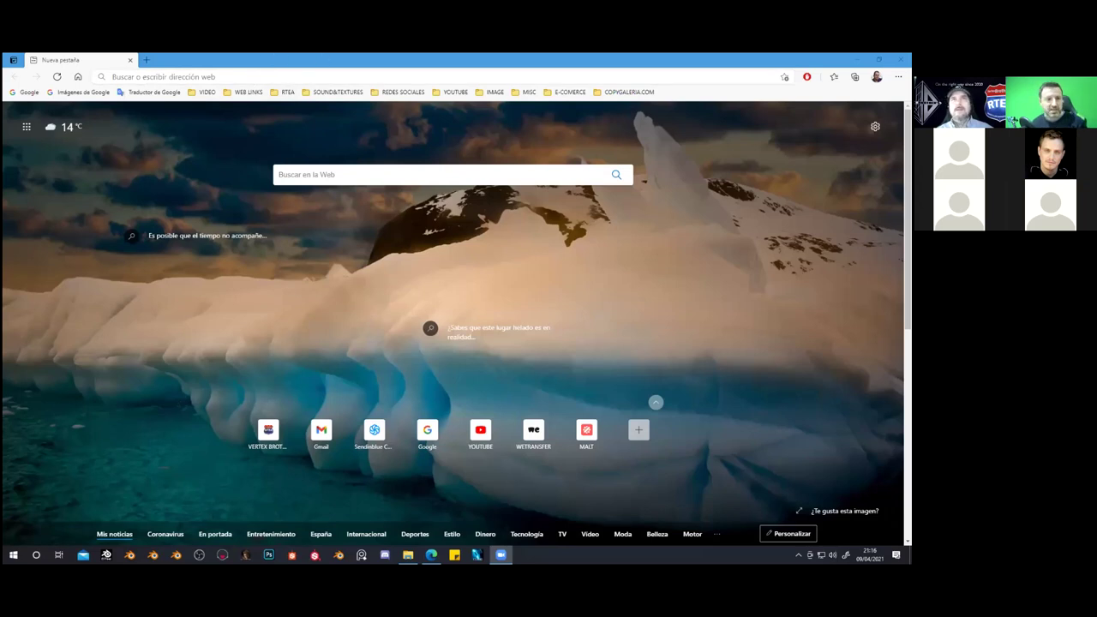
Go to UNREALENGINE.COM in Edge's address bar, then turn Caps Lock back off
click(241, 76)
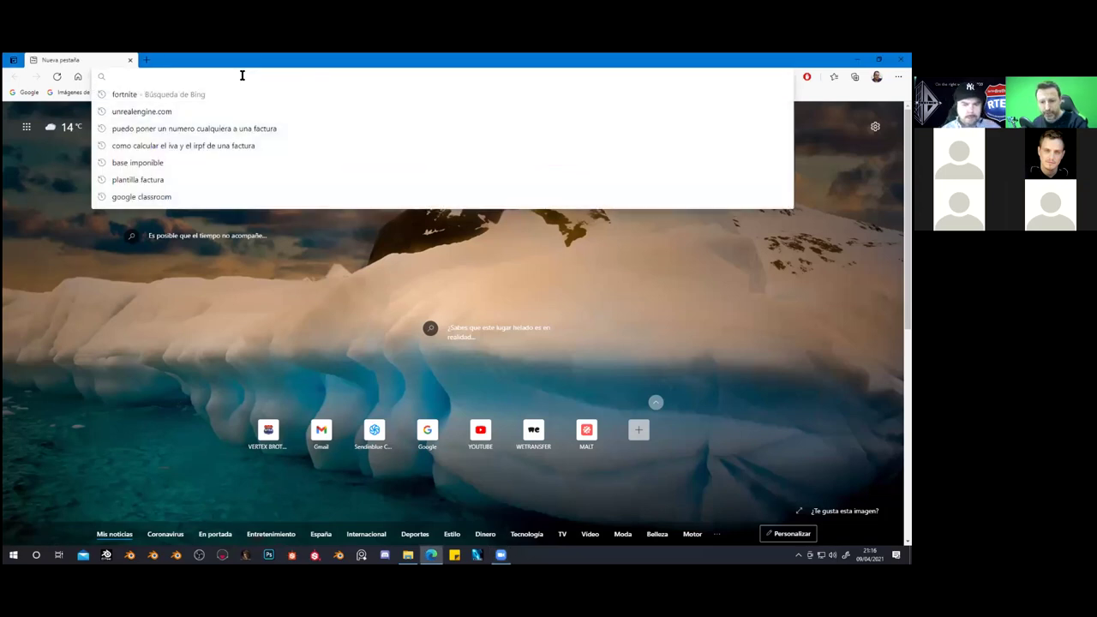
text(UNREAL)
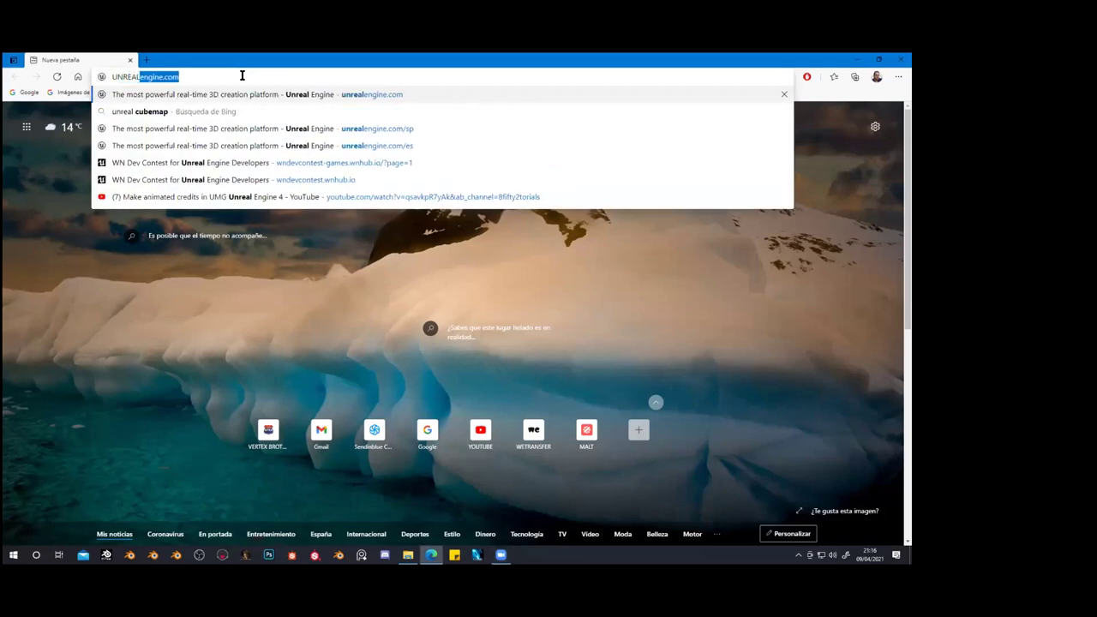
text(ENGINE.COM)
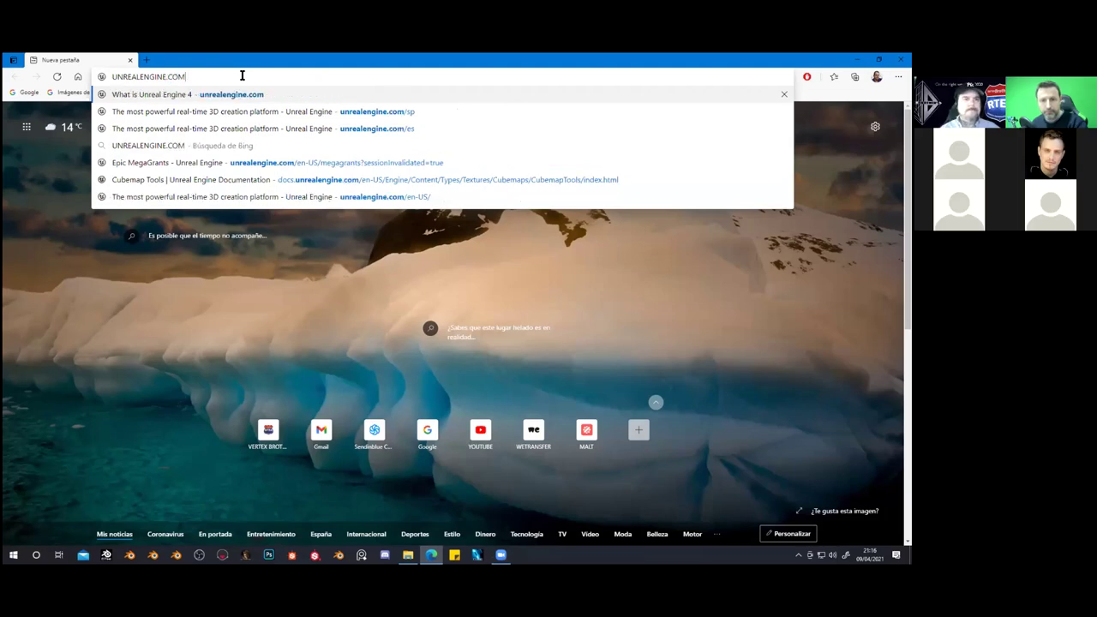
key(Return)
key(Caps_Lock)
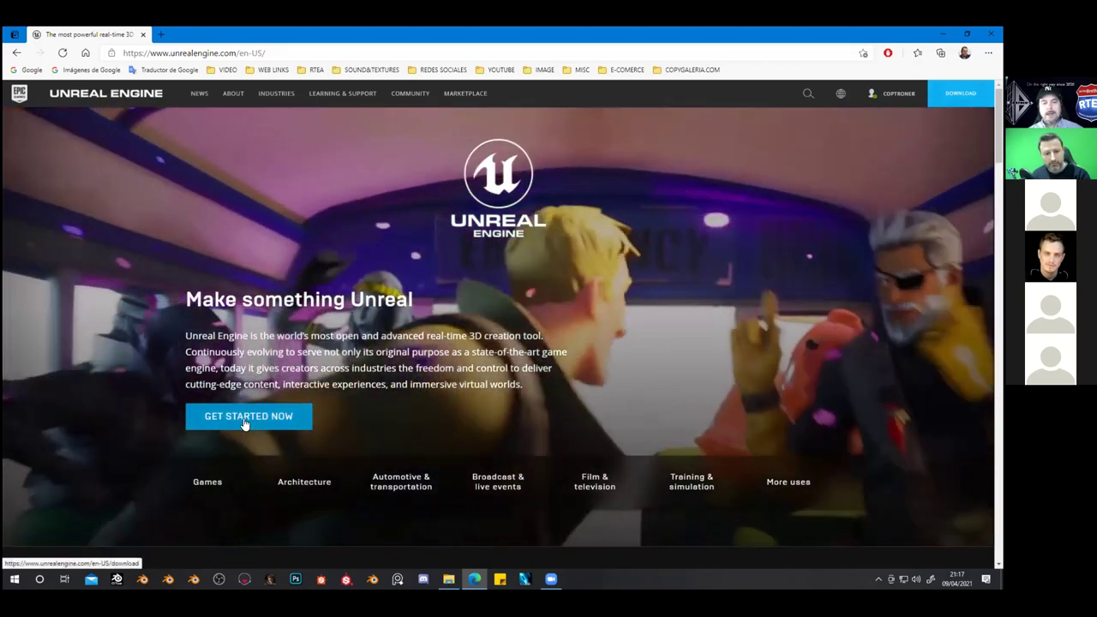
Open Get Started Now and scroll through the Publishing vs Creators license comparison
click(245, 423)
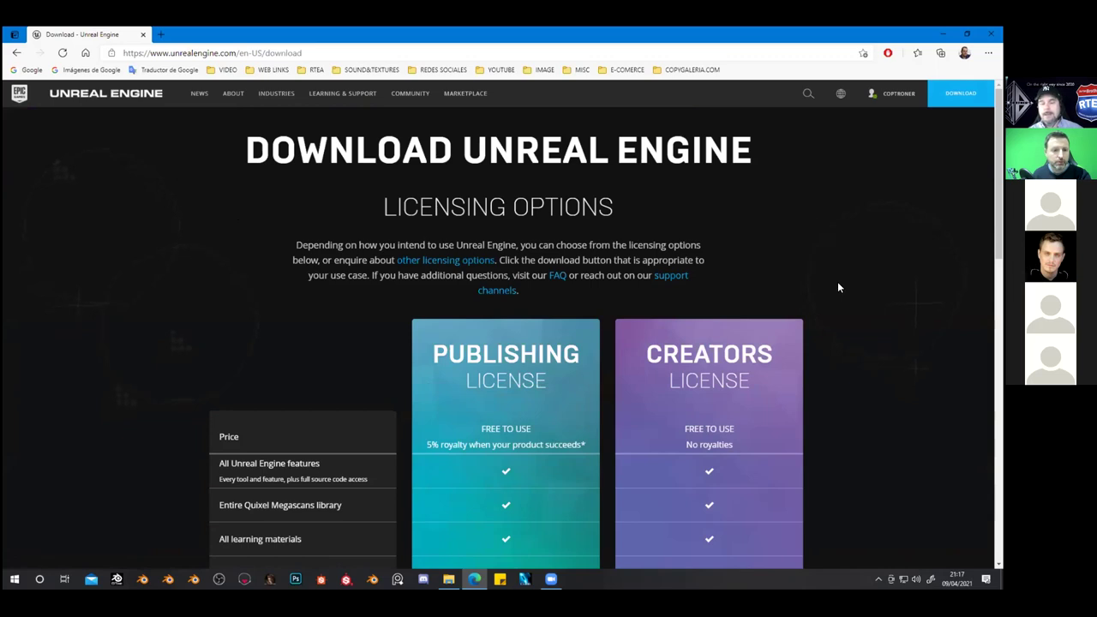
scroll(824, 367, down, 2)
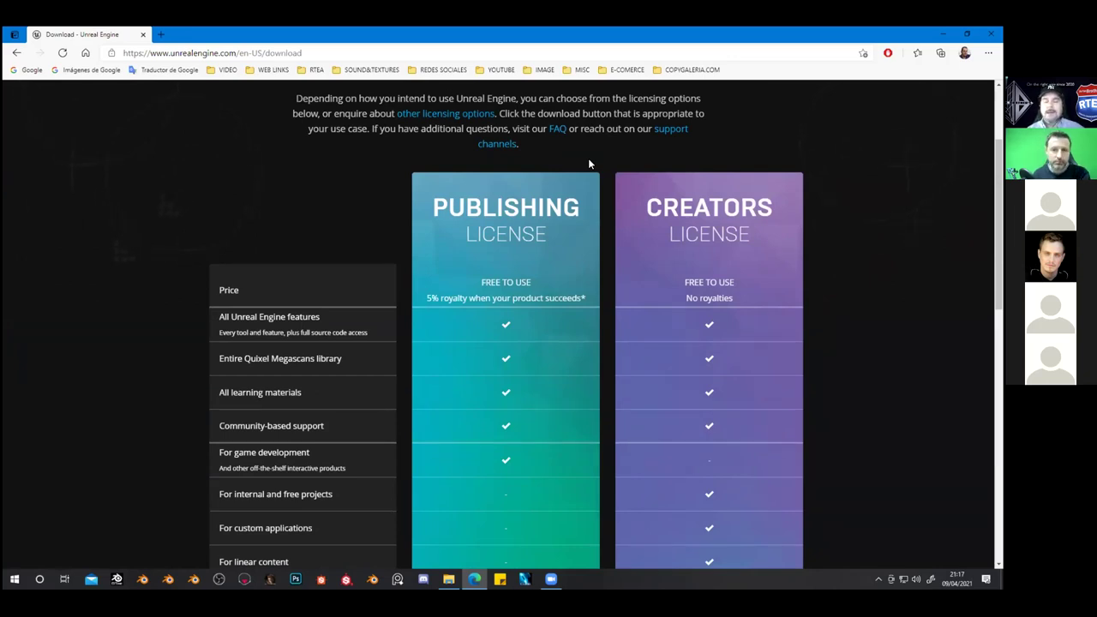
scroll(519, 314, down, 2)
scroll(519, 311, up, 2)
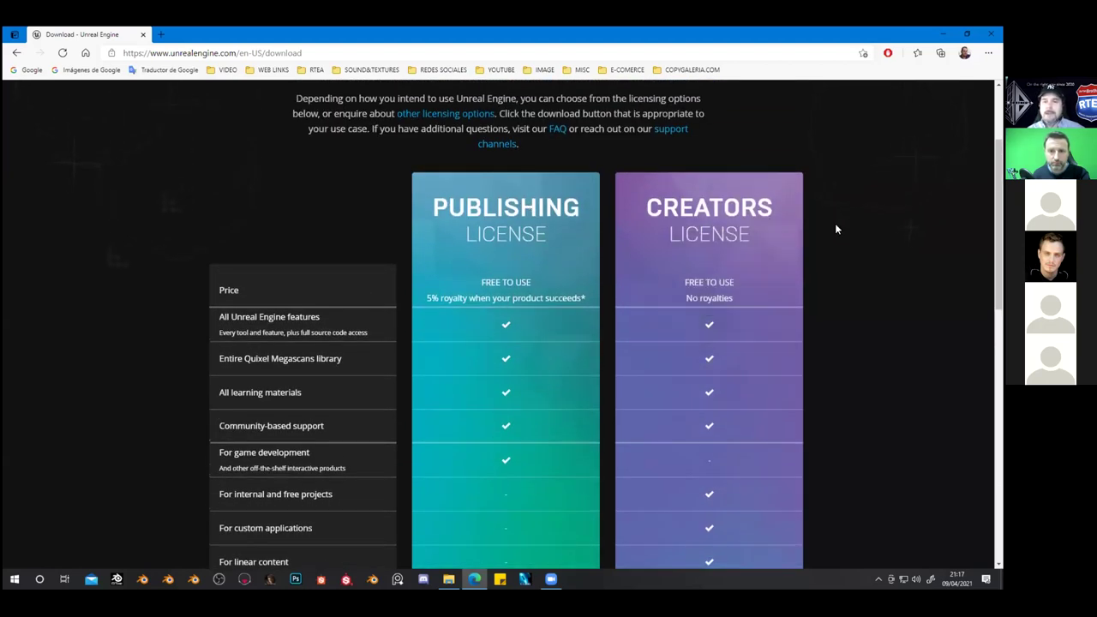
scroll(814, 288, down, 2)
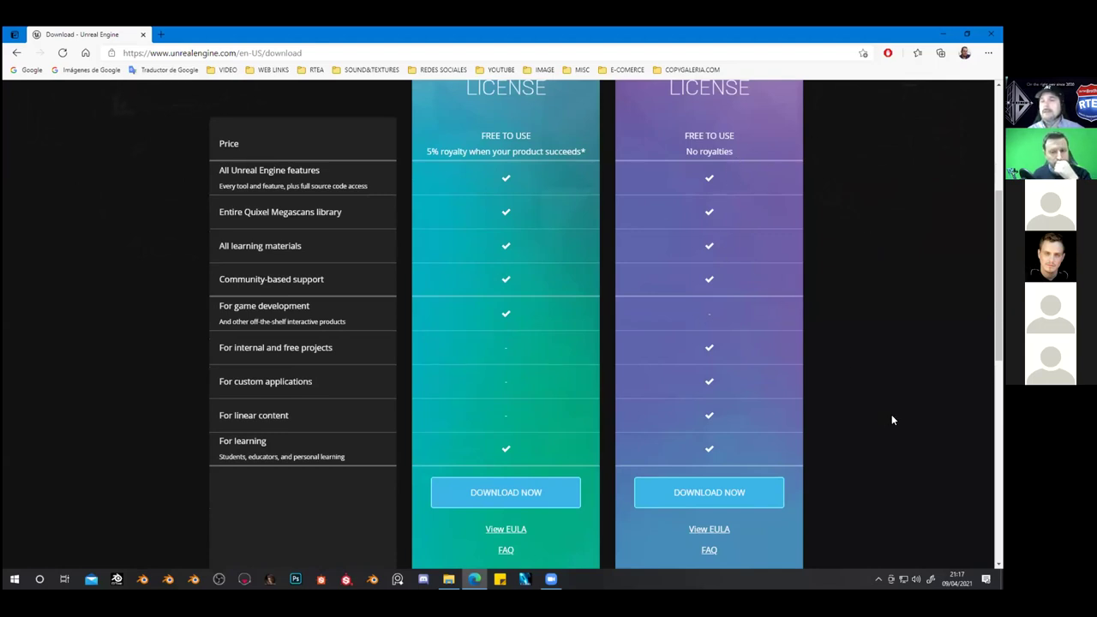
scroll(566, 219, up, 2)
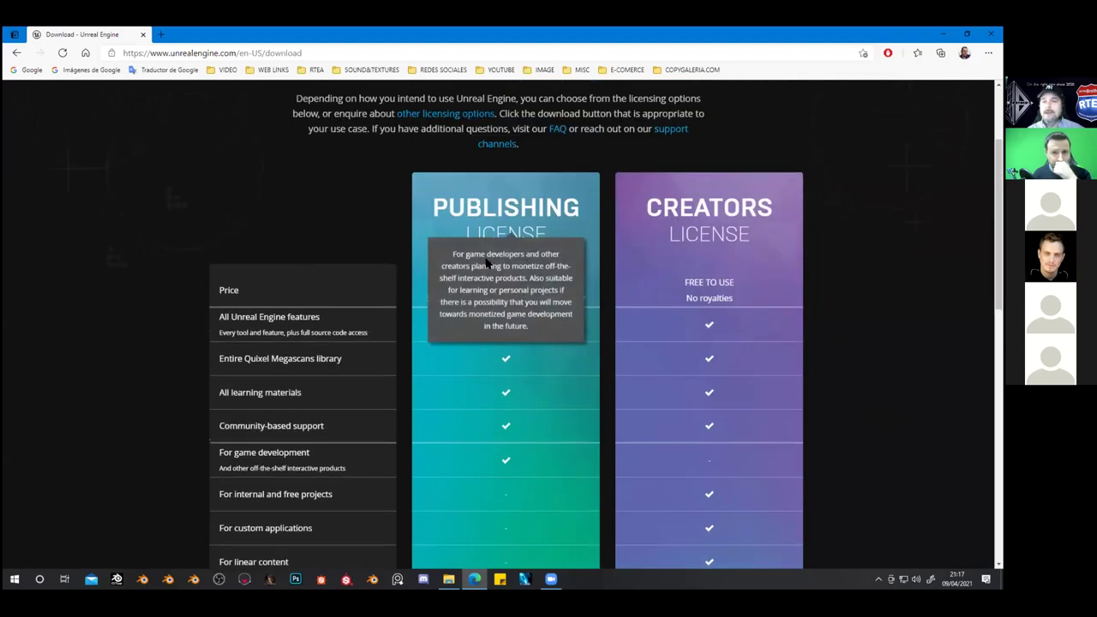
scroll(505, 209, down, 1)
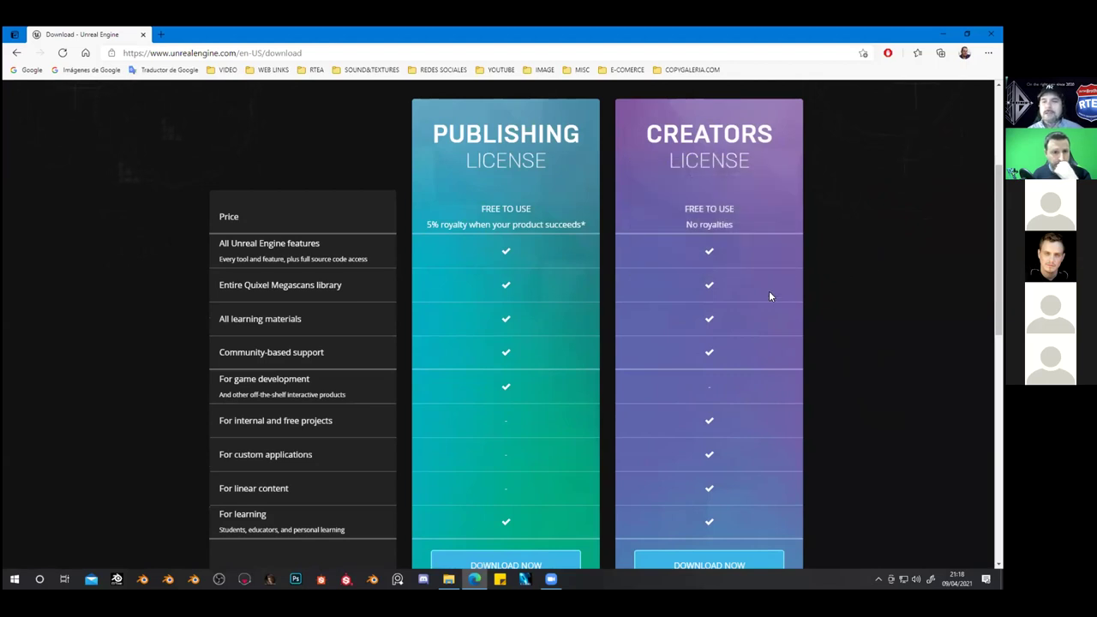
scroll(771, 300, down, 2)
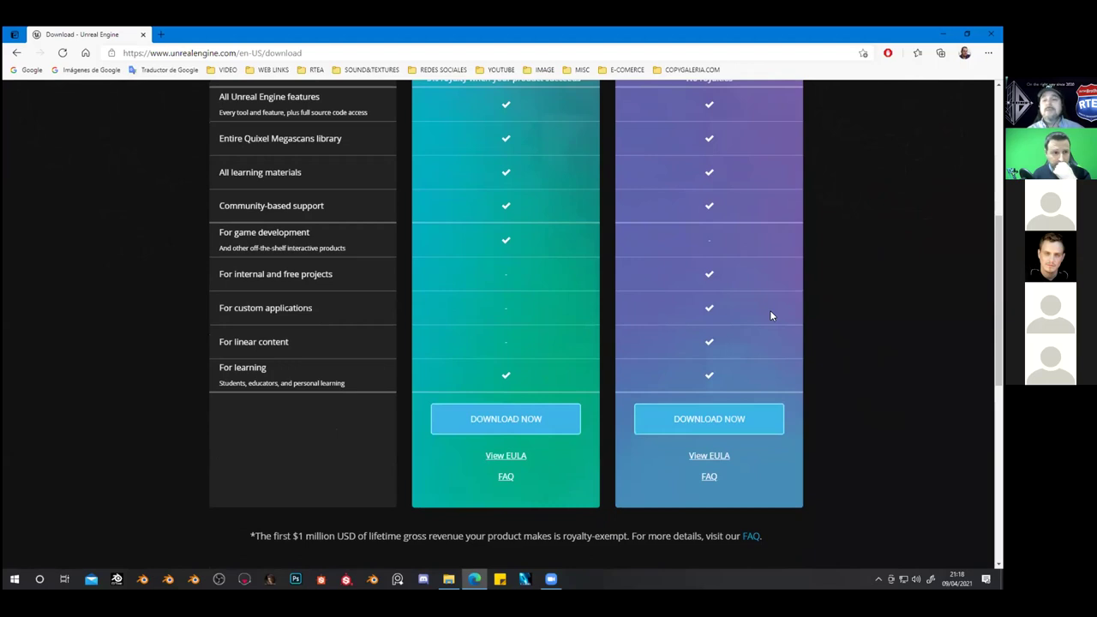
scroll(771, 316, up, 1)
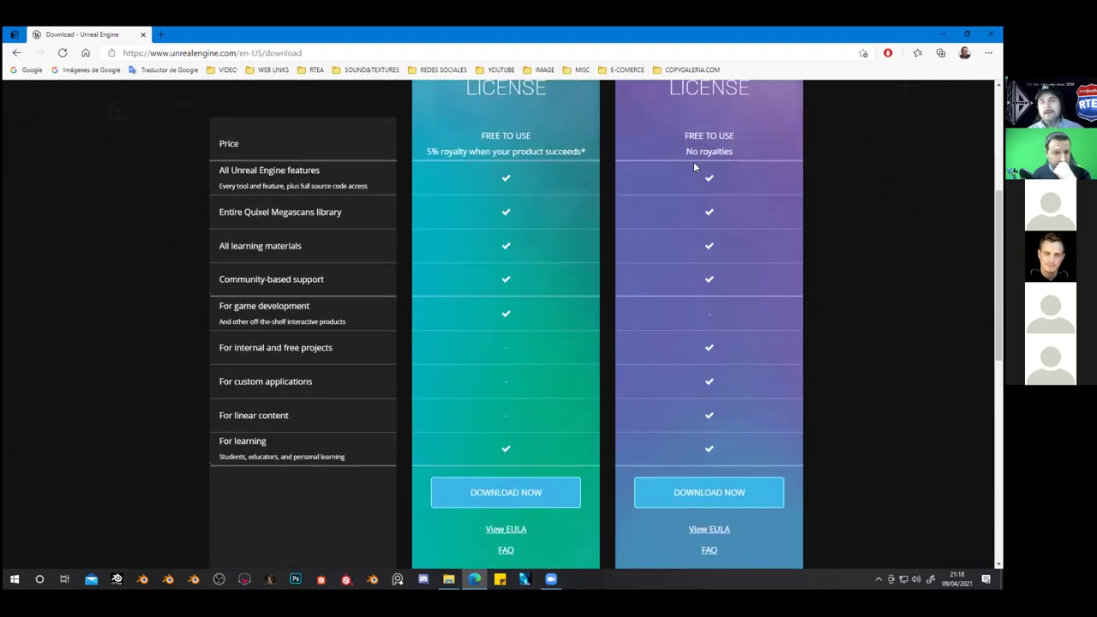
scroll(693, 151, up, 2)
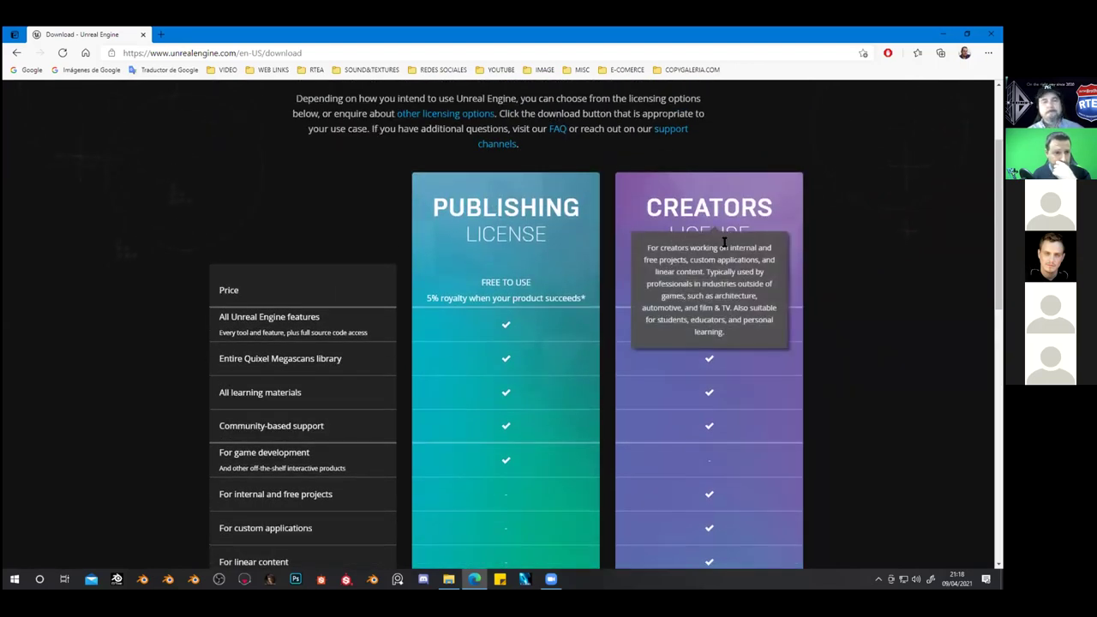
mouse_move(712, 223)
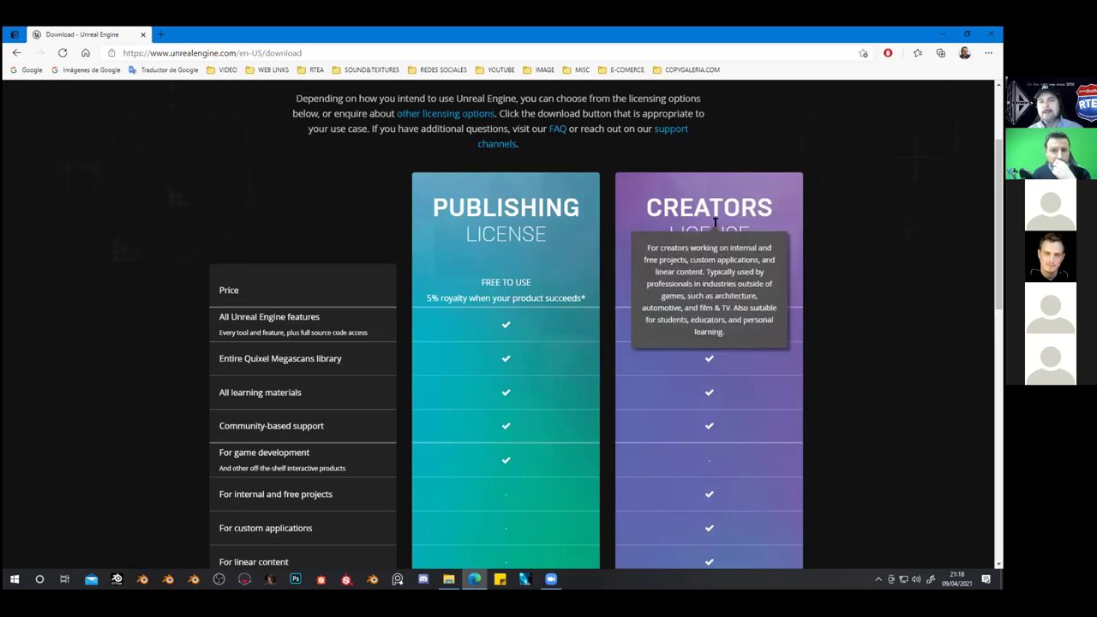
scroll(751, 323, down, 2)
scroll(748, 310, up, 1)
scroll(749, 310, down, 3)
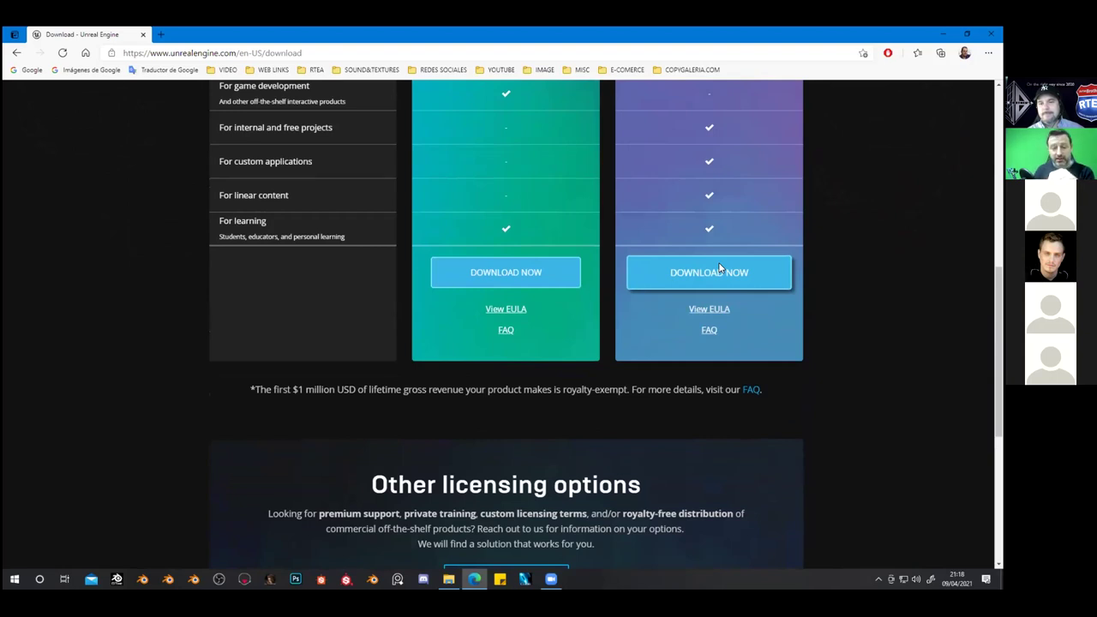
scroll(719, 268, up, 2)
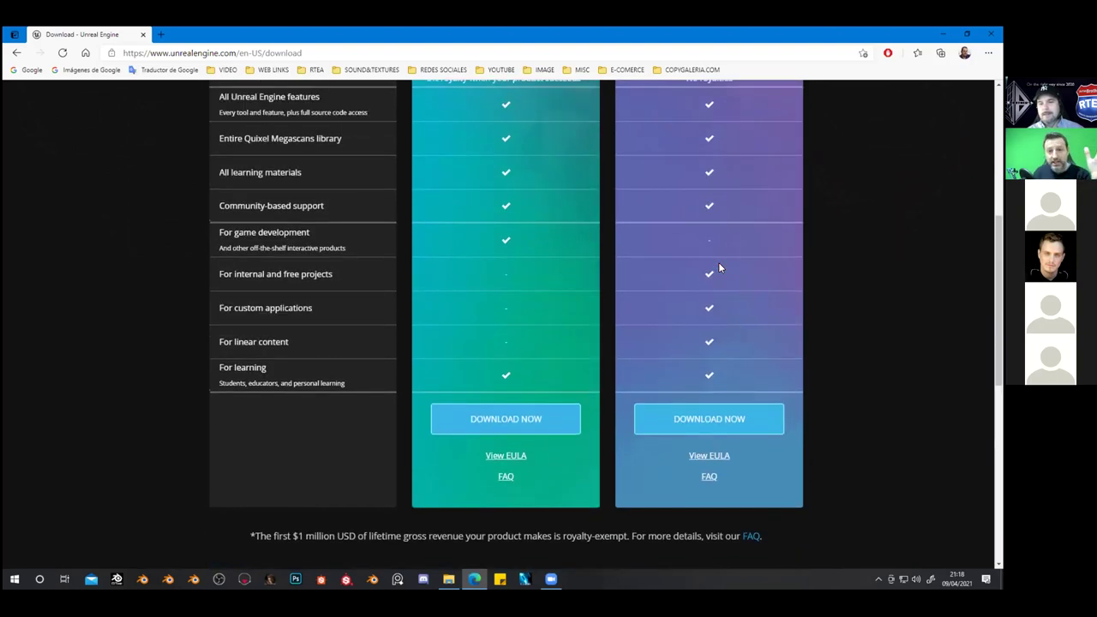
scroll(719, 268, up, 1)
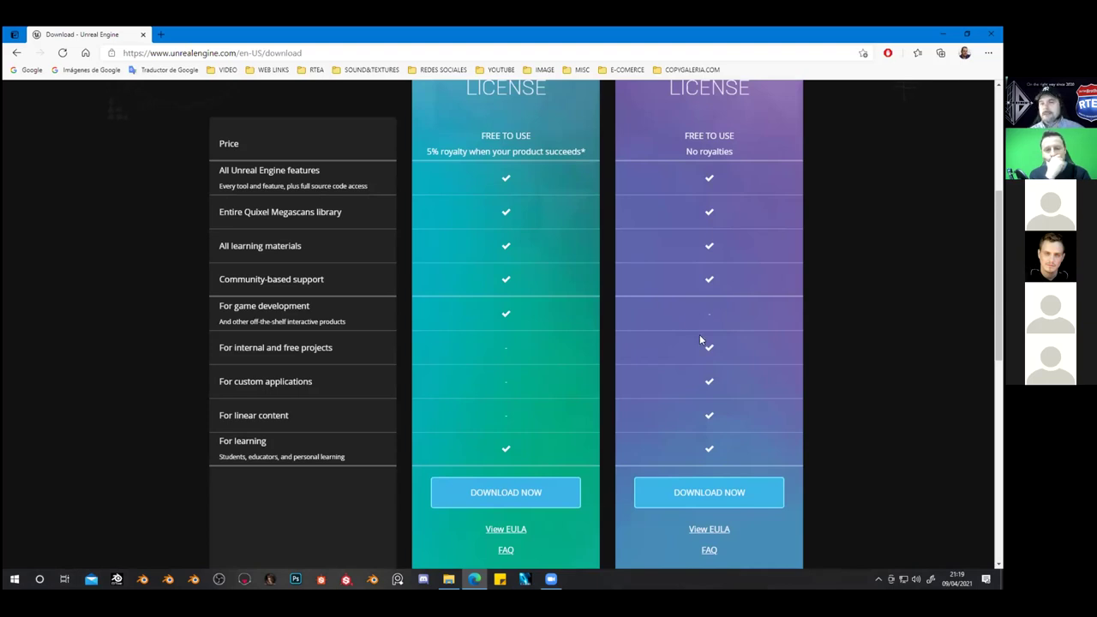
scroll(669, 248, down, 2)
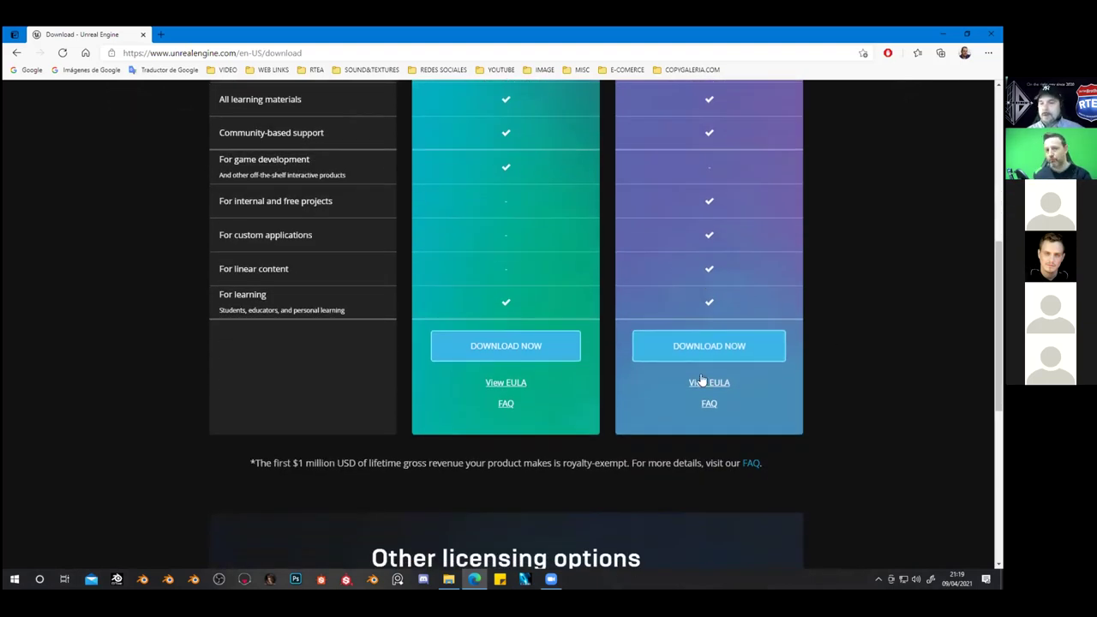
Download the launcher installer under the Creators License, then minimize Edge
click(702, 347)
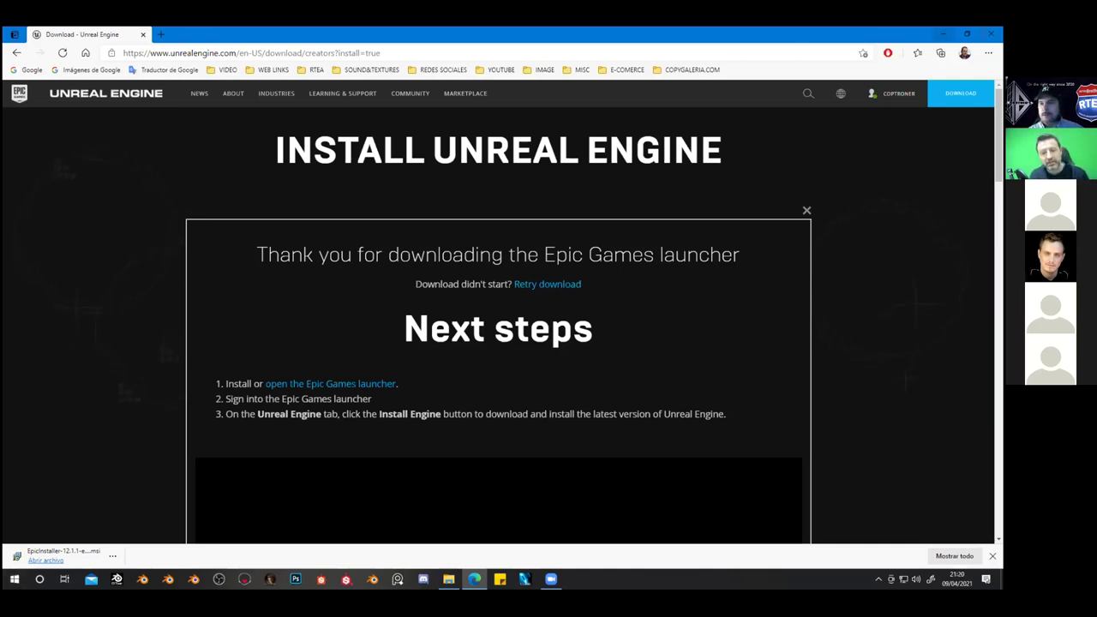
click(943, 34)
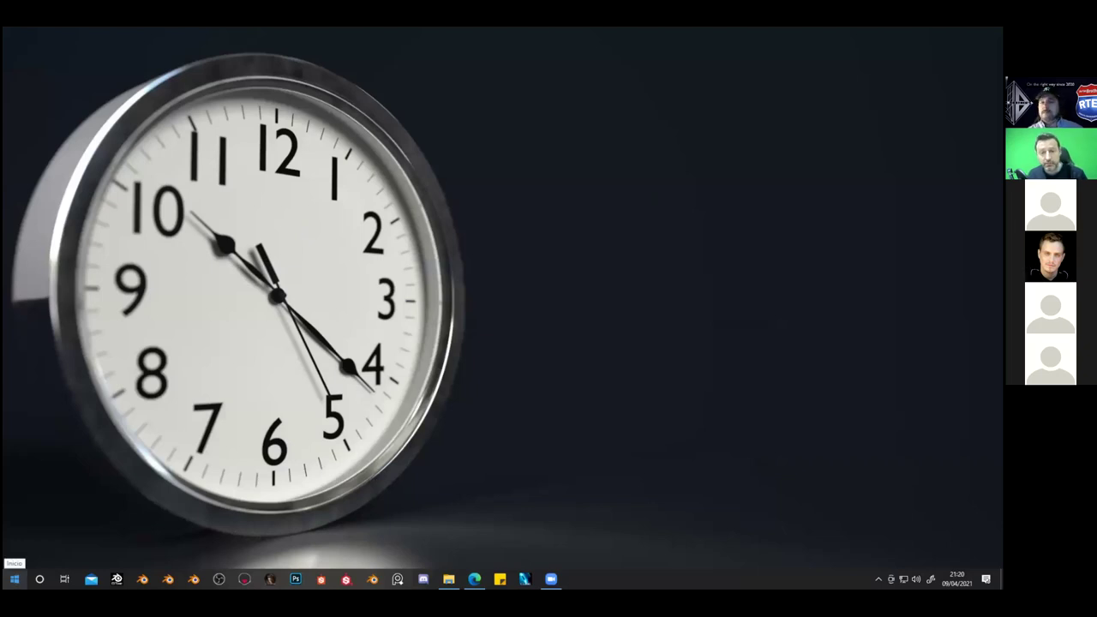
Start the Epic Games Launcher from the Start menu
click(14, 578)
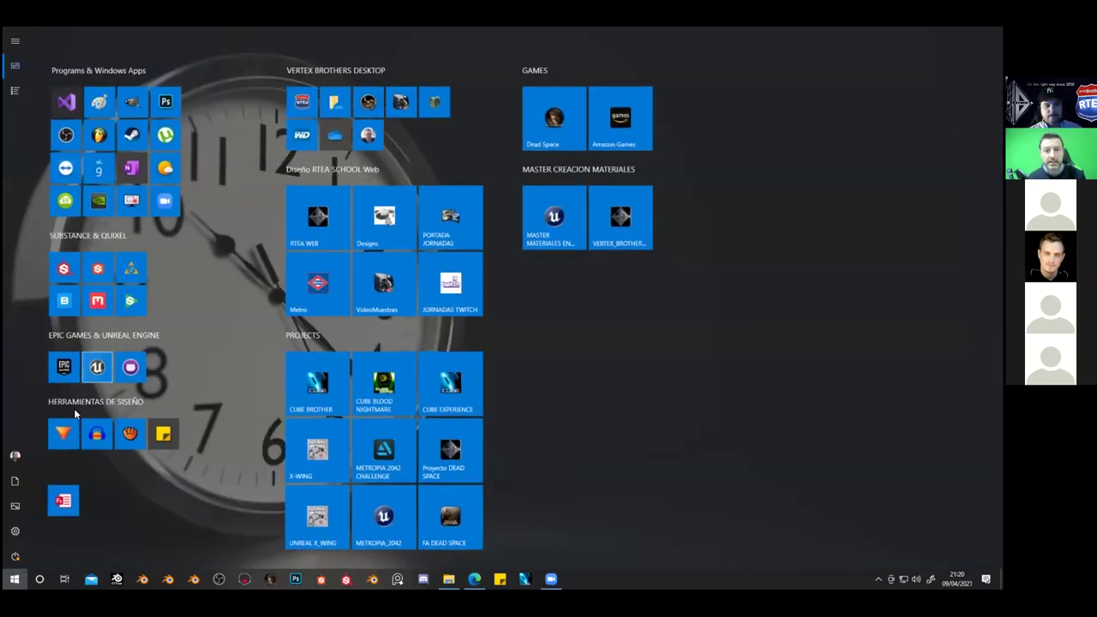
click(63, 368)
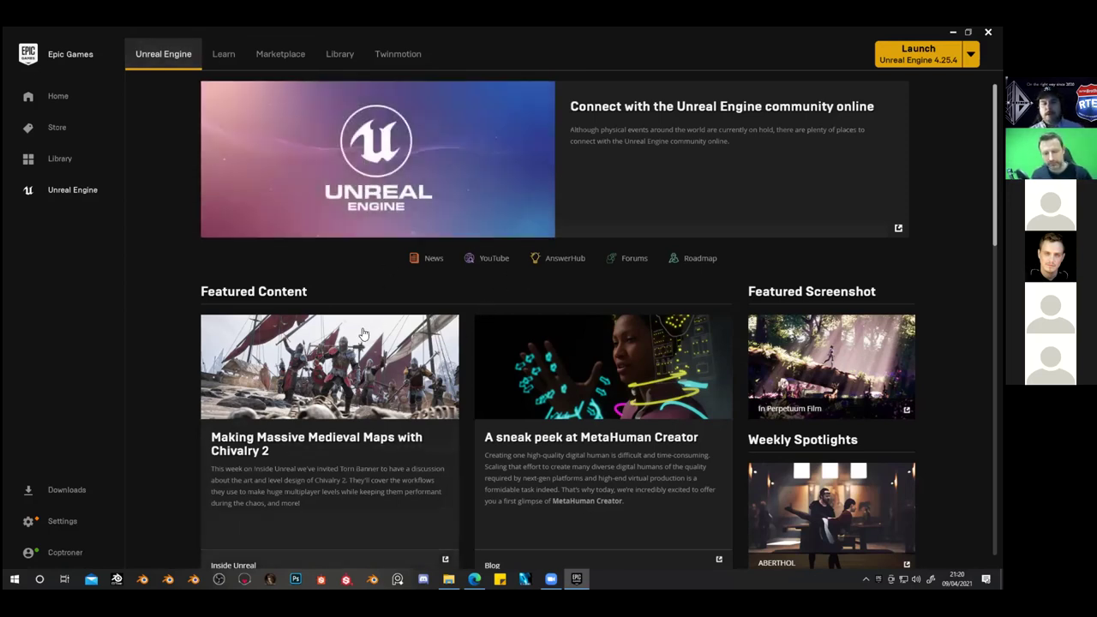
Browse the Unreal Engine news, then open the Learn tab and scroll through its tutorials
scroll(369, 313, down, 1)
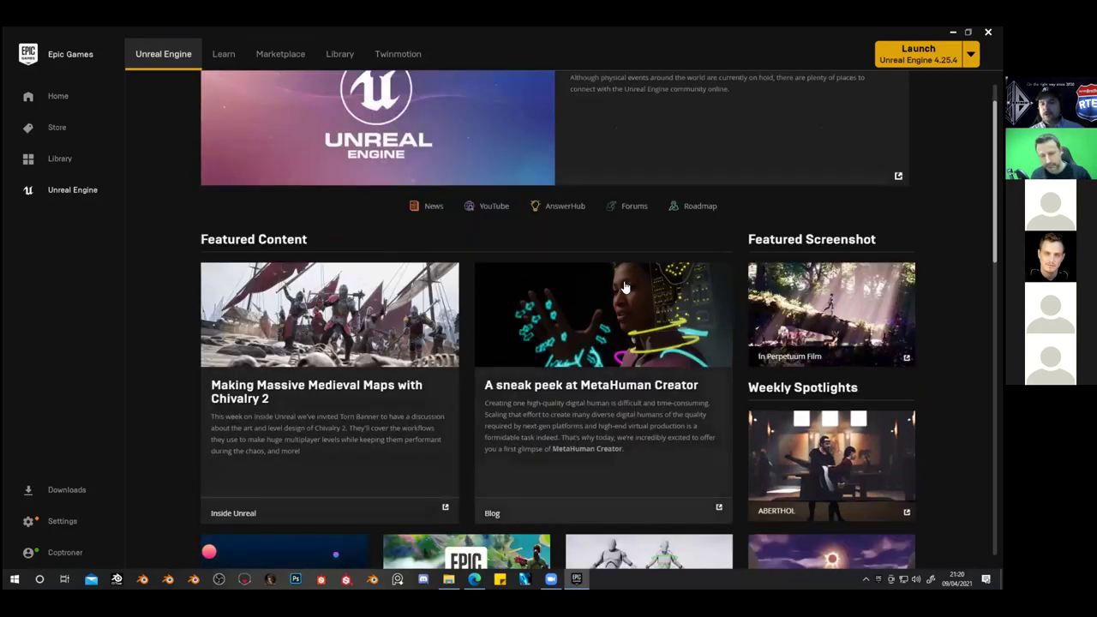
scroll(651, 295, down, 1)
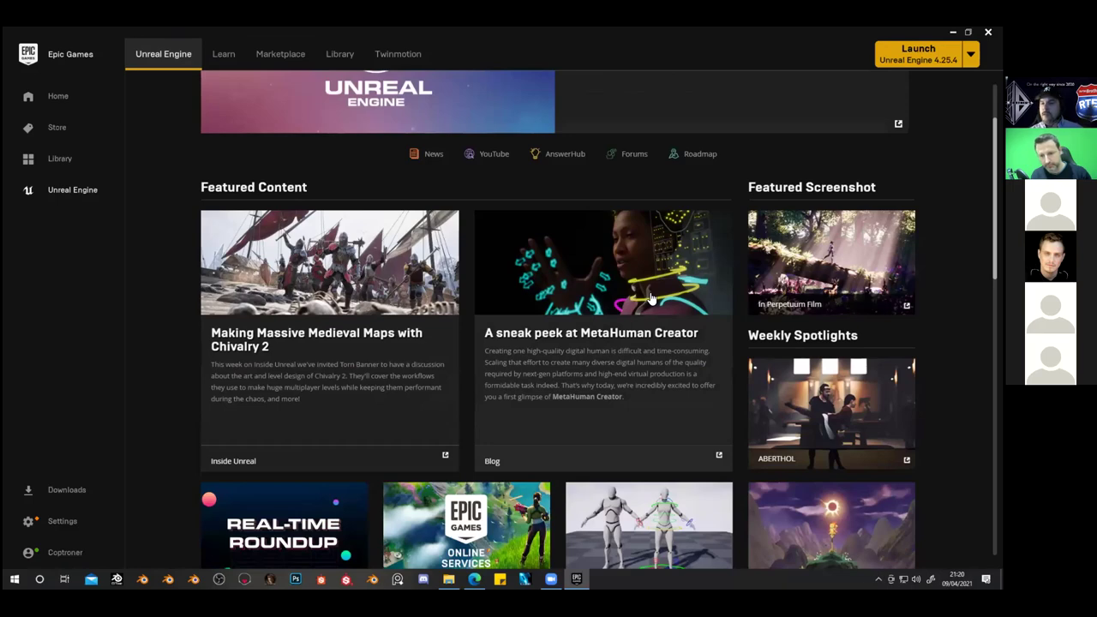
scroll(613, 329, down, 3)
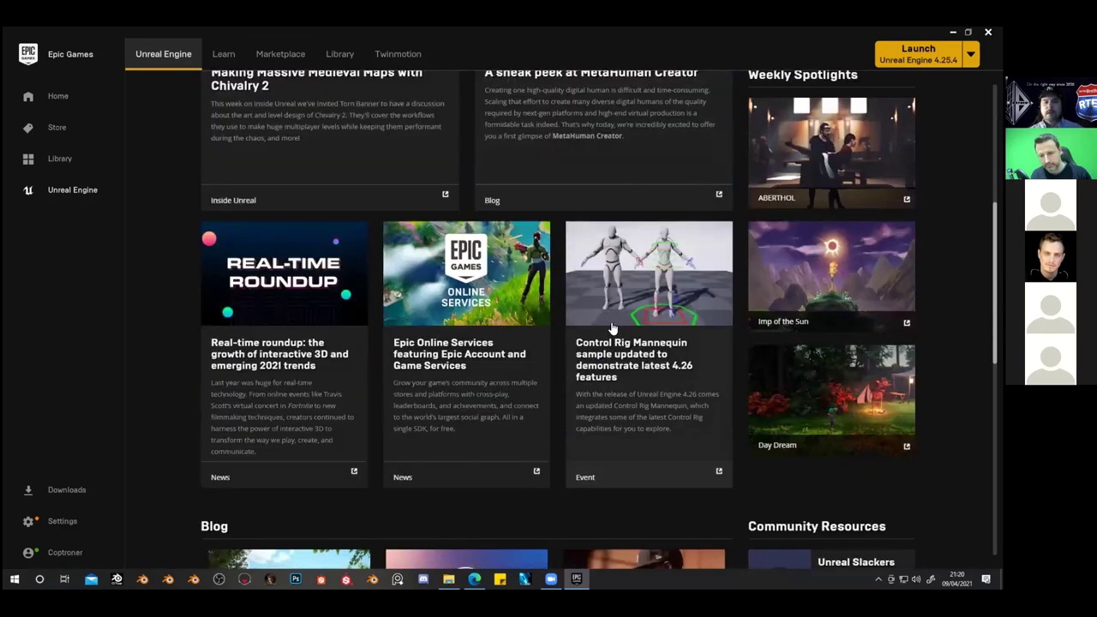
scroll(532, 403, up, 5)
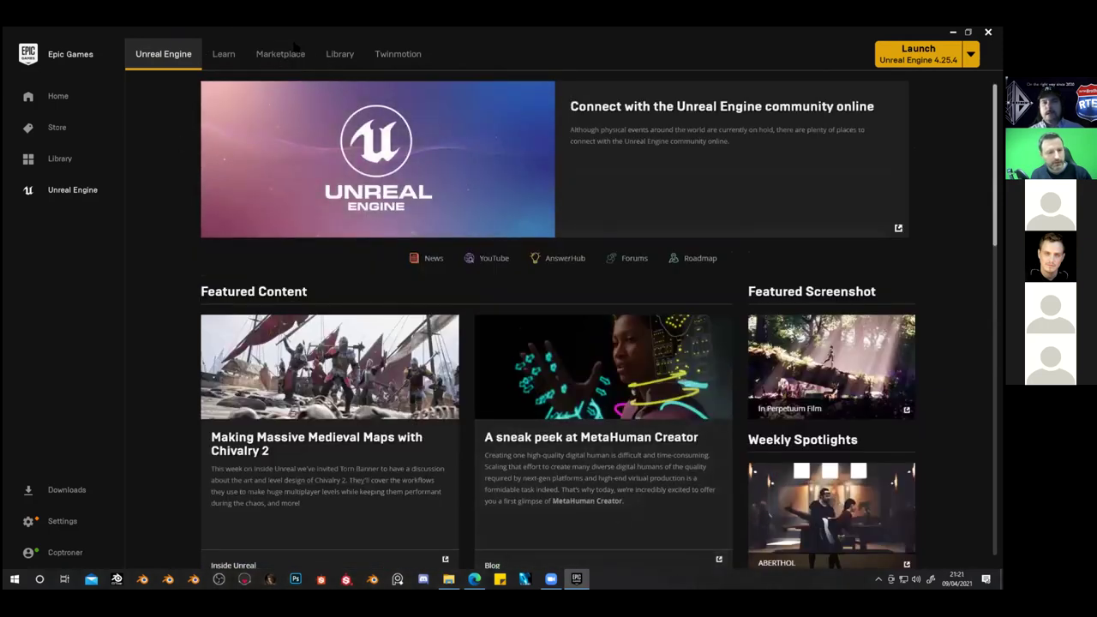
click(216, 56)
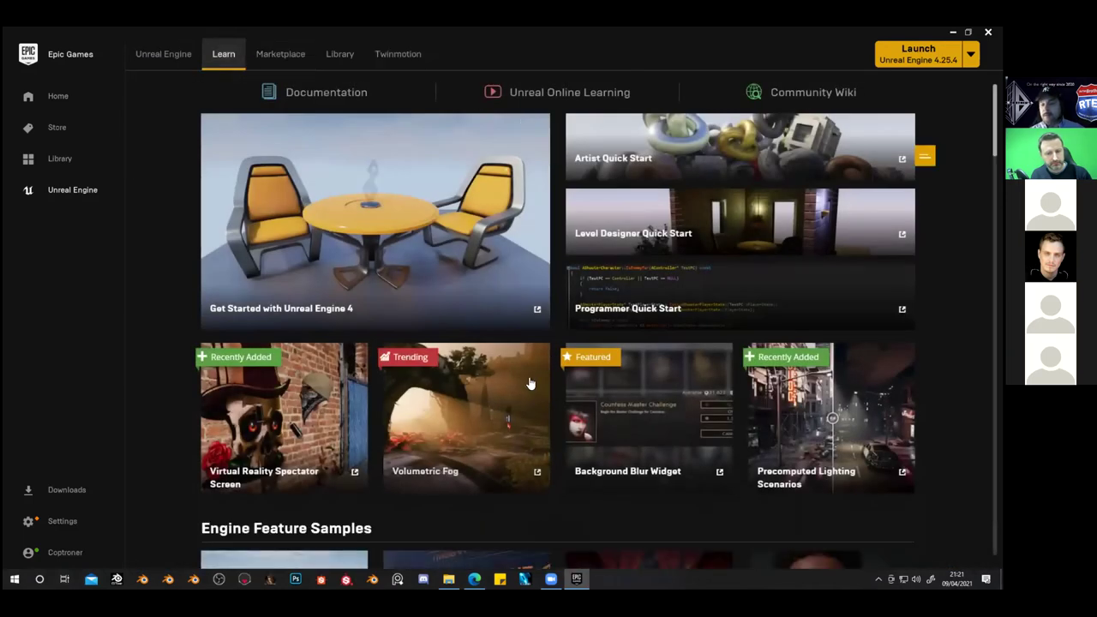
scroll(574, 287, down, 1)
scroll(574, 286, down, 4)
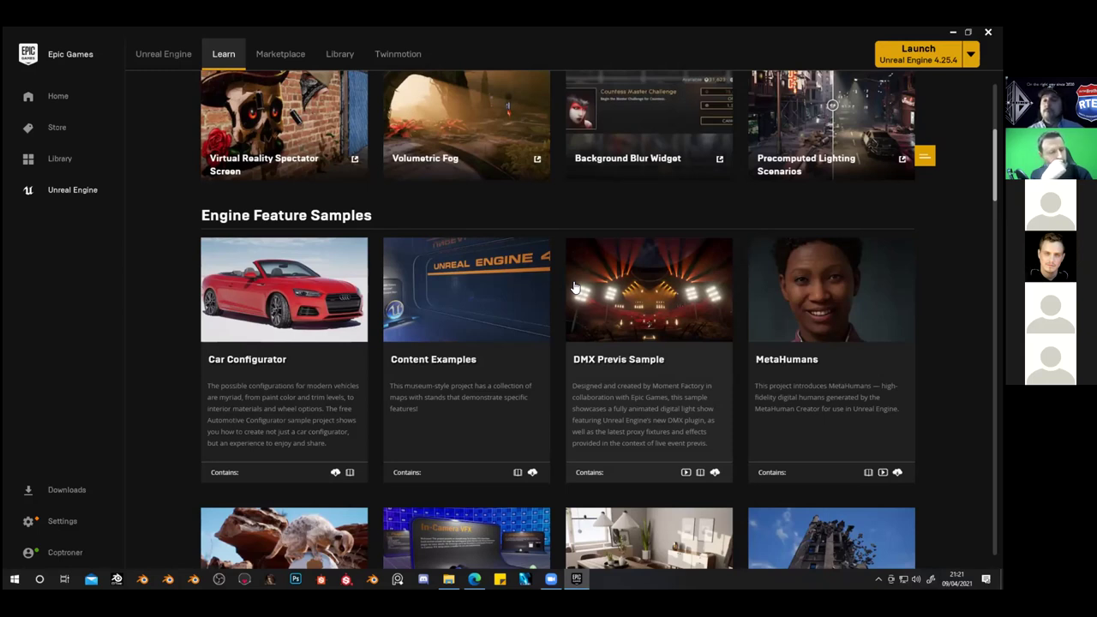
scroll(556, 330, down, 4)
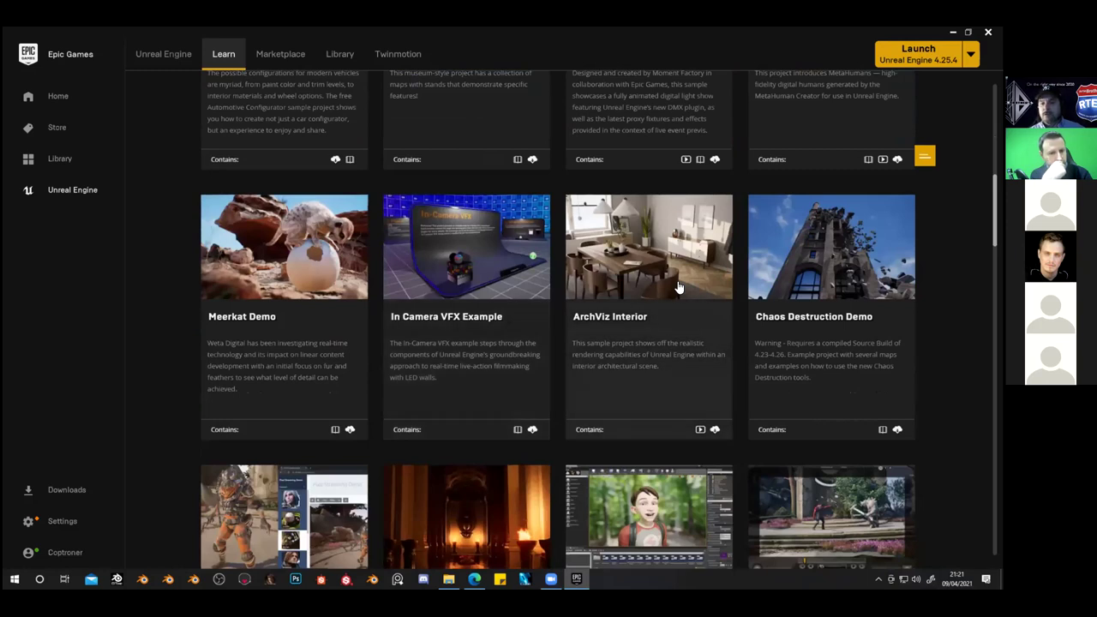
scroll(681, 294, down, 3)
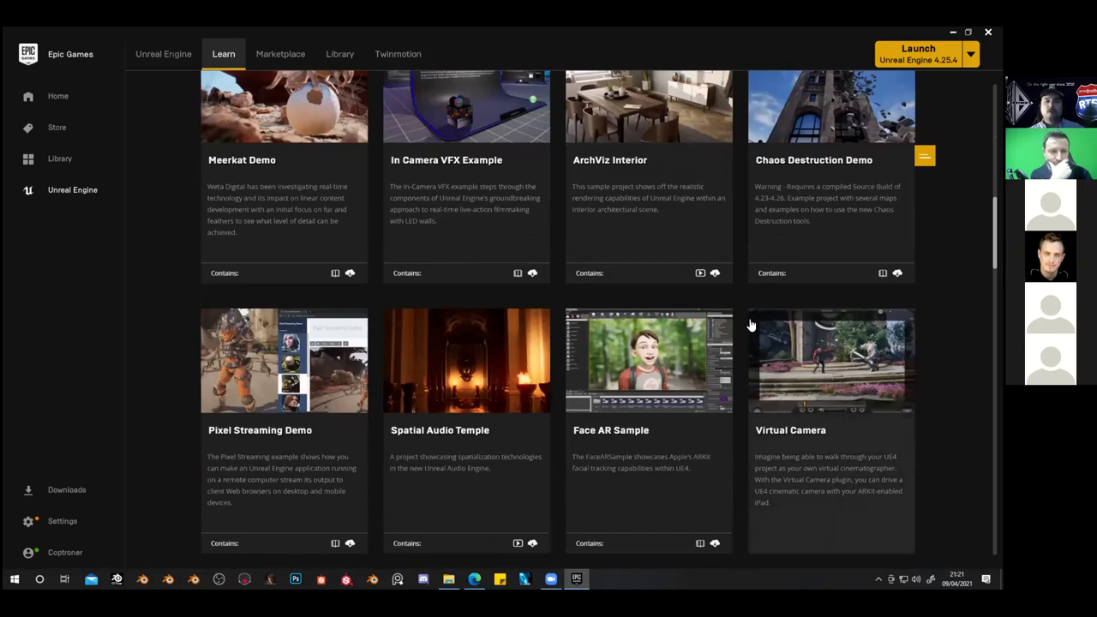
scroll(630, 315, up, 3)
scroll(630, 314, up, 10)
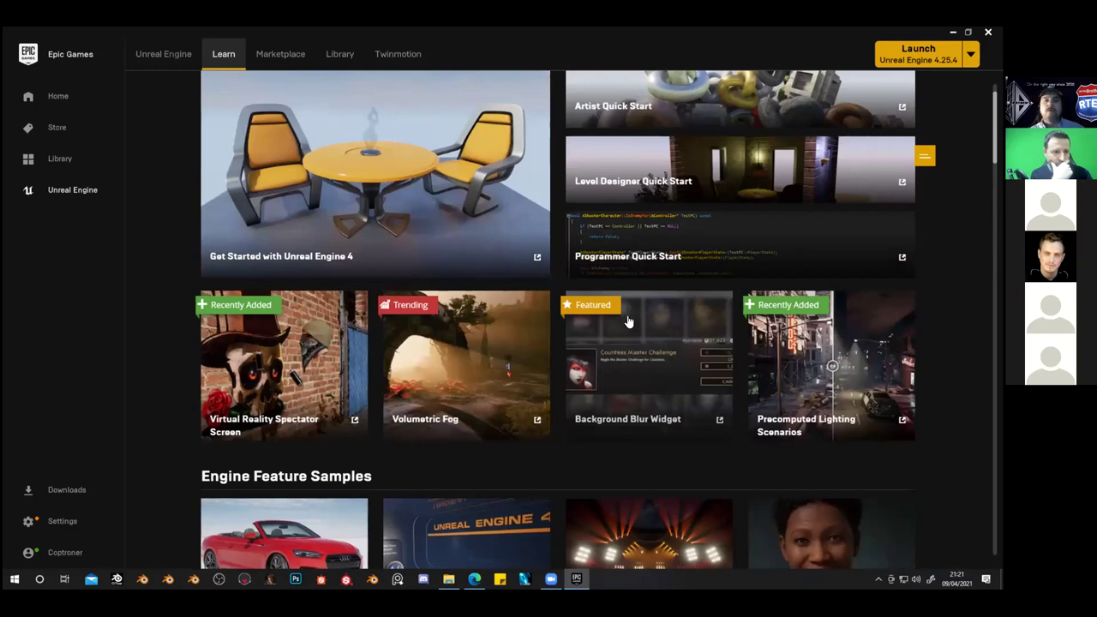
scroll(417, 214, up, 1)
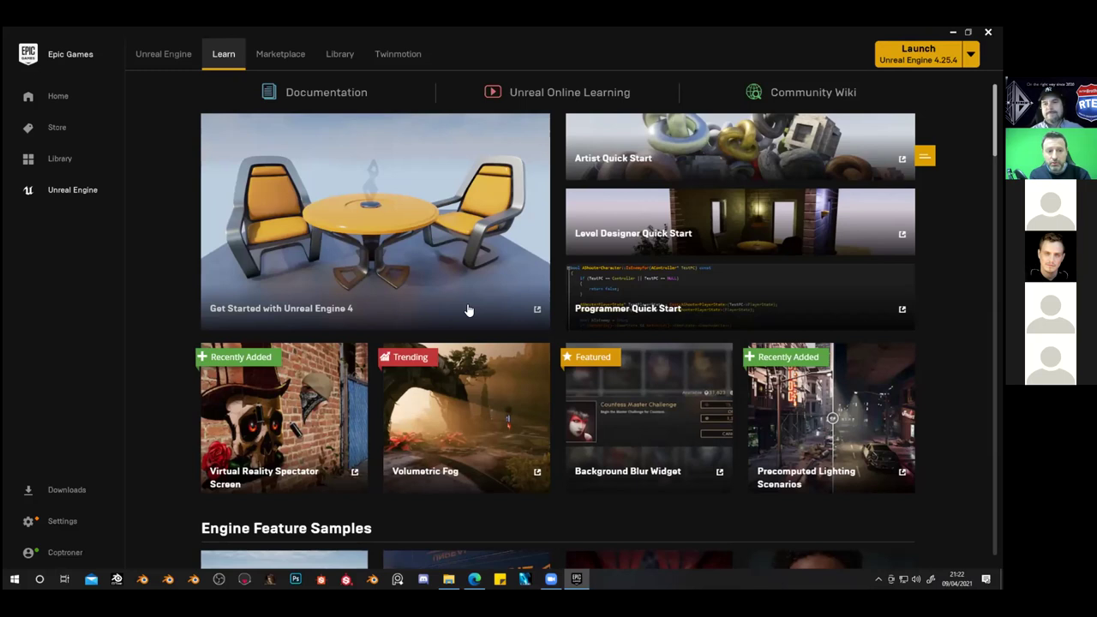
scroll(469, 310, down, 3)
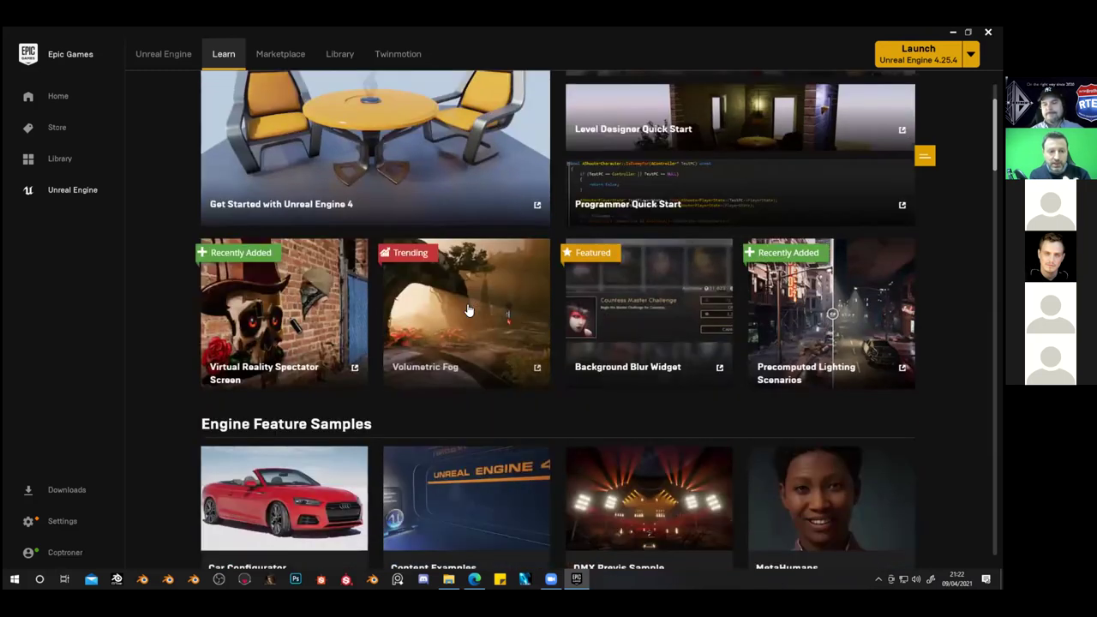
scroll(469, 311, down, 2)
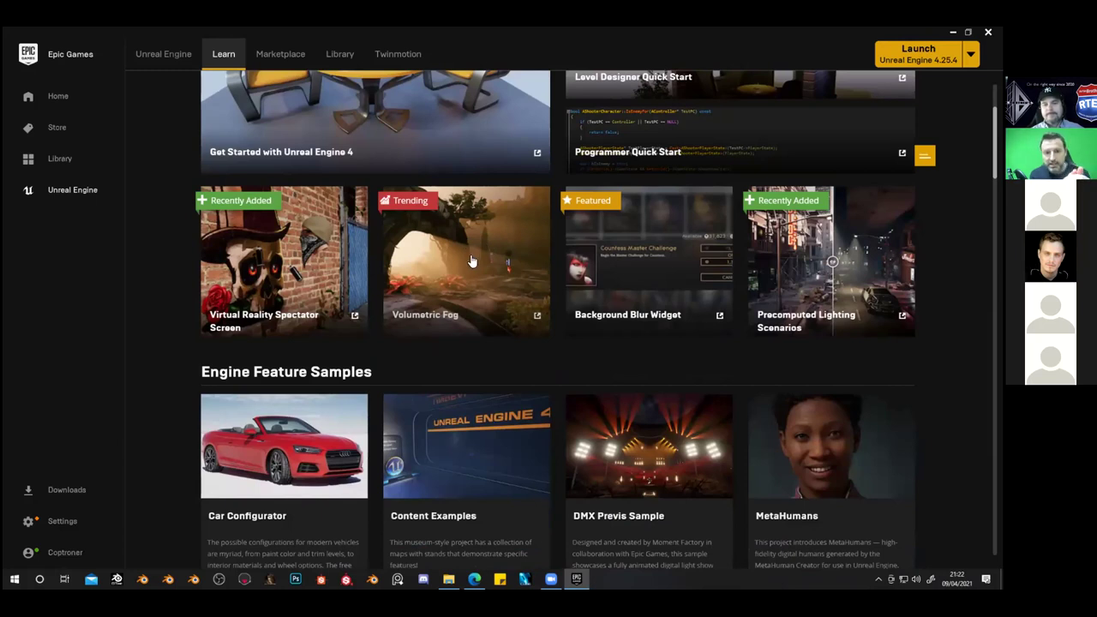
scroll(471, 261, down, 1)
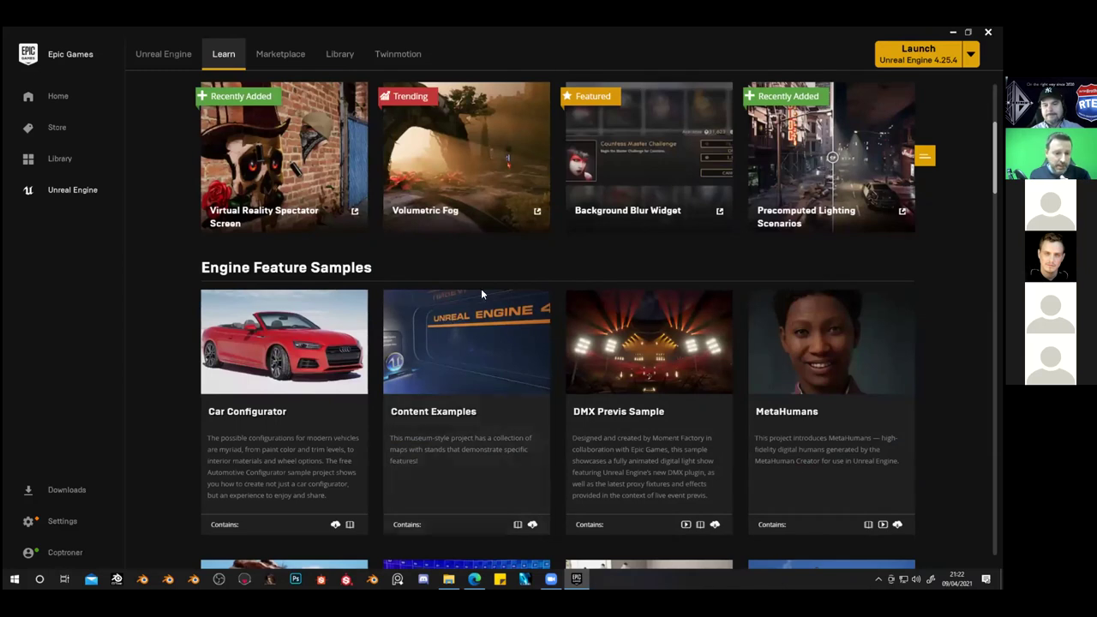
scroll(462, 345, down, 1)
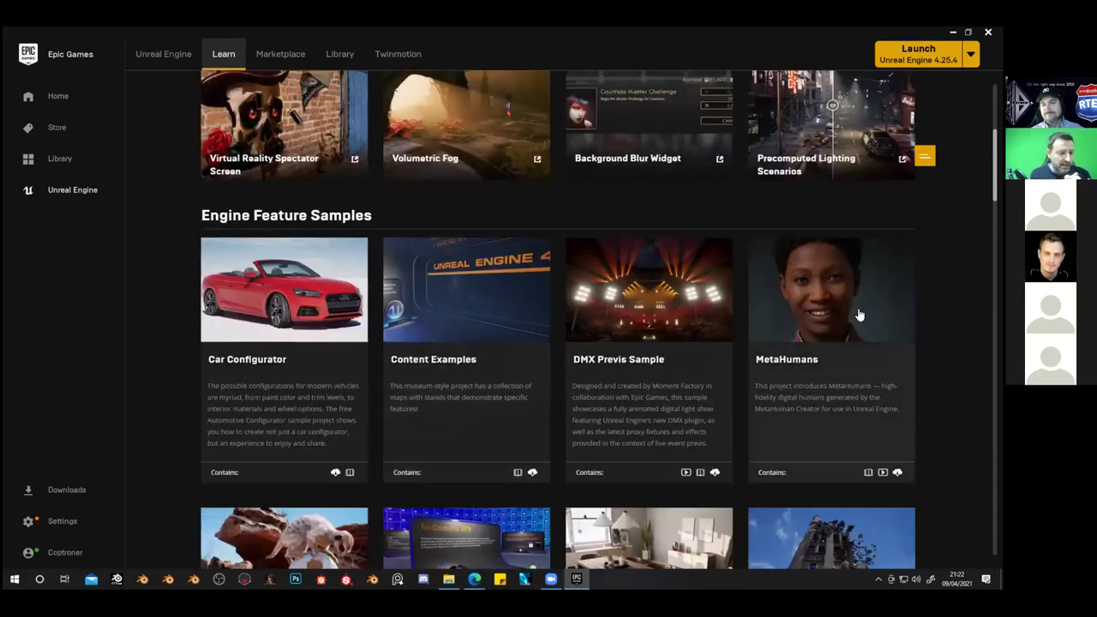
scroll(857, 314, down, 1)
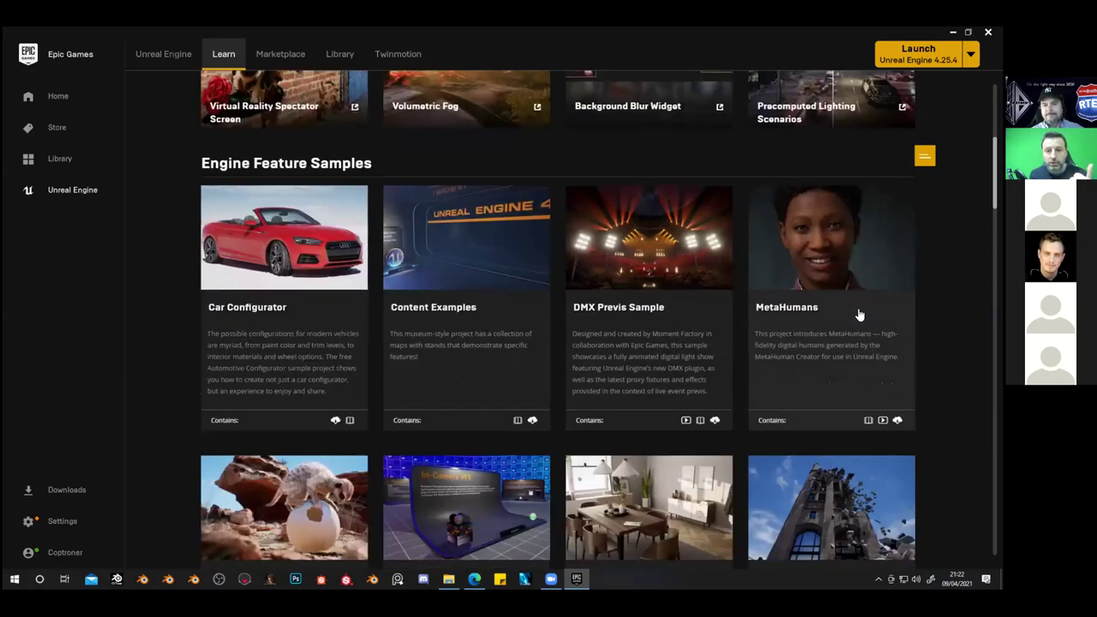
scroll(859, 315, down, 2)
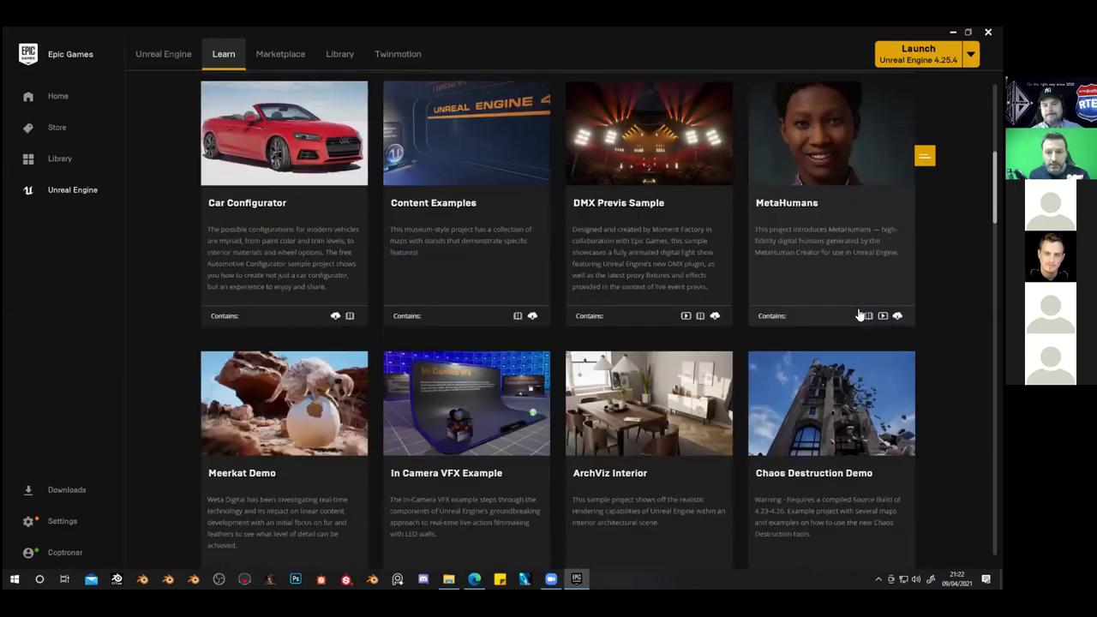
scroll(556, 331, down, 2)
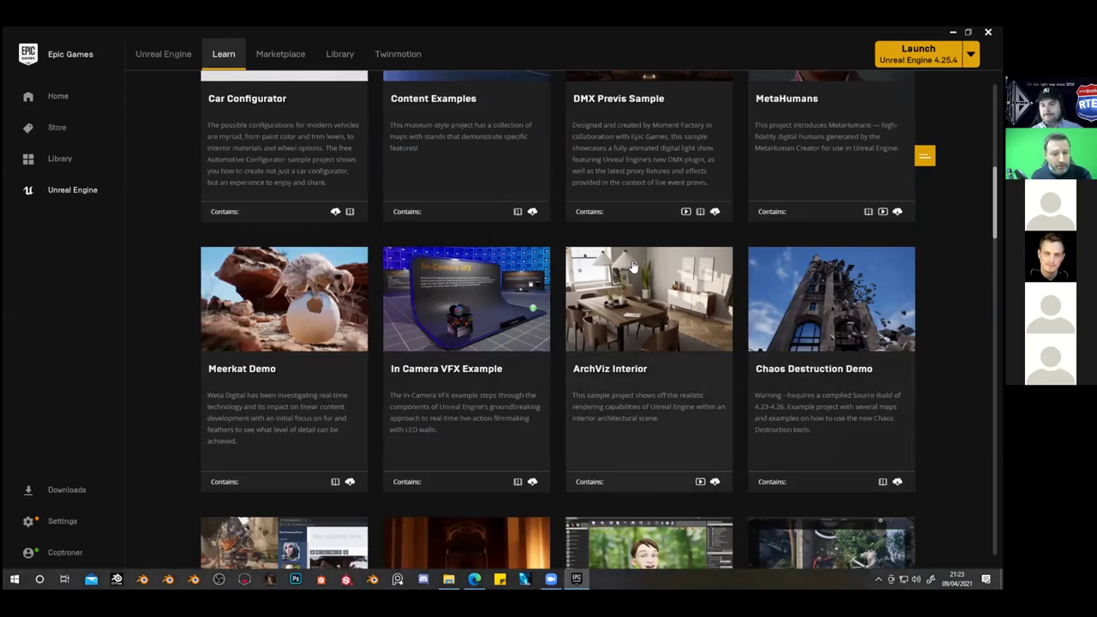
scroll(631, 266, down, 3)
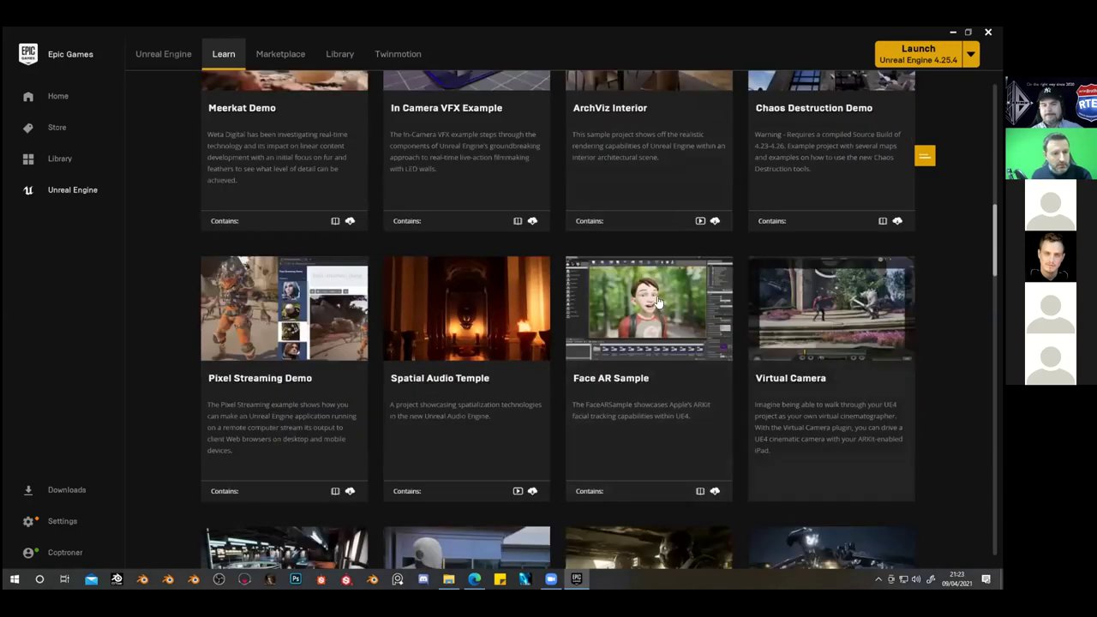
scroll(658, 303, down, 5)
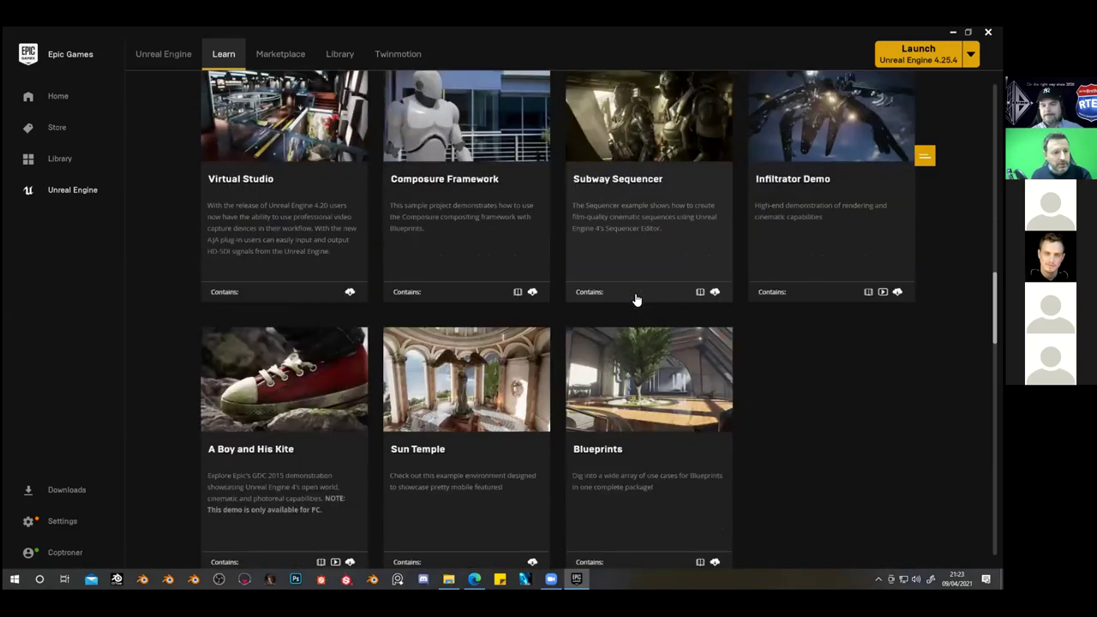
scroll(635, 299, down, 1)
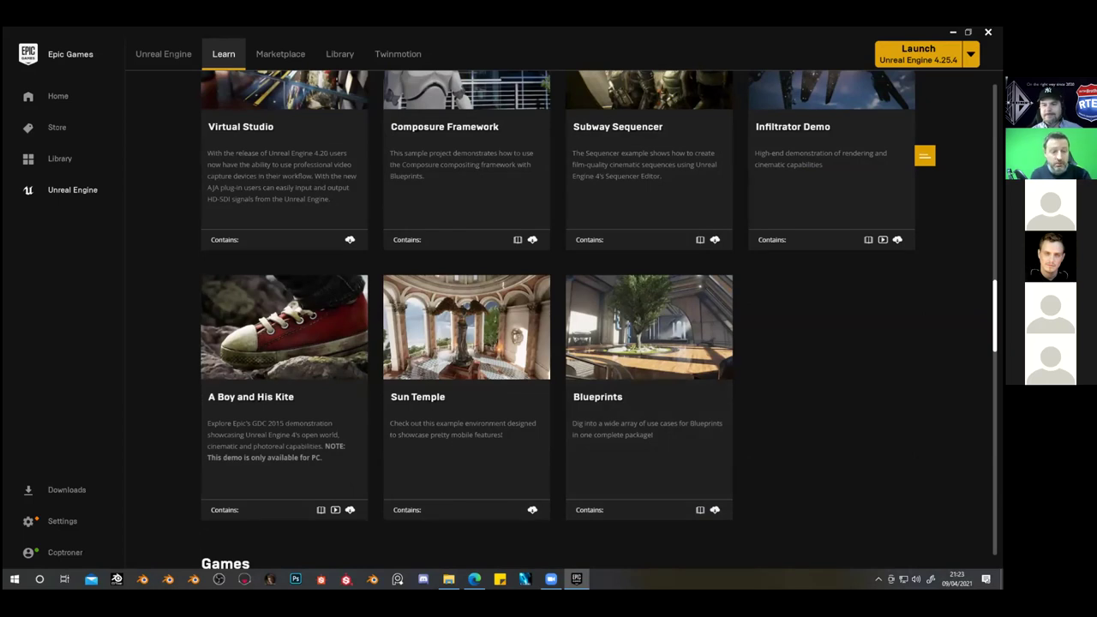
scroll(599, 319, up, 8)
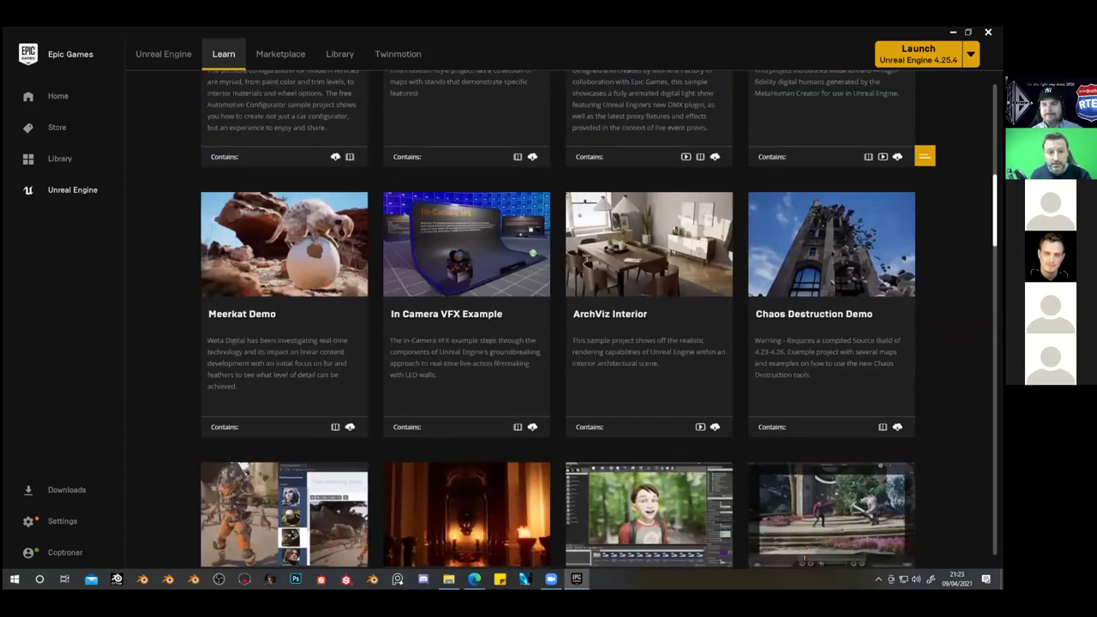
scroll(598, 318, up, 8)
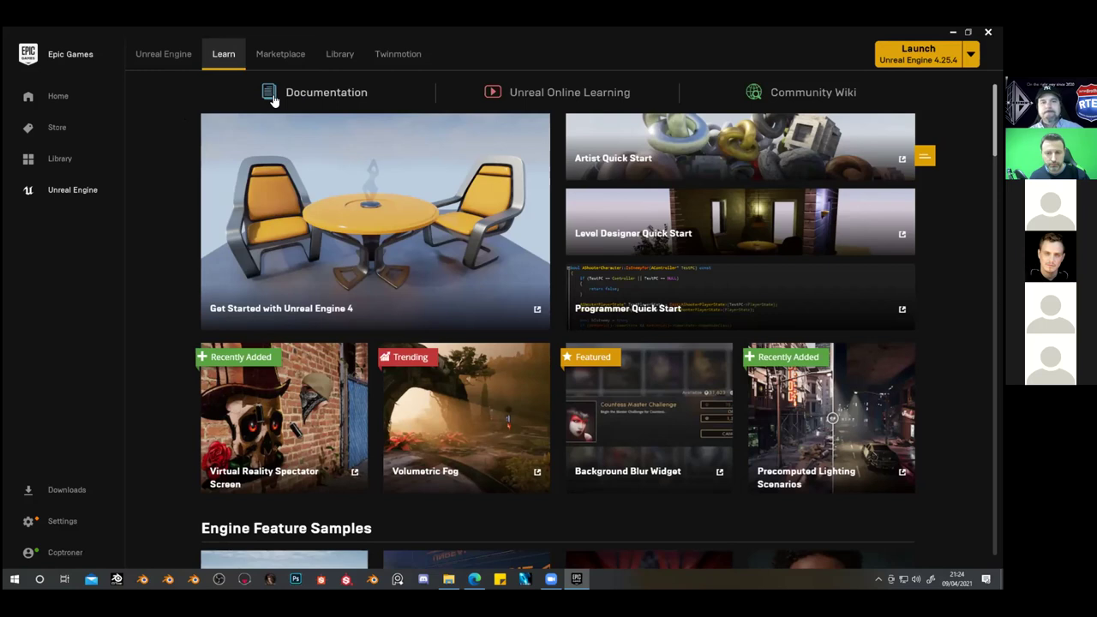
Open the Marketplace tab and bring up the Free menu's category dropdown
click(281, 57)
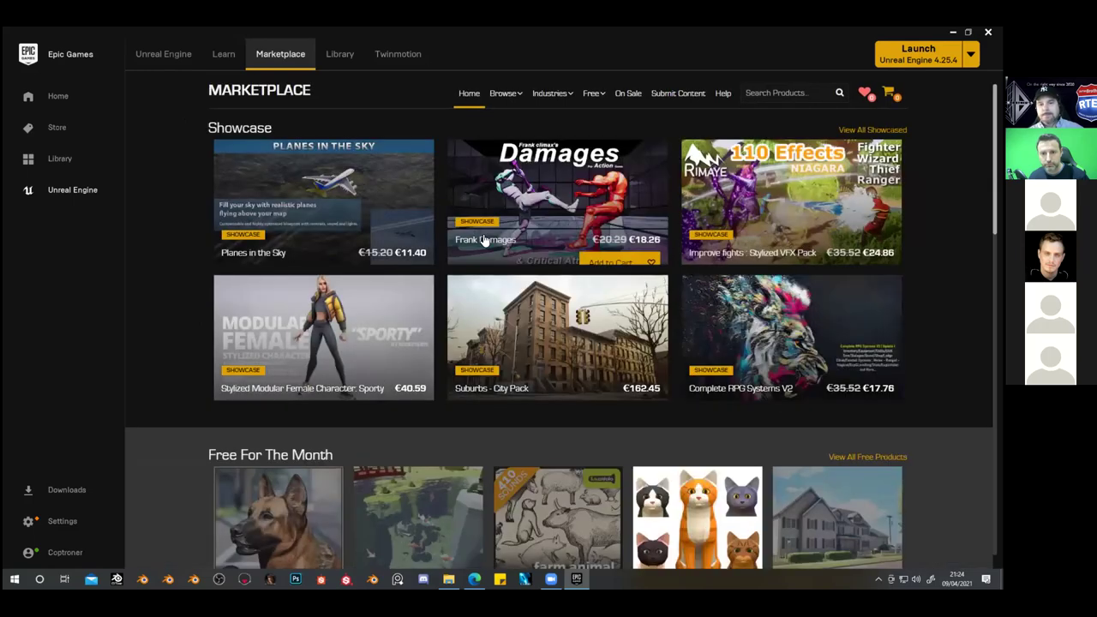
scroll(501, 254, down, 2)
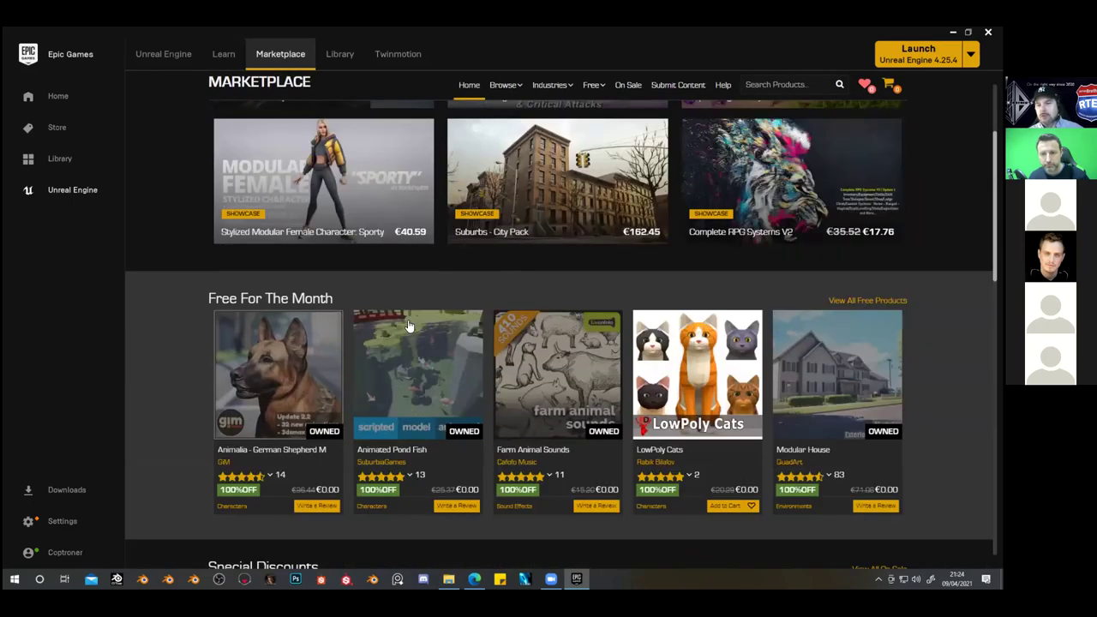
scroll(676, 282, up, 2)
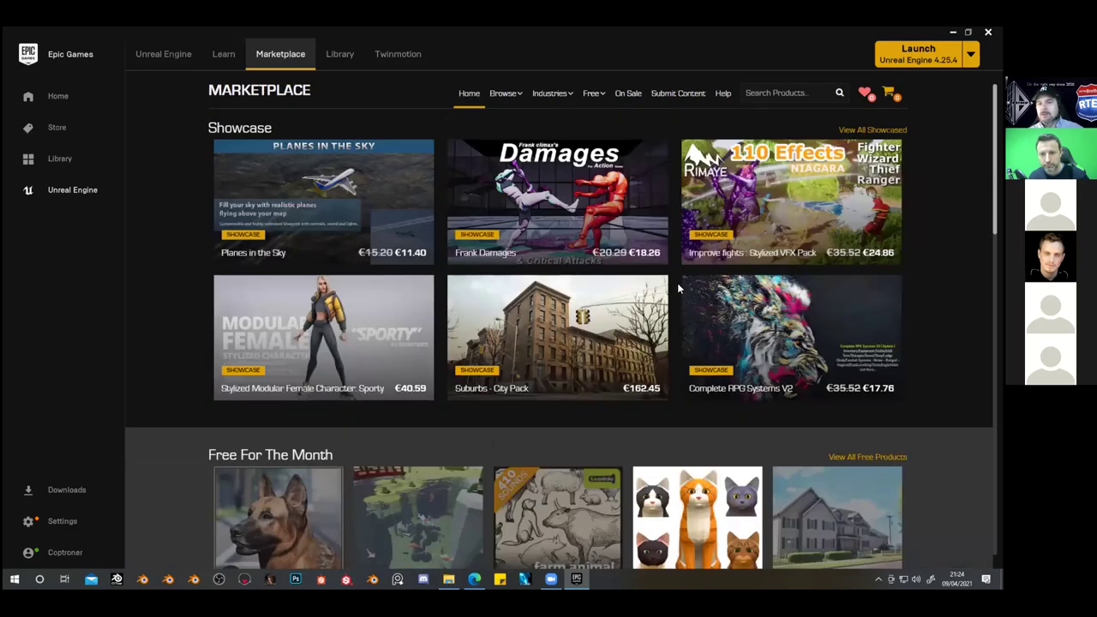
mouse_move(583, 92)
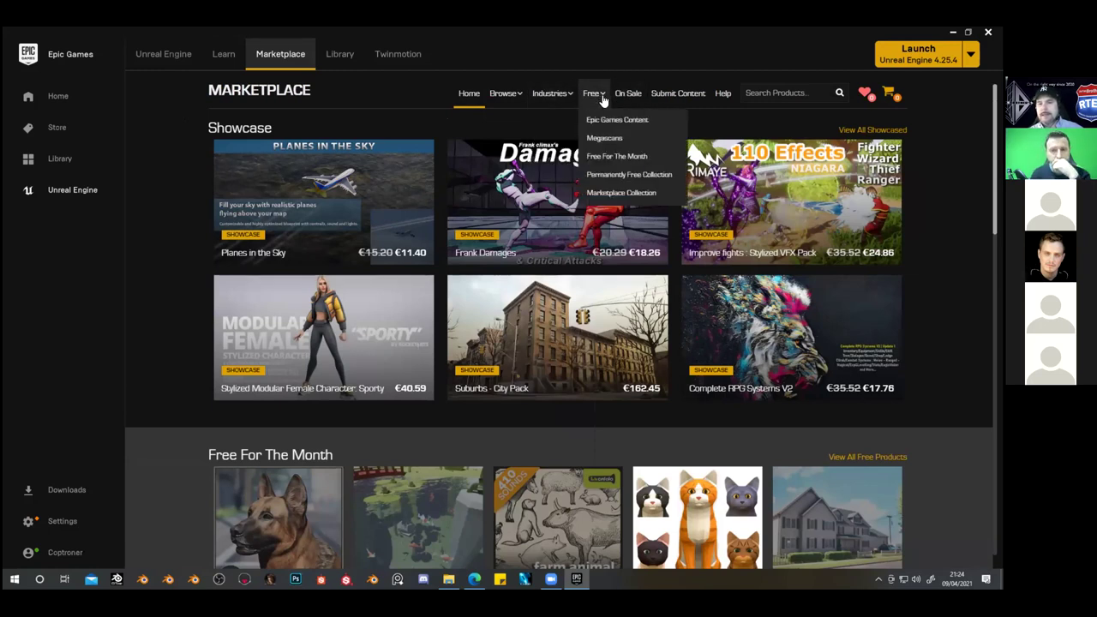
mouse_move(486, 113)
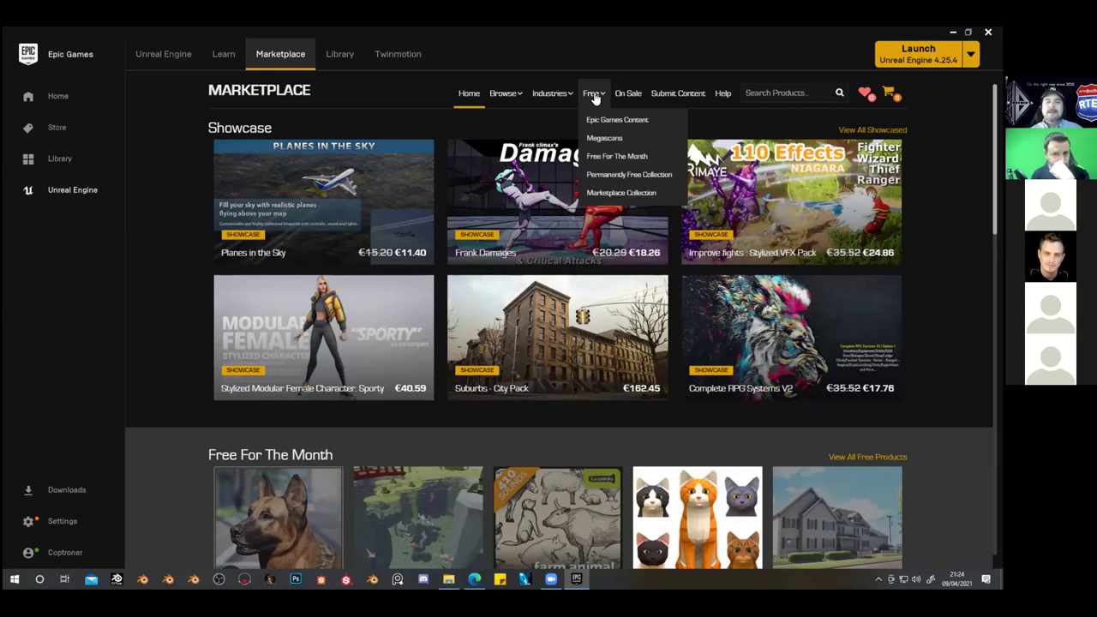
Choose Free For The Month to list the five free products, like Farm Animal Sounds
click(660, 158)
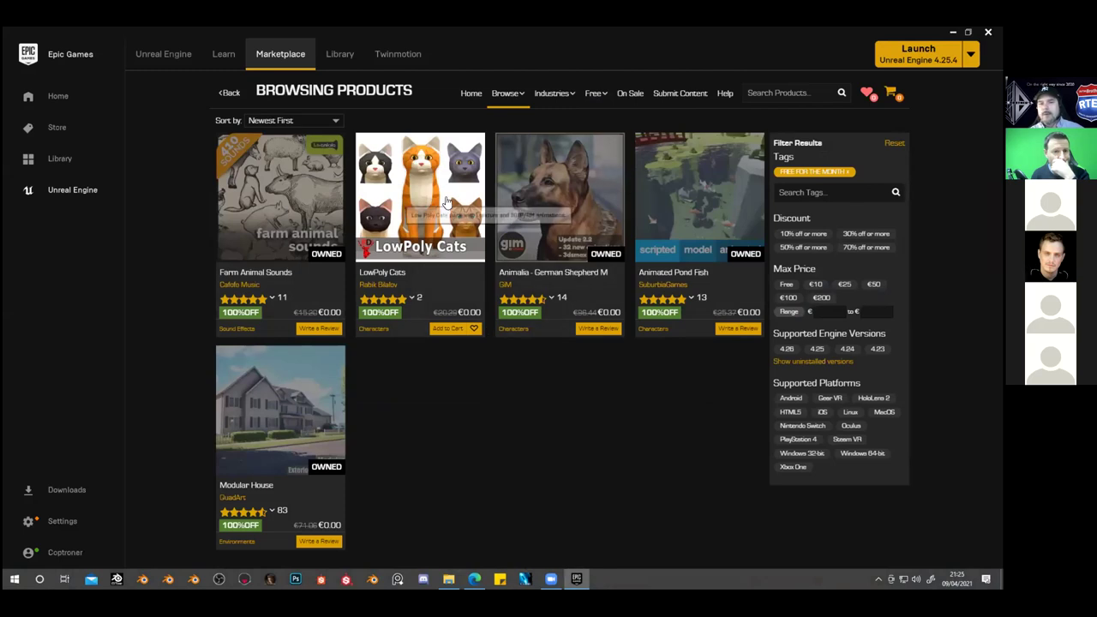
mouse_move(420, 342)
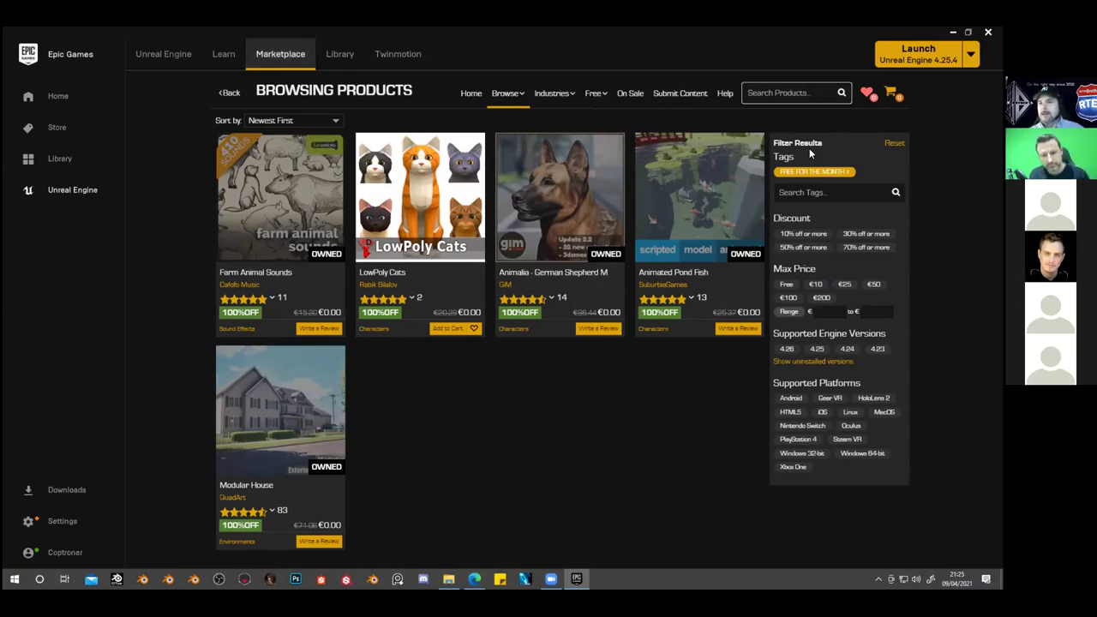
Search Marketplace products for 'substance' and move into the suggestion list
click(797, 89)
text(substance)
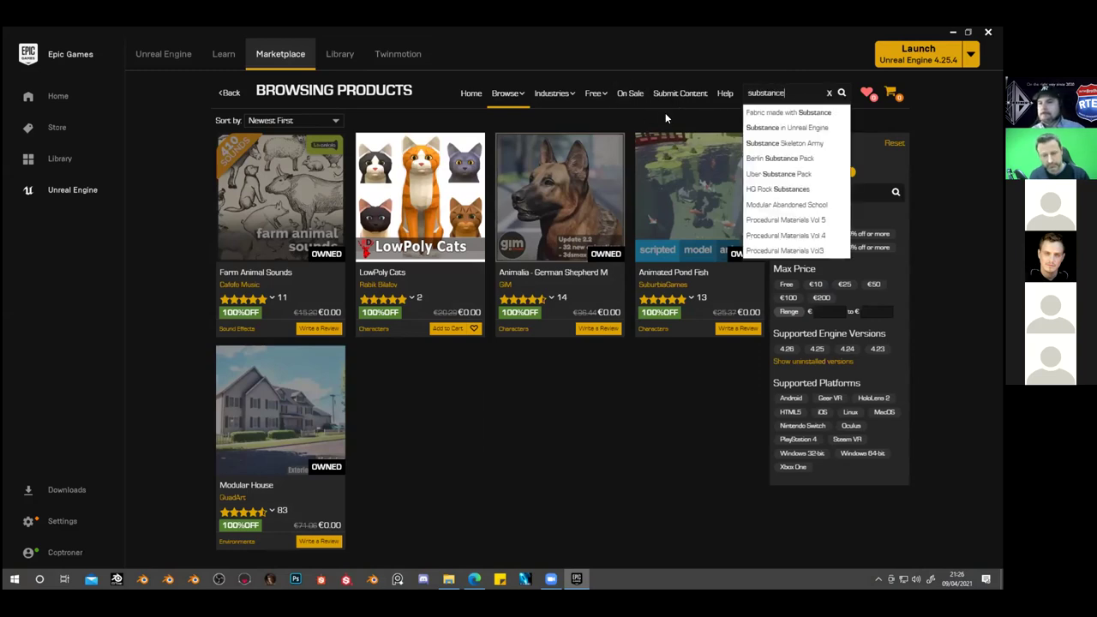
key(Down)
key(Down)
key(Down)
key(Down)
key(Down)
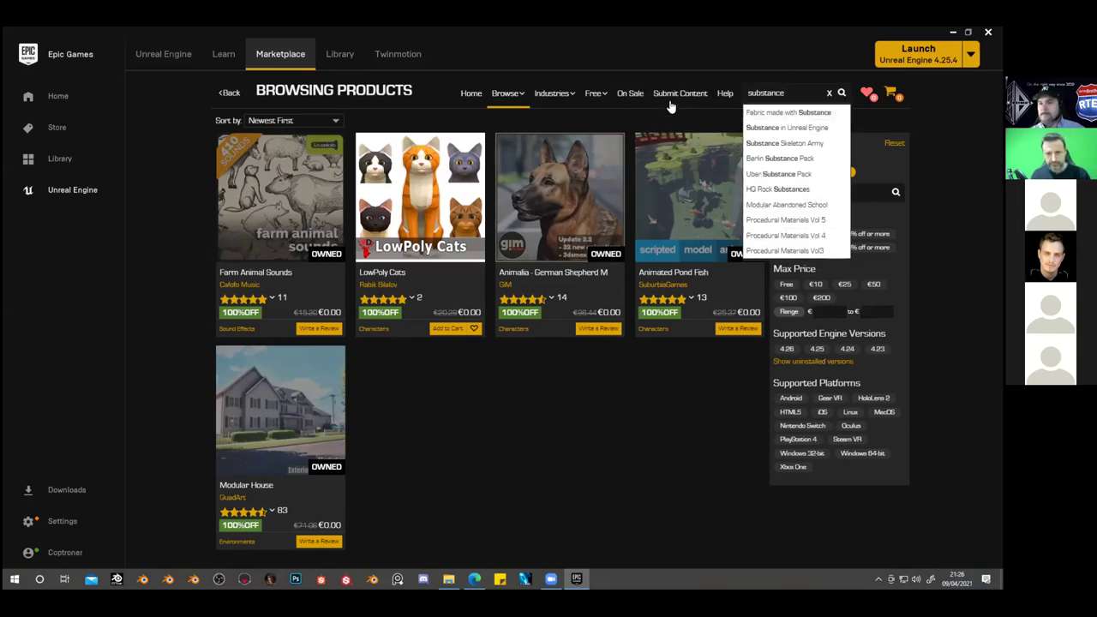
View the Substance in Unreal Engine product page, then switch to the Library tab
click(783, 126)
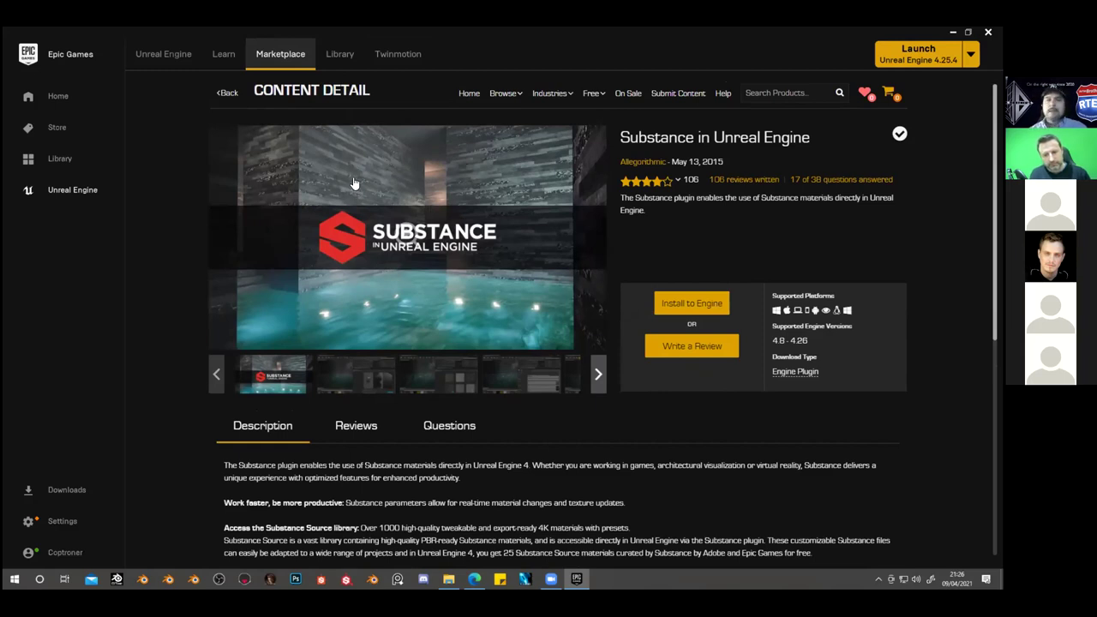
click(332, 66)
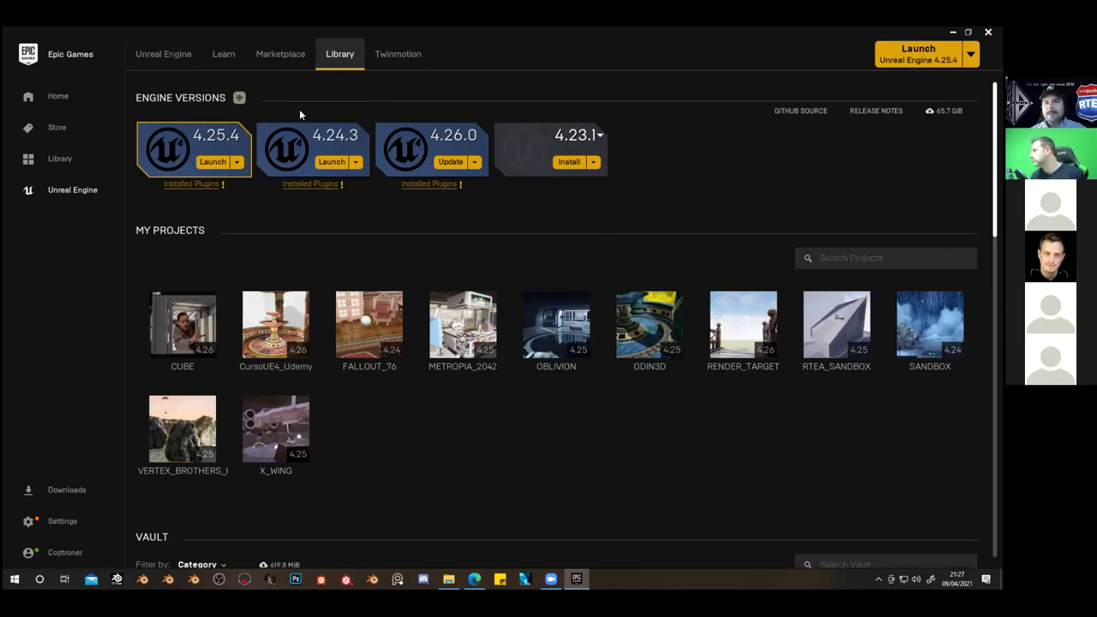
Check the Launch version list, then start the 4.26.0 engine update from its card
click(970, 53)
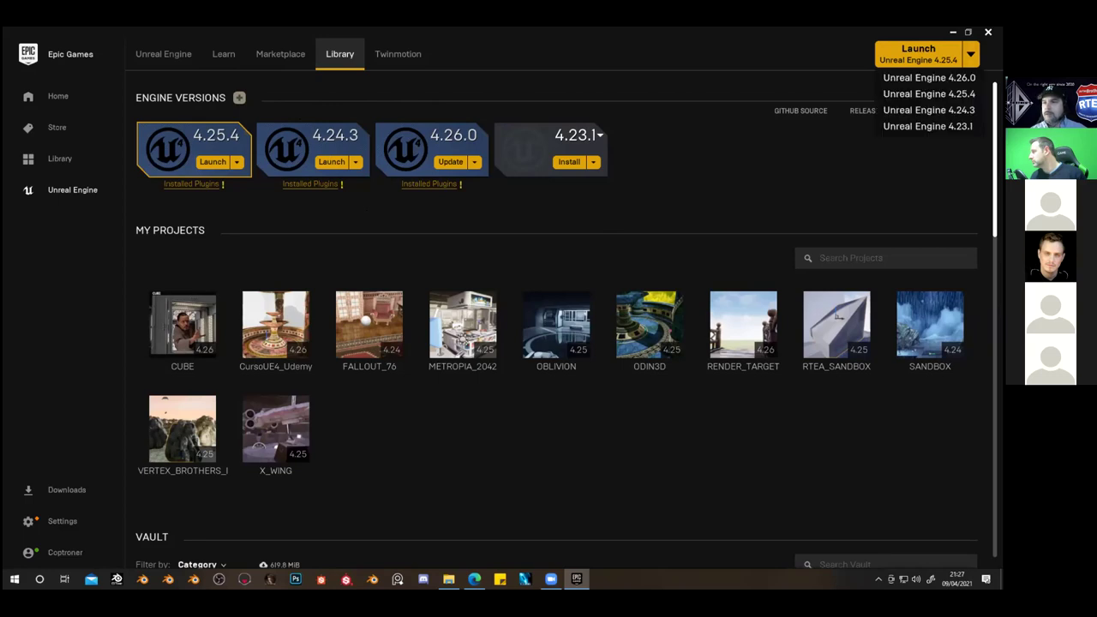
key(Escape)
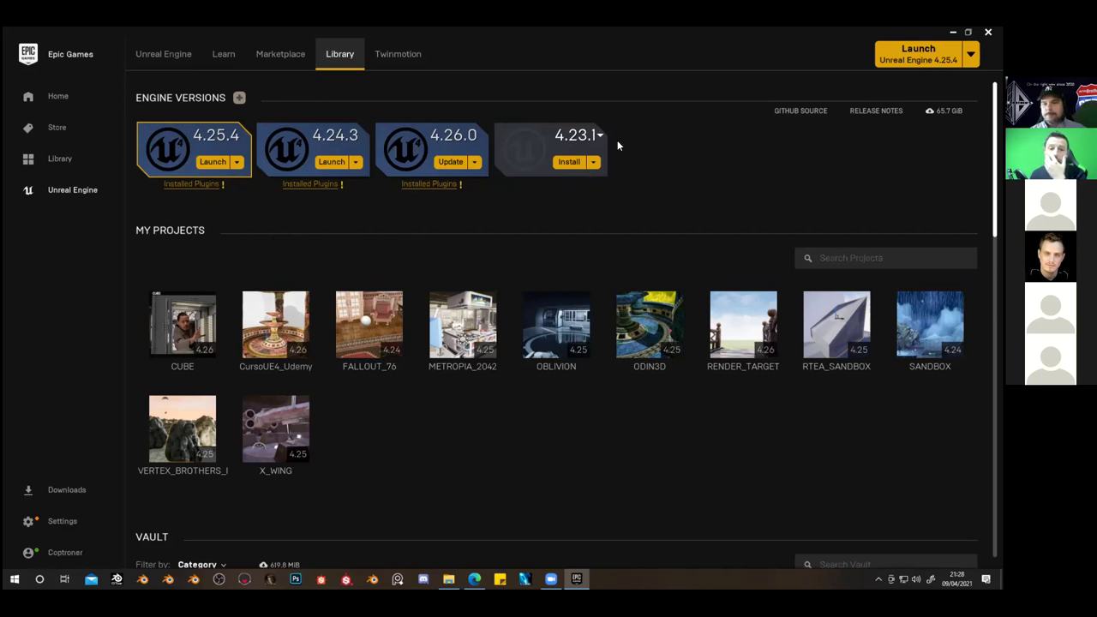
click(474, 162)
click(474, 163)
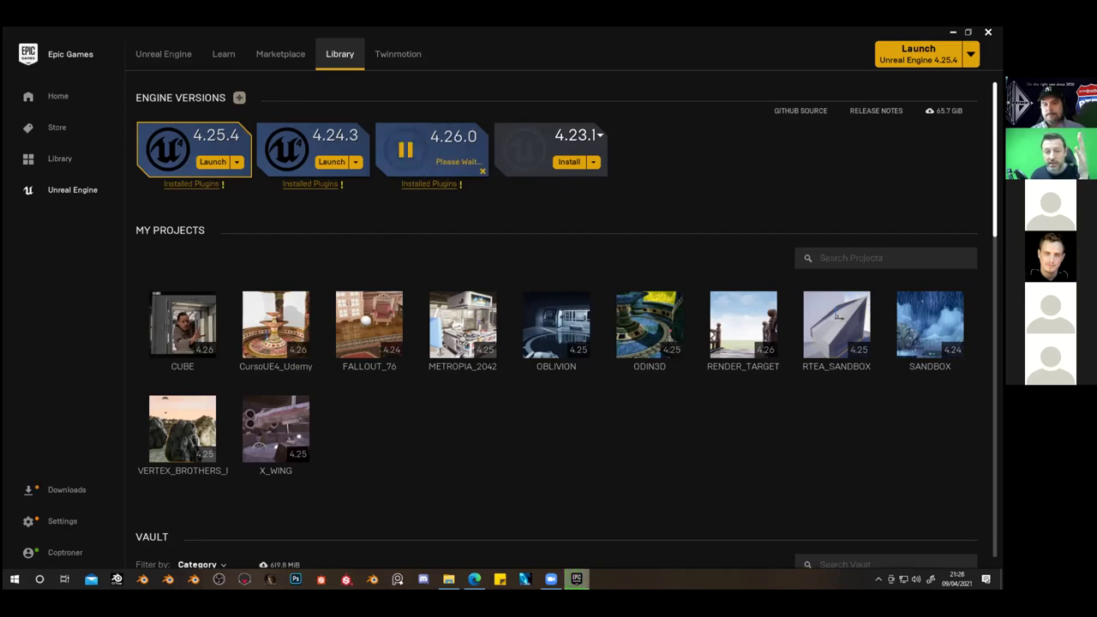
Minimize and restore the launcher so the Library shows the 4.26.0 update initializing
click(576, 579)
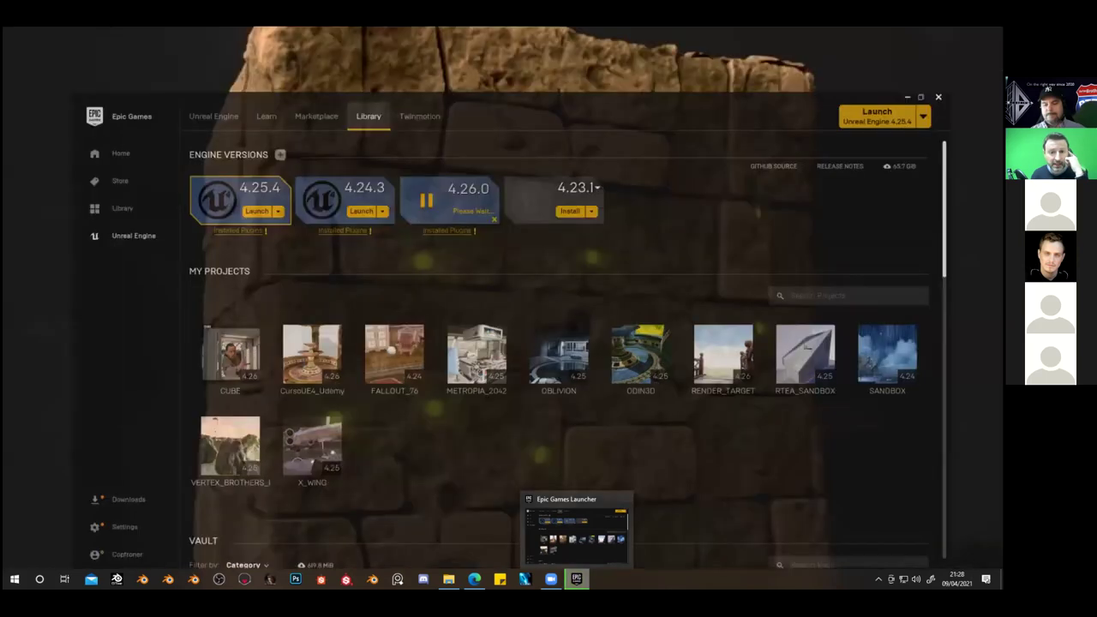
click(576, 579)
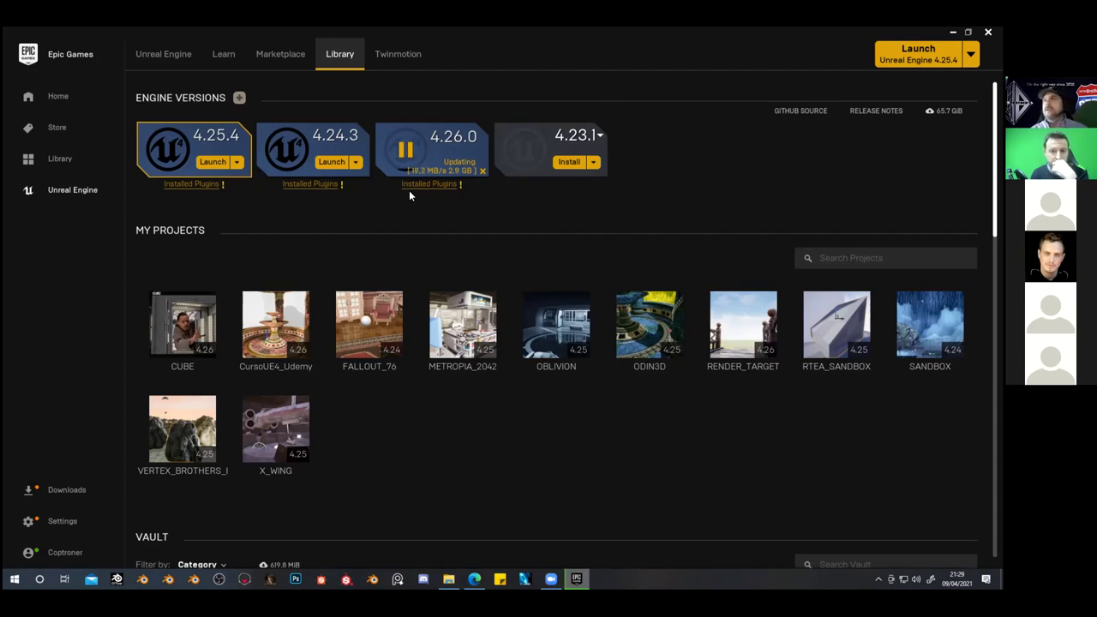
mouse_move(447, 176)
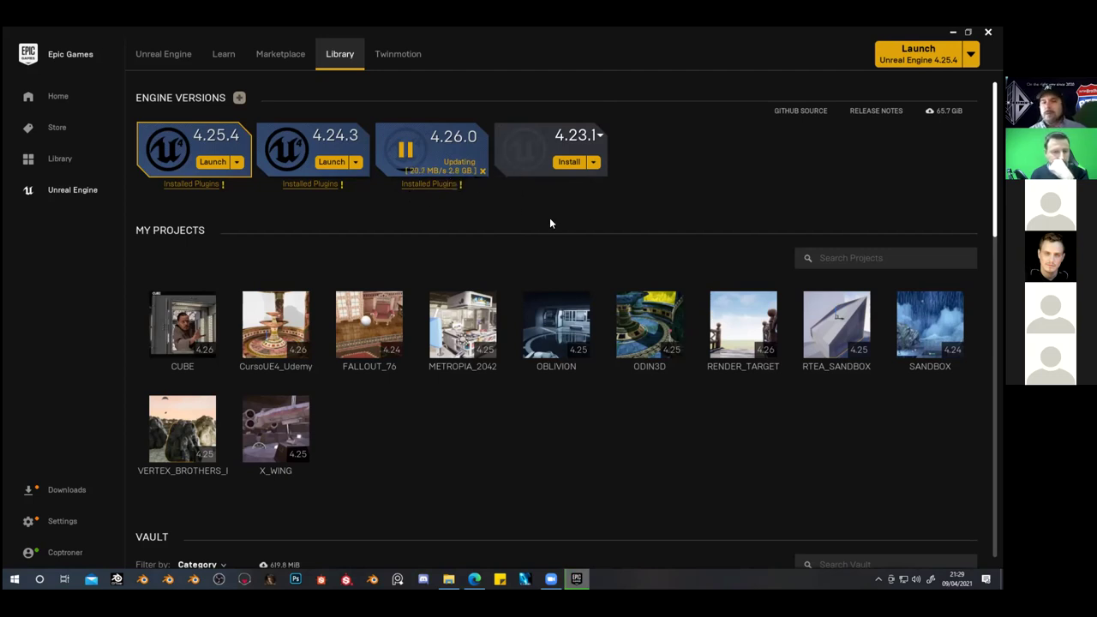
Pause the 4.26.0 engine update and open the 4.23.1 install options menu
click(594, 162)
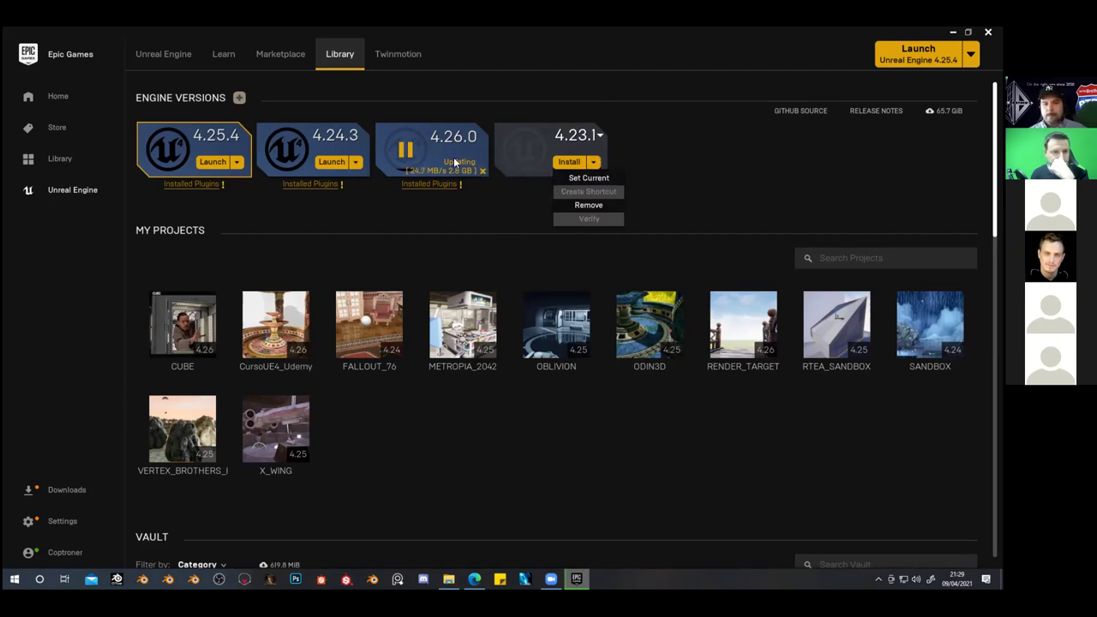
click(482, 172)
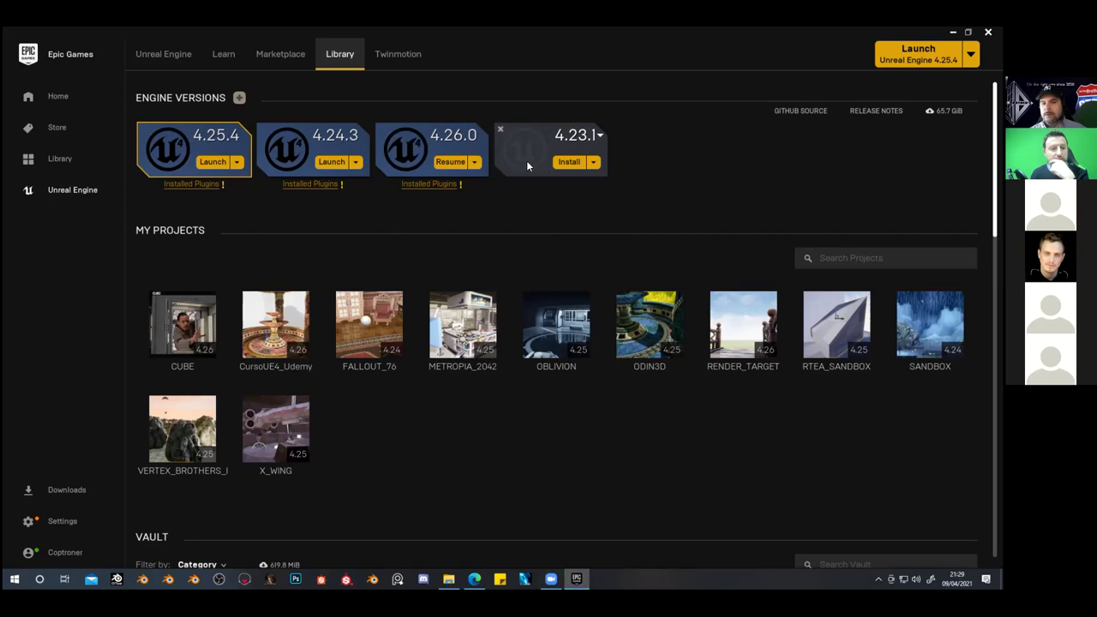
click(593, 163)
click(593, 166)
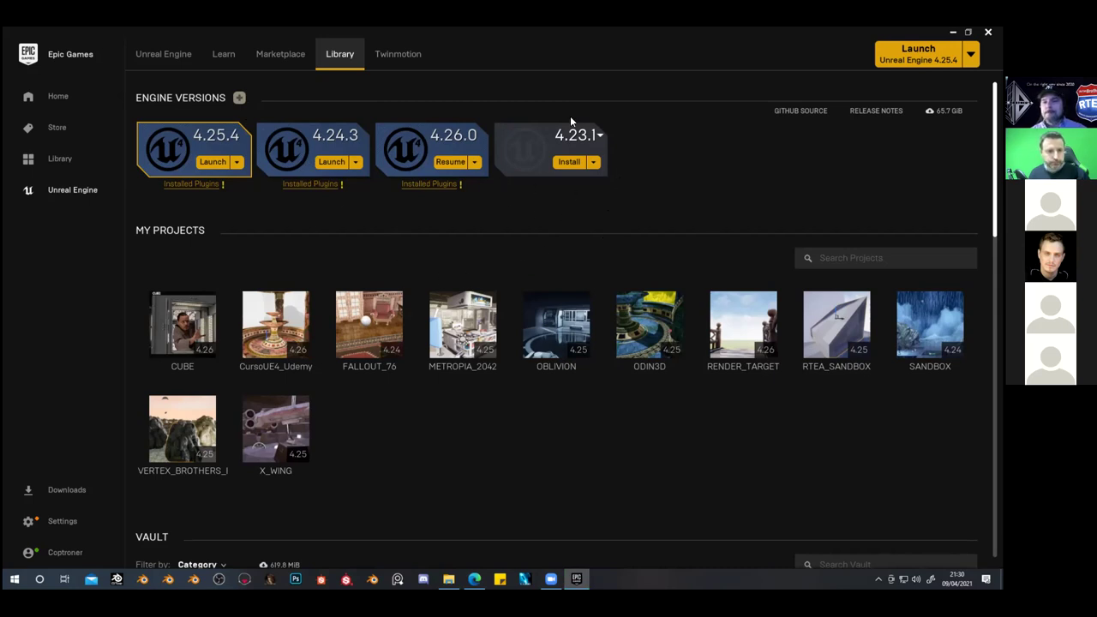
click(592, 162)
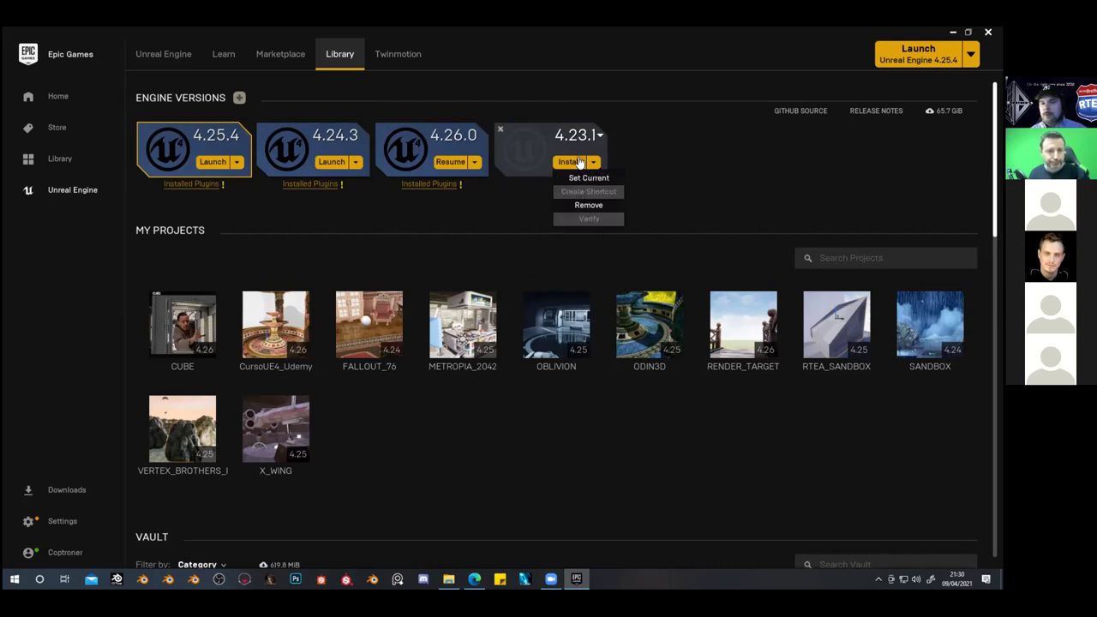
Start installing Unreal Engine 4.23.1 into E:\EPIC GAMES with Create Shortcut checked
click(569, 162)
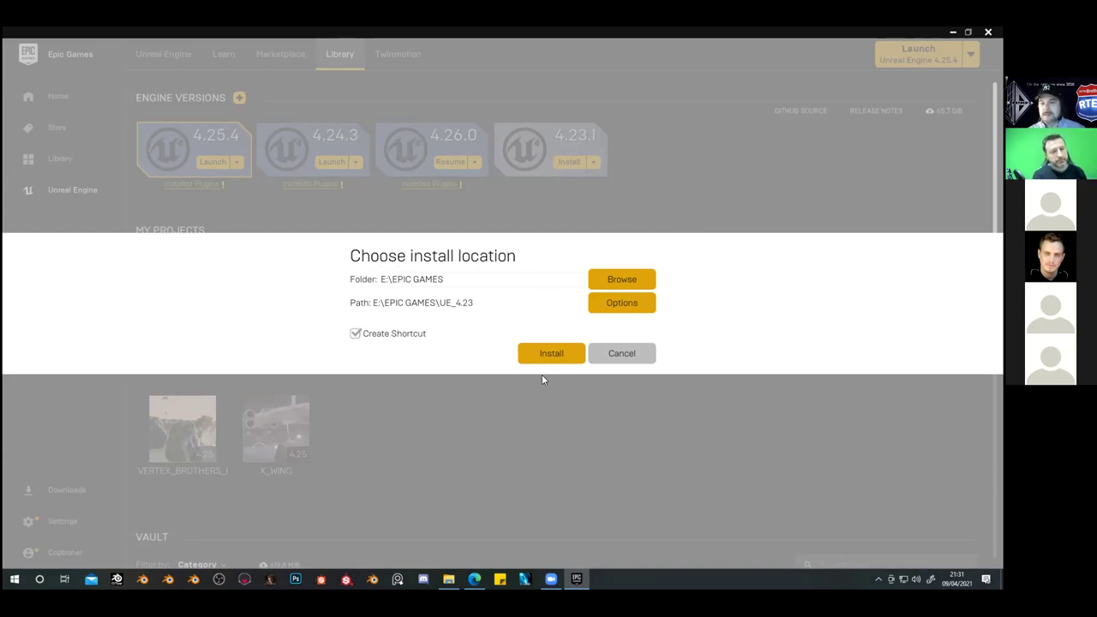
Open the 4.23.1 installation options and uncheck the Android target platform
click(641, 307)
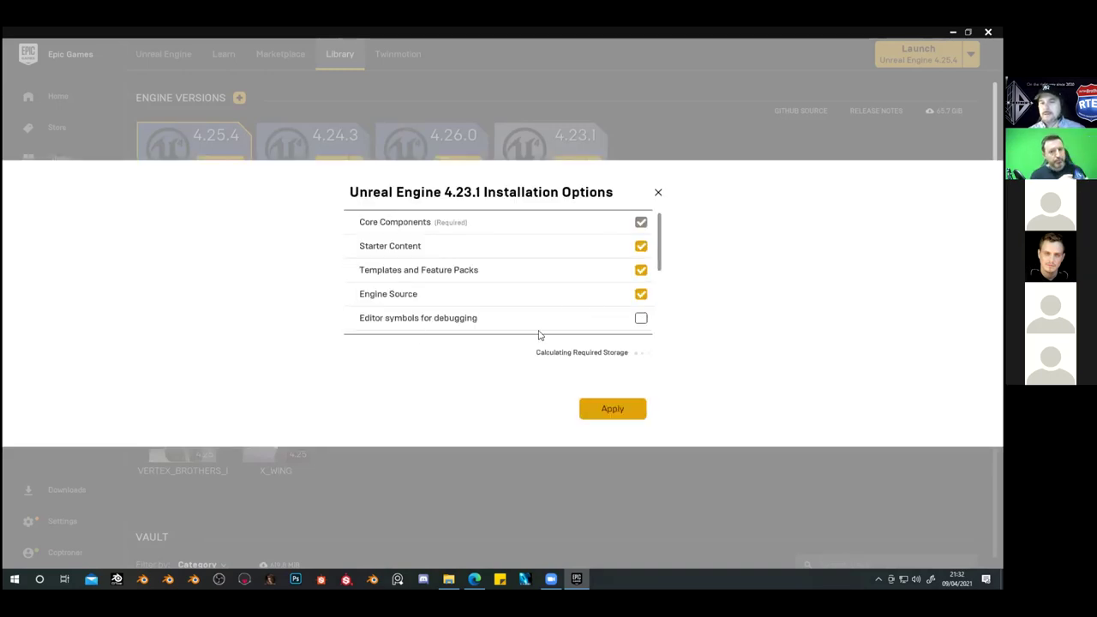
scroll(659, 223, down, 1)
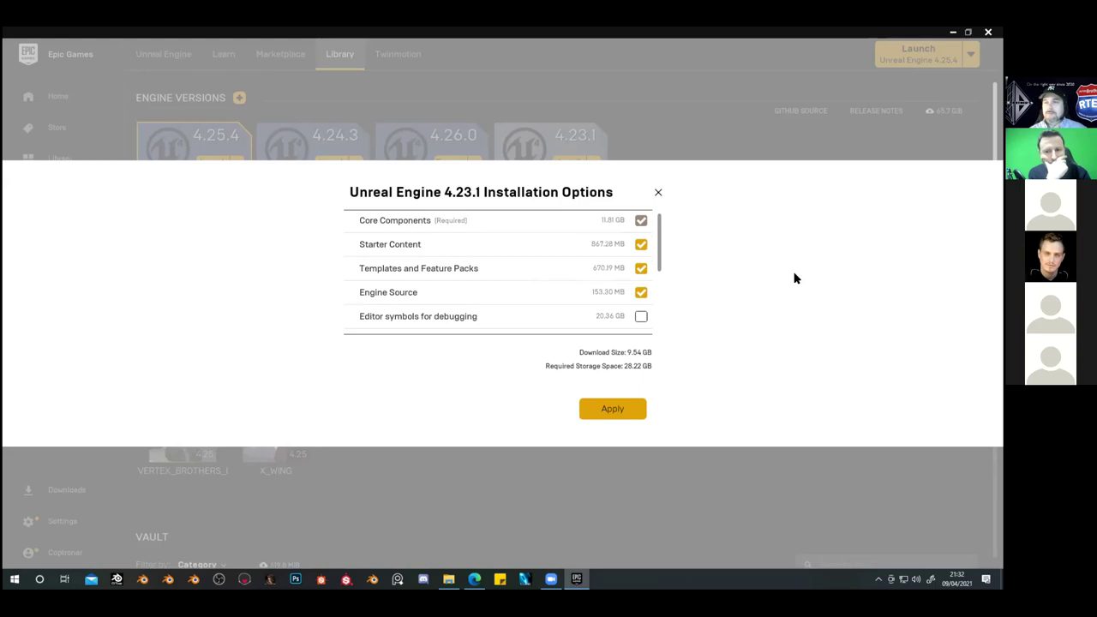
scroll(561, 298, down, 1)
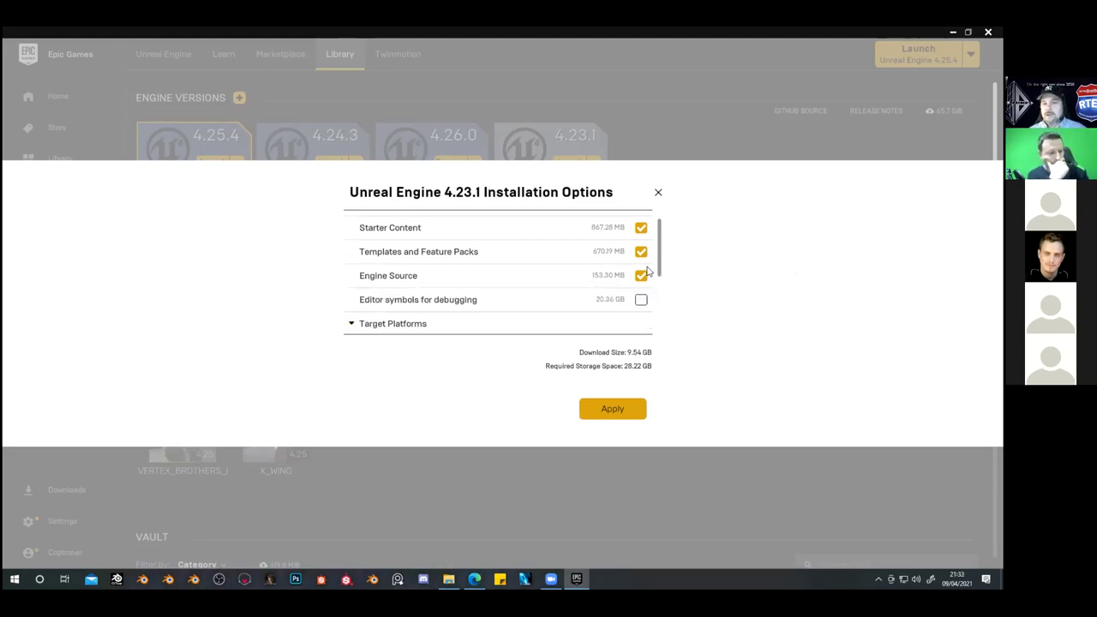
scroll(658, 248, down, 2)
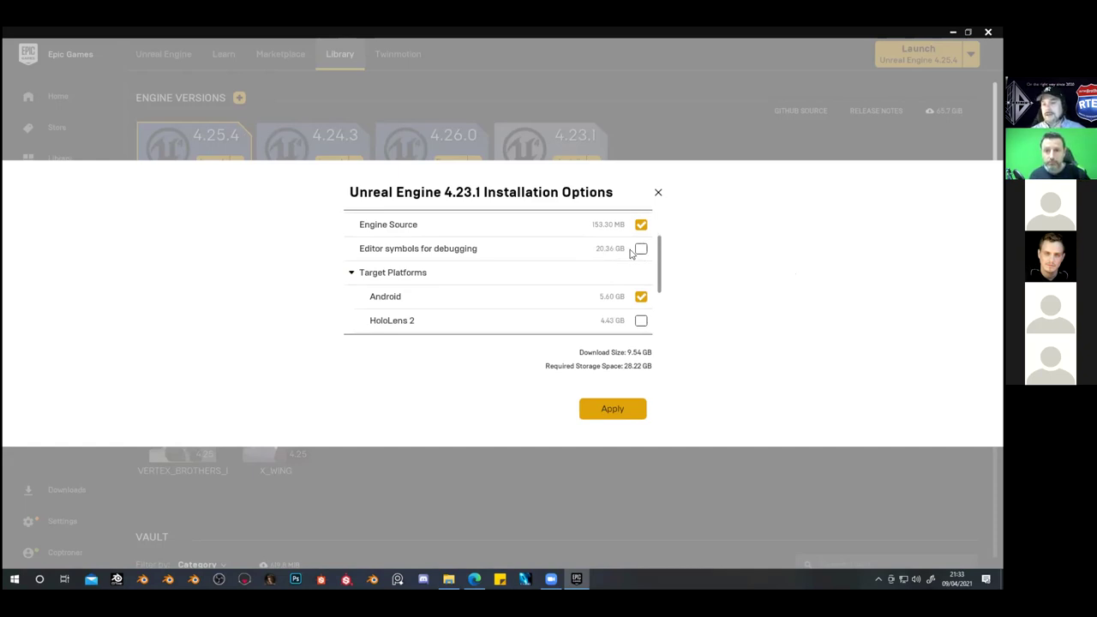
mouse_move(448, 249)
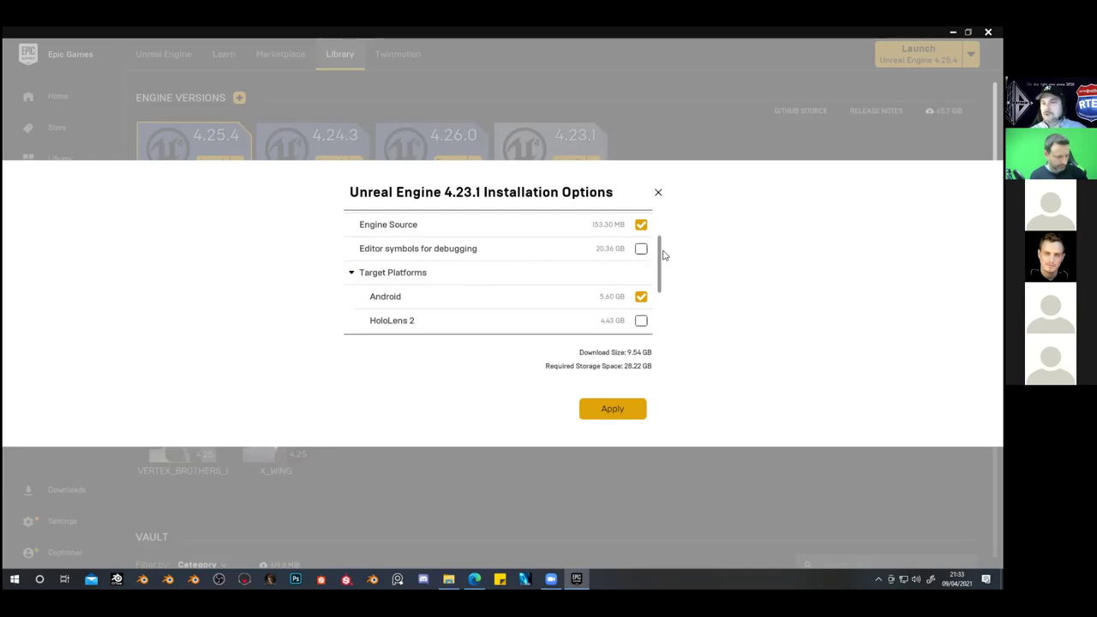
drag(659, 246, 660, 256)
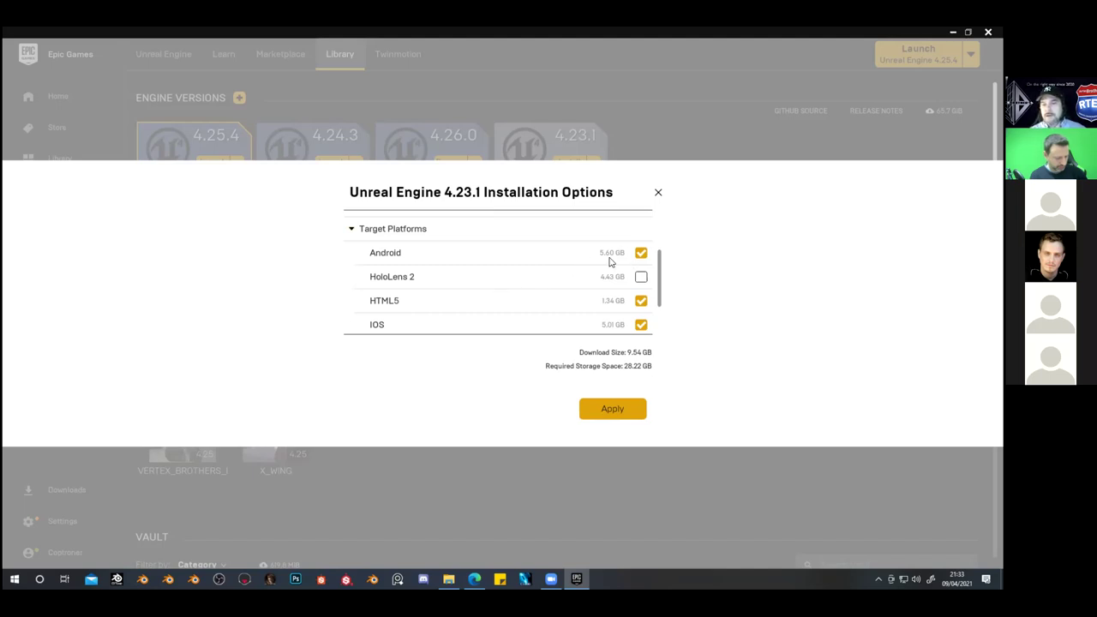
click(640, 253)
Uncheck the HTML5, IOS and Linux target platforms, reducing the download to 5.53 GB
click(641, 301)
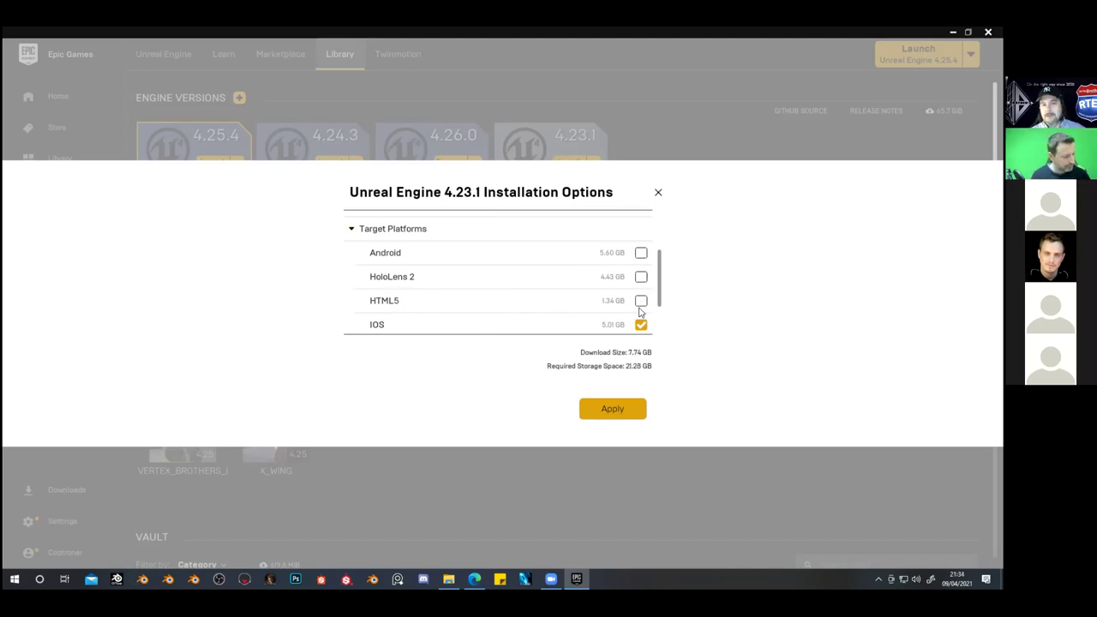
scroll(643, 314, down, 1)
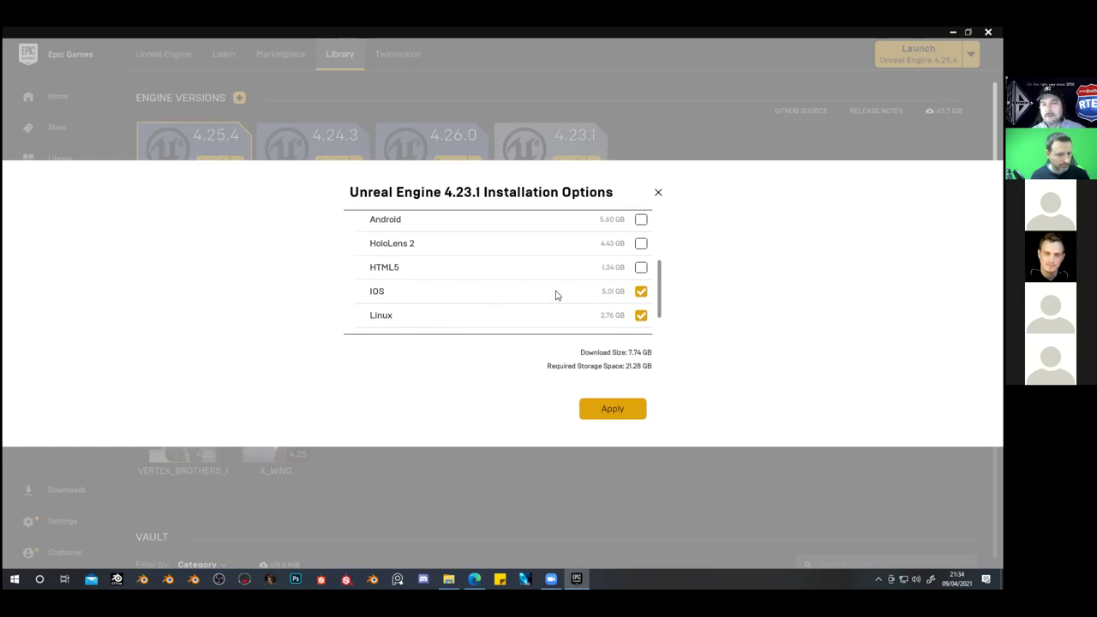
click(641, 293)
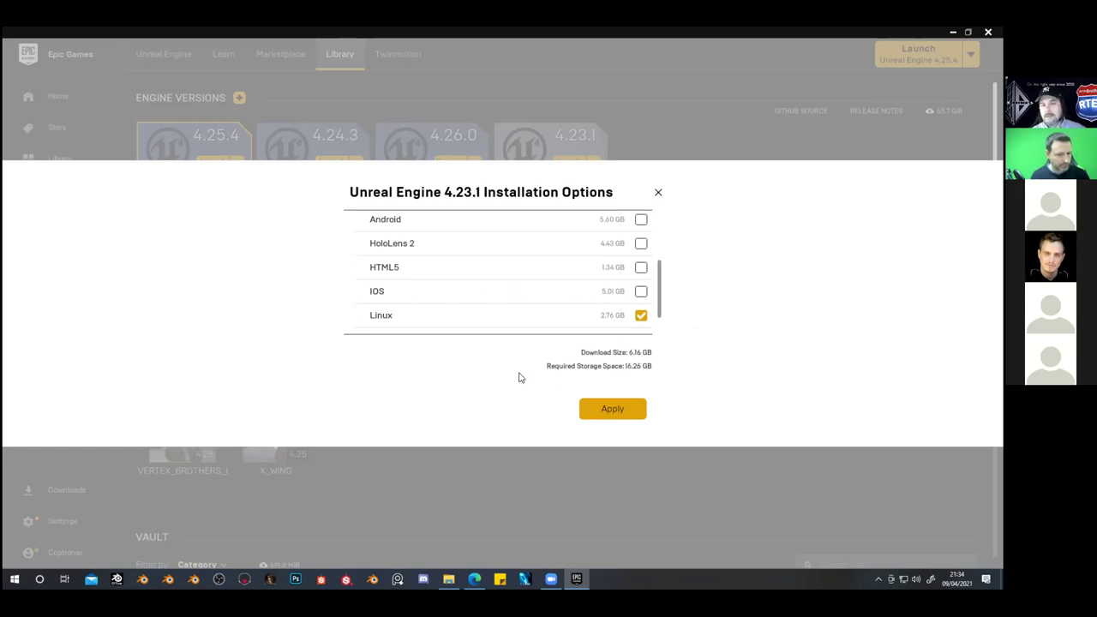
click(641, 316)
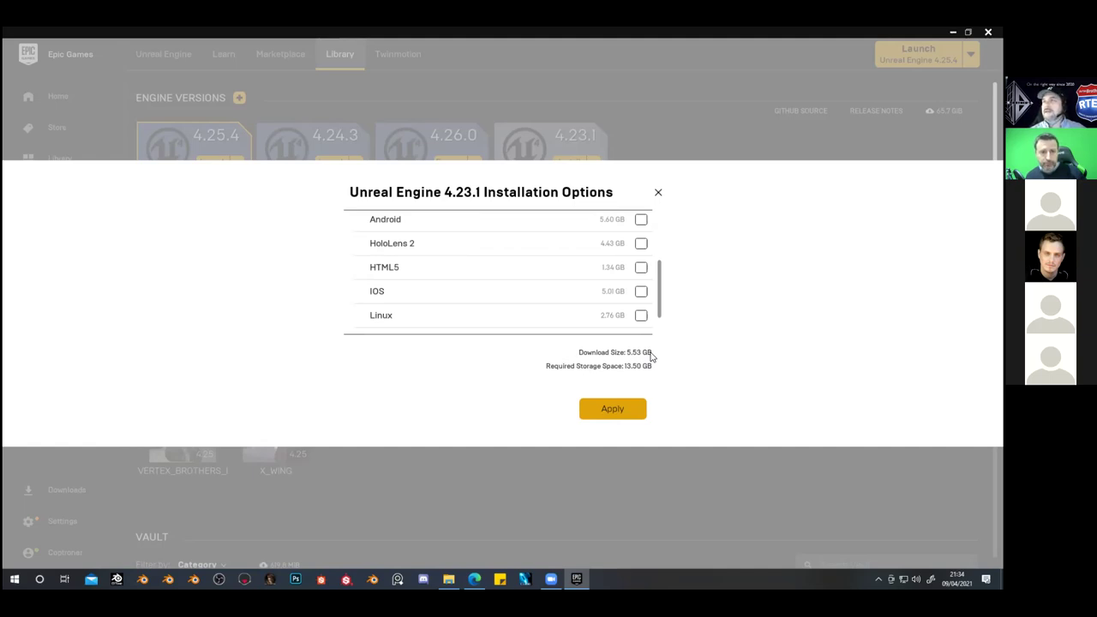
scroll(640, 301, up, 5)
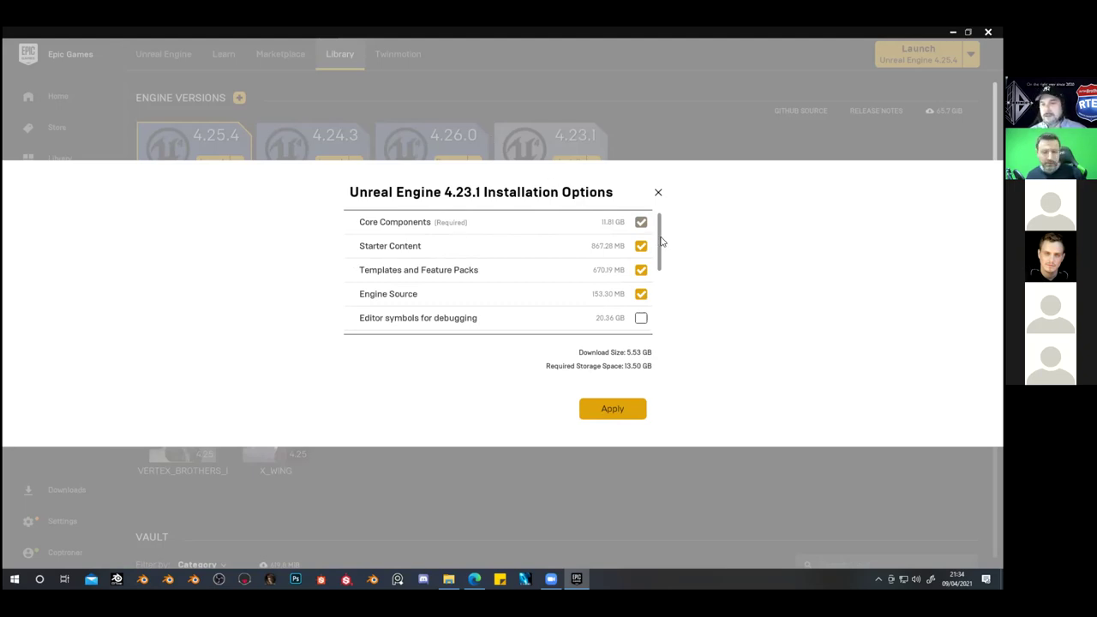
scroll(662, 256, down, 3)
drag(662, 256, 659, 203)
Close the 4.23.1 Installation Options and cancel the install location prompt
click(658, 193)
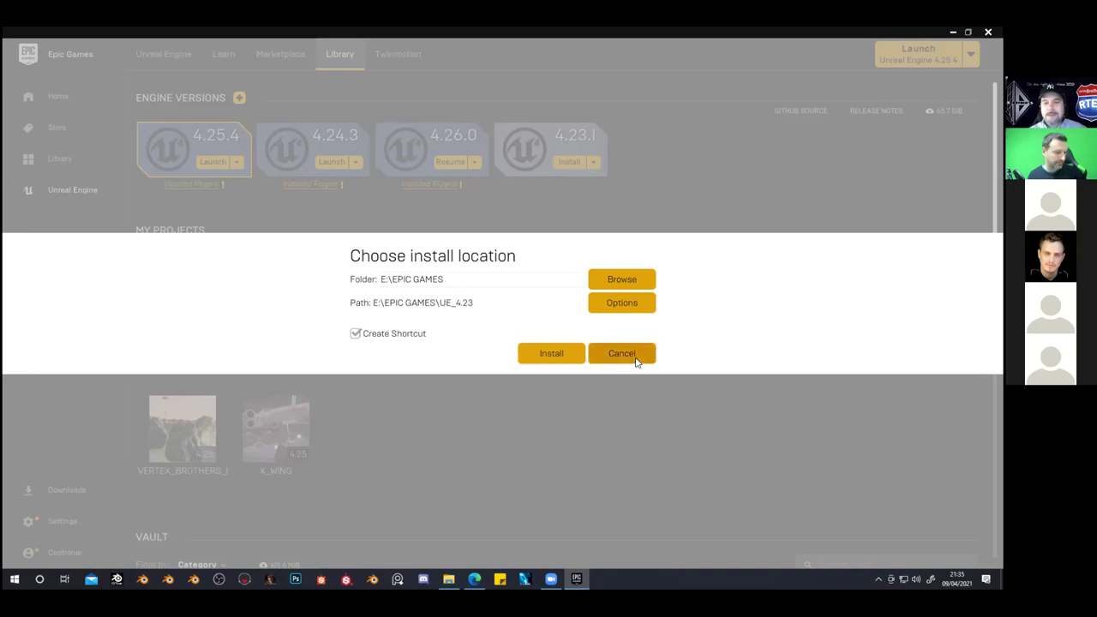
click(634, 356)
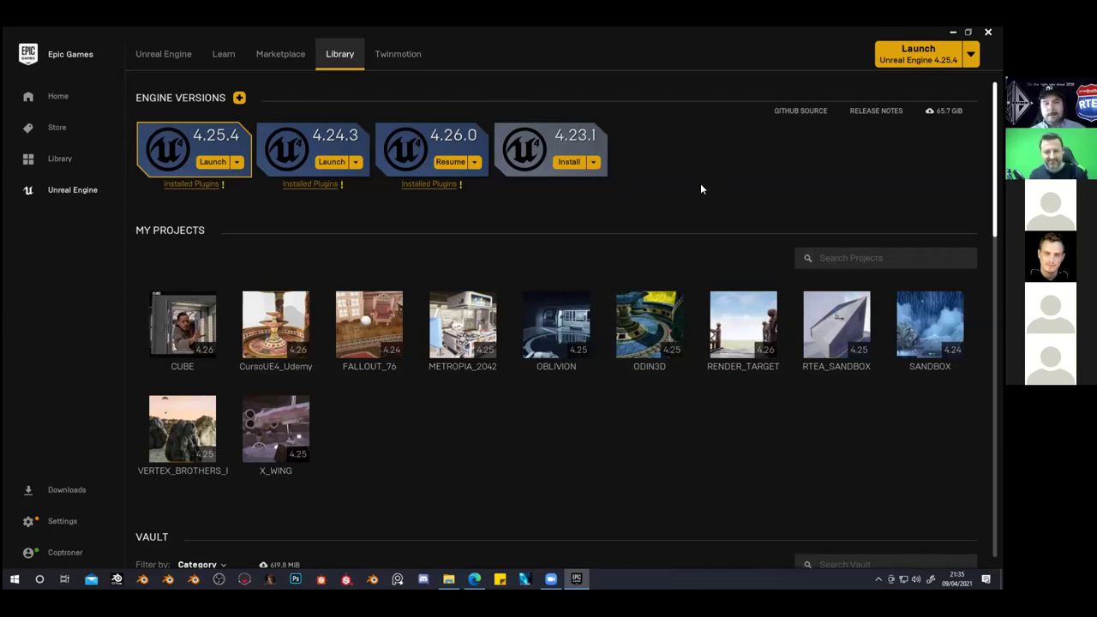
scroll(700, 183, down, 1)
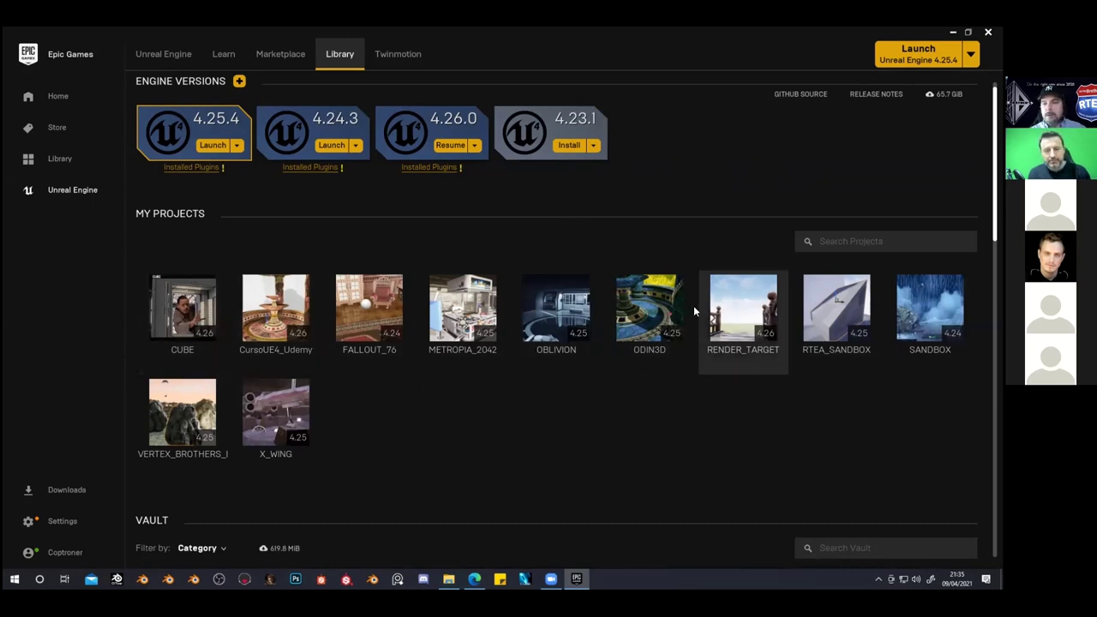
scroll(479, 417, down, 1)
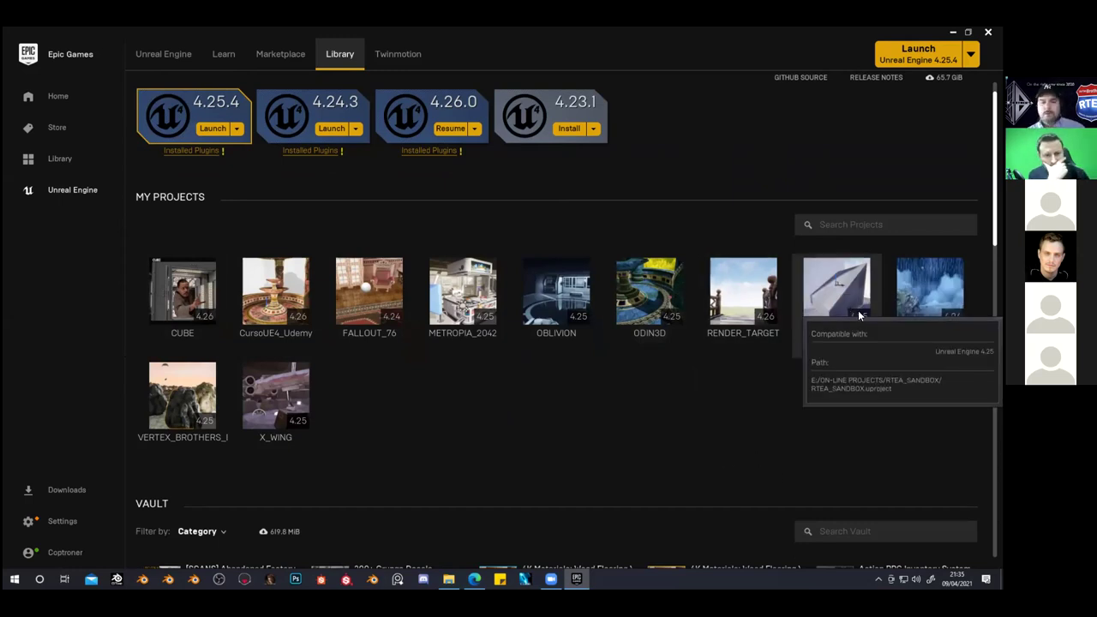
scroll(270, 506, down, 3)
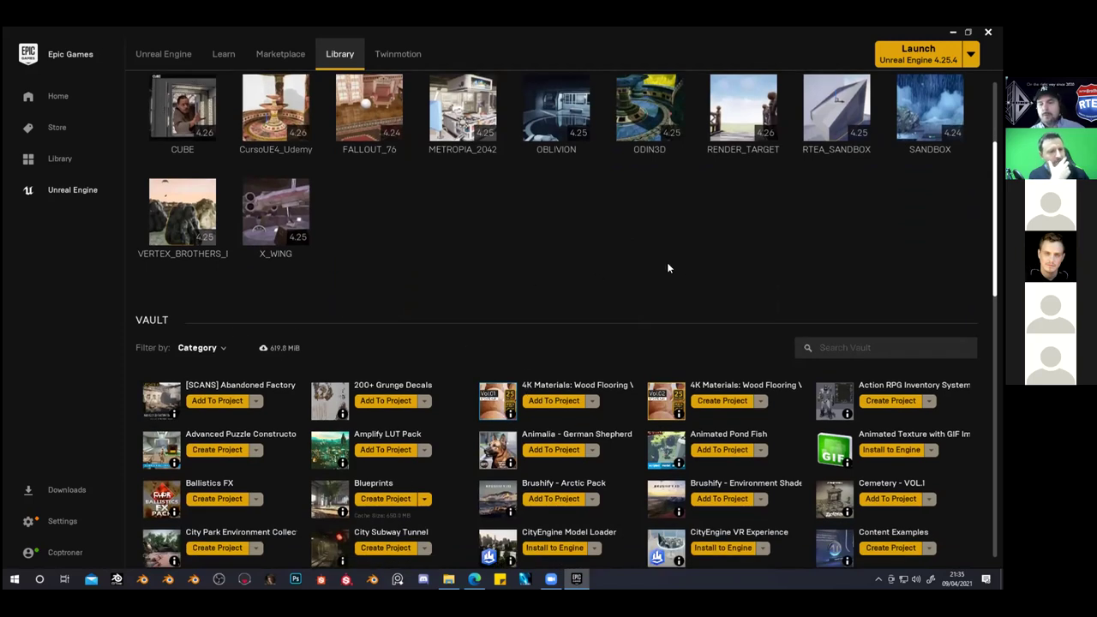
scroll(677, 274, down, 2)
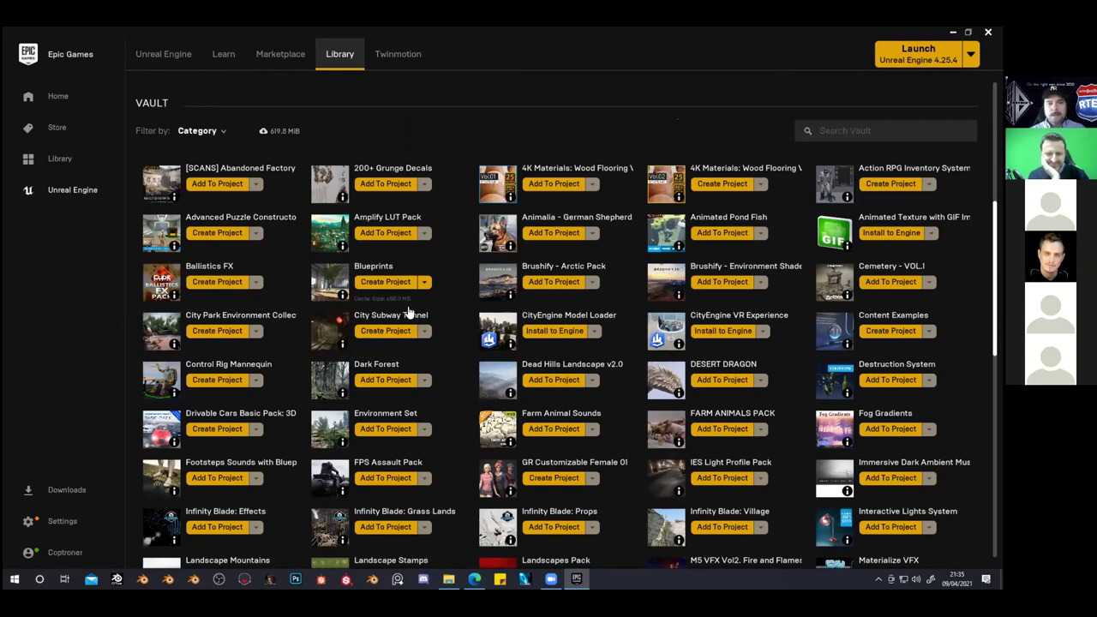
scroll(731, 405, down, 2)
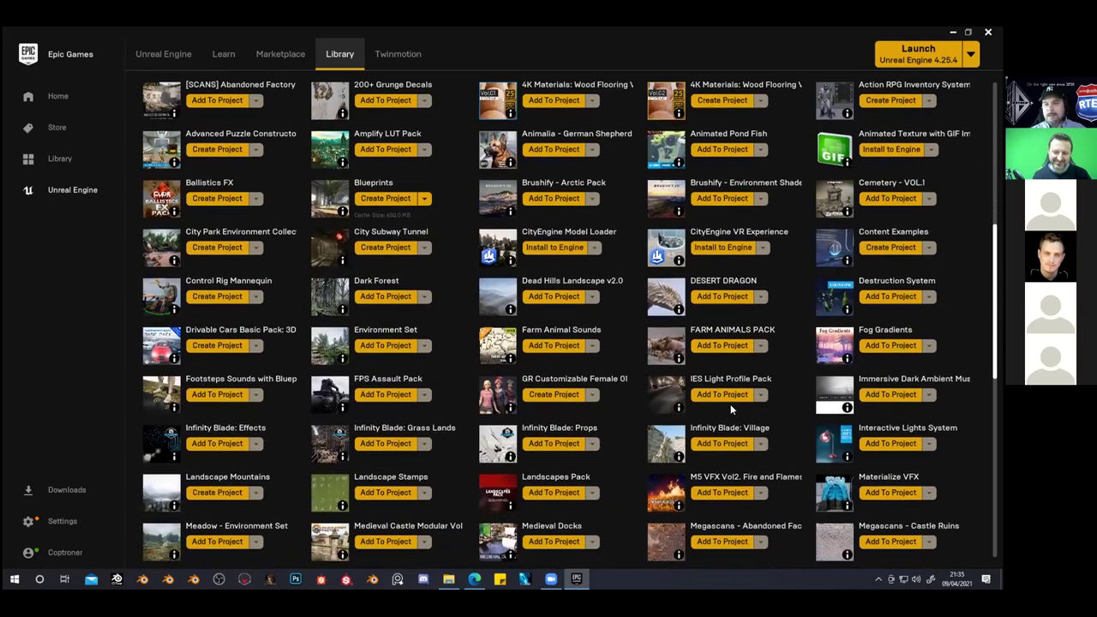
scroll(732, 408, down, 6)
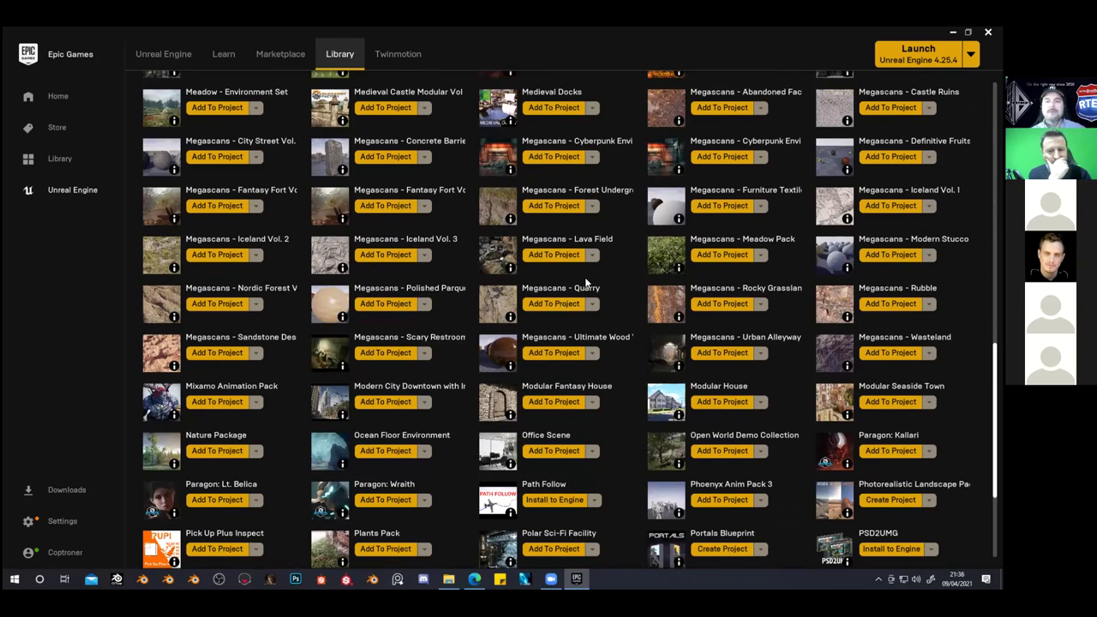
scroll(578, 223, up, 6)
scroll(578, 233, up, 5)
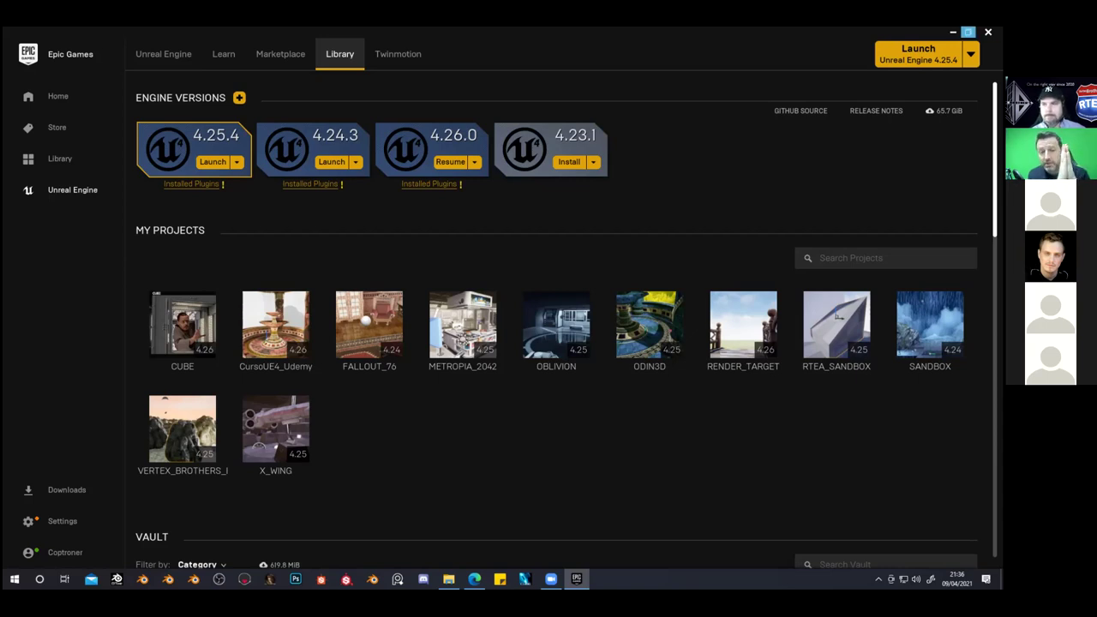
Restore down the launcher, move it to the top-left, and resize it taller and narrower
click(967, 32)
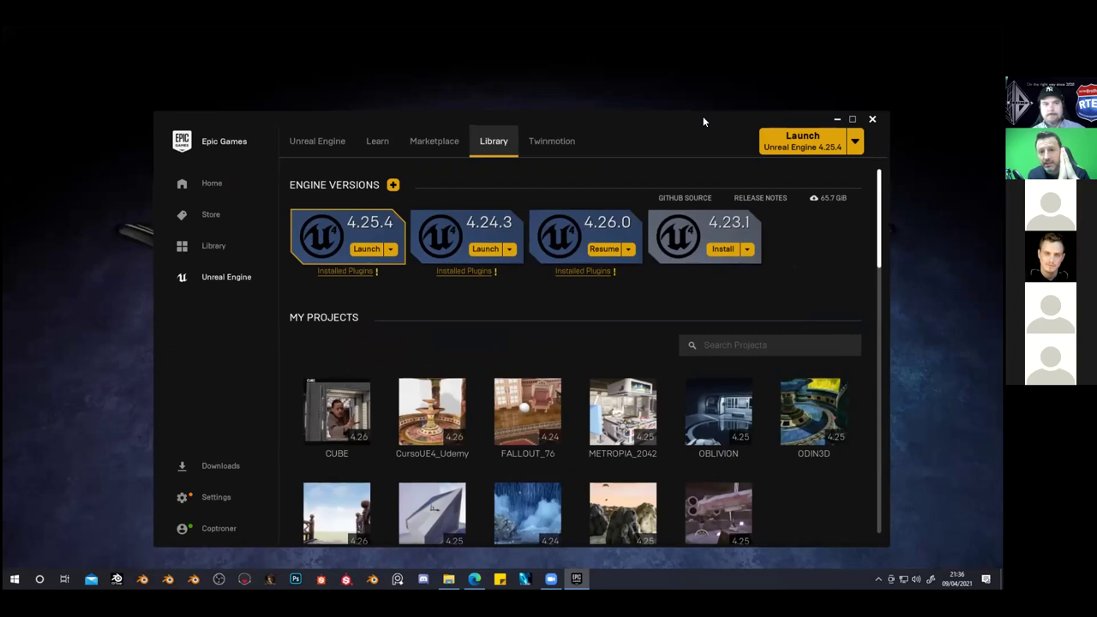
drag(702, 115, 556, 35)
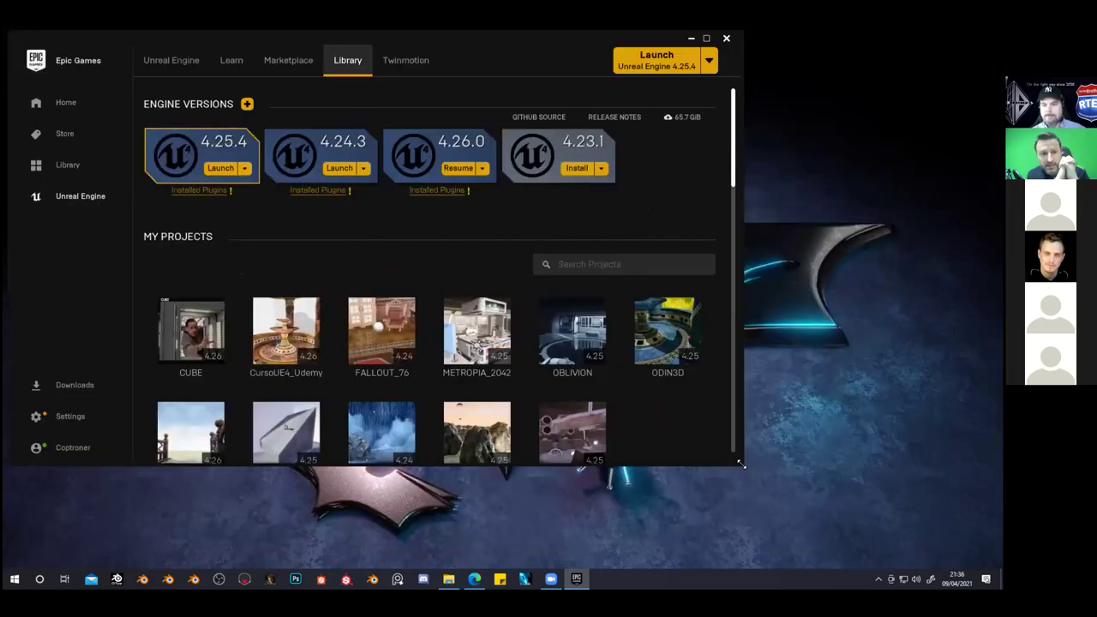
drag(740, 464, 677, 558)
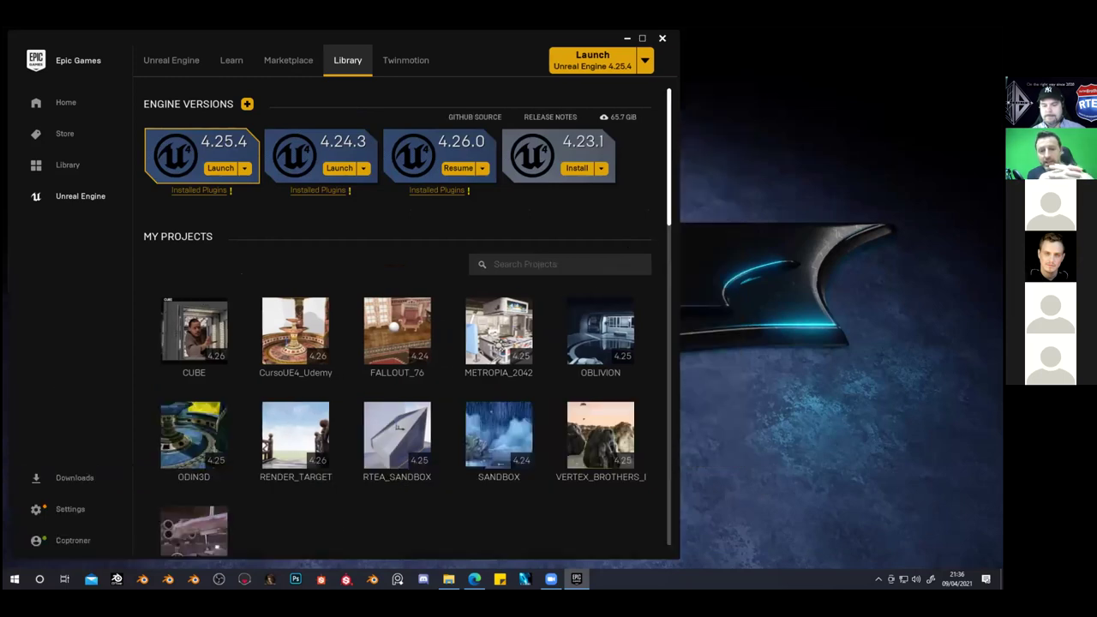
click(448, 578)
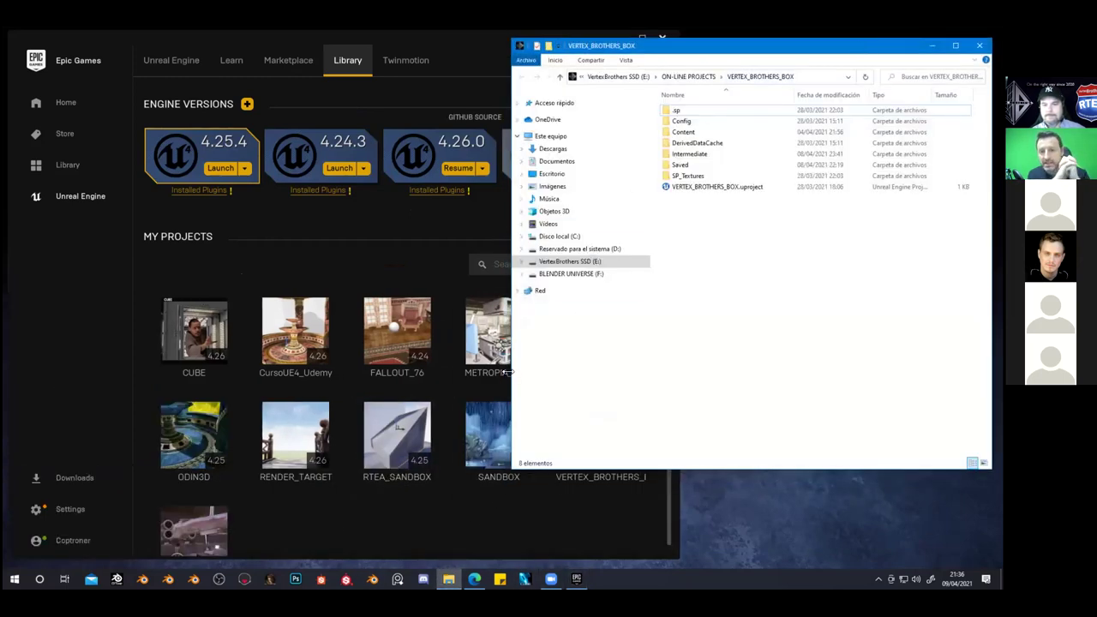
Narrow File Explorer beside the launcher and select VERTEX_BROTHERS_BOX.uproject
drag(509, 370, 678, 370)
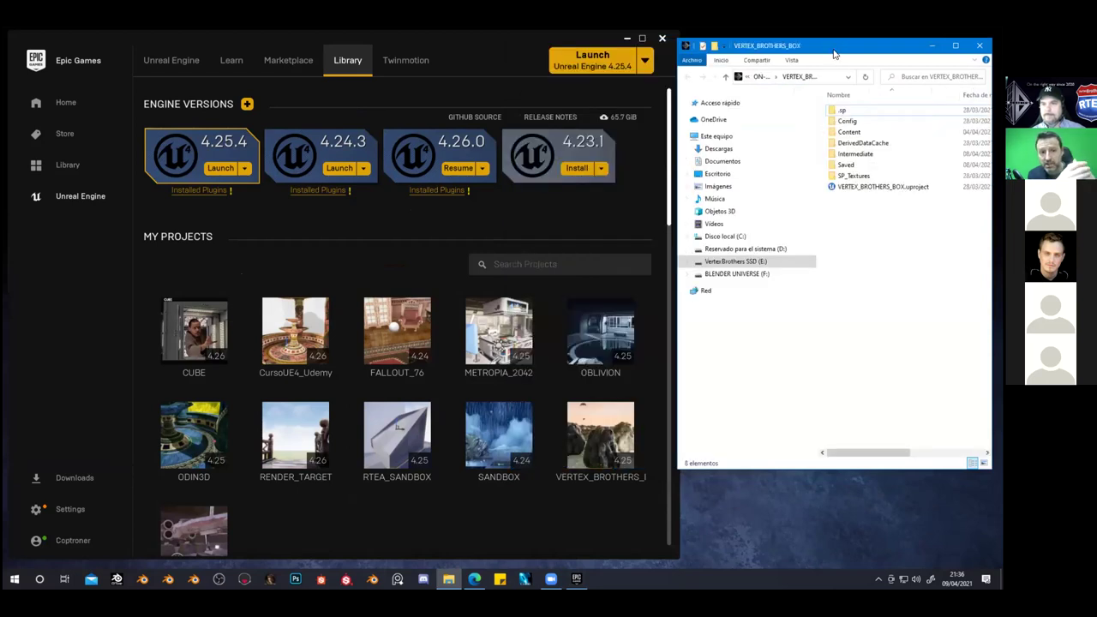
drag(834, 53, 838, 49)
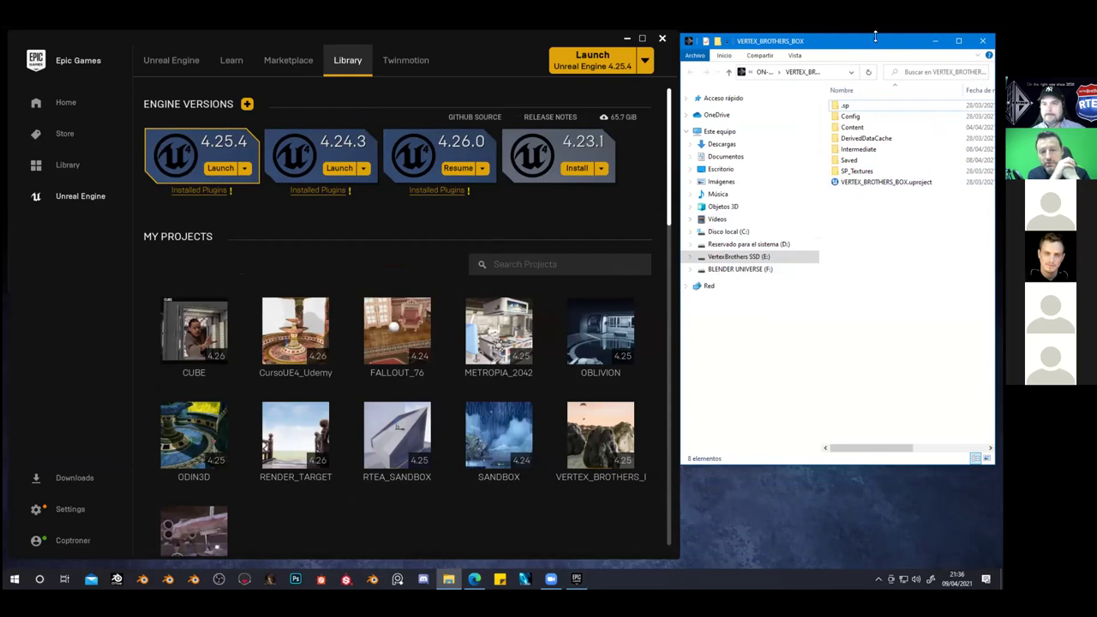
drag(875, 36, 871, 49)
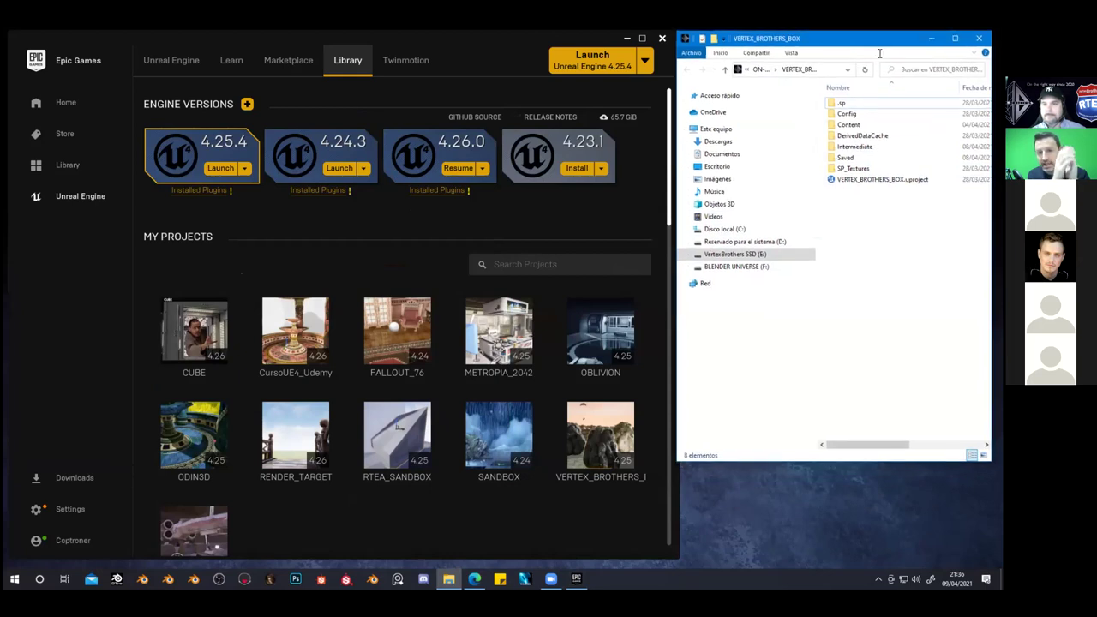
click(834, 180)
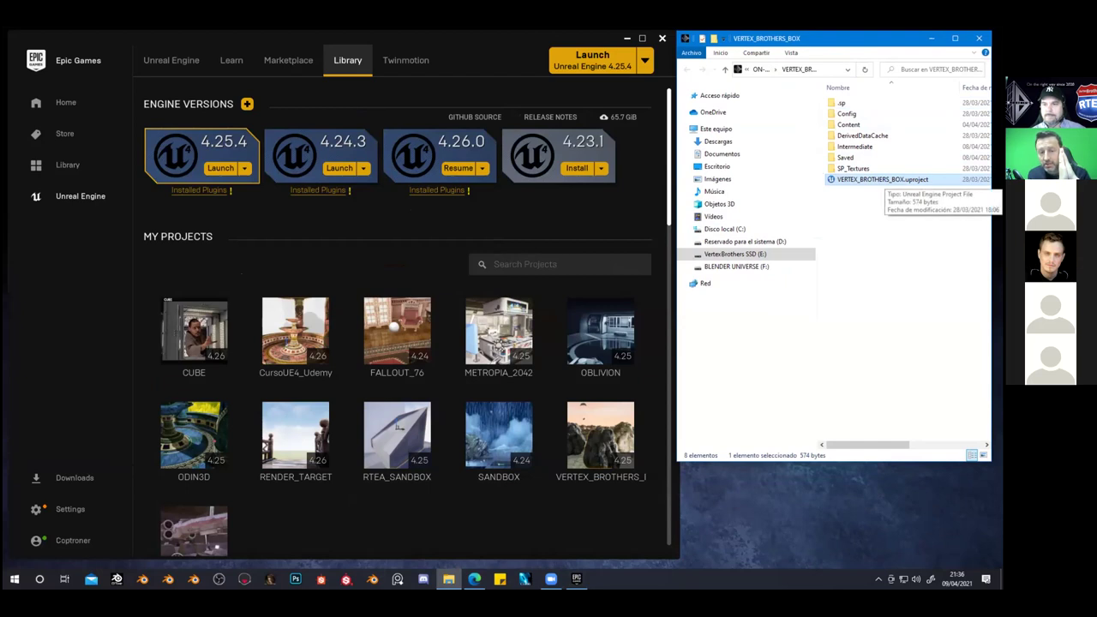
click(870, 216)
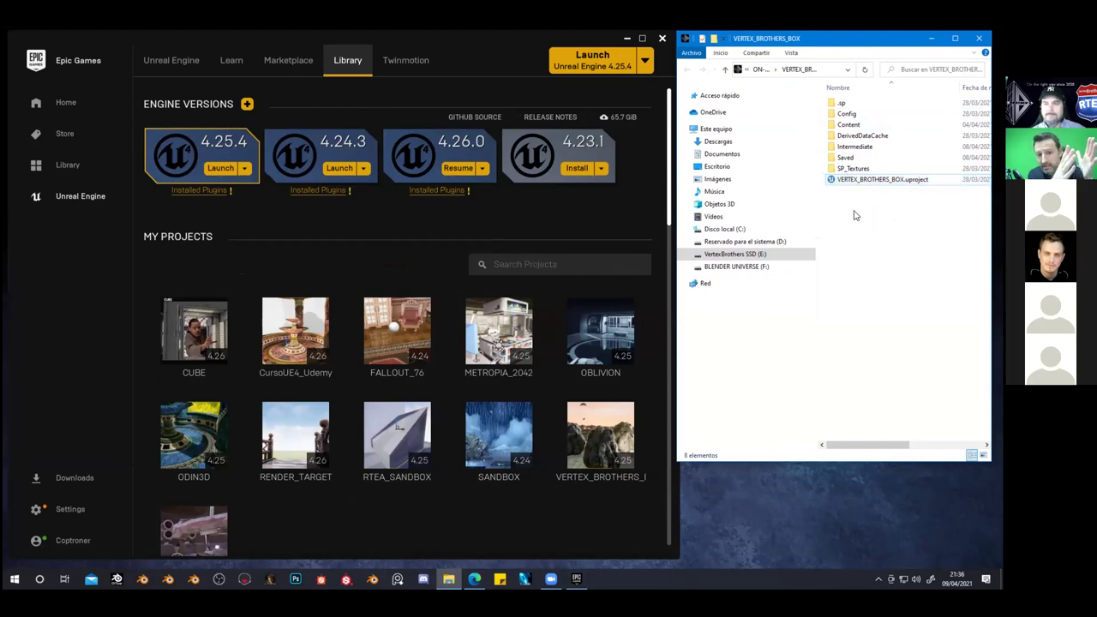
click(854, 183)
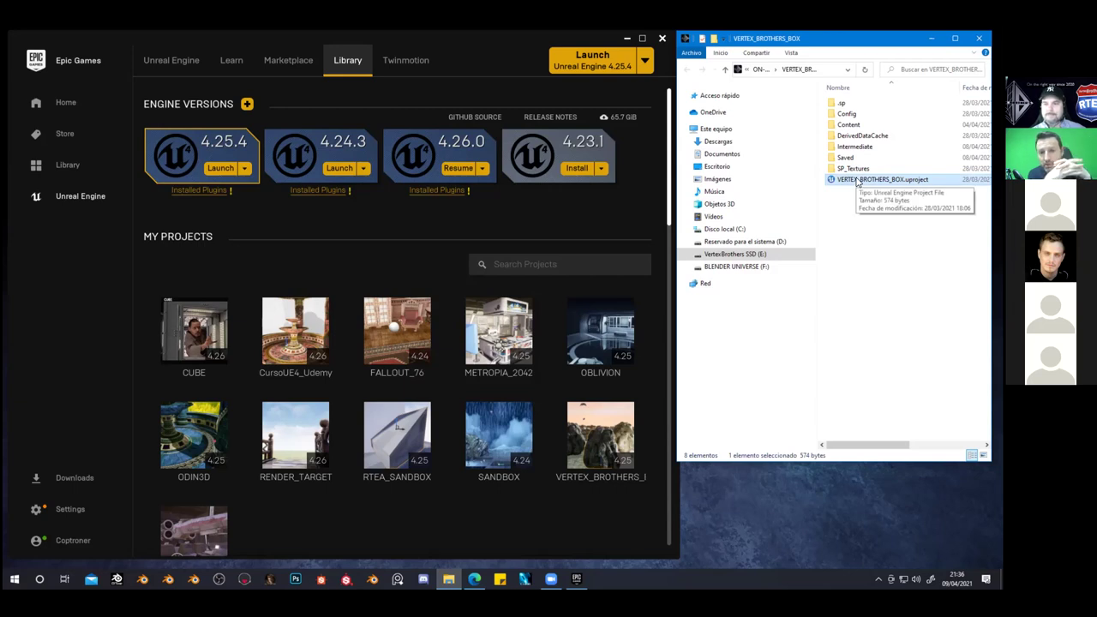
Launch VERTEX_BROTHERS_BOX.uproject from File Explorer into Unreal Editor
double_click(857, 182)
drag(857, 182, 648, 449)
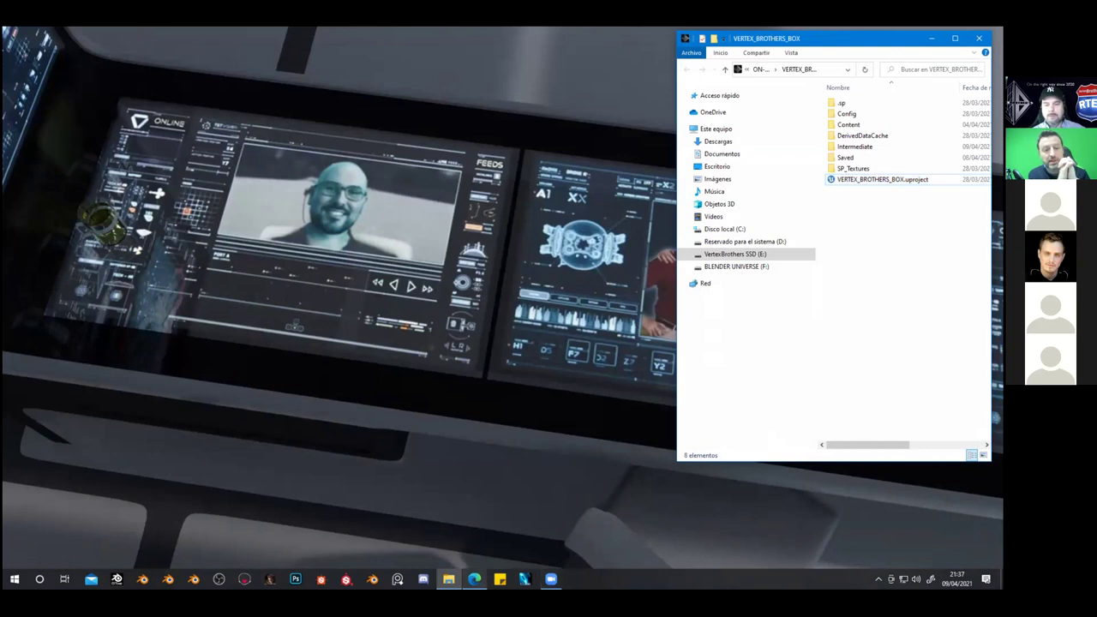
mouse_move(473, 578)
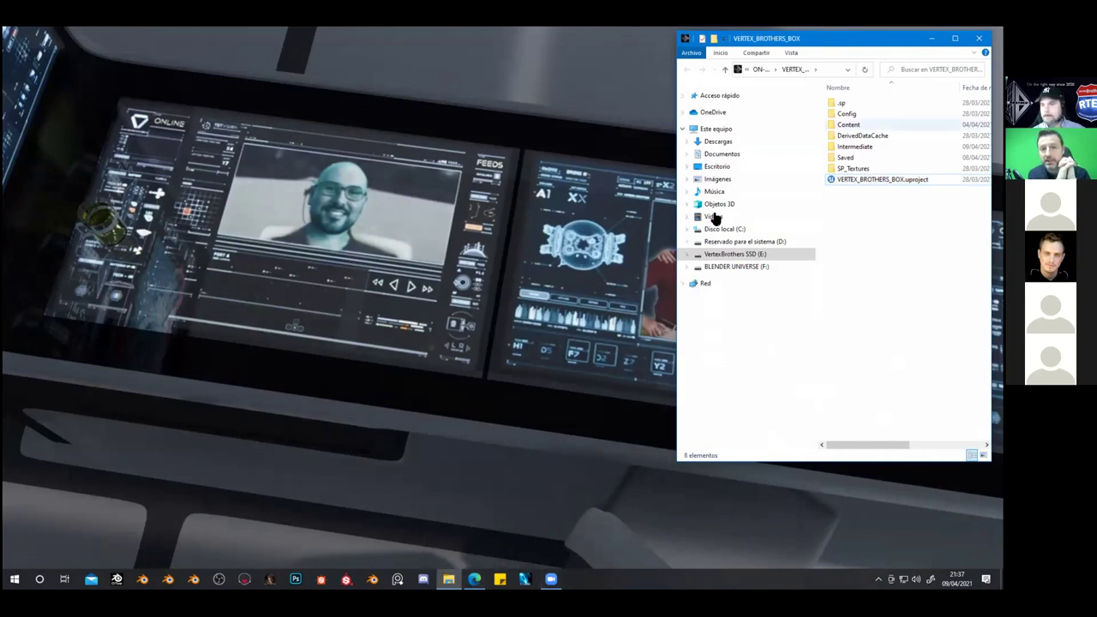
click(851, 183)
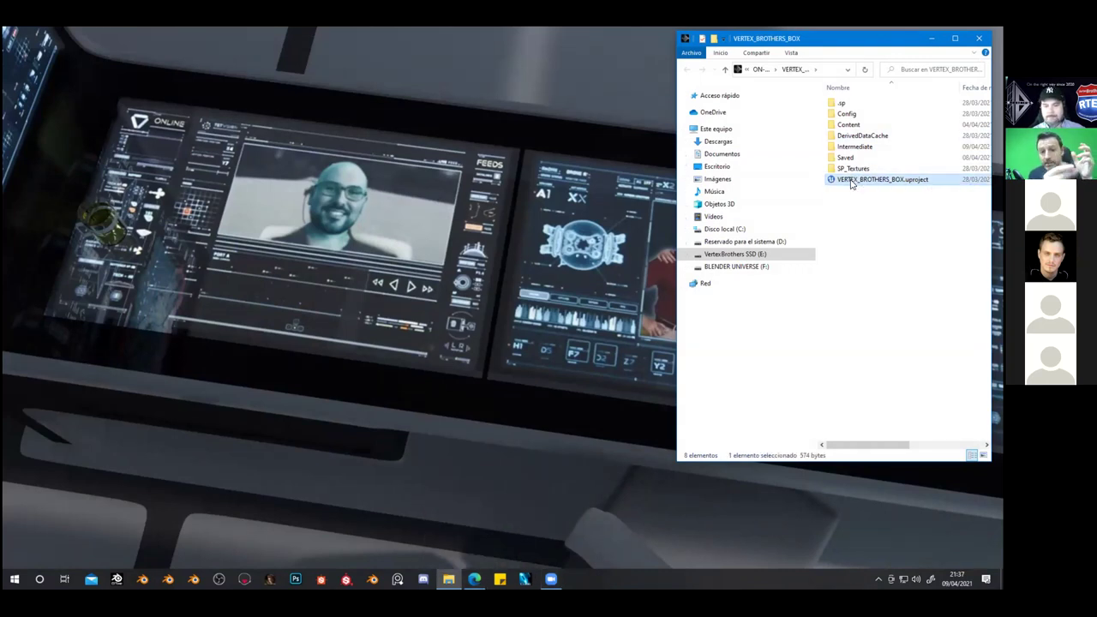
double_click(851, 181)
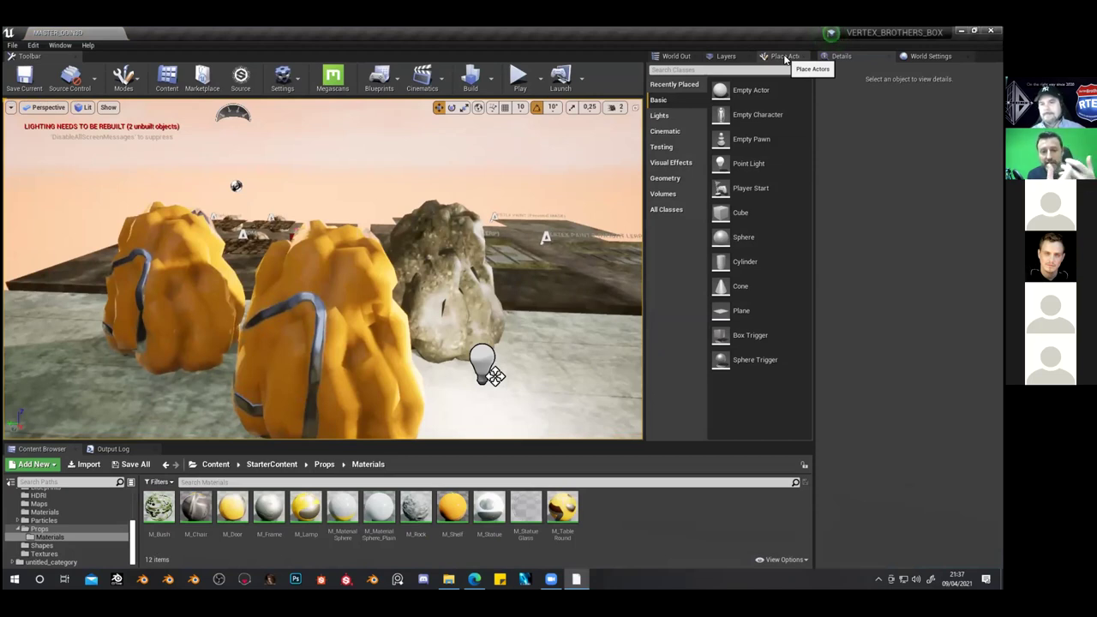
Dock the Place Actors tab between the World Outliner and Layers tabs
drag(785, 57, 730, 53)
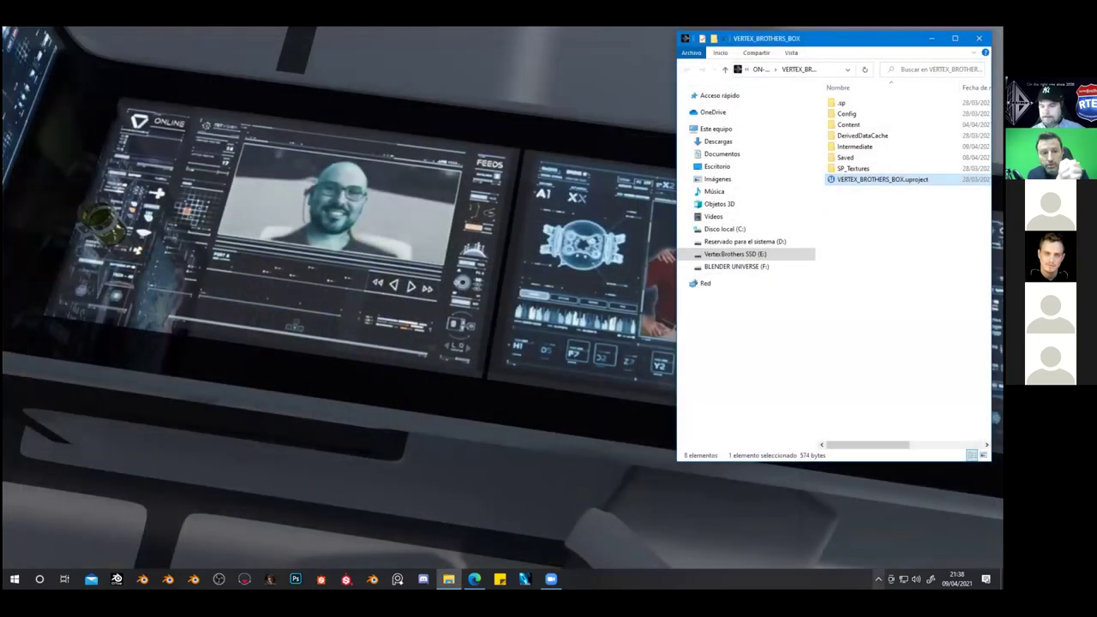
Close the editor and restore the Epic Games Launcher from the system tray, maximized
click(877, 579)
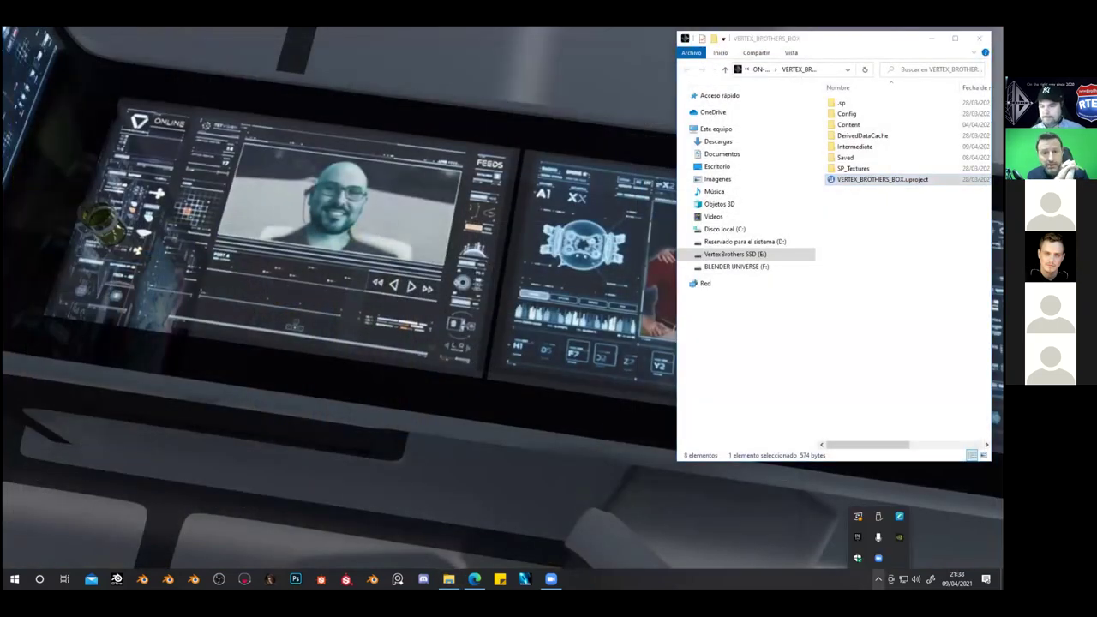
click(859, 540)
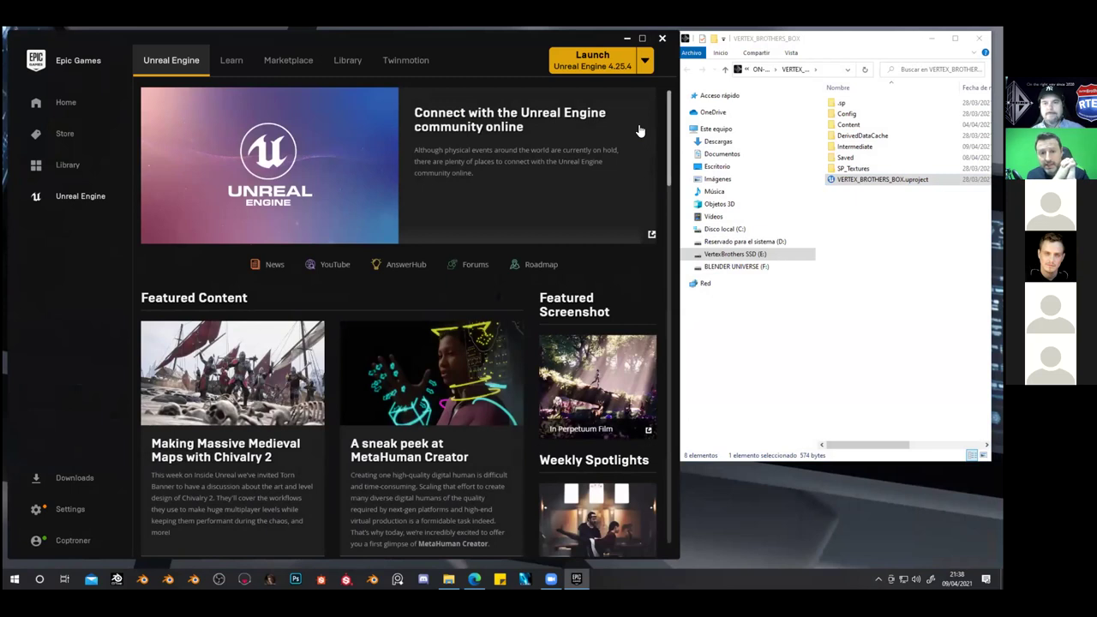
click(642, 40)
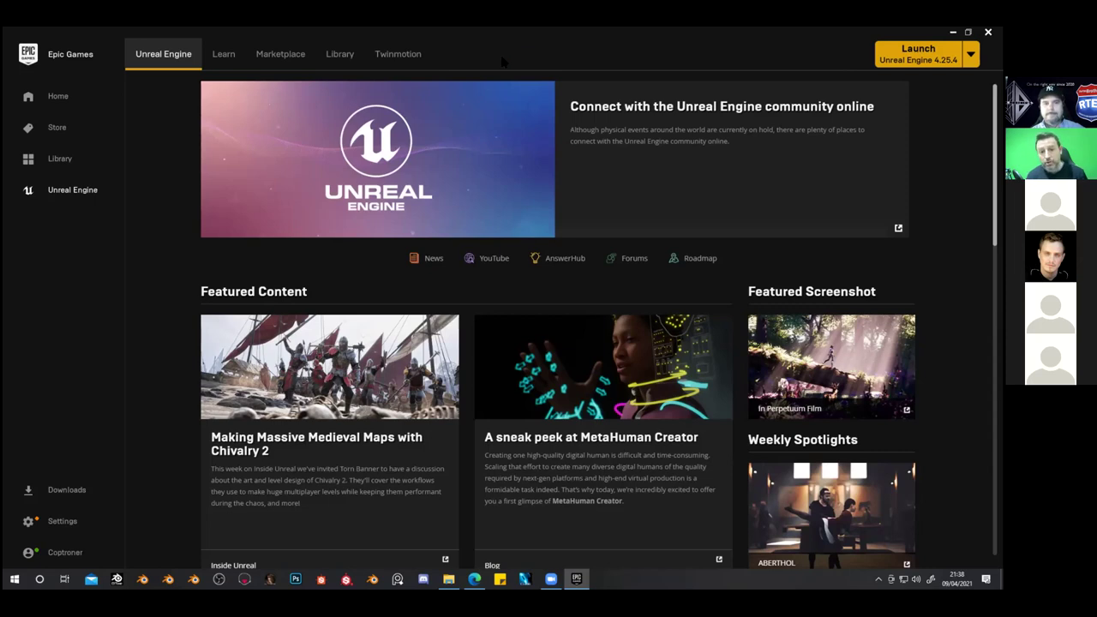
Launch Unreal Engine 4.25.4 from the Library page
click(341, 54)
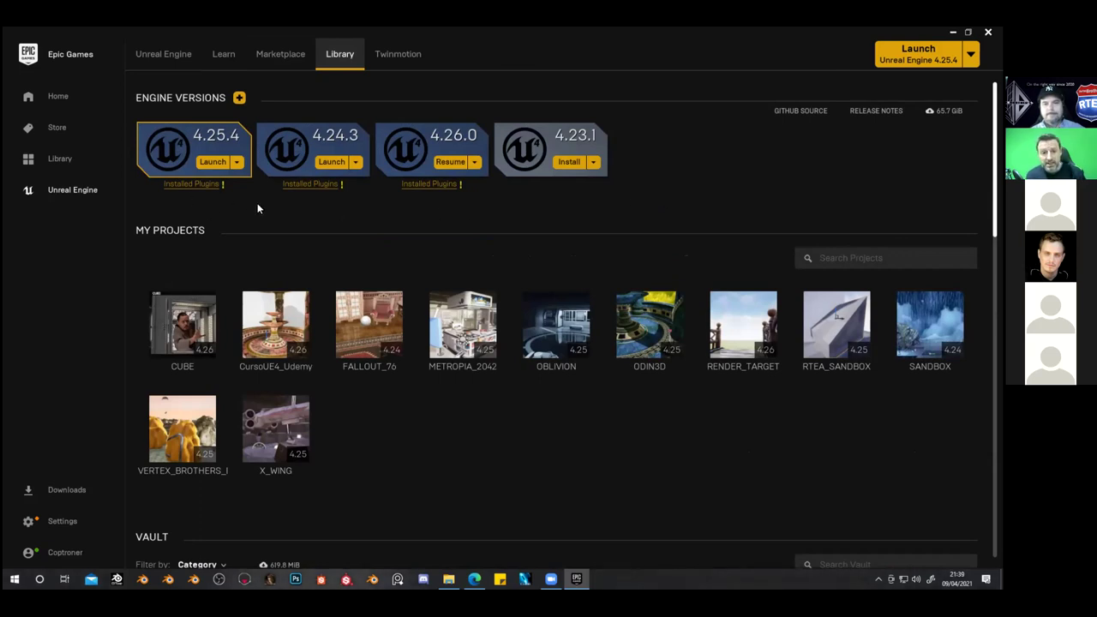
click(201, 164)
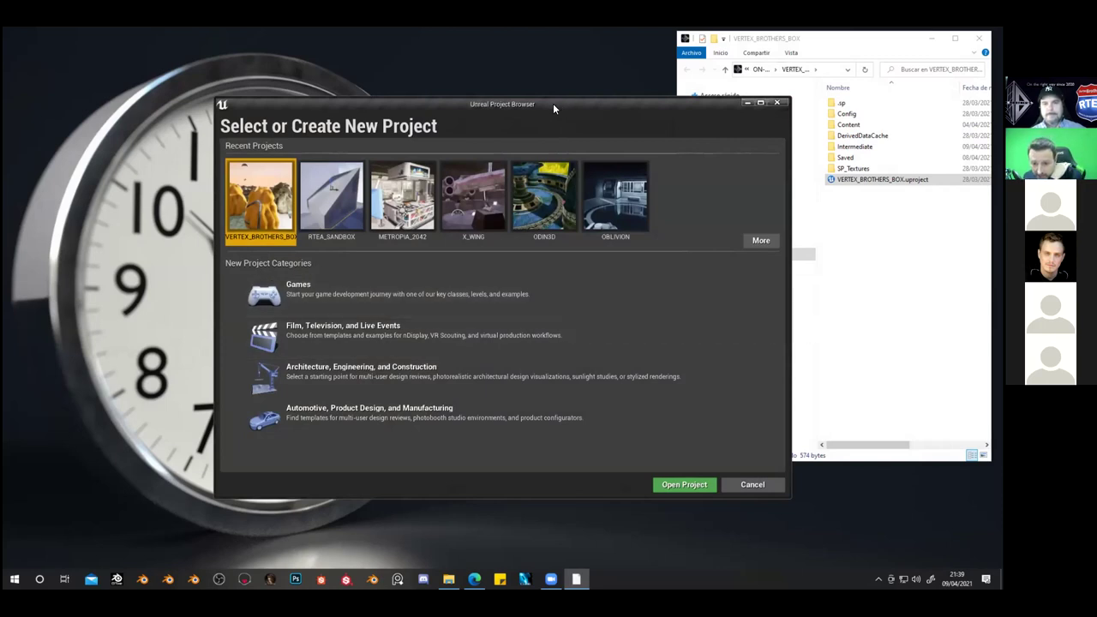
Move the Project Browser window up and left and make it taller
drag(552, 103, 431, 36)
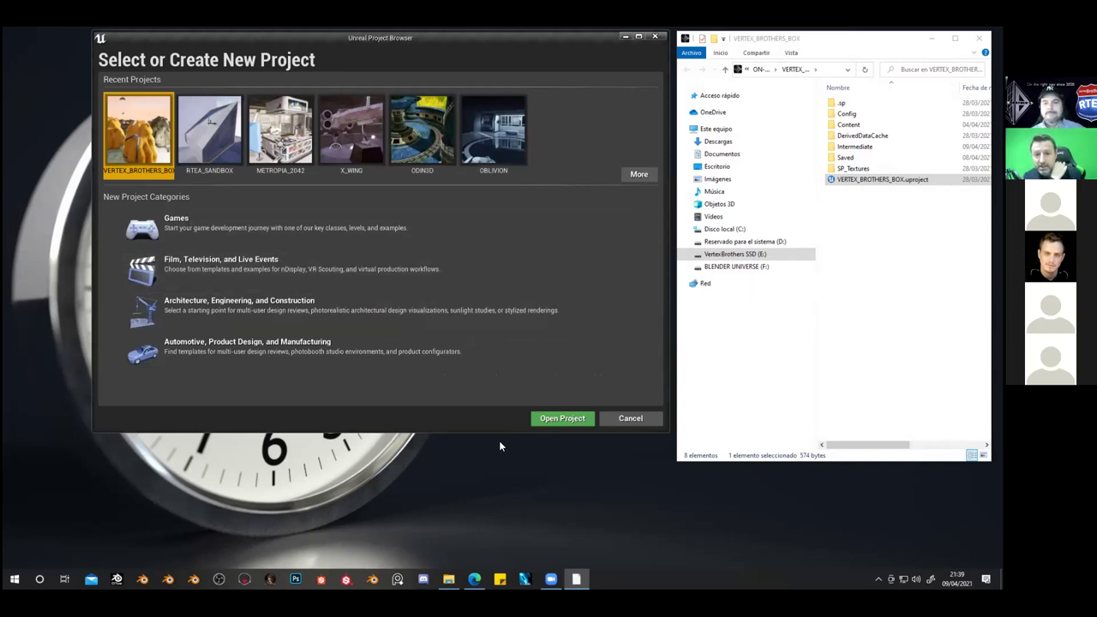
drag(505, 431, 506, 502)
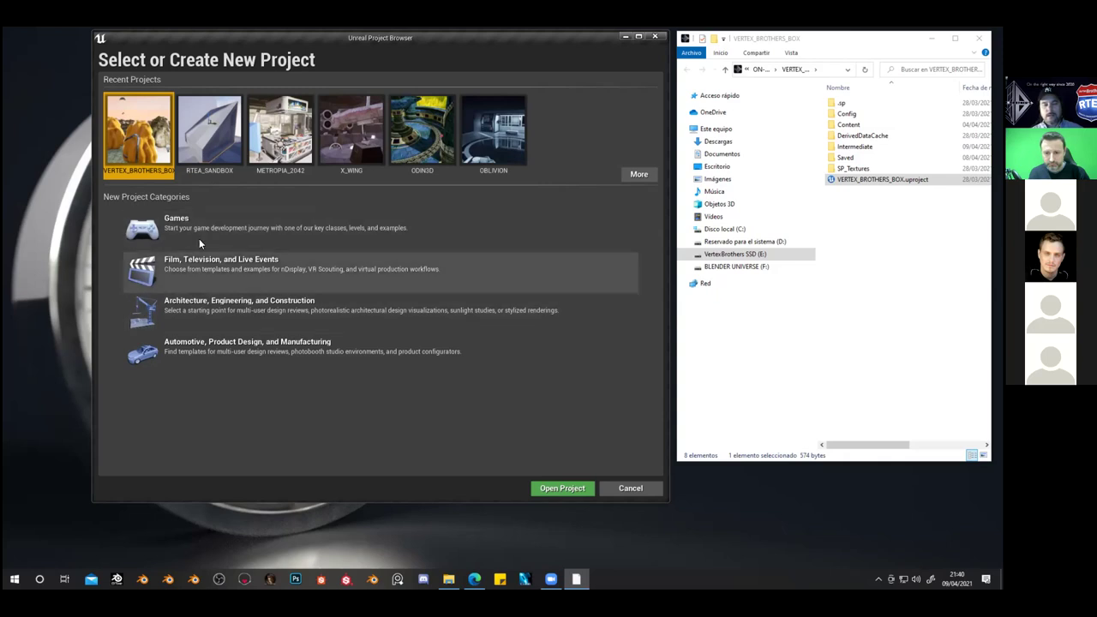
Choose Games, compare the First Person and Third Person templates, and select First Person
click(152, 221)
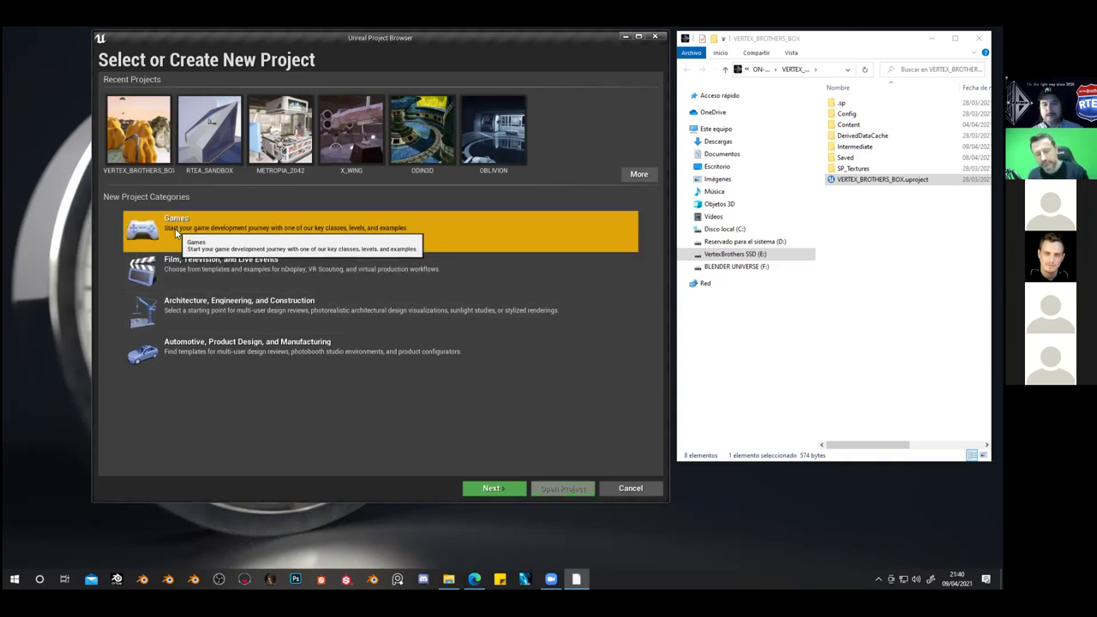
click(493, 487)
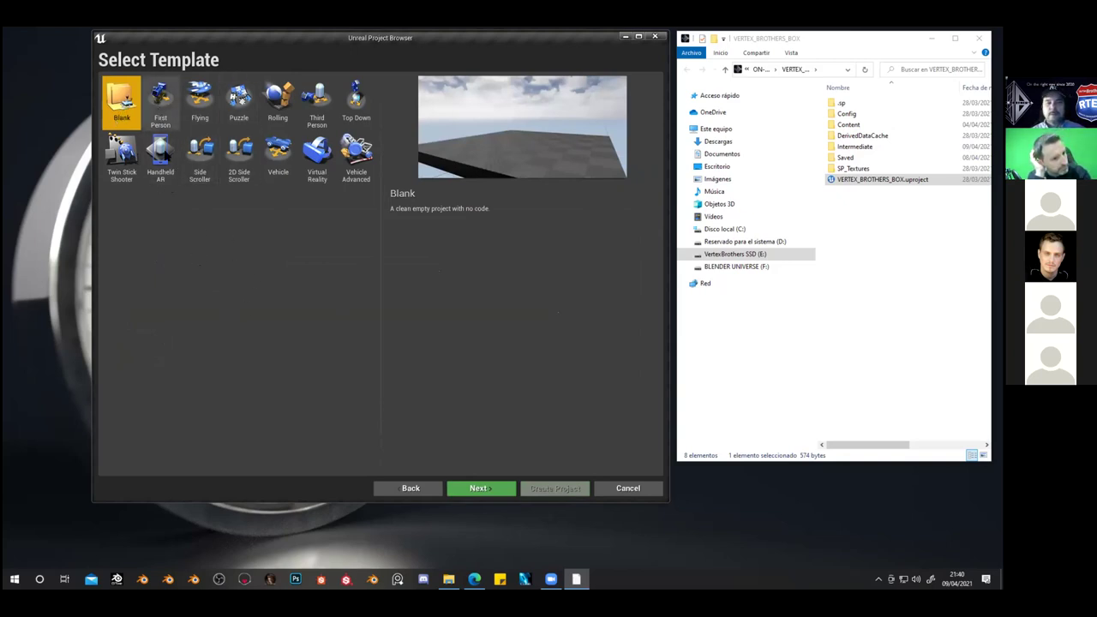
click(167, 99)
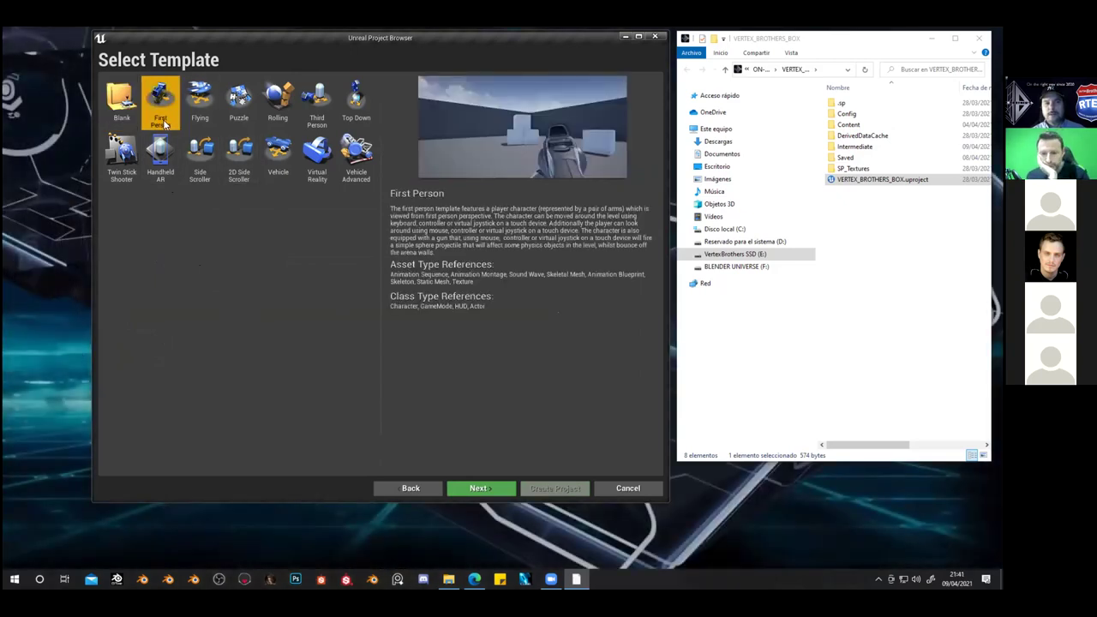
click(319, 104)
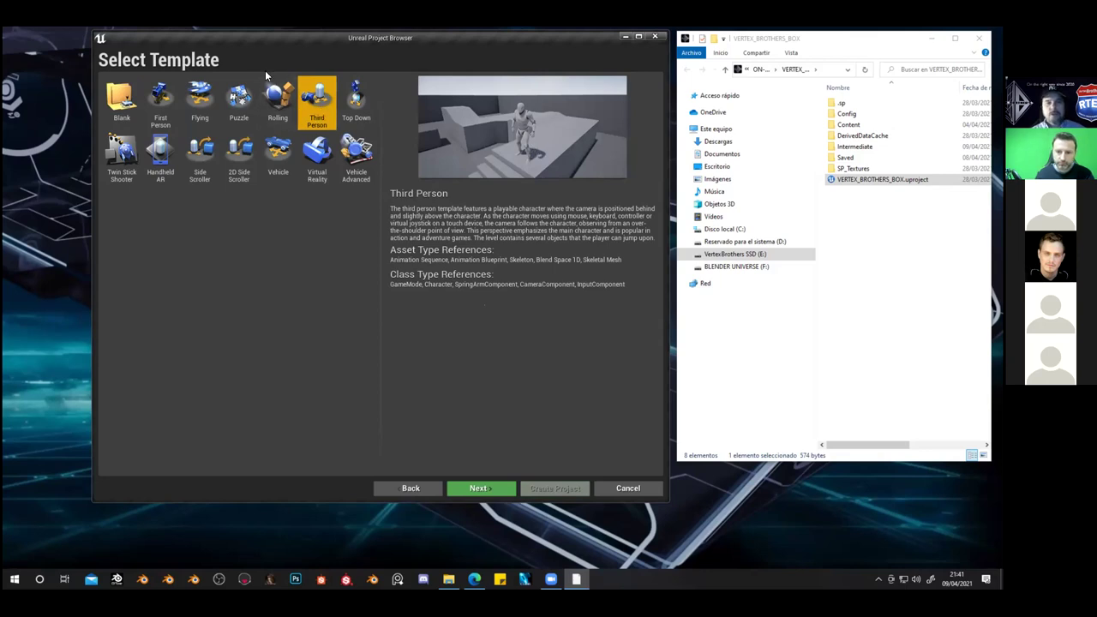
click(169, 98)
click(316, 97)
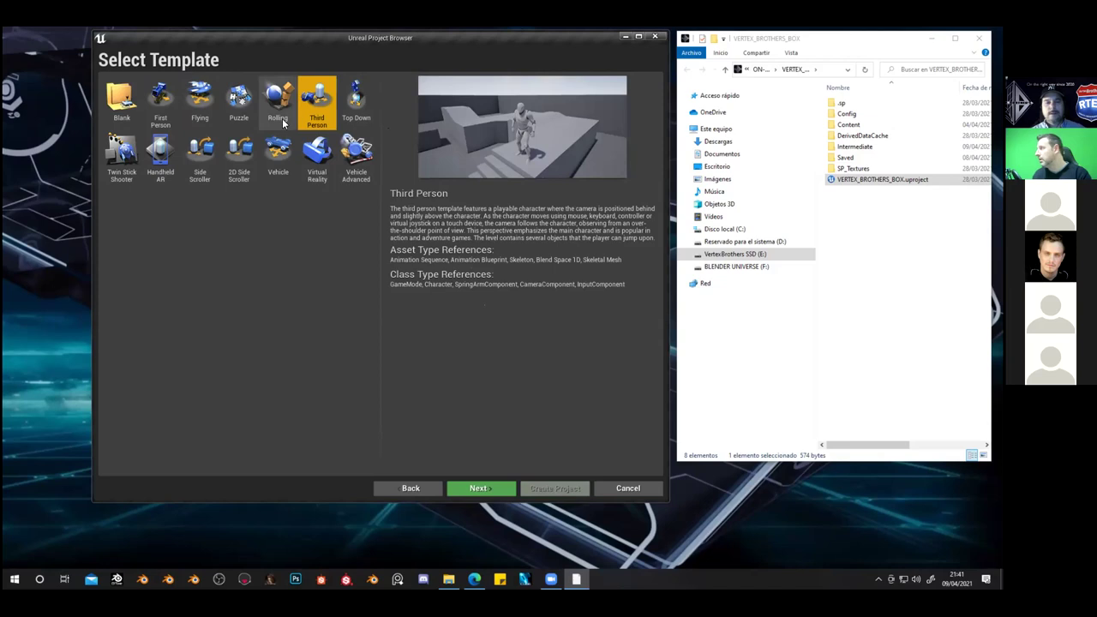
click(158, 111)
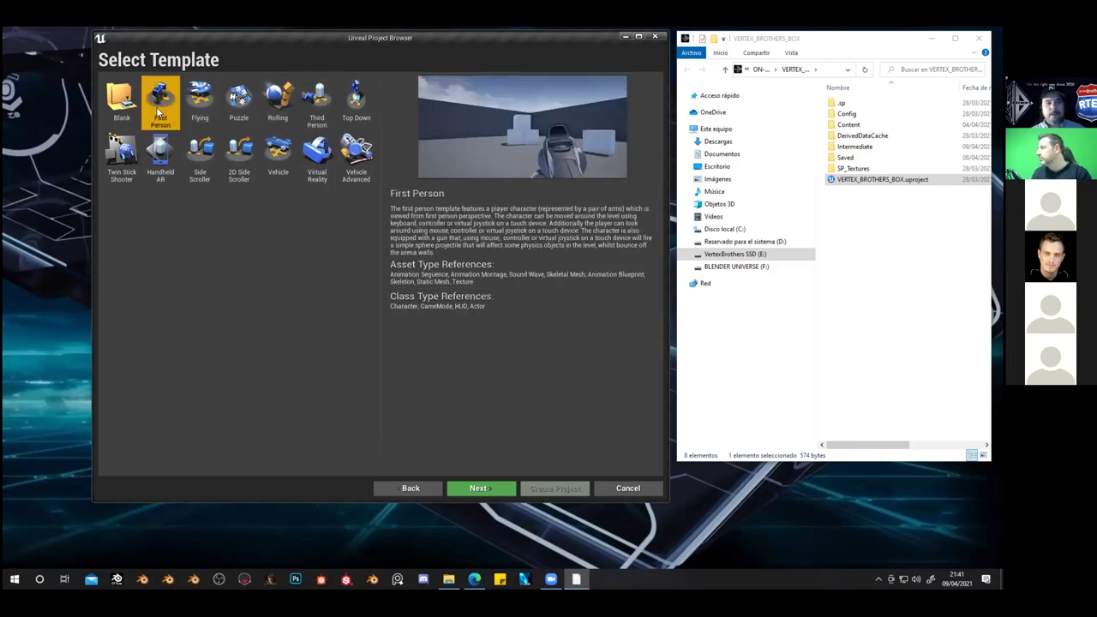
click(483, 490)
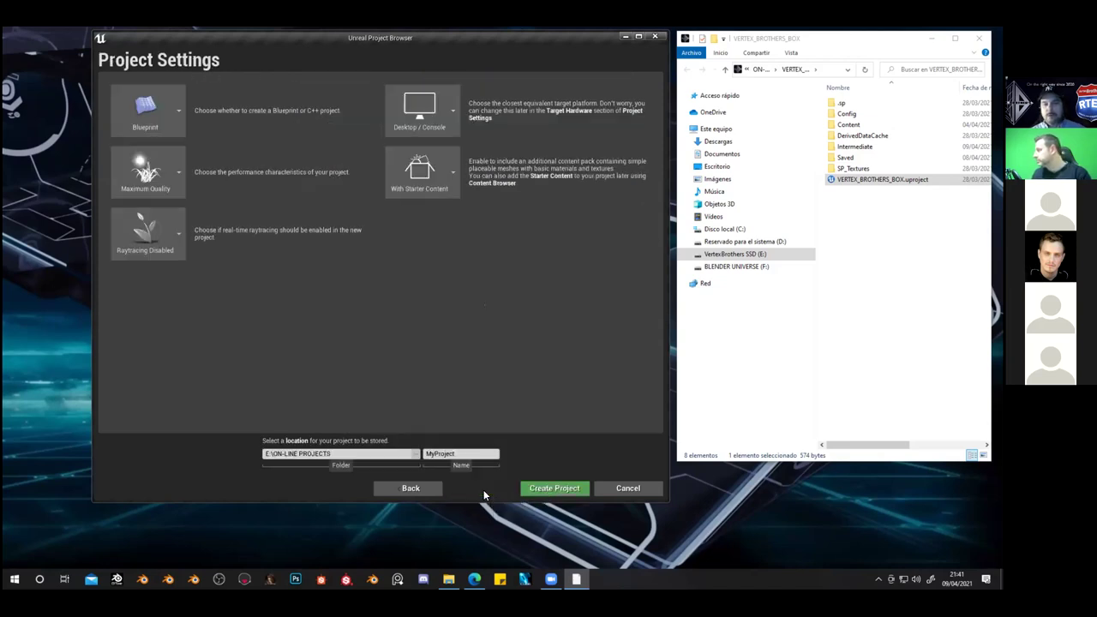
click(180, 113)
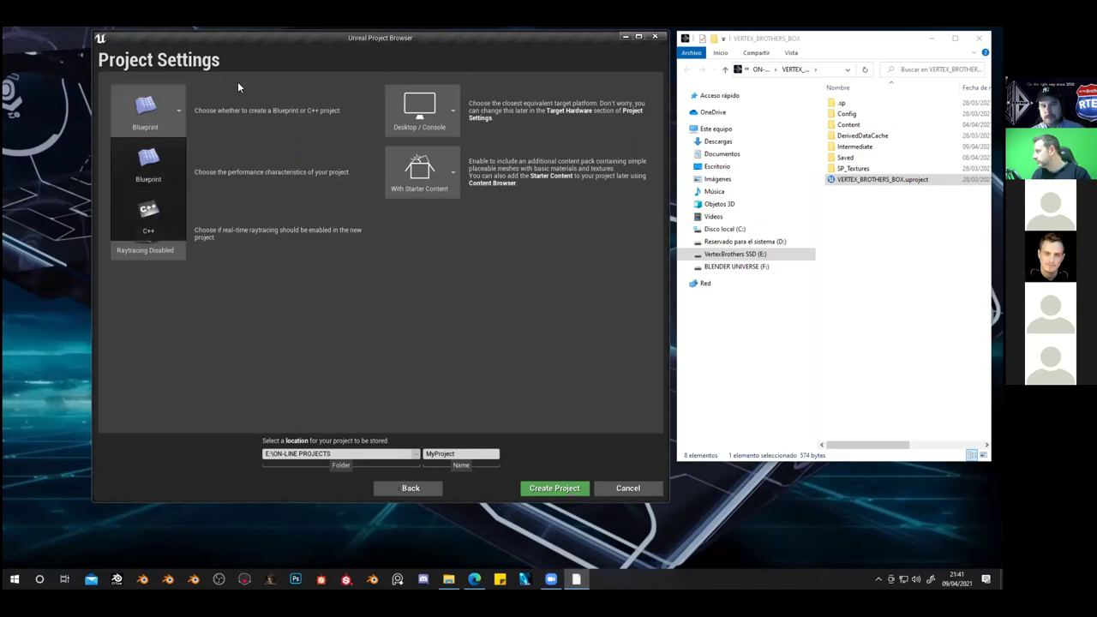
click(161, 93)
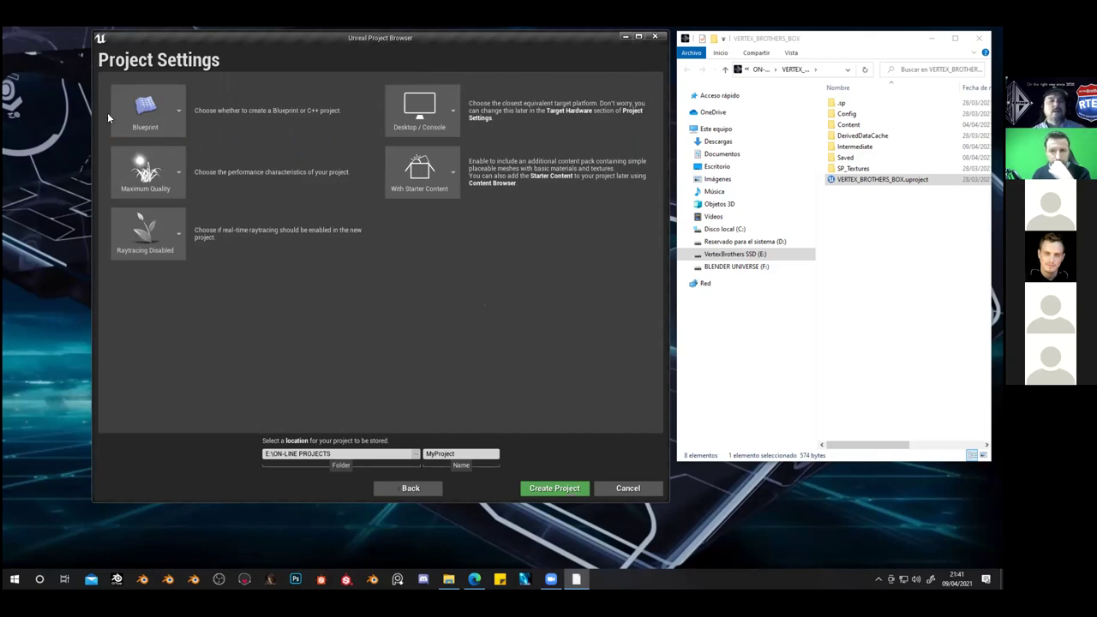
click(177, 178)
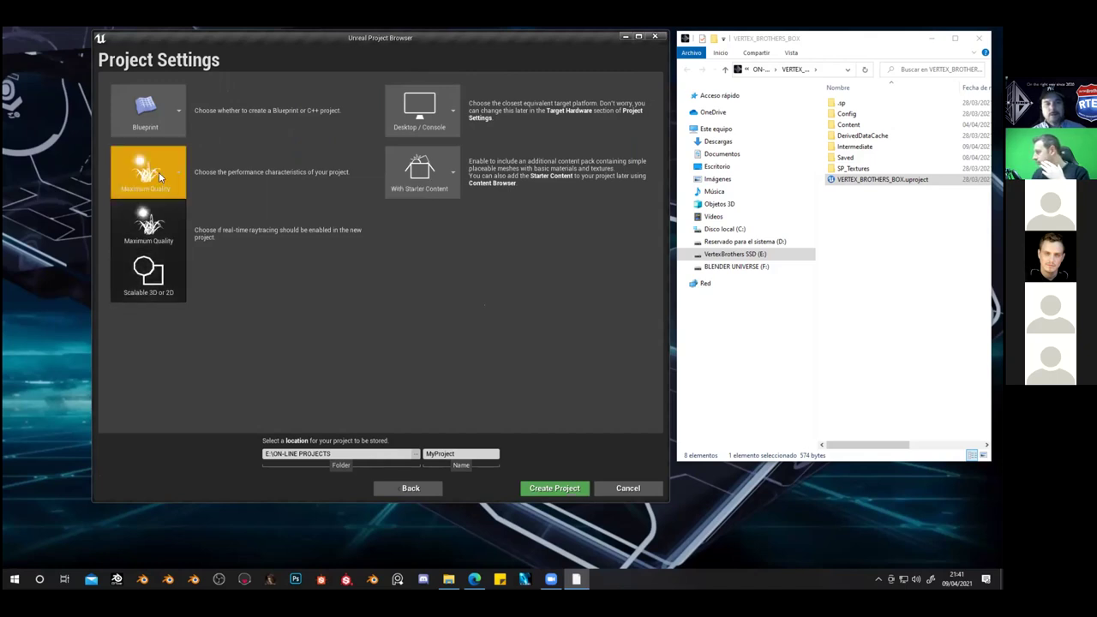
click(145, 172)
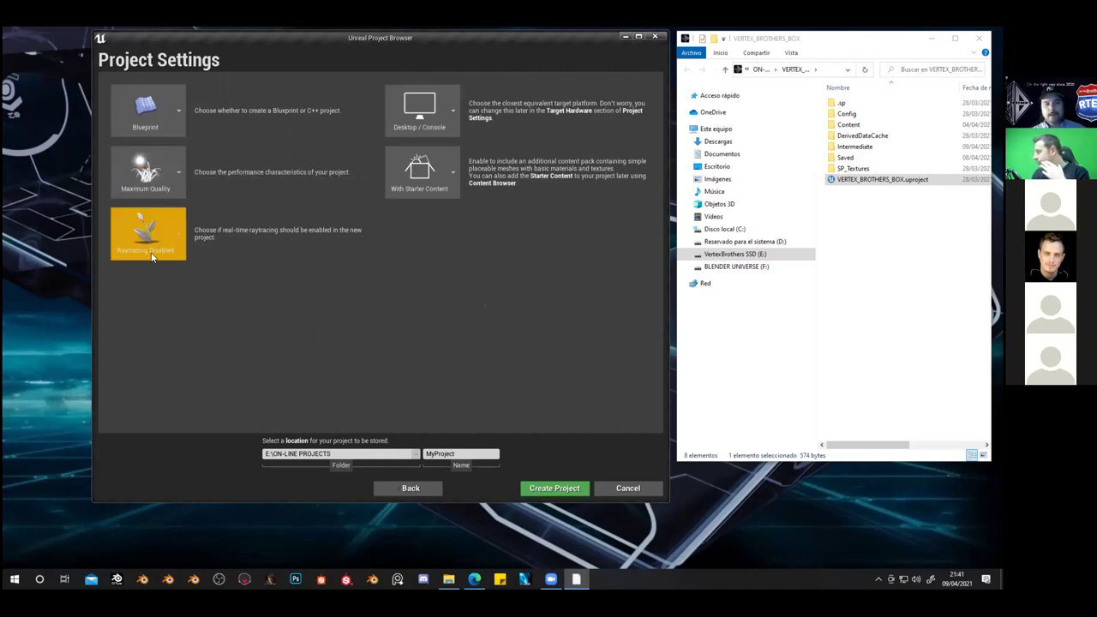
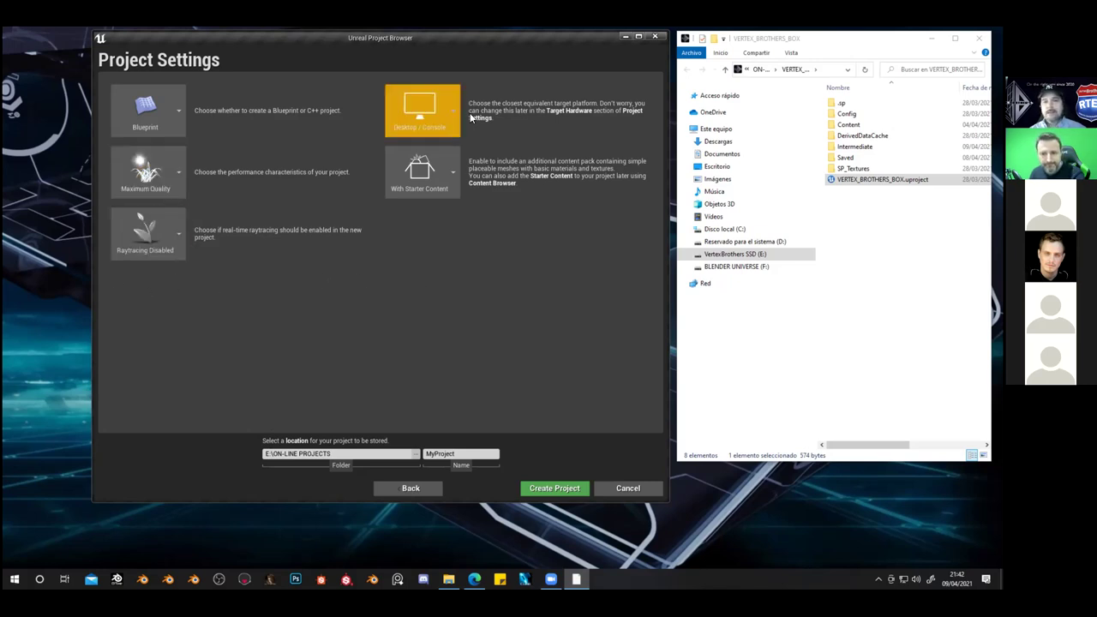
Keep Desktop / Console as the target platform and leave the starter content options unchanged
click(419, 107)
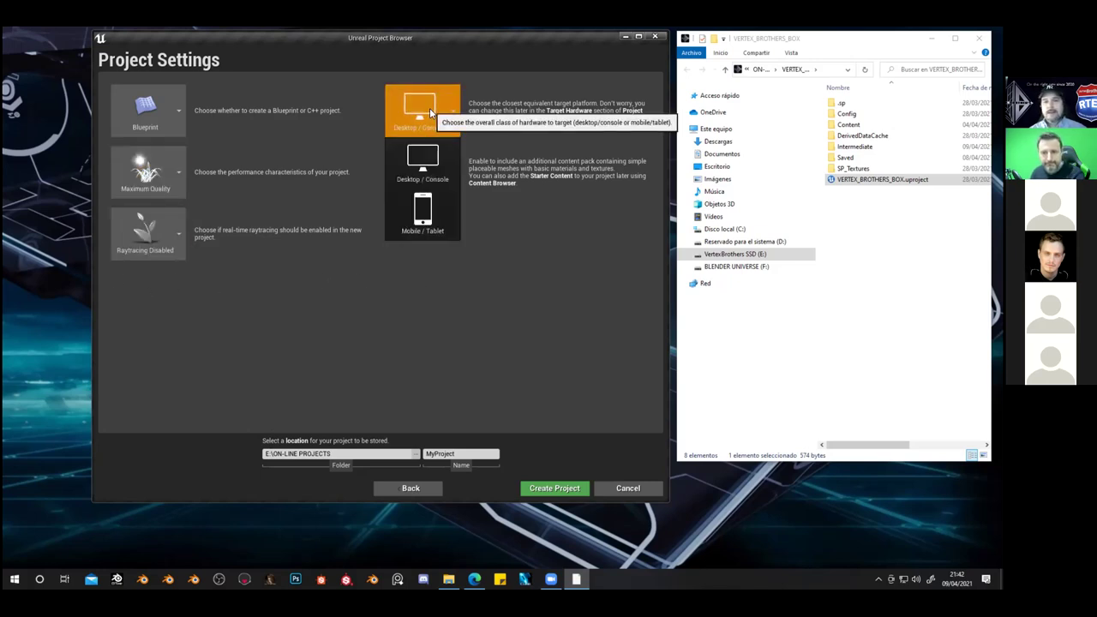
click(444, 163)
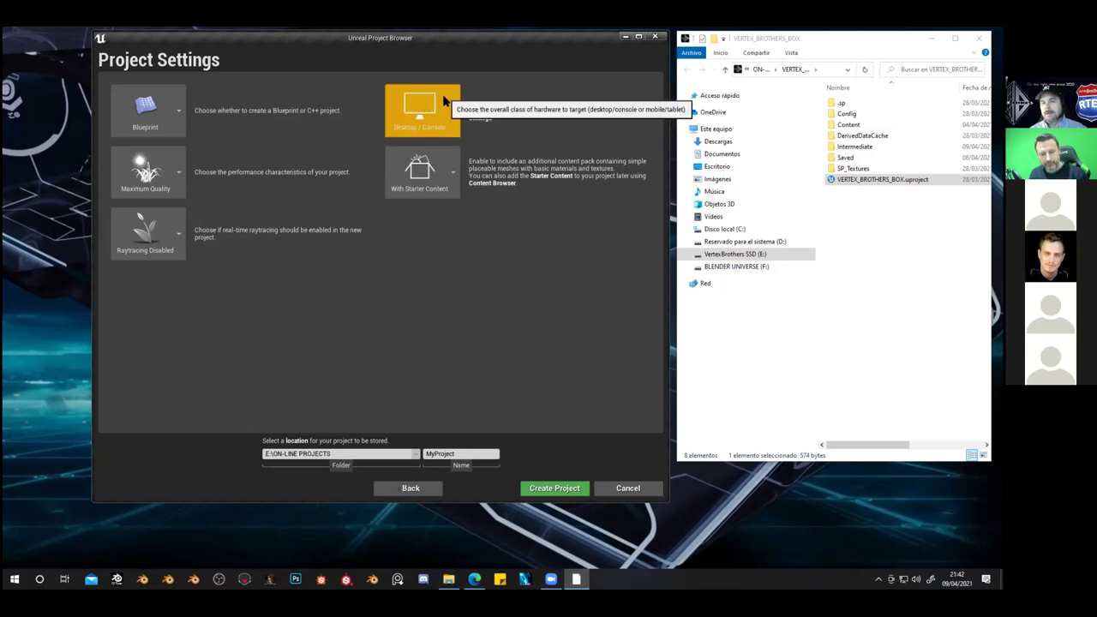
click(435, 182)
click(435, 183)
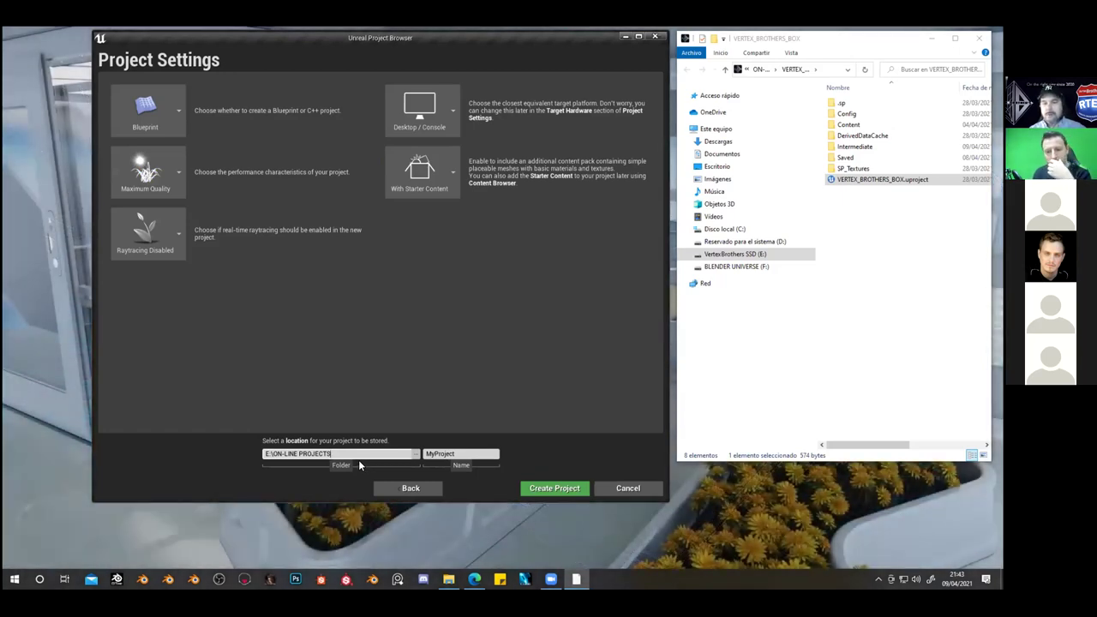
Name the new project RTEA in capitals and create it
click(468, 457)
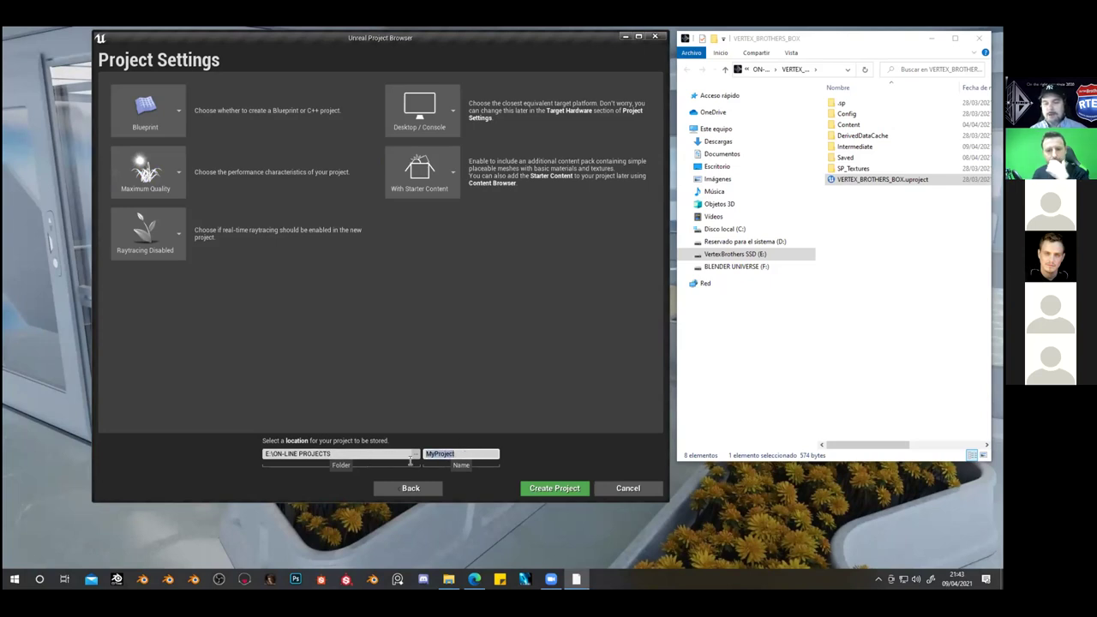
text(t)
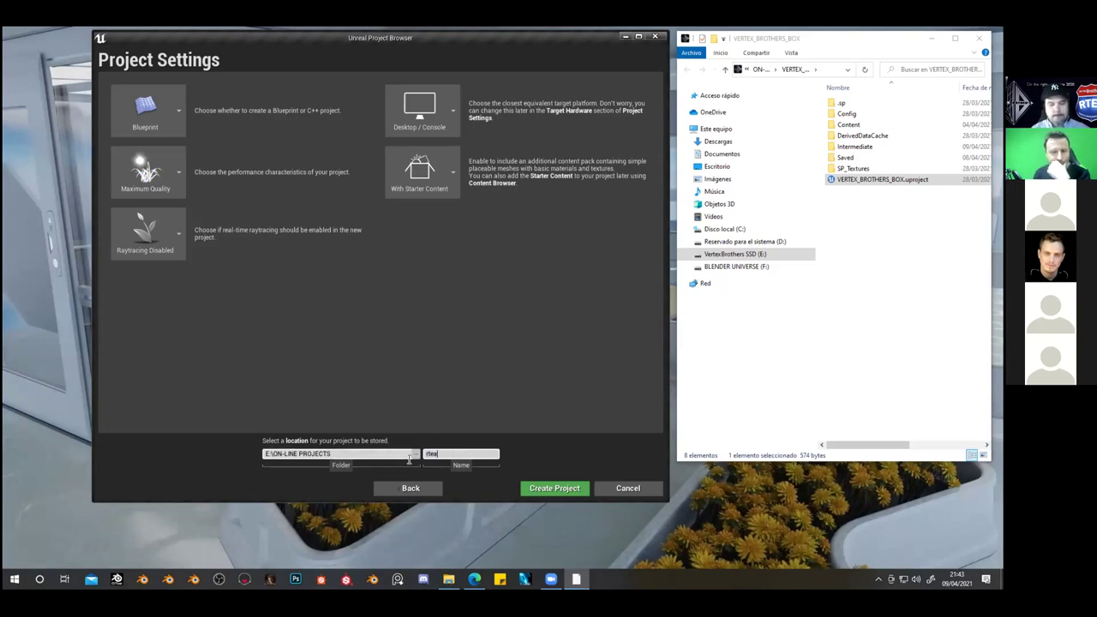
key(BackSpace)
key(Caps_Lock)
text(RTEA)
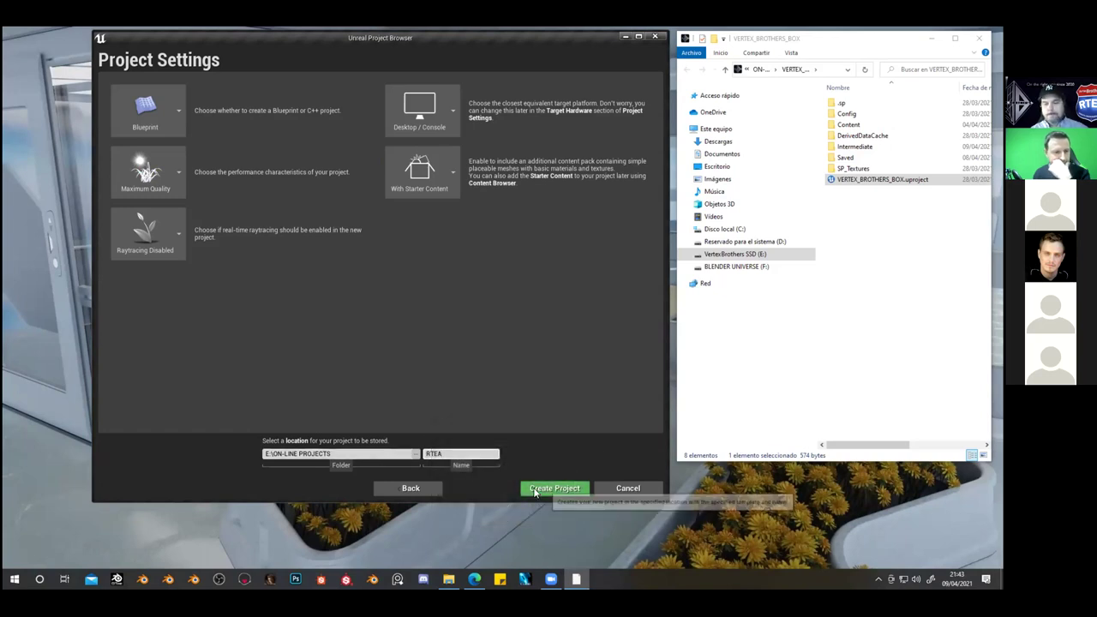
click(574, 488)
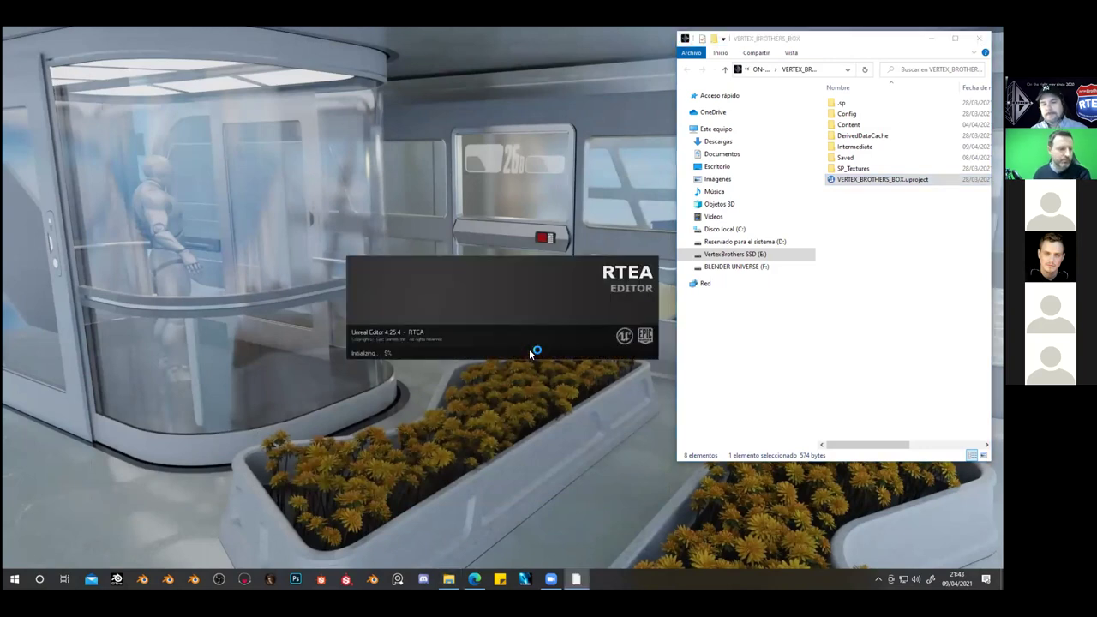
Open the RTEA folder inside ON-LINE PROJECTS in File Explorer
click(759, 69)
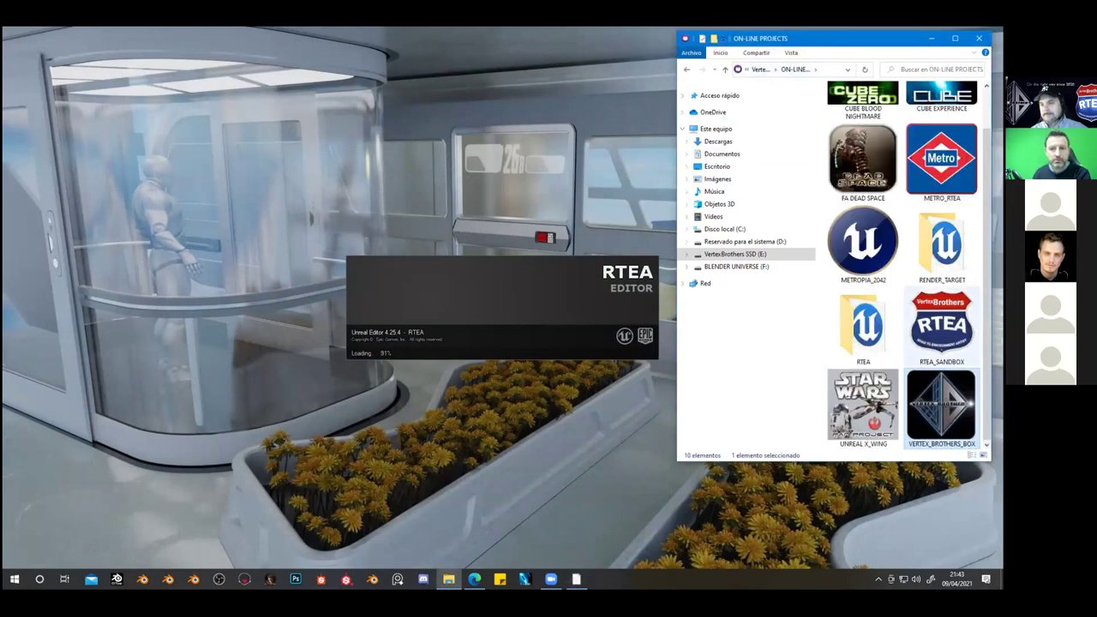
click(865, 334)
double_click(862, 321)
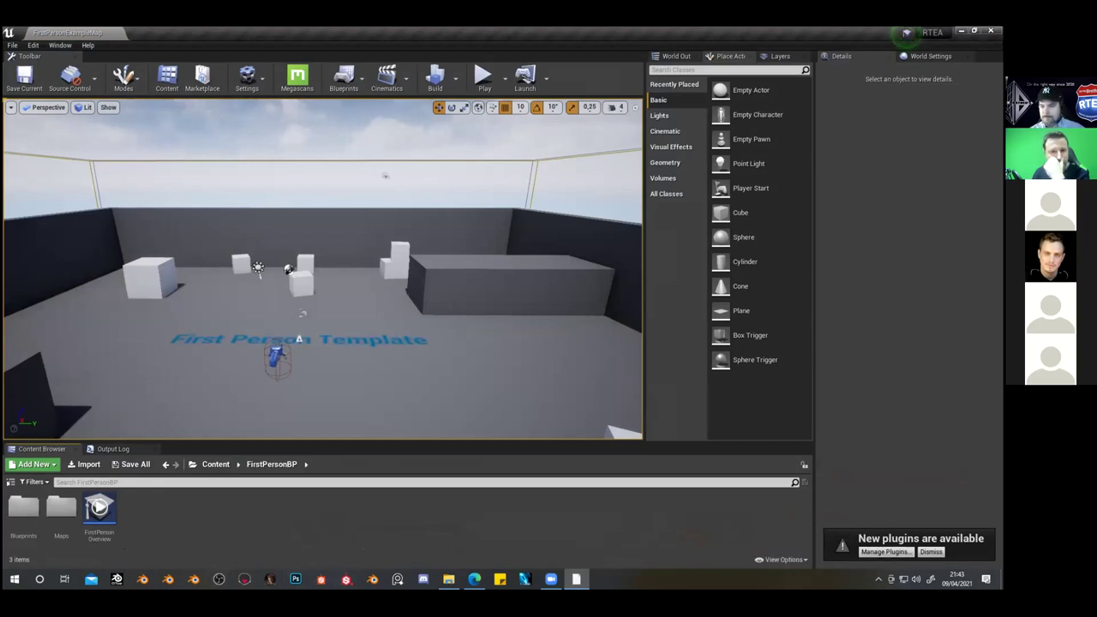
Show the content folder tree, narrow it, and widen the scene view slightly
click(9, 482)
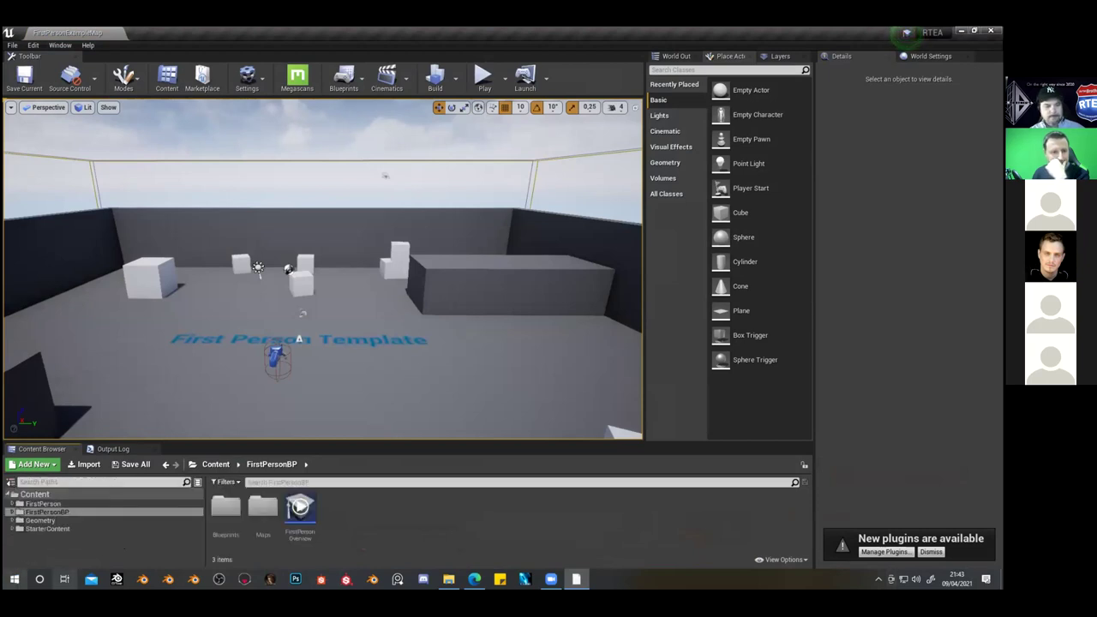
drag(206, 525, 113, 528)
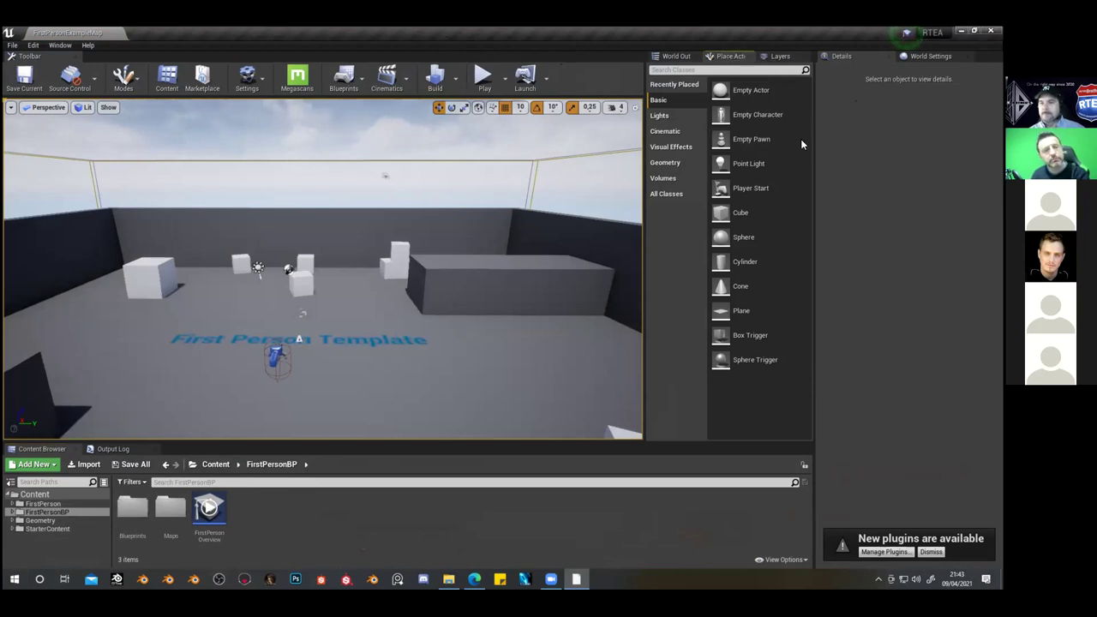
drag(814, 139, 818, 140)
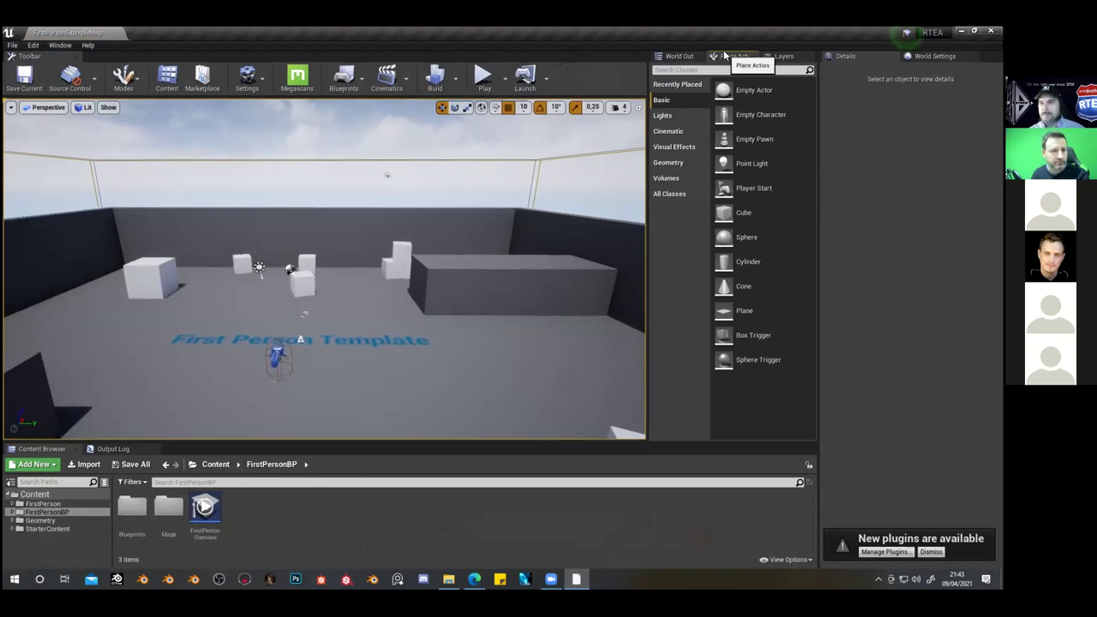
Dock the Place Actors panel on the left, size it, and return to the Content Browser
drag(728, 56, 7, 62)
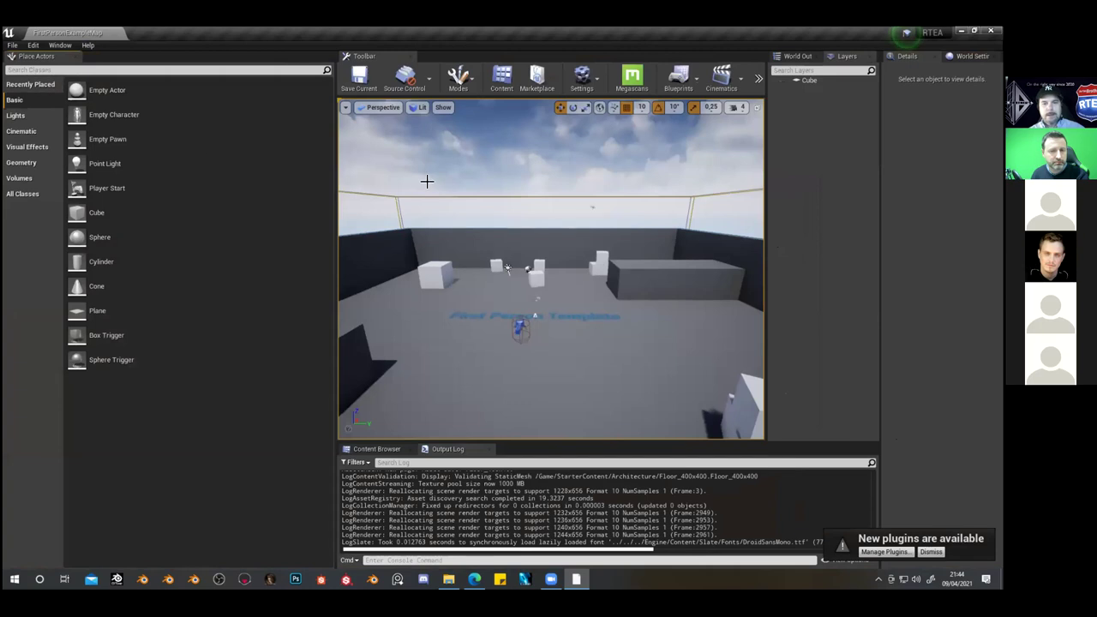
drag(334, 225, 156, 228)
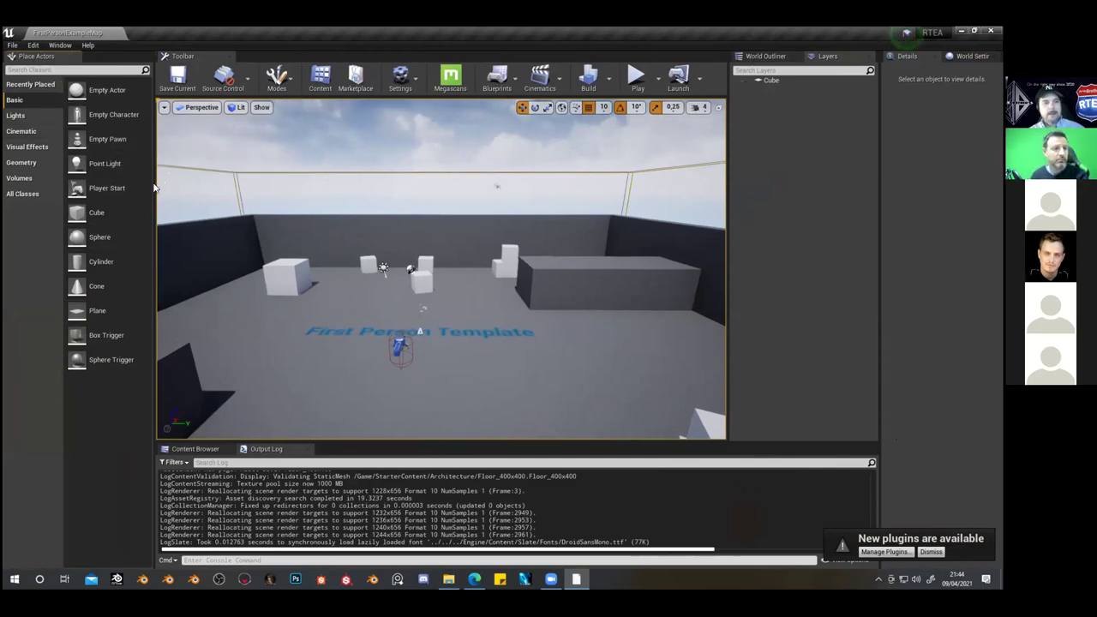
mouse_move(155, 187)
mouse_down()
mouse_move(170, 187)
mouse_move(158, 187)
mouse_up()
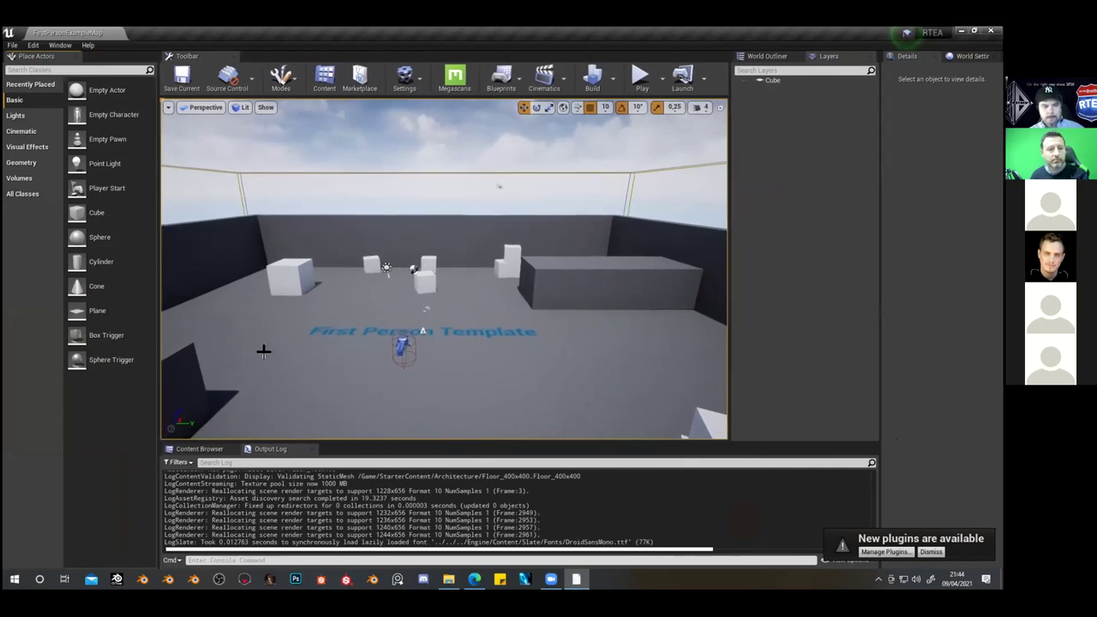
click(206, 449)
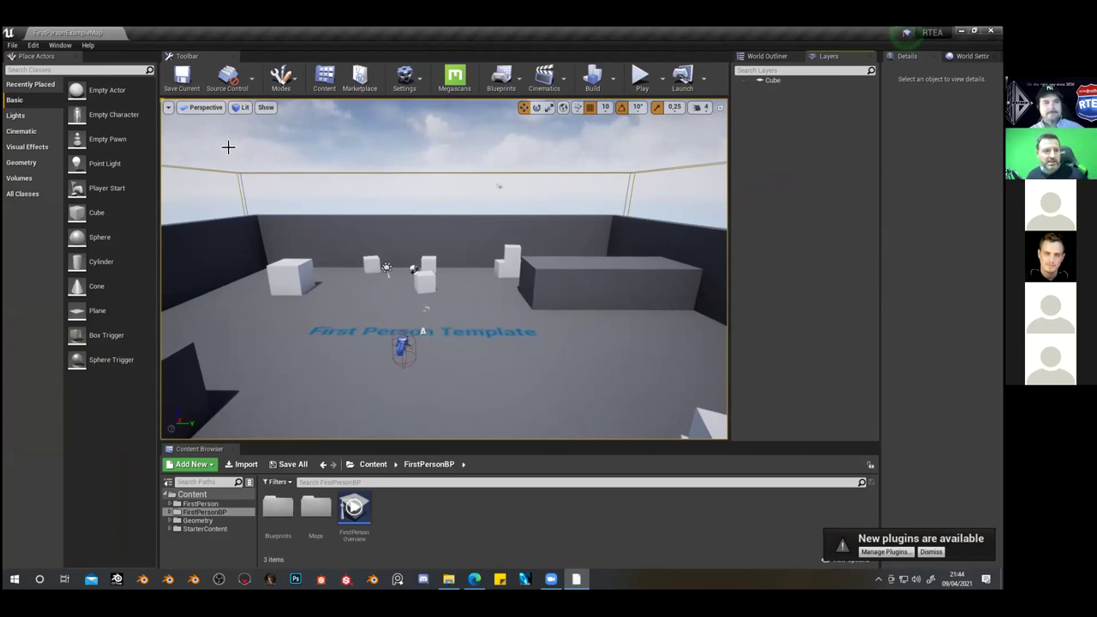
click(60, 44)
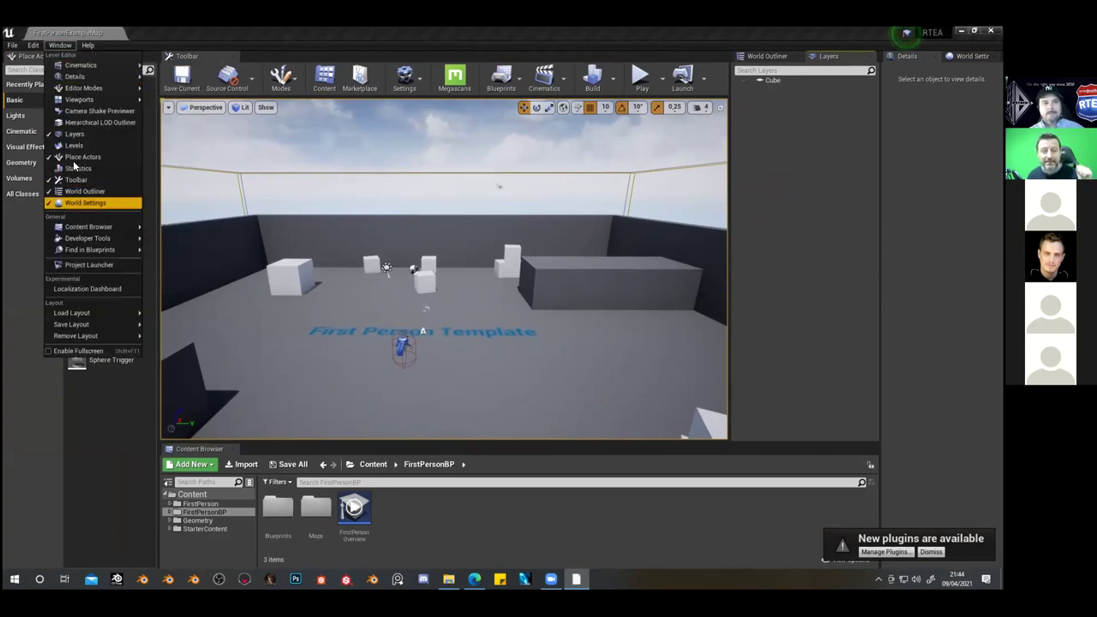
click(88, 45)
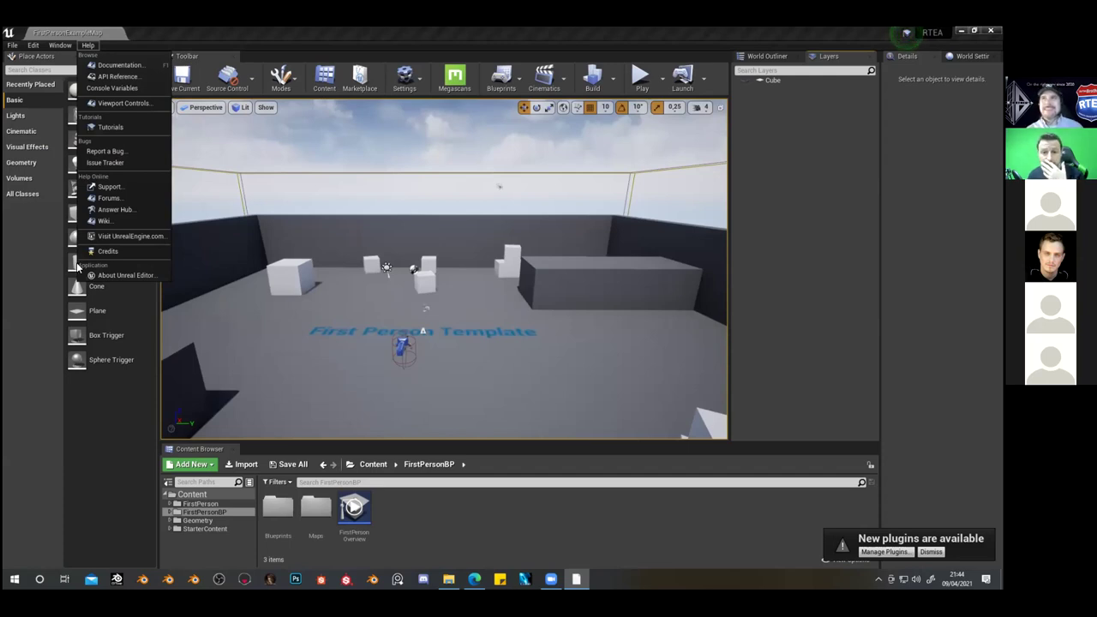
click(206, 31)
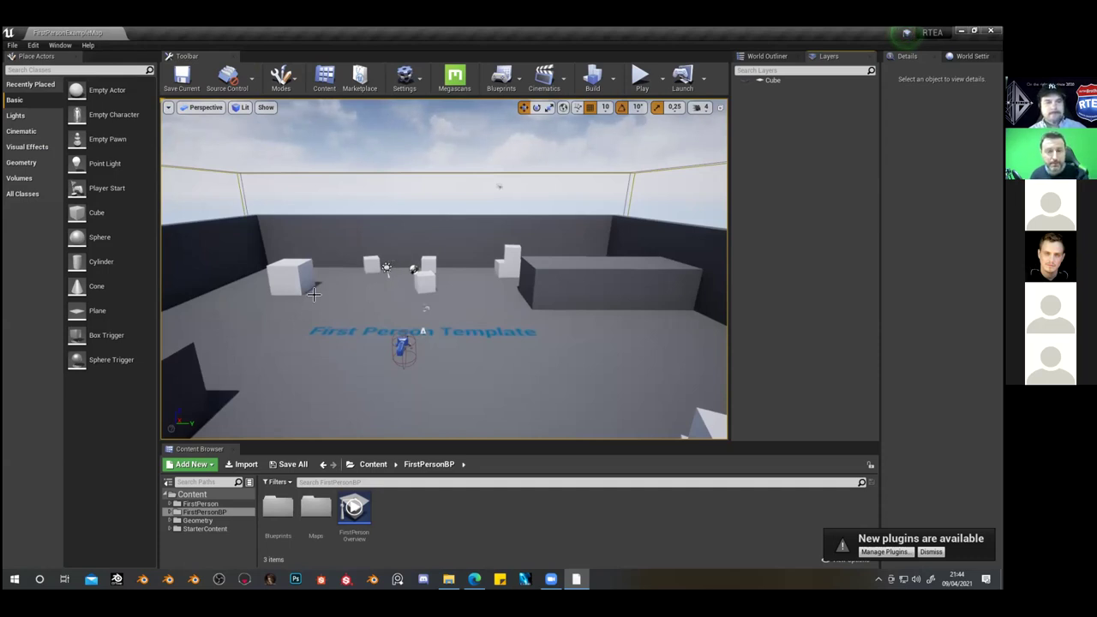
Fly the camera toward the First Person Template text and white cubes, then select the floor
right_drag(314, 292, 253, 287)
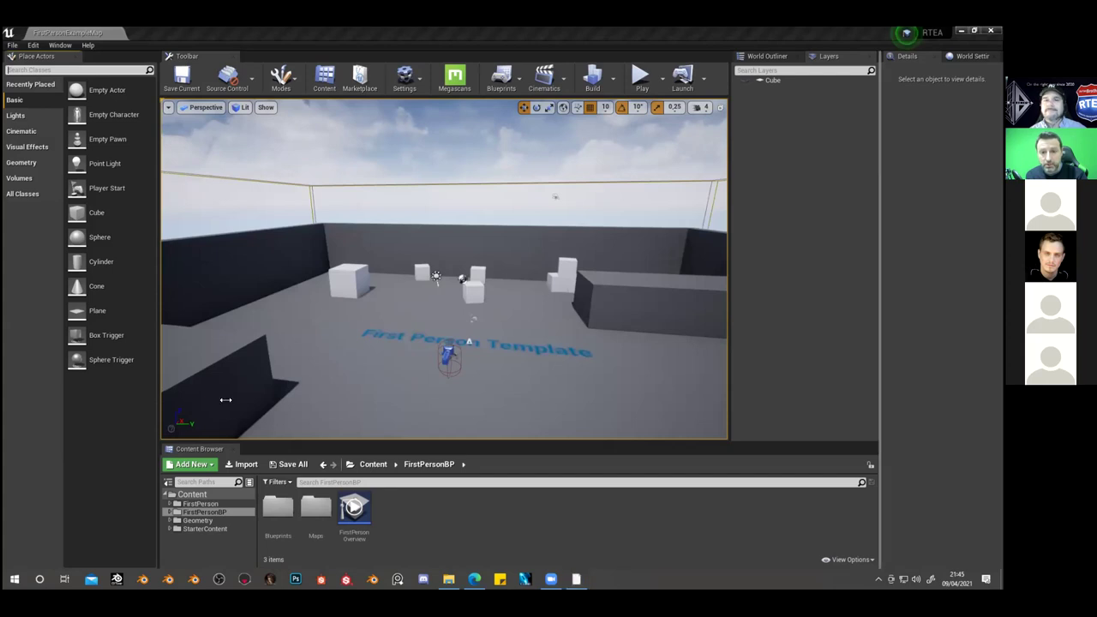
mouse_move(432, 336)
right_down()
mouse_move(514, 330)
mouse_move(443, 332)
right_up()
key(w)
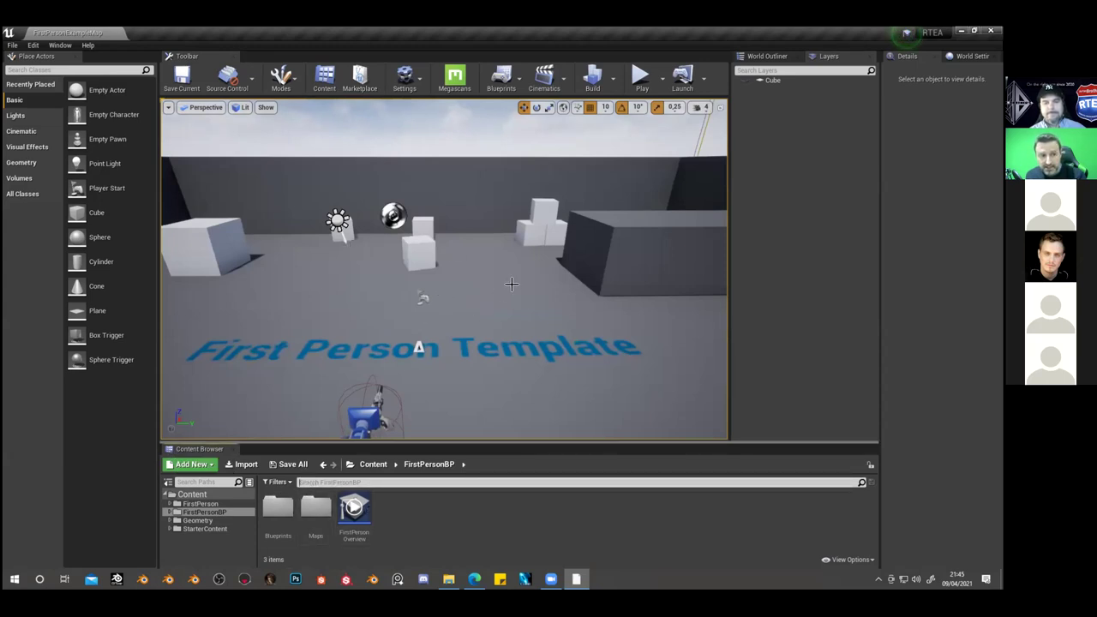
right_drag(683, 349, 553, 349)
right_click(683, 353)
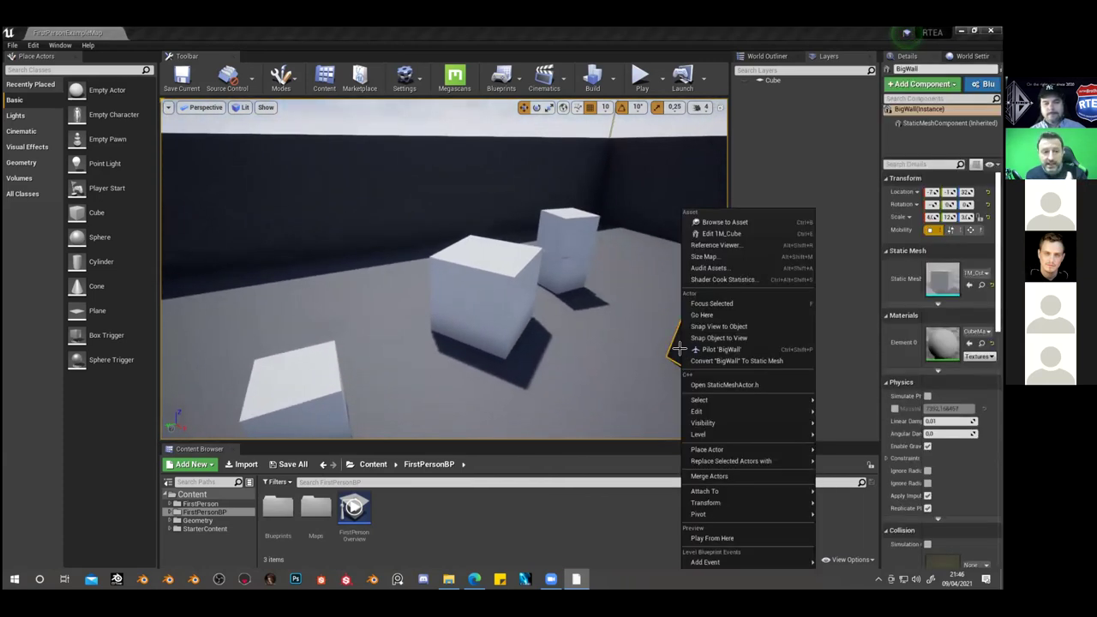
click(579, 368)
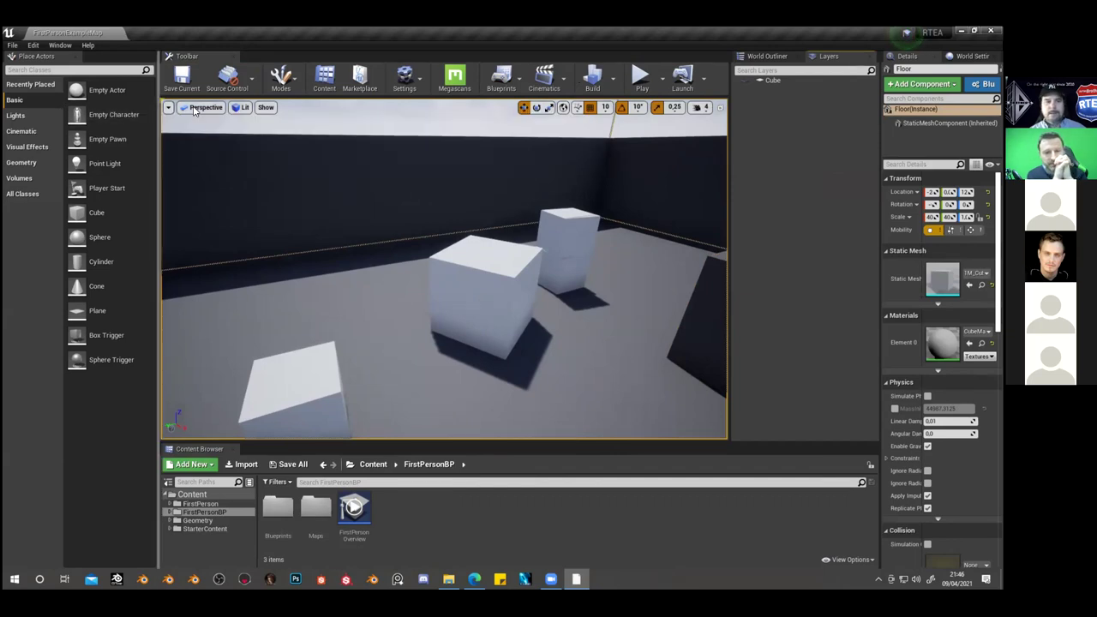
Browse the viewport options, view modes and camera types, then enable the frame-rate display
click(169, 109)
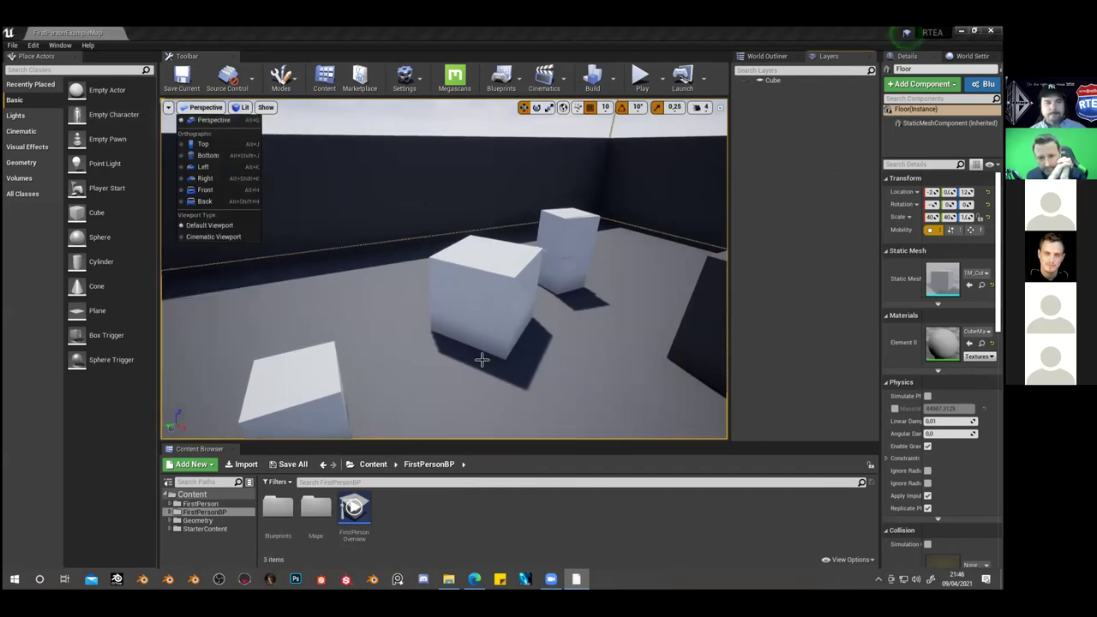
click(168, 109)
click(168, 111)
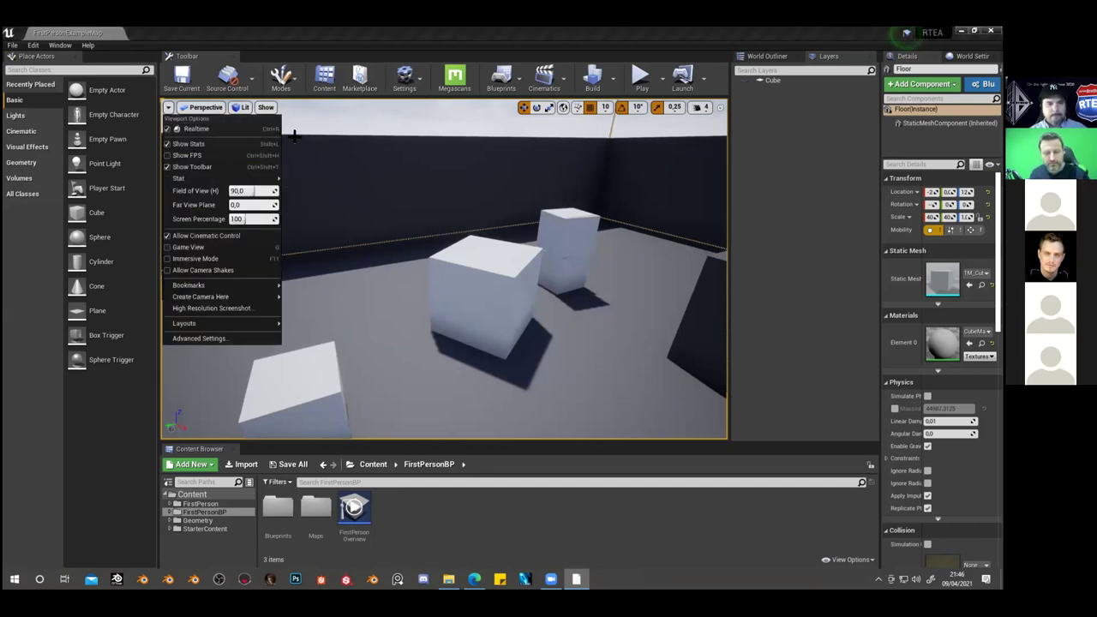
click(237, 107)
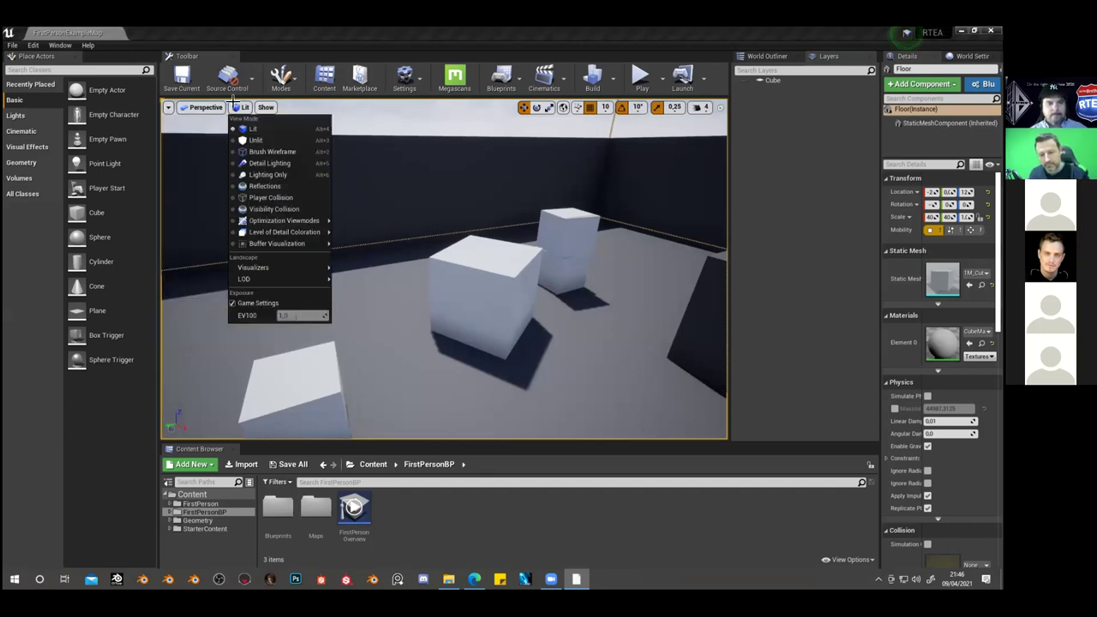
click(169, 107)
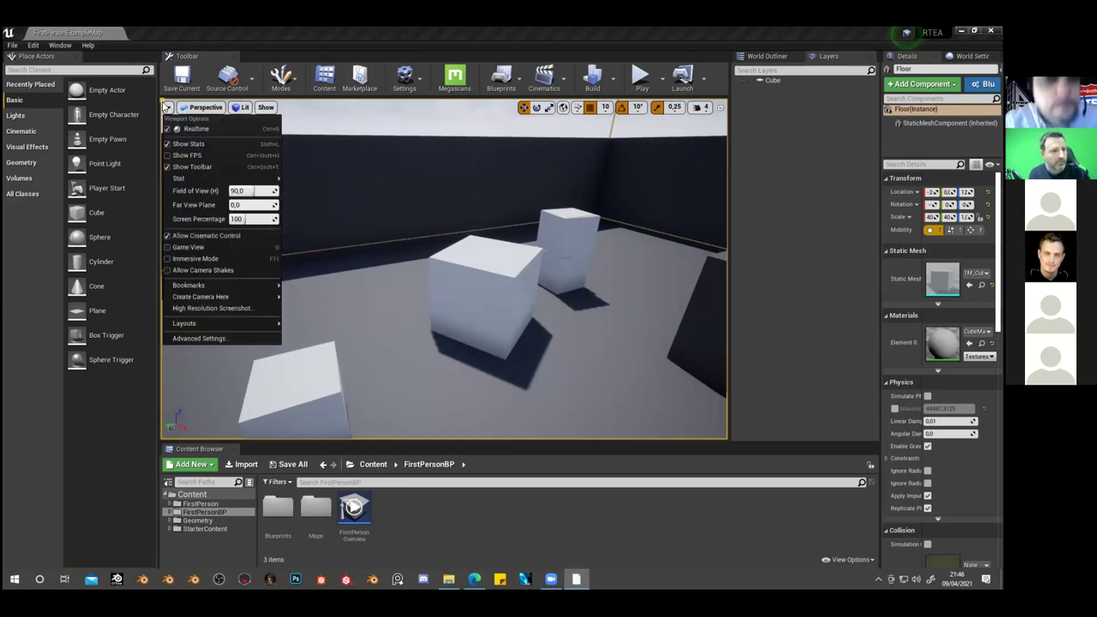
click(204, 107)
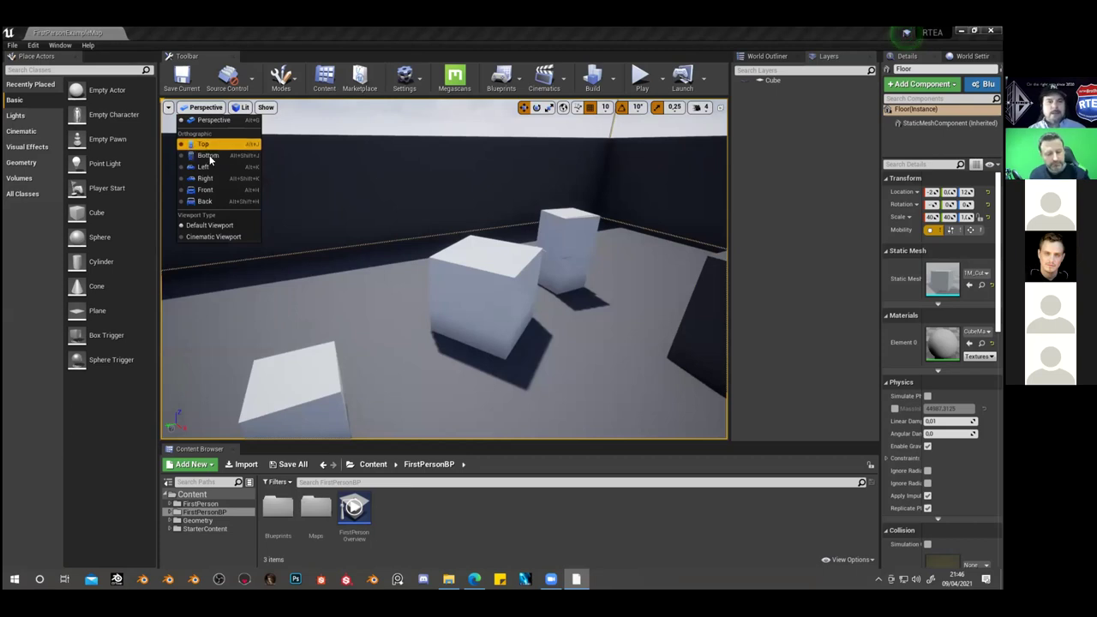
click(168, 108)
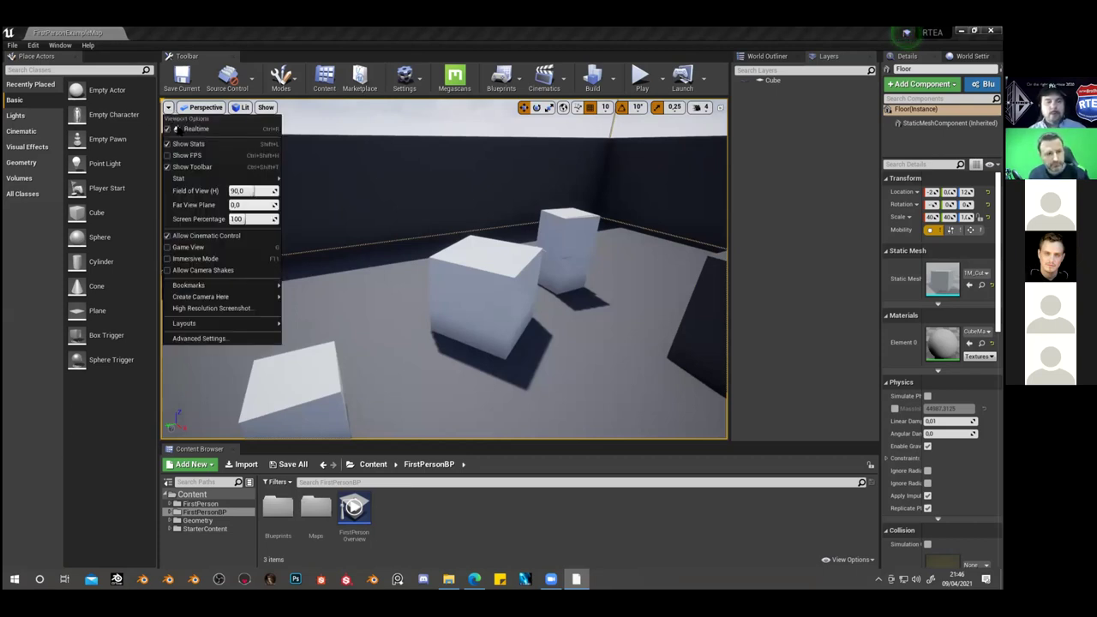
click(171, 156)
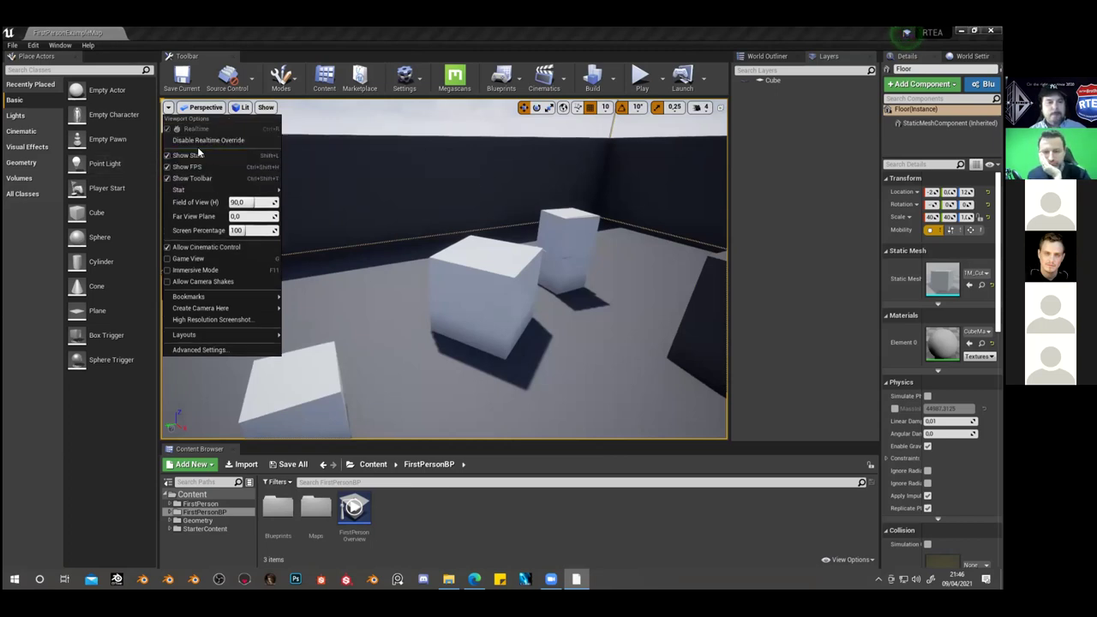
Turn the camera toward the sky and cubes and enable the Show FPS counter
mouse_move(186, 192)
mouse_move(304, 204)
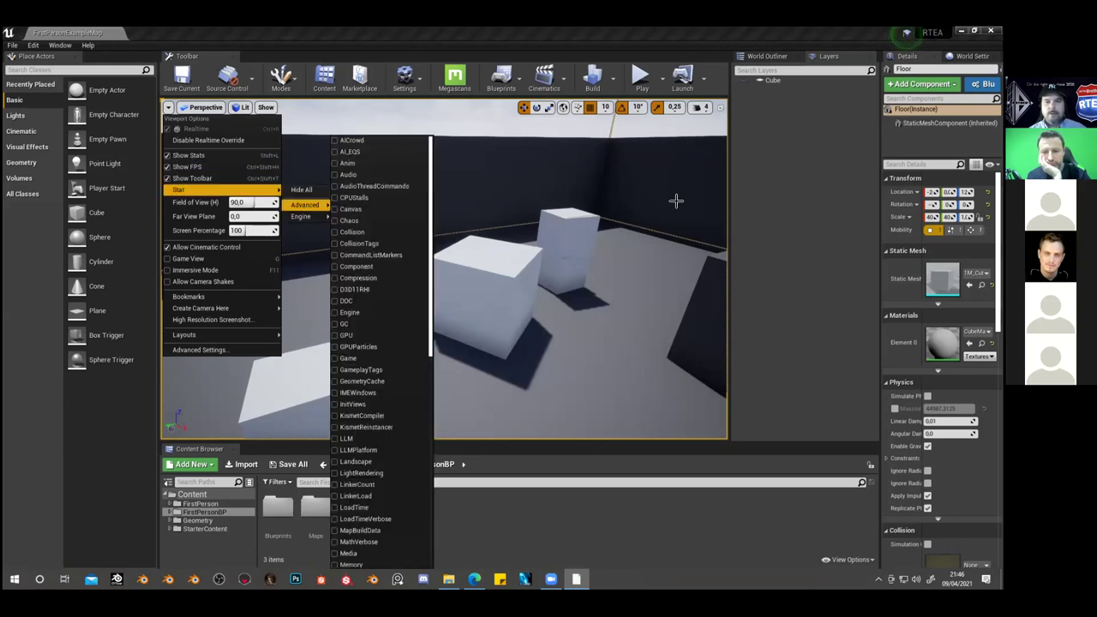
right_drag(595, 272, 595, 272)
click(169, 107)
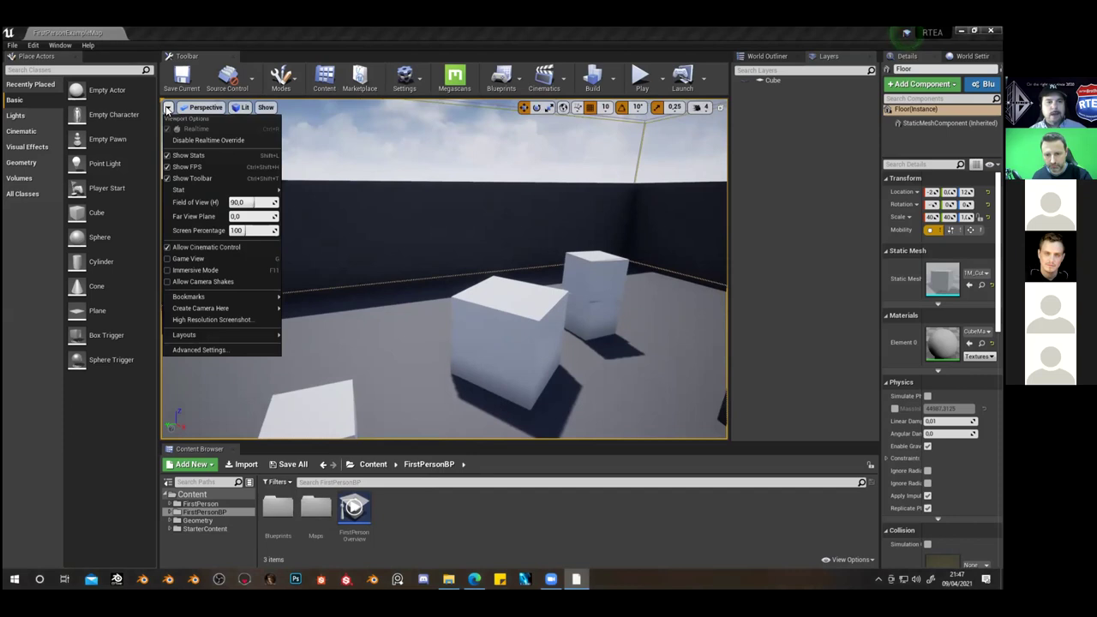
click(168, 110)
click(169, 109)
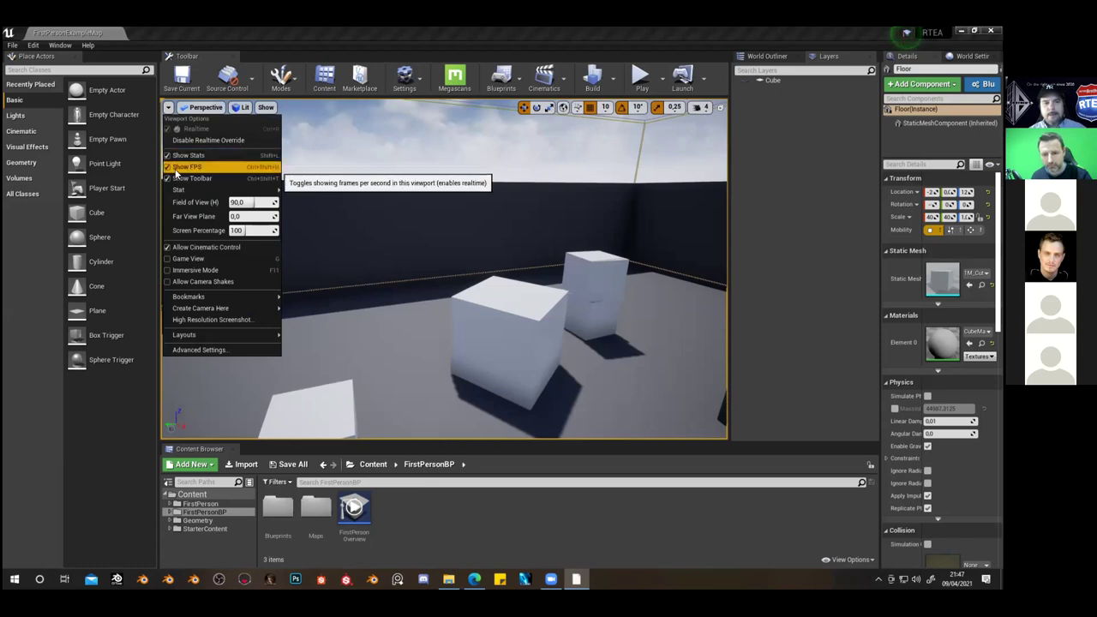
click(180, 167)
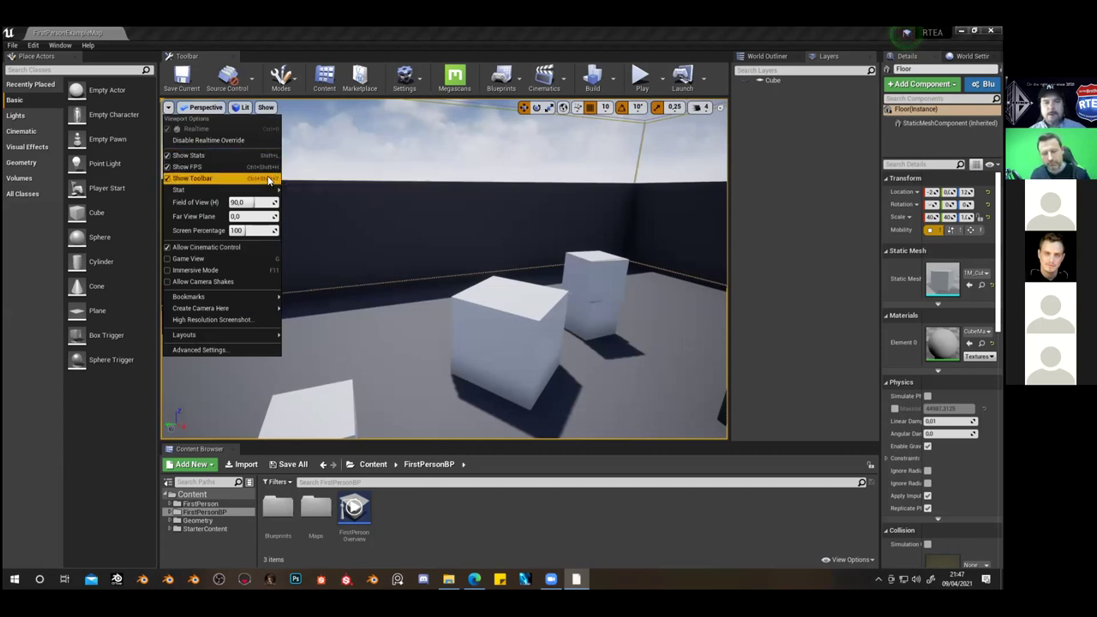
Select Wall2, frame the wall and cubes, and switch the viewport to Game View
click(628, 202)
mouse_move(695, 197)
right_down()
mouse_move(687, 164)
mouse_move(690, 207)
right_up()
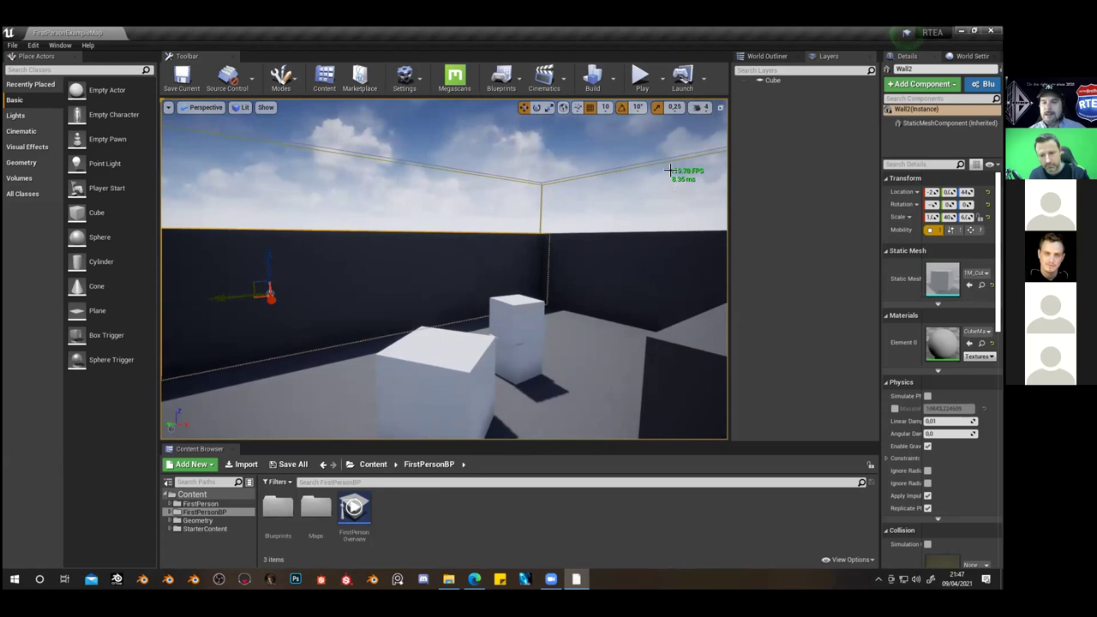
right_drag(289, 191, 419, 188)
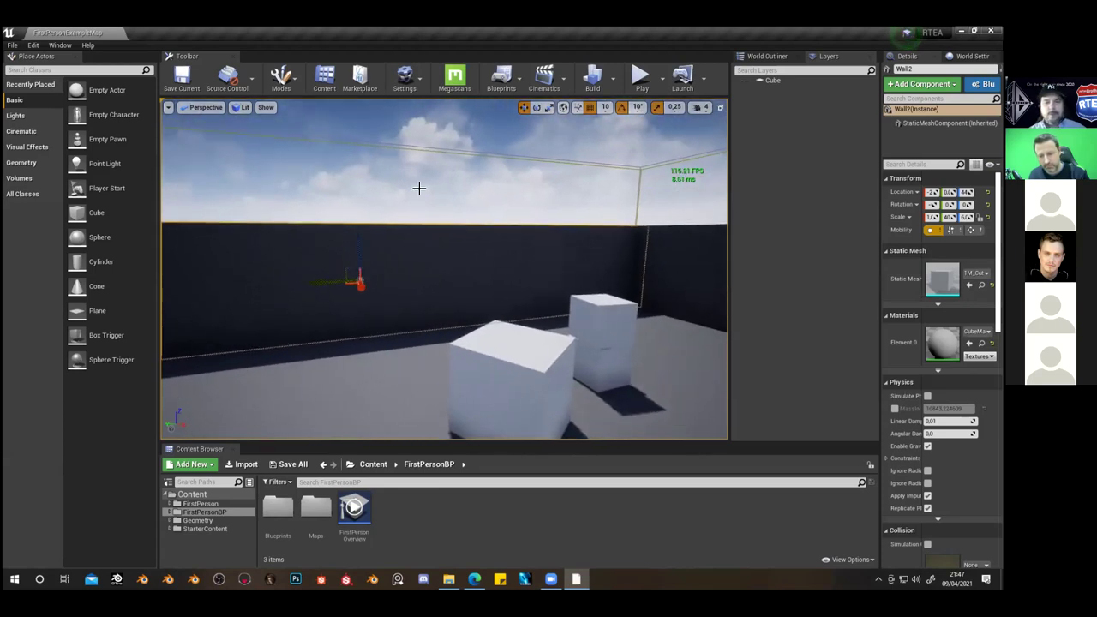
click(168, 107)
click(204, 107)
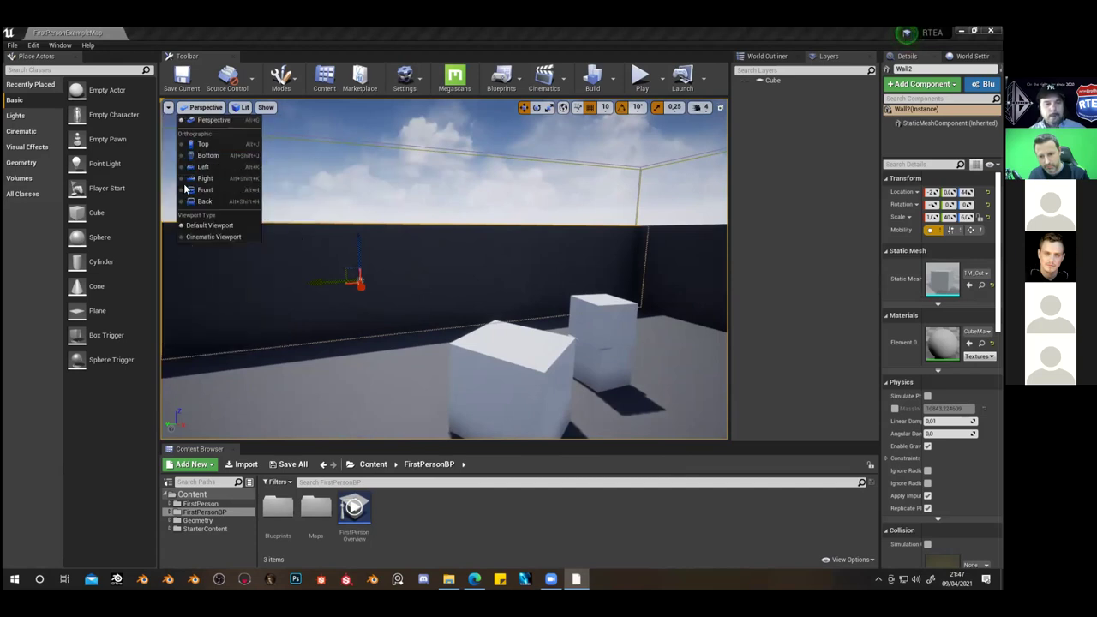
click(168, 107)
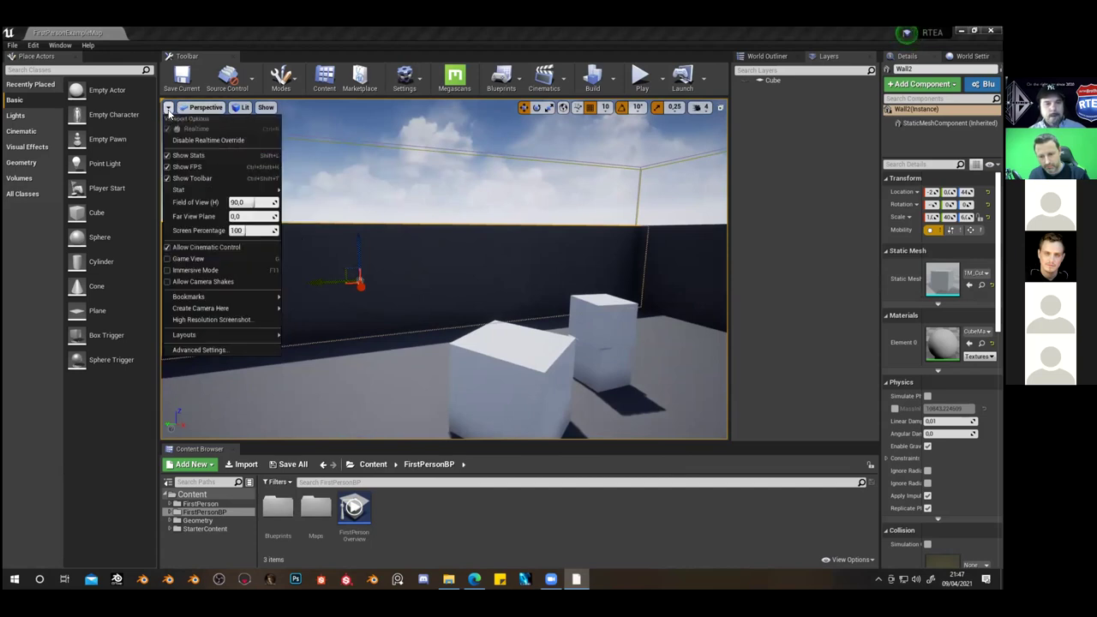
click(183, 259)
Try selecting the white cube and dark wall in Game View, then deselect
mouse_move(365, 316)
right_down()
mouse_move(428, 309)
mouse_move(380, 311)
right_up()
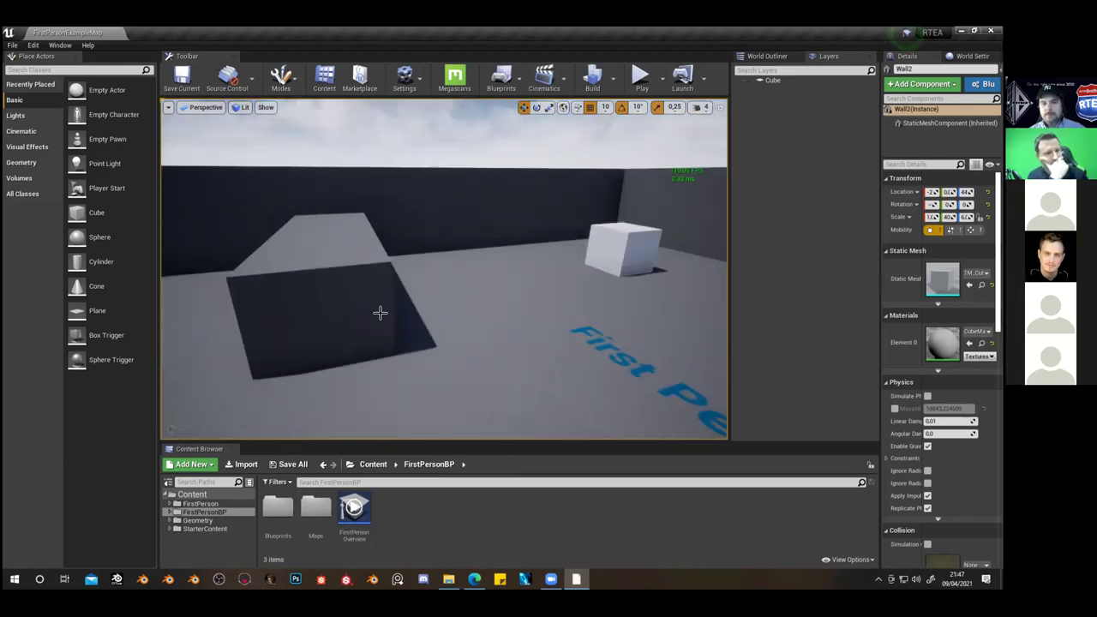
click(622, 239)
click(343, 309)
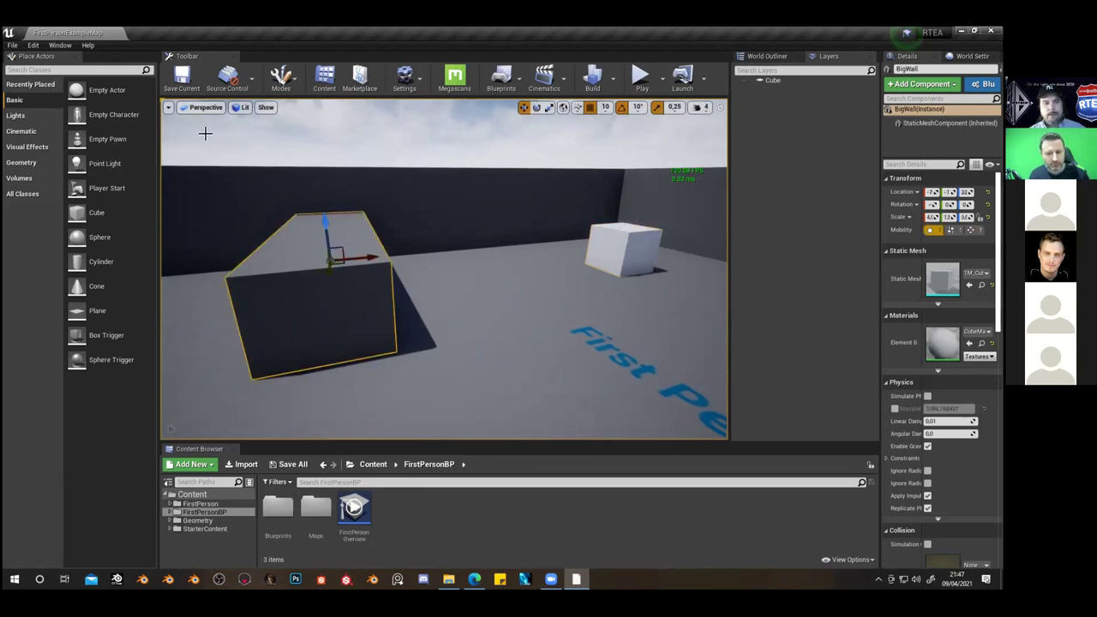
key(Escape)
click(168, 107)
mouse_move(169, 289)
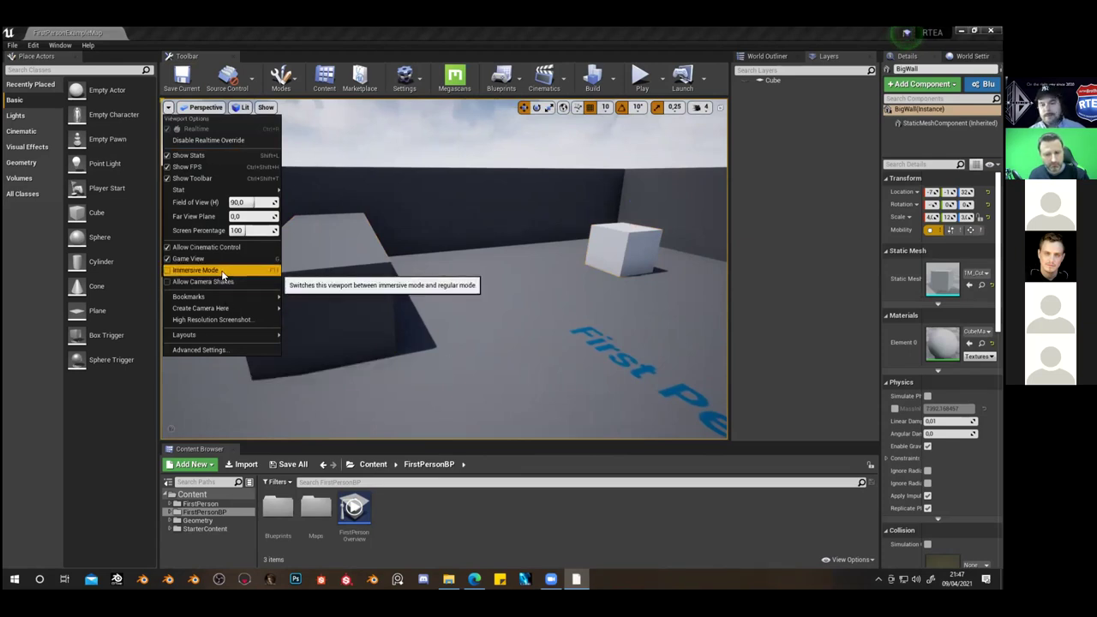
click(221, 270)
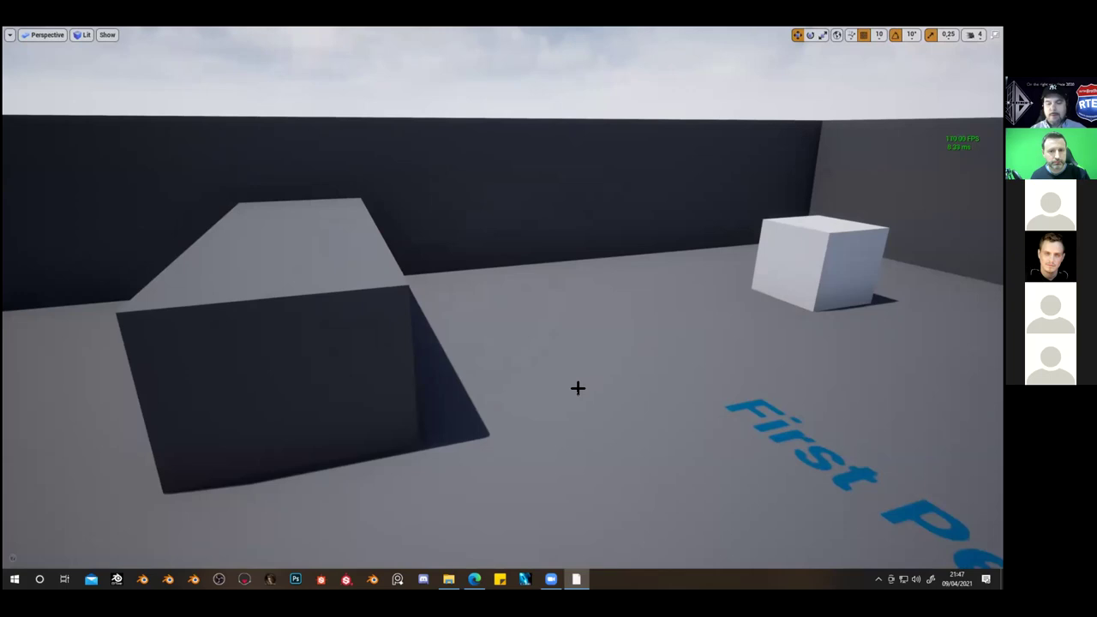
key(F11)
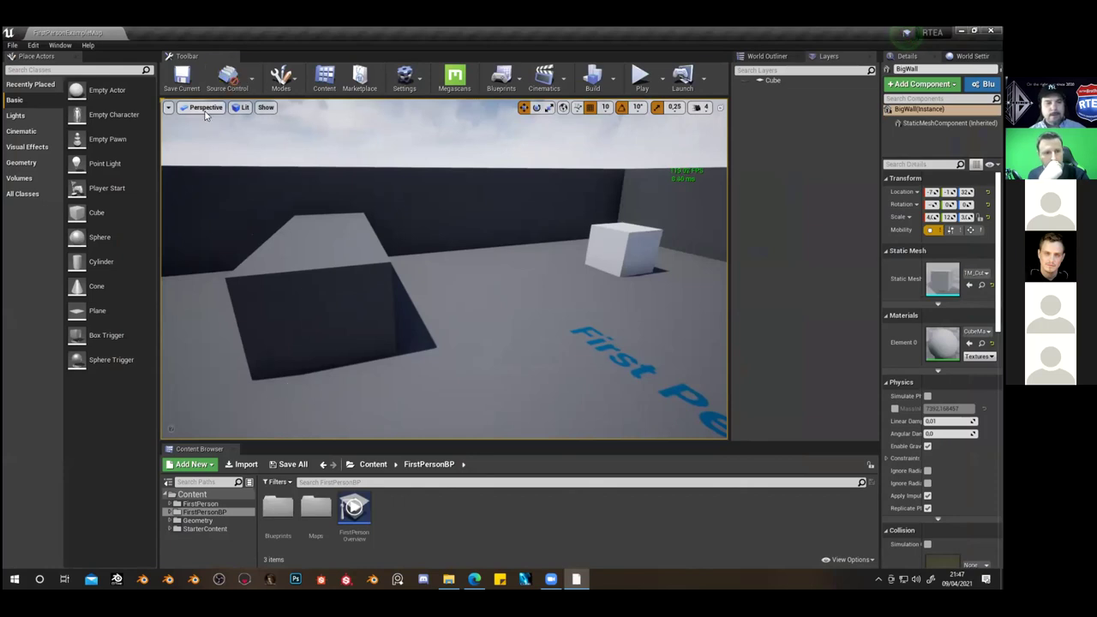
Show the Layouts submenu in the viewport options to see the pane-layout choices
click(168, 107)
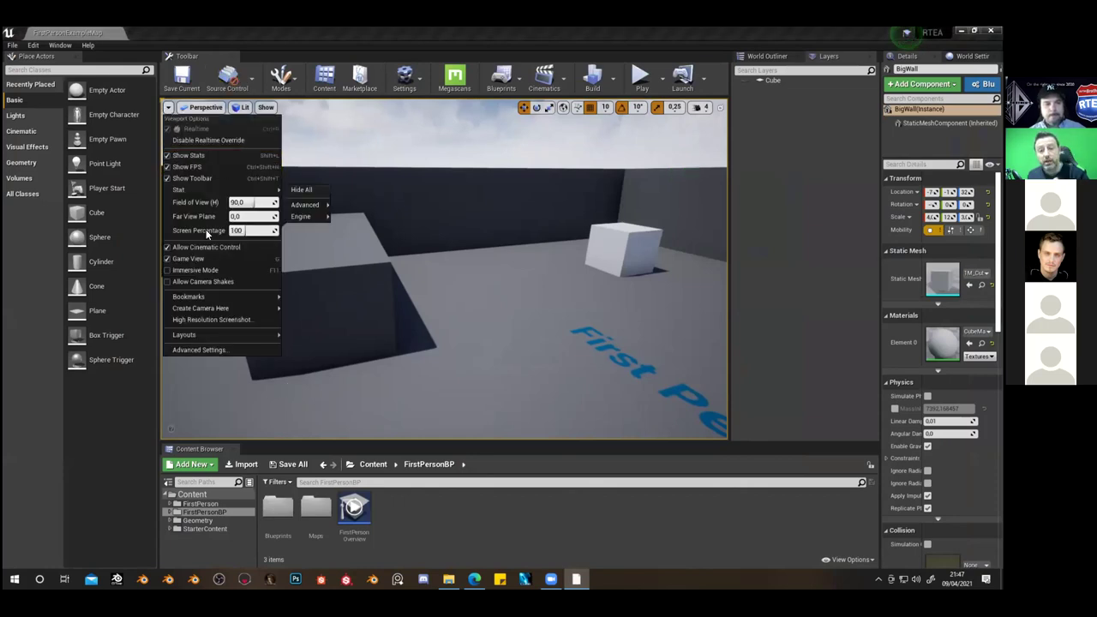
mouse_move(192, 296)
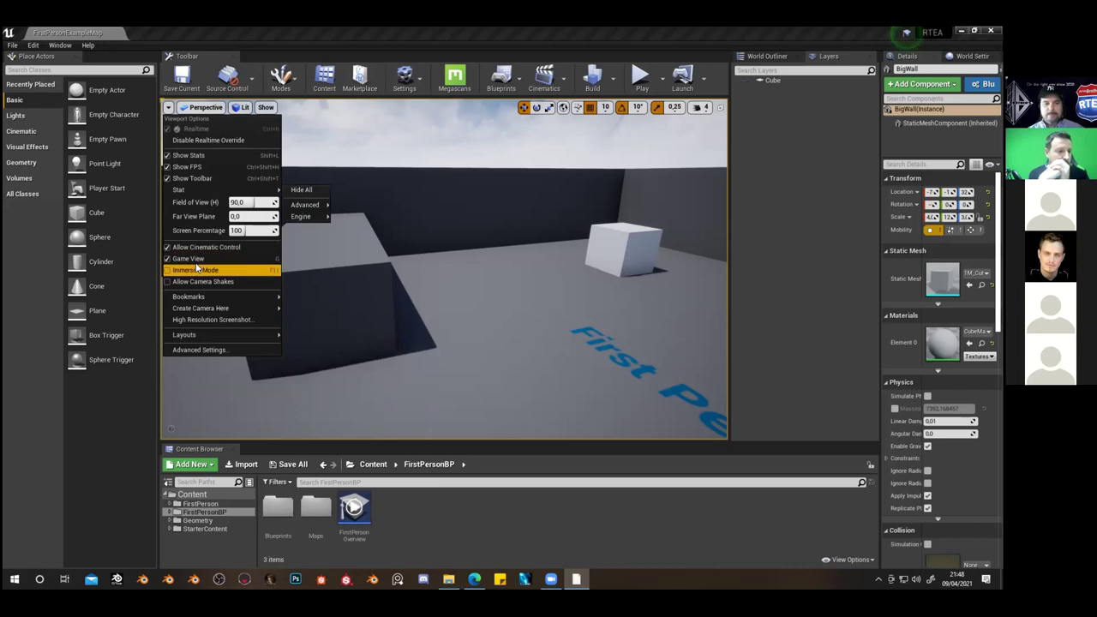
mouse_move(197, 338)
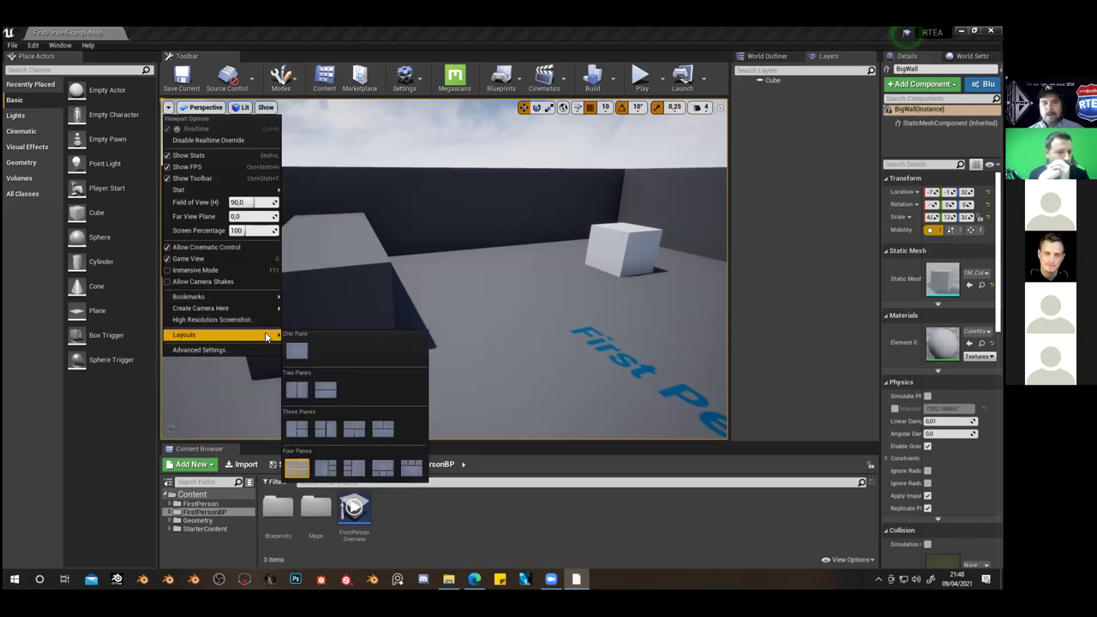
Split the viewport into side-by-side Top and Perspective panes and adjust the splitter
click(297, 391)
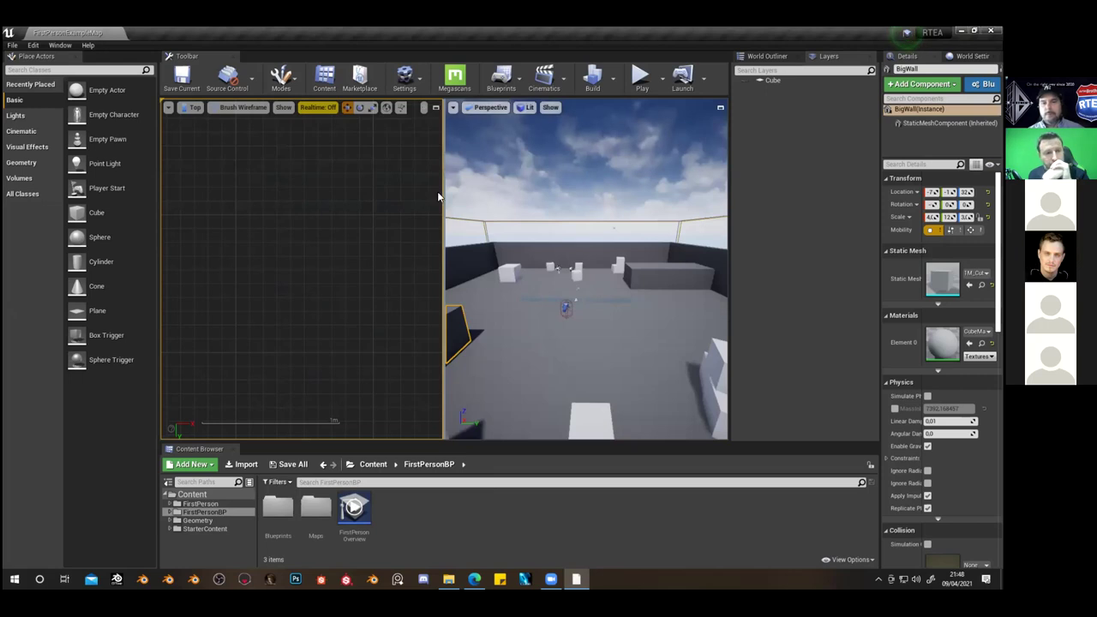
drag(440, 195, 311, 195)
click(168, 107)
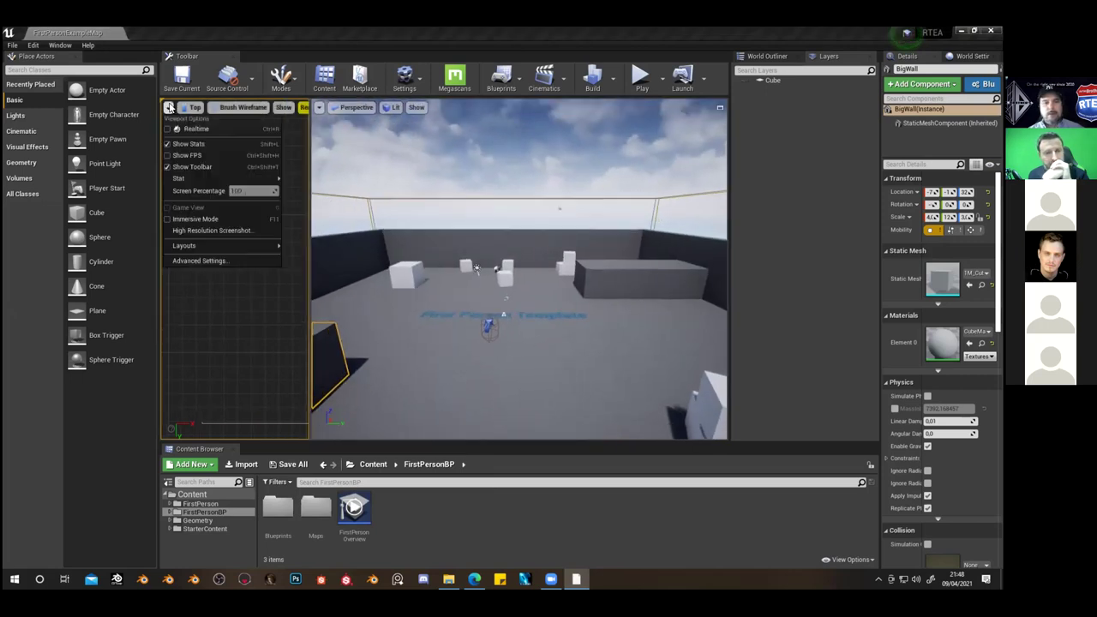
mouse_move(184, 245)
right_drag(554, 180, 511, 257)
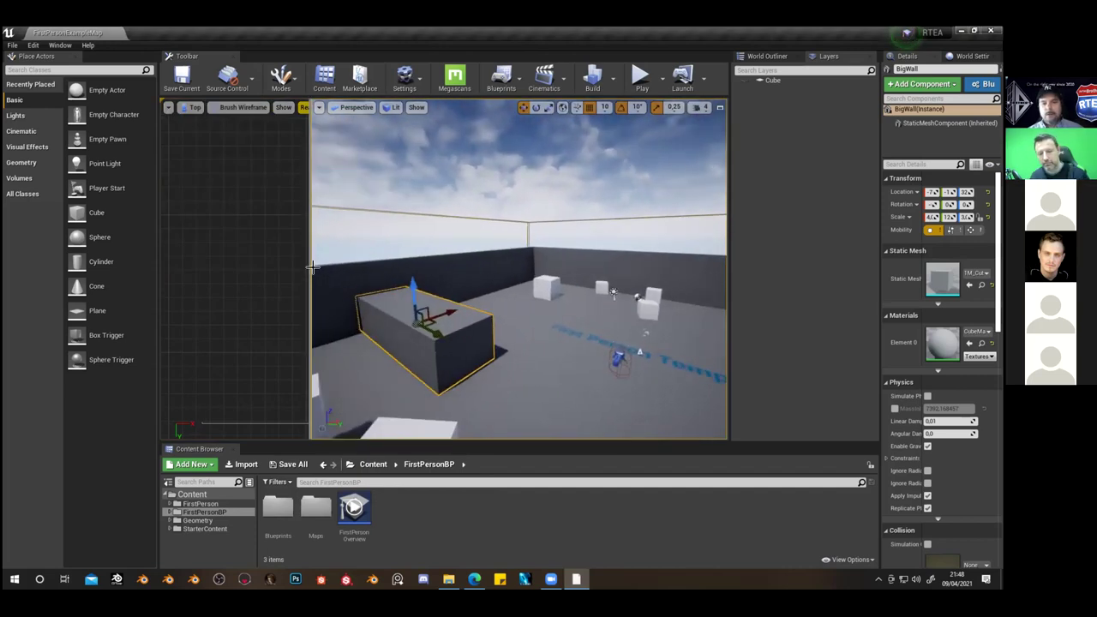
drag(311, 269, 415, 270)
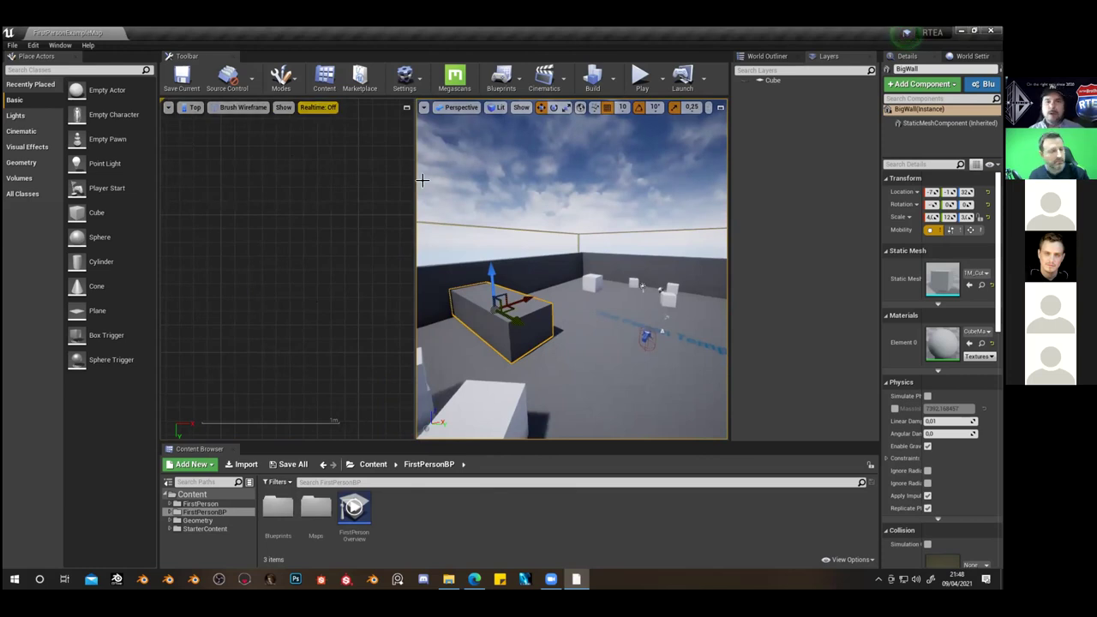
Return the level editor to a One Pane viewport layout
click(168, 107)
click(168, 107)
click(168, 107)
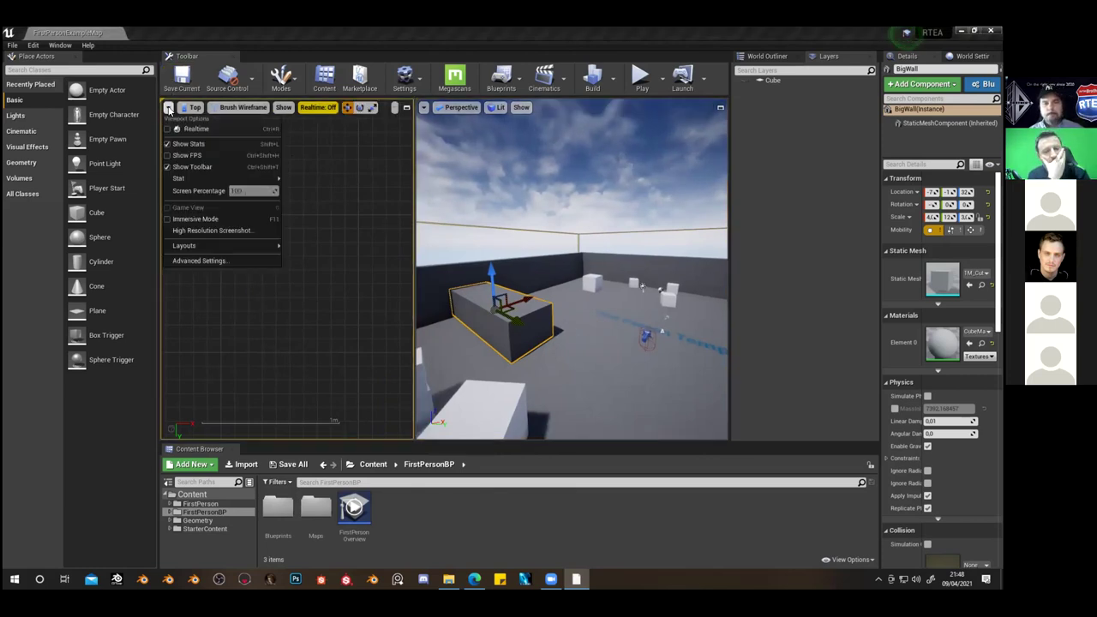
mouse_move(193, 248)
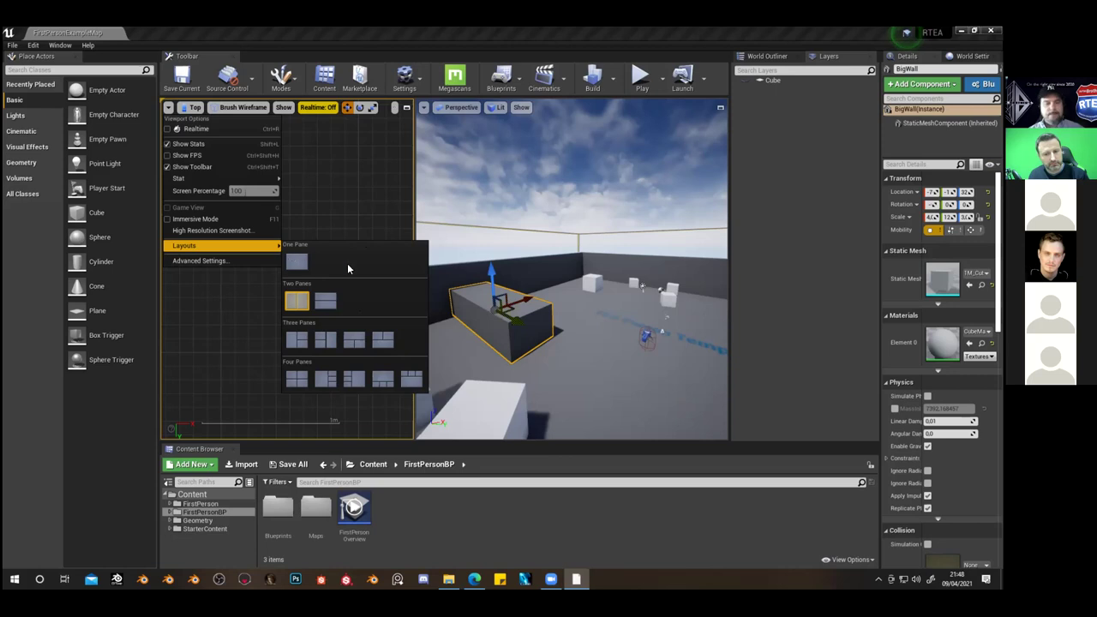
click(297, 263)
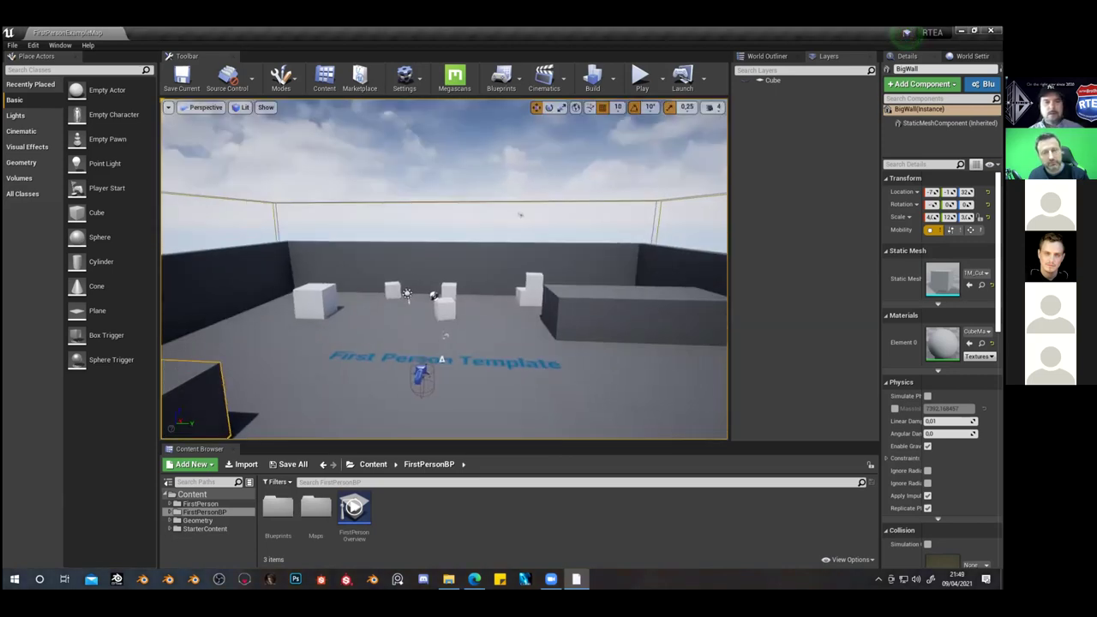
Move the camera closer to the wall and show the Perspective viewport type list
click(204, 107)
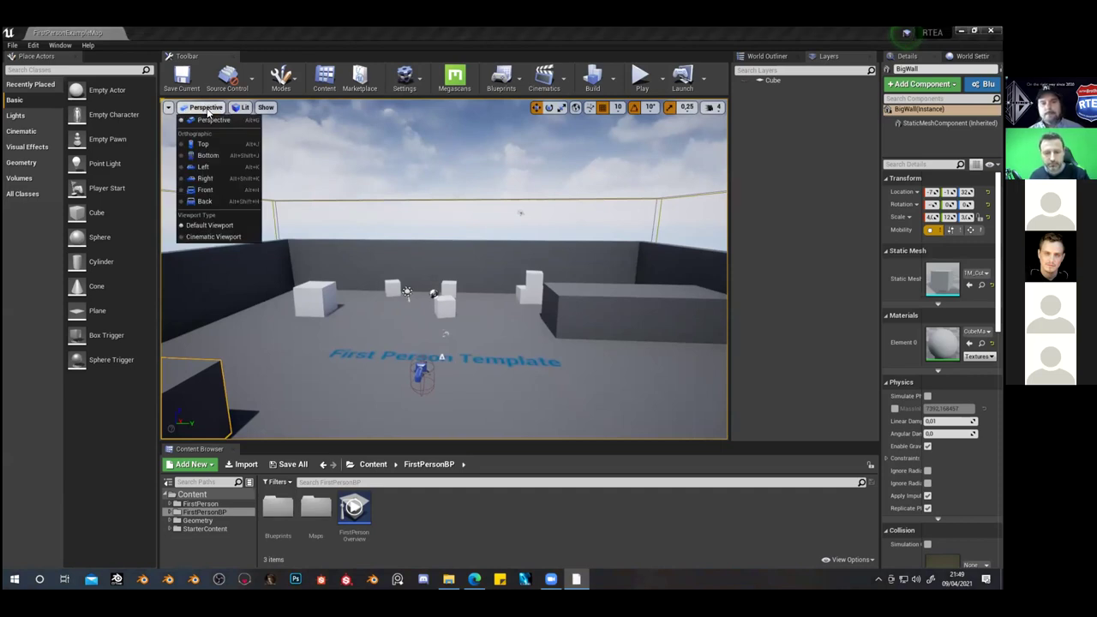
right_drag(397, 322, 457, 293)
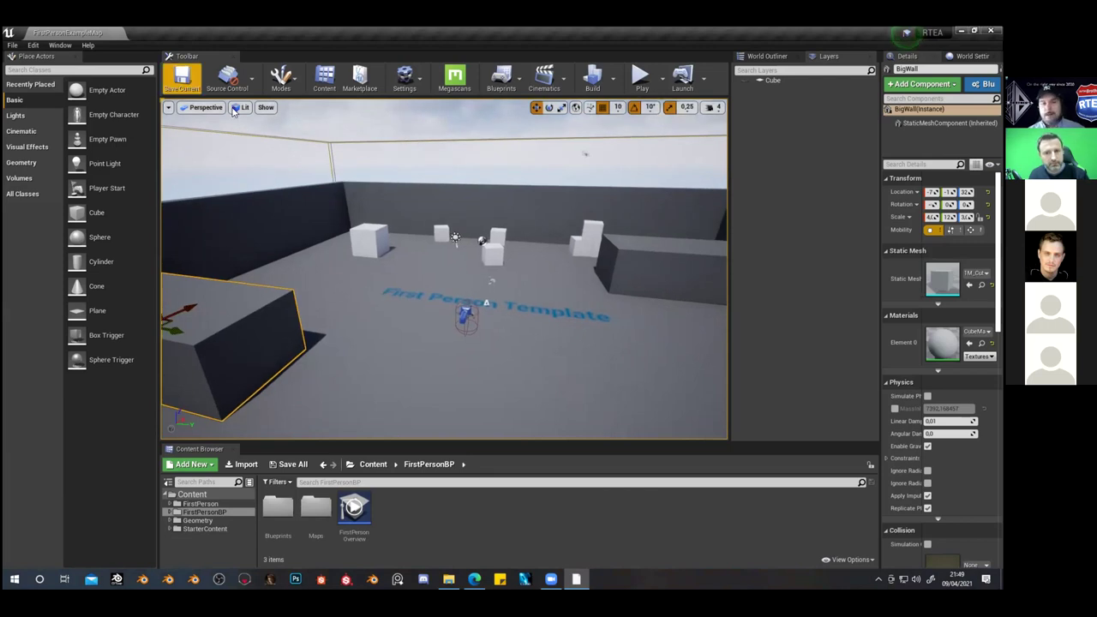
click(206, 108)
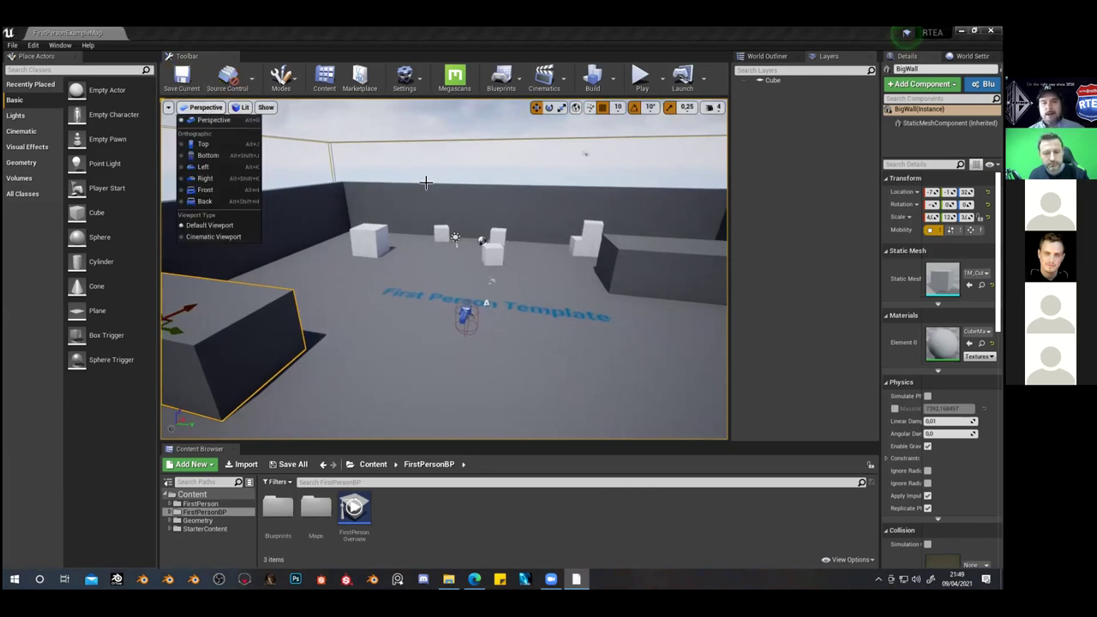
Switch to the Top orthographic view and zoom and pan to frame the walled room
click(203, 145)
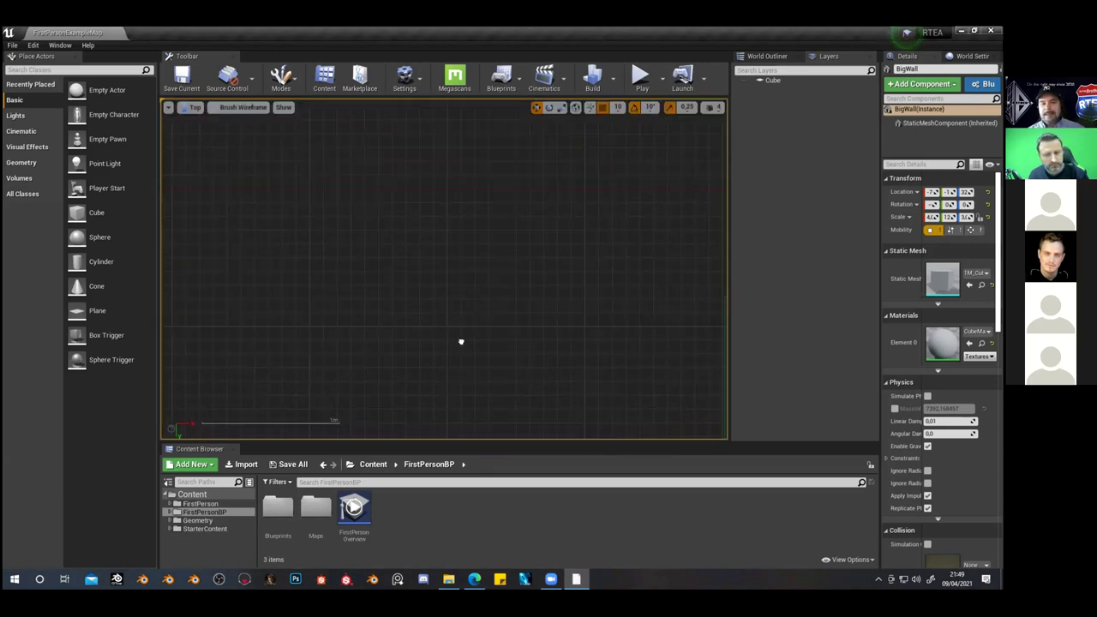
scroll(459, 321, down, 6)
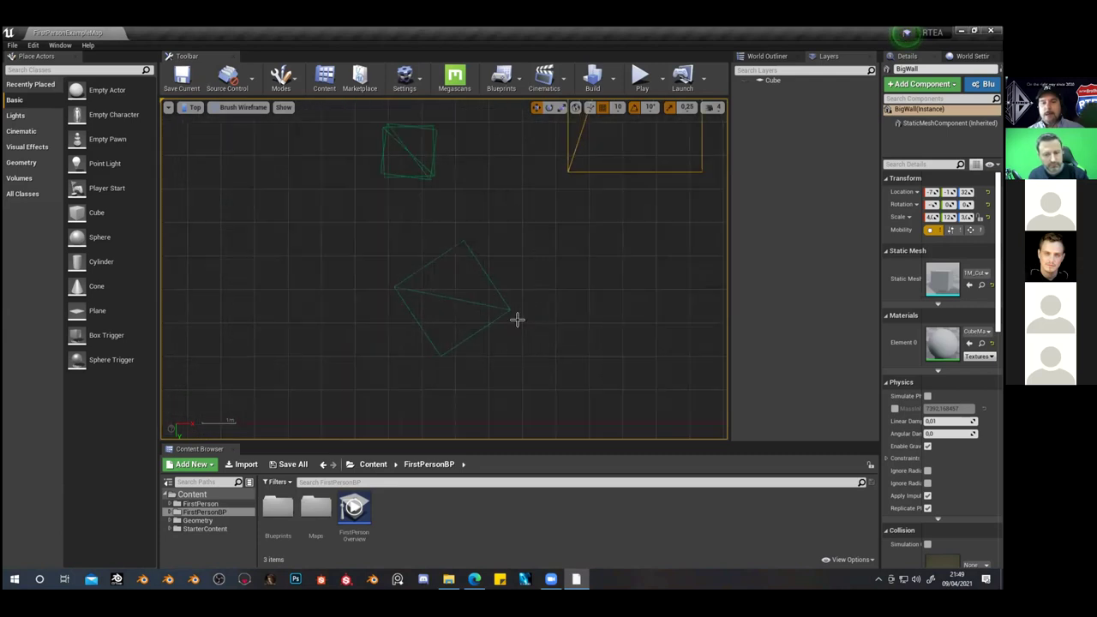
scroll(544, 299, down, 4)
right_drag(598, 241, 421, 184)
scroll(488, 238, up, 5)
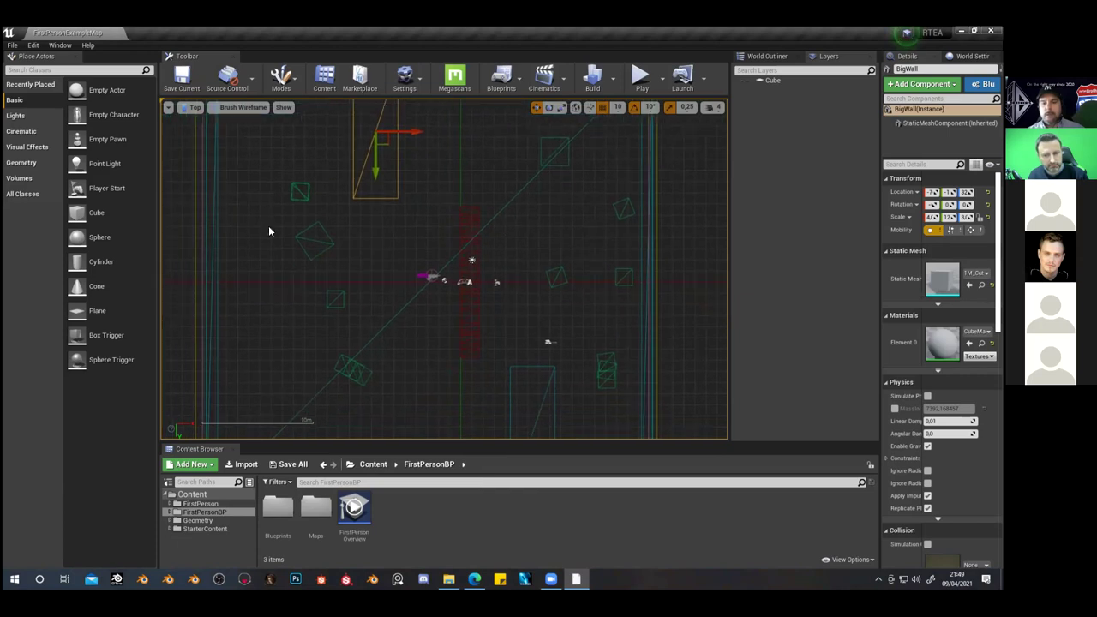
scroll(445, 283, down, 3)
scroll(572, 372, up, 5)
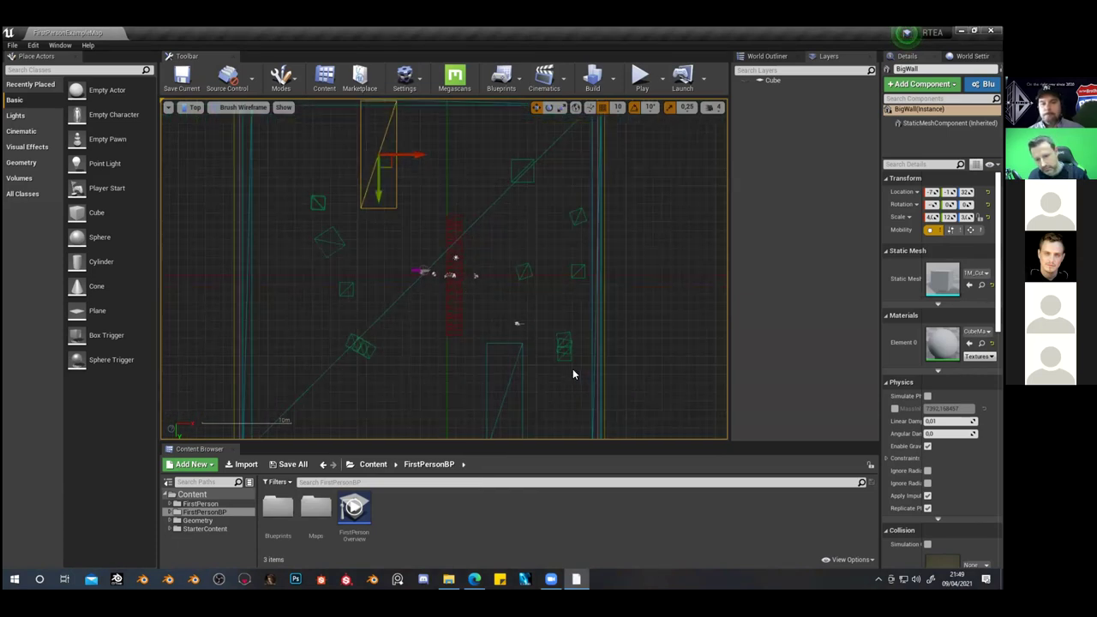
scroll(572, 334, up, 5)
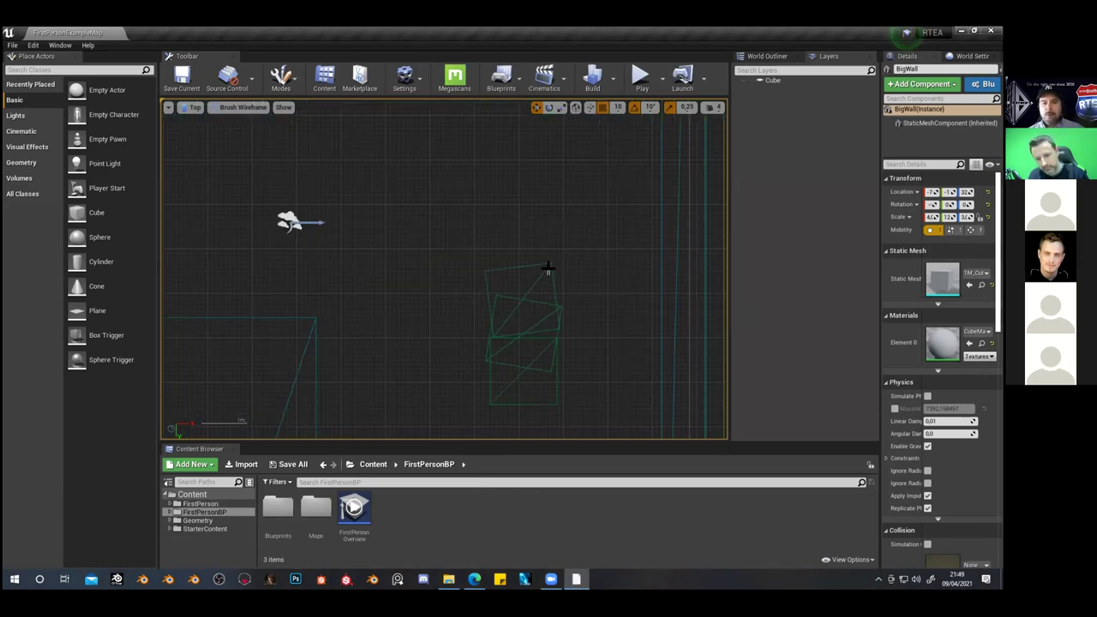
scroll(532, 318, down, 6)
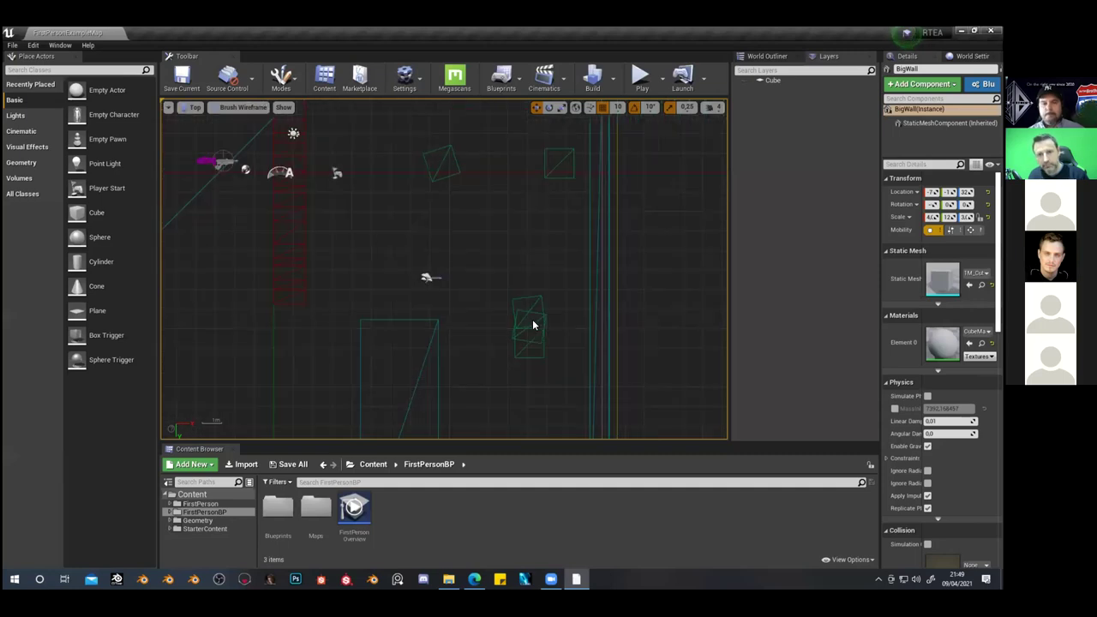
Glance at the view modes list, then set the viewport back to Perspective
click(243, 107)
click(196, 106)
click(192, 107)
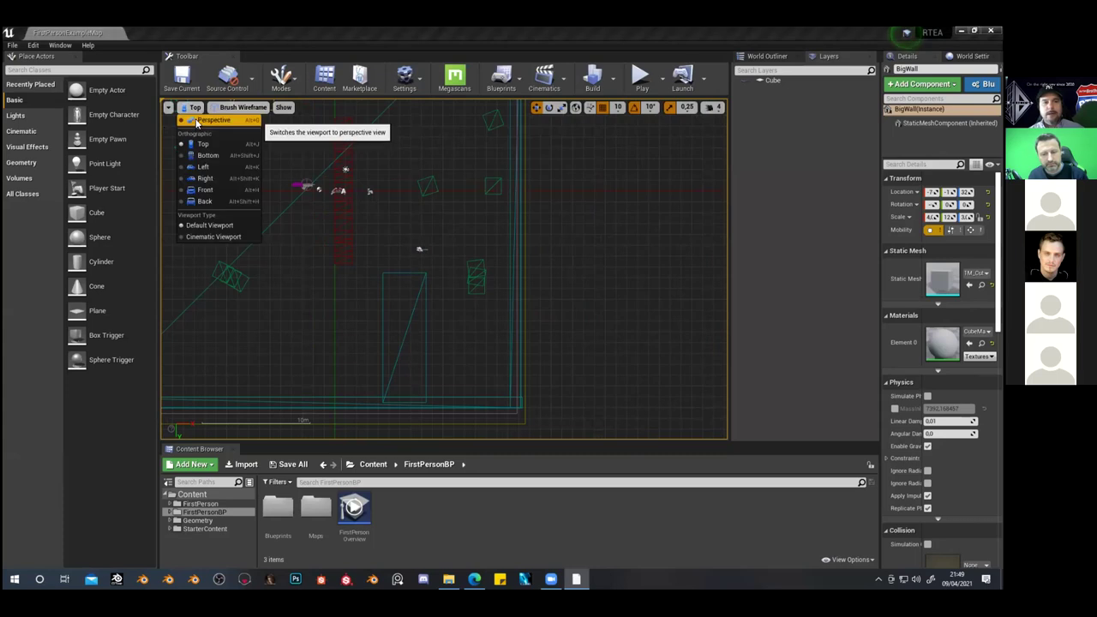
click(210, 120)
Fly the camera in close to the white cubes, then choose the Left orthographic projection
right_drag(443, 269, 513, 261)
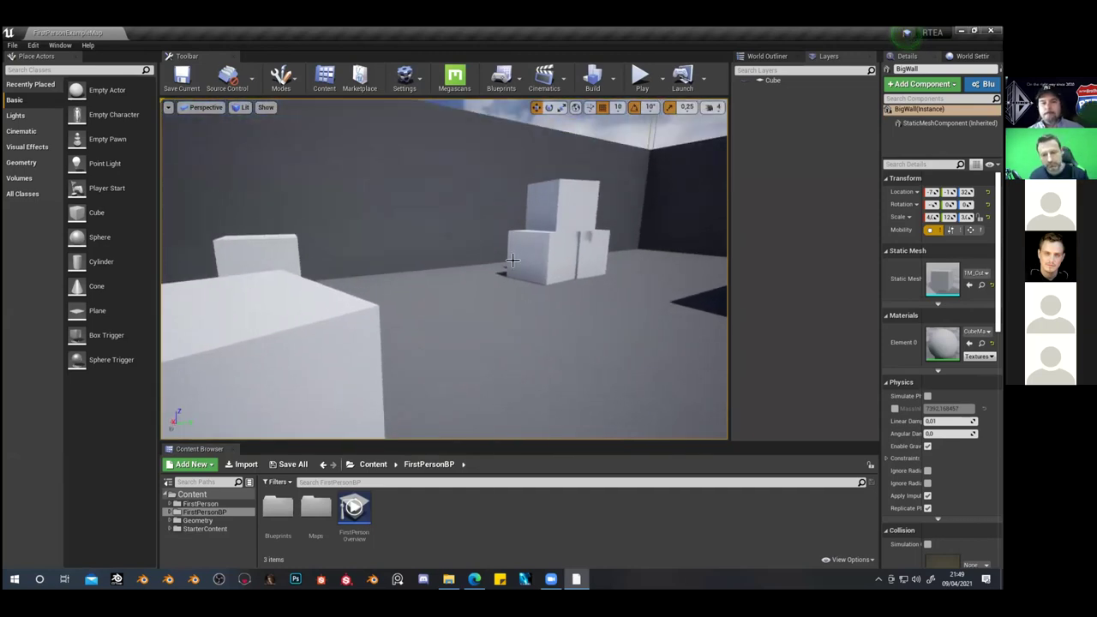
click(210, 109)
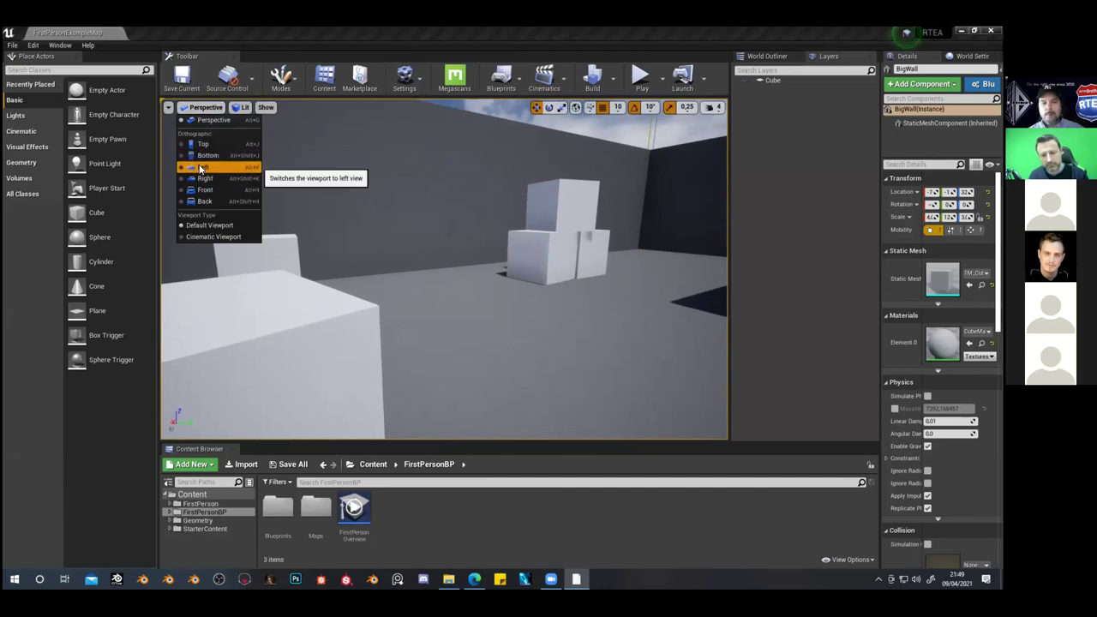
click(202, 167)
Zoom the Left orthographic wireframe view to show the room's full length
scroll(372, 262, down, 3)
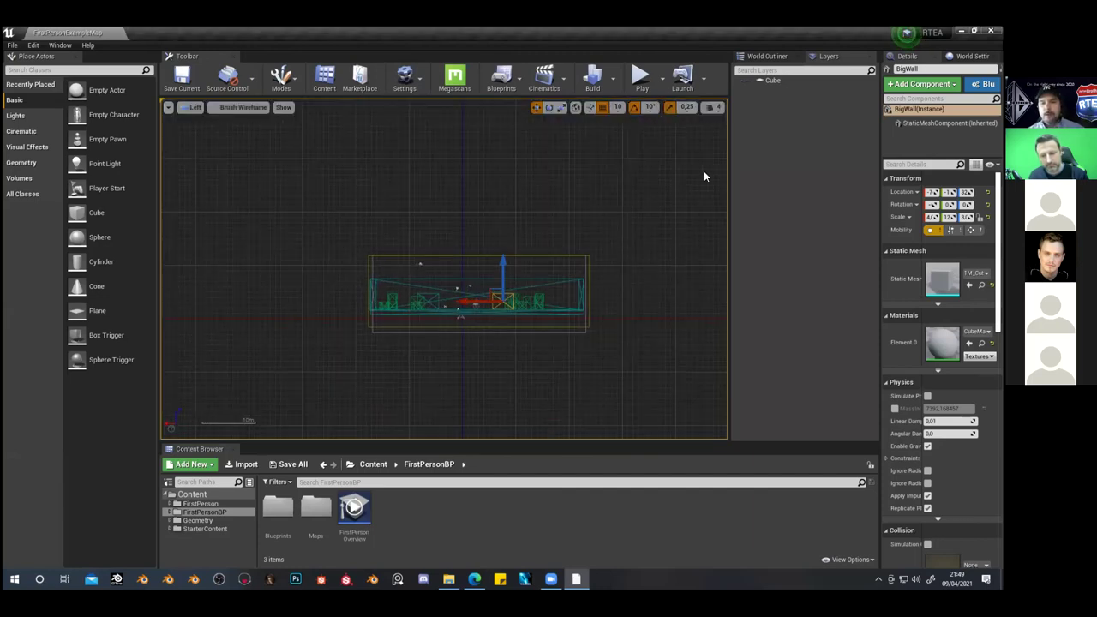
scroll(460, 285, up, 3)
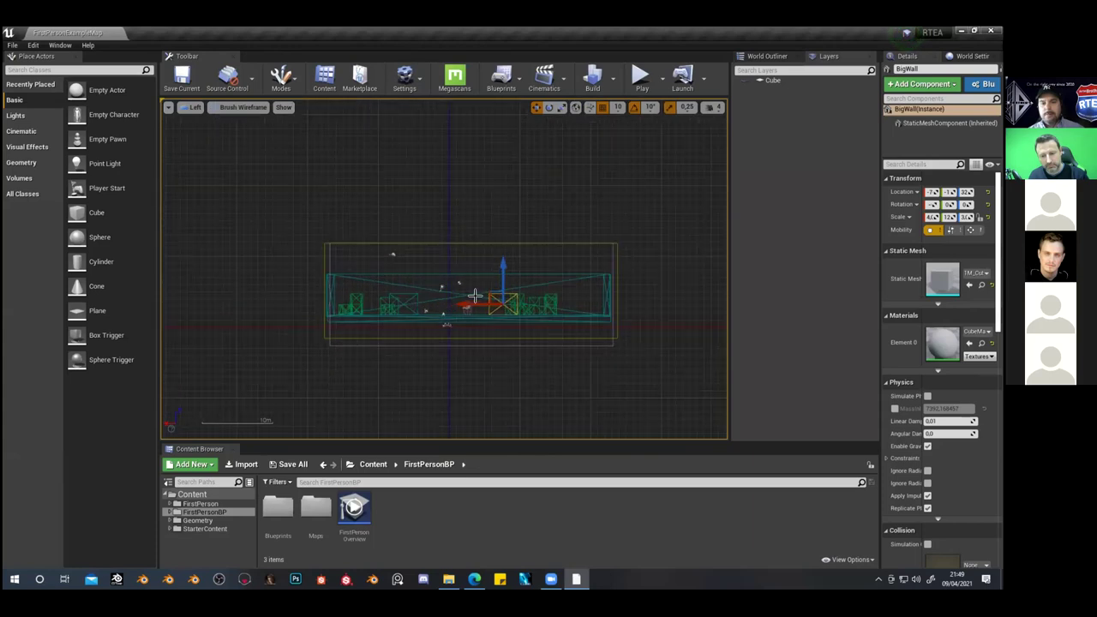
click(195, 107)
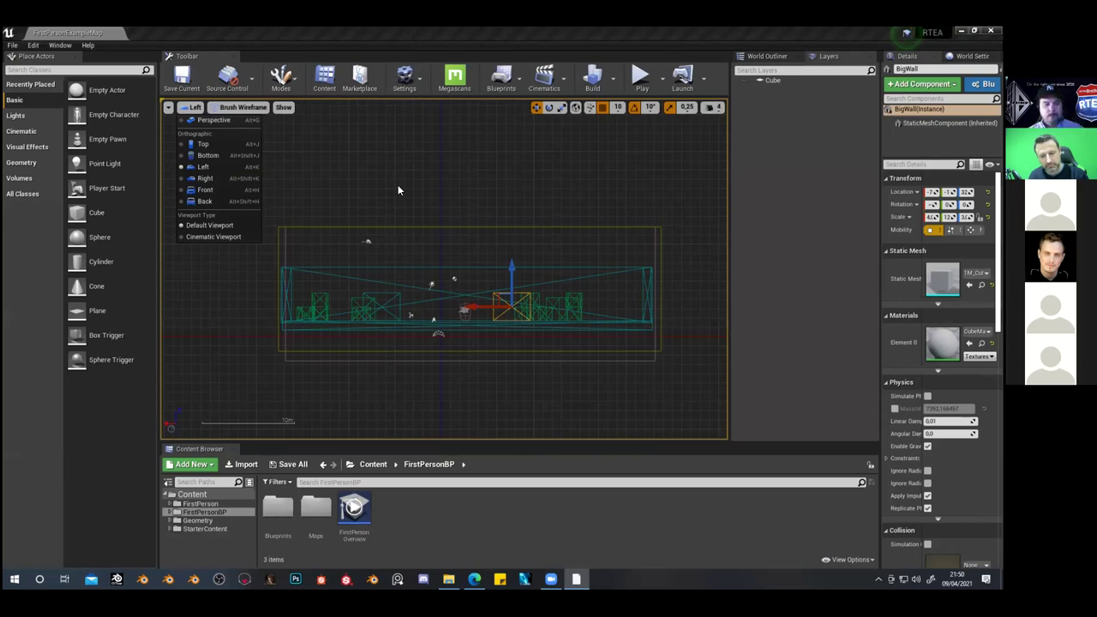
Clear the selection and return to the Perspective projection with Alt+G
click(346, 146)
key(alt+g)
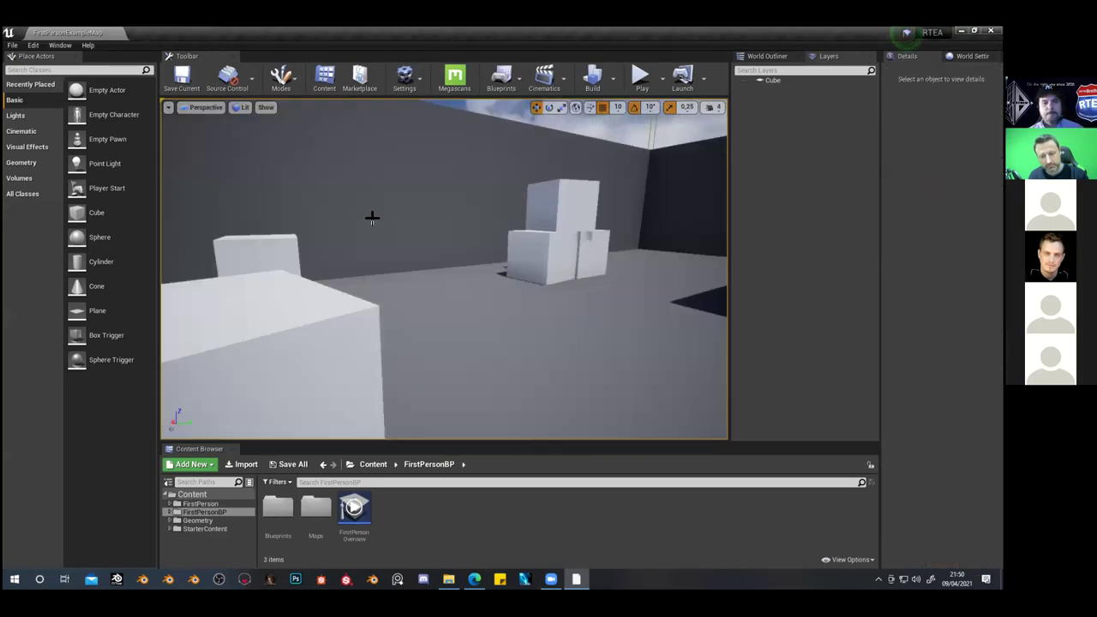
right_drag(585, 257, 608, 257)
click(200, 108)
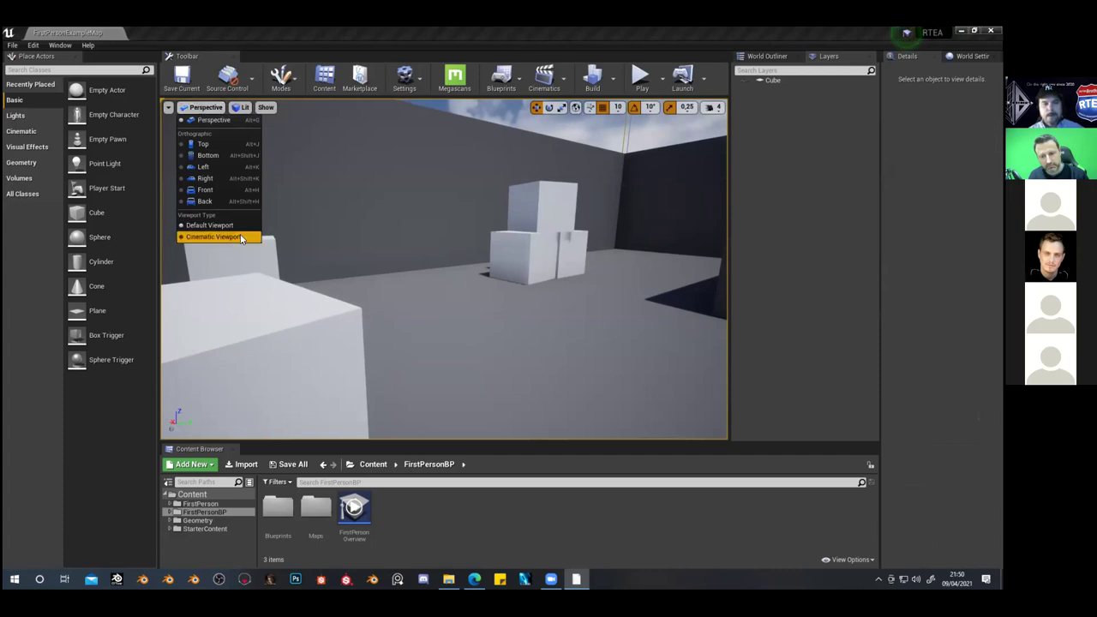
click(216, 120)
click(240, 108)
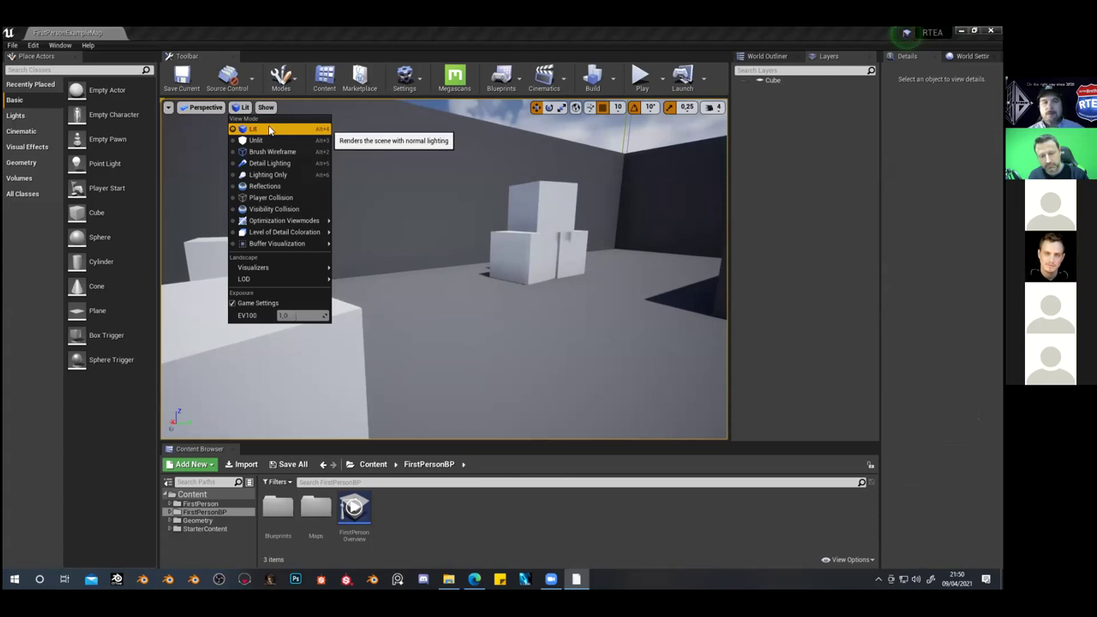
Render the scene Unlit, select Wall1, then switch to the Lighting Only view mode
click(248, 139)
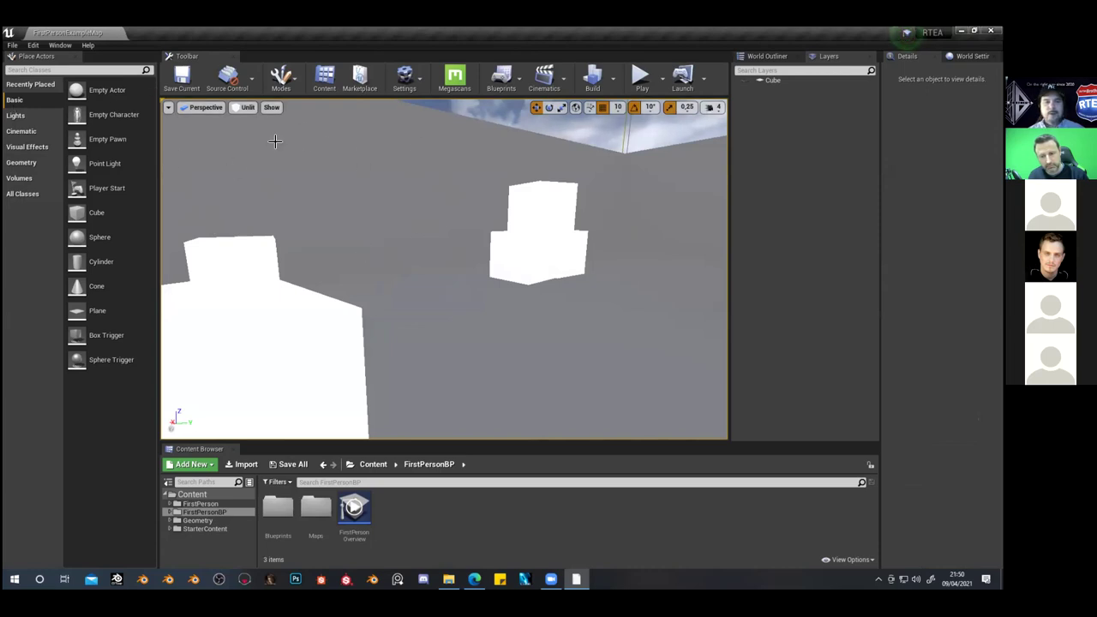
click(306, 153)
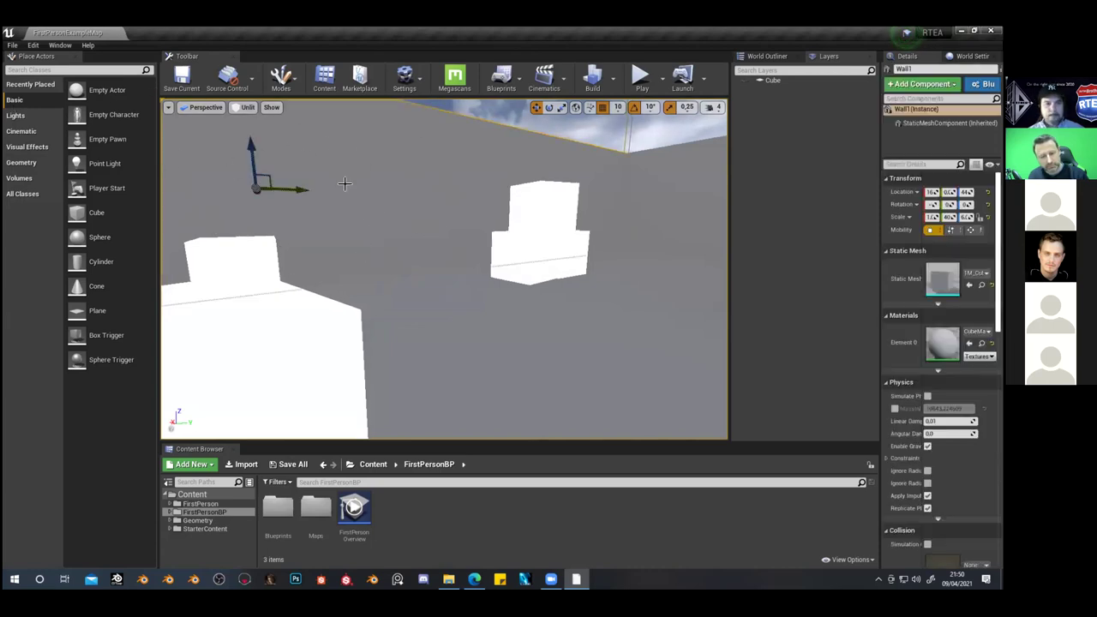
click(249, 108)
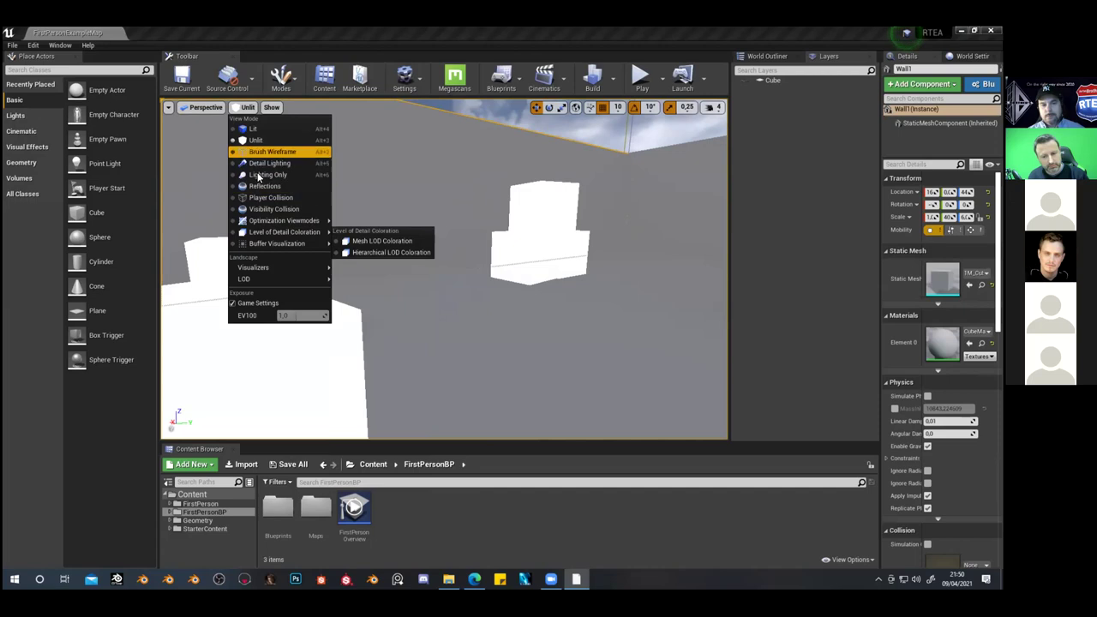
mouse_move(261, 223)
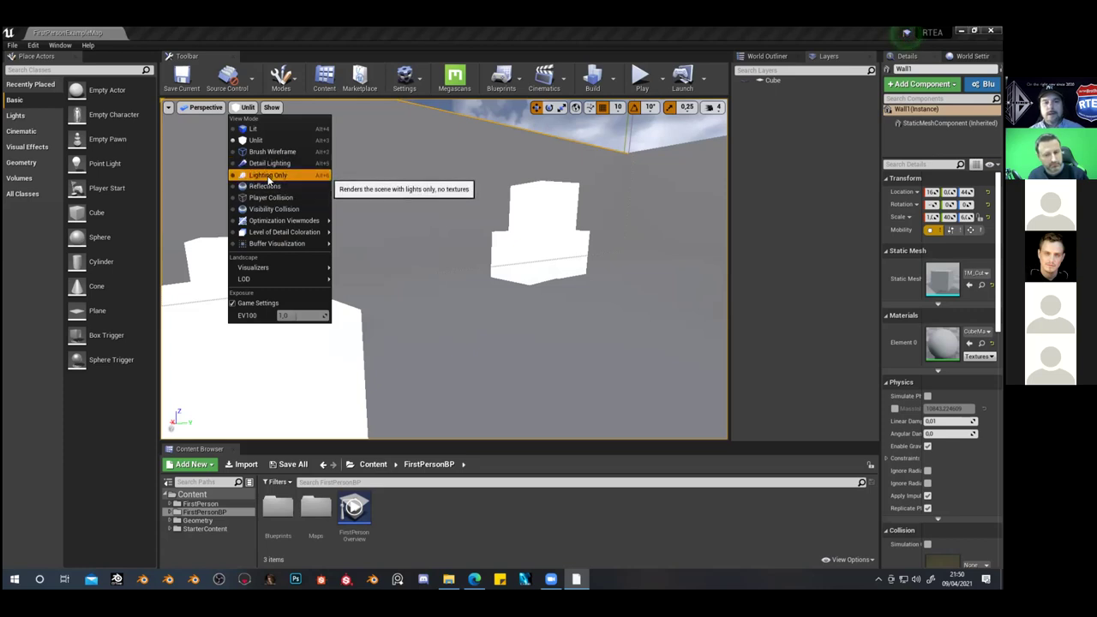
click(268, 175)
Switch to the Reflections view mode, then to Player Collision, flying the camera around
click(261, 109)
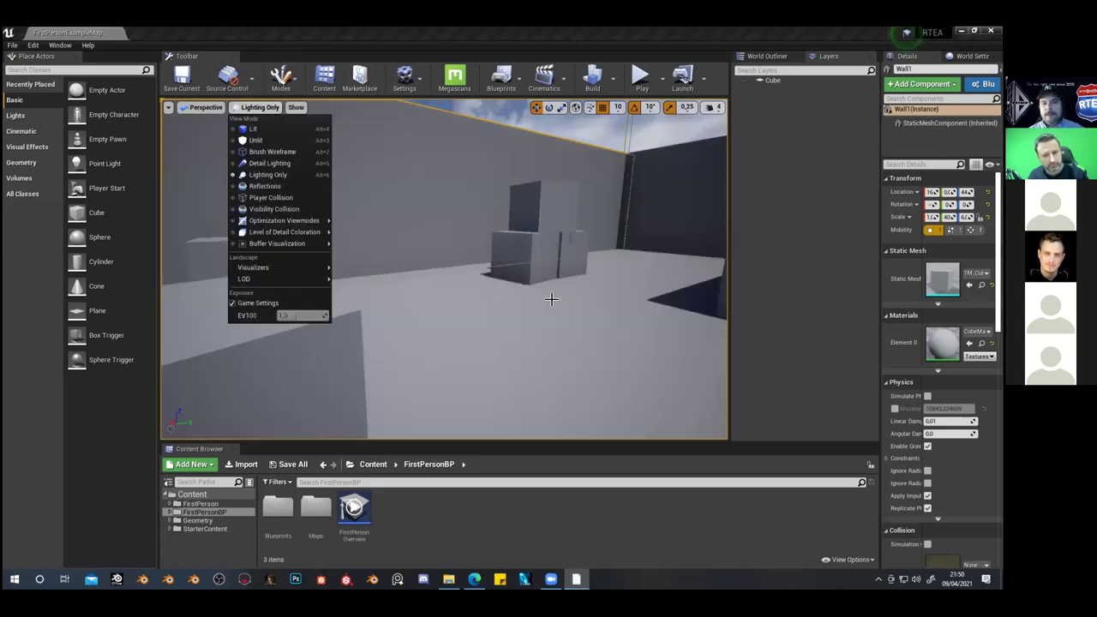
click(265, 186)
right_drag(509, 210, 453, 162)
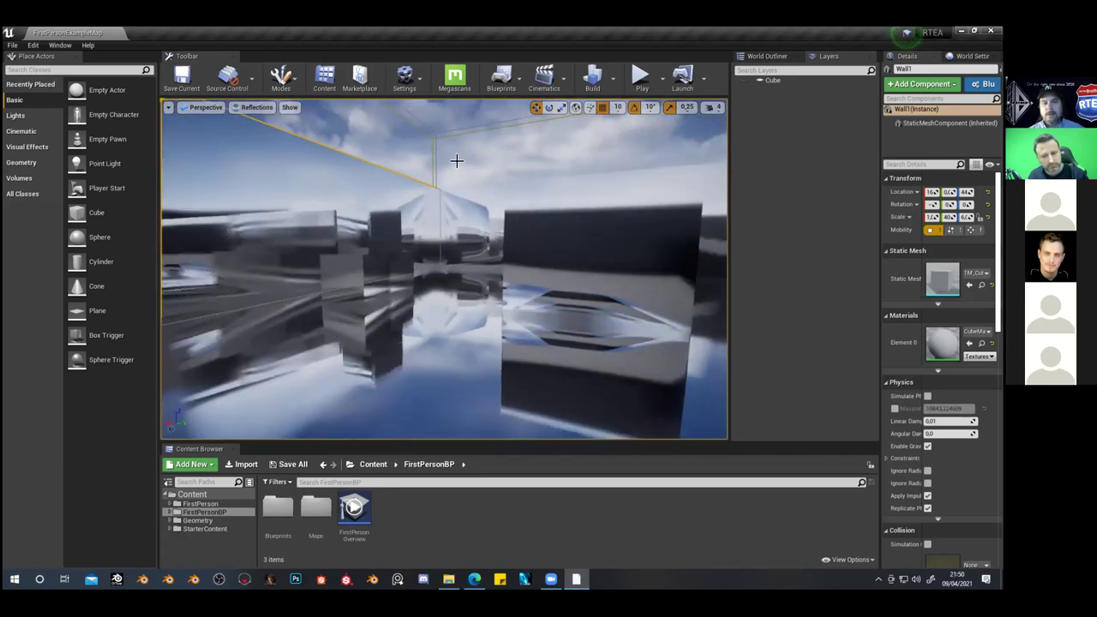
click(243, 108)
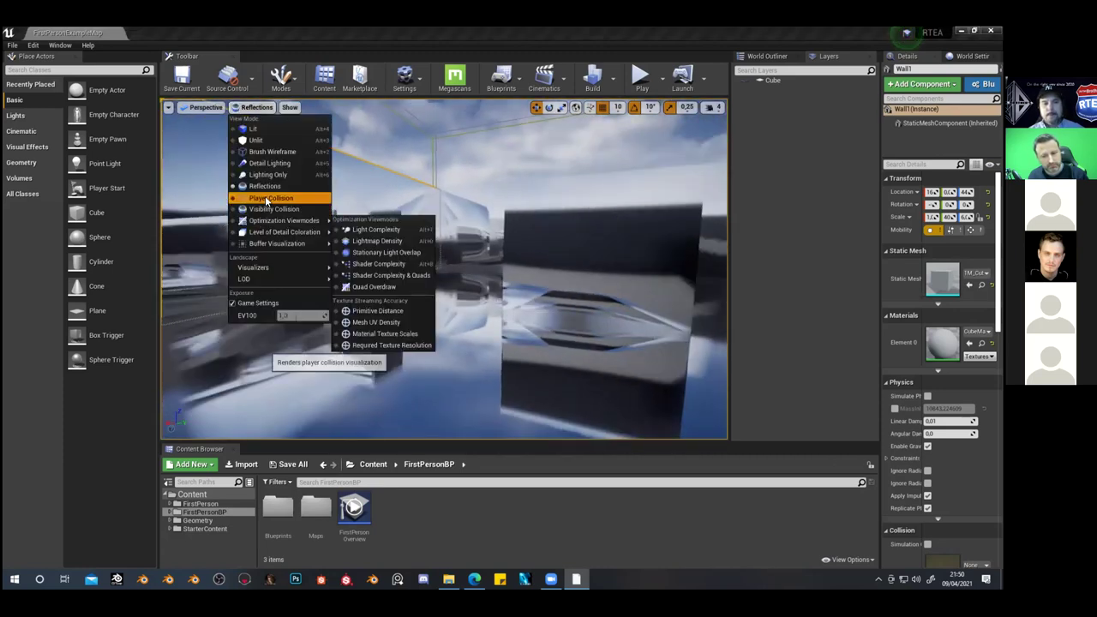
click(270, 197)
right_drag(600, 238, 548, 243)
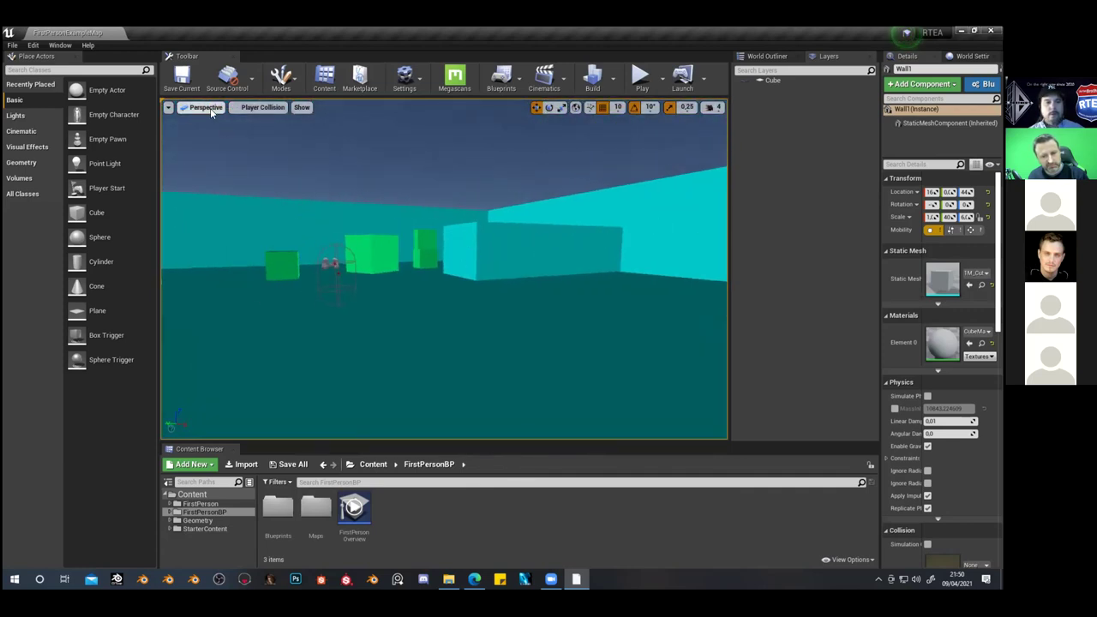
Select the floor in Player Collision view and bring up the Show flags menu
click(263, 109)
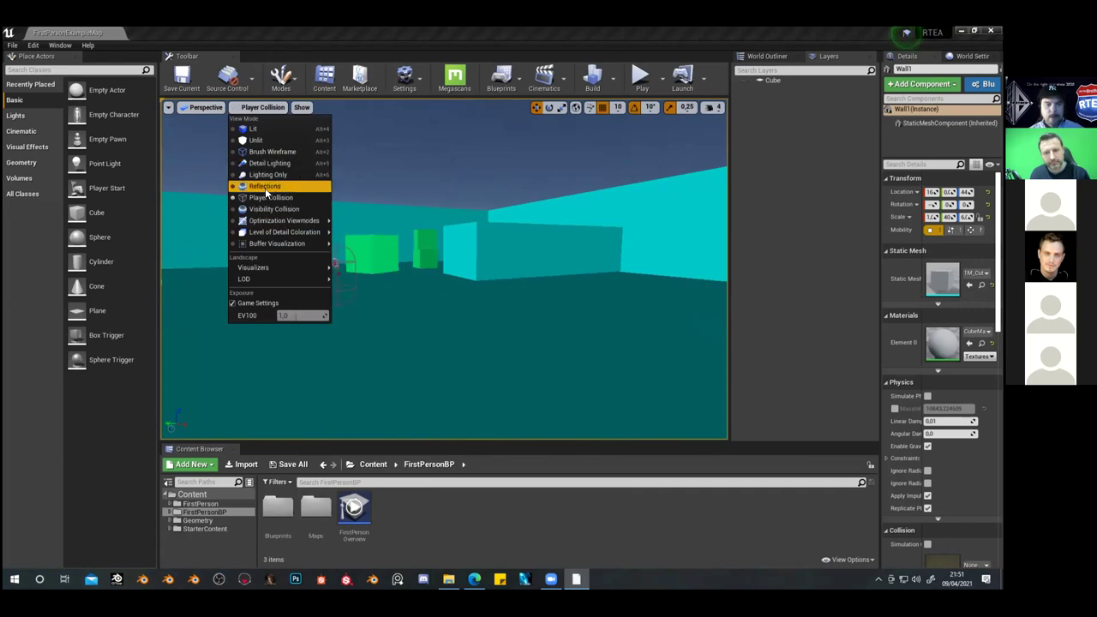
mouse_move(255, 245)
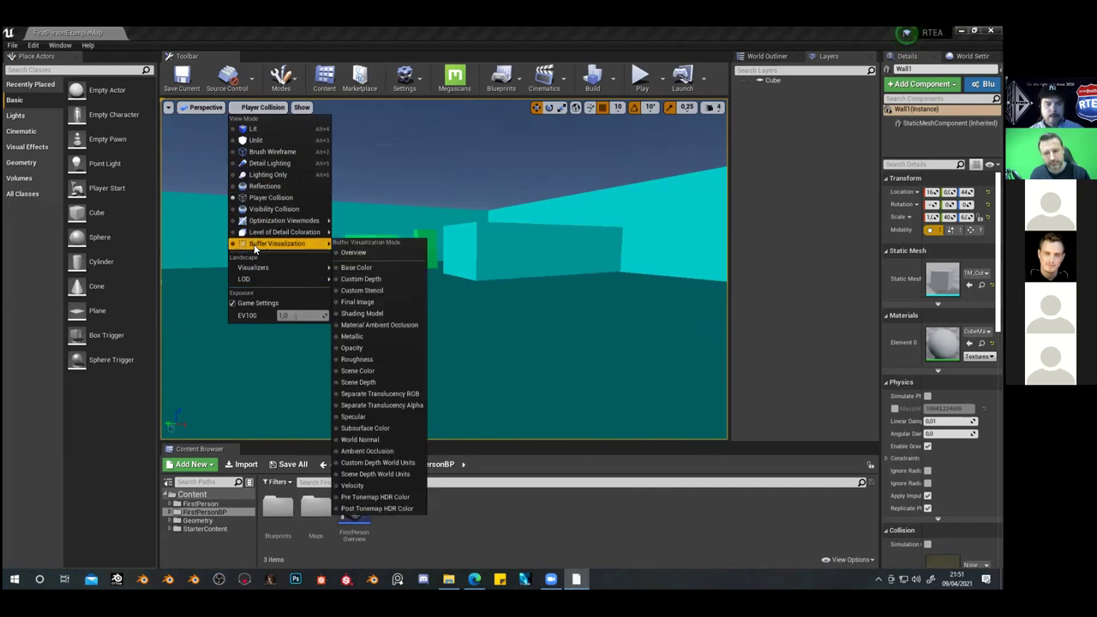
click(269, 367)
click(301, 108)
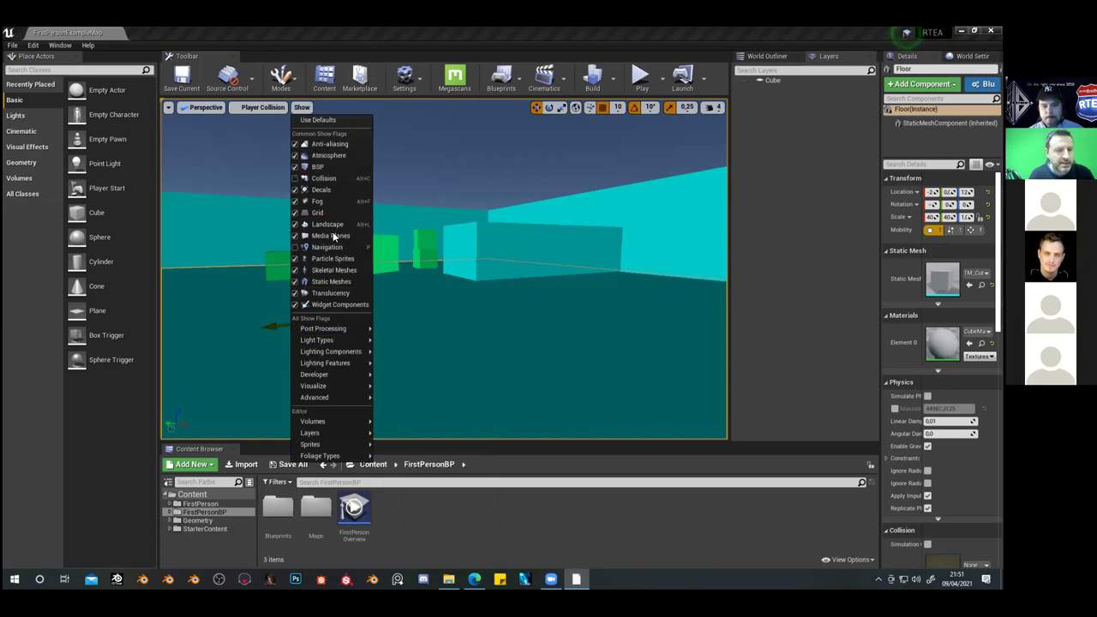
Close the show flags, deselect the floor and set the viewport view mode to Lit
mouse_move(324, 331)
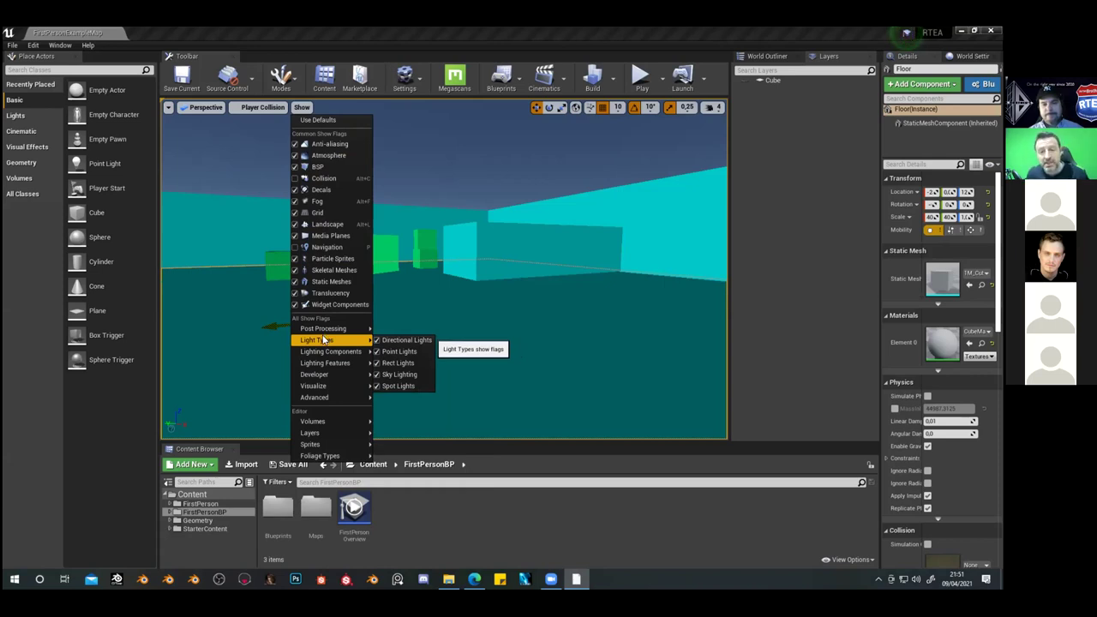
click(442, 120)
right_drag(490, 169, 490, 170)
right_drag(321, 135, 321, 135)
click(252, 107)
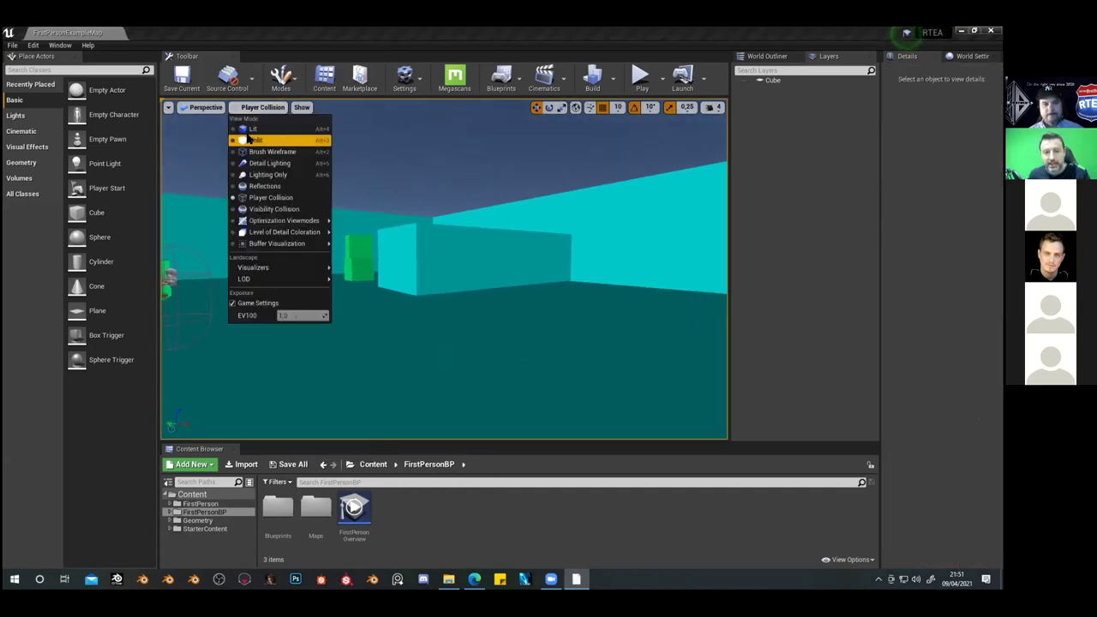
click(250, 130)
right_drag(250, 131, 411, 303)
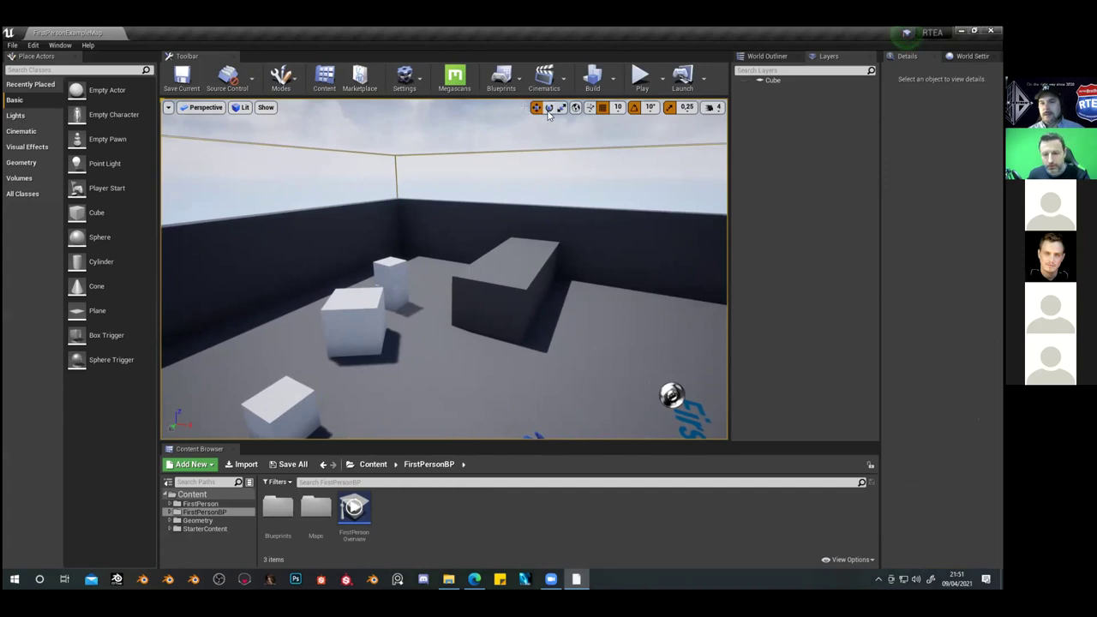
Turn the camera toward the wall blocks and select the BigWall mesh
right_drag(568, 228, 551, 110)
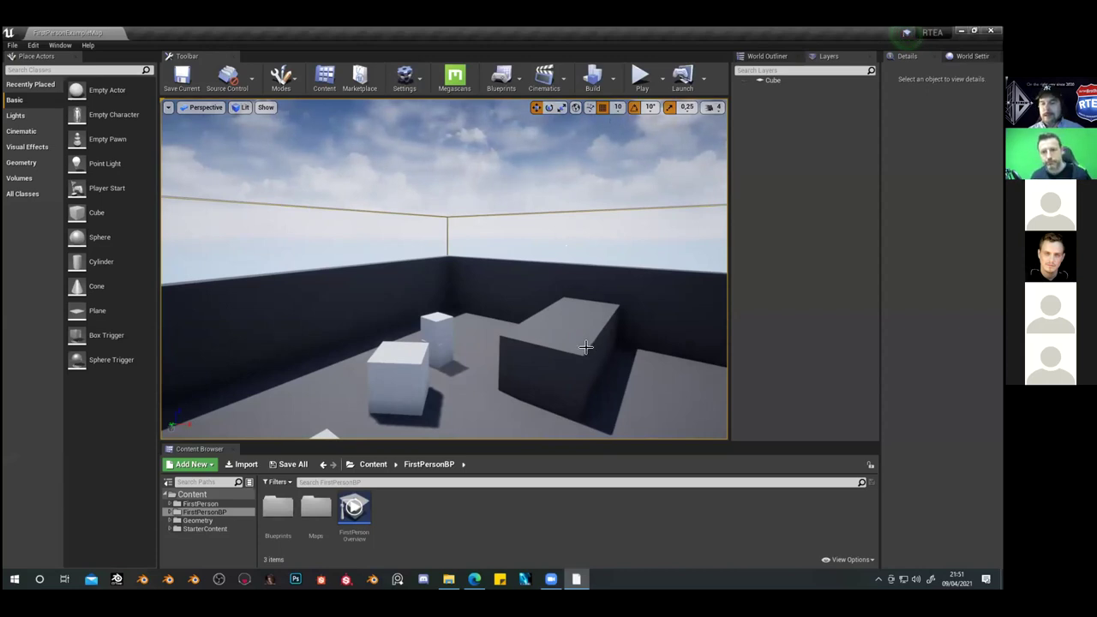
scroll(586, 346, down, 5)
mouse_move(536, 297)
right_down()
mouse_move(480, 291)
mouse_move(536, 297)
right_up()
click(503, 284)
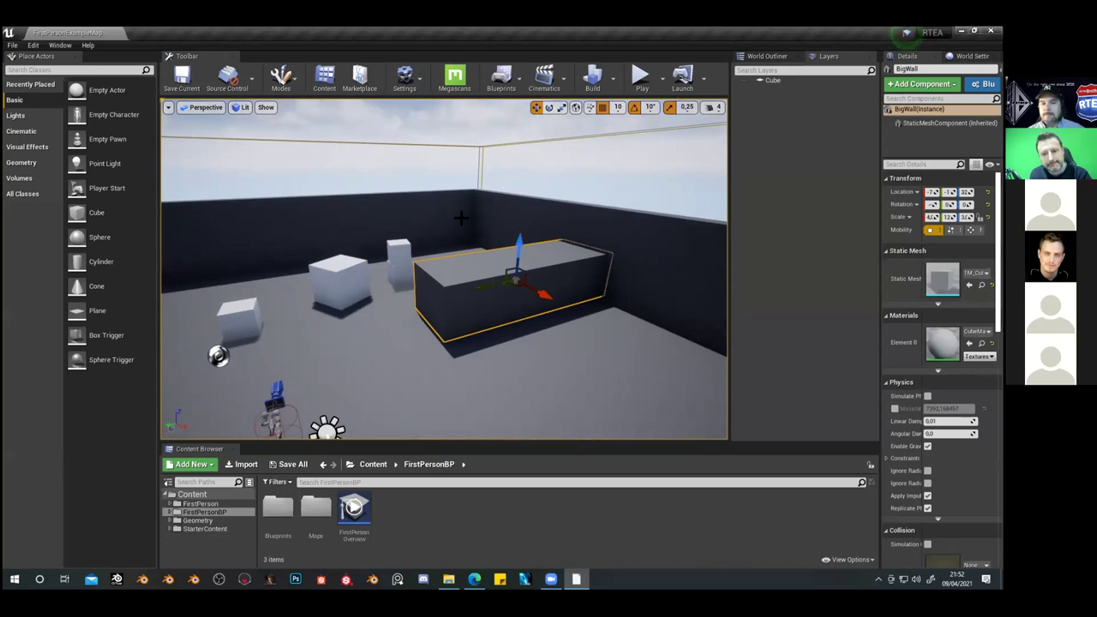
Move BigWall toward the camera along Y and lengthen it along X
drag(480, 283, 407, 319)
click(549, 109)
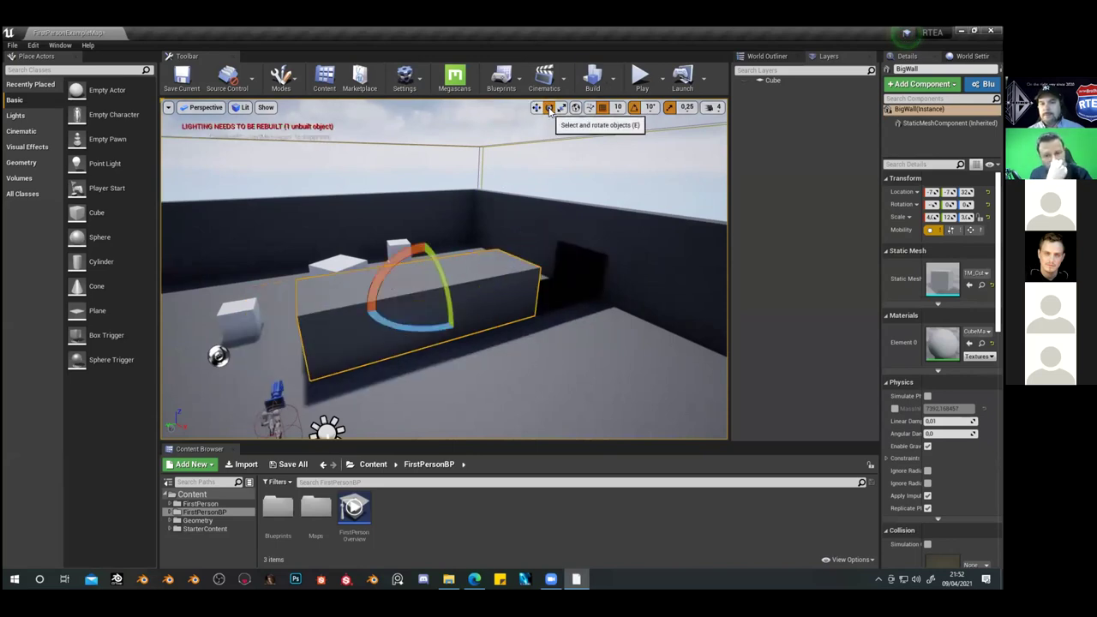
click(561, 109)
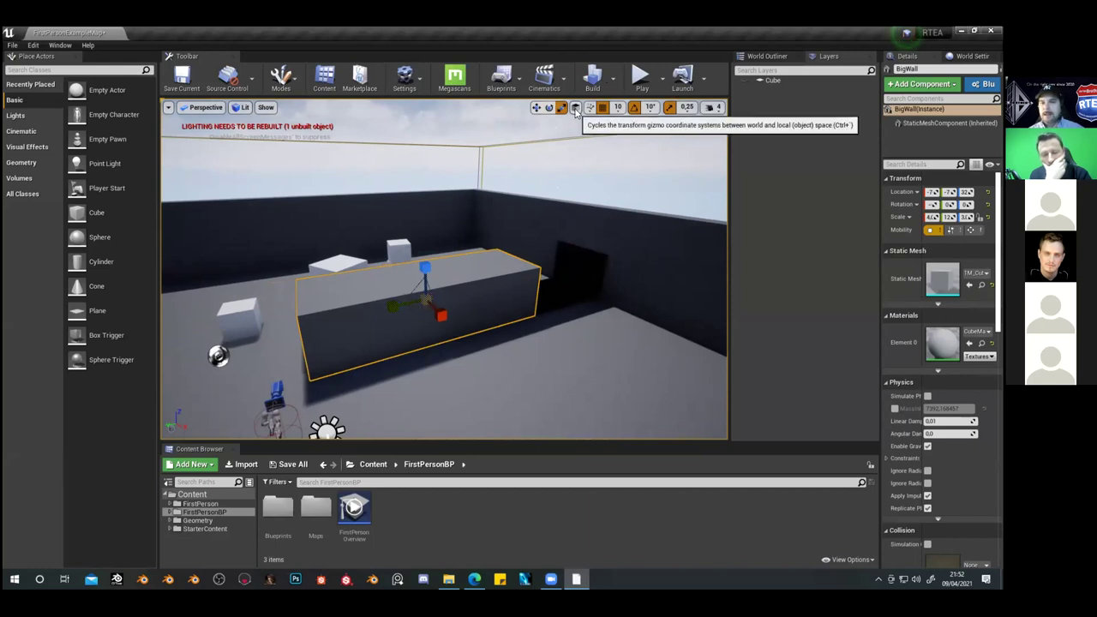
drag(446, 305, 475, 310)
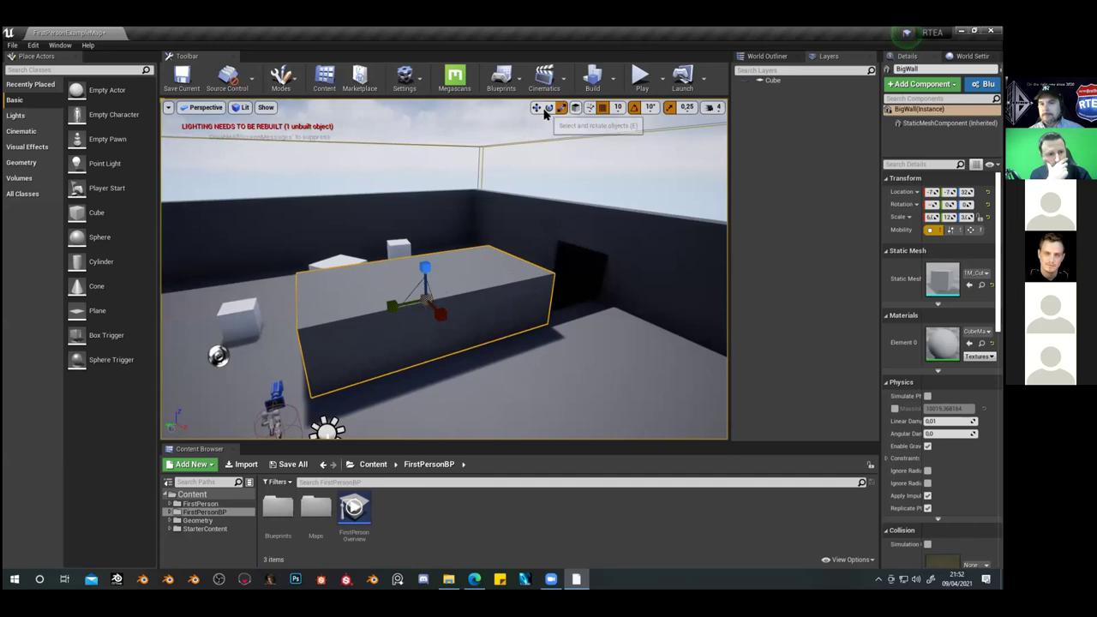
Rotate BigWall by 20° and -50° on two axes, comparing world and local space
click(549, 108)
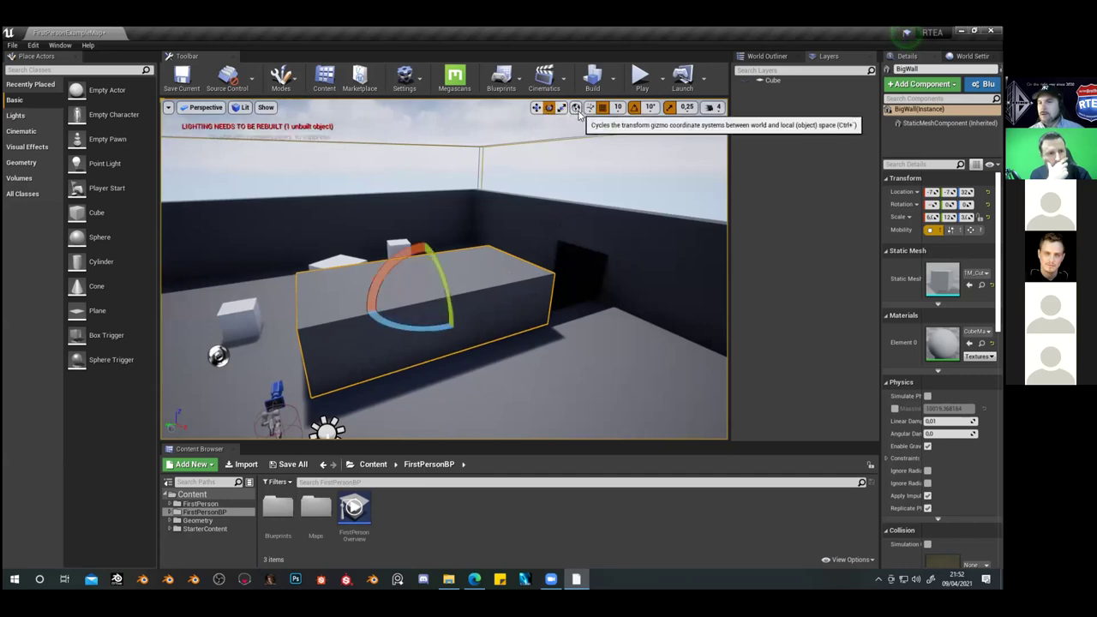
drag(390, 323, 416, 323)
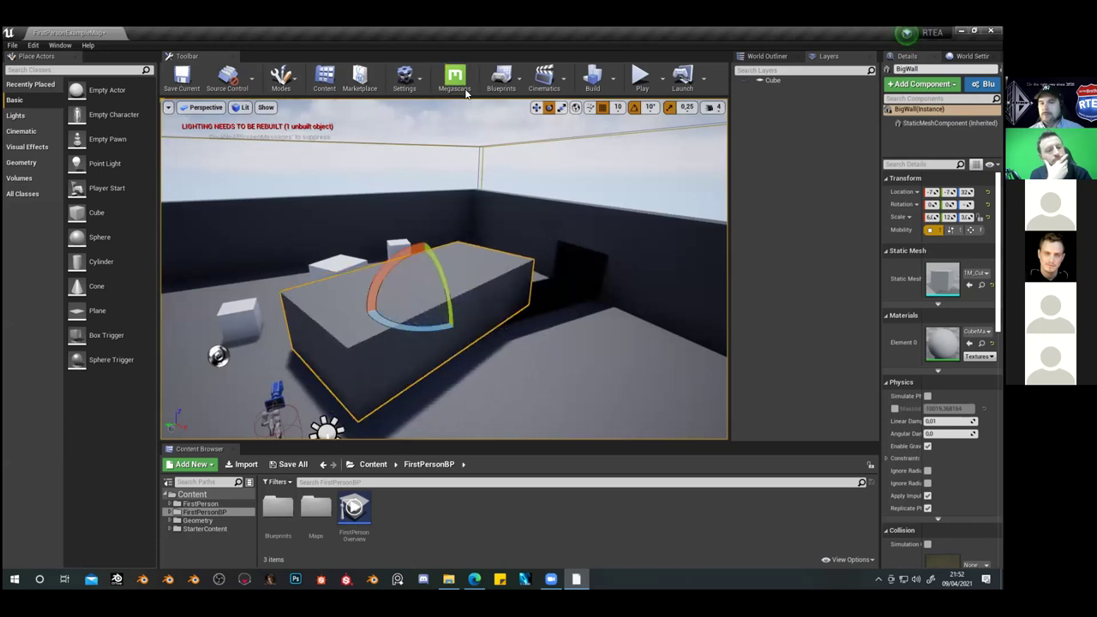
click(577, 109)
drag(394, 272, 417, 274)
click(577, 108)
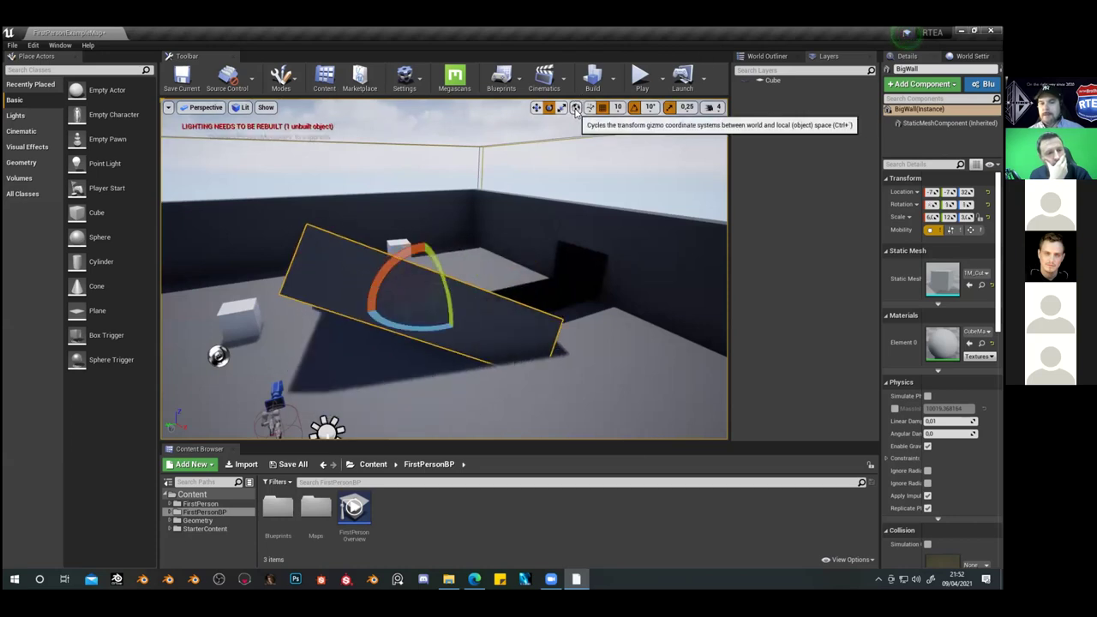
drag(414, 327, 476, 319)
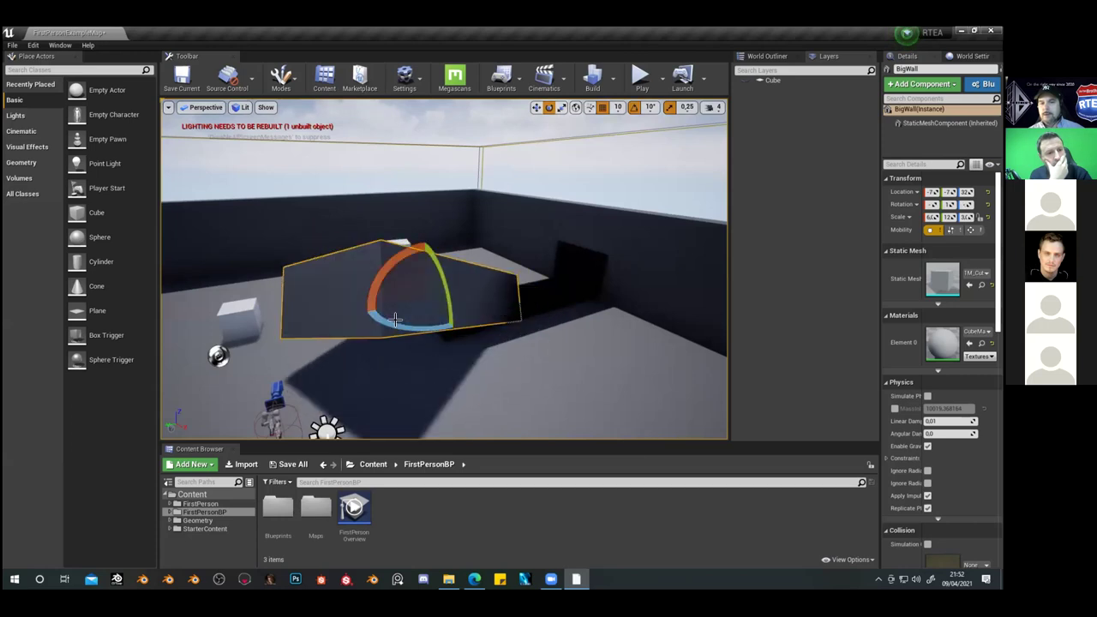
click(577, 108)
click(577, 108)
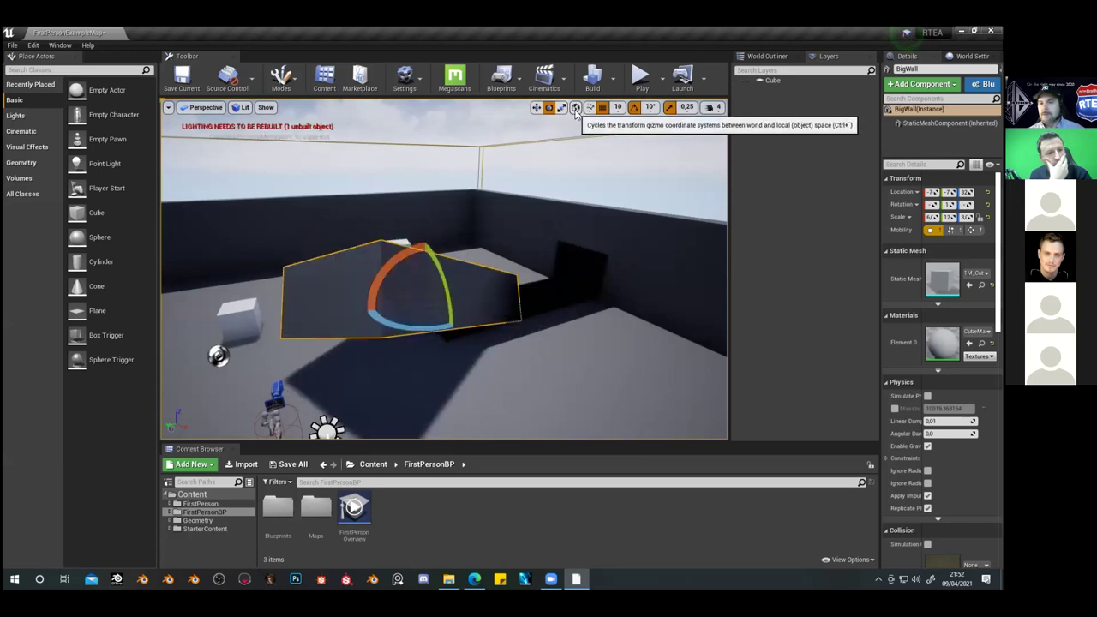
click(577, 108)
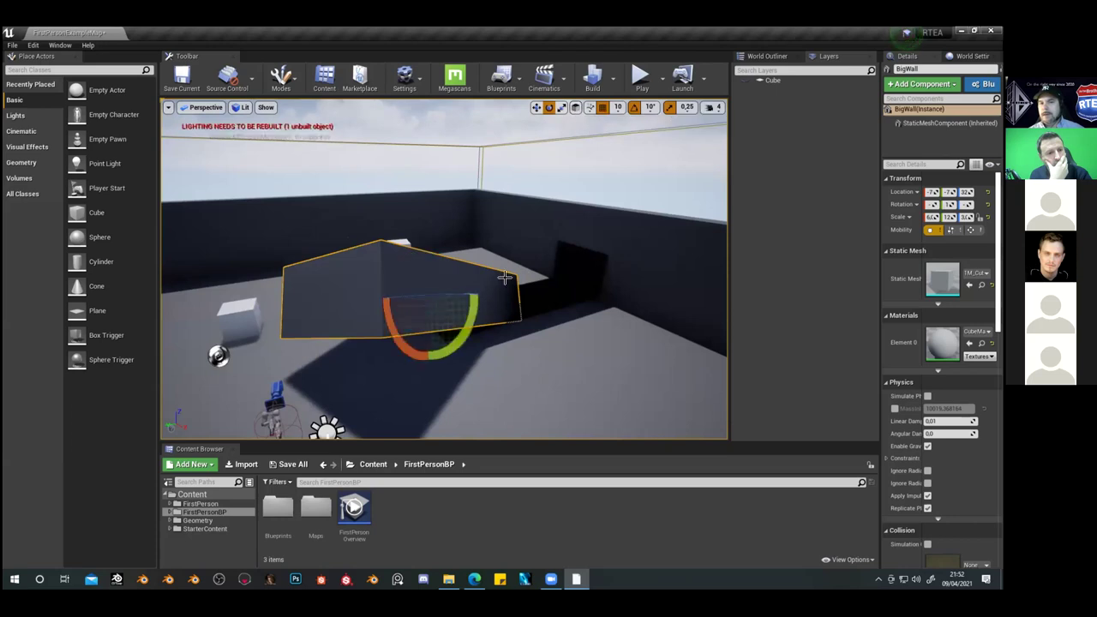
click(536, 108)
Move BigWall up and to the right, then slide it along the world Y axis
right_drag(521, 248, 529, 263)
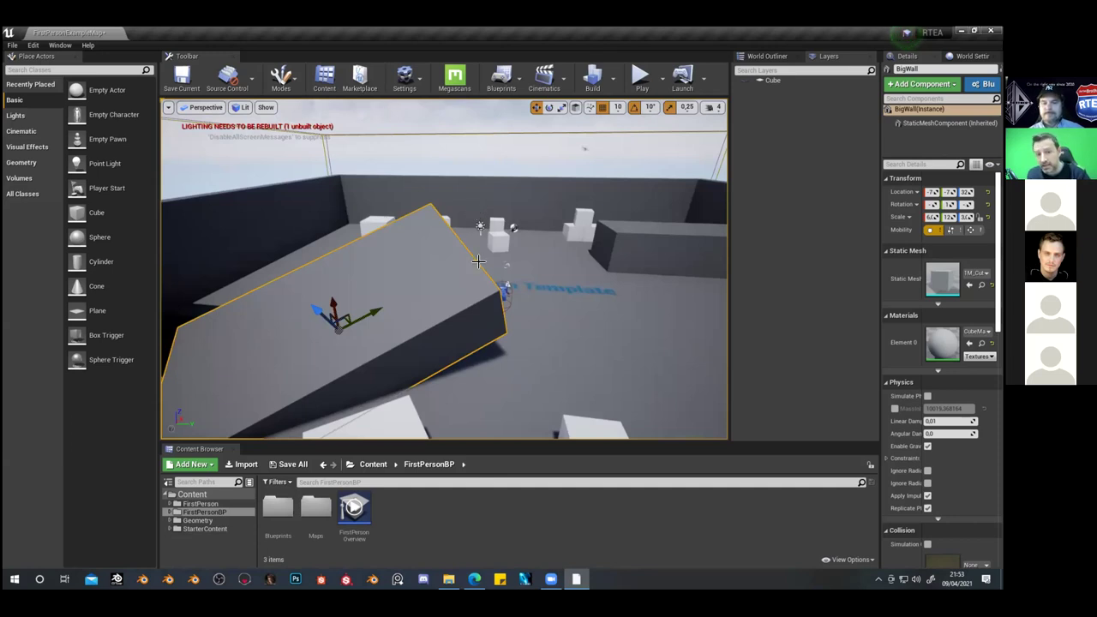
drag(377, 312, 496, 268)
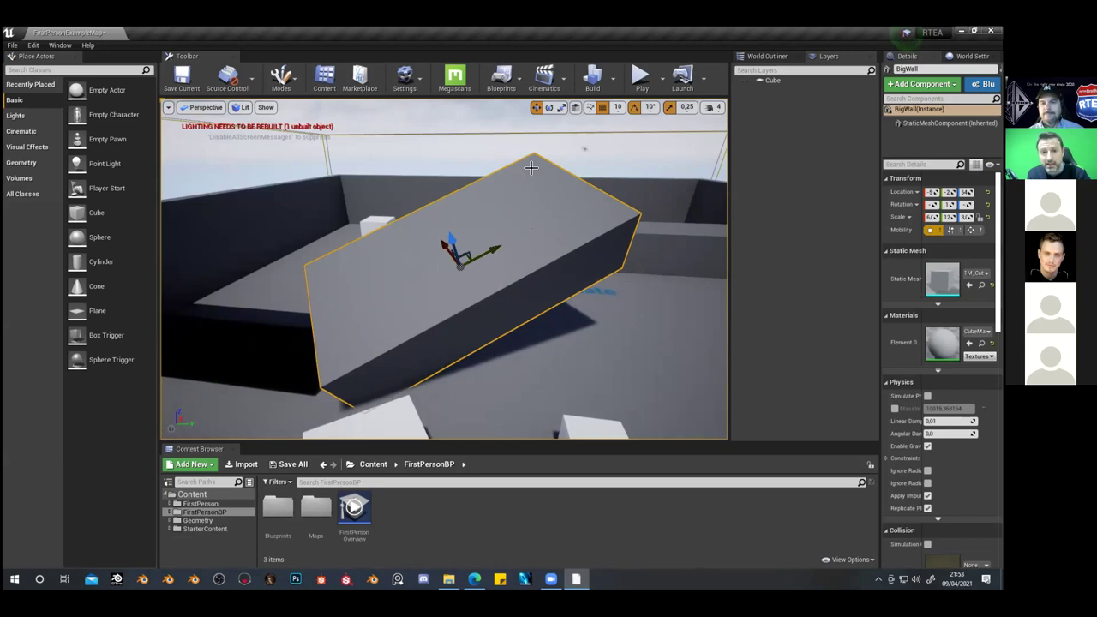
click(576, 108)
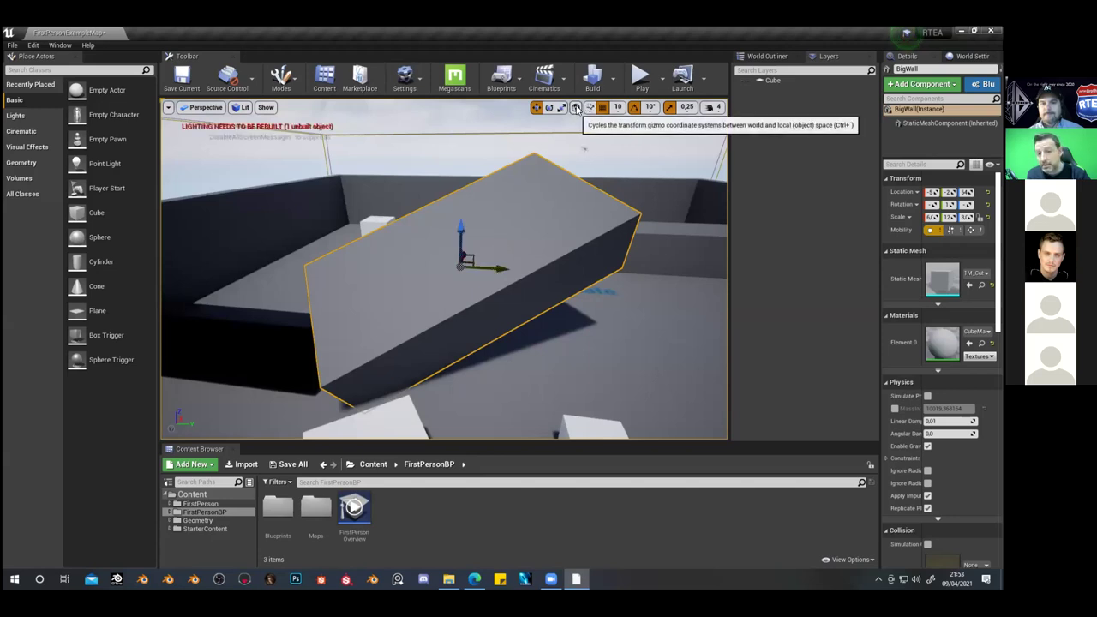
drag(493, 267, 477, 247)
click(577, 108)
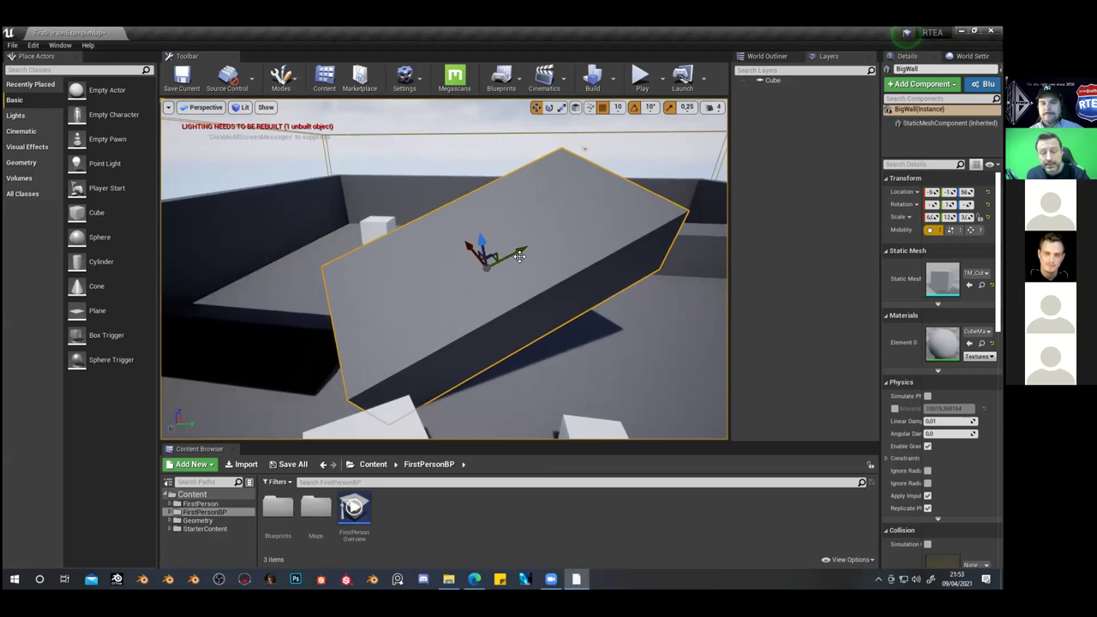
right_drag(477, 247, 415, 290)
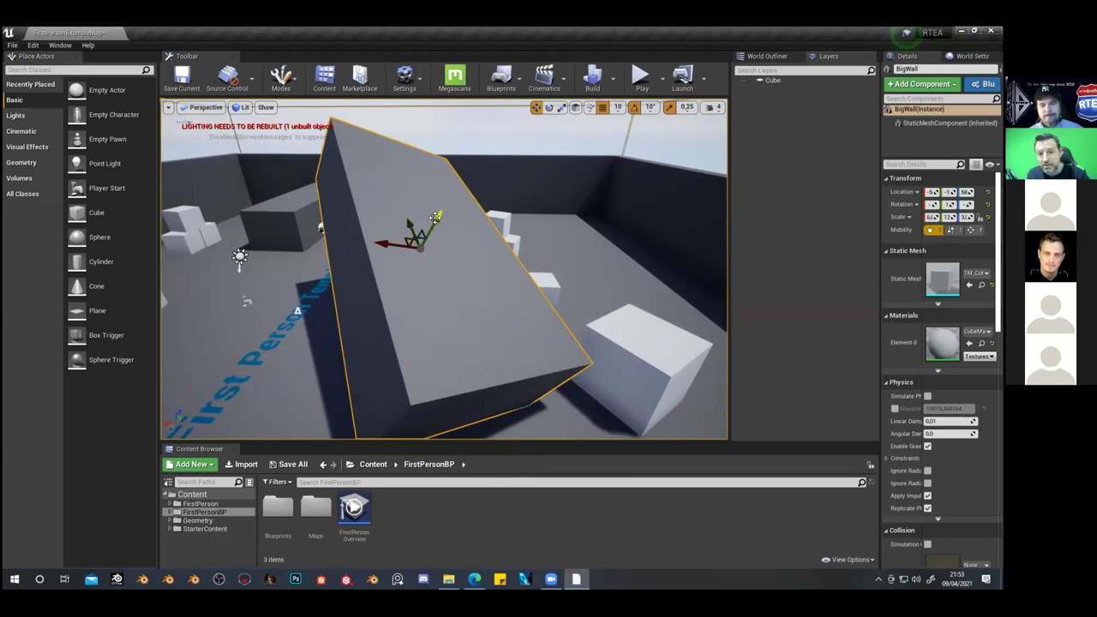
Rotate BigWall in two 30-degree steps until it lies level as a flat slab
key(e)
drag(421, 210, 360, 261)
right_drag(360, 261, 287, 274)
drag(505, 225, 509, 247)
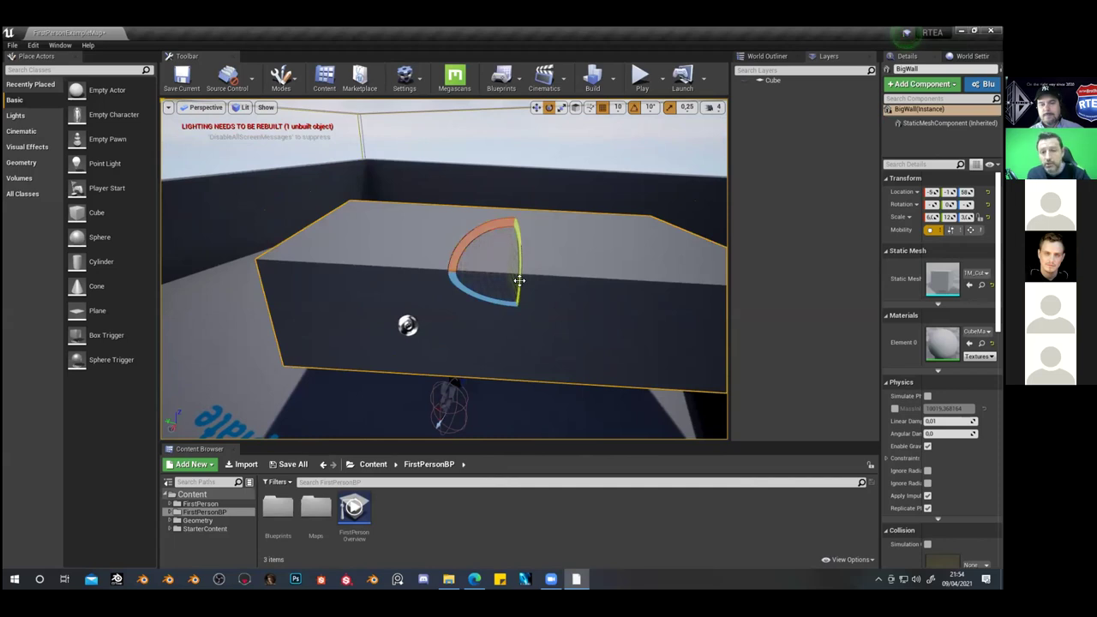
right_drag(567, 230, 557, 197)
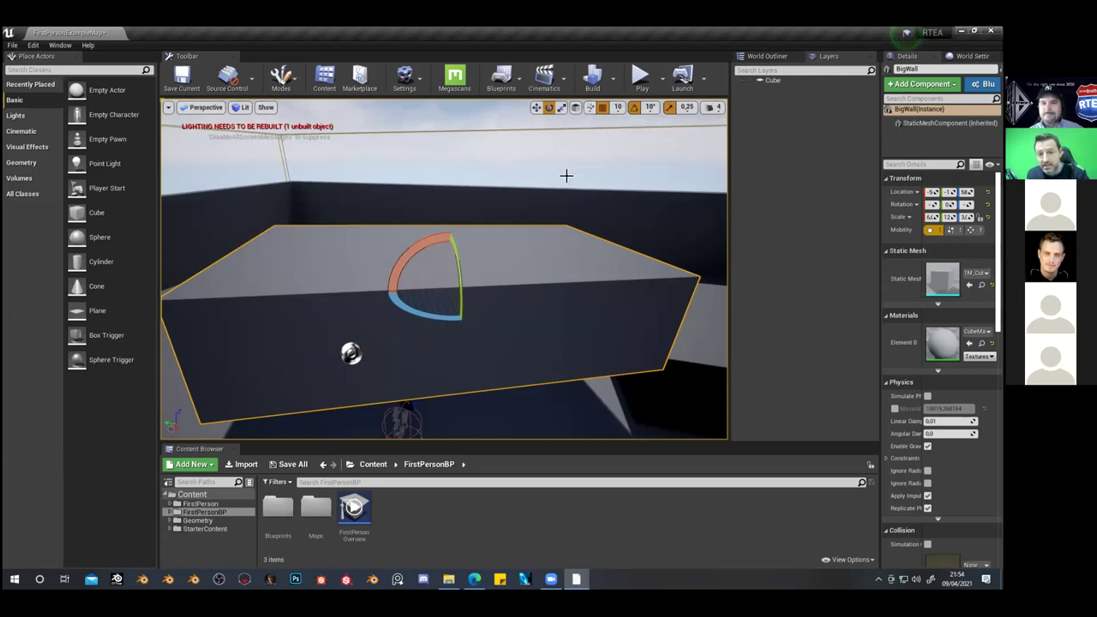
right_drag(519, 238, 507, 253)
Select Wall2 with the translate tool active and postpone the pending autosave
click(475, 173)
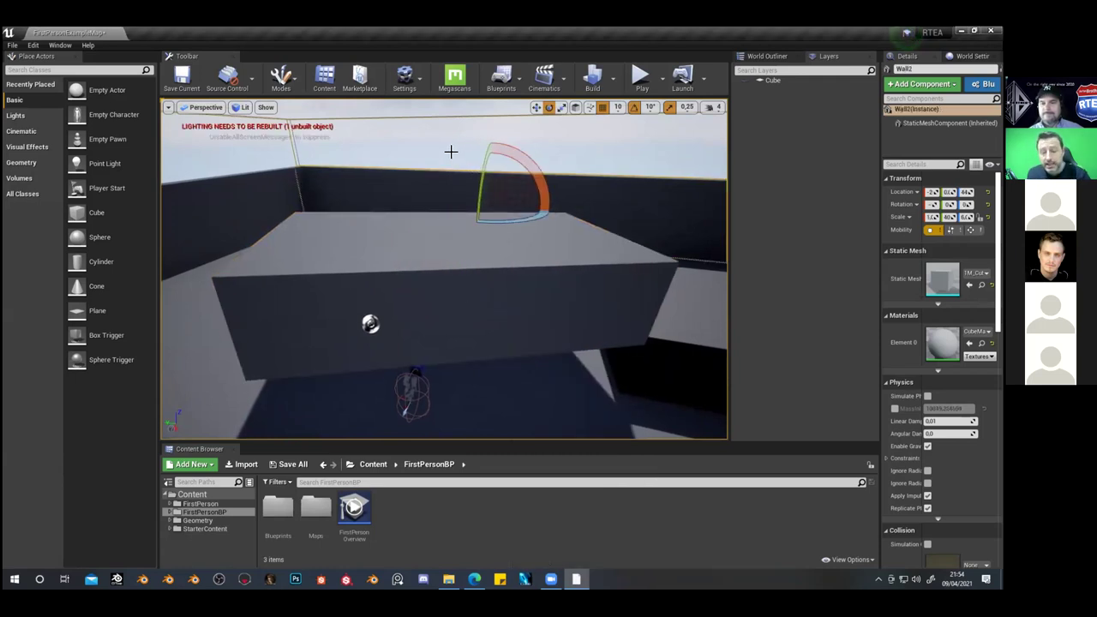
key(w)
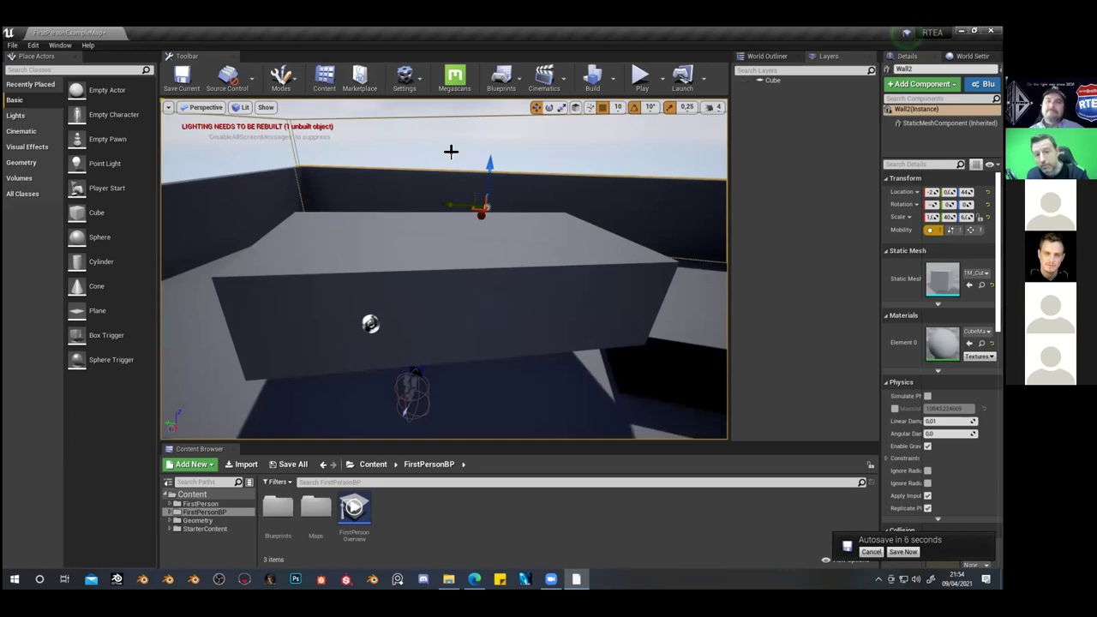
click(867, 551)
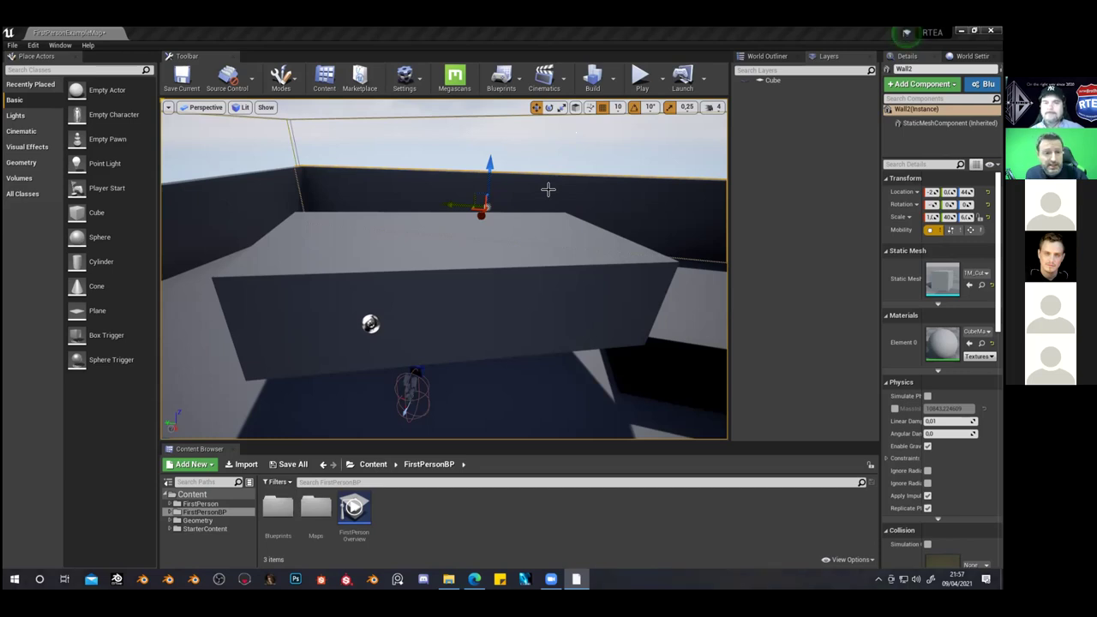
Toggle the gizmo's coordinate space and turn off position grid snapping
mouse_move(570, 127)
right_down()
mouse_move(569, 149)
mouse_move(568, 128)
right_up()
click(561, 107)
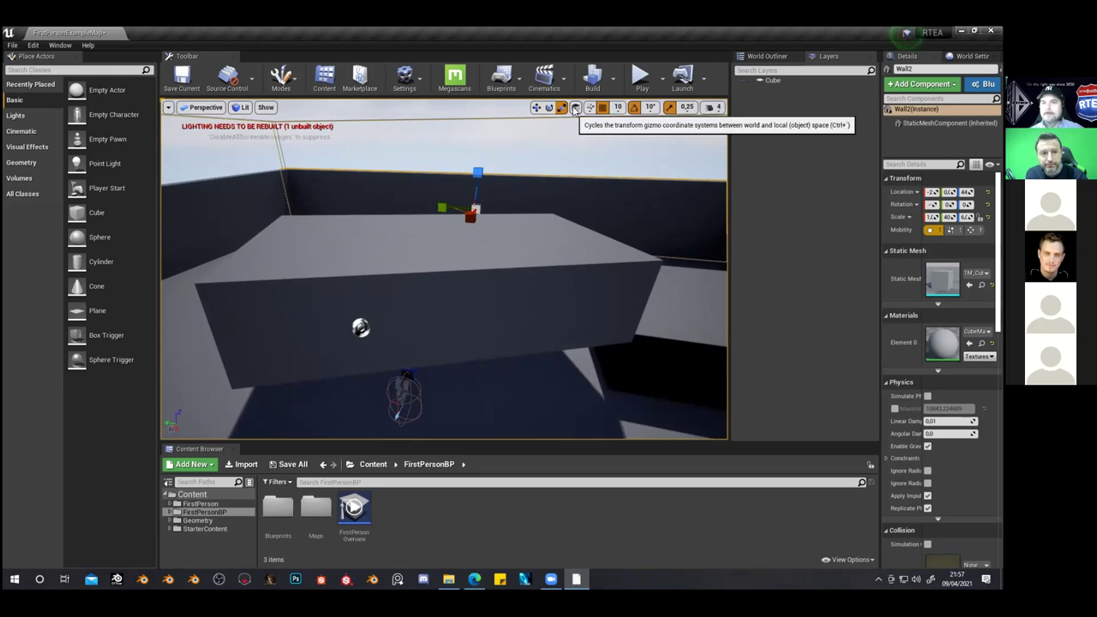
click(575, 108)
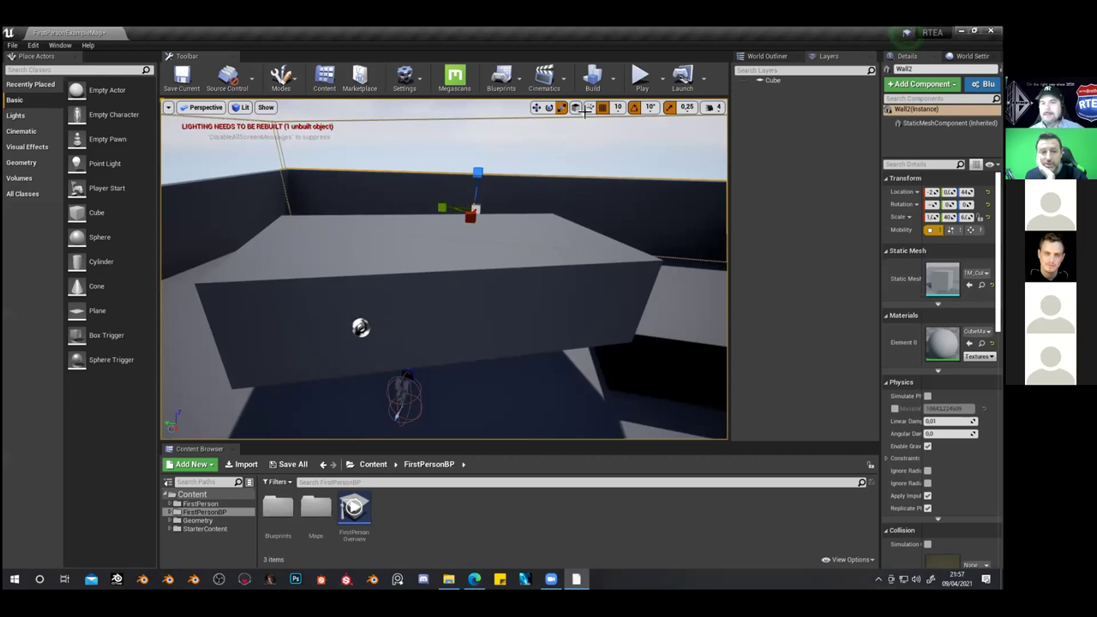
click(618, 108)
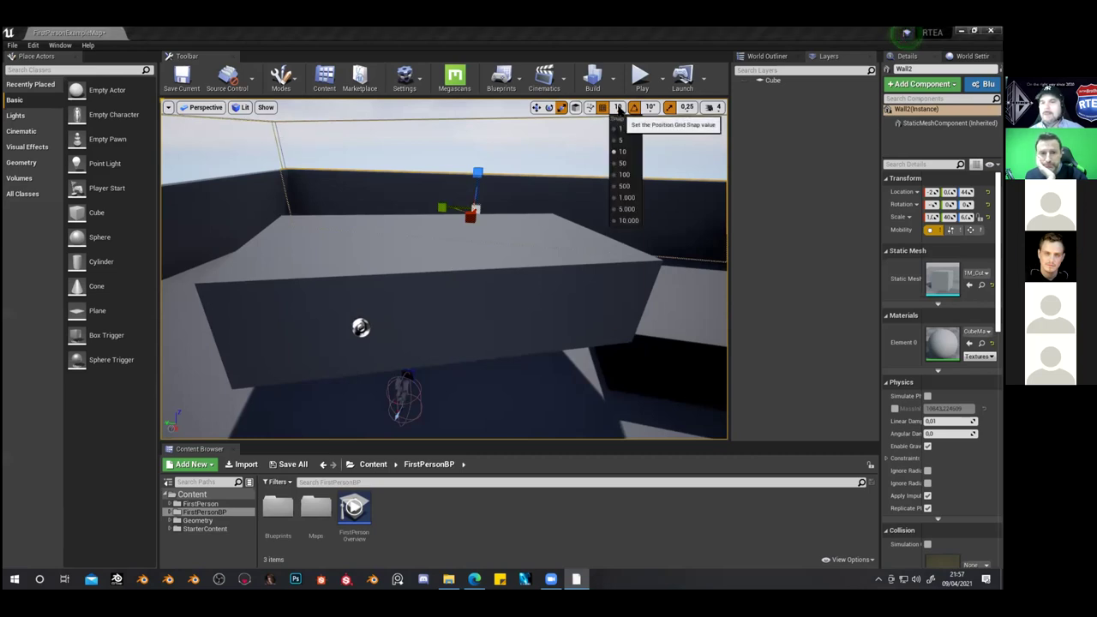
click(602, 108)
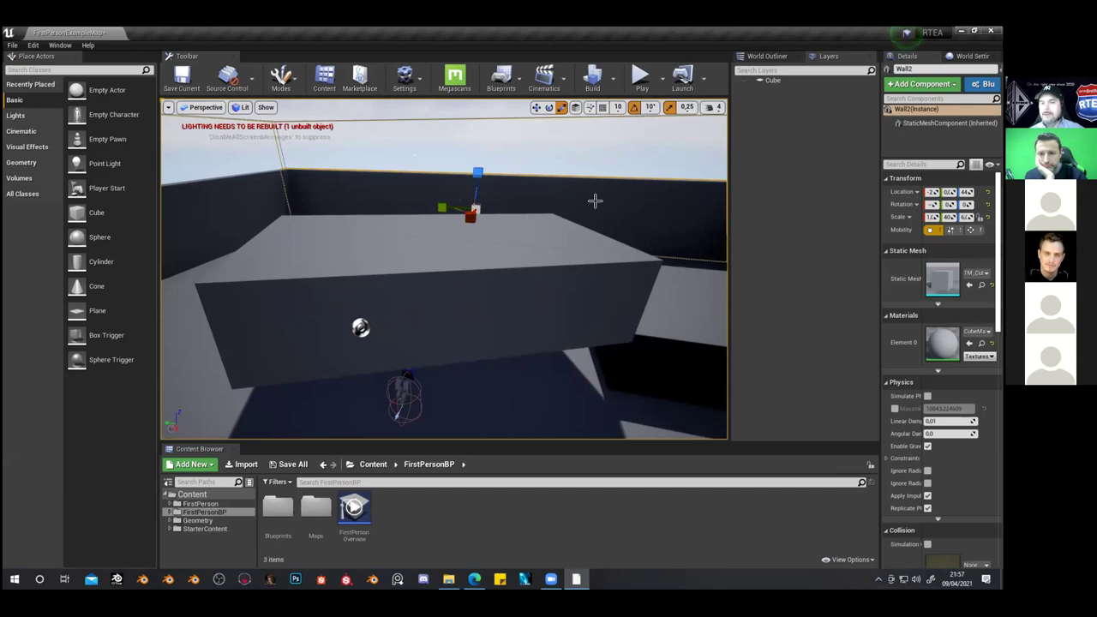
Slide Wall2 freely to the left along its X axis with the move gizmo
key(w)
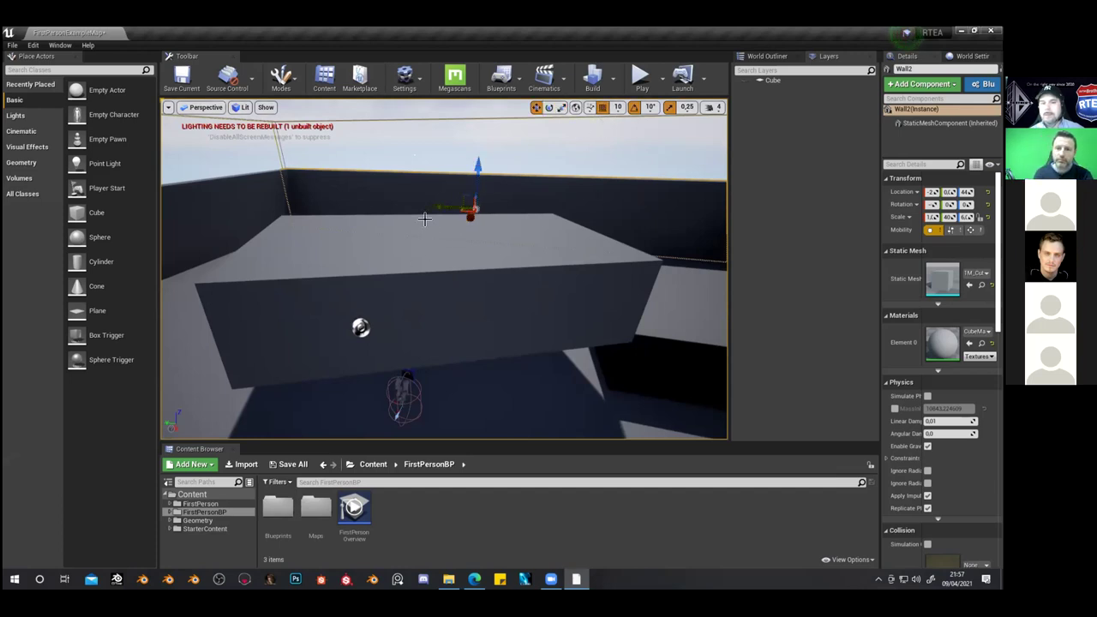
drag(446, 209, 403, 222)
right_drag(403, 221, 400, 260)
Select the white cube and move it freely along one axis with snapping off
click(386, 245)
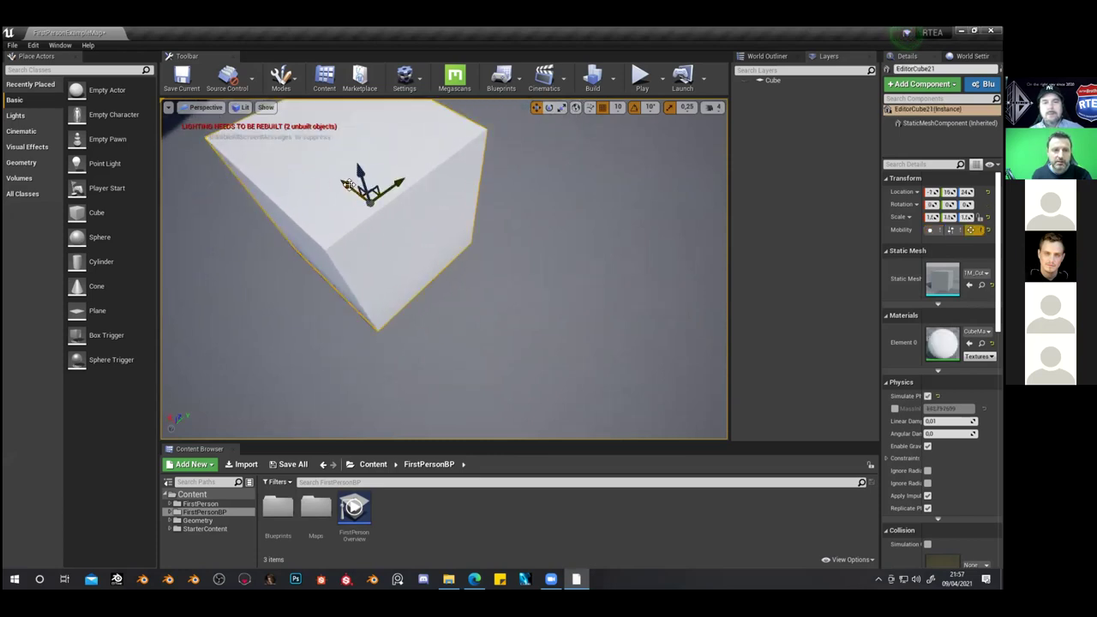
scroll(353, 195, down, 2)
scroll(353, 195, up, 2)
scroll(353, 196, down, 1)
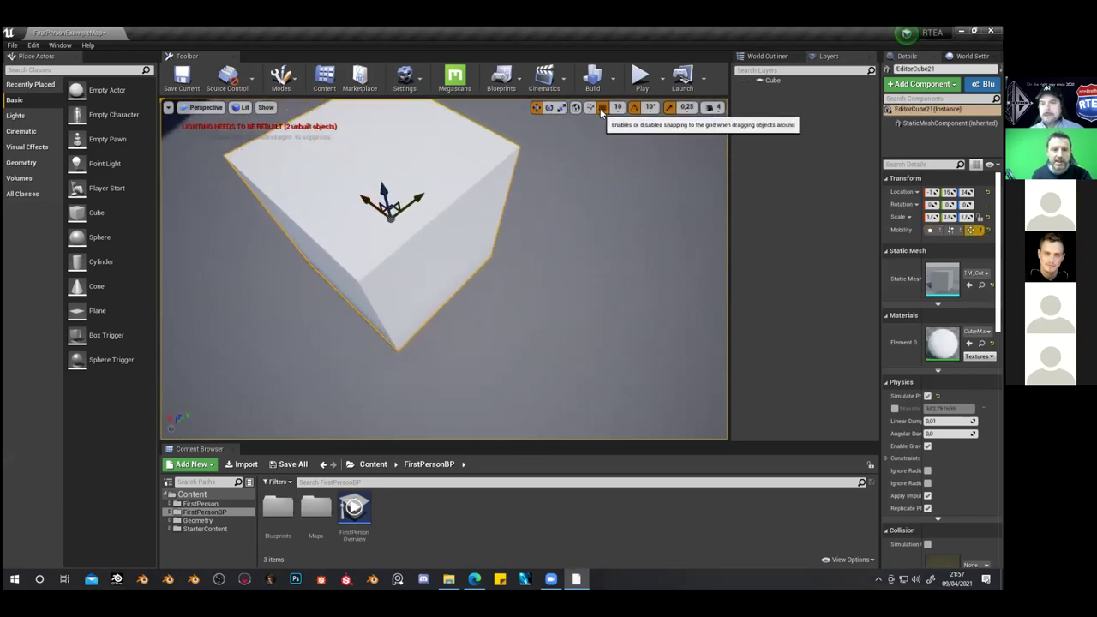
click(602, 107)
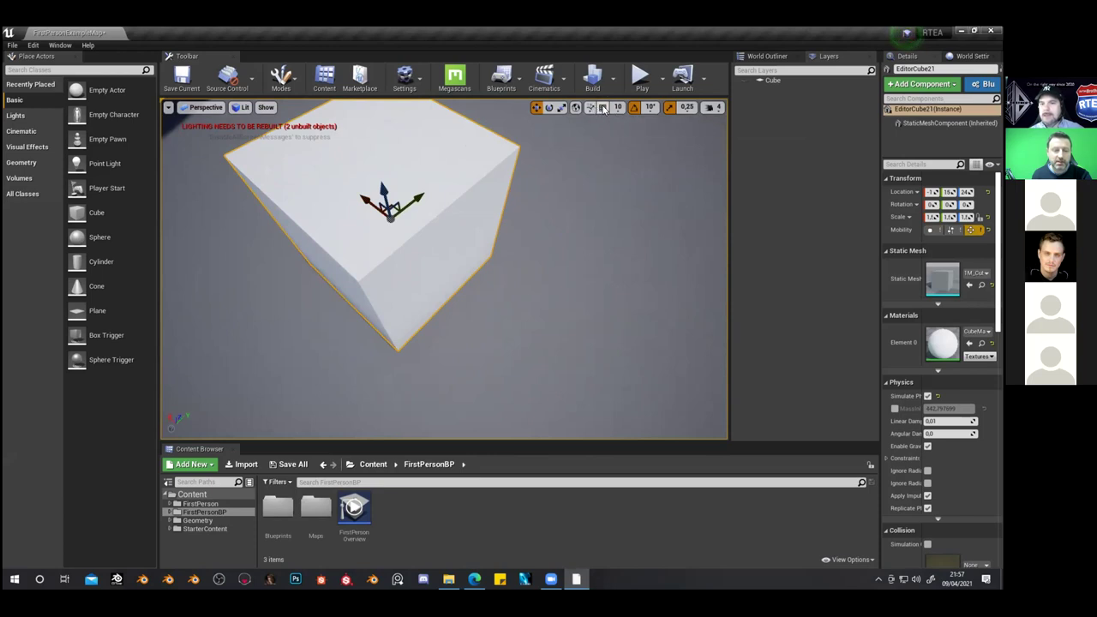
drag(418, 195, 380, 204)
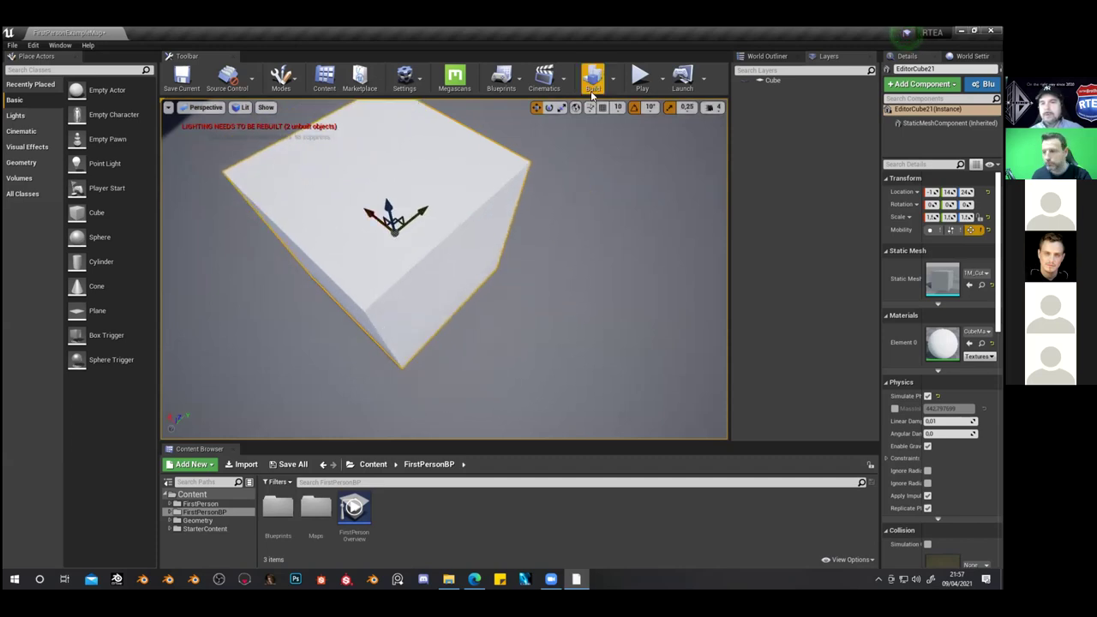
Re-enable grid snapping at size 50 and move the cube in 50-unit steps
click(606, 111)
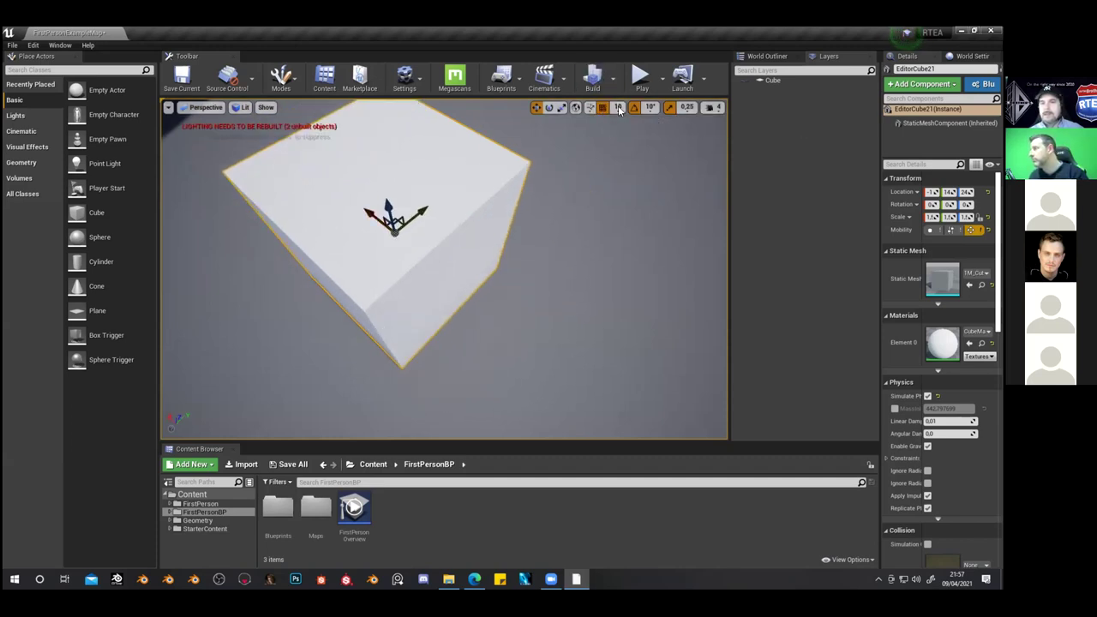
click(618, 108)
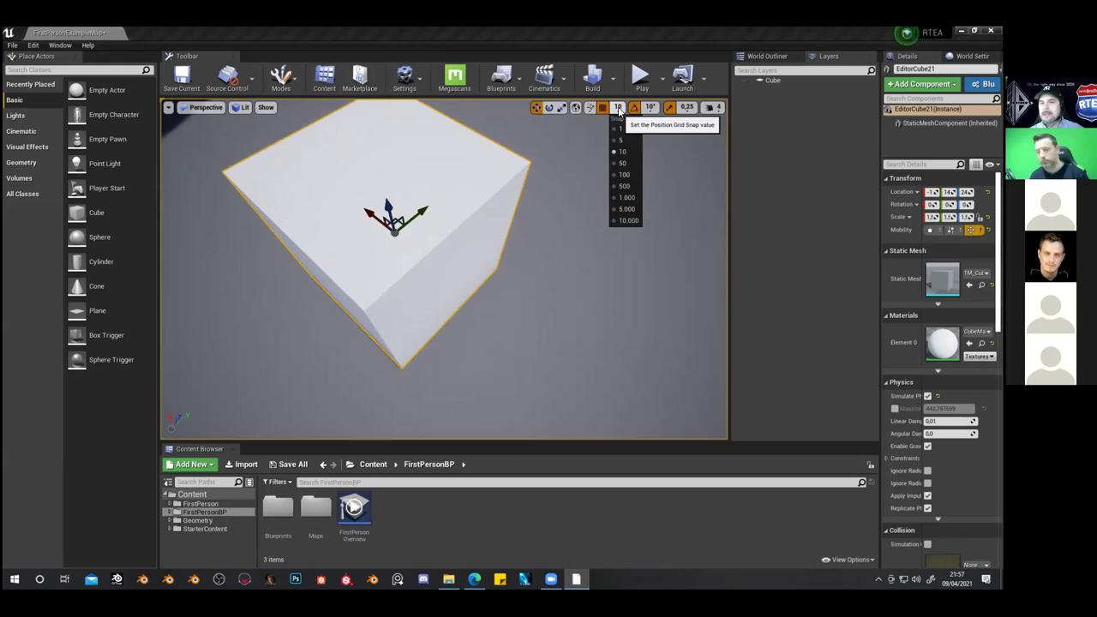
click(623, 164)
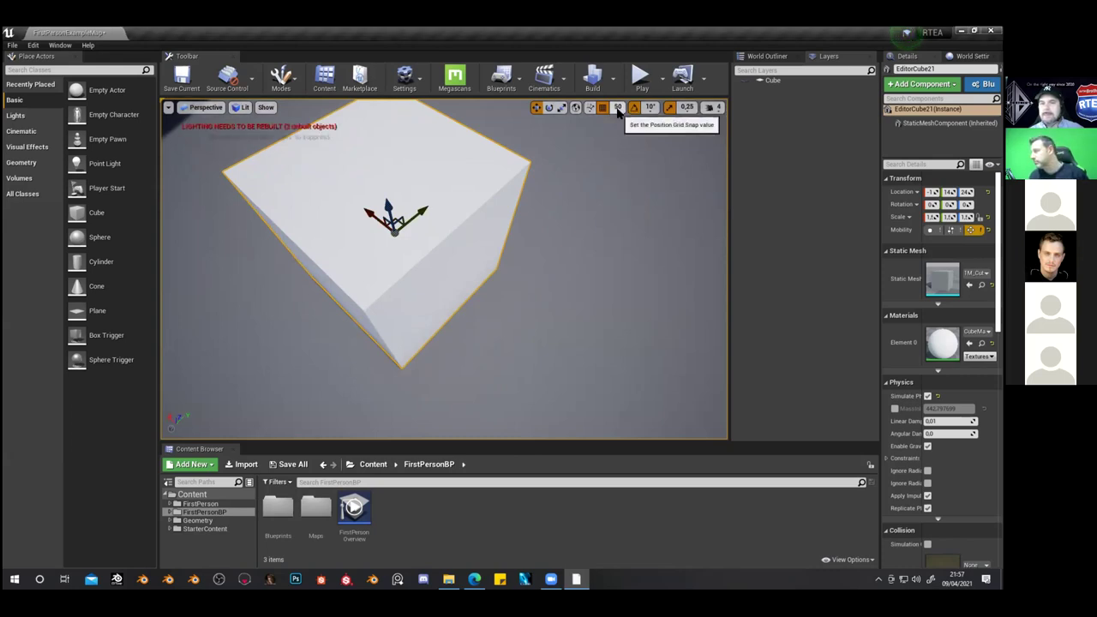
drag(364, 217, 514, 197)
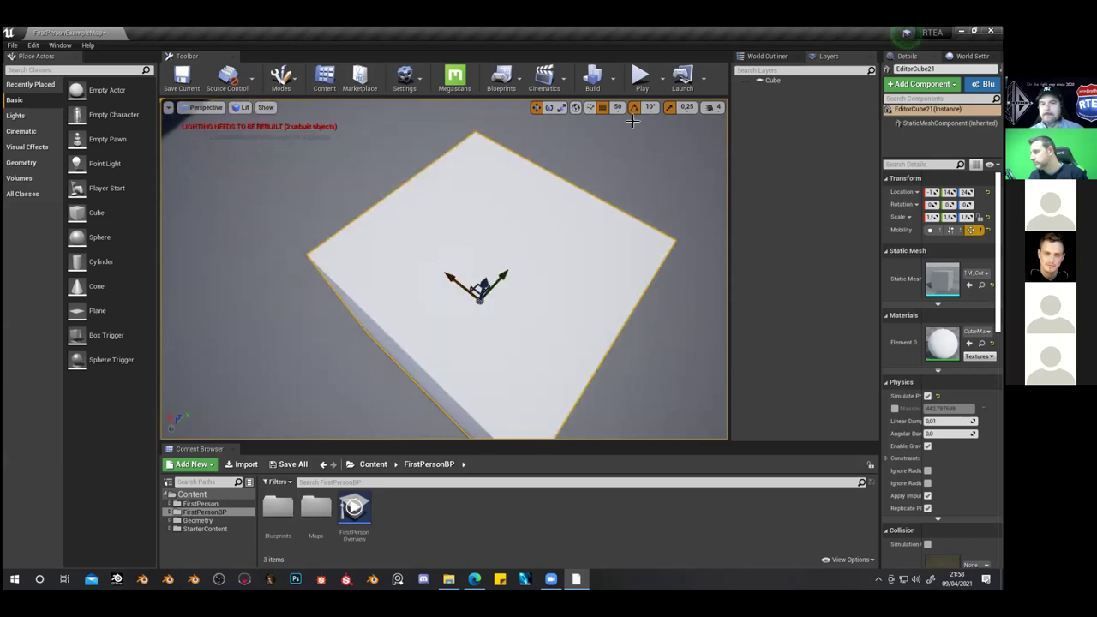
Set the grid snap size to 10, then 5, test small snapped moves, then disable snapping
click(617, 107)
click(618, 152)
click(617, 107)
click(617, 143)
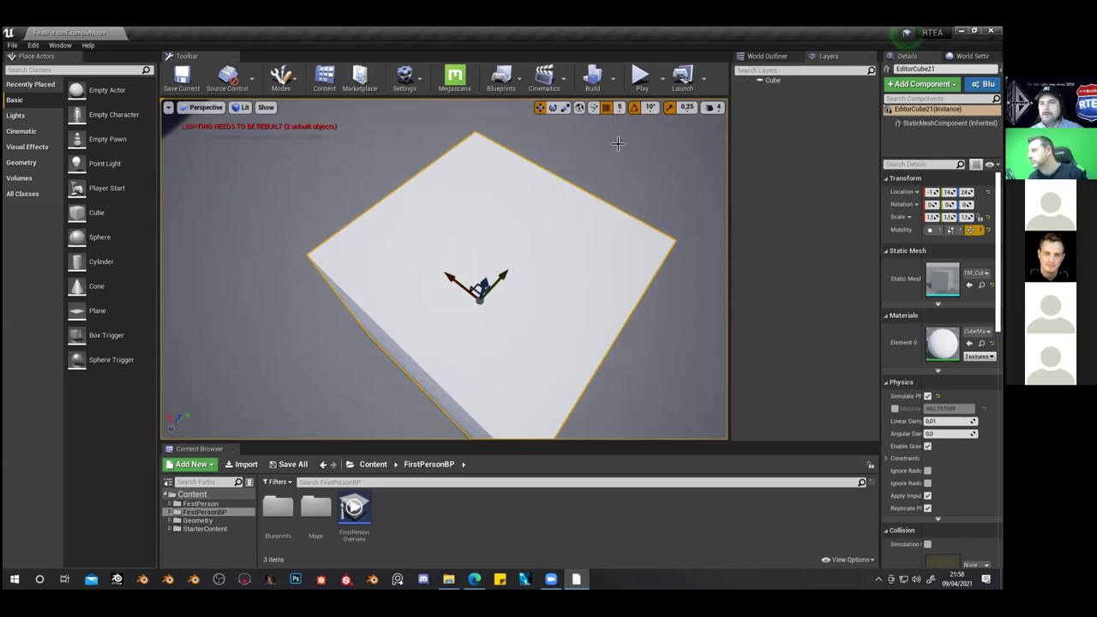
drag(460, 288, 493, 233)
mouse_move(493, 233)
right_down()
mouse_move(480, 222)
mouse_move(494, 233)
right_up()
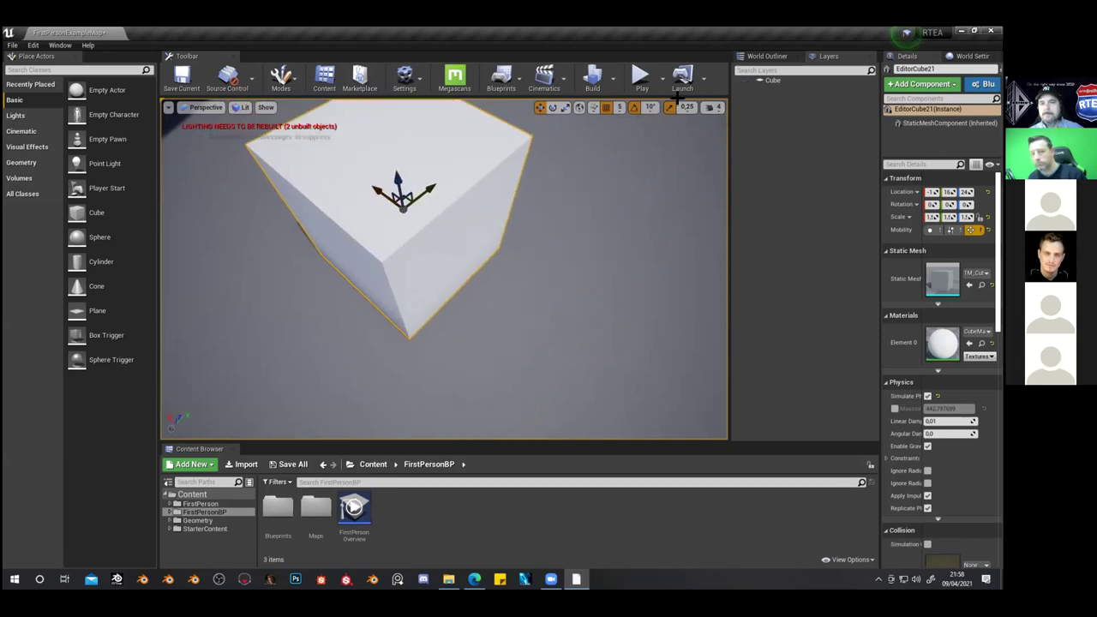
click(619, 109)
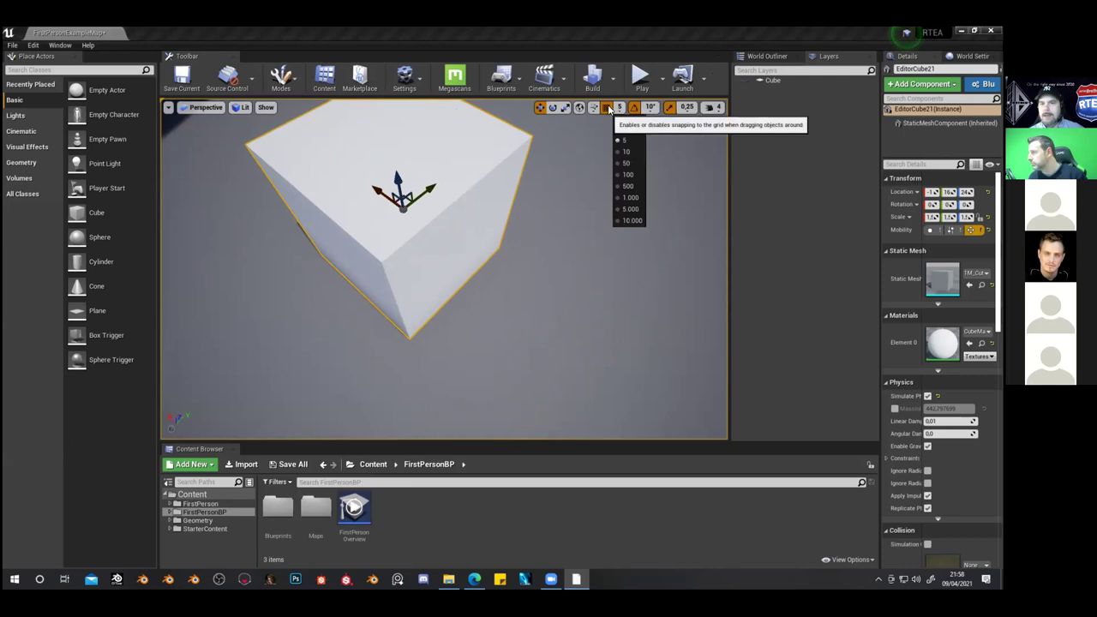
click(608, 110)
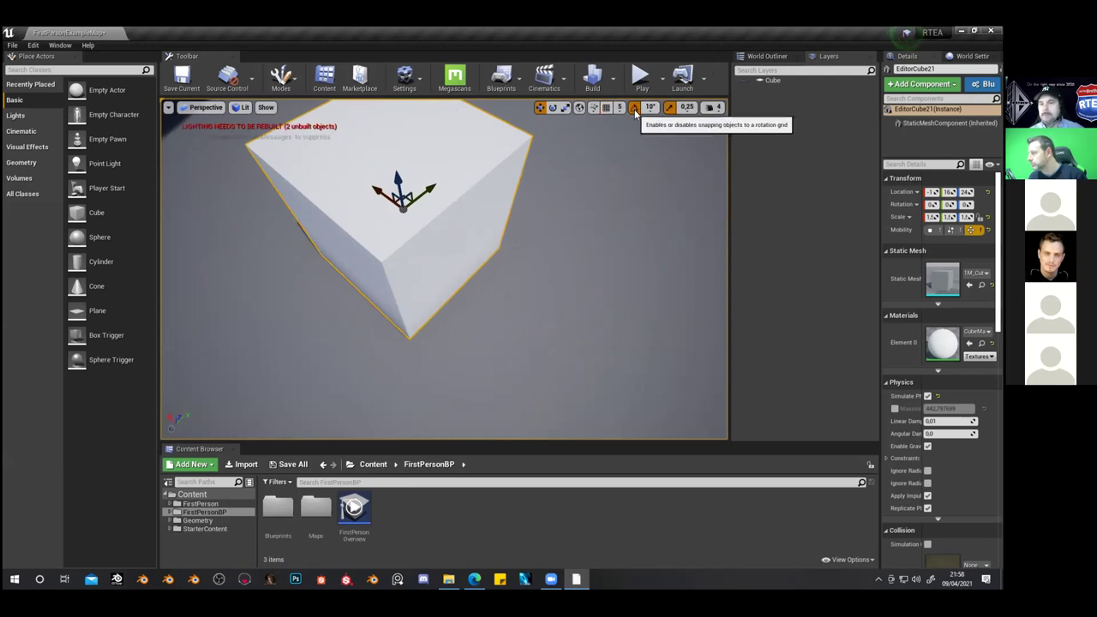
Switch the cube to rotate mode with rotation snapping at 10°
key(e)
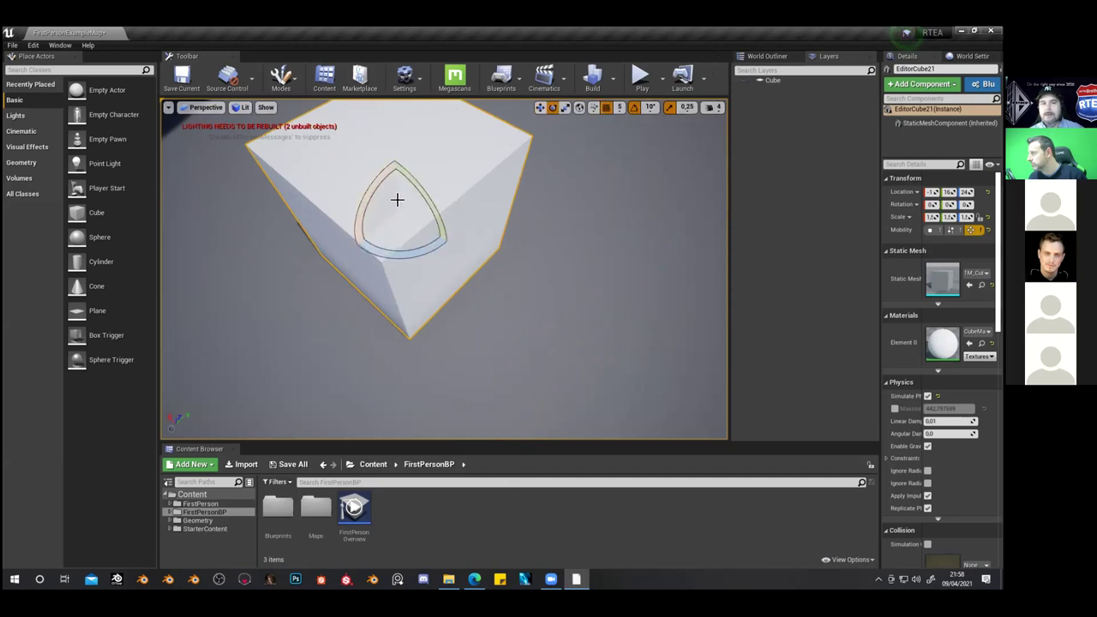
click(649, 108)
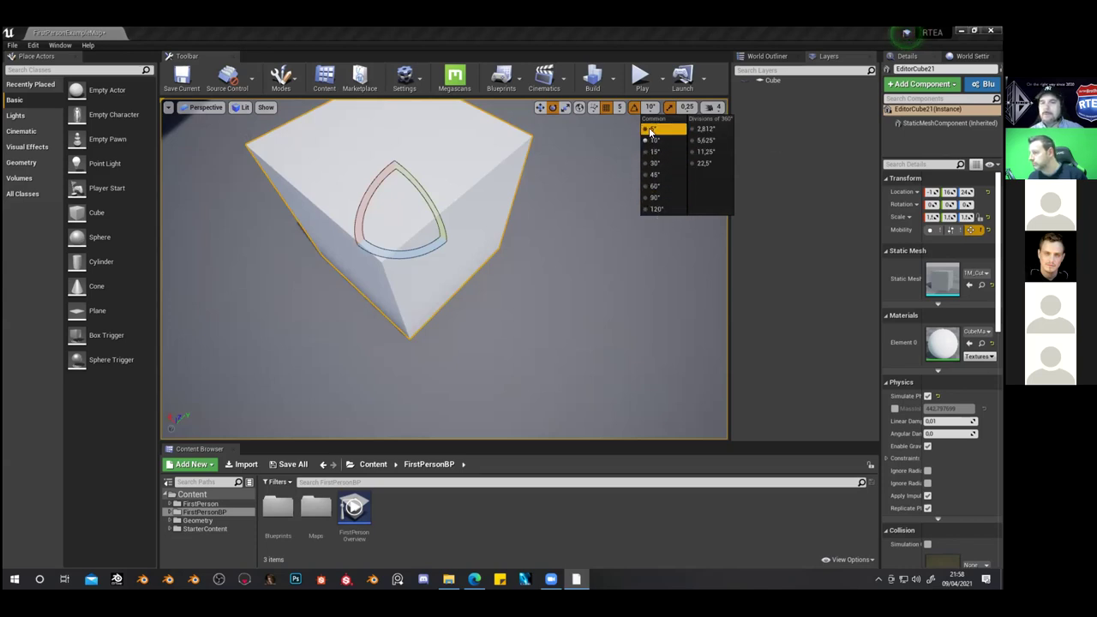
click(598, 182)
click(501, 167)
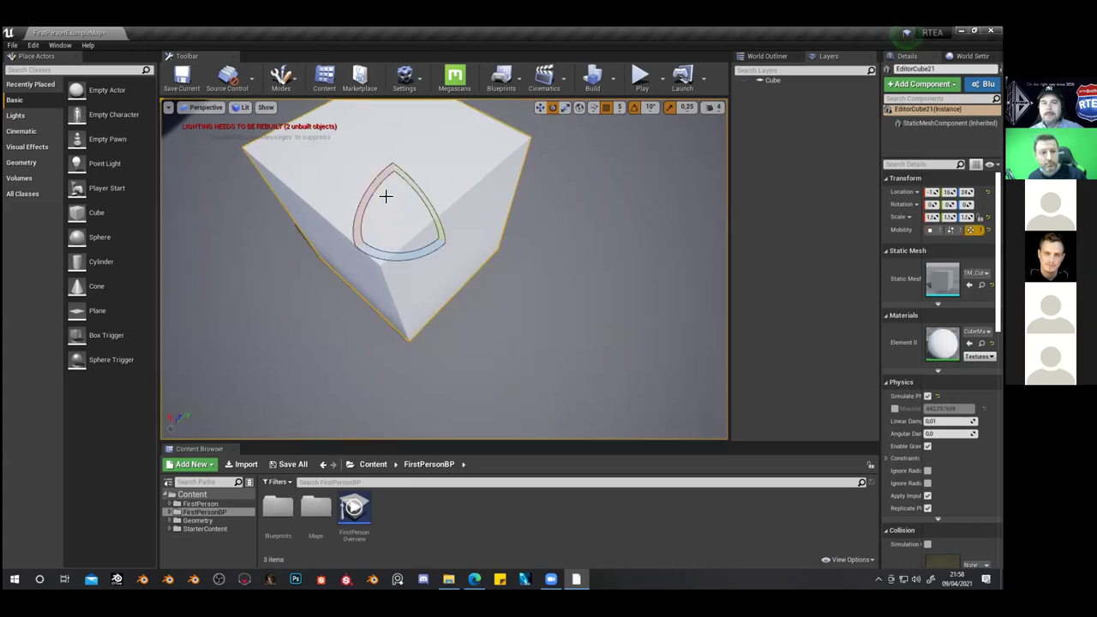
Rotate the cube in 10° snapped steps to about -100 degrees
drag(380, 183, 391, 160)
drag(342, 198, 340, 263)
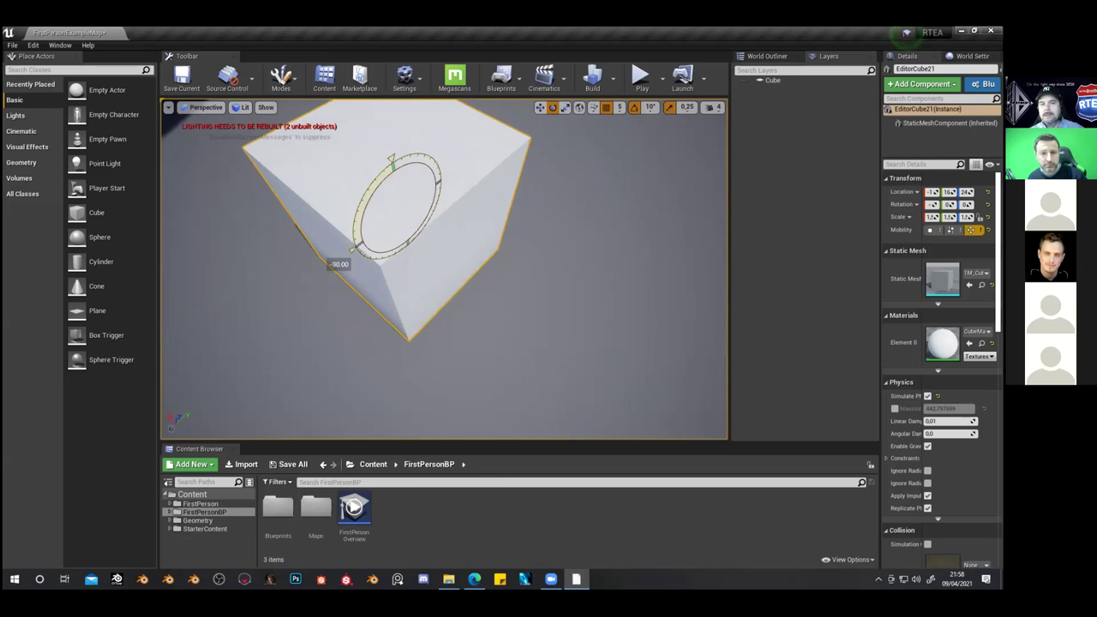
drag(340, 264, 341, 263)
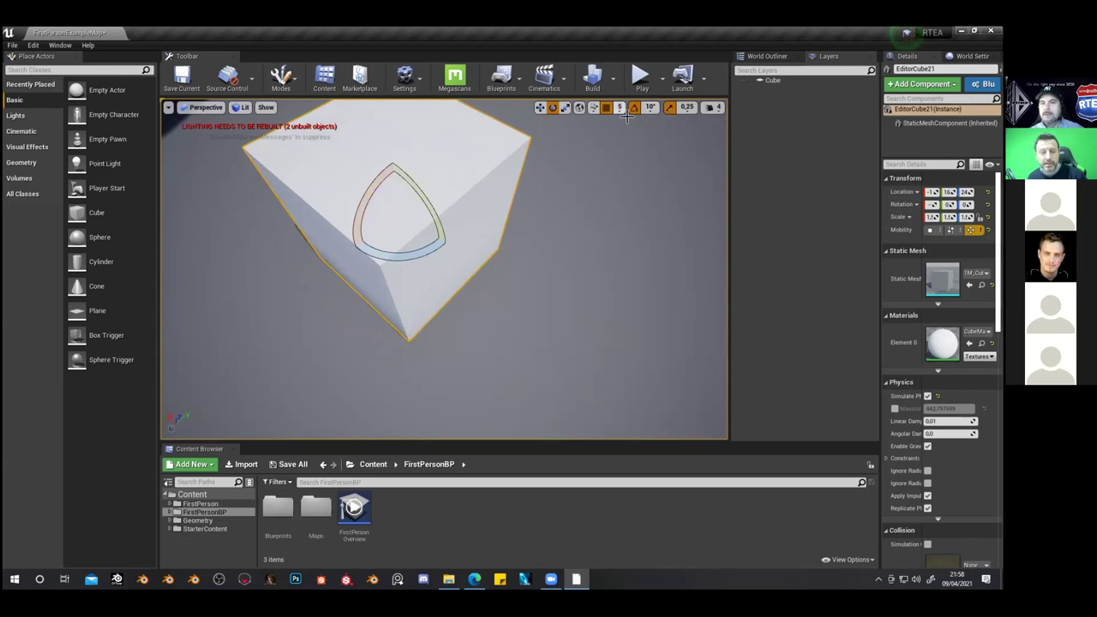
right_drag(613, 160, 654, 252)
right_drag(677, 196, 679, 191)
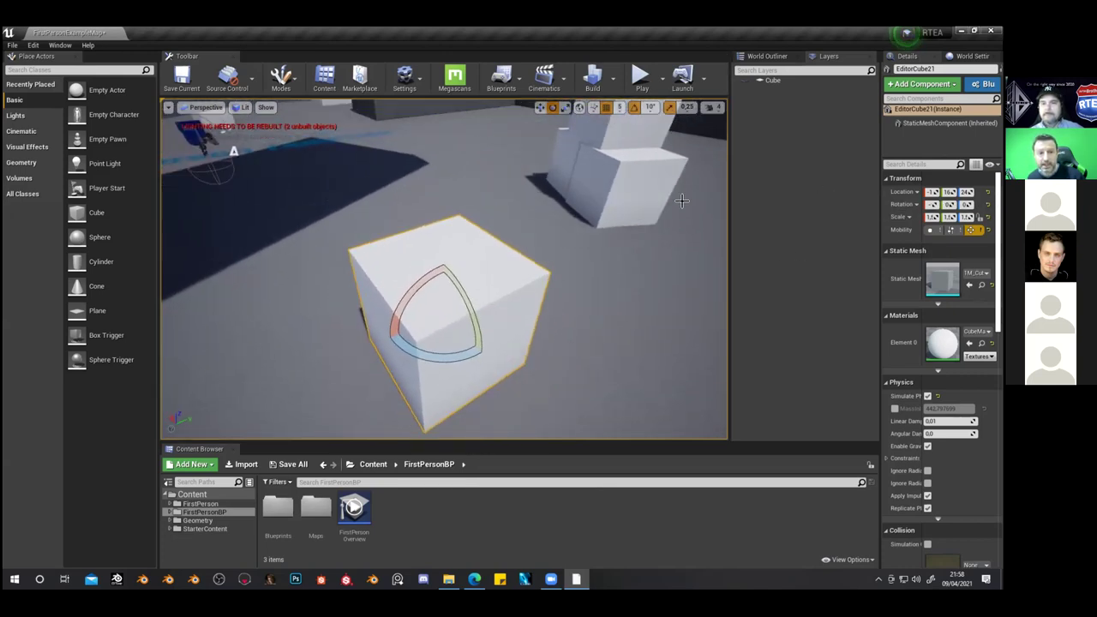
click(610, 114)
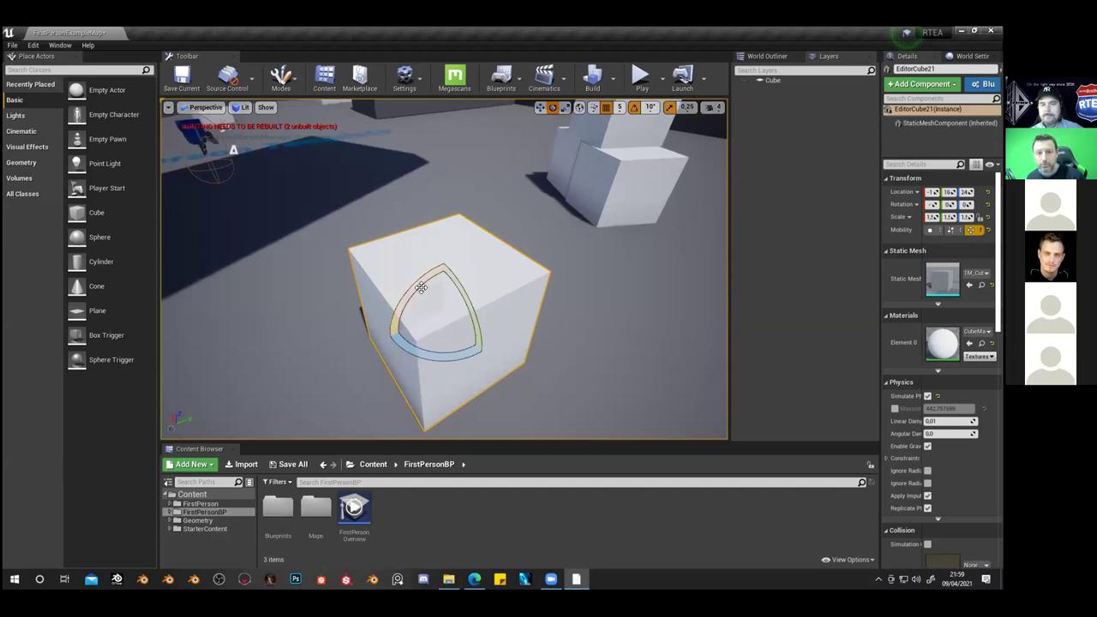
Turn the cube about its vertical axis to -70°
drag(412, 284, 460, 265)
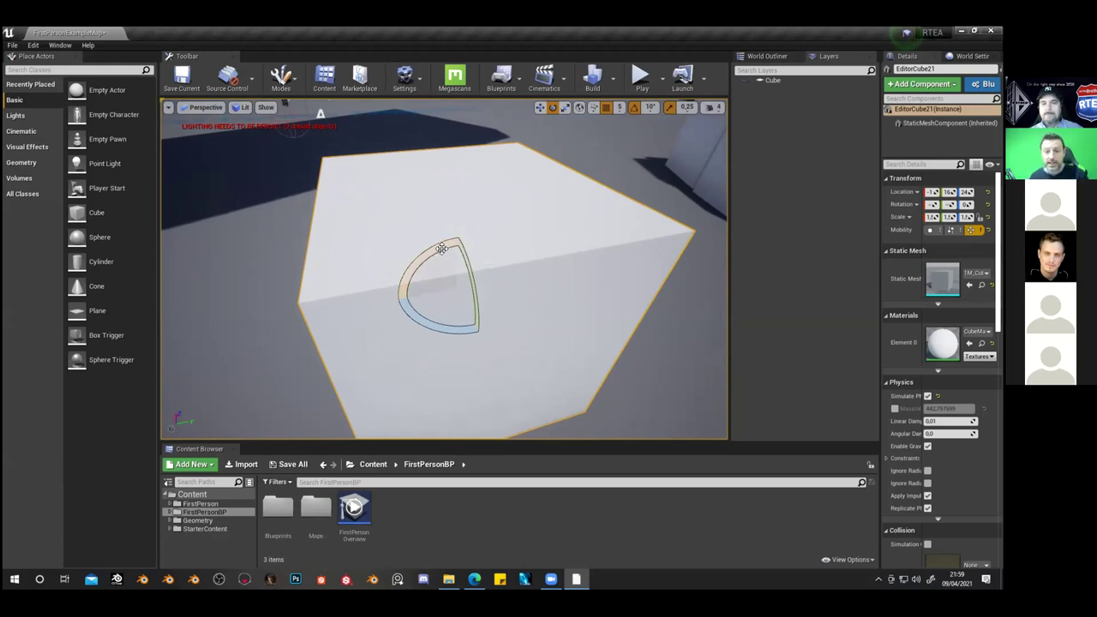
drag(408, 309, 454, 244)
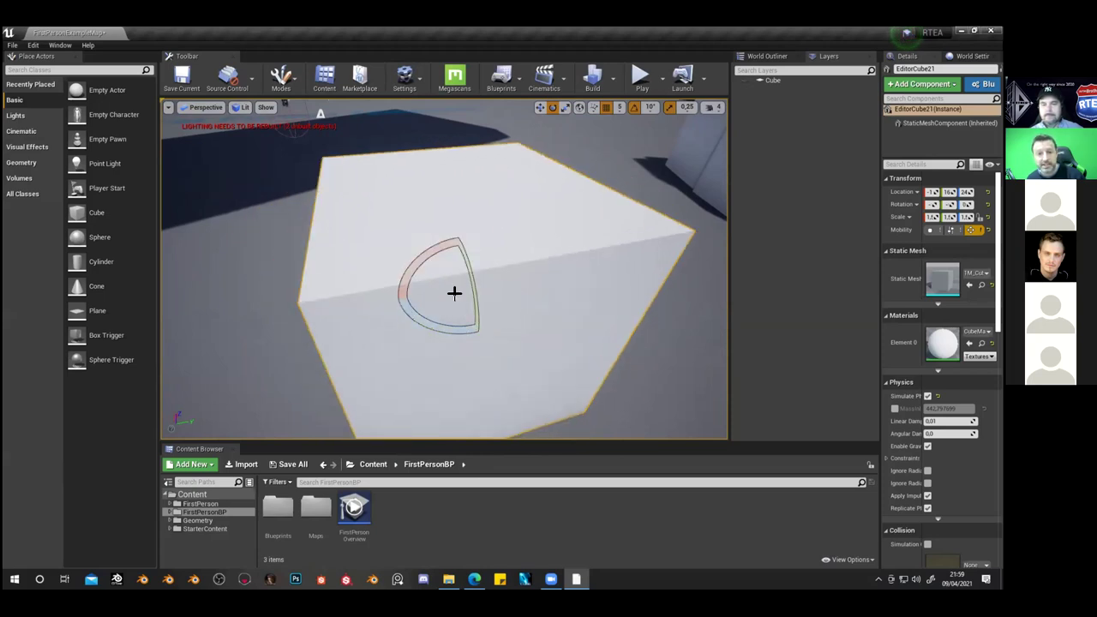
right_drag(505, 325, 473, 312)
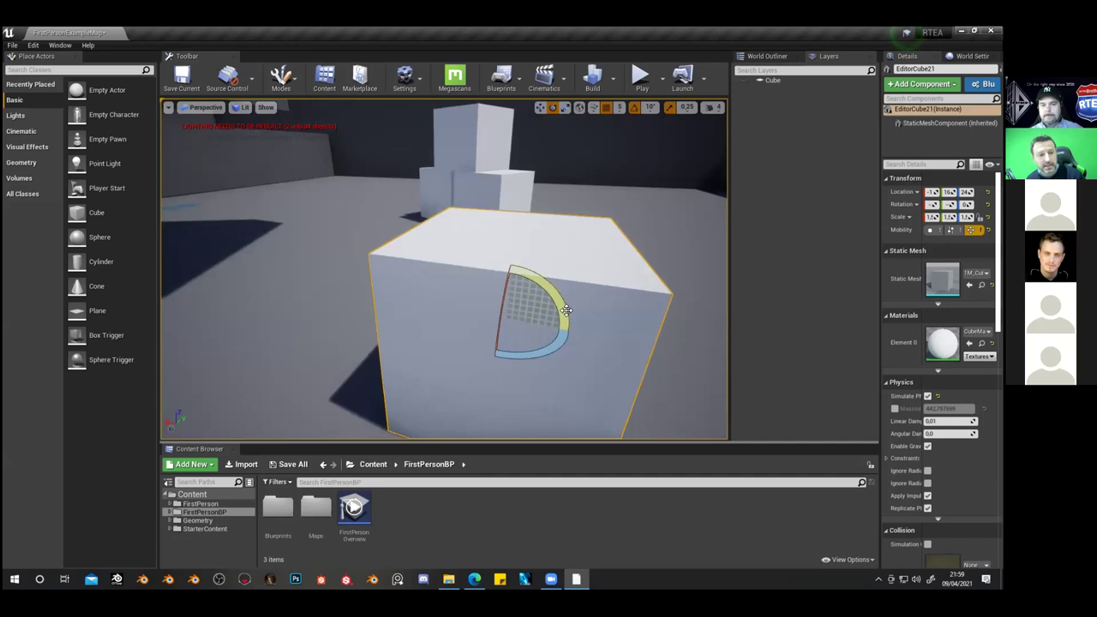
Widen the Details panel so the full transform values show
drag(878, 219, 775, 228)
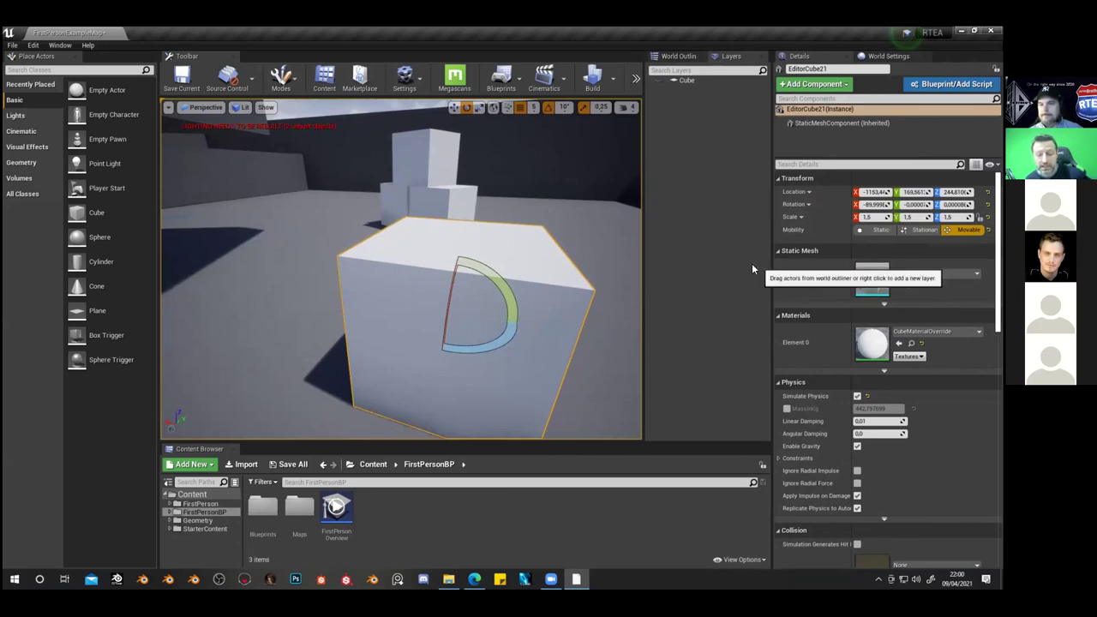
drag(772, 271, 806, 272)
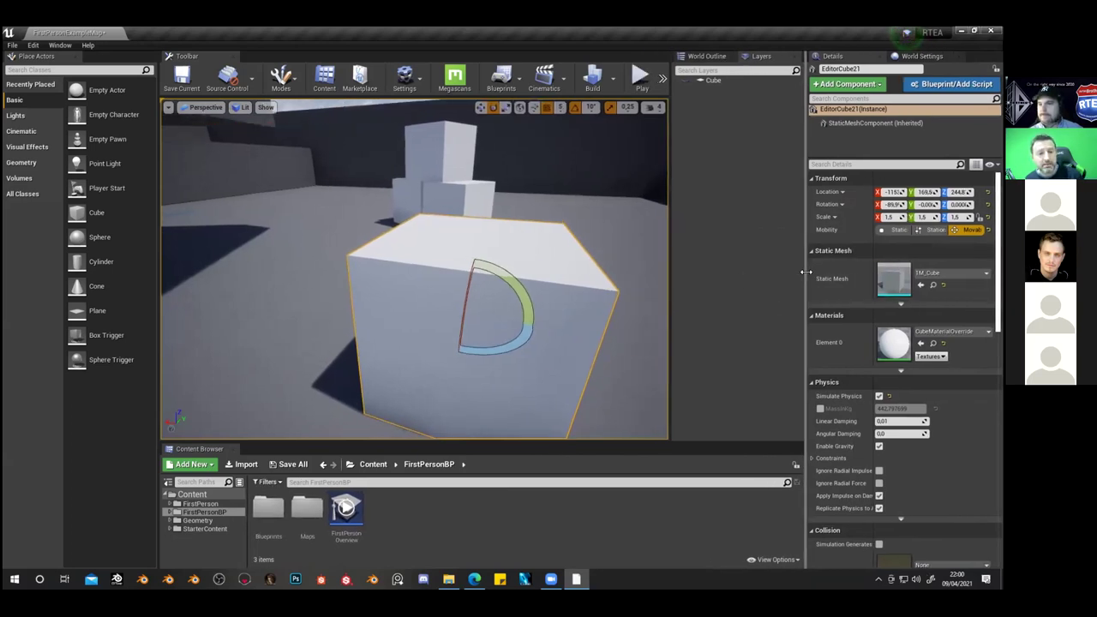
drag(481, 257, 497, 257)
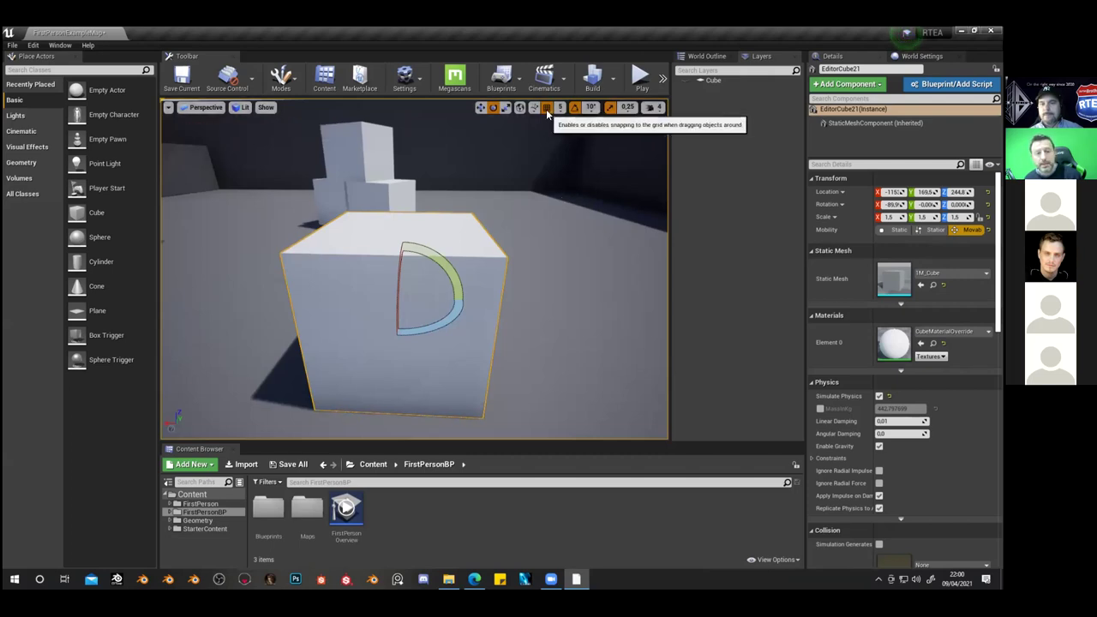
Turn off grid, rotation and scale snapping
click(546, 108)
click(574, 108)
click(610, 108)
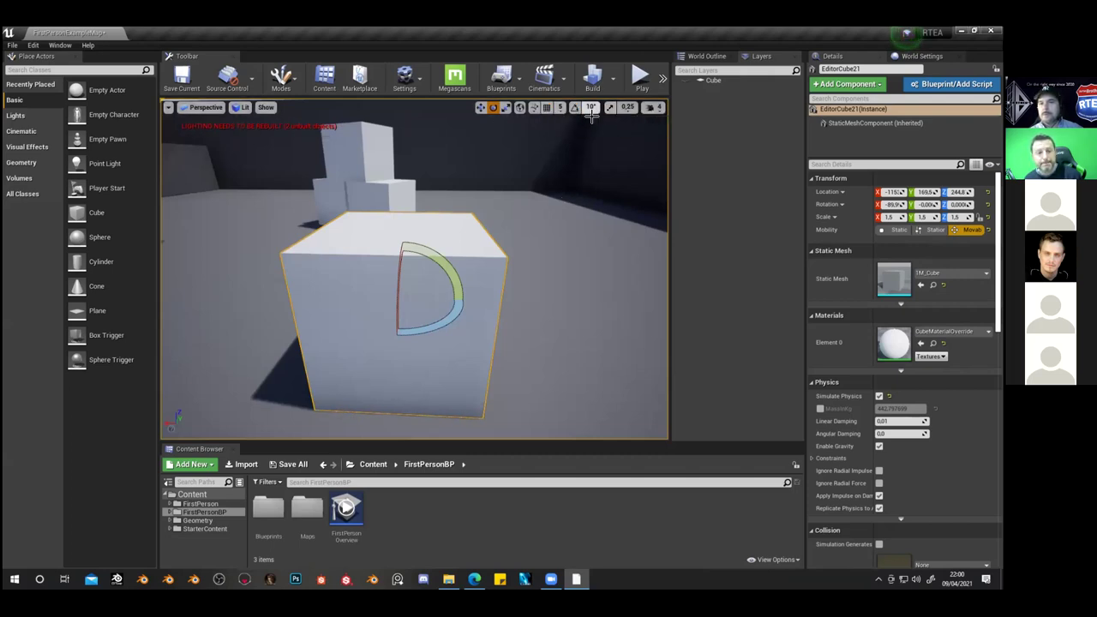
Scale the cube to 1.75 on two axes and 1.225 in height
key(r)
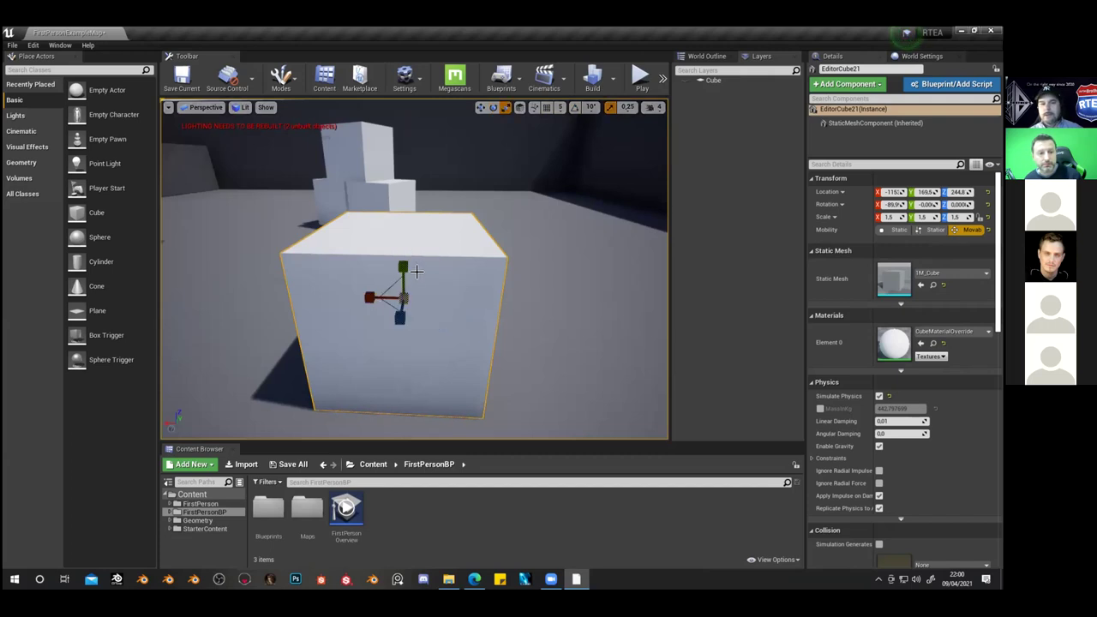
mouse_move(402, 267)
mouse_down()
mouse_move(402, 255)
mouse_move(402, 267)
mouse_up()
drag(382, 307, 433, 291)
key(w)
key(e)
key(w)
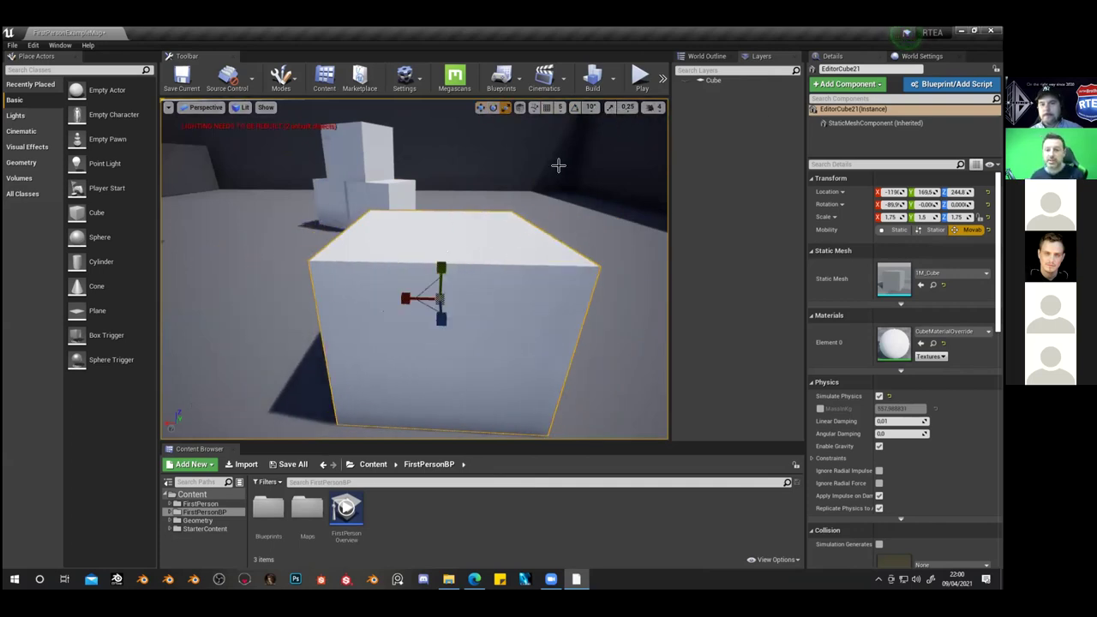
drag(441, 266, 502, 309)
mouse_move(502, 308)
right_down()
mouse_move(428, 291)
mouse_move(501, 324)
right_up()
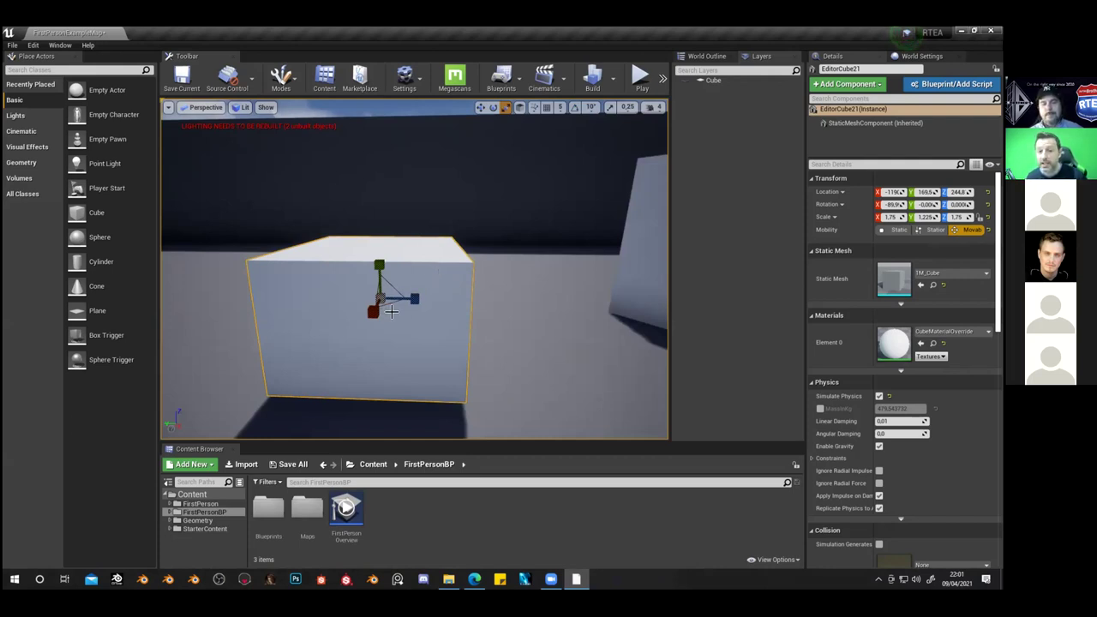
mouse_move(412, 310)
right_down()
mouse_move(387, 309)
mouse_move(419, 321)
right_up()
key(s)
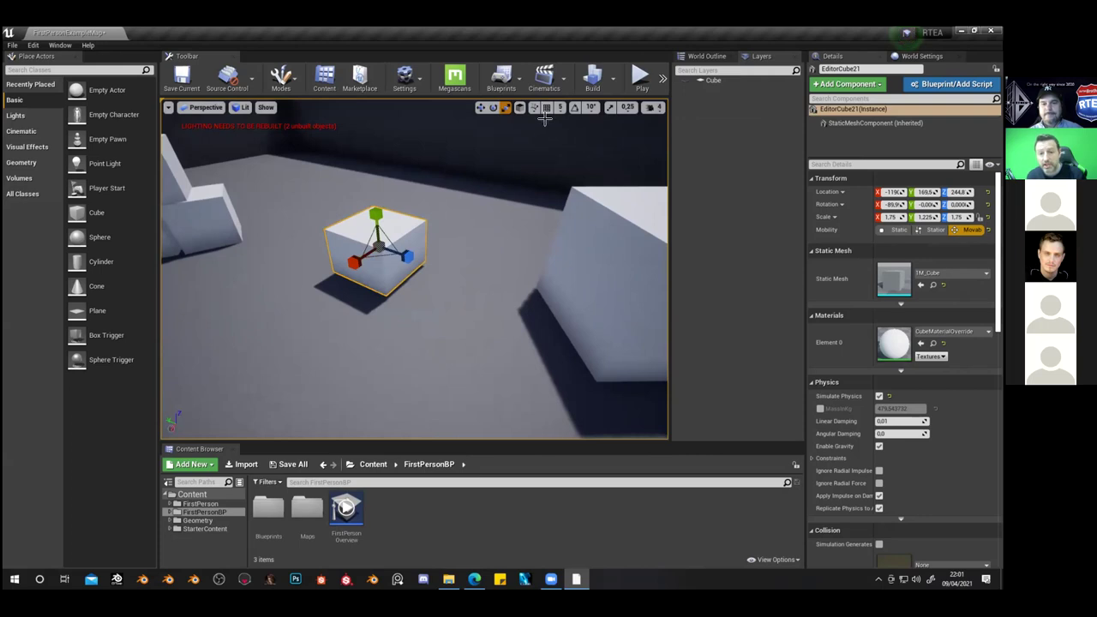
right_drag(427, 267, 385, 287)
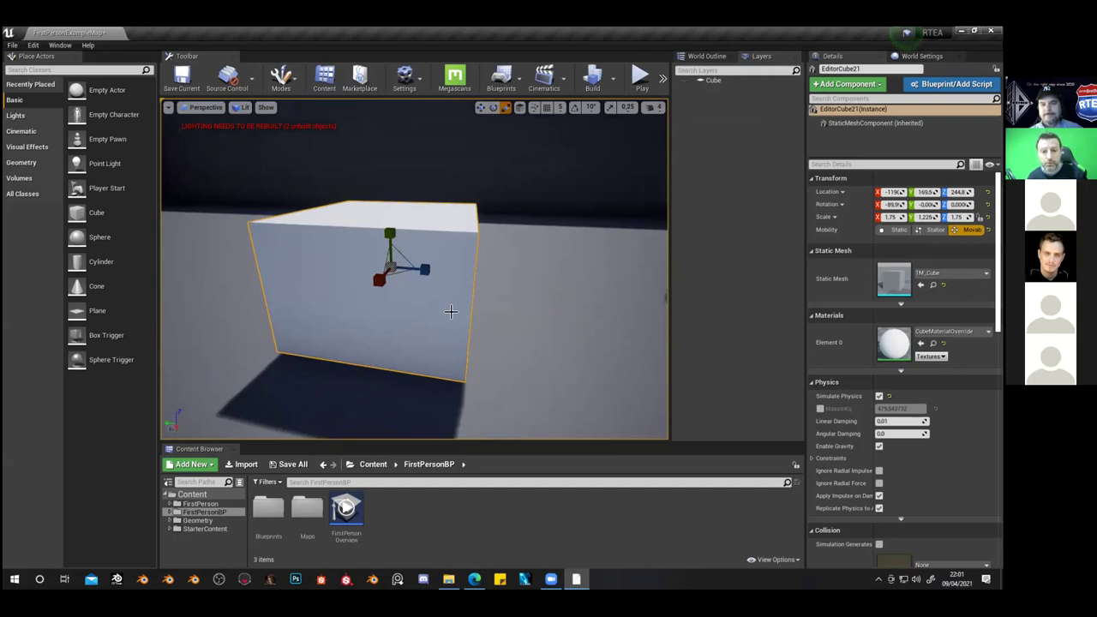
scroll(438, 292, down, 5)
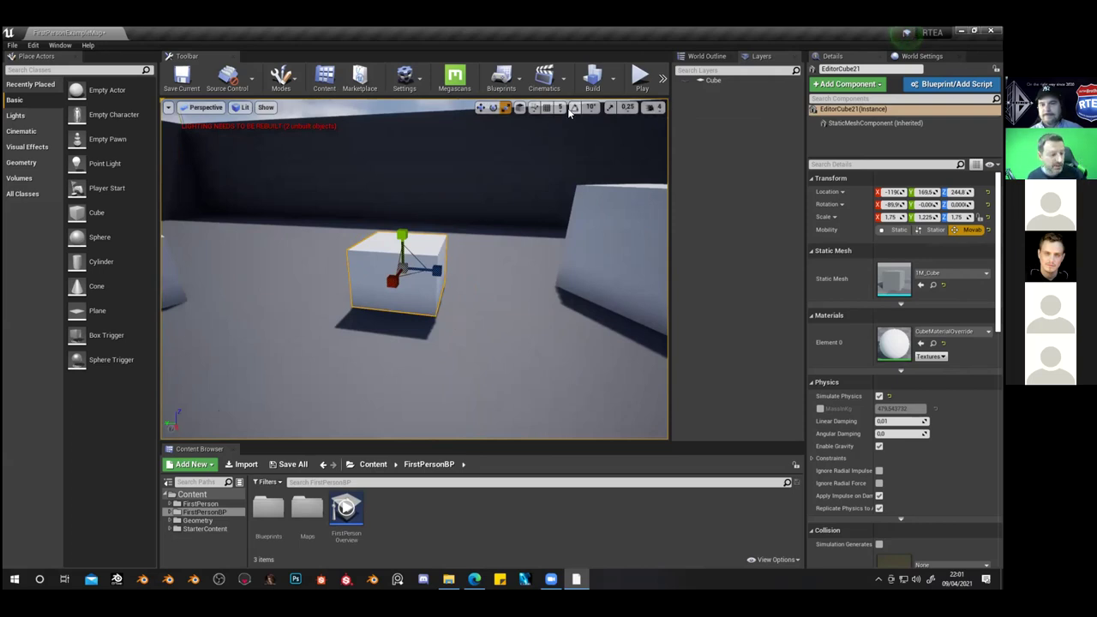
right_drag(502, 222, 503, 231)
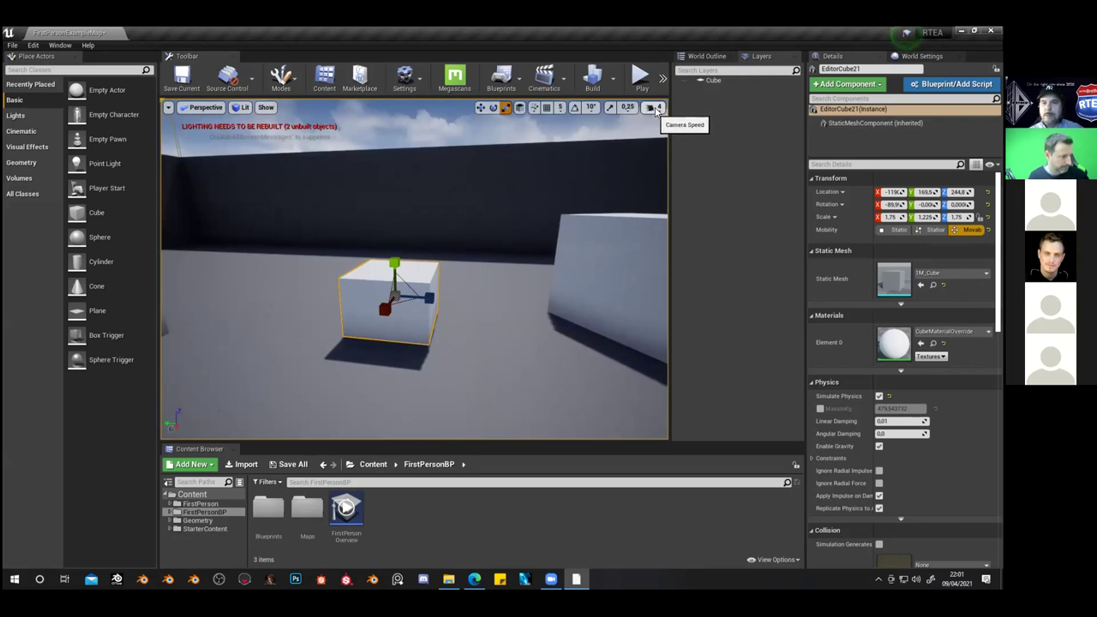
right_drag(576, 174, 483, 228)
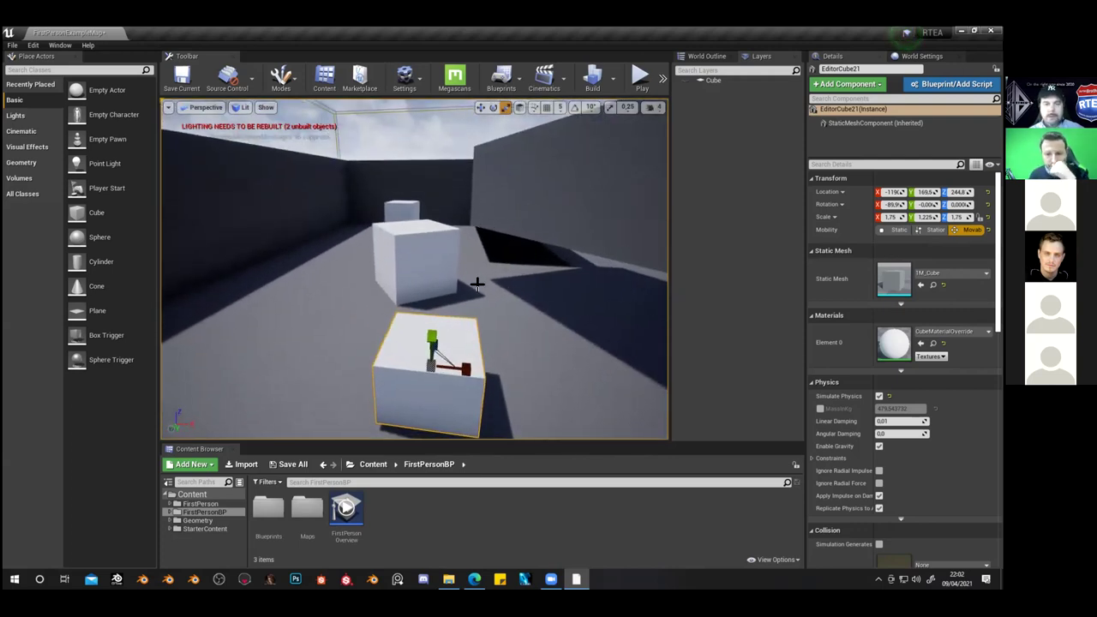
right_drag(502, 289, 510, 290)
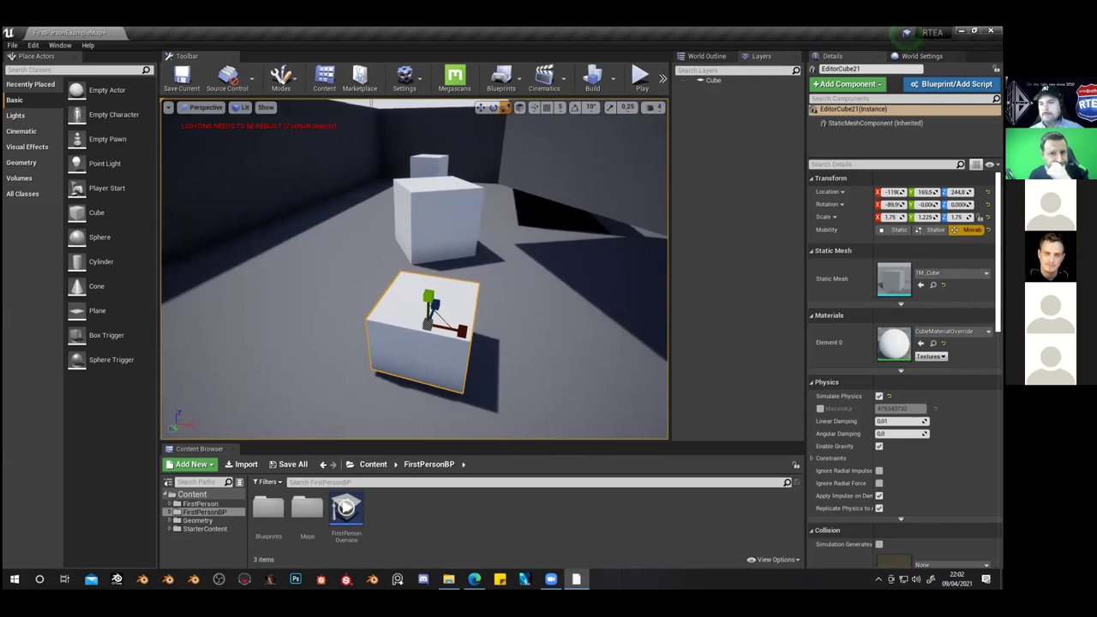
right_drag(509, 289, 515, 289)
right_drag(411, 275, 501, 294)
Switch to the move gizmo and frame the selected cube and the pillar cube
key(w)
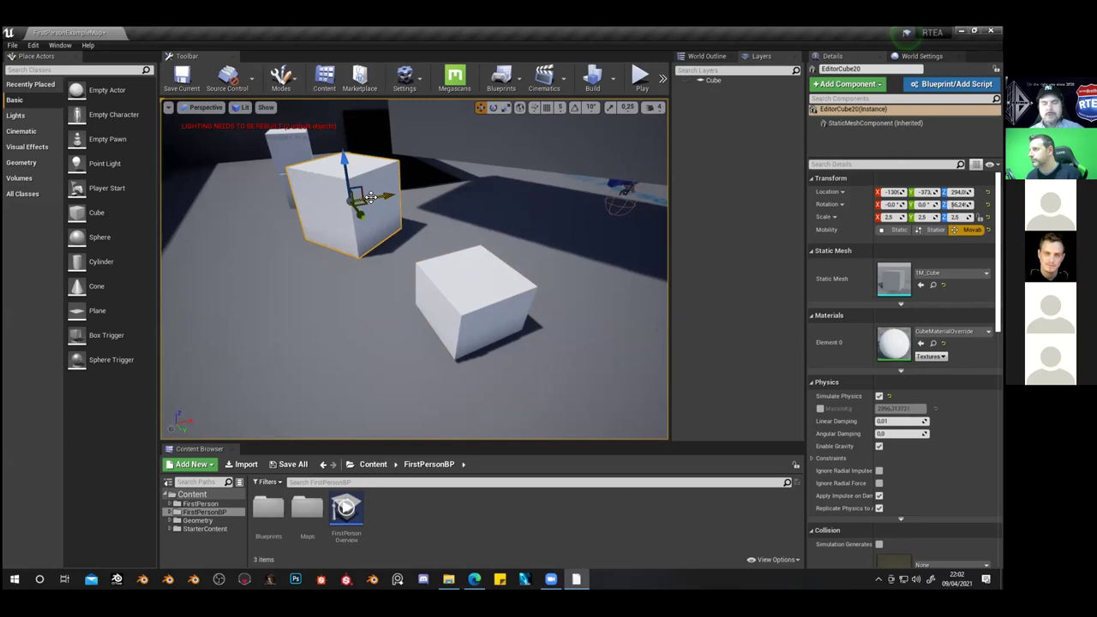
right_drag(419, 254, 424, 254)
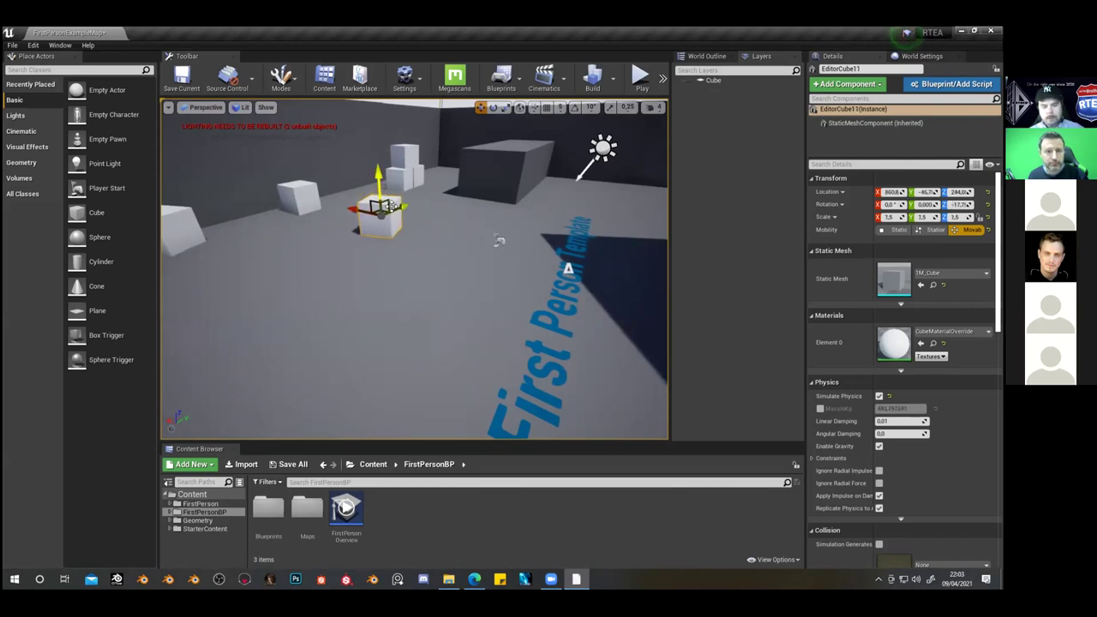
key(f)
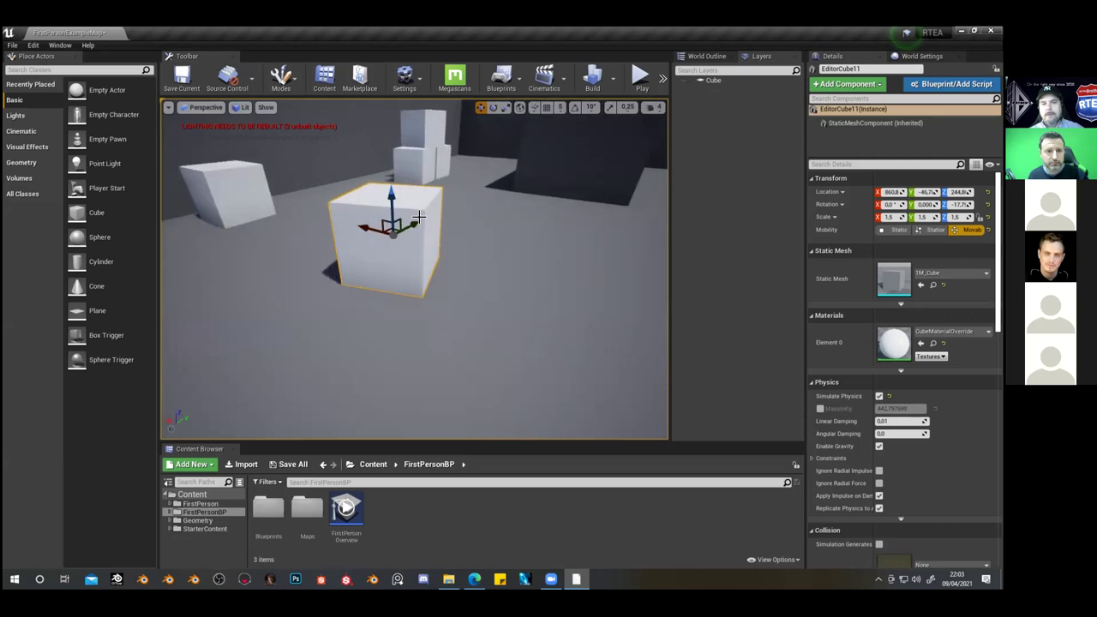
click(428, 129)
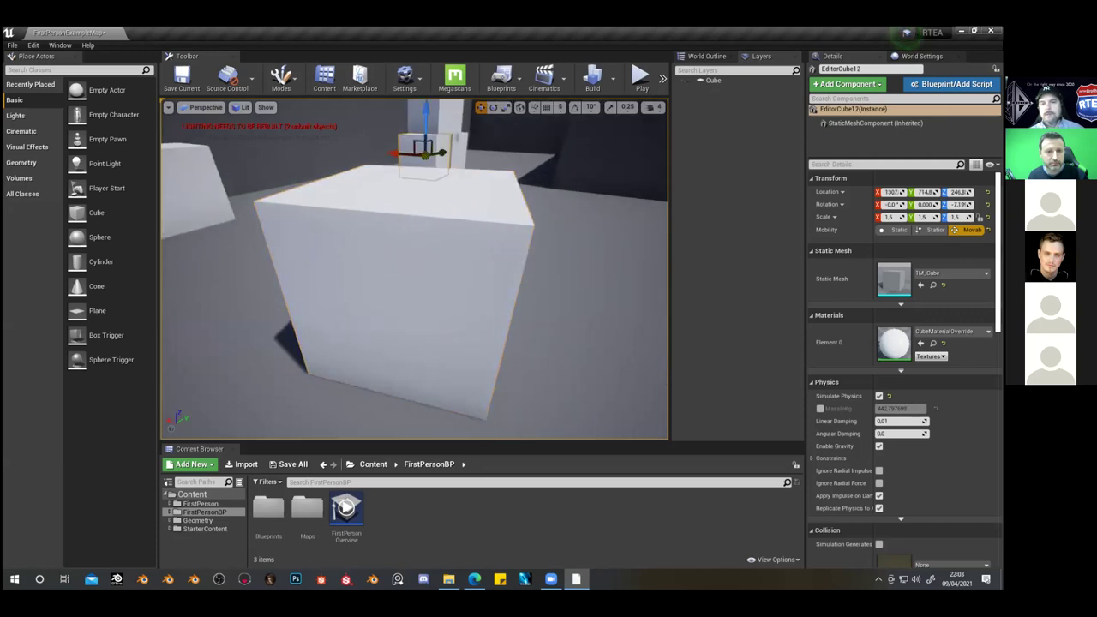
key(f)
Select the long BigWall2 block and frame it closely
scroll(415, 268, up, 3)
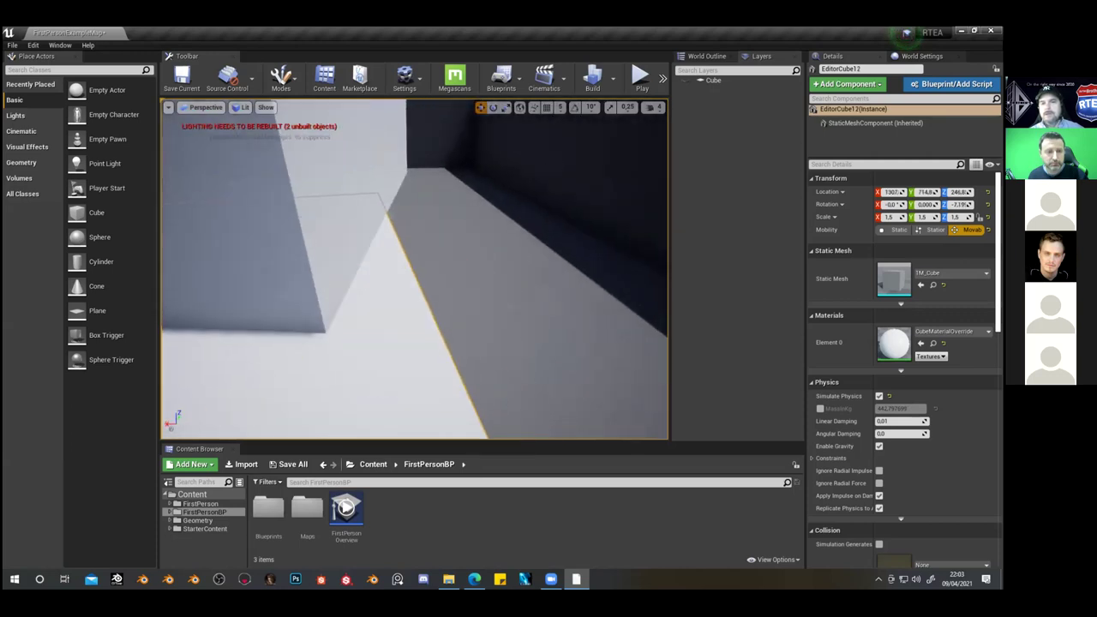
click(597, 183)
key(f)
scroll(324, 343, down, 3)
alt+drag(323, 343, 325, 401)
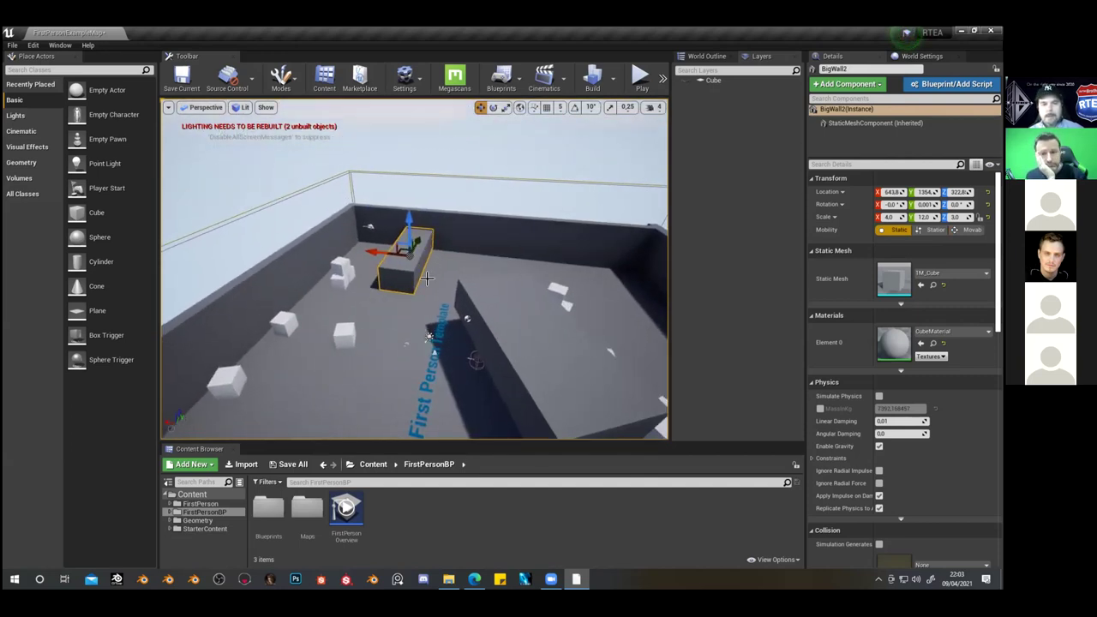
key(f)
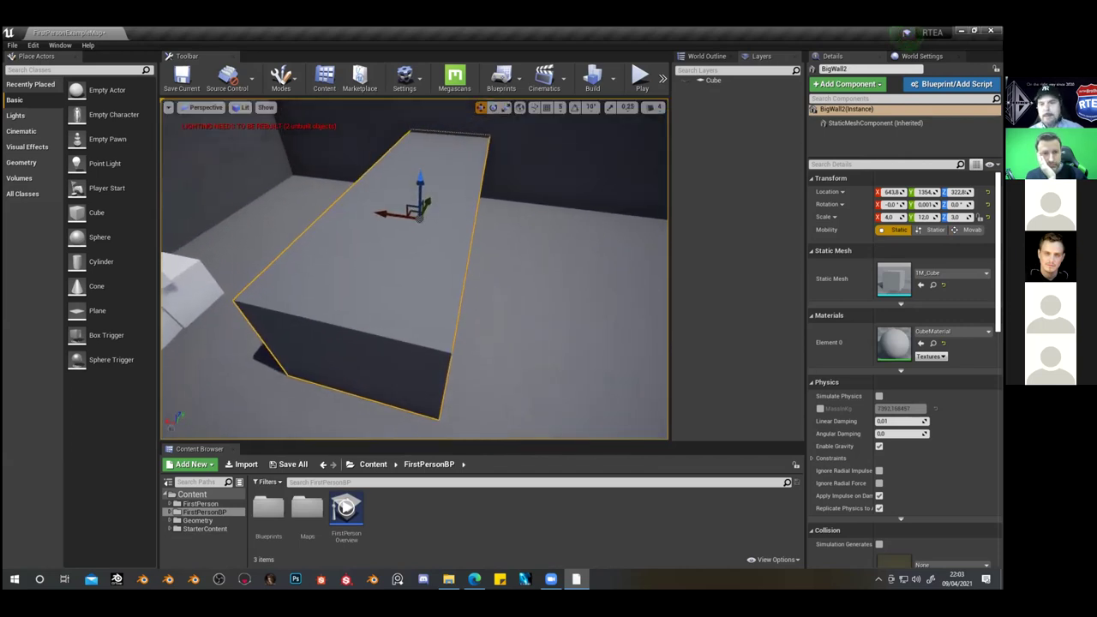
Lower the viewport camera speed from 4 to 1 and fly slowly toward the blocks
click(658, 107)
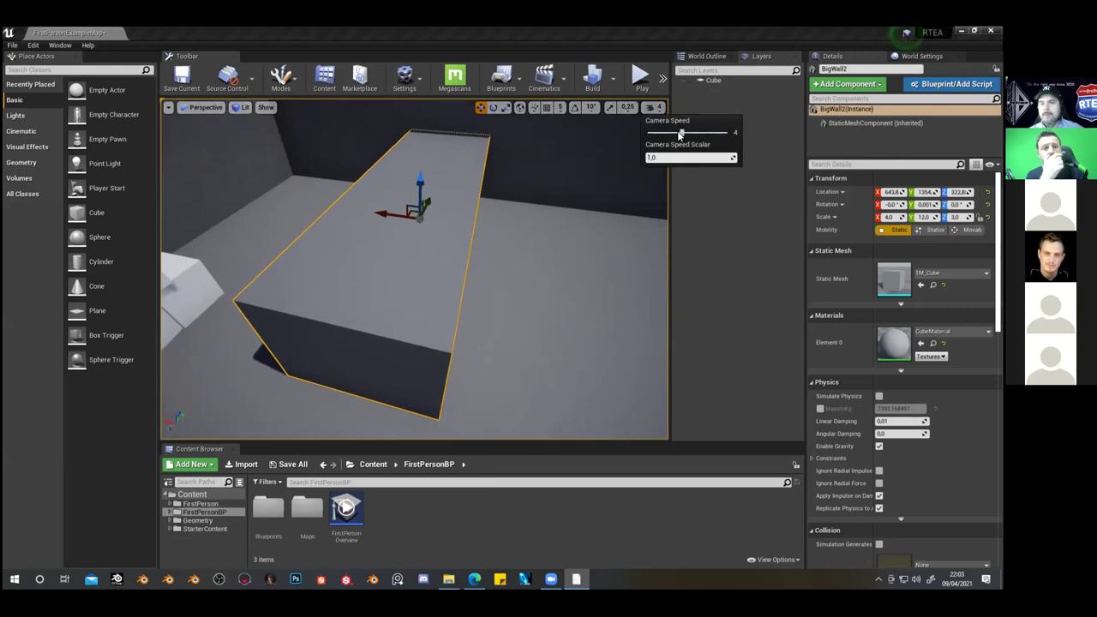
right_drag(564, 325, 360, 264)
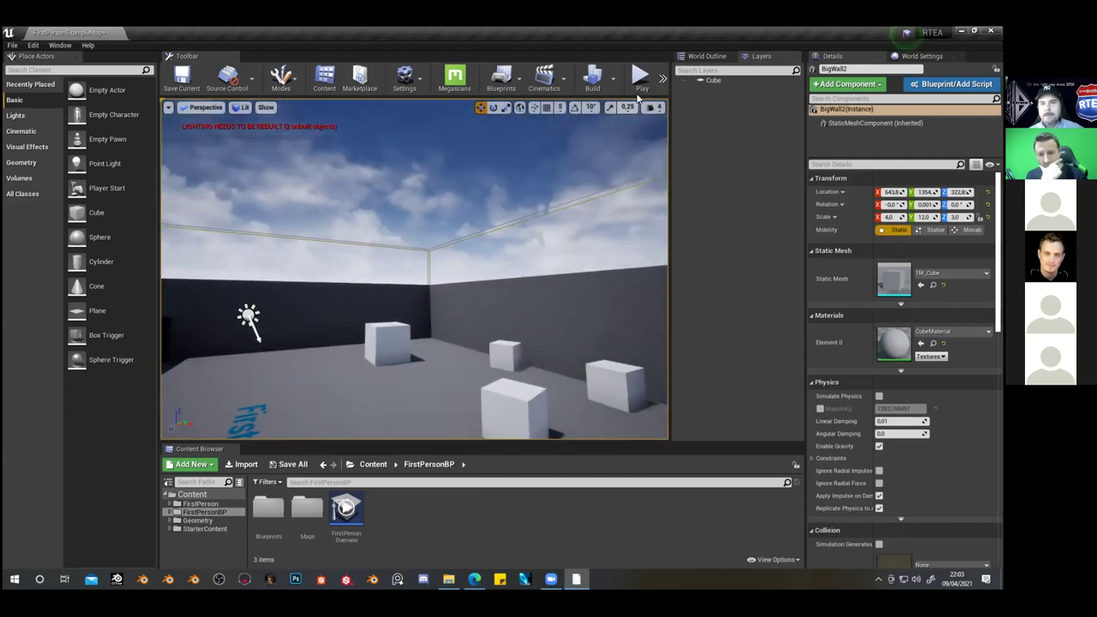
click(655, 107)
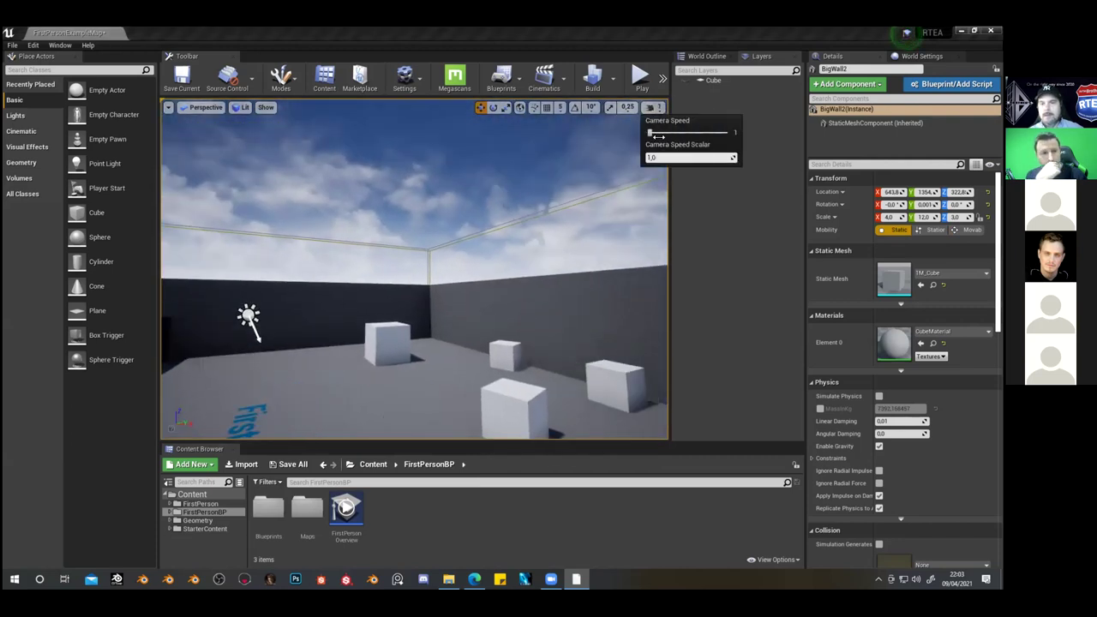
mouse_move(412, 274)
right_down()
mouse_move(386, 287)
mouse_move(394, 274)
mouse_move(428, 280)
right_up()
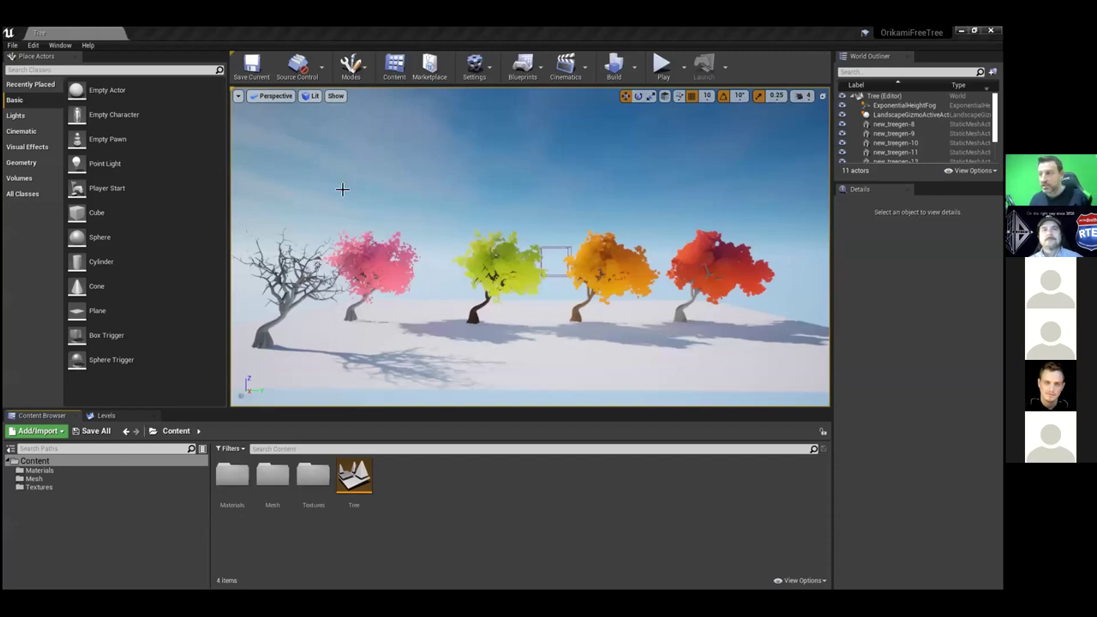
Orbit around the row of trees, check the Tree level asset's options, and open the File menu
mouse_move(420, 252)
right_down()
mouse_move(480, 223)
mouse_move(421, 252)
right_up()
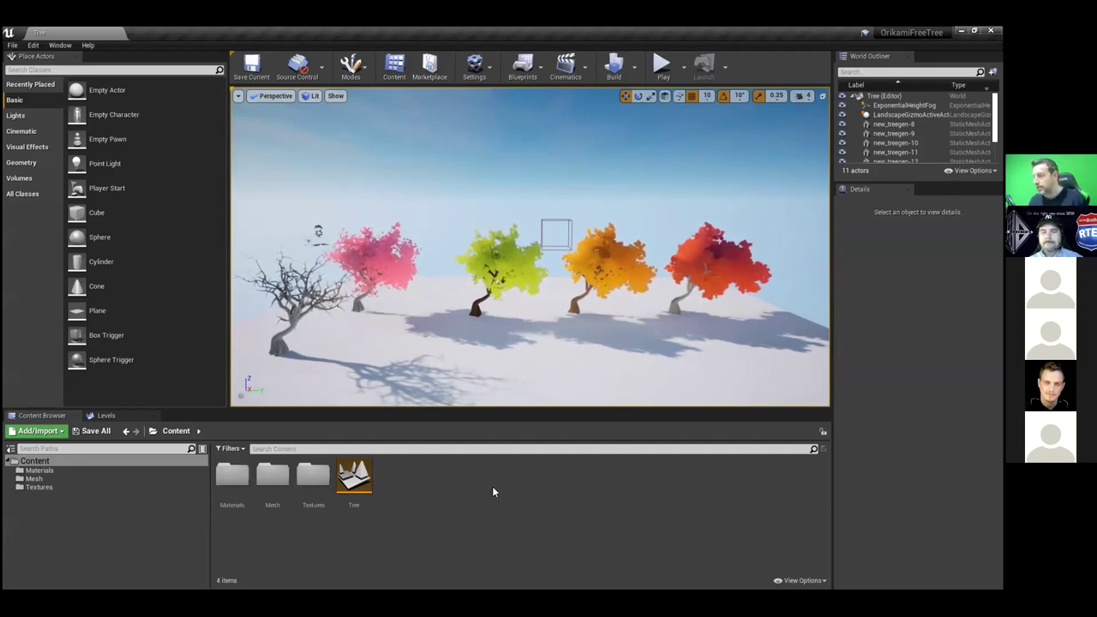
click(354, 473)
right_click(423, 482)
click(353, 477)
click(419, 482)
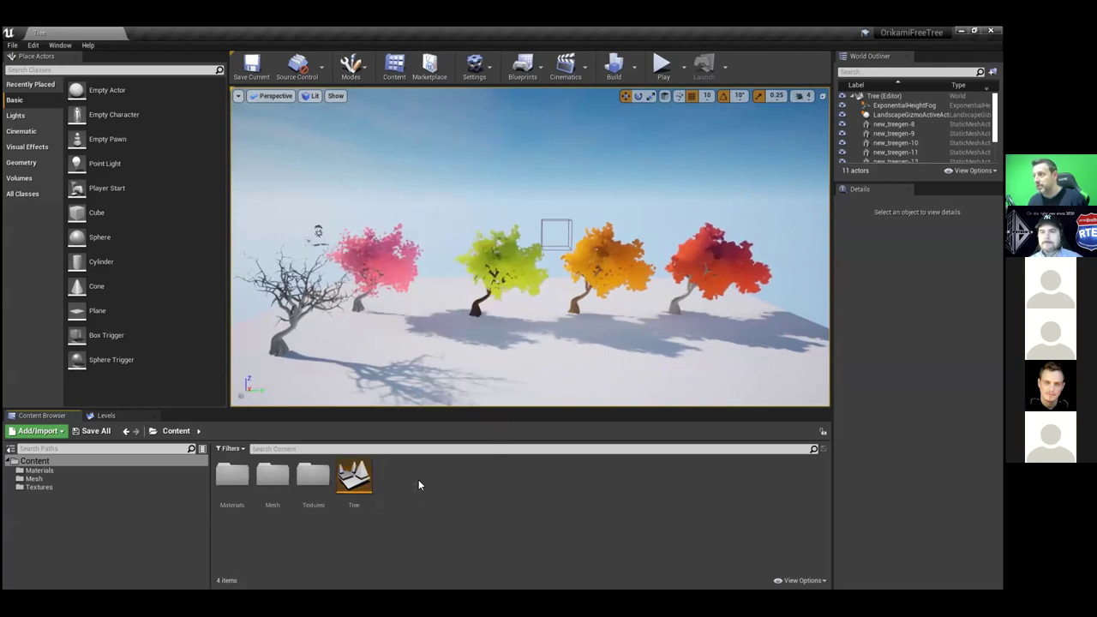
click(13, 44)
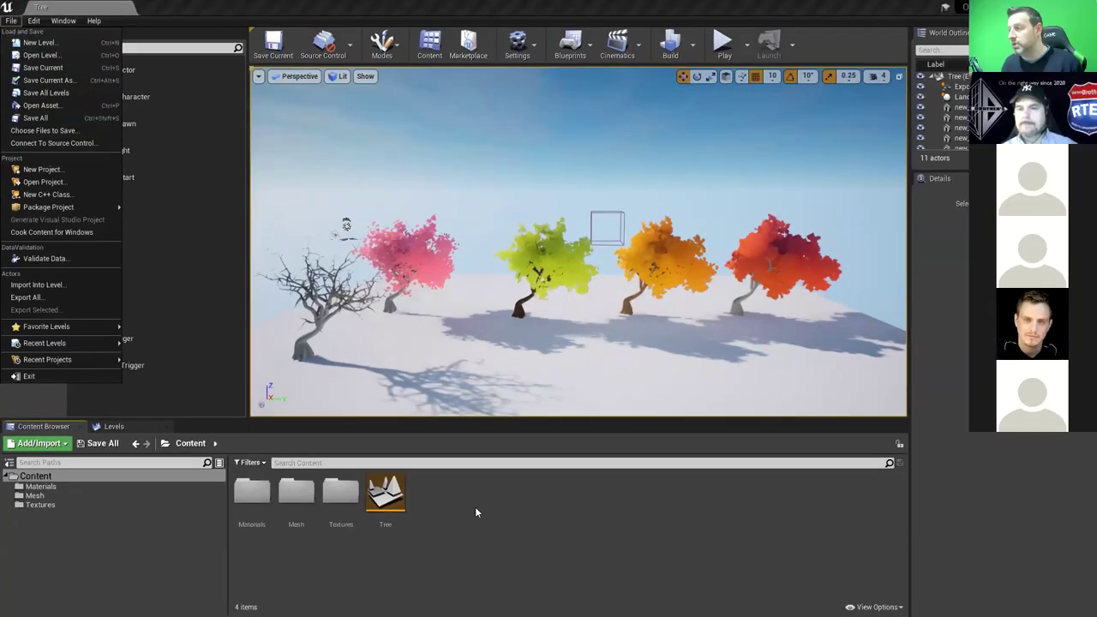
right_click(436, 489)
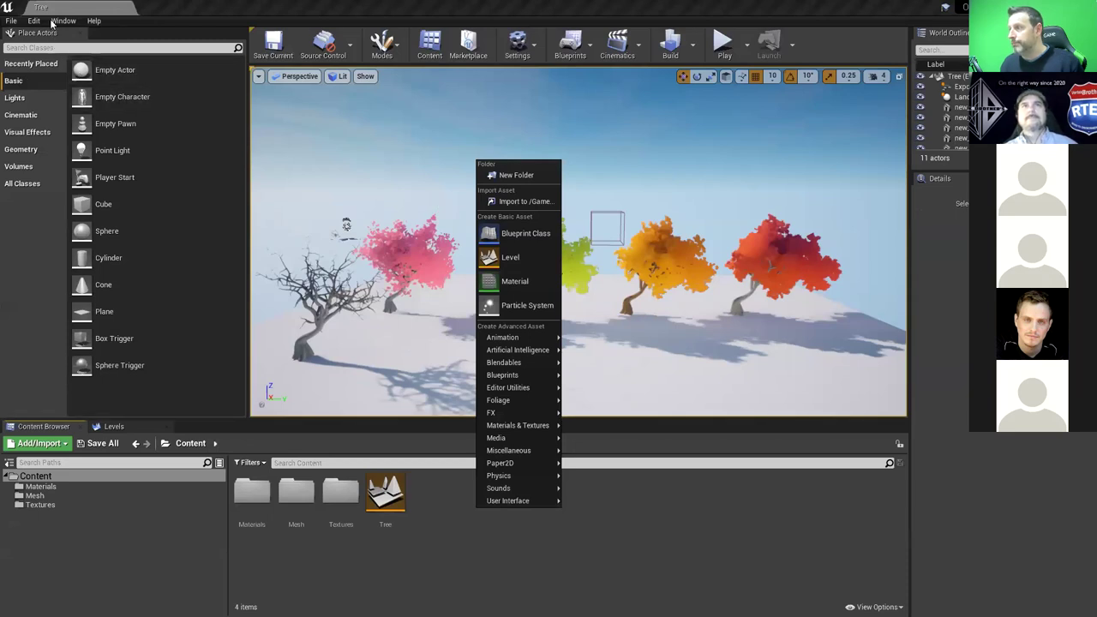
click(11, 20)
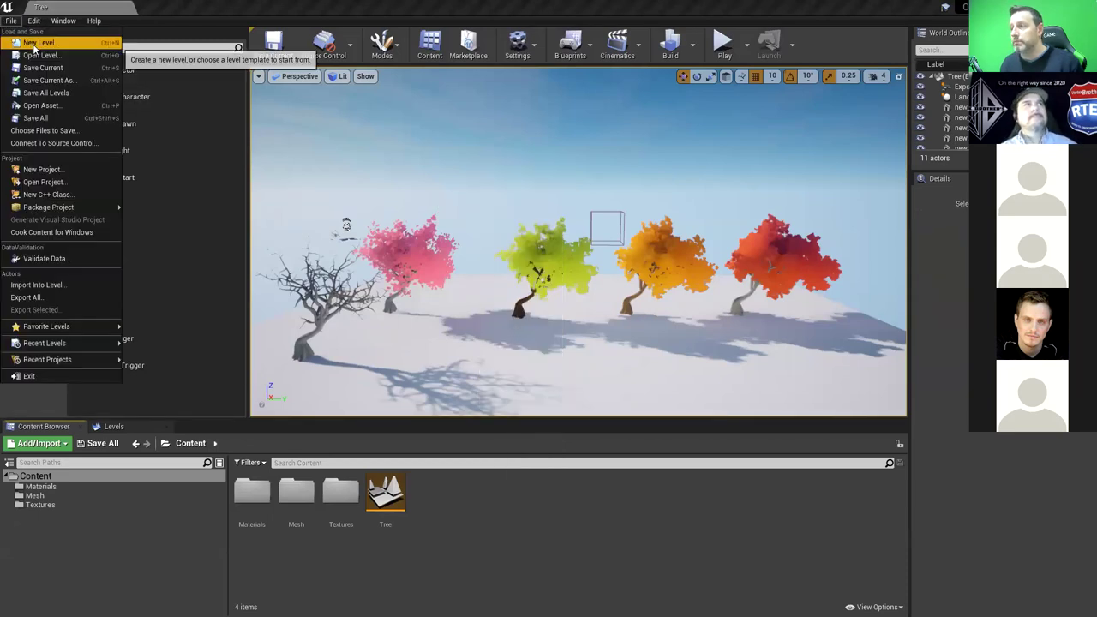
click(34, 41)
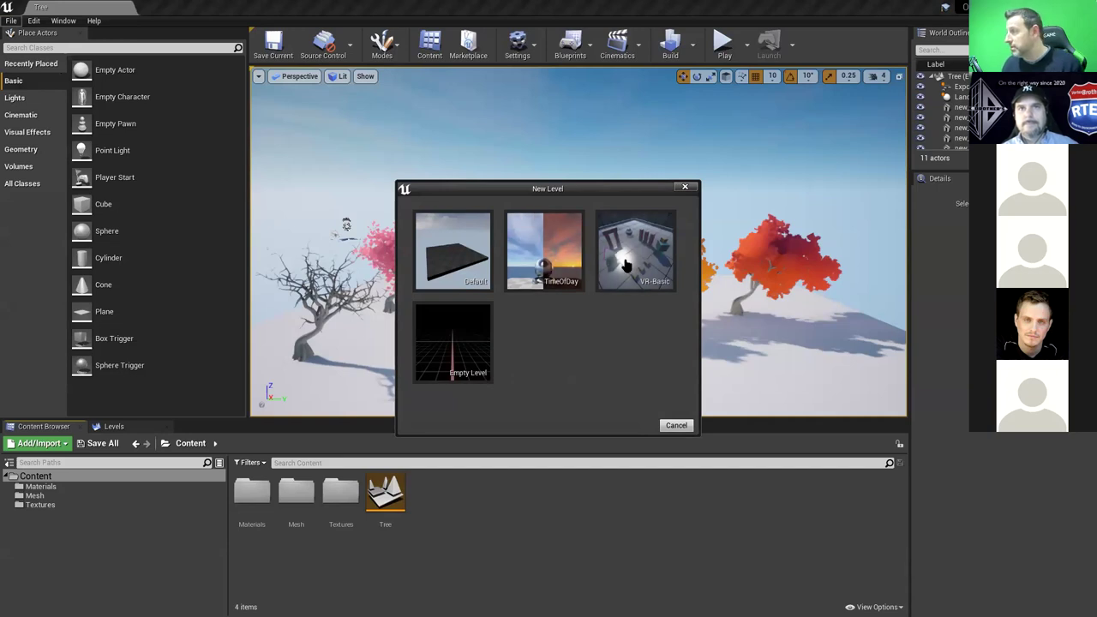
click(452, 357)
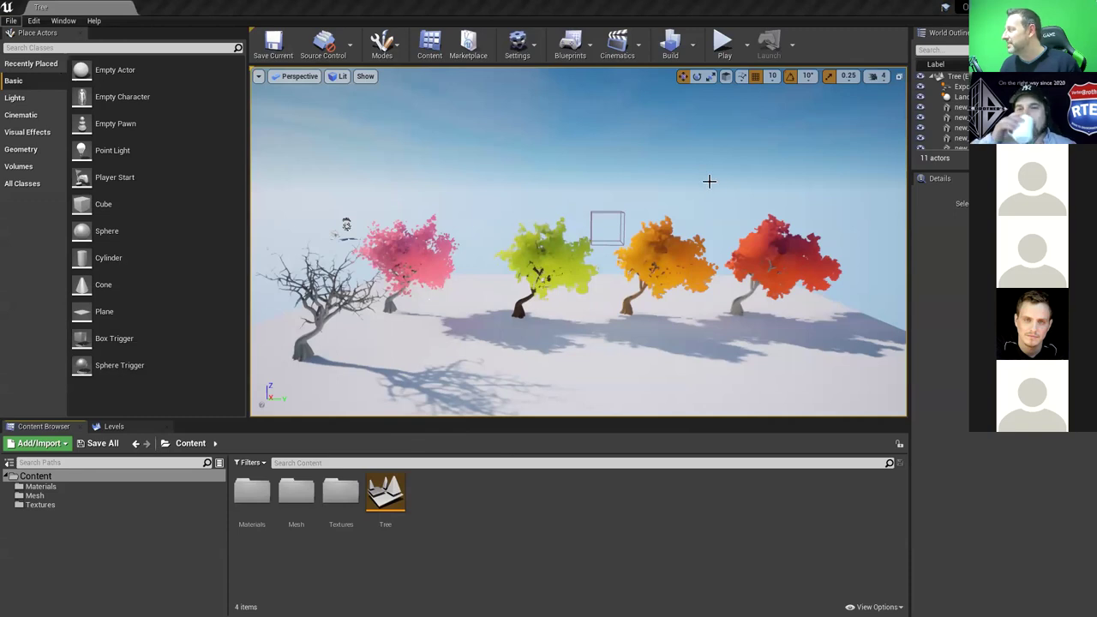
key(alt+Tab)
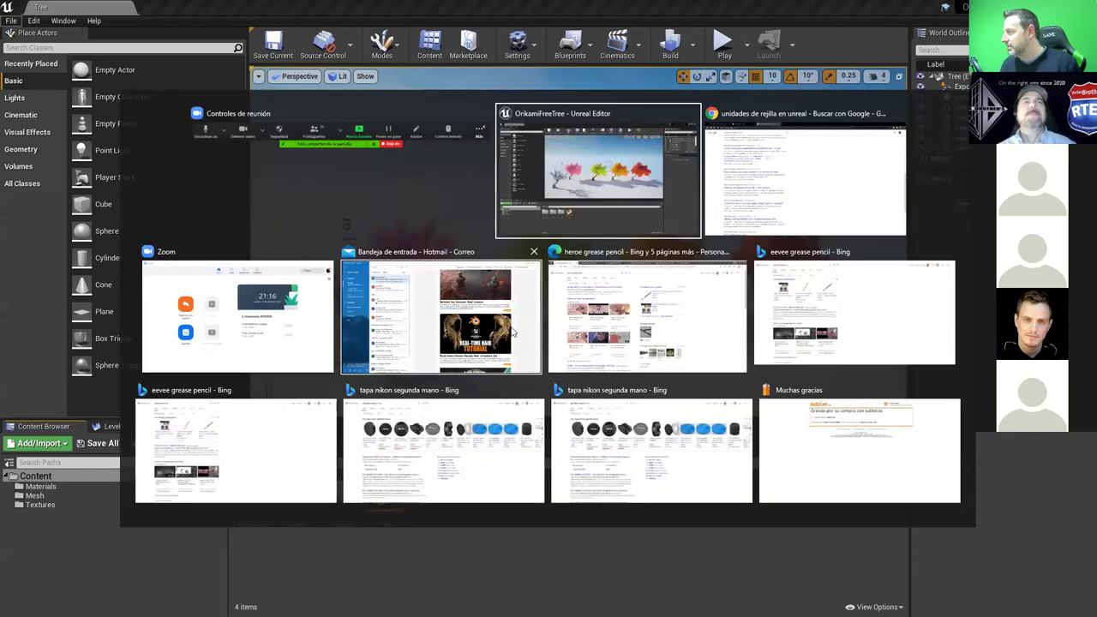
key(alt+Tab)
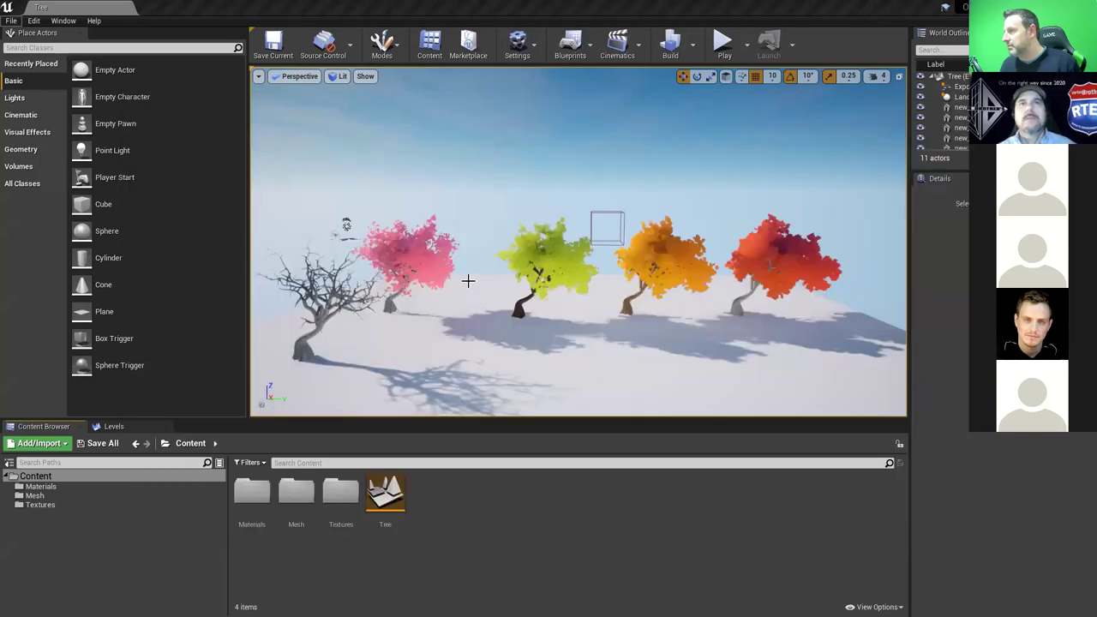
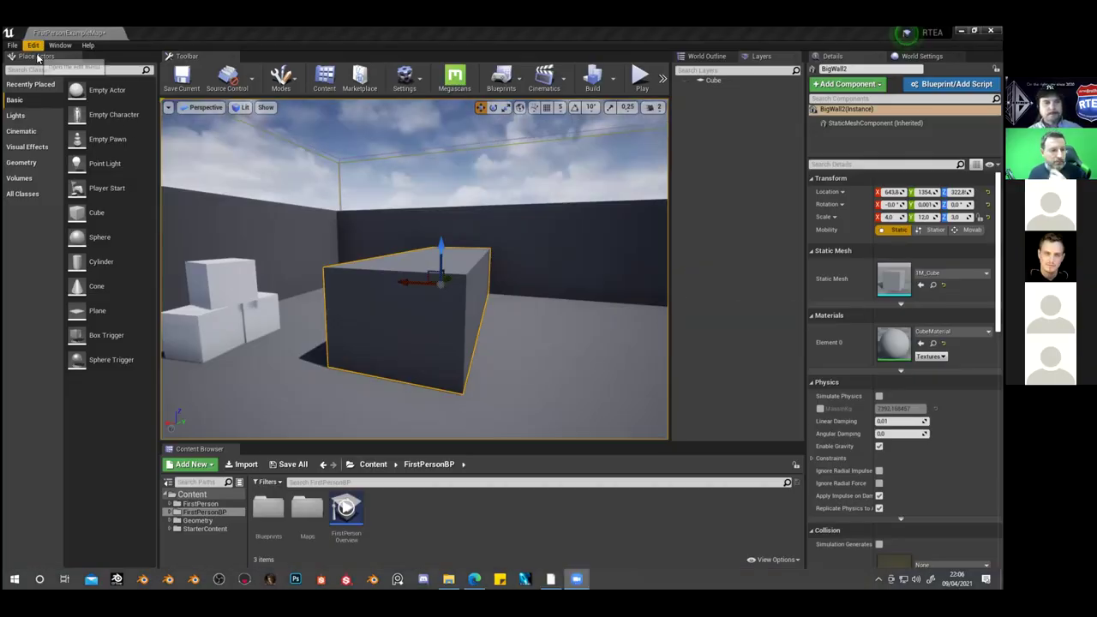
Dock the Place Actors panel on the right and start an Empty Level, discarding example-map changes
drag(38, 57, 757, 58)
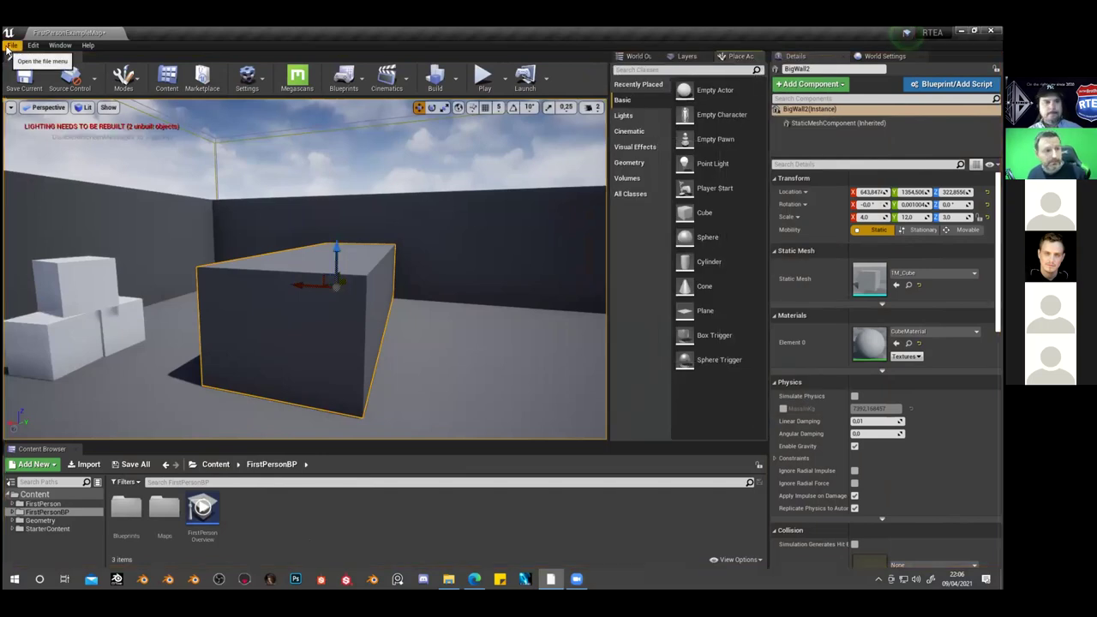
click(12, 44)
click(39, 65)
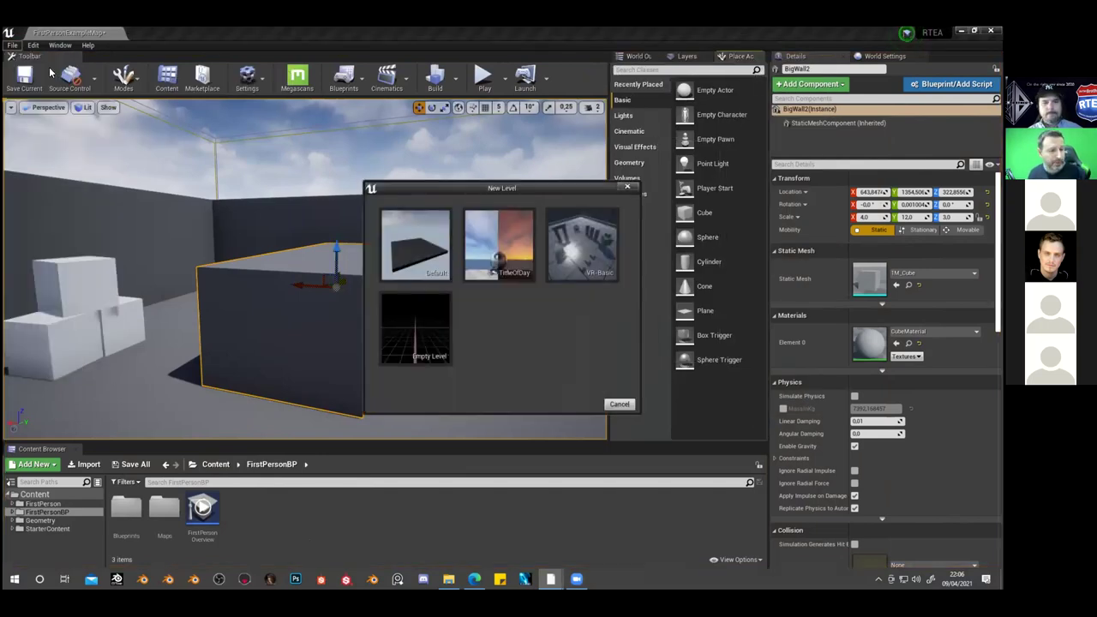
click(418, 346)
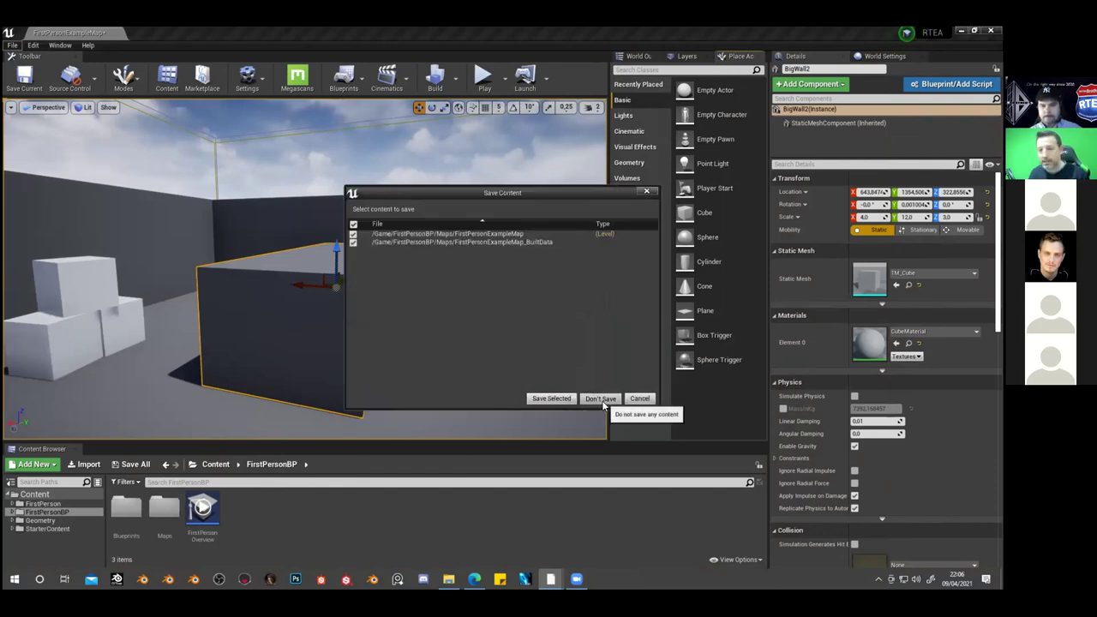
click(601, 399)
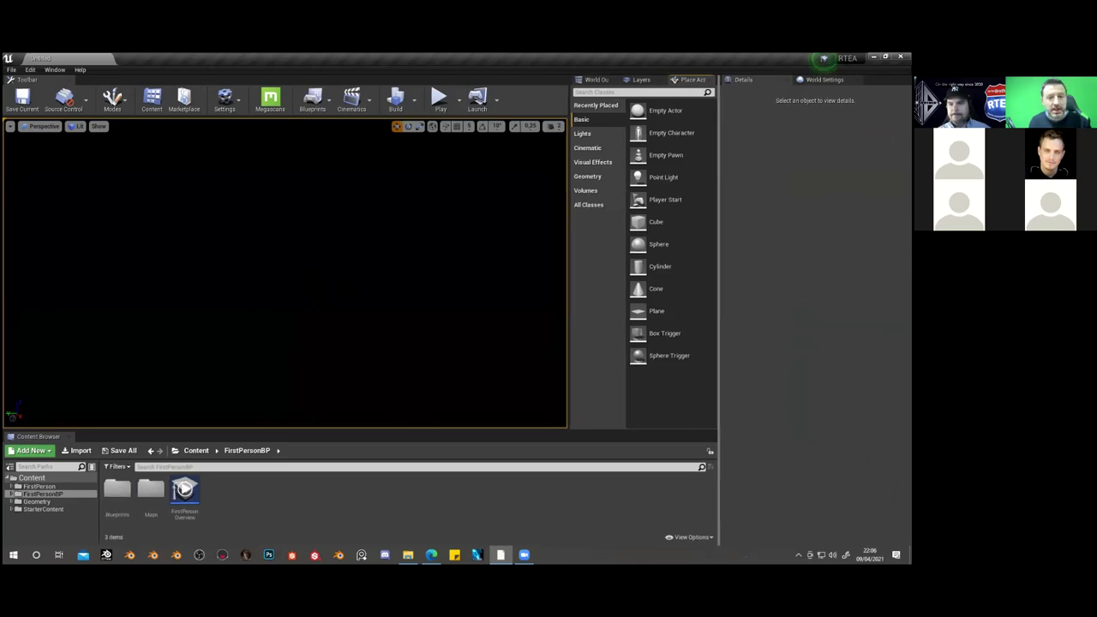
Widen the viewport and placement panels, then show the Lights category in Place Actors
drag(719, 299, 831, 299)
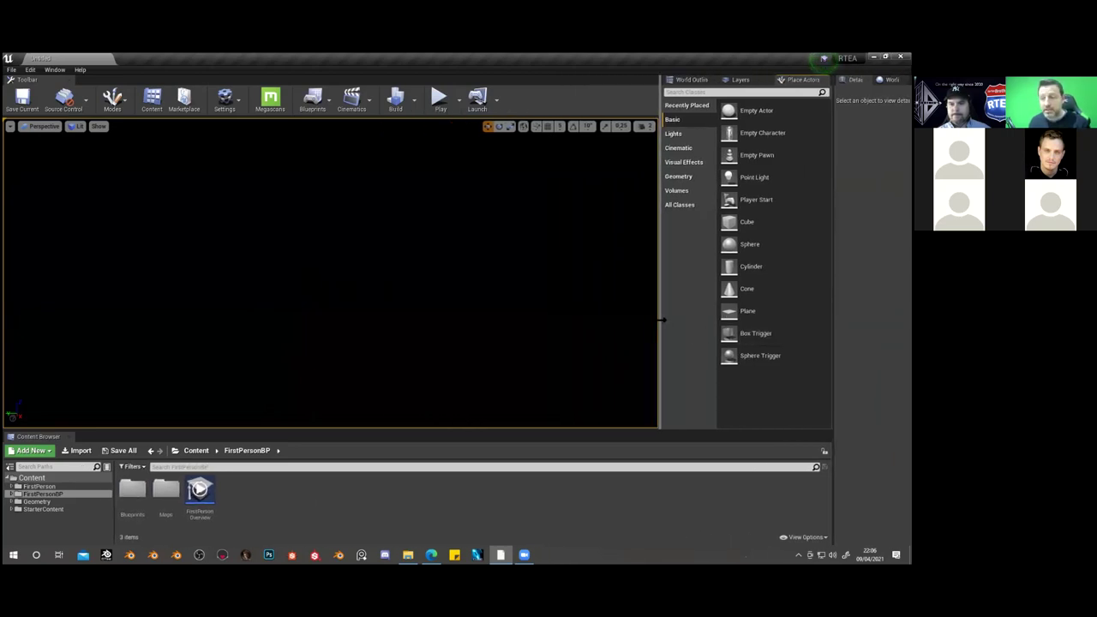
drag(658, 317, 666, 317)
click(692, 78)
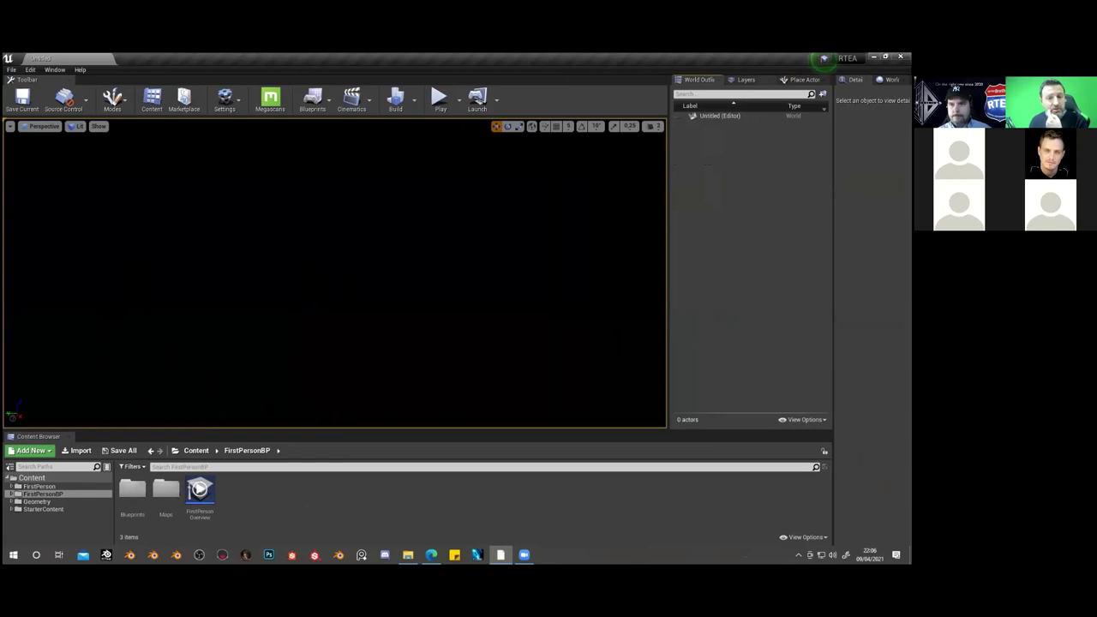
click(802, 79)
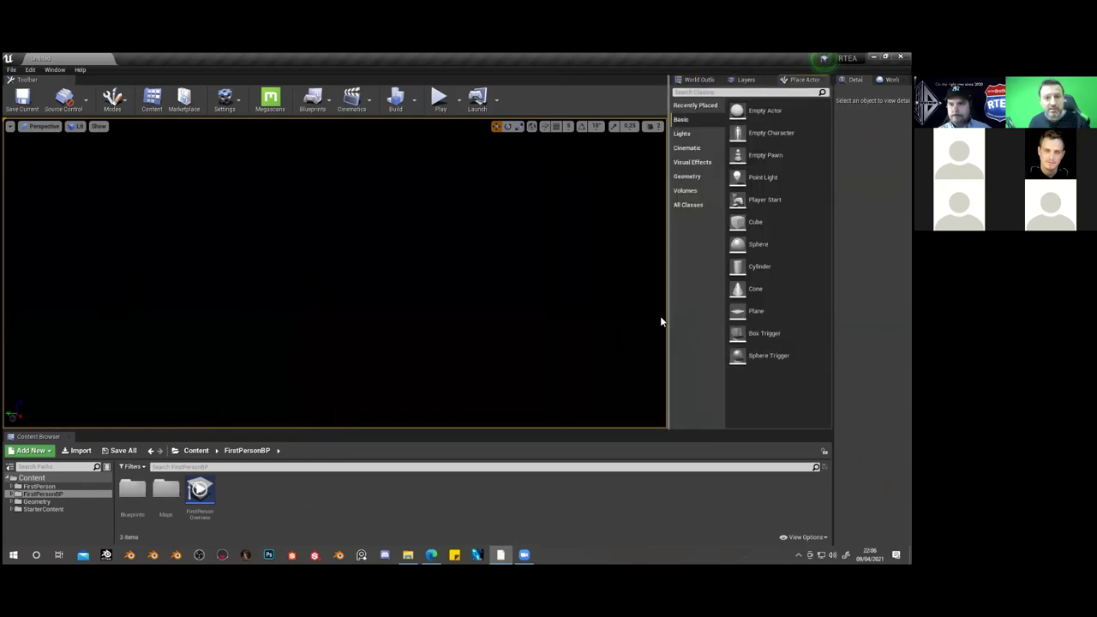
click(691, 135)
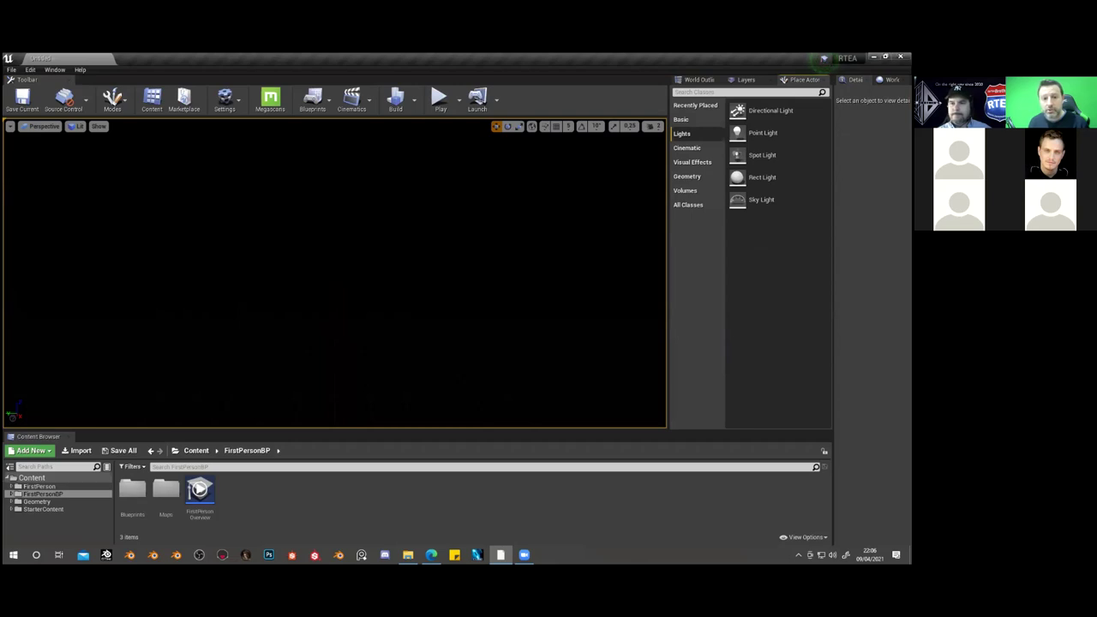
Drag a Sky Light and then a Directional Light into the viewport
drag(754, 202, 458, 228)
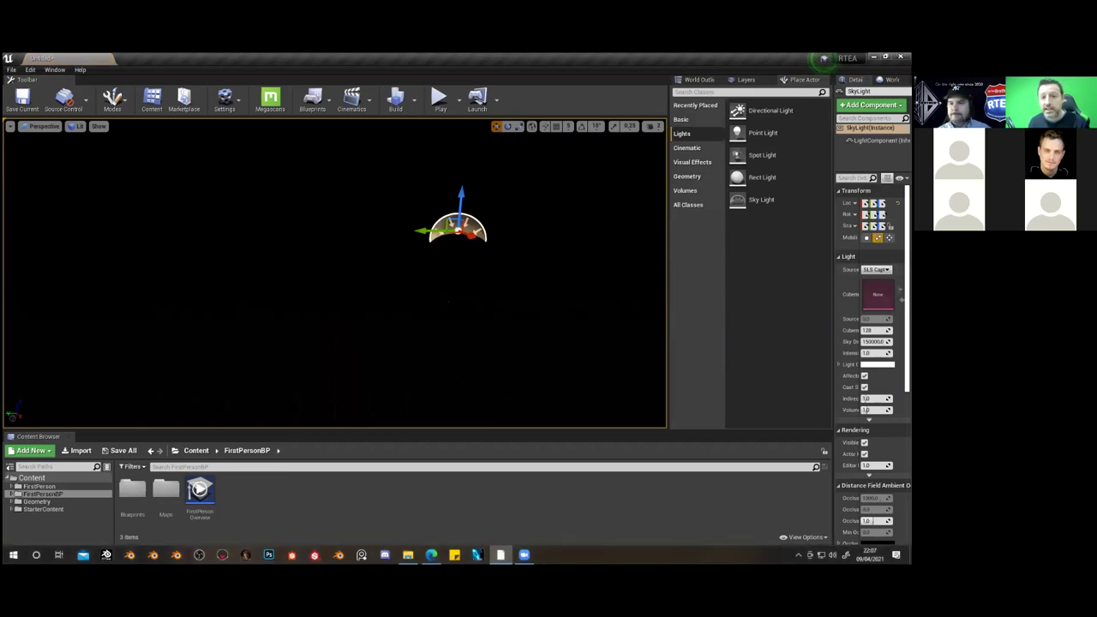
drag(711, 110, 373, 231)
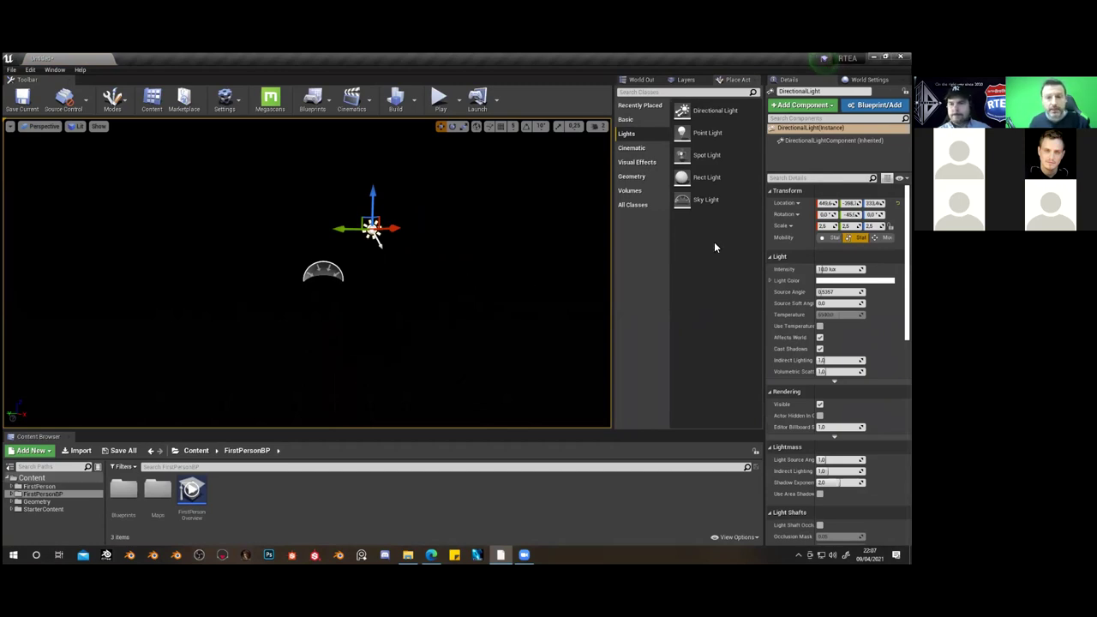
Search 'EXPONE', add an Exponential Height Fog, then deselect it in the World Outliner
click(634, 93)
text(EXPONE)
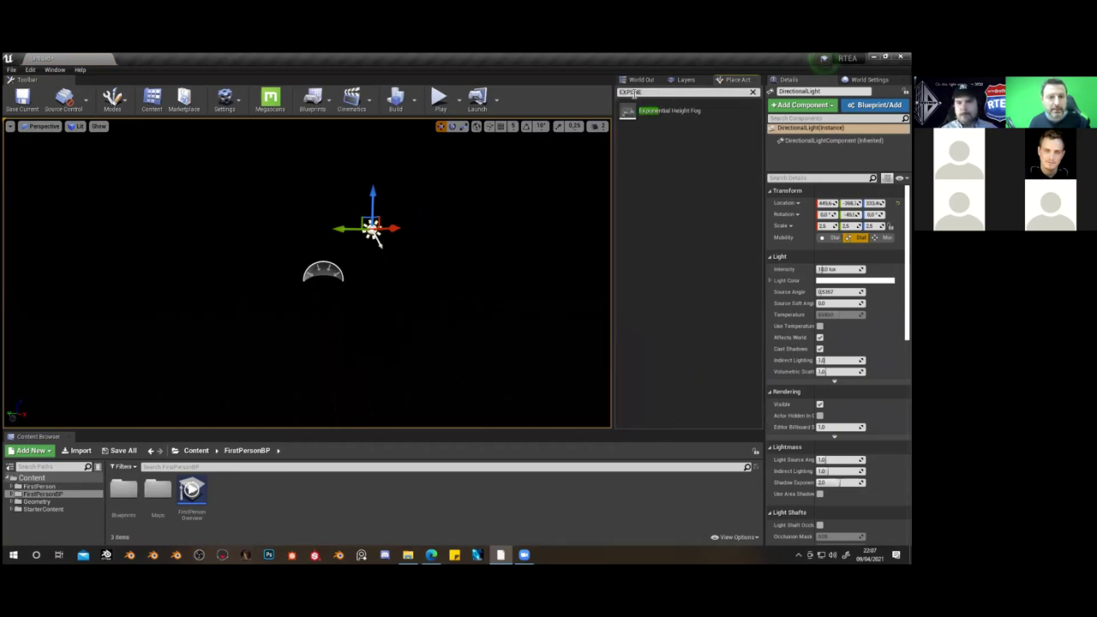
drag(667, 111, 451, 230)
right_drag(452, 230, 426, 230)
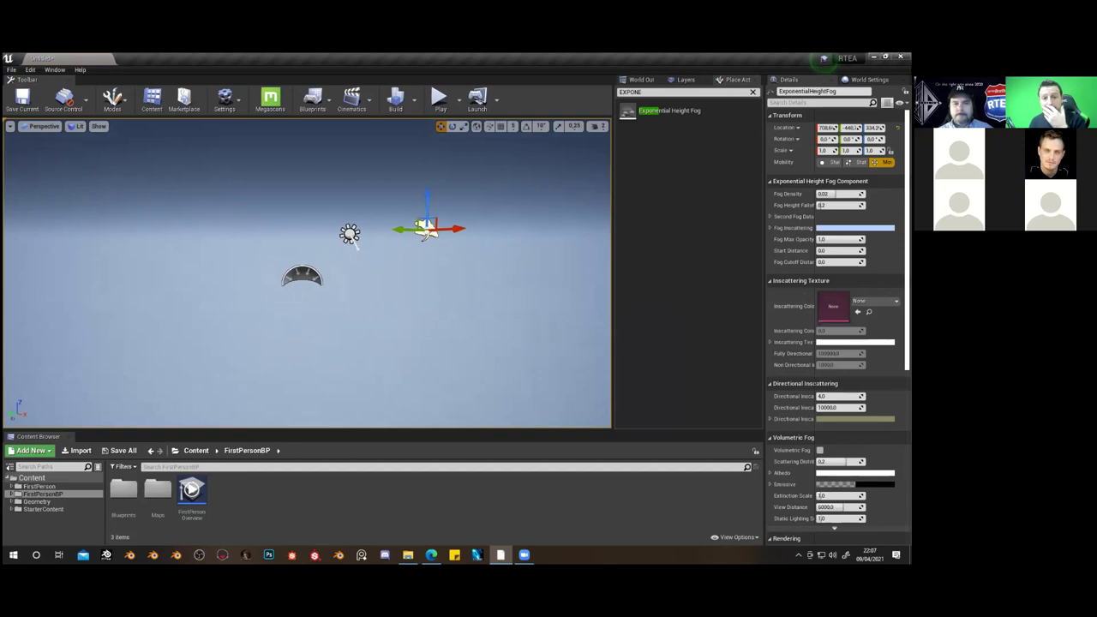
click(639, 79)
click(677, 171)
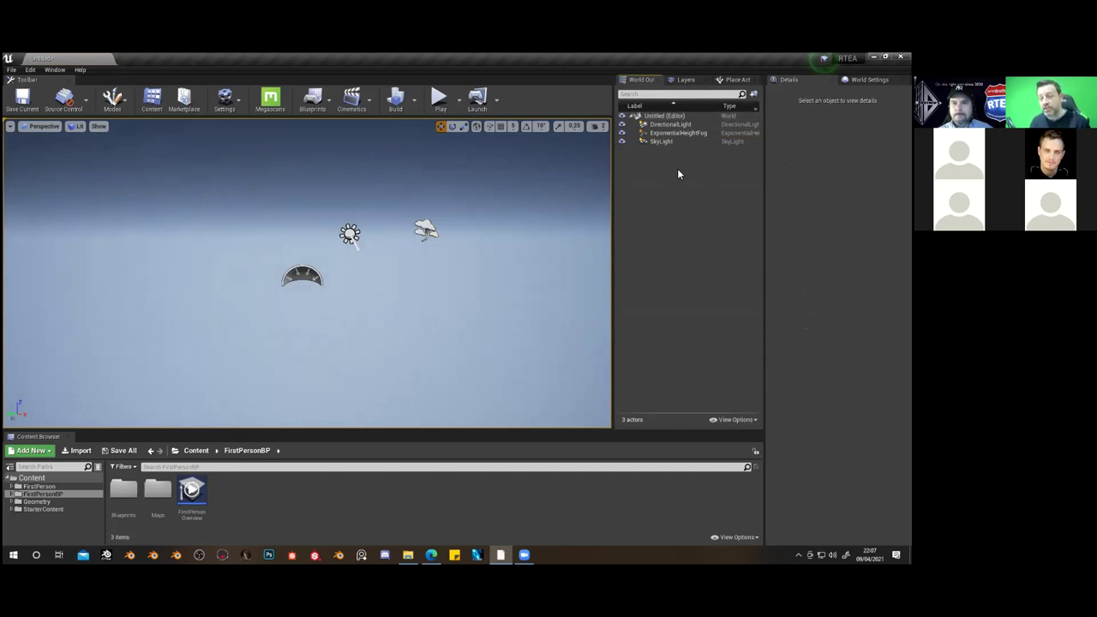
Select the directional light, sky light and height fog in turn to review their Details
click(349, 234)
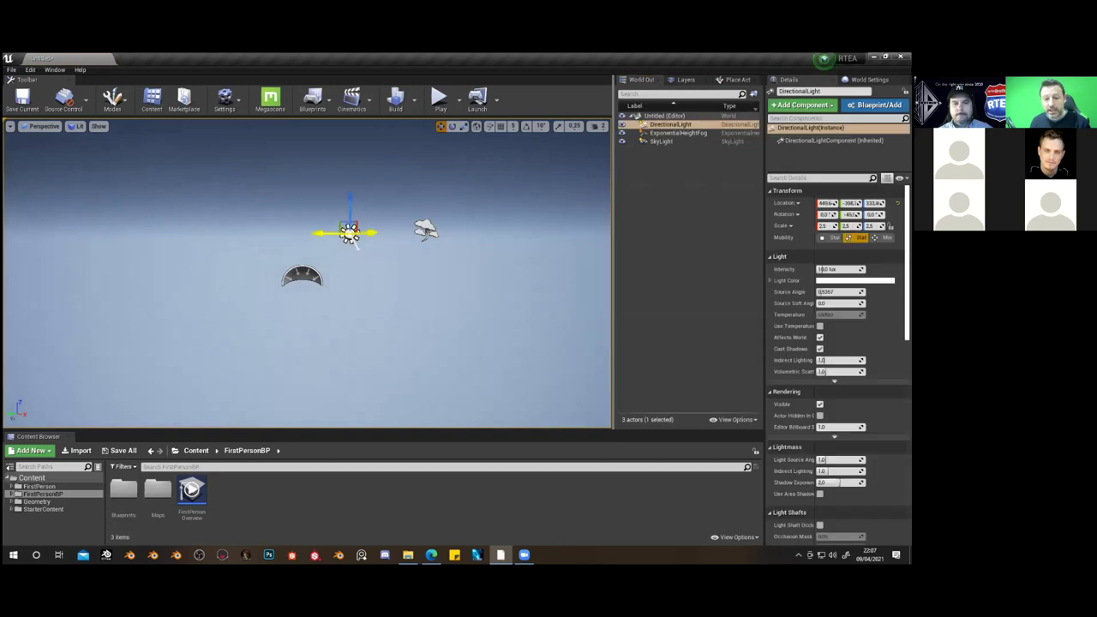
click(387, 289)
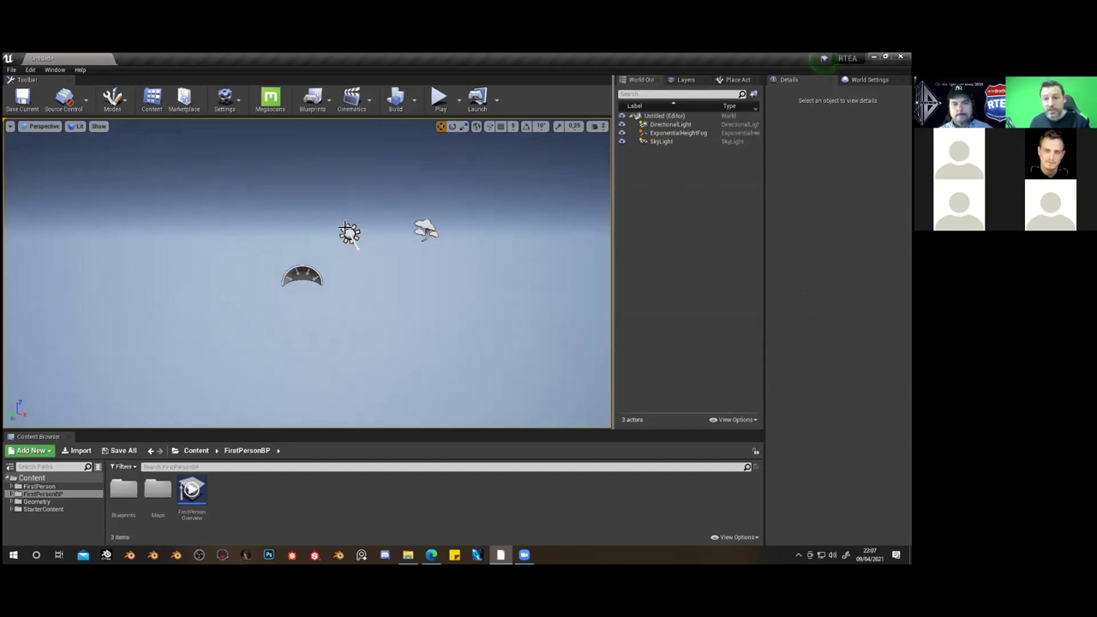
click(296, 276)
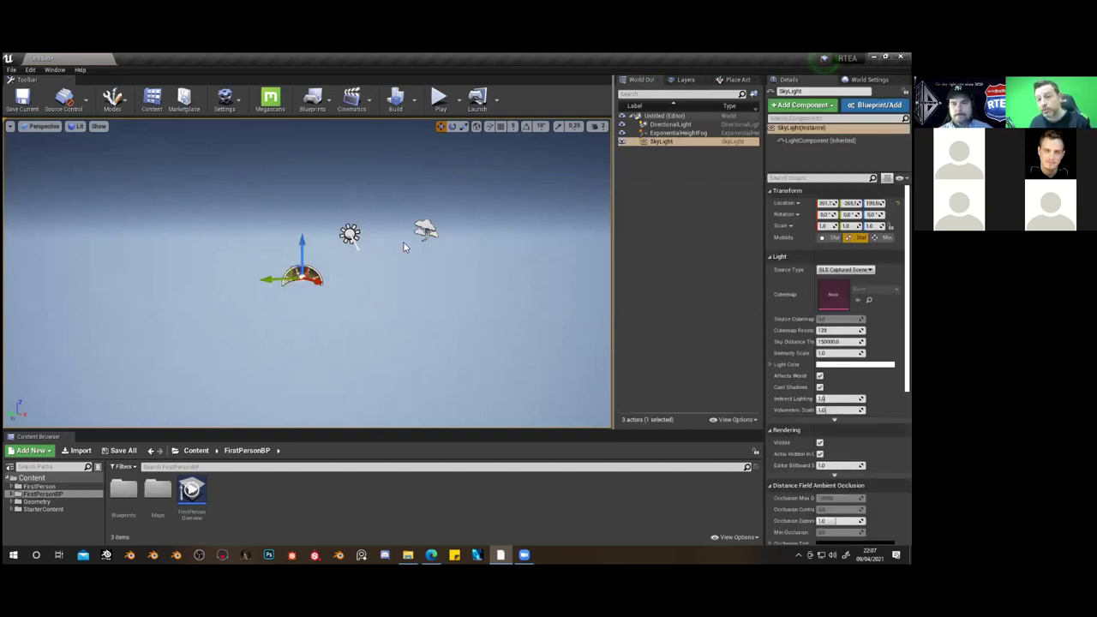
click(425, 229)
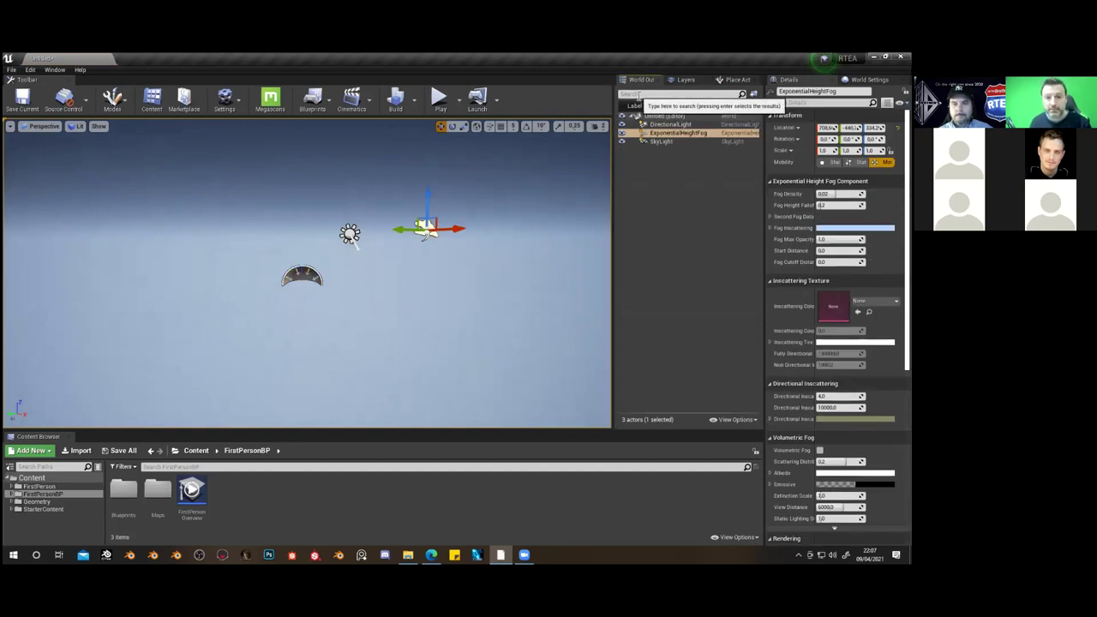
Search the Layers list for 'AT', then bring back the EXPONE-filtered Place Actors list
click(685, 79)
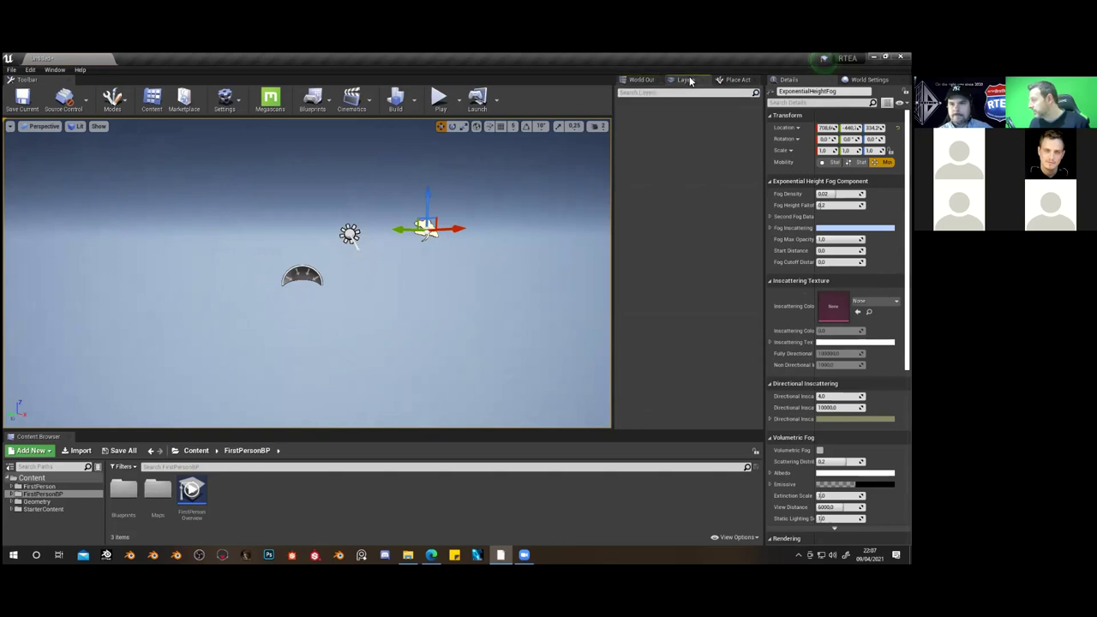
click(644, 92)
text(AT)
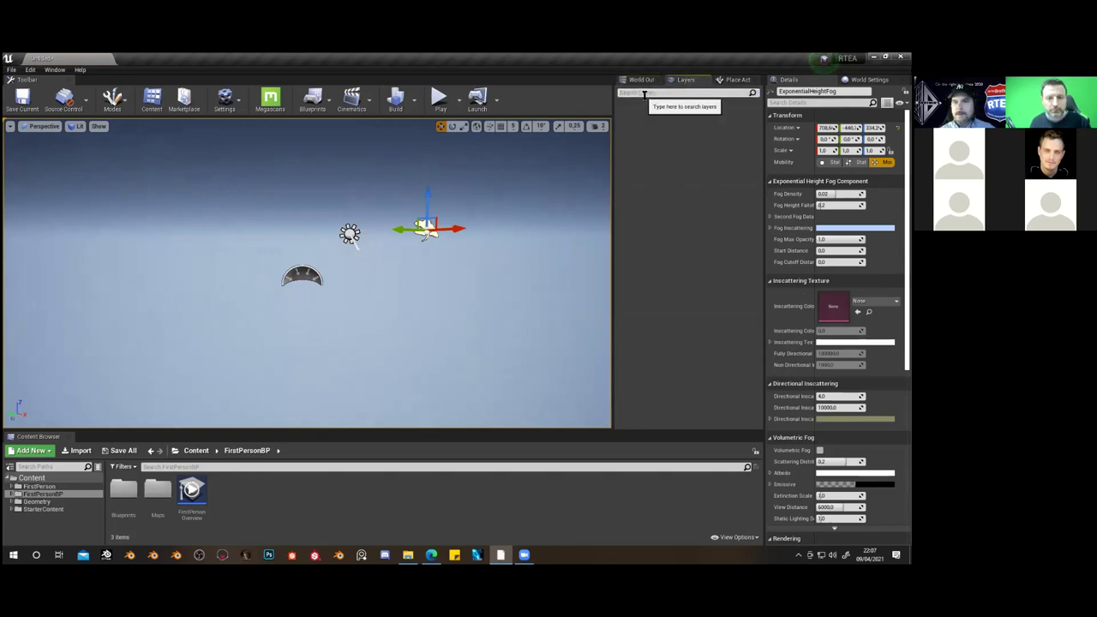
drag(735, 79, 676, 89)
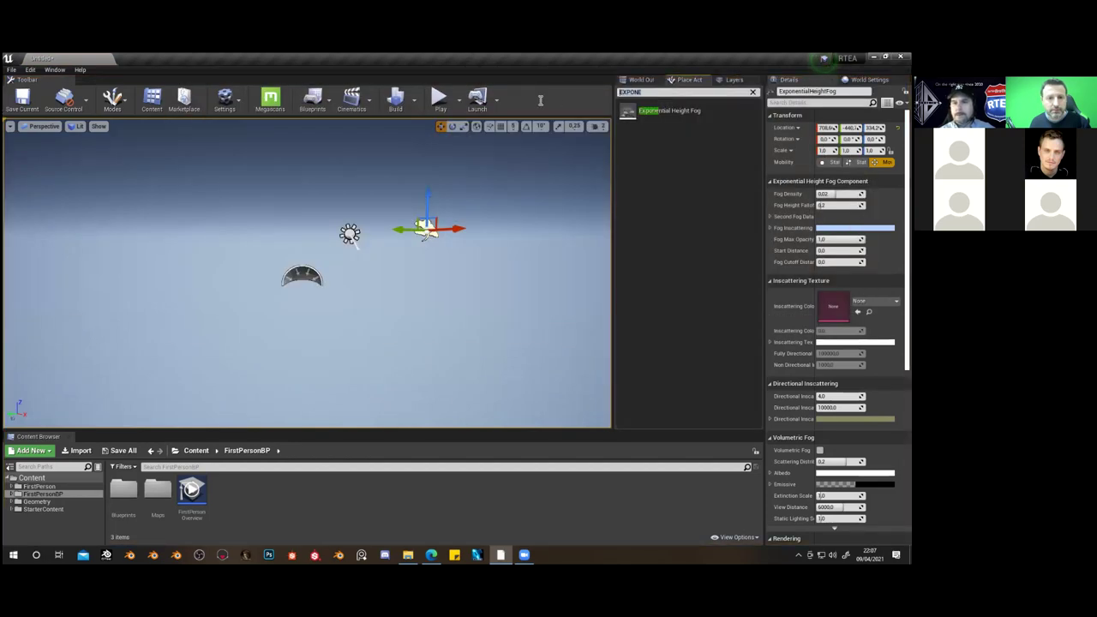
Search 'ATMO', add an Atmospheric Fog to the scene and raise it higher
key(BackSpace)
key(BackSpace)
key(BackSpace)
key(BackSpace)
key(BackSpace)
key(BackSpace)
text(ATMO)
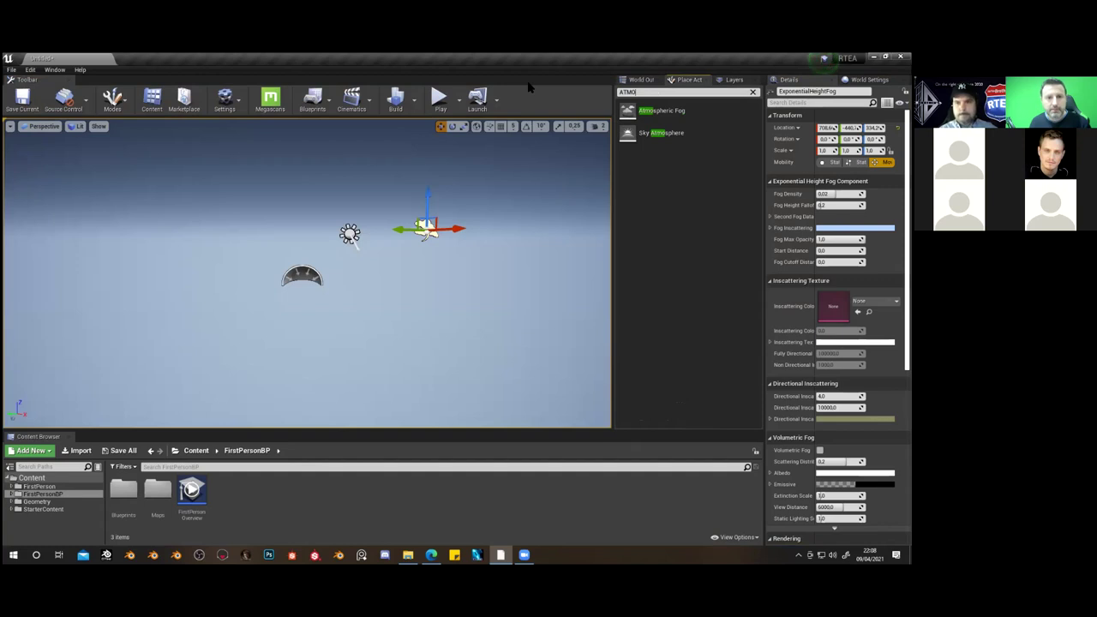
drag(656, 111, 402, 231)
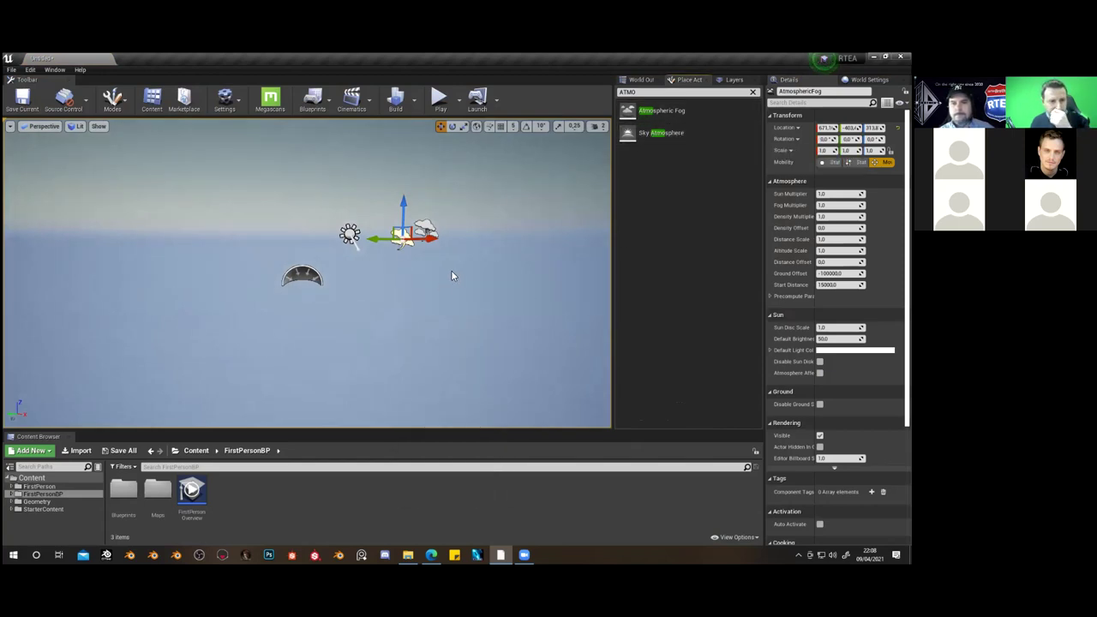
right_drag(452, 276, 390, 276)
drag(335, 210, 339, 167)
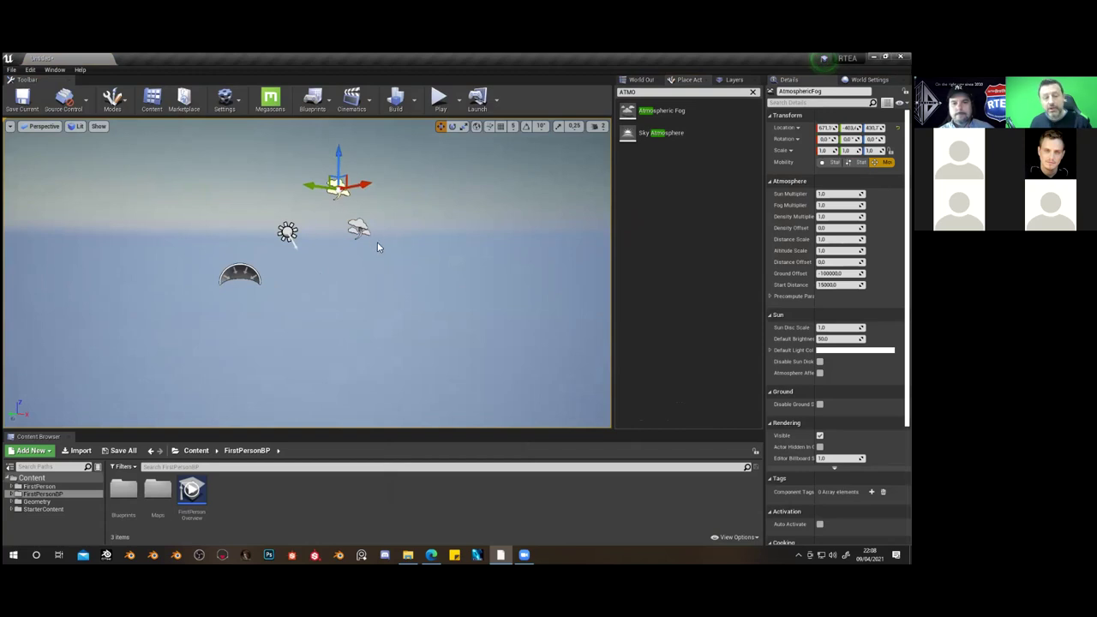
click(377, 242)
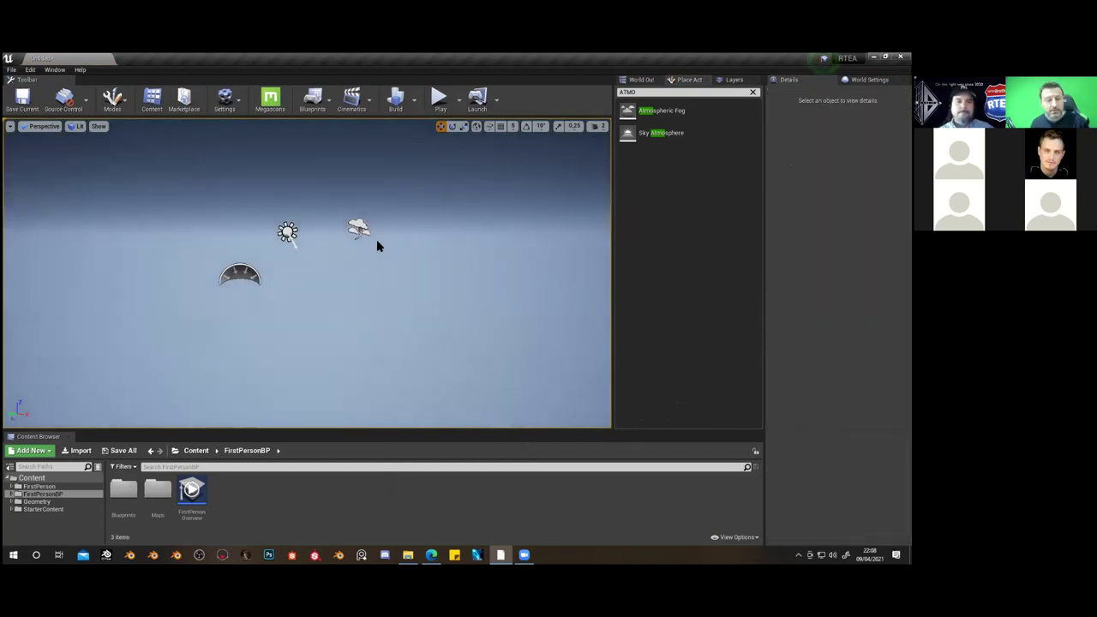
right_drag(377, 242, 394, 272)
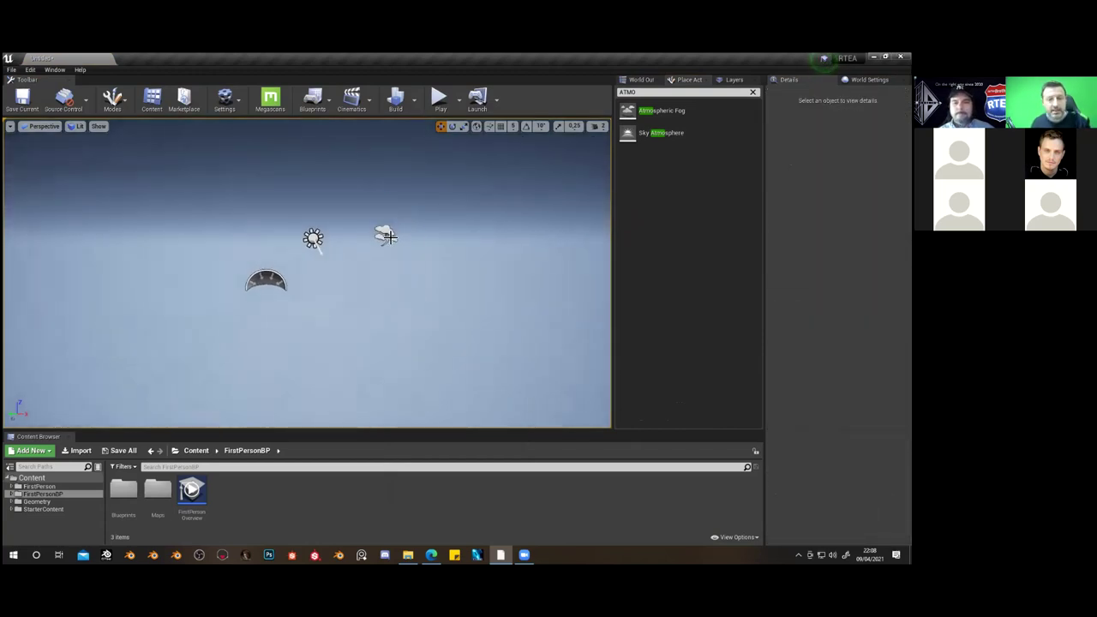
Select the exponential height fog, widen its Details panel, and show the World Outliner
click(387, 237)
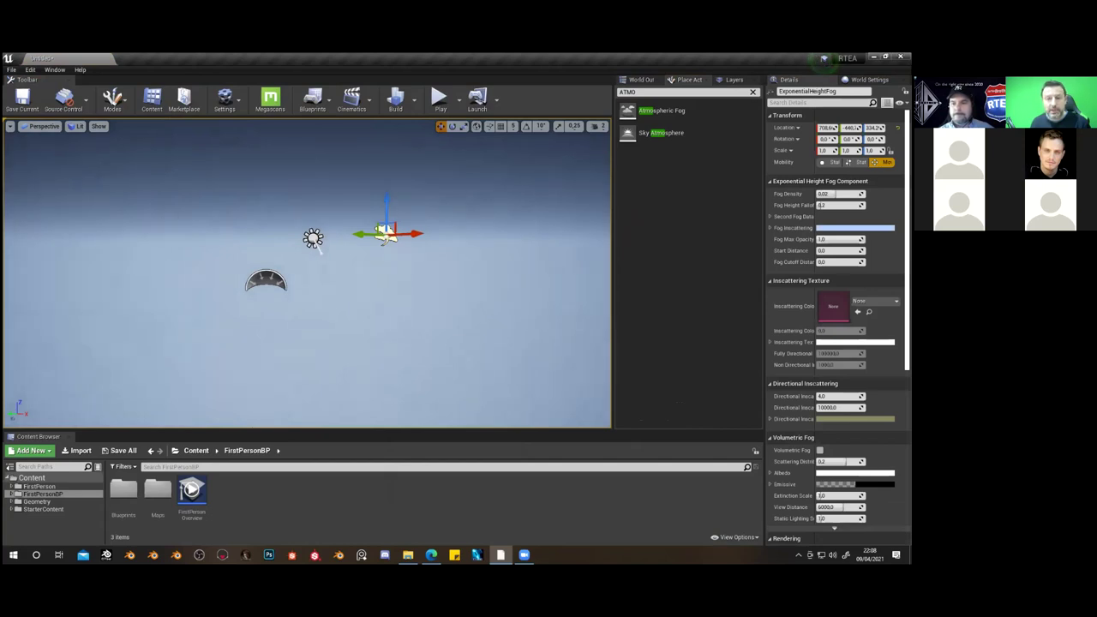
drag(764, 305, 714, 299)
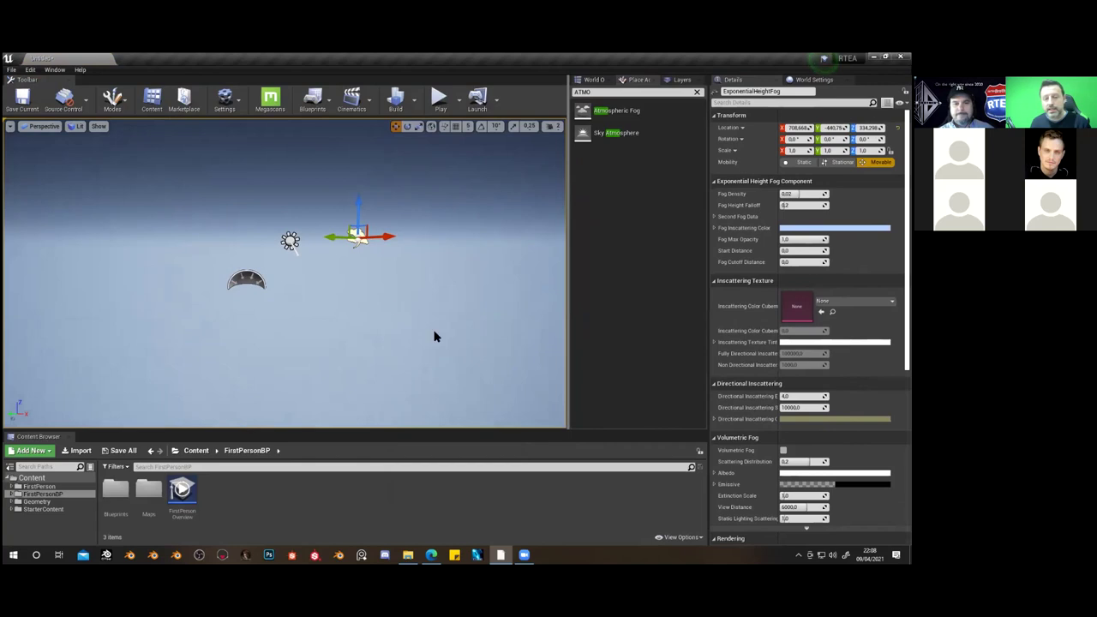
click(606, 76)
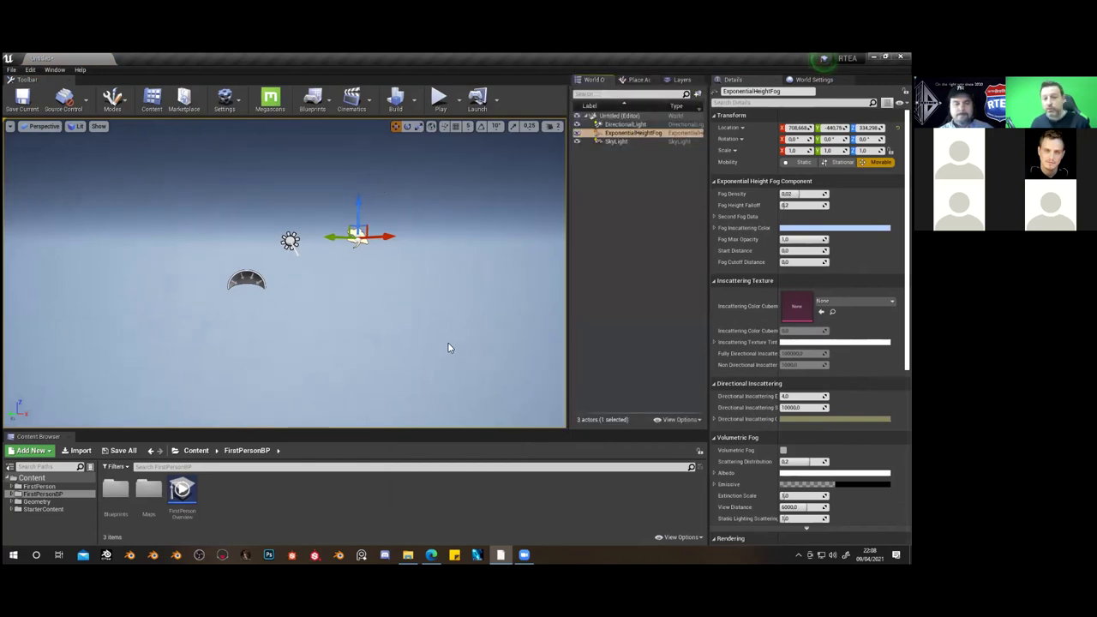
Search placeable actors for 'ATMO', then 'came', and clear the search filter
mouse_move(360, 345)
right_down()
mouse_move(380, 343)
mouse_move(360, 343)
right_up()
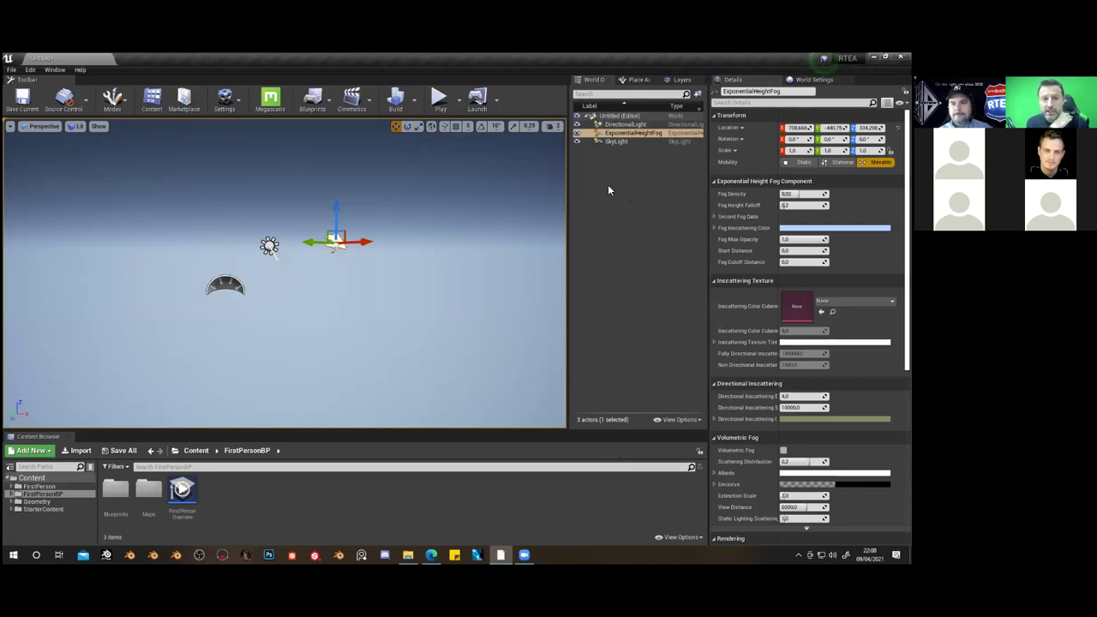
click(638, 79)
text(ATMO)
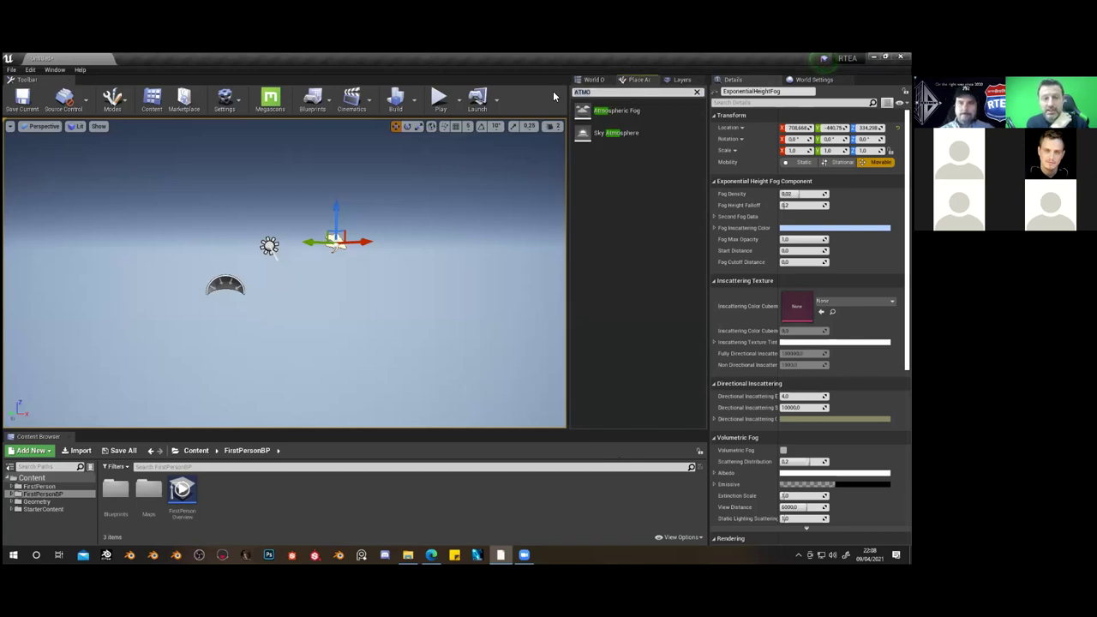
key(BackSpace)
key(BackSpace)
key(BackSpace)
key(BackSpace)
text(came)
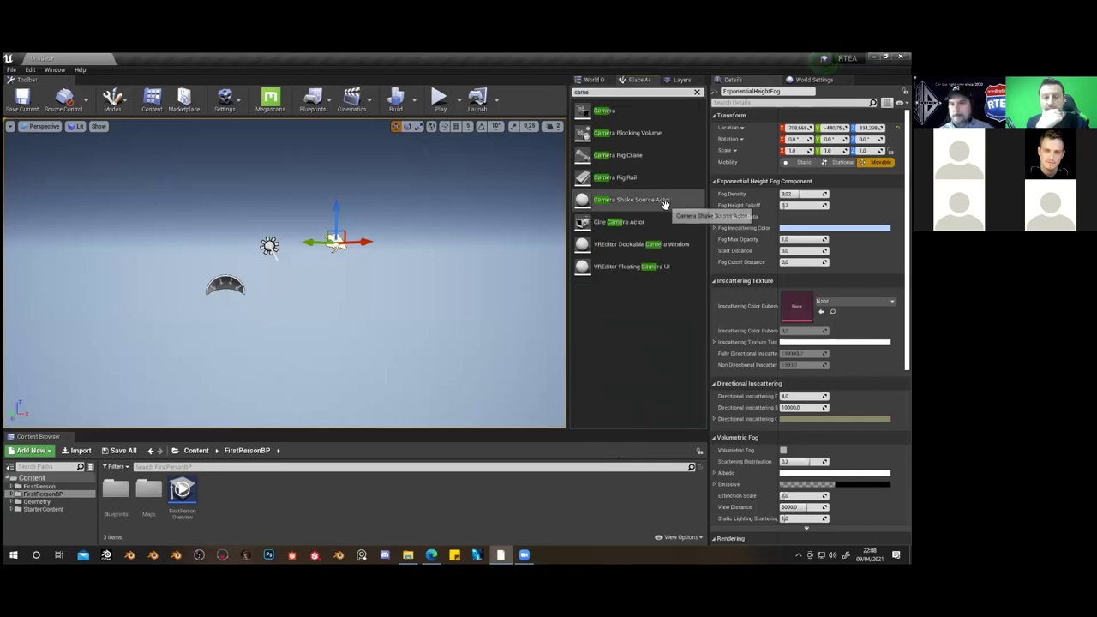
click(697, 93)
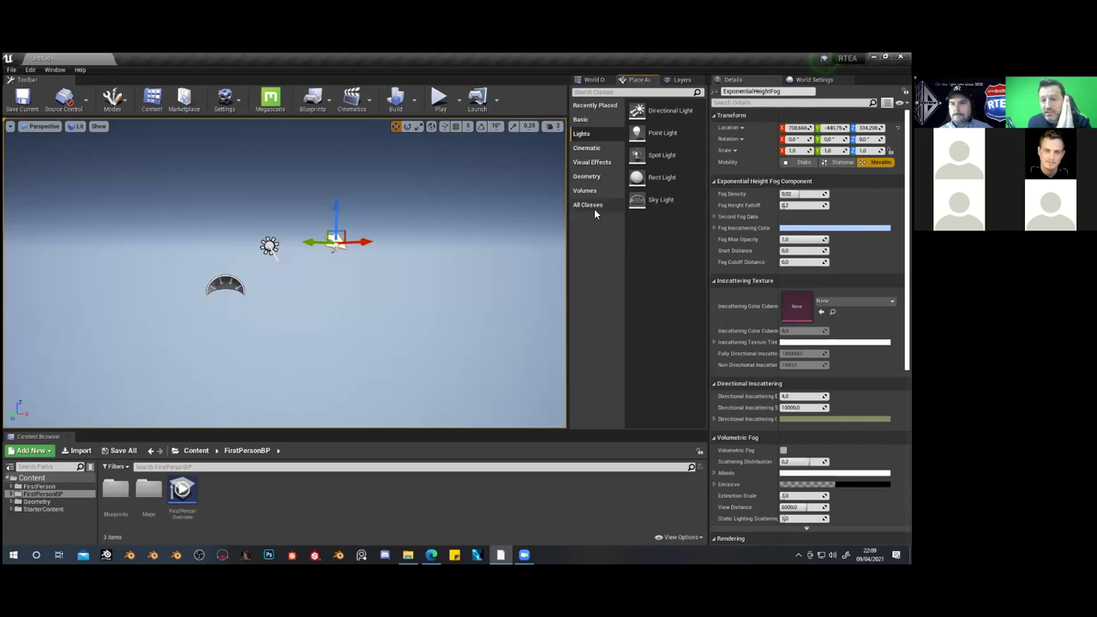
Open the Basic category and drag a Plane into the level
click(604, 105)
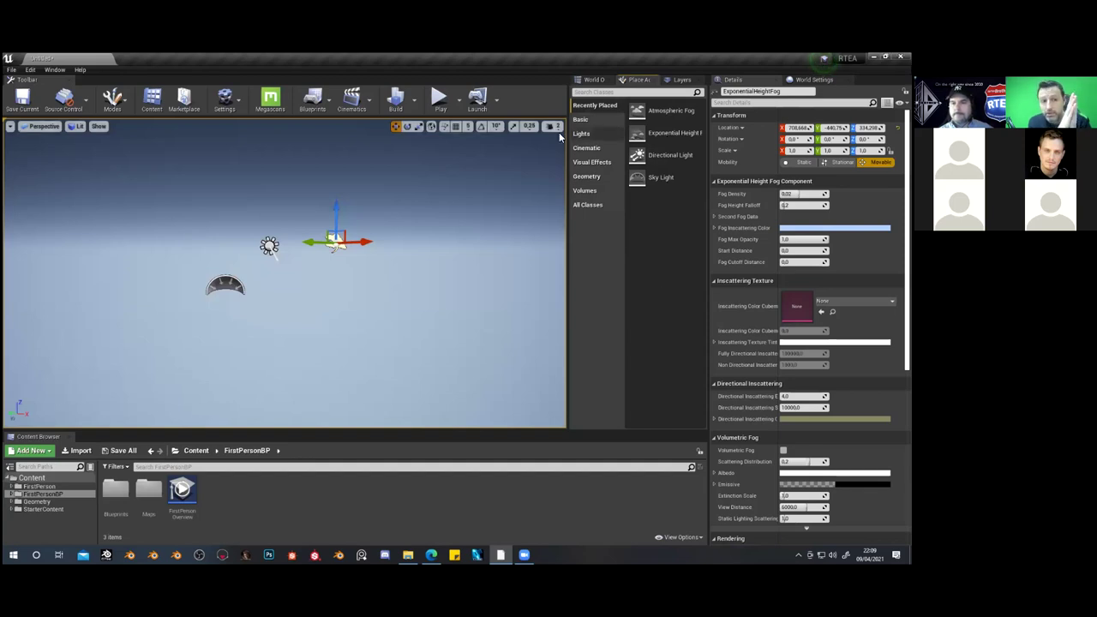
click(581, 120)
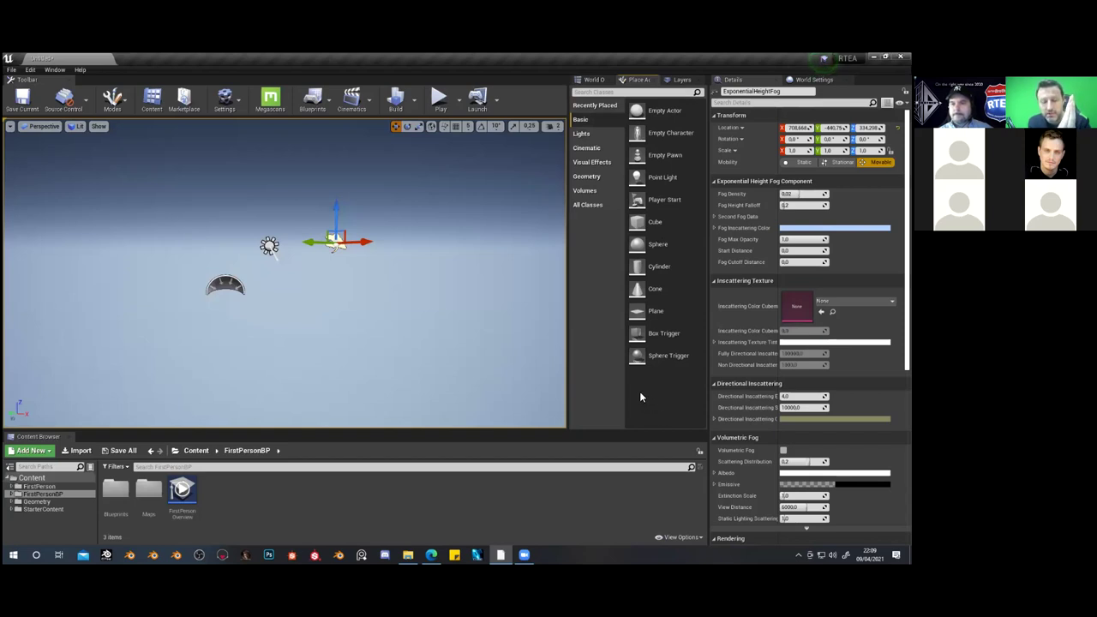
drag(649, 322, 265, 324)
Cycle the plane through the move, rotate and scale gizmos (W, E, R), leaving it unchanged
key(e)
key(r)
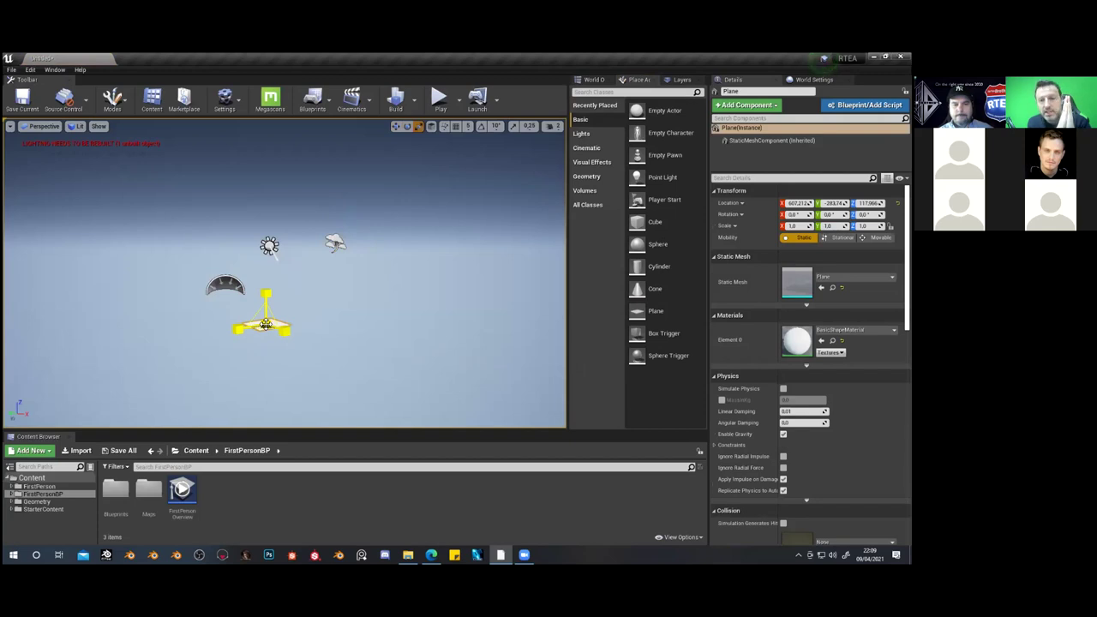
key(w)
key(e)
key(w)
key(e)
key(r)
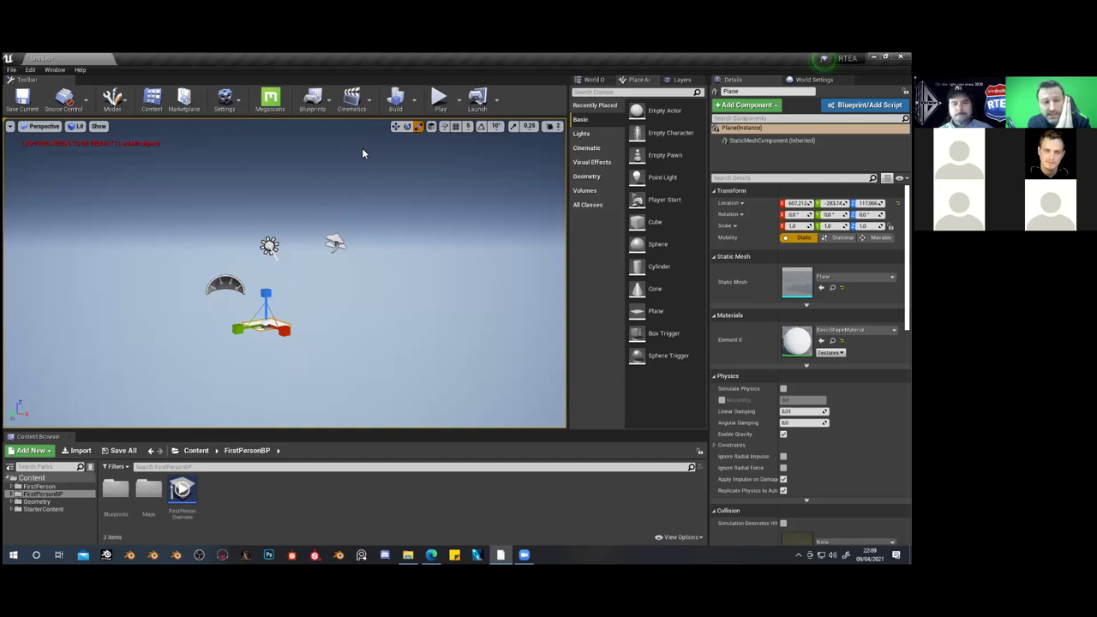
key(w)
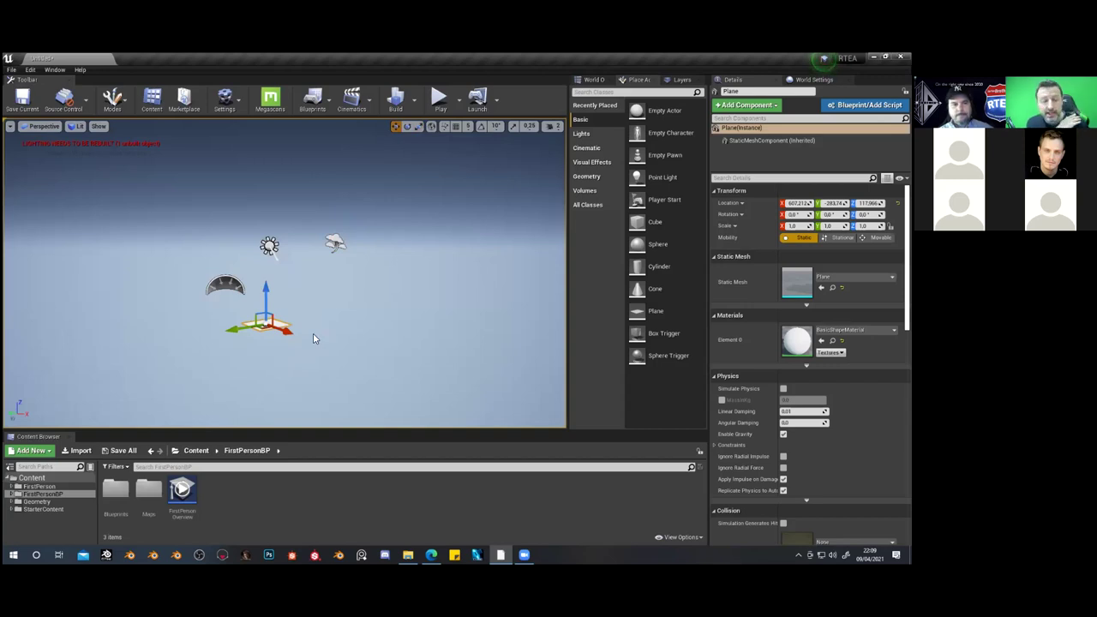
key(e)
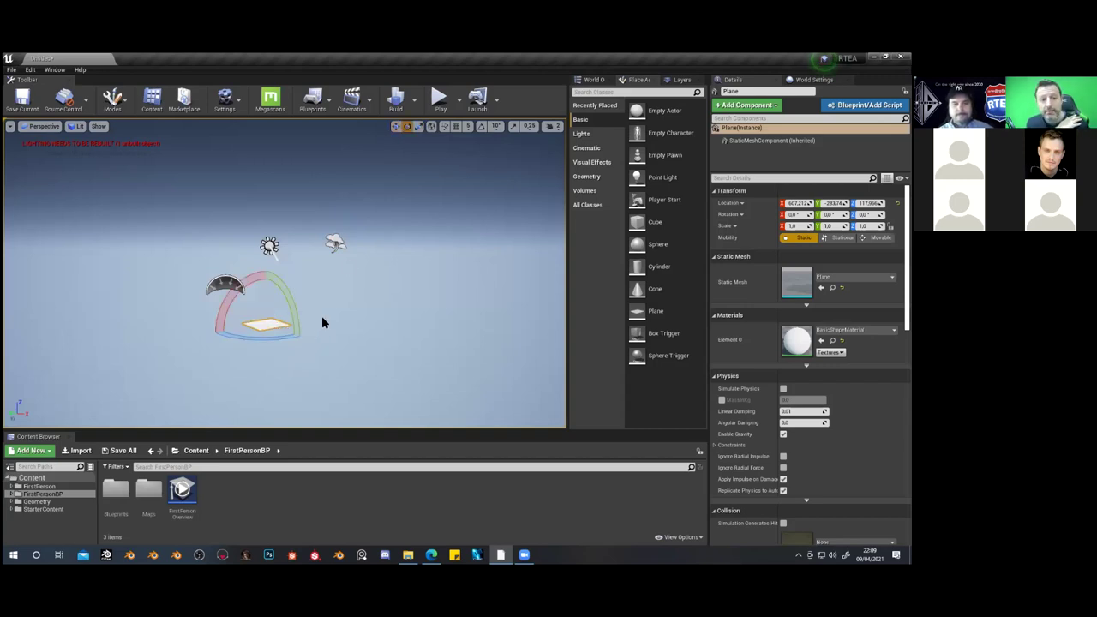
key(r)
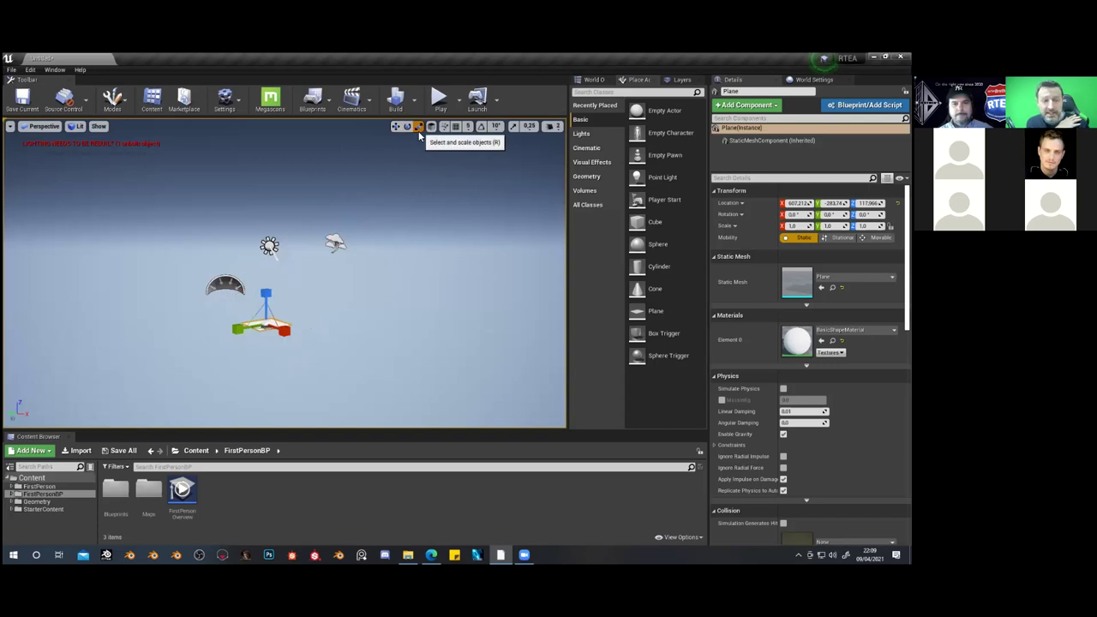
key(w)
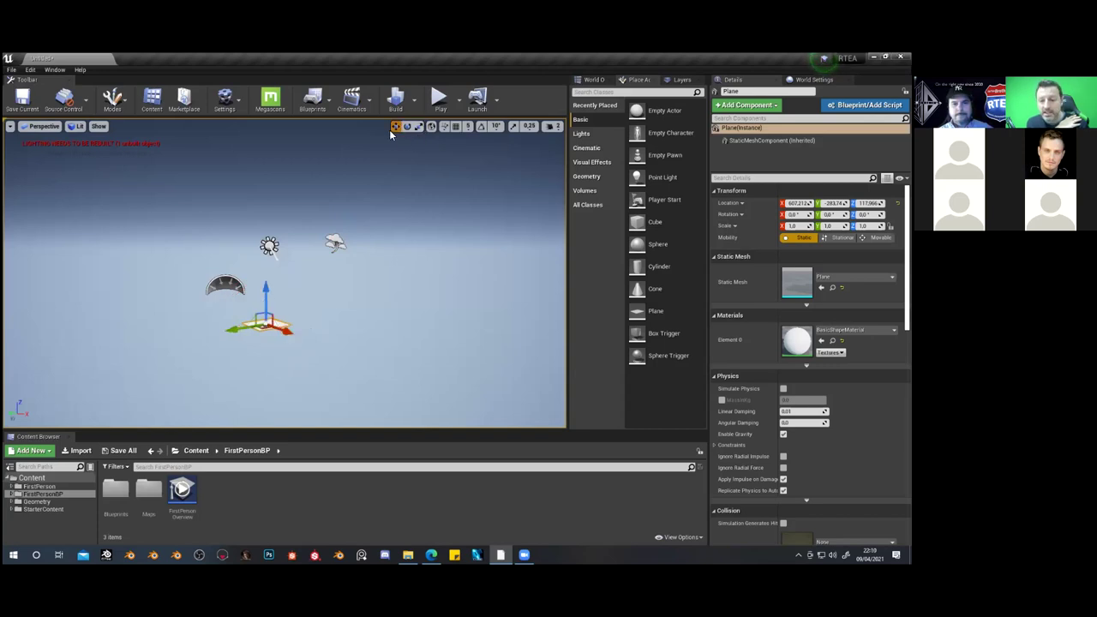
Scale the plane up uniformly with the R gizmo into a large white floor
right_drag(275, 337, 275, 365)
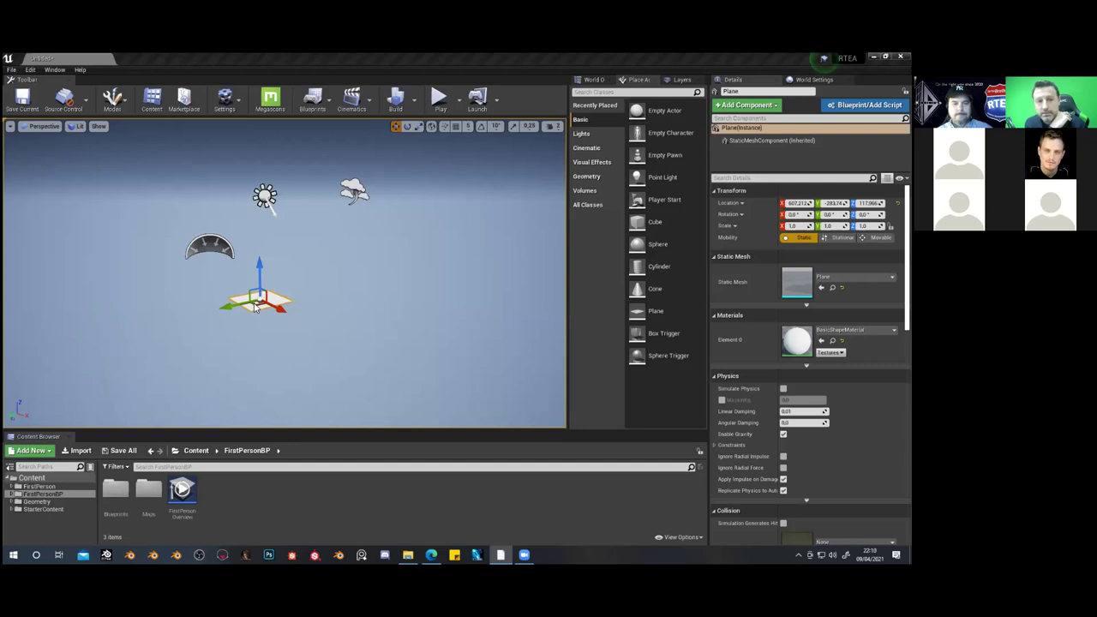
key(e)
key(r)
drag(259, 299, 338, 219)
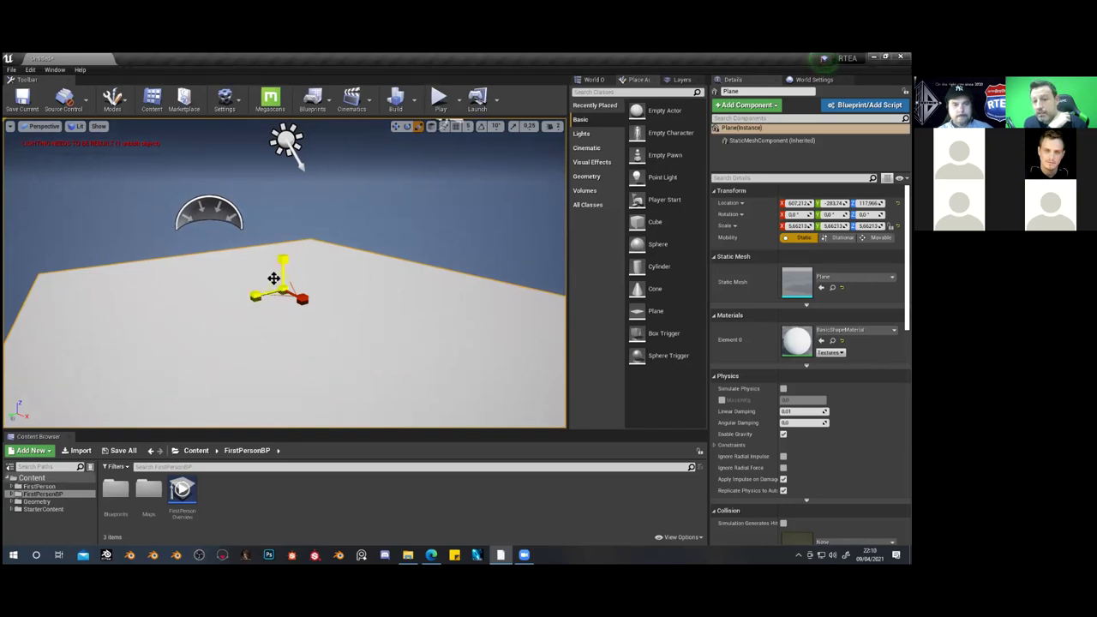
scroll(273, 277, down, 5)
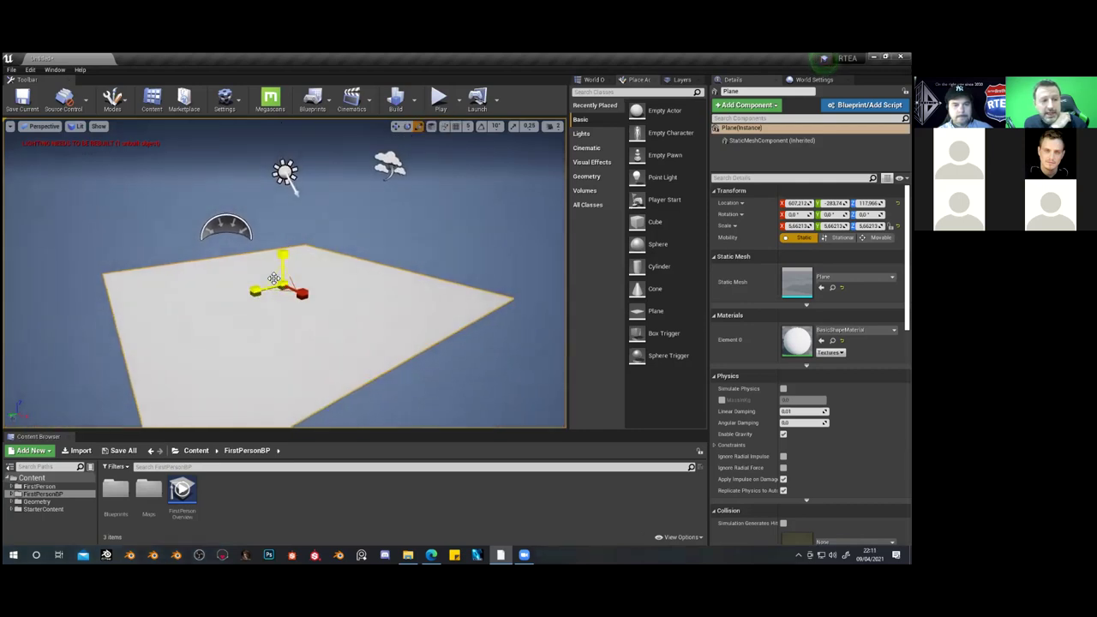
mouse_move(273, 278)
mouse_down()
mouse_move(319, 263)
mouse_move(259, 281)
mouse_move(280, 283)
mouse_up()
Drag a Cube onto the white floor and focus the view on it
key(w)
drag(654, 222, 331, 282)
key(w)
key(f)
scroll(301, 273, down, 3)
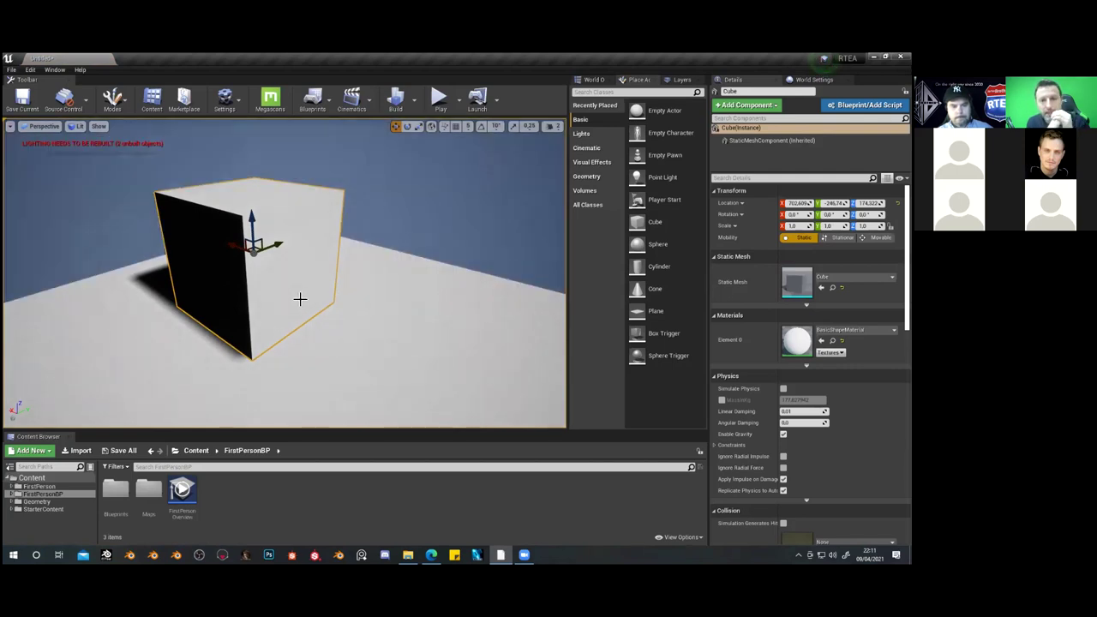
Orbit around the cube to see it from above and from its shadowed side
alt+drag(283, 274, 436, 201)
alt+drag(340, 297, 319, 287)
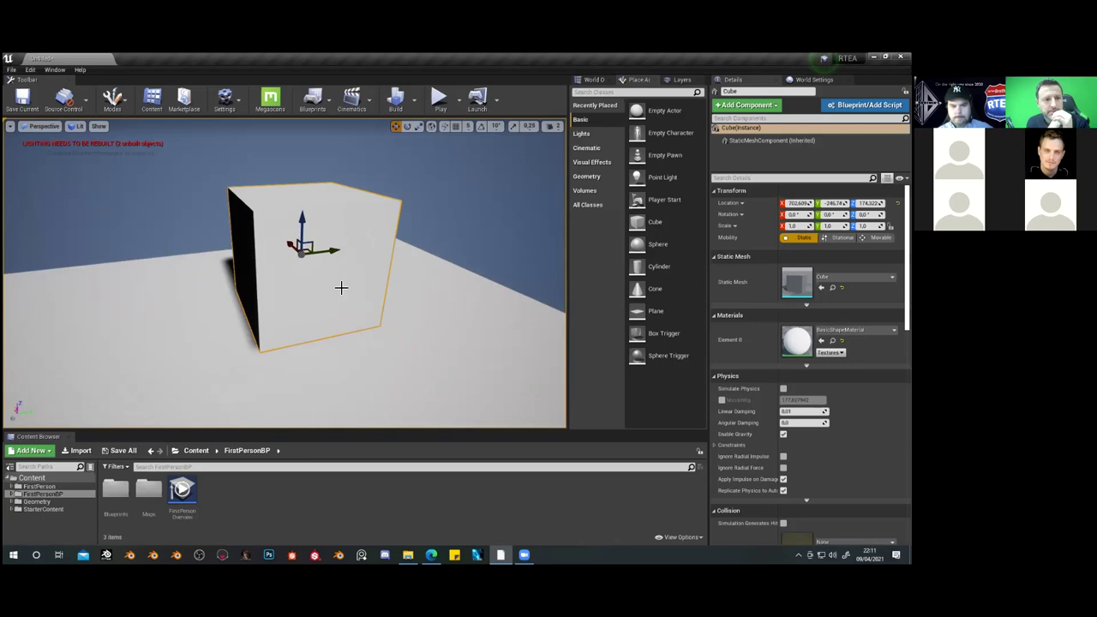
scroll(341, 287, up, 4)
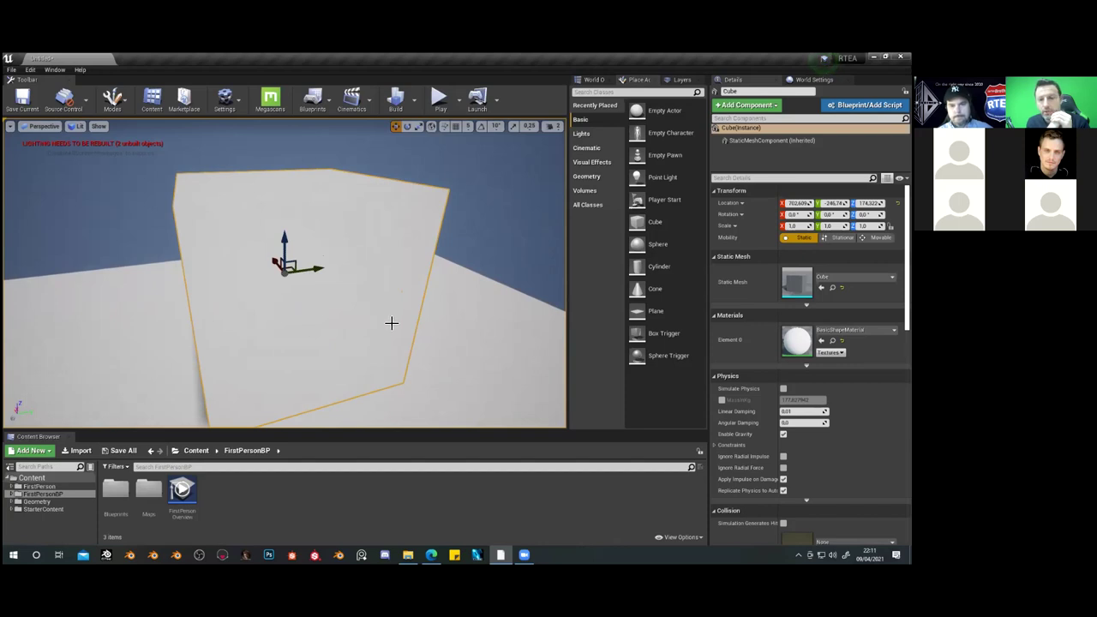
alt+drag(396, 338, 343, 274)
alt+drag(343, 320, 219, 269)
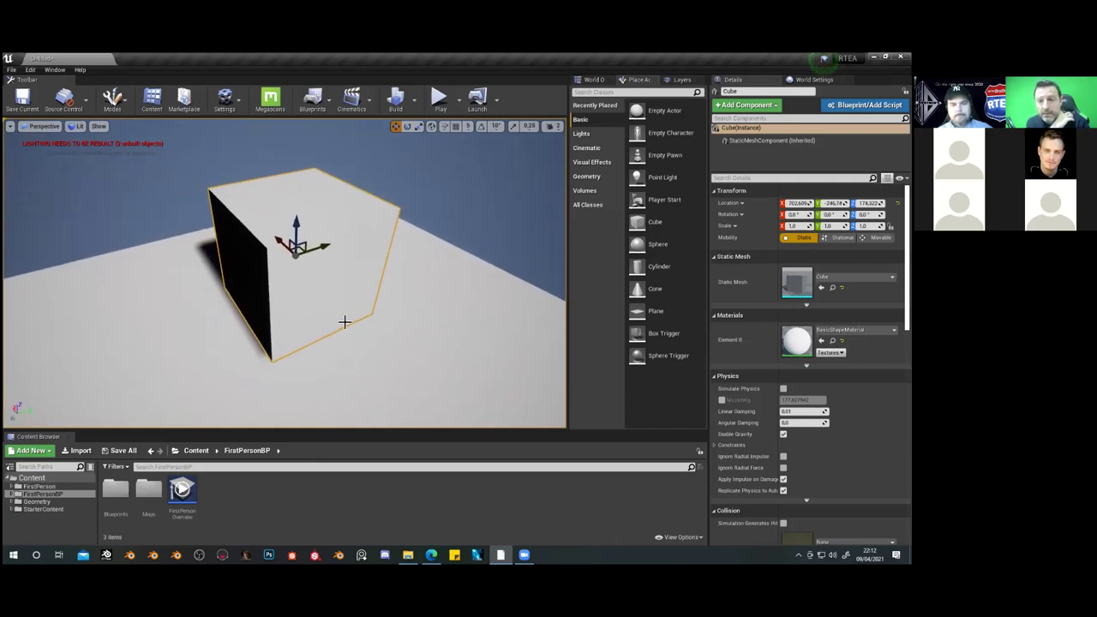
Switch to the scale tool (R) and shrink the cube slightly
key(e)
key(r)
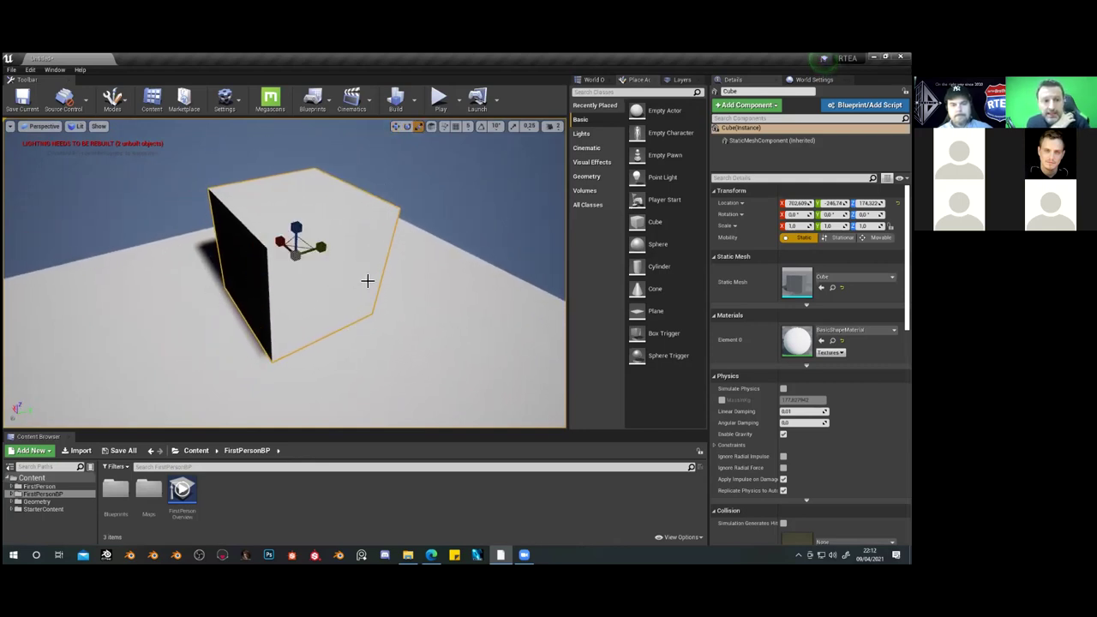
alt+drag(326, 271, 386, 202)
drag(353, 220, 367, 276)
right_drag(367, 276, 257, 238)
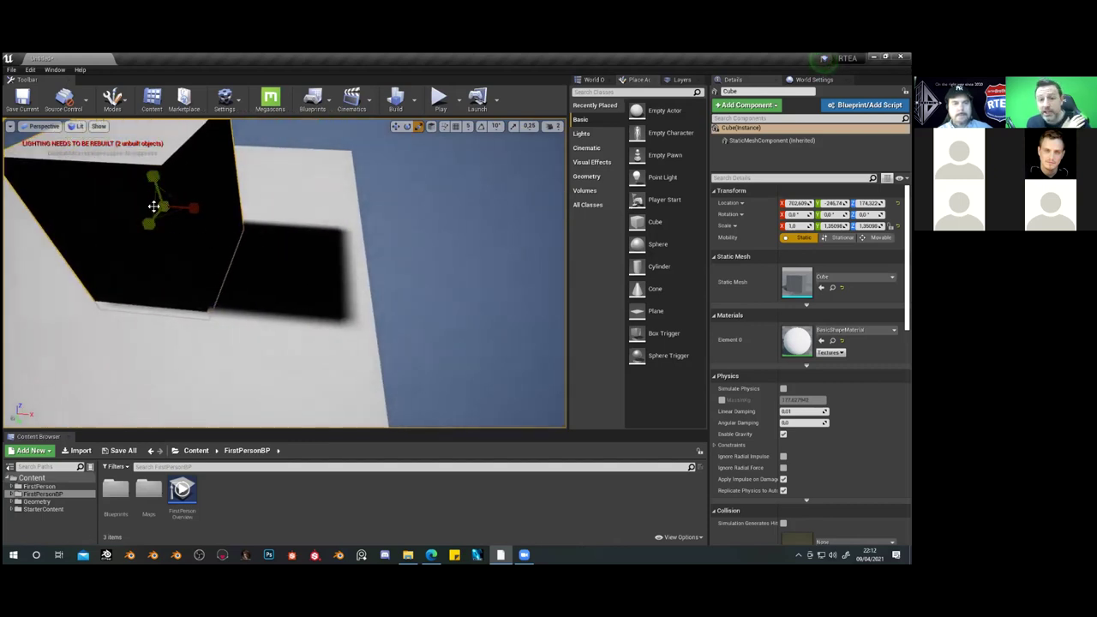
scroll(171, 214, down, 4)
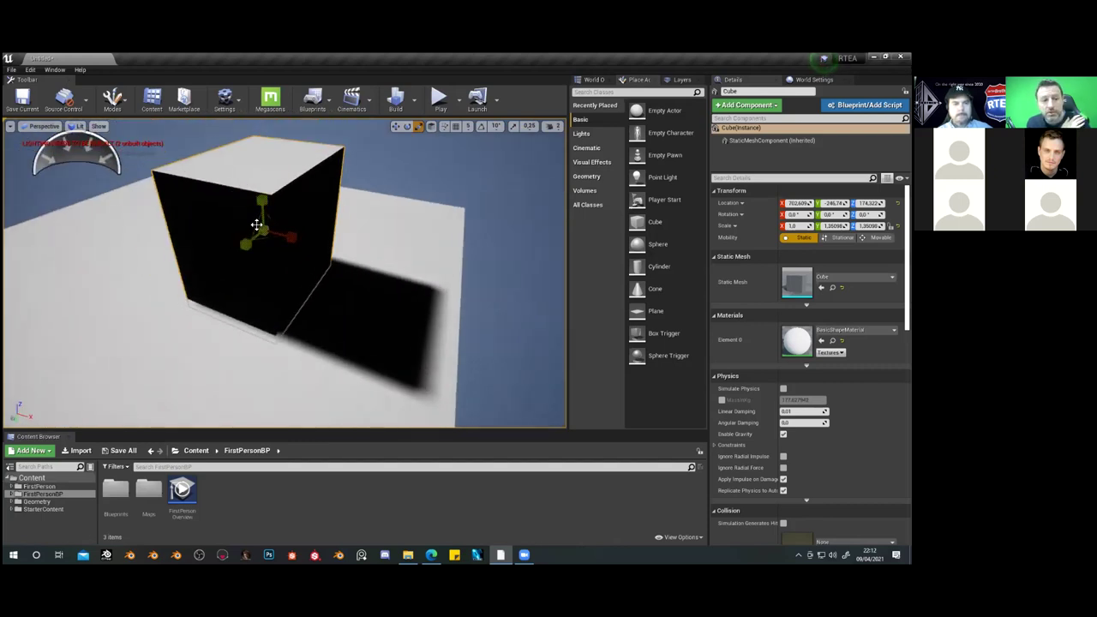
Stretch the cube along Z, Y and X, then enlarge it uniformly to about 0.67 × 0.85 × 1.10
mouse_move(263, 200)
mouse_down()
mouse_move(263, 167)
mouse_move(263, 182)
mouse_up()
drag(249, 250, 300, 244)
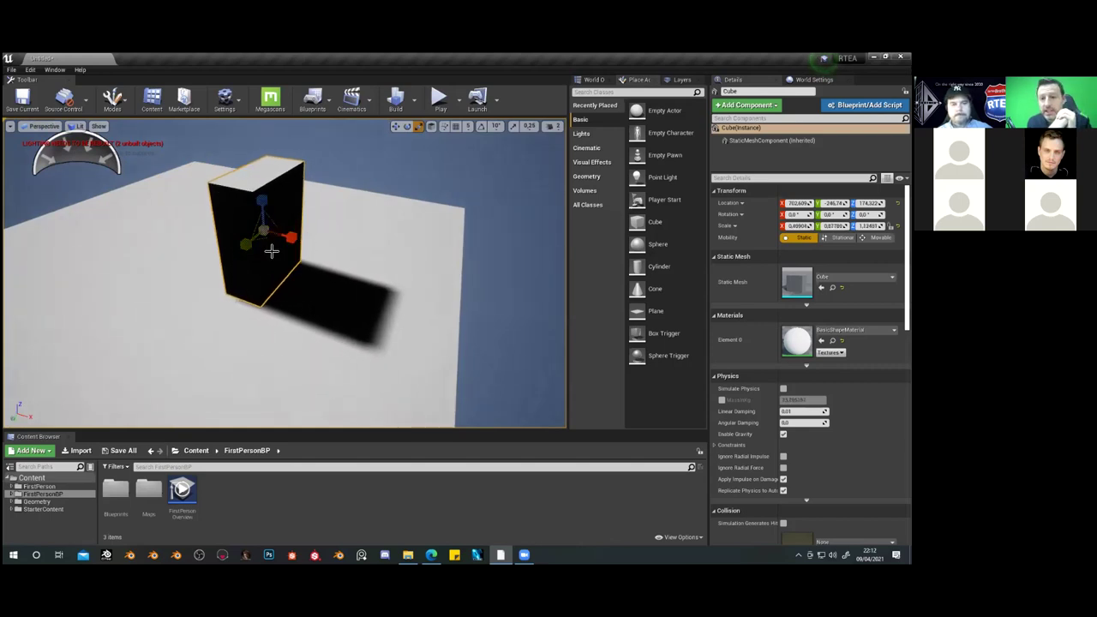
mouse_move(291, 238)
mouse_down()
mouse_move(335, 241)
mouse_move(298, 239)
mouse_up()
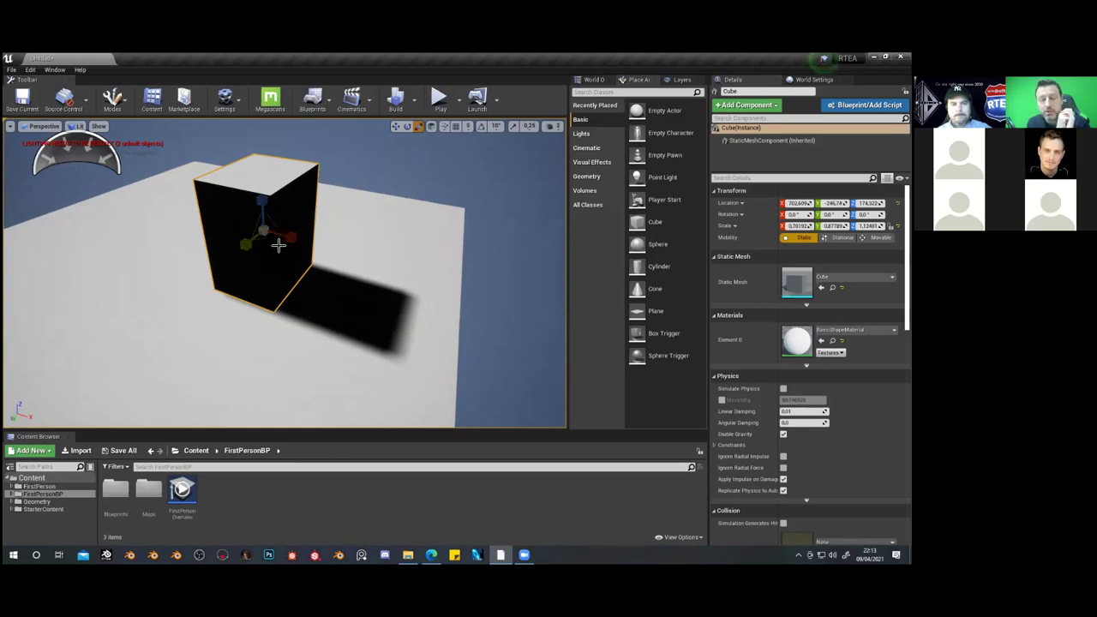
drag(265, 232, 276, 260)
Shift the cube along X, tilt it about 22° and scale it to roughly 1.61 × 1.16 × 1.50
key(w)
key(e)
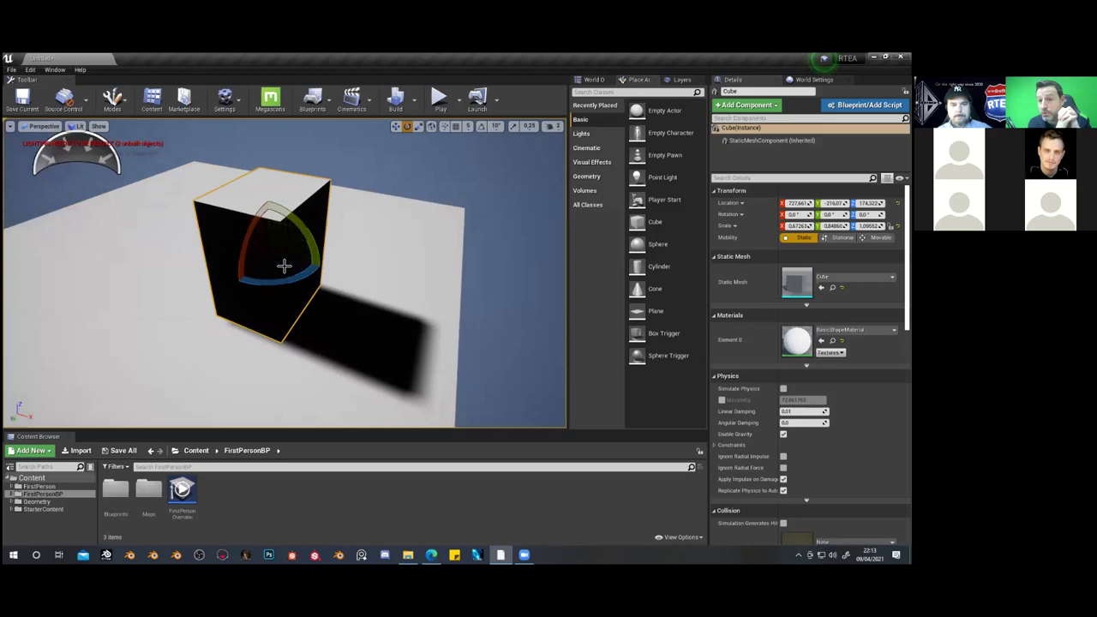
right_drag(287, 248, 296, 242)
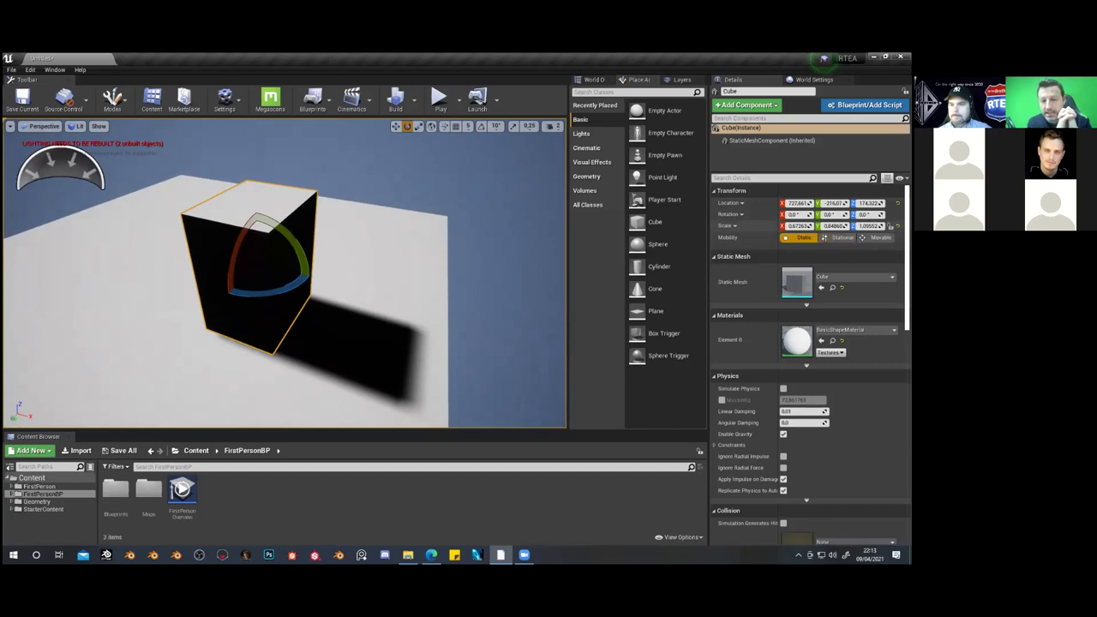
drag(796, 204, 810, 225)
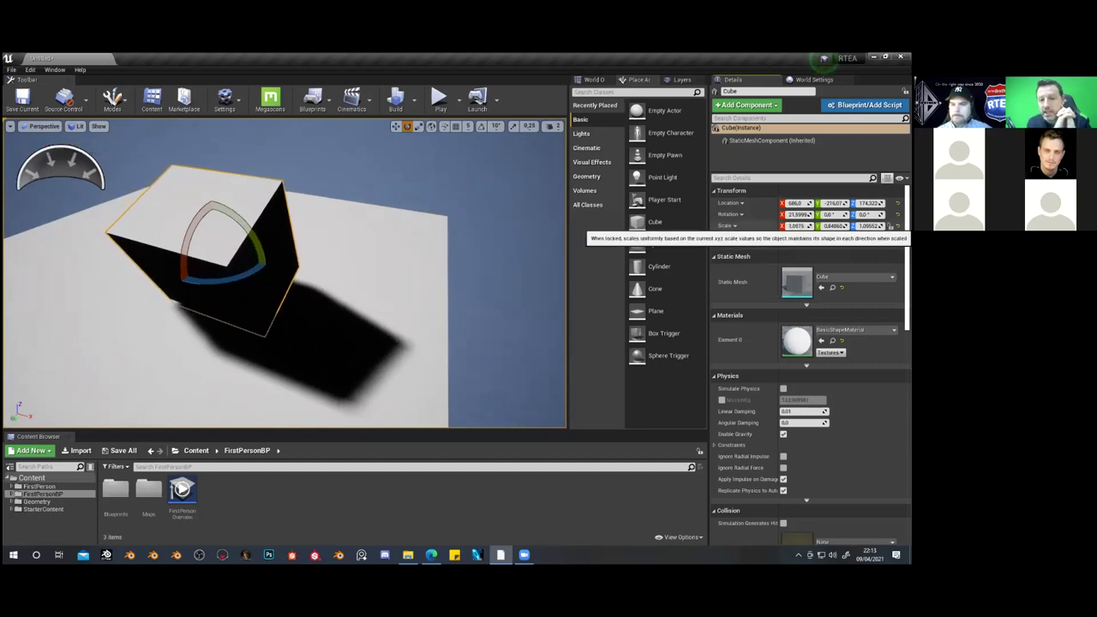
drag(795, 225, 826, 226)
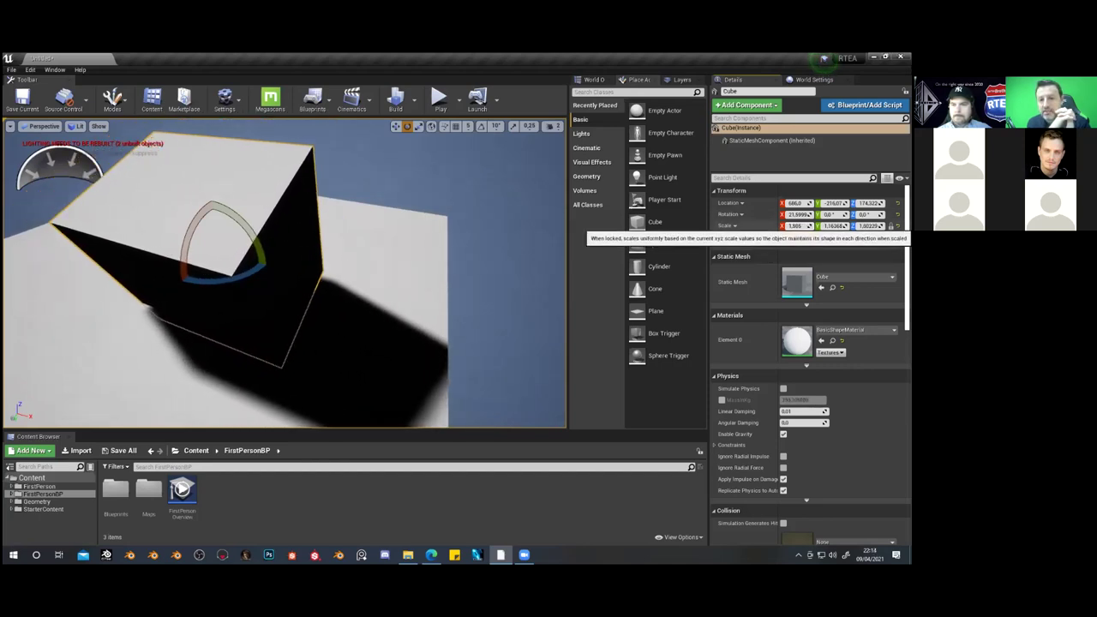
right_drag(369, 269, 407, 272)
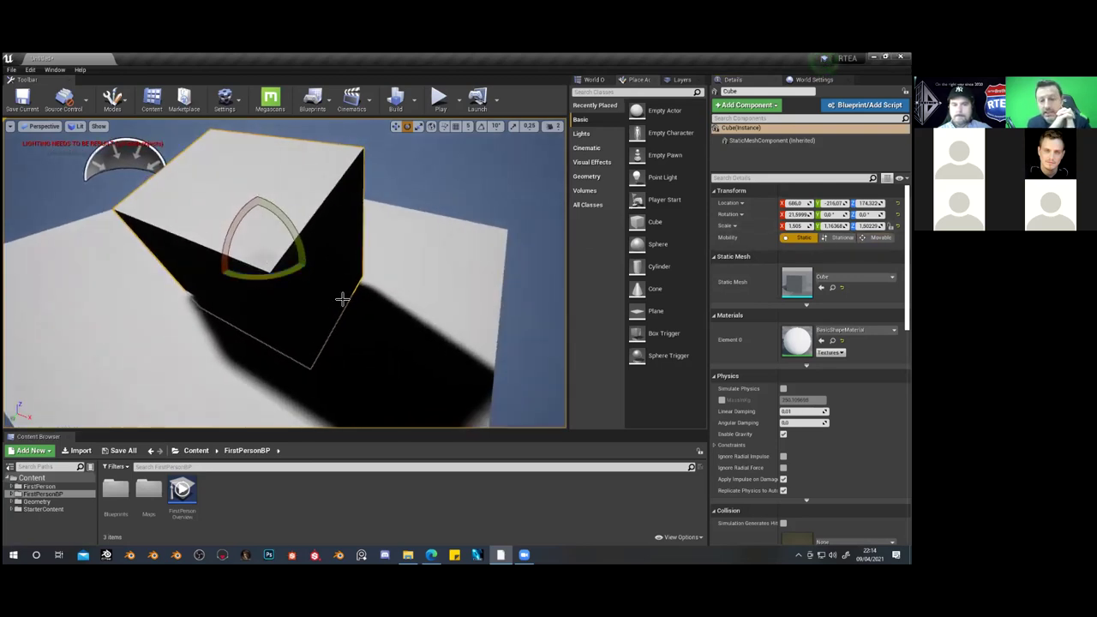
key(w)
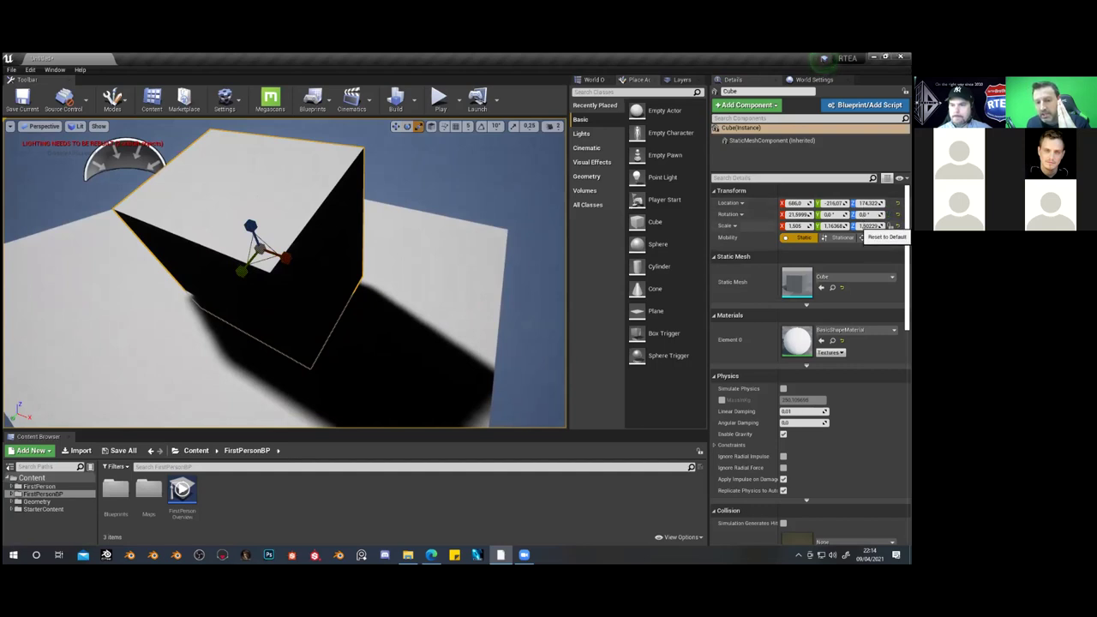
Reset the cube to scale 1.0, rotation 0° and location 0, 0, 0, then frame it
click(890, 226)
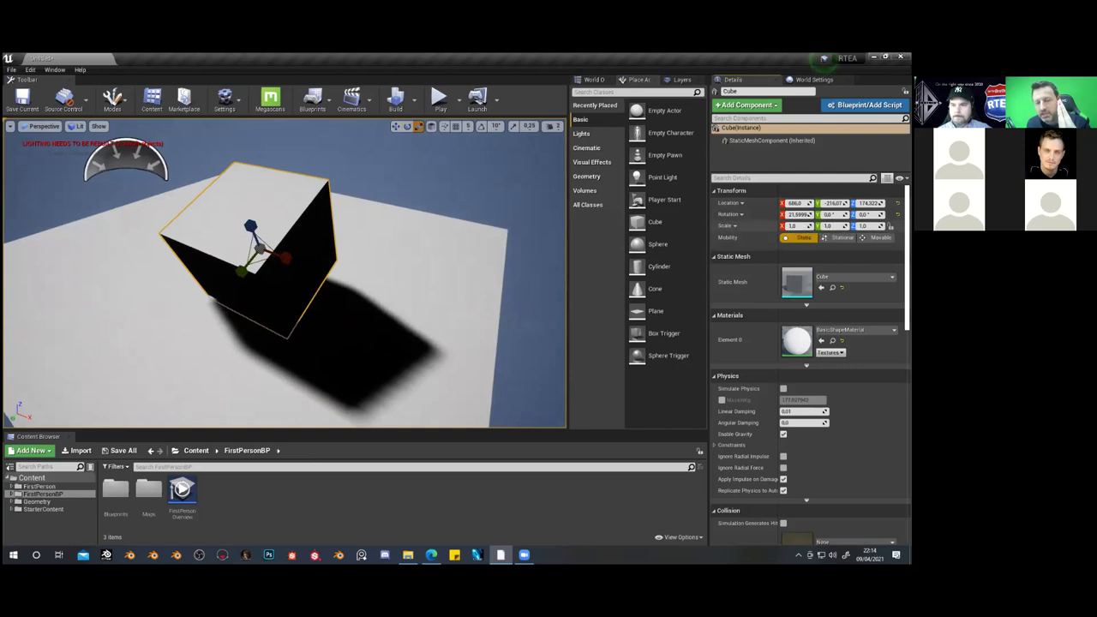
click(896, 215)
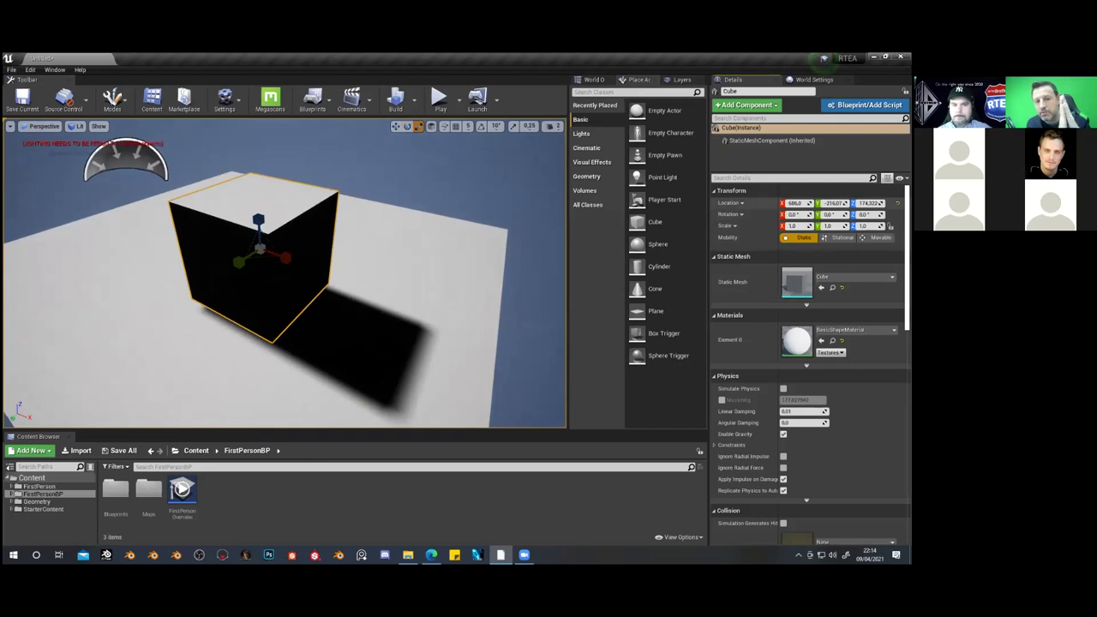
click(896, 204)
key(f)
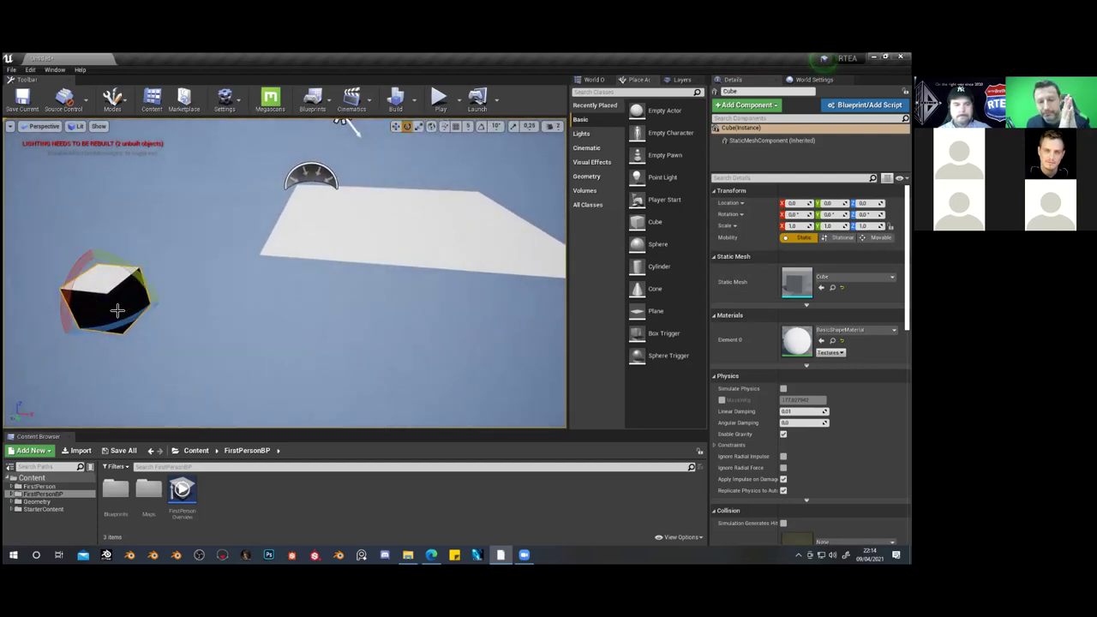
Move the cube back onto the white floor at about -642, -333, 177, resting on the surface
drag(112, 304, 411, 238)
drag(350, 216, 274, 193)
key(f)
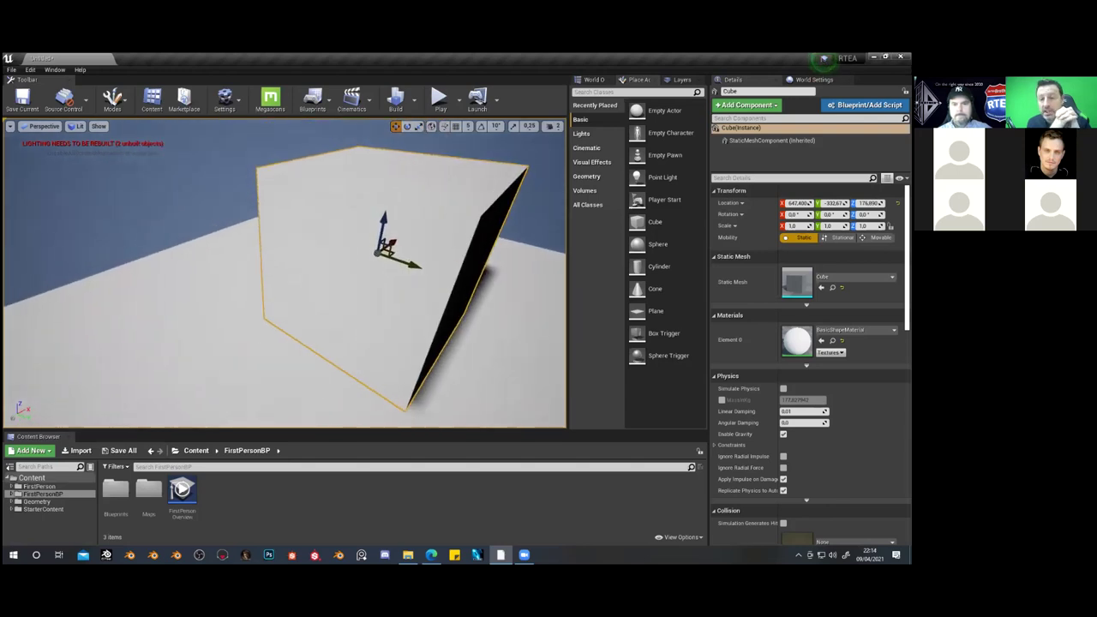
mouse_move(317, 286)
alt+mouse_down()
mouse_move(257, 288)
mouse_move(317, 286)
alt+mouse_up()
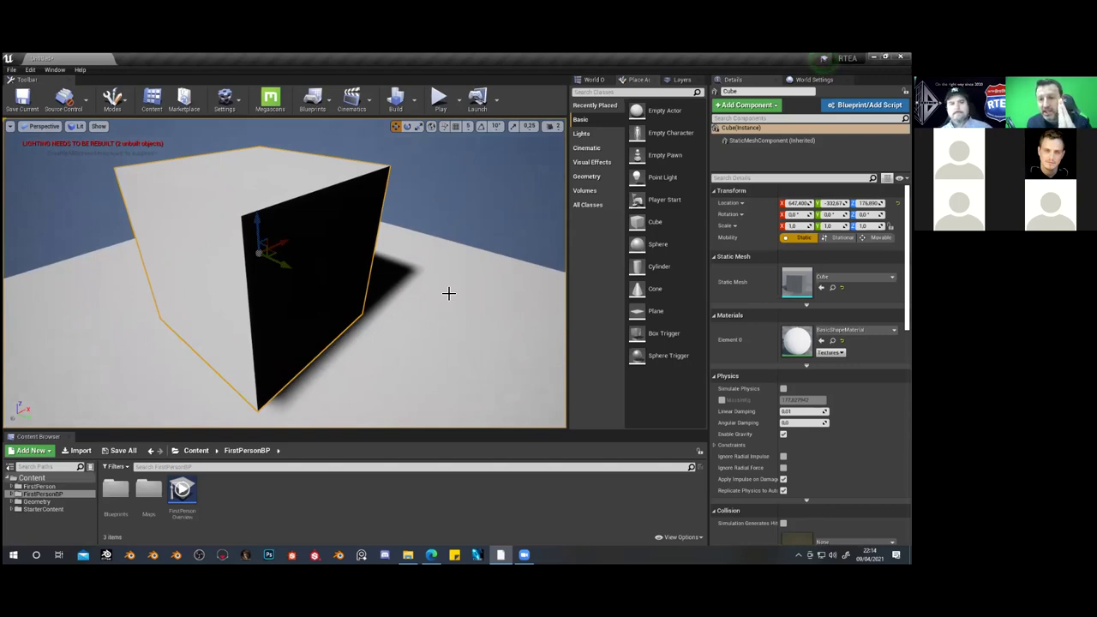
alt+drag(291, 217, 308, 224)
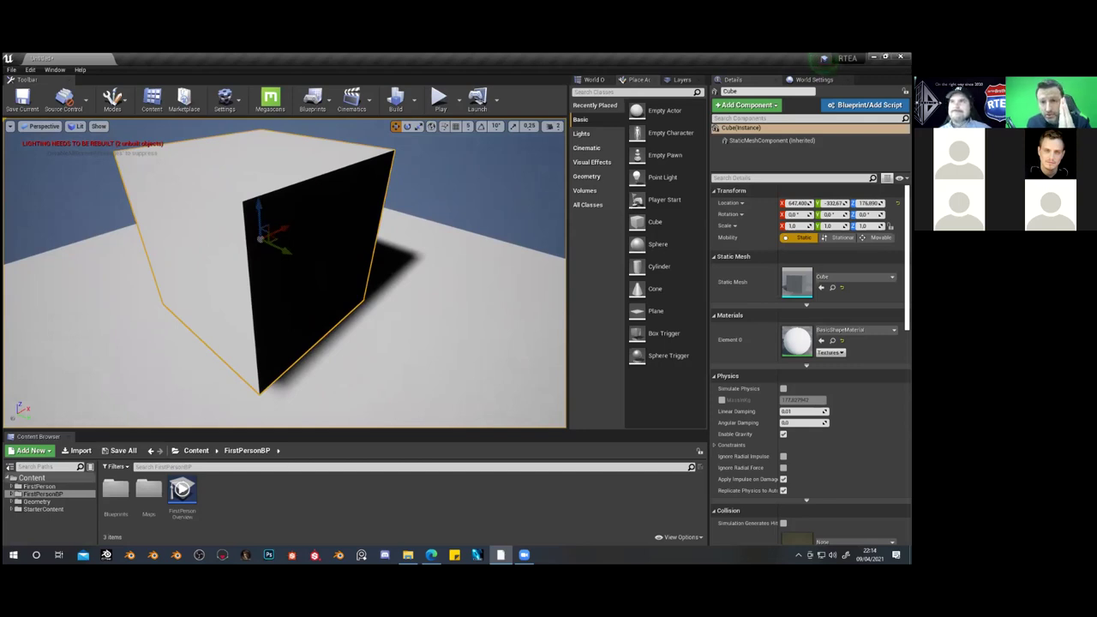
alt+drag(308, 224, 321, 232)
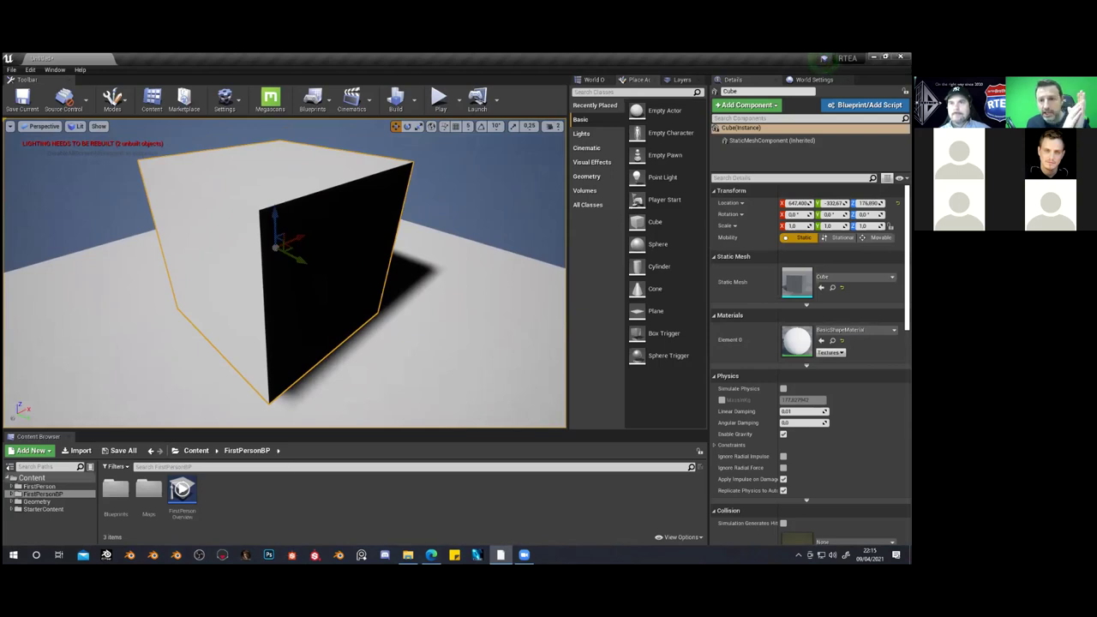
right_drag(341, 276, 359, 276)
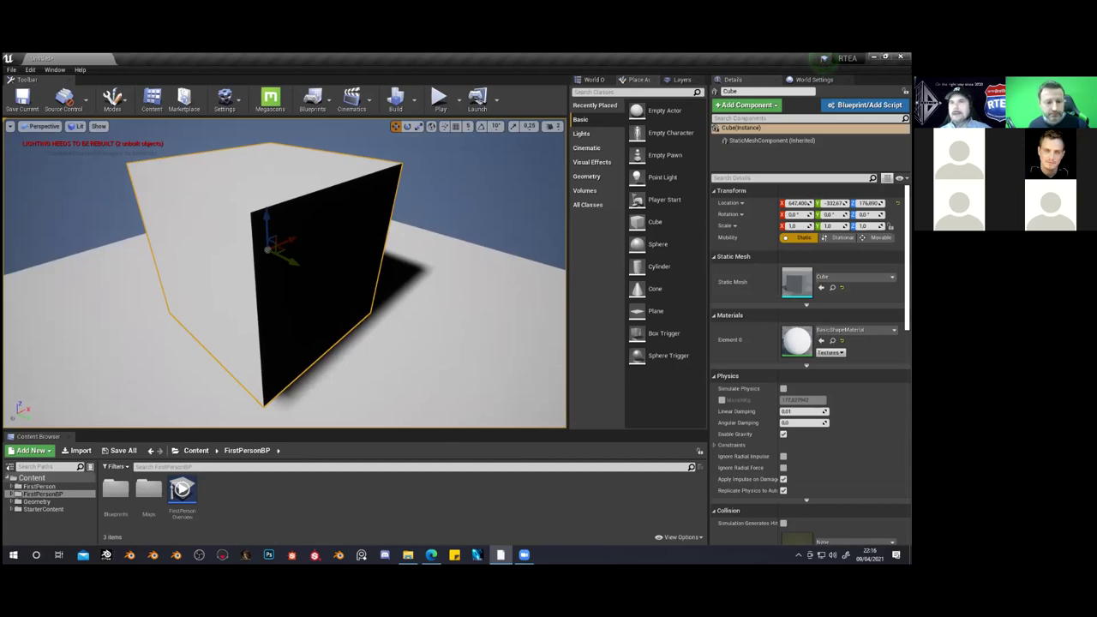
Right-click the upright cube on the floor to show its actor context menu
alt+drag(323, 365, 343, 403)
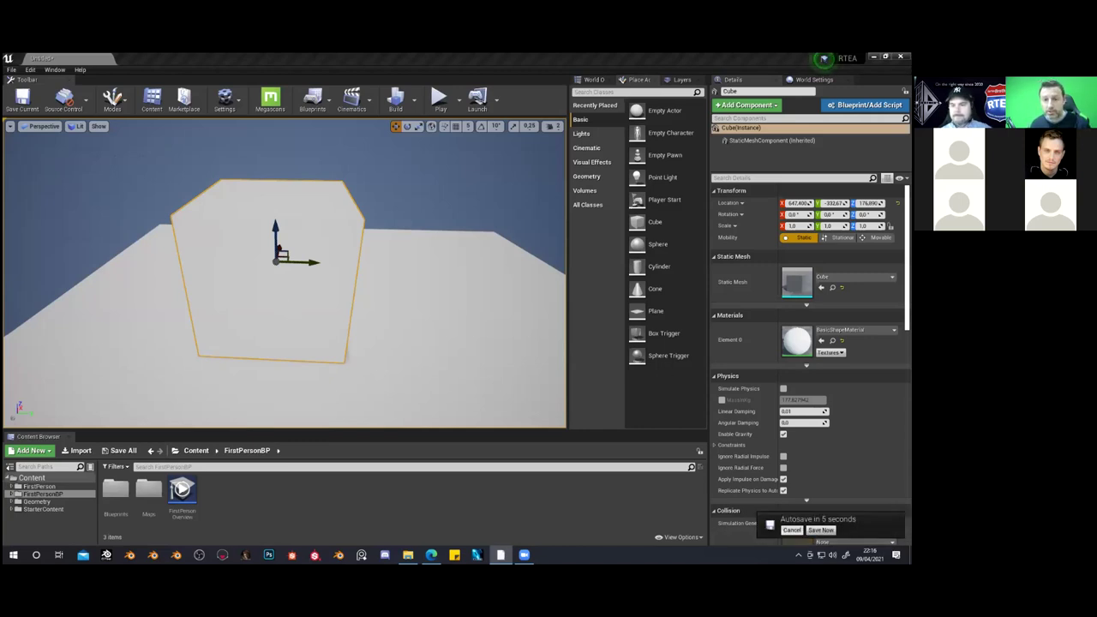
middle_drag(307, 312, 339, 315)
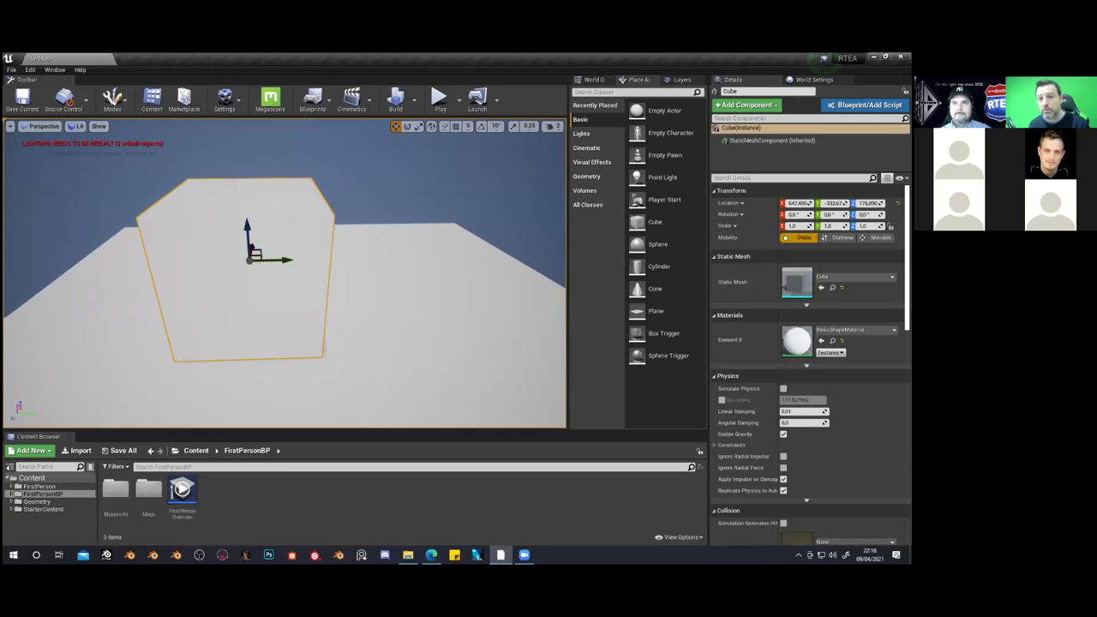
right_click(301, 308)
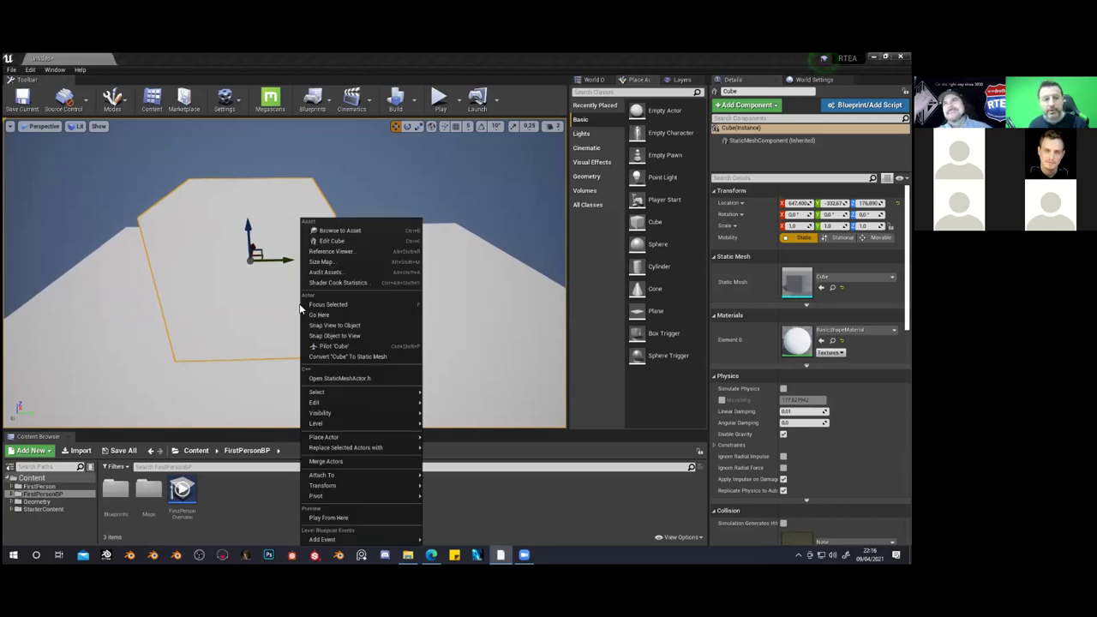
click(472, 226)
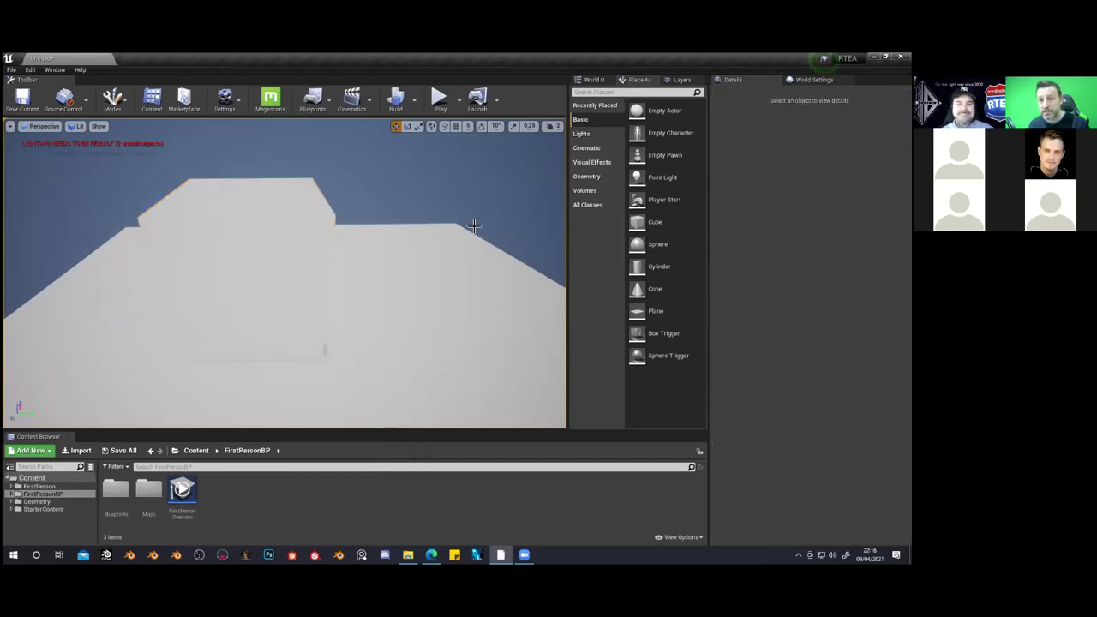
right_click(221, 270)
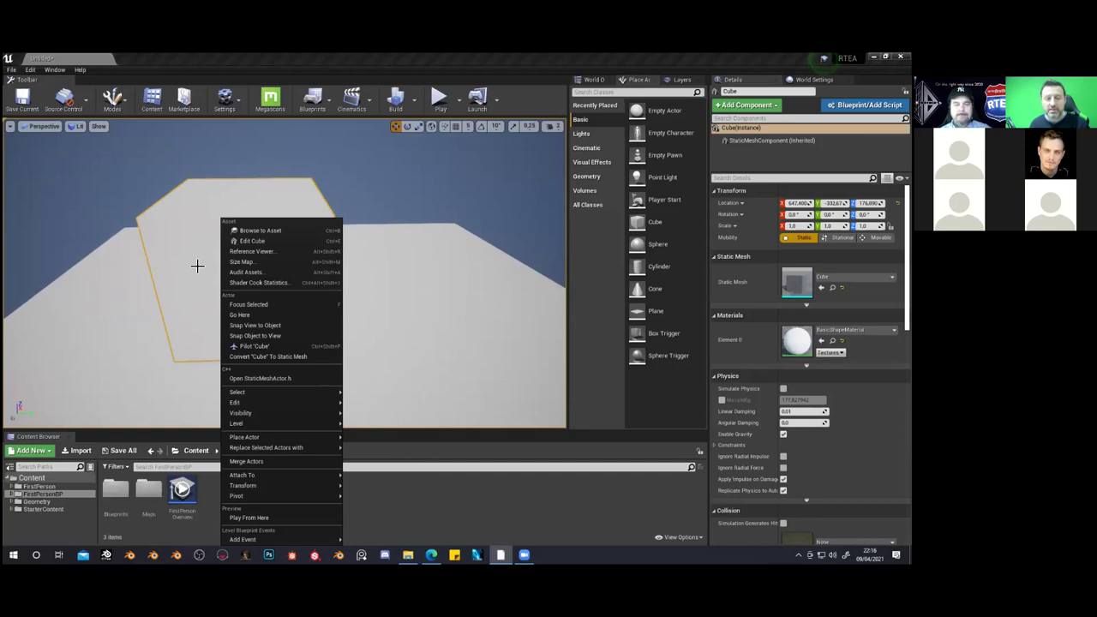
Close the cube's context menu, deselect it, and drag the panel splitters right to widen the viewport
key(Escape)
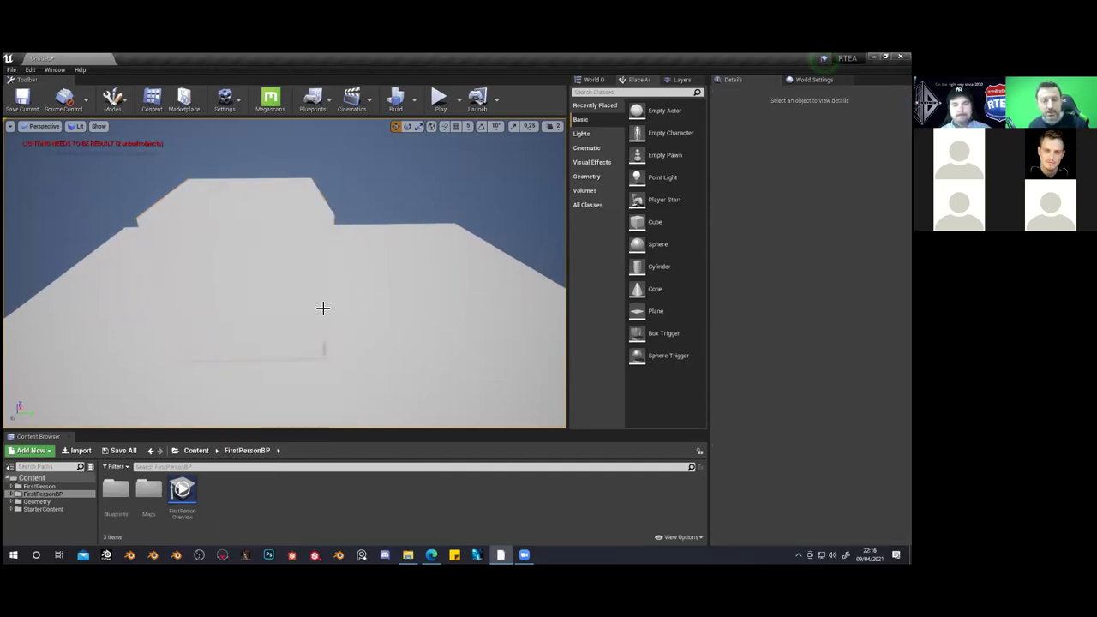
right_drag(318, 317, 319, 317)
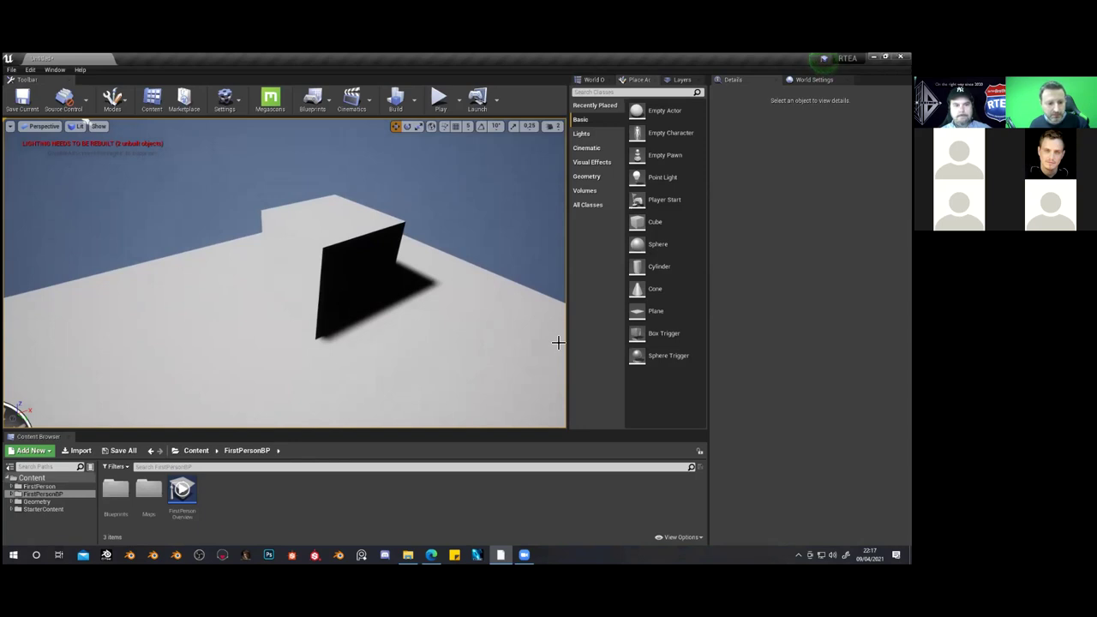
drag(707, 278, 853, 278)
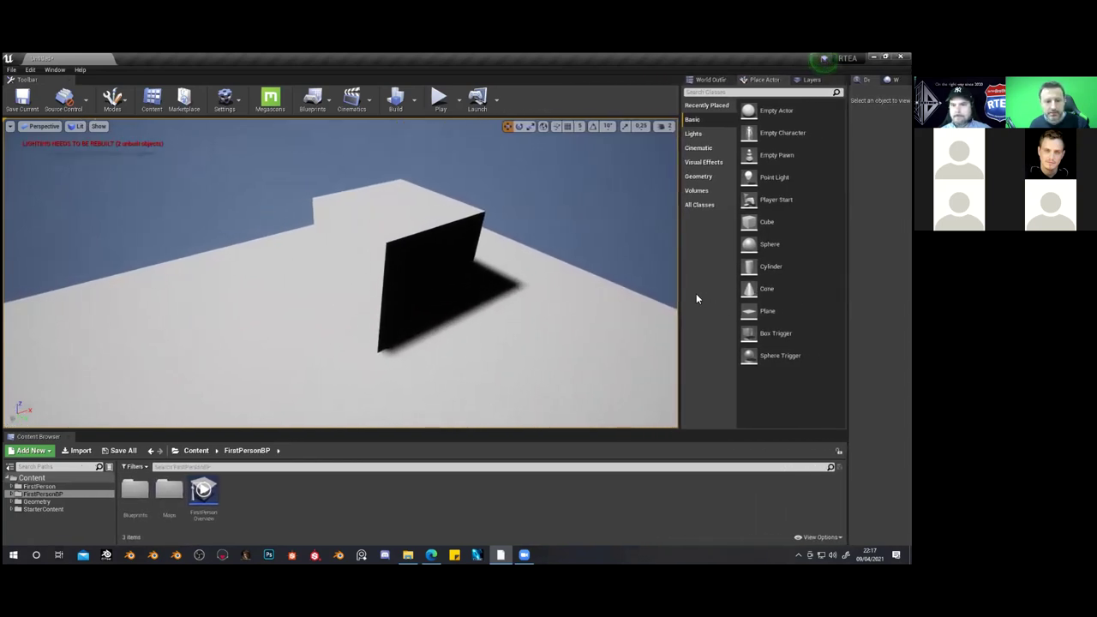
drag(677, 303, 710, 302)
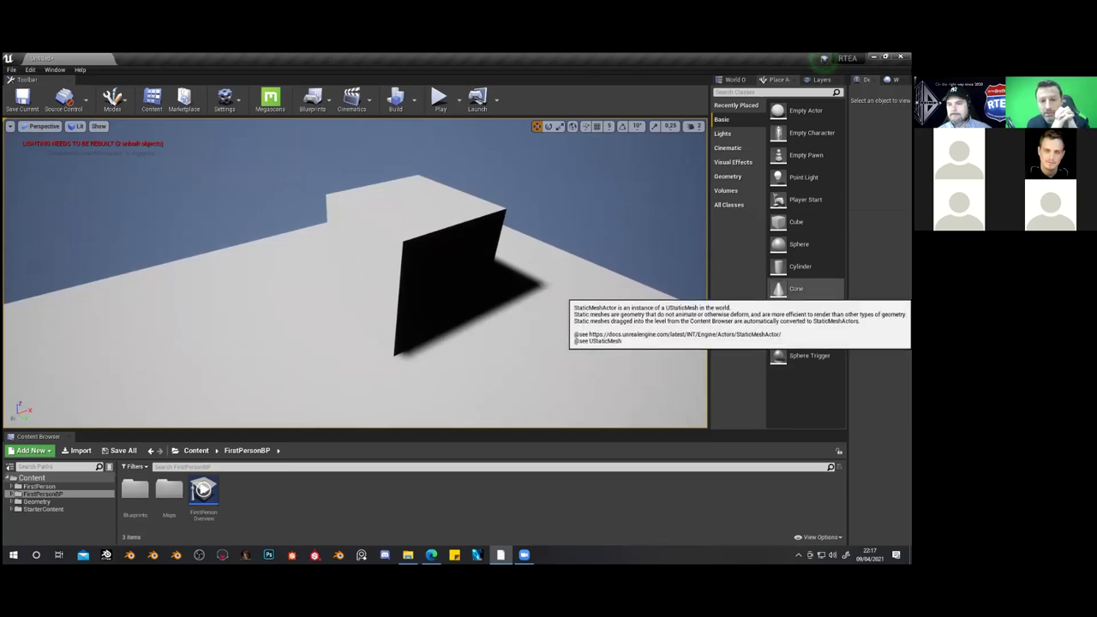
Search all of Content for 'rock' to list 17 assets, then select the cube
click(227, 467)
text(rock)
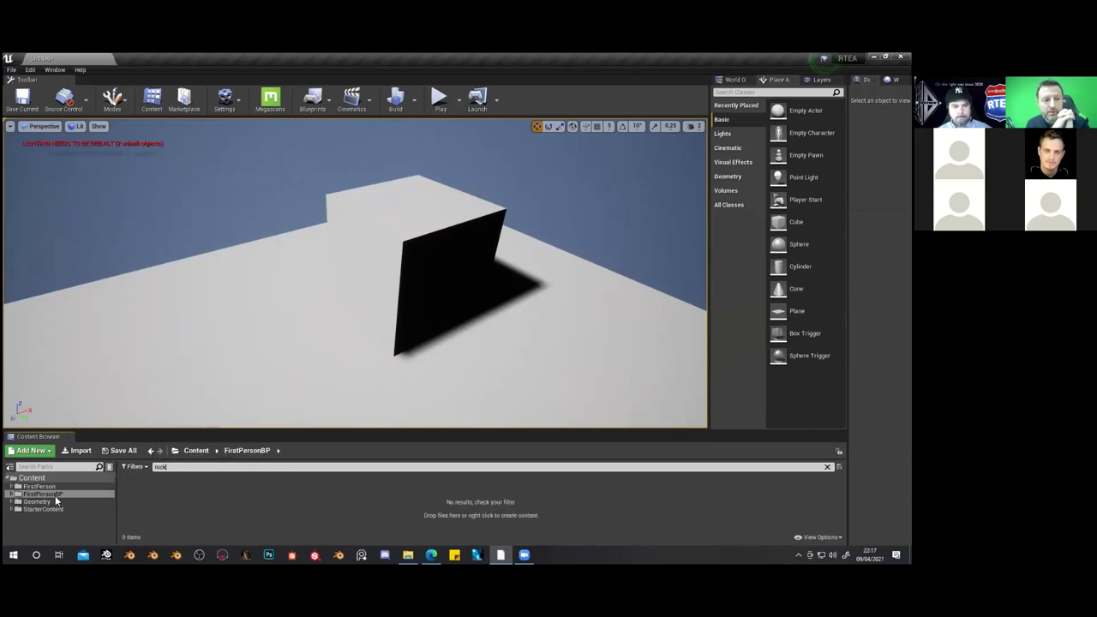
click(32, 477)
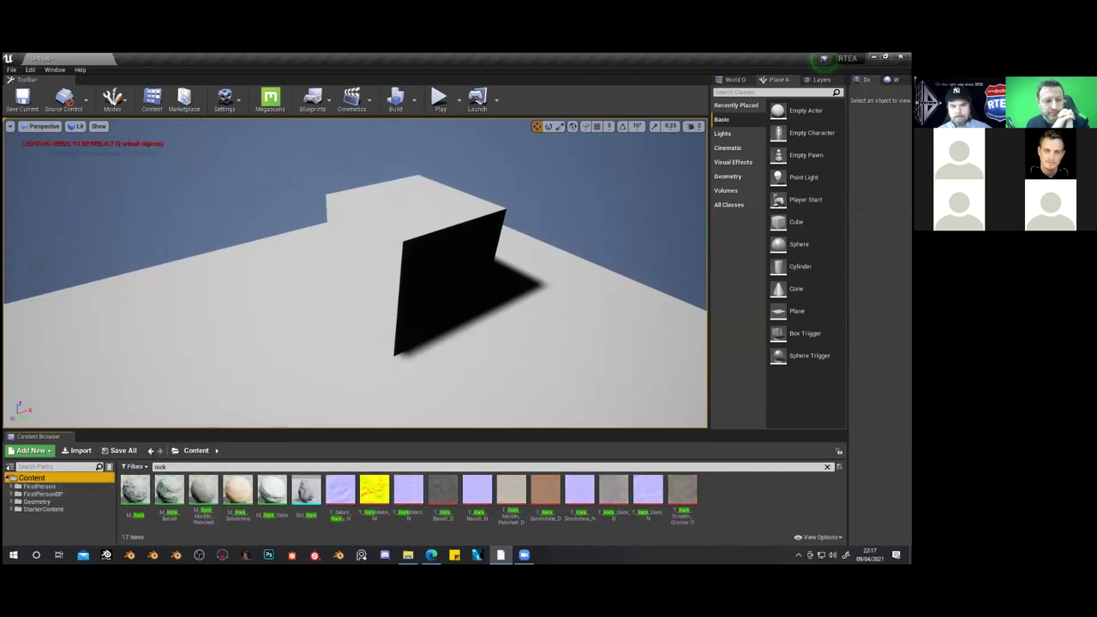
click(427, 255)
drag(426, 254, 505, 252)
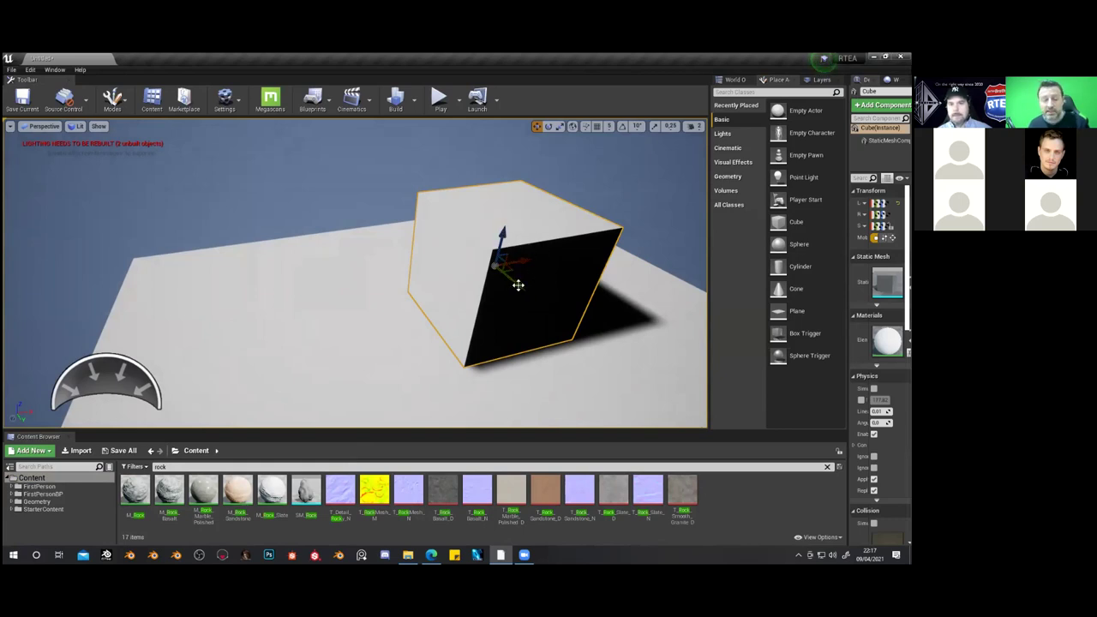
Alt-drag a duplicate cube, Cube2, out to the left and open the World Outliner
click(549, 126)
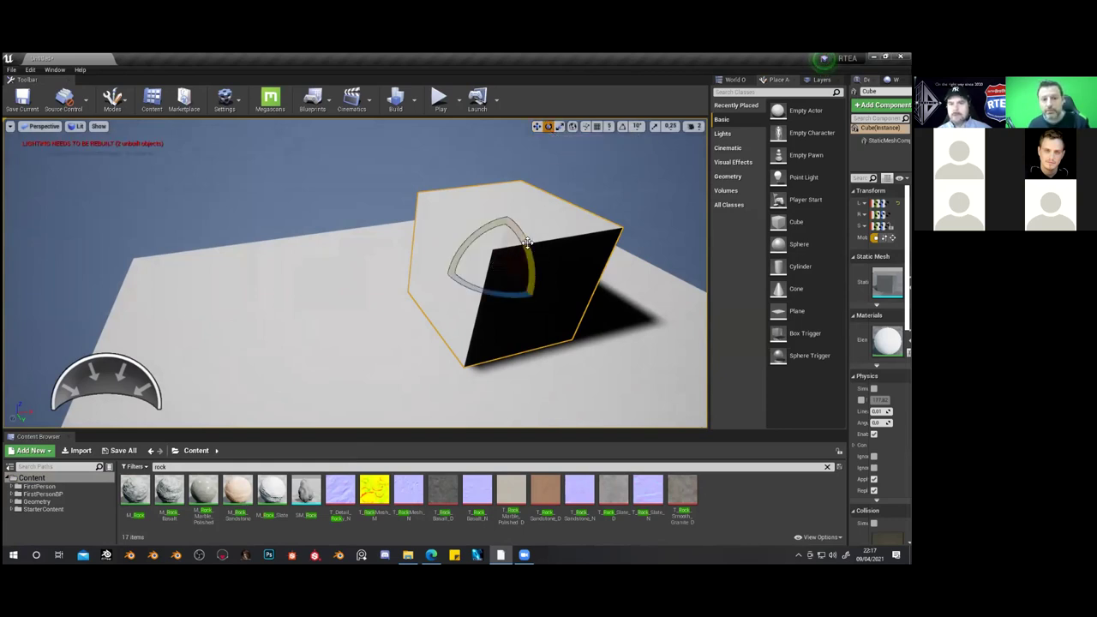
click(537, 126)
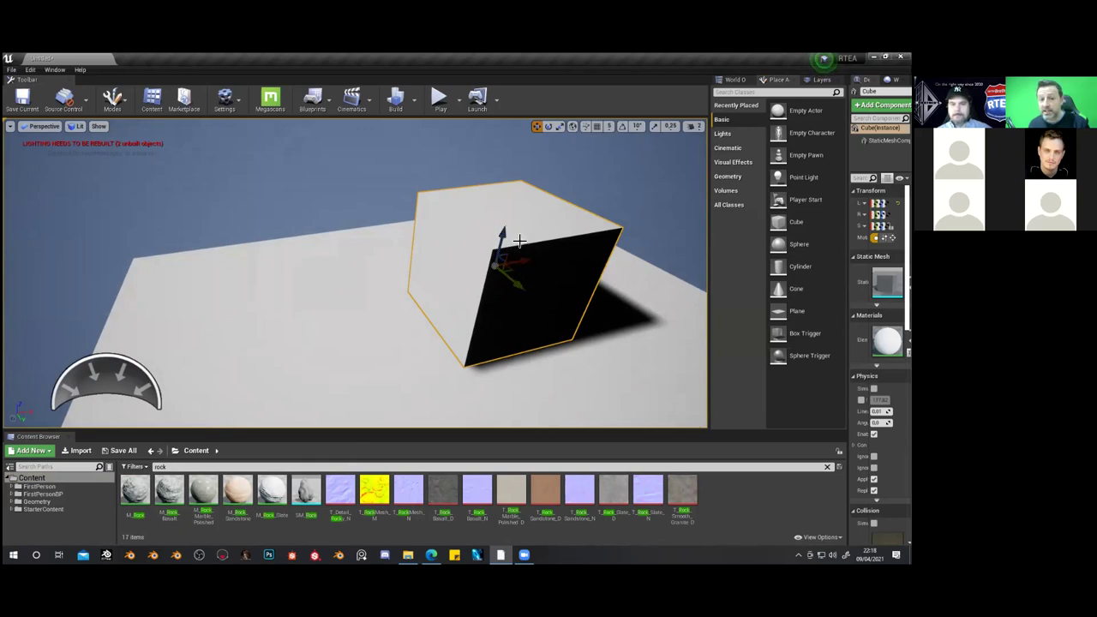
alt+drag(521, 261, 377, 299)
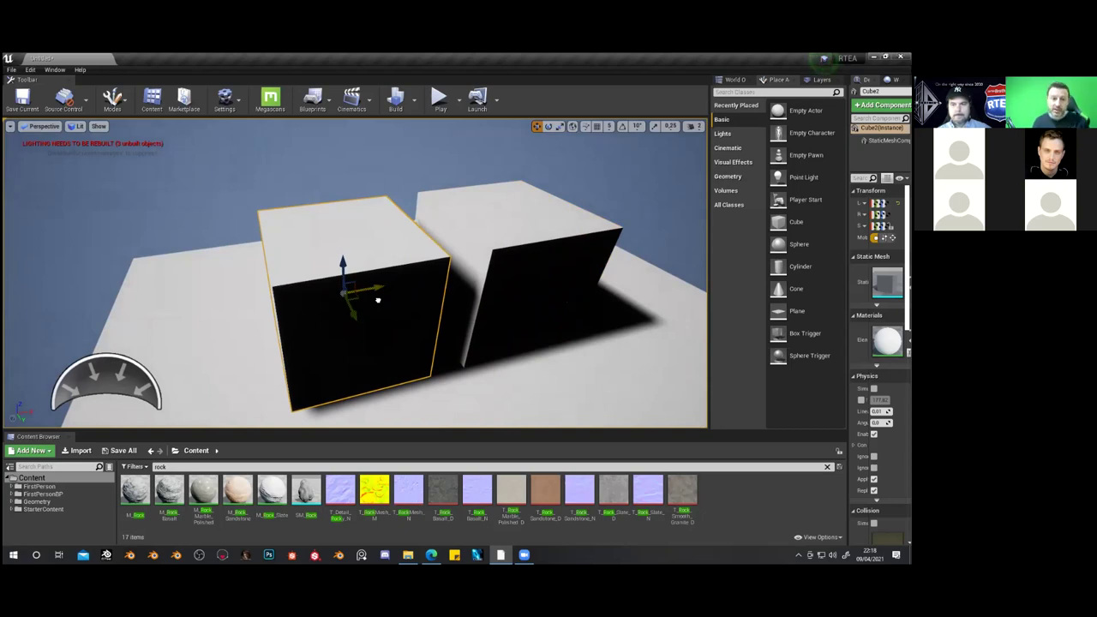
alt+drag(377, 299, 383, 299)
scroll(485, 313, down, 5)
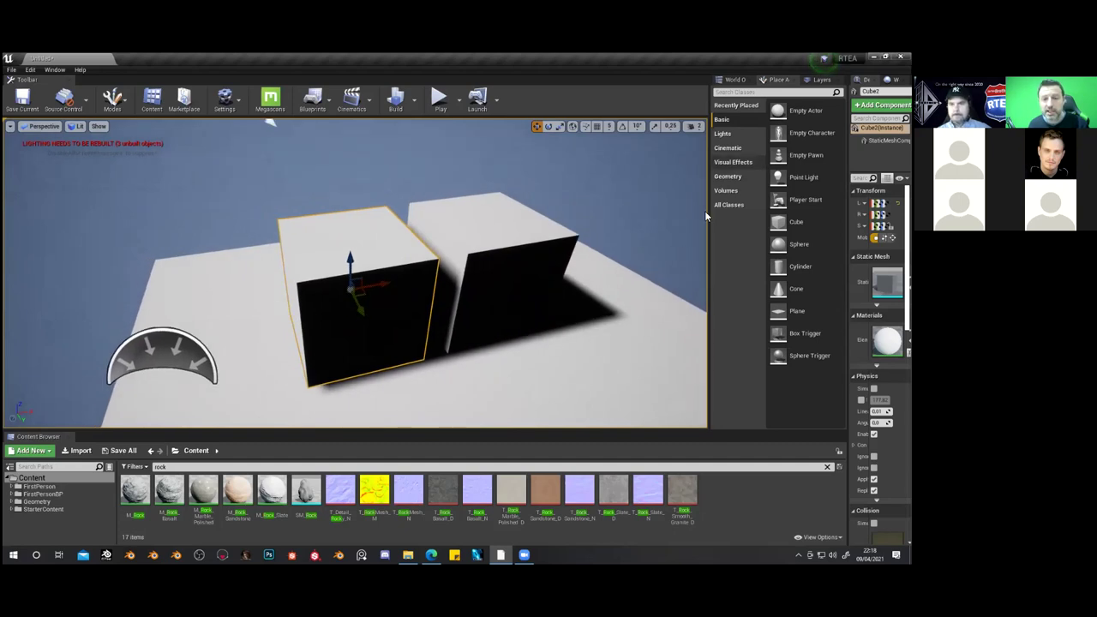
click(733, 79)
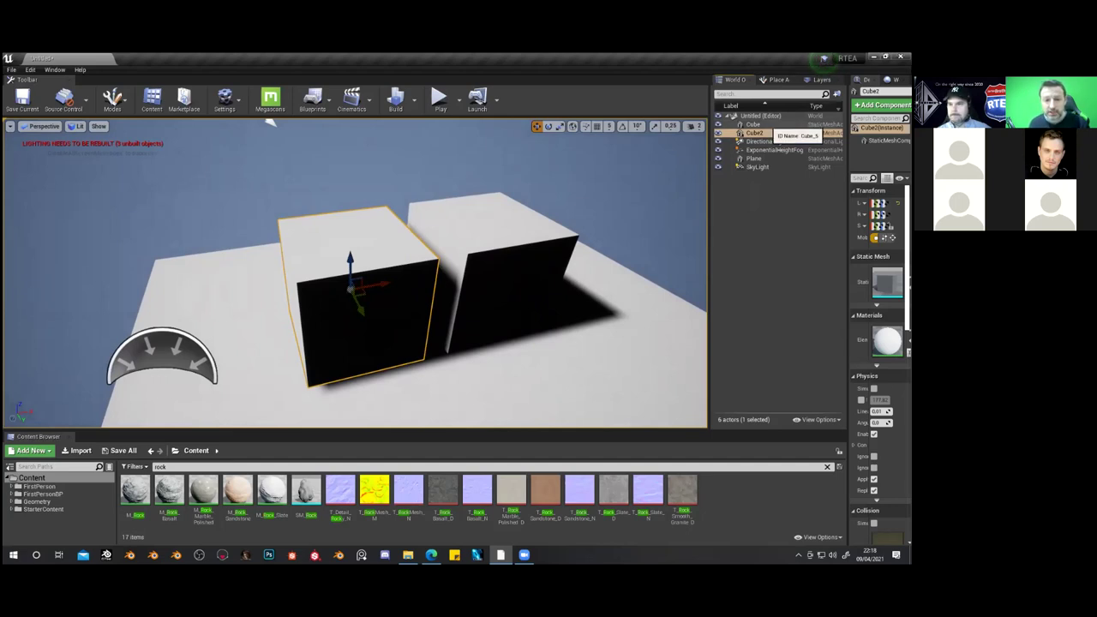
drag(710, 257, 638, 257)
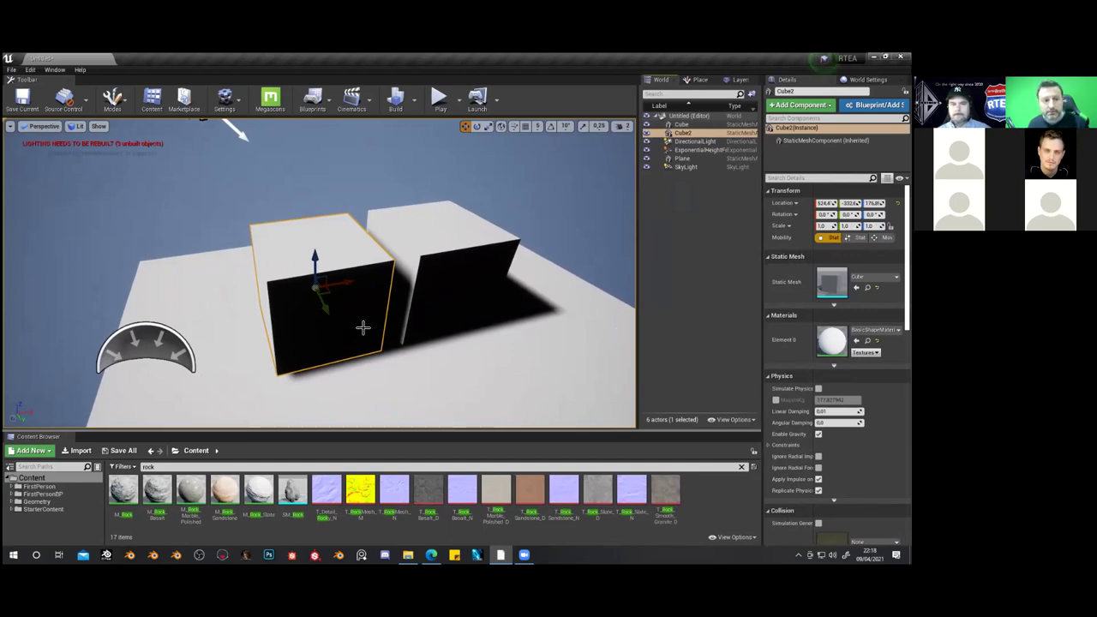
Drag out a third cube, Cube3, beside the others, then select the floor plane
alt+drag(327, 309, 380, 403)
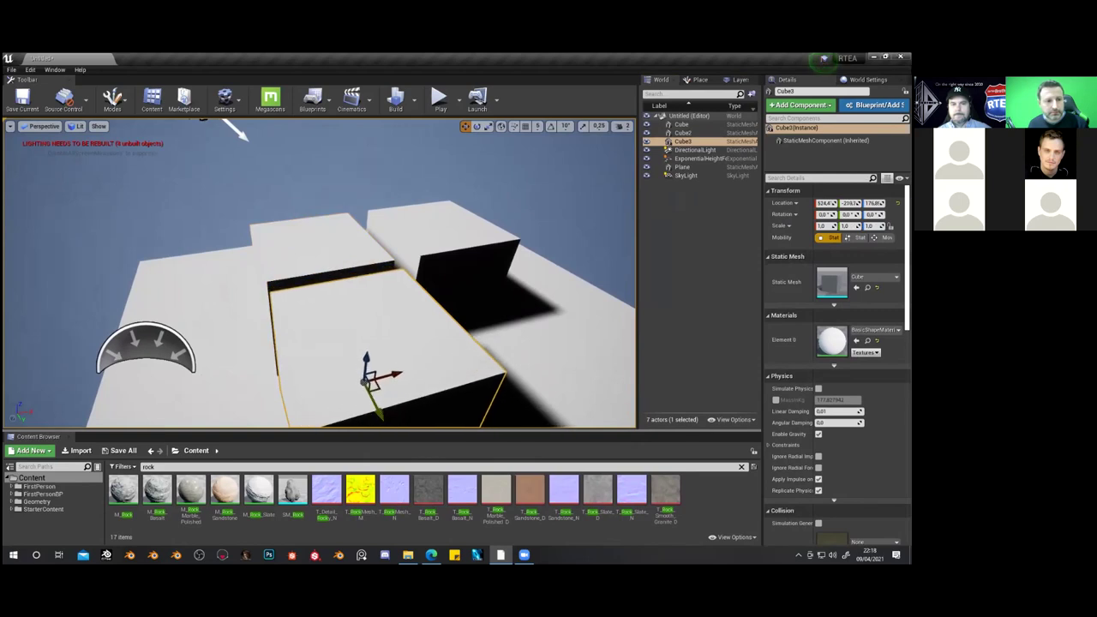
right_drag(514, 345, 513, 364)
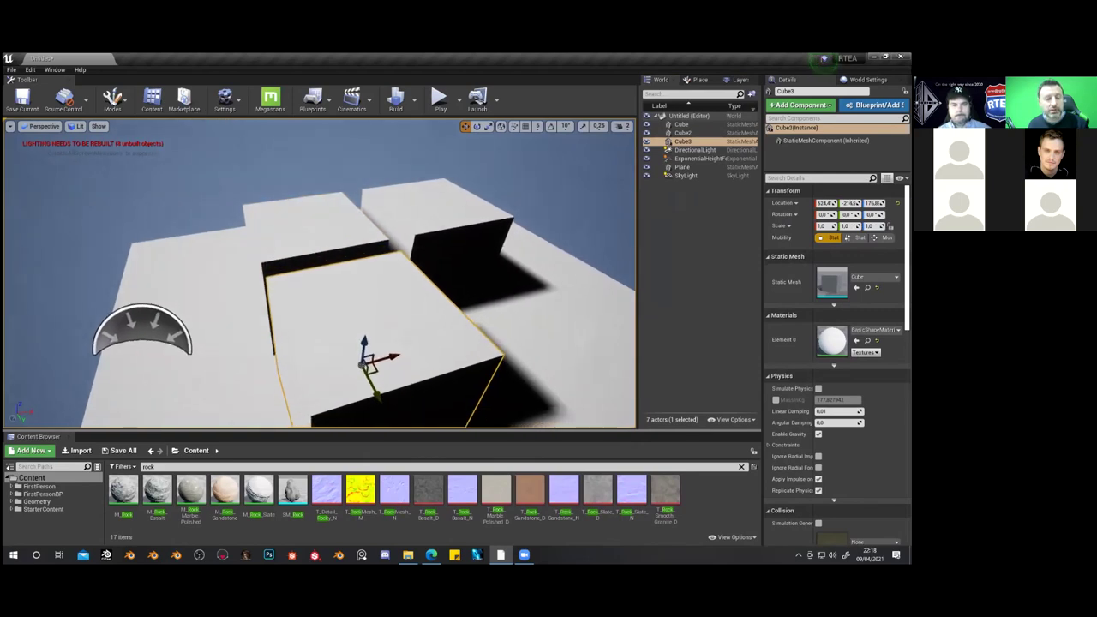
key(ctrl+z)
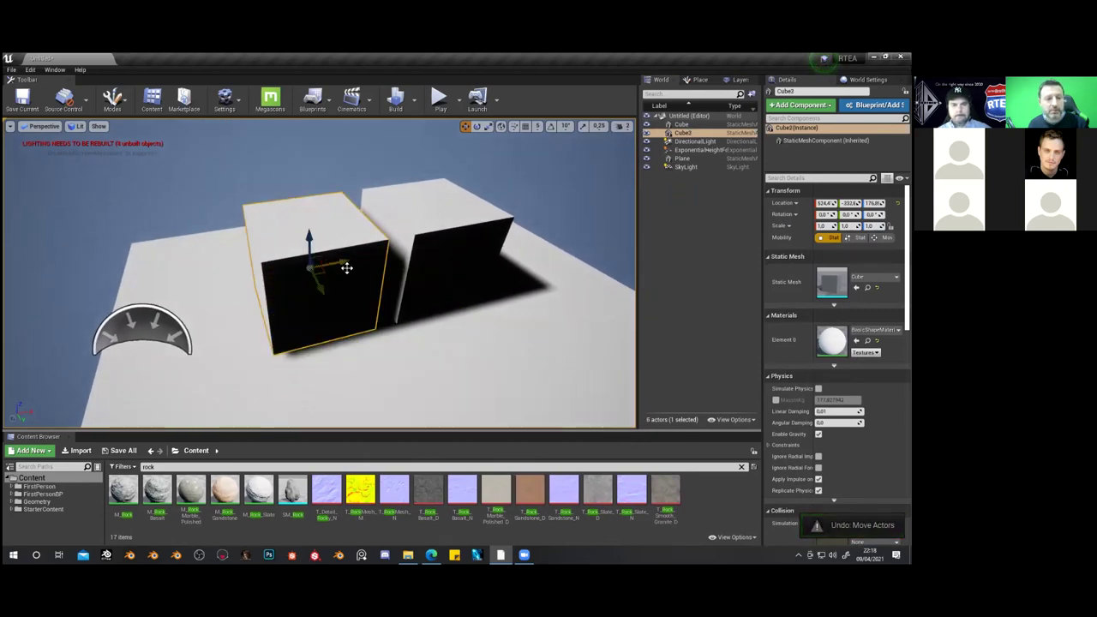
alt+drag(346, 259, 222, 274)
right_drag(222, 274, 441, 301)
click(441, 302)
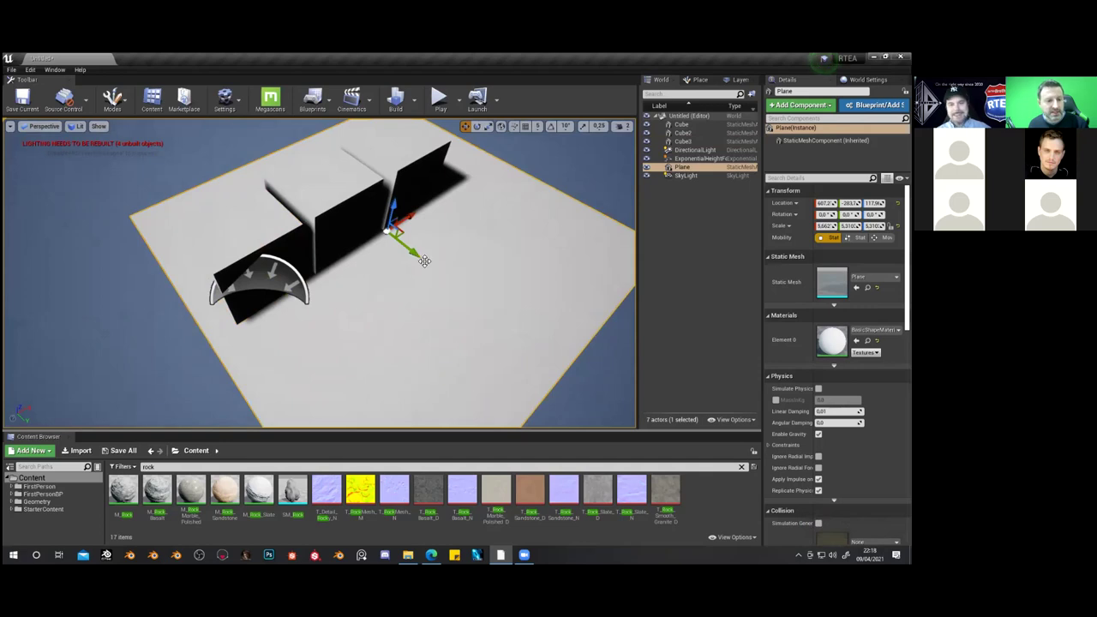
Scale the floor plane up to about 12.9
key(e)
key(r)
drag(403, 232, 362, 271)
mouse_move(484, 321)
right_down()
mouse_move(484, 283)
mouse_move(484, 343)
mouse_move(489, 279)
mouse_move(488, 325)
right_up()
mouse_move(265, 378)
right_down()
mouse_move(265, 326)
mouse_move(265, 377)
right_up()
Lift the SkyLight off the wall up into the sky and move it left
click(253, 327)
drag(252, 327, 254, 245)
drag(544, 214, 490, 215)
middle_drag(465, 352, 261, 163)
Select the directional light sun, reframe the scene, then select the floor plane
click(257, 158)
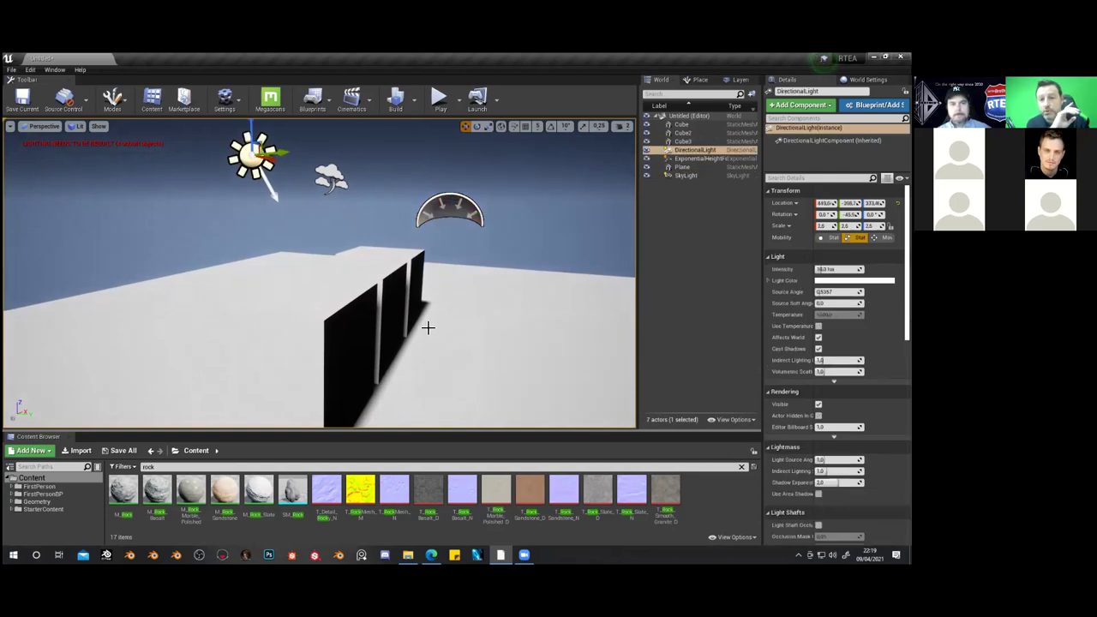
middle_drag(257, 162, 172, 129)
drag(171, 129, 214, 171)
drag(428, 331, 429, 331)
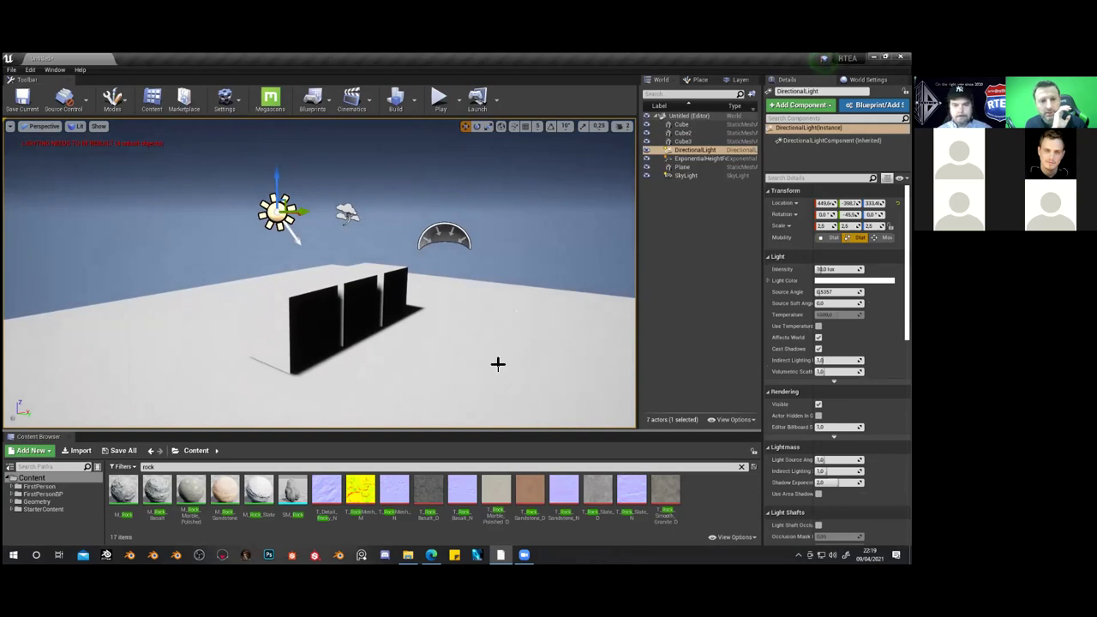
mouse_move(494, 360)
right_down()
mouse_move(492, 411)
mouse_move(487, 348)
right_up()
click(441, 316)
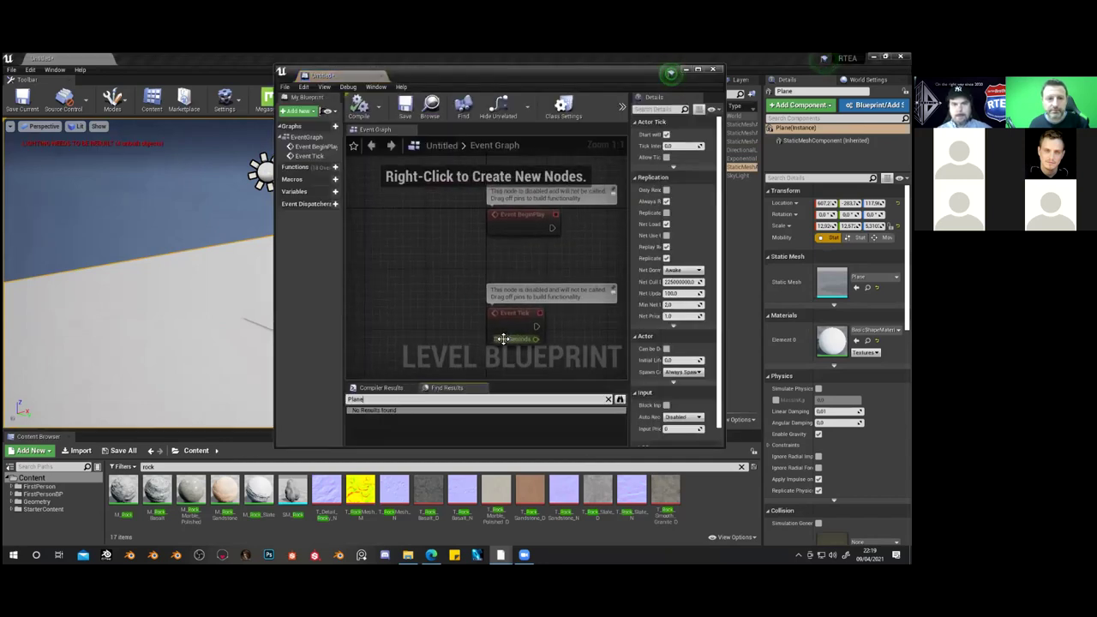
Close the Level Blueprint window and deselect the Plane
click(712, 68)
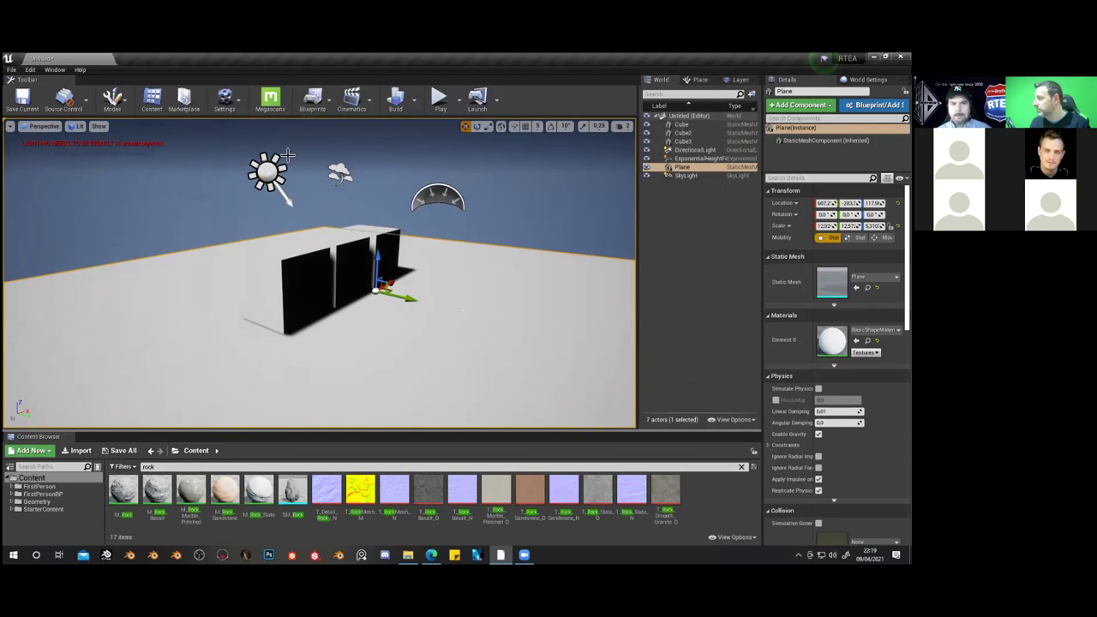
click(710, 194)
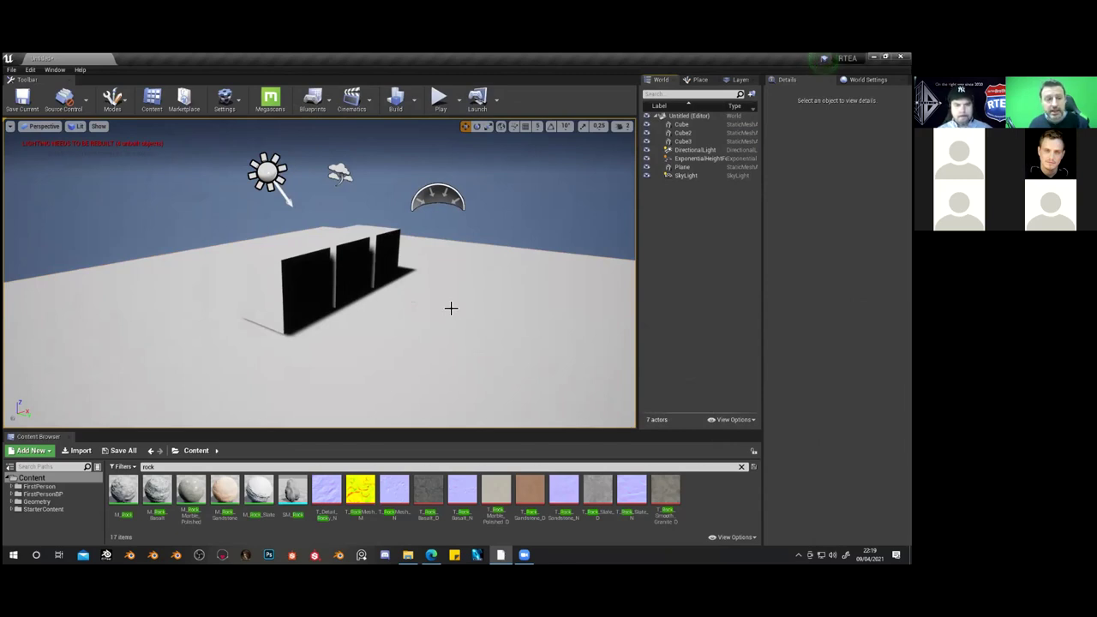
Select the DirectionalLight sun icon and switch to its rotate gizmo (E)
mouse_move(413, 318)
right_down()
mouse_move(488, 309)
mouse_move(454, 299)
mouse_move(413, 322)
right_up()
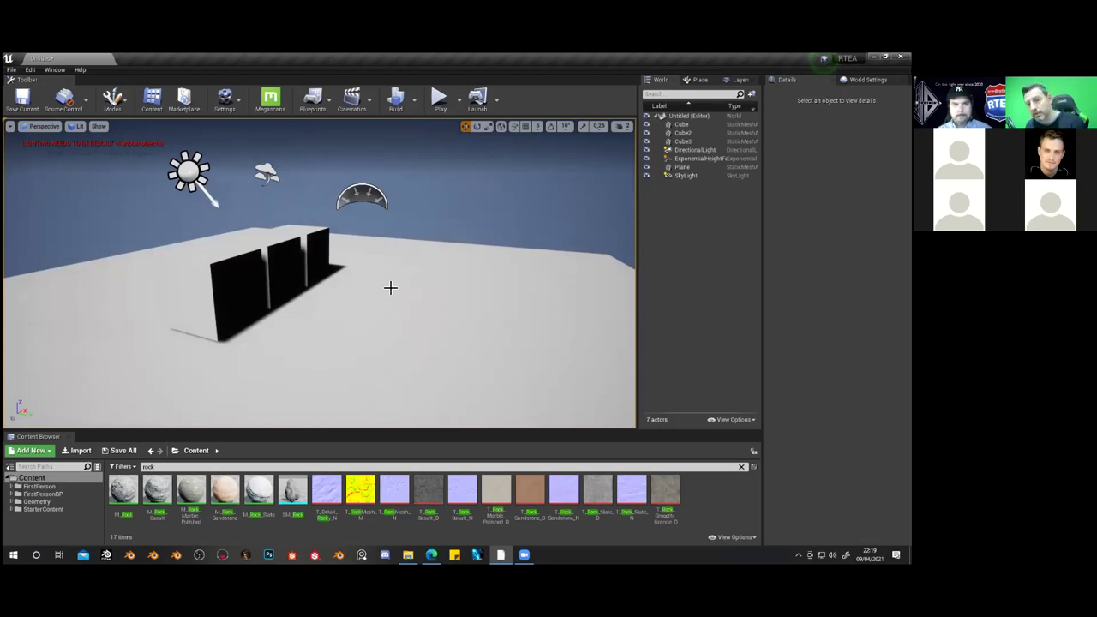
right_drag(389, 304, 343, 304)
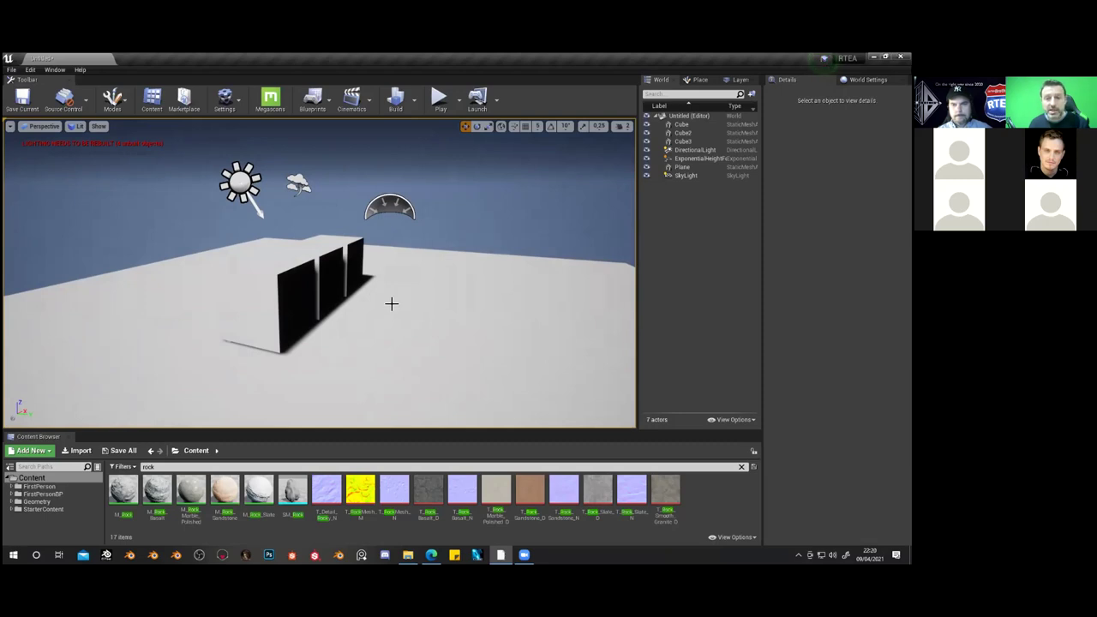
click(241, 180)
key(e)
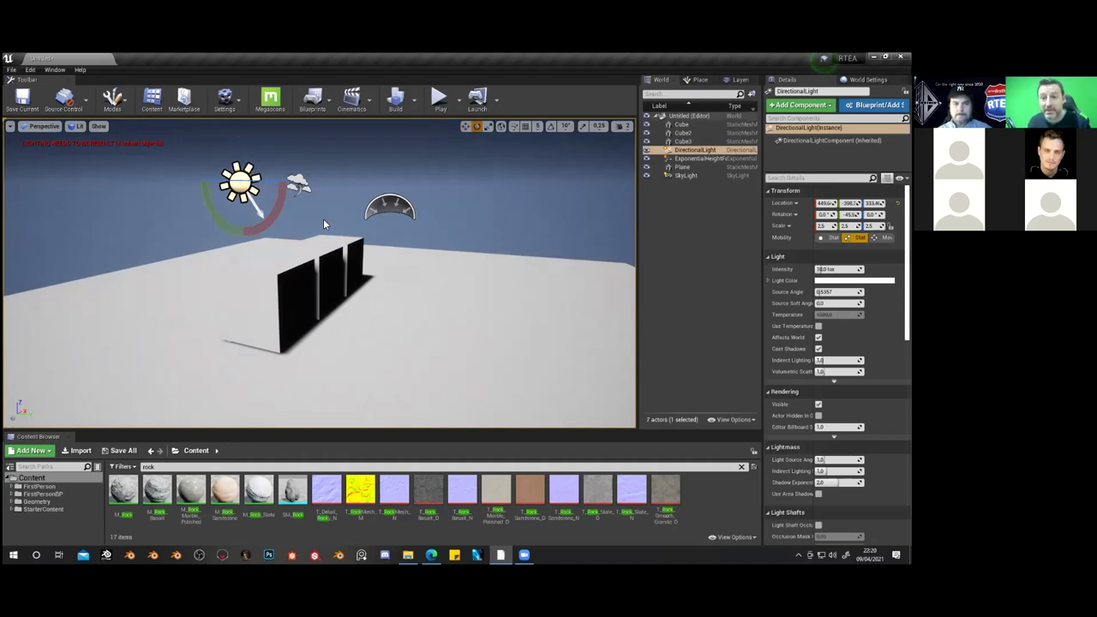
Orbit to the far side of the walls and deselect the directional light
mouse_move(320, 219)
right_down()
mouse_move(336, 233)
mouse_move(360, 229)
mouse_move(368, 249)
mouse_move(308, 224)
mouse_move(308, 209)
right_up()
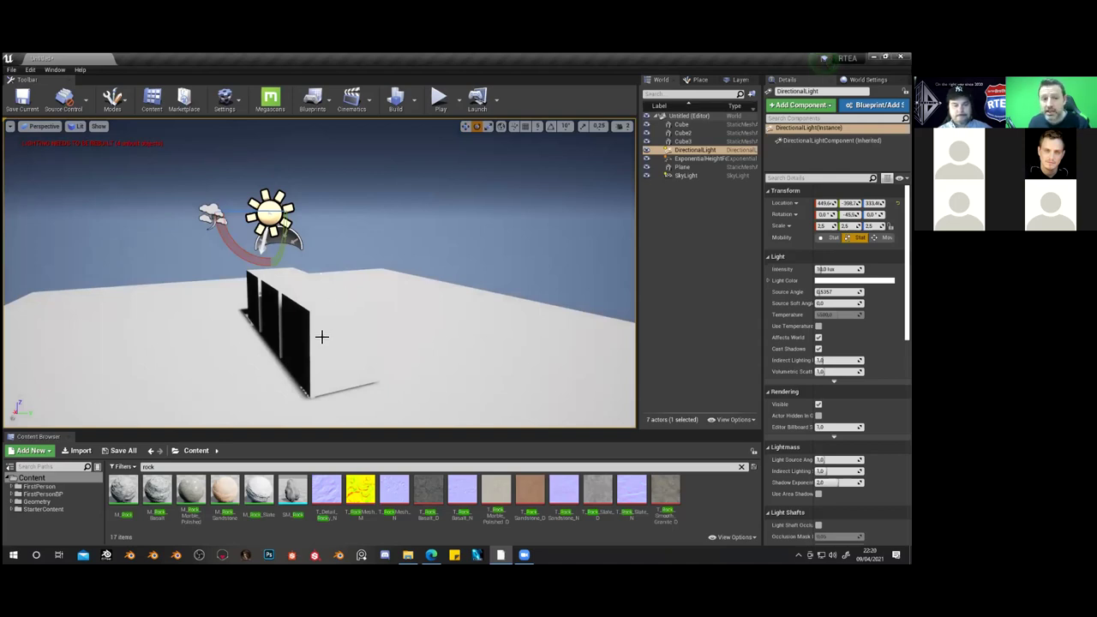
middle_drag(334, 342, 365, 306)
key(r)
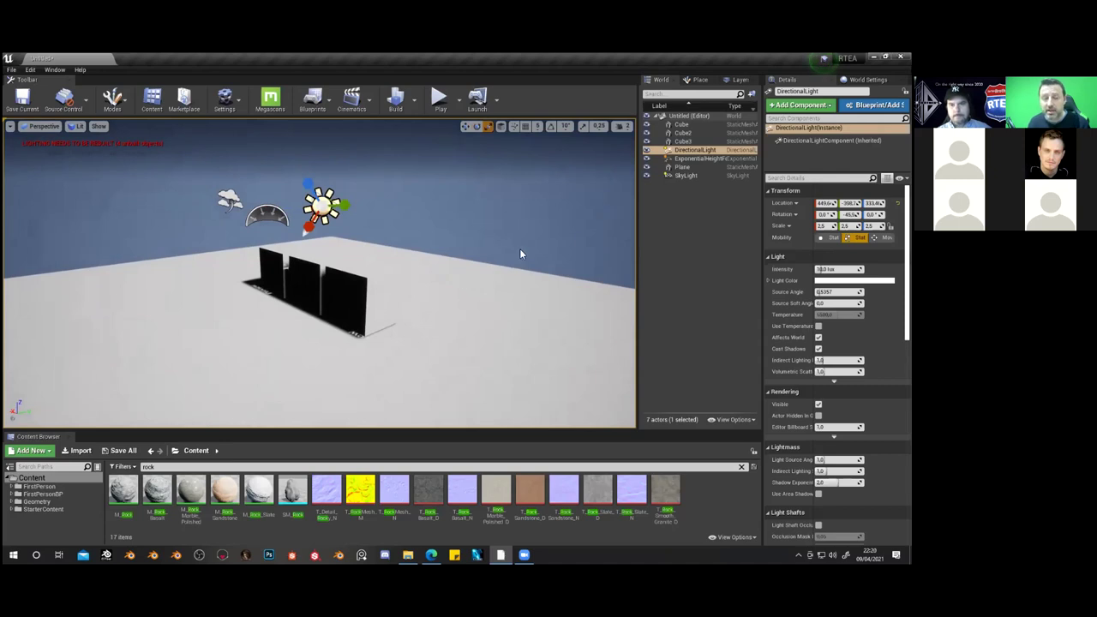
click(699, 213)
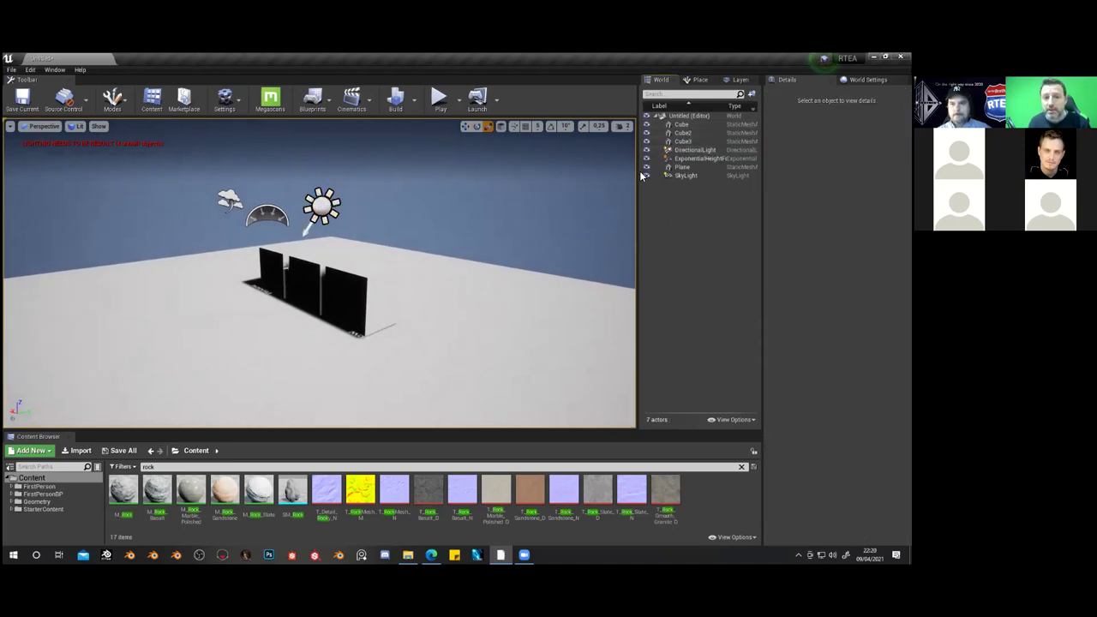
Widen the World Outliner and narrow its Label column, then reselect the DirectionalLight
drag(631, 175, 613, 175)
drag(718, 104, 706, 104)
click(314, 205)
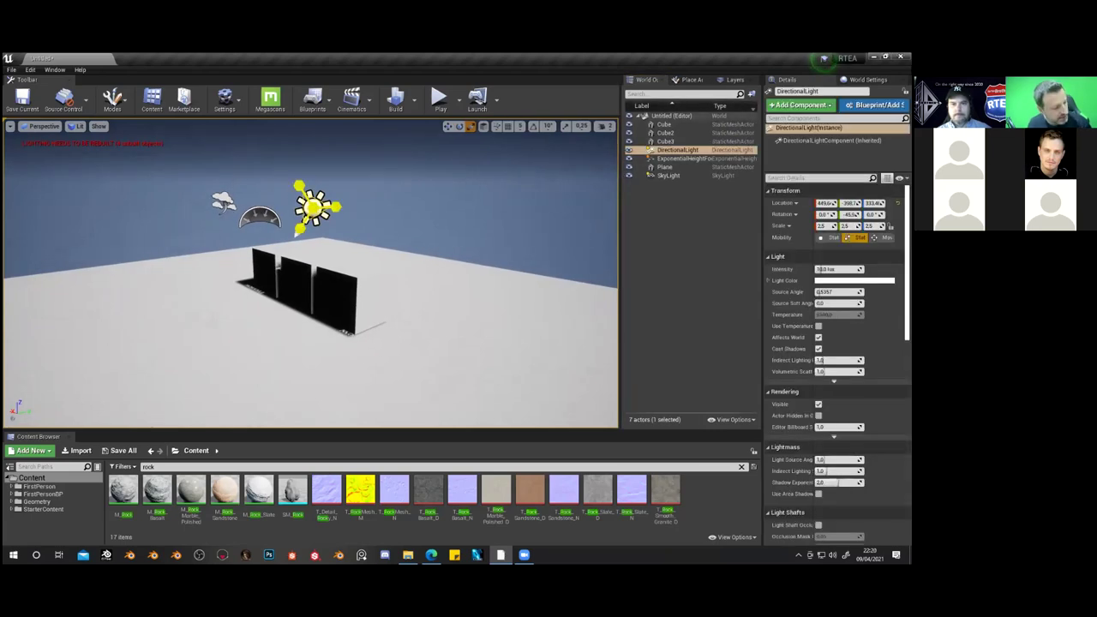
scroll(403, 226, down, 5)
key(w)
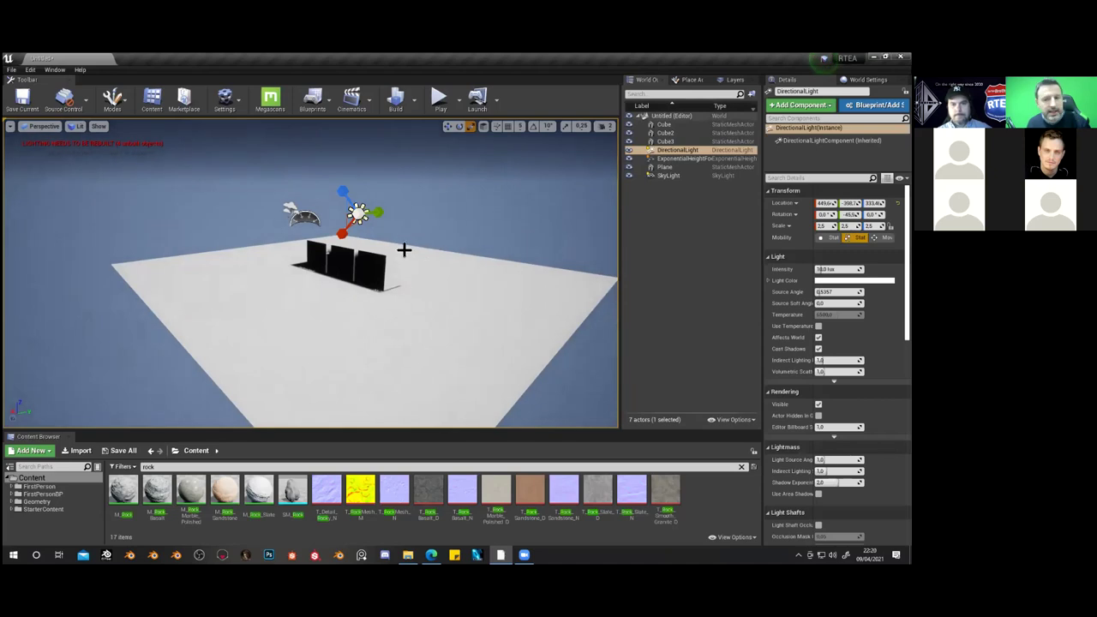
mouse_move(402, 226)
mouse_down()
mouse_move(404, 214)
mouse_move(420, 236)
mouse_move(429, 230)
mouse_move(427, 209)
mouse_move(405, 242)
mouse_up()
key(w)
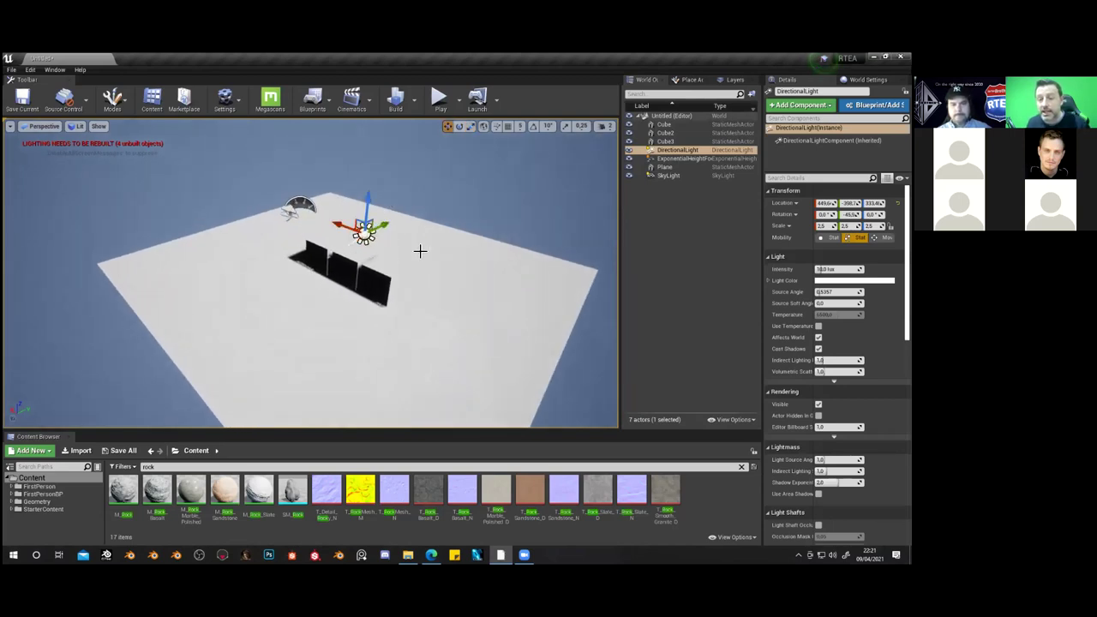
mouse_move(419, 257)
mouse_down()
mouse_move(408, 250)
mouse_move(426, 272)
mouse_up()
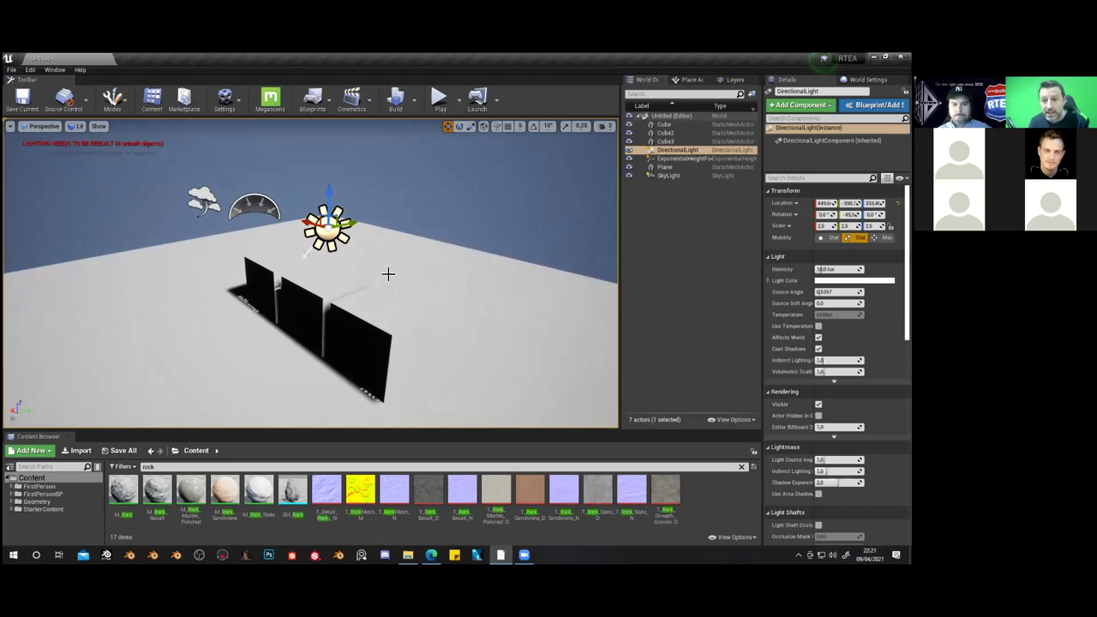
drag(406, 283, 428, 318)
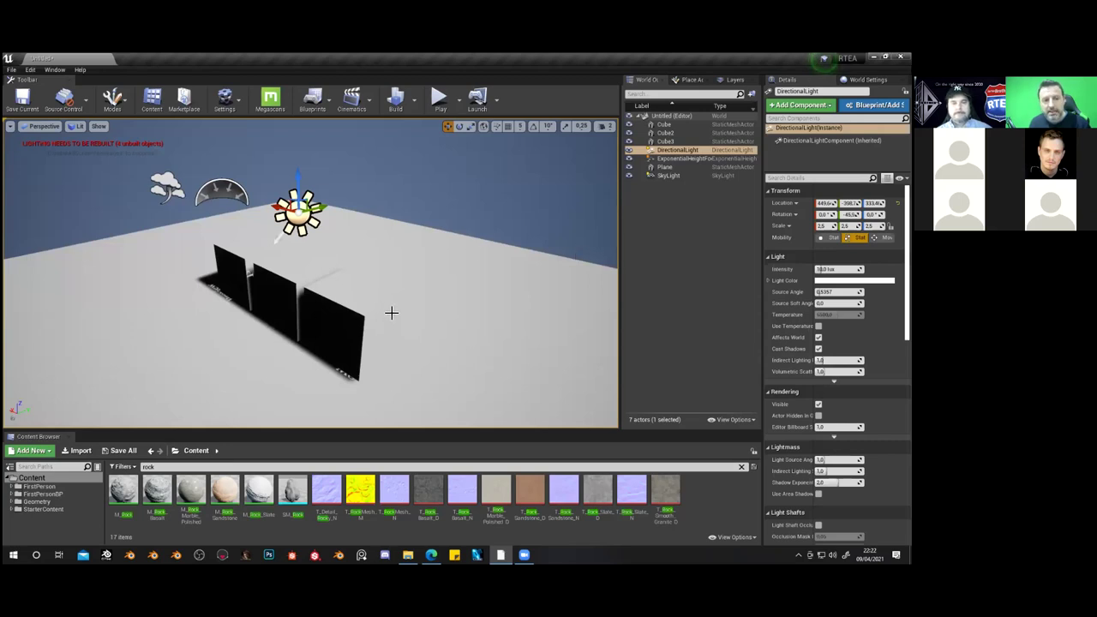
right_drag(387, 340, 432, 343)
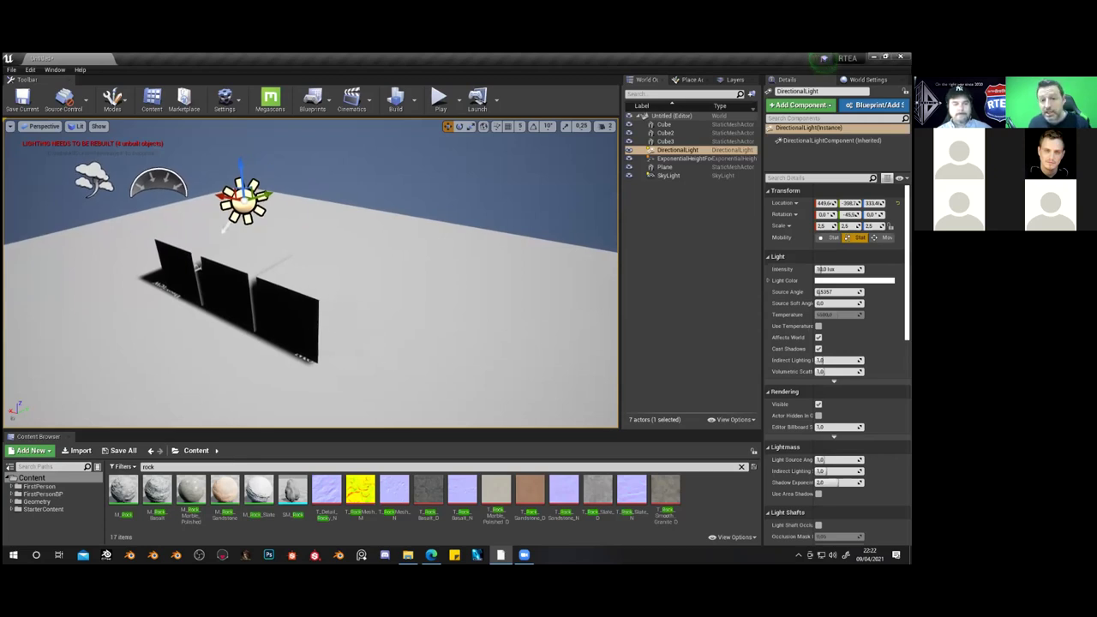
right_drag(428, 343, 413, 341)
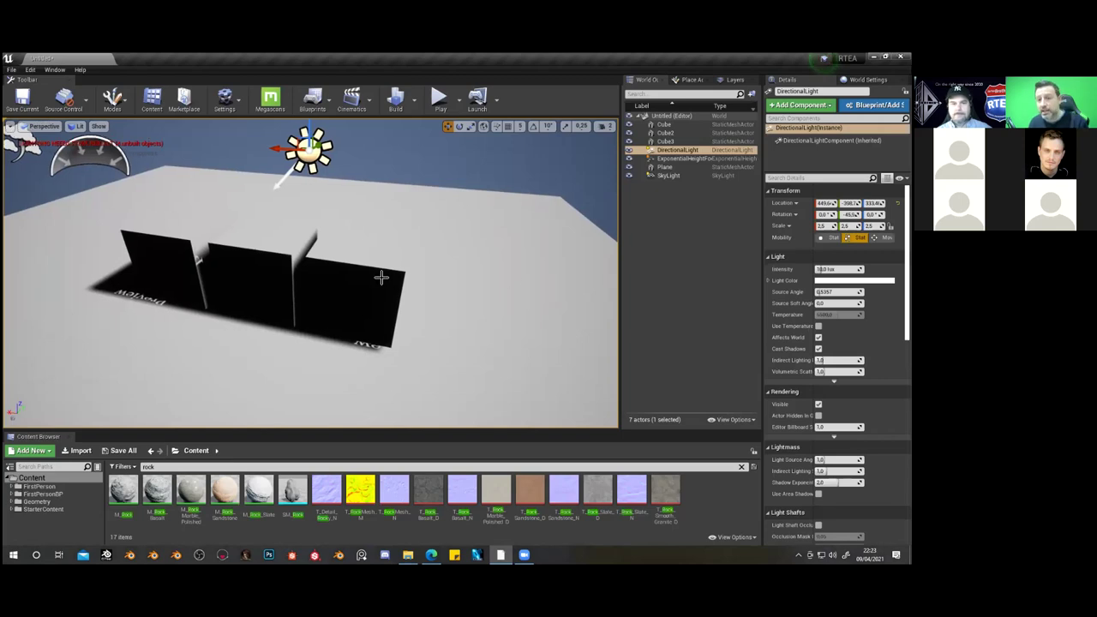
Move Cube3 right along X, nudge the left Cube along X, then frame the Cube
click(381, 277)
drag(322, 275, 331, 277)
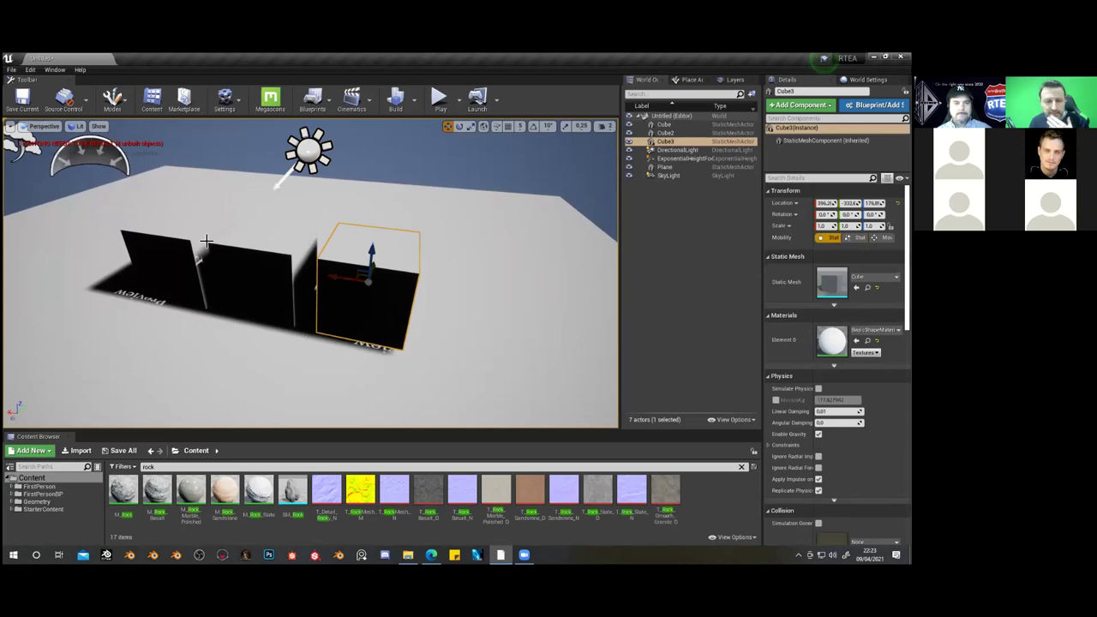
click(195, 250)
drag(151, 249, 157, 250)
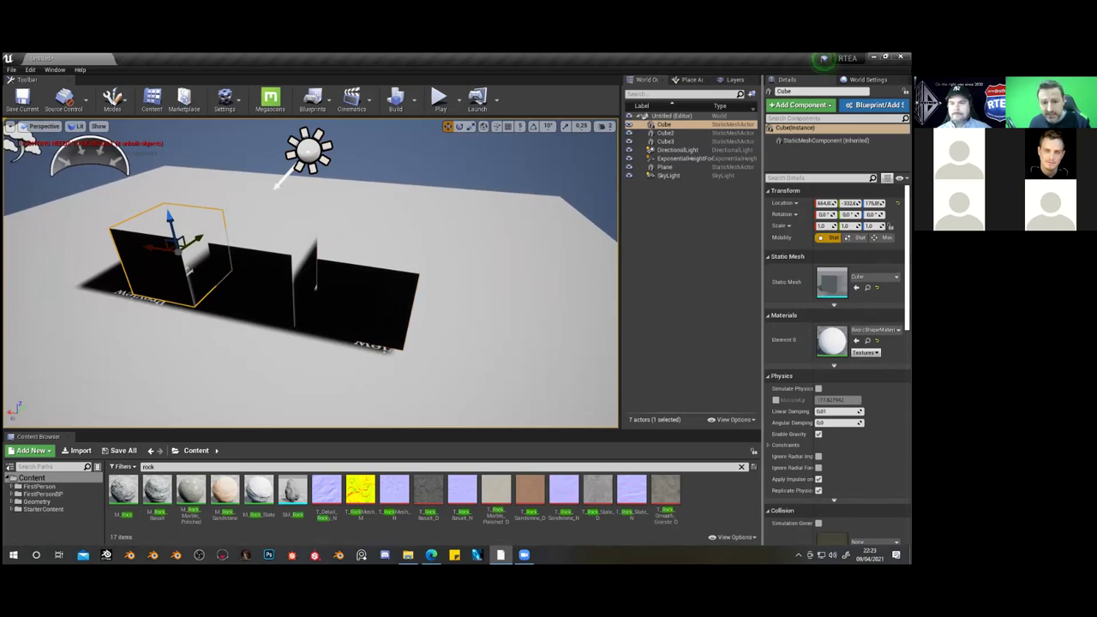
drag(762, 243, 723, 242)
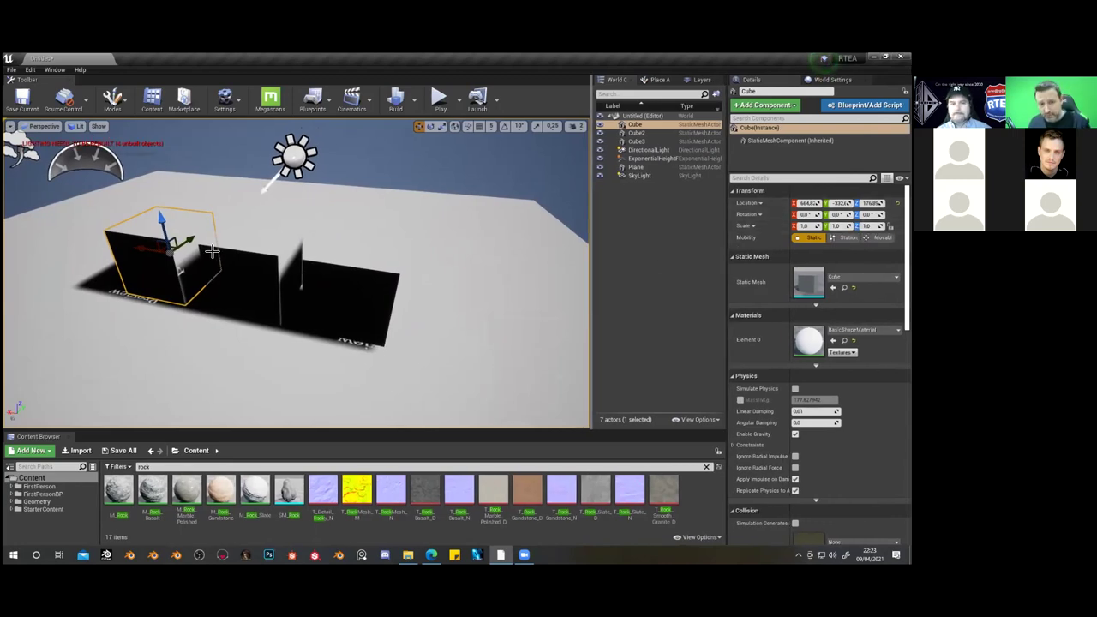
key(f)
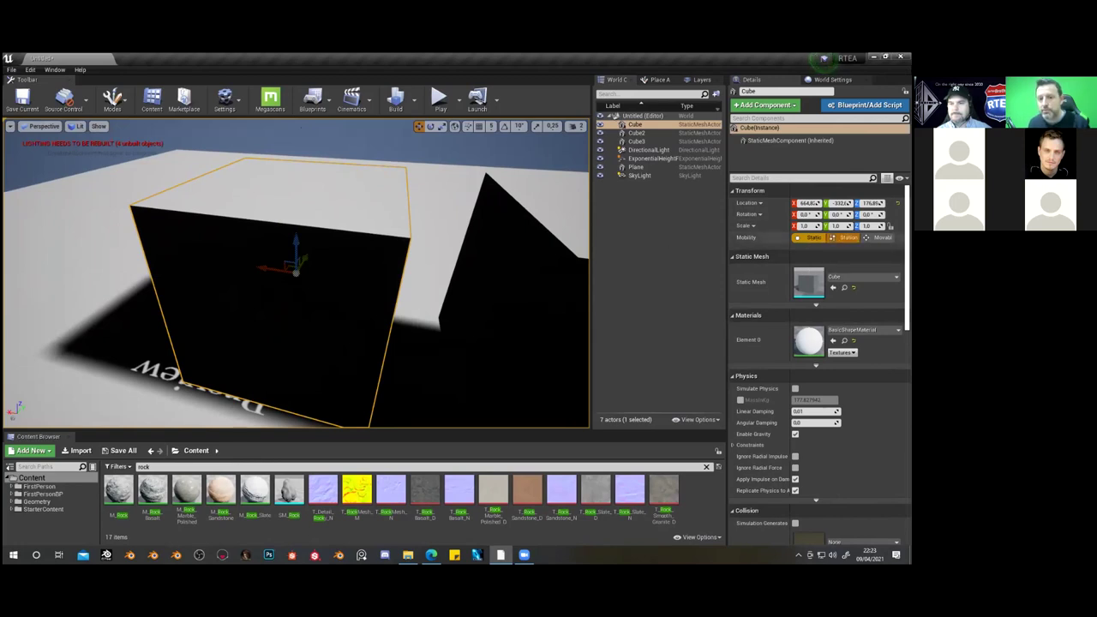
Switch the left Cube's Mobility from Static to Movable
click(847, 237)
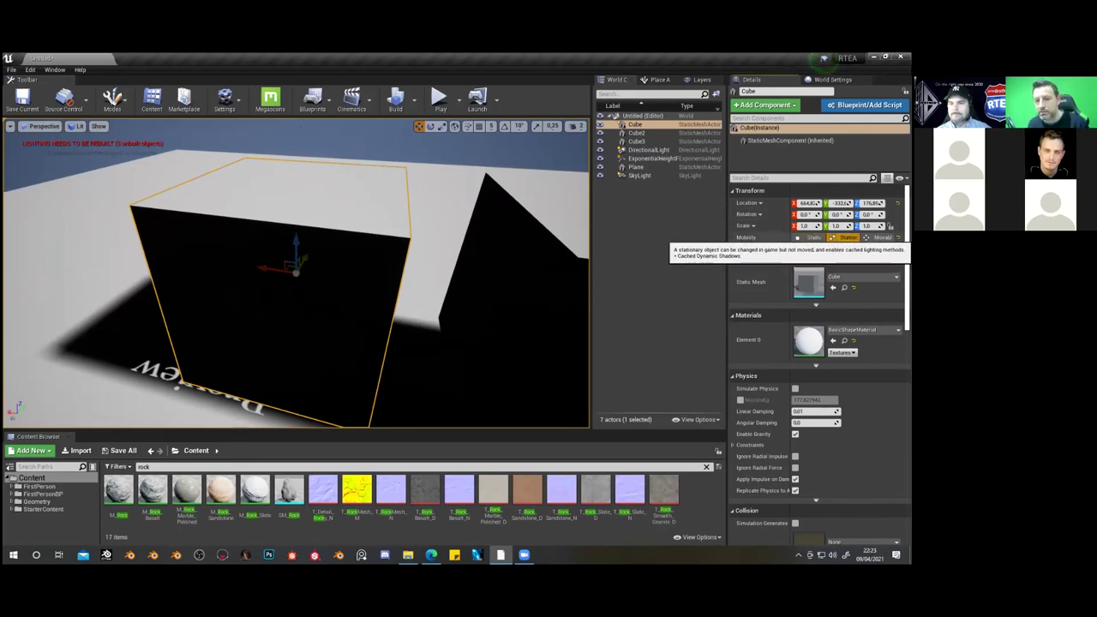
click(883, 237)
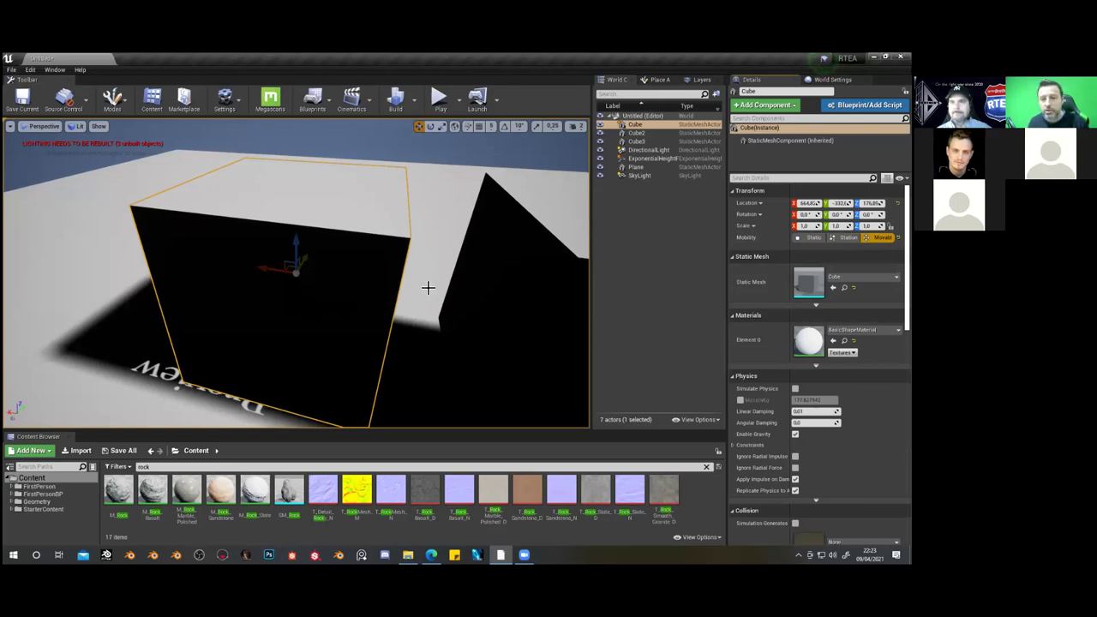
right_drag(423, 286, 454, 306)
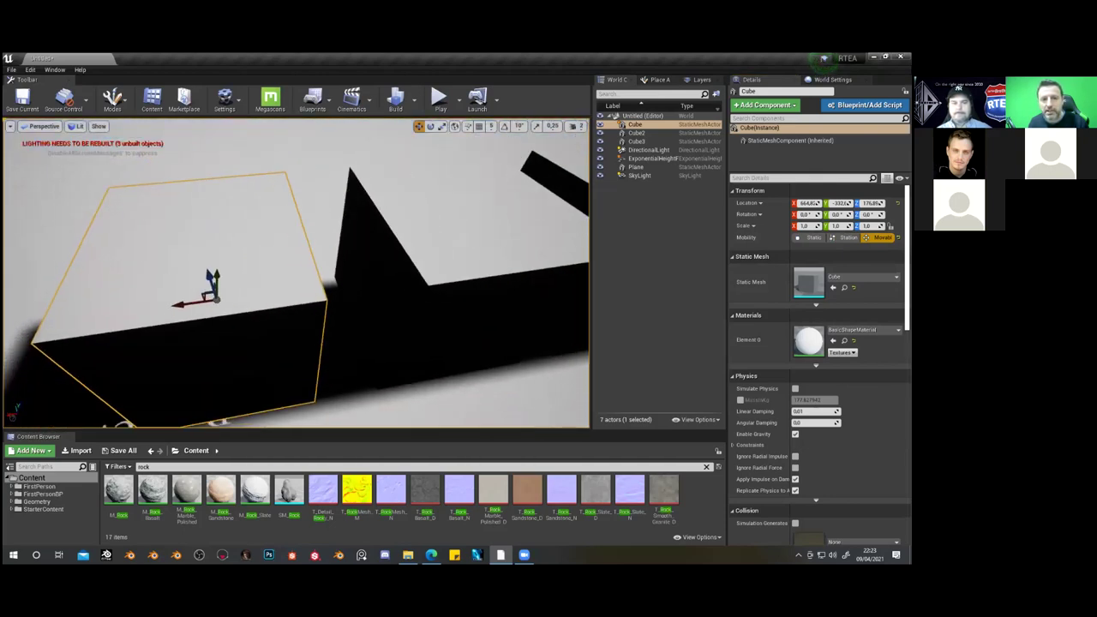
click(638, 151)
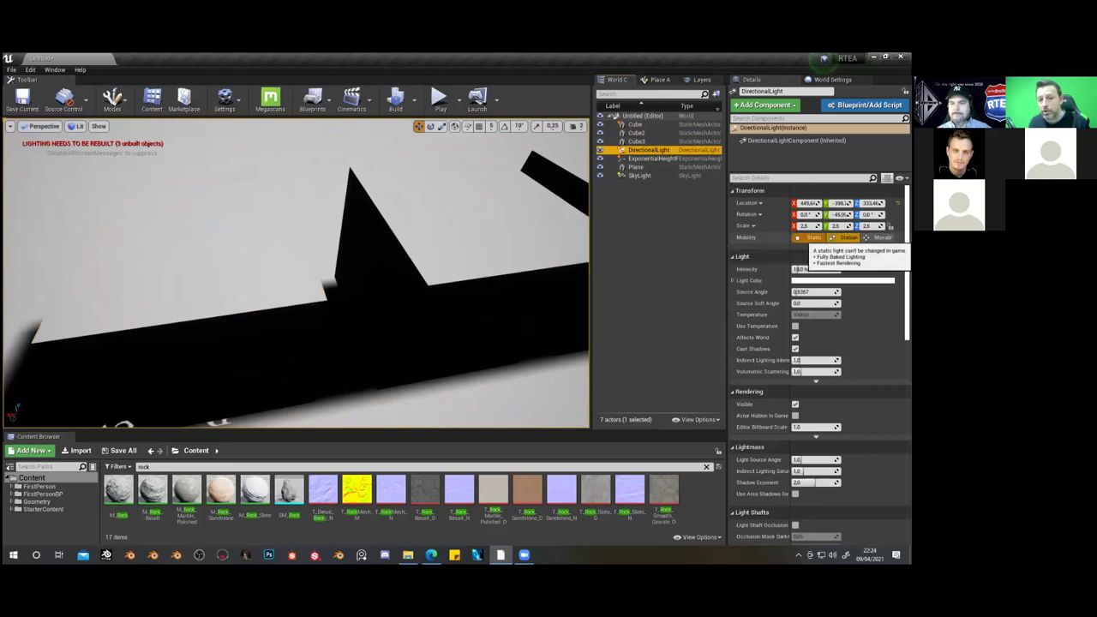
Change the DirectionalLight's Mobility to Static and view the shadows on the floor
click(882, 237)
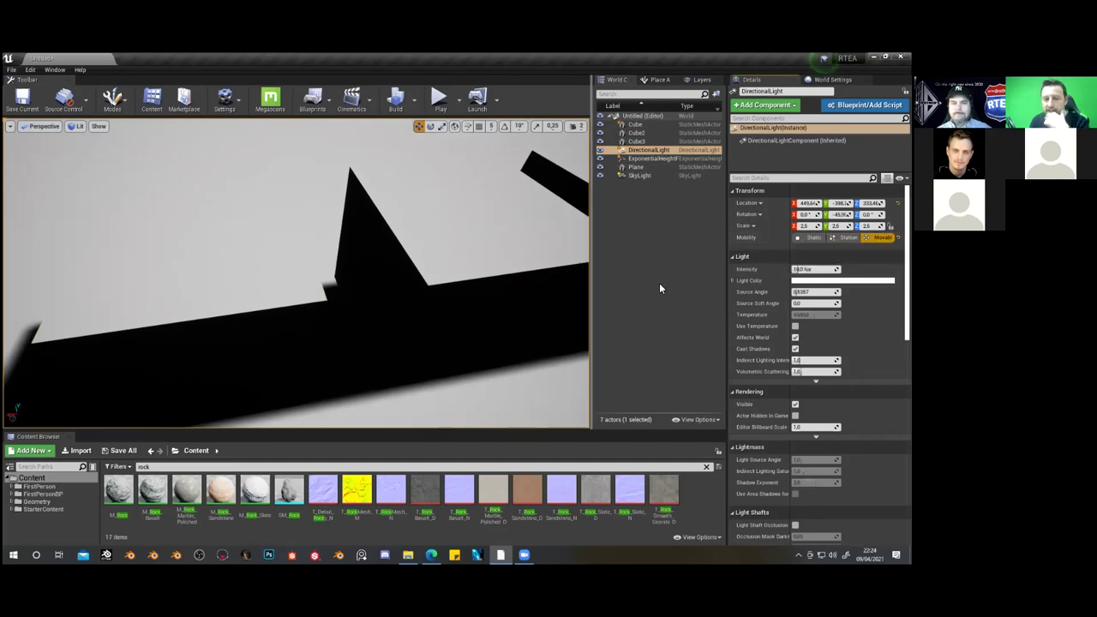
click(805, 237)
right_drag(454, 283, 420, 241)
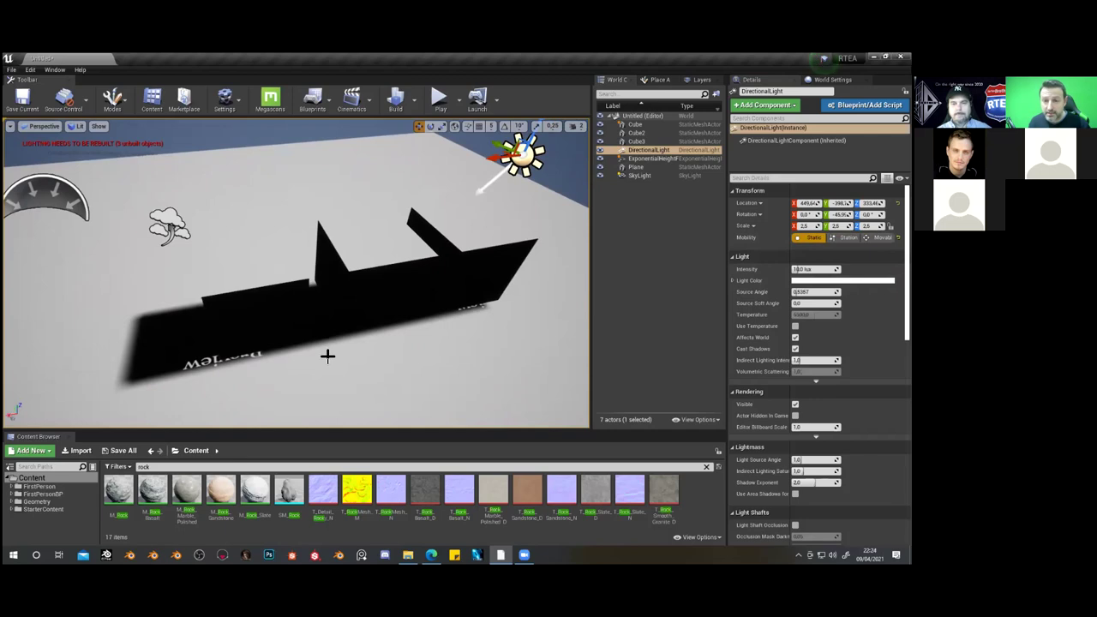
Rotate the DirectionalLight to a steeper angle, shortening the three cubes' shadows
right_drag(328, 355, 375, 228)
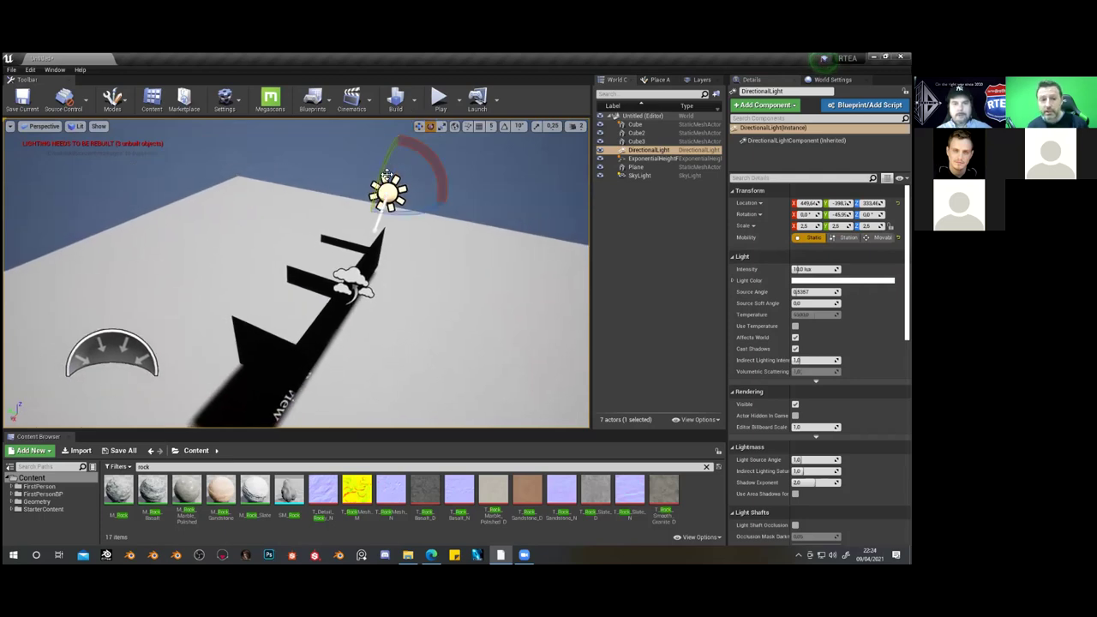
drag(417, 149, 387, 180)
right_drag(508, 250, 493, 248)
drag(420, 199, 516, 230)
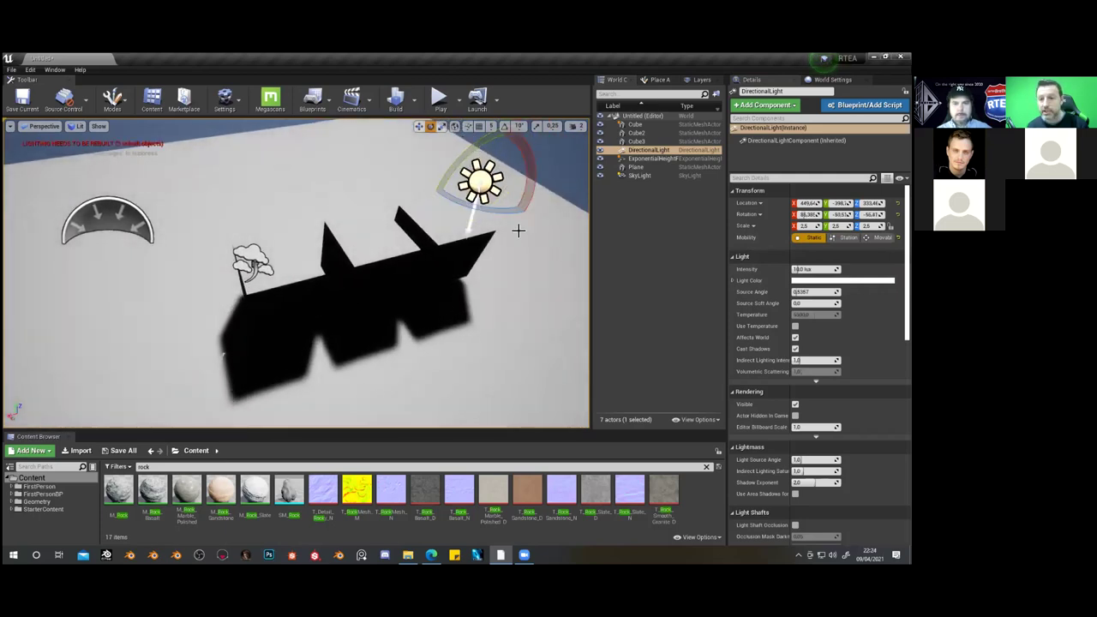
right_drag(516, 230, 514, 257)
mouse_move(431, 326)
right_down()
mouse_move(430, 300)
mouse_move(430, 327)
right_up()
click(426, 341)
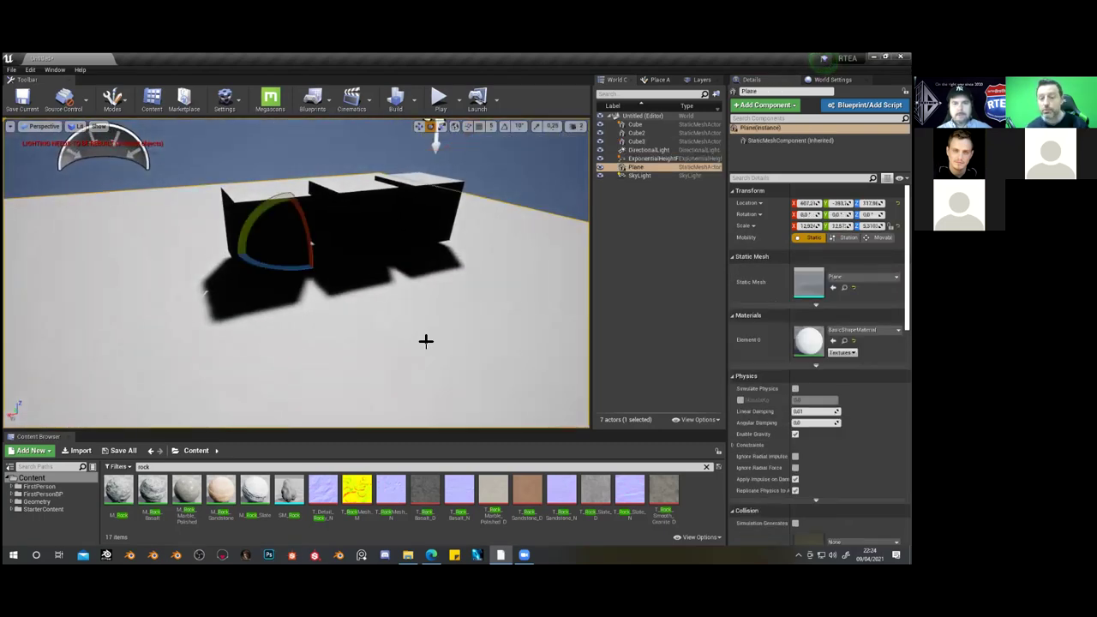
Move the floor Plane to a new position with the translate gizmo
key(r)
key(w)
drag(276, 242, 330, 237)
Move the left Cube further left and Cube3 further right along X
click(249, 215)
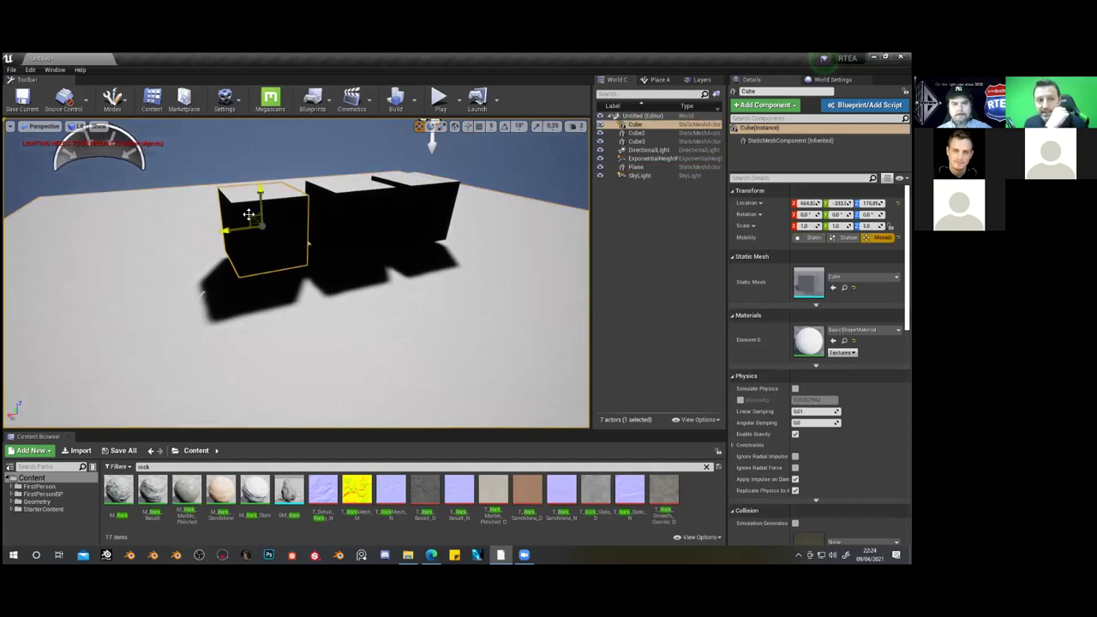
drag(237, 228, 212, 238)
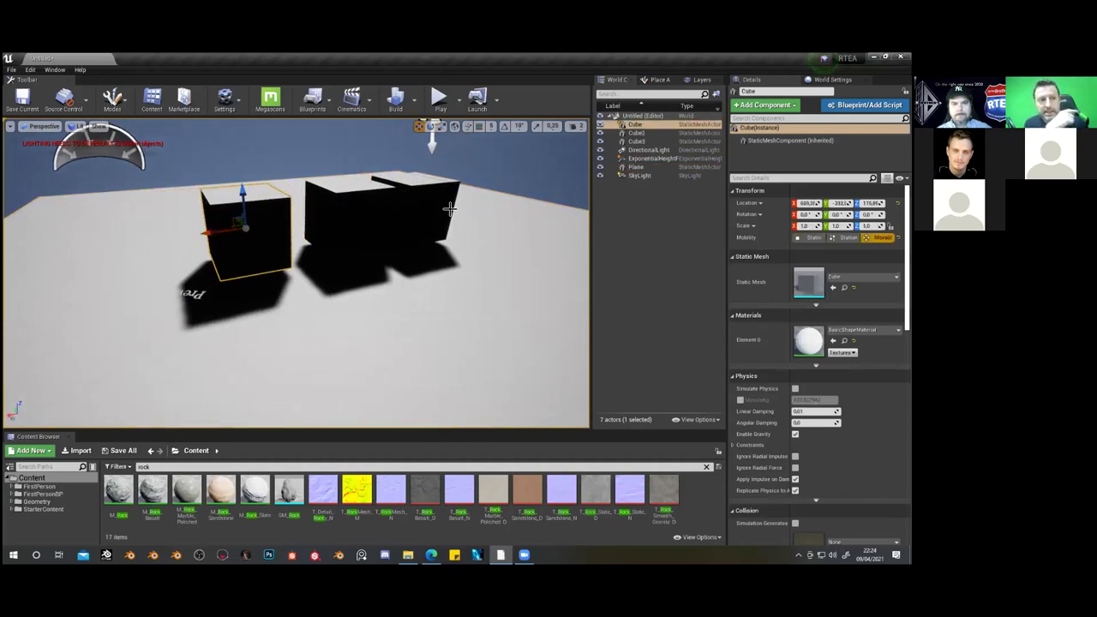
click(450, 209)
drag(385, 210, 417, 222)
scroll(417, 222, down, 3)
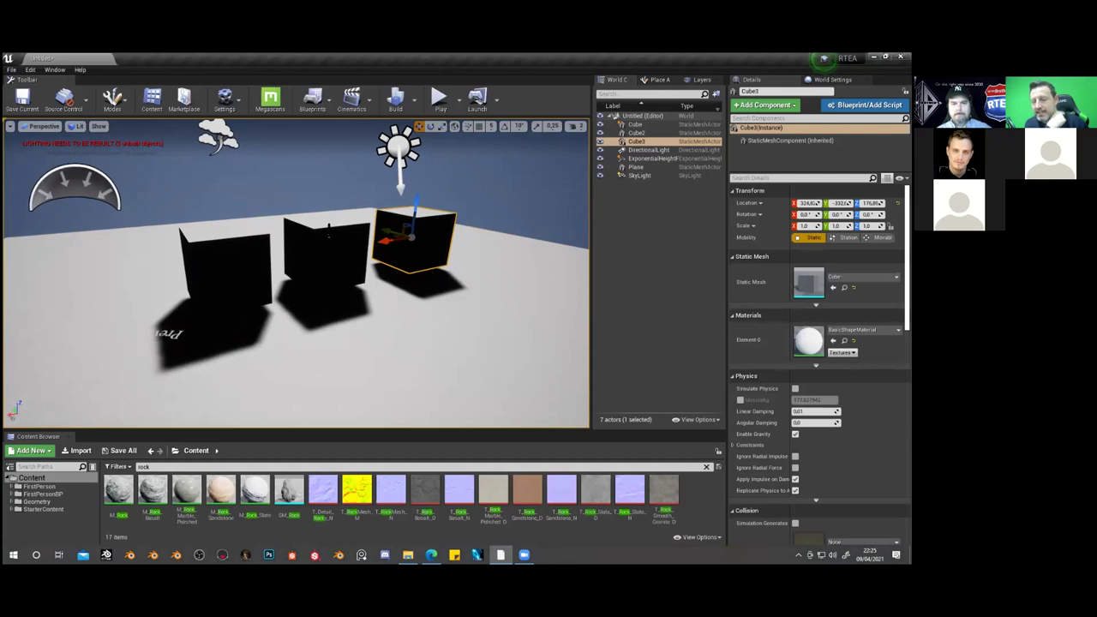
click(302, 248)
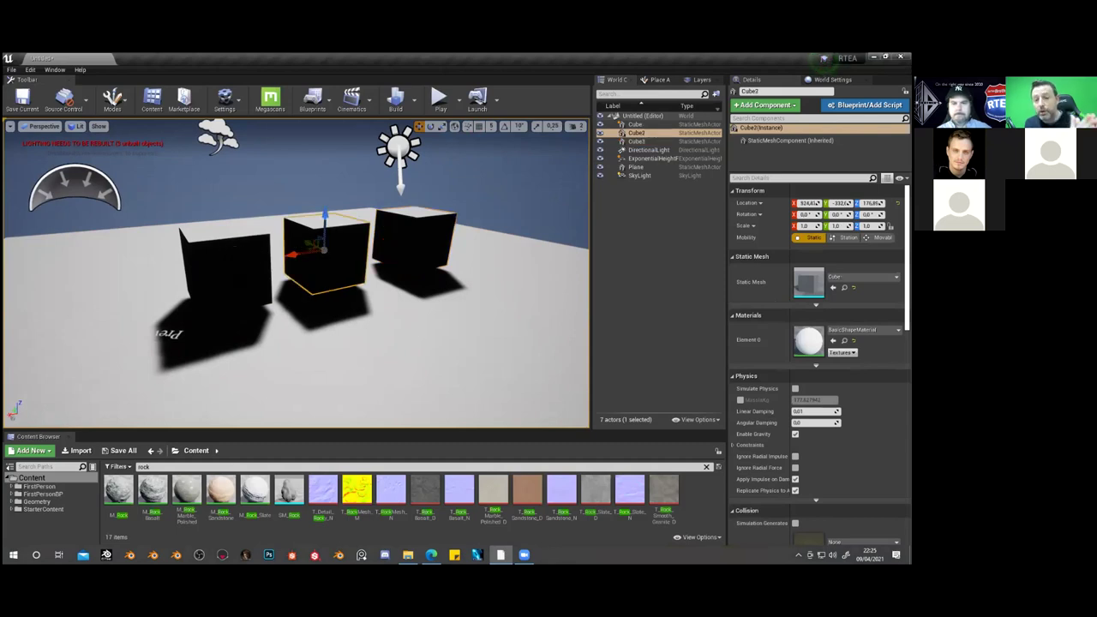
click(230, 248)
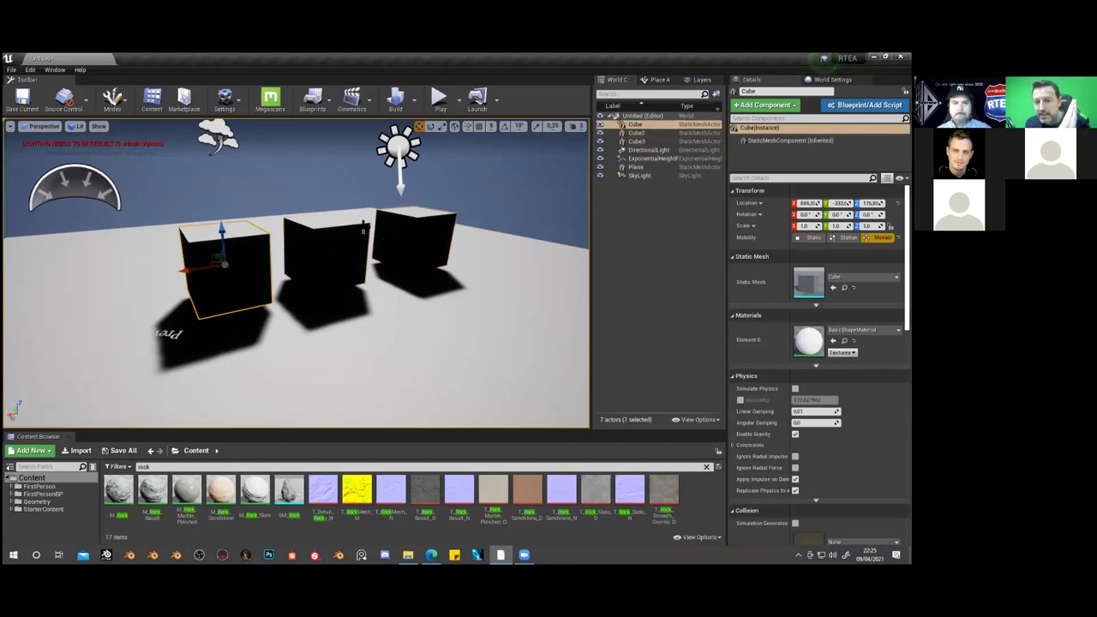
click(342, 246)
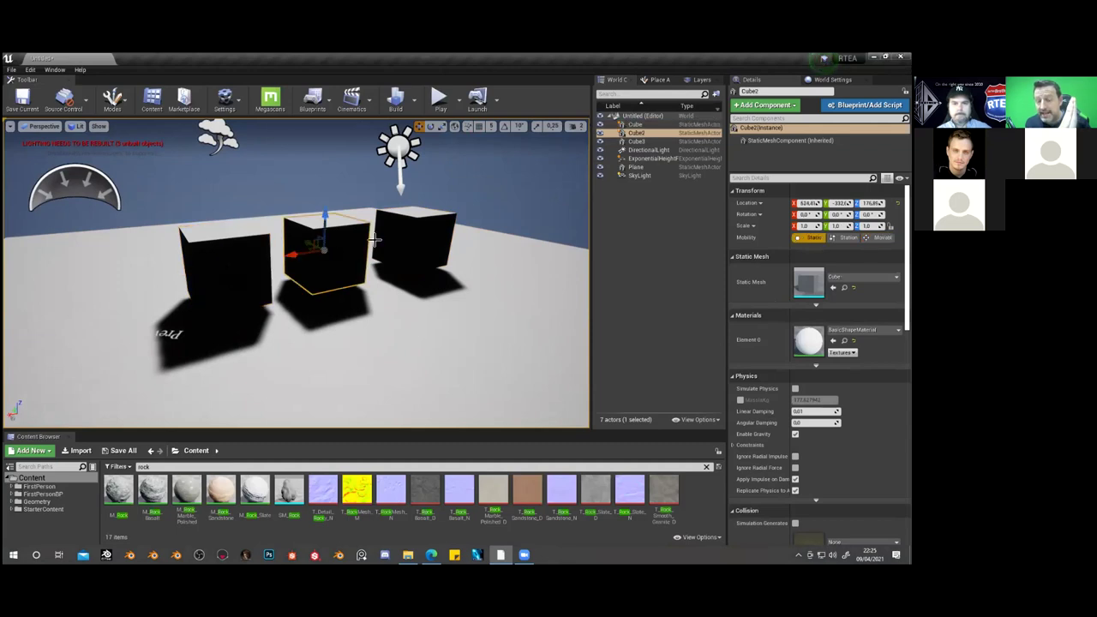
click(438, 236)
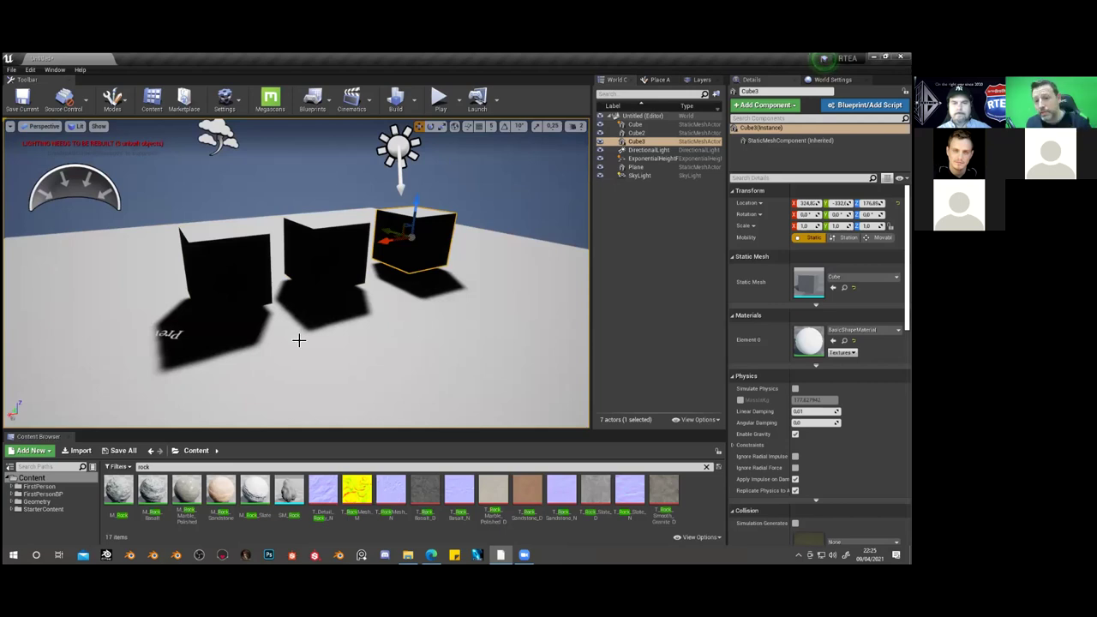
right_drag(298, 341, 311, 363)
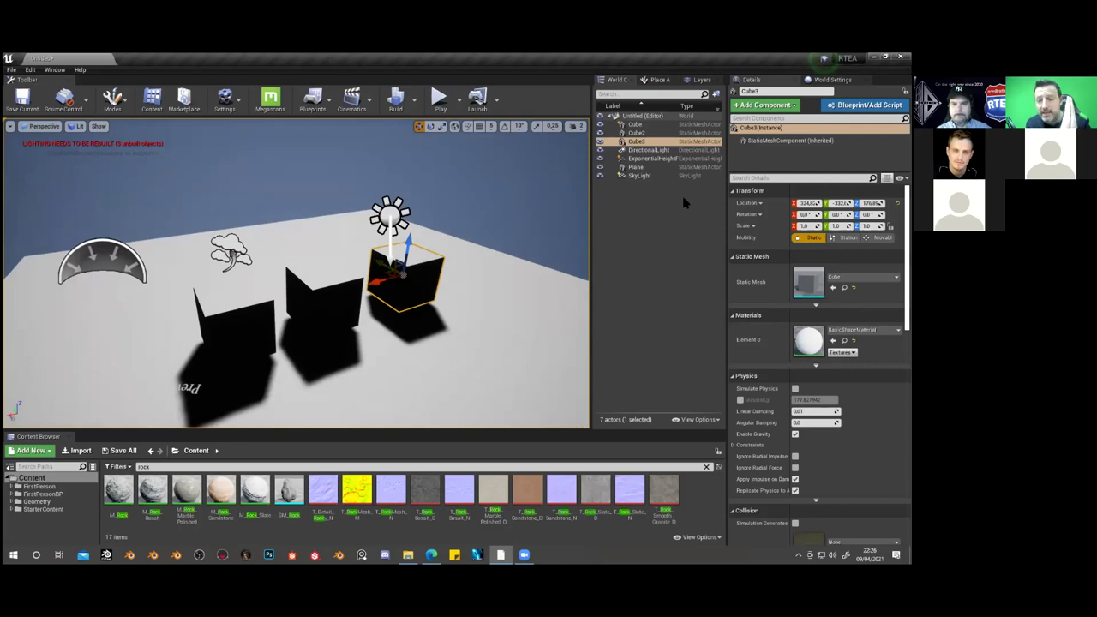
Multi-select Cube, Cube2, Cube3 and Plane and set their Mobility to Movable
shift+click(636, 125)
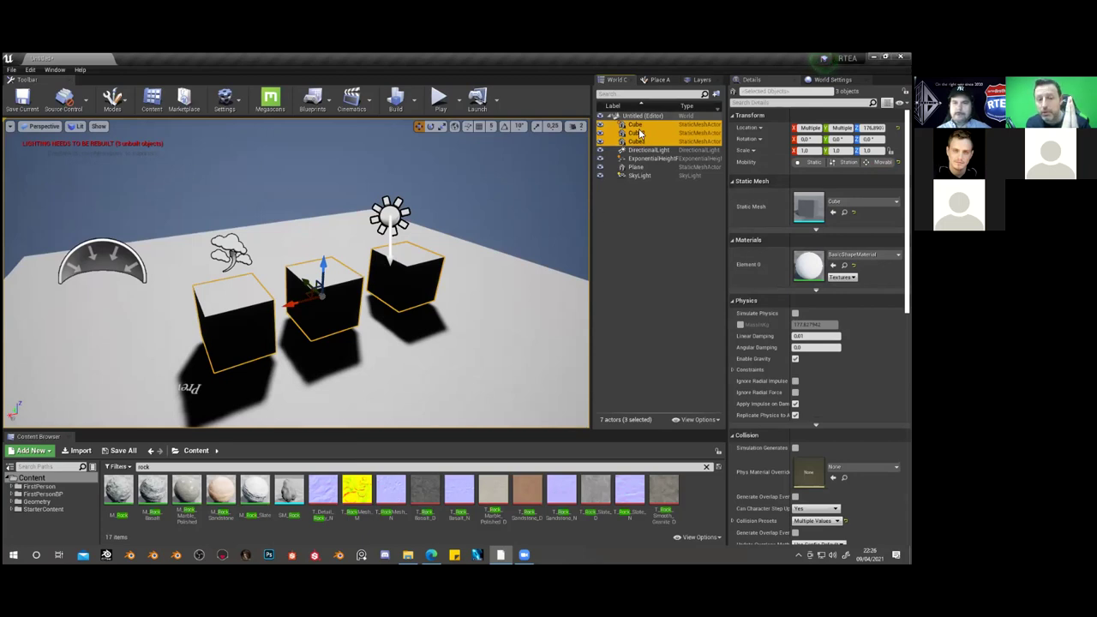
ctrl+click(639, 167)
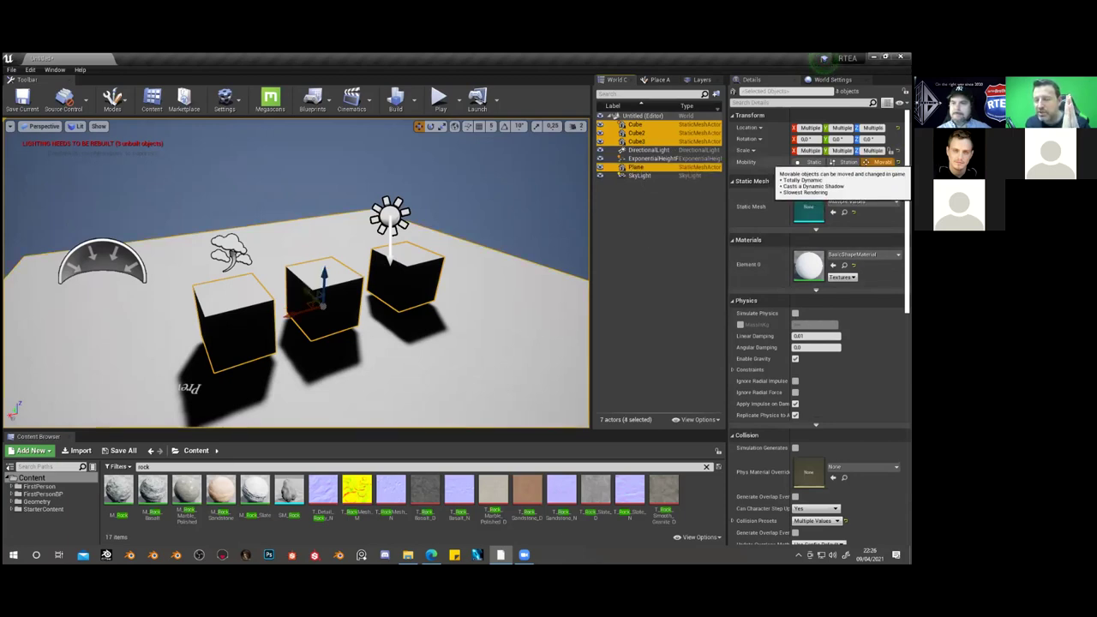
click(882, 162)
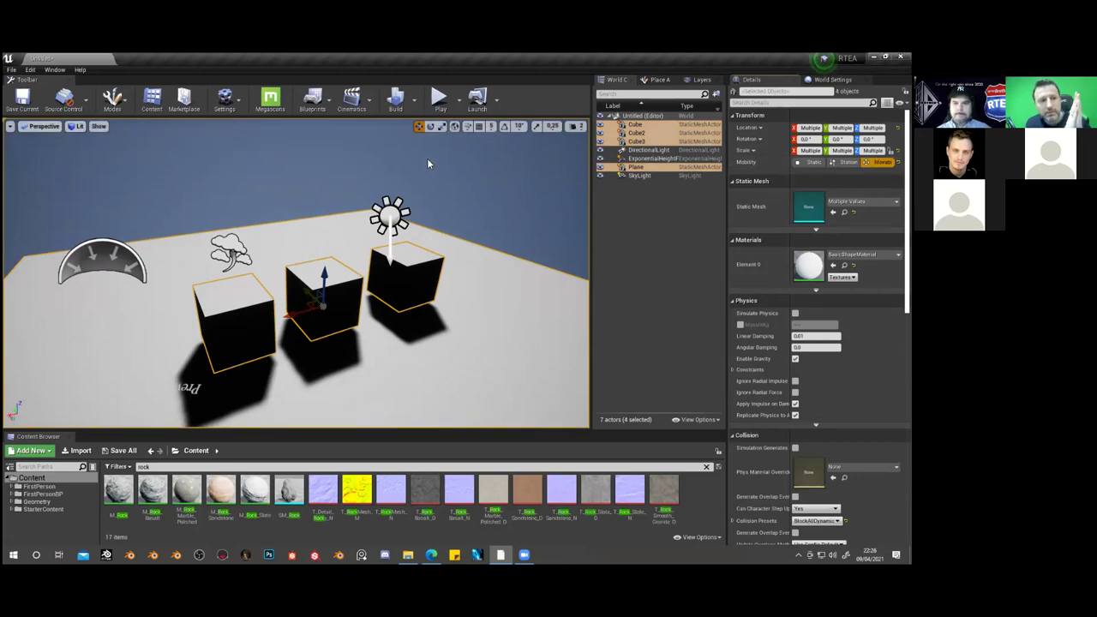
click(651, 203)
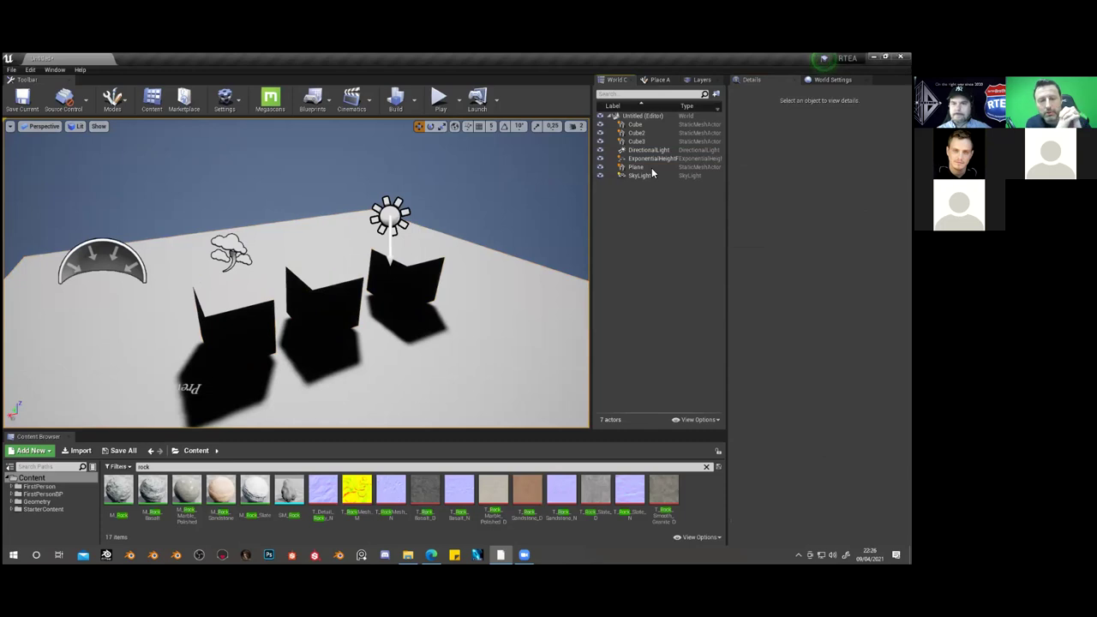
click(646, 152)
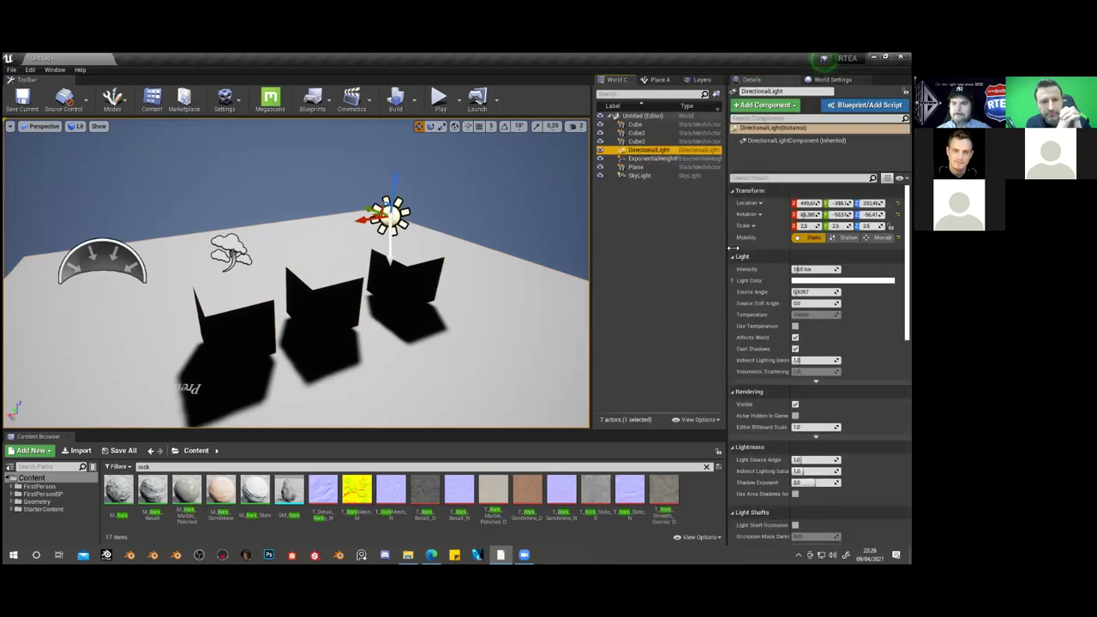
Set the DirectionalLight's Mobility to Movable and inspect the hard dynamic shadows
click(881, 237)
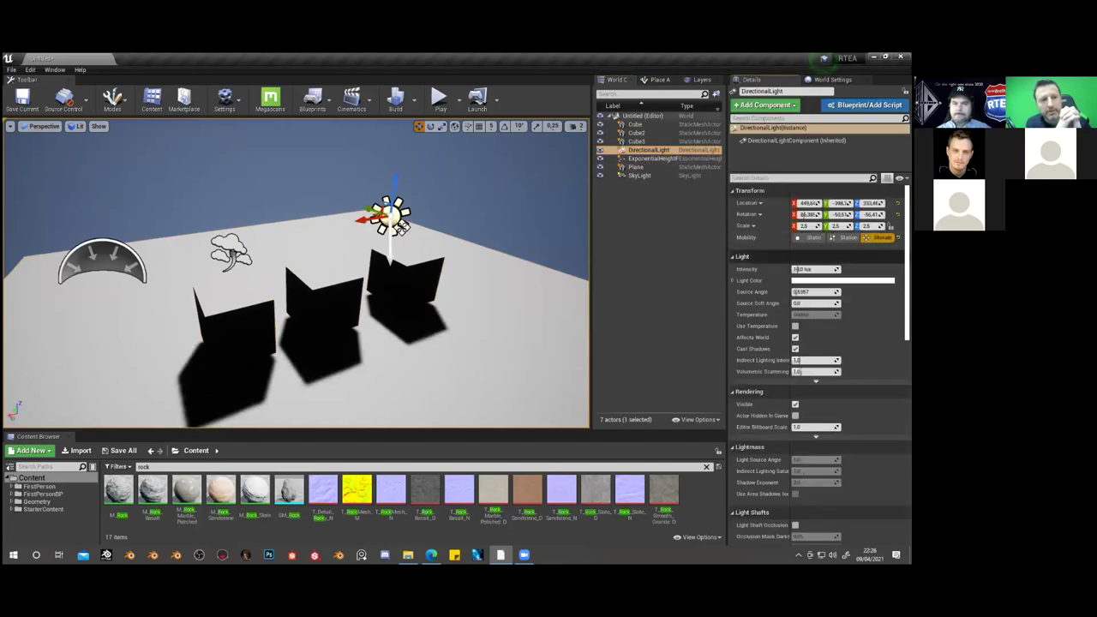
mouse_move(494, 305)
mouse_down()
mouse_move(462, 309)
mouse_move(507, 311)
mouse_move(508, 322)
mouse_move(493, 308)
mouse_up()
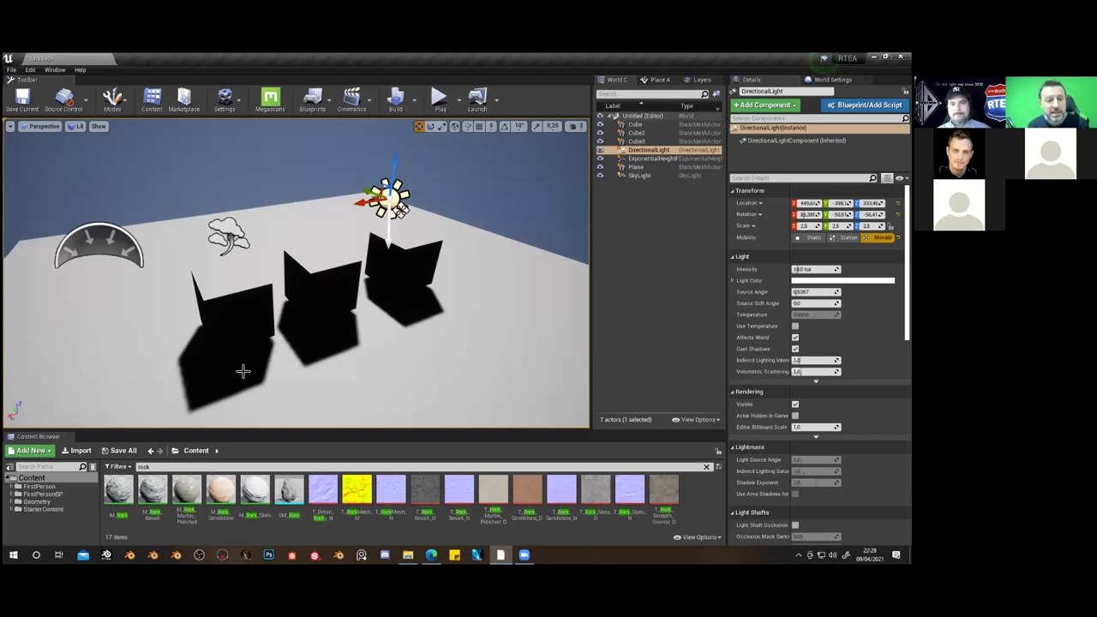
Give Cube3 Static mobility and Cube2 Stationary mobility, leaving the left Cube Movable
click(666, 236)
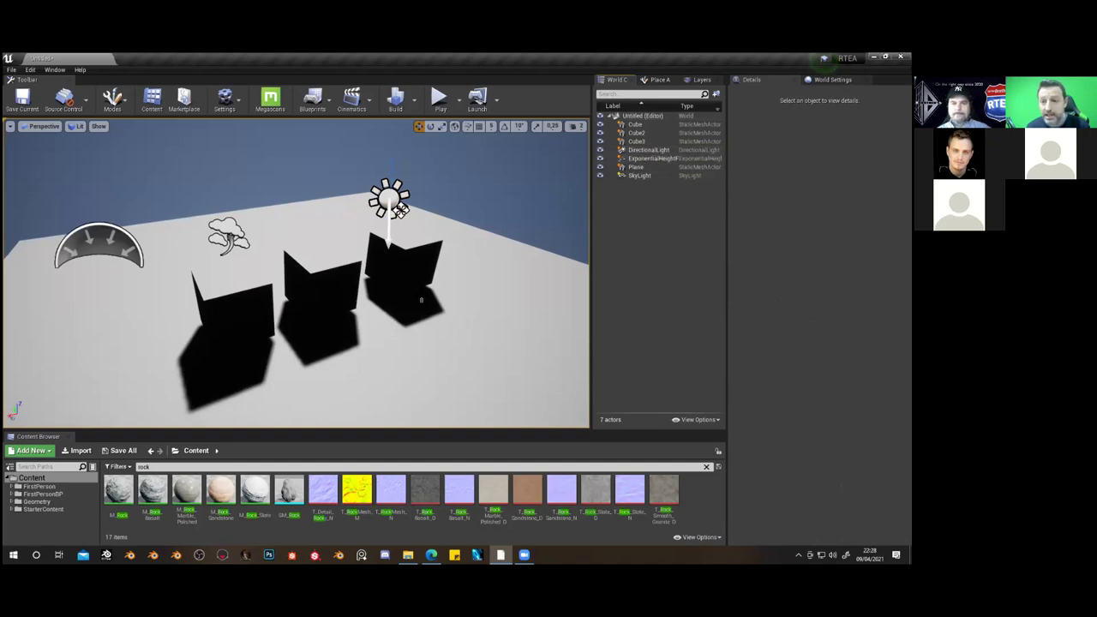
click(410, 243)
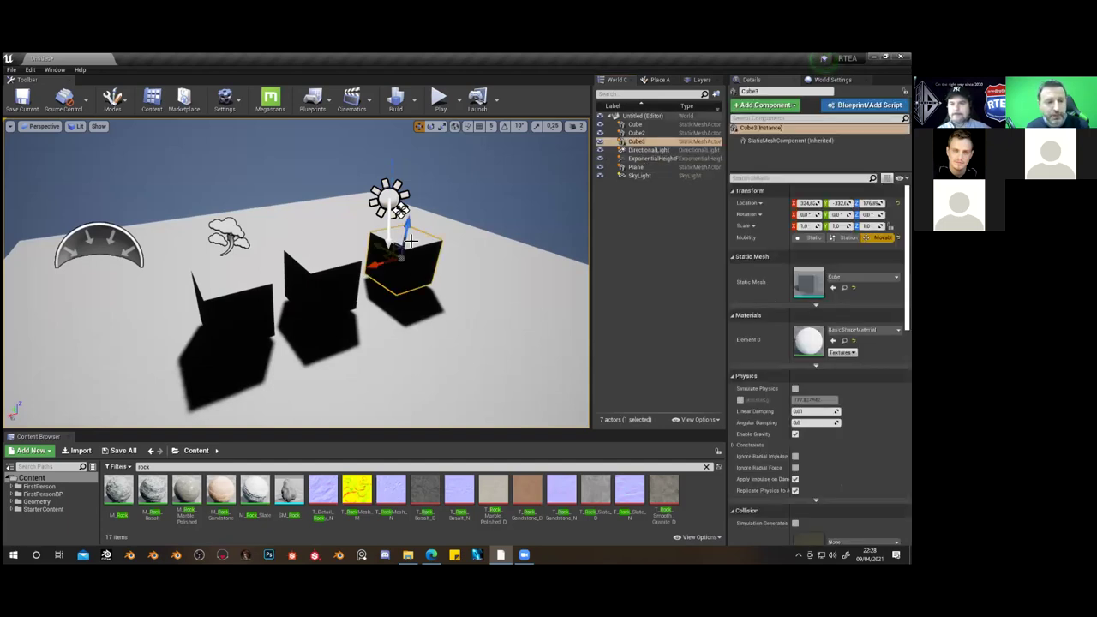
click(806, 237)
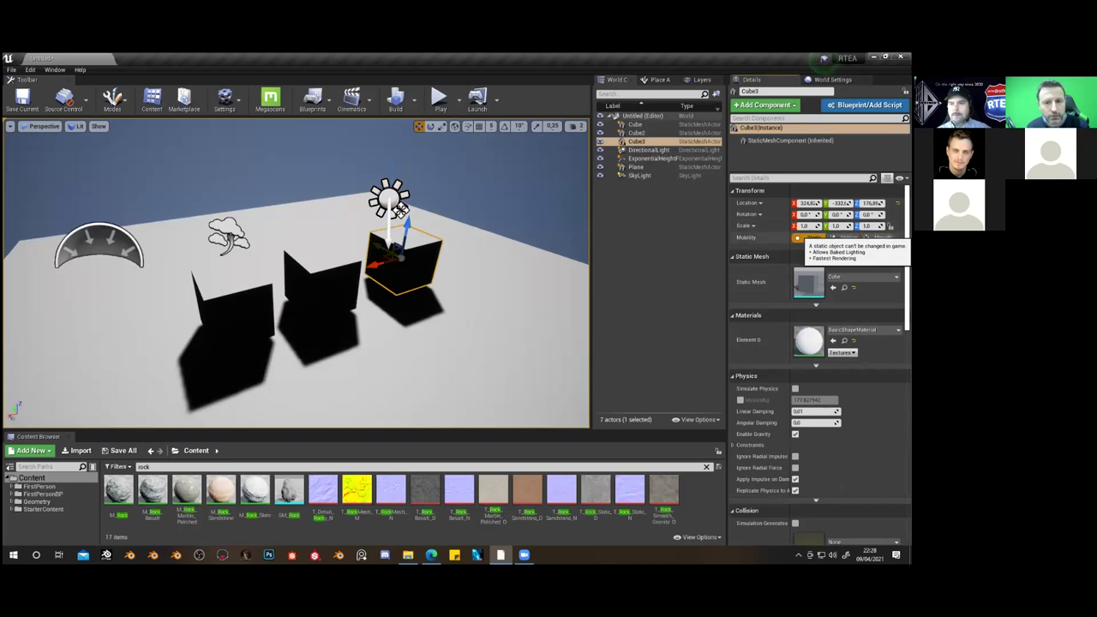
click(342, 260)
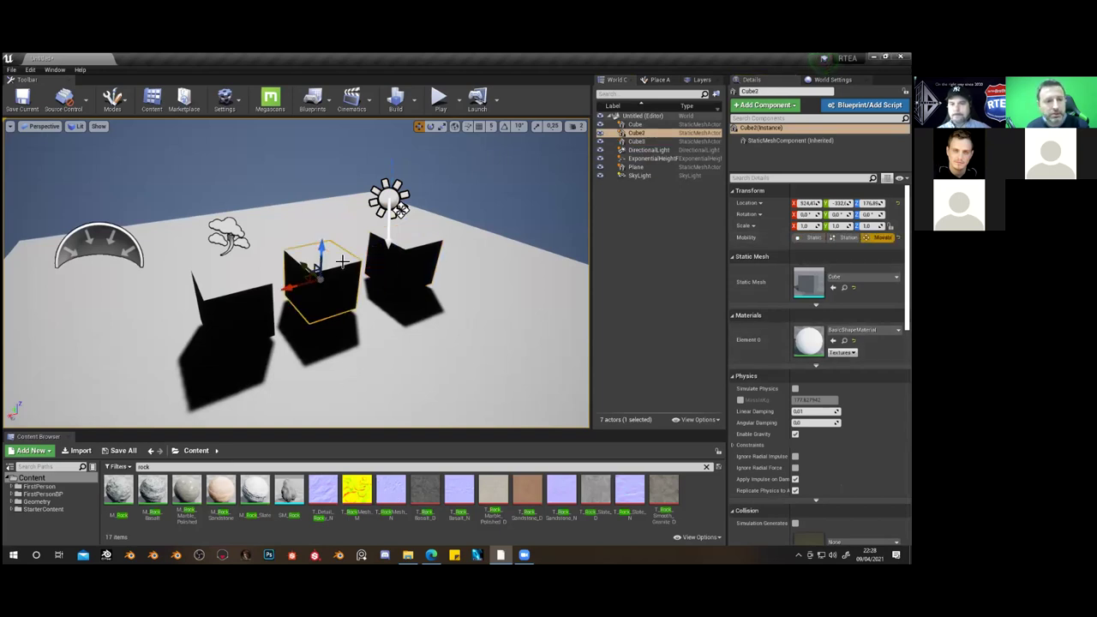
click(848, 237)
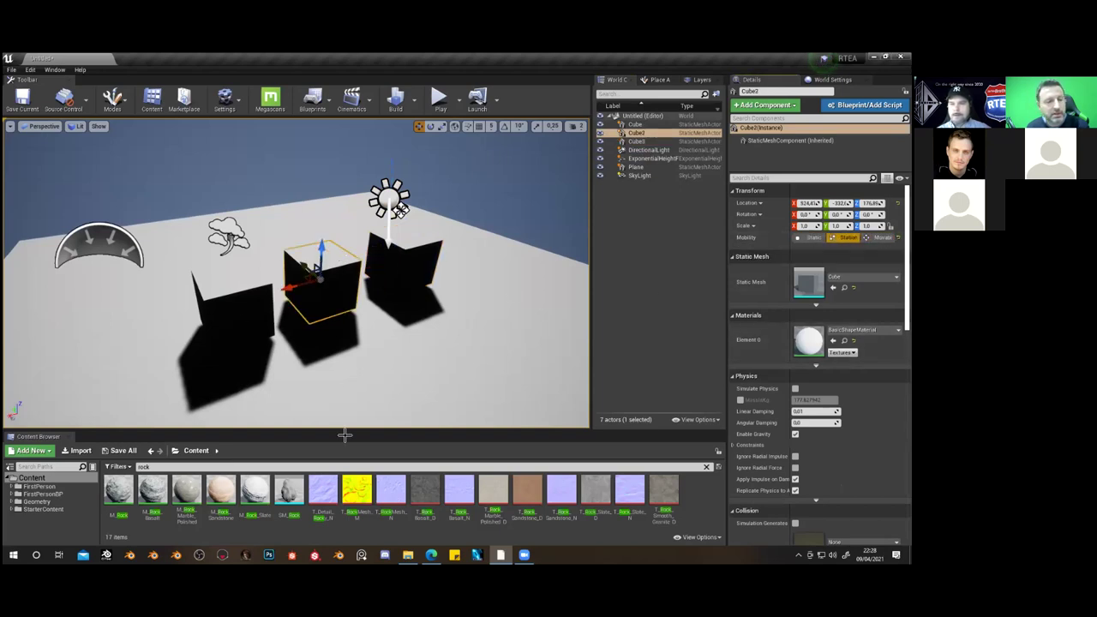
click(225, 300)
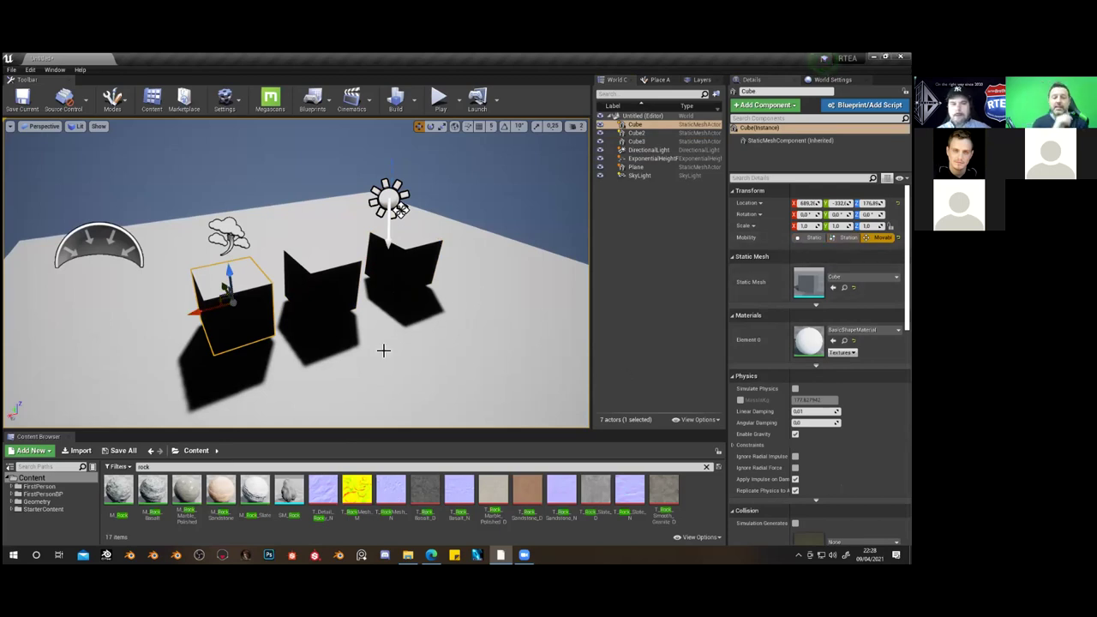
Nudge the movable left cube slightly along its X axis, then select the floor plane
drag(209, 307, 190, 314)
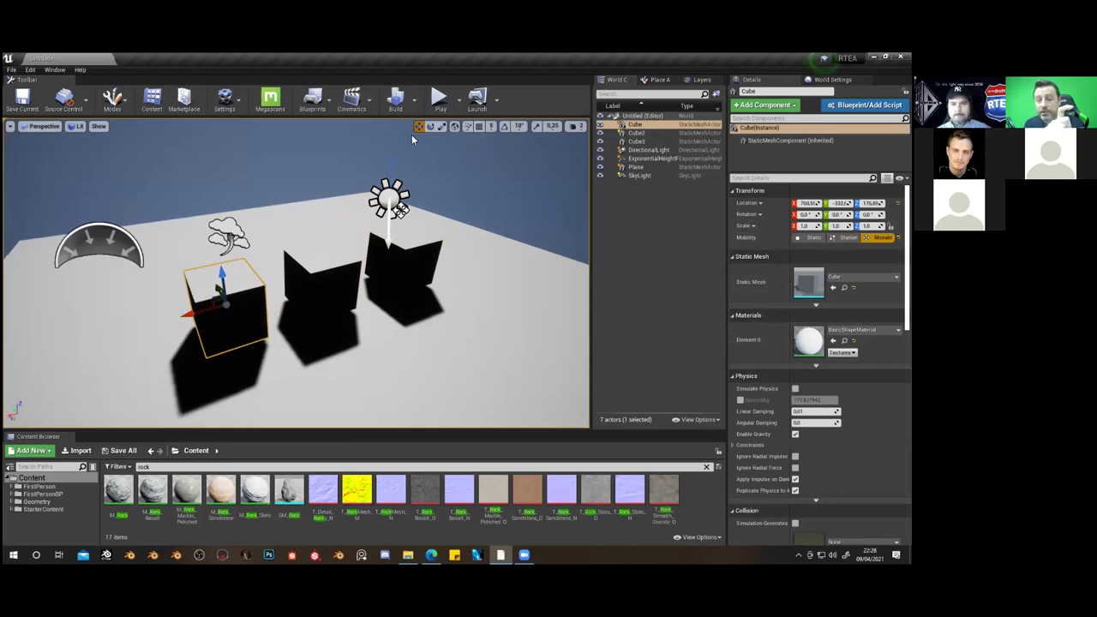
click(483, 320)
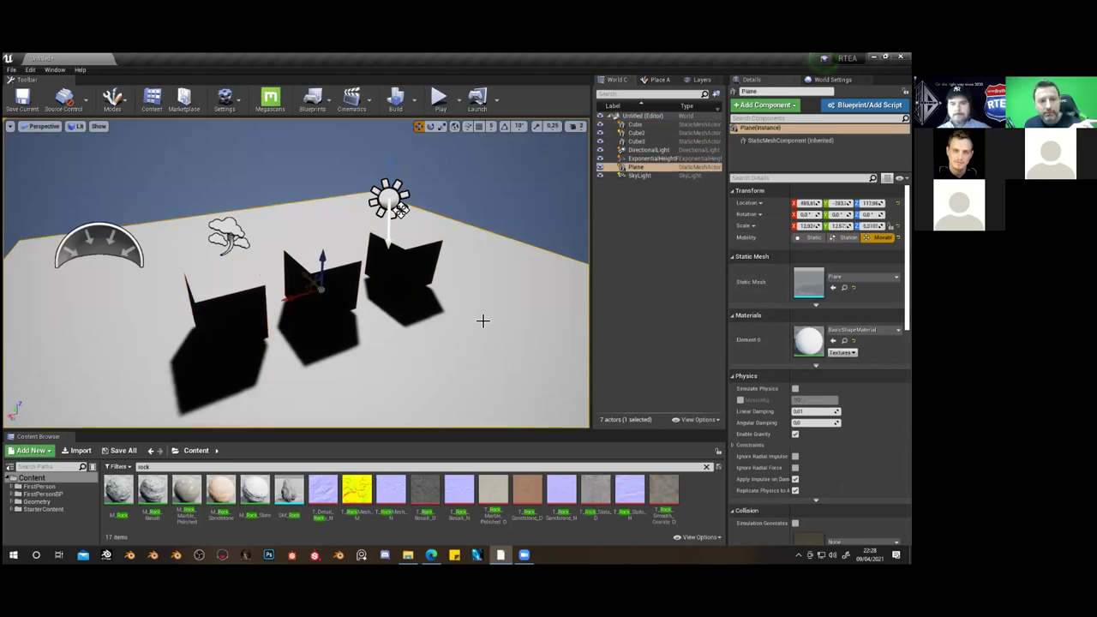
Set the lighting build quality to Preview and select the DirectionalLight
click(414, 100)
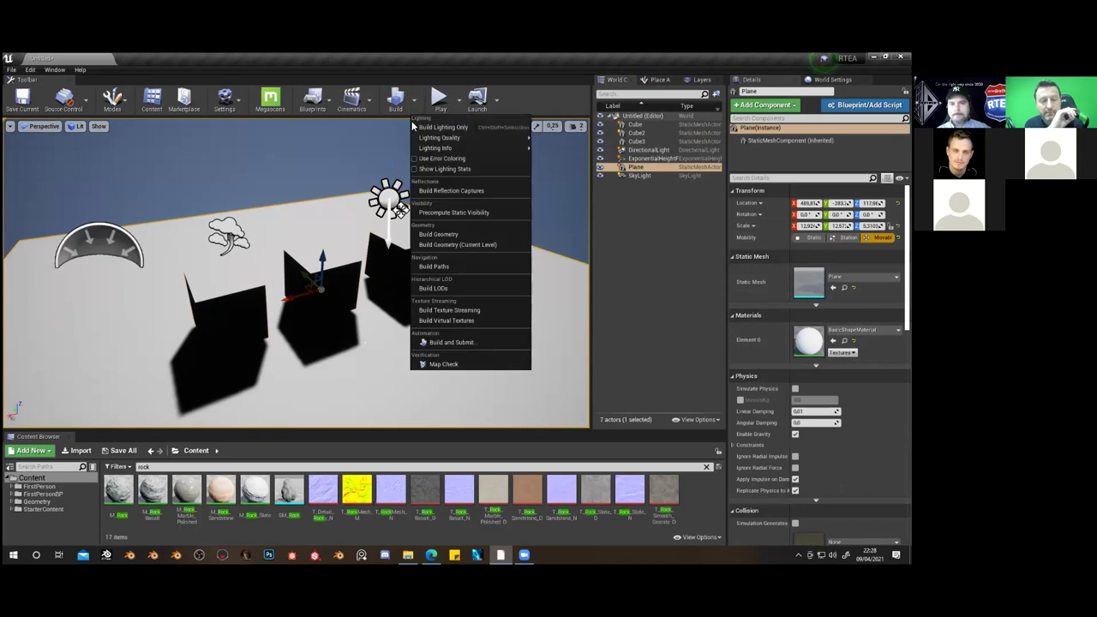
mouse_move(428, 139)
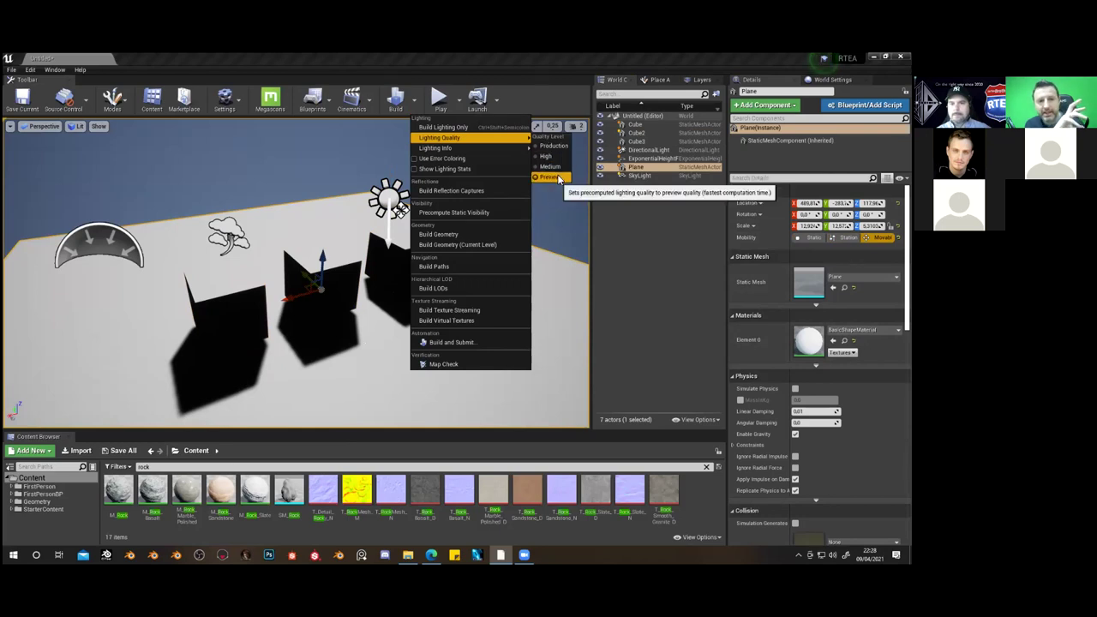
click(541, 73)
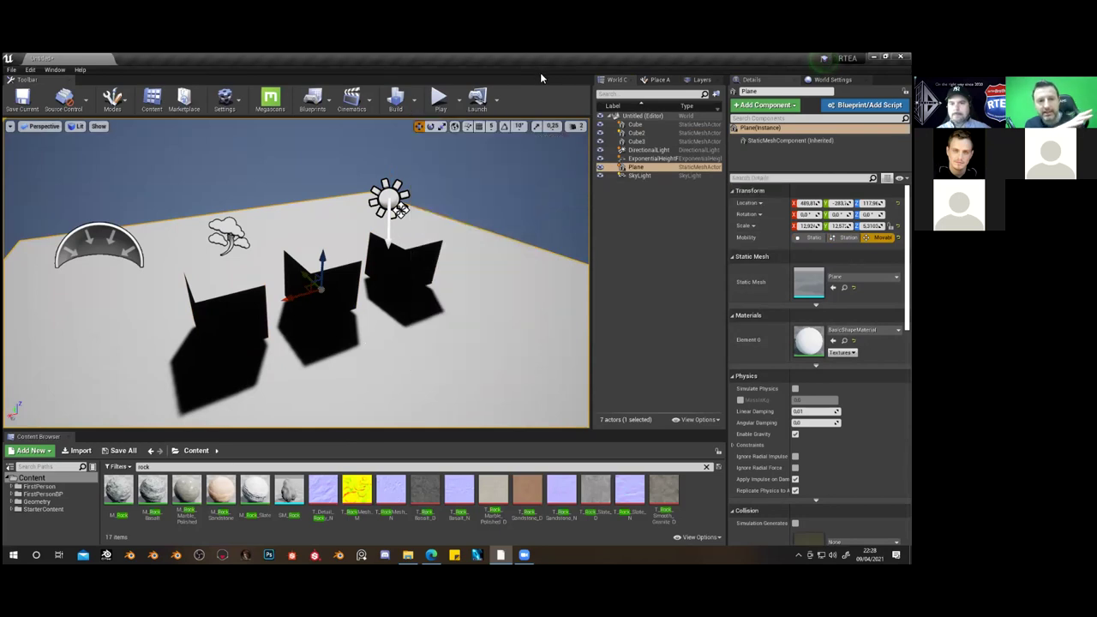
click(639, 152)
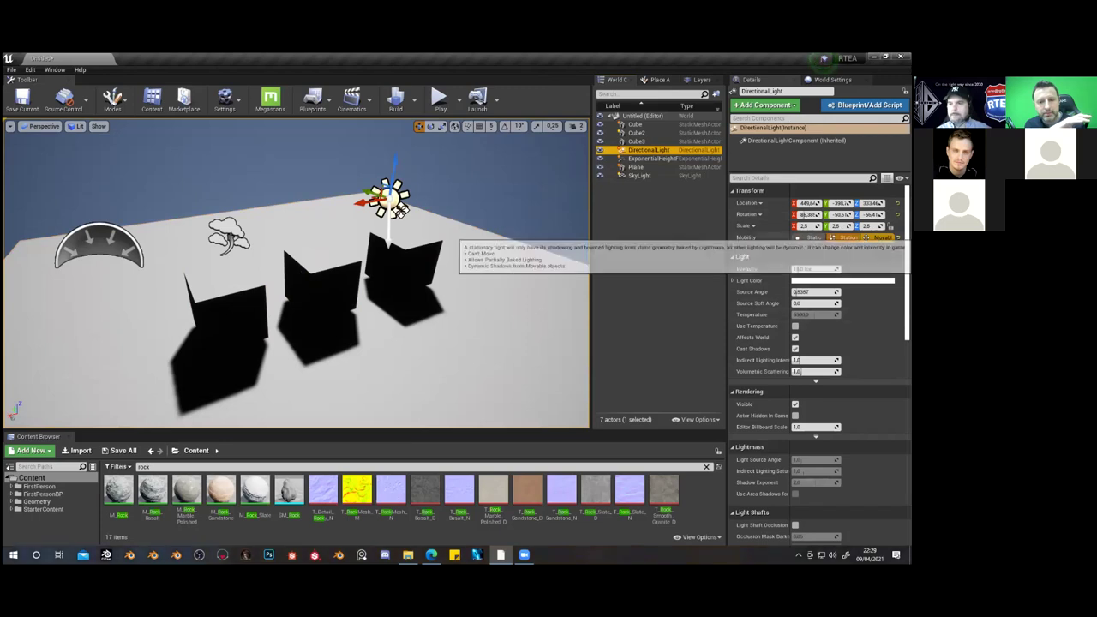
Change the DirectionalLight's Mobility to Stationary, then select the left cube and orbit to see all cubes
click(844, 237)
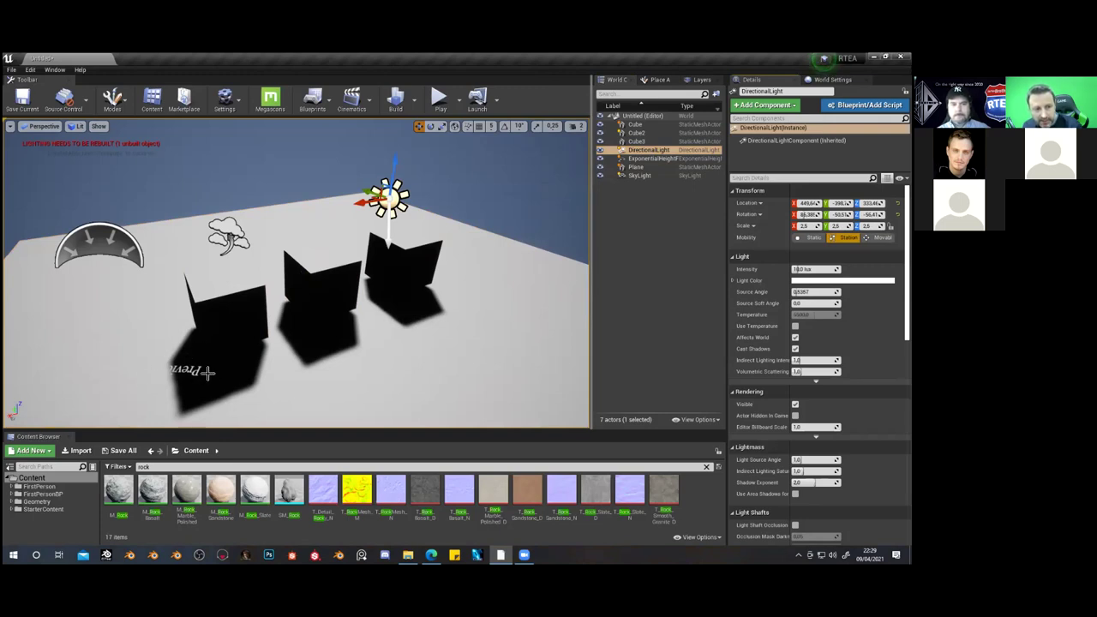
click(223, 313)
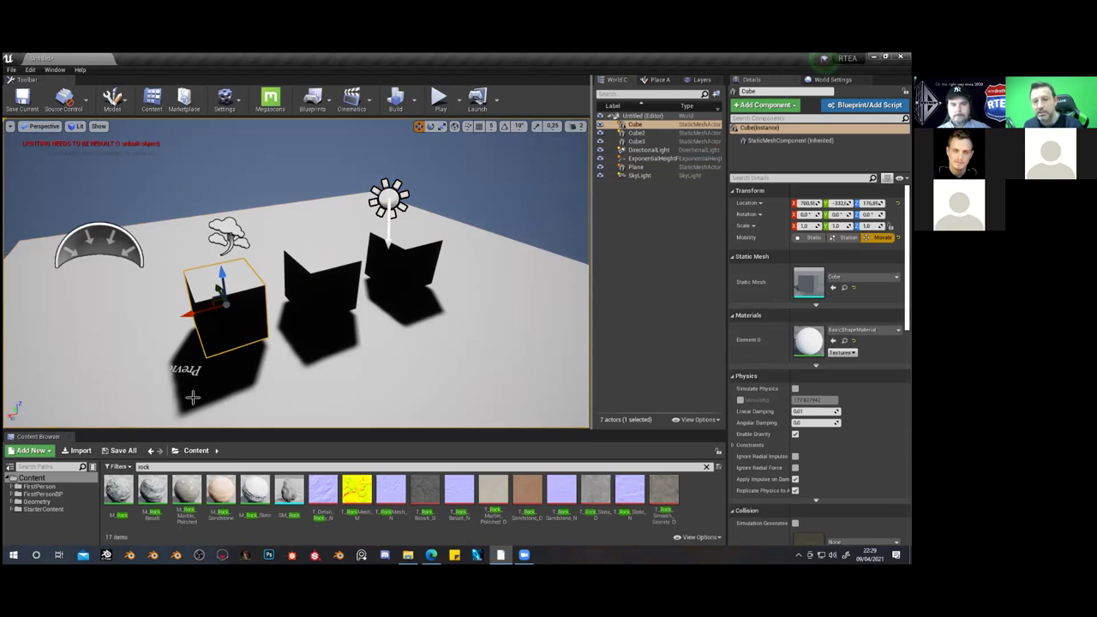
mouse_move(246, 404)
mouse_down()
mouse_move(231, 422)
mouse_move(241, 405)
mouse_up()
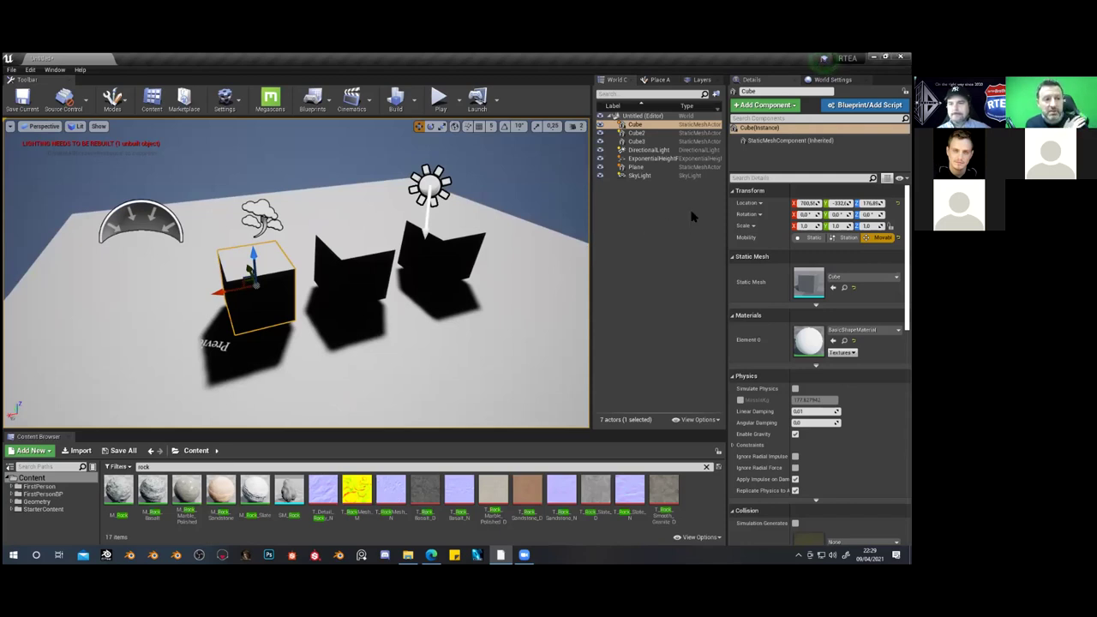
Review the Lighting Quality option, then run Build Lighting Only to bake the level's lighting
click(415, 101)
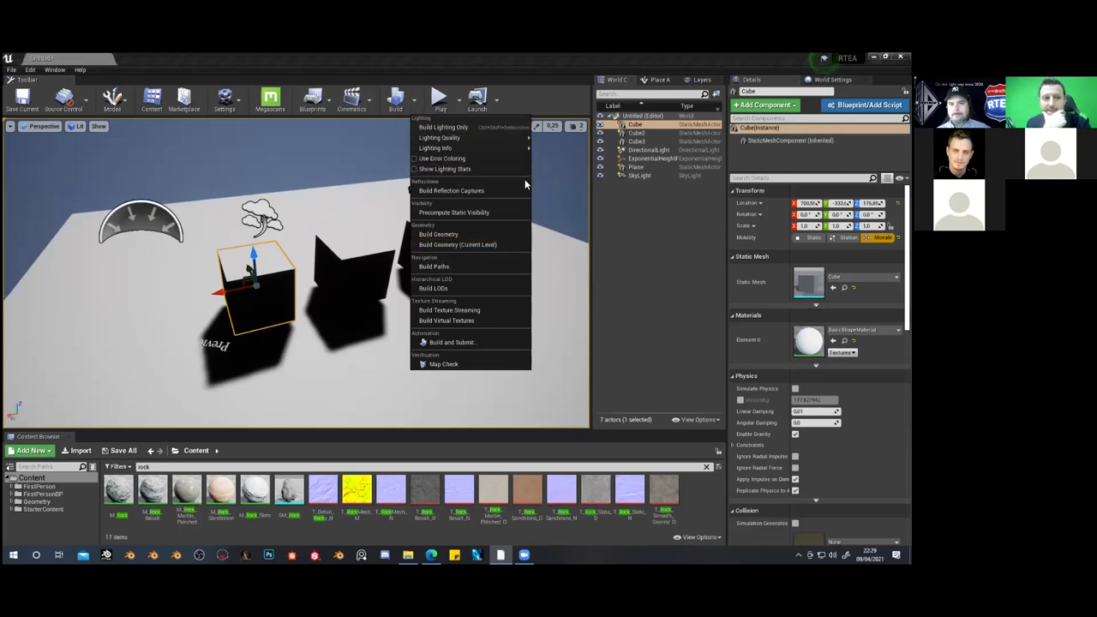
mouse_move(476, 140)
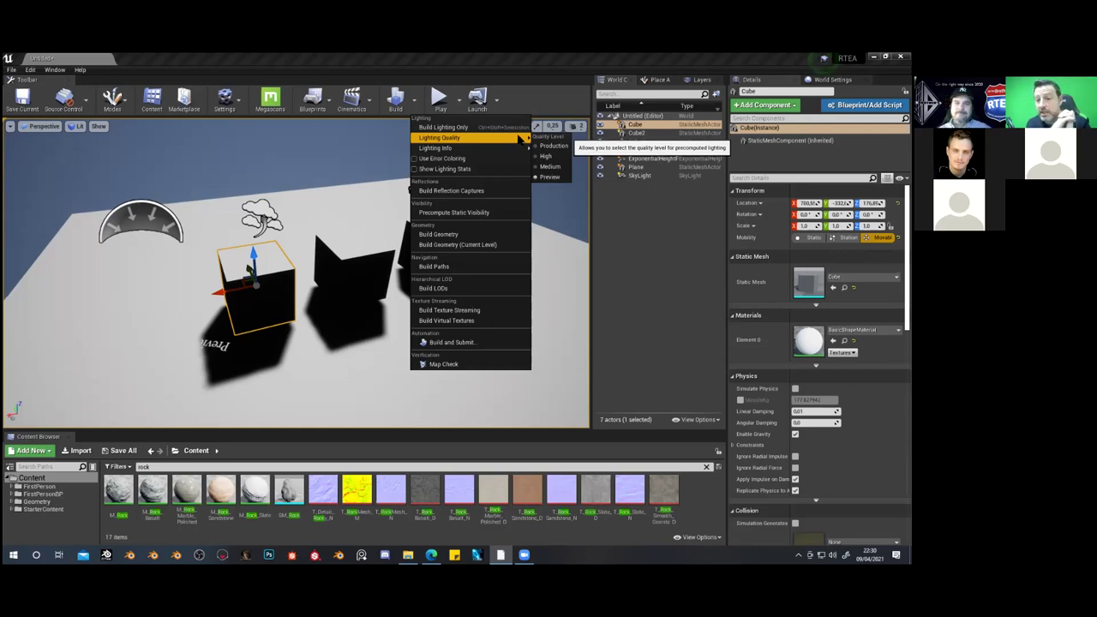
mouse_move(507, 149)
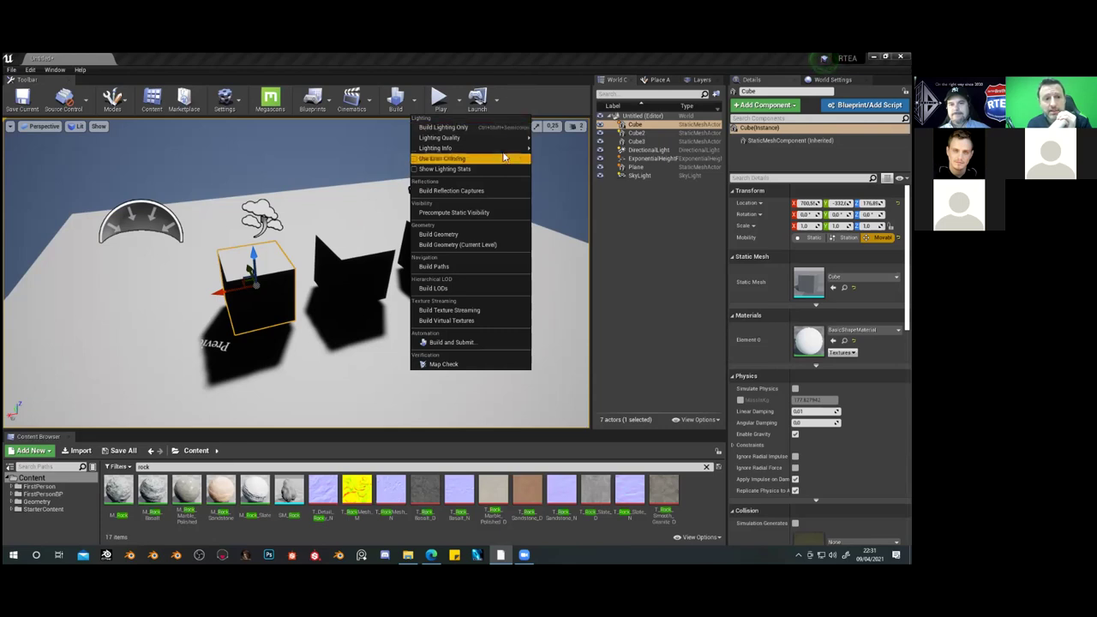
click(444, 127)
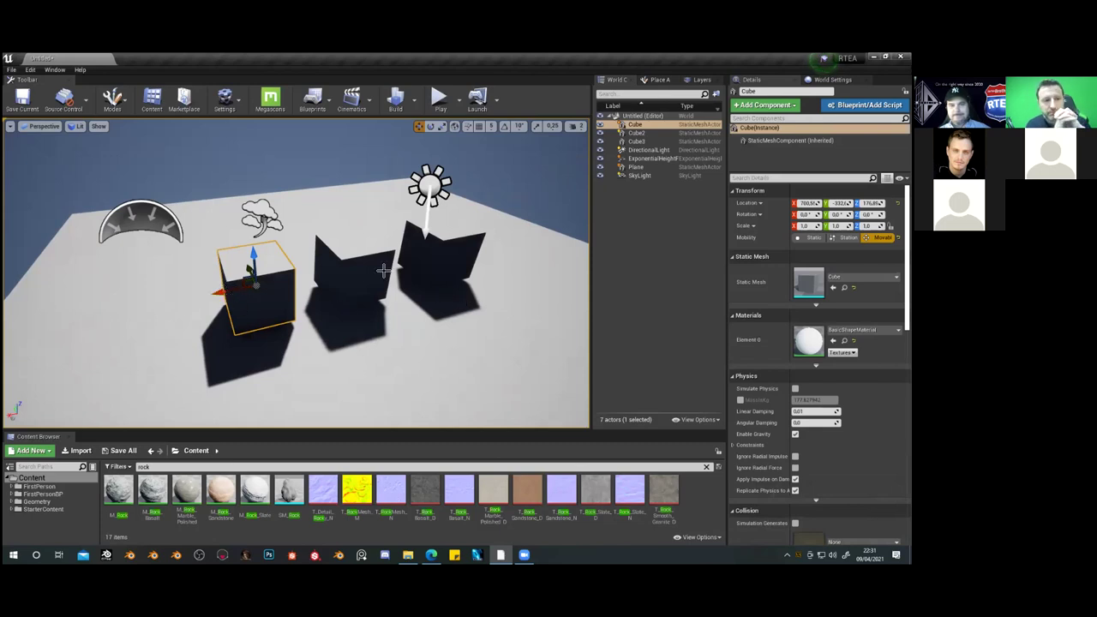
click(450, 243)
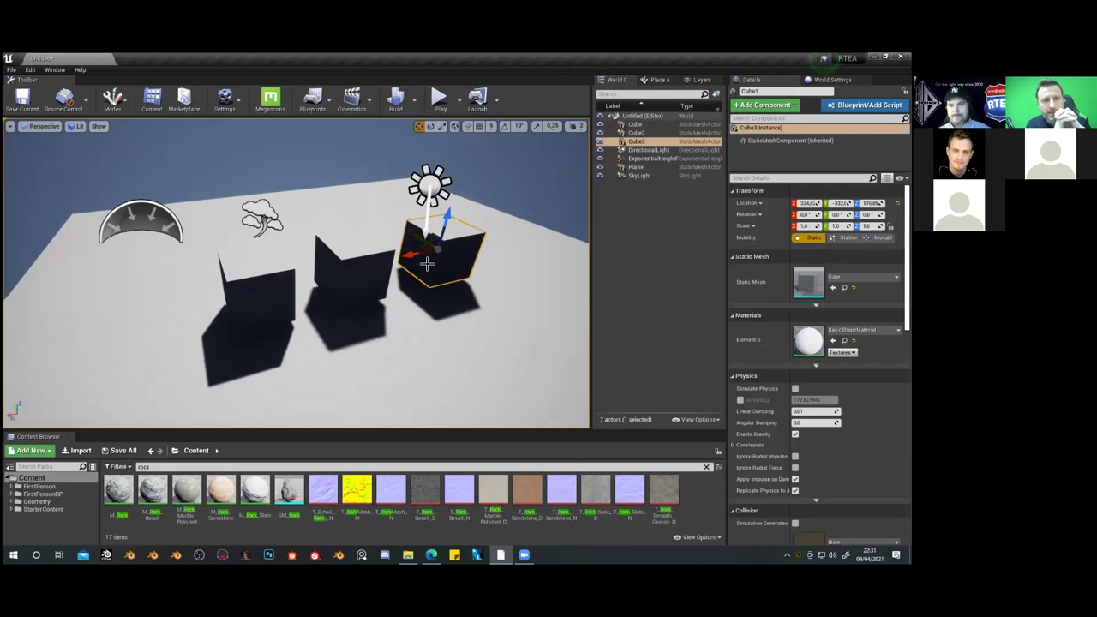
drag(416, 255, 468, 242)
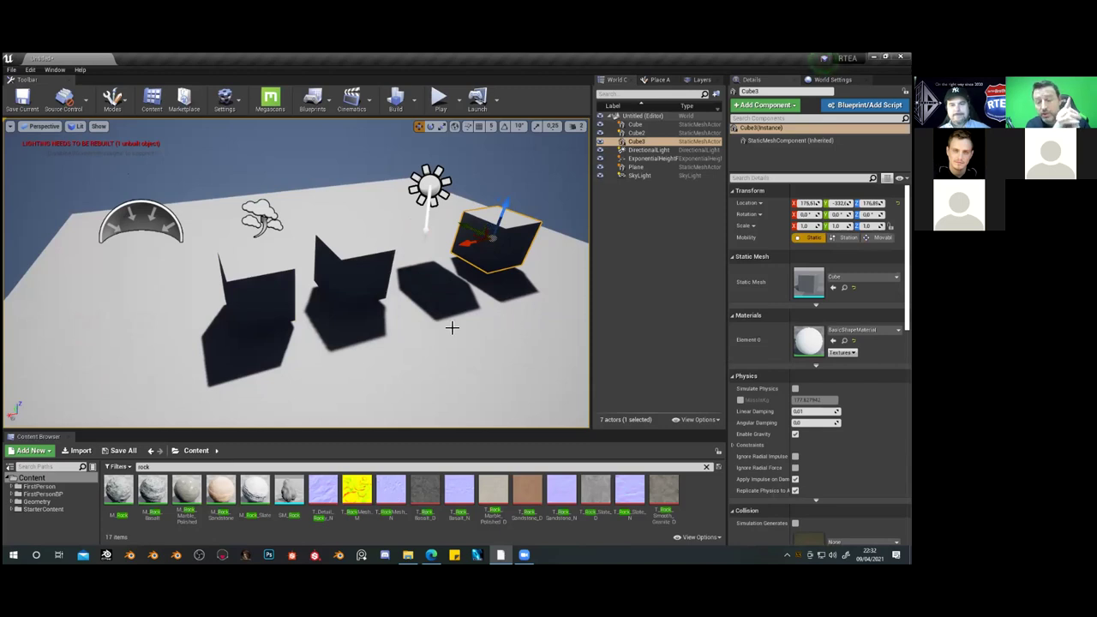
key(ctrl+z)
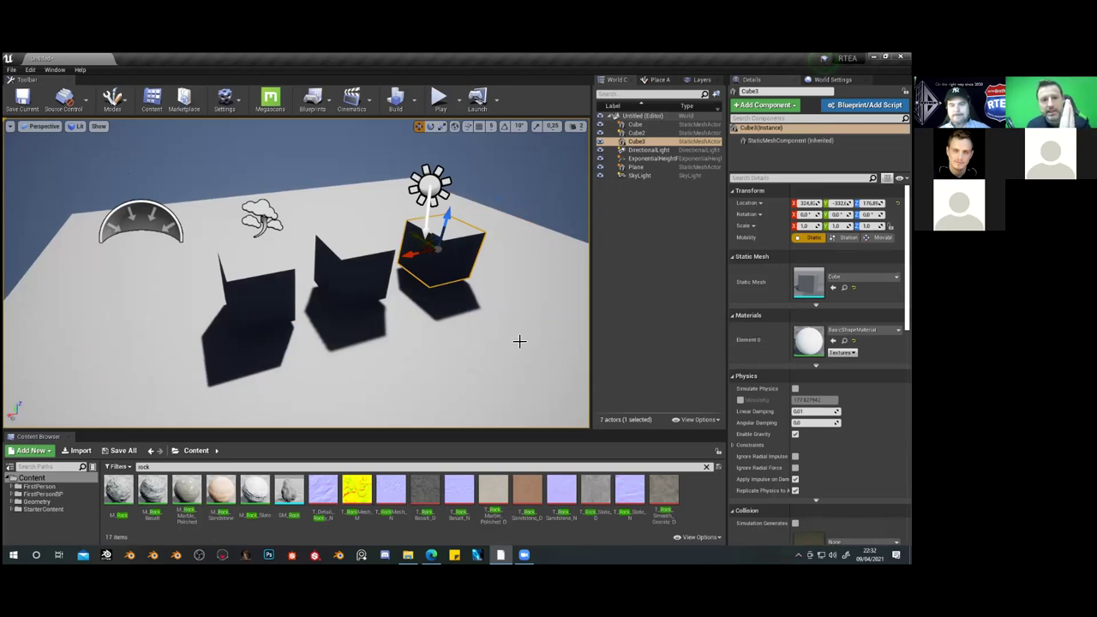
click(374, 260)
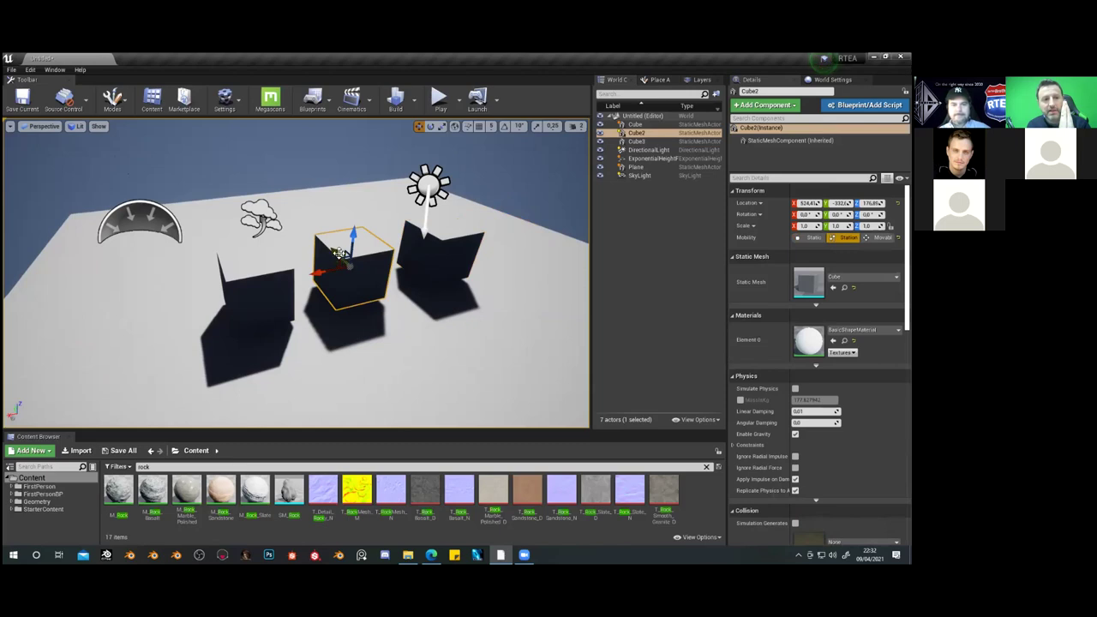
Slide the movable left cube further left across the floor, then nudge it slightly back right
click(276, 284)
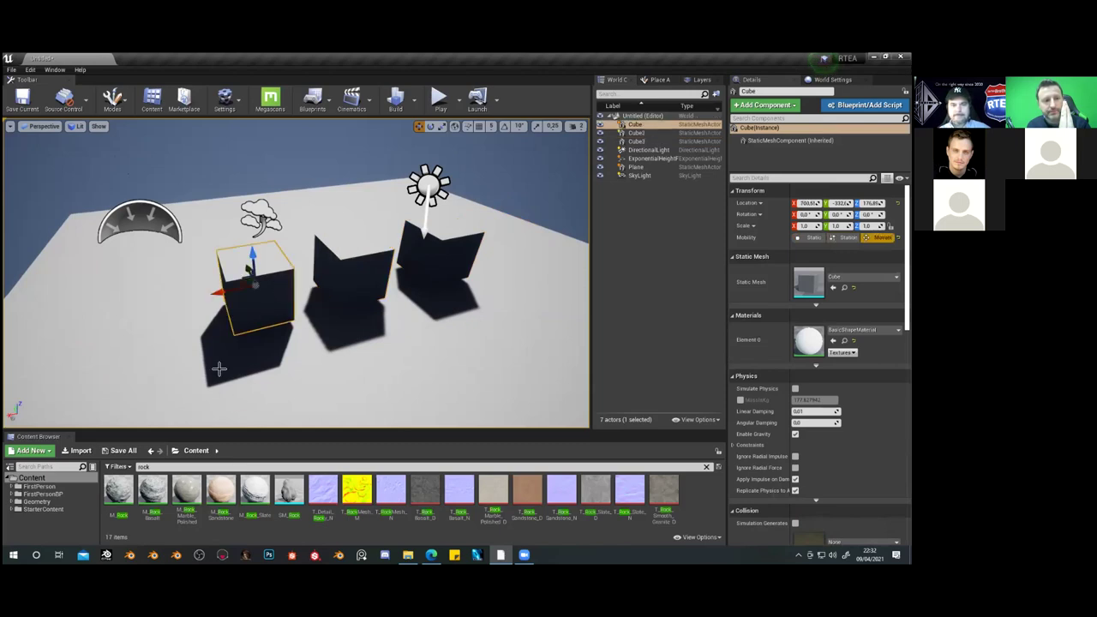
drag(225, 293, 214, 317)
right_drag(214, 317, 259, 250)
mouse_move(260, 251)
mouse_down()
mouse_move(135, 187)
mouse_move(329, 265)
mouse_move(316, 272)
mouse_move(269, 255)
mouse_up()
mouse_move(436, 304)
right_down()
mouse_move(424, 274)
mouse_move(433, 301)
right_up()
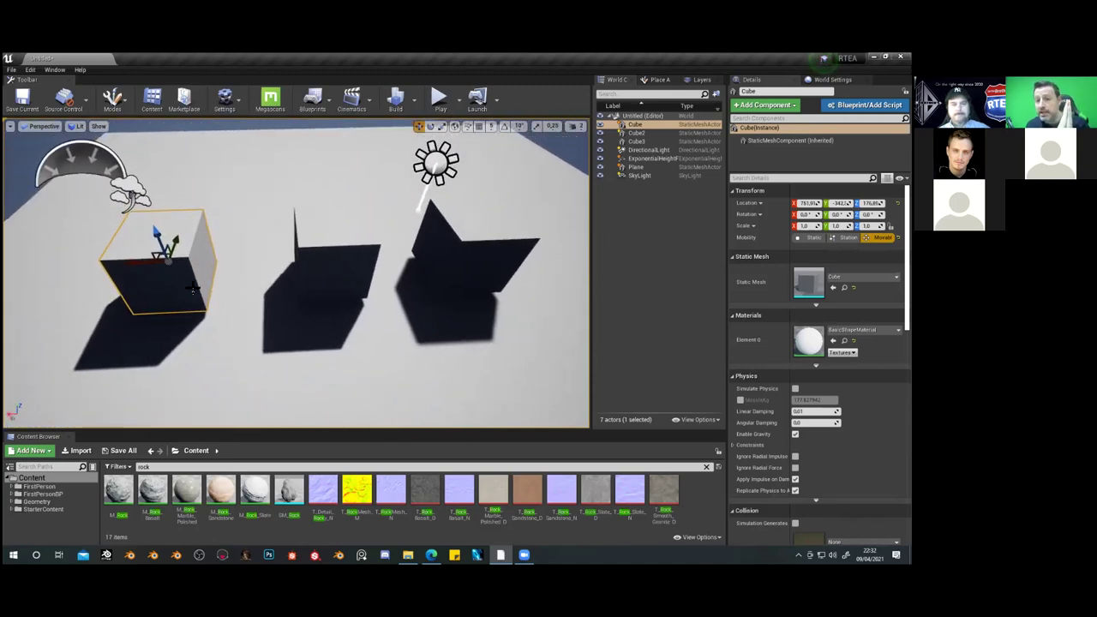
drag(144, 266, 159, 269)
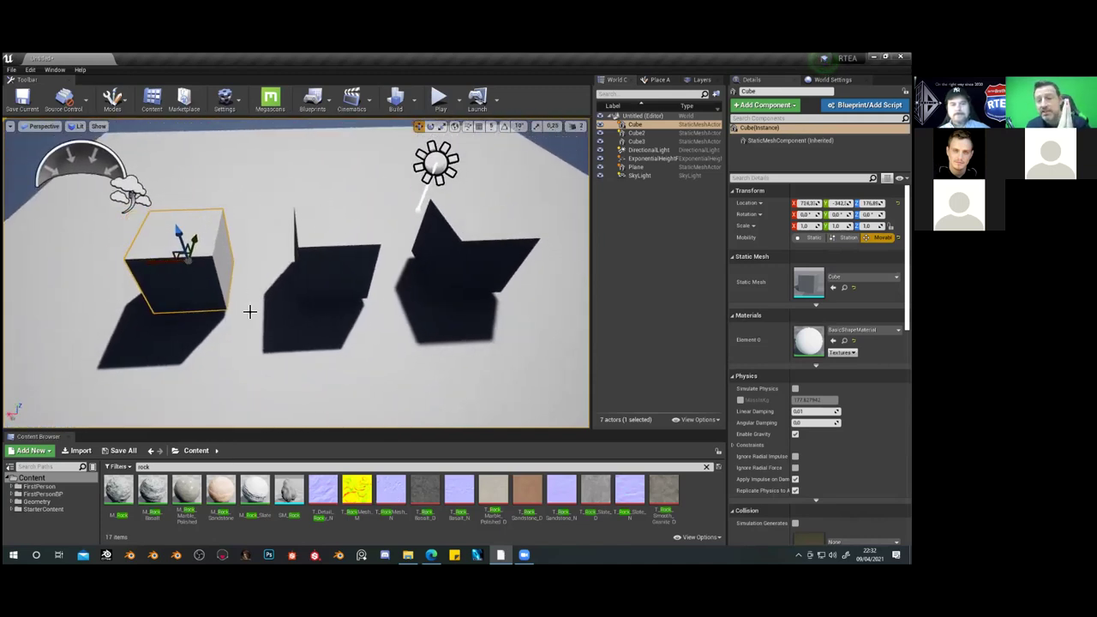
Move the middle cube away from the camera and back, then bring up the lighting comparison table
click(344, 268)
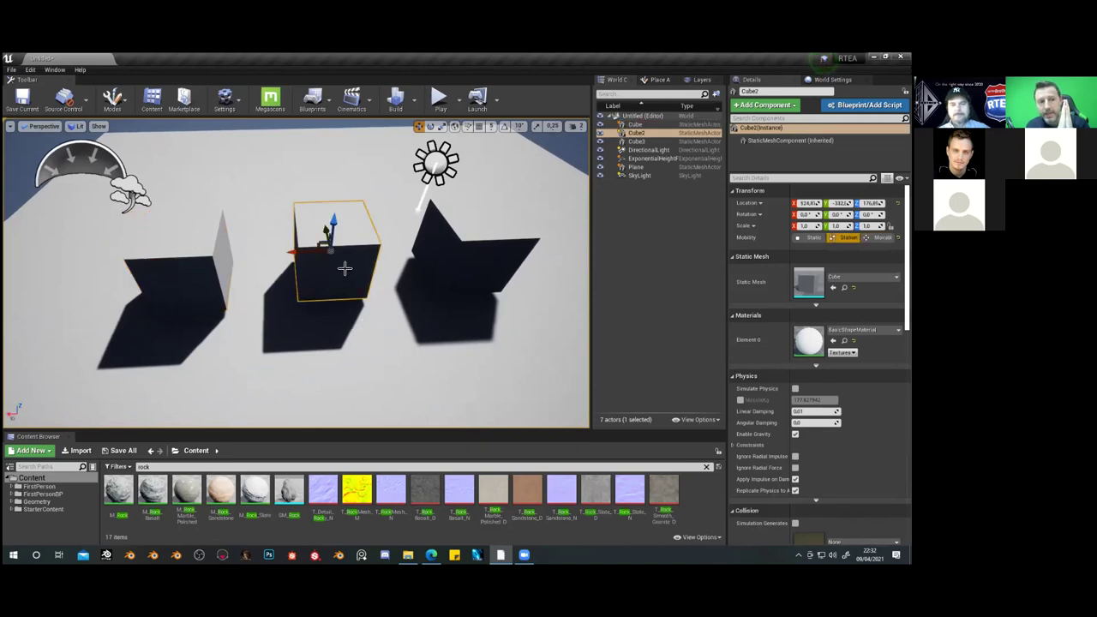
alt+drag(307, 339, 265, 330)
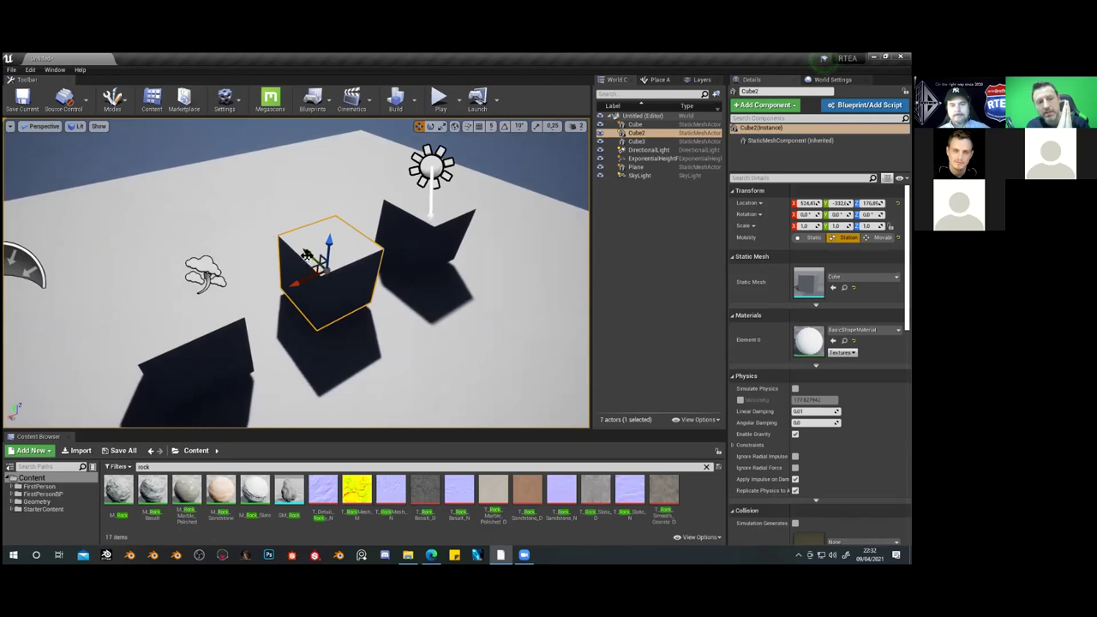
drag(308, 251, 292, 173)
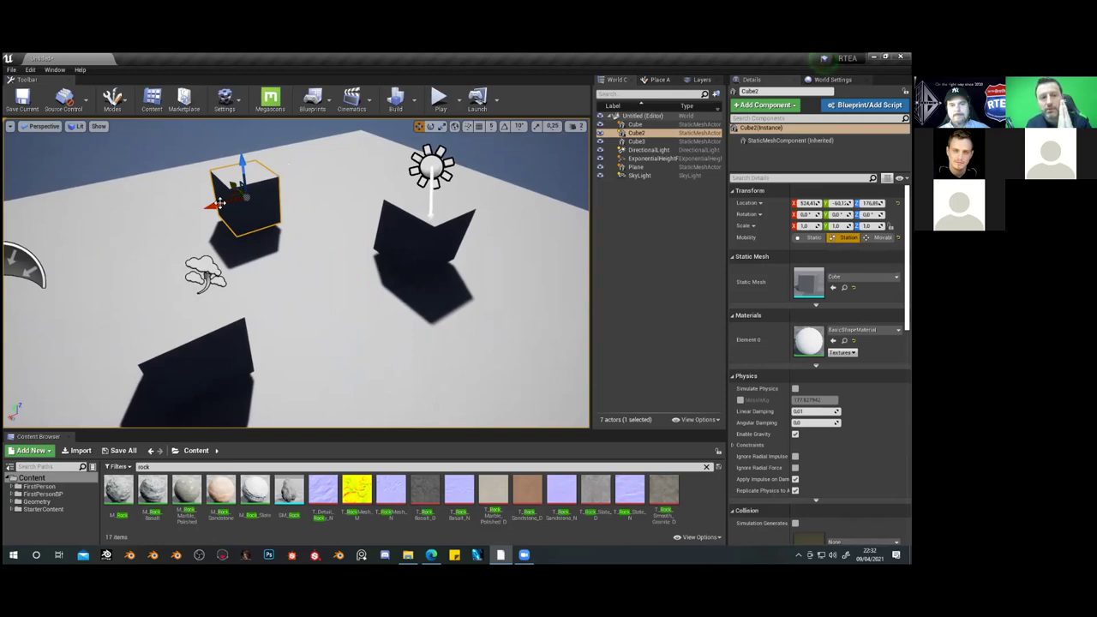
drag(231, 182, 278, 260)
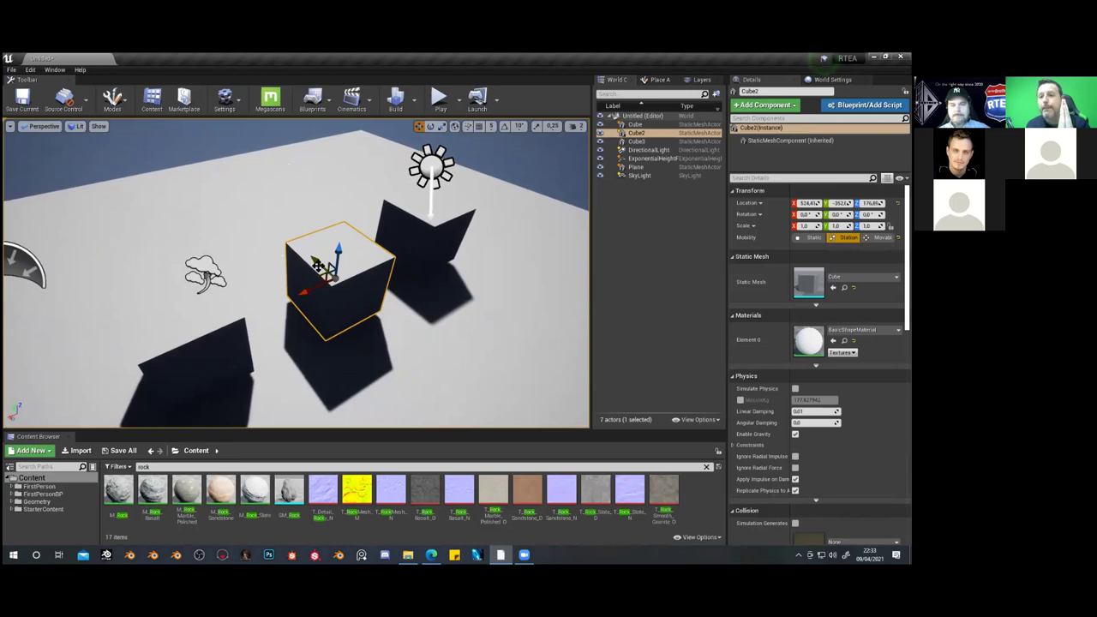
drag(316, 264, 308, 255)
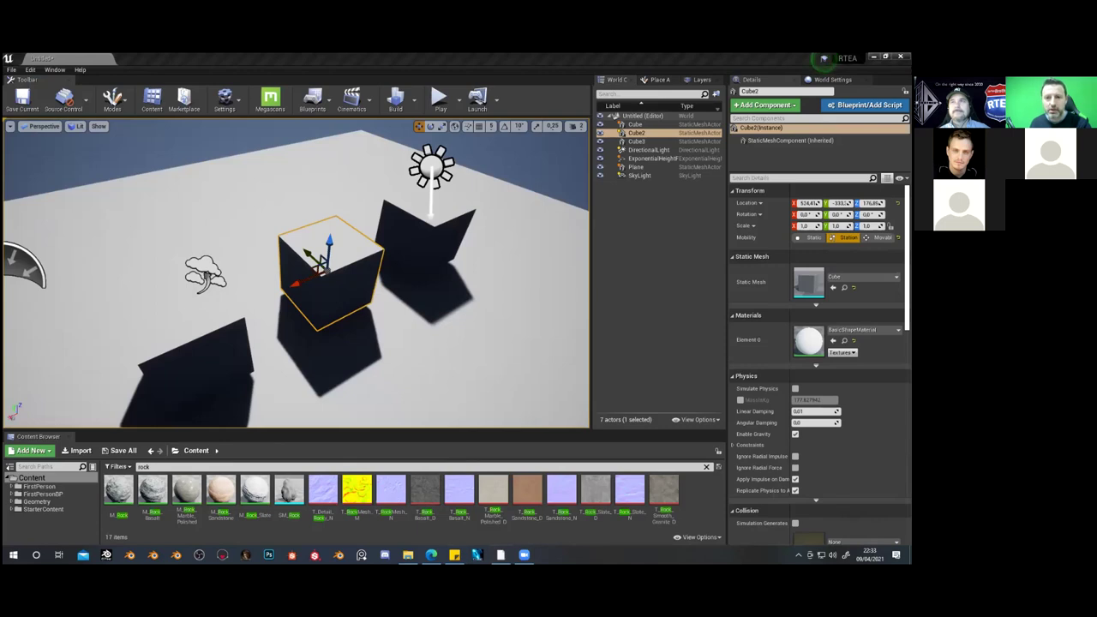
key(alt+Tab)
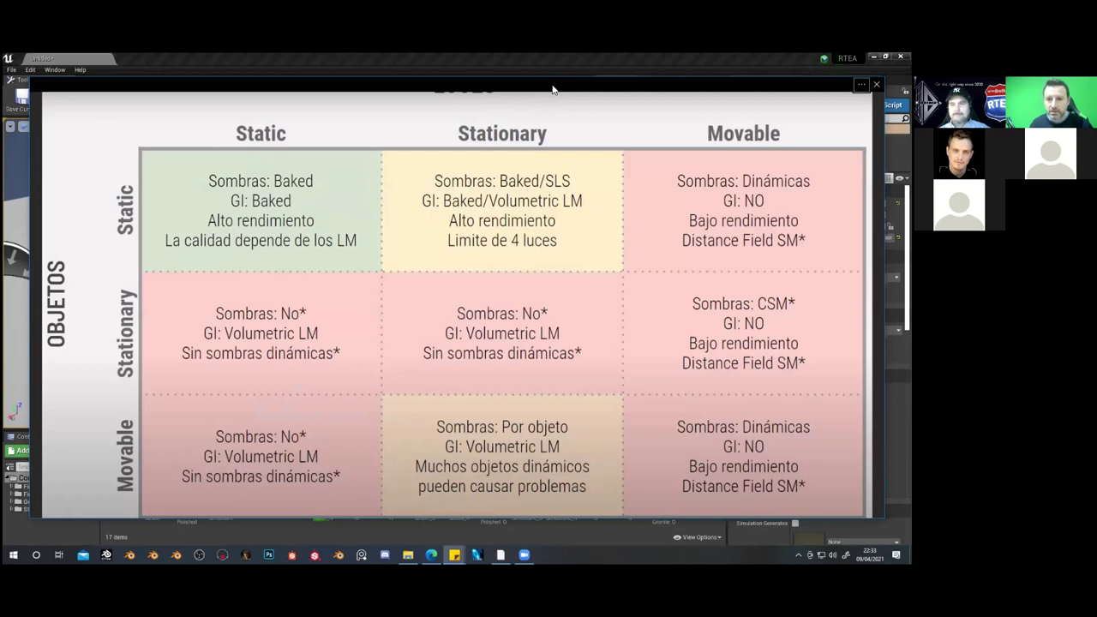
Reposition and shrink the lighting table window, then switch back to the Unreal level
drag(552, 90, 535, 80)
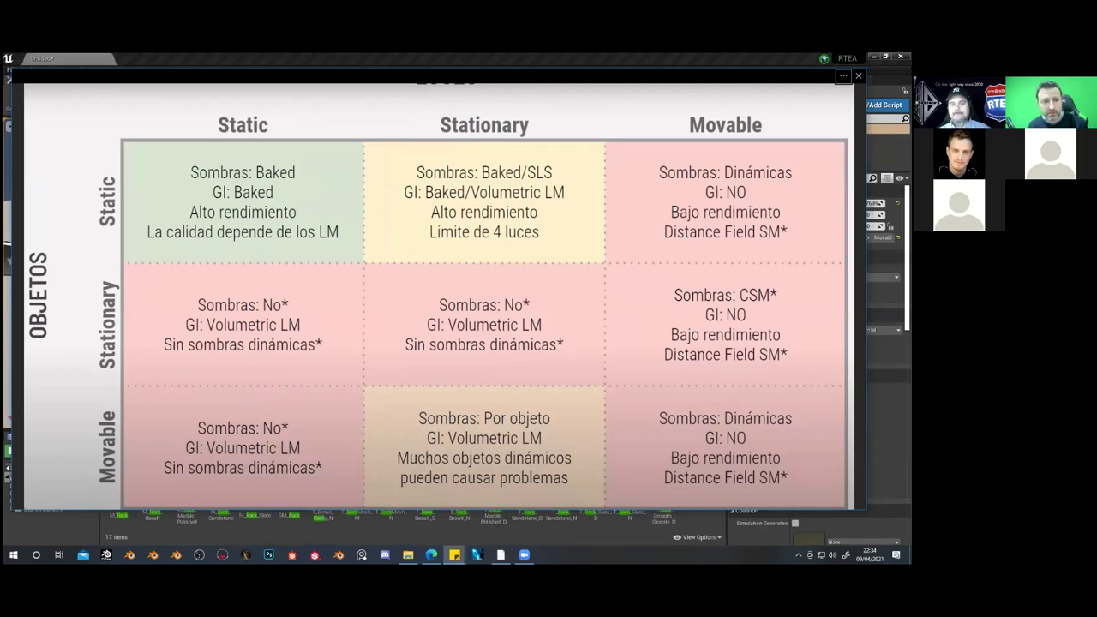
drag(863, 509, 720, 442)
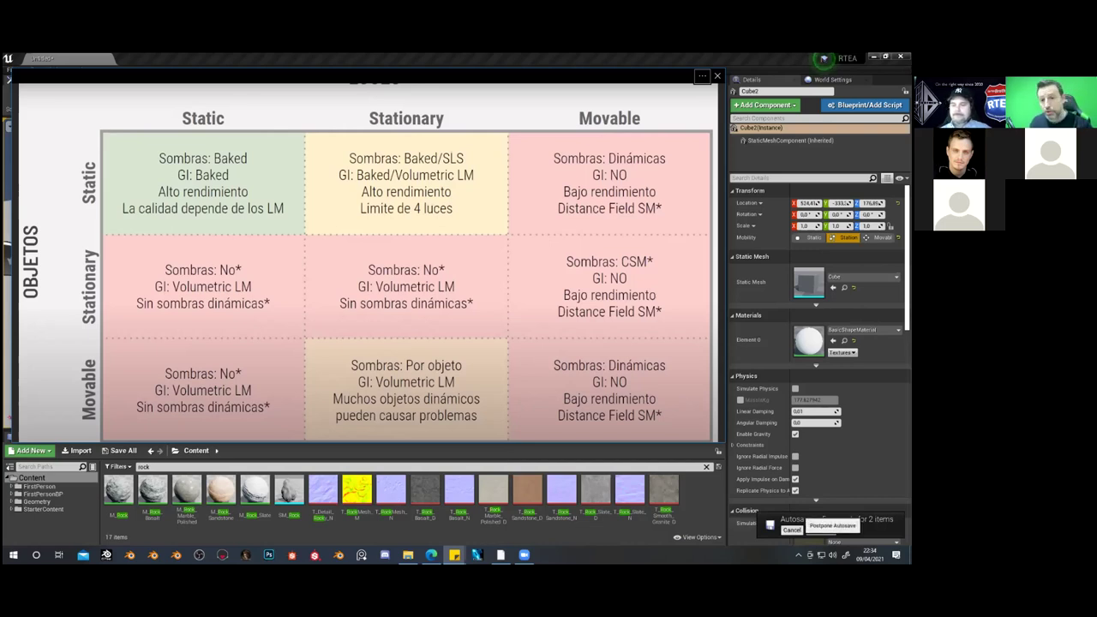
key(alt+Tab)
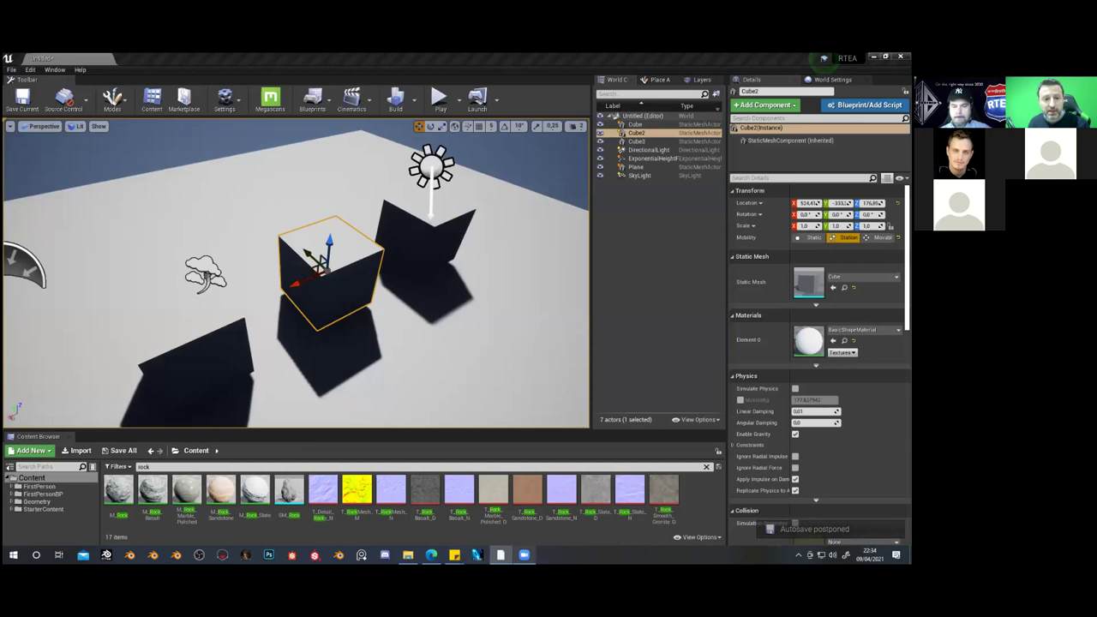
Bring the Static/Stationary/Movable lighting table window back in front from the taskbar
mouse_move(454, 555)
click(467, 517)
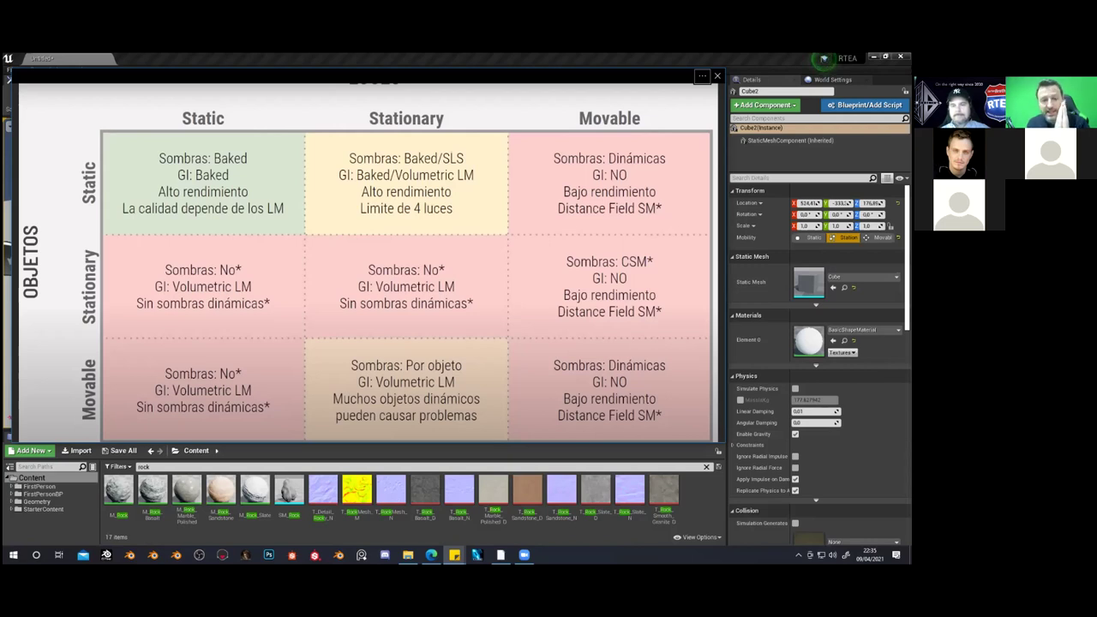
click(821, 57)
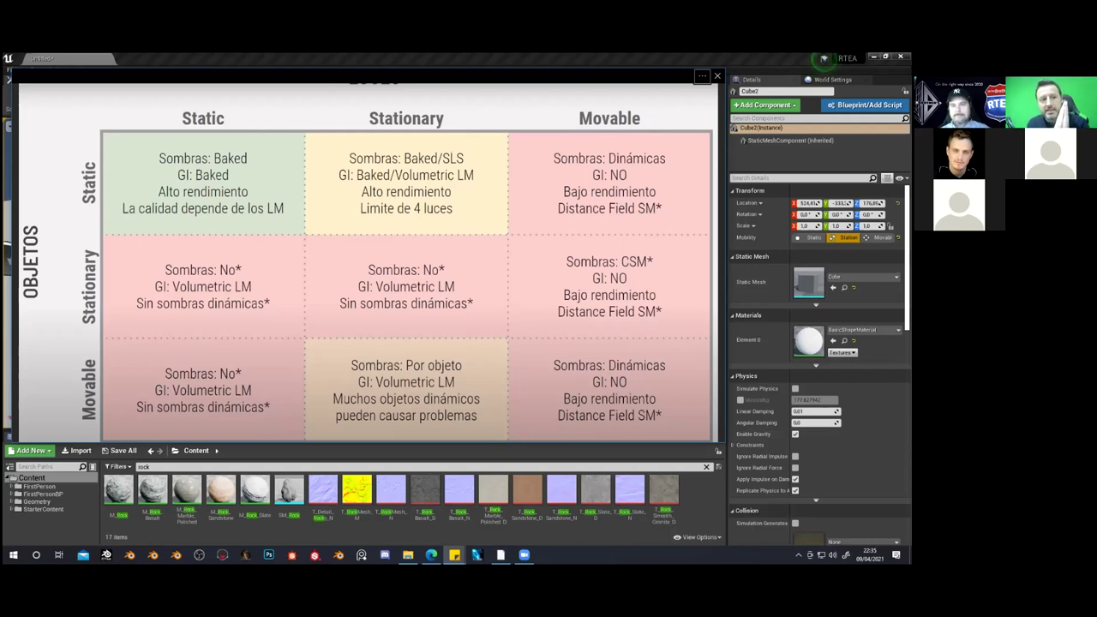
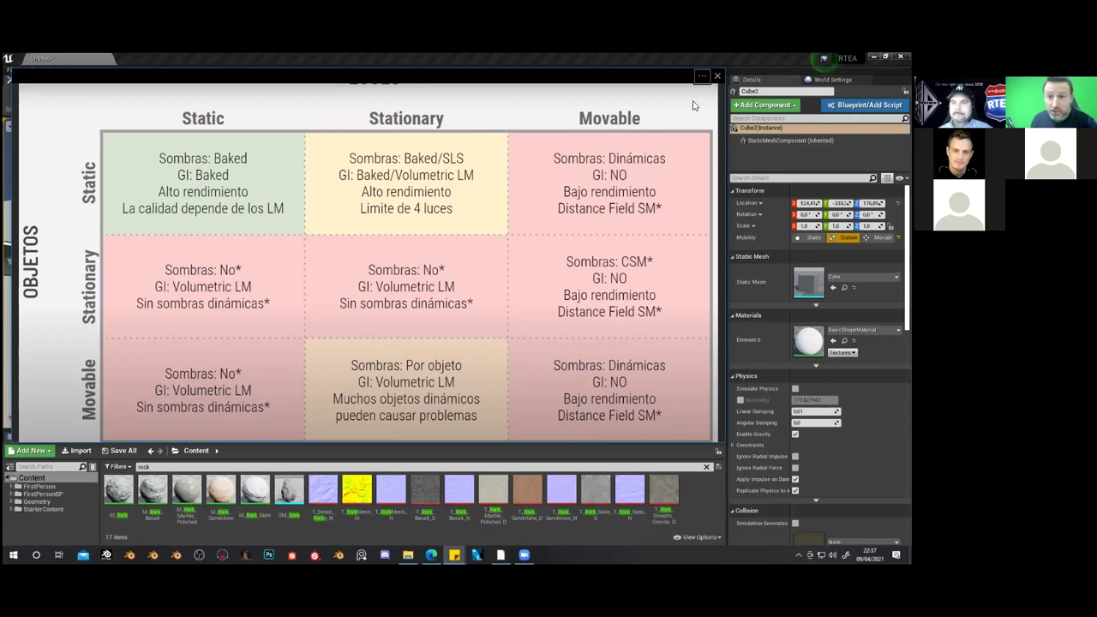
Close the Static/Stationary/Movable lighting reference table to return to the cube level
click(717, 76)
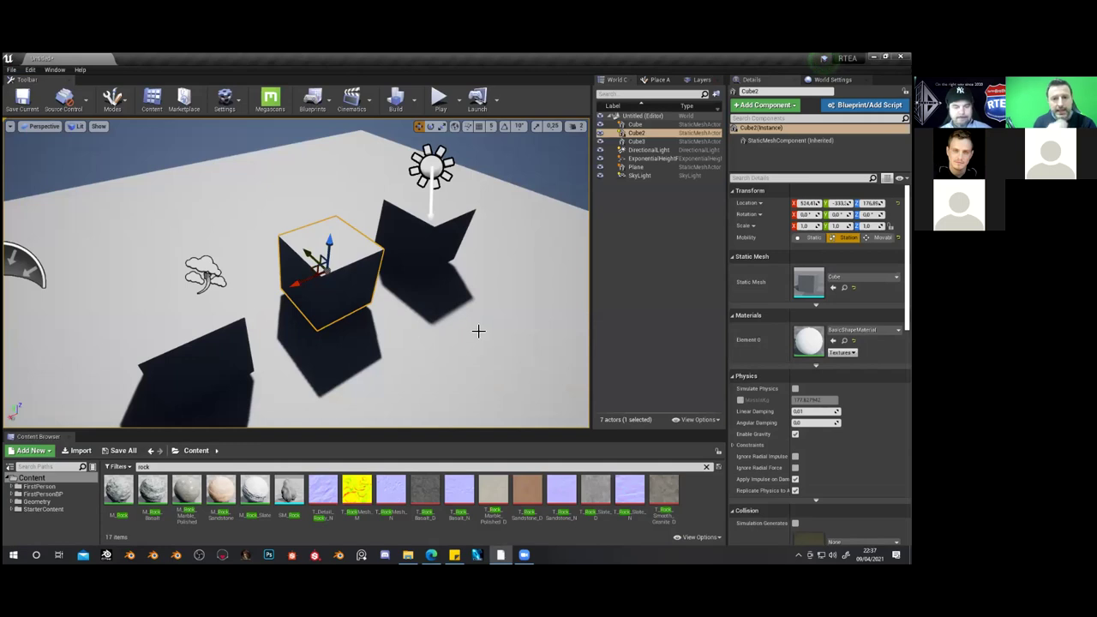
Raise Cube2 into the air on its Z arrow, then drop it back onto the floor with End
drag(465, 346, 439, 328)
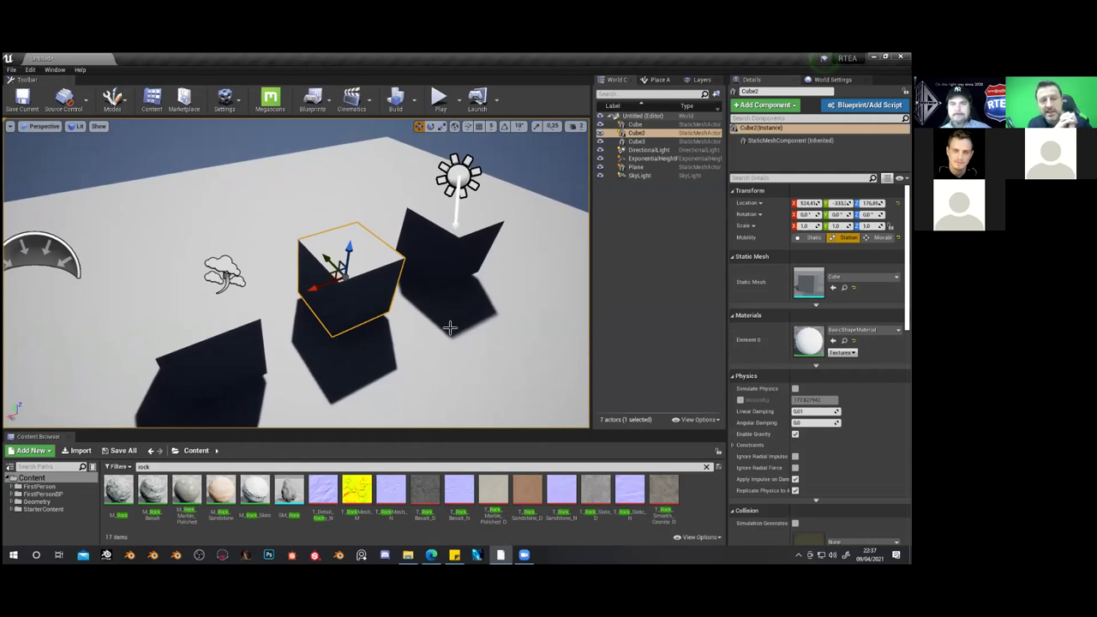
drag(348, 251, 367, 150)
key(f)
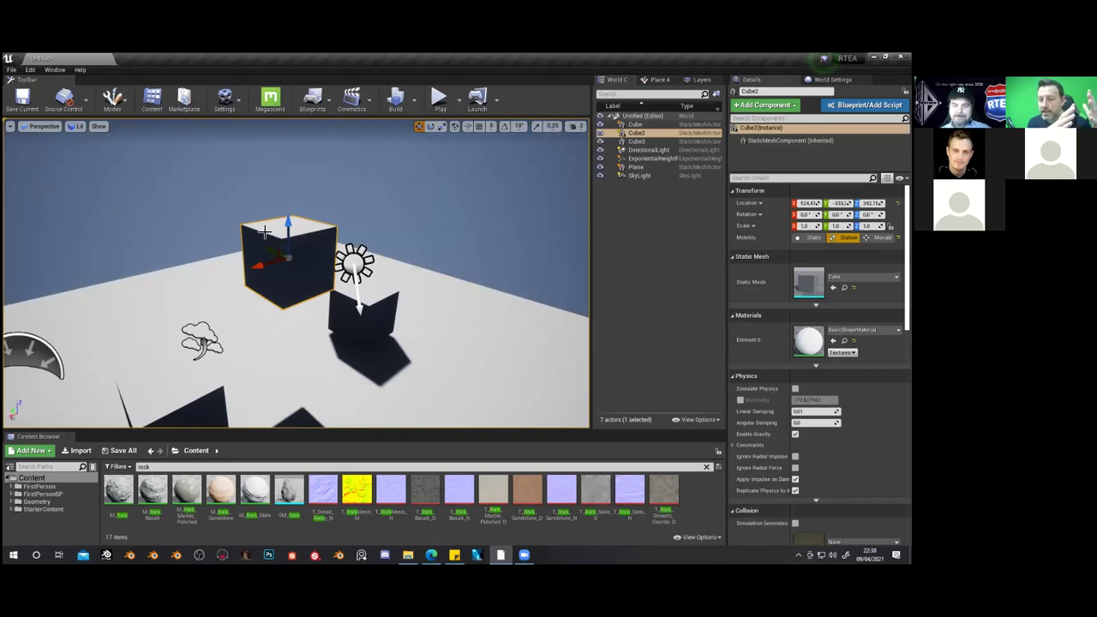
right_drag(338, 290, 345, 320)
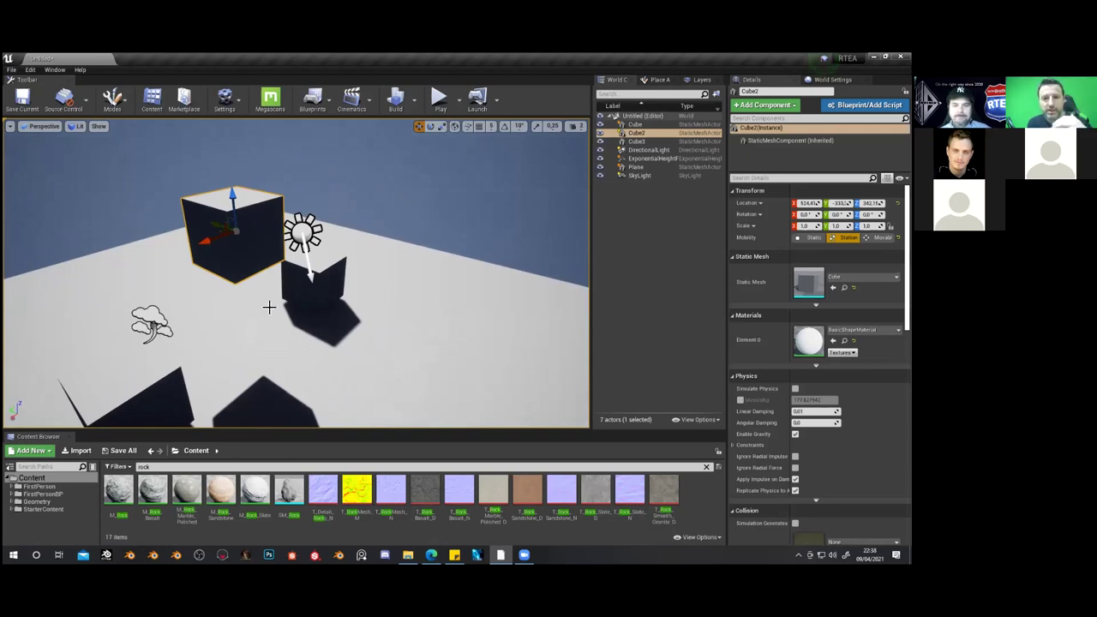
middle_drag(268, 307, 193, 299)
middle_drag(284, 292, 289, 291)
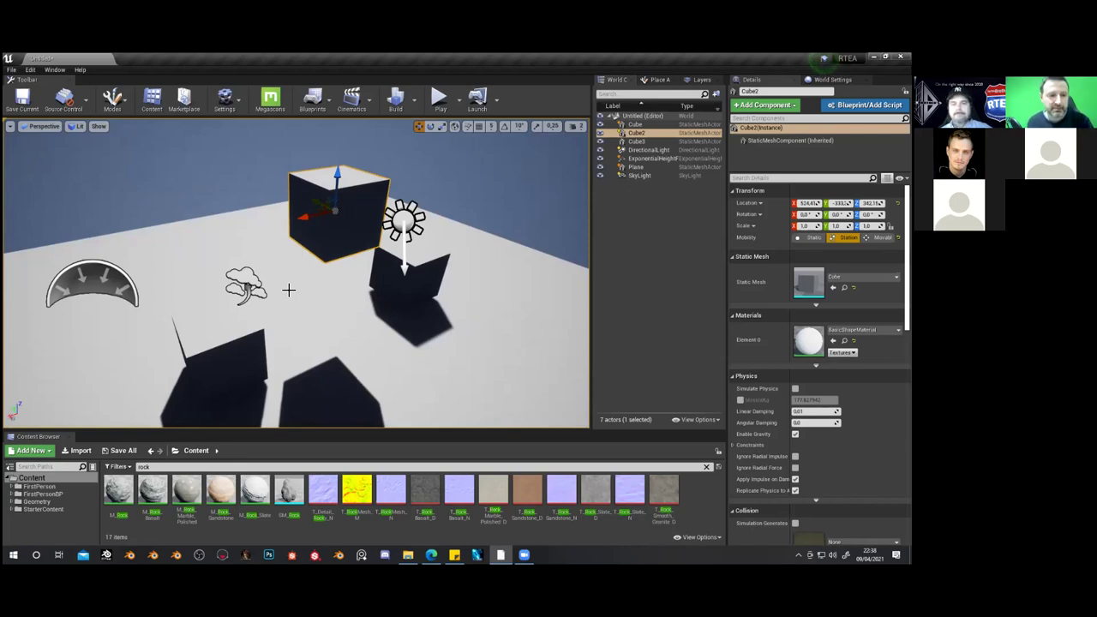
key(End)
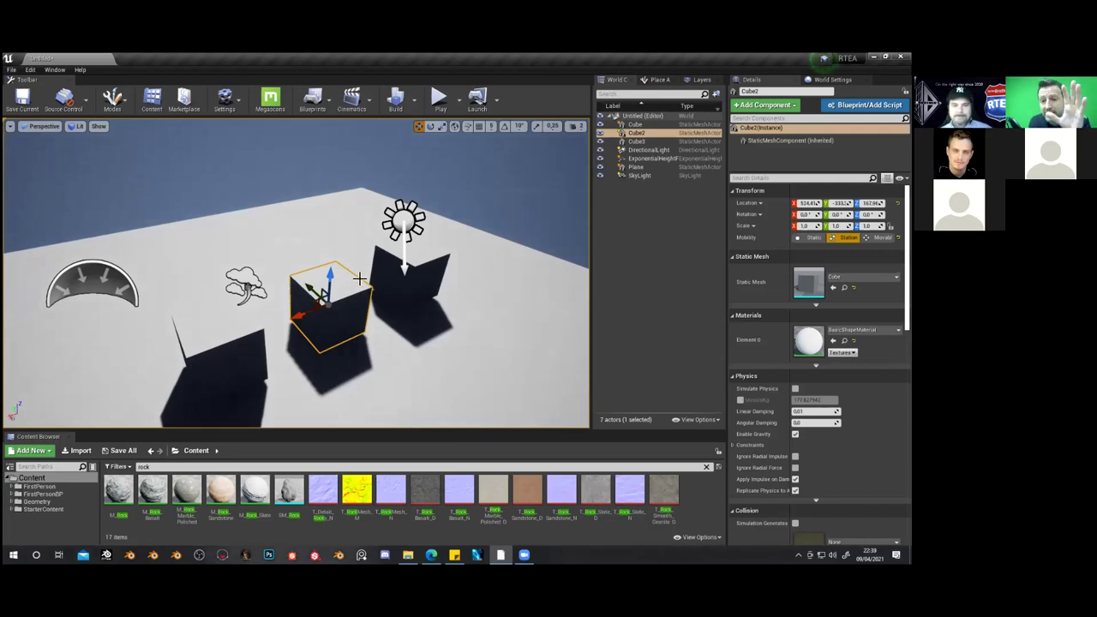
Look over the cubes, selecting Cube3 and Cube before settling on the middle Cube2
right_drag(326, 283, 328, 310)
right_drag(296, 274, 312, 231)
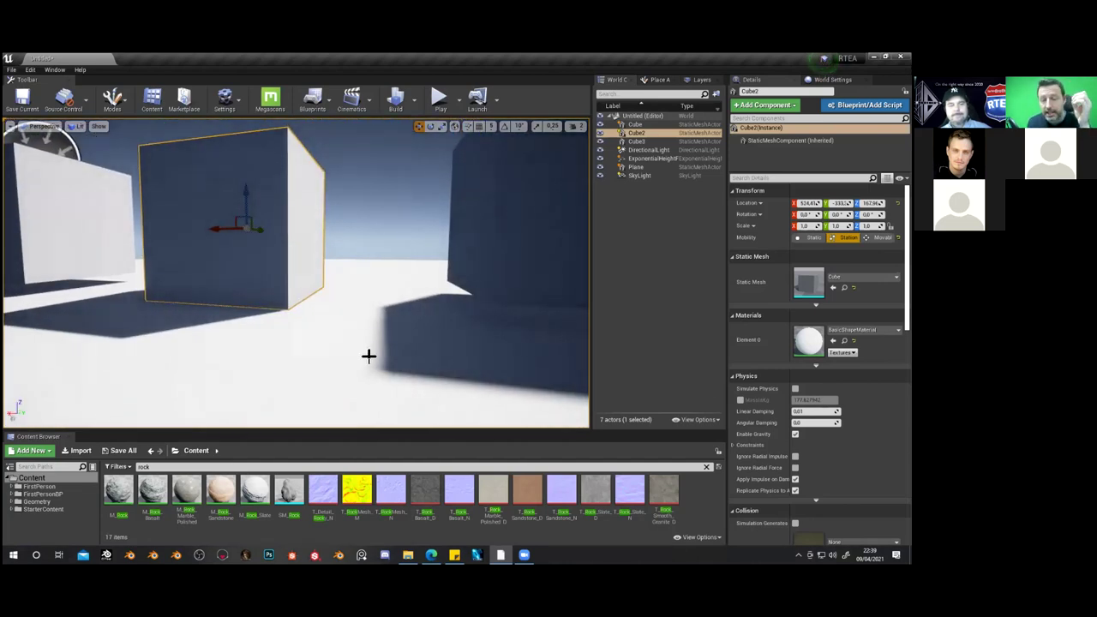
right_drag(367, 355, 341, 339)
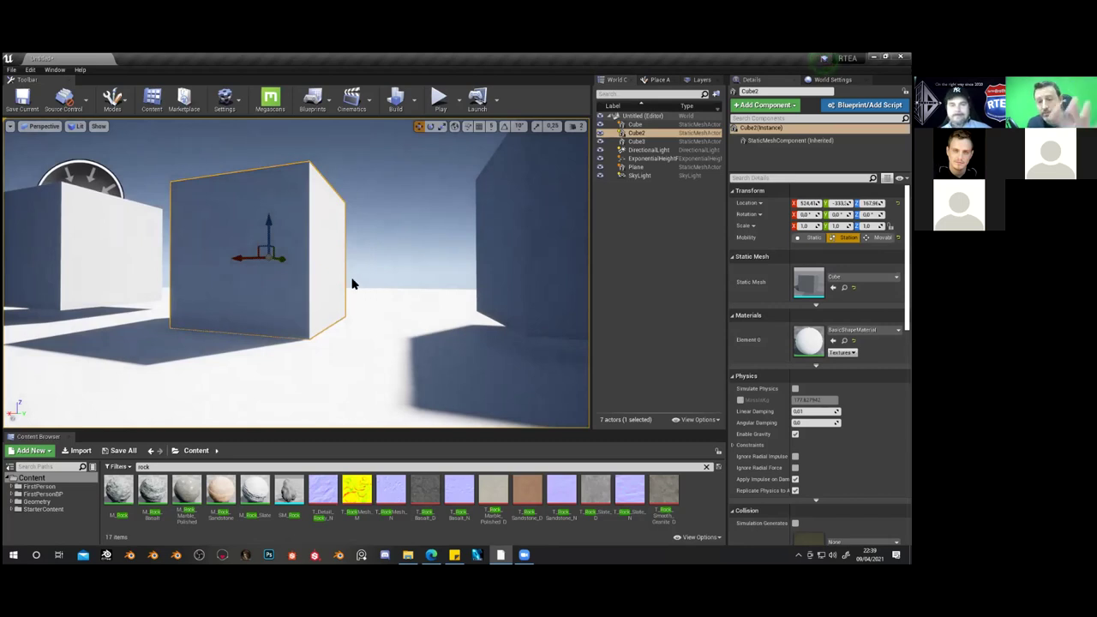
middle_drag(509, 254, 470, 227)
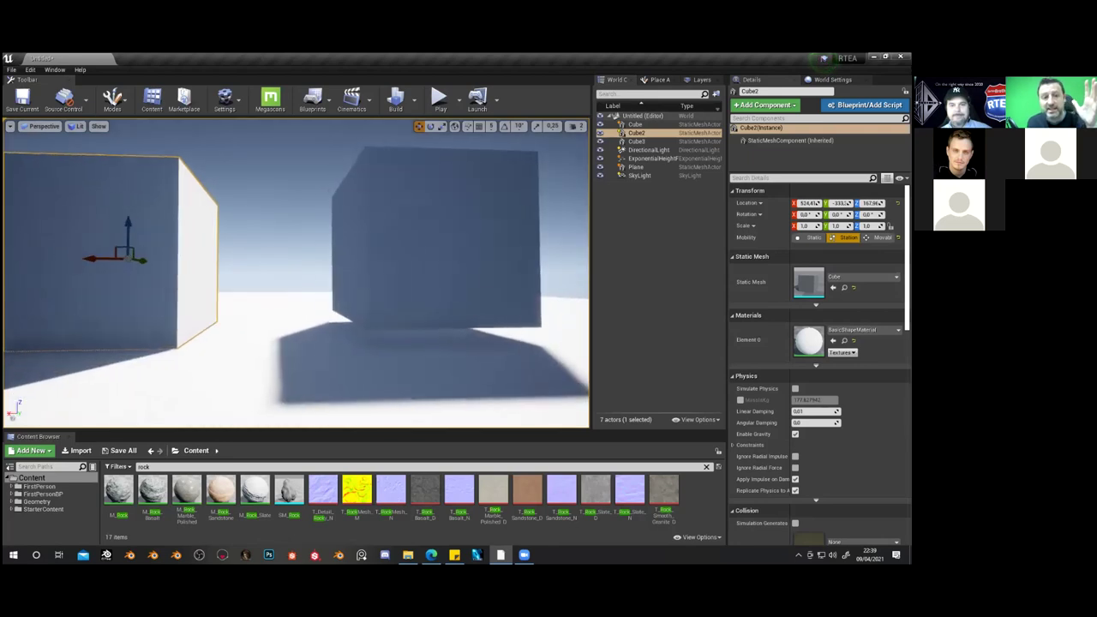
click(468, 228)
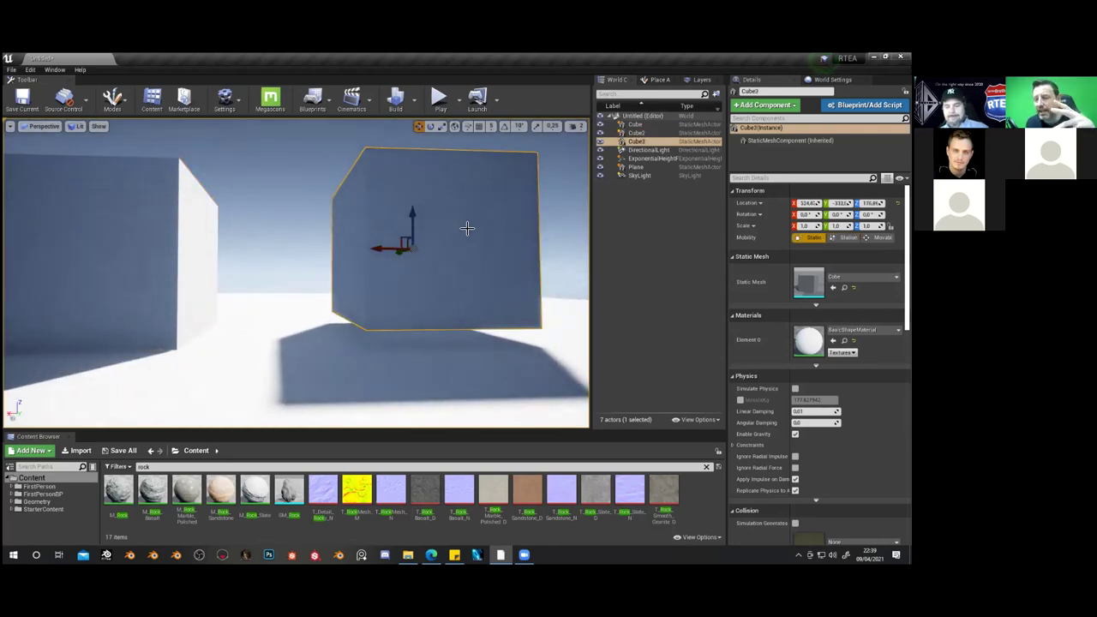
right_drag(443, 299, 436, 303)
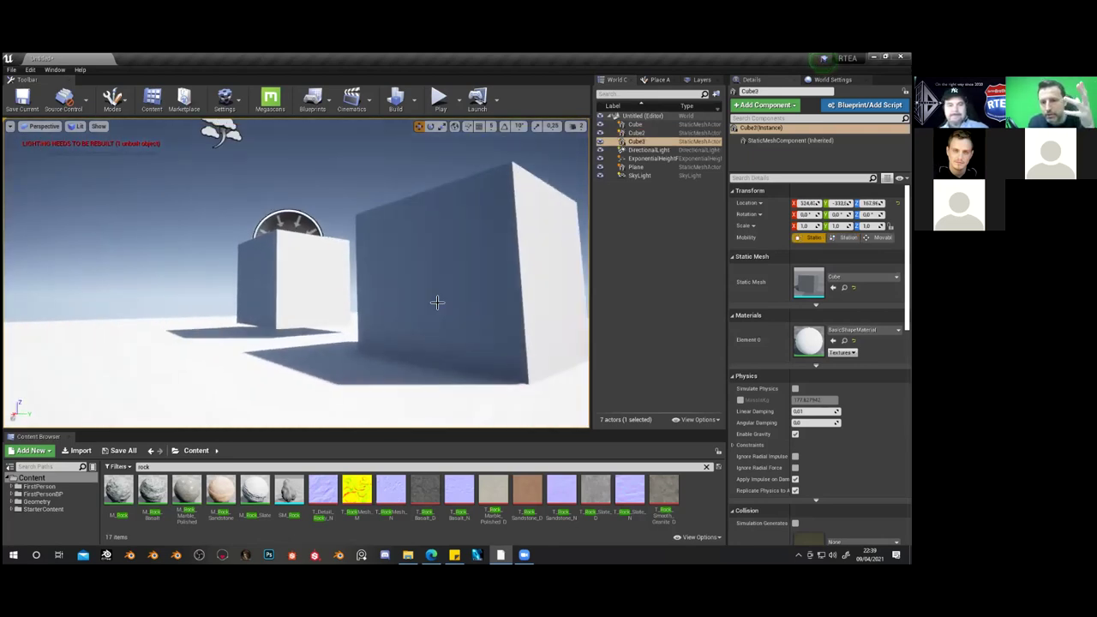
click(315, 266)
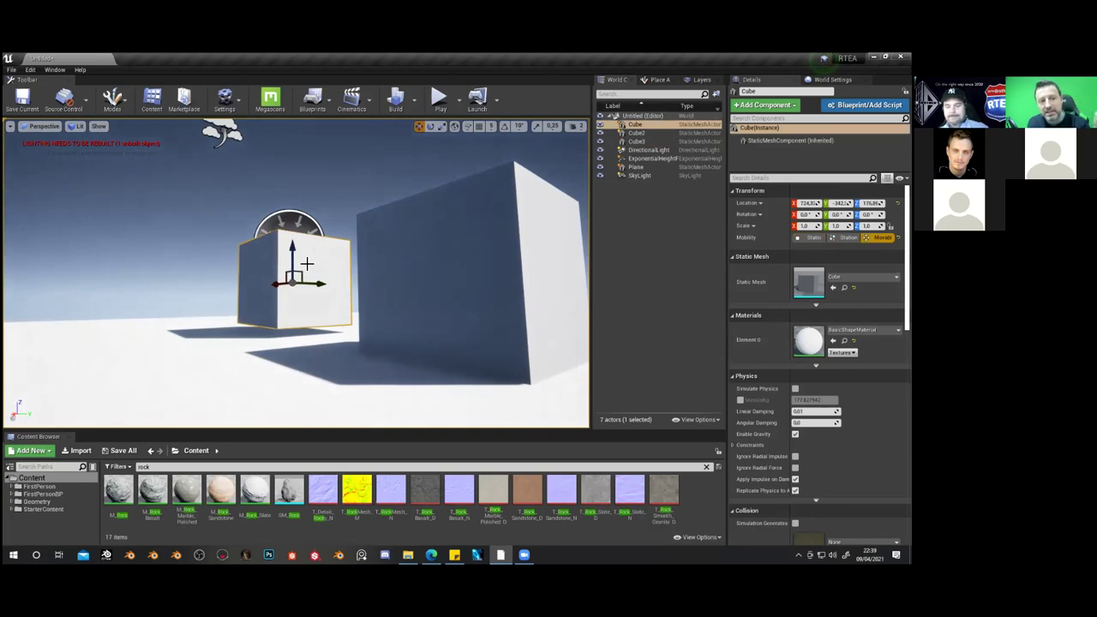
right_drag(285, 315, 282, 318)
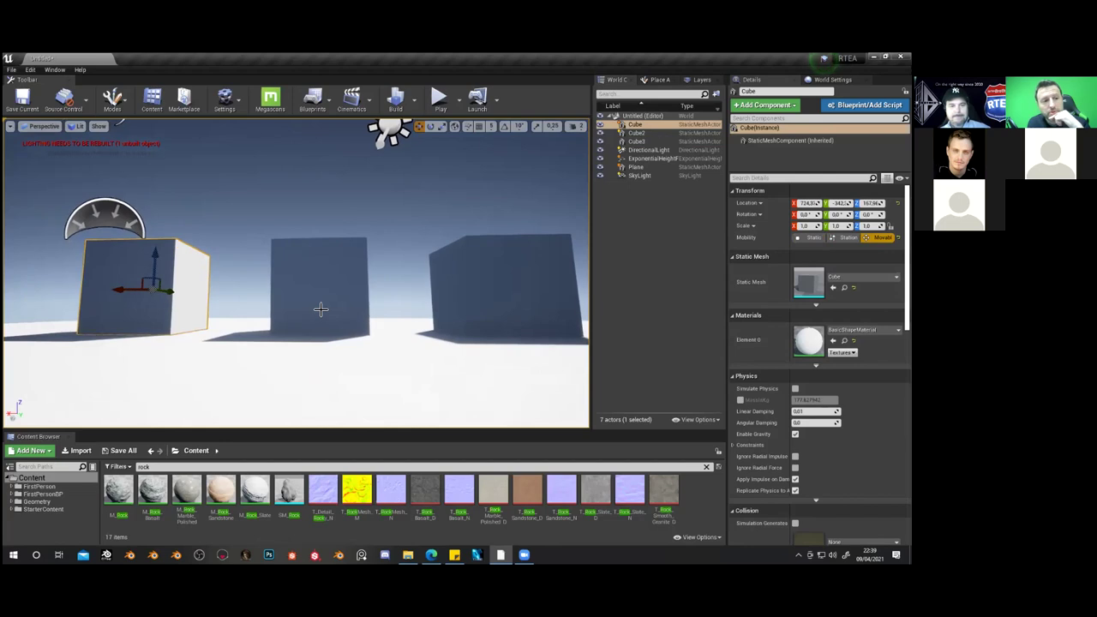
click(321, 309)
Lift Cube2, undo, lift it again and drop it onto the cube below with End
drag(321, 261, 318, 149)
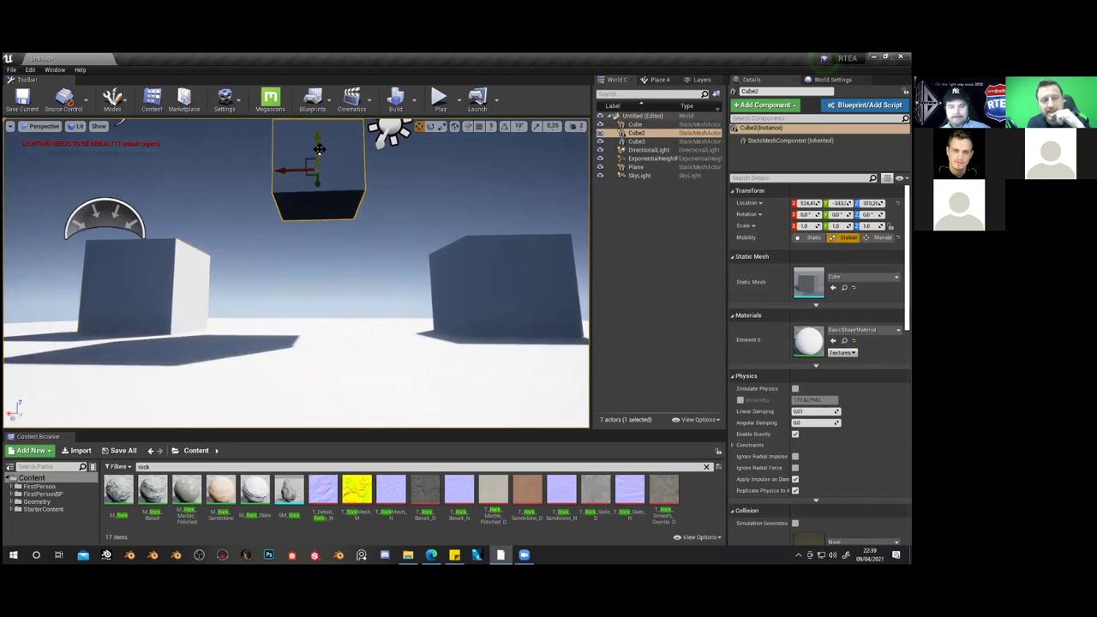
key(ctrl+z)
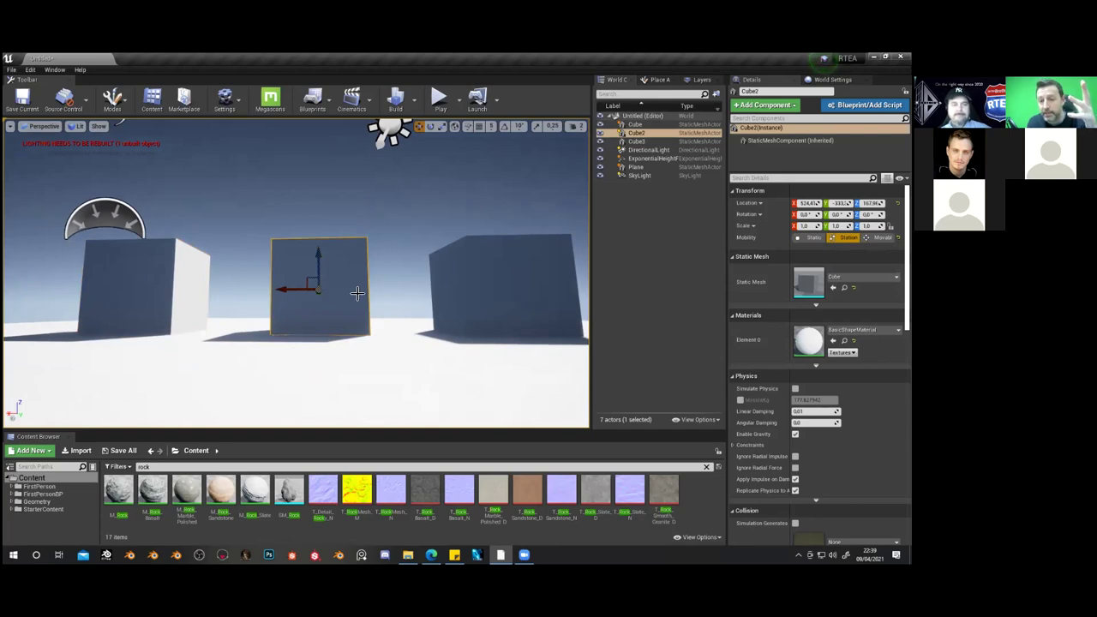
drag(318, 254, 177, 176)
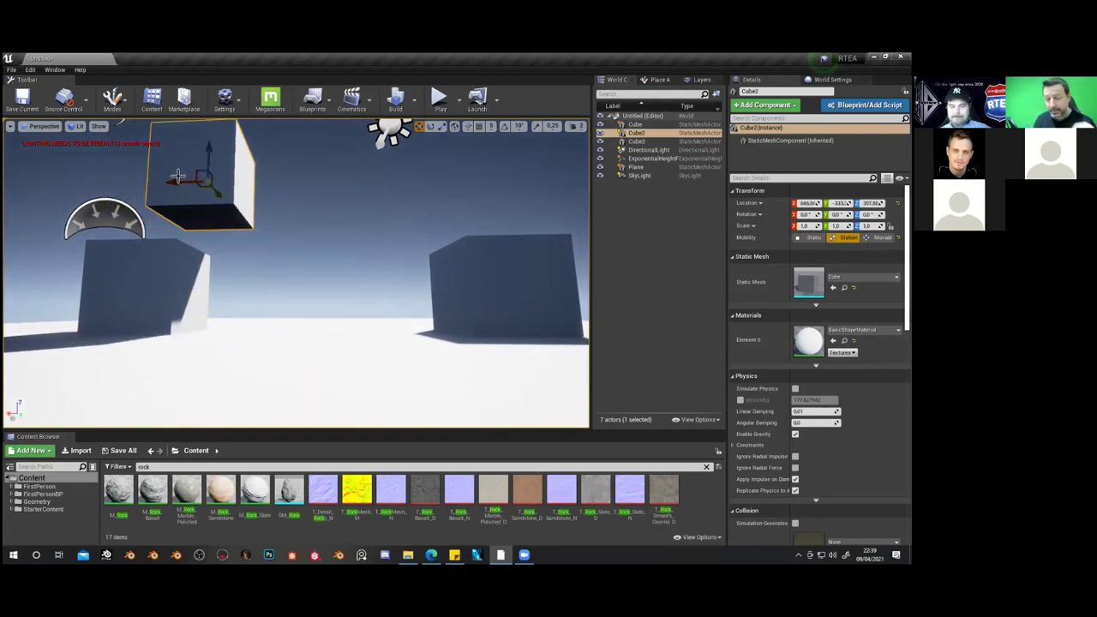
key(End)
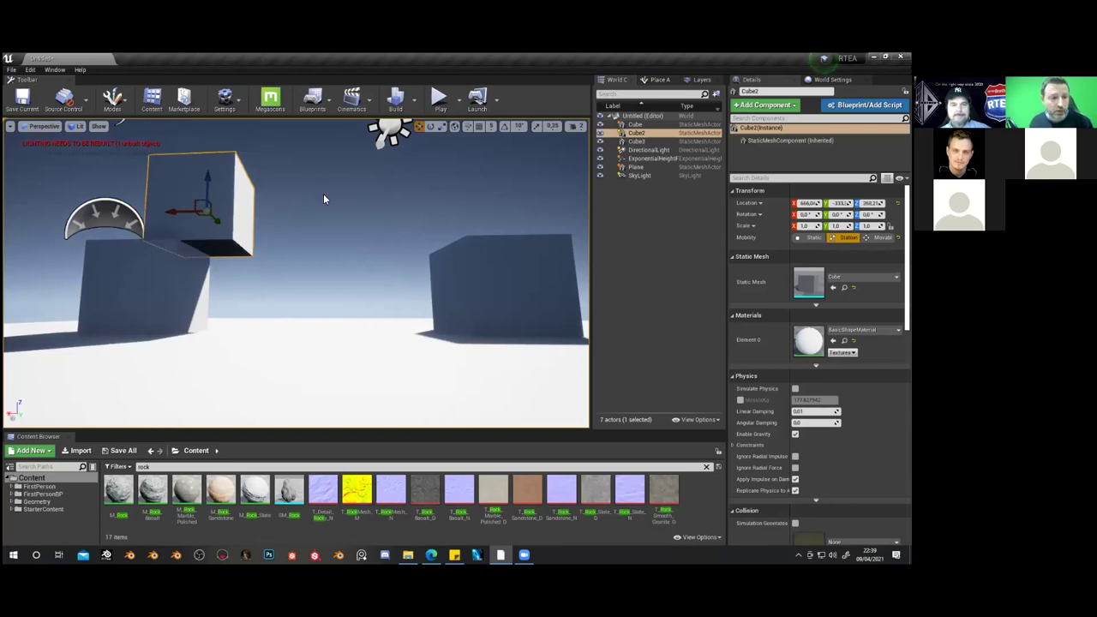
Slide Cube2 along X, drop it onto the floor with End, and frame it
right_drag(269, 275, 251, 208)
drag(281, 240, 402, 251)
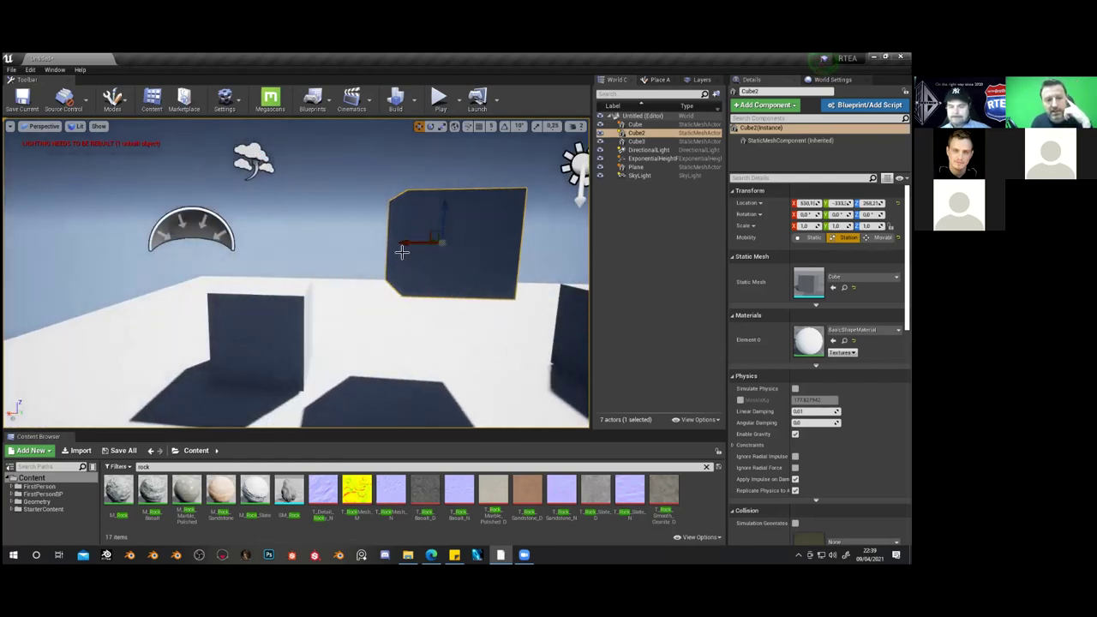
key(End)
key(f)
alt+drag(400, 256, 439, 131)
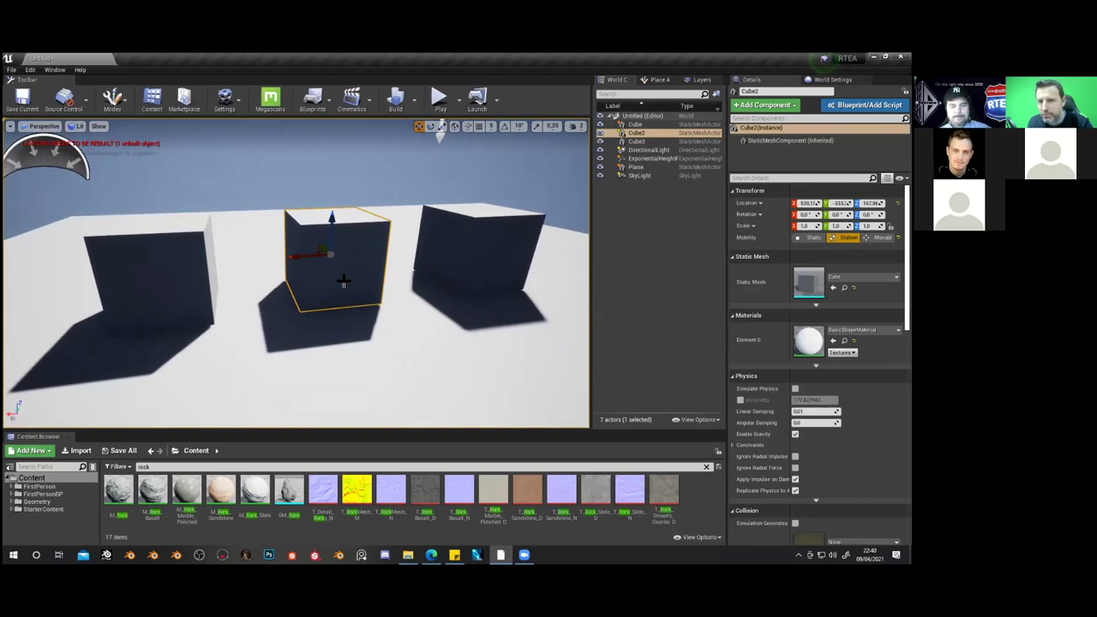
Orbit and fly the camera around Cube2 to inspect it closely, ending on its shaded side
alt+drag(342, 272, 301, 211)
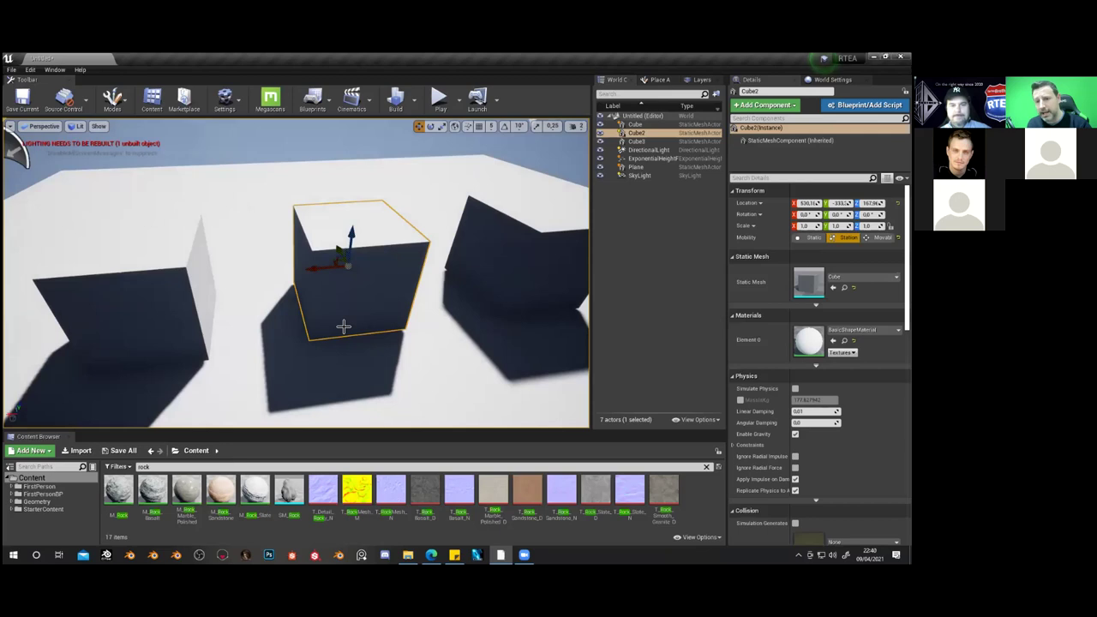
right_drag(342, 326, 385, 337)
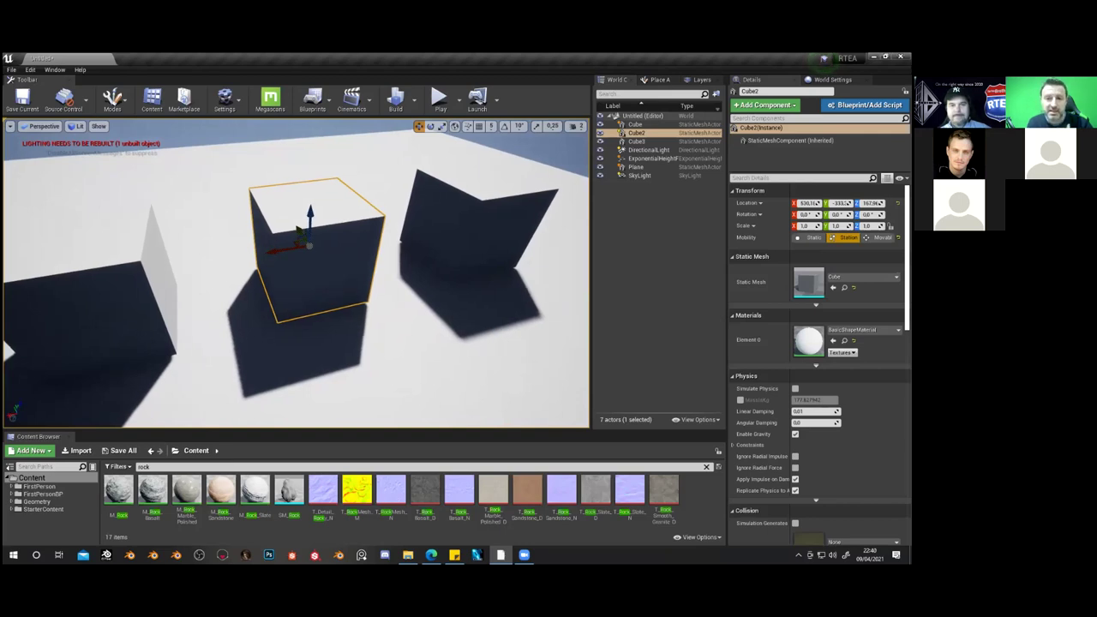
right_drag(384, 338, 427, 334)
right_drag(189, 357, 301, 357)
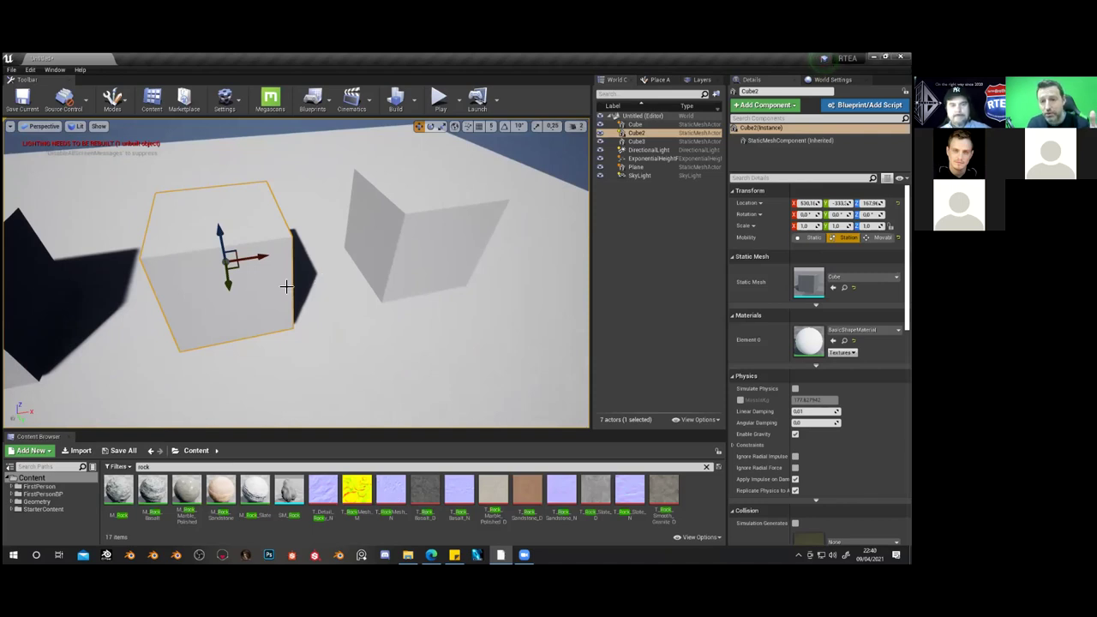
right_drag(223, 283, 294, 275)
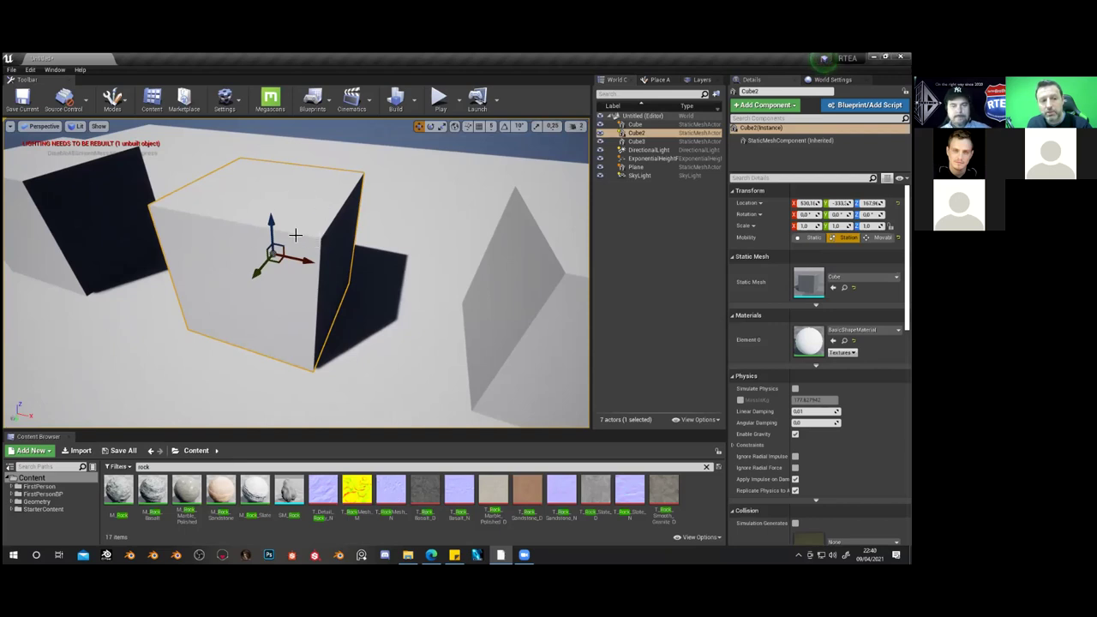
right_drag(293, 288, 343, 274)
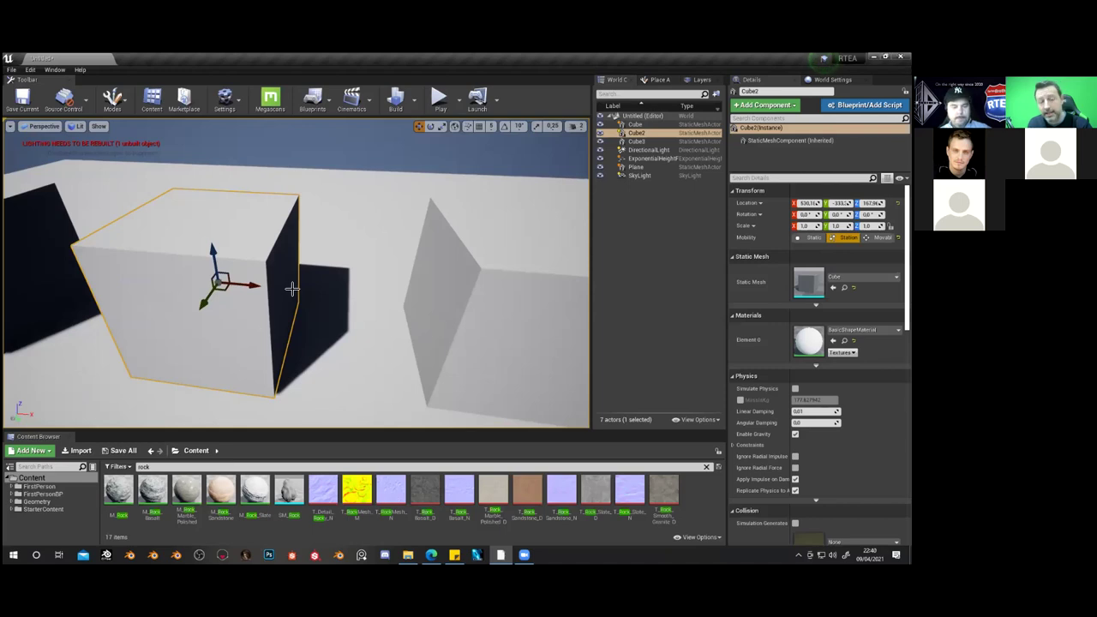
mouse_move(200, 344)
right_down()
mouse_move(198, 355)
mouse_move(250, 322)
mouse_move(252, 372)
right_up()
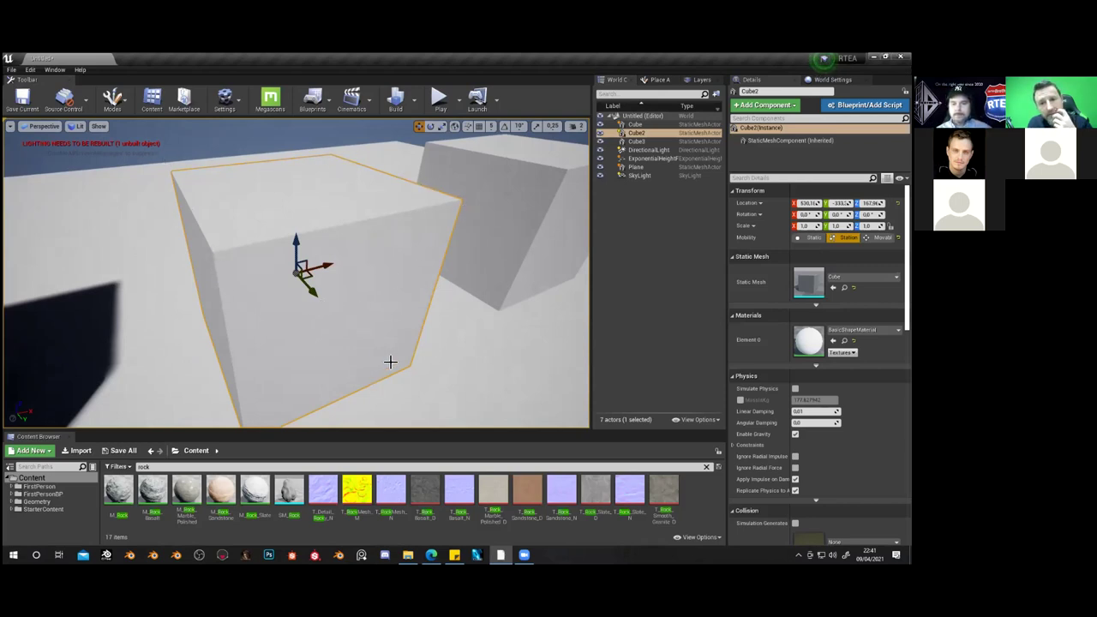
Set a temporary pivot offset at a spot on the front cube's edge and zoom in
right_click(397, 269)
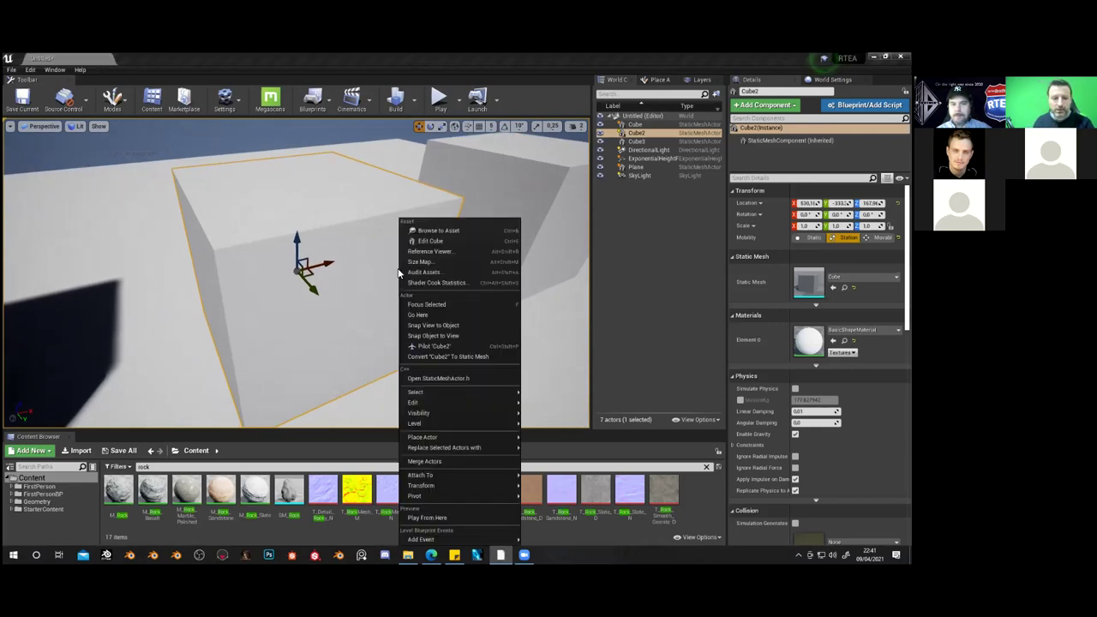
mouse_move(418, 496)
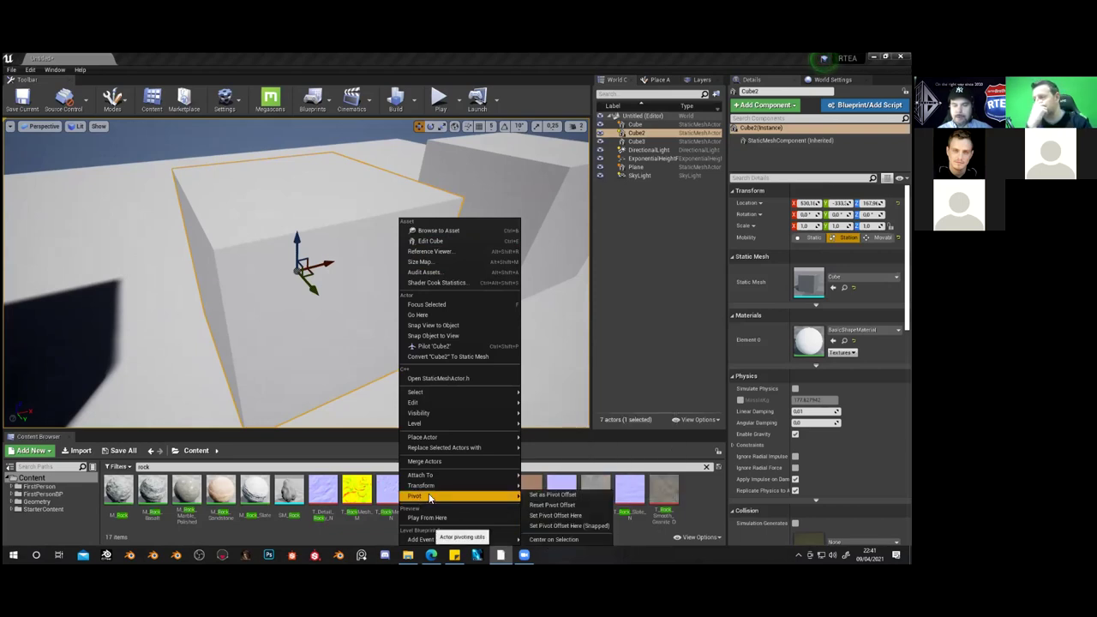
click(563, 518)
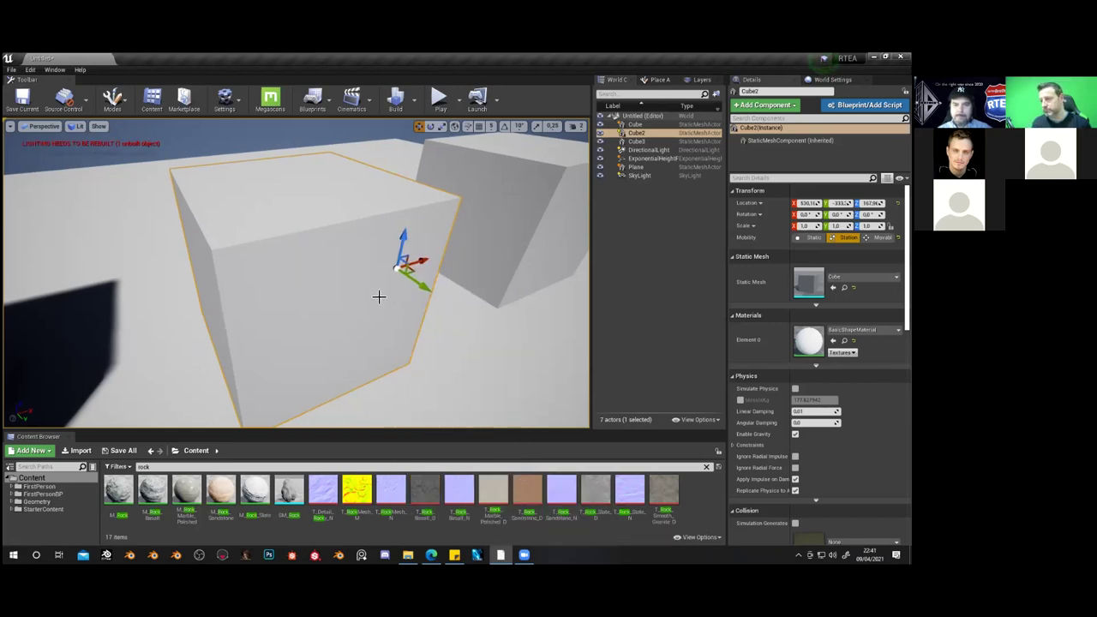
key(f)
mouse_move(296, 274)
right_down()
mouse_move(343, 272)
mouse_move(295, 278)
right_up()
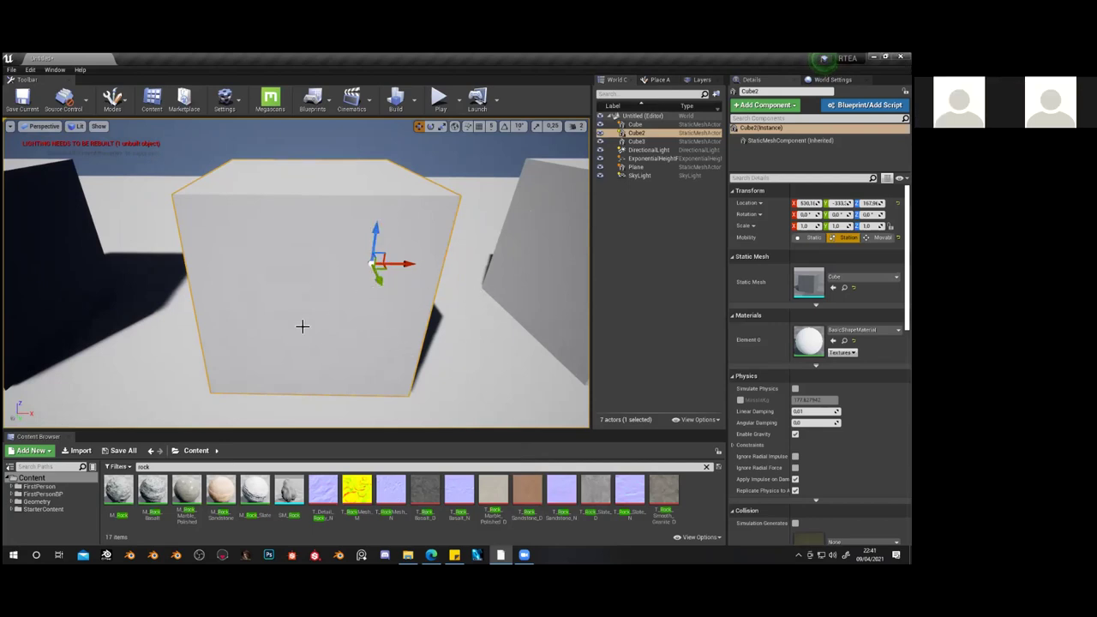
Reselect the front cube via the back cube to reset its pivot to the centre
click(551, 305)
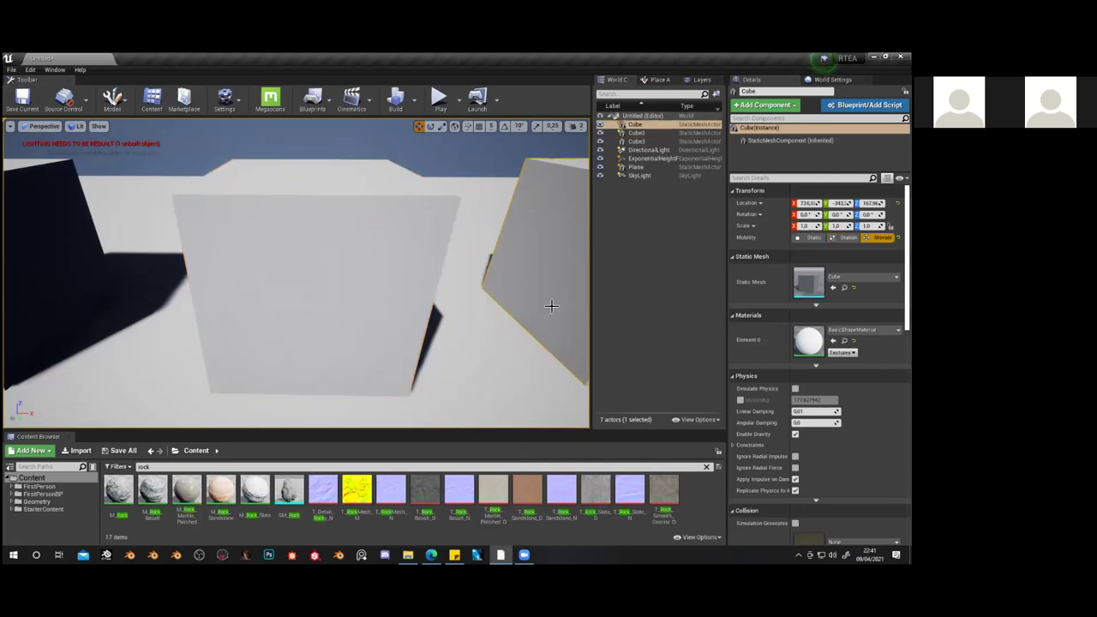
click(330, 272)
alt+drag(269, 266, 321, 351)
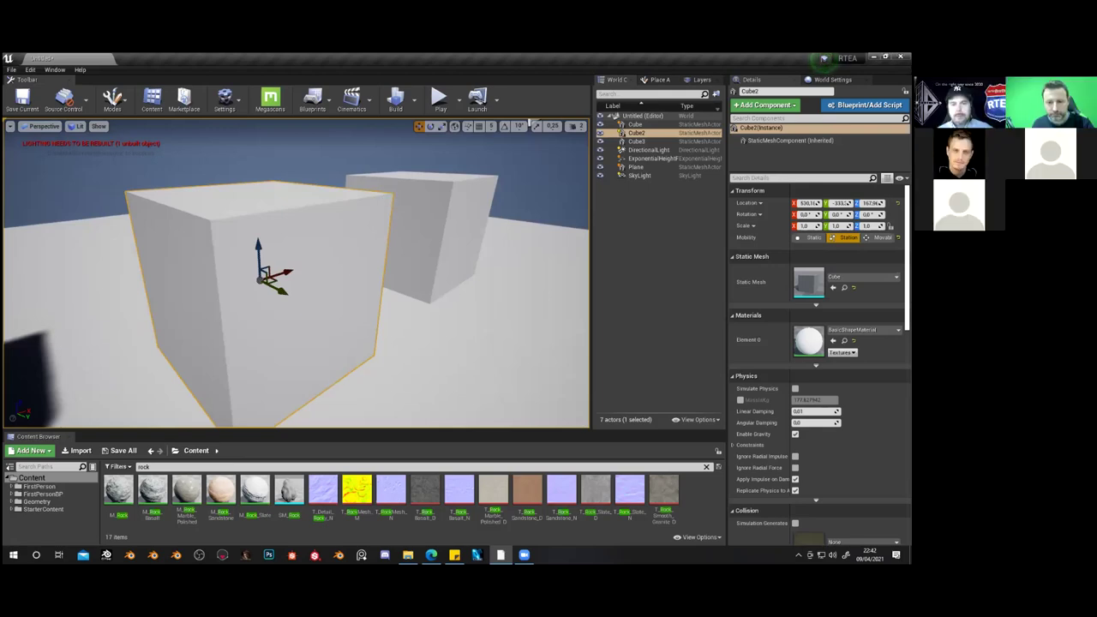
Place the pivot at the front cube's top corner, save it with Set as Pivot Offset, and reselect
right_click(390, 197)
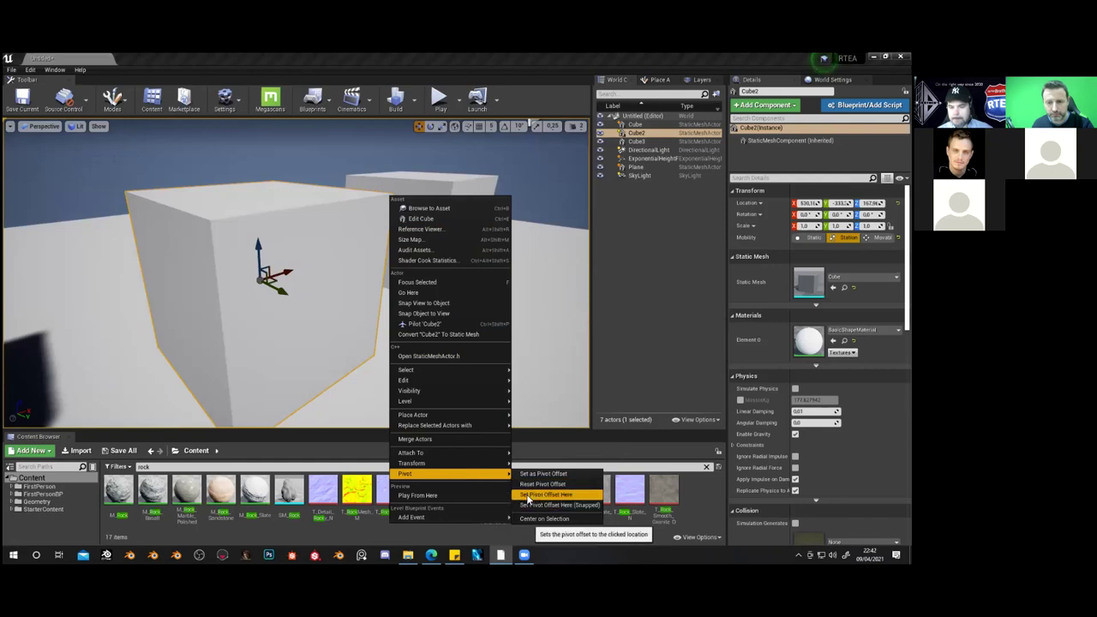
click(556, 494)
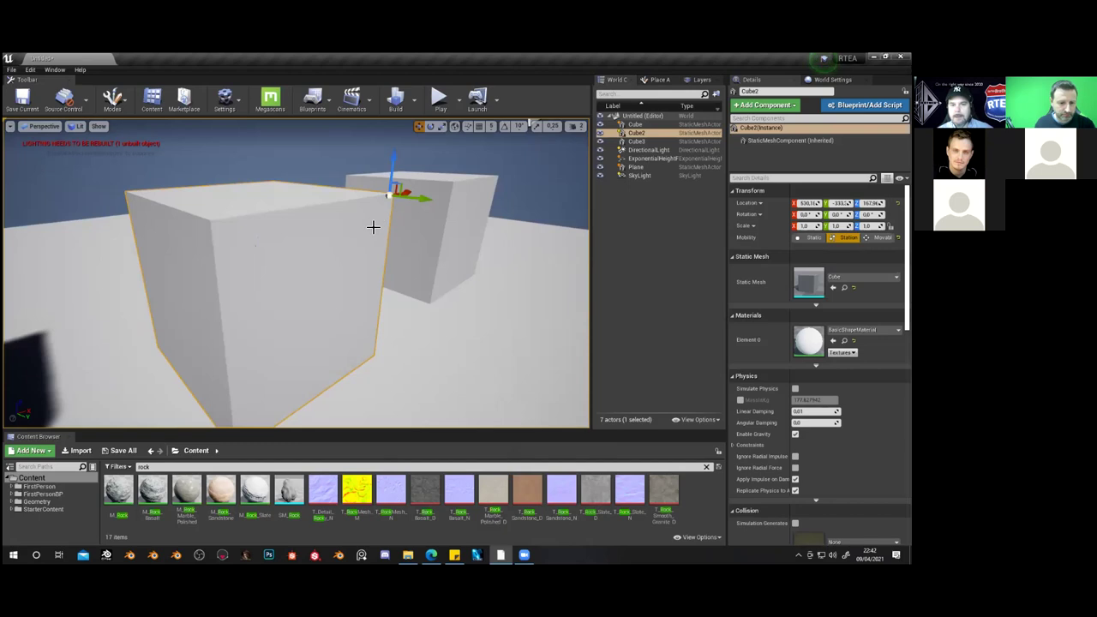
right_click(322, 218)
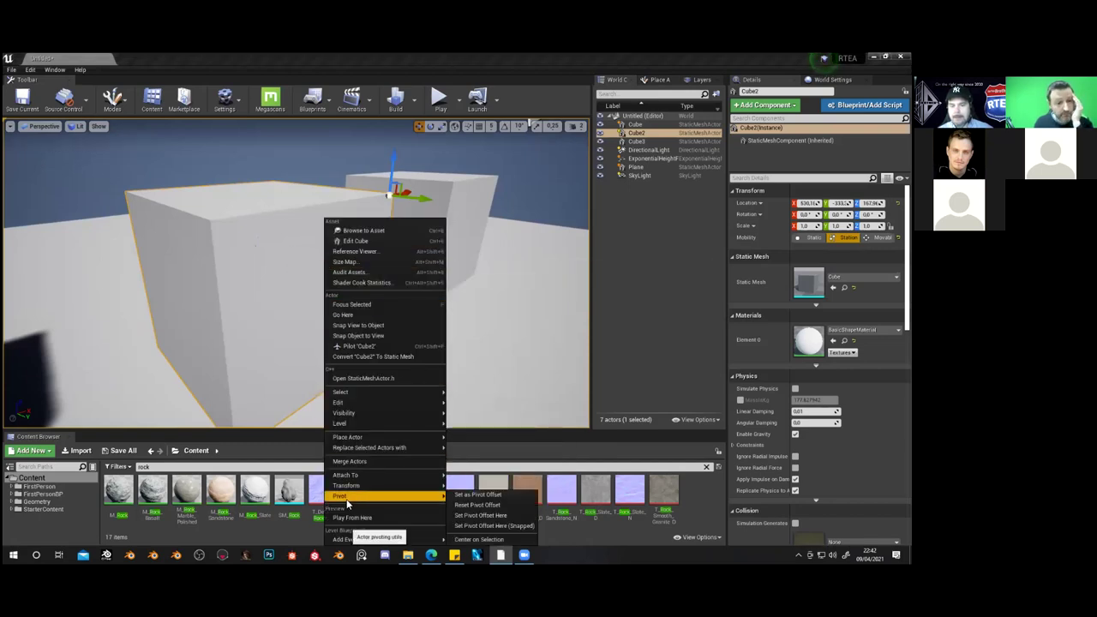
click(486, 494)
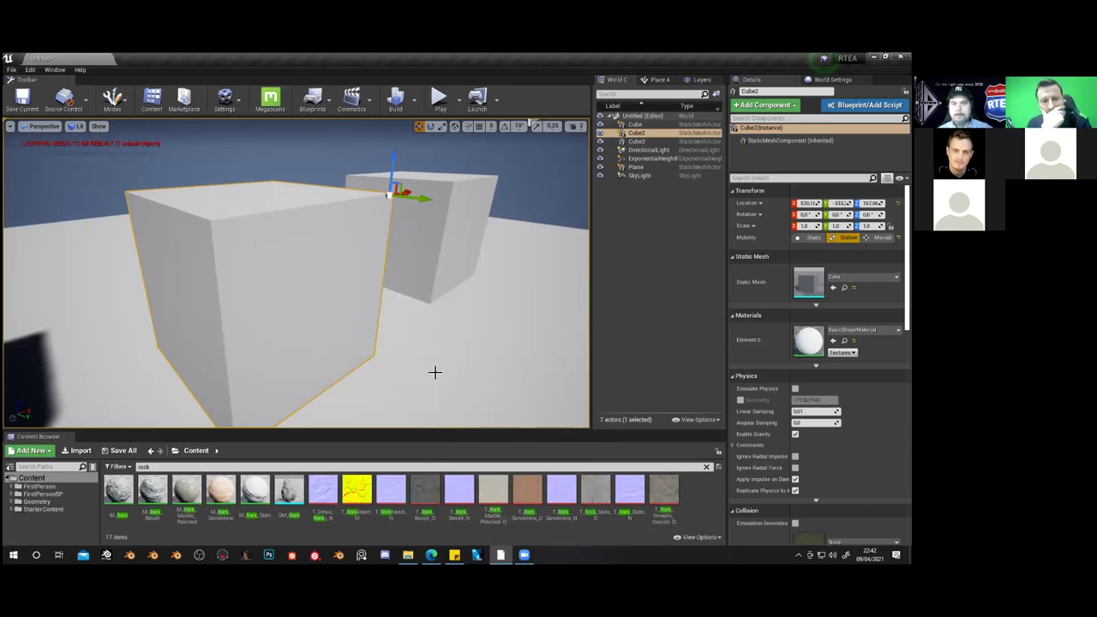
click(426, 249)
click(303, 242)
Pull the view back, nudge the front cube, and undo an accidental duplicate
right_drag(363, 238, 267, 245)
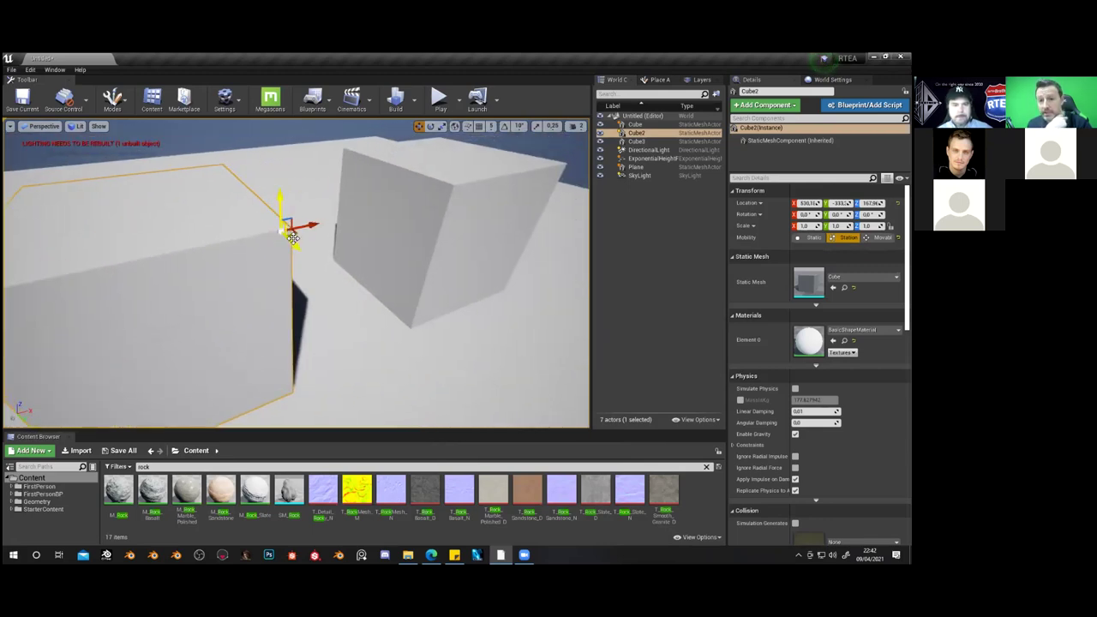
right_drag(268, 268, 286, 257)
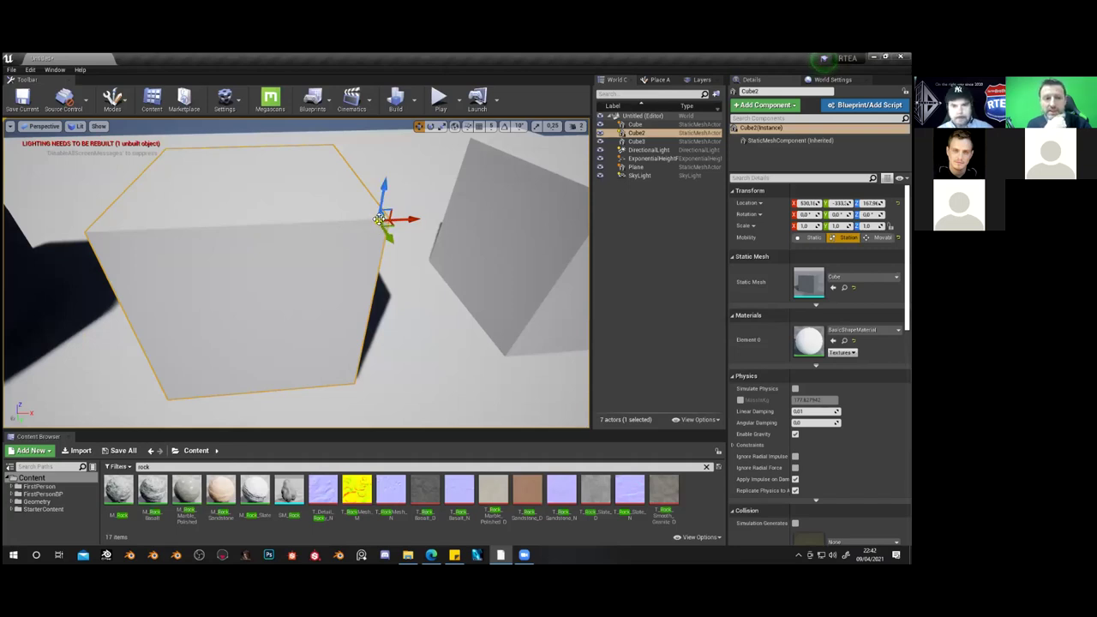
mouse_move(378, 221)
mouse_down()
mouse_move(295, 230)
mouse_move(456, 218)
mouse_move(381, 225)
mouse_up()
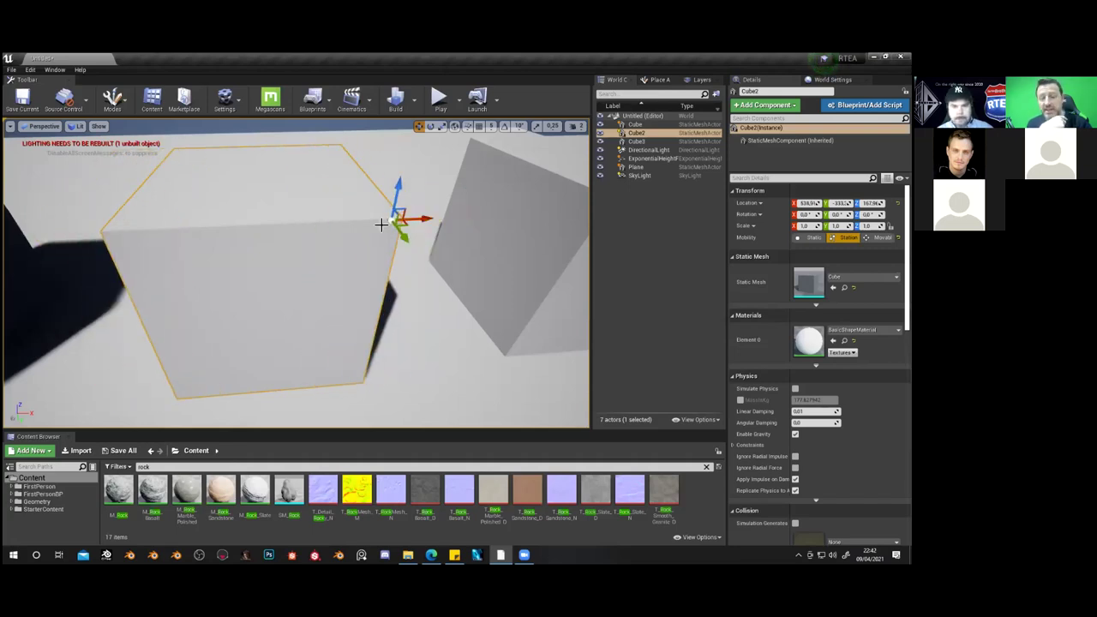
right_drag(376, 226, 369, 226)
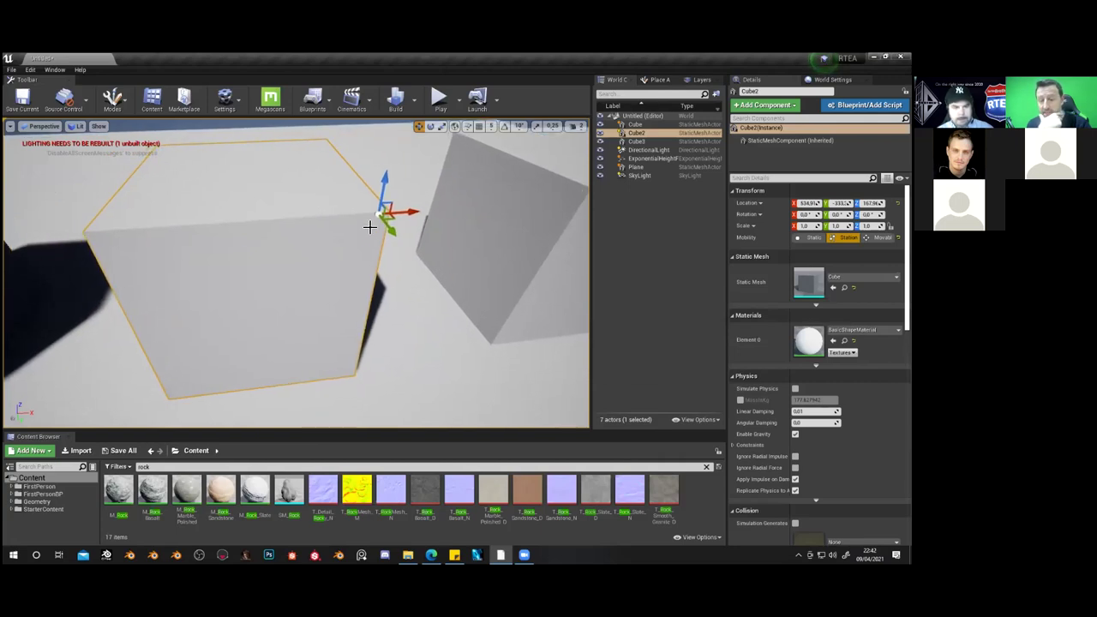
alt+drag(380, 214, 417, 203)
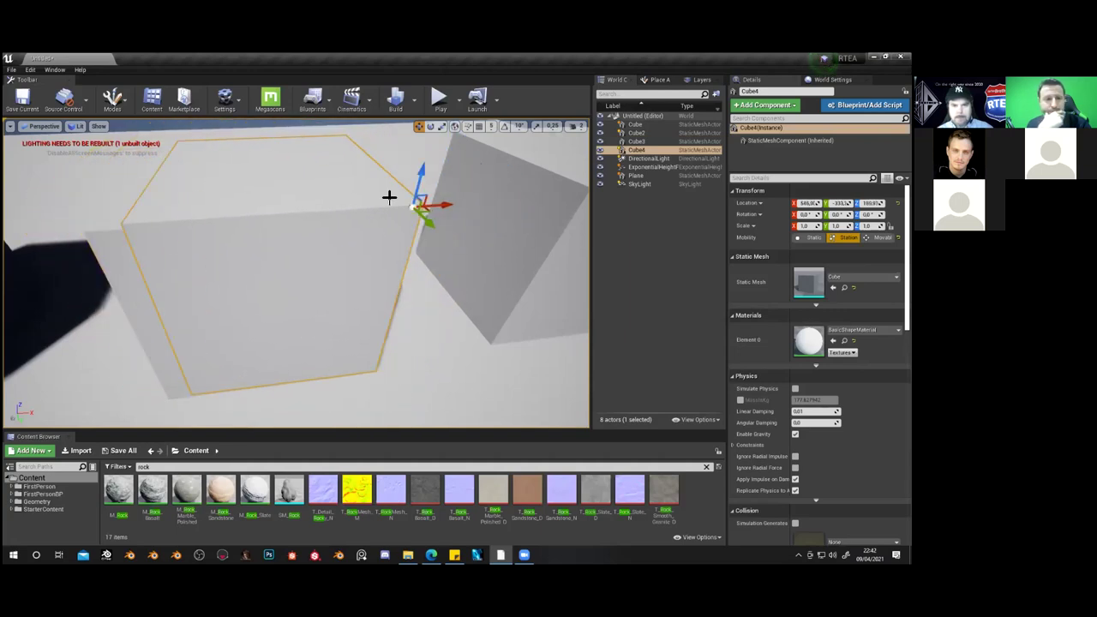
key(ctrl+z)
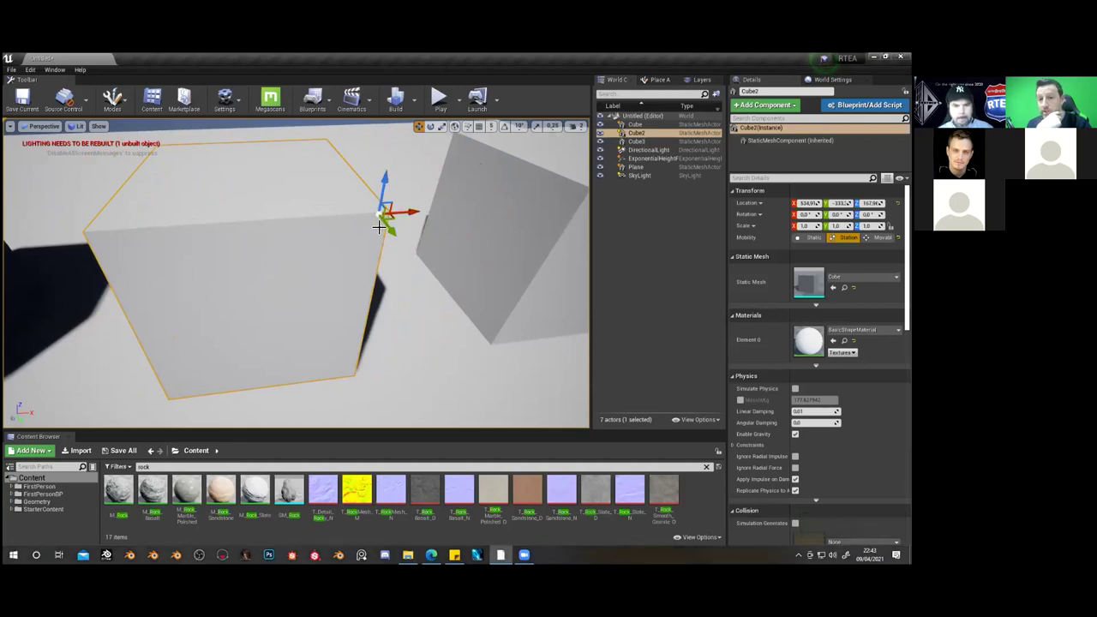
With snapping on, move the cube along Y, raise it from Z 118 to 168, then undo an overshoot
drag(383, 214, 422, 207)
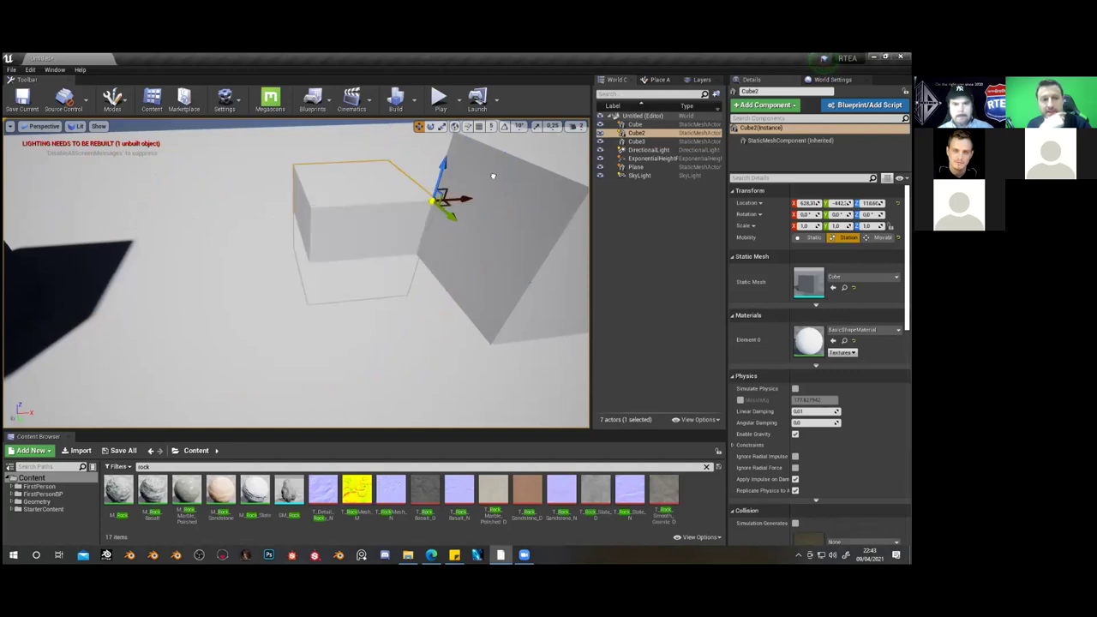
drag(451, 214, 416, 264)
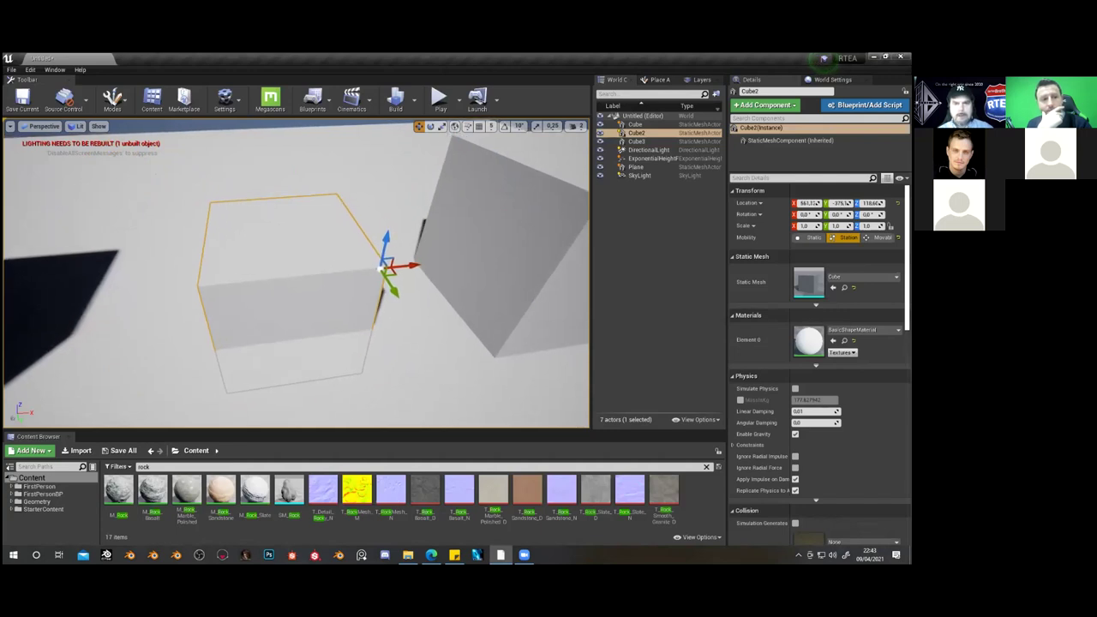
click(478, 126)
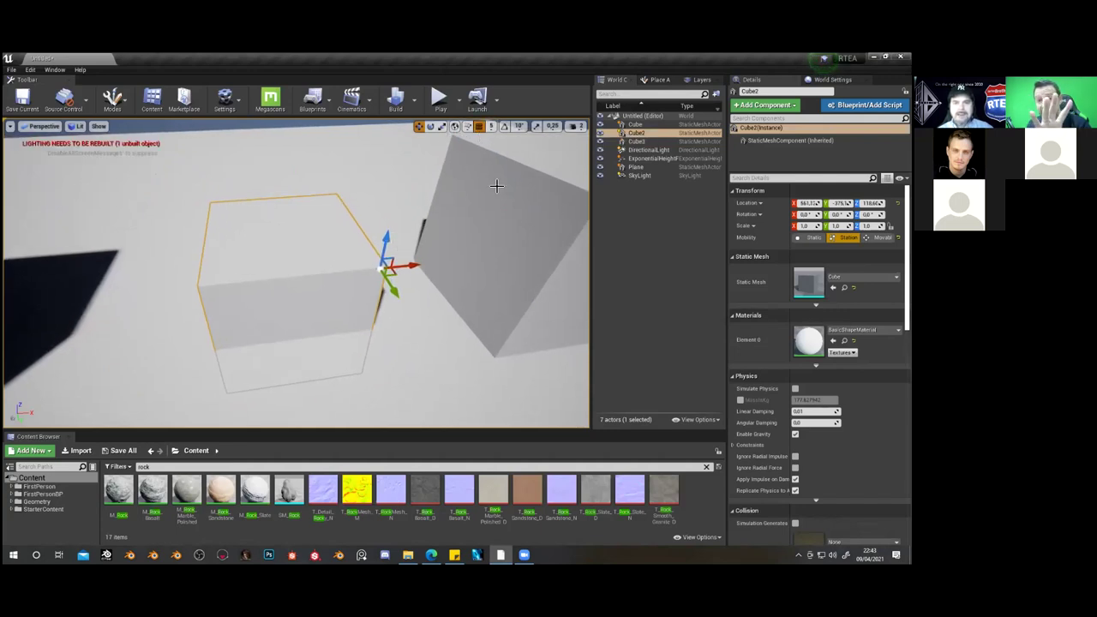
drag(382, 246, 406, 158)
right_drag(406, 158, 418, 266)
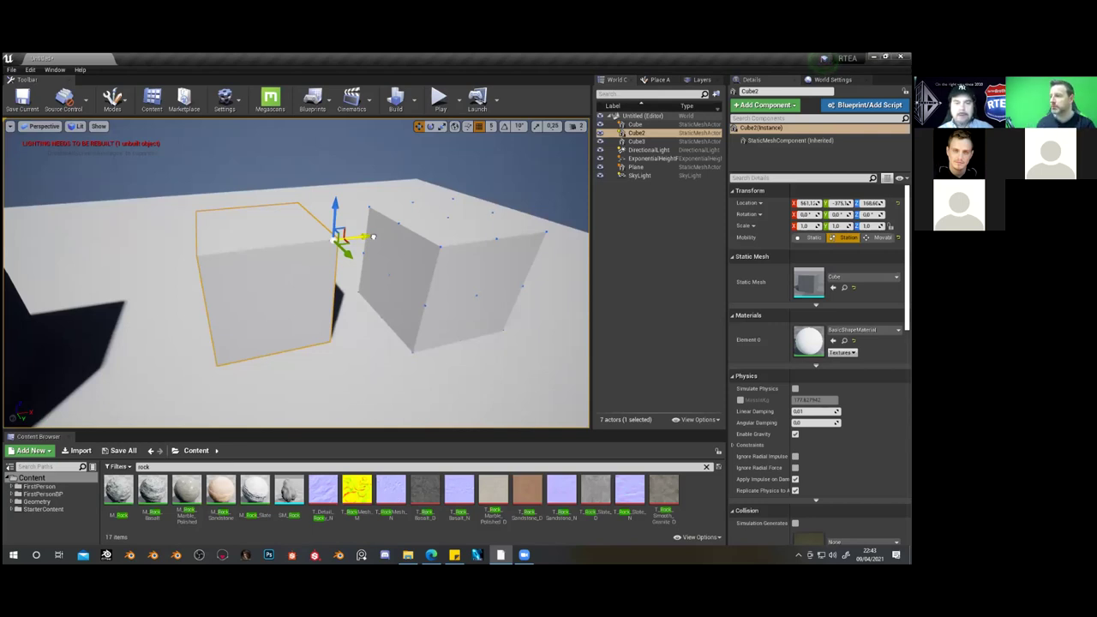
drag(382, 224, 418, 219)
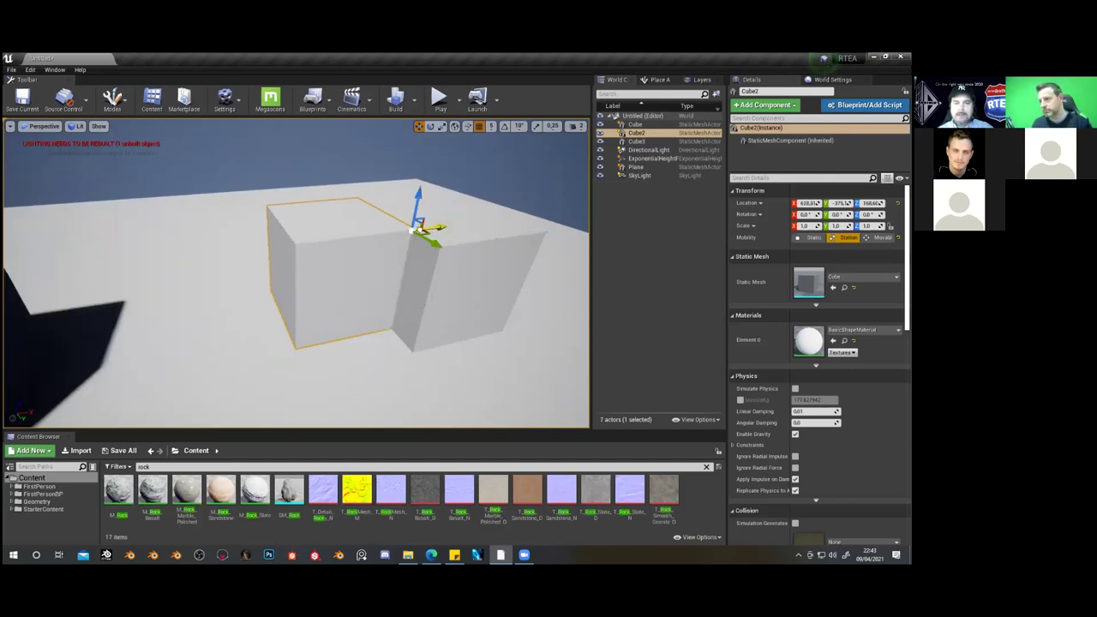
drag(417, 240, 470, 280)
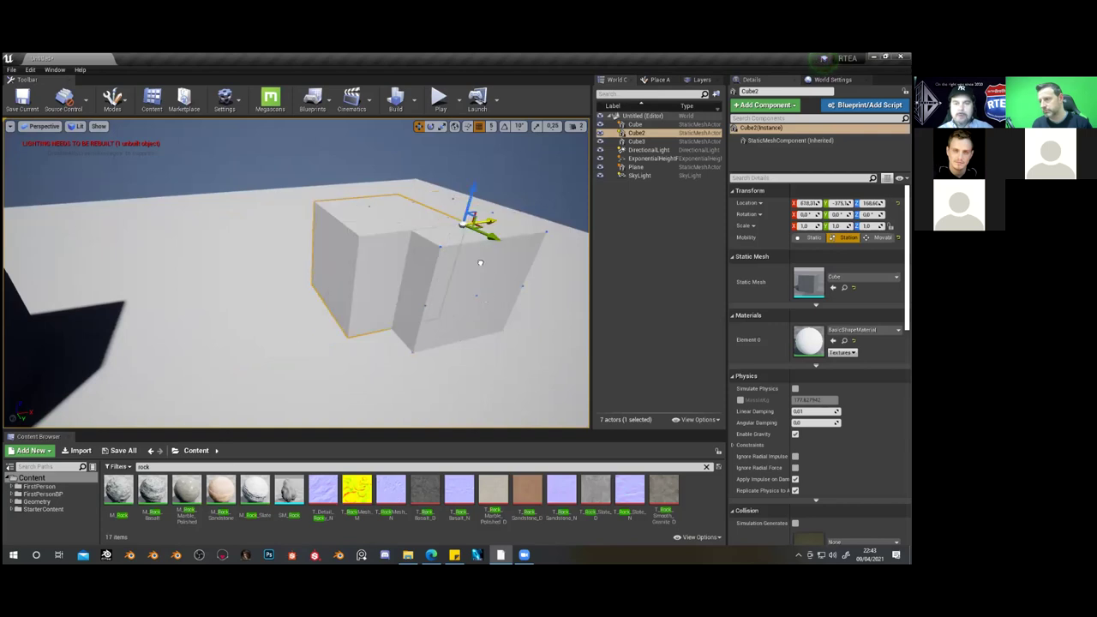
key(ctrl+z)
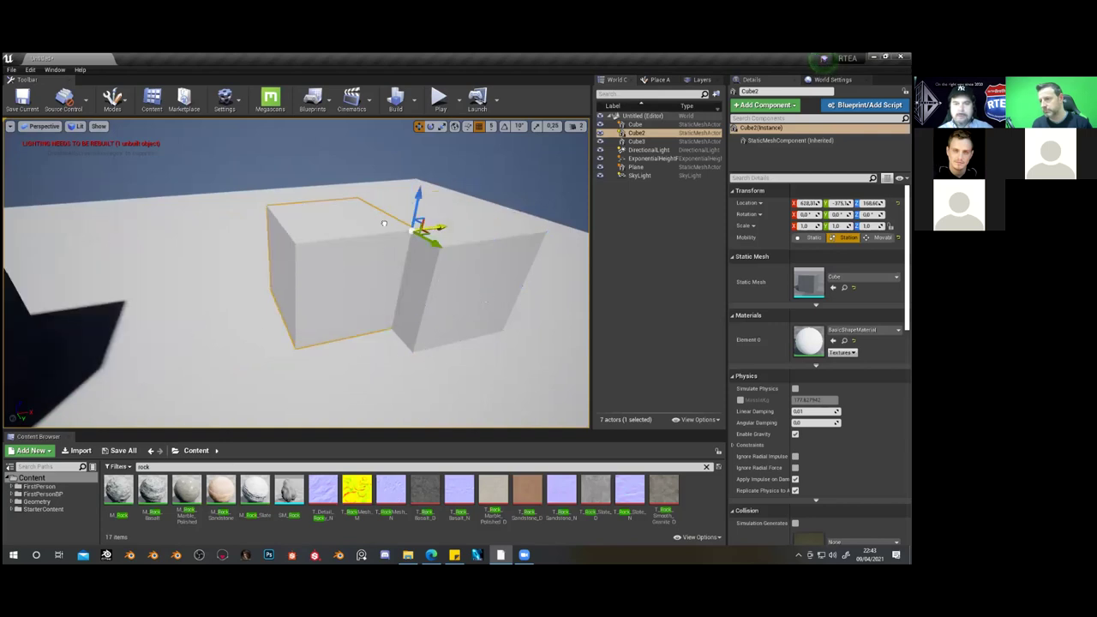
Lower the cube below the walls and raise it back above them
right_drag(411, 280, 448, 282)
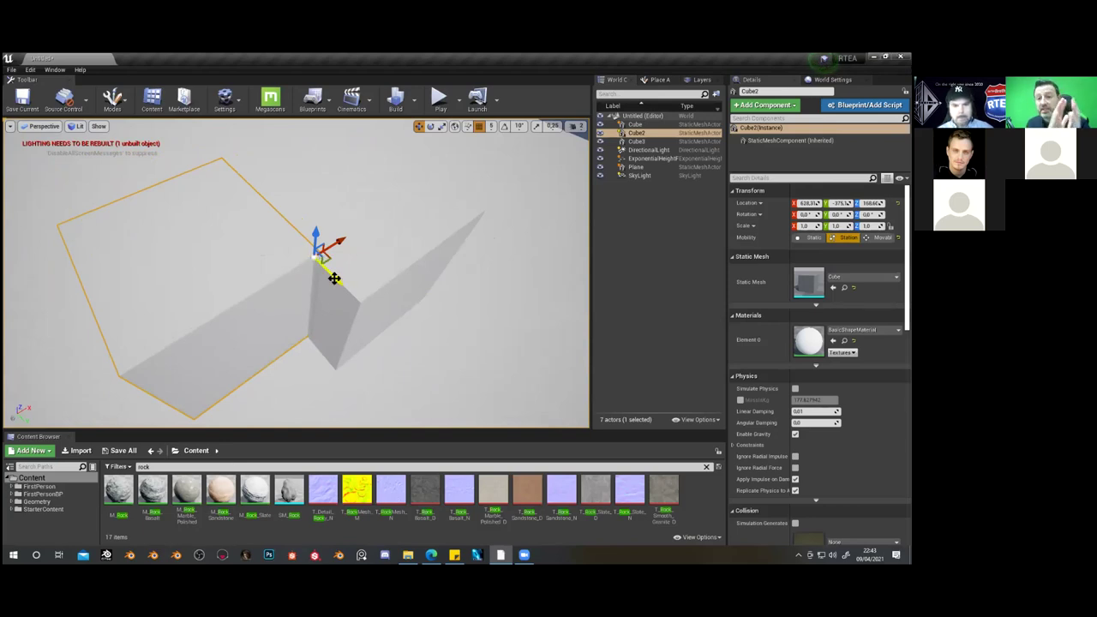
drag(314, 255, 334, 283)
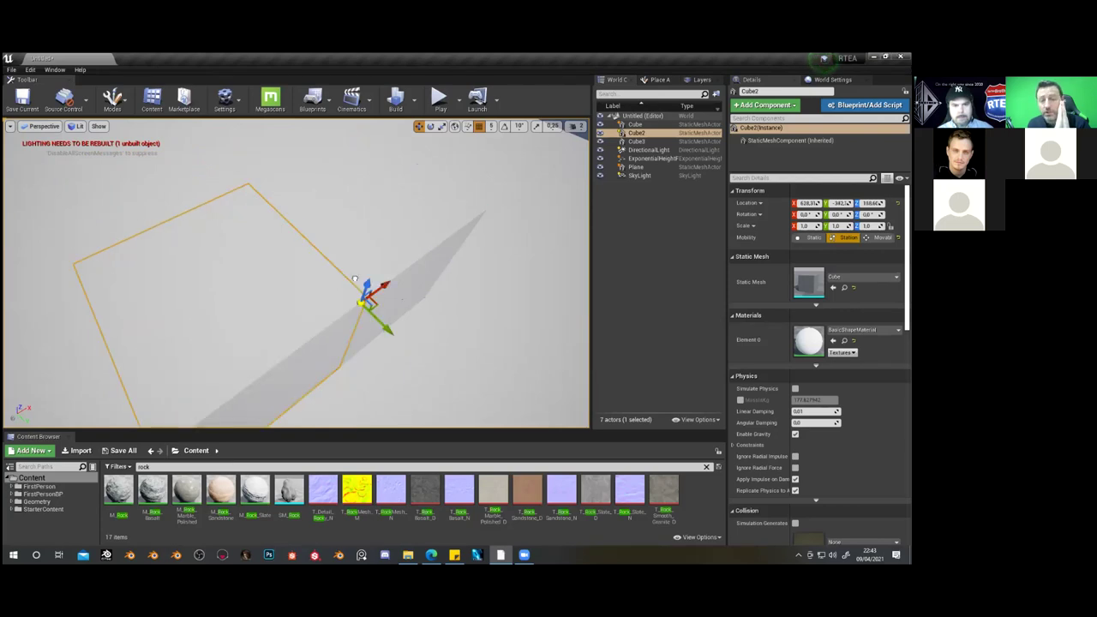
drag(309, 337, 280, 254)
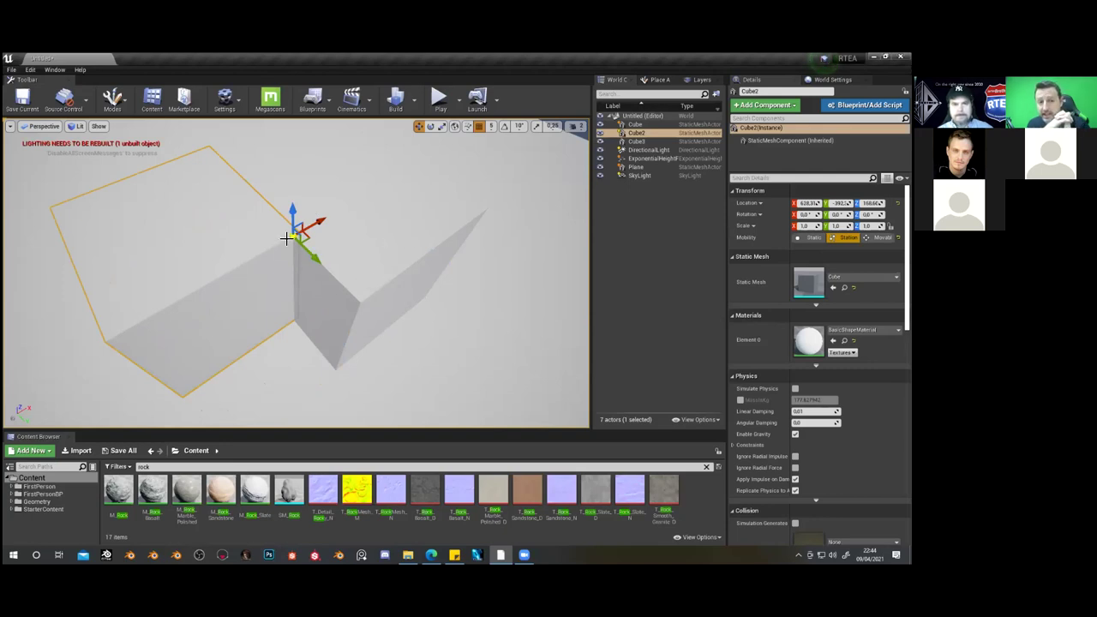
drag(311, 260, 315, 219)
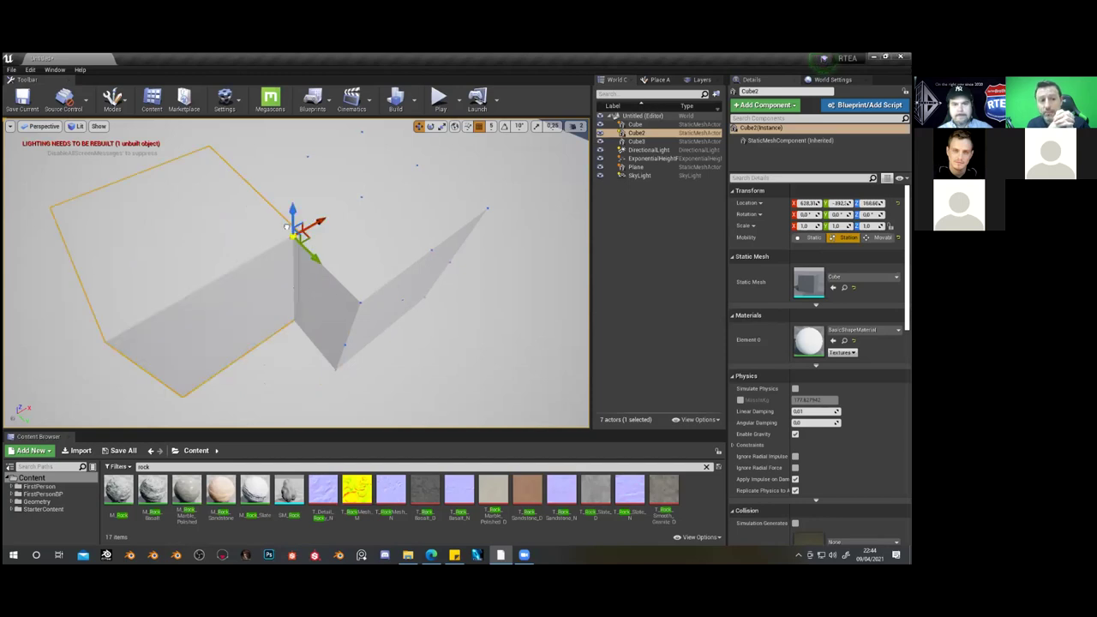
drag(254, 176, 328, 277)
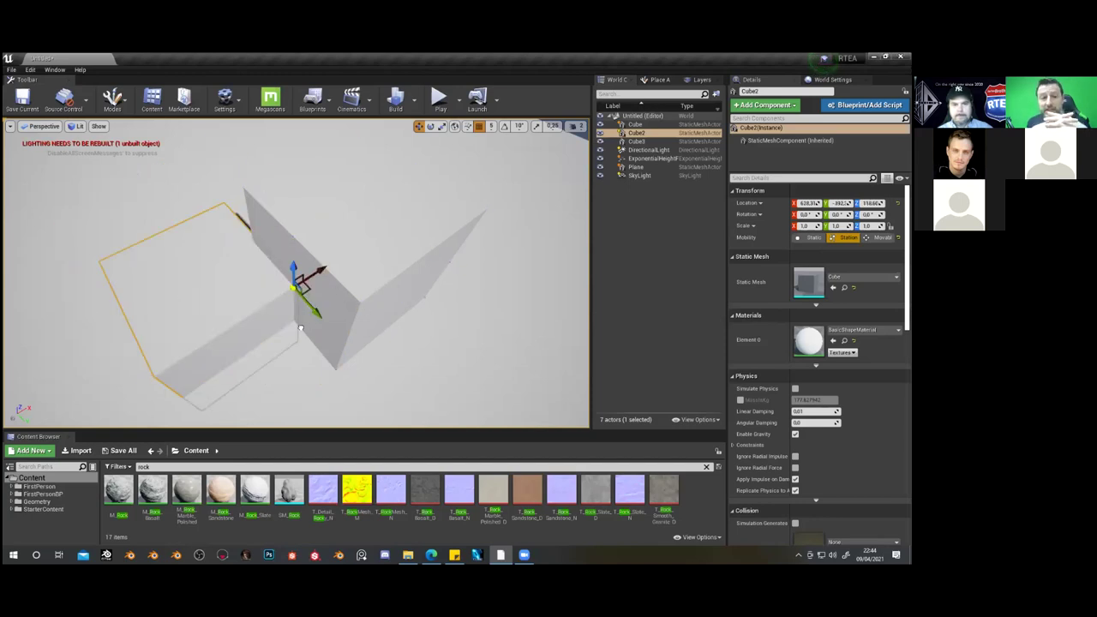
drag(300, 328, 274, 337)
drag(327, 286, 318, 254)
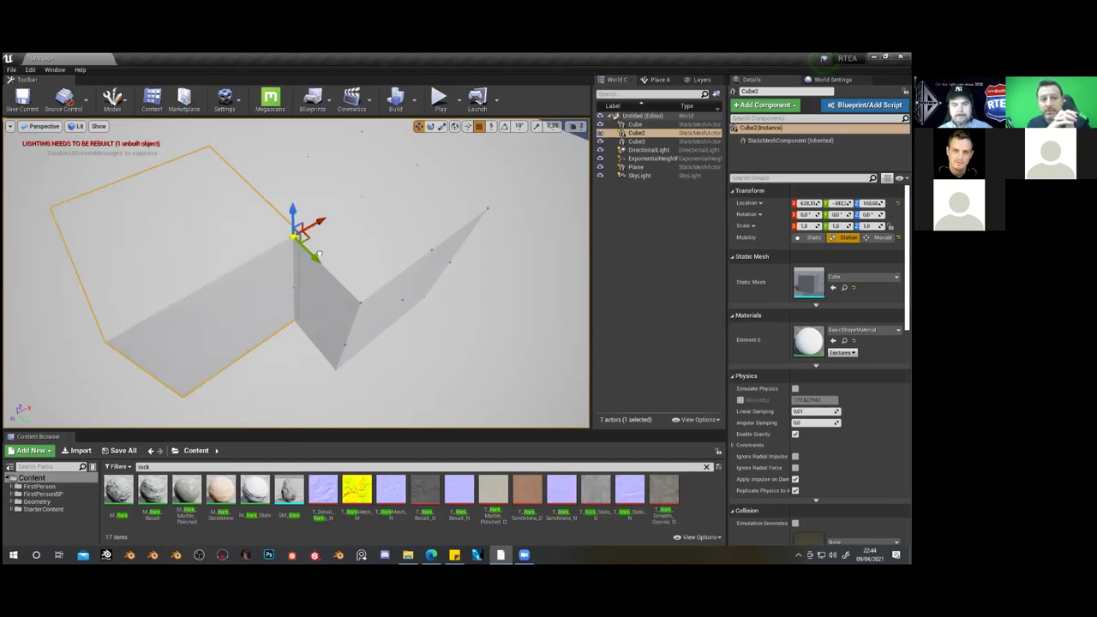
Move the cube to X 778 and back to about 638, then frame the whole cube
right_drag(360, 363, 266, 277)
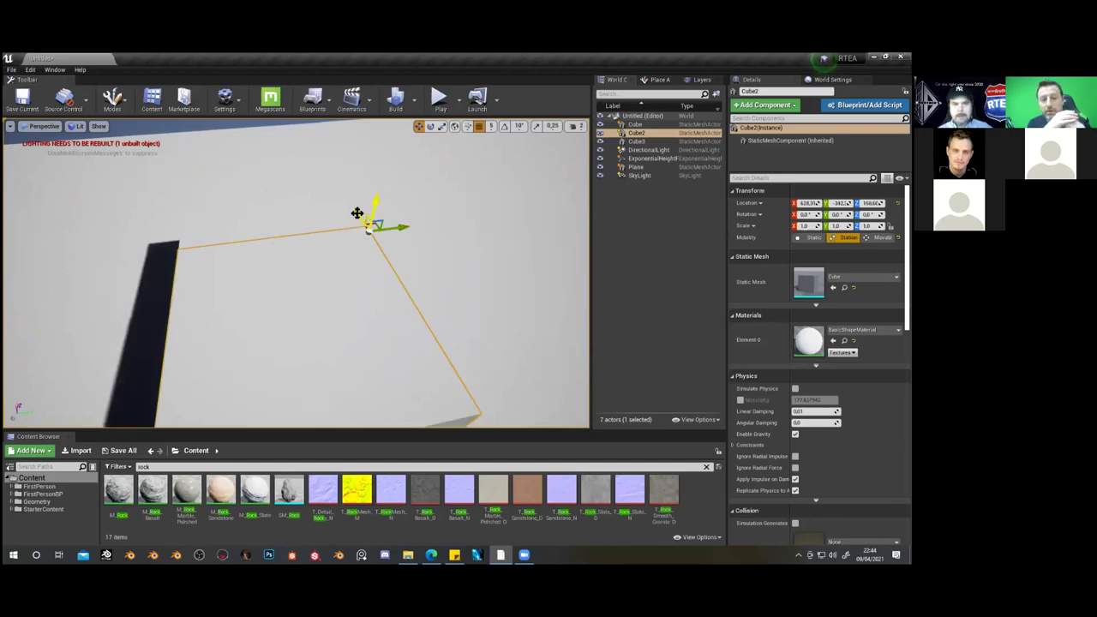
drag(358, 214, 305, 153)
drag(176, 163, 345, 240)
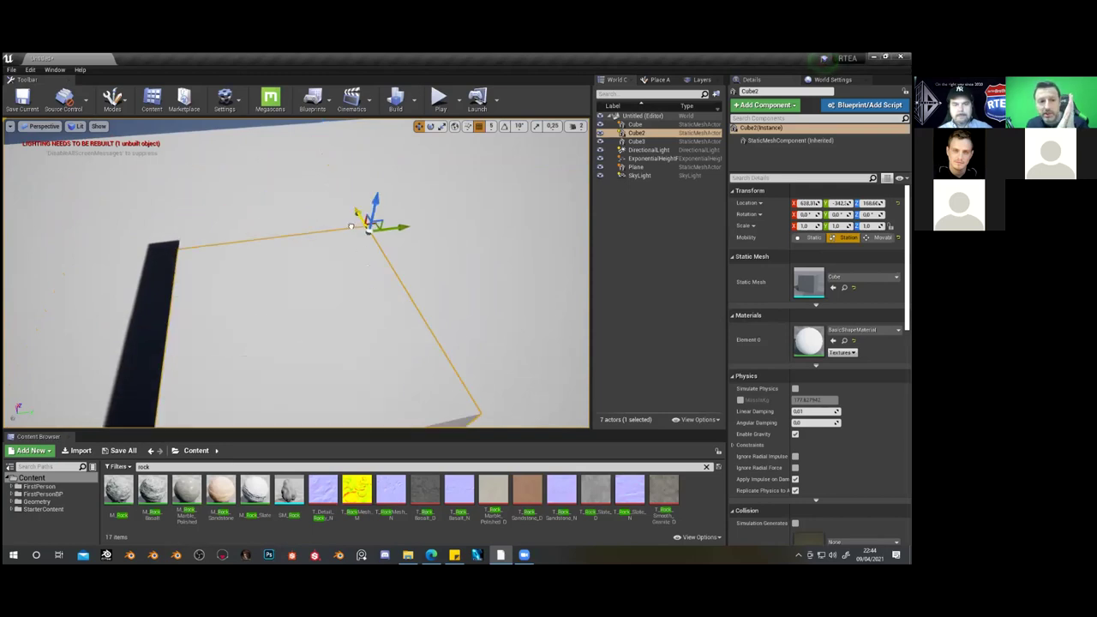
right_drag(367, 238, 314, 328)
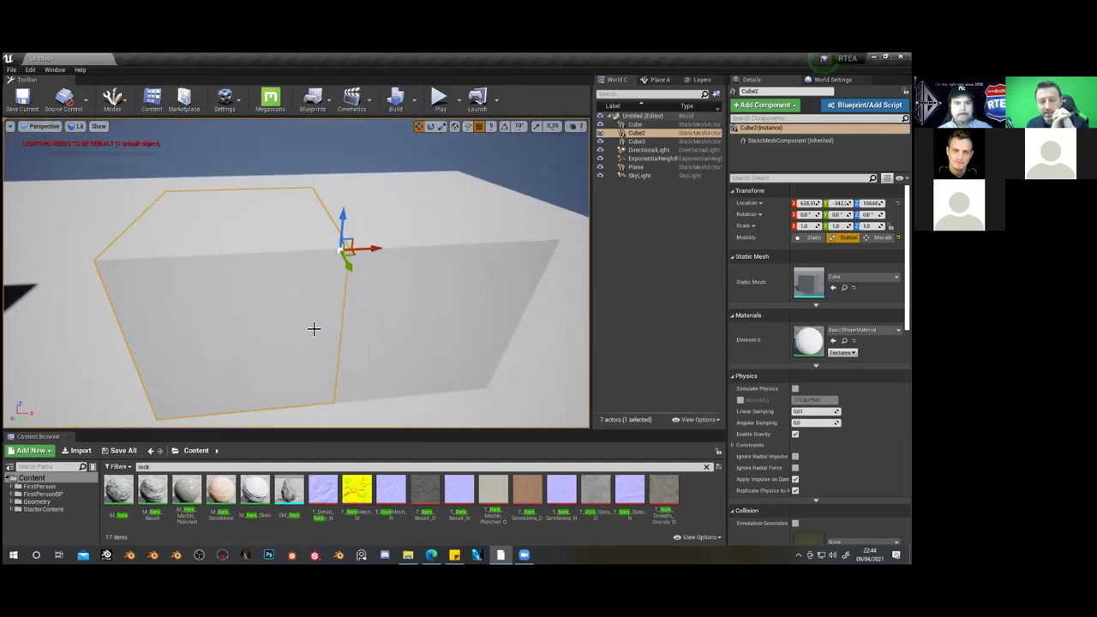
Center Cube2's pivot on the selection
right_click(313, 265)
mouse_move(356, 500)
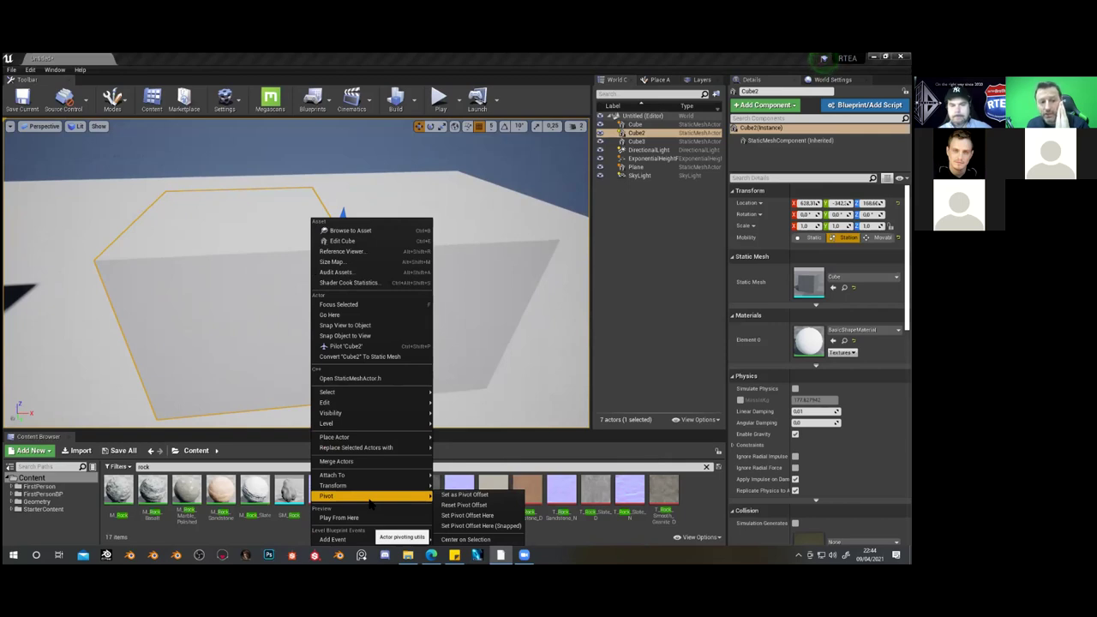
click(457, 539)
Set the pivot offset at a spot on the cube's top edge
right_drag(394, 360, 359, 364)
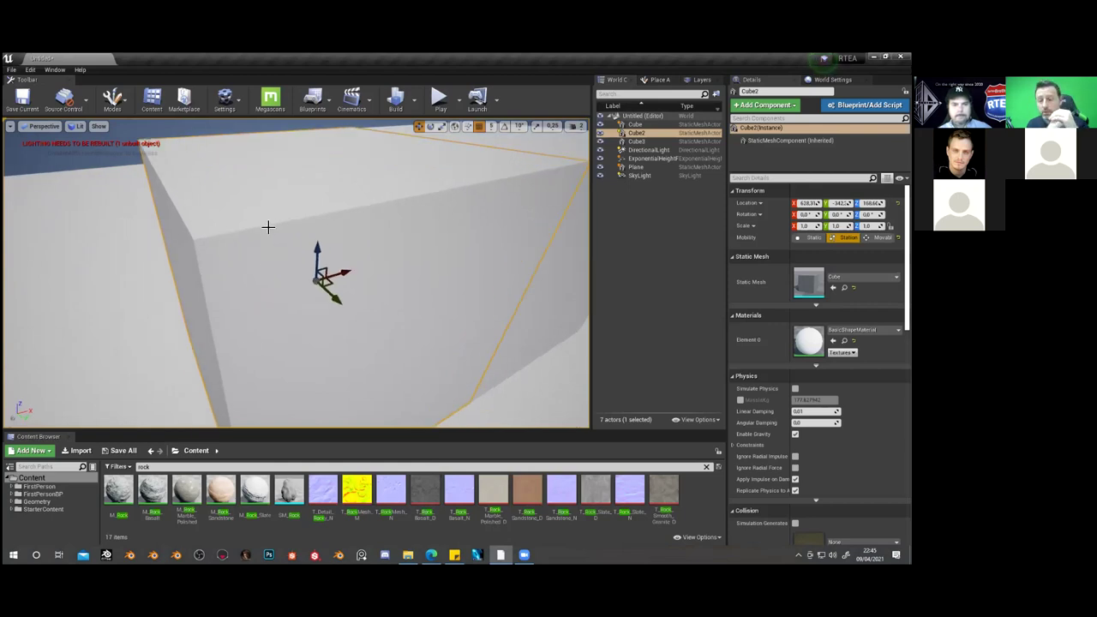
right_click(268, 227)
mouse_move(304, 497)
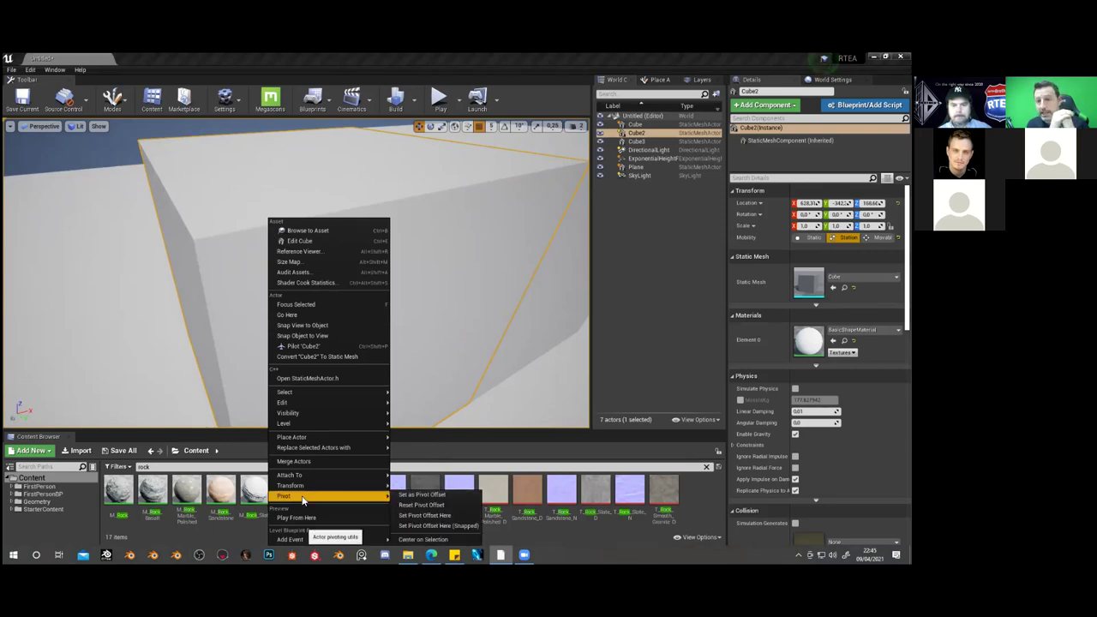
click(424, 515)
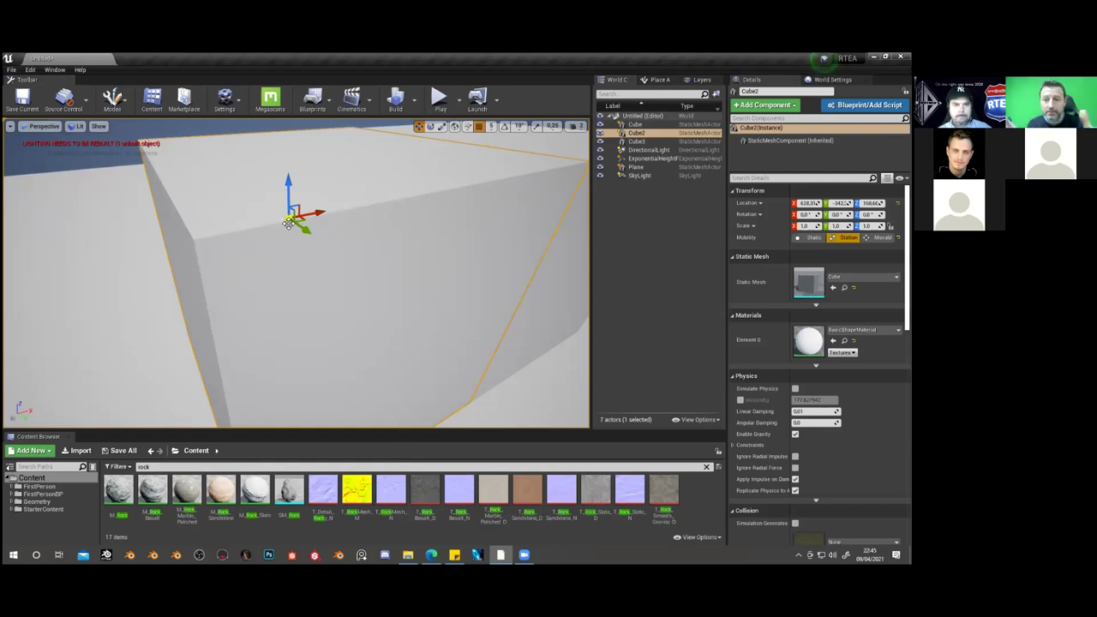
Shift Cube2 left and Alt-drag a duplicate, Cube4, off to the side
drag(286, 221, 254, 218)
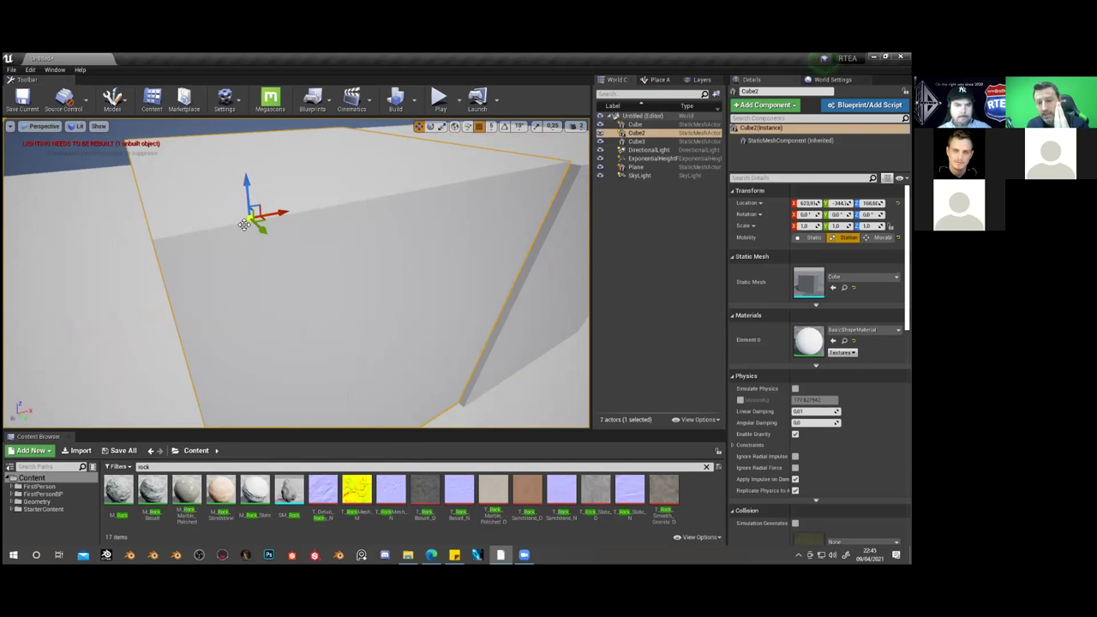
alt+drag(245, 222, 370, 179)
scroll(318, 220, down, 5)
right_drag(318, 221, 326, 269)
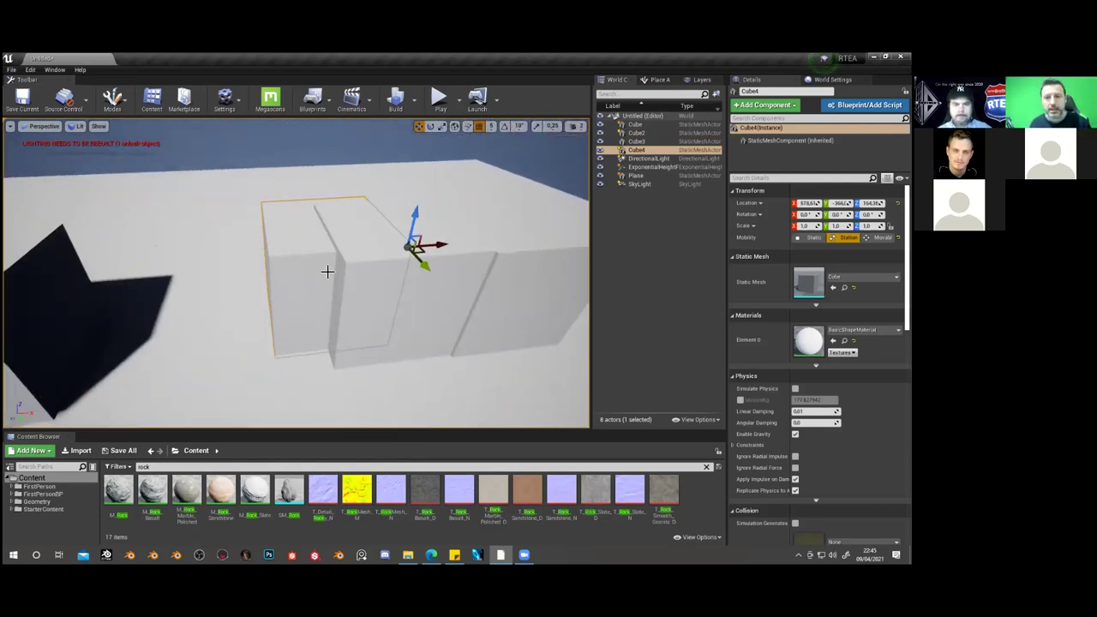
Delete Cube4 and Cube2, then select the remaining Cube
key(Delete)
click(359, 272)
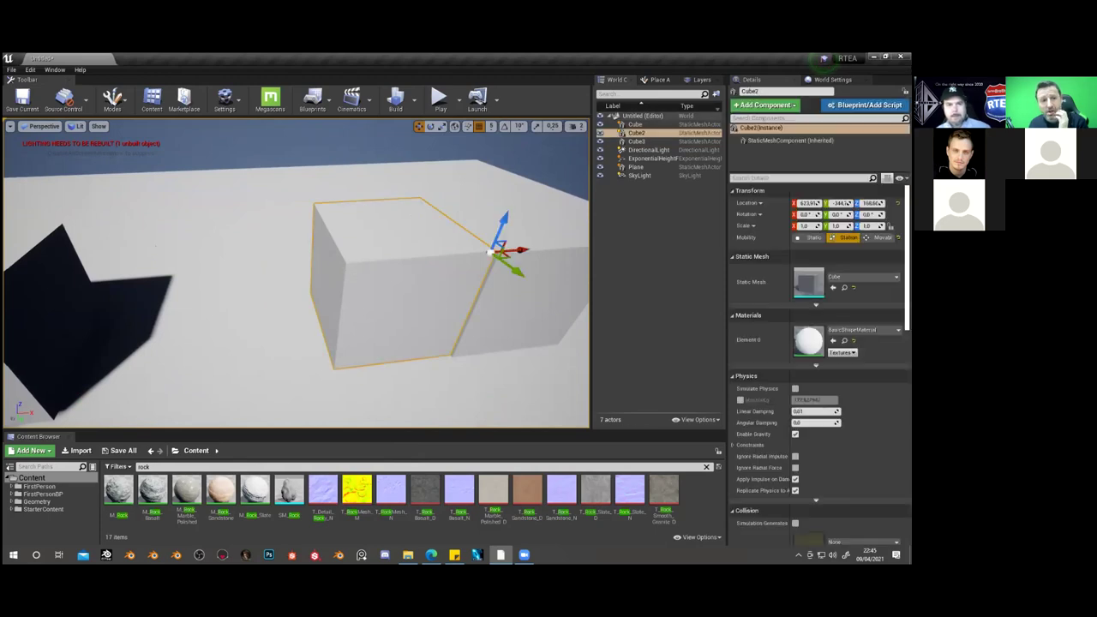
key(Delete)
click(465, 257)
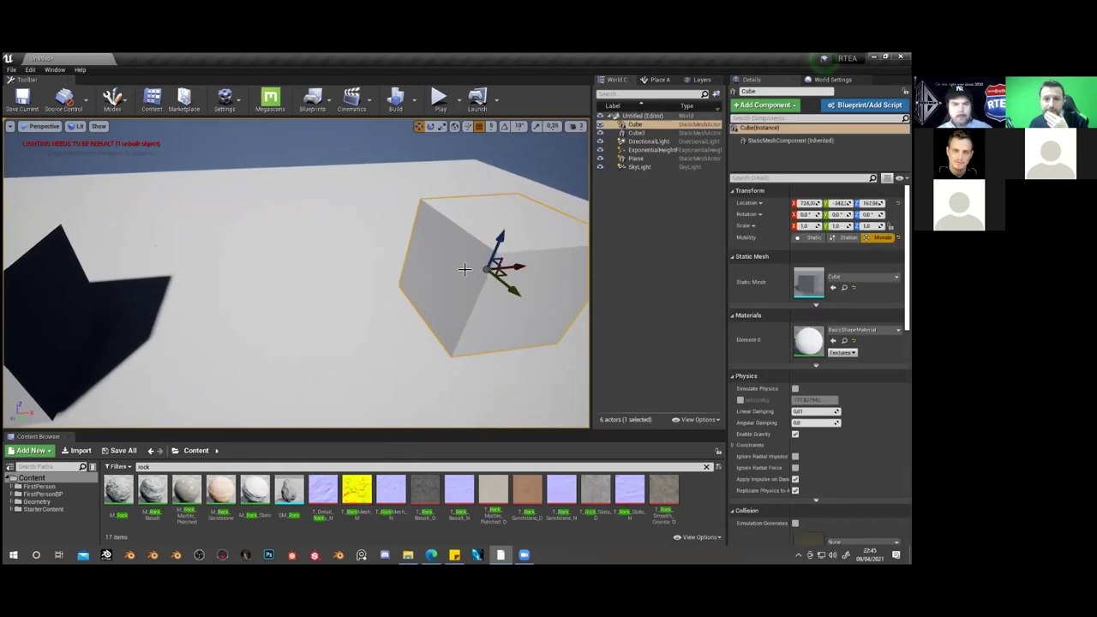
Orbit around the restored Cube2 and slide it along the floor near the other cube
right_drag(483, 273, 286, 303)
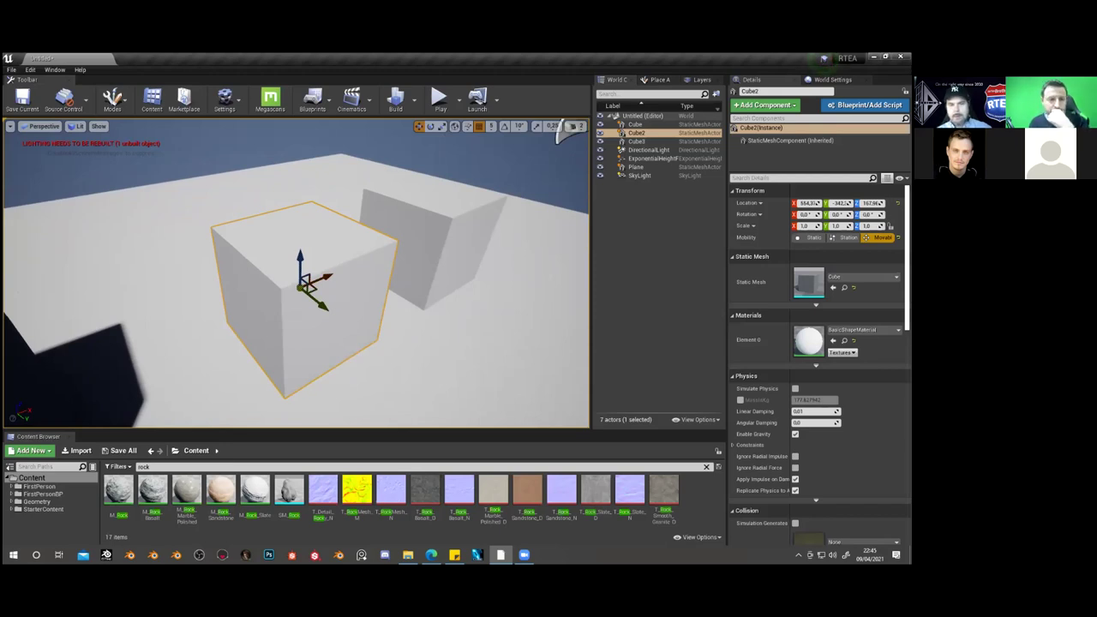
right_drag(294, 348, 294, 348)
right_drag(372, 301, 383, 289)
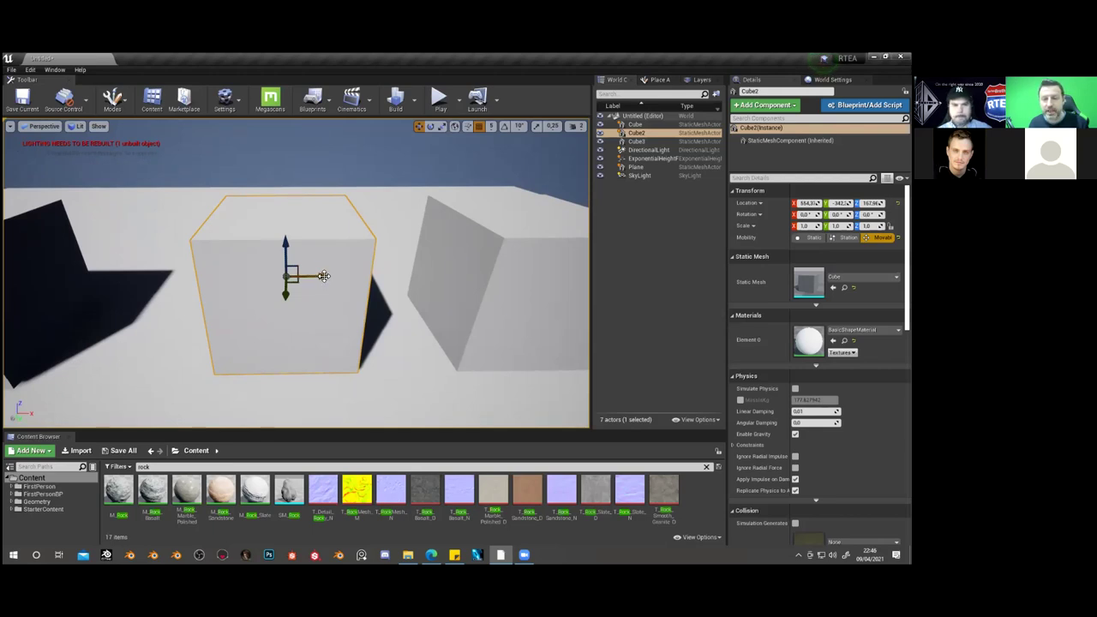
shift+drag(324, 276, 321, 357)
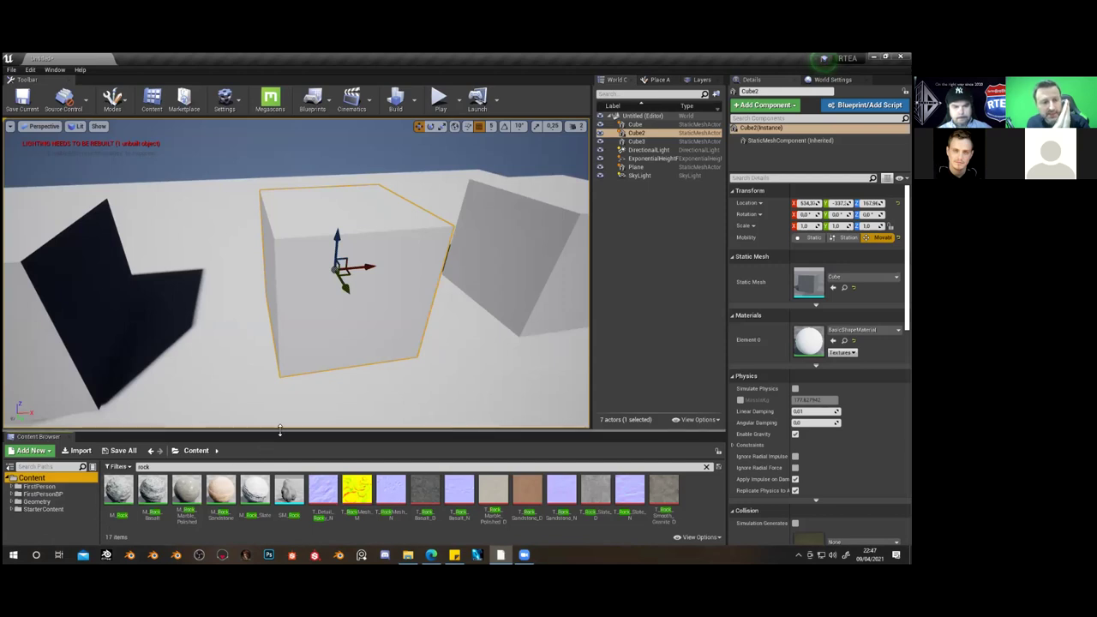
Enlarge the asset browser and folder tree, and clear the rock search filter
drag(279, 430, 279, 328)
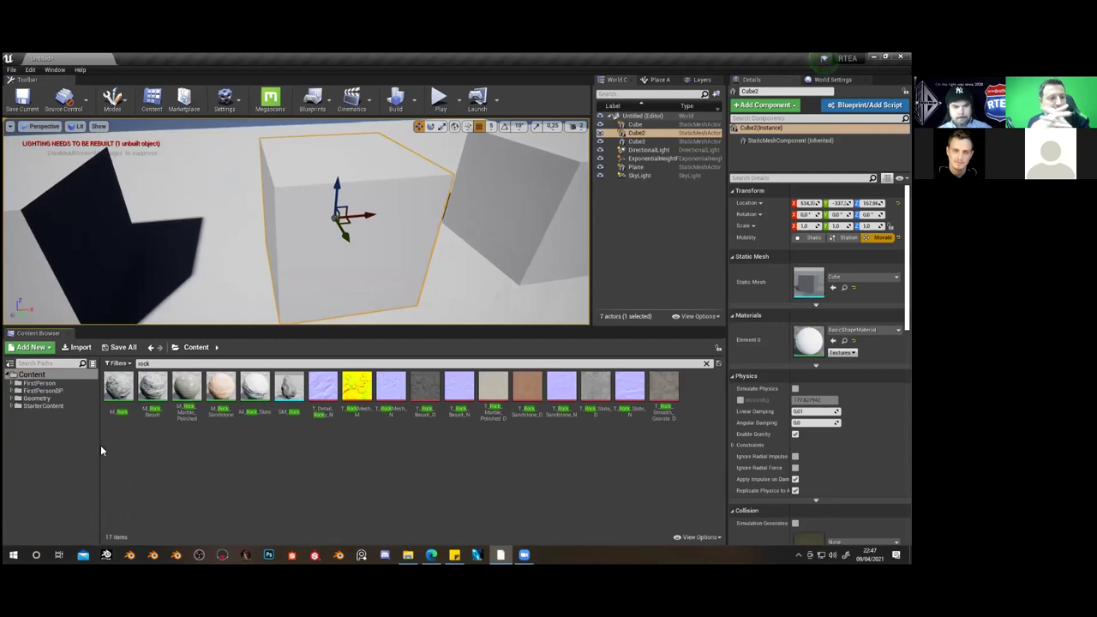
mouse_move(100, 450)
mouse_down()
mouse_move(116, 446)
mouse_move(108, 451)
mouse_up()
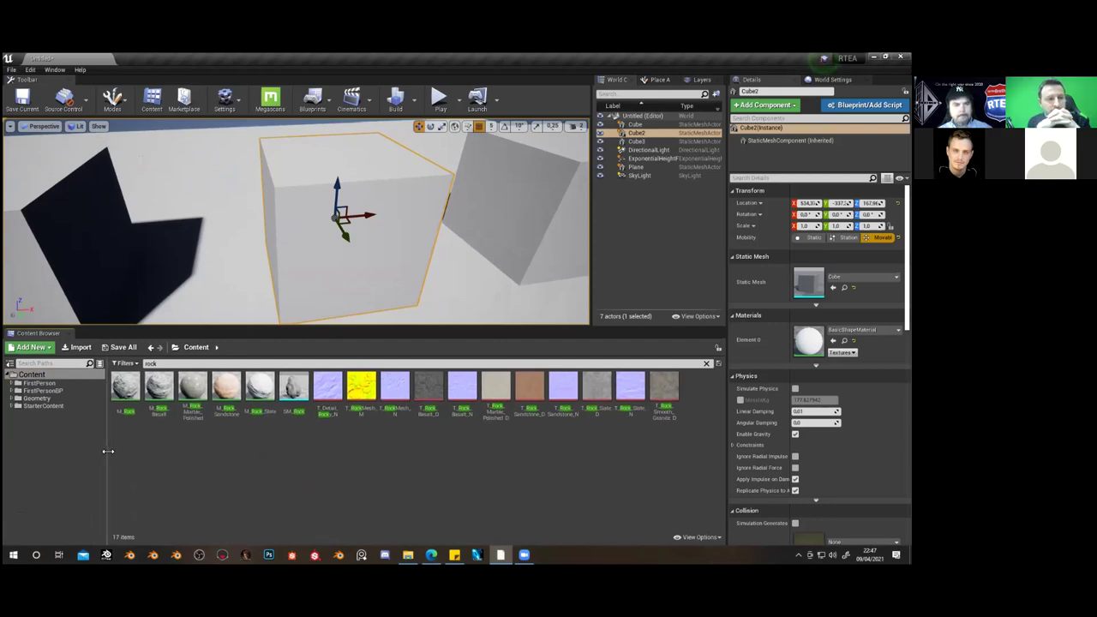
click(33, 375)
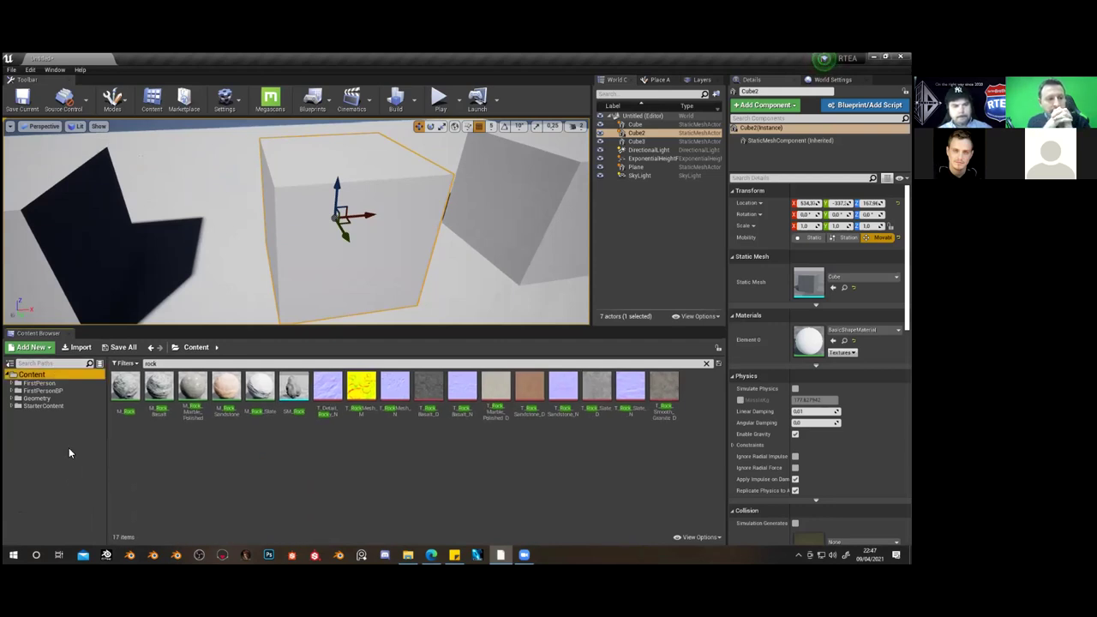
click(9, 364)
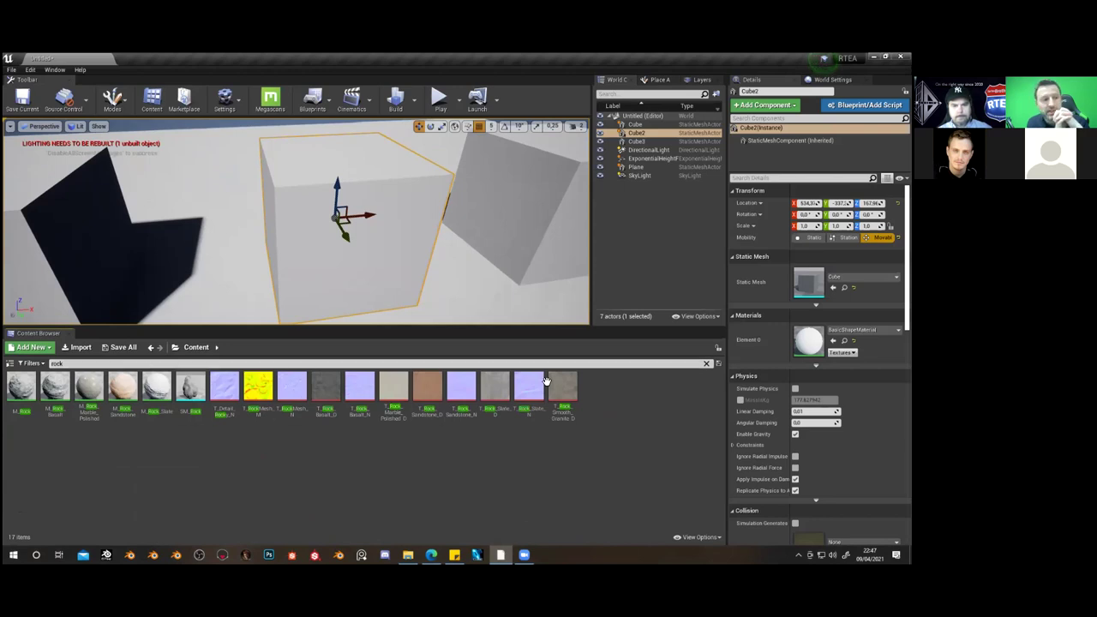
click(707, 364)
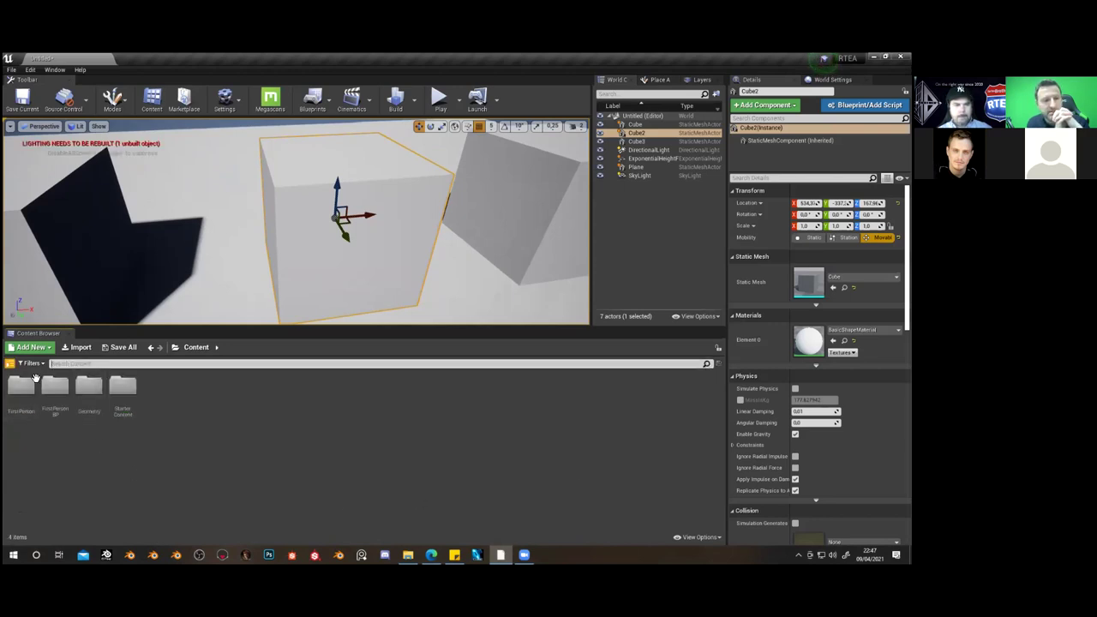
click(9, 364)
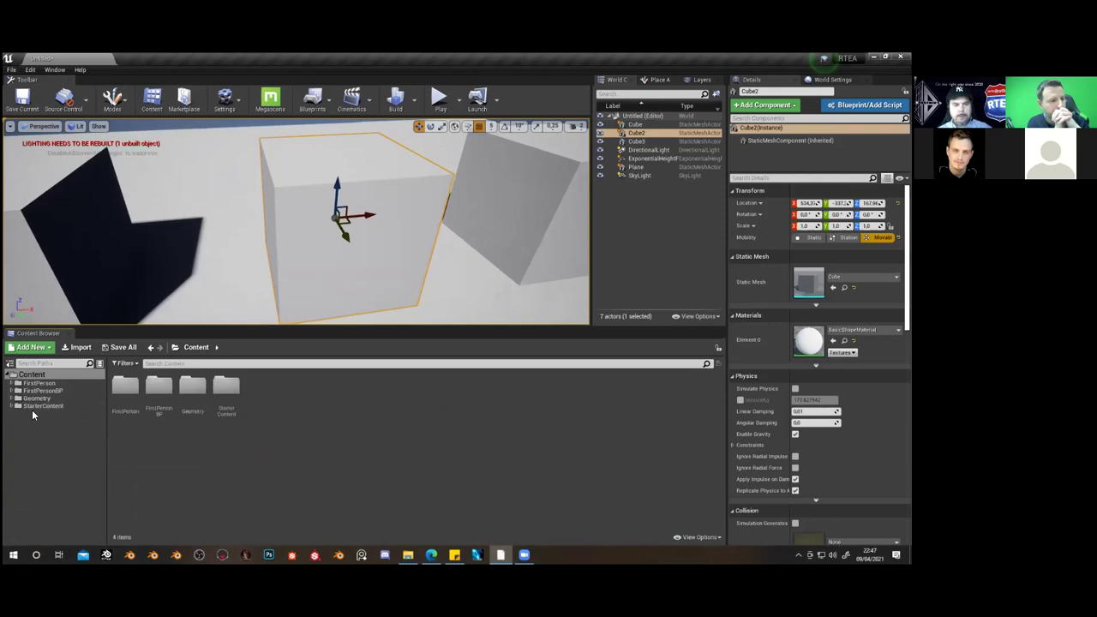
Browse the StarterContent, Geometry, FirstPerson and FirstPersonBP folders in the tree
click(35, 406)
click(34, 398)
click(37, 383)
click(40, 391)
click(30, 399)
click(39, 406)
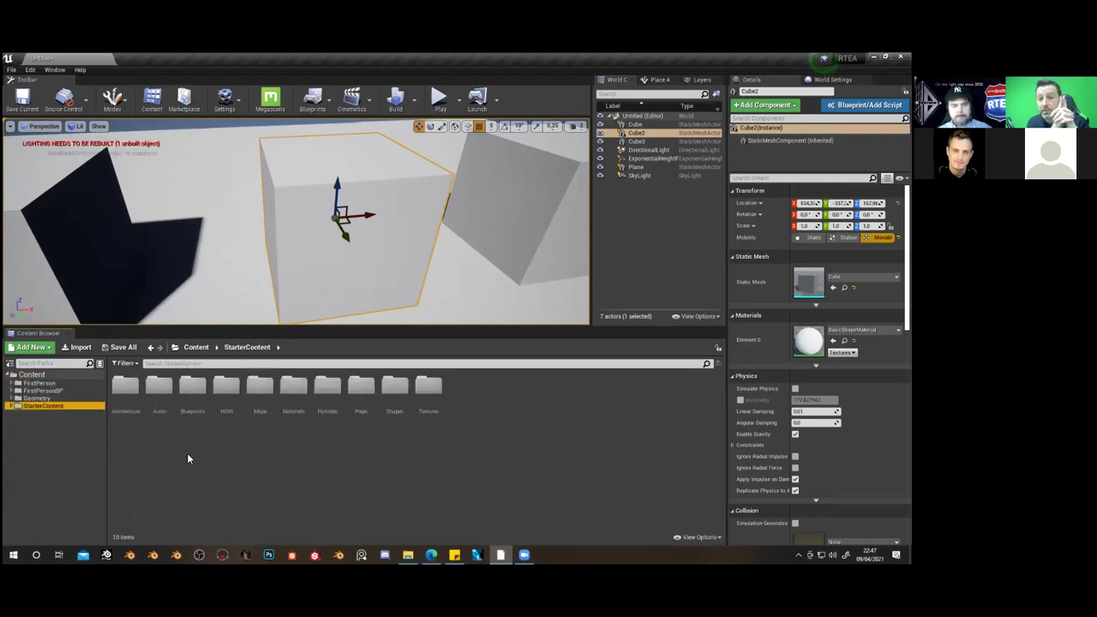
click(38, 383)
click(40, 391)
click(38, 406)
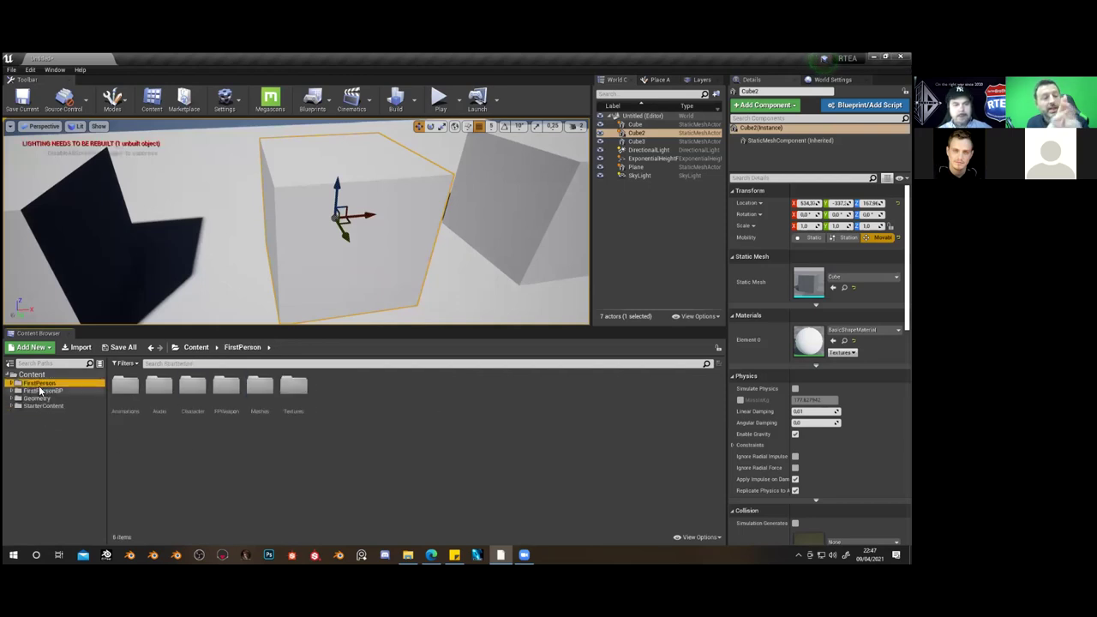
click(38, 399)
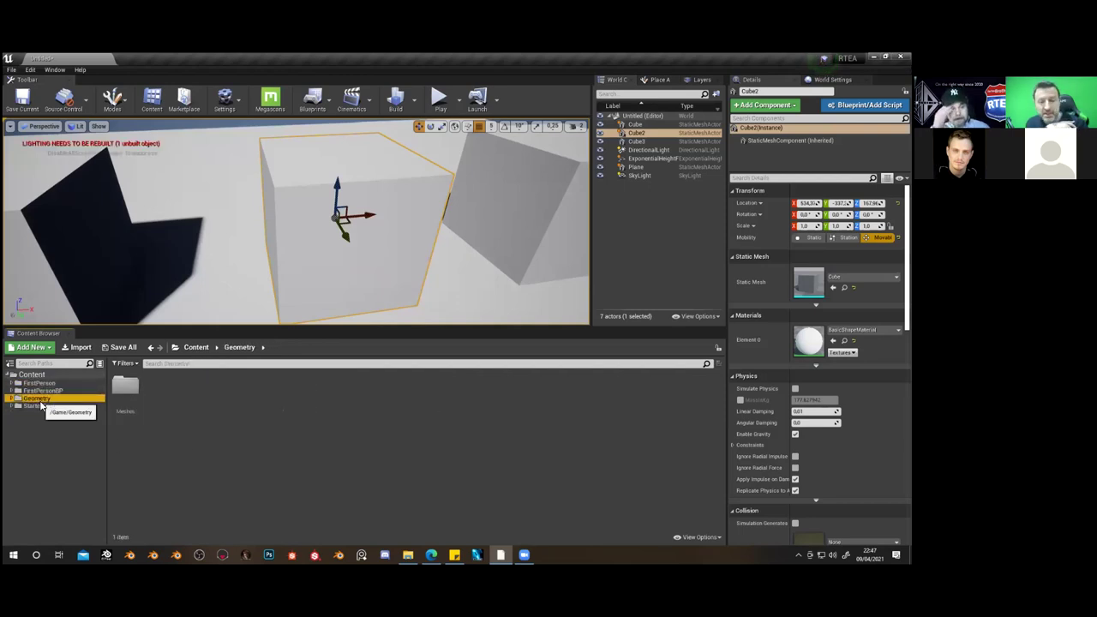
Expand StarterContent and open its Materials folder, listing 43 materials
click(9, 366)
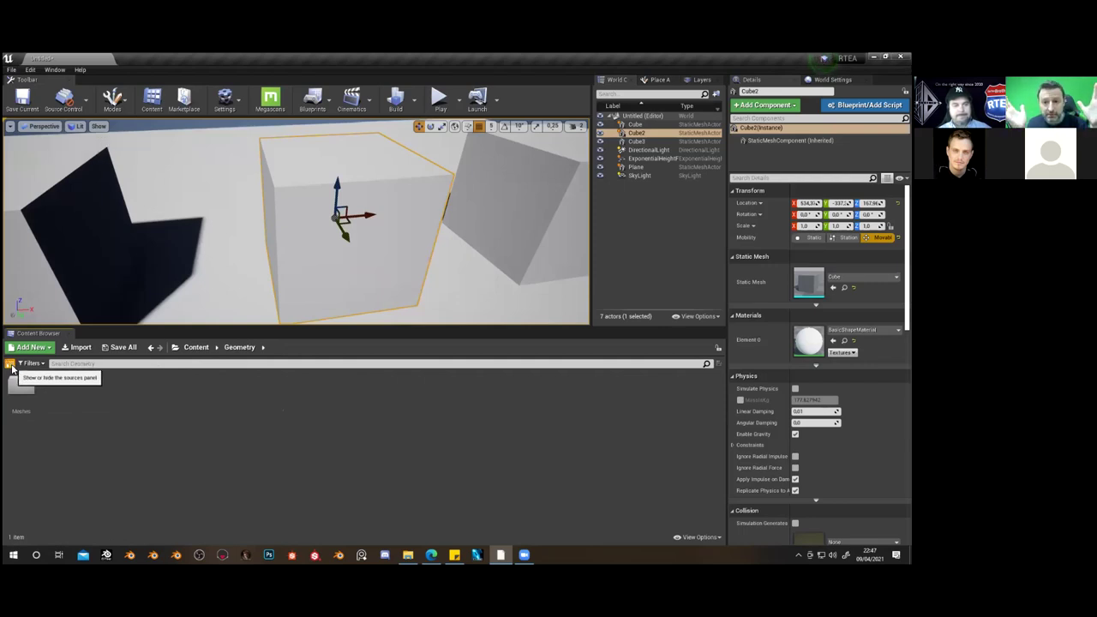
click(10, 365)
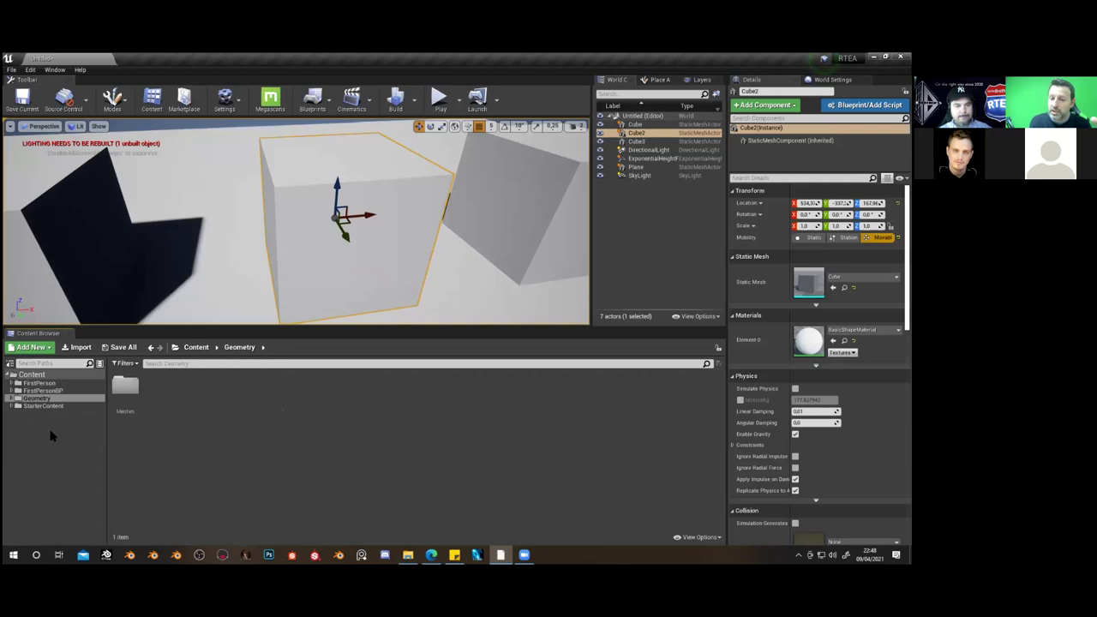
click(11, 407)
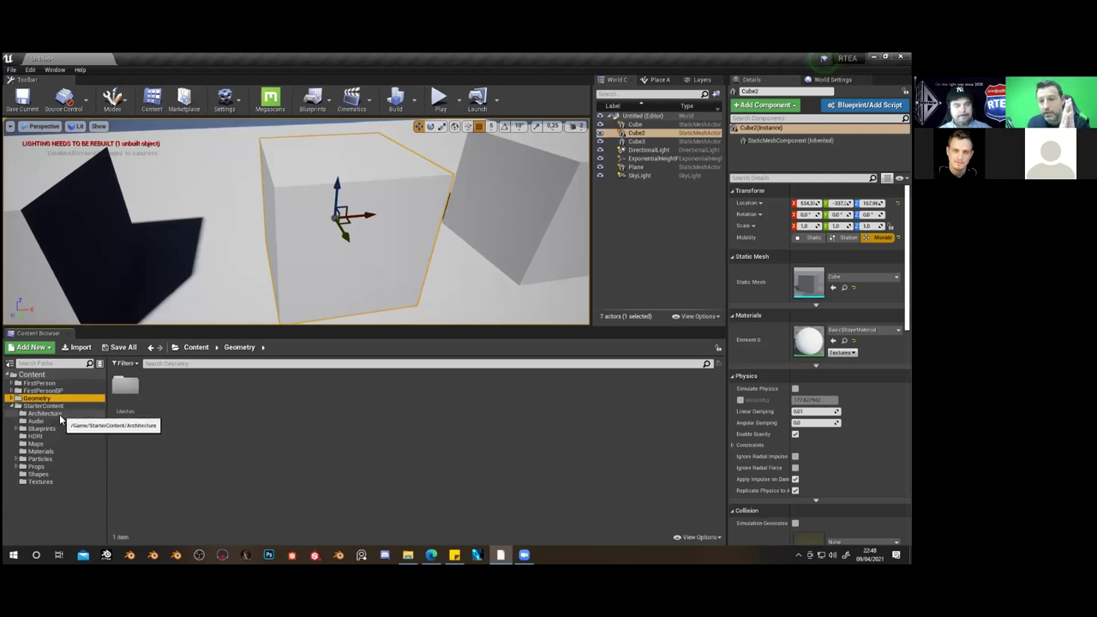
click(43, 452)
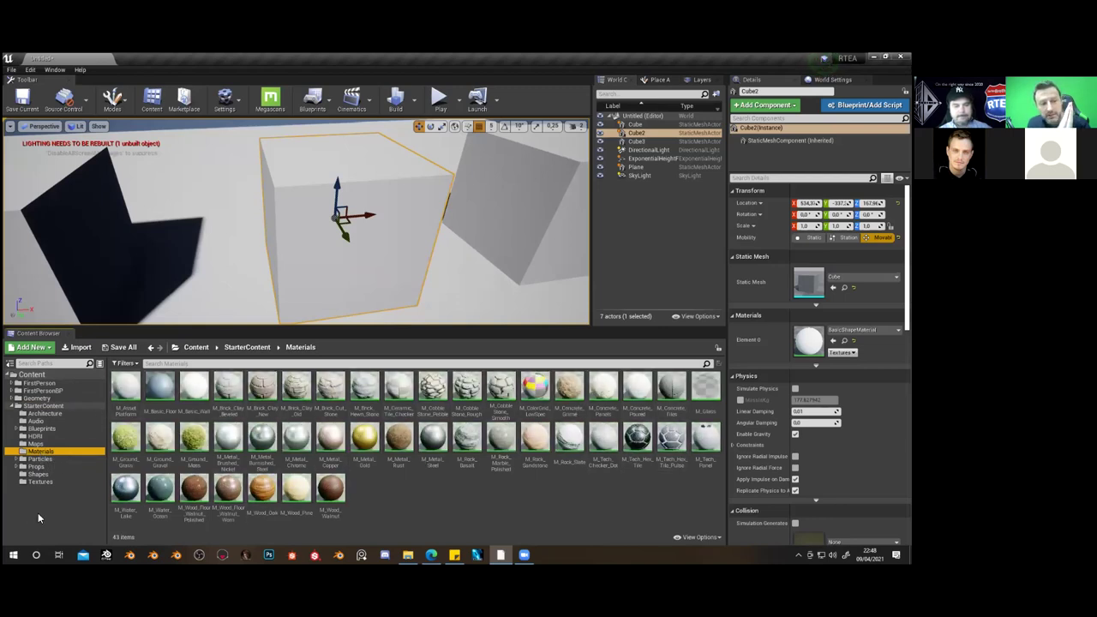
Reopen the StarterContent Materials folder and apply M_Metal_Rust to the cube
click(53, 406)
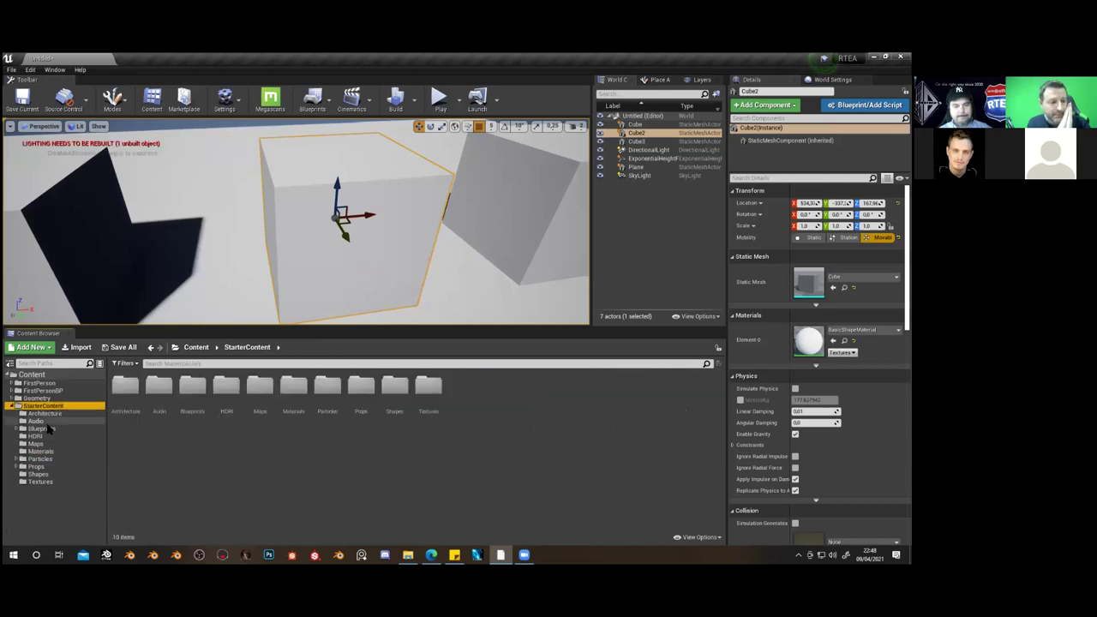
click(41, 451)
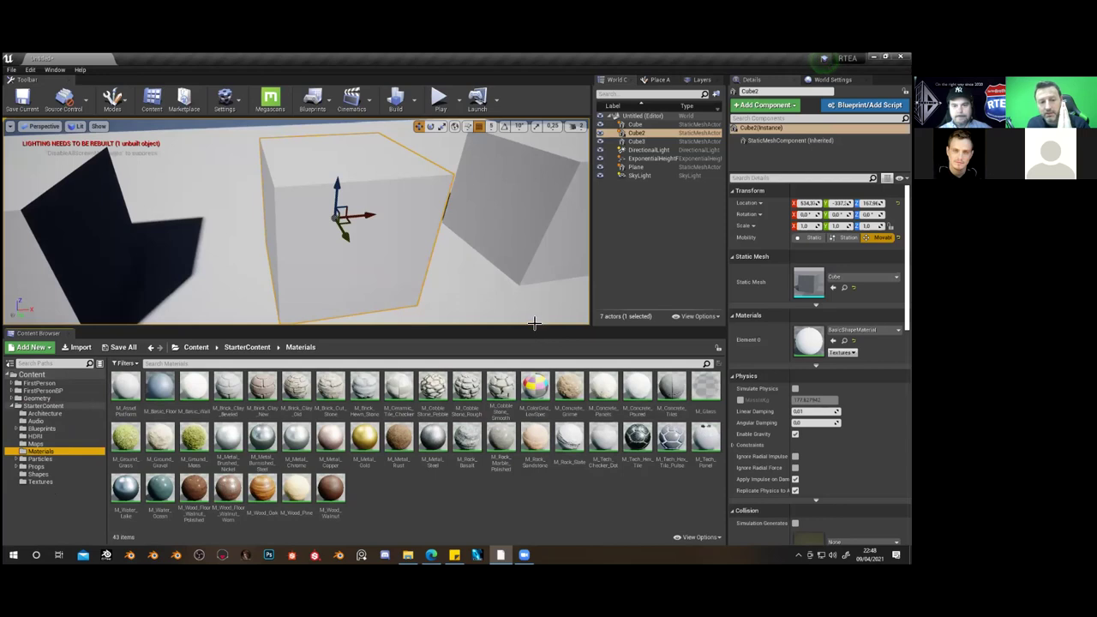
click(399, 440)
drag(398, 439, 349, 208)
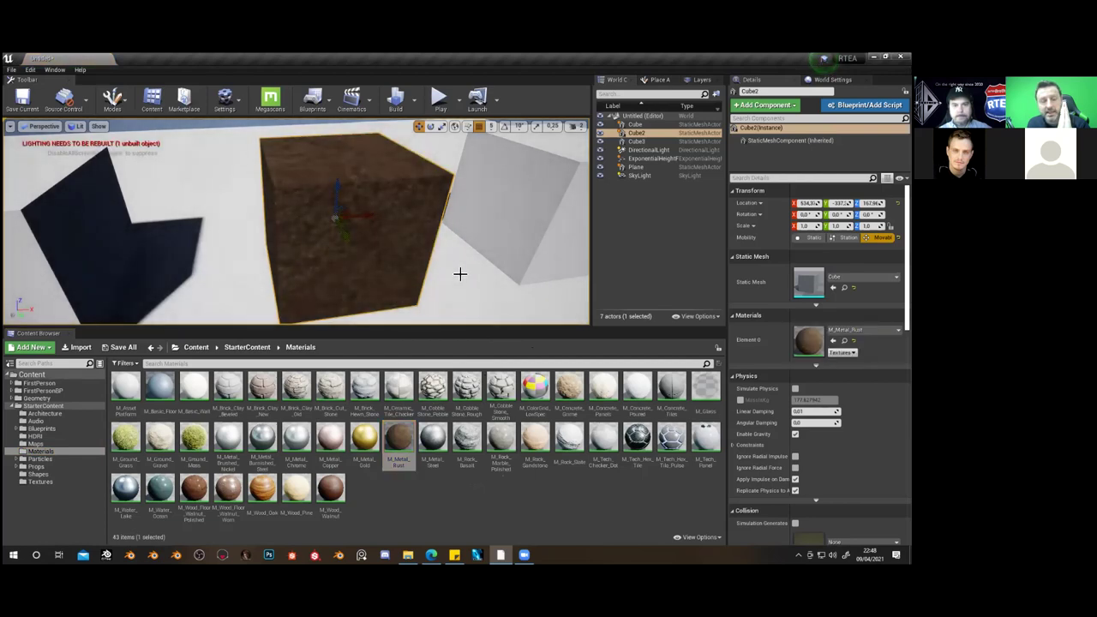
Select the plain white cube and give it the M_Rock_Basalt material
right_drag(349, 208, 466, 269)
mouse_move(467, 439)
mouse_down()
mouse_move(505, 278)
mouse_move(506, 195)
mouse_move(452, 428)
mouse_move(479, 437)
mouse_up()
right_drag(509, 254, 503, 230)
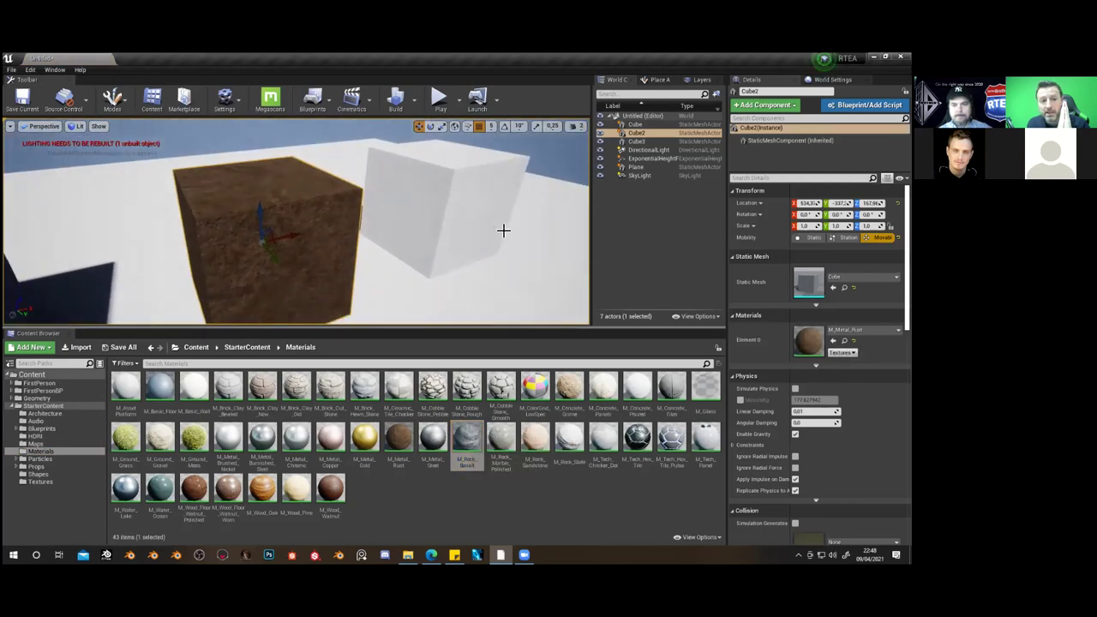
click(460, 205)
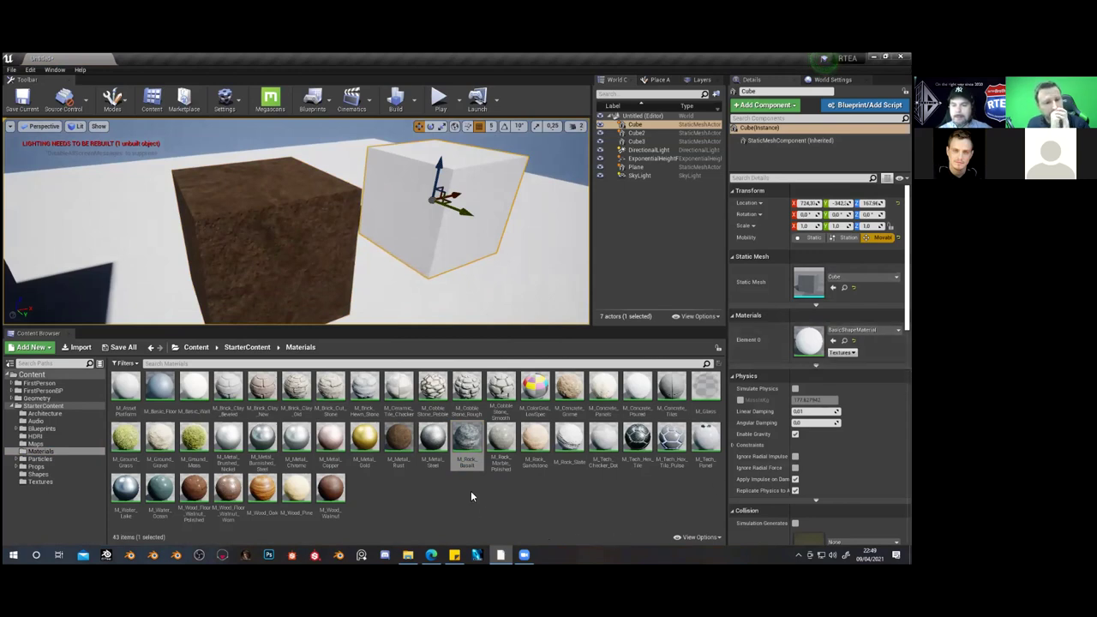
drag(469, 436, 816, 346)
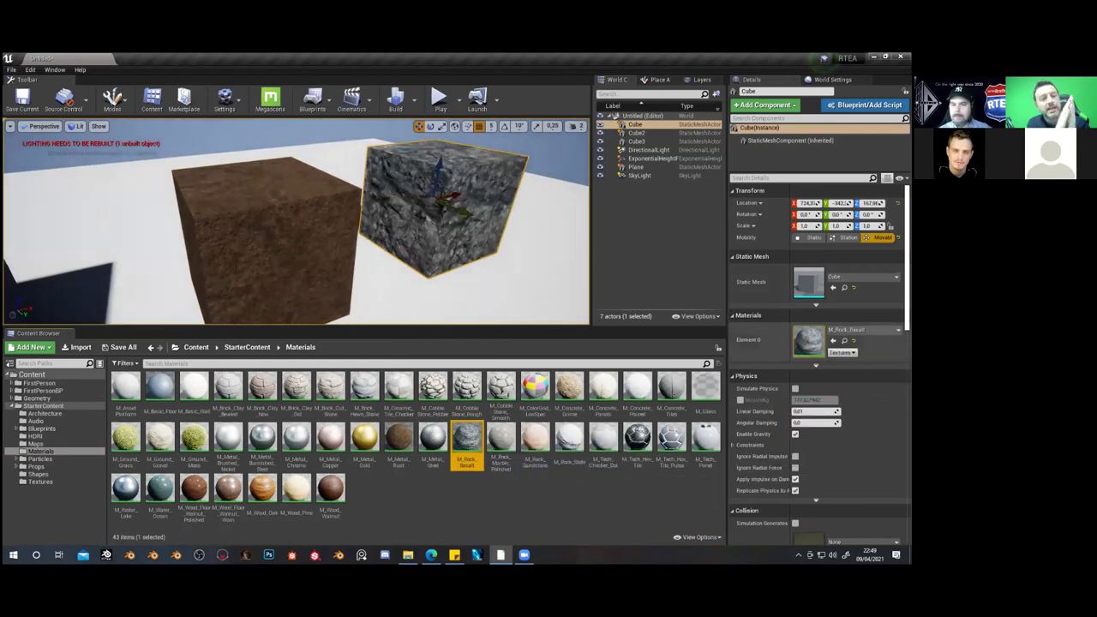
Assign M_Ground_Moss to the last white cube, Cube3
right_drag(465, 276, 364, 247)
click(237, 248)
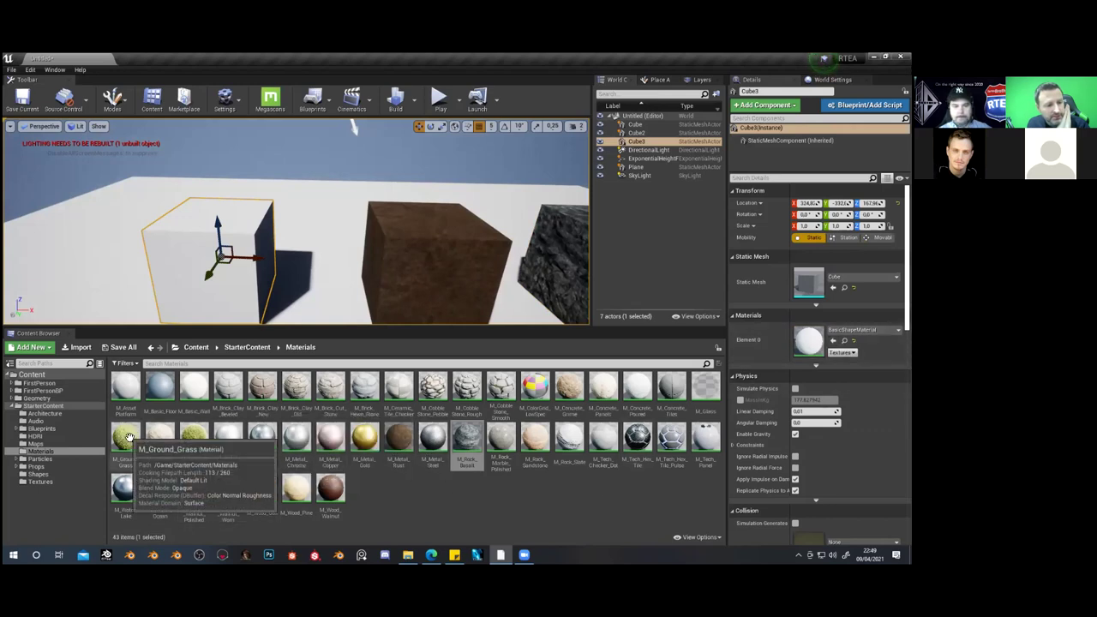
click(127, 439)
click(193, 439)
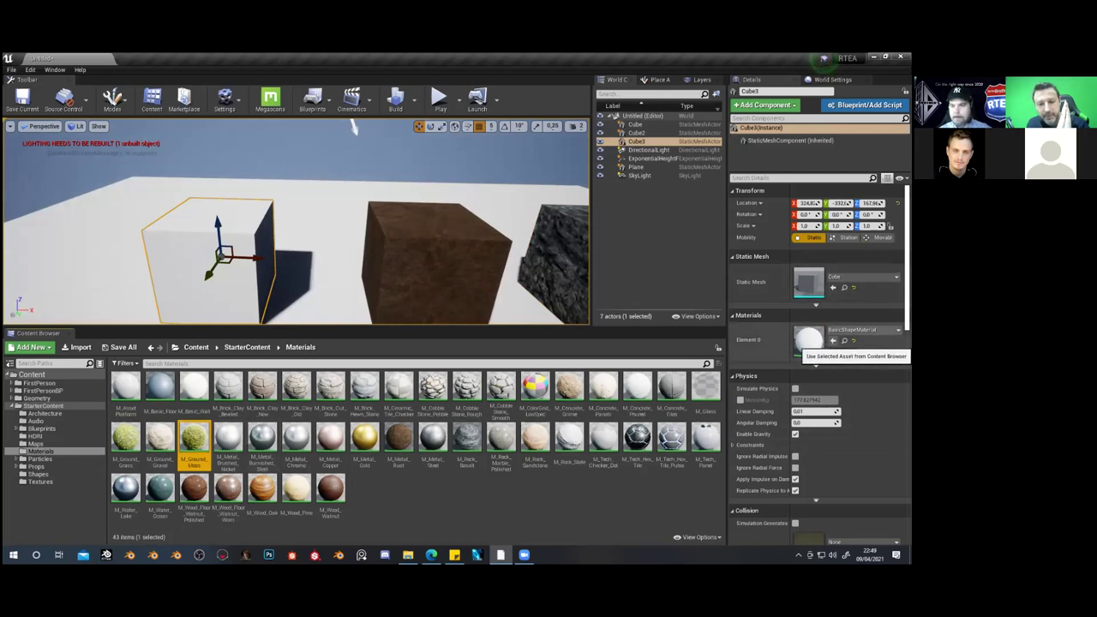
click(832, 340)
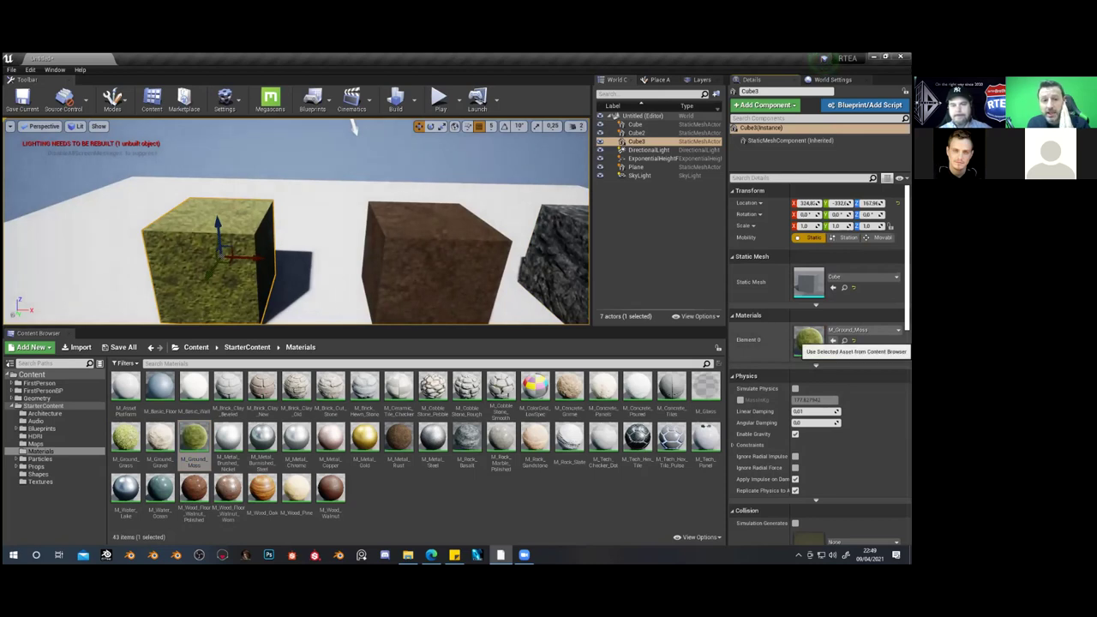
Shift the moss cube slightly right and return to the StarterContent folder
right_drag(455, 282, 227, 268)
drag(179, 244, 217, 242)
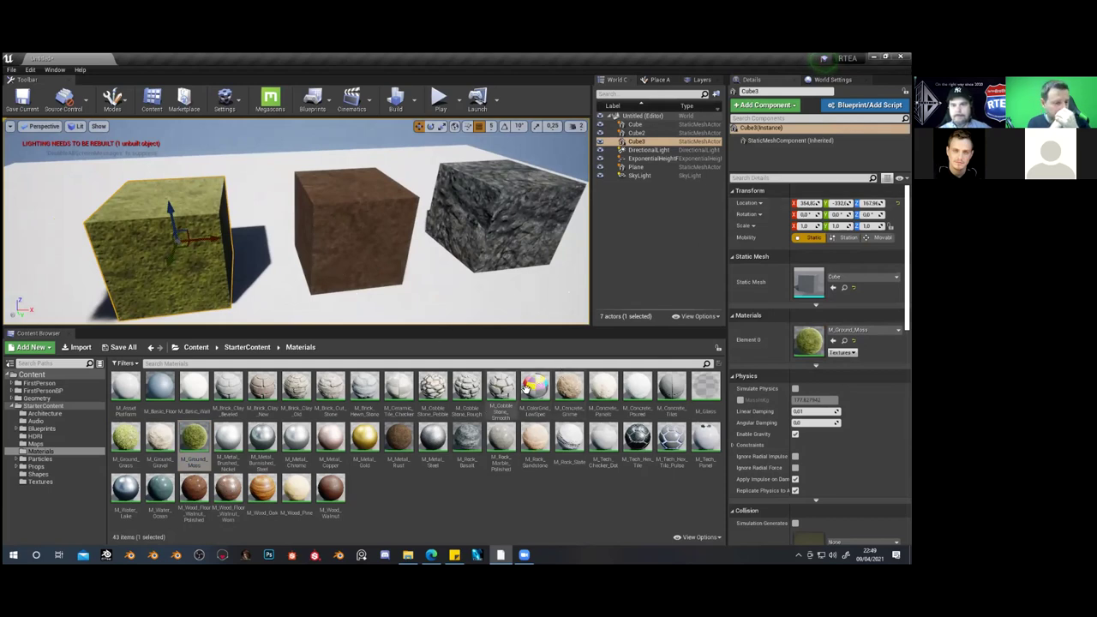
click(595, 517)
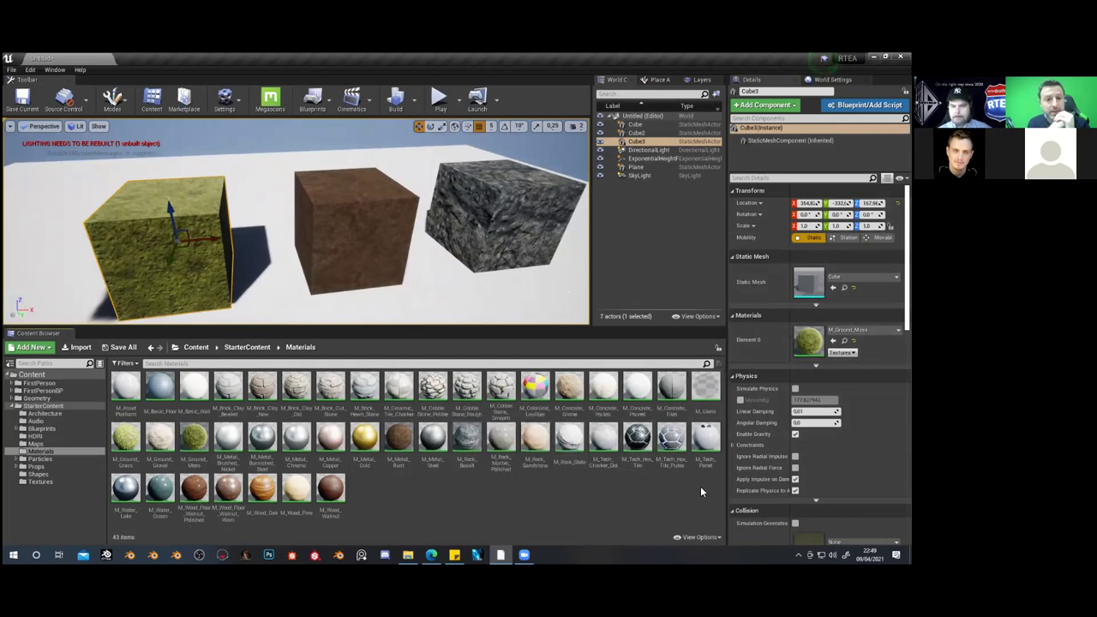
drag(535, 388, 801, 140)
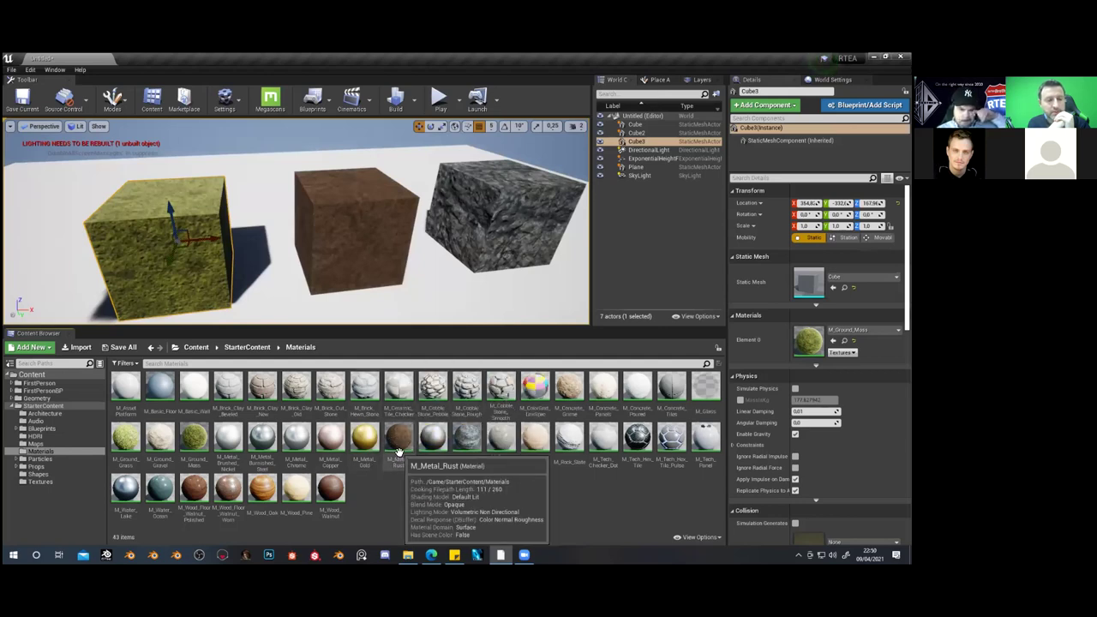
mouse_move(432, 439)
mouse_down()
mouse_move(590, 374)
mouse_move(713, 267)
mouse_move(628, 141)
mouse_move(633, 124)
mouse_move(625, 319)
mouse_move(642, 495)
mouse_move(788, 454)
mouse_move(818, 373)
mouse_move(830, 377)
mouse_move(814, 353)
mouse_move(355, 467)
mouse_move(432, 446)
mouse_up()
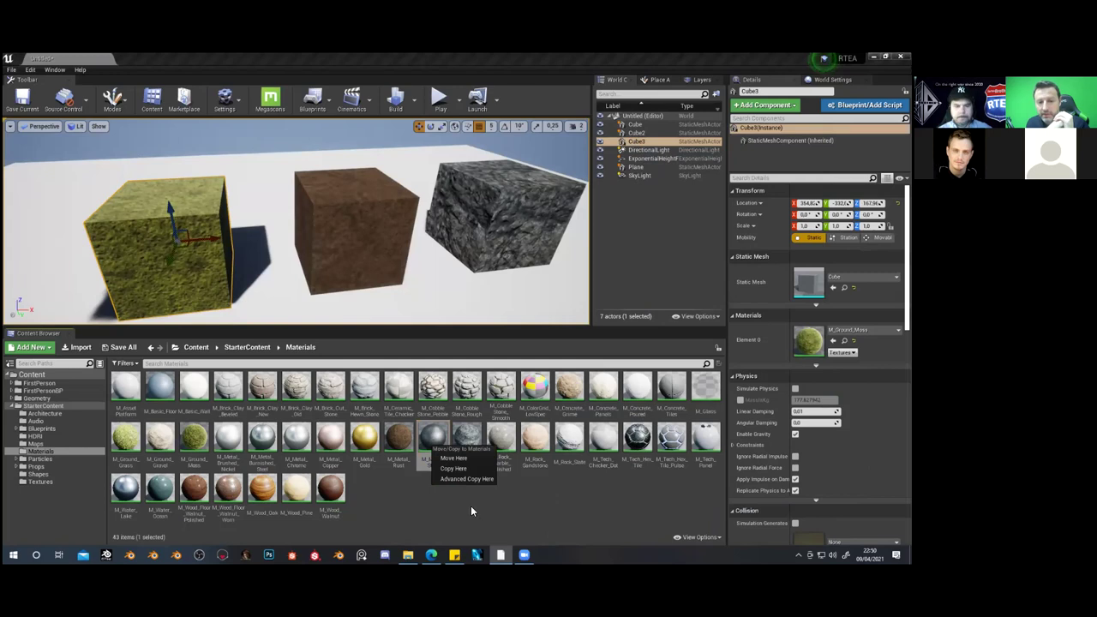
click(472, 507)
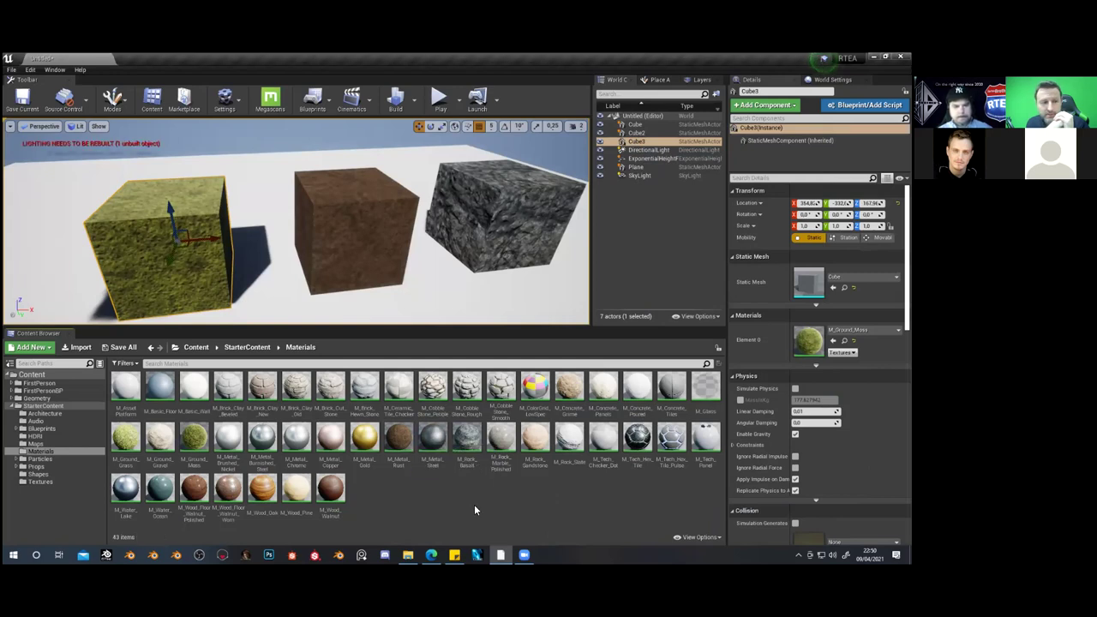
click(56, 407)
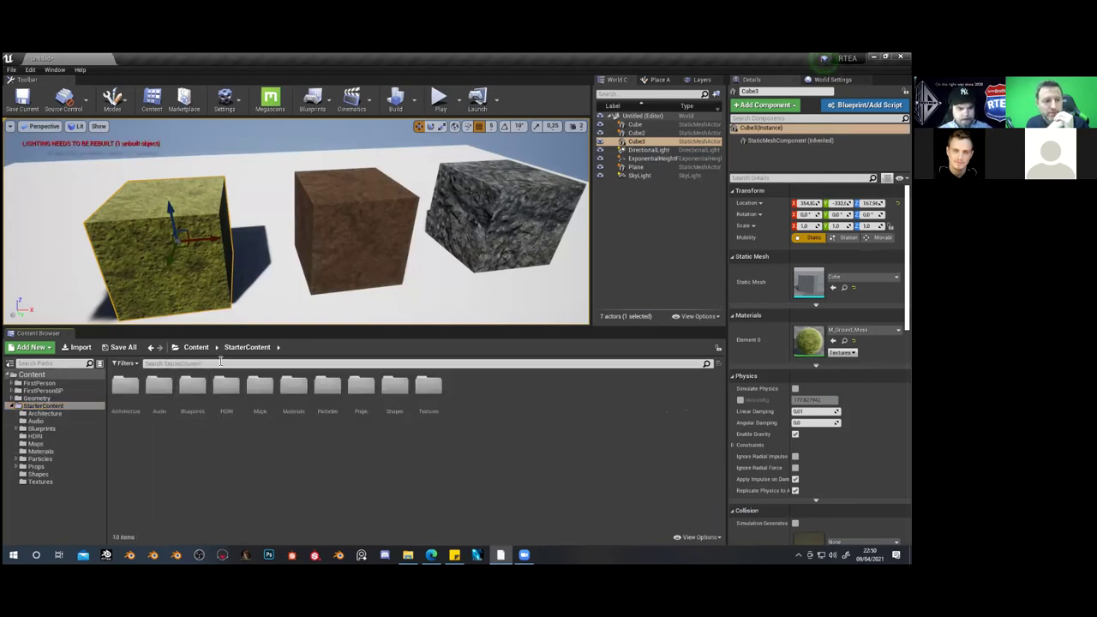
Search for 'chair', place SM_Chair in the level and move it left past the moss cube
text(chair)
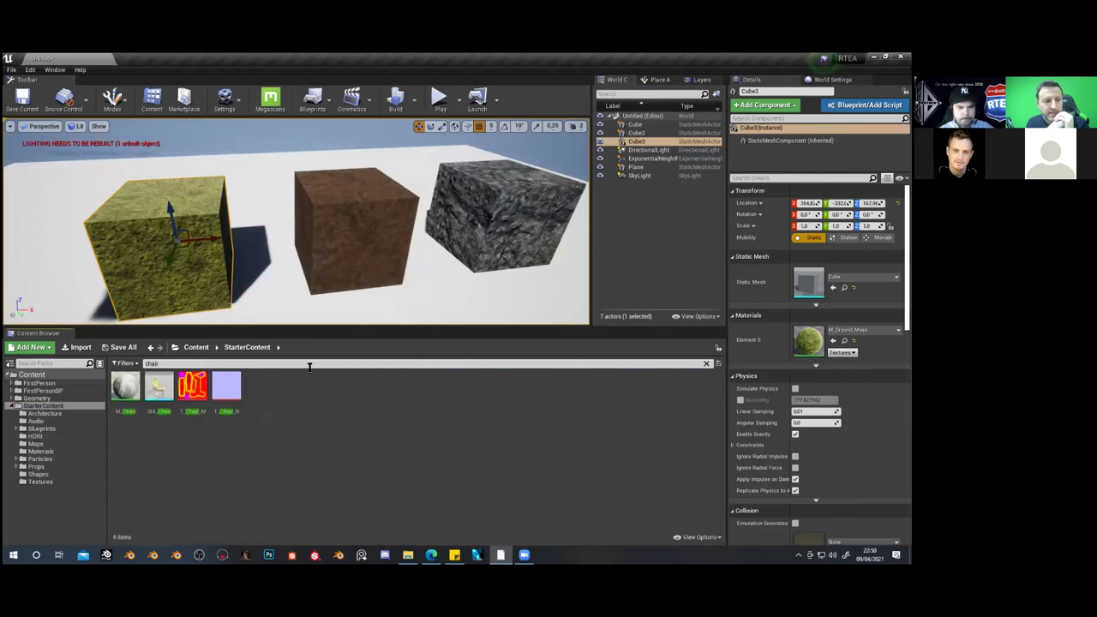
drag(158, 387, 293, 312)
scroll(317, 282, down, 3)
scroll(337, 268, up, 1)
drag(337, 268, 101, 274)
Replace the asset search text with 'cha'
click(158, 461)
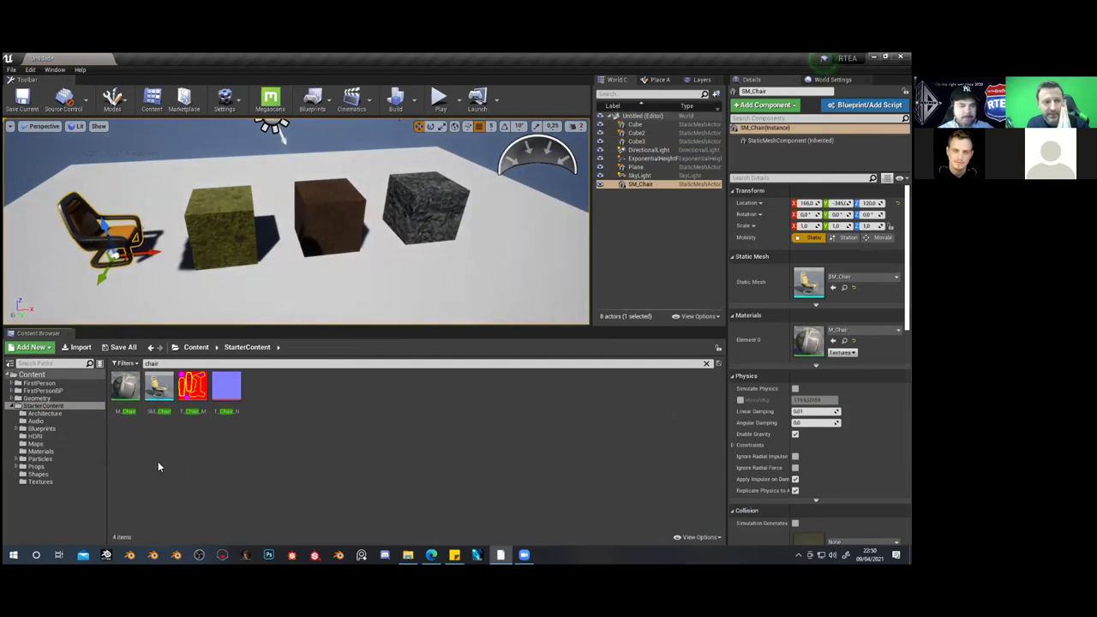
click(163, 363)
key(BackSpace)
key(BackSpace)
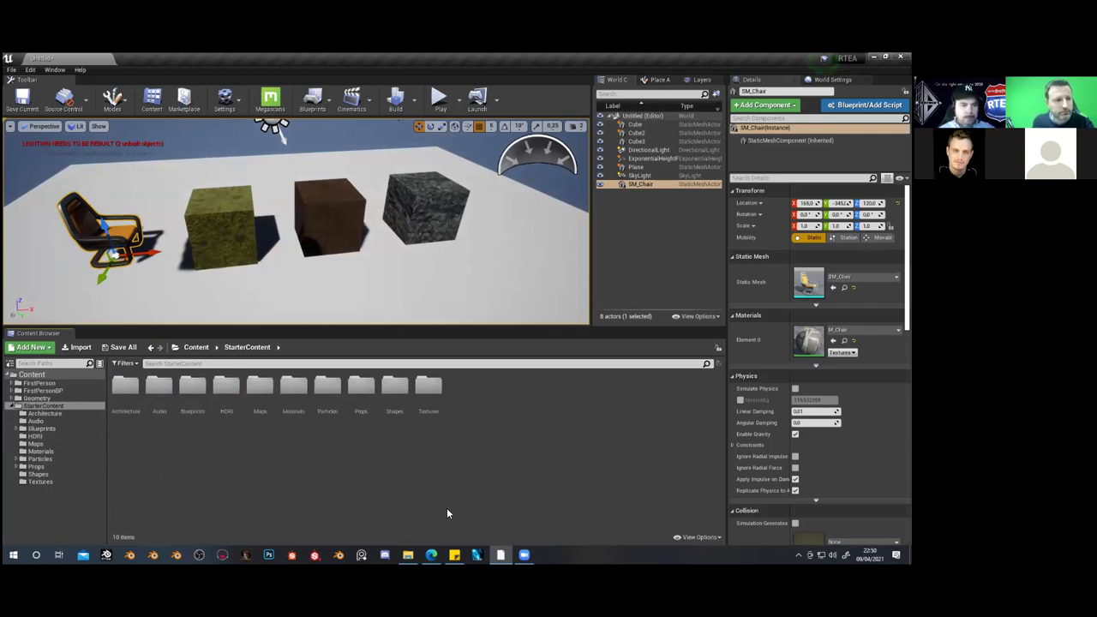
text(chair)
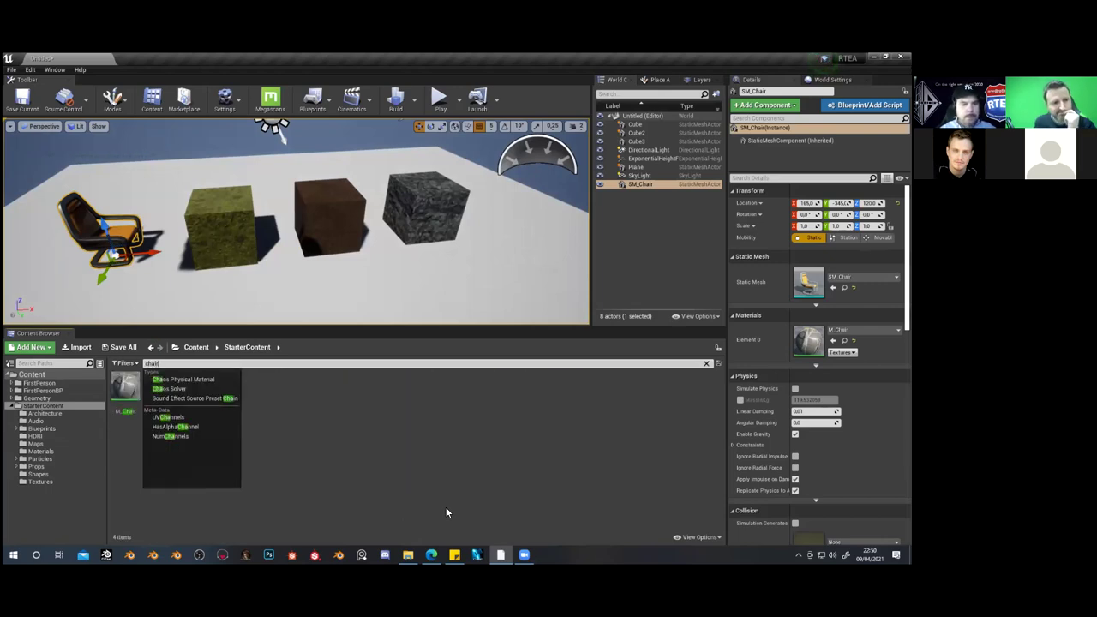
key(Return)
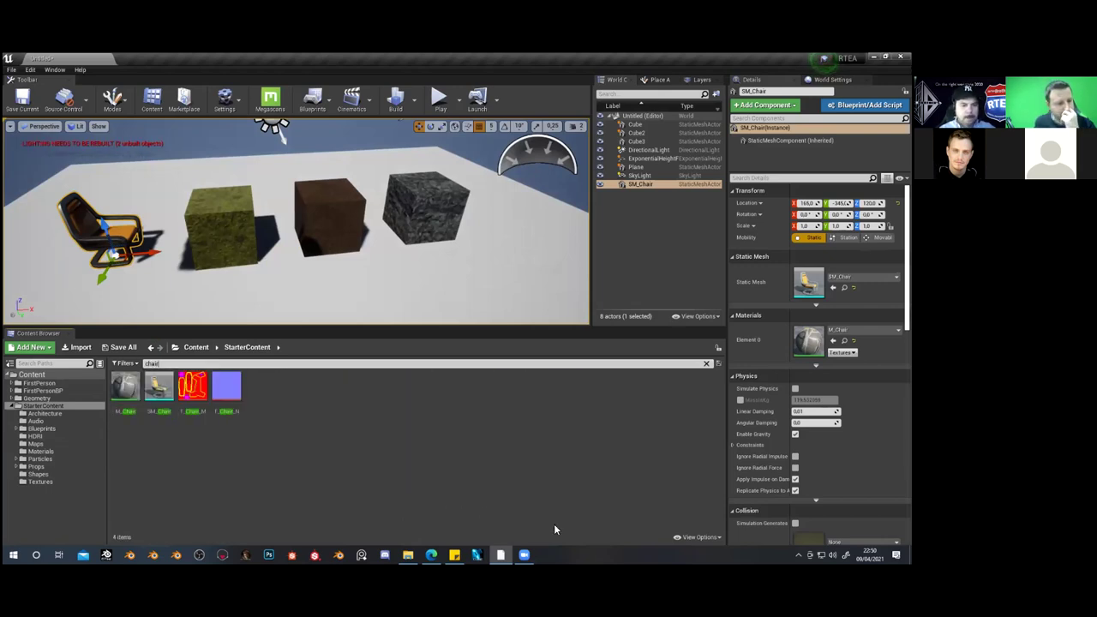
mouse_move(167, 415)
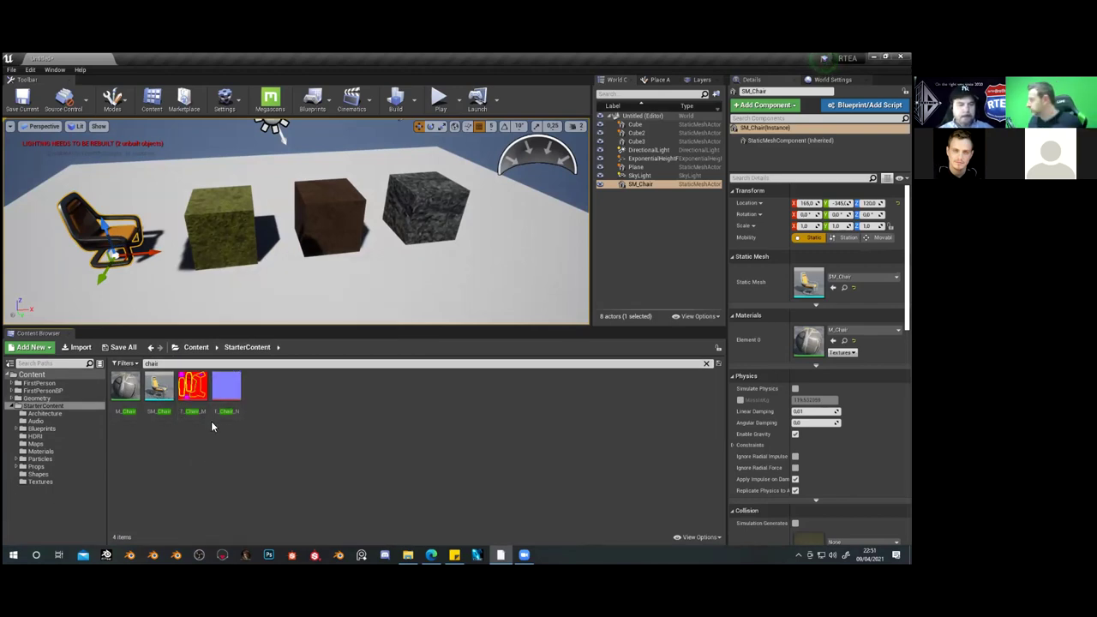
Move SM_Chair further left to Location X 110
click(158, 385)
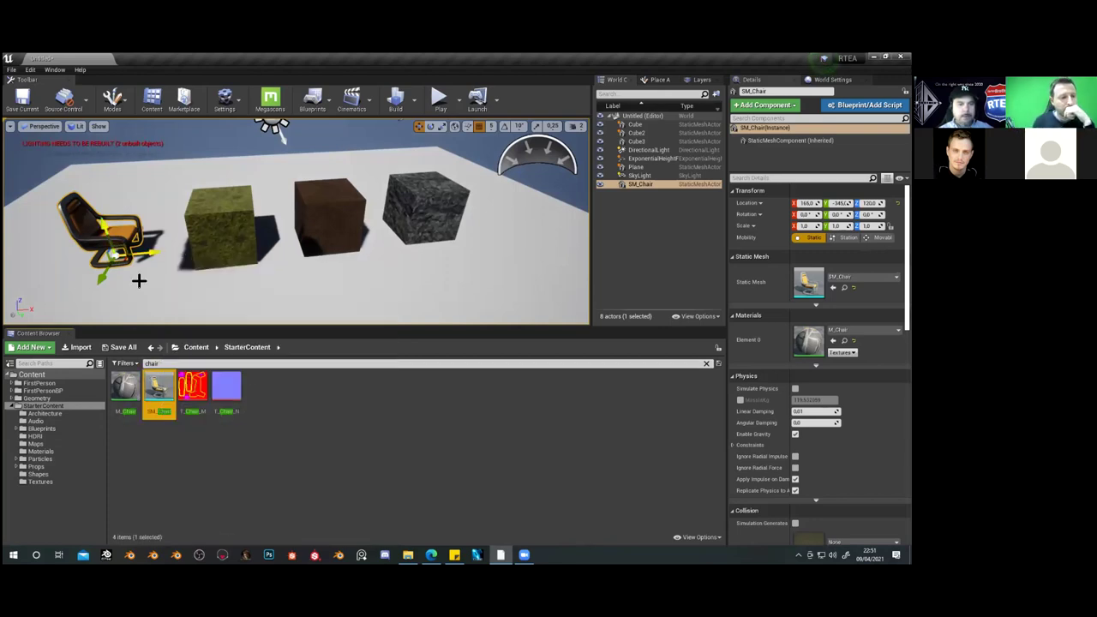
drag(140, 276, 185, 297)
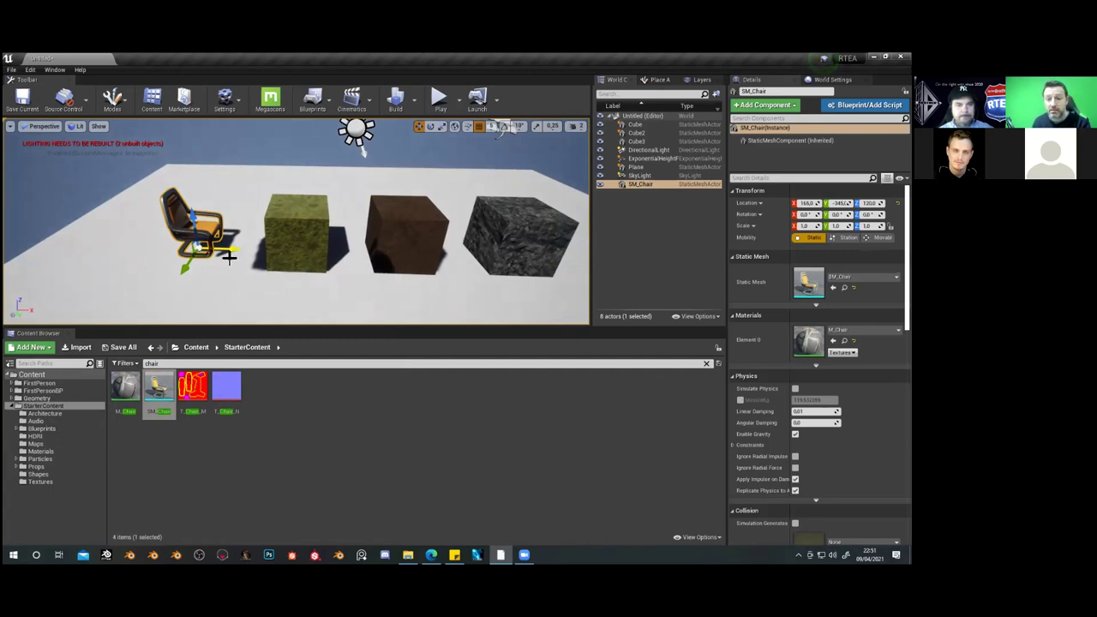
drag(231, 251, 201, 248)
drag(362, 151, 340, 256)
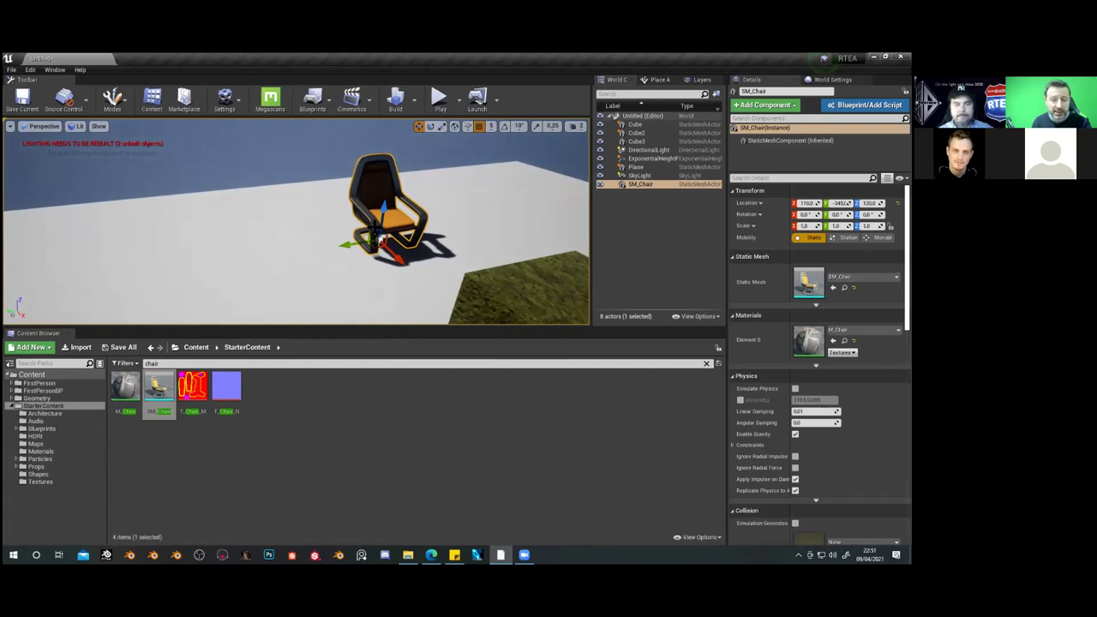
mouse_move(403, 238)
mouse_down()
mouse_move(419, 239)
mouse_move(403, 241)
mouse_up()
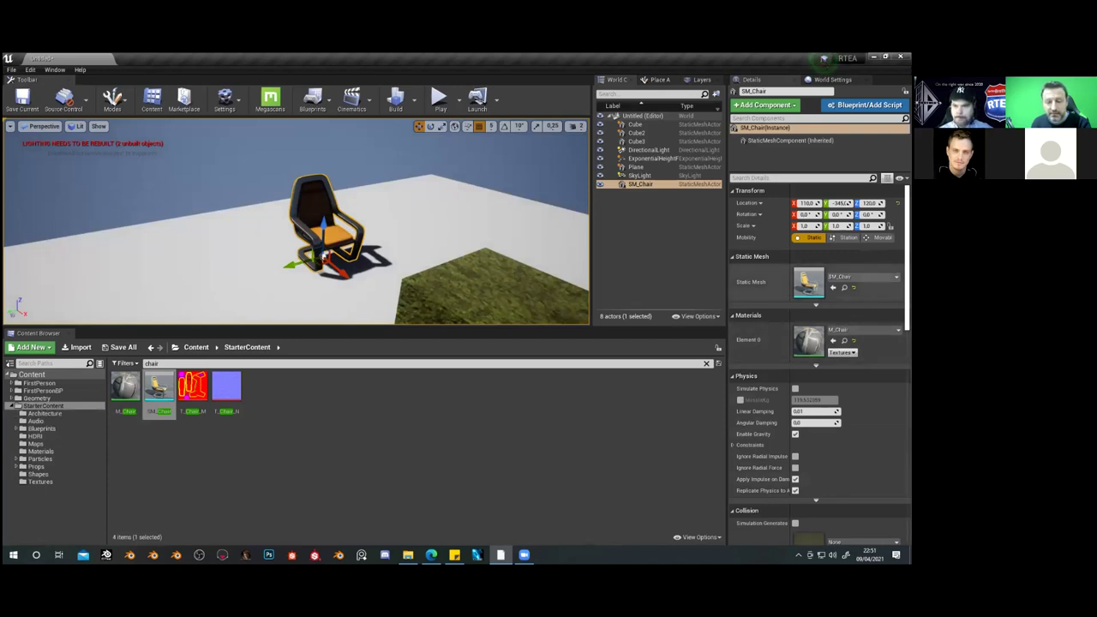
Expand the chair's advanced Materials options and clear the chair search filter
scroll(814, 342, down, 2)
scroll(820, 364, down, 2)
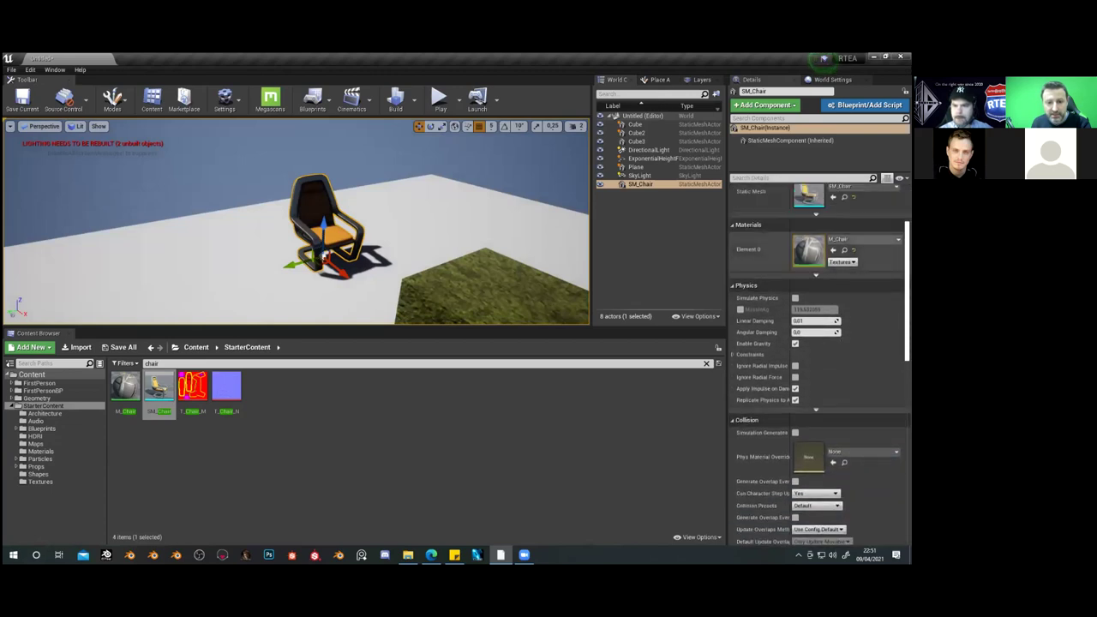
scroll(820, 364, up, 1)
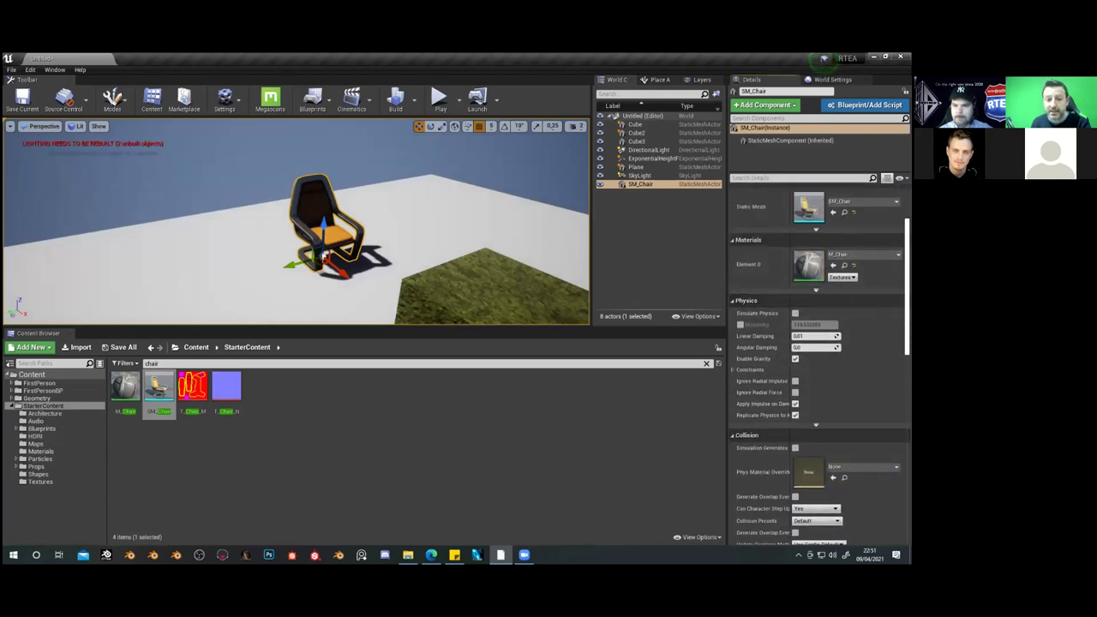
click(815, 289)
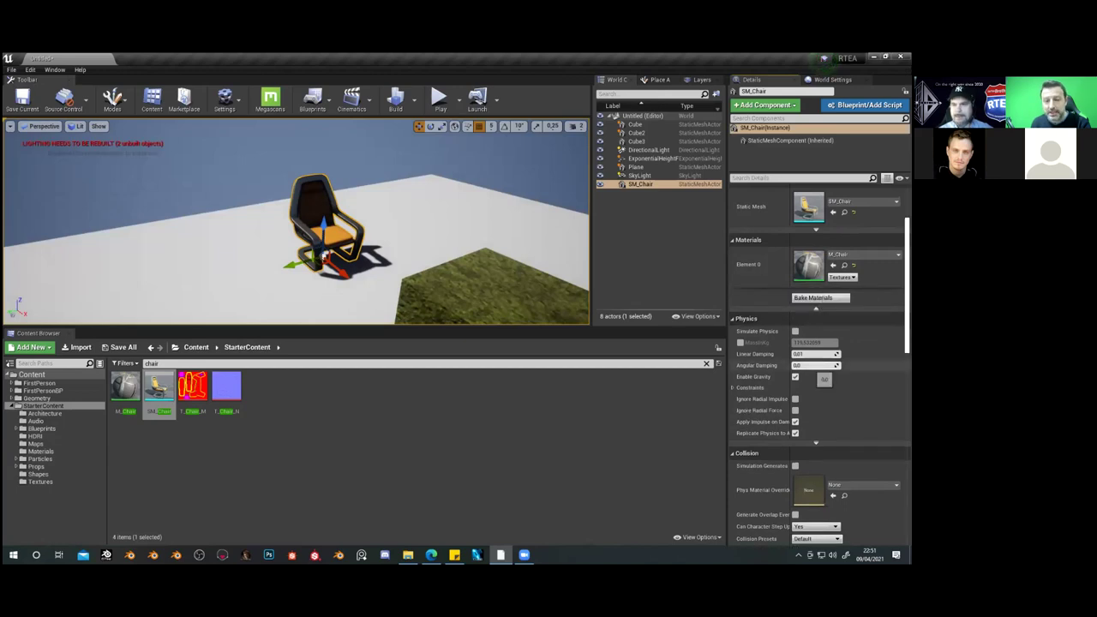
scroll(820, 377, up, 3)
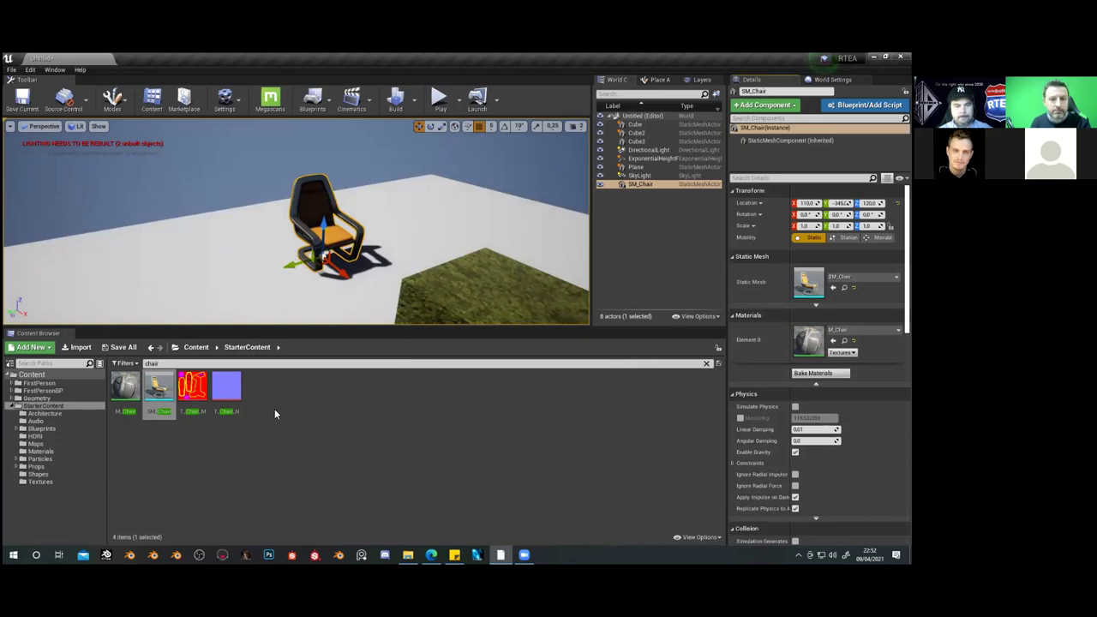
click(707, 363)
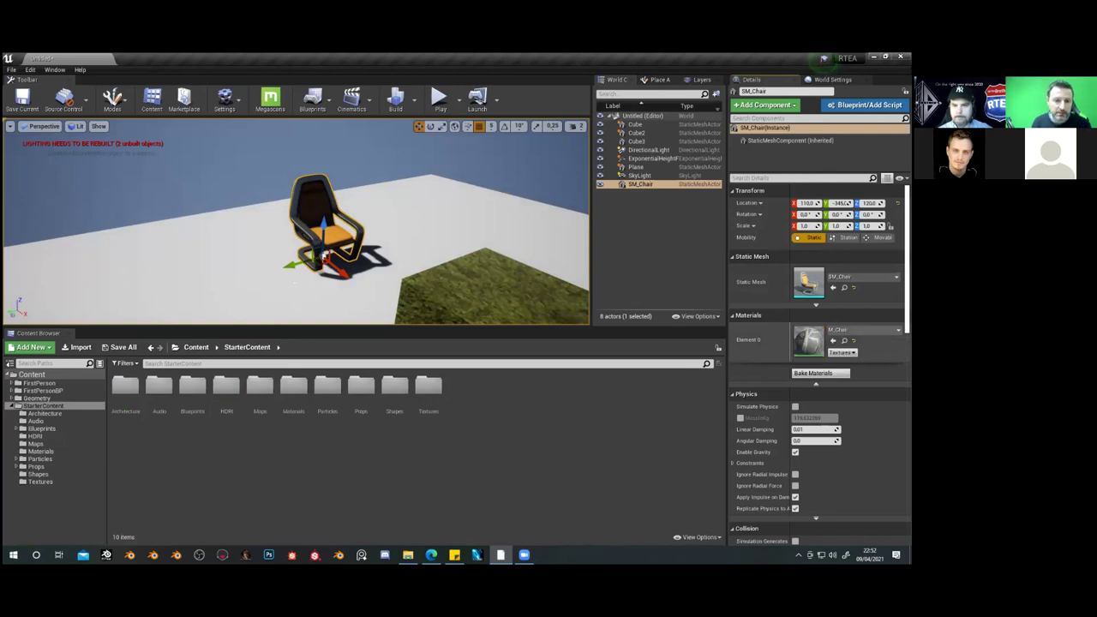
Focus on the grass cube and change its Static Mesh to Shape_Sphere
click(473, 275)
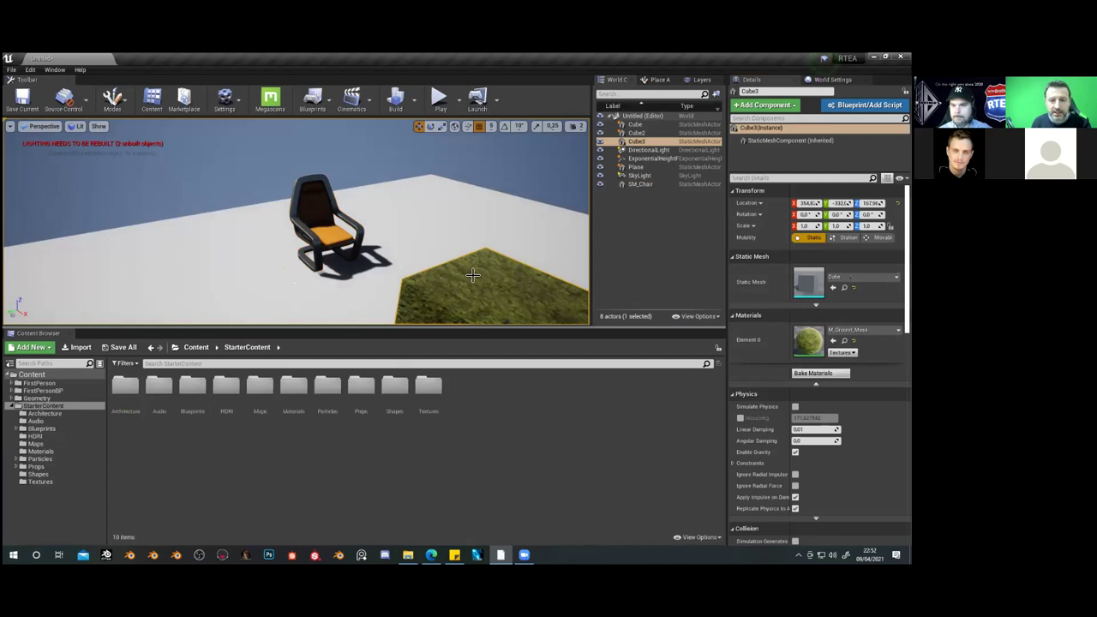
key(f)
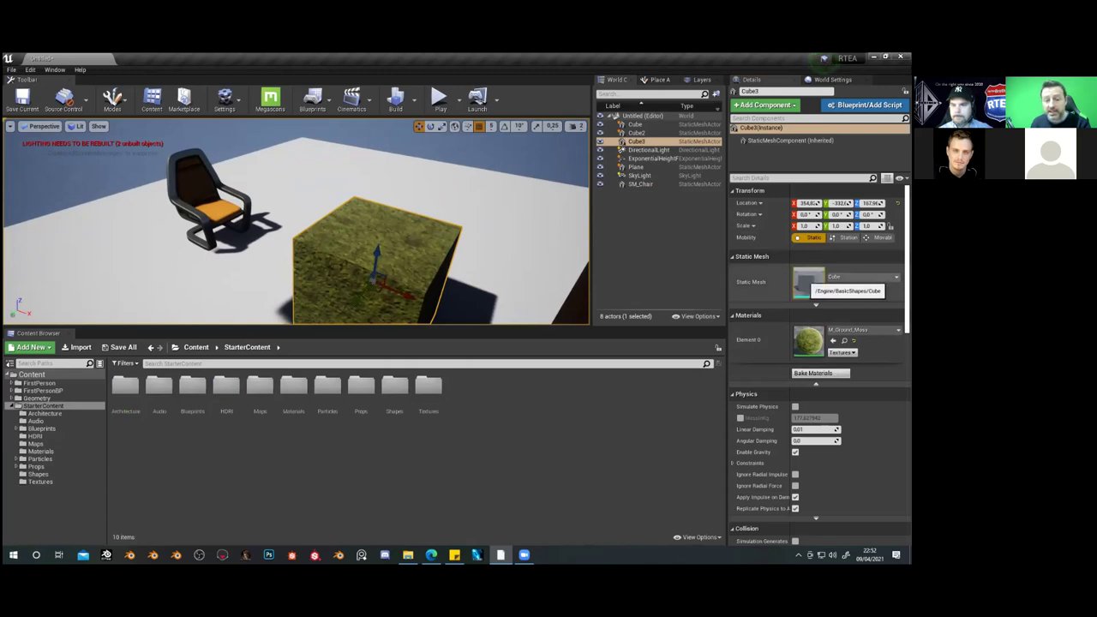
click(861, 276)
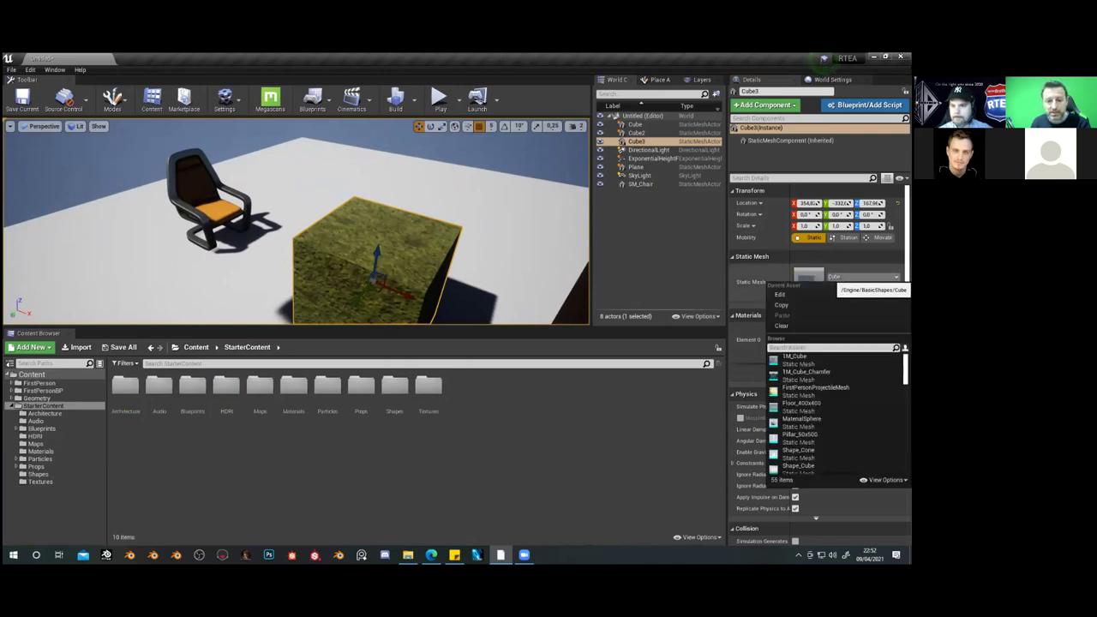
text(sphe)
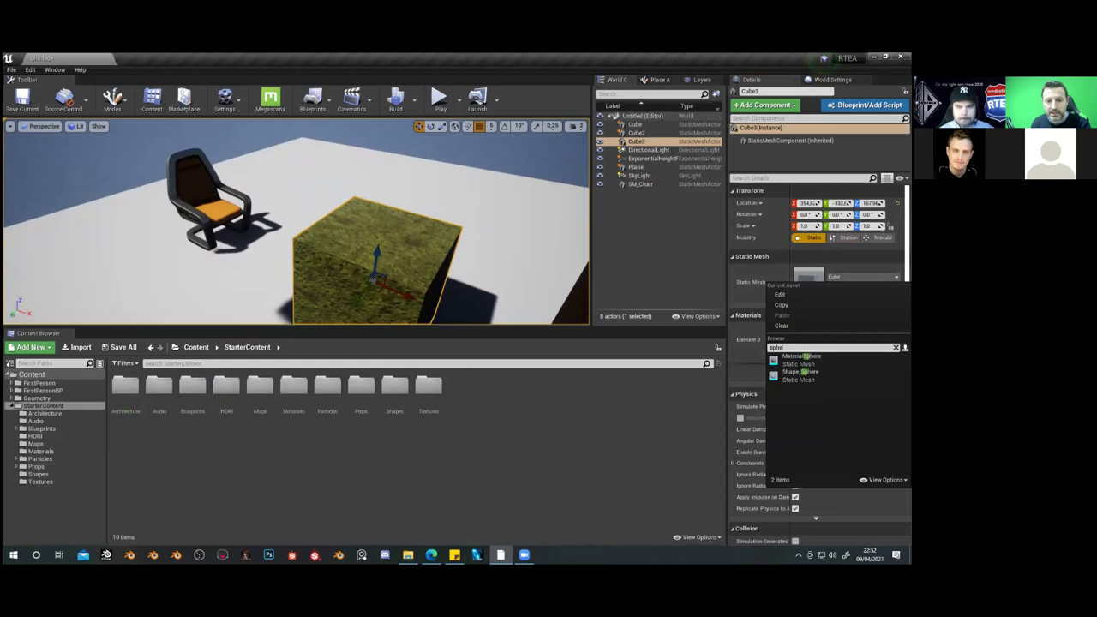
key(Down)
key(Down)
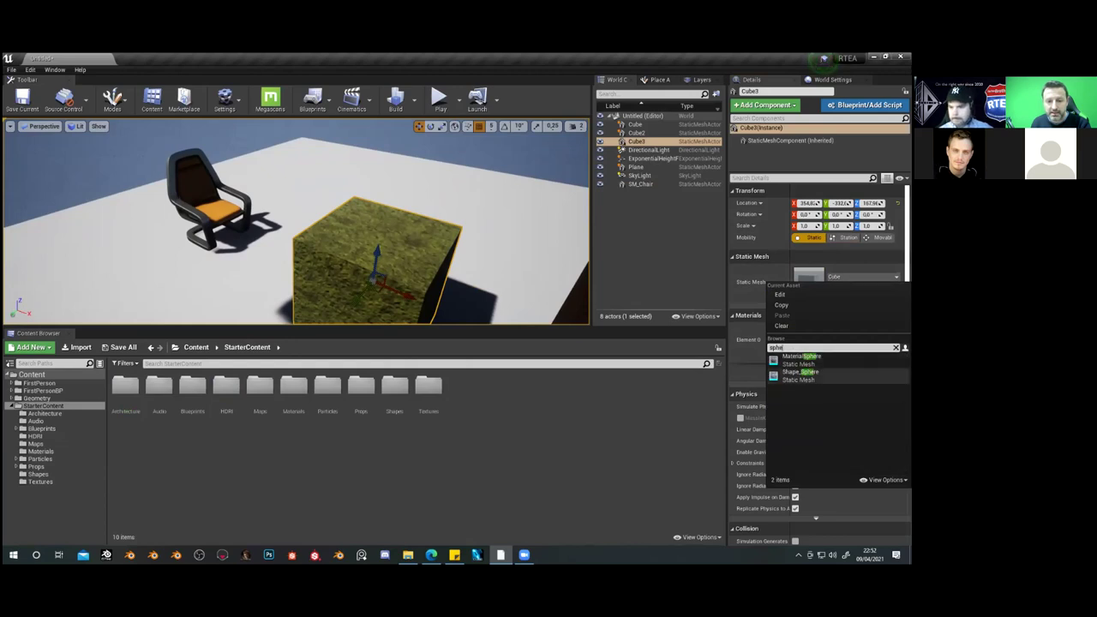
key(Return)
right_drag(364, 231, 394, 228)
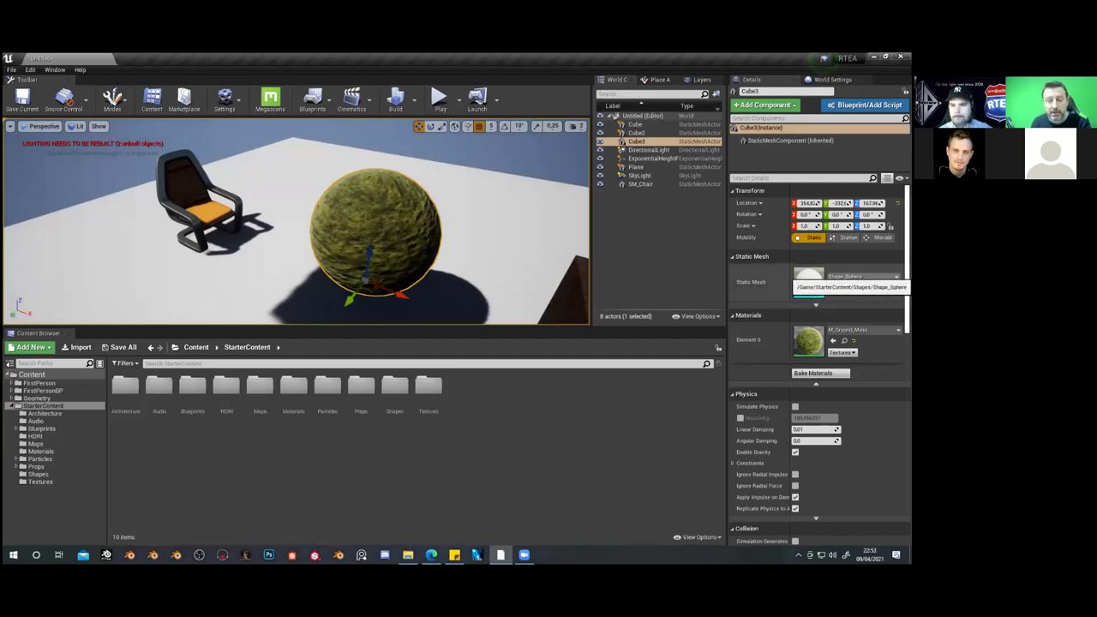
Swap the sphere's Static Mesh to SM_Chair
click(857, 277)
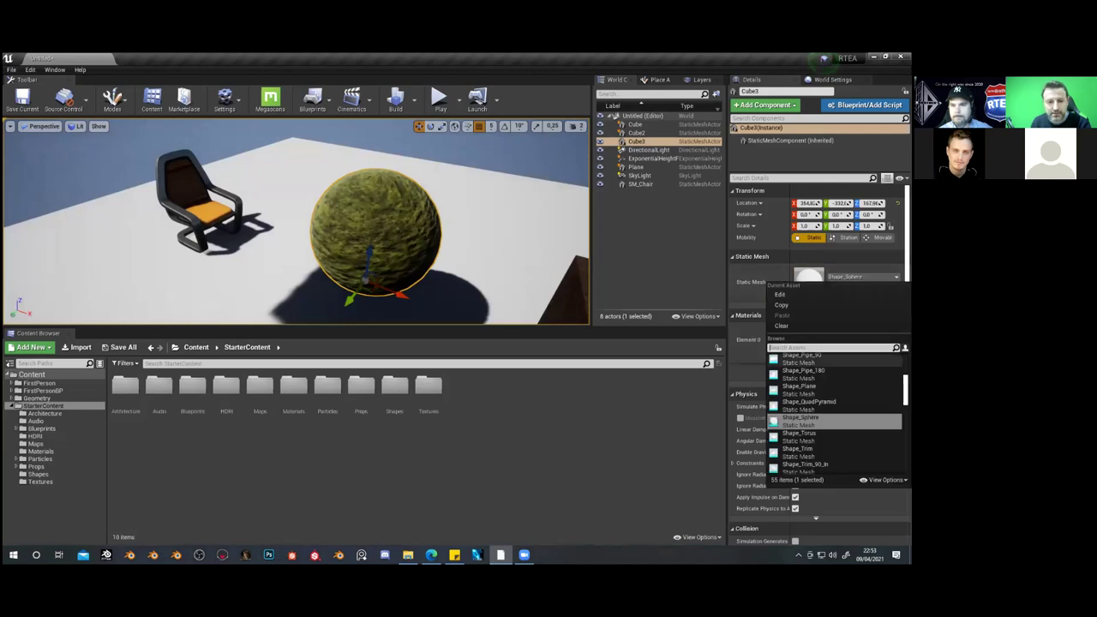
text(chair)
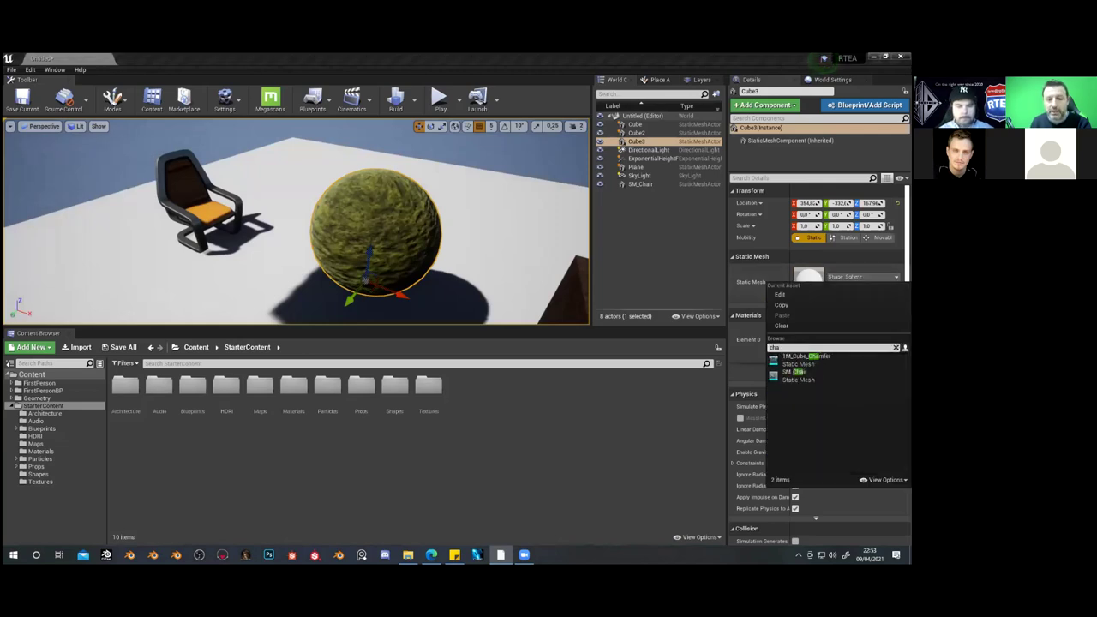
click(794, 358)
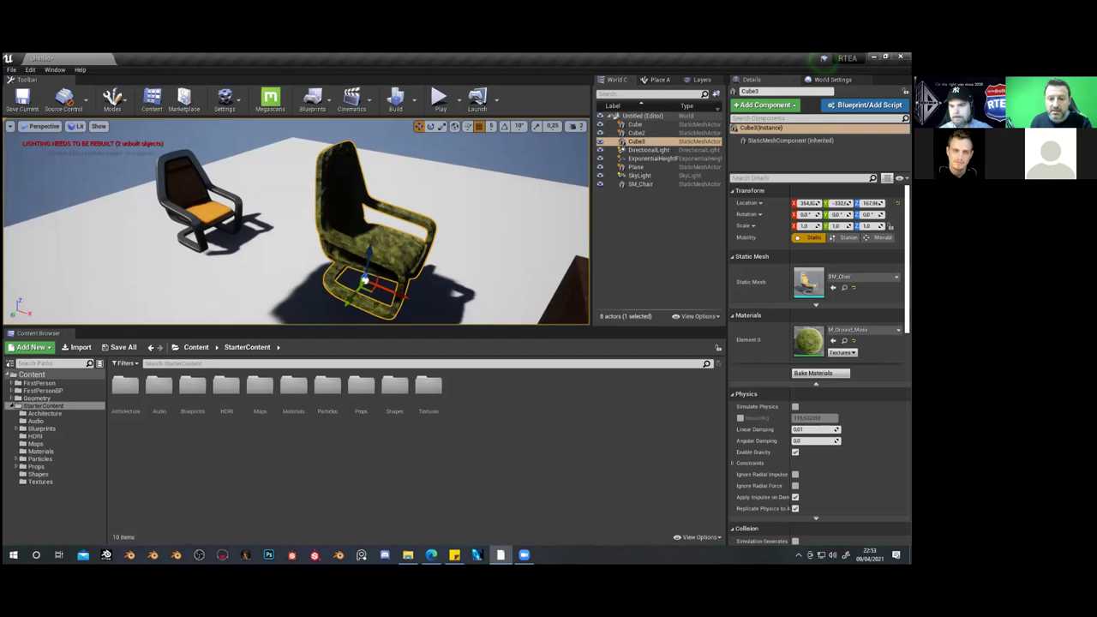
right_drag(465, 267, 465, 269)
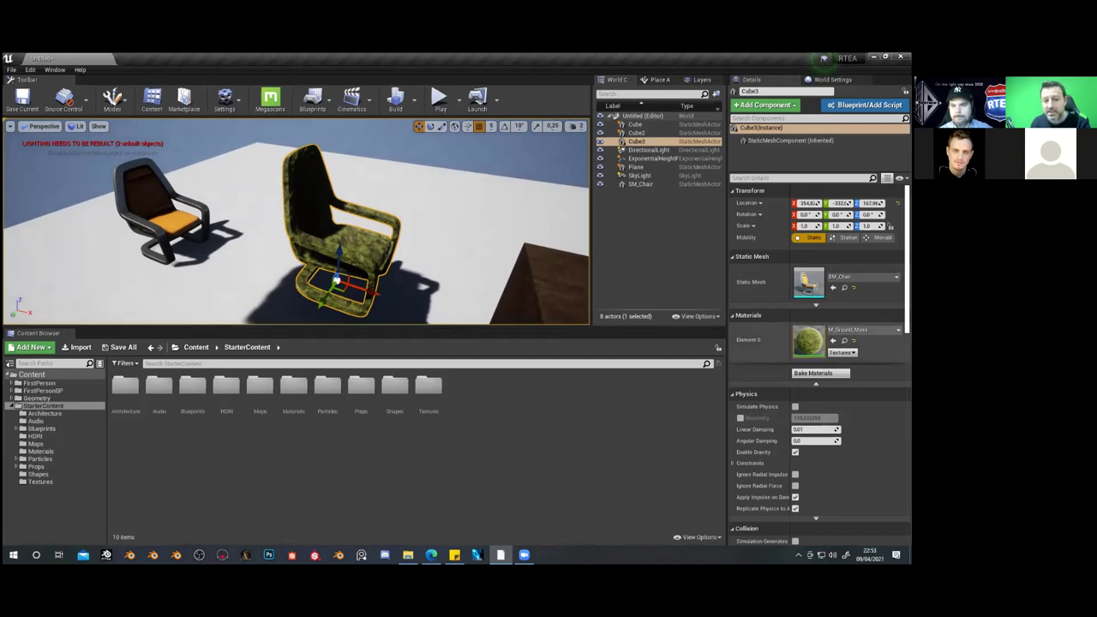
double_click(807, 341)
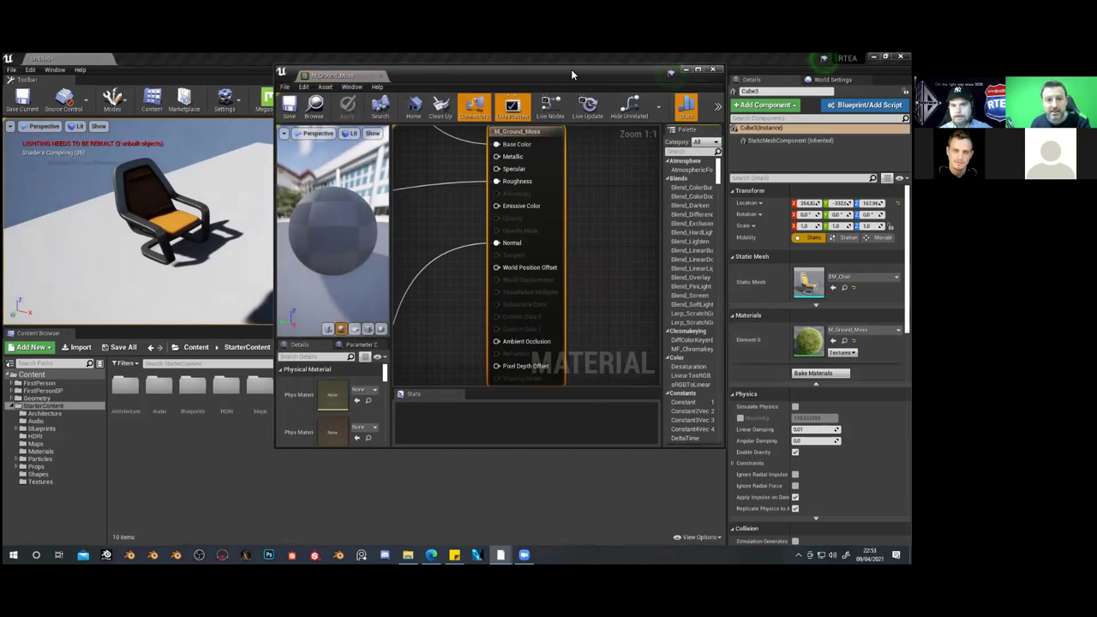
drag(571, 69, 518, 98)
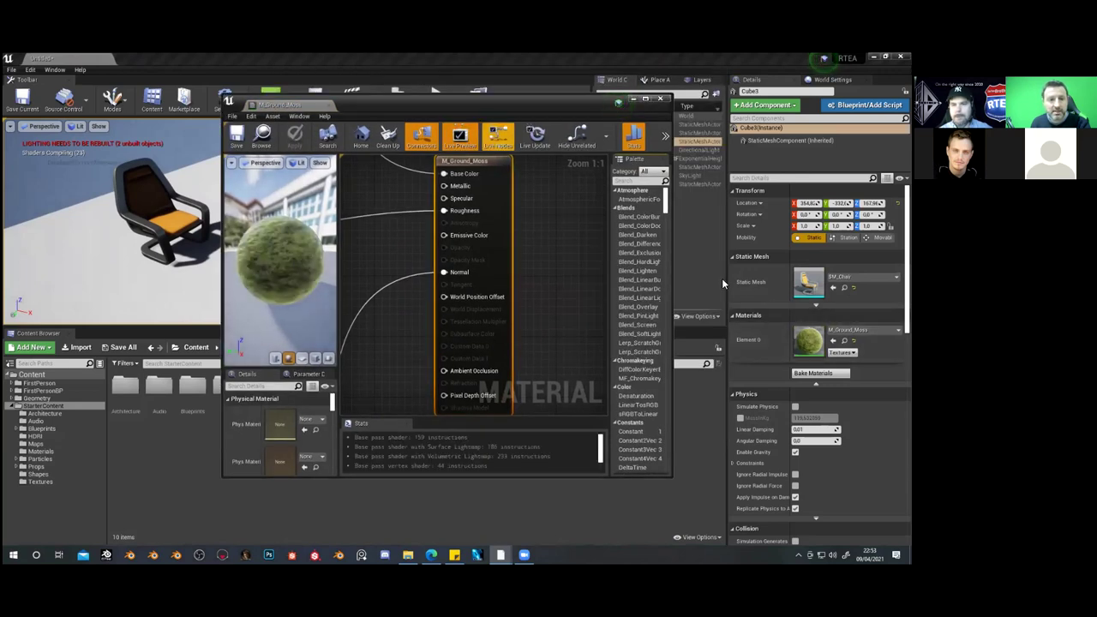
double_click(466, 104)
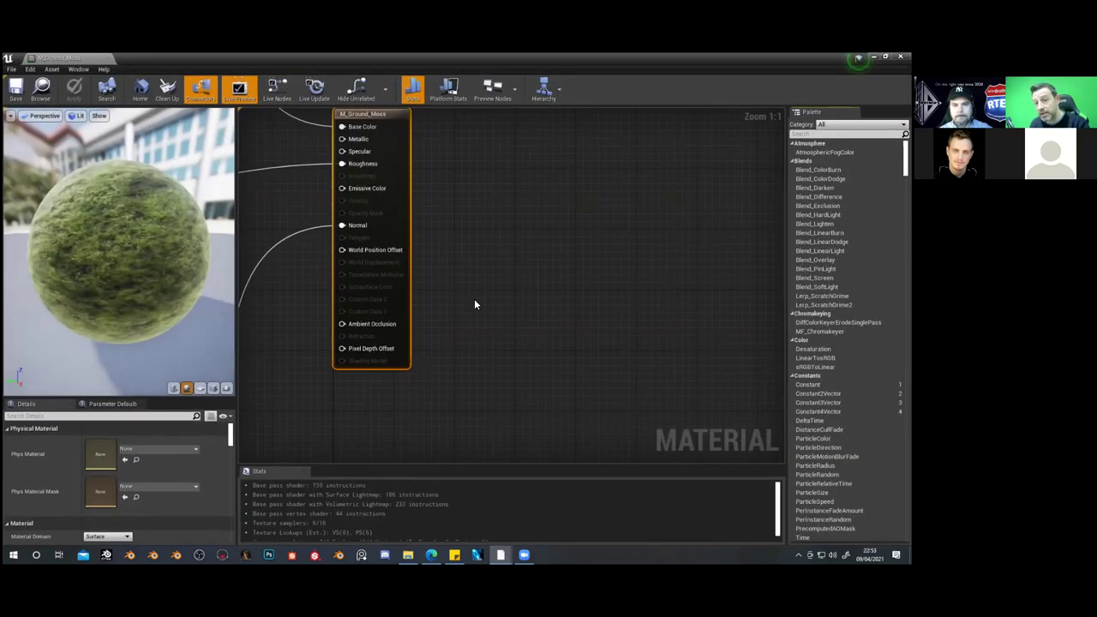
scroll(474, 298, down, 1)
scroll(480, 294, down, 3)
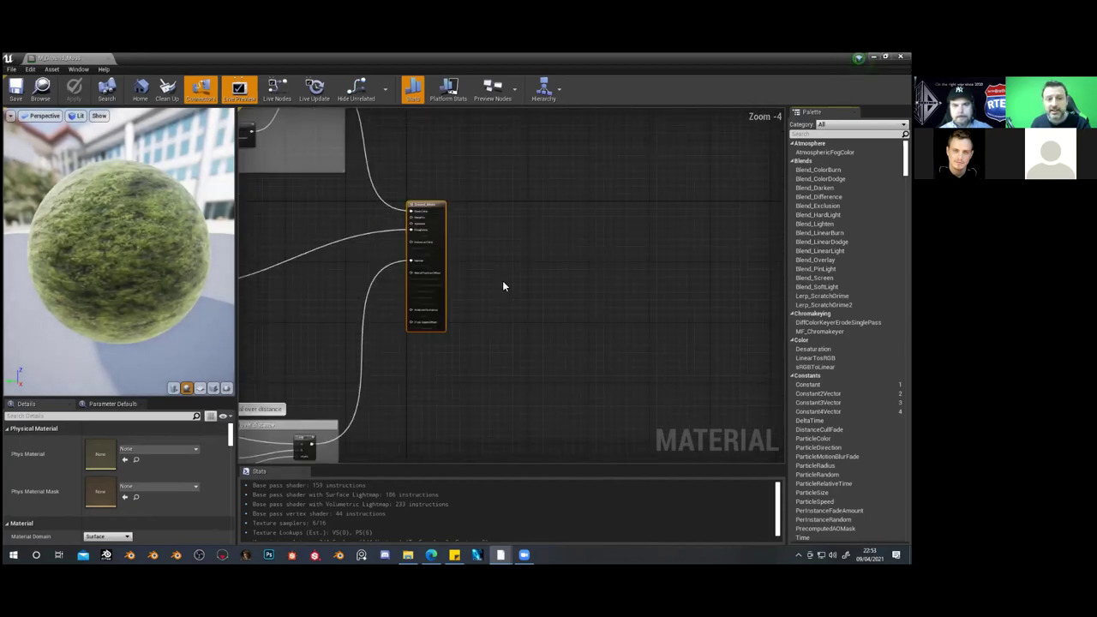
scroll(507, 282, down, 1)
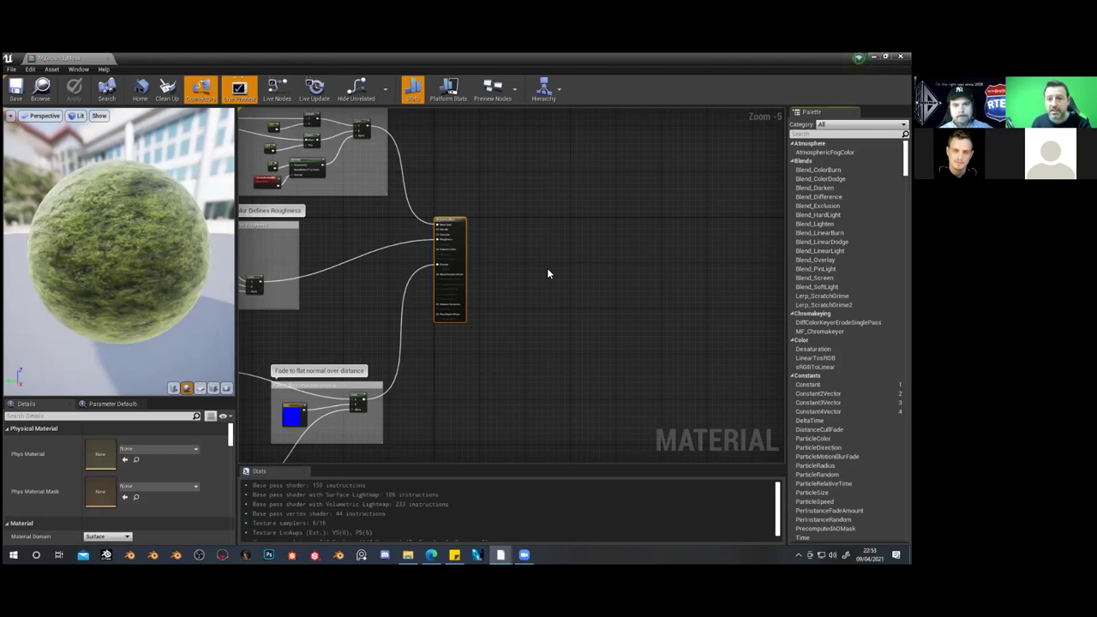
right_drag(549, 274, 717, 305)
scroll(724, 341, down, 2)
right_drag(734, 353, 735, 359)
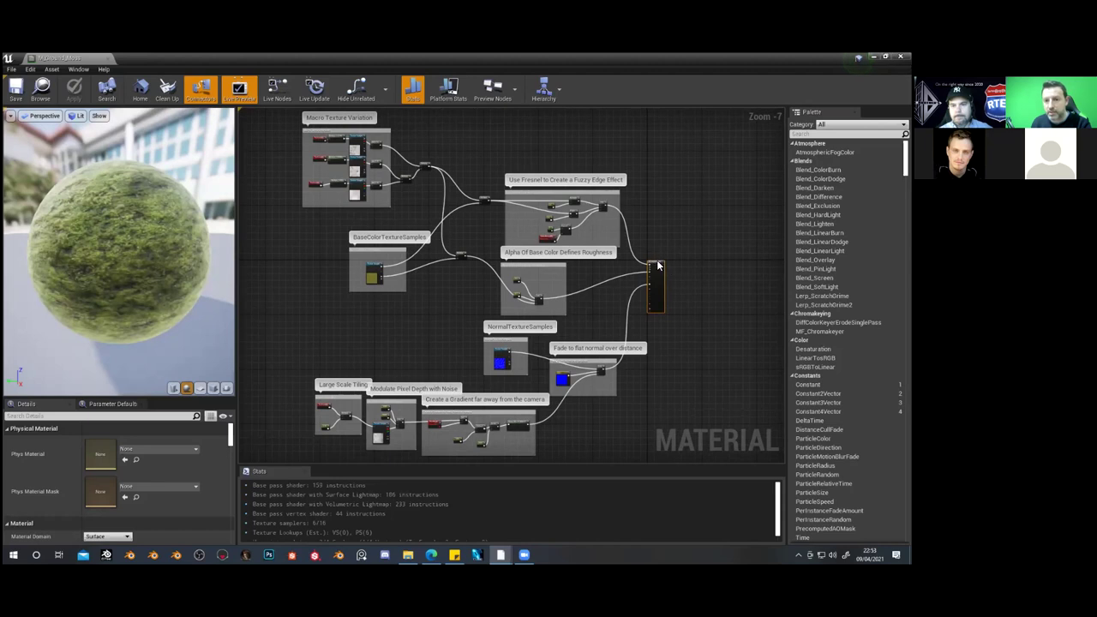
scroll(657, 269, up, 6)
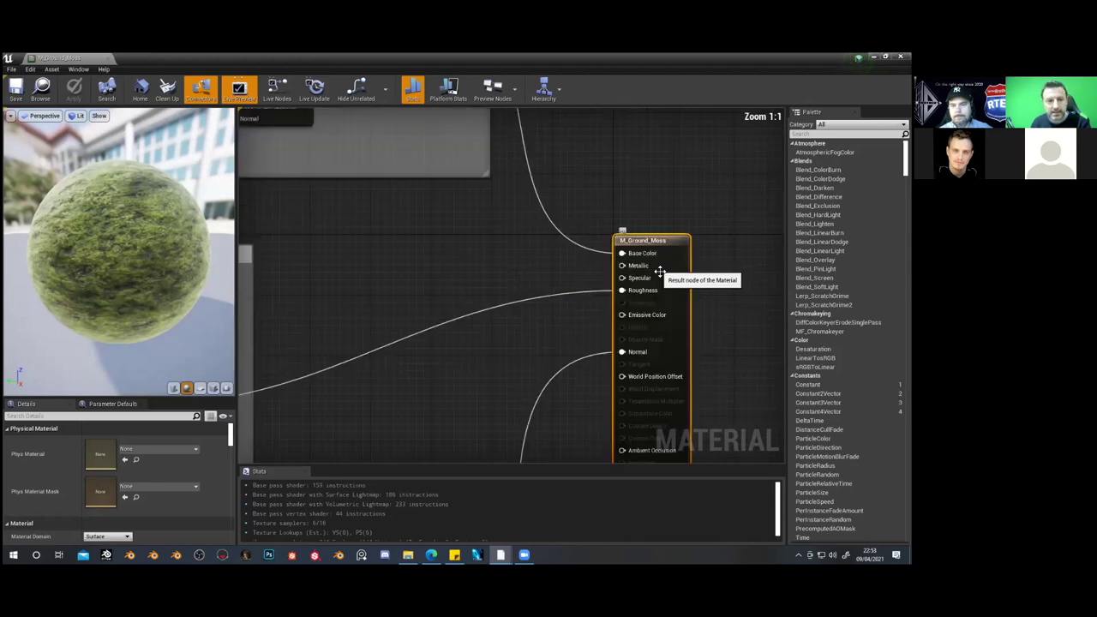
right_drag(642, 287, 608, 298)
scroll(608, 295, down, 4)
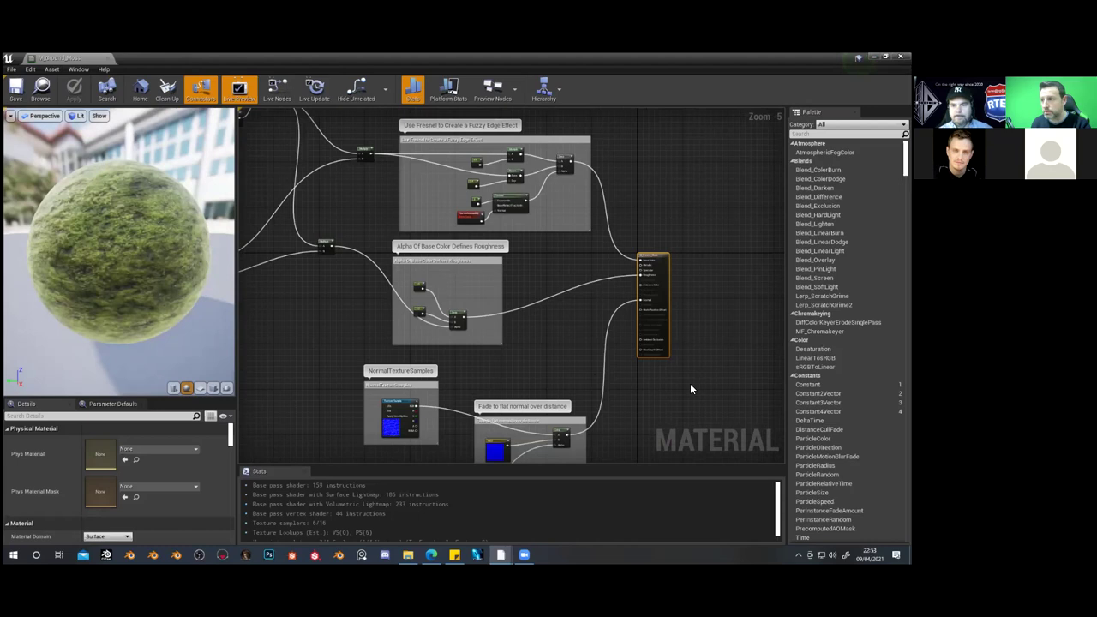
scroll(529, 322, down, 2)
right_drag(408, 189, 485, 164)
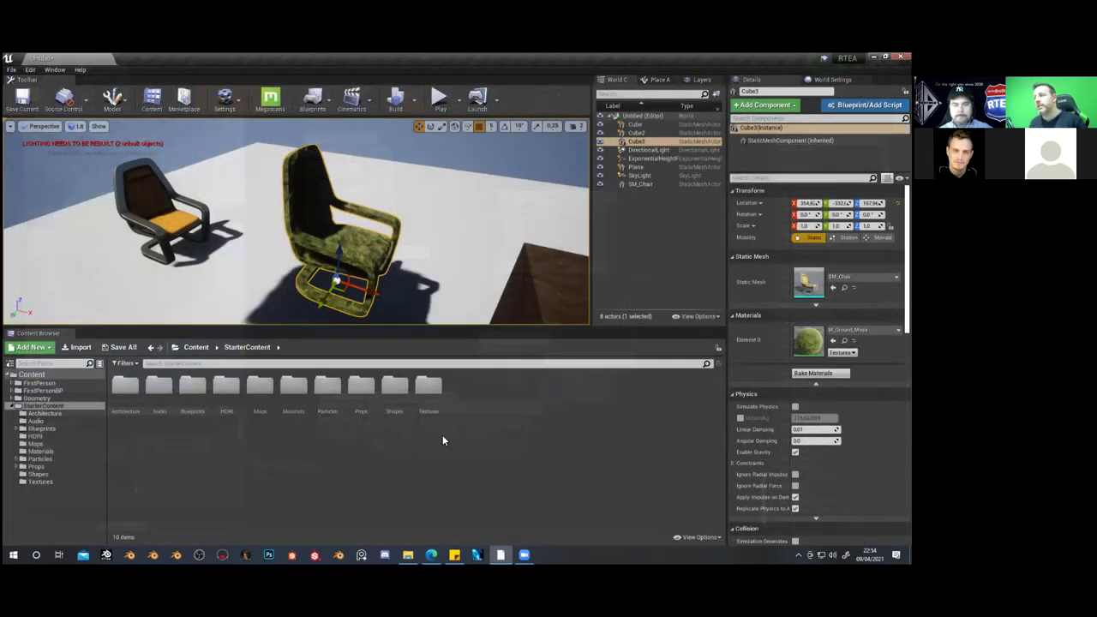
Rotate the moss-covered Cube3 chair around its vertical axis and slide it left toward the other chair
drag(371, 327, 371, 420)
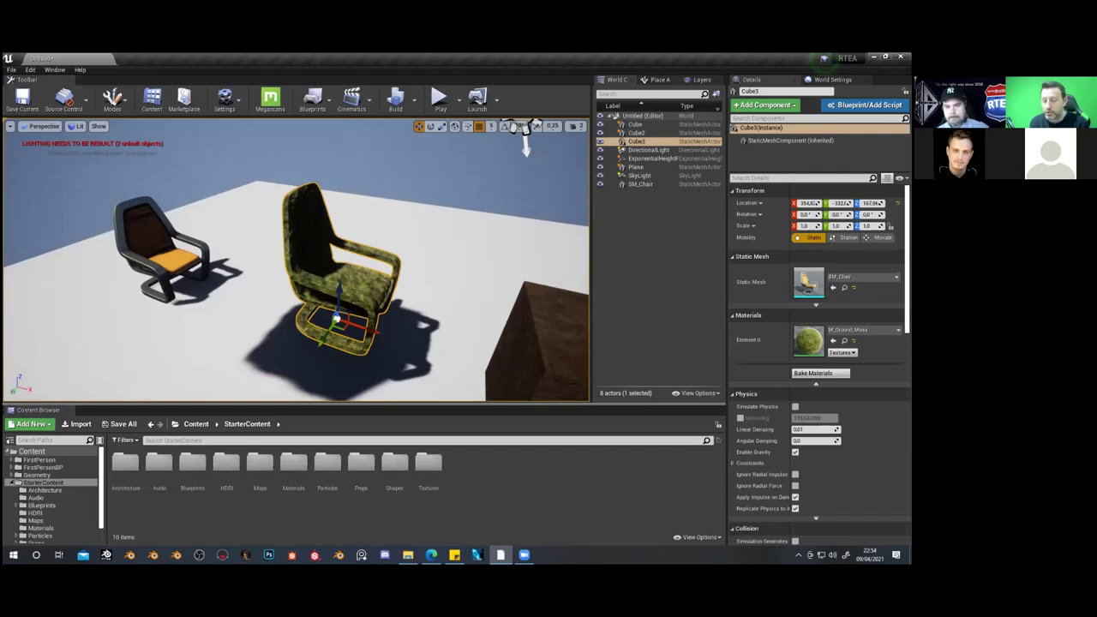
key(Delete)
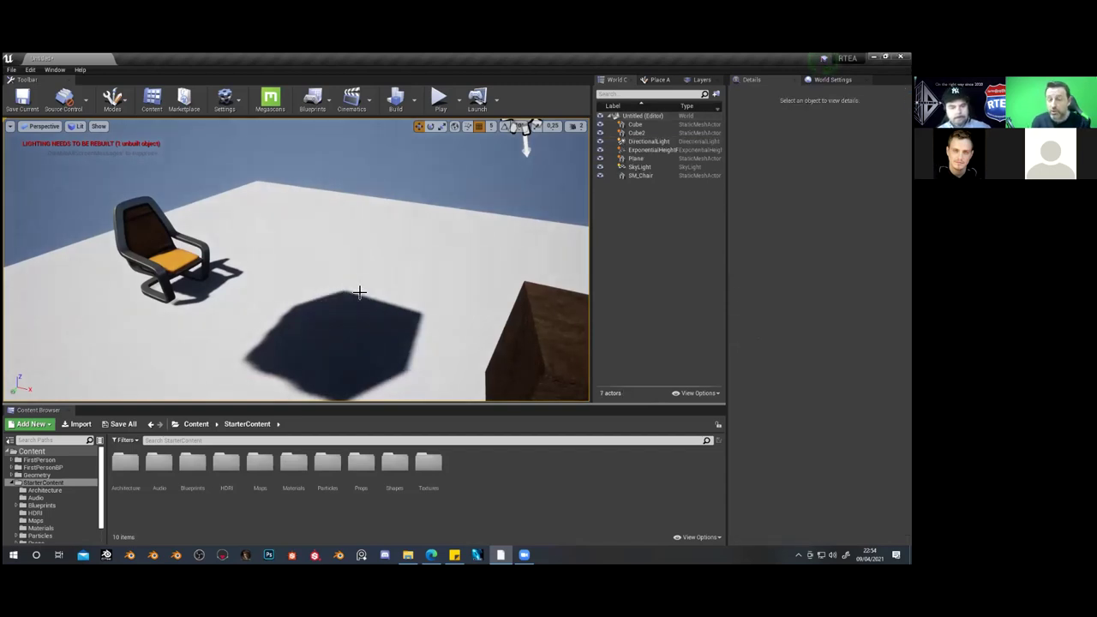
key(ctrl+z)
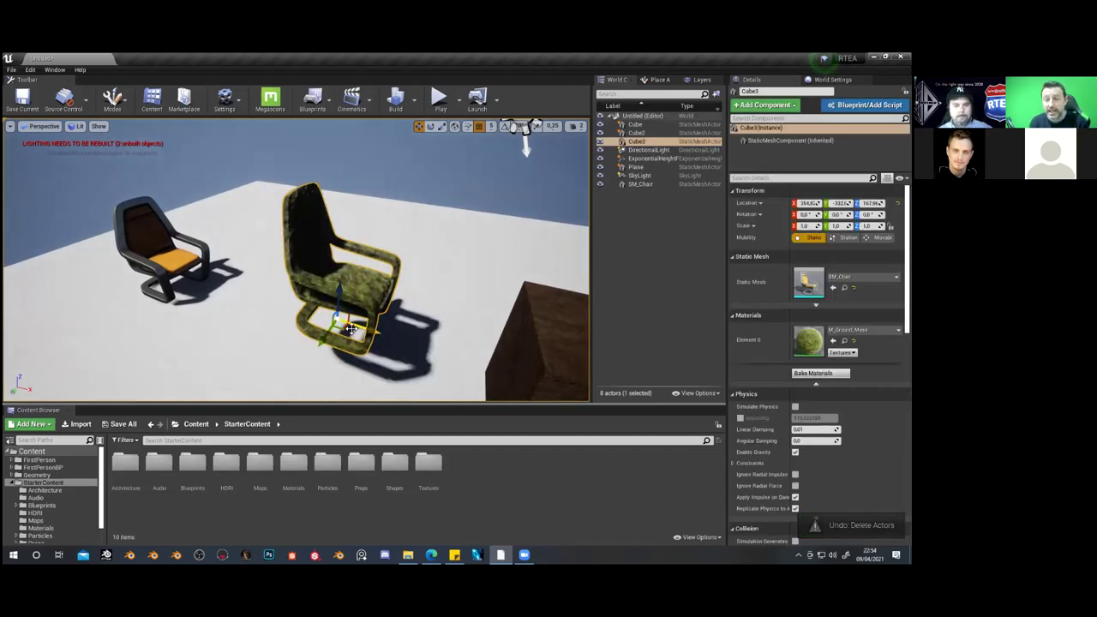
key(e)
drag(381, 348, 373, 269)
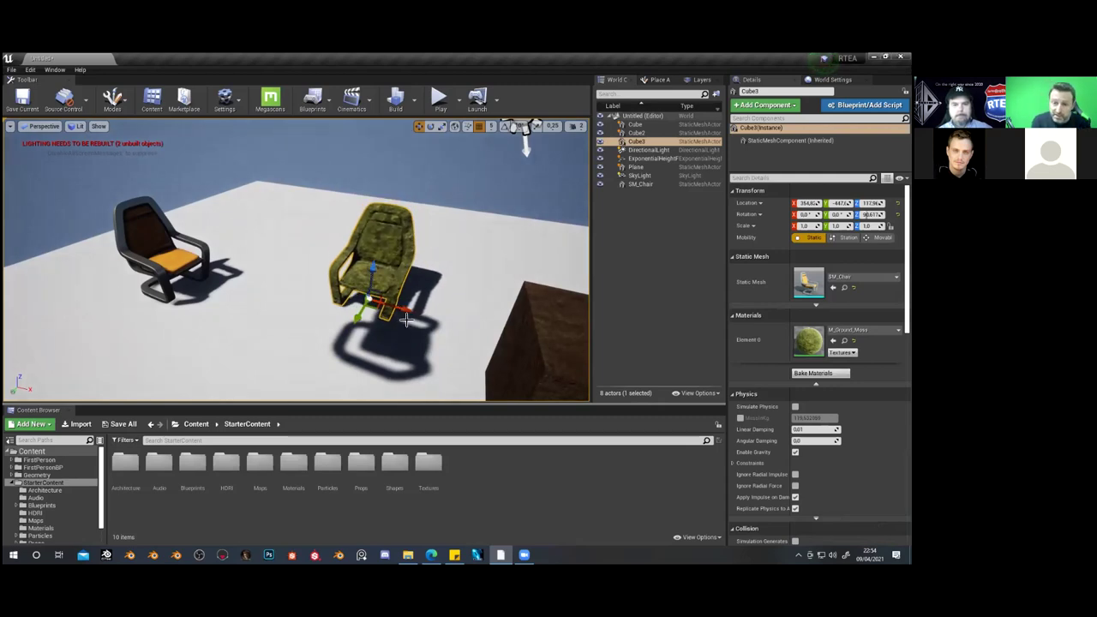
drag(406, 319, 379, 300)
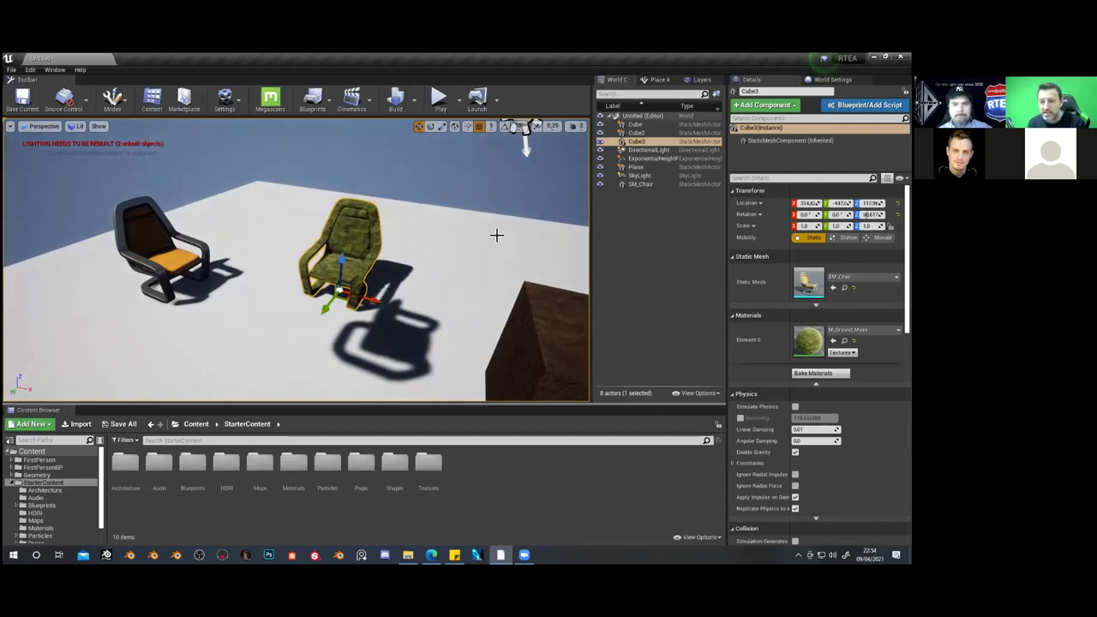
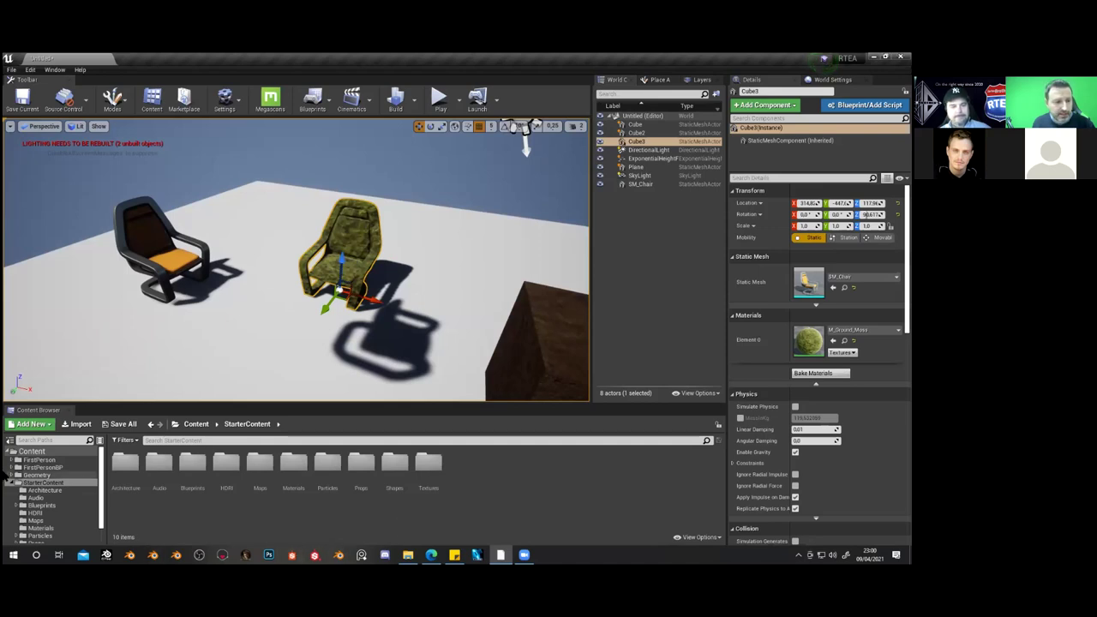
Collapse the StarterContent tree and select the top-level Content folder
click(12, 482)
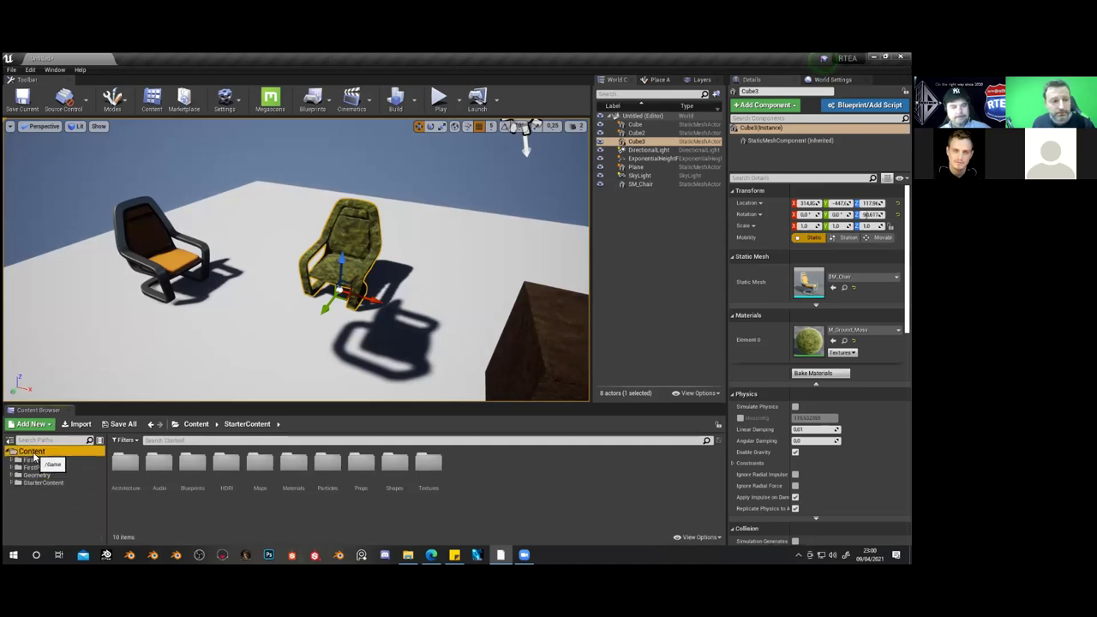
click(31, 451)
right_click(319, 504)
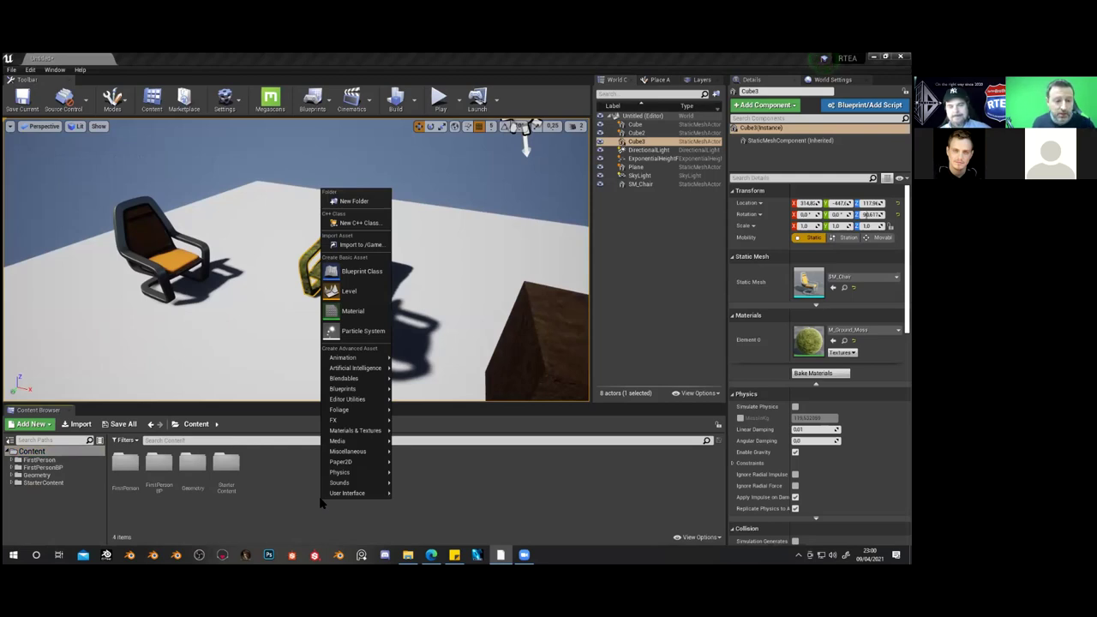
click(282, 476)
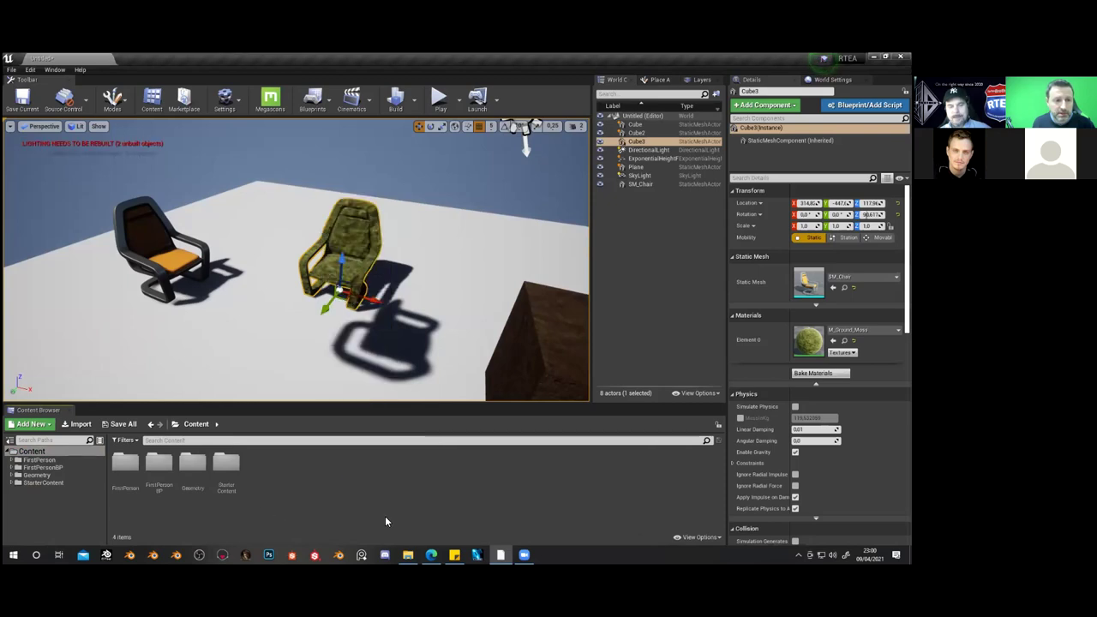
Create a new Material asset in Content and name it MT_MATERIAL
right_click(304, 484)
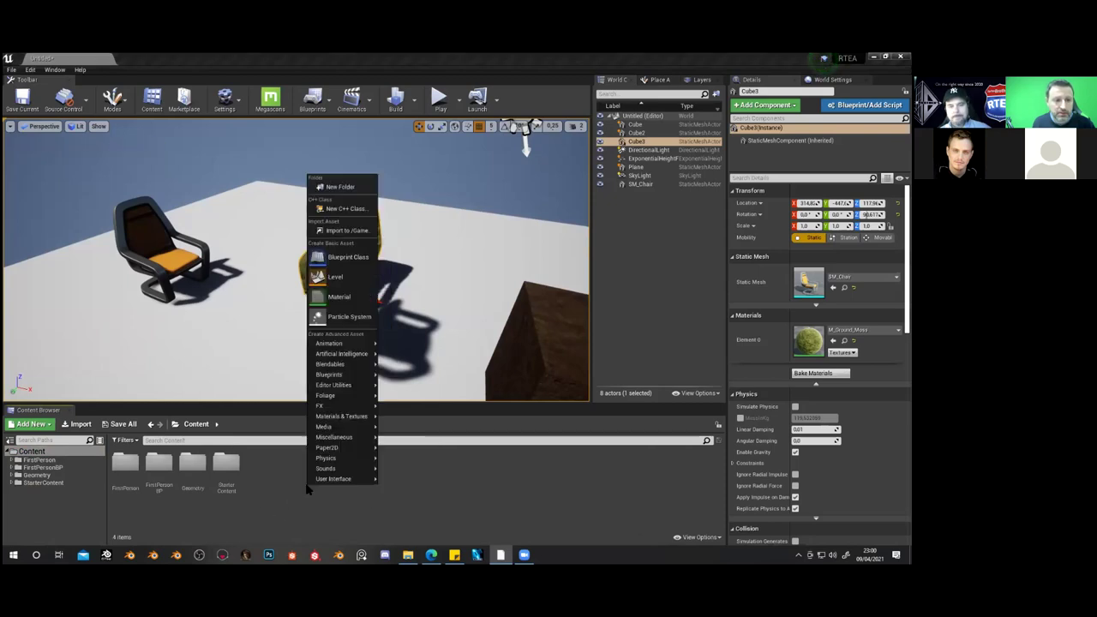
click(340, 297)
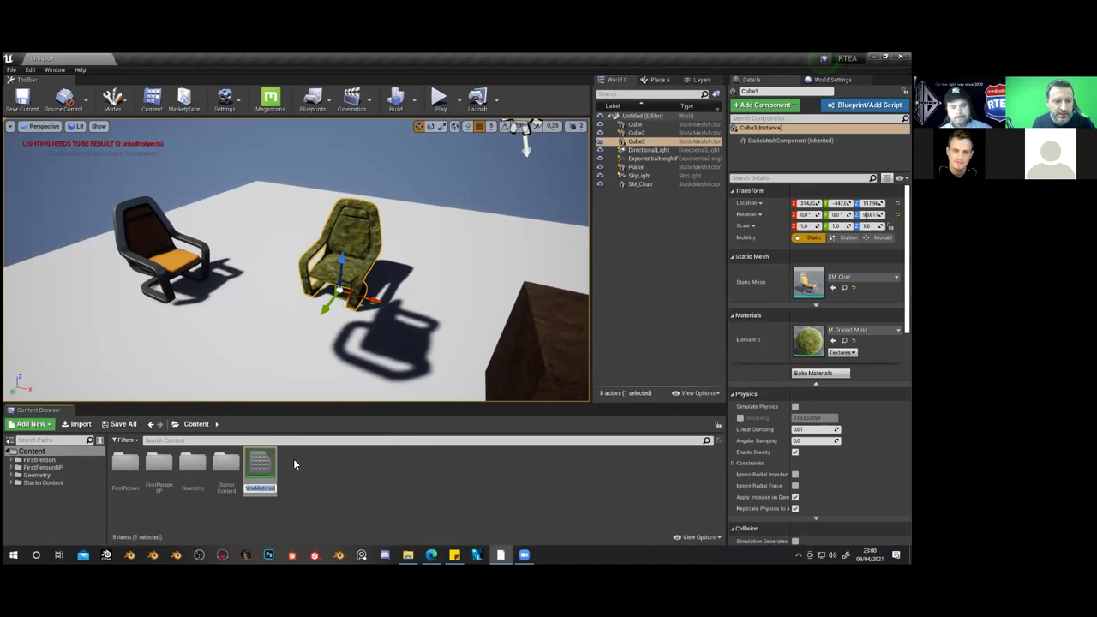
key(Caps_Lock)
text(MYMA)
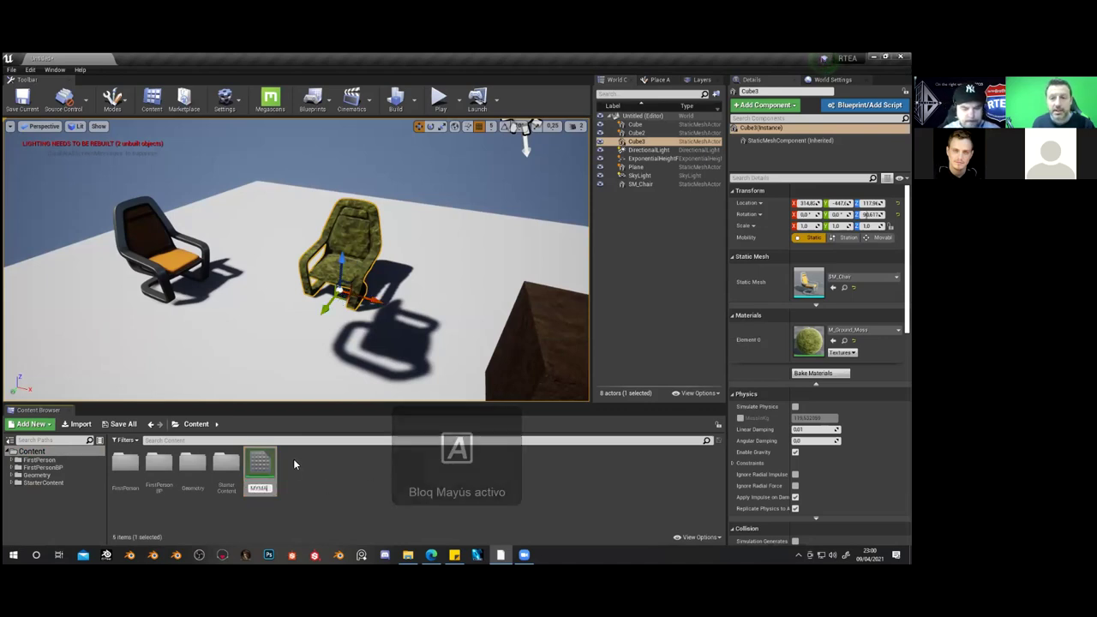
text(TER)
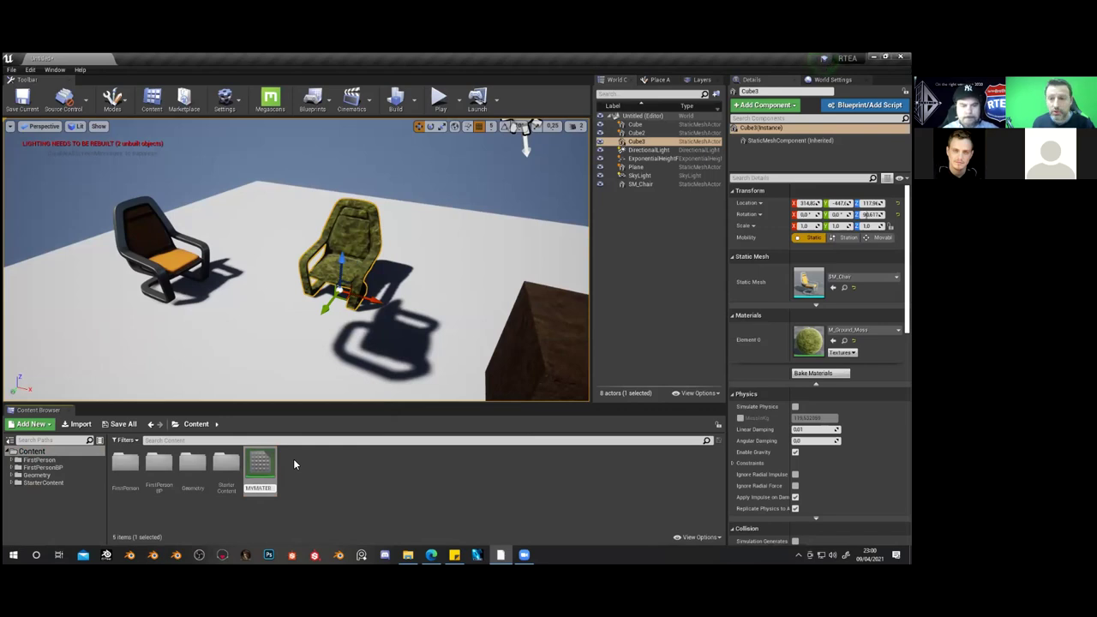
text(IAT_)
key(Delete)
key(Delete)
key(Return)
key(Return)
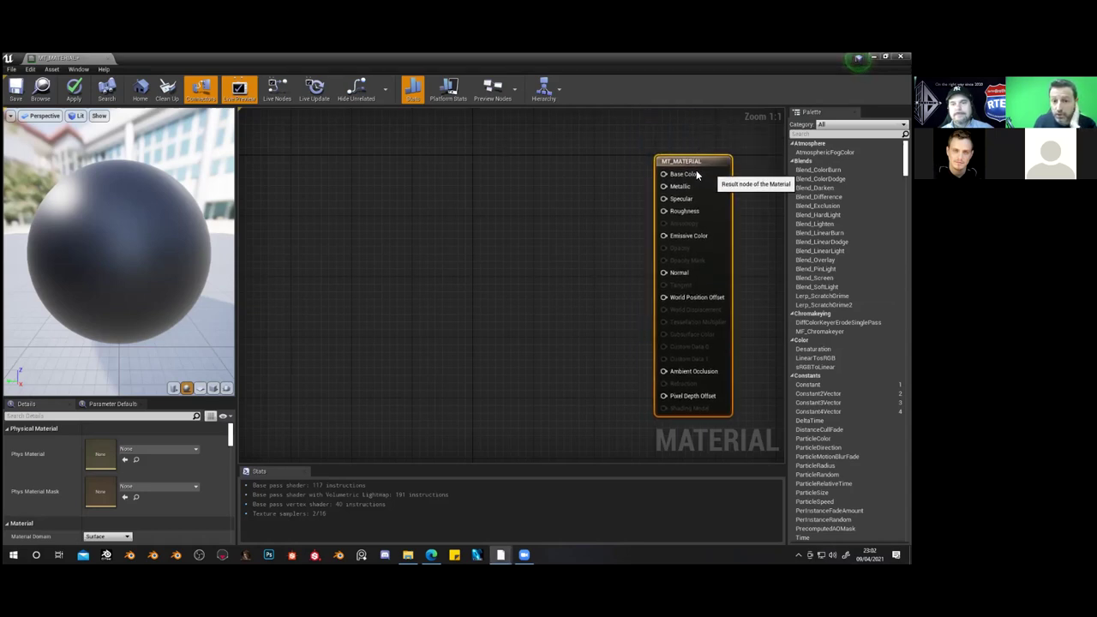
Nudge MT_MATERIAL's result node slightly upward in its empty graph
drag(701, 163, 700, 148)
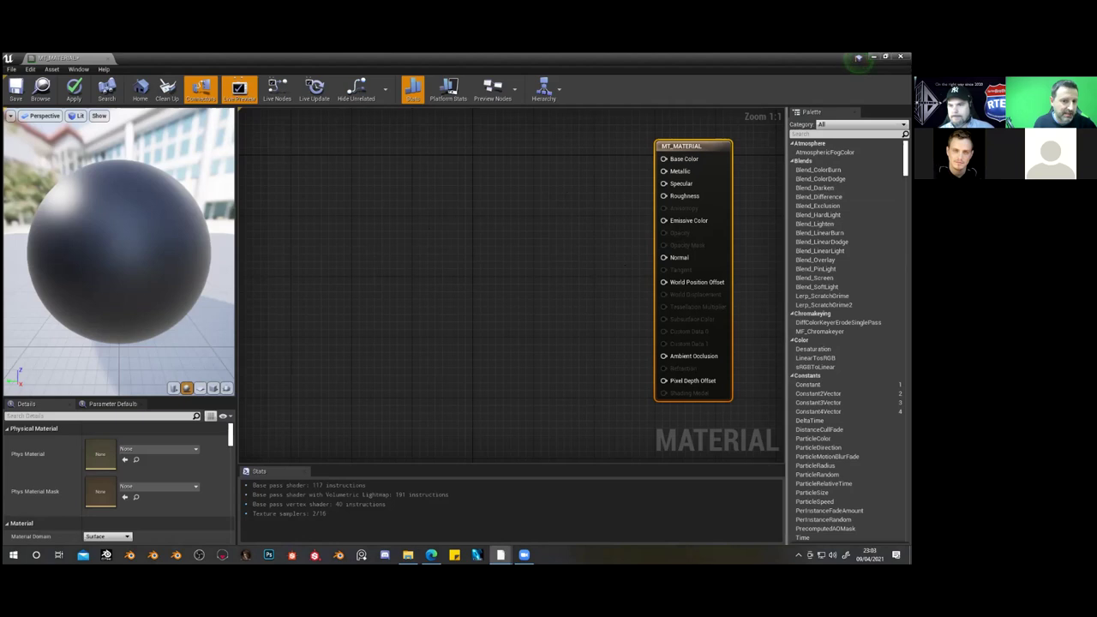
Enlarge the preview area and view the material on the sphere, then the cube
drag(133, 399, 134, 292)
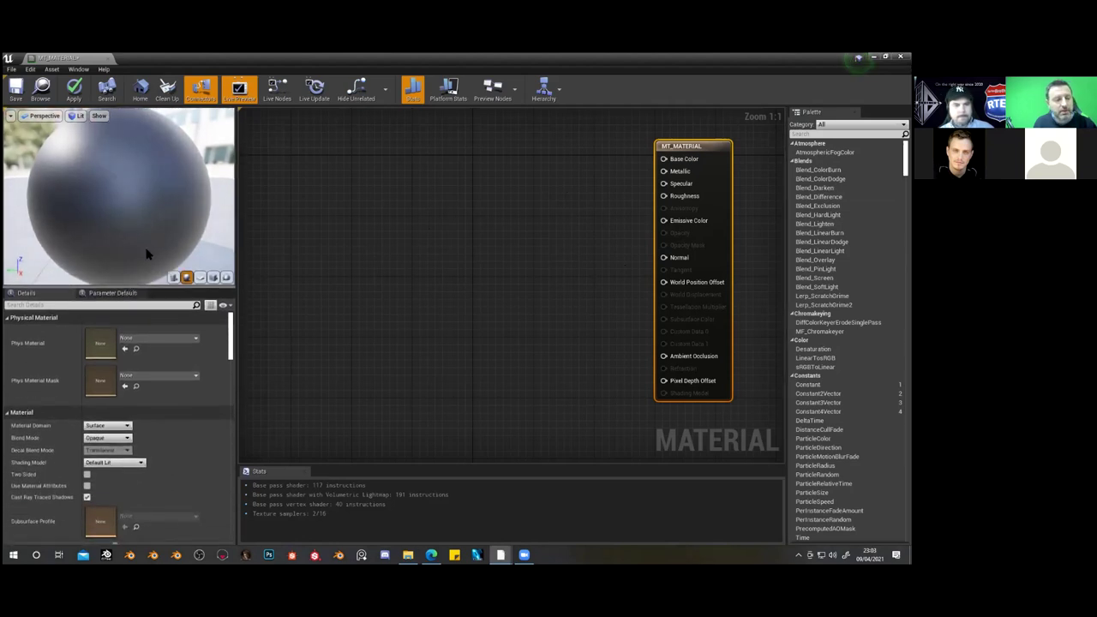
scroll(129, 205, down, 3)
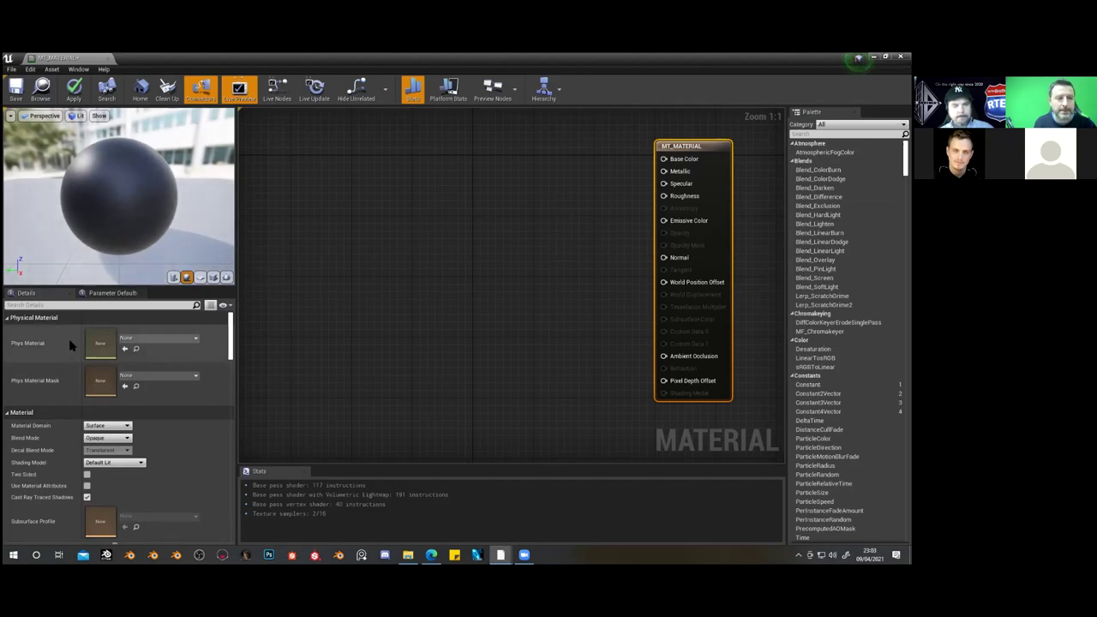
drag(152, 229, 176, 245)
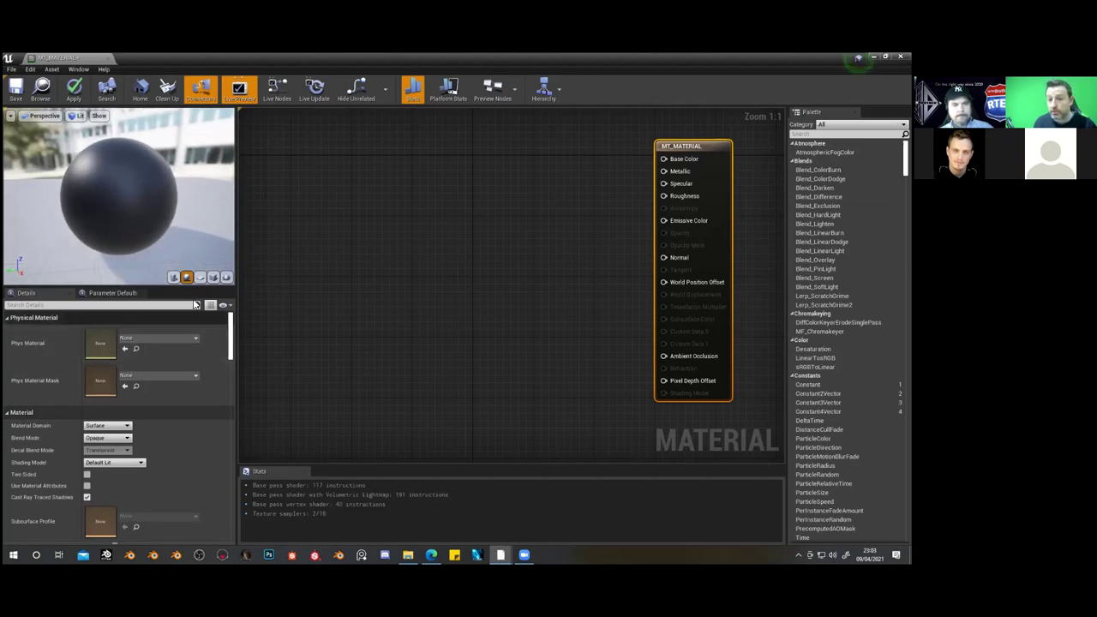
click(213, 277)
drag(98, 223, 165, 259)
Switch the preview to a flat plane facing the camera and restore the editor to a floating window
click(187, 277)
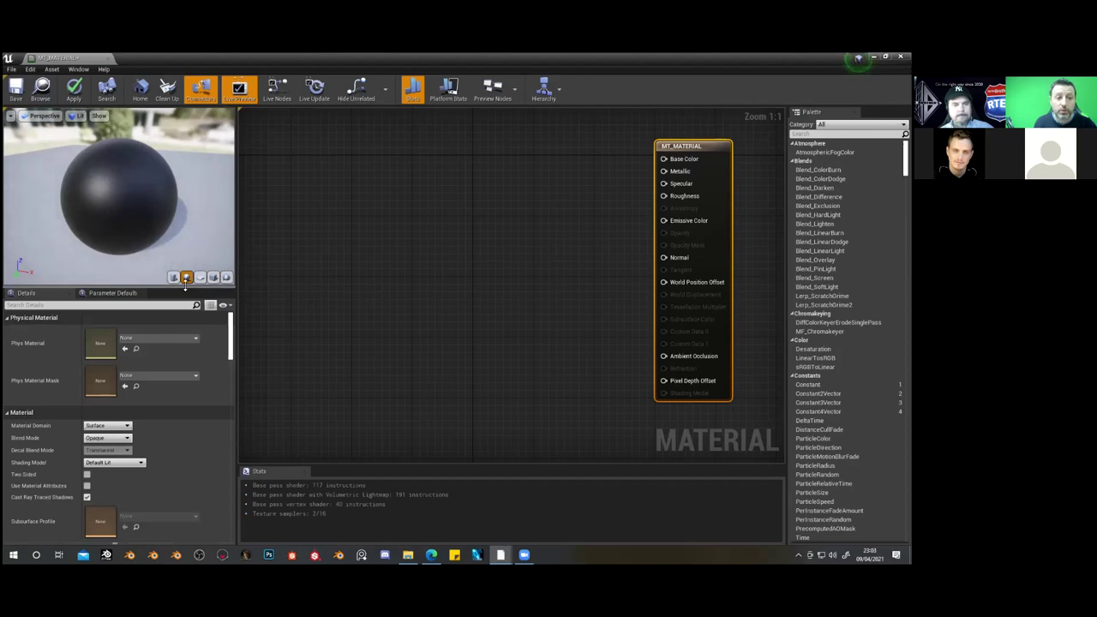
click(200, 278)
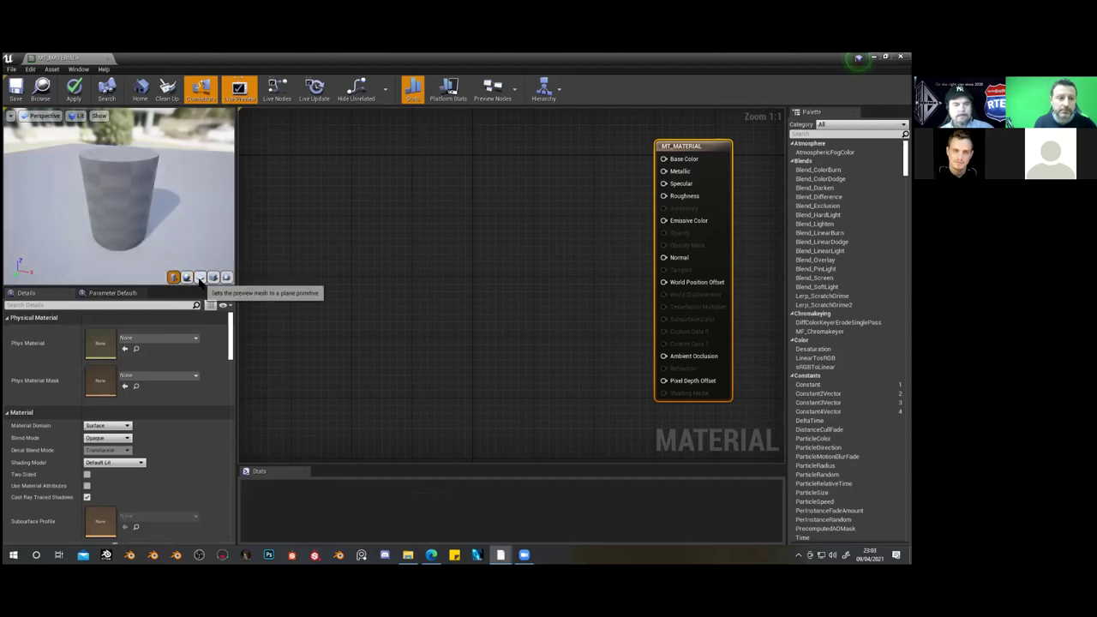
drag(129, 233, 166, 231)
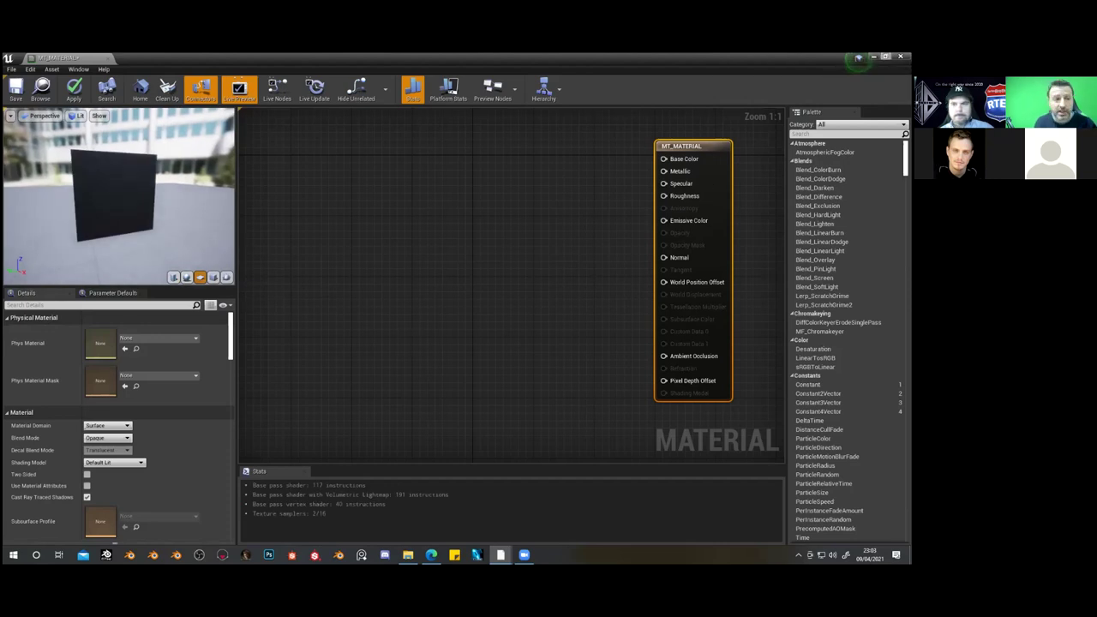
drag(419, 57, 323, 90)
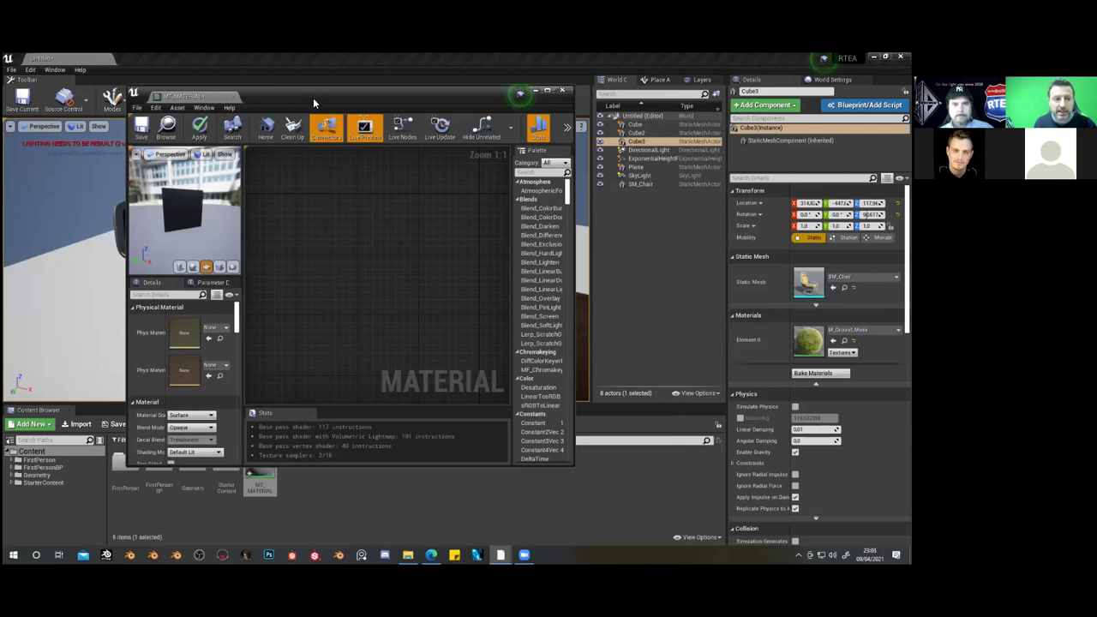
Search CHAIR, use SM_Chair as the preview mesh, and maximize the Material Editor
drag(557, 88, 800, 72)
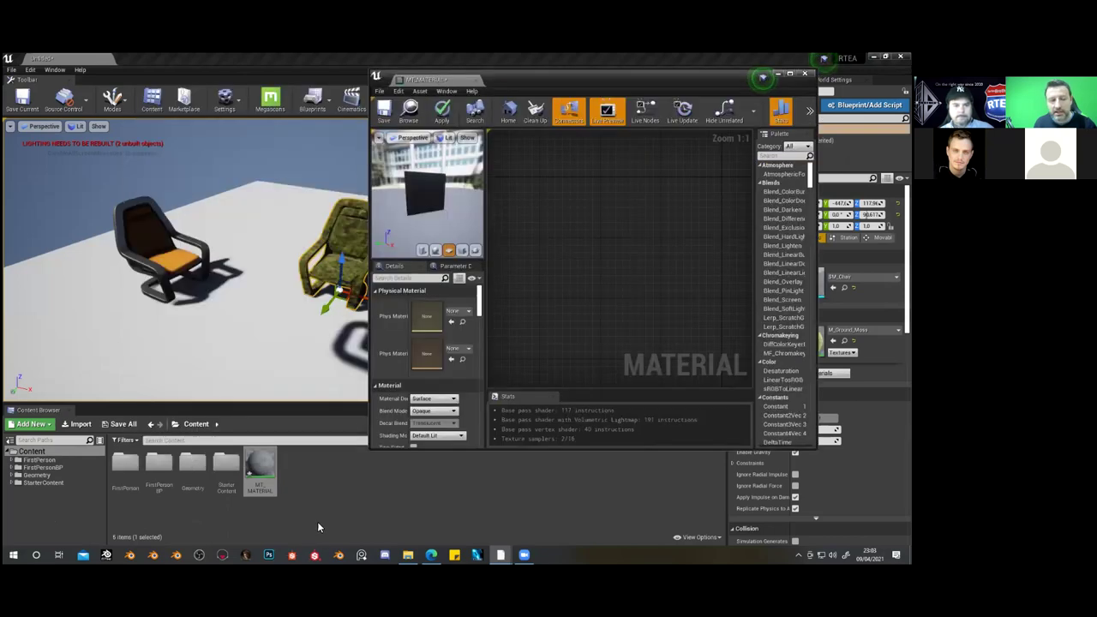
click(203, 442)
text(CHAIR)
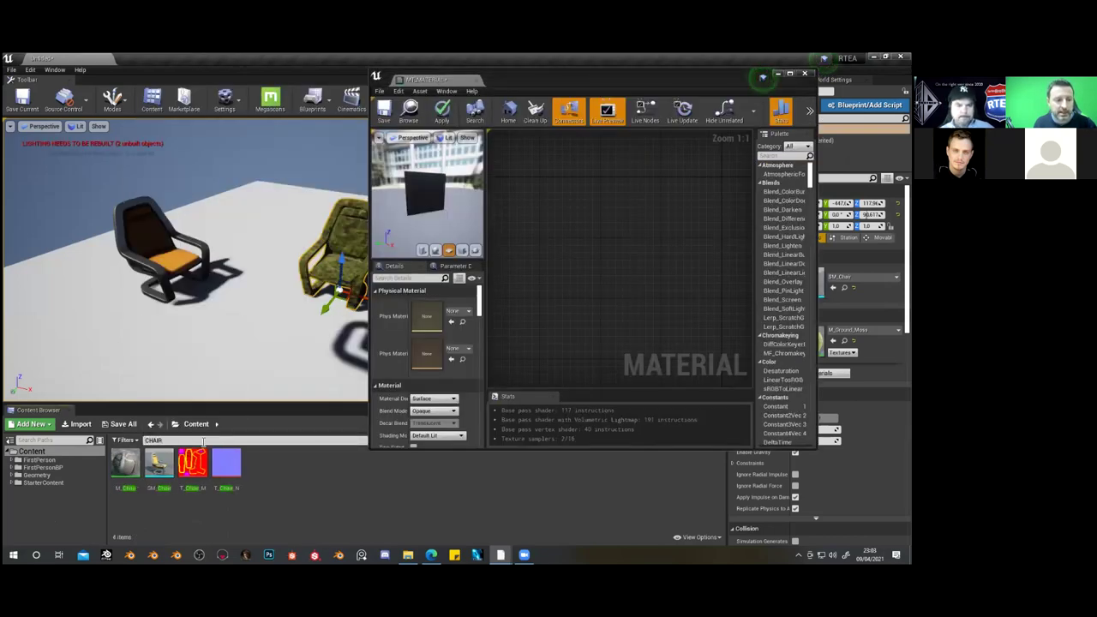
click(159, 481)
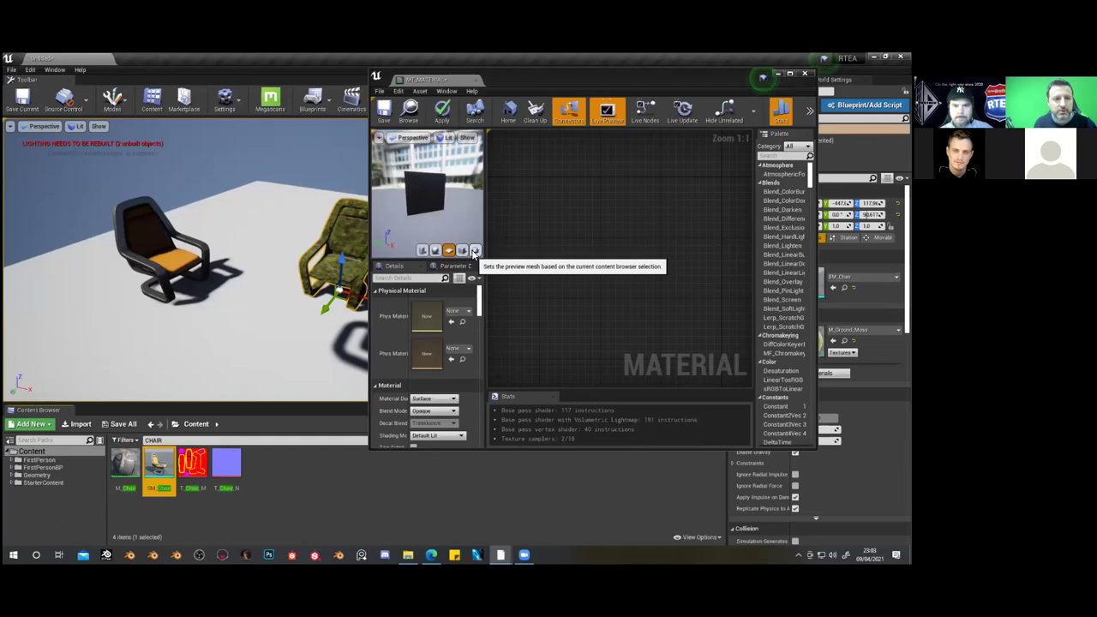
click(475, 250)
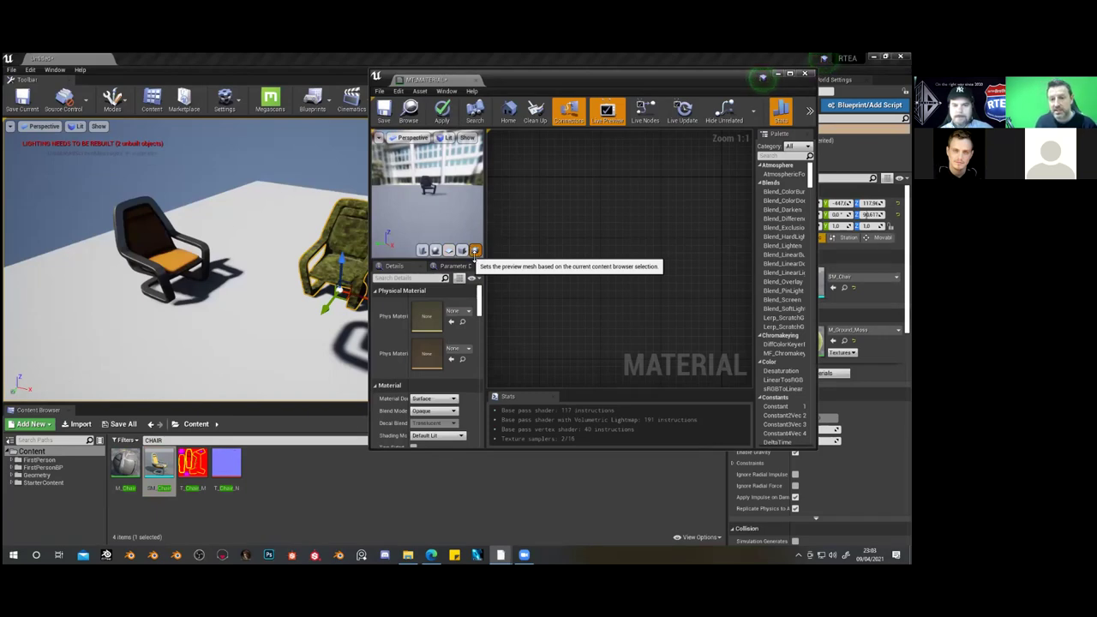
double_click(588, 78)
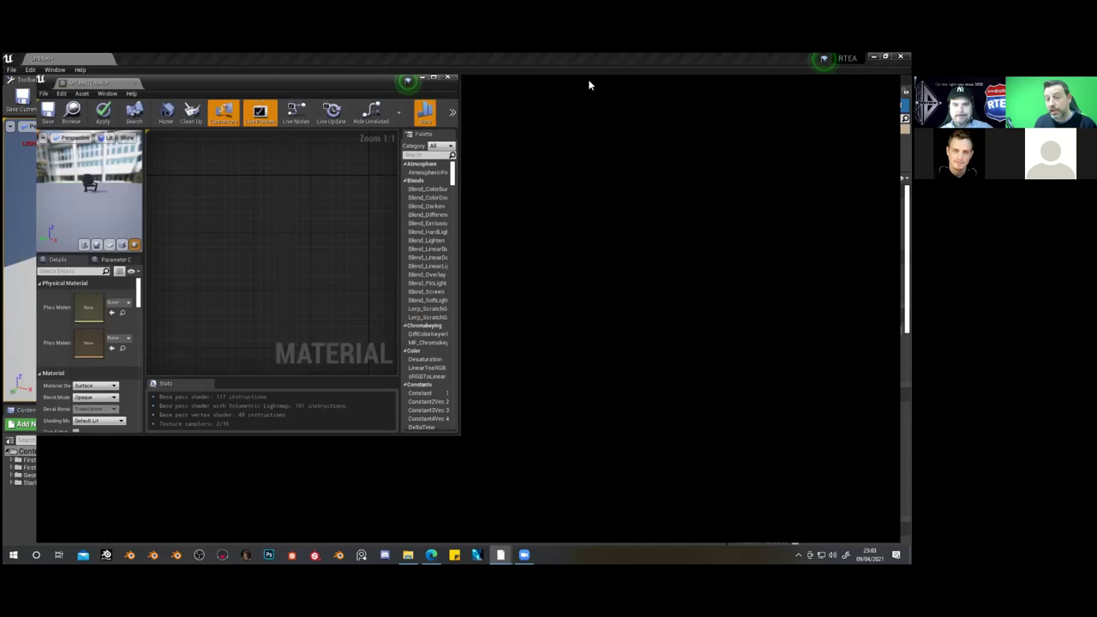
drag(140, 167, 99, 158)
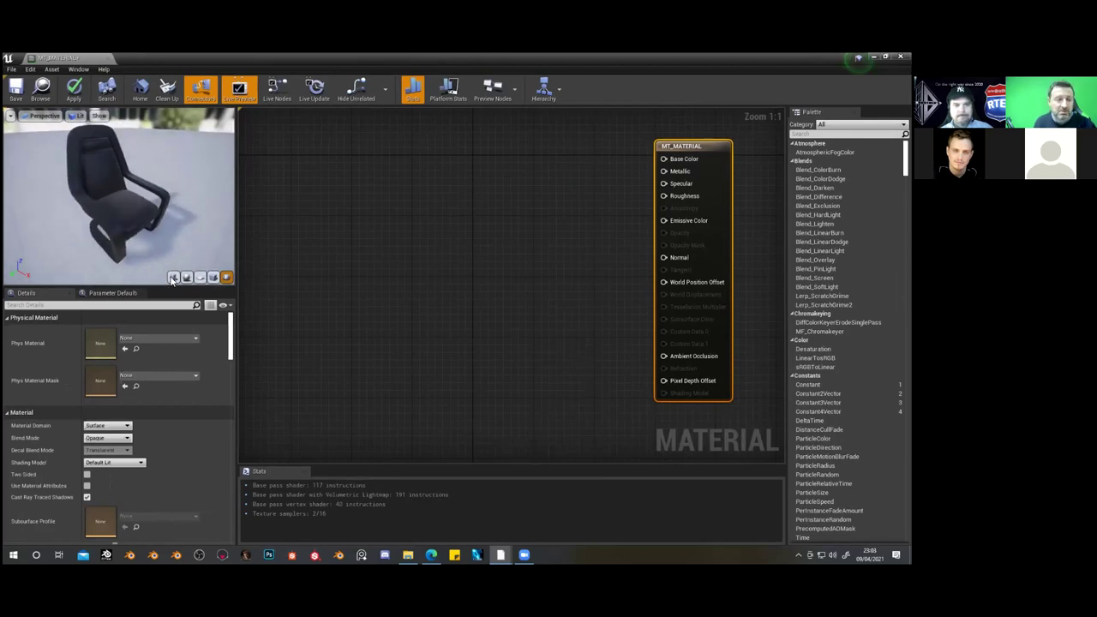
Compare the sphere and cube previews, then return to the chair mesh
mouse_move(202, 230)
mouse_down()
mouse_move(129, 230)
mouse_move(187, 230)
mouse_up()
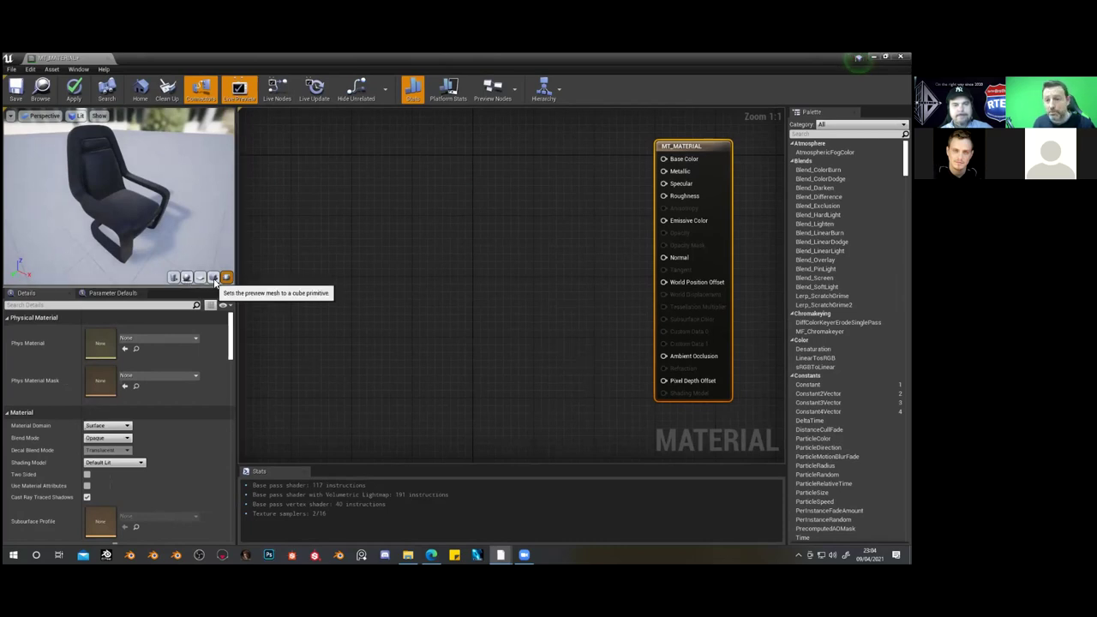
click(186, 278)
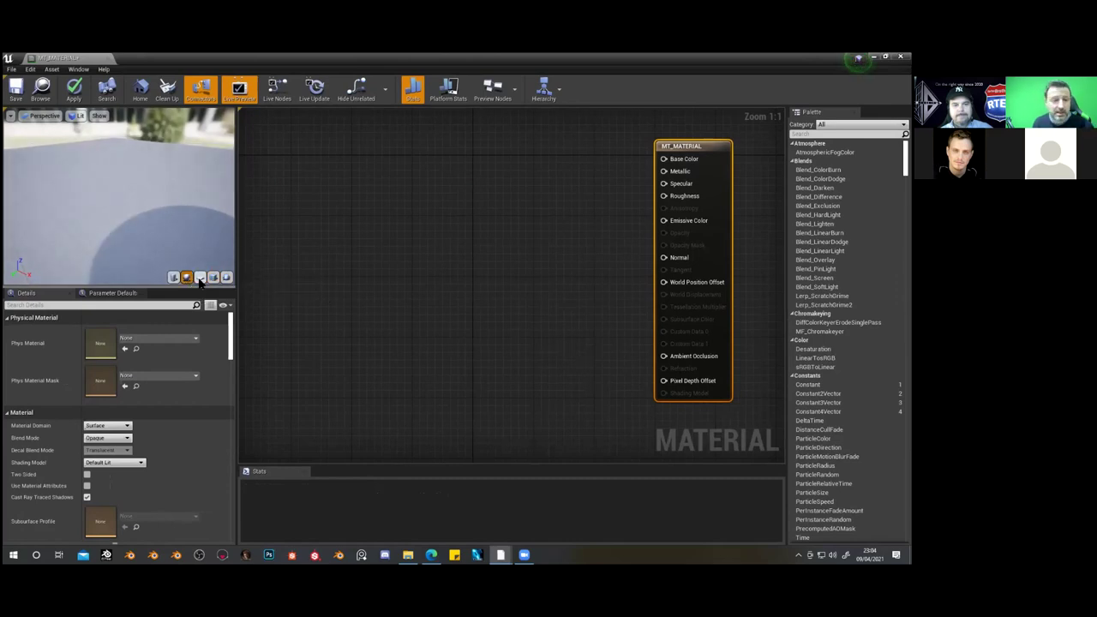
click(212, 278)
click(226, 278)
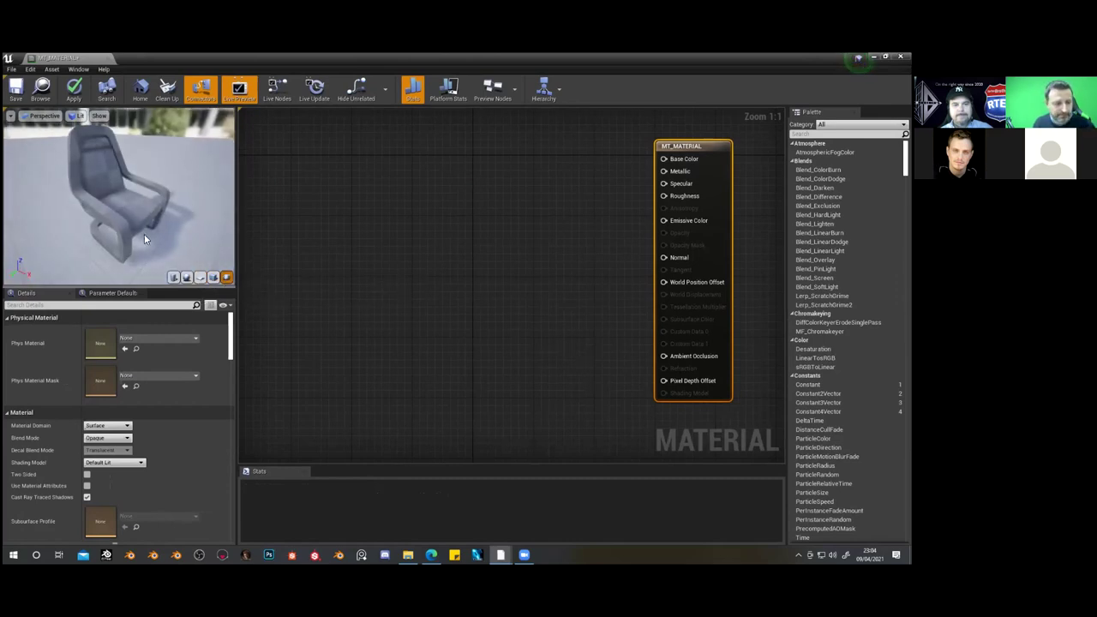
click(315, 238)
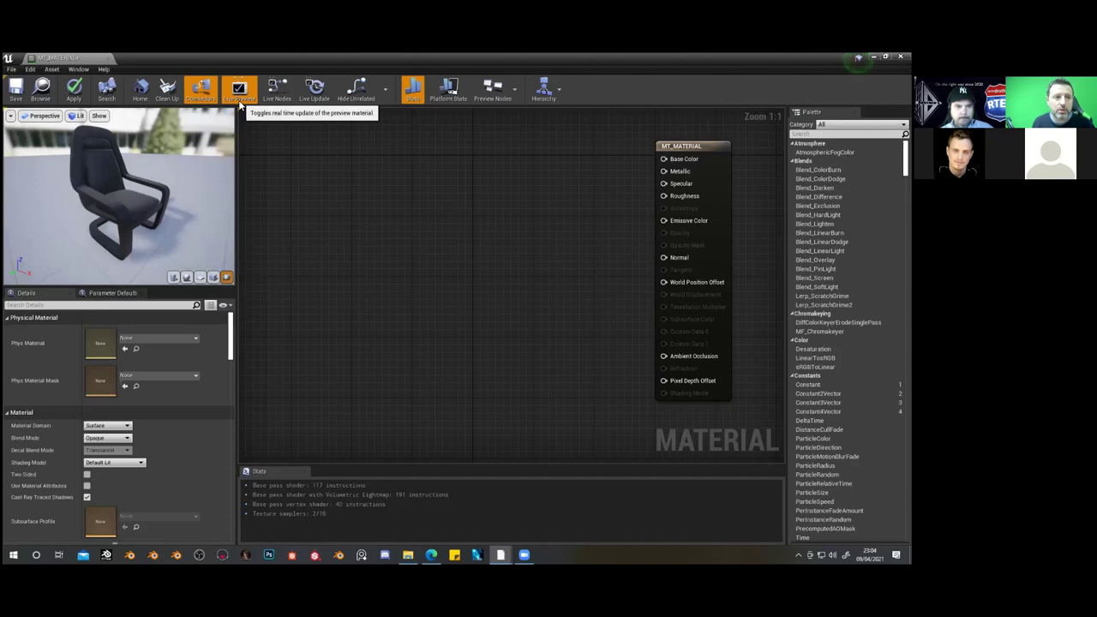
Toggle the preview grid, enable the Background backdrop, and orbit to the chair's front
click(100, 117)
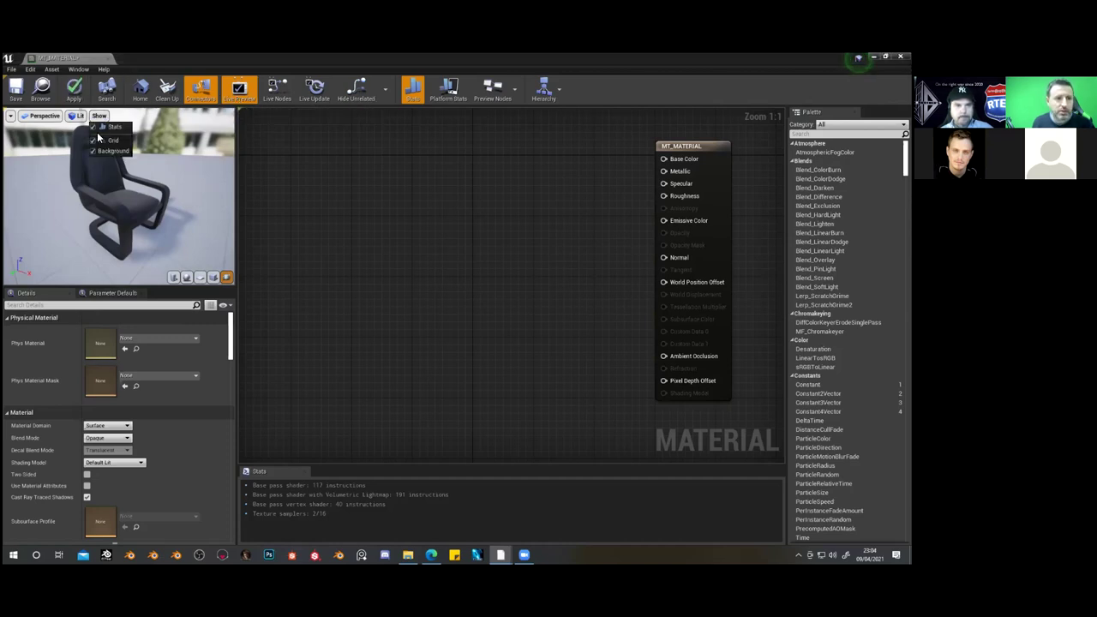
click(97, 142)
click(99, 116)
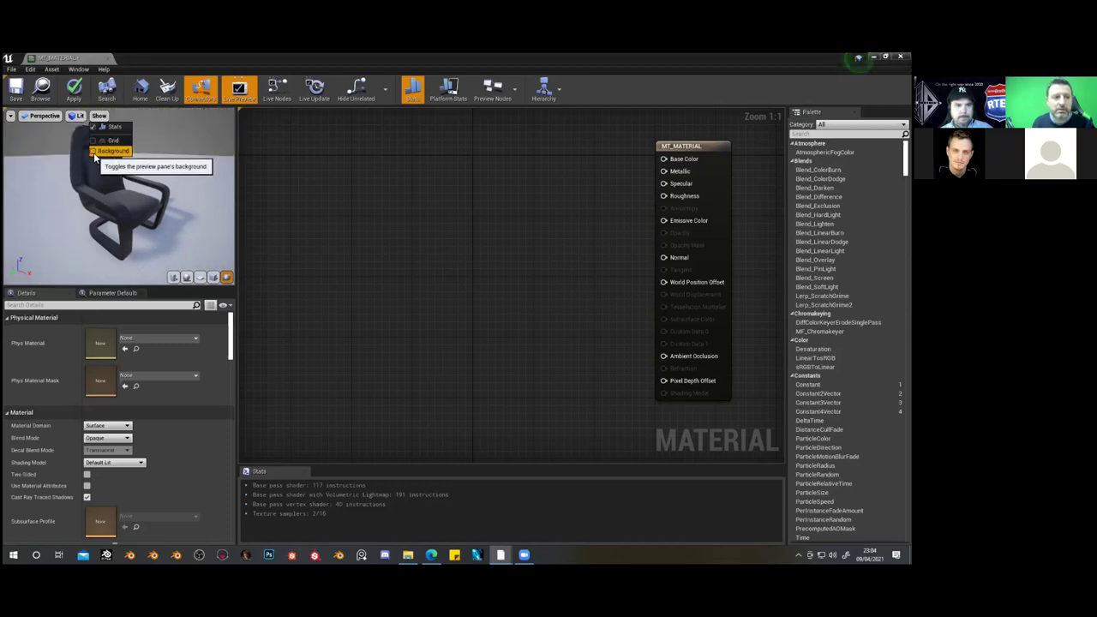
drag(169, 204, 236, 131)
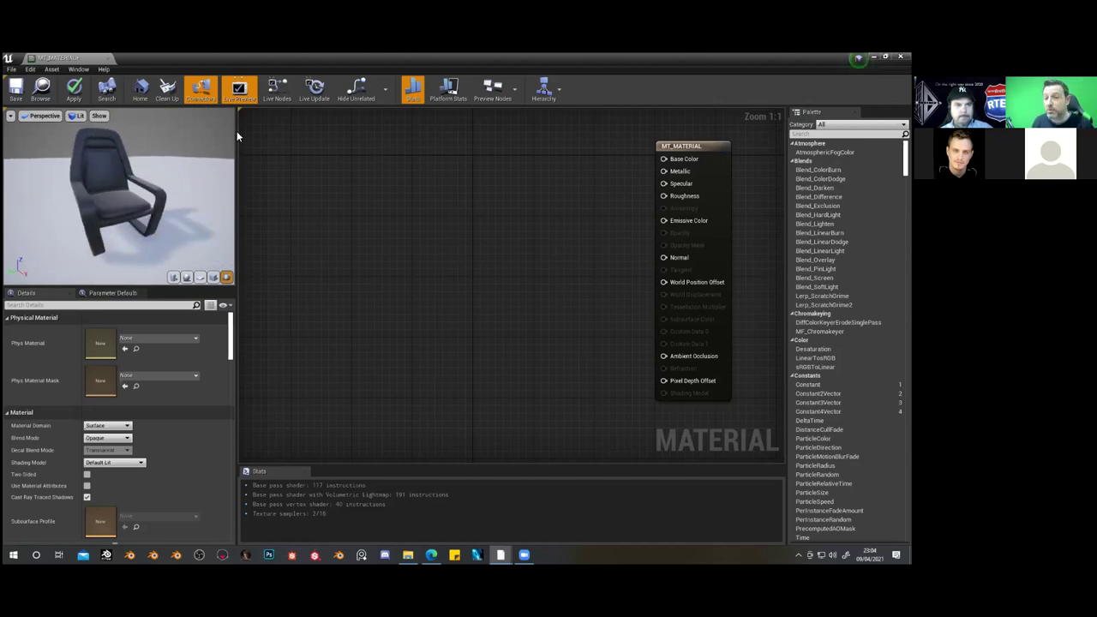
click(99, 116)
click(98, 128)
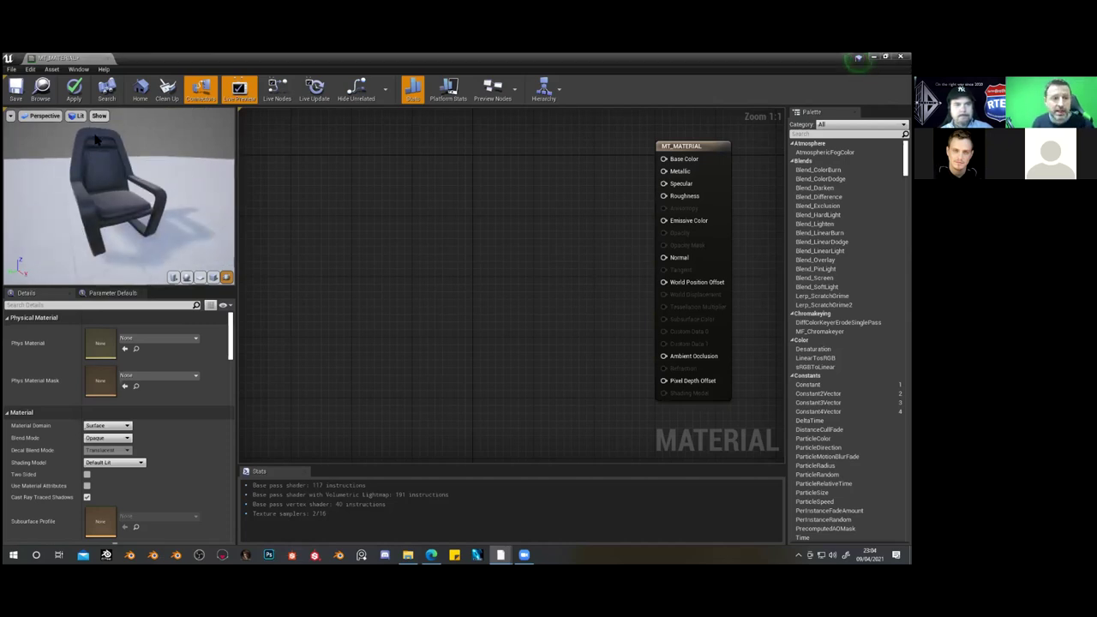
click(102, 116)
click(98, 142)
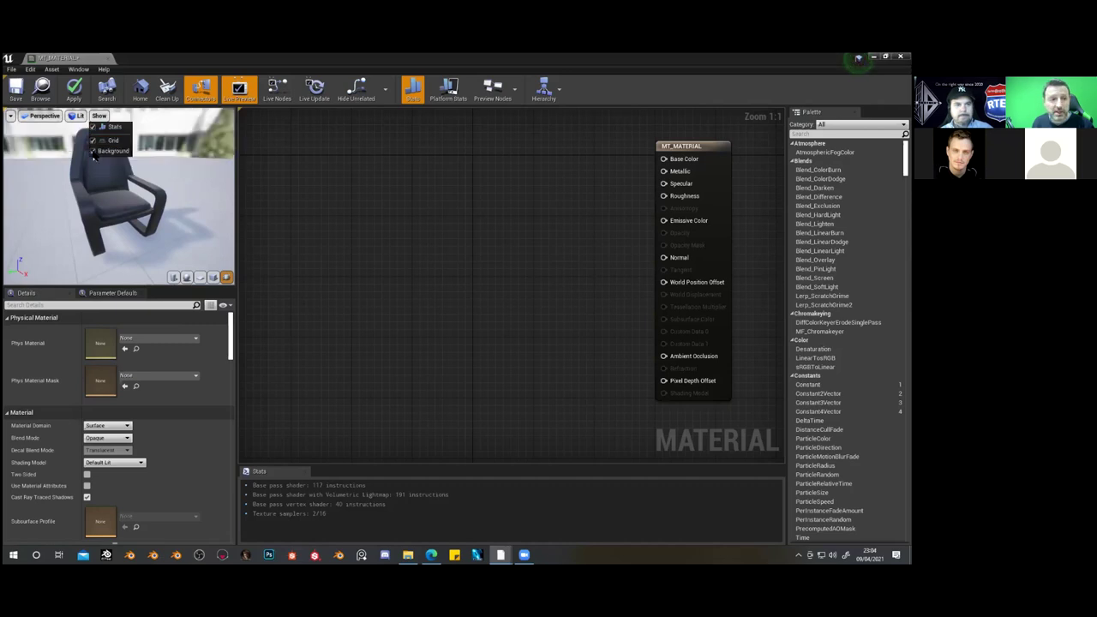
drag(120, 197, 85, 206)
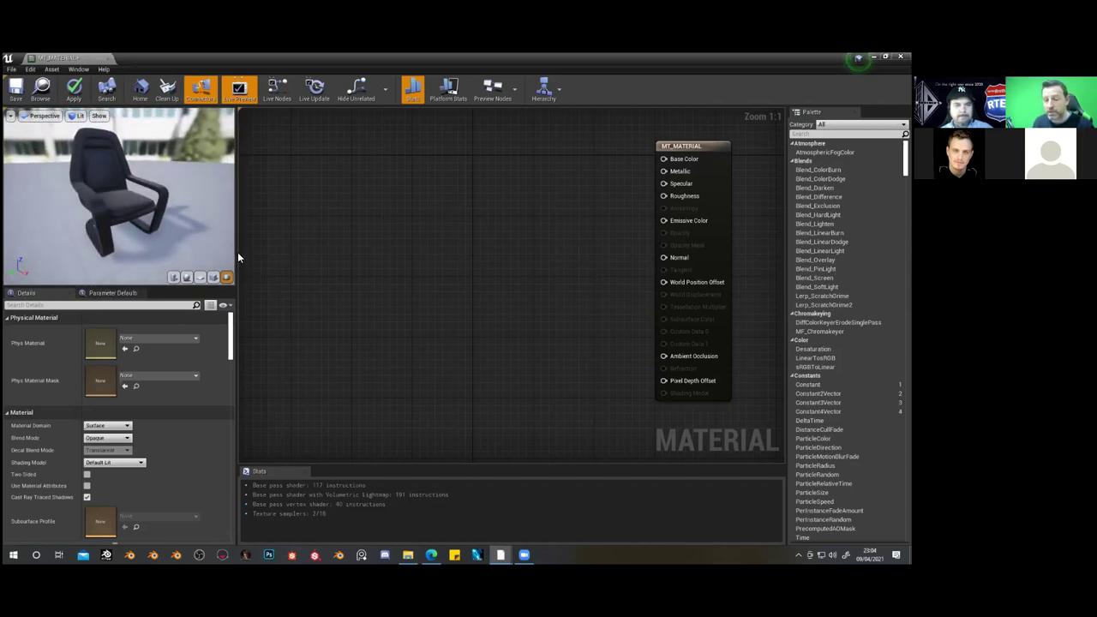
Keep Material Domain on Surface and bring up the Blend Mode choices
drag(156, 242, 176, 242)
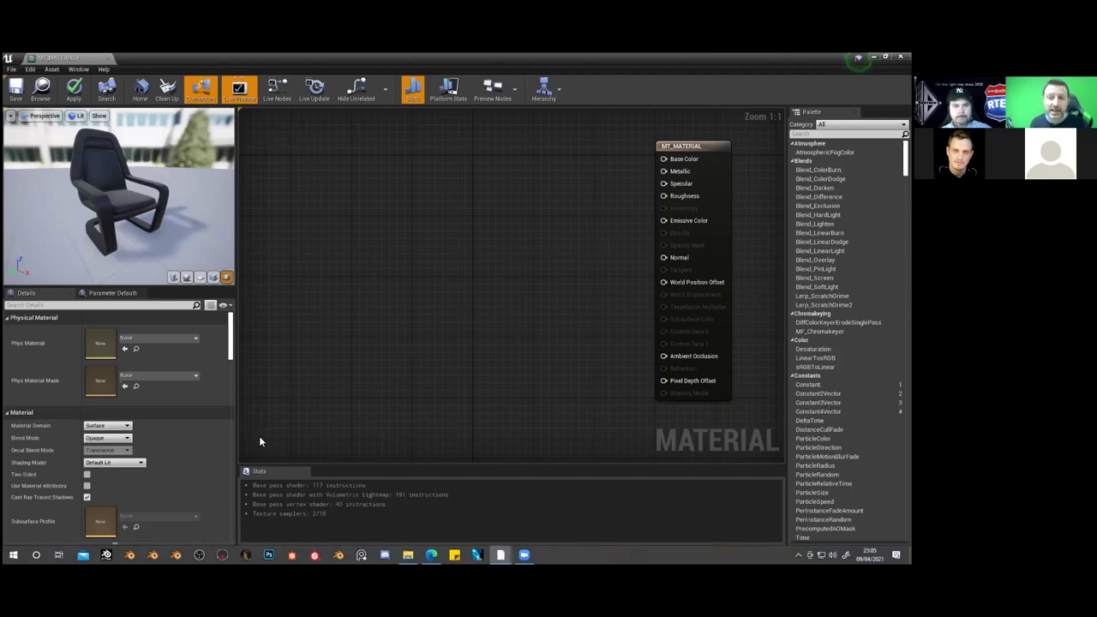
scroll(175, 407, down, 3)
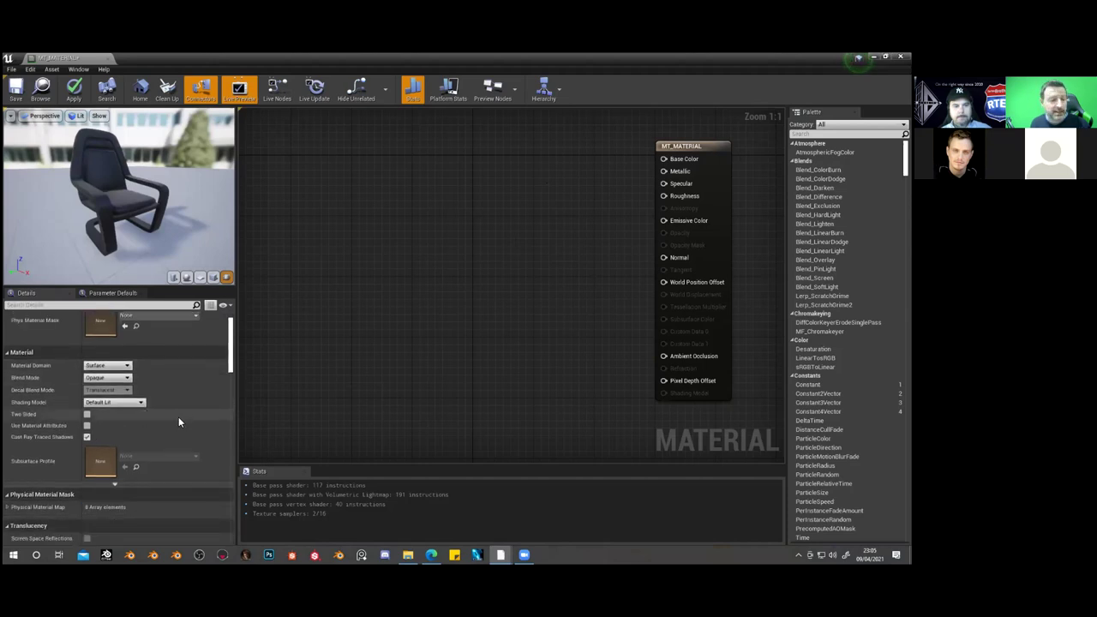
click(128, 366)
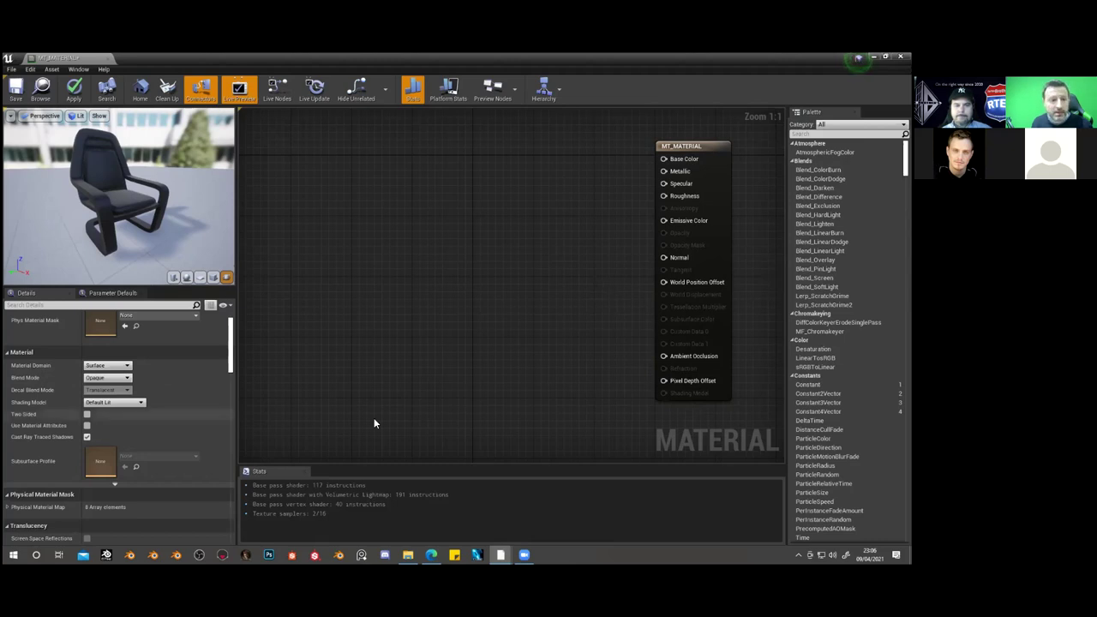
click(128, 378)
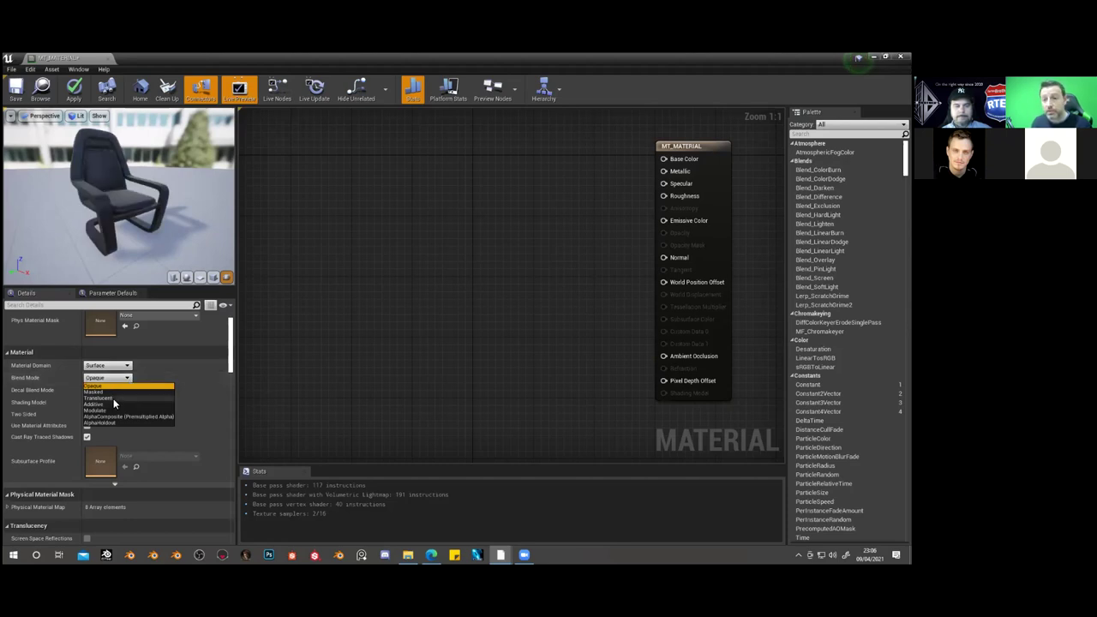
Set Blend Mode to Translucent and inspect the new Opacity input
click(114, 398)
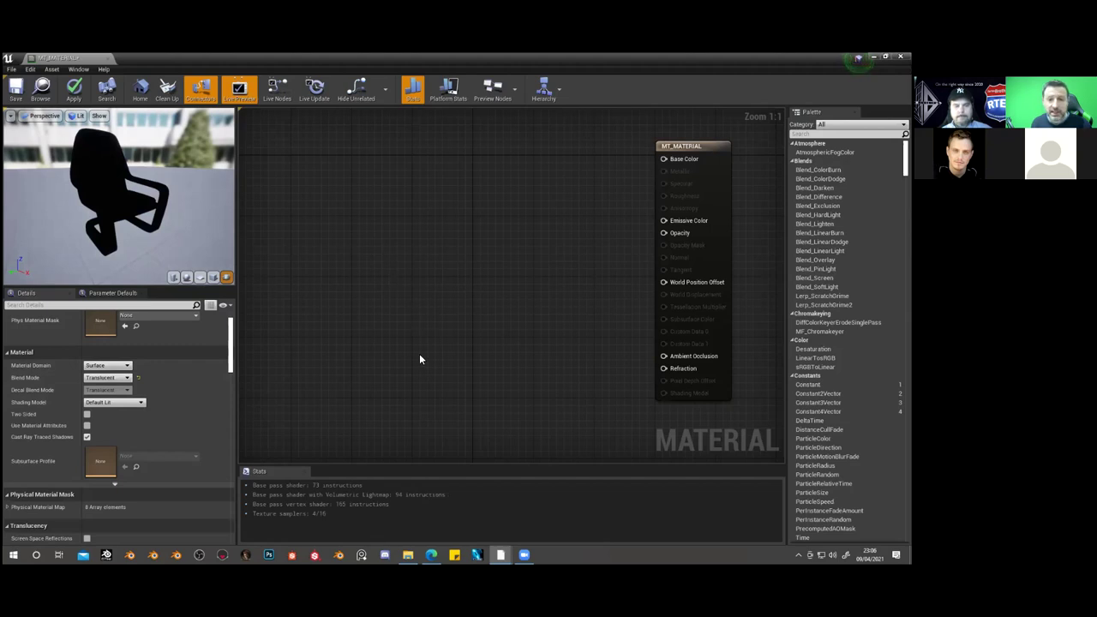
drag(161, 228, 201, 230)
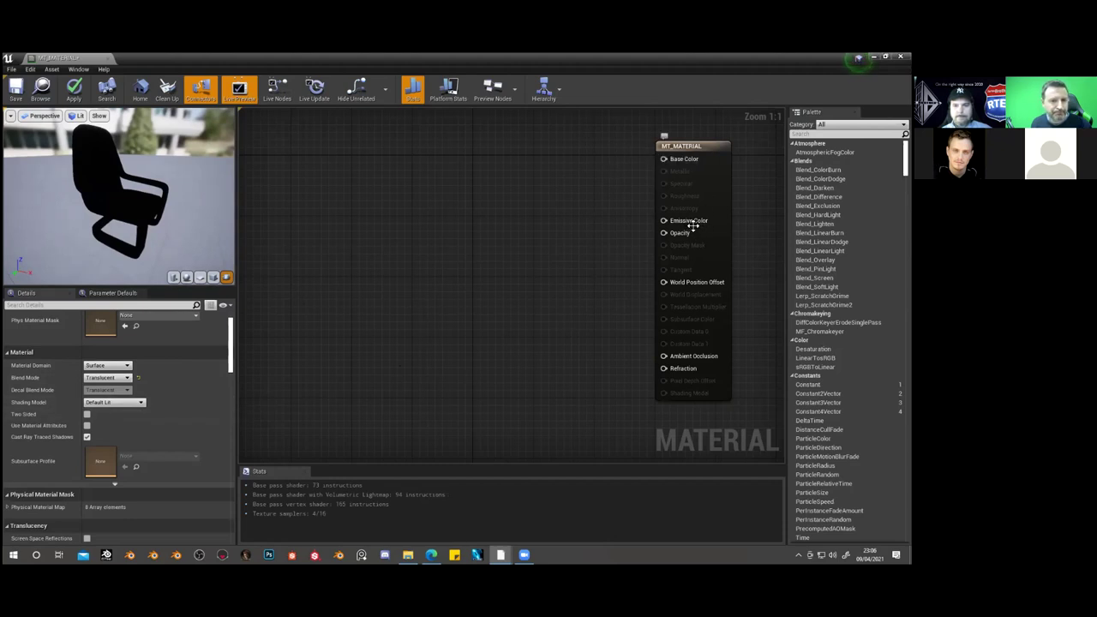
drag(663, 232, 585, 237)
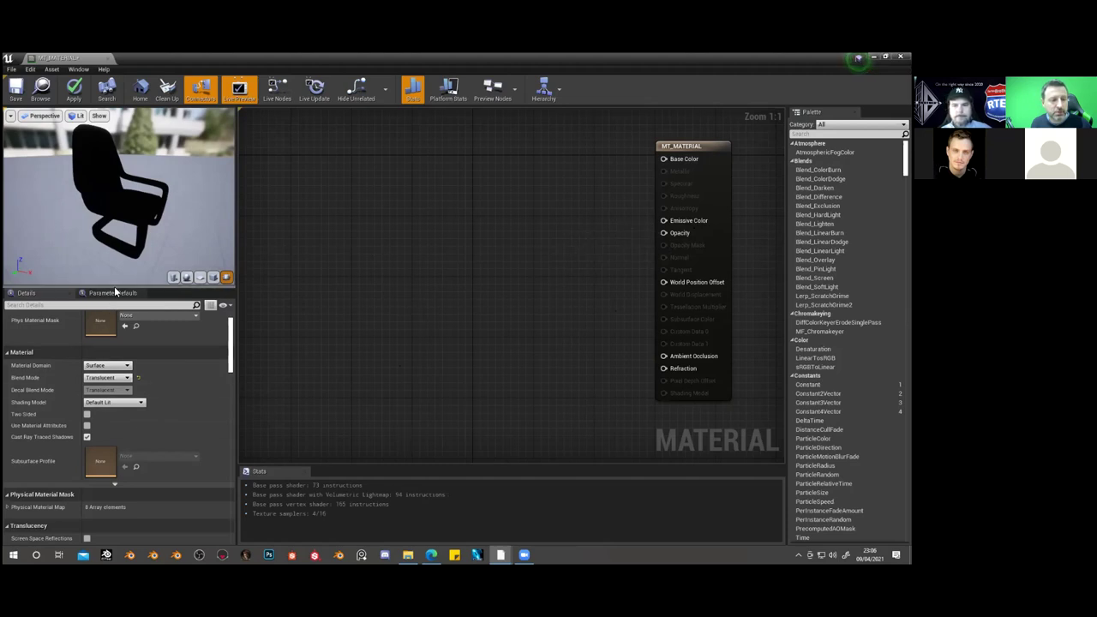
Try Masked blending with its Opacity Mask input, then return to Translucent
click(107, 377)
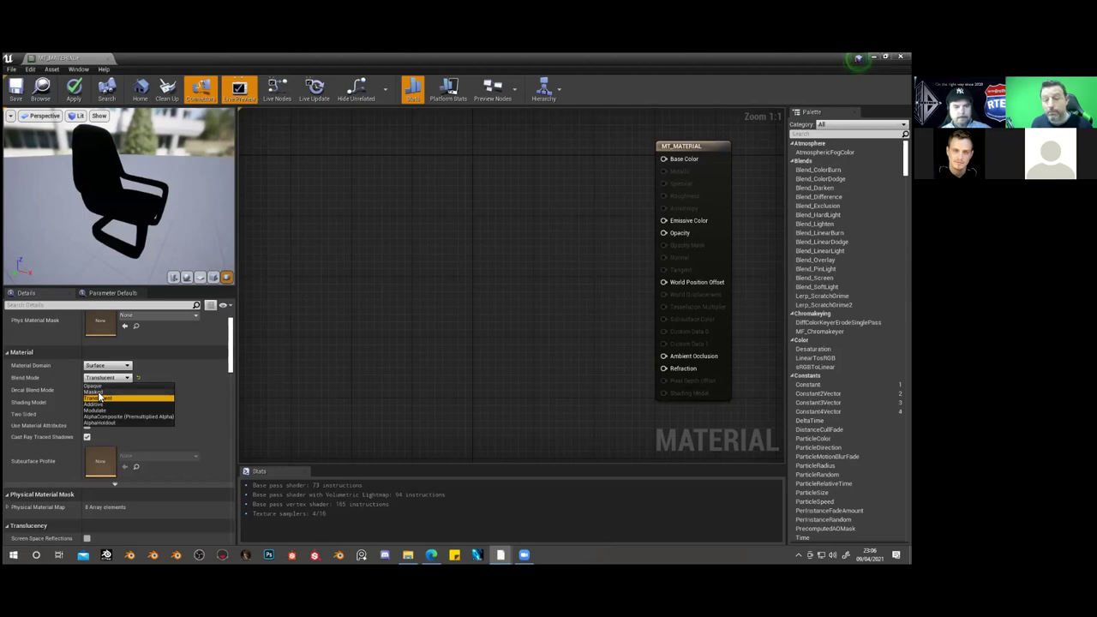
click(99, 393)
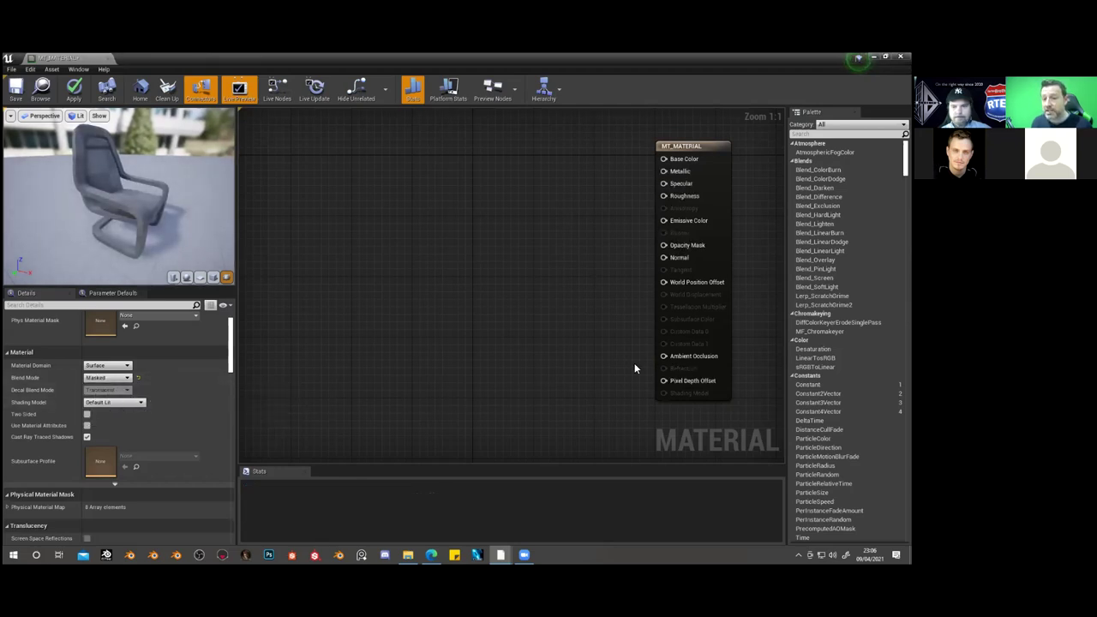
drag(663, 245, 626, 251)
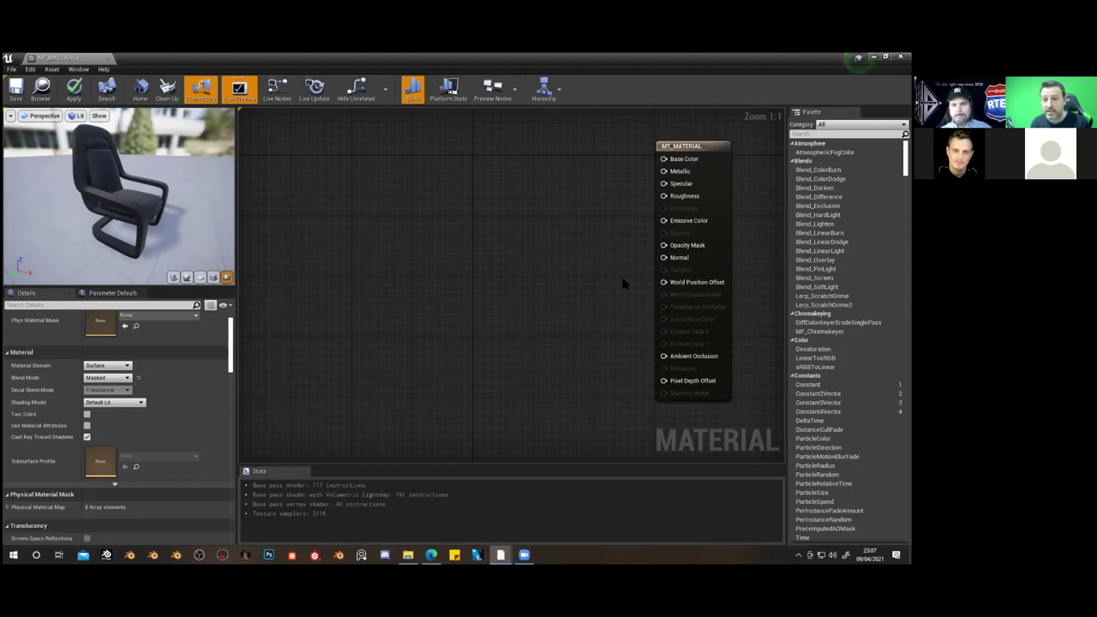
click(128, 378)
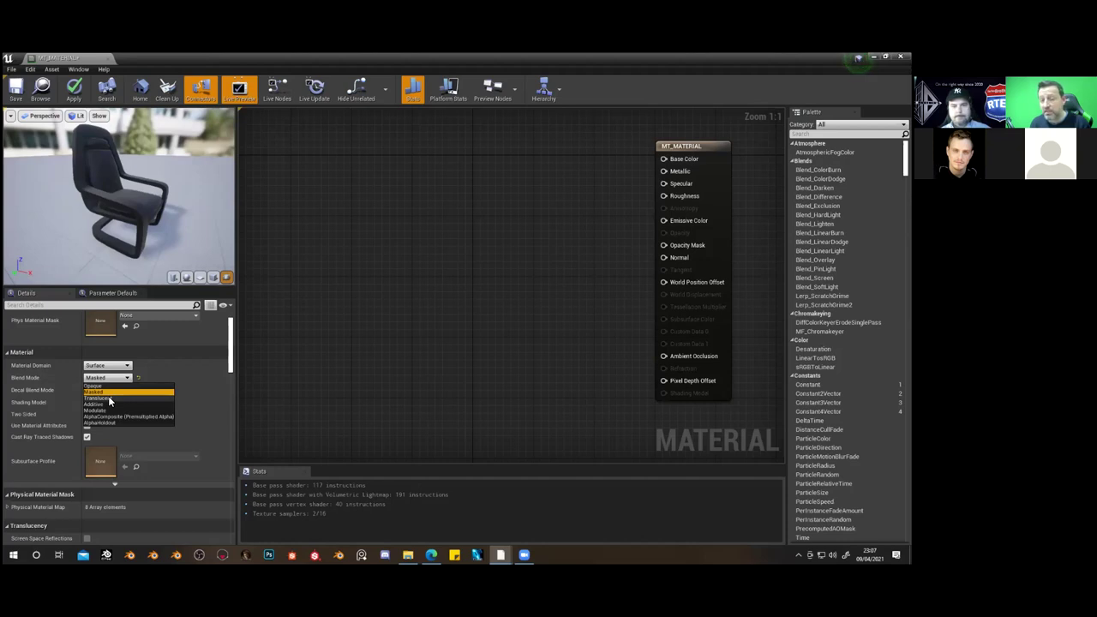
click(108, 397)
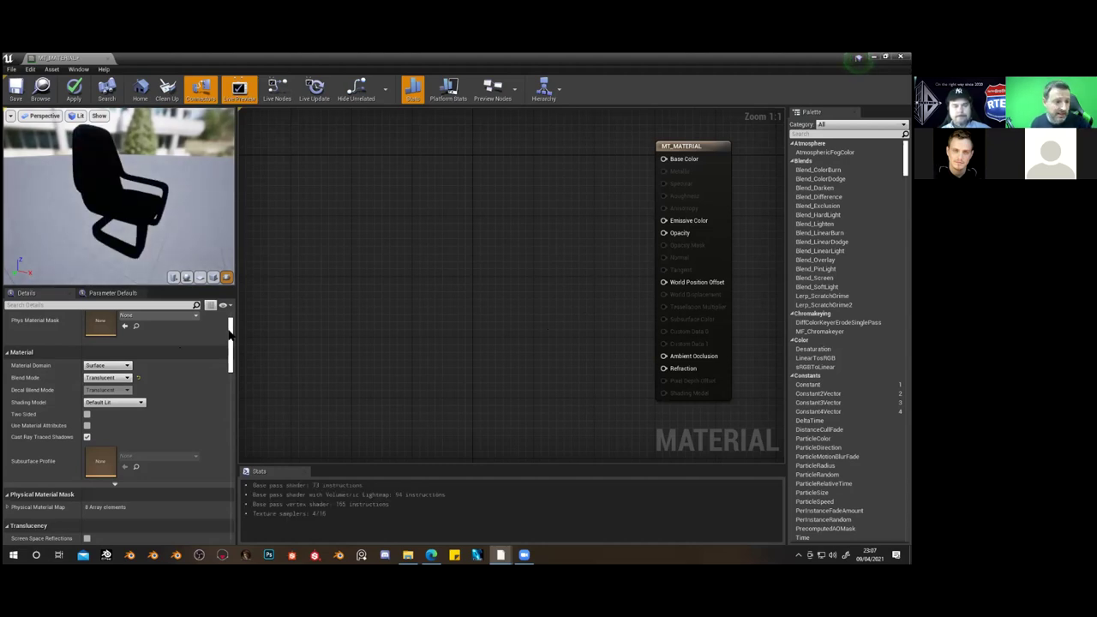
drag(230, 333, 251, 317)
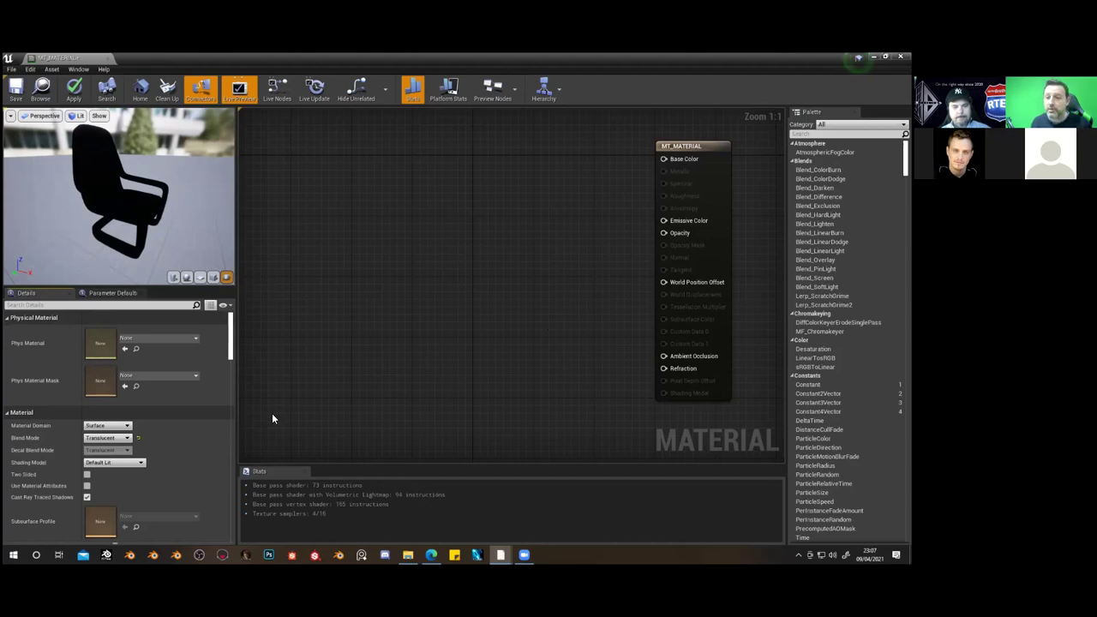
Collapse Physical Material and enable Two Sided
click(9, 318)
click(88, 393)
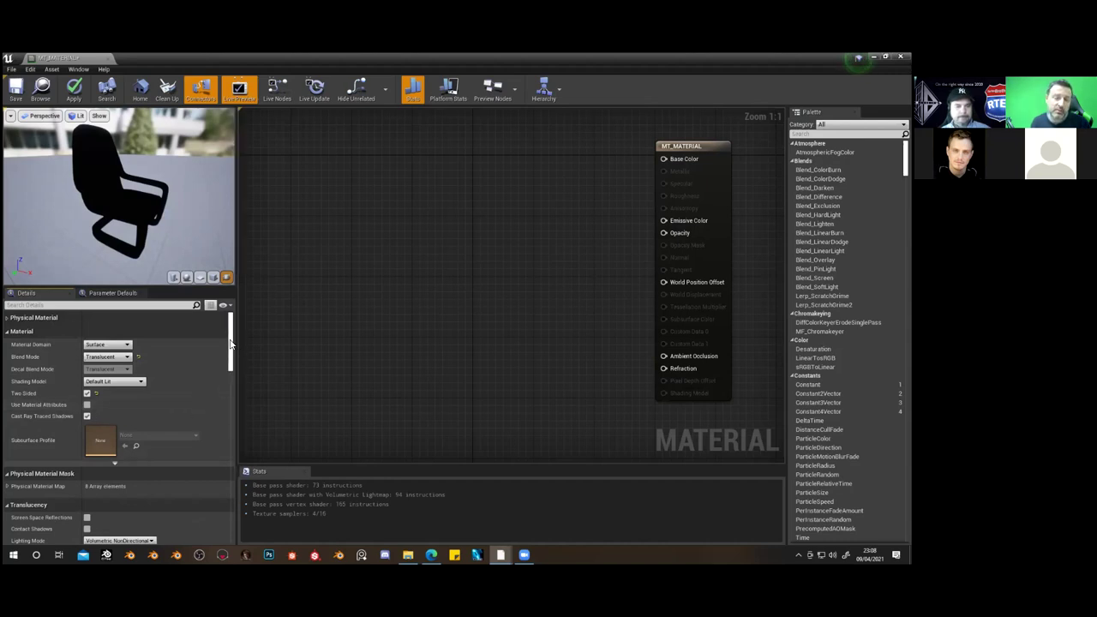
scroll(229, 343, down, 1)
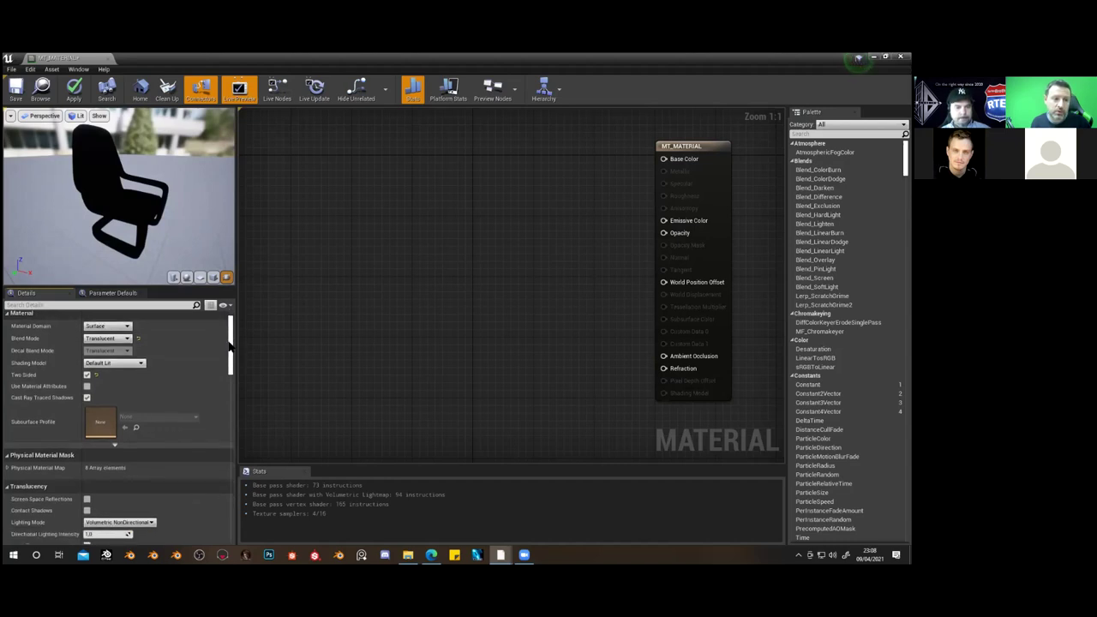
Toggle Use Material Attributes on and off, moving the result node down-left
click(87, 385)
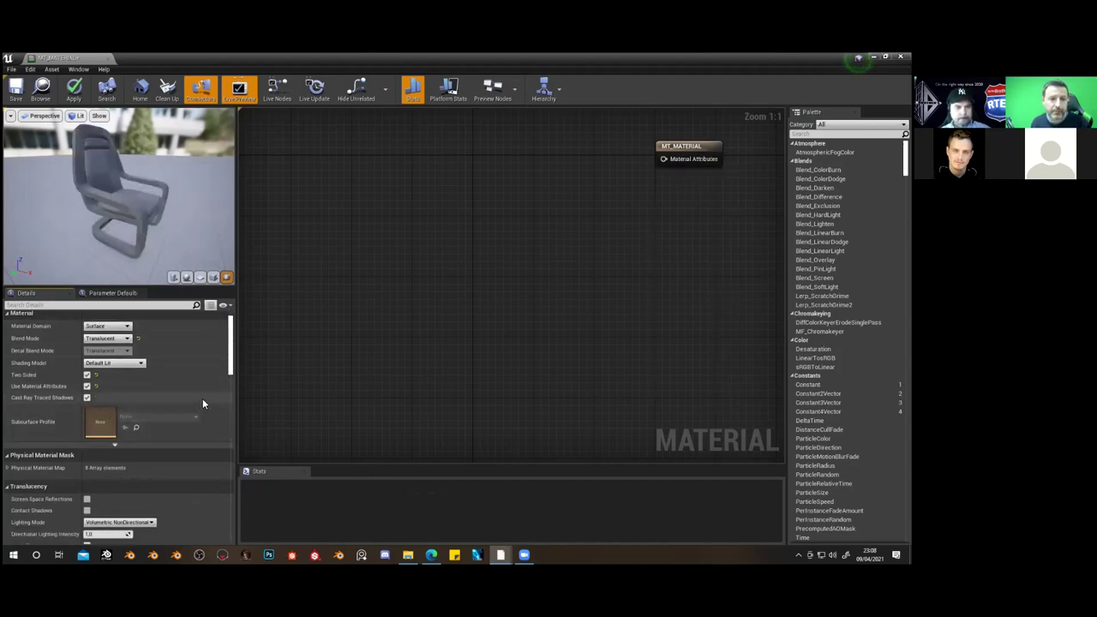
drag(682, 147, 636, 185)
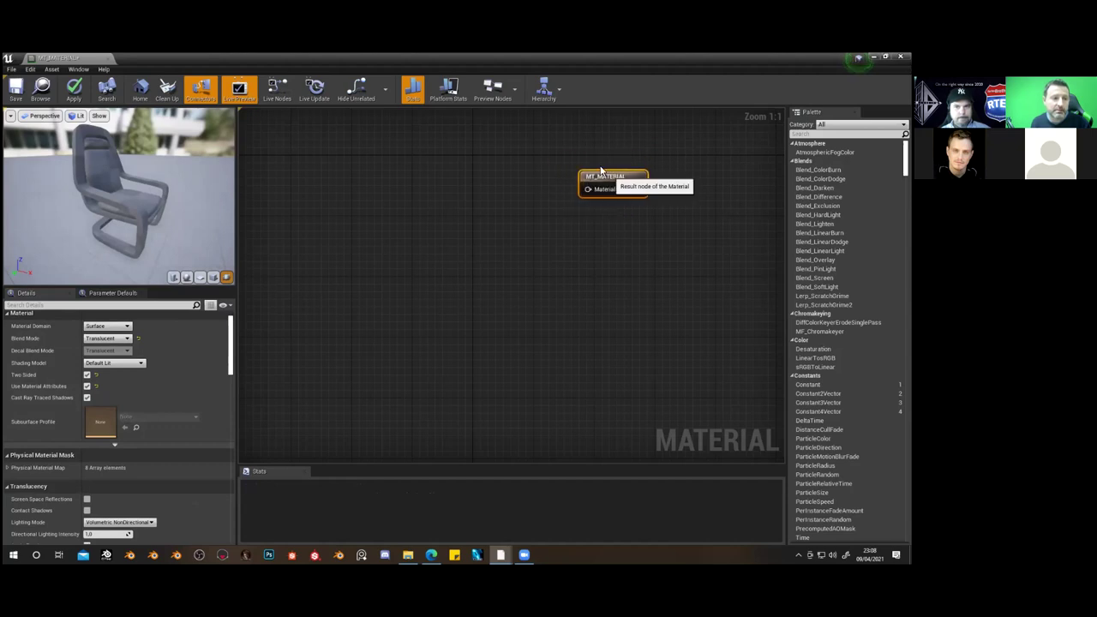
click(86, 385)
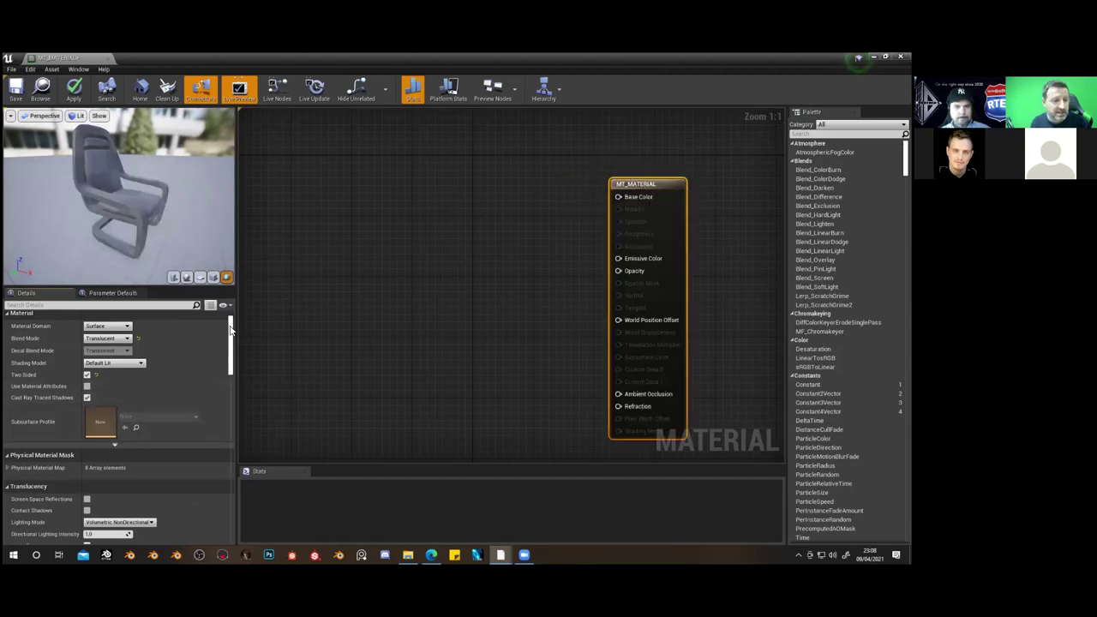
scroll(229, 327, down, 1)
mouse_move(230, 327)
mouse_down()
mouse_move(229, 350)
mouse_move(230, 310)
mouse_up()
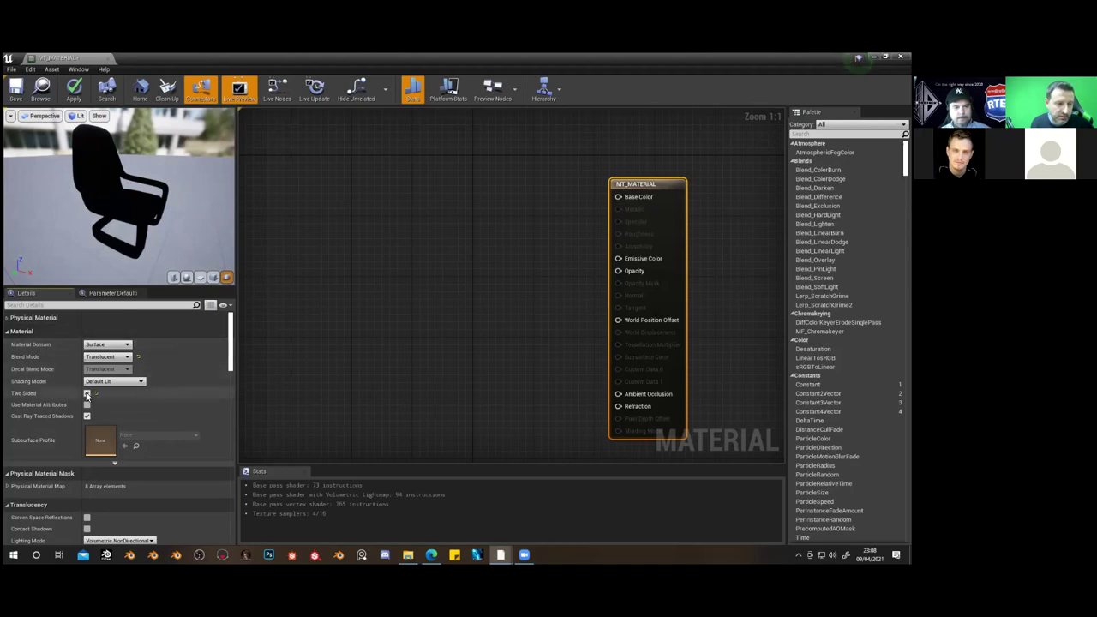
scroll(191, 413, down, 1)
scroll(193, 414, down, 1)
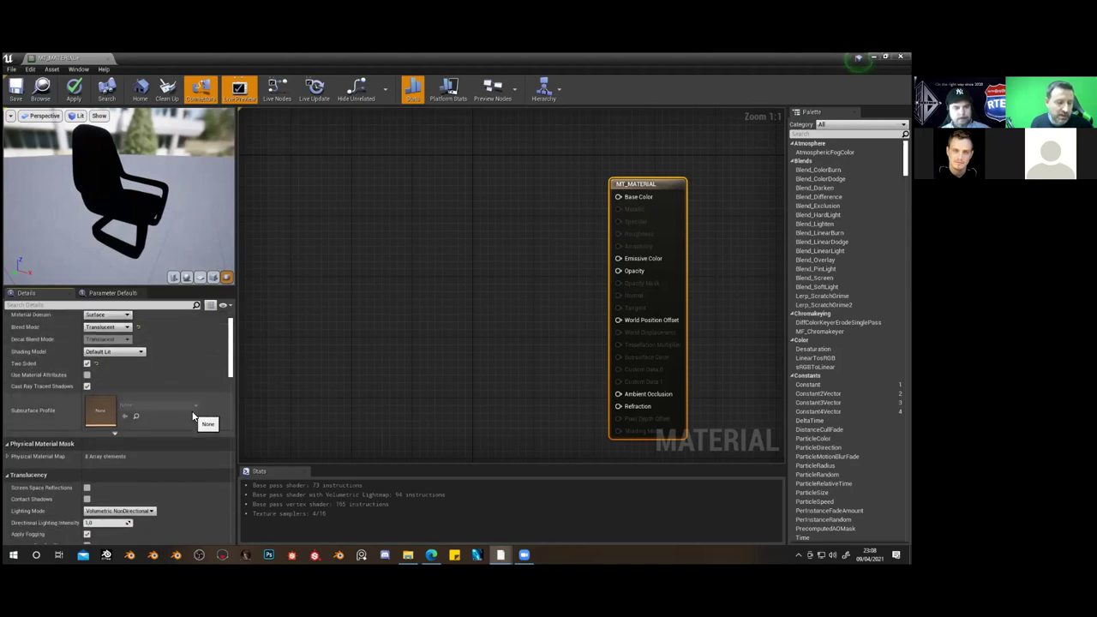
scroll(193, 417, down, 2)
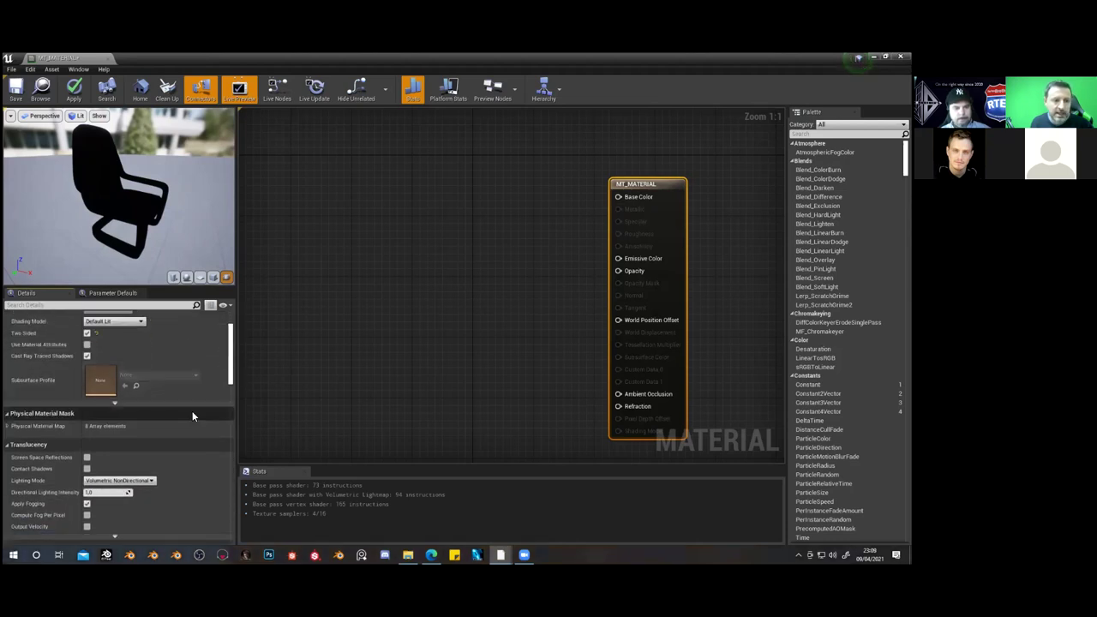
scroll(193, 415, down, 2)
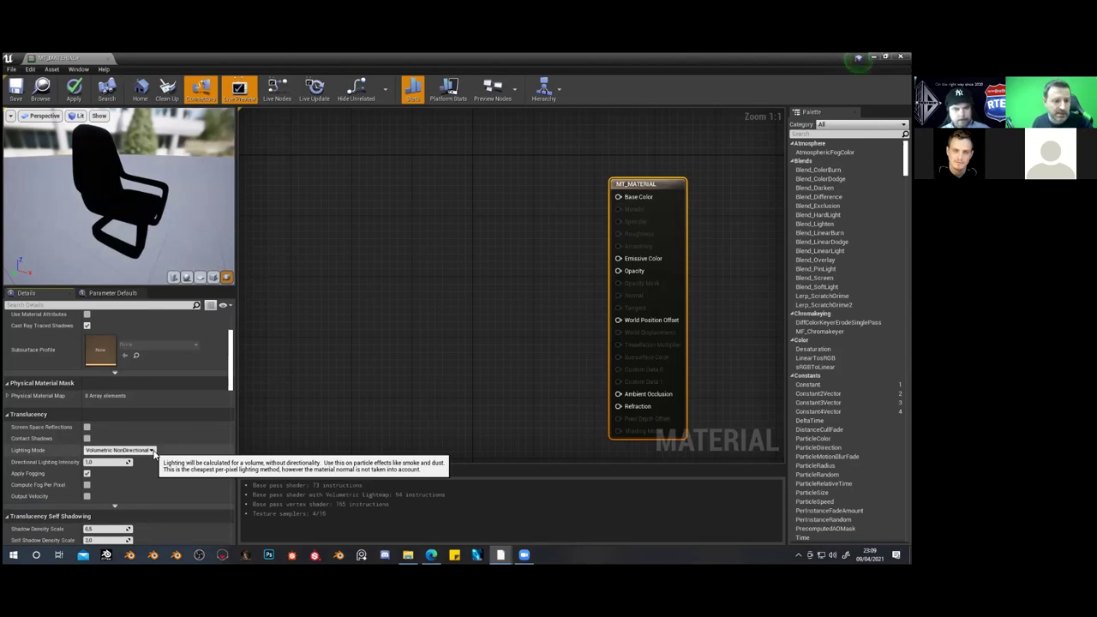
Set Lighting Mode to Volumetric PerVertex NonDirectional after briefly trying Surface TranslucencyVolume
click(152, 451)
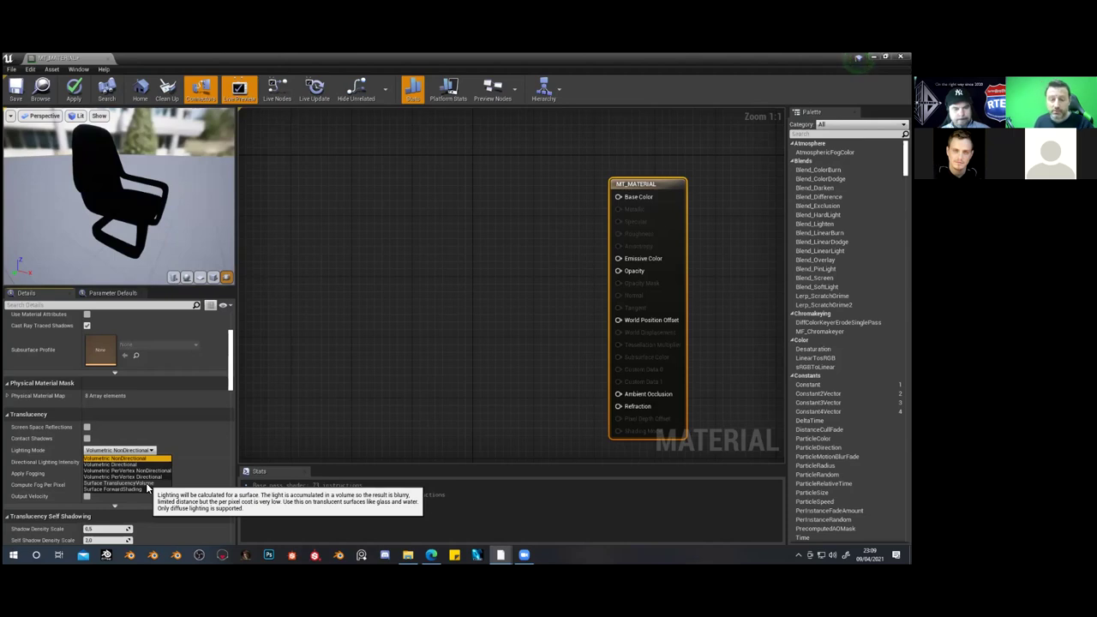
click(147, 484)
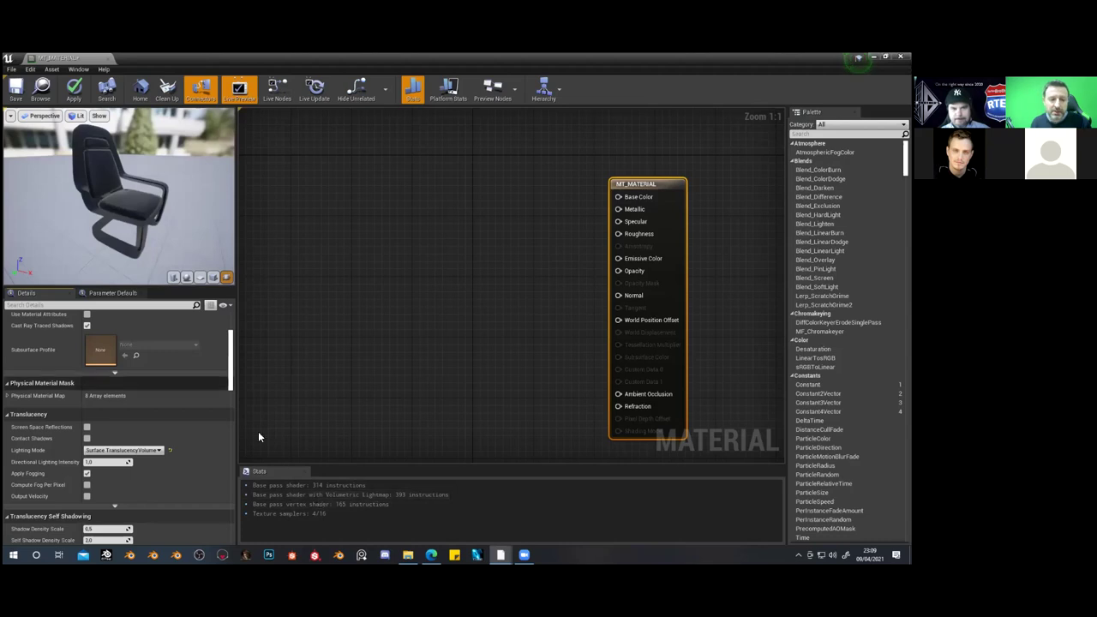
drag(133, 212, 234, 215)
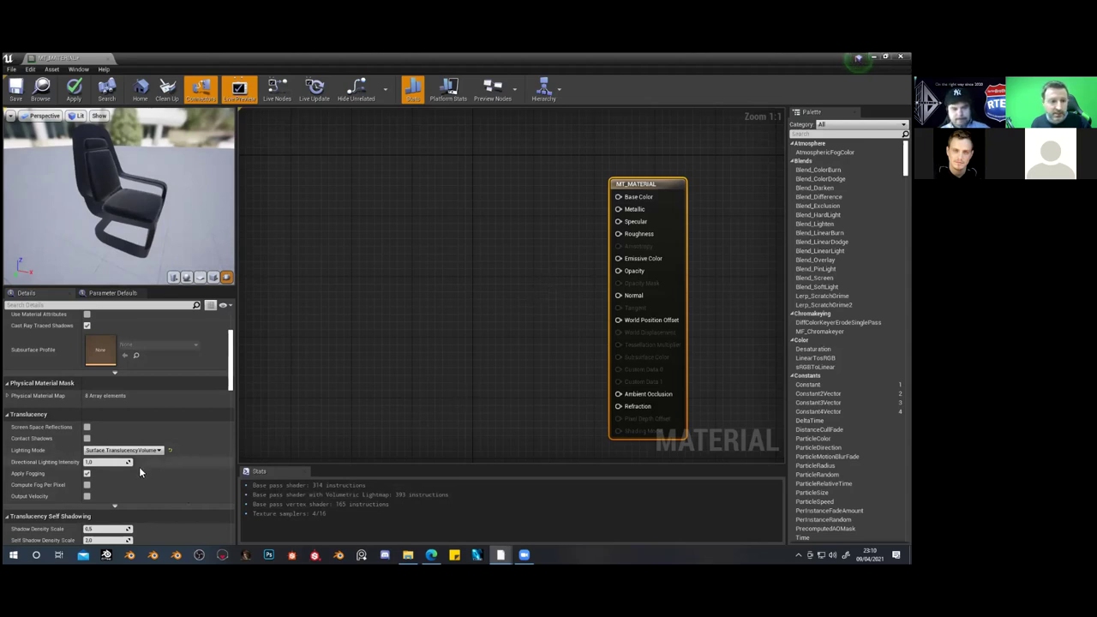
click(158, 451)
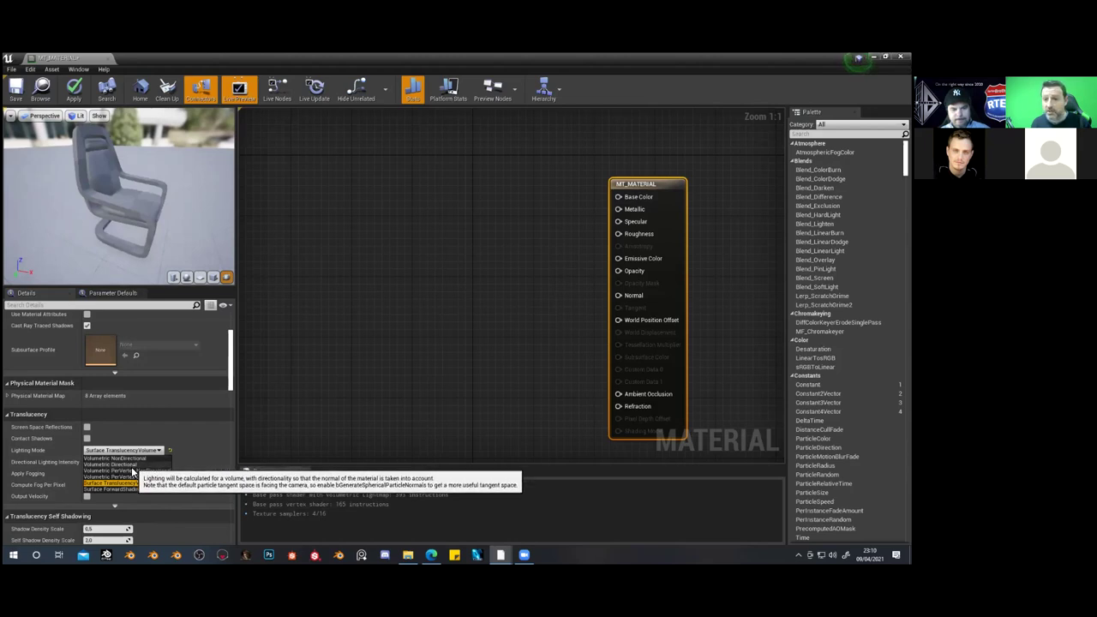
click(130, 471)
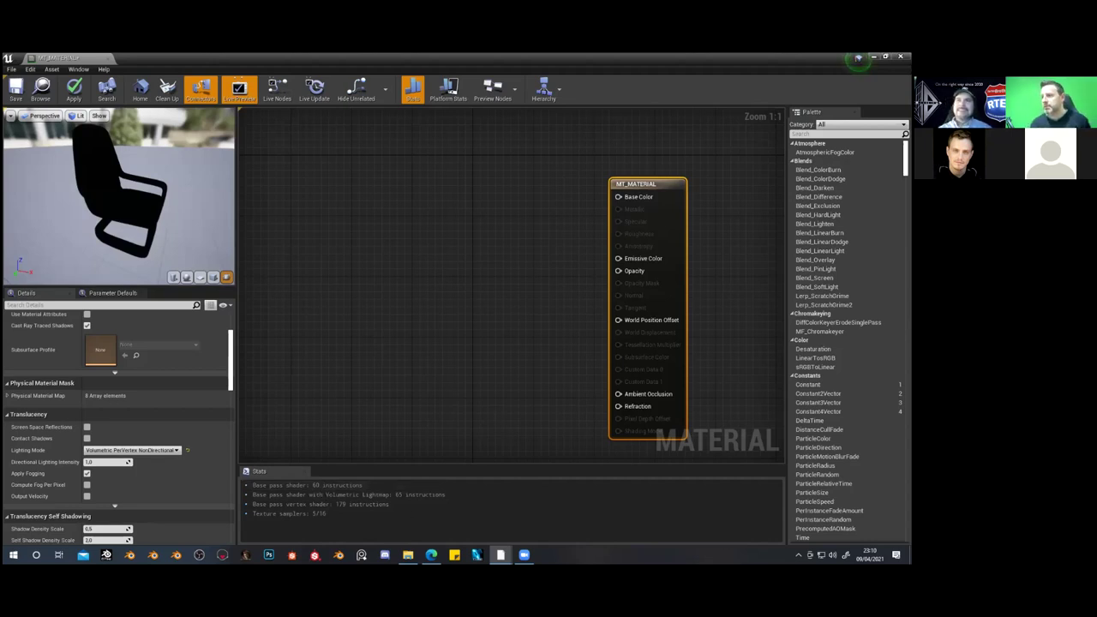
click(858, 58)
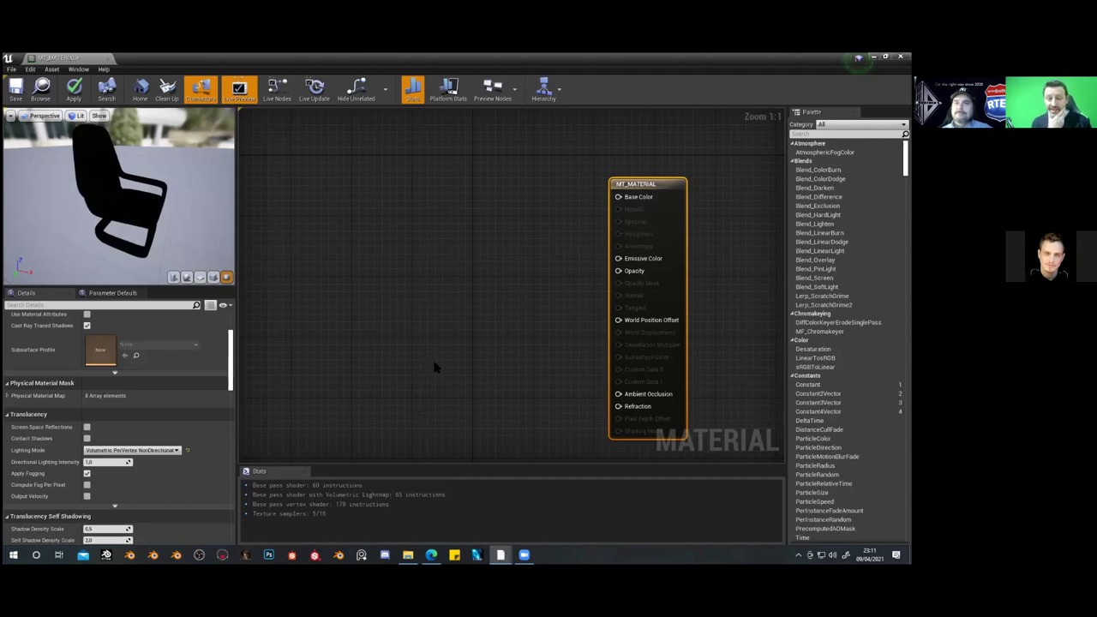
Add a Noise node to the graph via the 'noise' search
right_click(442, 270)
text(noise)
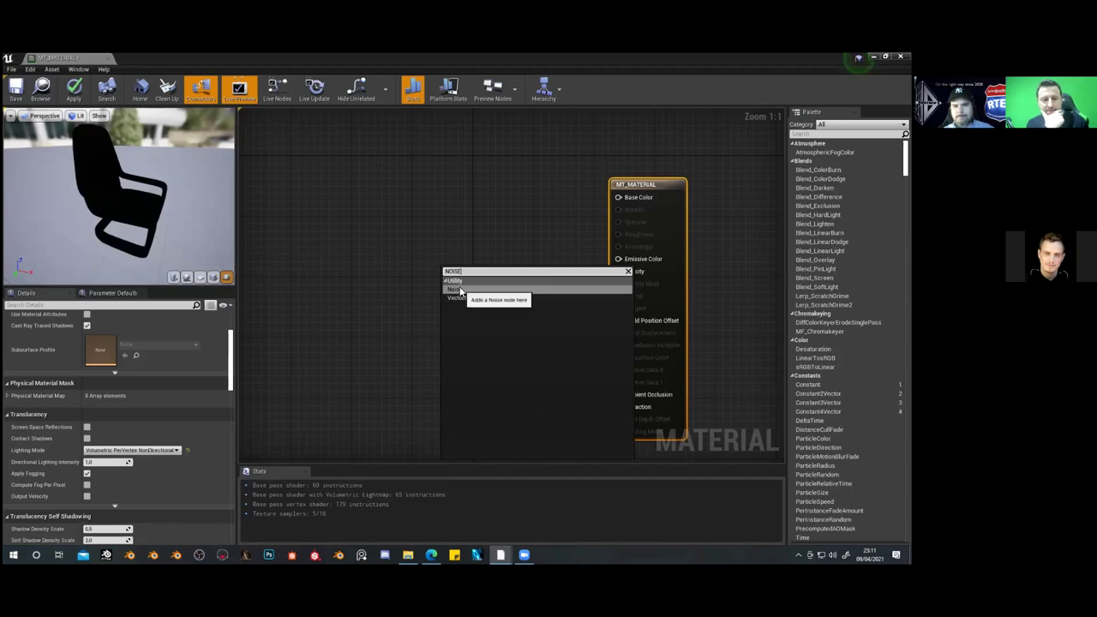
click(460, 290)
key(Caps_Lock)
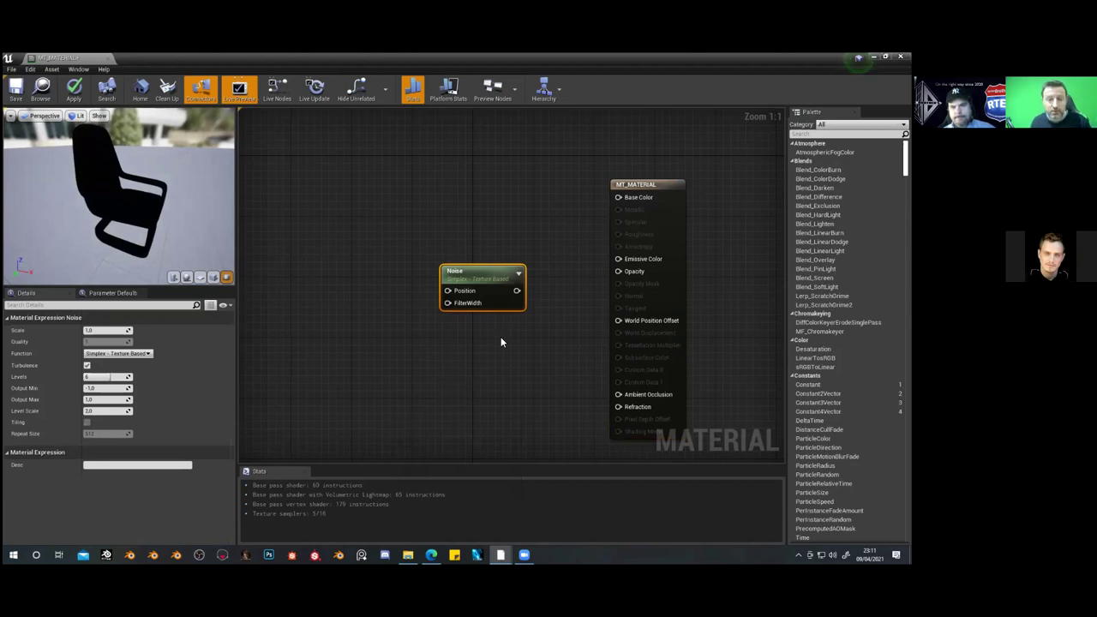
Switch Blend Mode to Opaque and wire the Noise output into Base Color
click(669, 184)
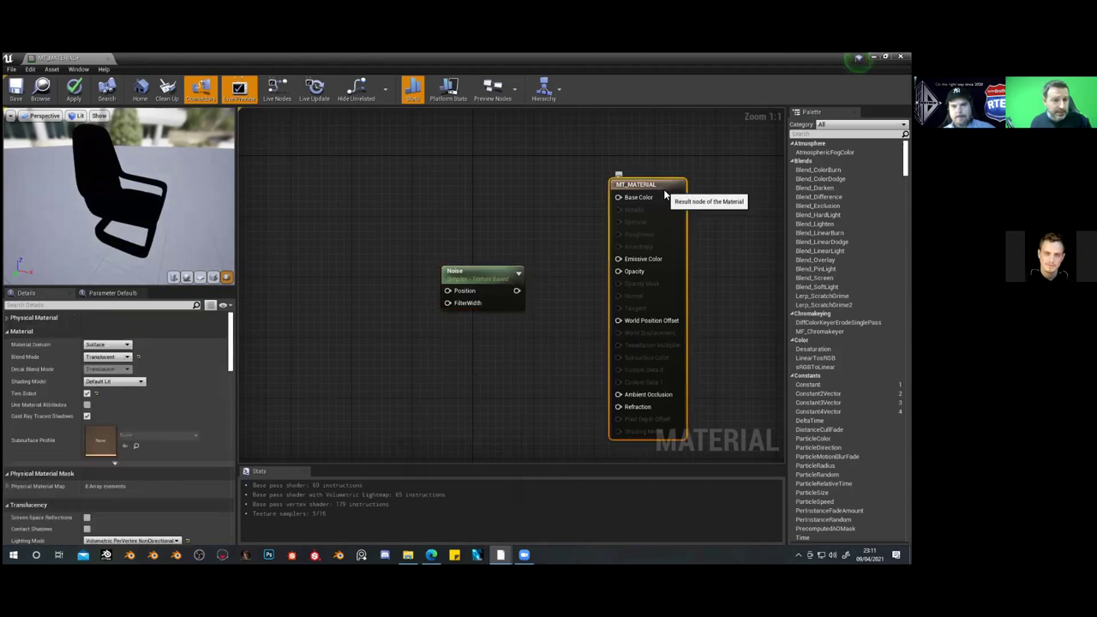
click(107, 356)
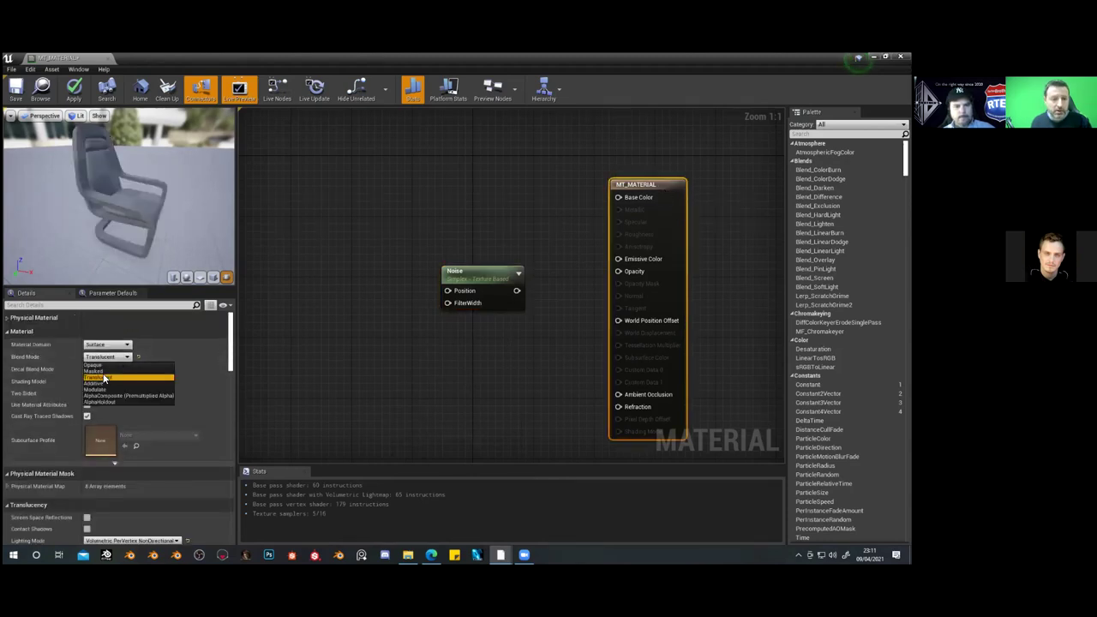
click(100, 365)
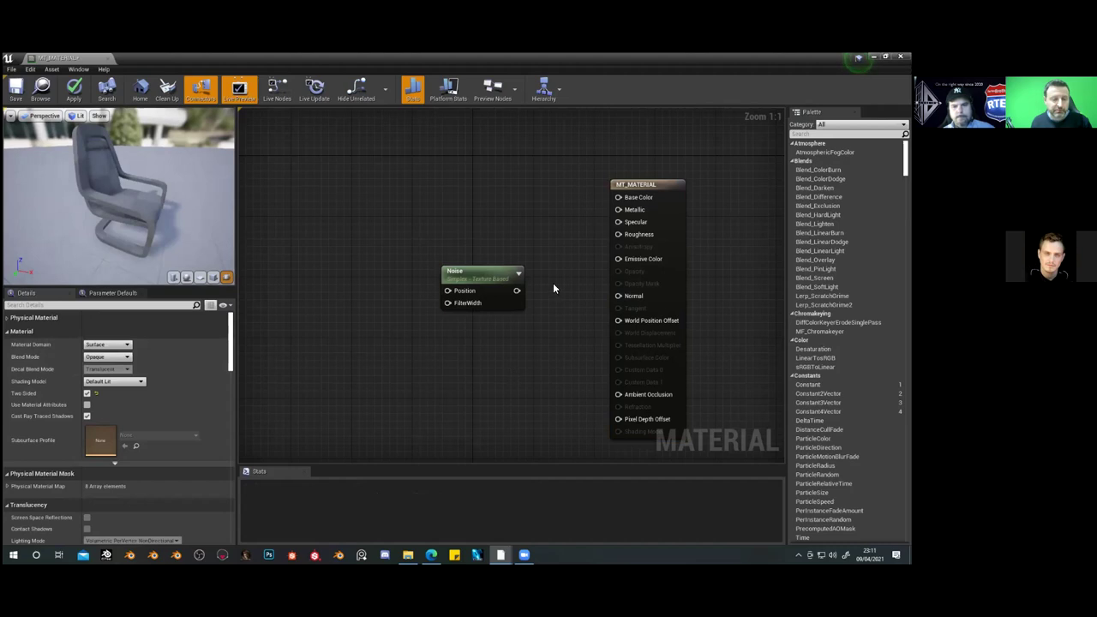
drag(517, 291, 617, 198)
drag(480, 289, 526, 193)
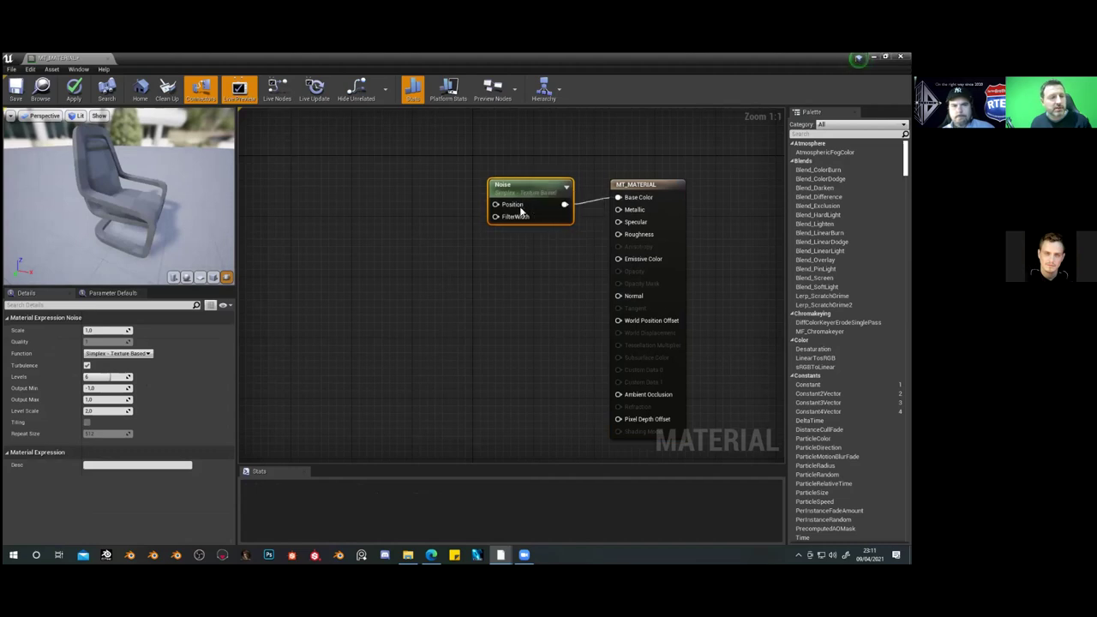
Switch the material preview mesh to a cube, orbit around it, and make the preview area taller
click(505, 252)
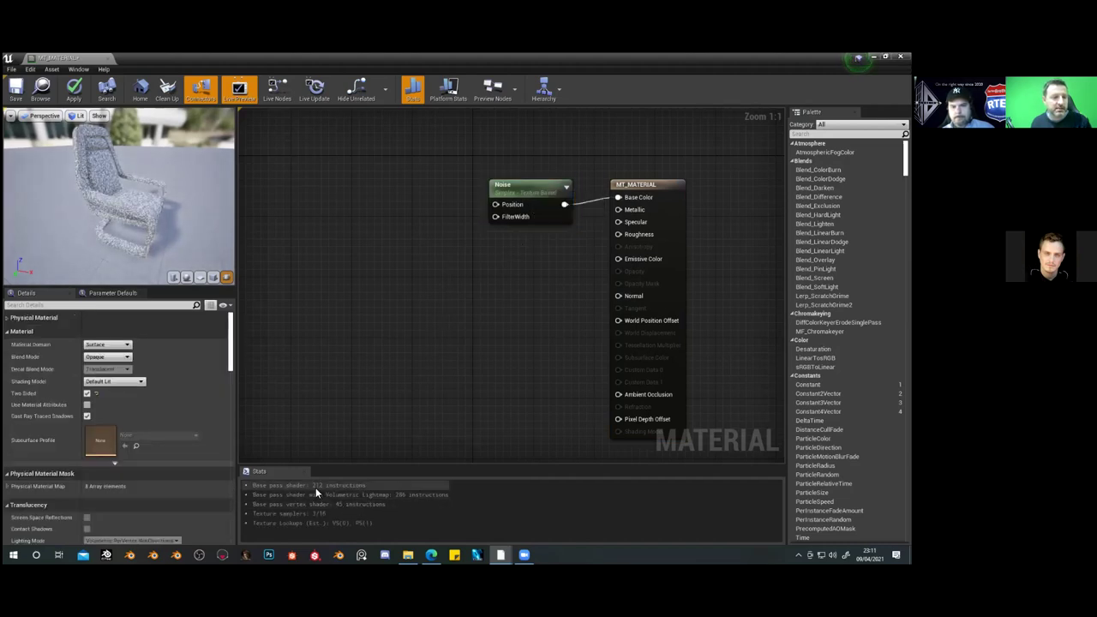
click(213, 277)
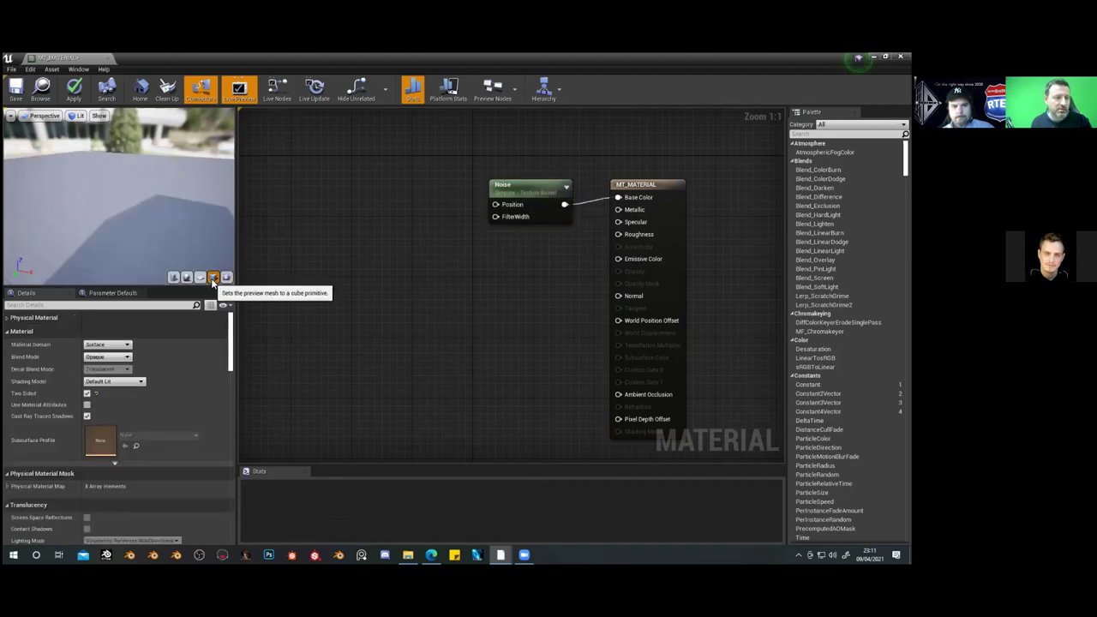
drag(179, 240, 173, 415)
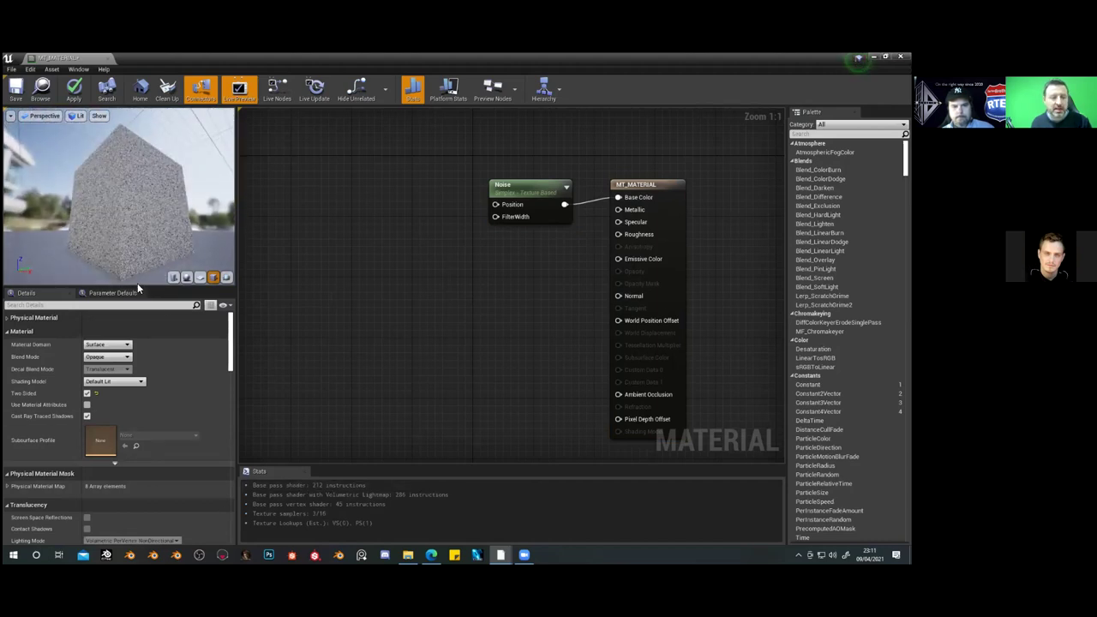
drag(152, 286, 151, 257)
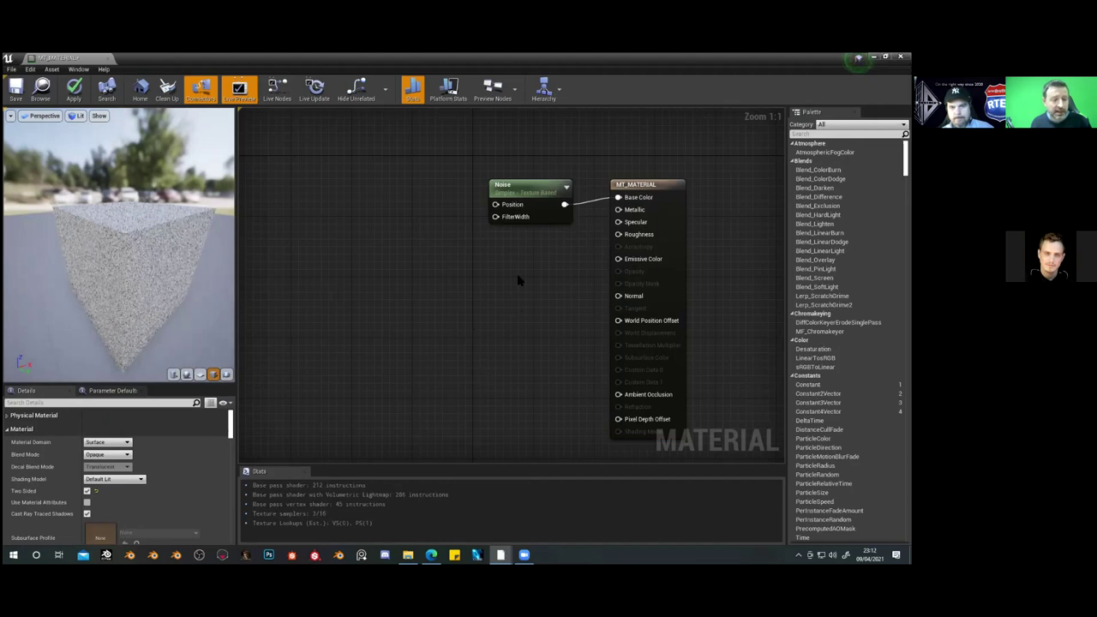
Change the Noise node's function to Voronoi
click(514, 217)
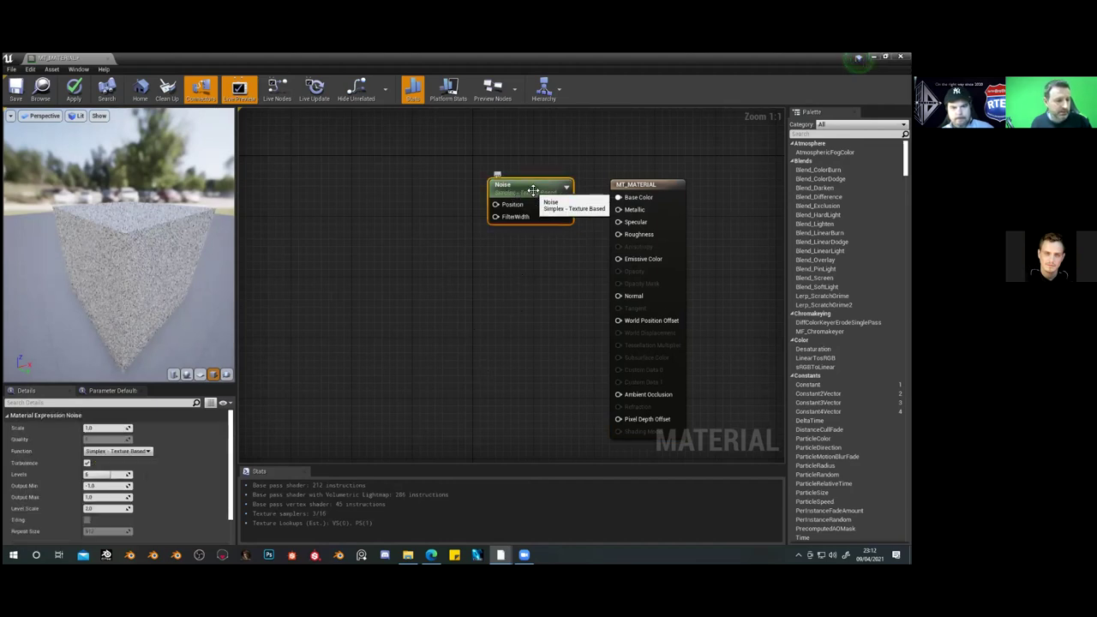
click(129, 451)
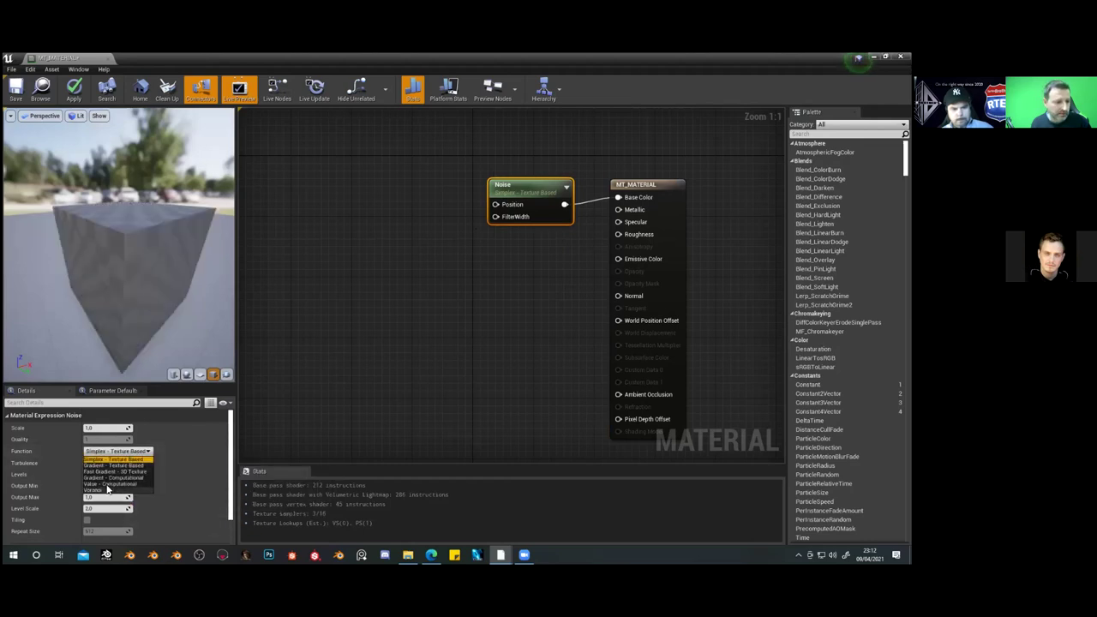
click(97, 493)
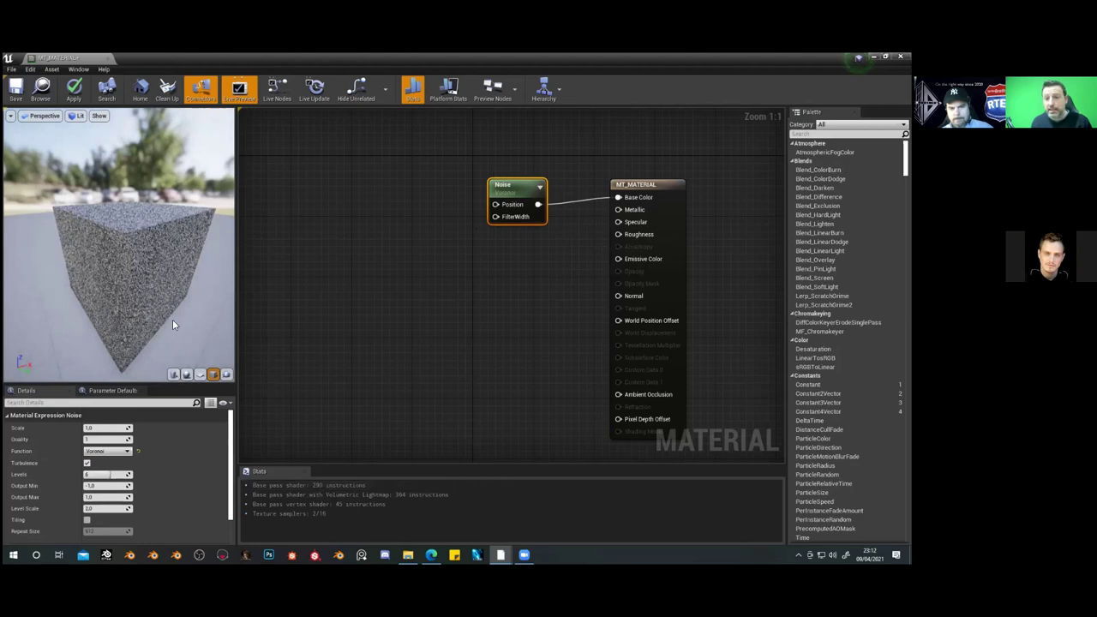
mouse_move(122, 302)
mouse_down()
mouse_move(163, 336)
mouse_move(150, 302)
mouse_move(121, 299)
mouse_up()
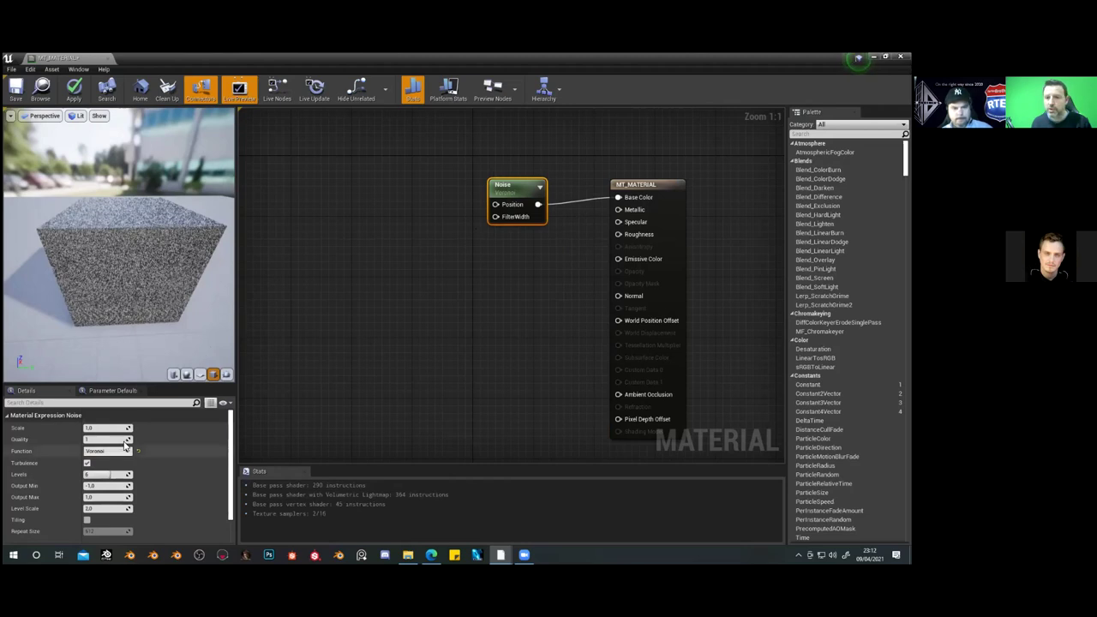
Lower the noise Scale through 0,5 and 0,05 to a final 0,01
click(97, 428)
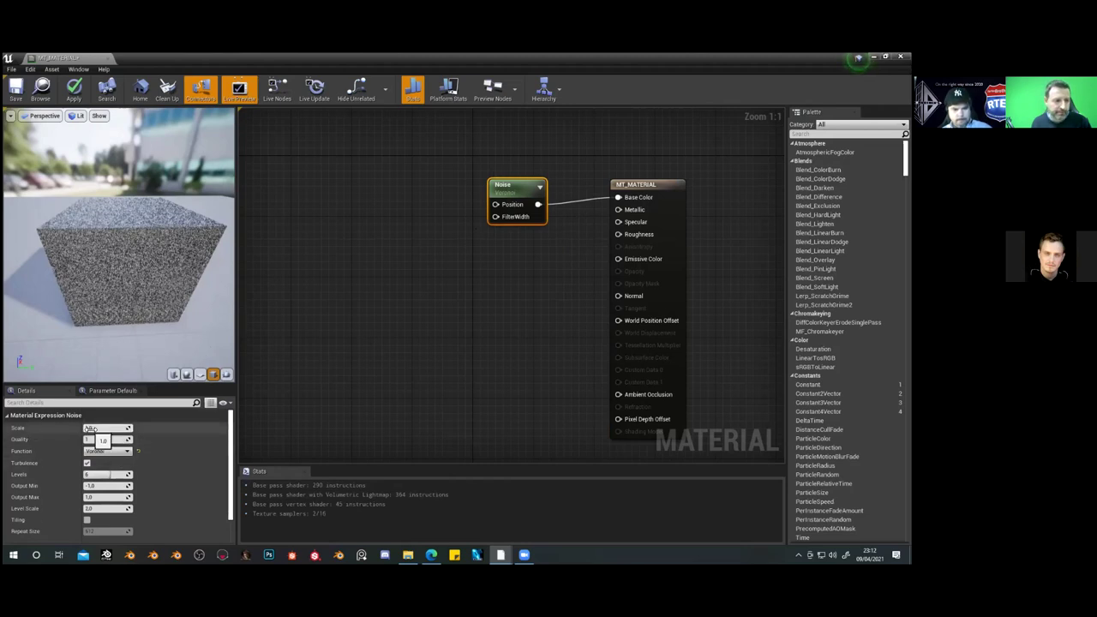
text(0,5)
key(Return)
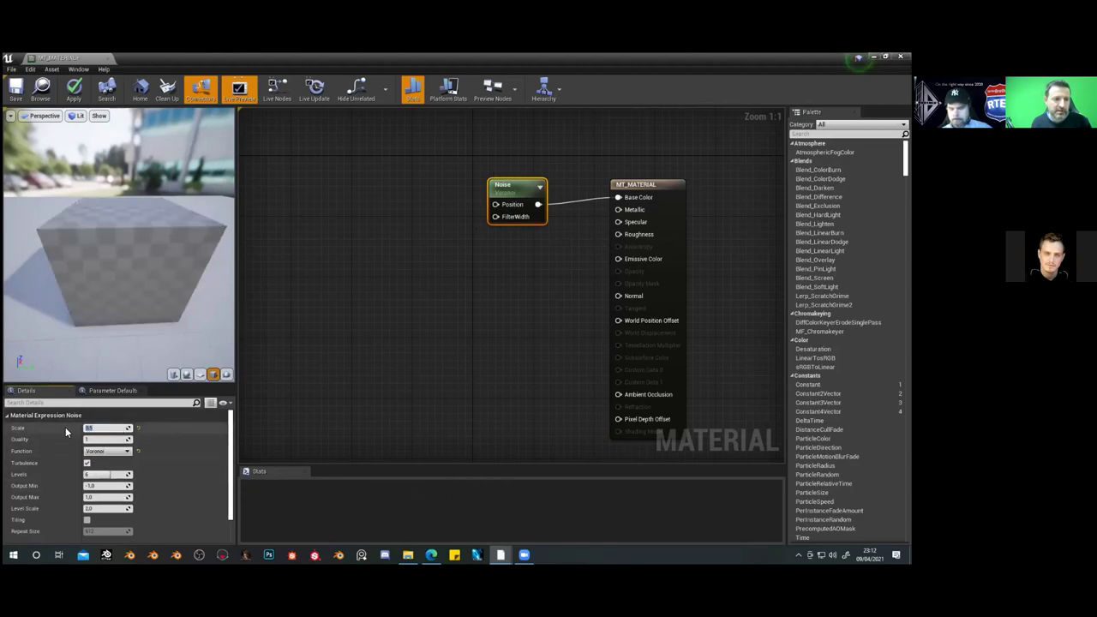
text(0,05)
key(Return)
text(0,01)
key(Return)
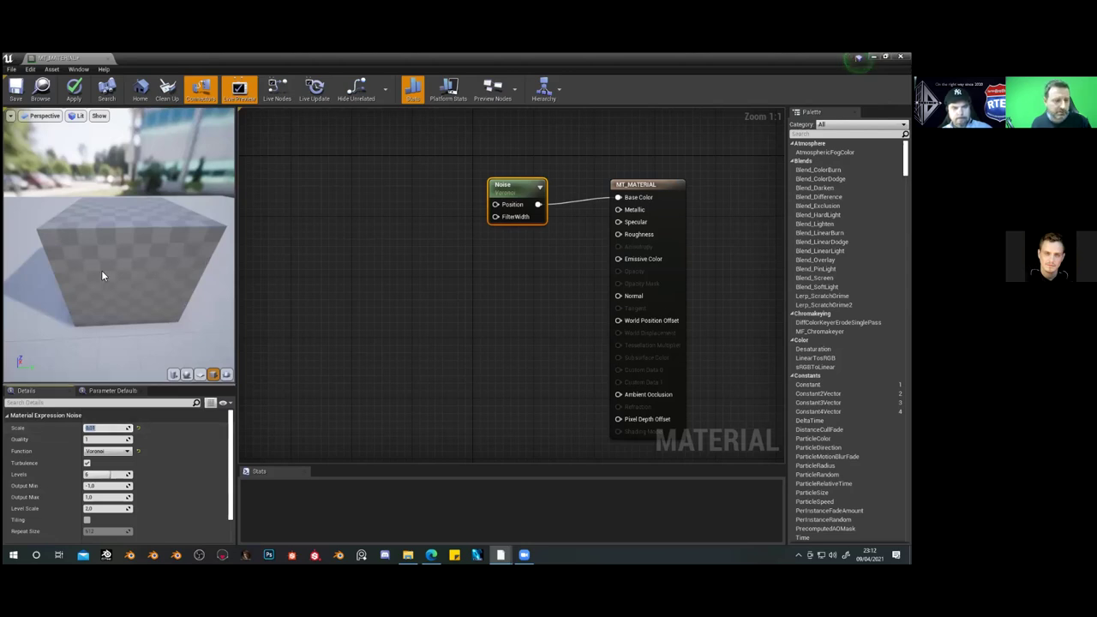
Raise the noise Levels from 8 to 10 while inspecting the blotchy cube
mouse_move(106, 272)
right_down()
mouse_move(106, 240)
mouse_move(106, 257)
right_up()
drag(106, 257, 97, 334)
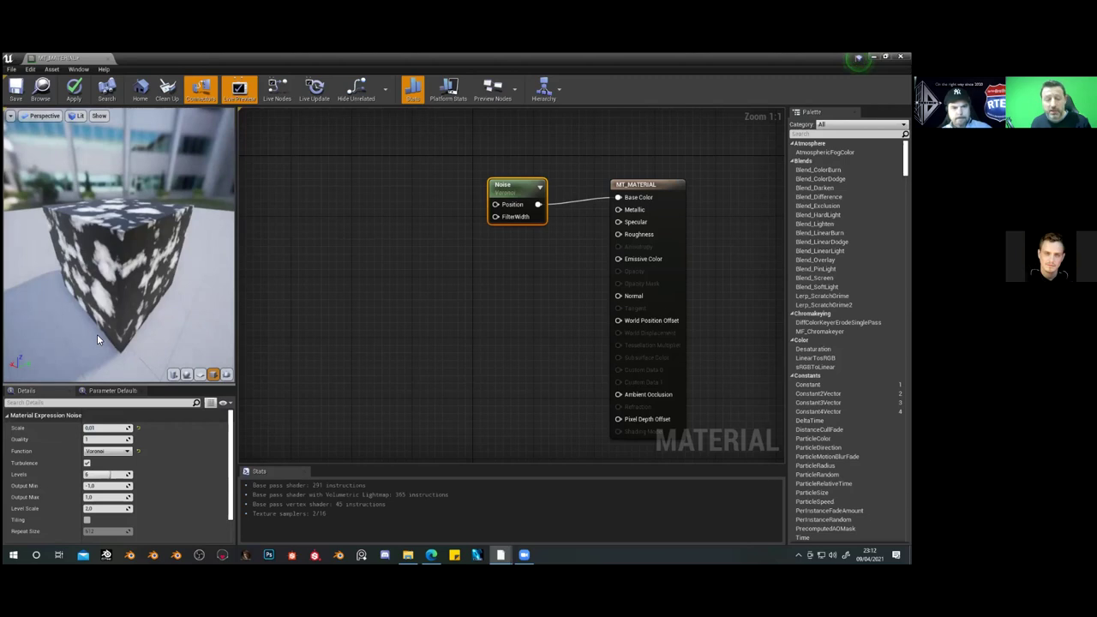
drag(97, 334, 165, 339)
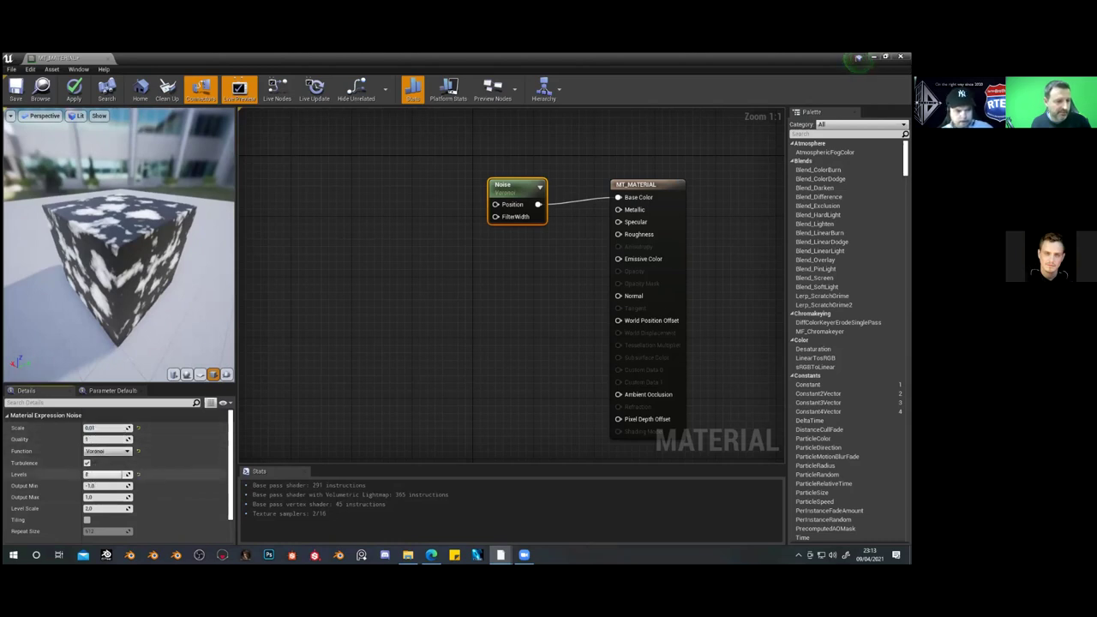
drag(129, 475, 136, 475)
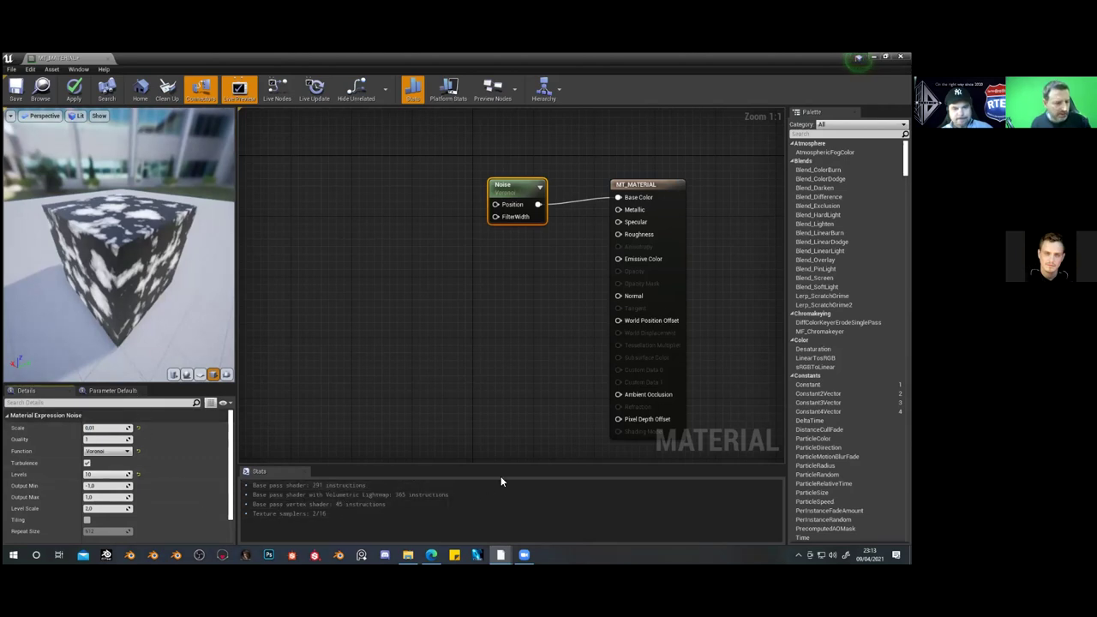
click(406, 306)
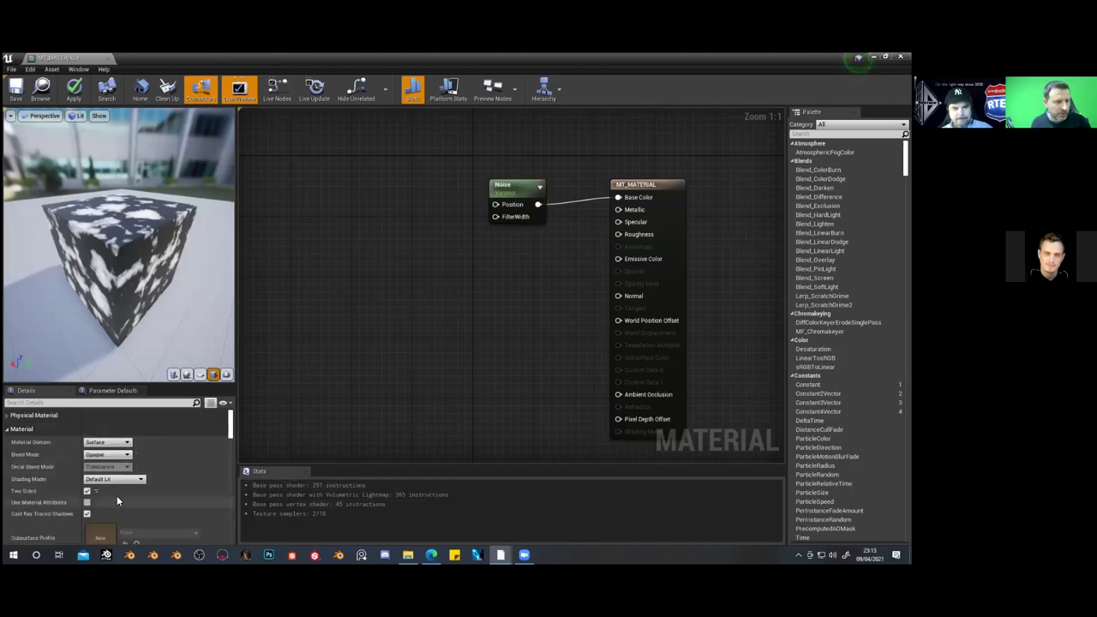
Set the Noise function to Value - Computational and view the softer patches on the cube
click(513, 193)
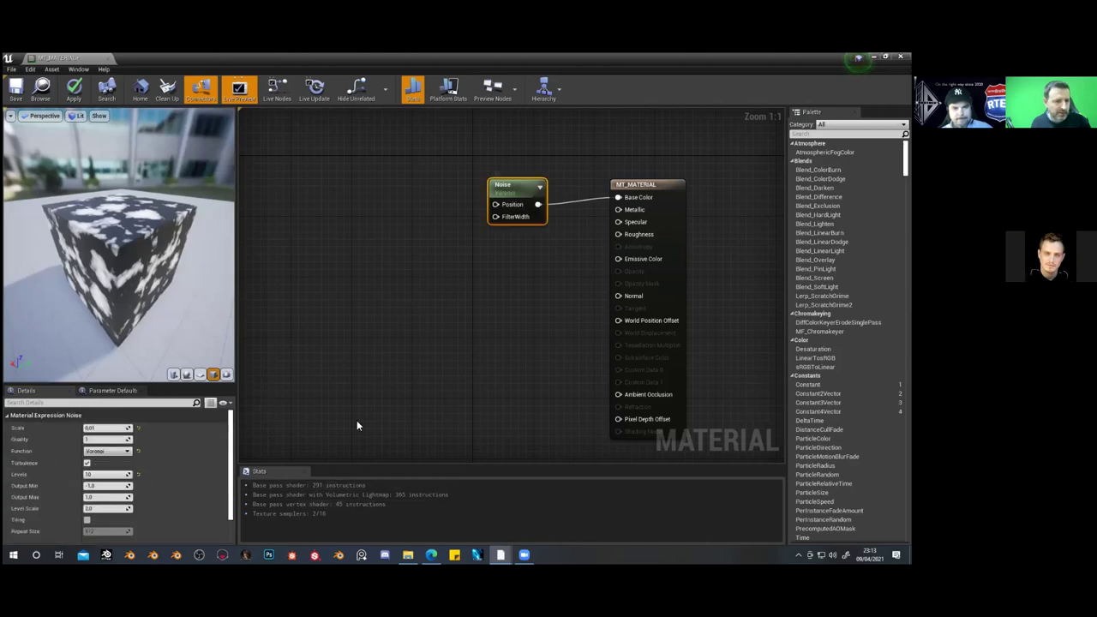
click(112, 452)
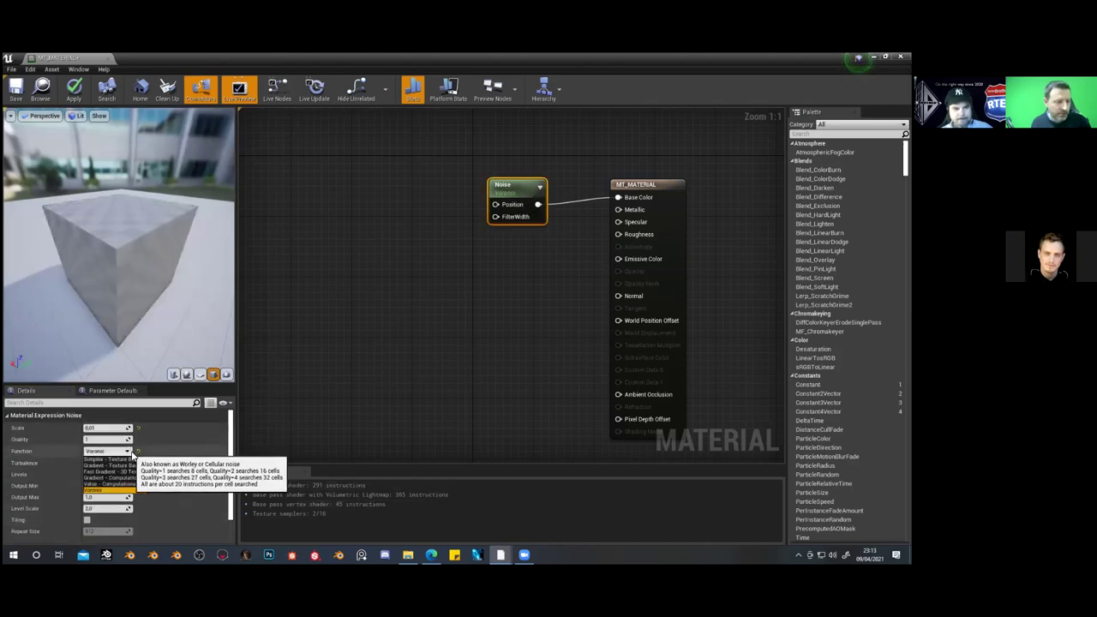
click(112, 483)
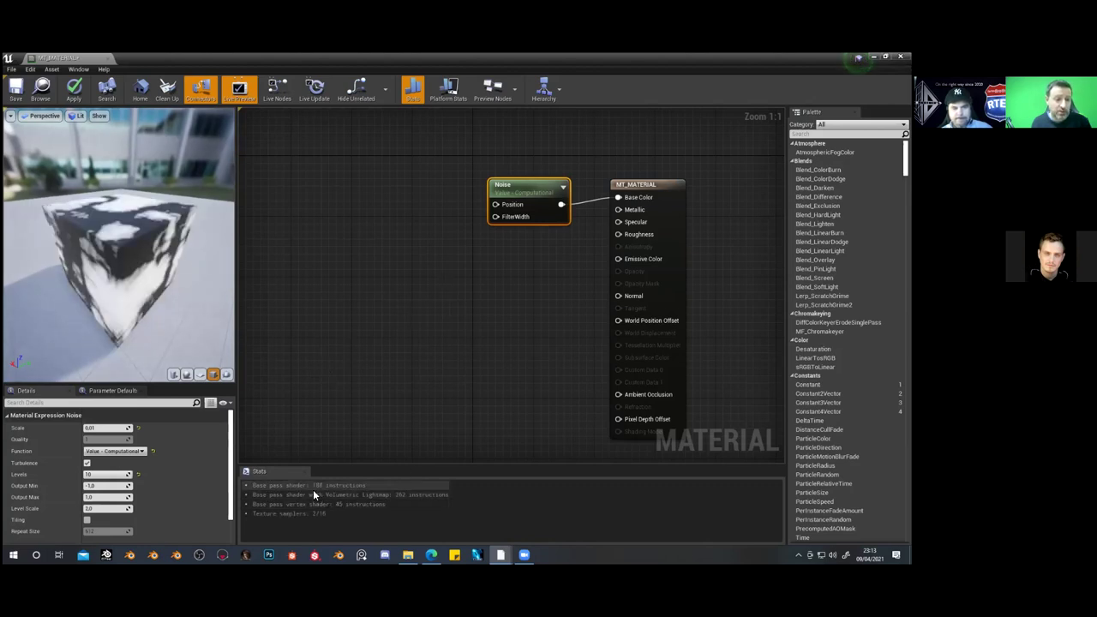
drag(120, 257, 176, 250)
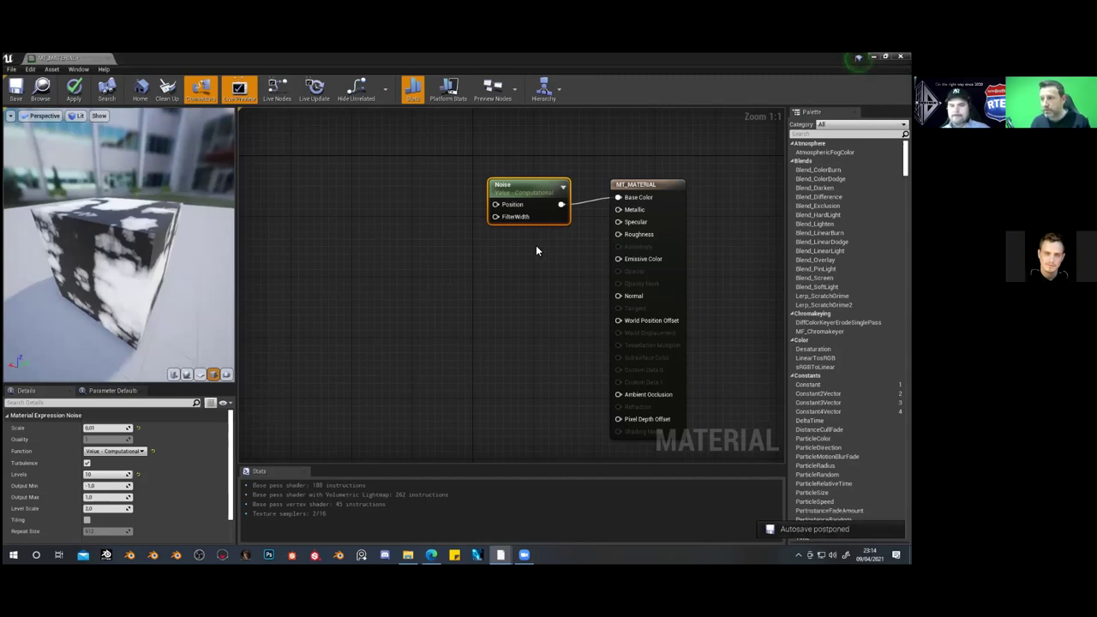
click(496, 273)
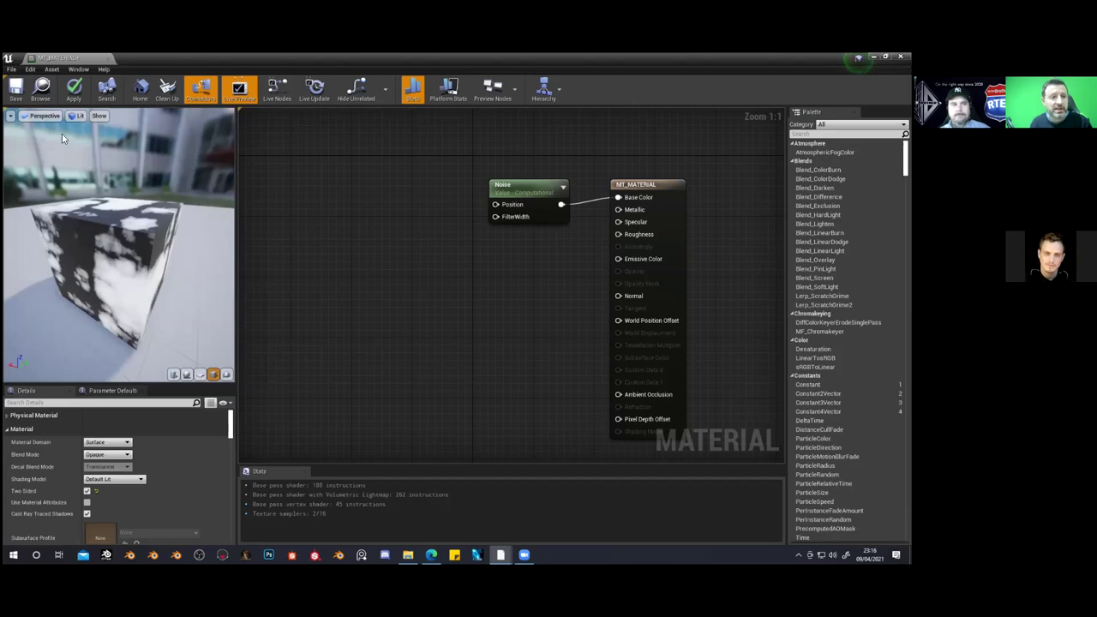
Apply the material changes and delete the Noise node
click(74, 91)
click(508, 186)
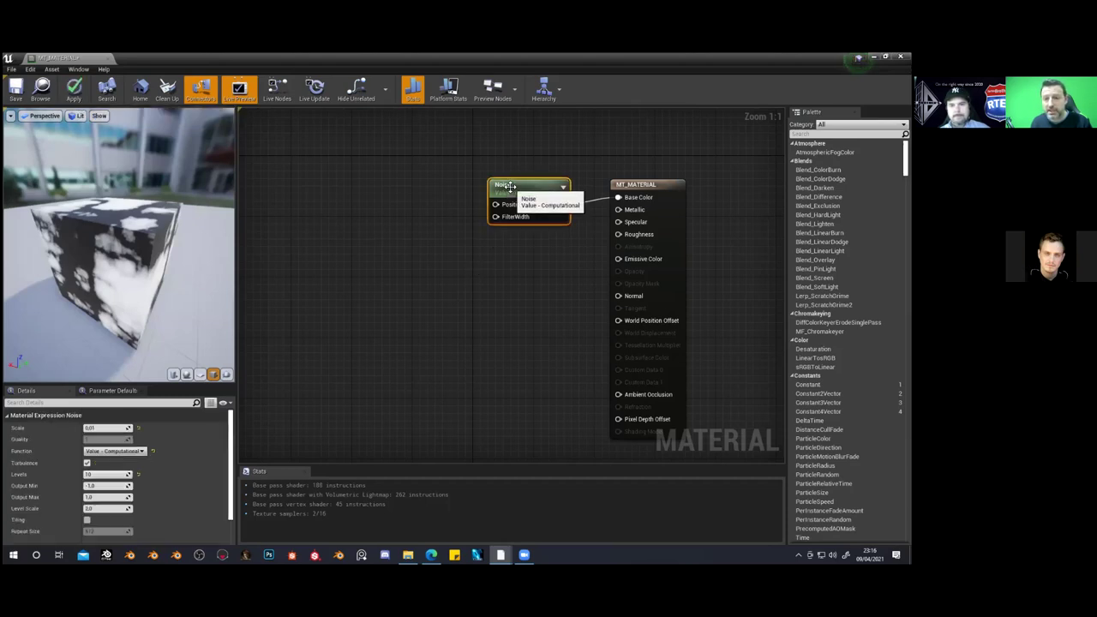
key(Delete)
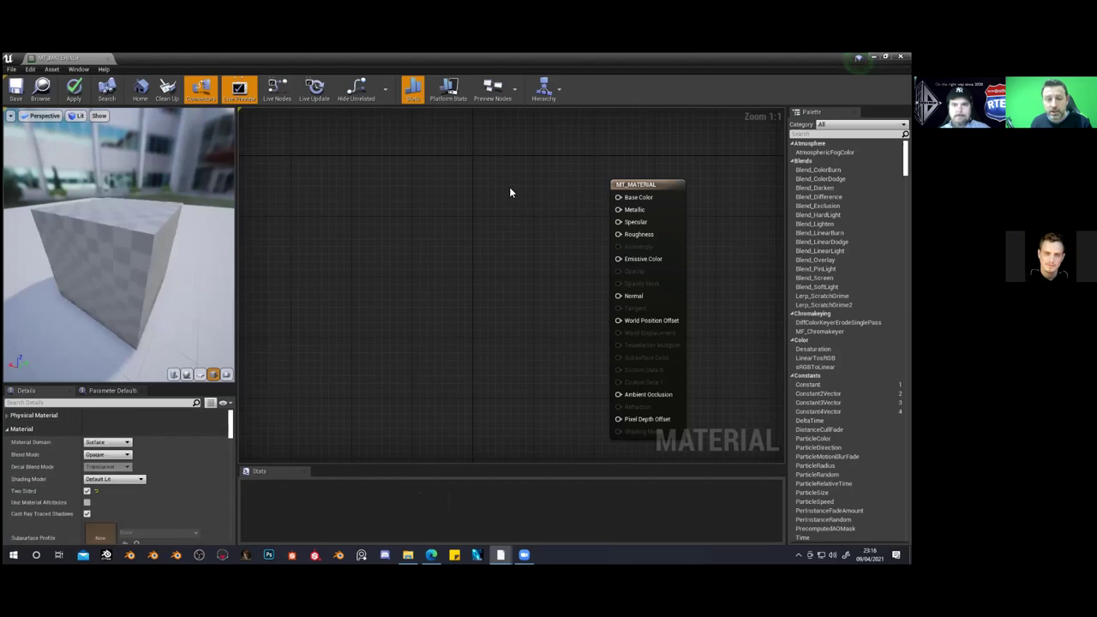
Add a Constant3Vector wired to Base Color, coloured light blue (0.248, 0.308, 0.849)
click(487, 202)
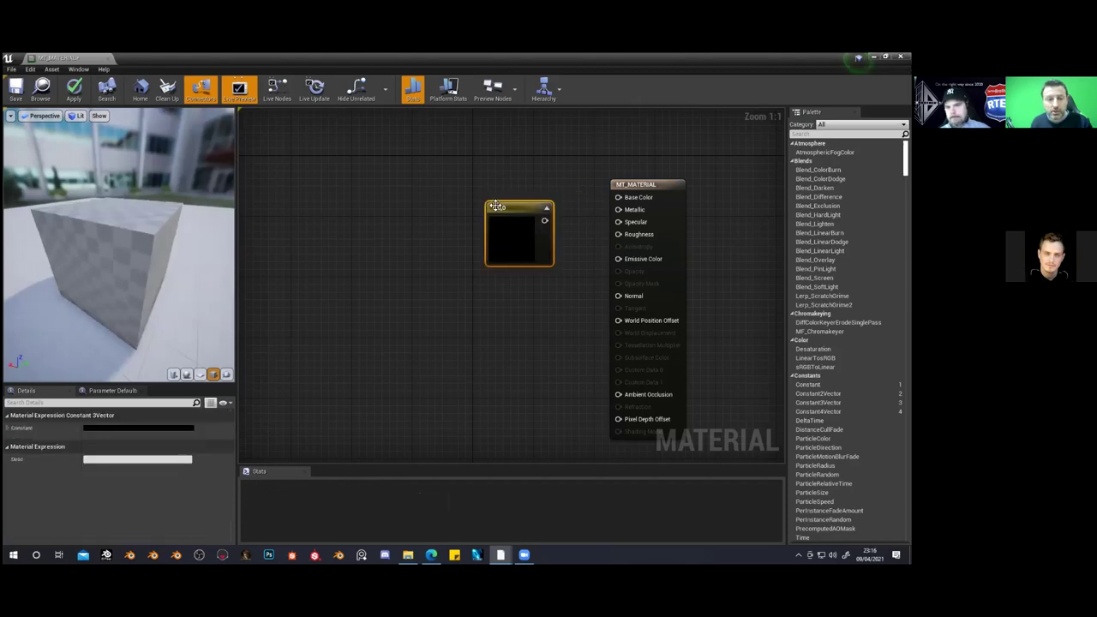
drag(543, 220, 617, 197)
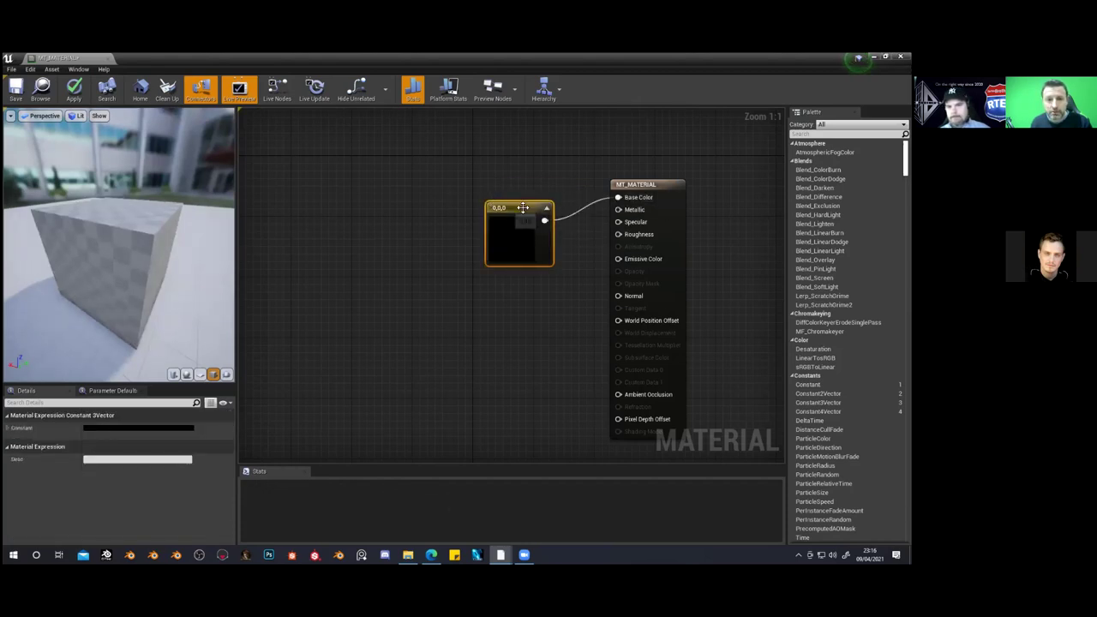
drag(515, 250, 488, 189)
double_click(488, 190)
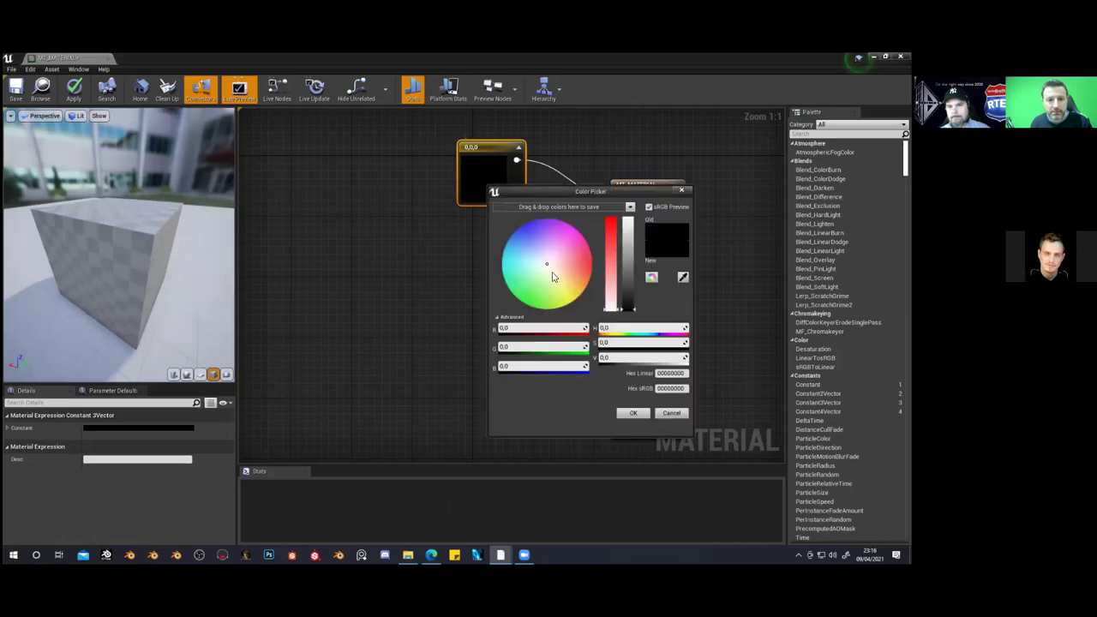
click(527, 237)
drag(628, 282, 634, 229)
click(634, 414)
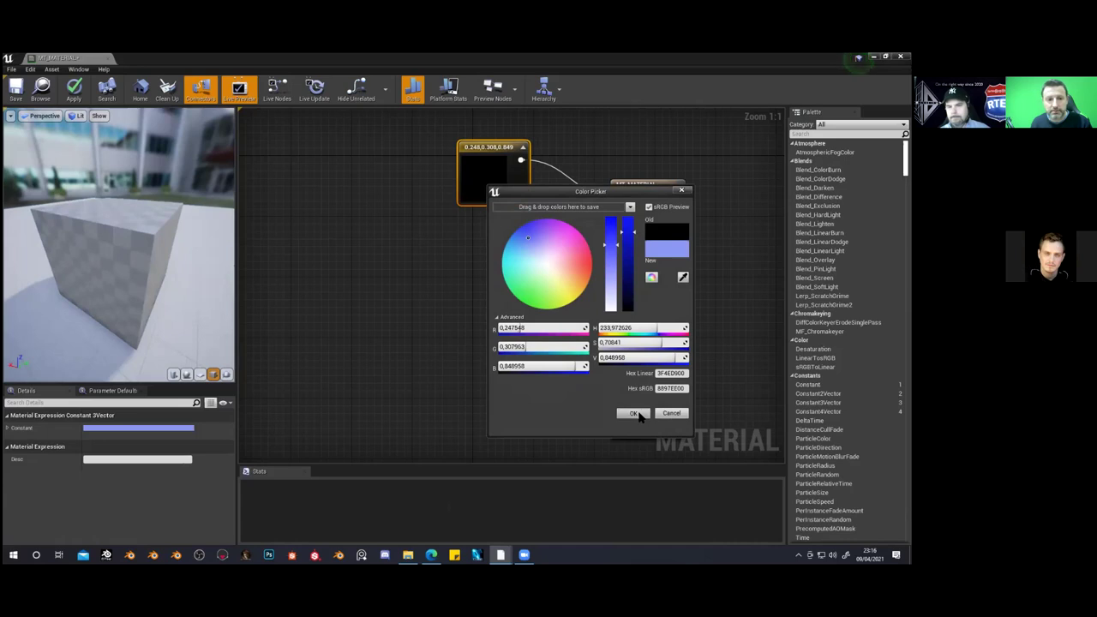
click(518, 289)
drag(508, 162, 492, 147)
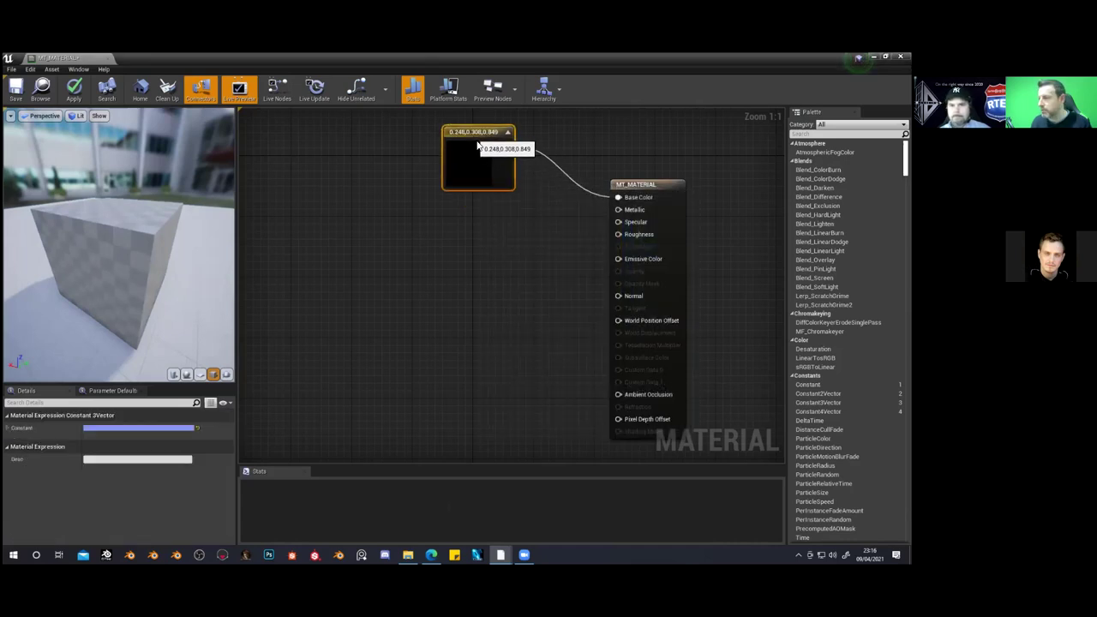
click(501, 248)
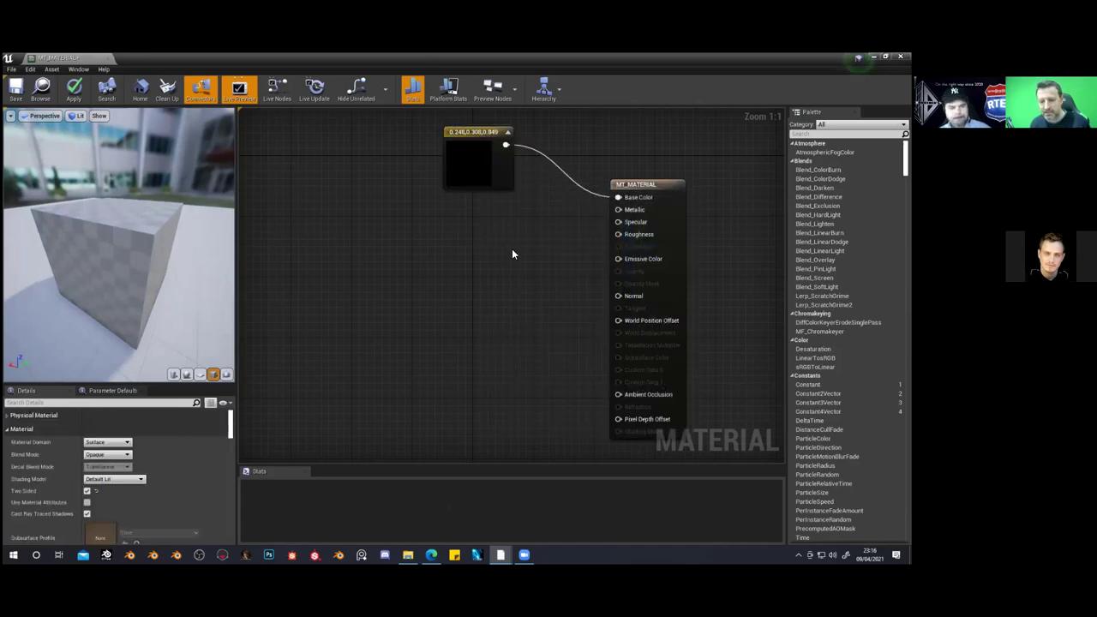
Add two Constant nodes wired to Metallic and Roughness, stacked one above the other
click(506, 243)
click(519, 290)
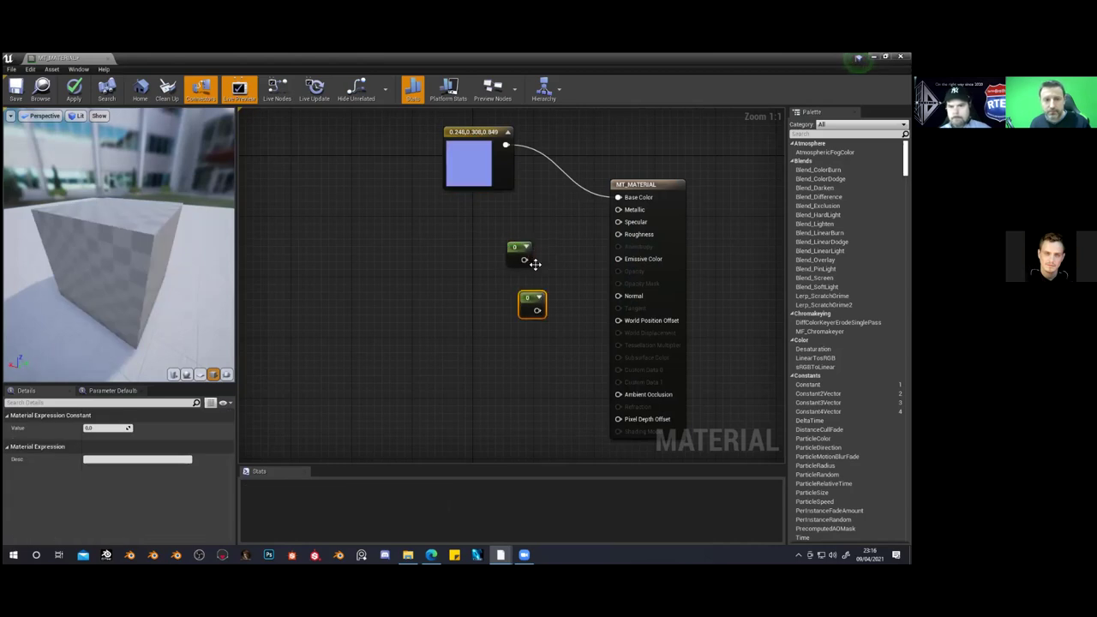
drag(524, 258, 618, 209)
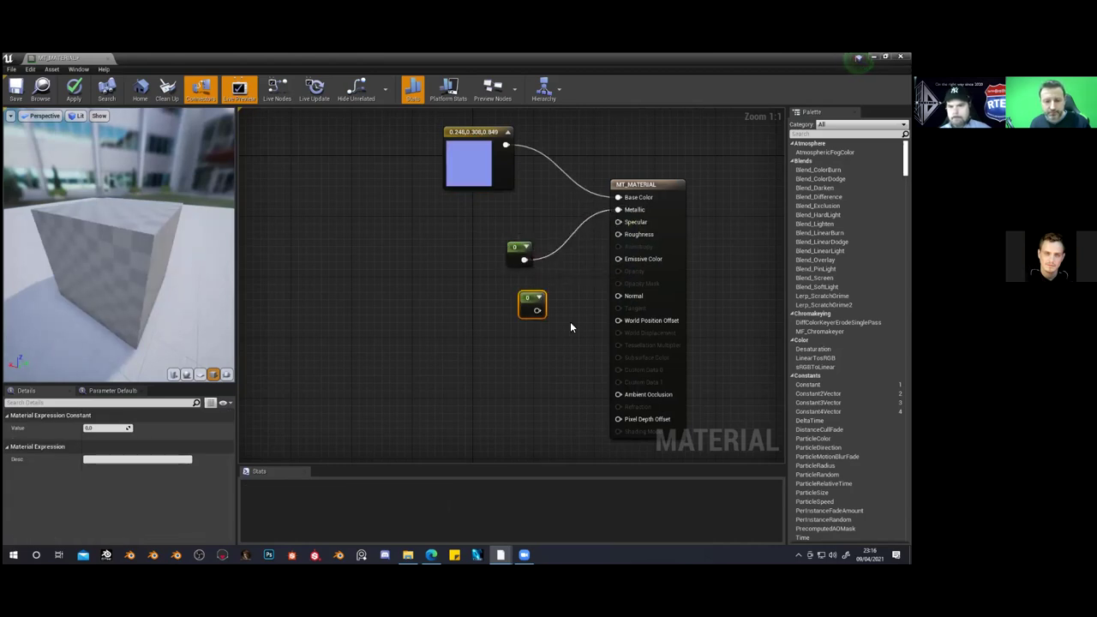
drag(536, 314, 617, 233)
drag(515, 250, 533, 217)
drag(532, 302, 538, 257)
right_click(534, 220)
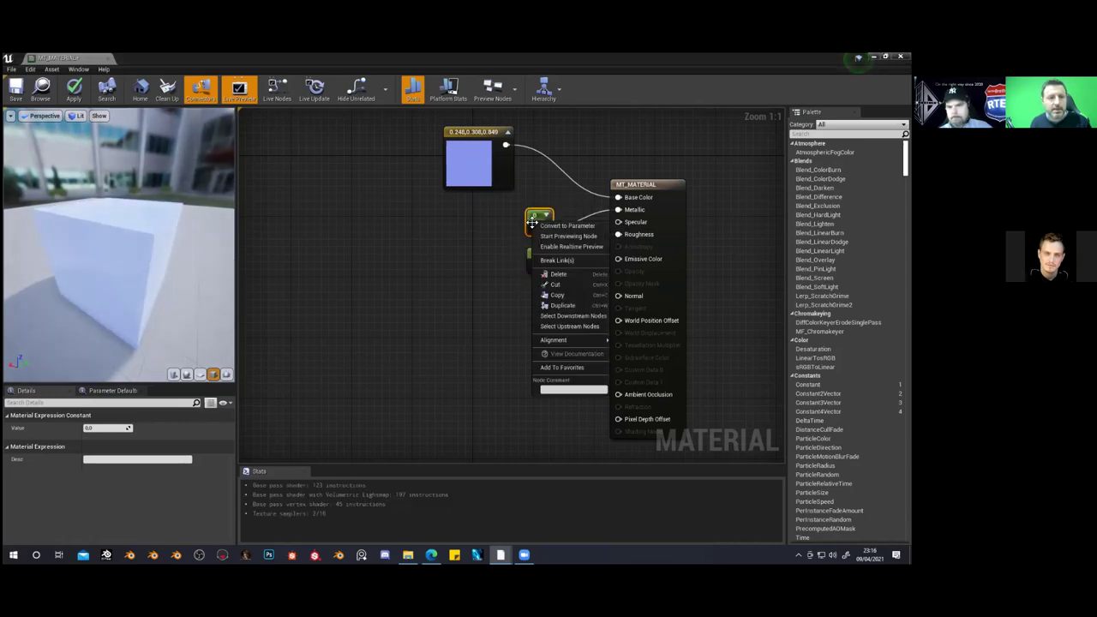
click(502, 260)
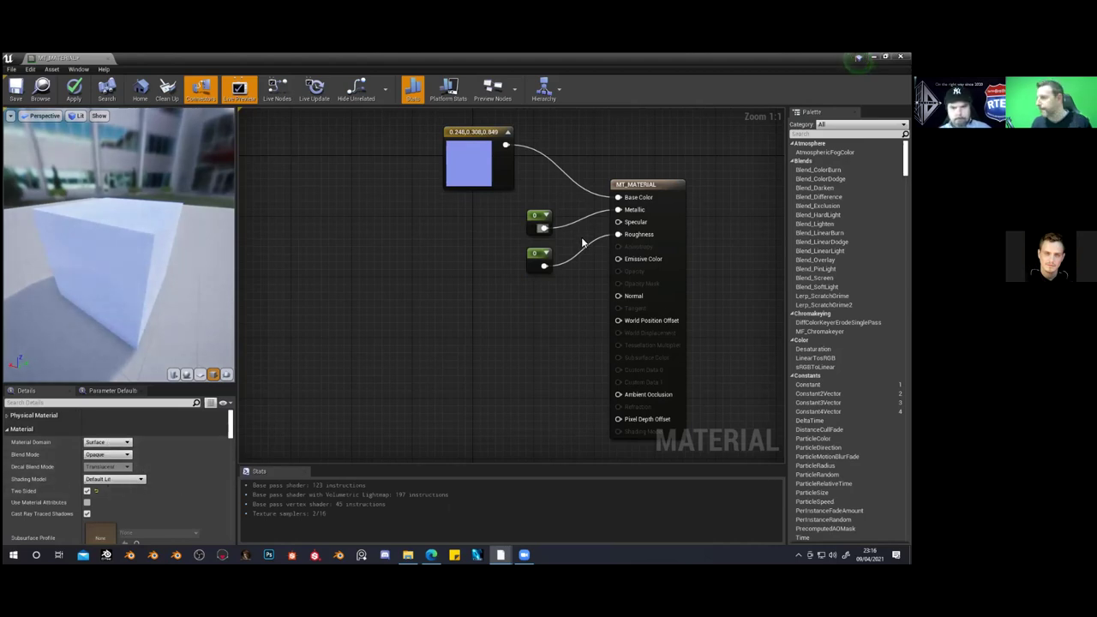
click(538, 220)
click(445, 334)
Add a Texture Sample node by searching 'textures' in the graph's node list
right_click(458, 328)
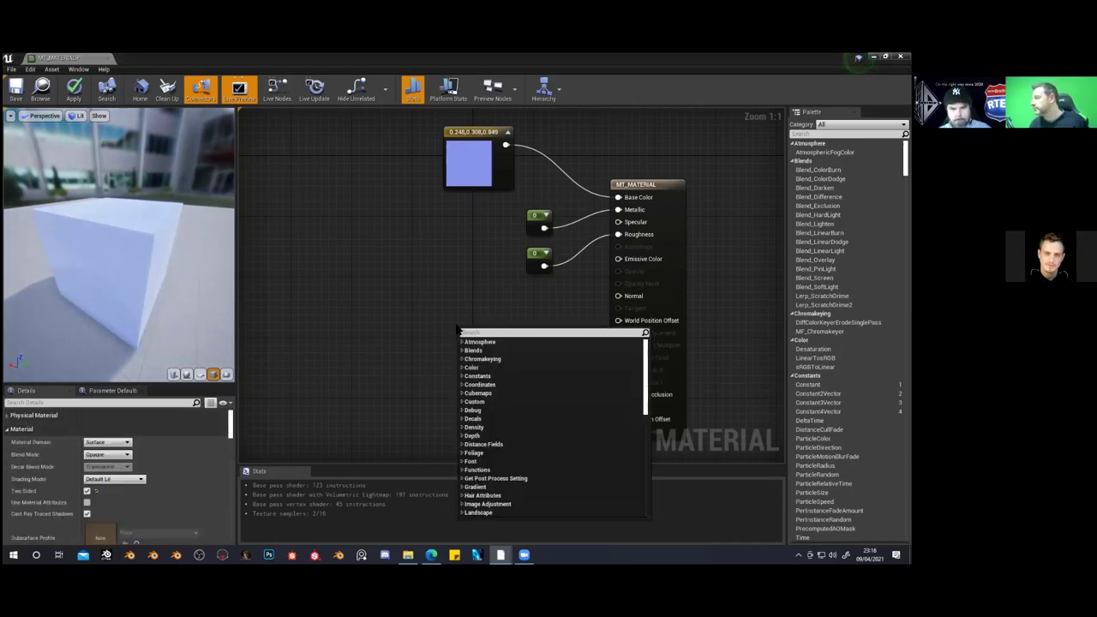
text(textu)
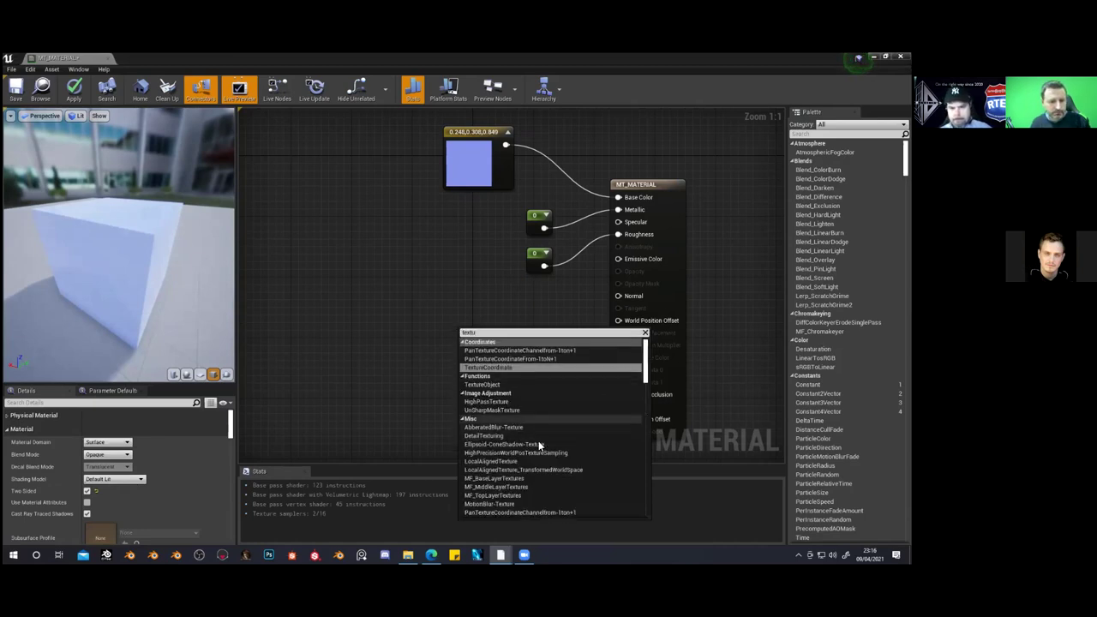
text(te)
key(BackSpace)
key(BackSpace)
text(e)
key(BackSpace)
text(re)
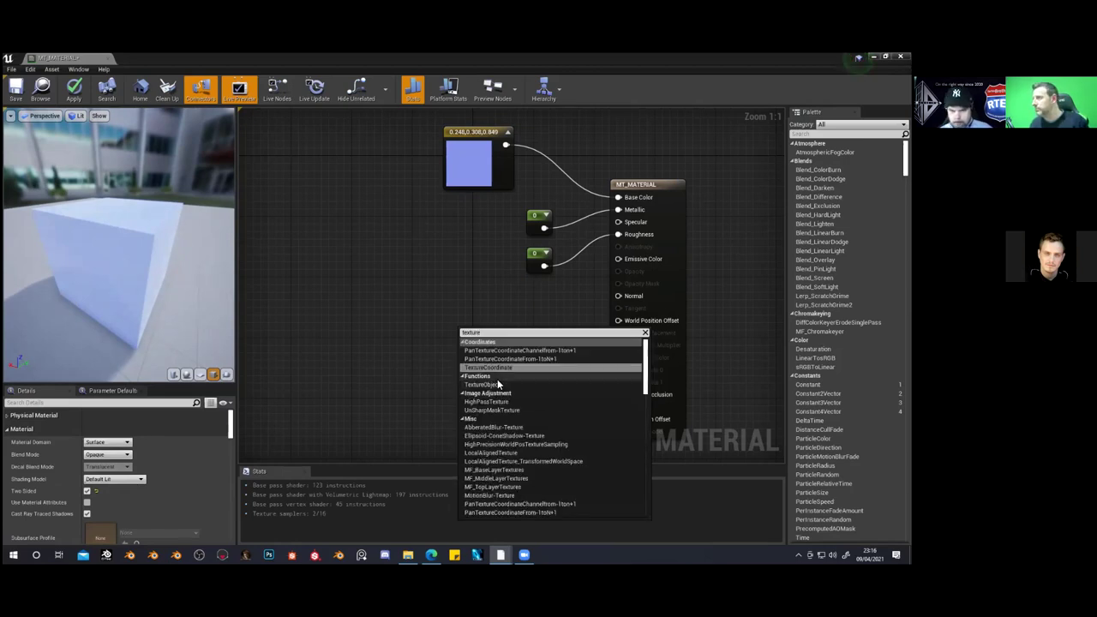
text(s)
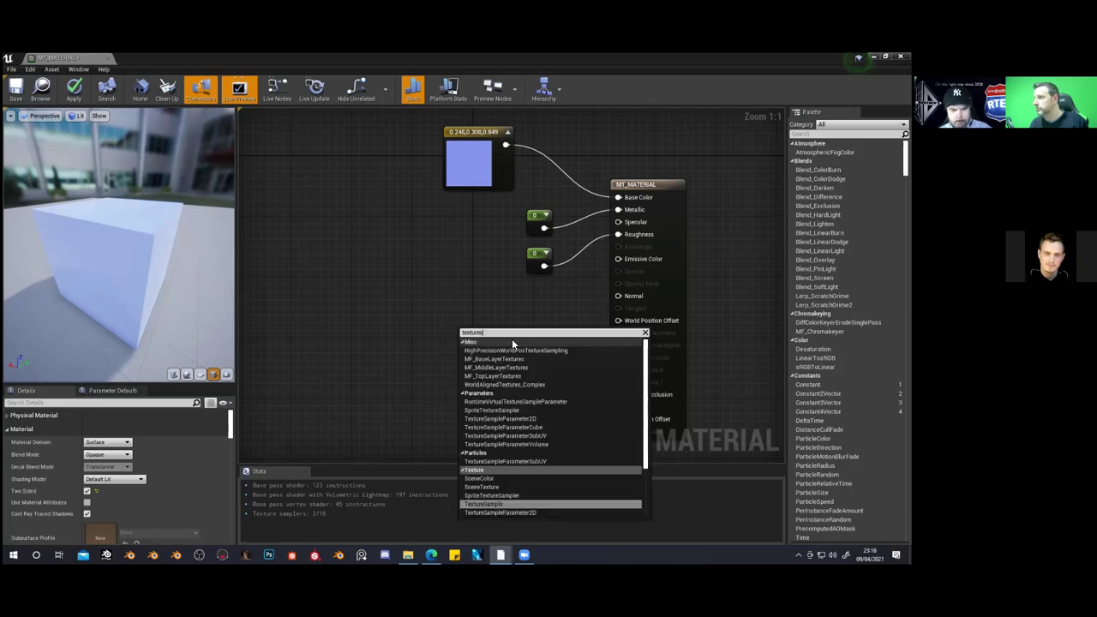
click(512, 490)
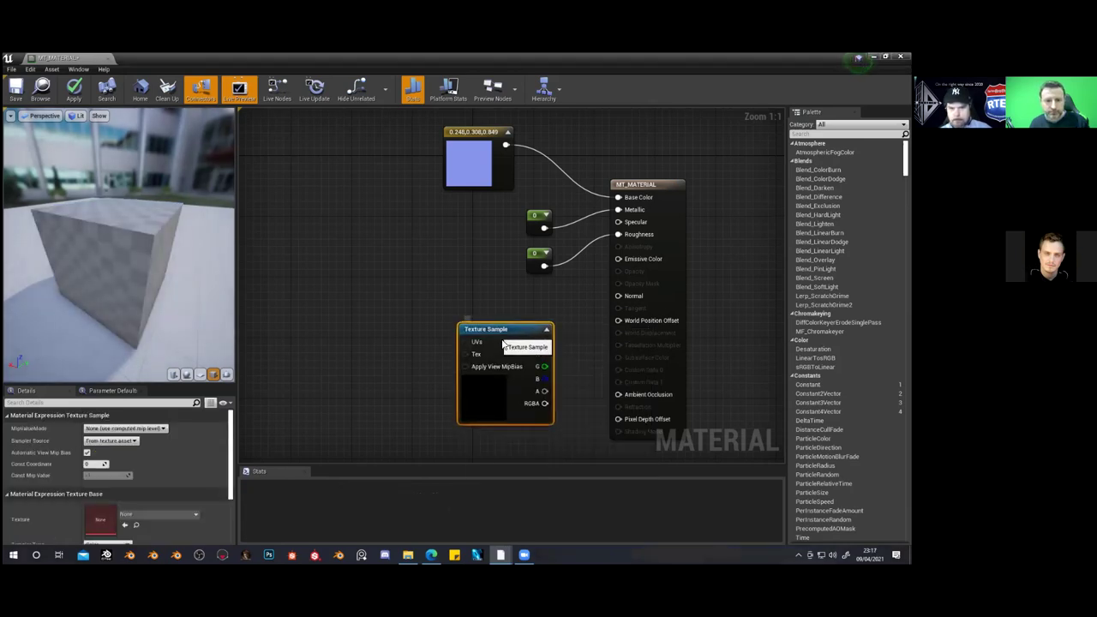
drag(543, 332, 506, 299)
Assign T_Brick_Clay_Beveled_D to the Texture Sample and move it beside the constants
scroll(165, 469, down, 2)
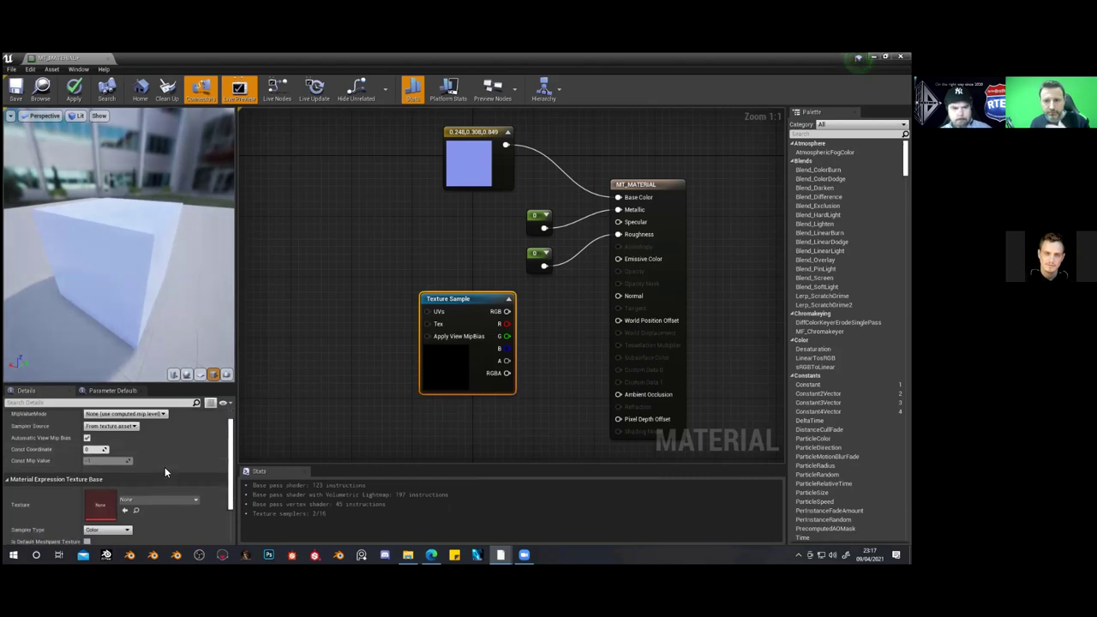
click(162, 474)
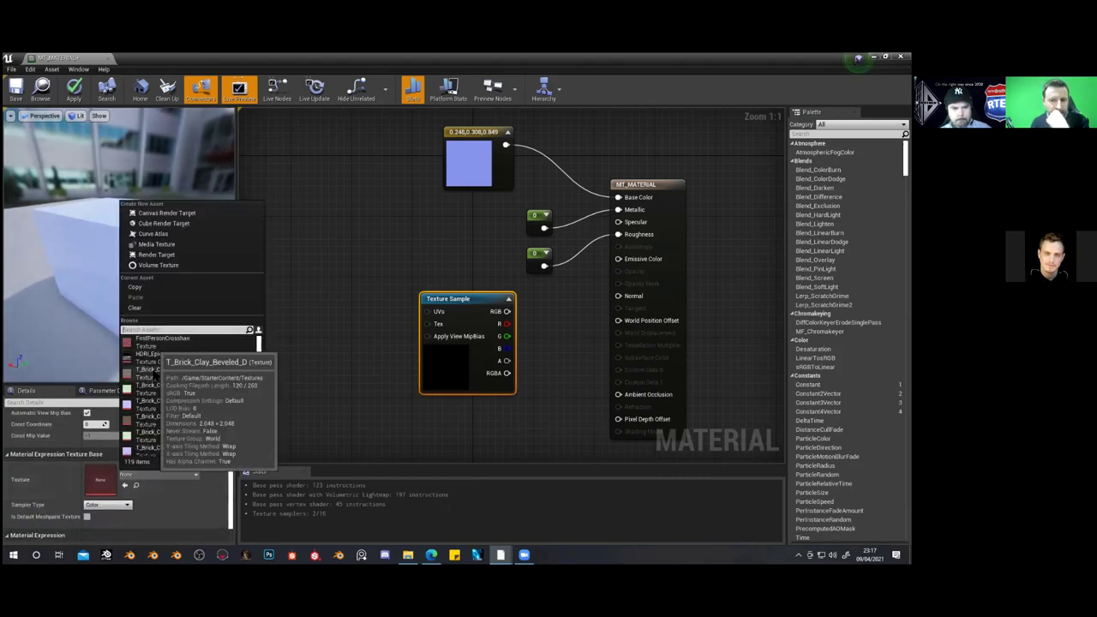
click(154, 375)
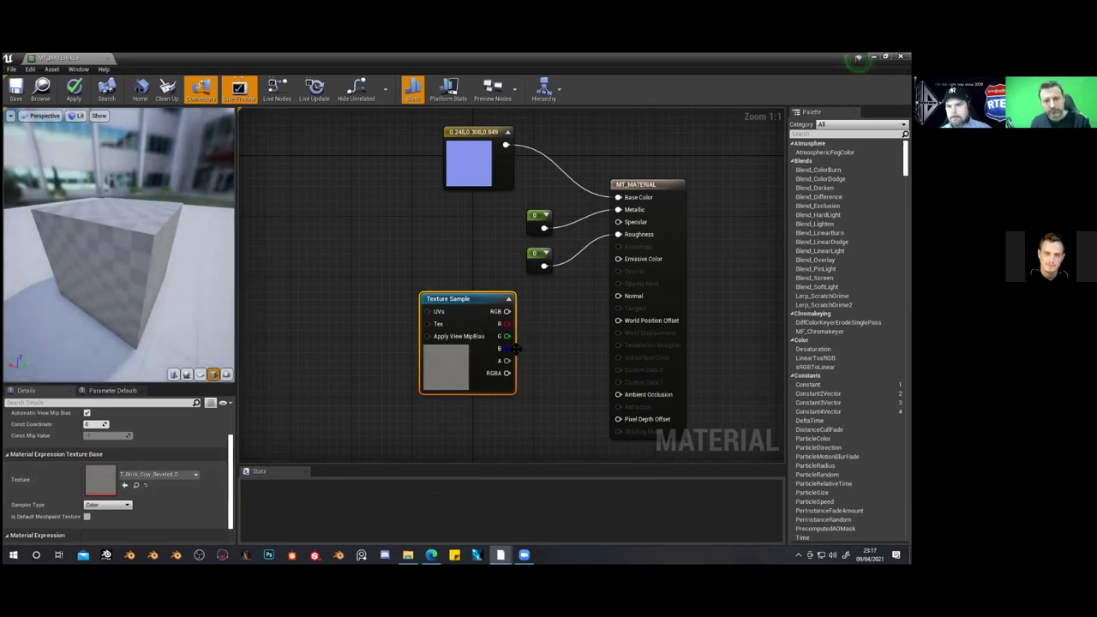
drag(492, 300, 460, 224)
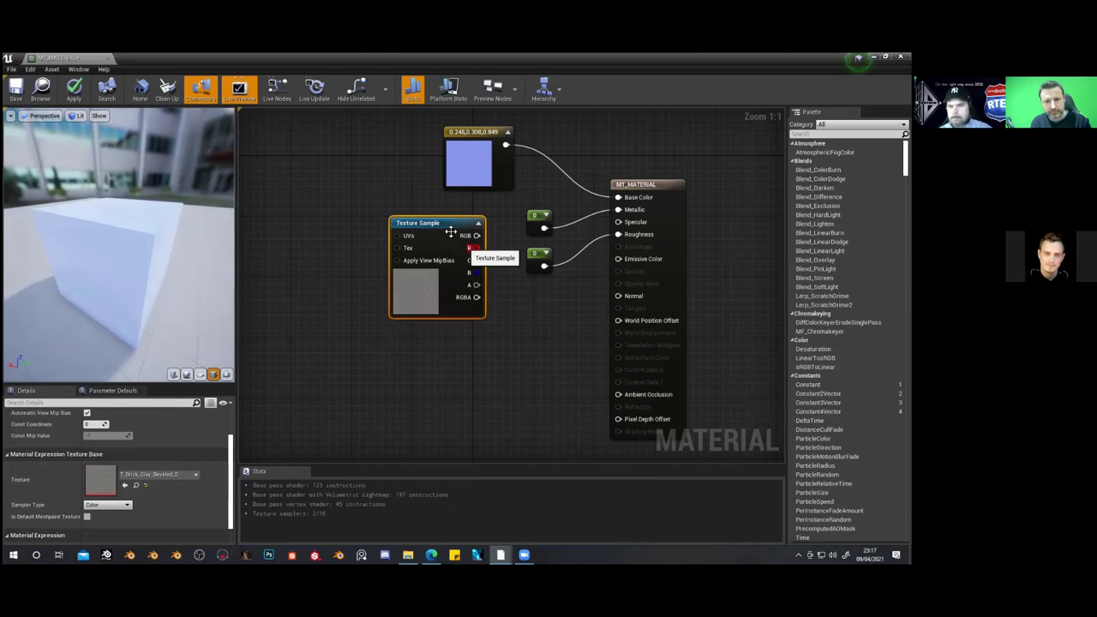
click(576, 305)
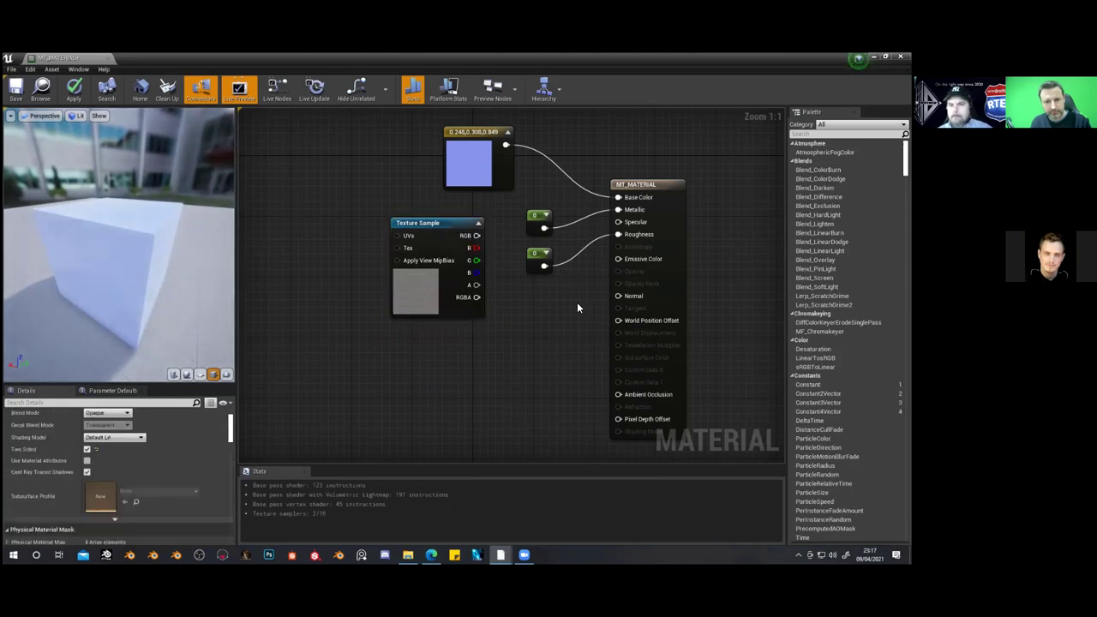
Set the Metallic constant to 0.5 and the Roughness constant to 0.2
click(553, 228)
click(101, 428)
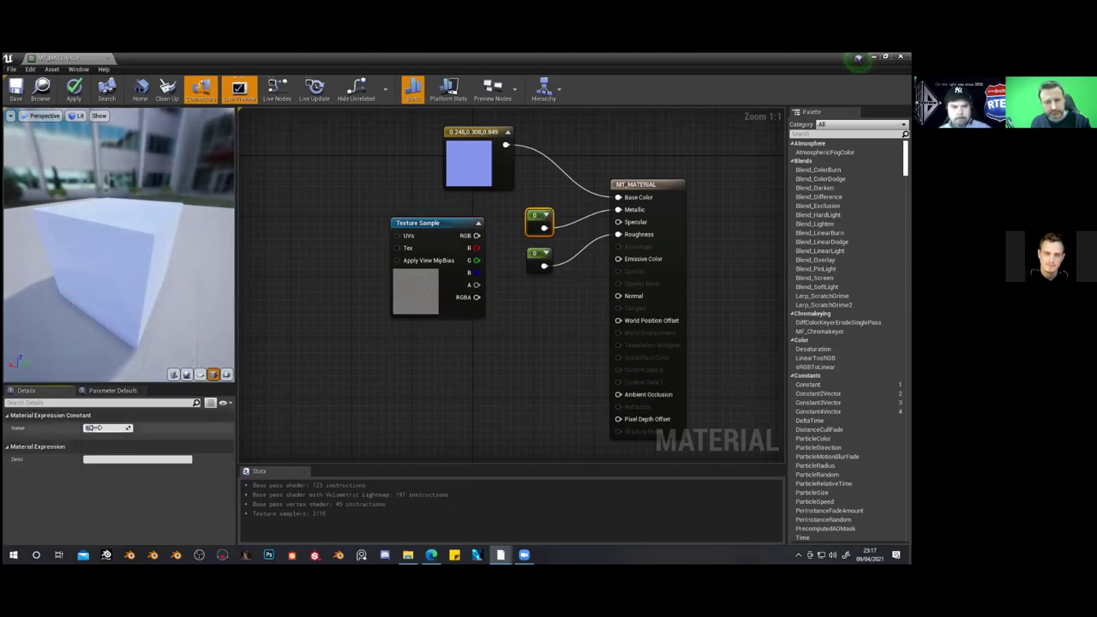
text(0.5)
click(534, 265)
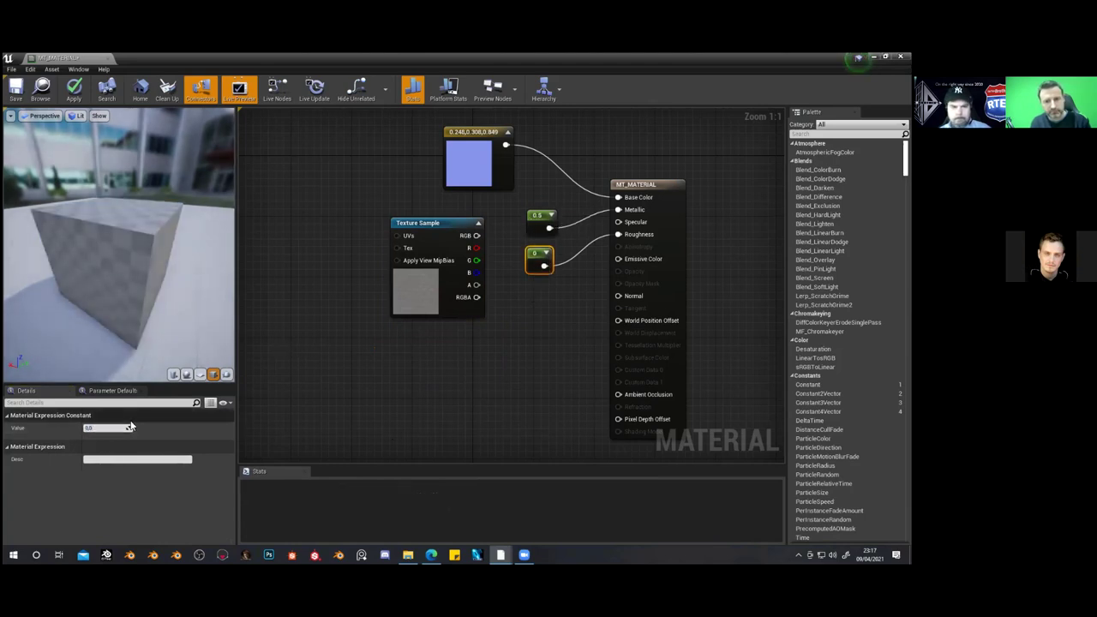
click(99, 427)
text(0.2)
key(Return)
click(552, 376)
drag(206, 282, 154, 303)
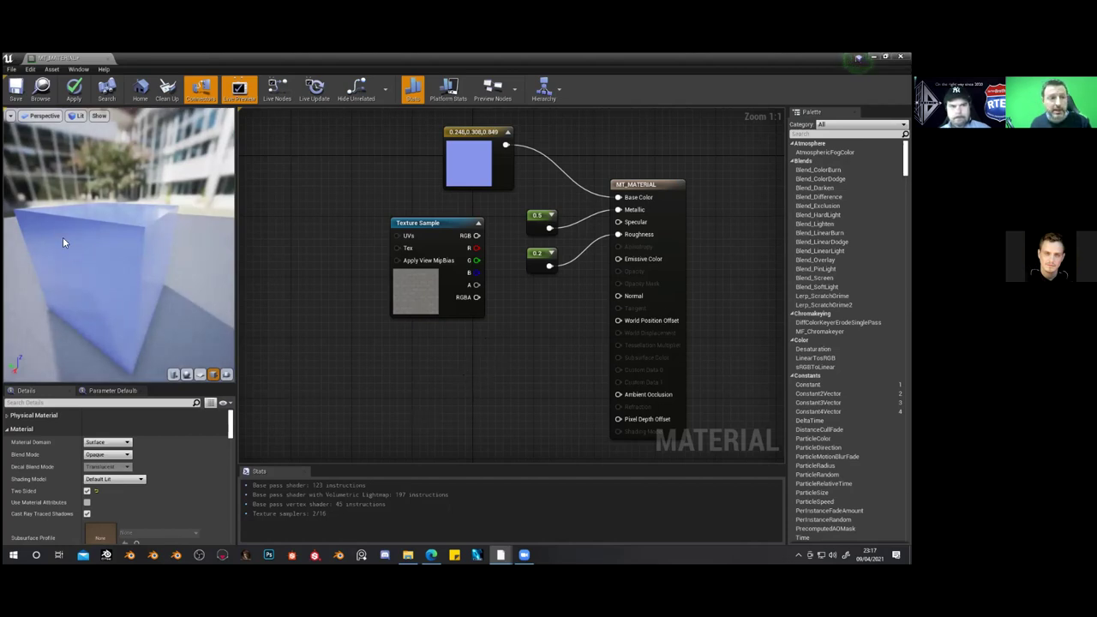
Apply and save the MT_MATERIAL material
click(75, 89)
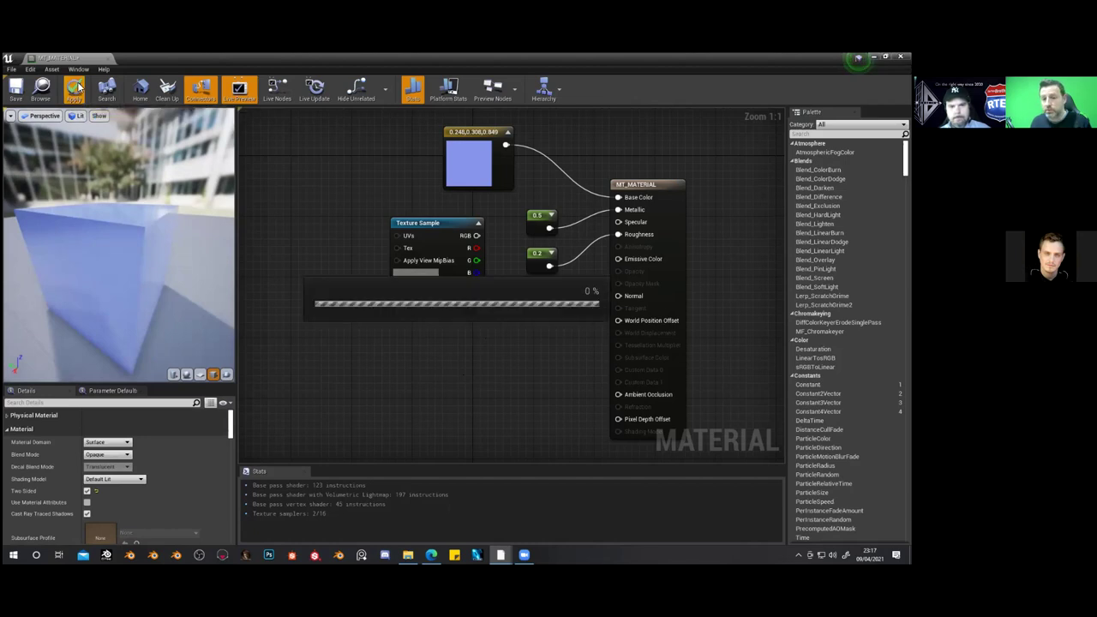
click(13, 89)
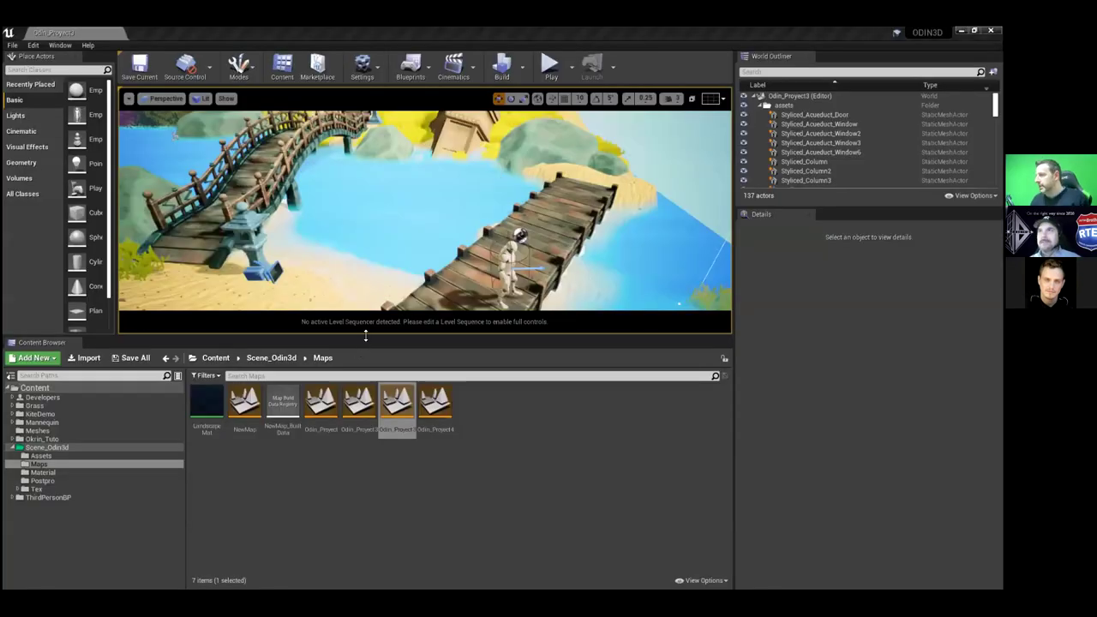
Create a new material asset in Maps named 'material'
drag(367, 335, 378, 386)
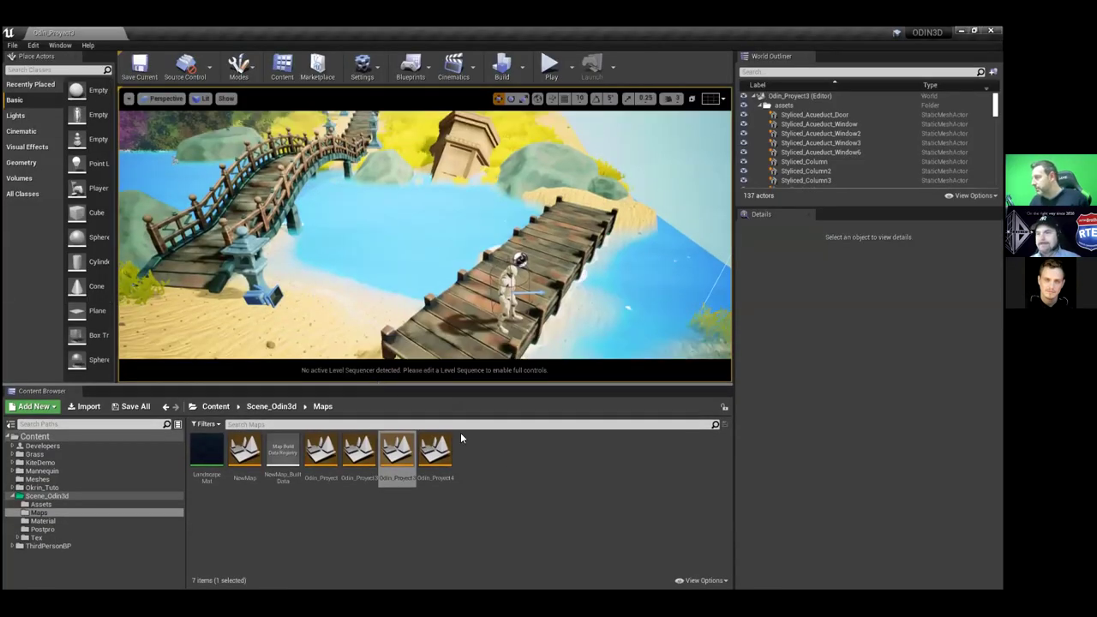
right_click(518, 466)
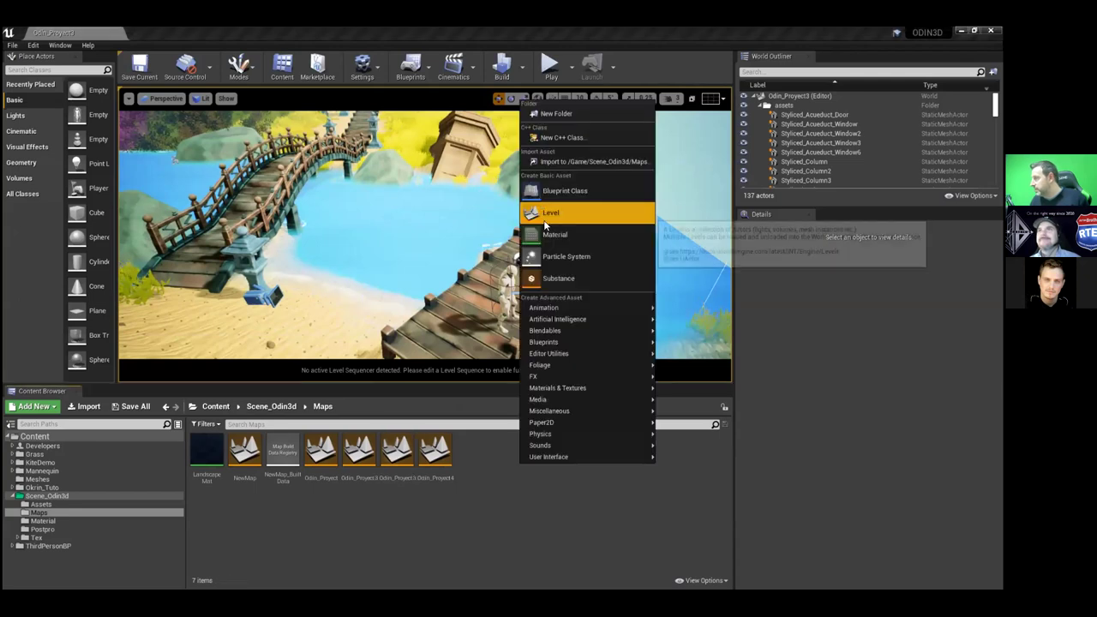
click(561, 233)
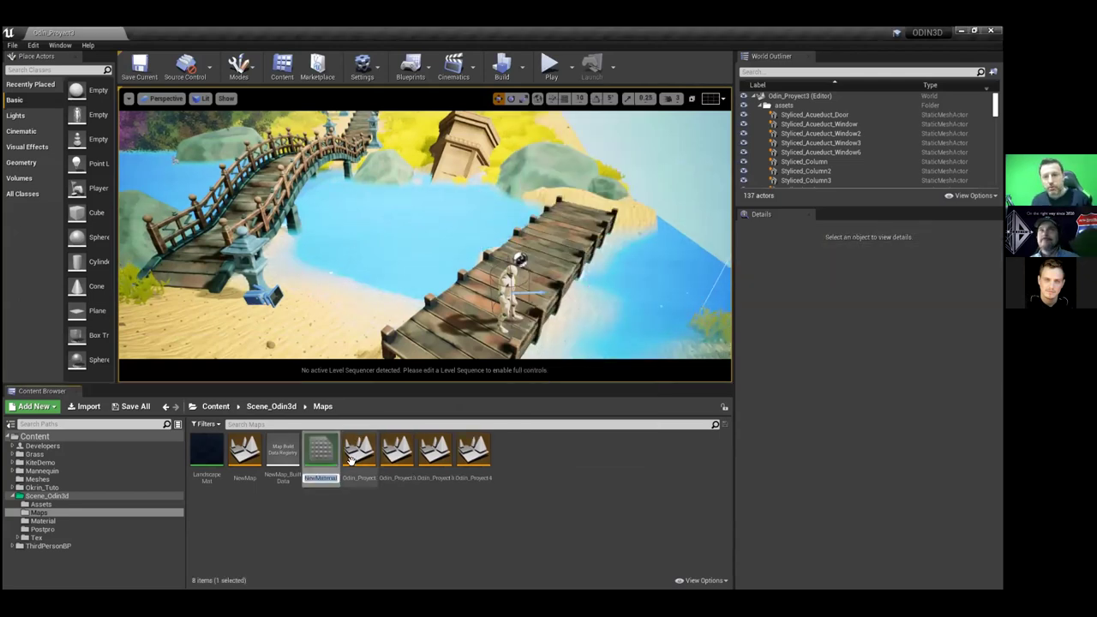
text(material)
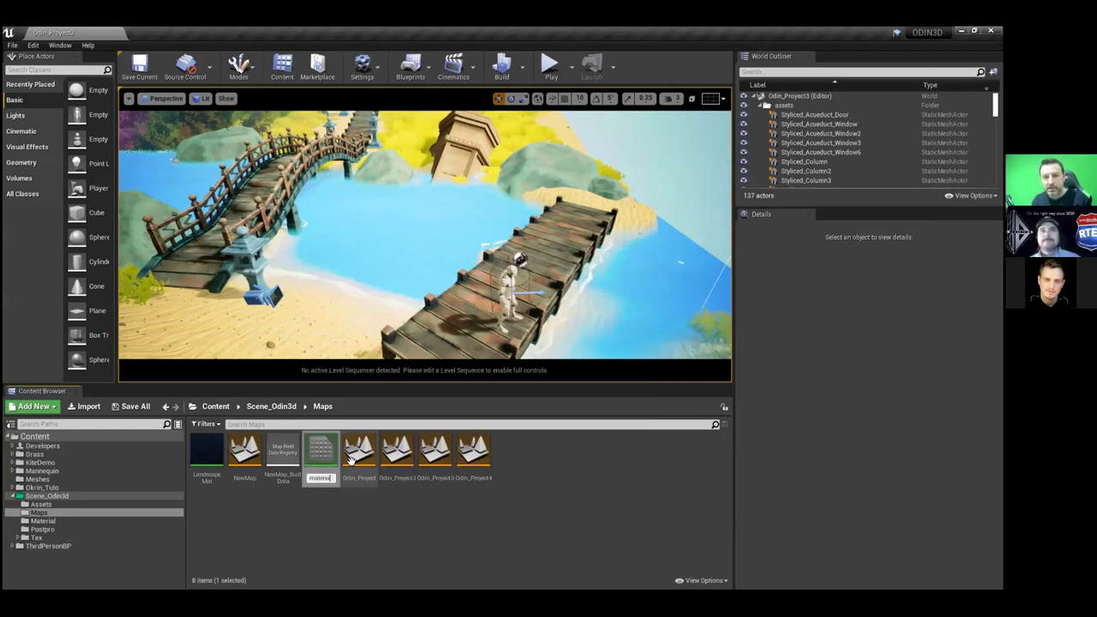
key(Return)
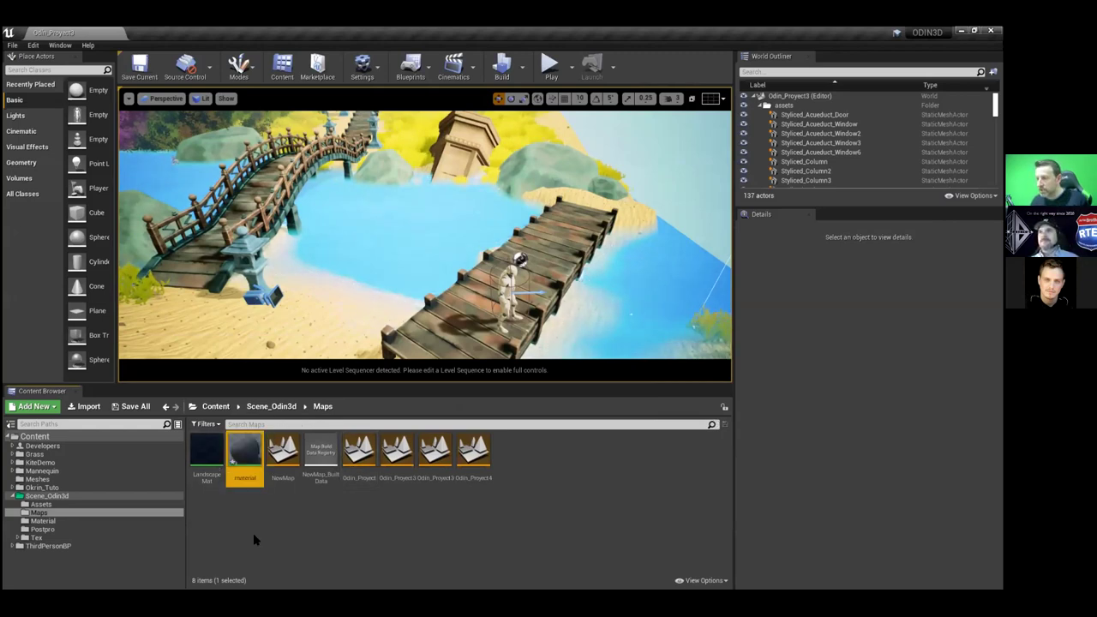
Open 'material' in the Material Editor and duplicate the asset as material1
double_click(248, 464)
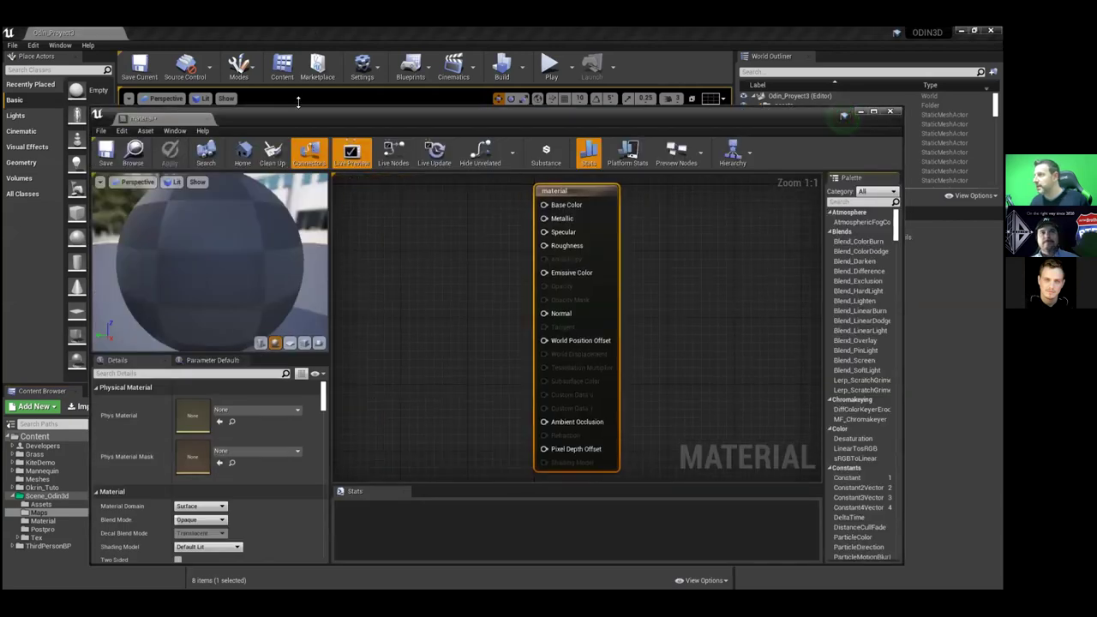
drag(305, 119, 554, 123)
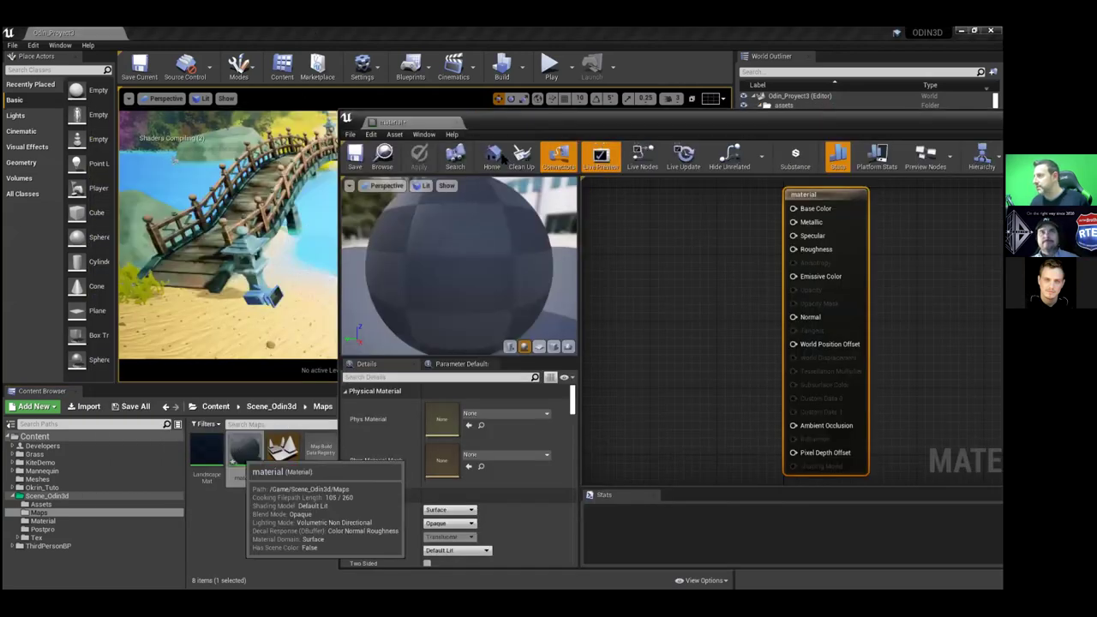
click(377, 163)
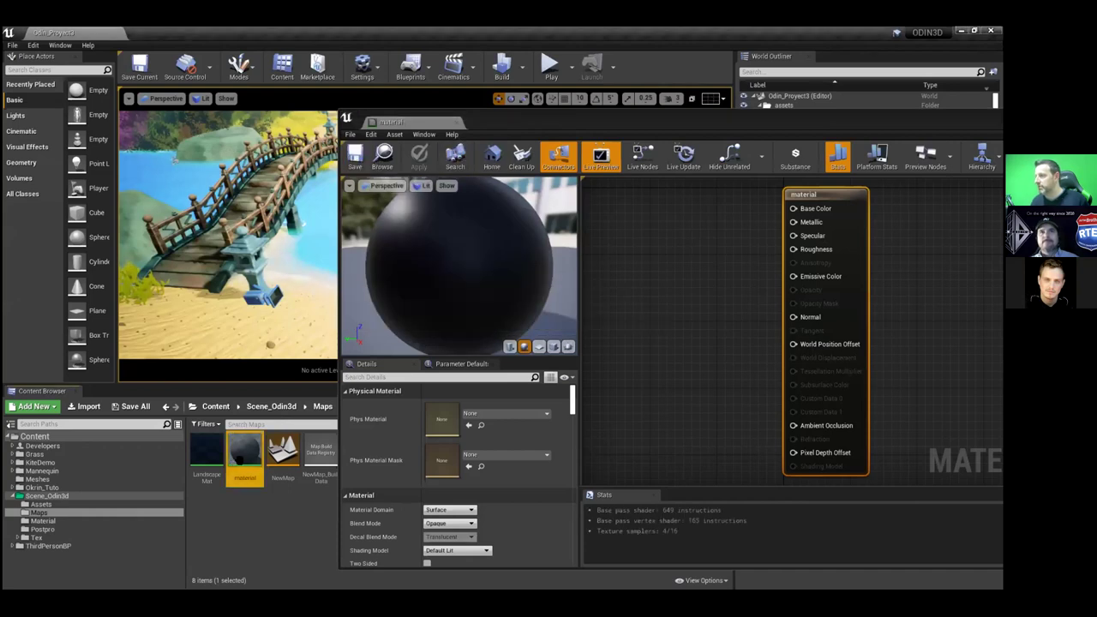
right_click(246, 452)
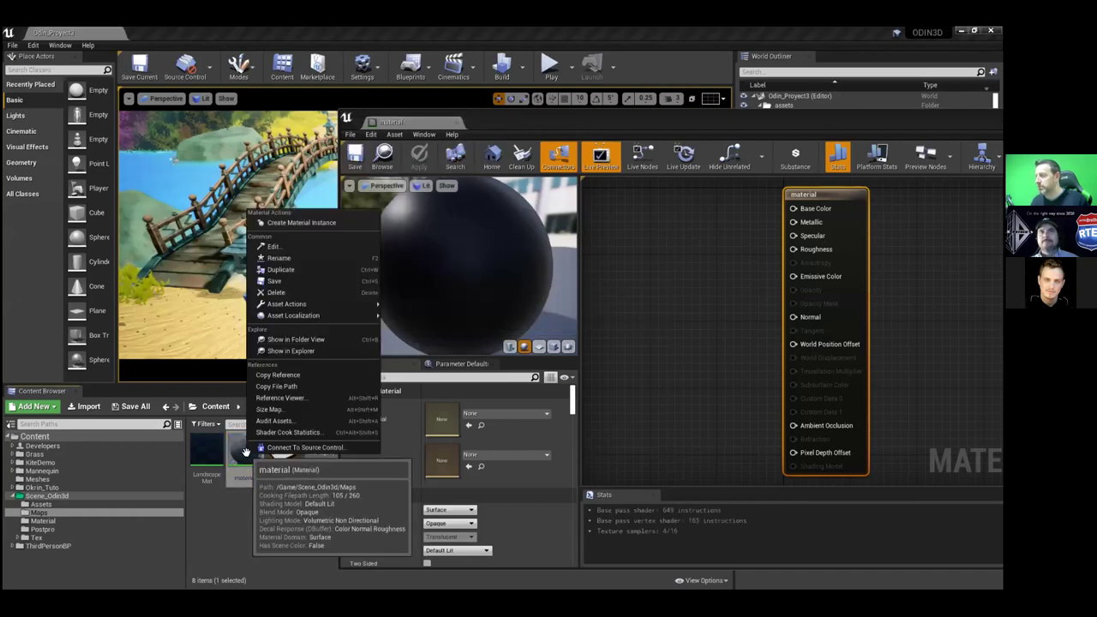
click(275, 269)
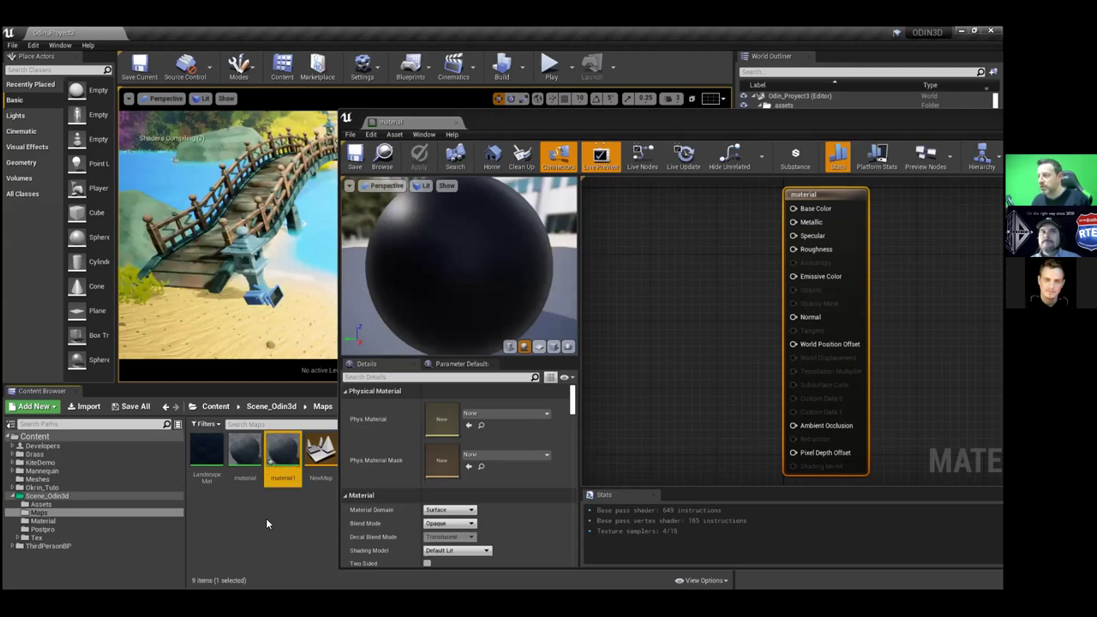
Delete the duplicate material1 asset from Maps
right_click(280, 451)
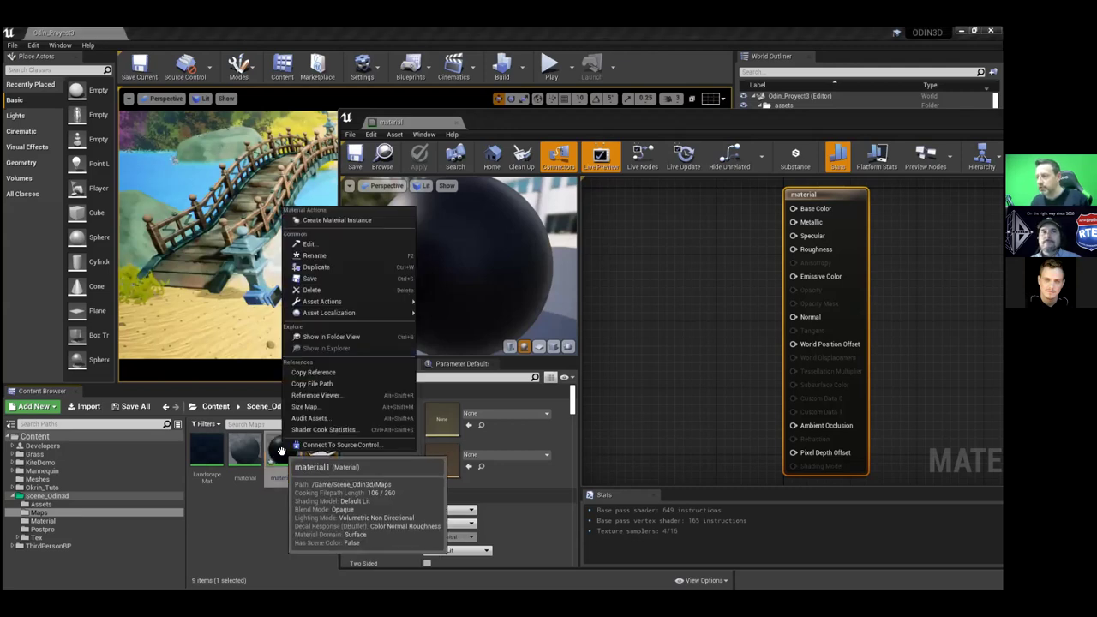
click(309, 290)
click(454, 474)
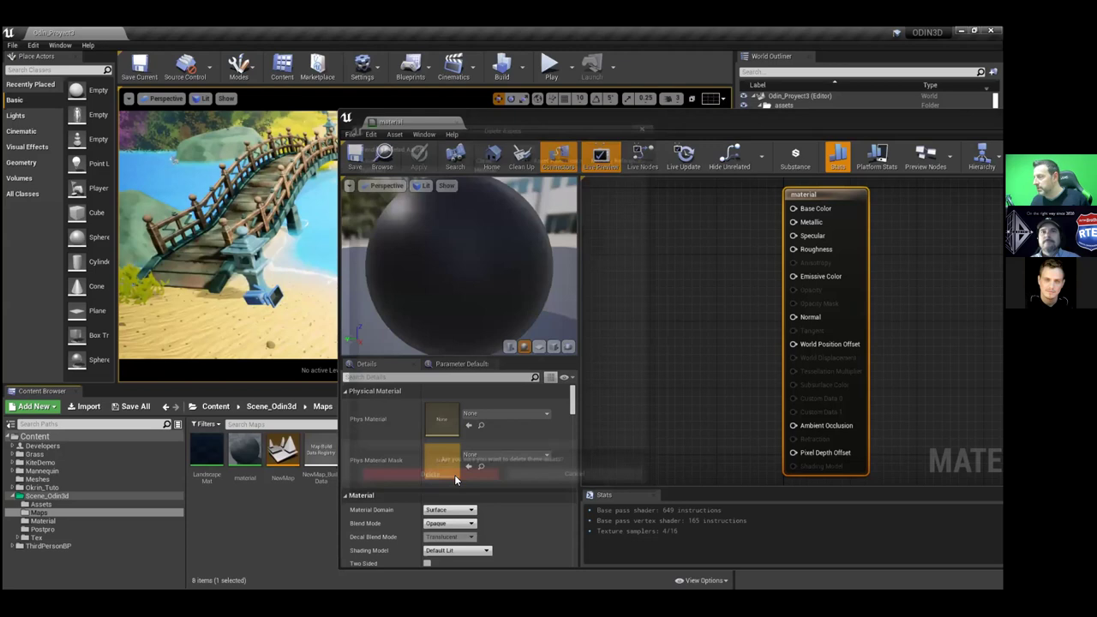
Maximize the Material Editor for 'material' and shift the output node right
double_click(532, 123)
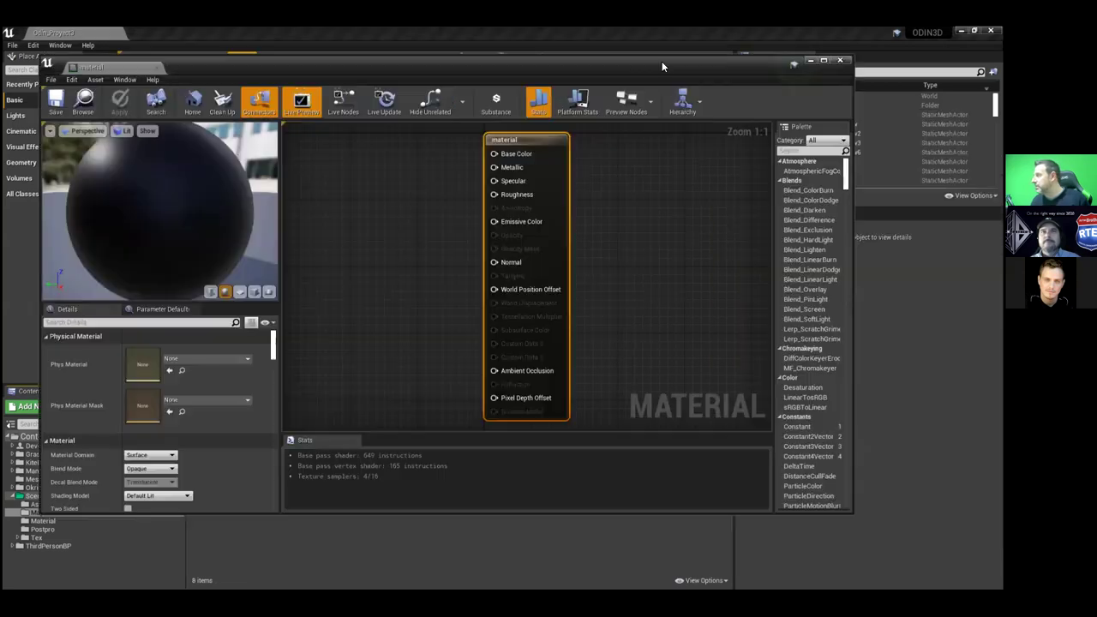
double_click(812, 55)
right_drag(426, 188, 589, 230)
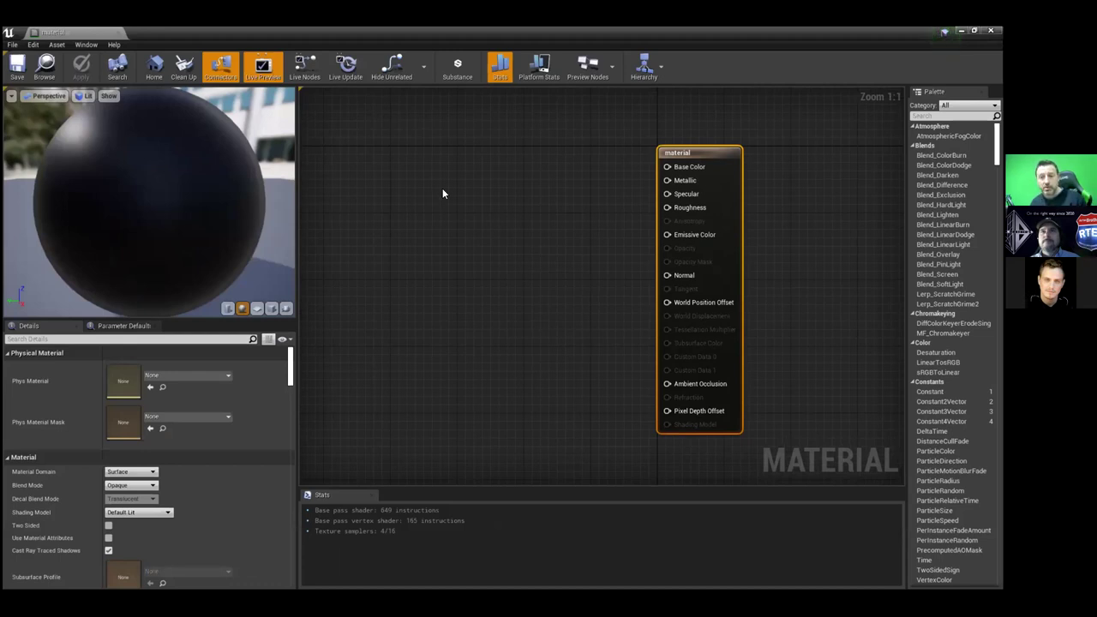
right_drag(442, 194, 525, 197)
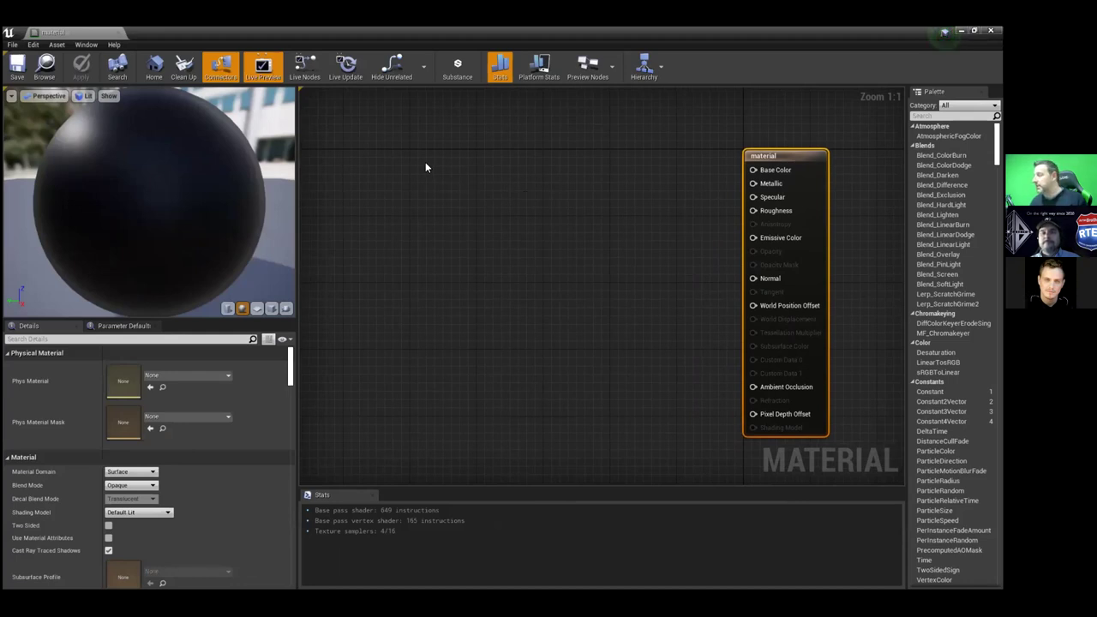
Show the material on a cube preview, orbit it to an angled view, and bring up the Material Domain list
click(271, 308)
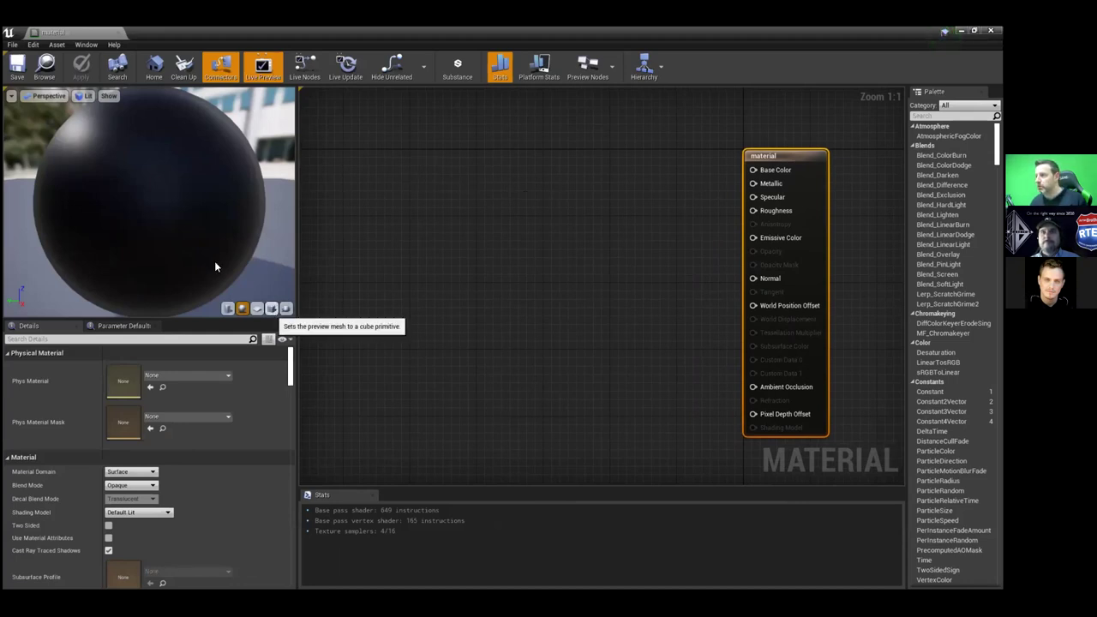
drag(174, 254, 175, 254)
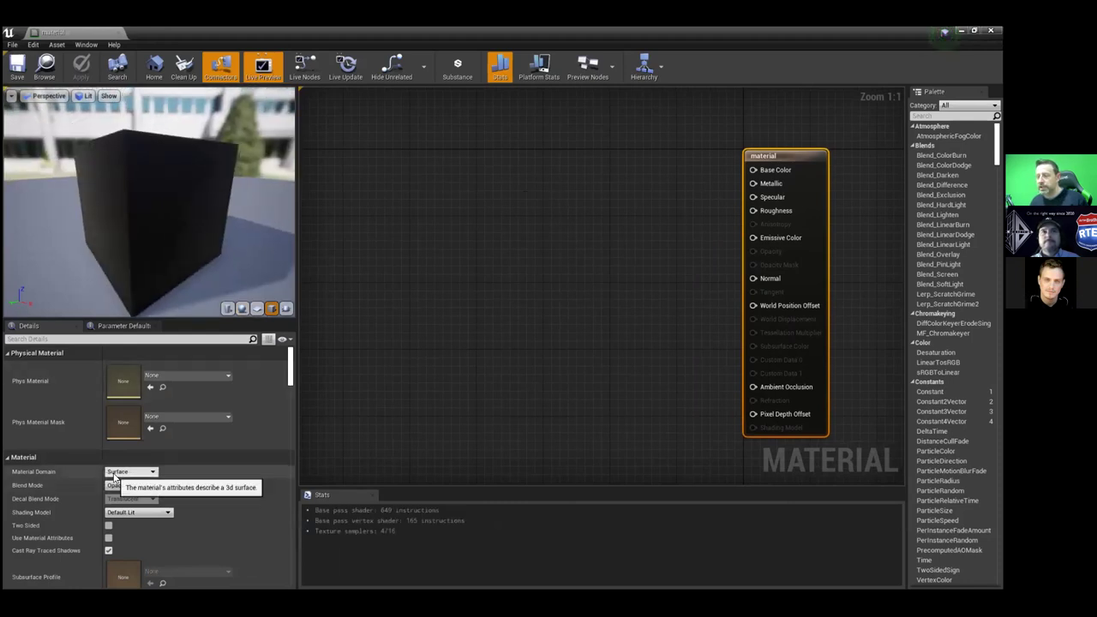
click(126, 472)
click(125, 481)
click(124, 473)
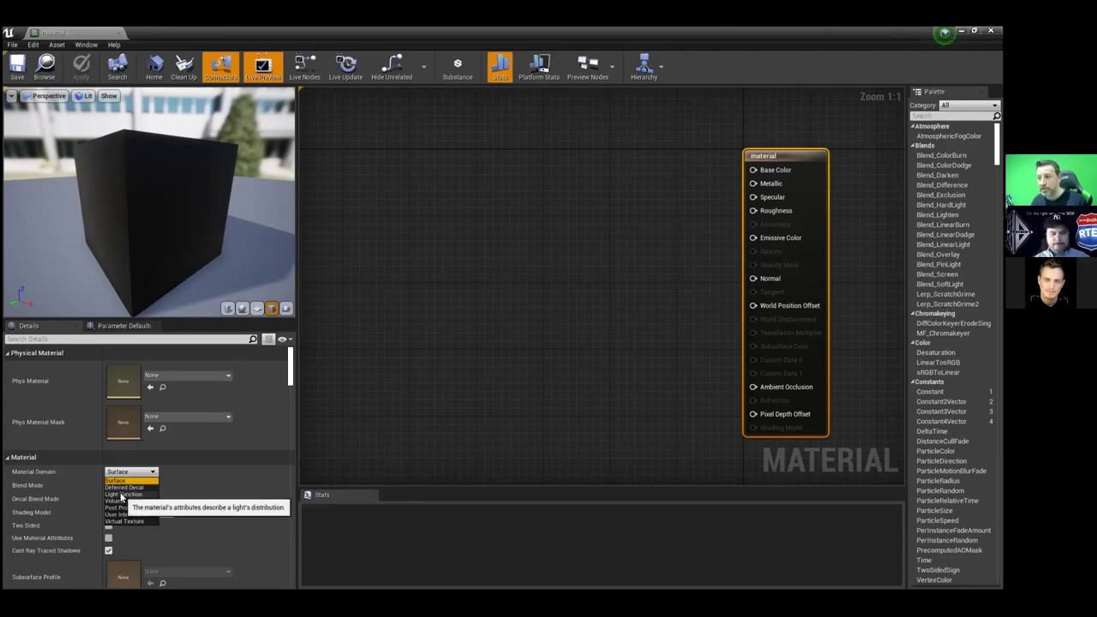
Set the material domain to Light Function, then Volume, shifting the output node slightly left
click(121, 494)
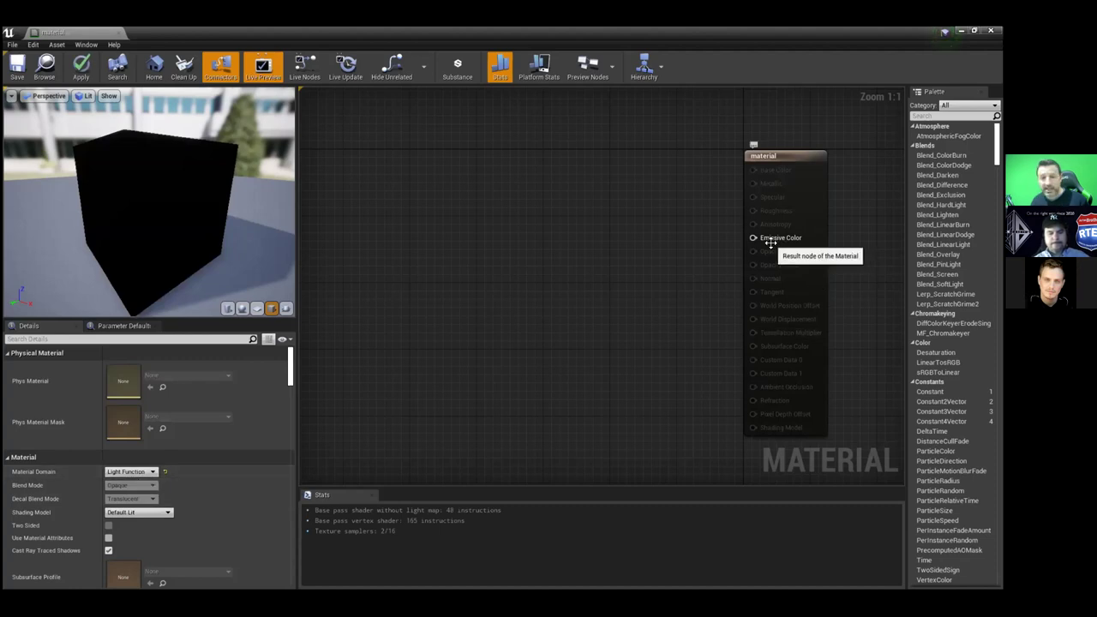
click(116, 474)
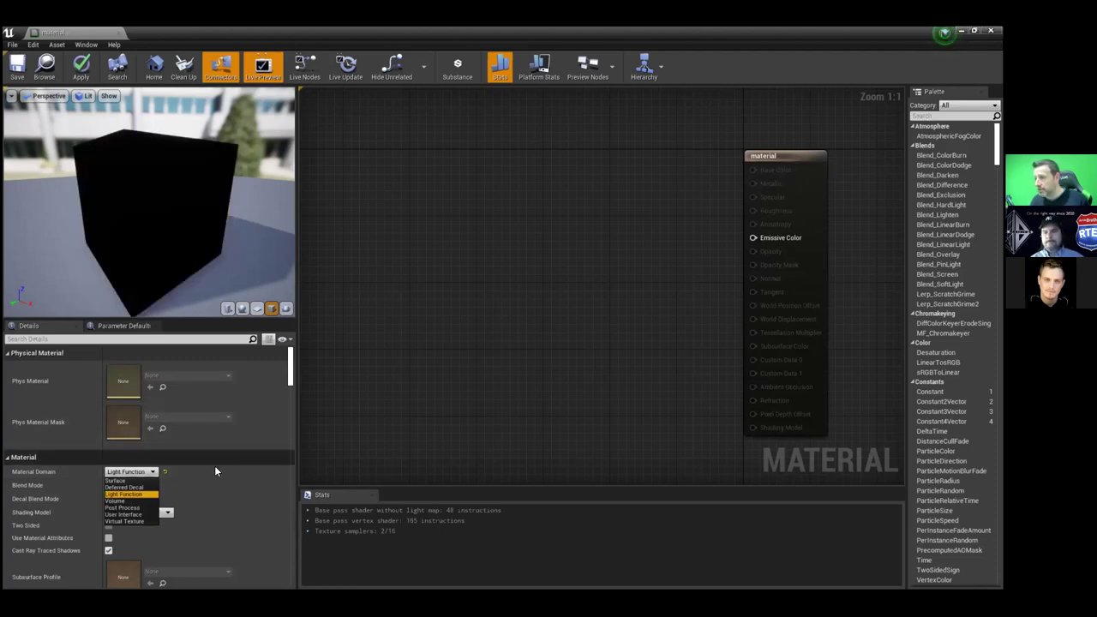
click(114, 501)
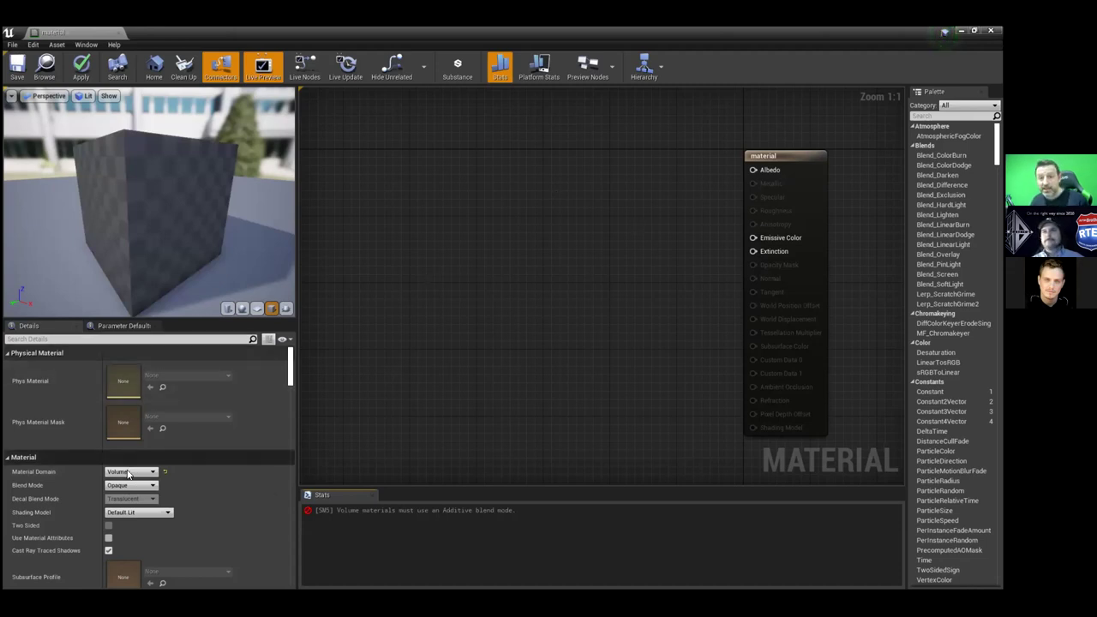
drag(765, 157, 731, 156)
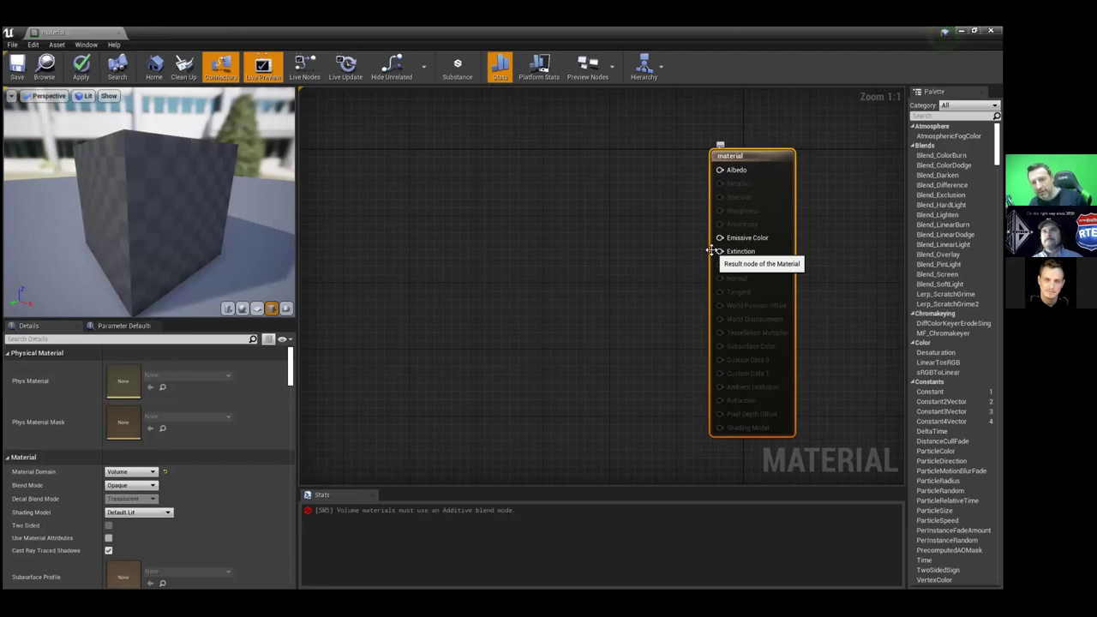
Switch the material domain to Post Process and nudge the output node slightly right
click(137, 472)
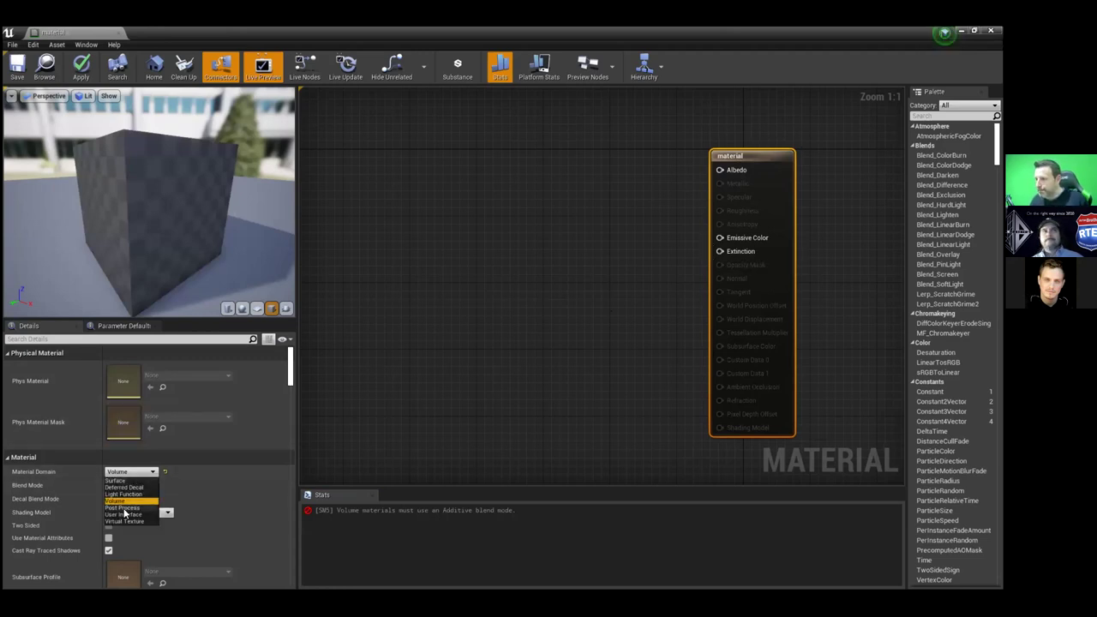
click(124, 509)
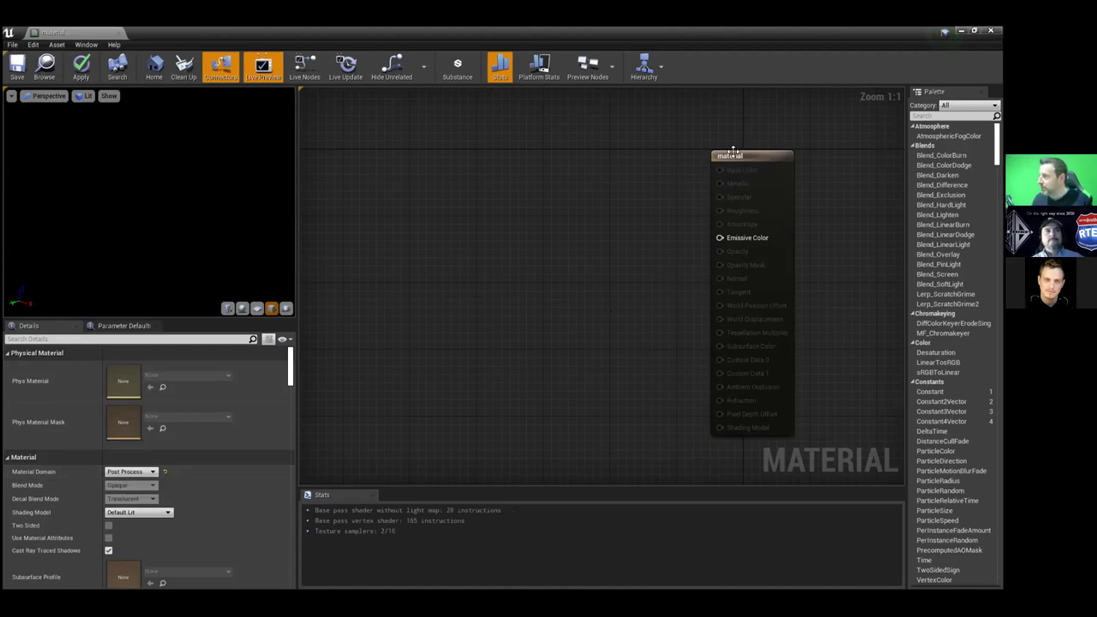
drag(733, 151, 741, 151)
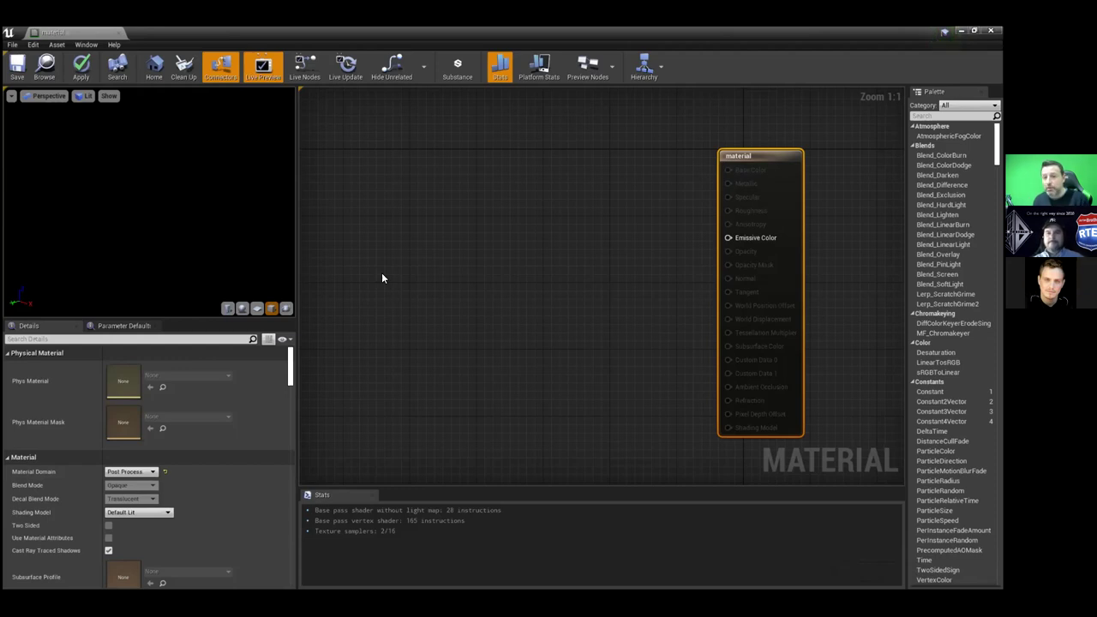
Set the material domain to User Interface, then Virtual Texture
click(129, 472)
click(124, 514)
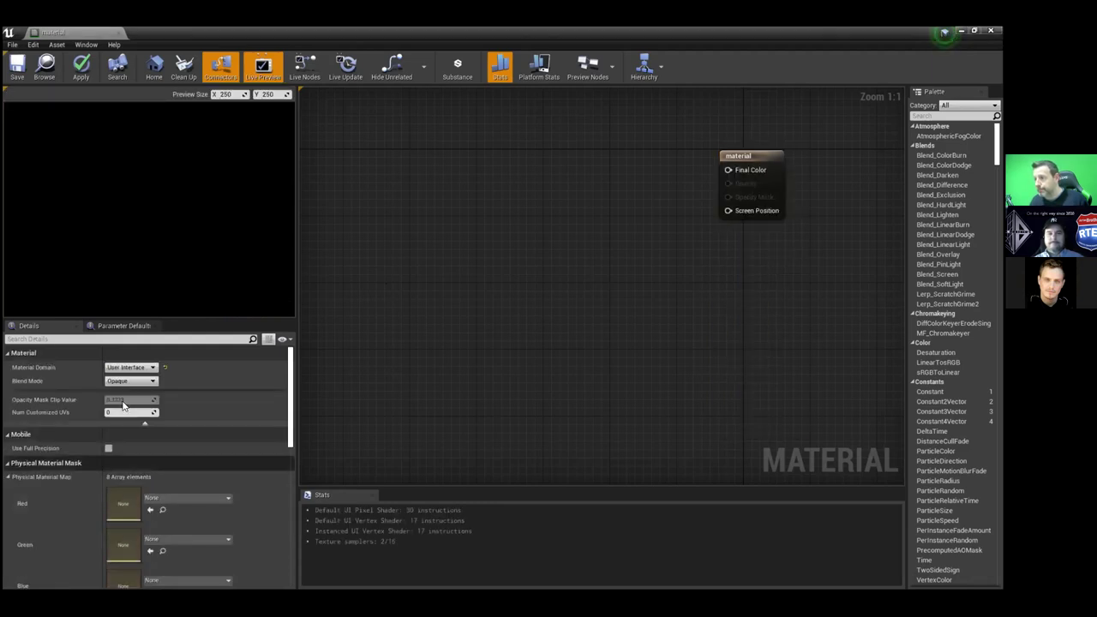
click(129, 367)
click(111, 416)
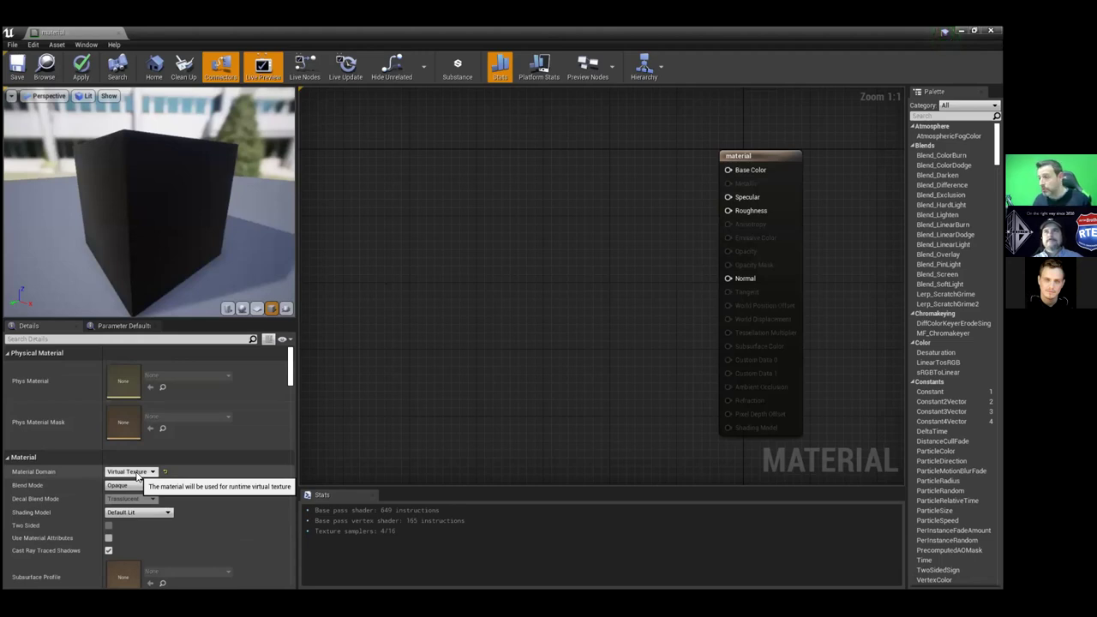
Return the material domain to Surface and keep the blend mode as Opaque
click(134, 472)
click(124, 482)
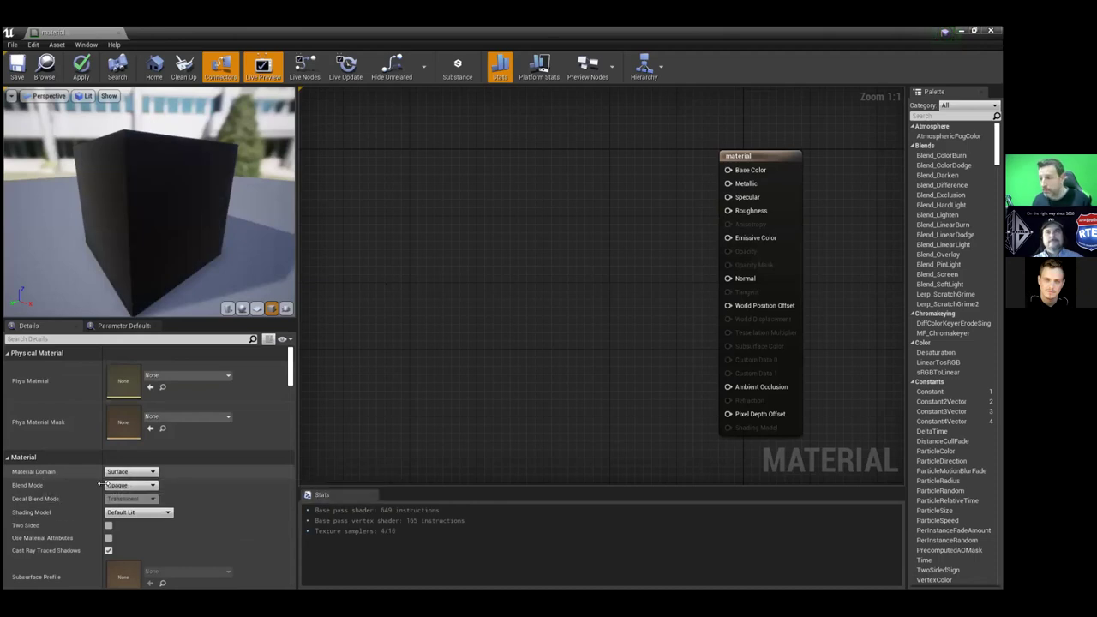
click(119, 485)
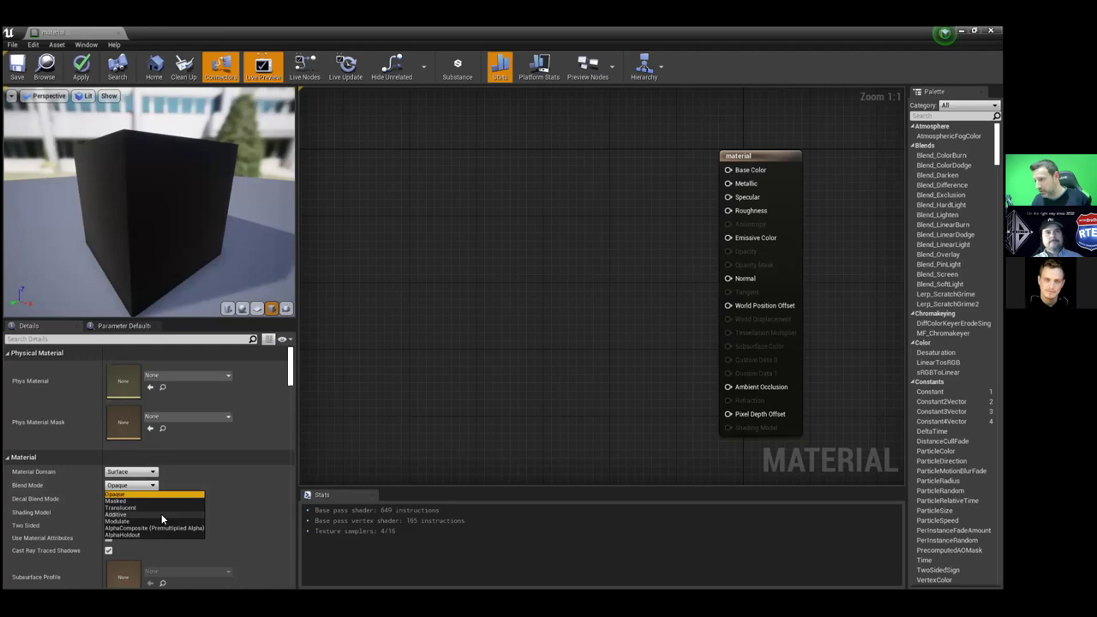
click(386, 429)
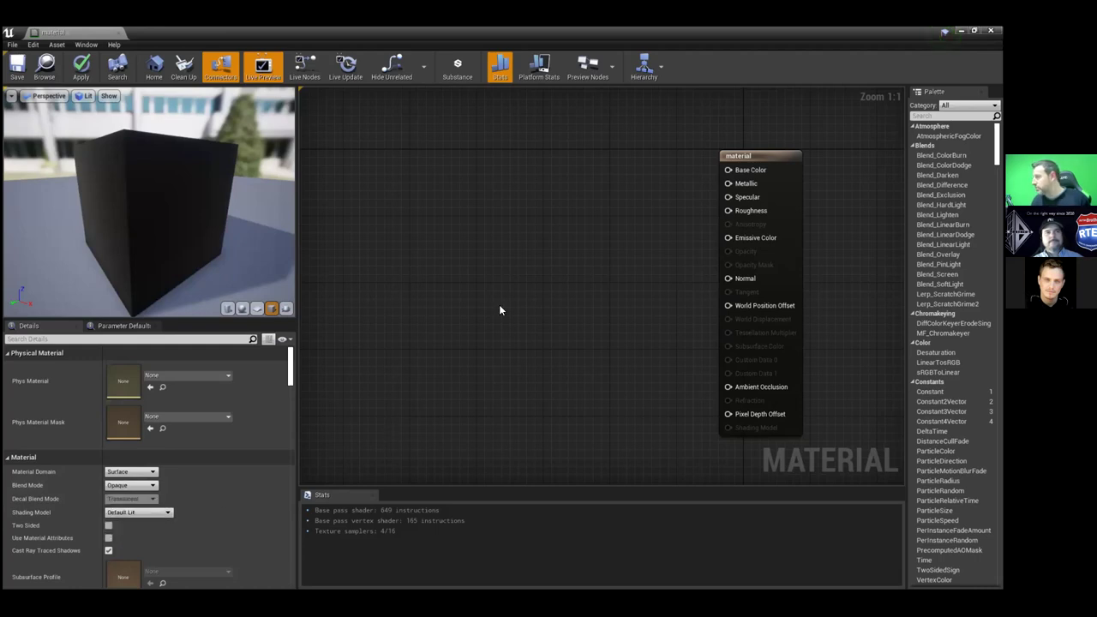
drag(741, 159, 765, 151)
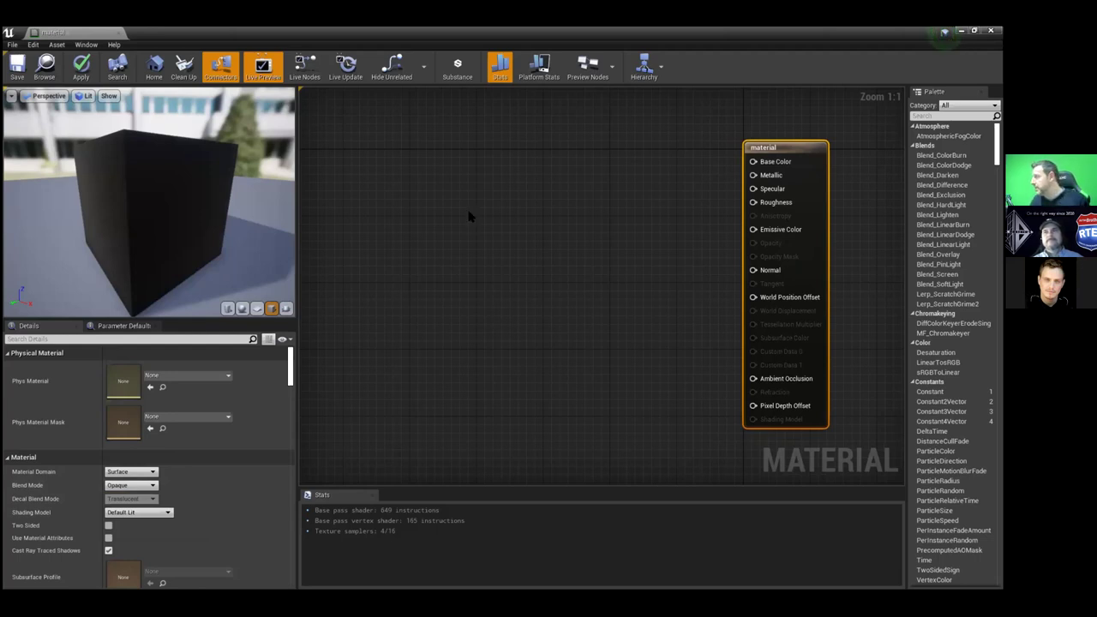
click(412, 162)
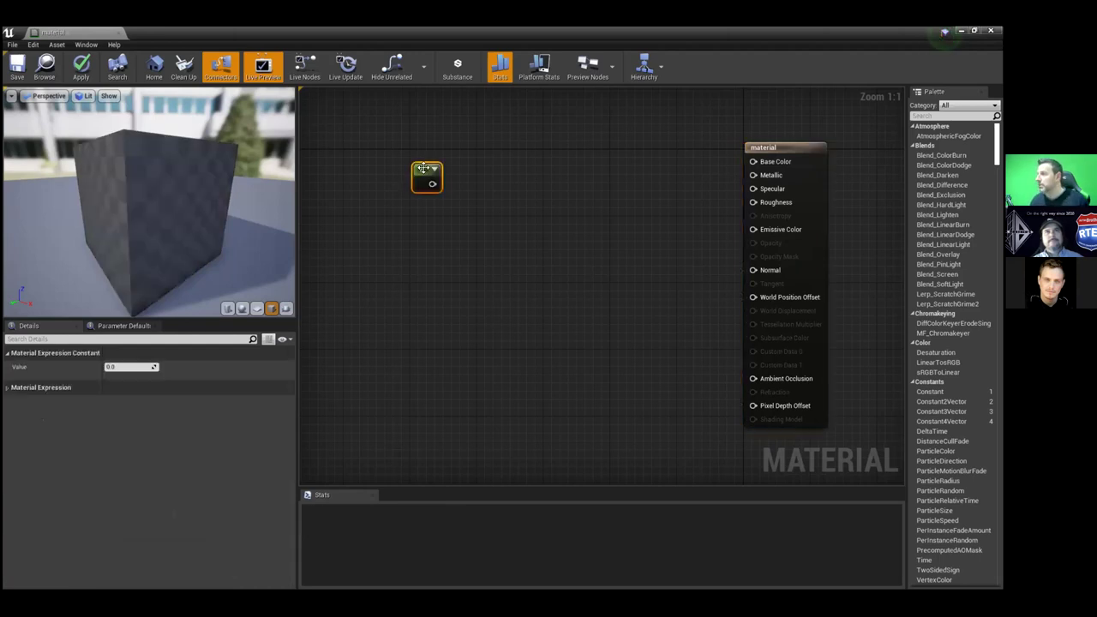
click(419, 224)
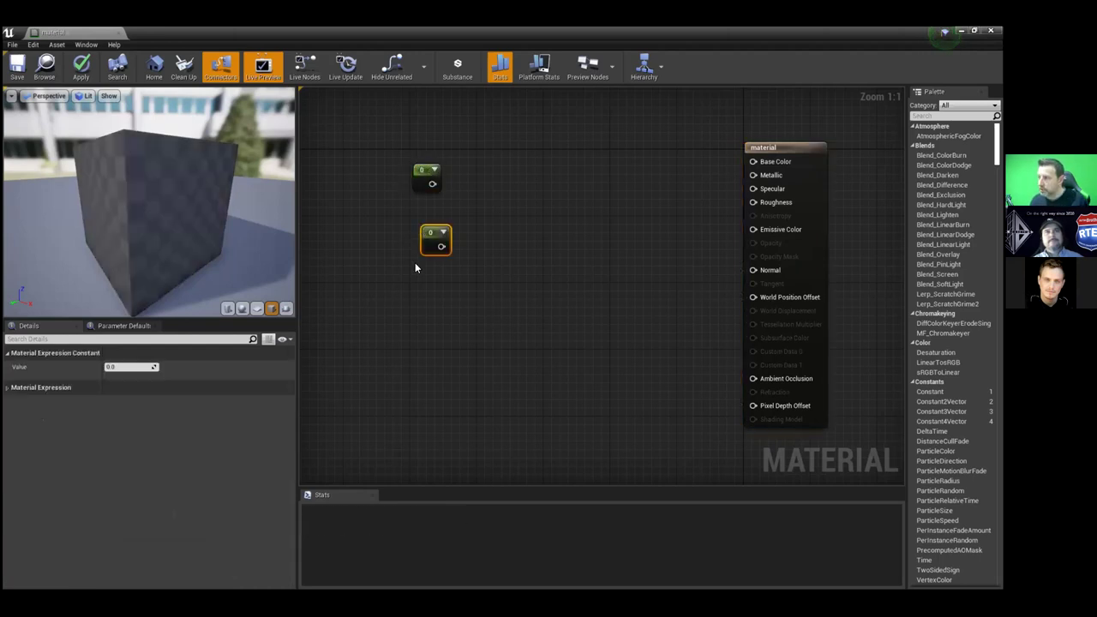
click(419, 291)
click(529, 245)
click(475, 176)
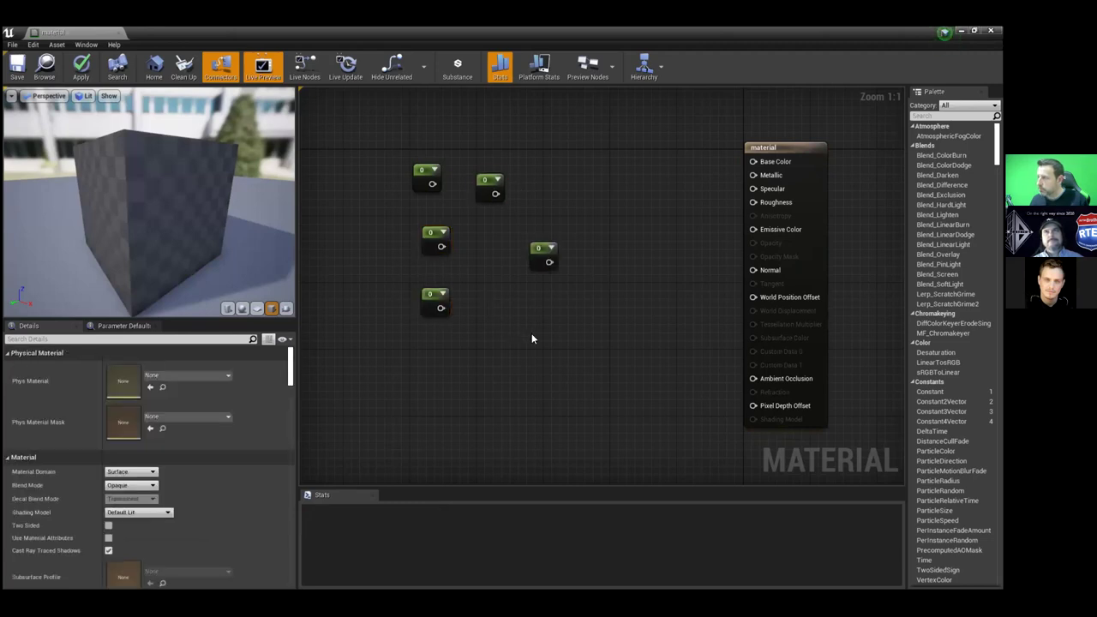
click(562, 184)
click(504, 332)
click(574, 319)
click(596, 280)
click(572, 261)
click(528, 321)
drag(350, 128, 662, 405)
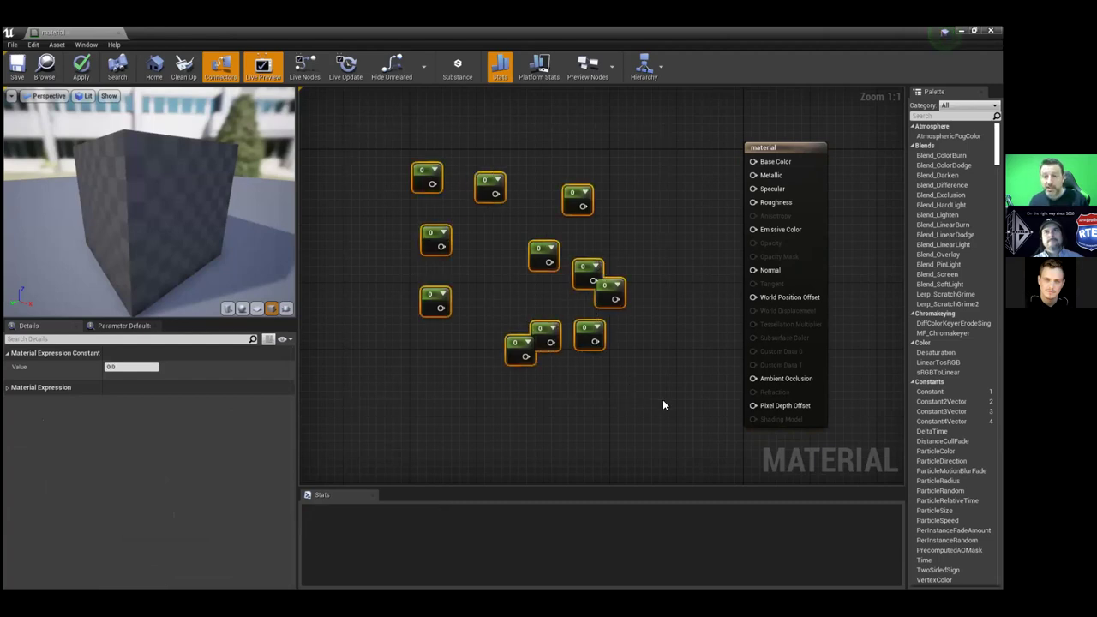
key(Delete)
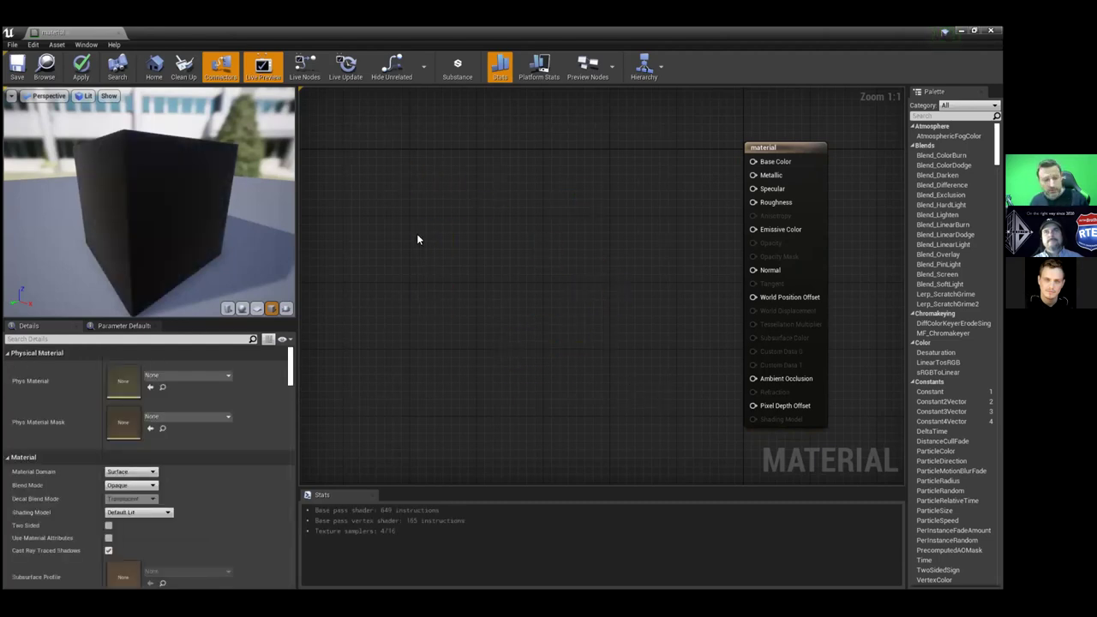
click(417, 239)
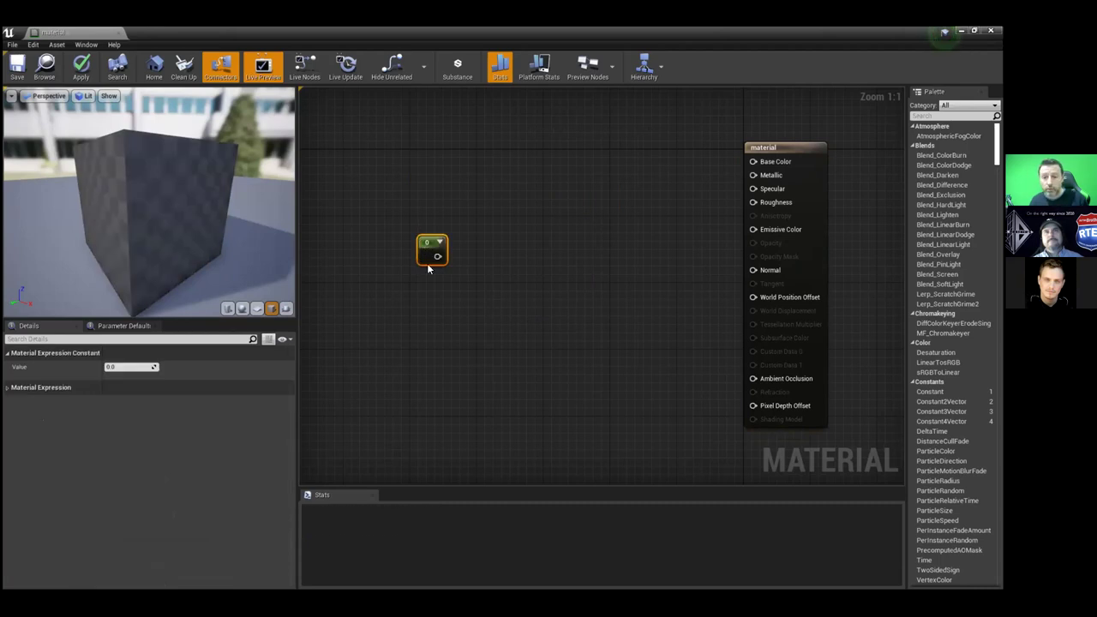
click(129, 367)
drag(129, 367, 119, 366)
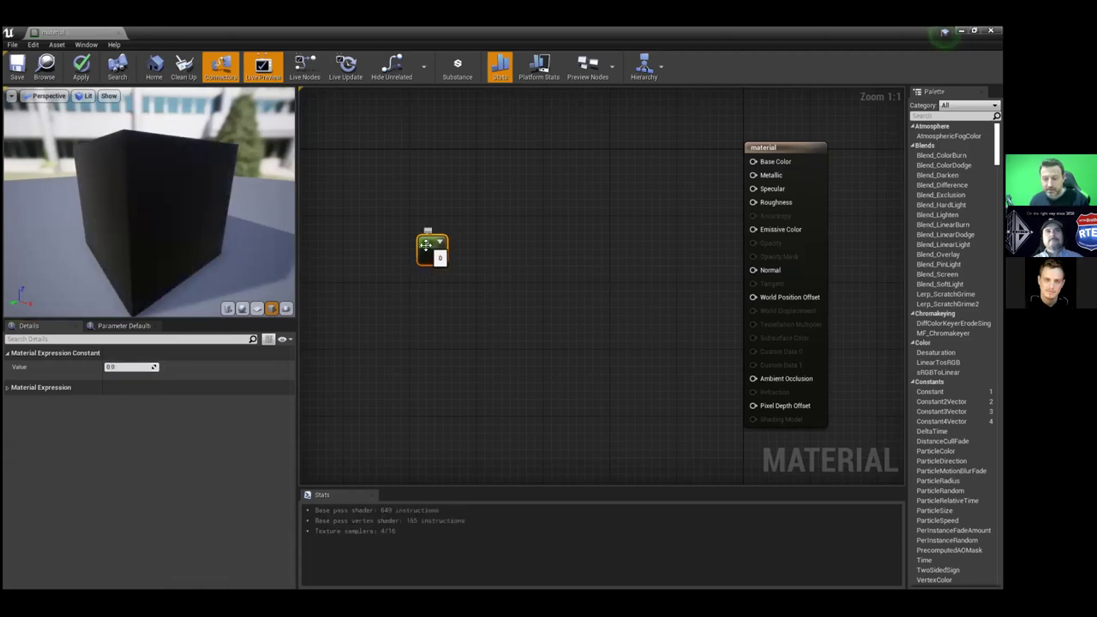
key(Delete)
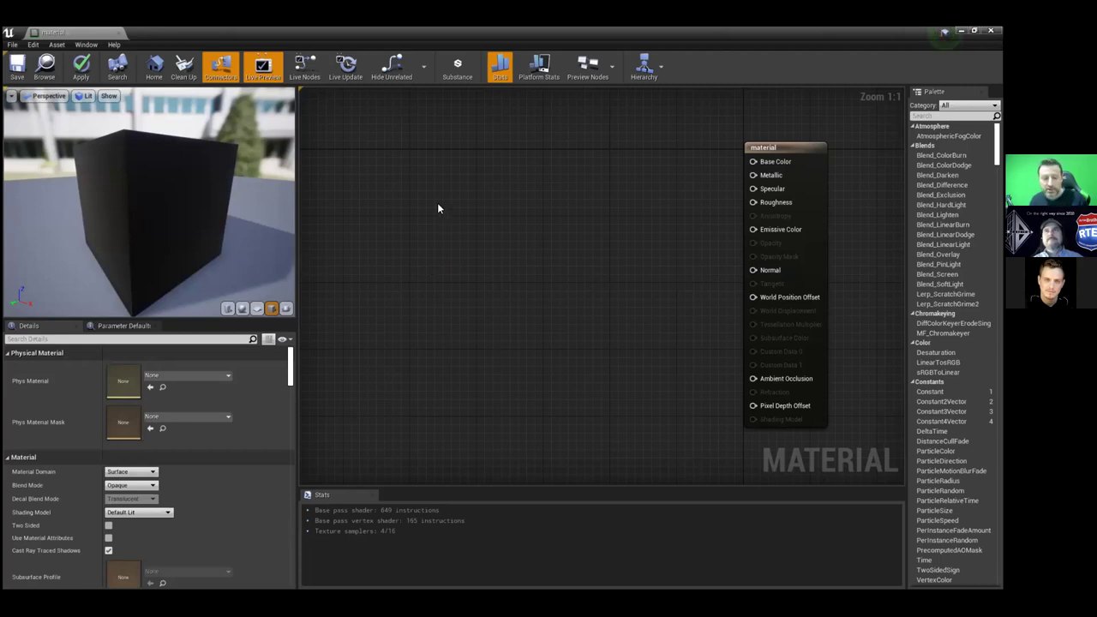
click(437, 206)
click(443, 255)
click(501, 208)
click(442, 165)
click(386, 199)
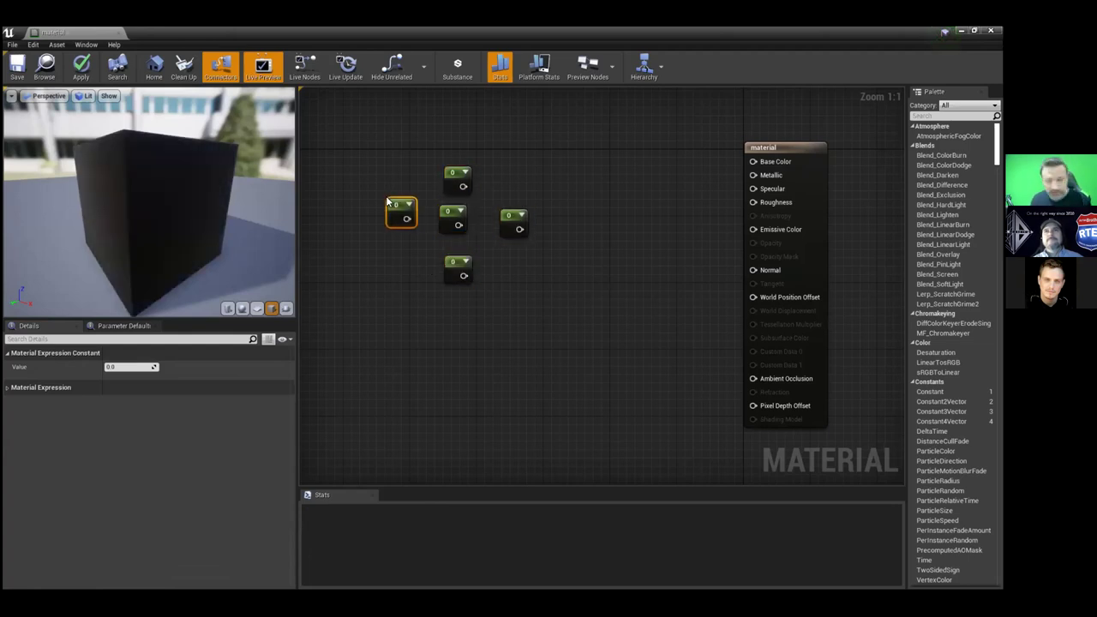
click(394, 358)
click(388, 324)
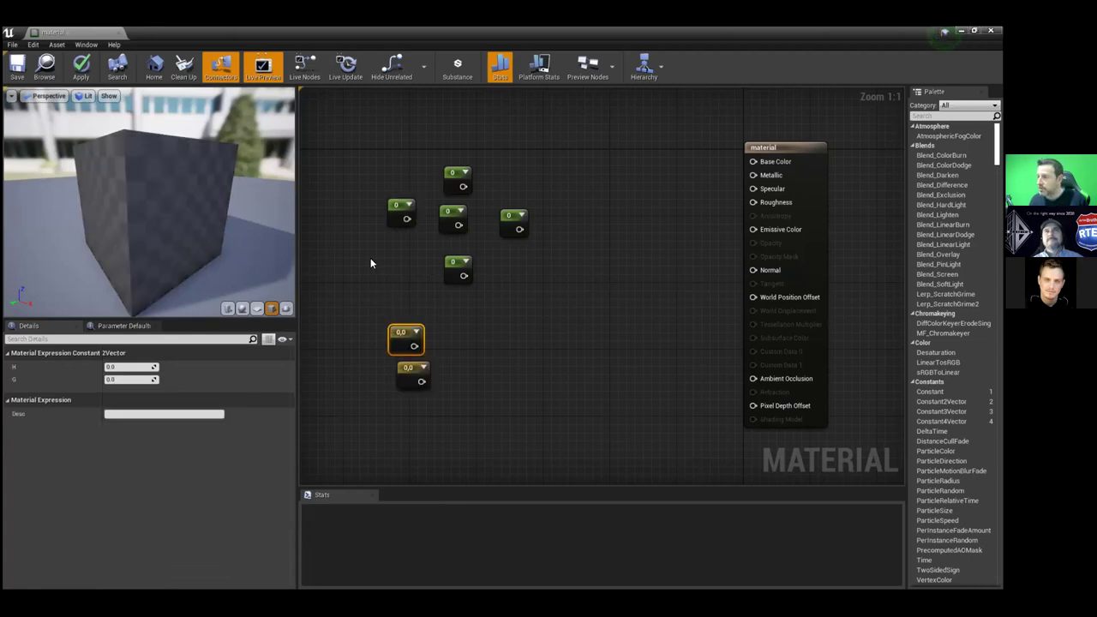
click(374, 285)
click(356, 227)
click(364, 165)
click(419, 134)
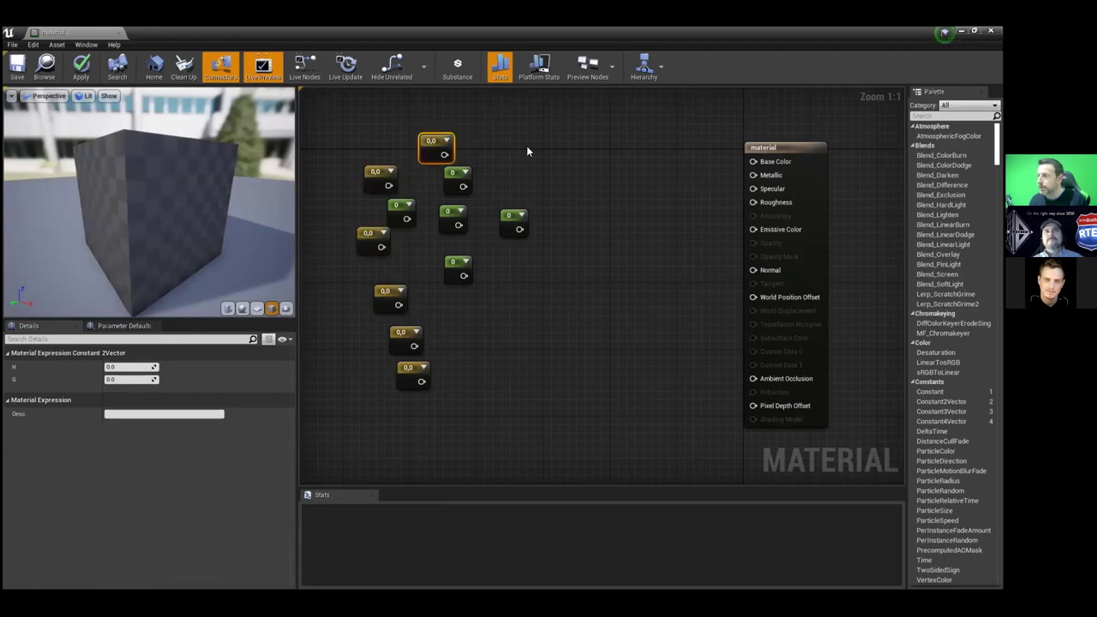
click(526, 146)
click(571, 274)
click(511, 317)
click(478, 367)
click(460, 328)
click(521, 266)
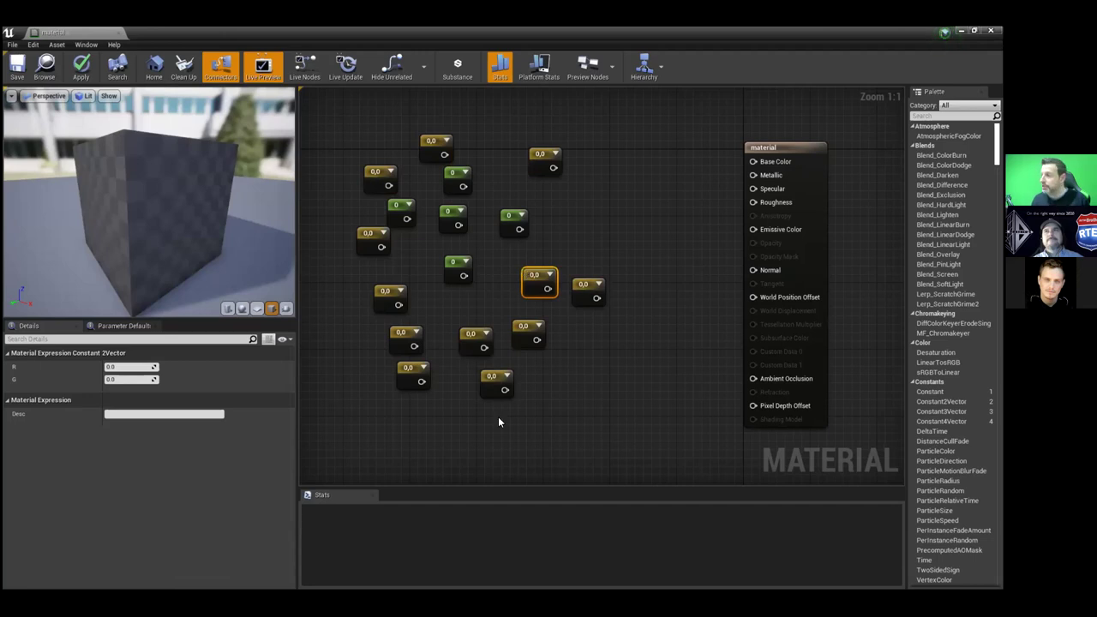
click(392, 434)
drag(420, 433, 338, 130)
drag(409, 144, 620, 180)
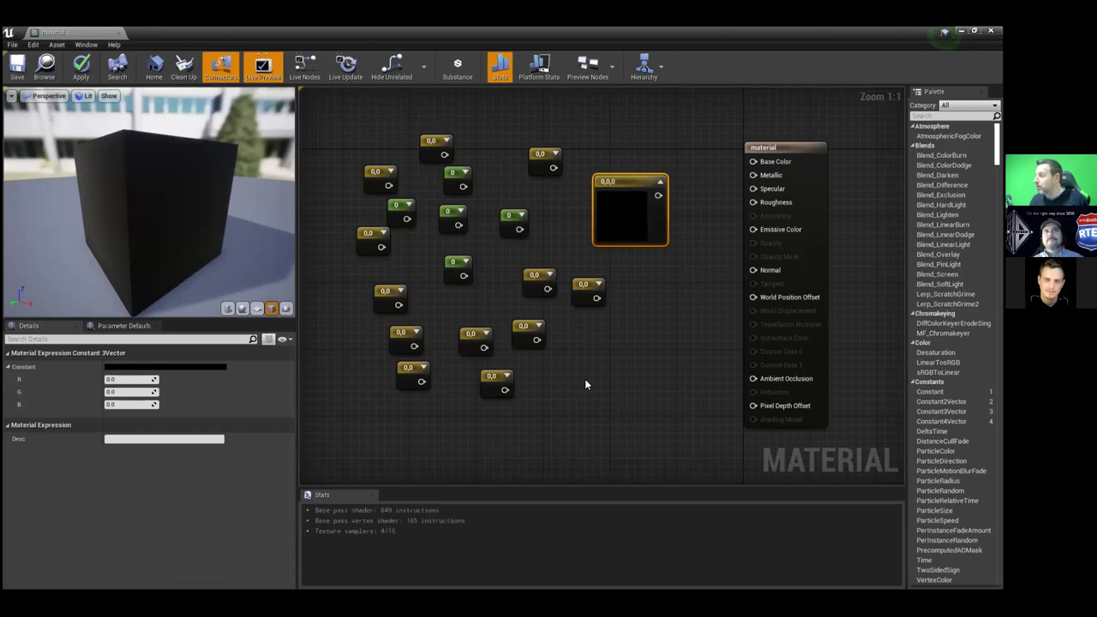
click(596, 353)
drag(600, 356, 580, 349)
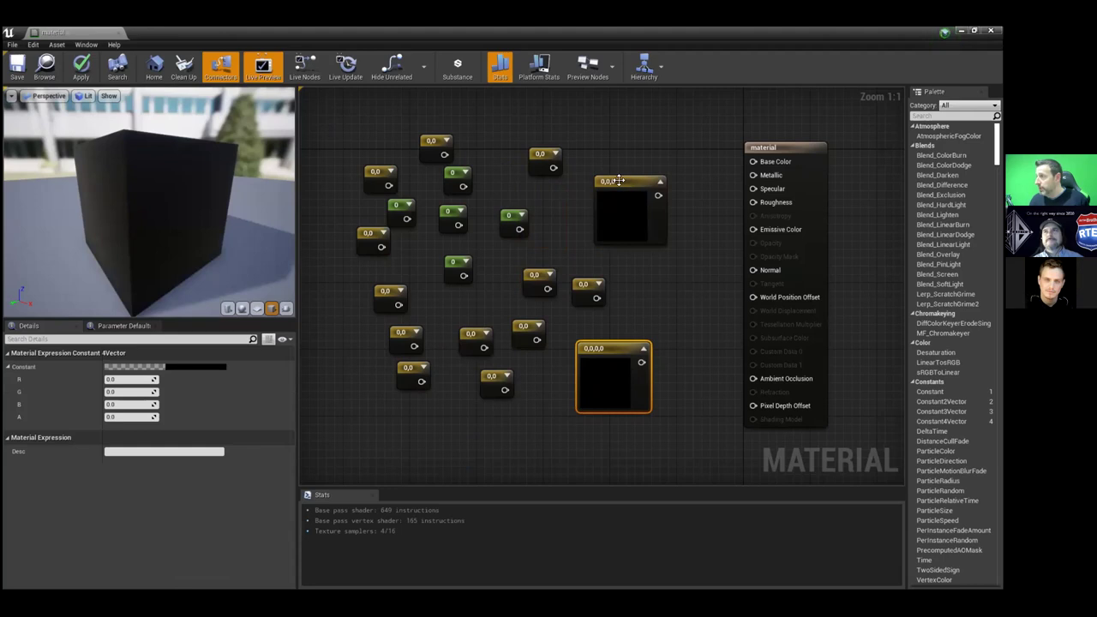
drag(619, 180, 601, 164)
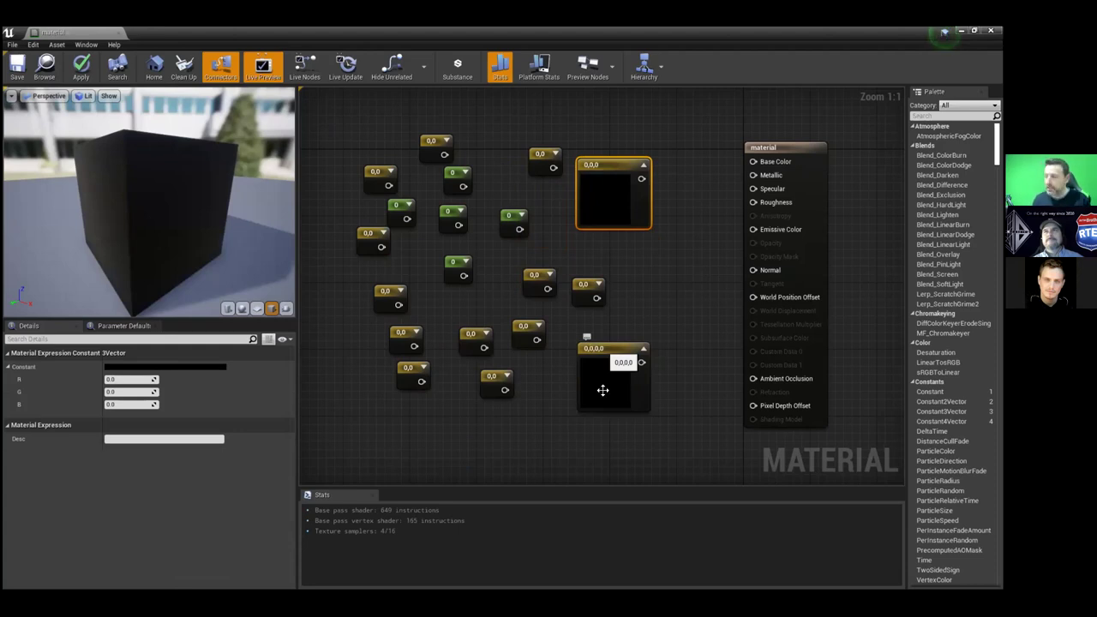
drag(682, 445, 364, 130)
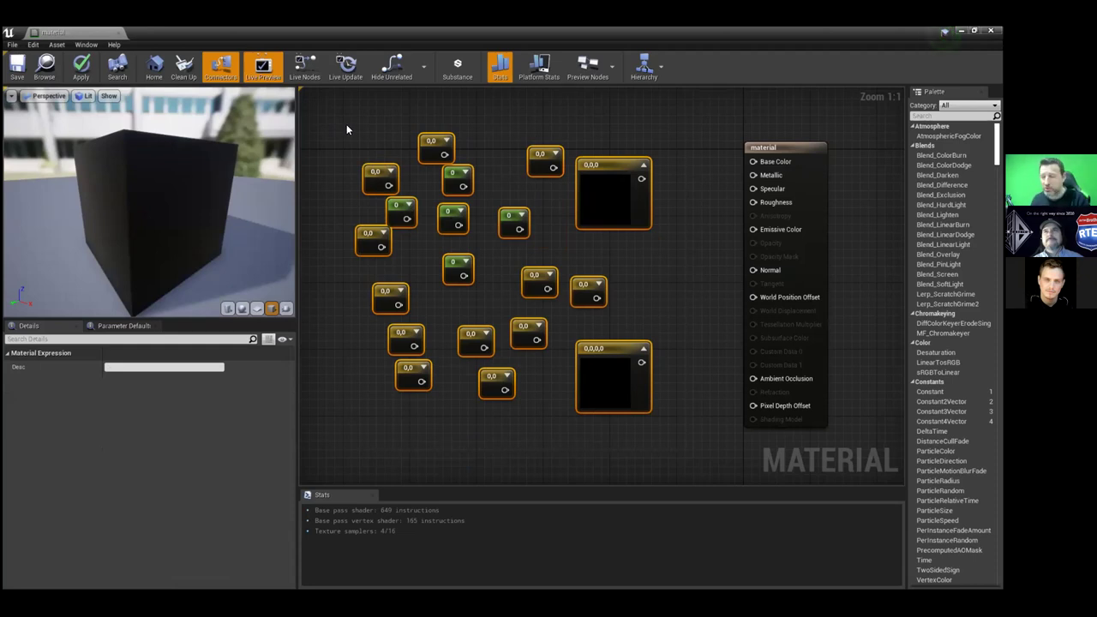
drag(343, 122, 649, 418)
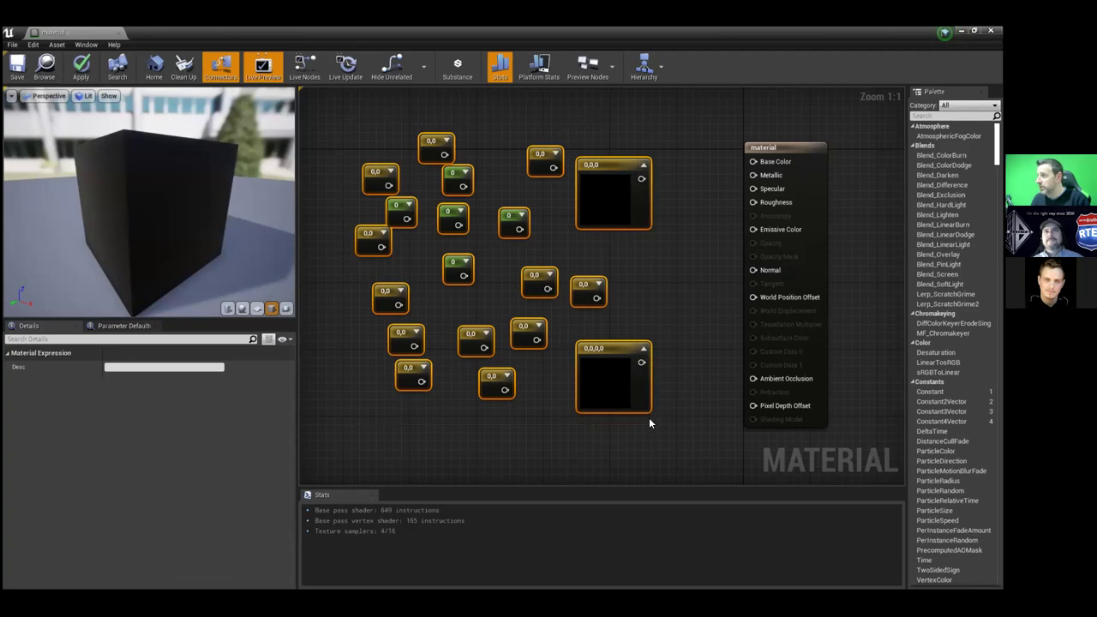
key(Delete)
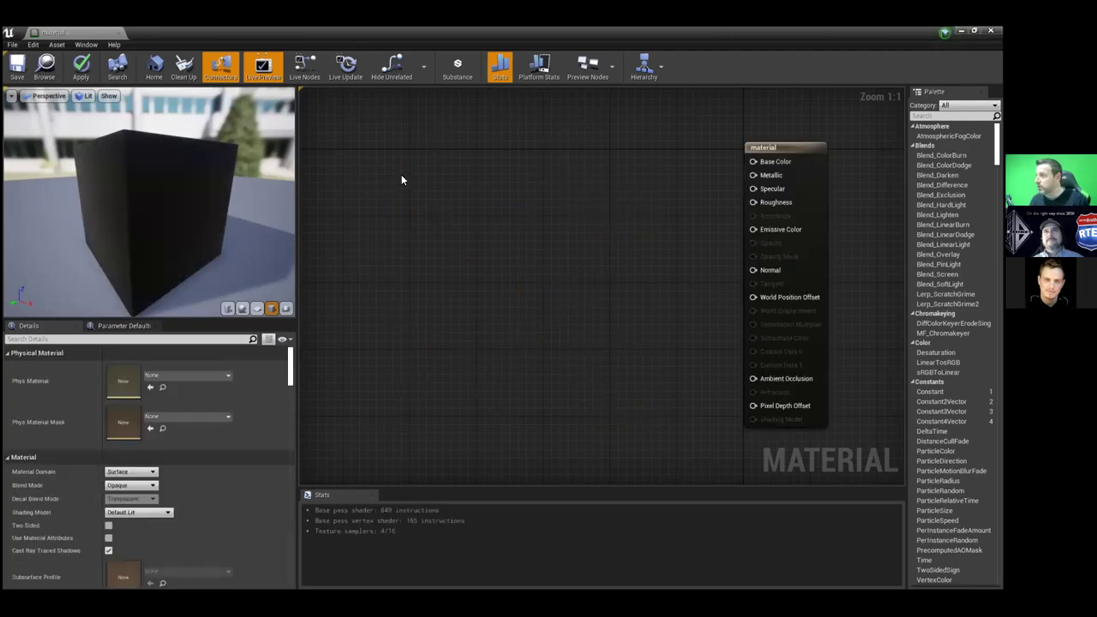
click(401, 180)
click(426, 237)
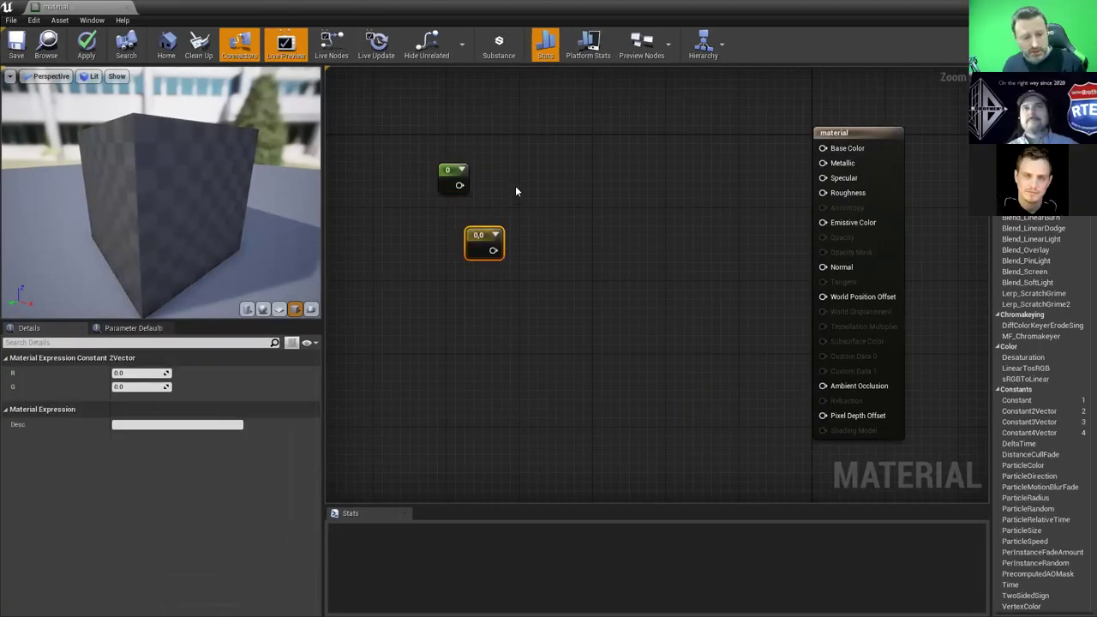
click(515, 185)
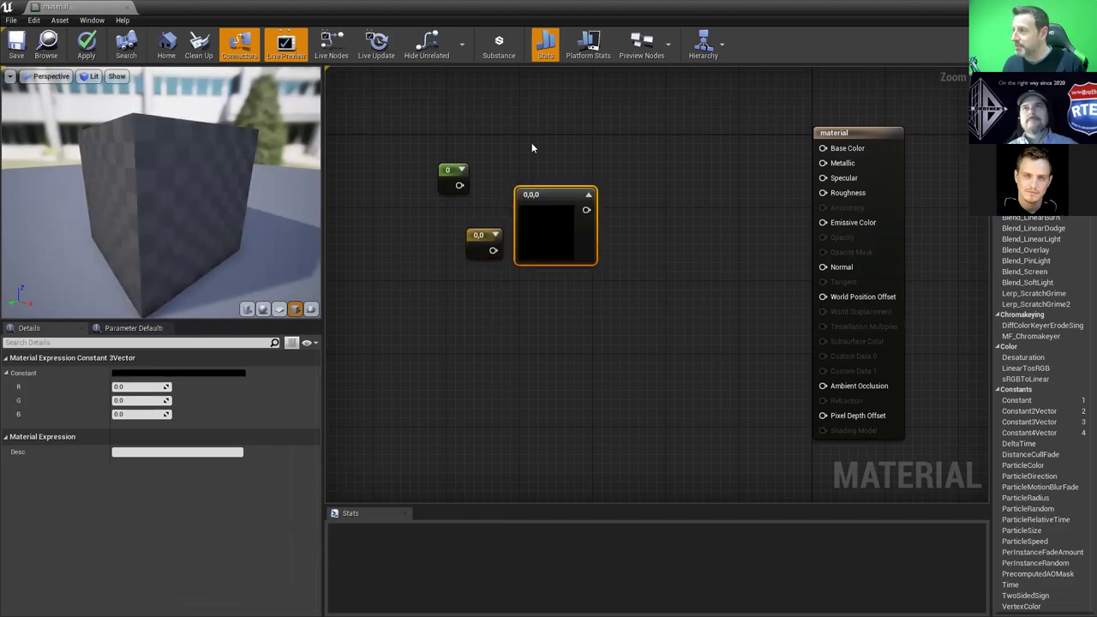
click(526, 324)
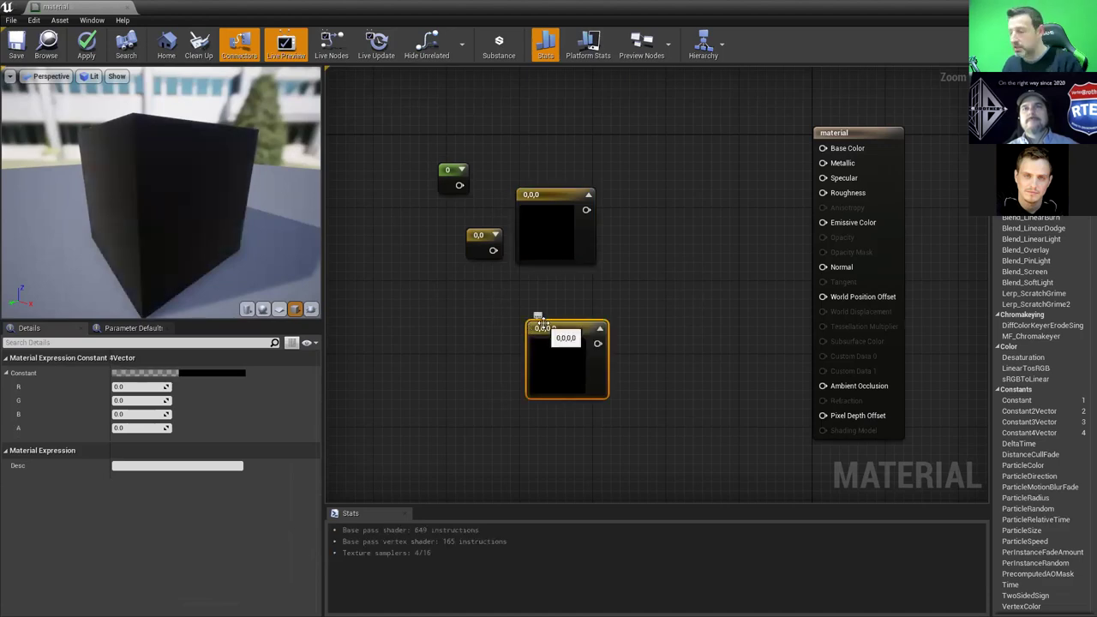
key(Delete)
click(544, 196)
key(Delete)
click(482, 234)
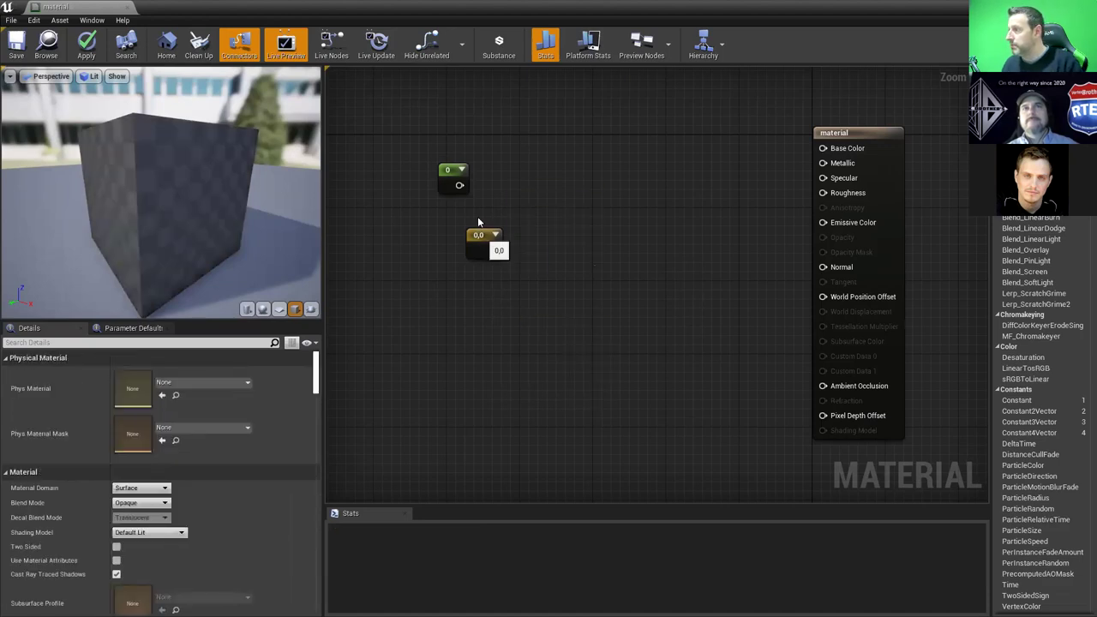
key(Delete)
click(452, 171)
key(Delete)
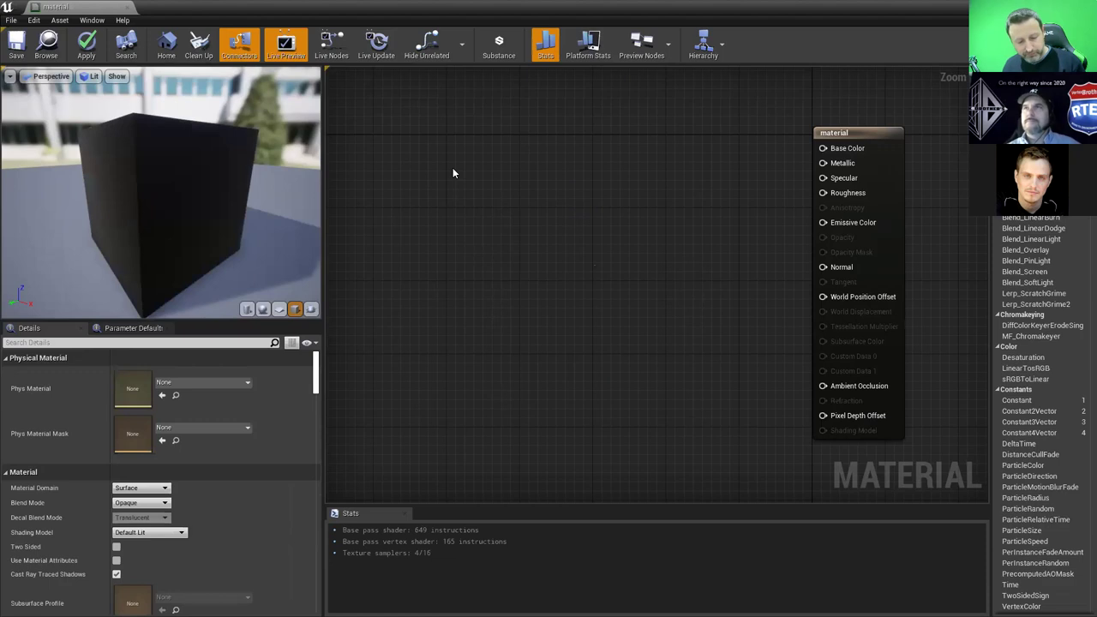
Place a column of three Multiply nodes, with an Add and a Power node beside them
click(453, 171)
drag(454, 171, 530, 181)
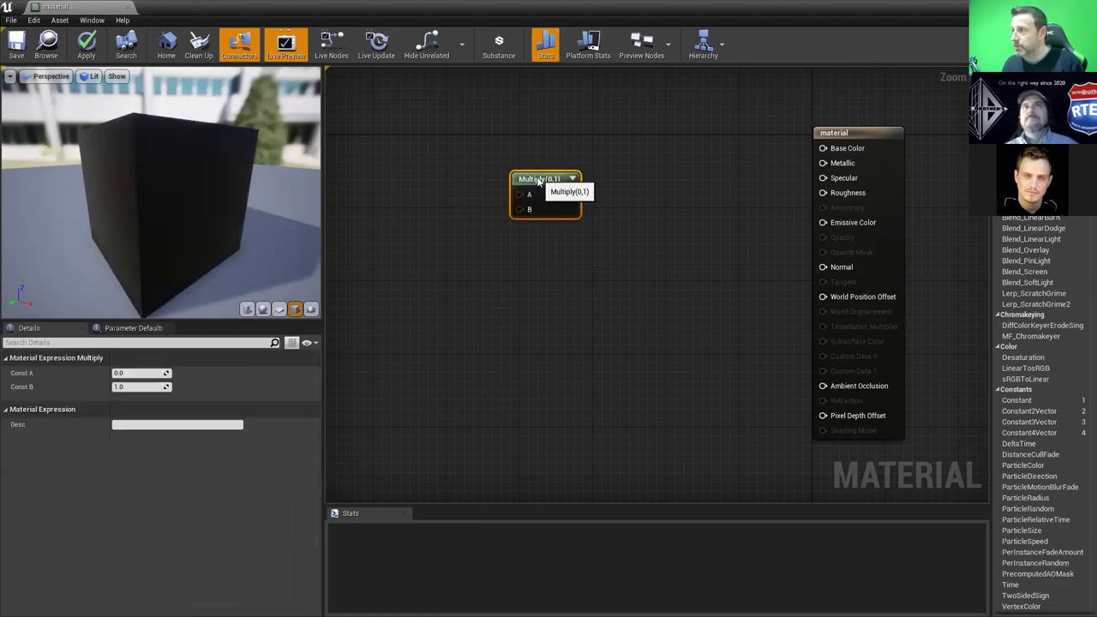
click(526, 257)
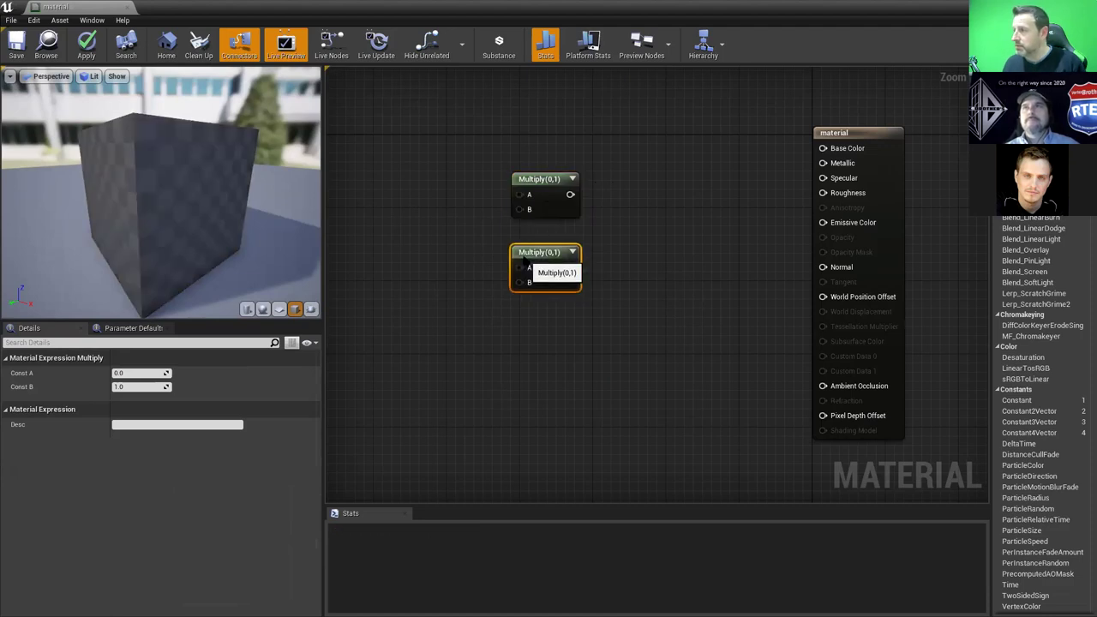
click(522, 322)
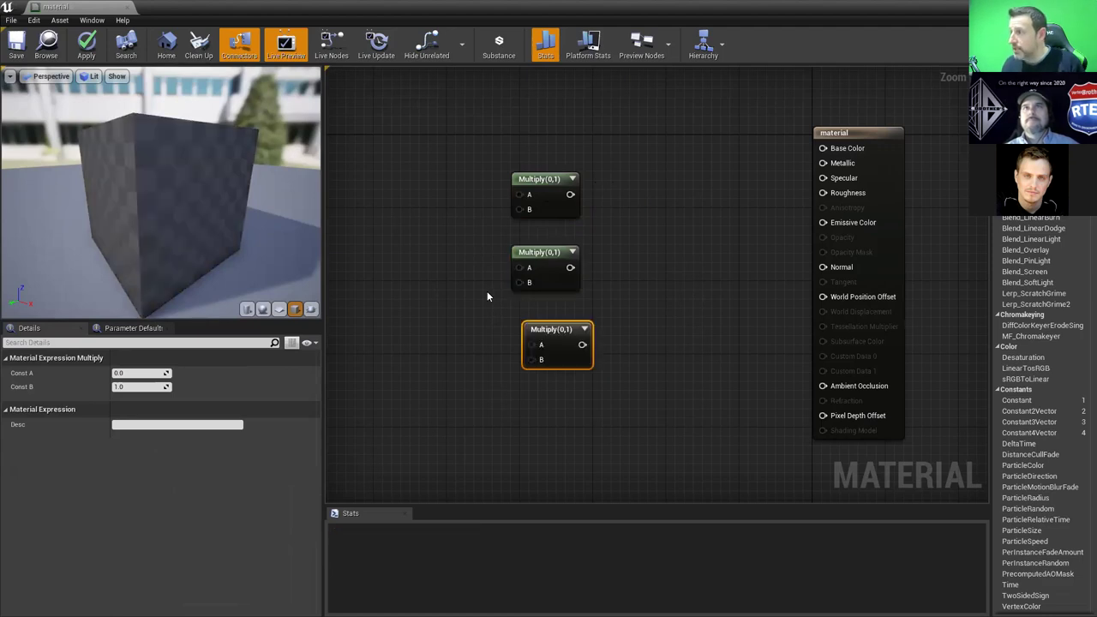
click(439, 267)
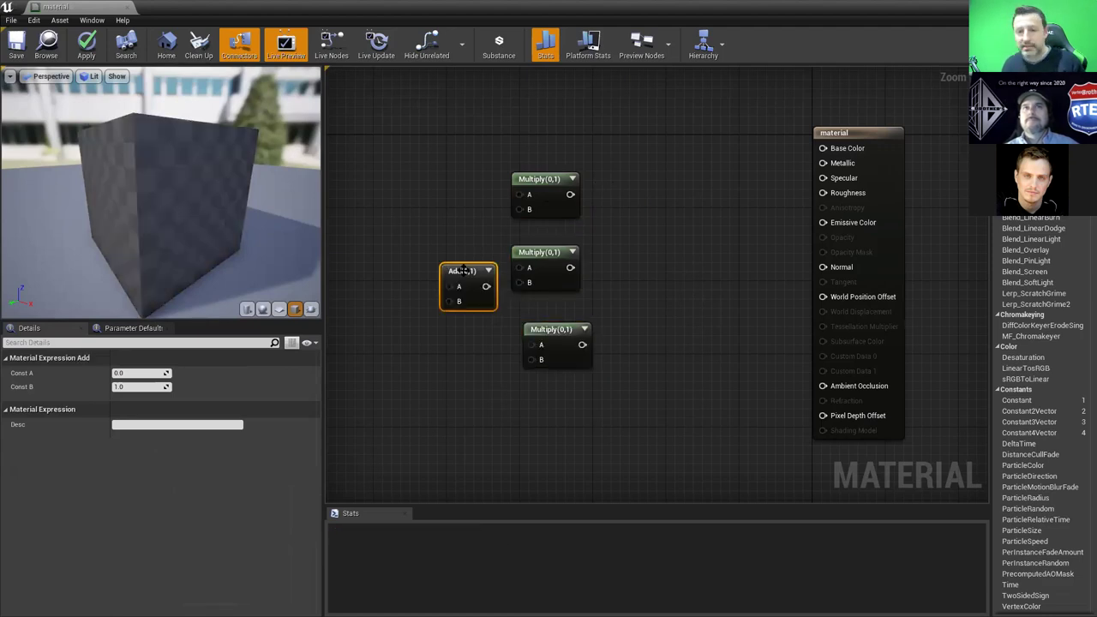
drag(465, 266, 436, 231)
click(422, 325)
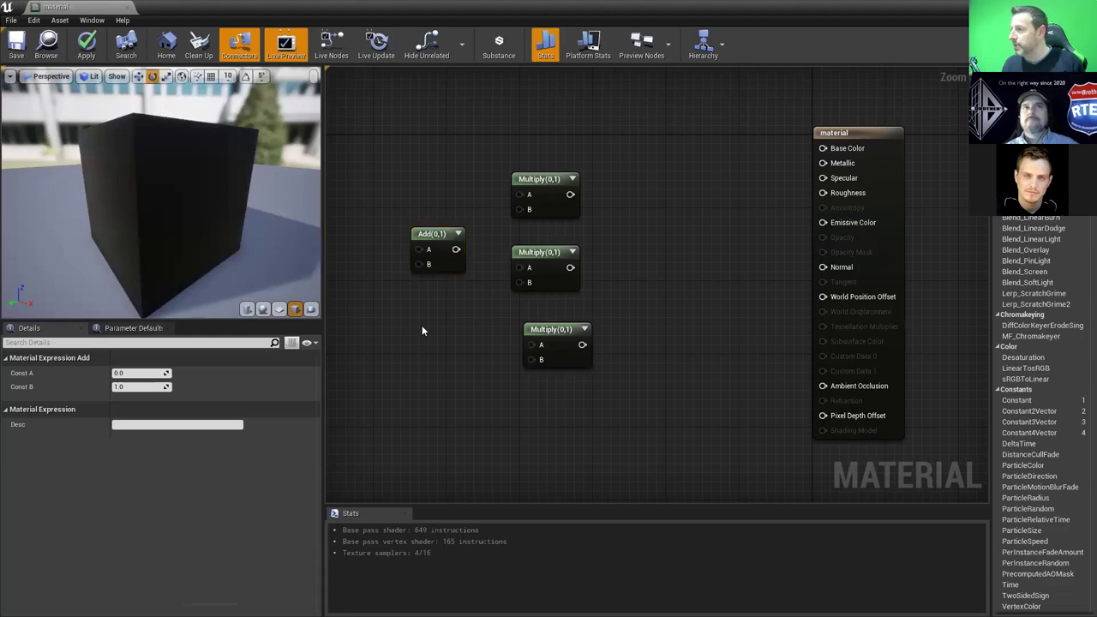
click(422, 325)
drag(433, 325, 423, 305)
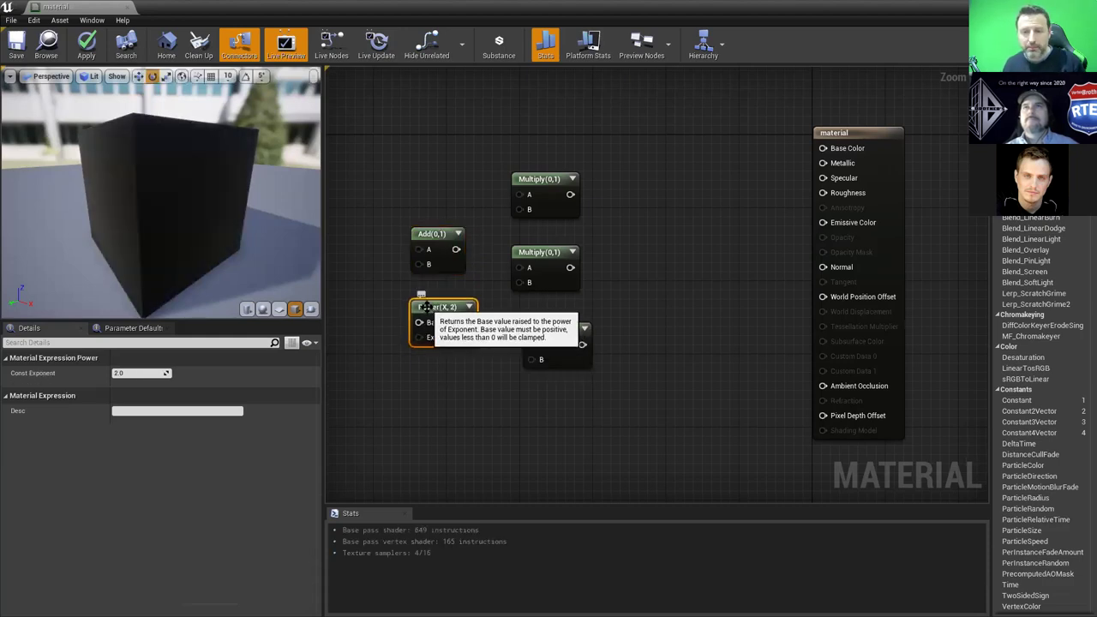
Align the top Multiply, Add and Power nodes, and duplicate Power(X,2) beneath the original
mouse_move(534, 182)
mouse_down()
mouse_move(422, 163)
mouse_move(558, 171)
mouse_move(542, 170)
mouse_up()
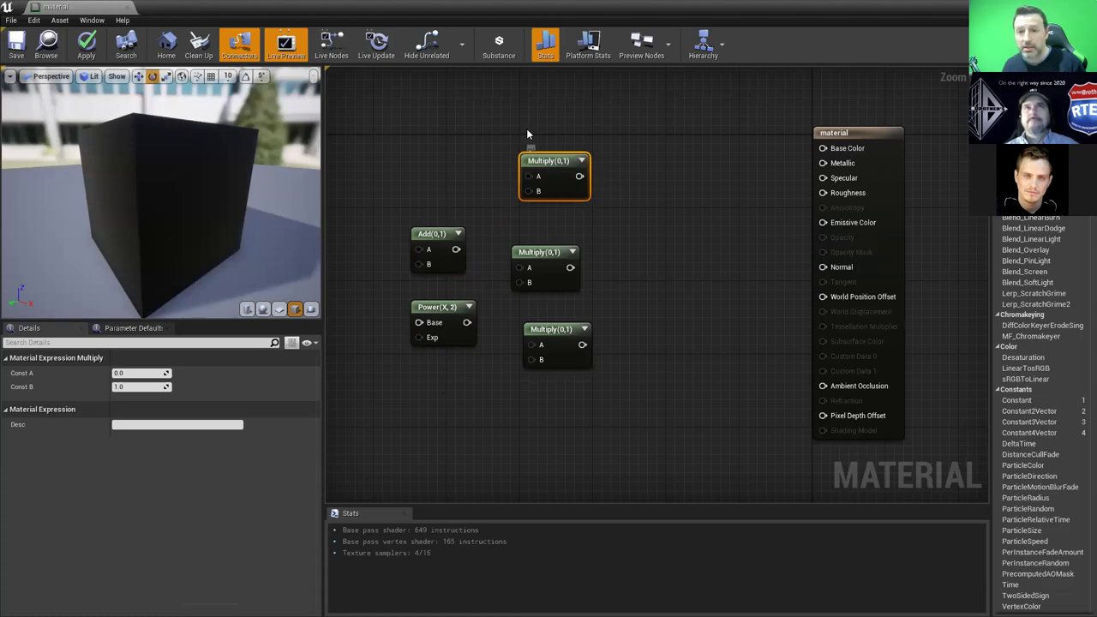
drag(544, 165, 532, 171)
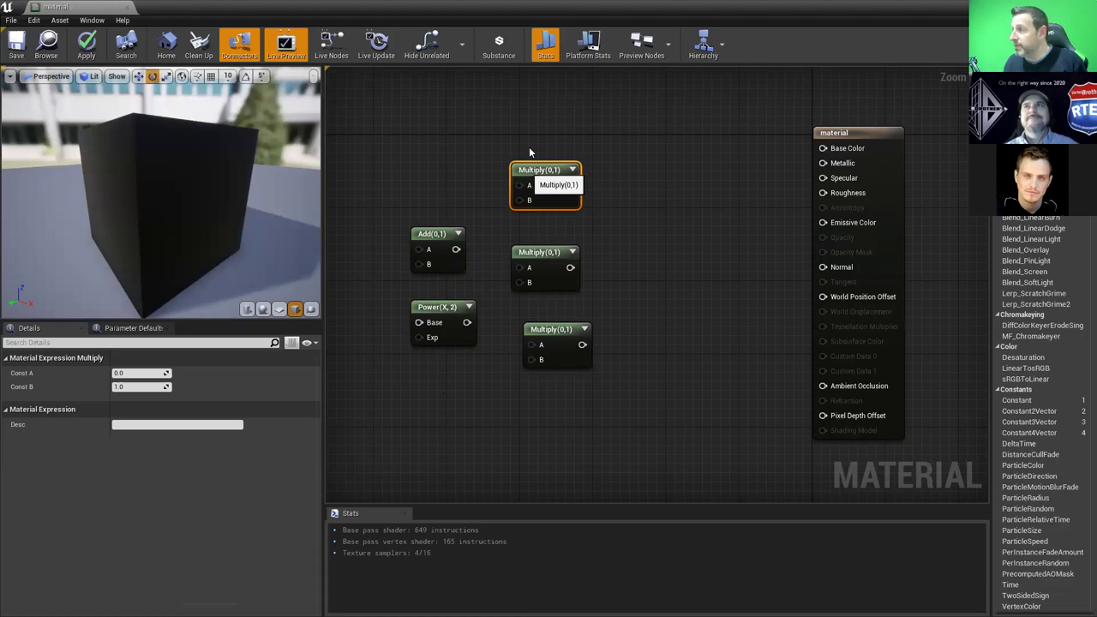
drag(534, 184, 535, 166)
drag(428, 240, 428, 204)
drag(433, 311, 420, 269)
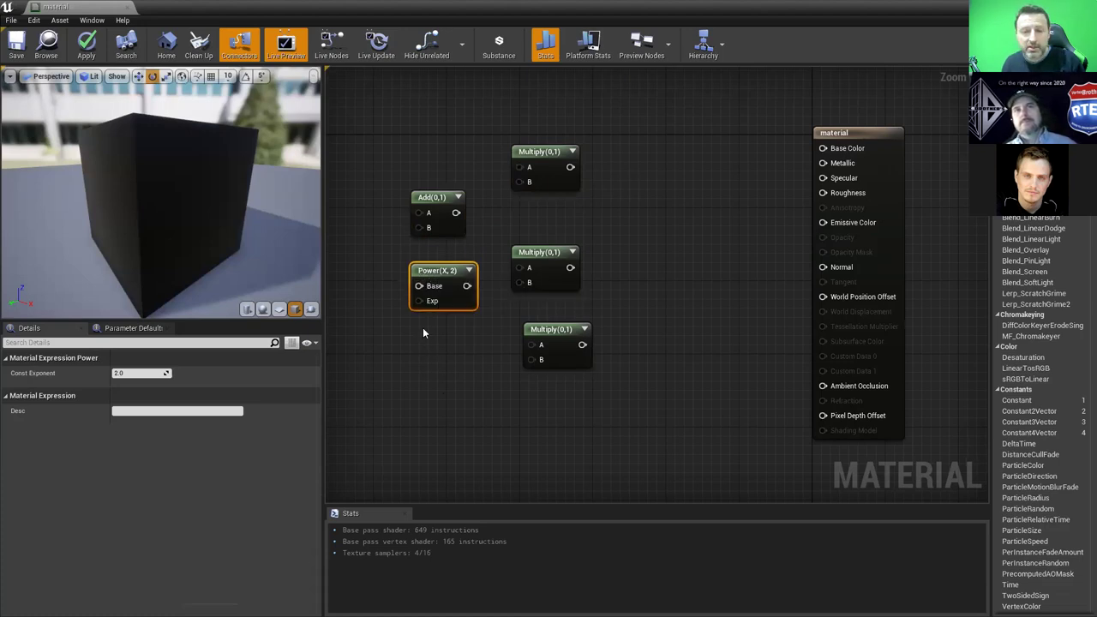
key(ctrl+w)
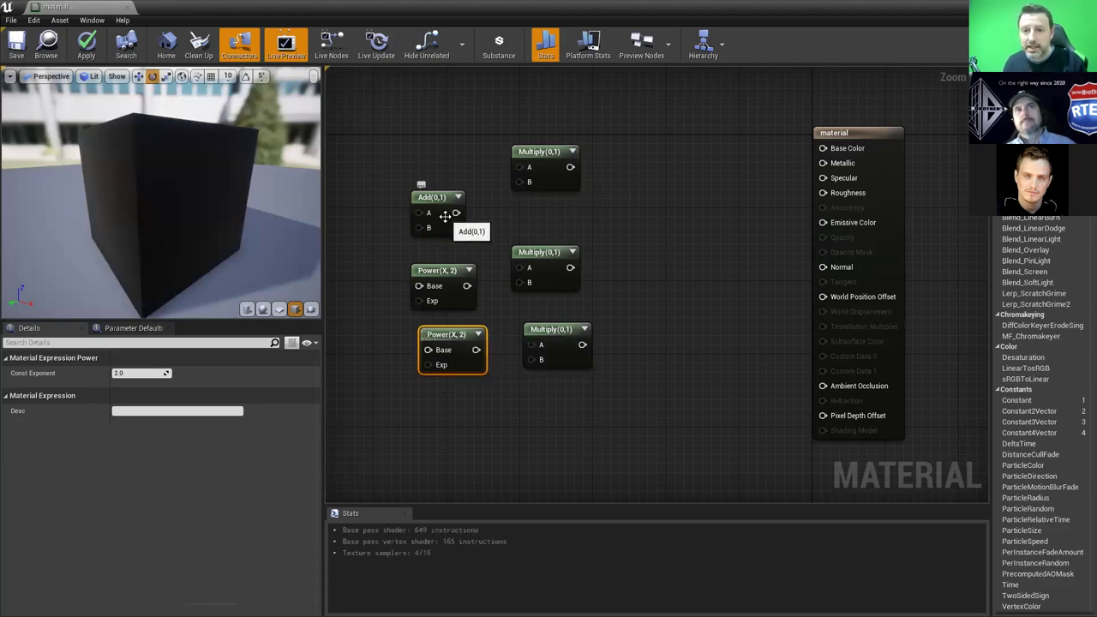
mouse_move(430, 197)
mouse_down()
mouse_move(442, 162)
mouse_move(437, 207)
mouse_up()
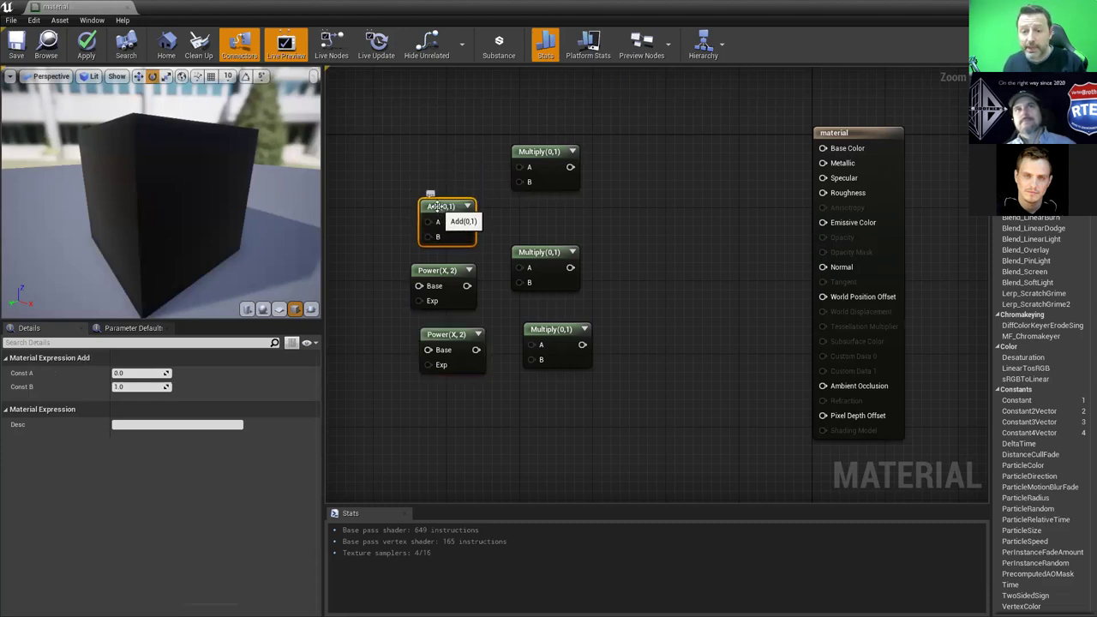
drag(404, 135, 418, 154)
Drop a Reflection Vector node at the graph's top left and nudge it up-left into place
click(415, 135)
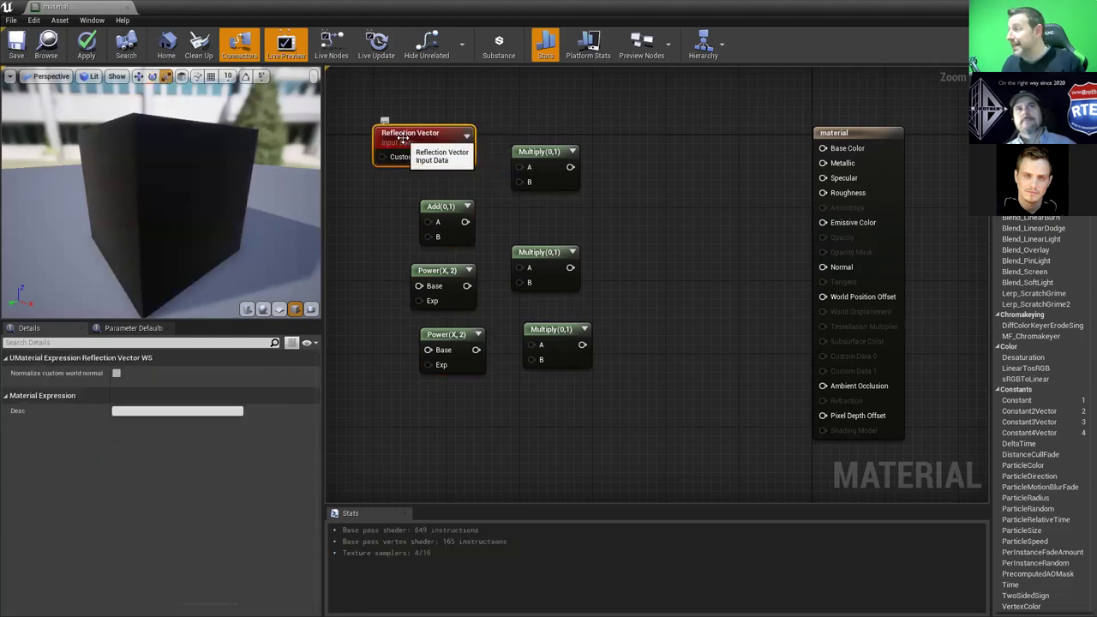
drag(403, 137, 396, 127)
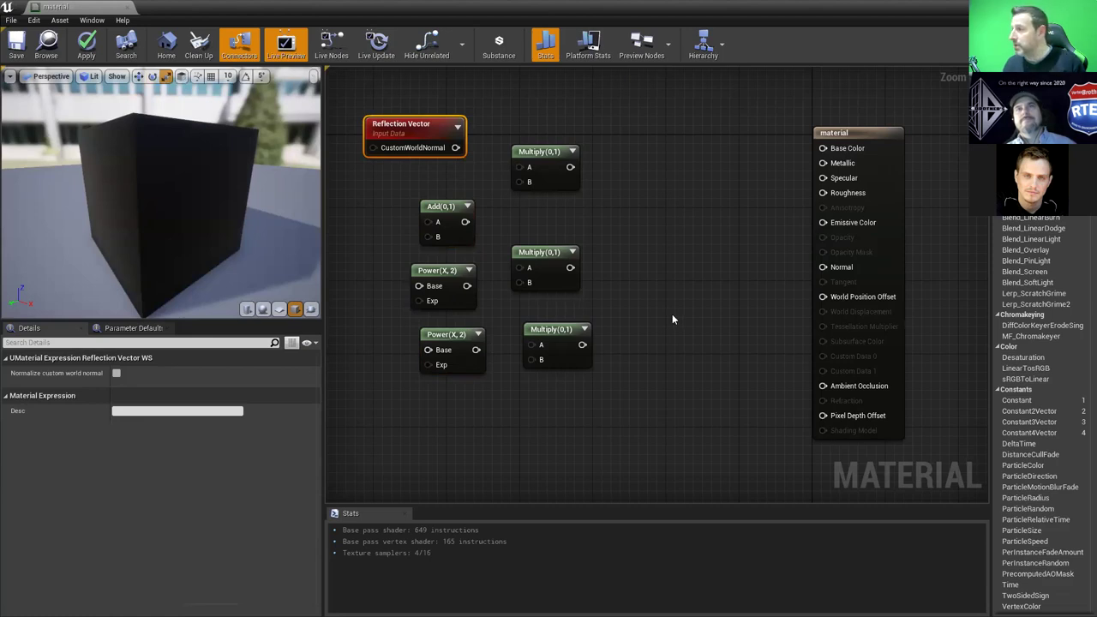
Add a Texture Sample node and position it at the top beside the output node
click(631, 226)
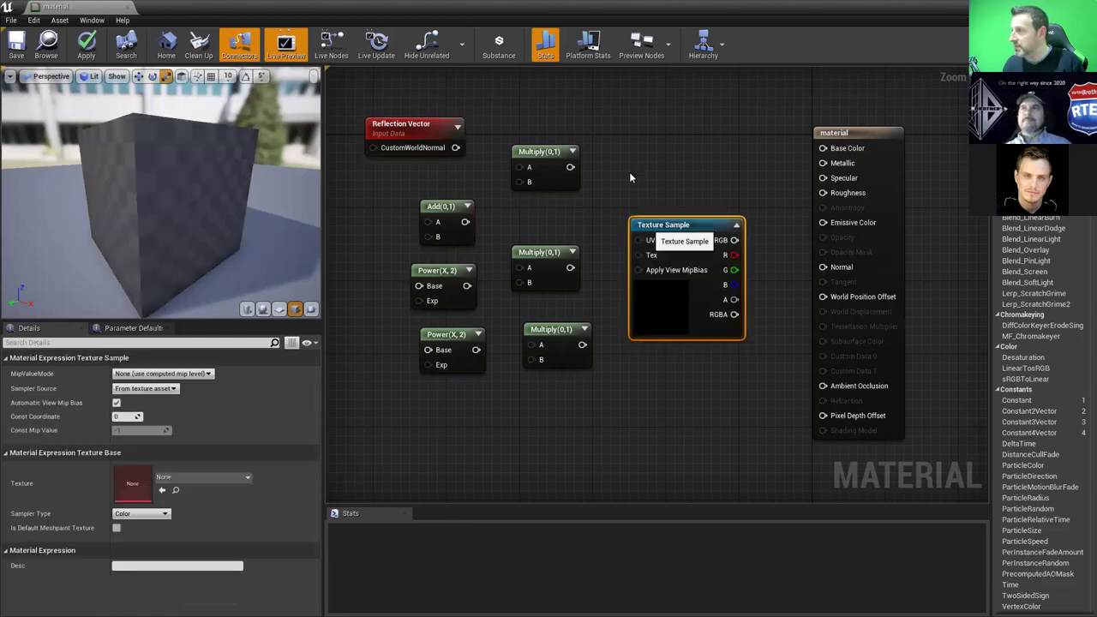
drag(630, 177, 627, 143)
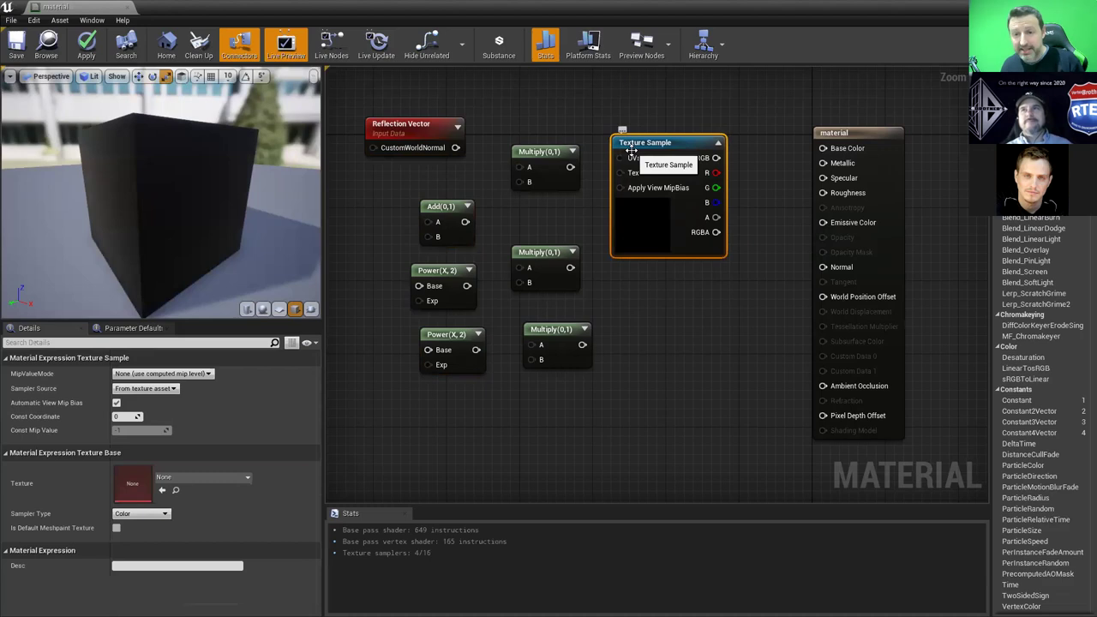
drag(632, 147, 633, 129)
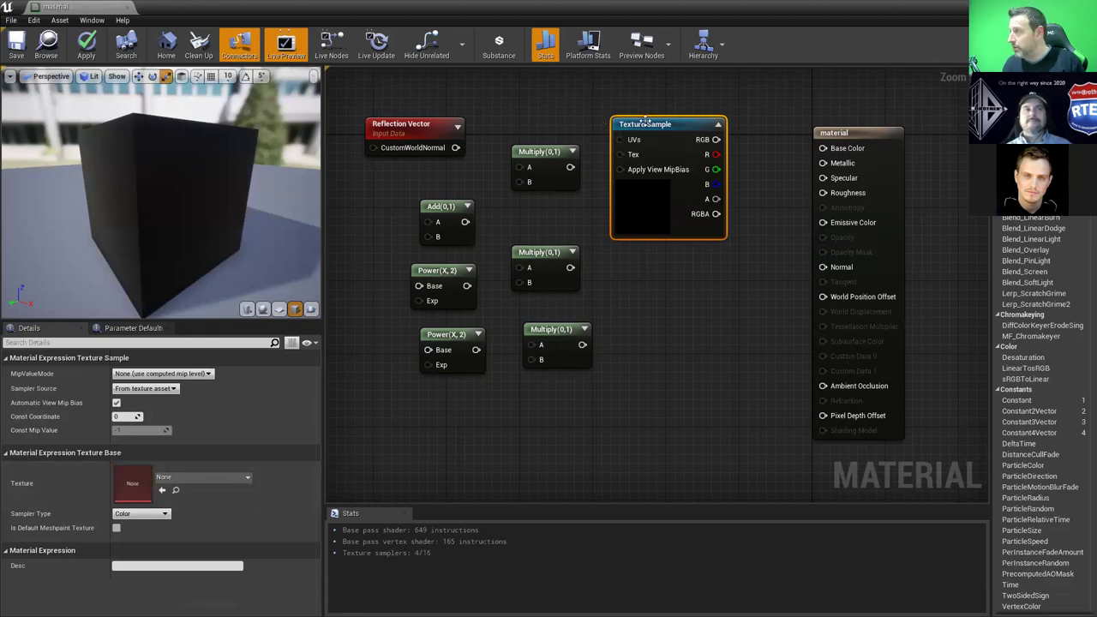
drag(652, 126, 661, 127)
Assign the caust00 texture to the Texture Sample and settle its position
click(203, 476)
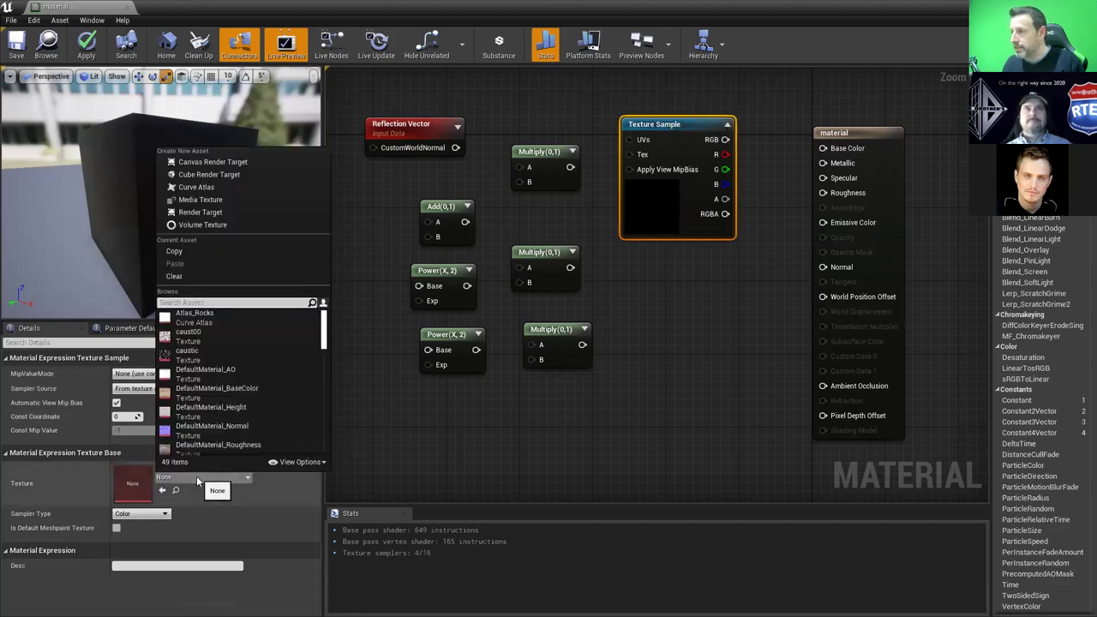
click(169, 343)
drag(635, 131, 649, 149)
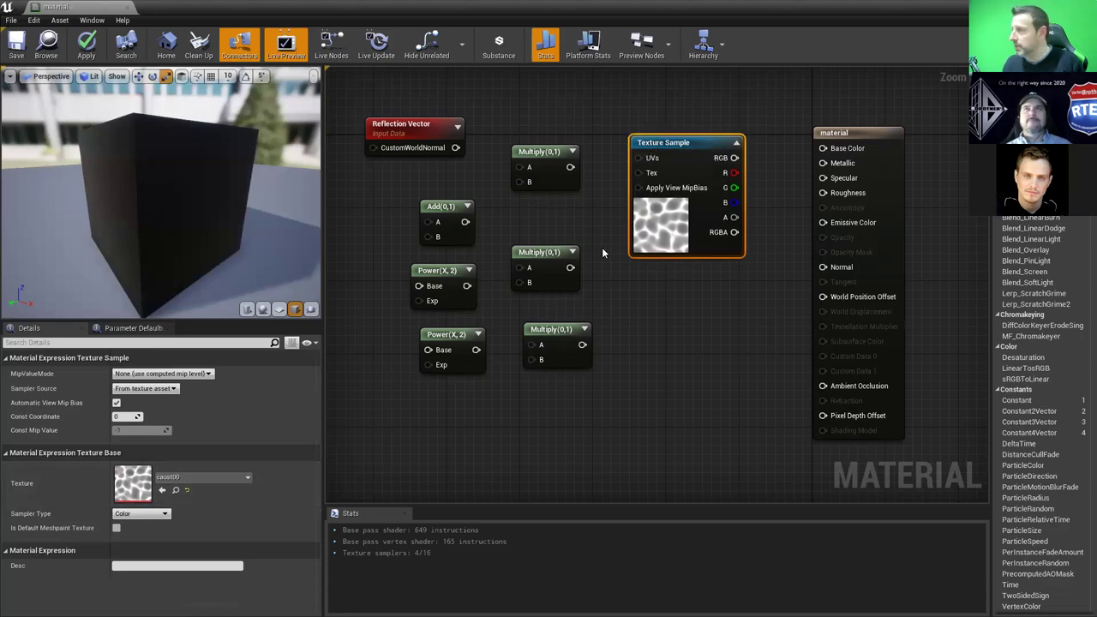
drag(655, 142, 646, 124)
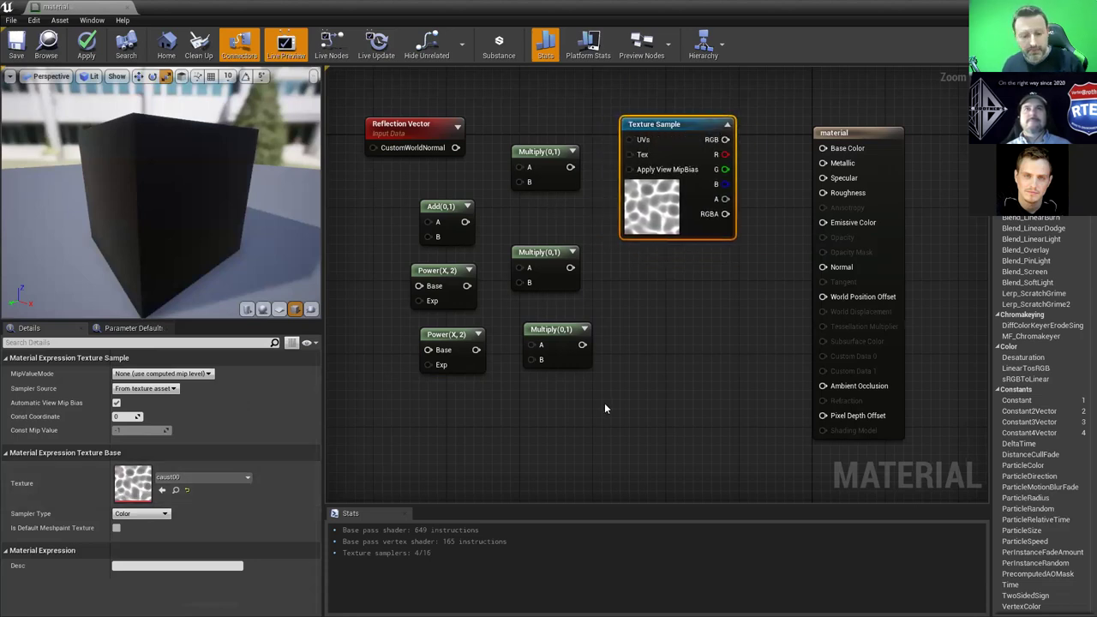
click(651, 304)
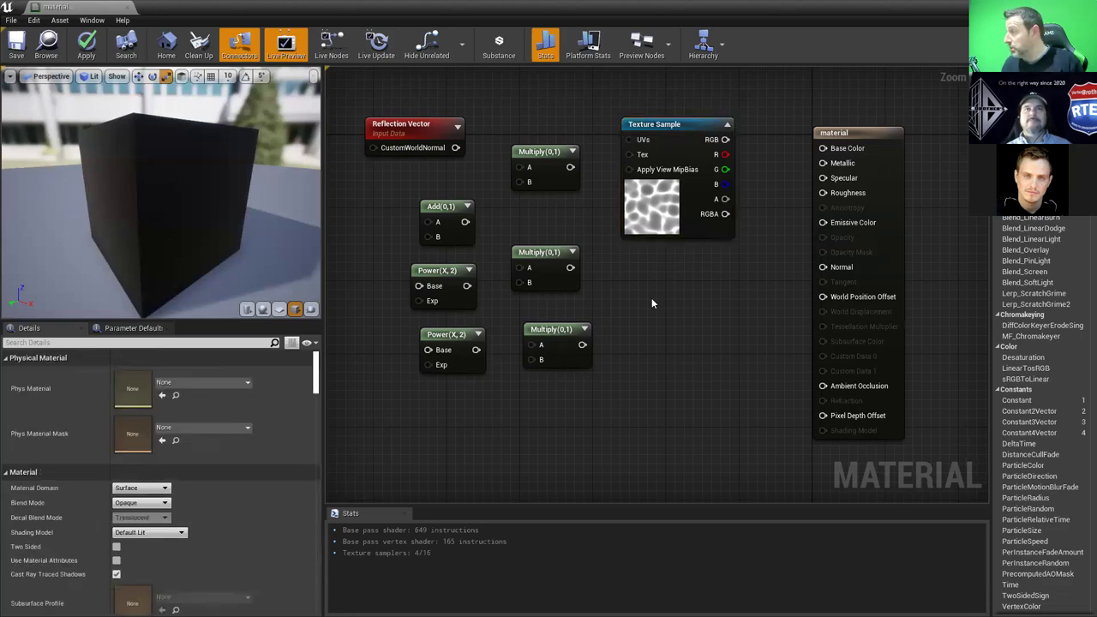
Add a TexCoord[0] node below the Texture Sample and position it
click(651, 297)
drag(671, 307, 643, 297)
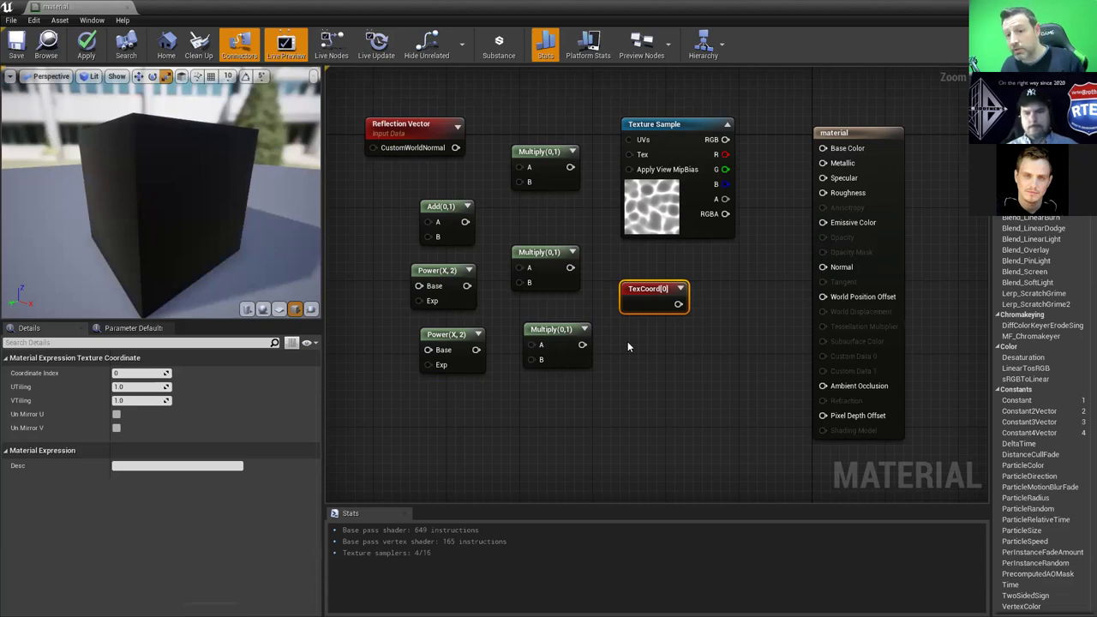
drag(657, 293, 645, 272)
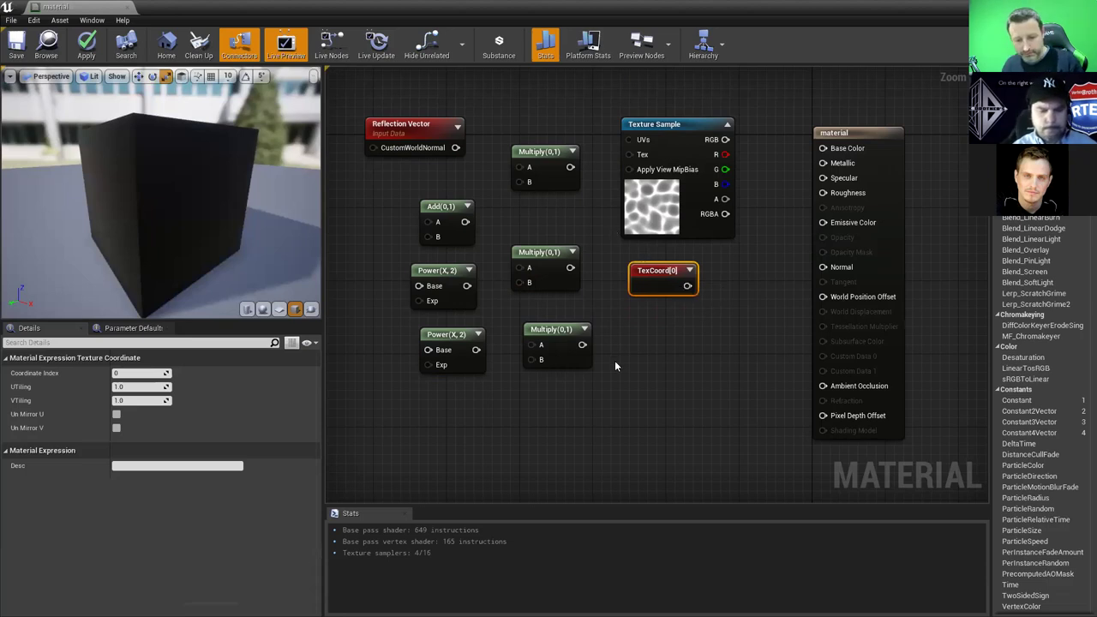
Add a Panner node under TexCoord[0], enlarge the Stats panel, and place another Multiply at the bottom
click(634, 308)
drag(640, 314, 641, 334)
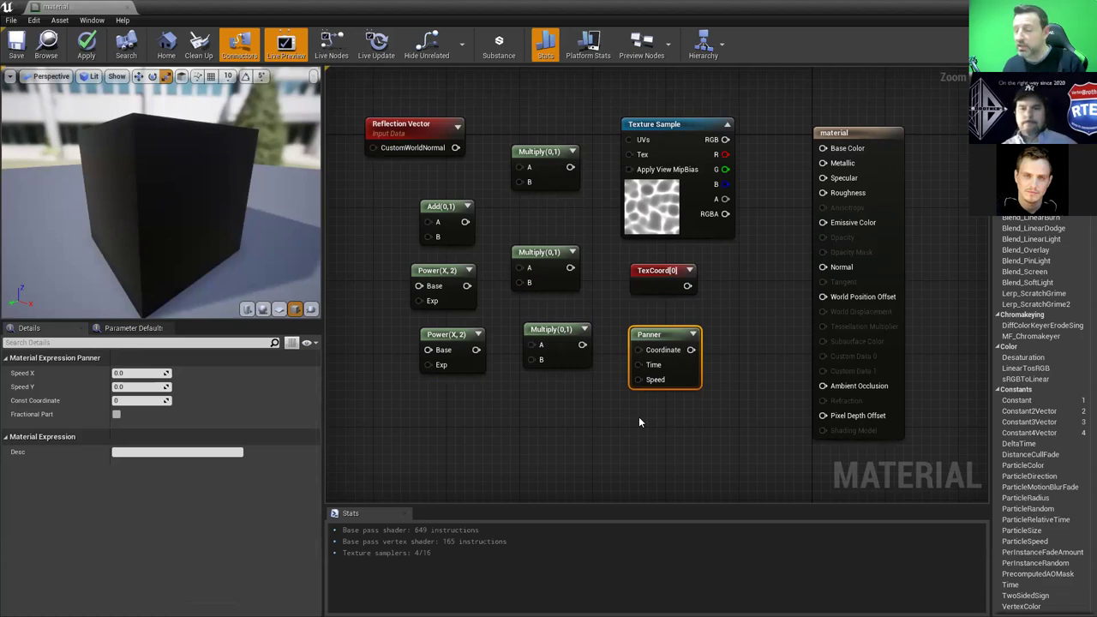
drag(648, 335, 648, 317)
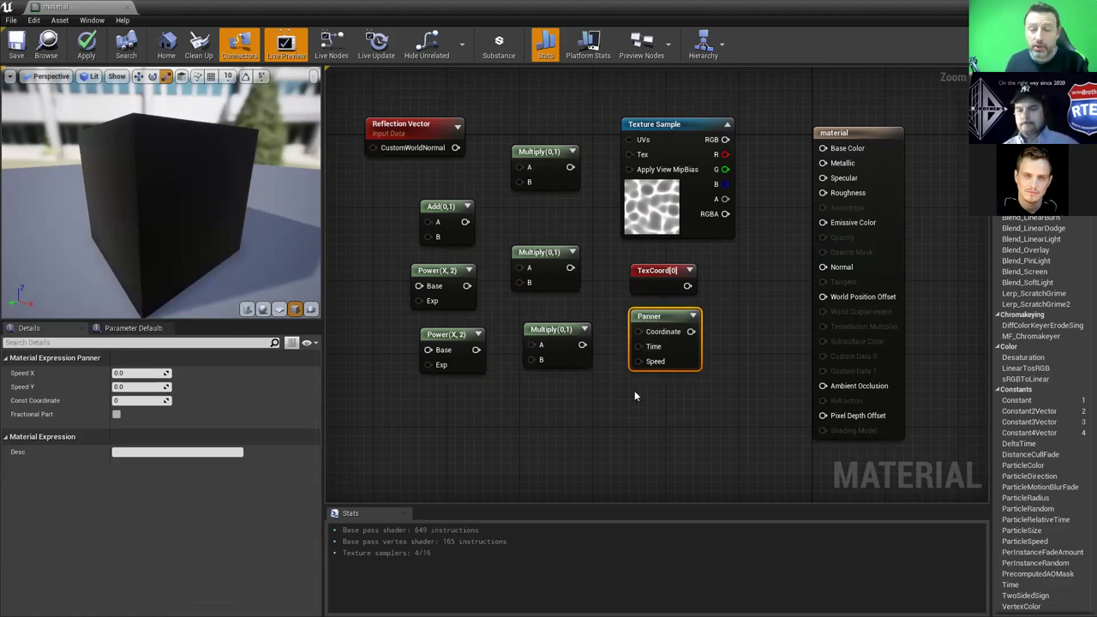
mouse_move(657, 317)
mouse_down()
mouse_move(692, 318)
mouse_move(665, 326)
mouse_up()
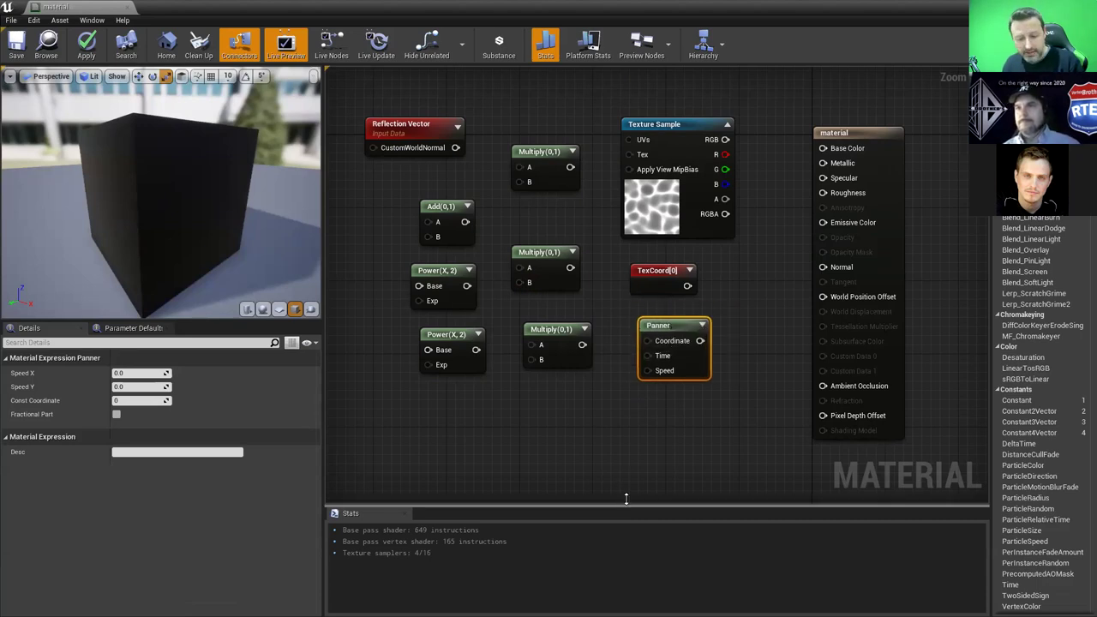
drag(626, 498, 632, 456)
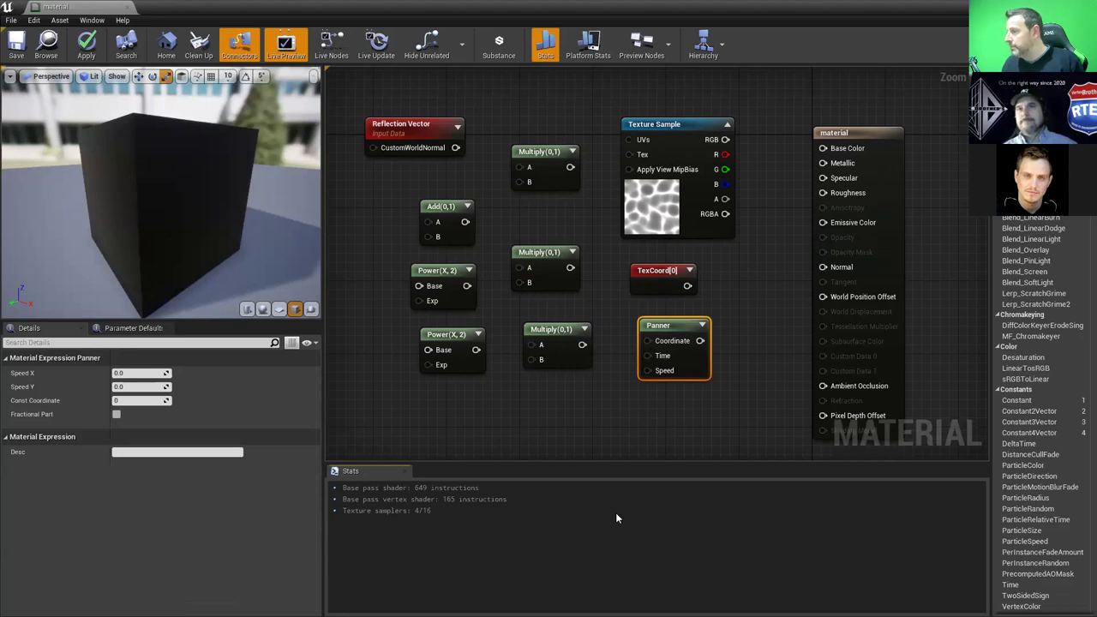
click(453, 396)
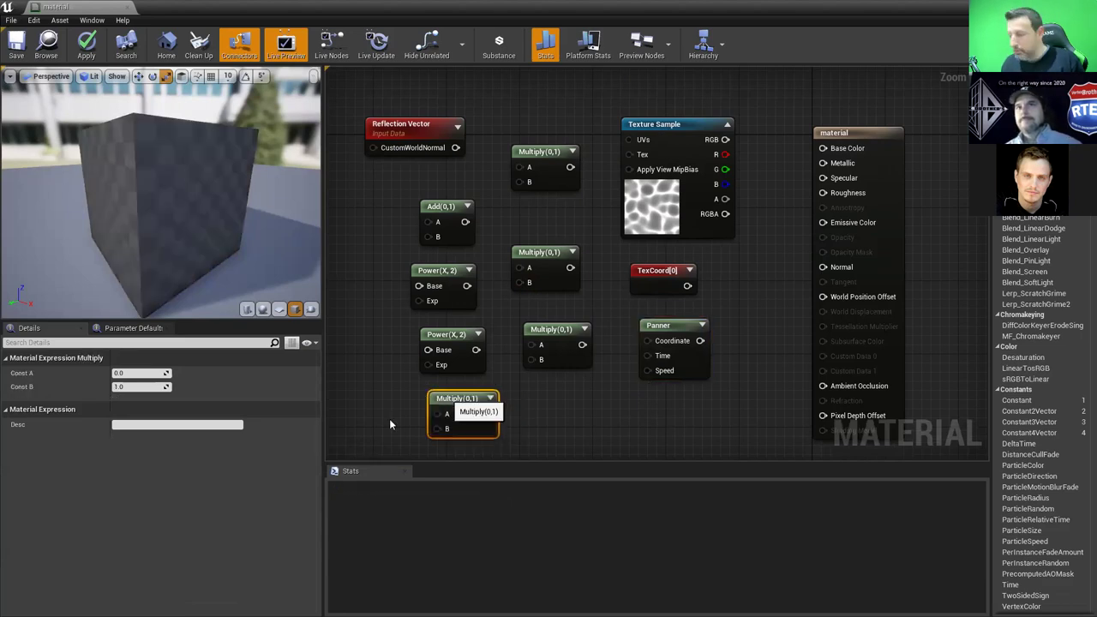
Add a BumpOffset node and delete the extra Multiply node
click(387, 416)
drag(403, 421, 530, 391)
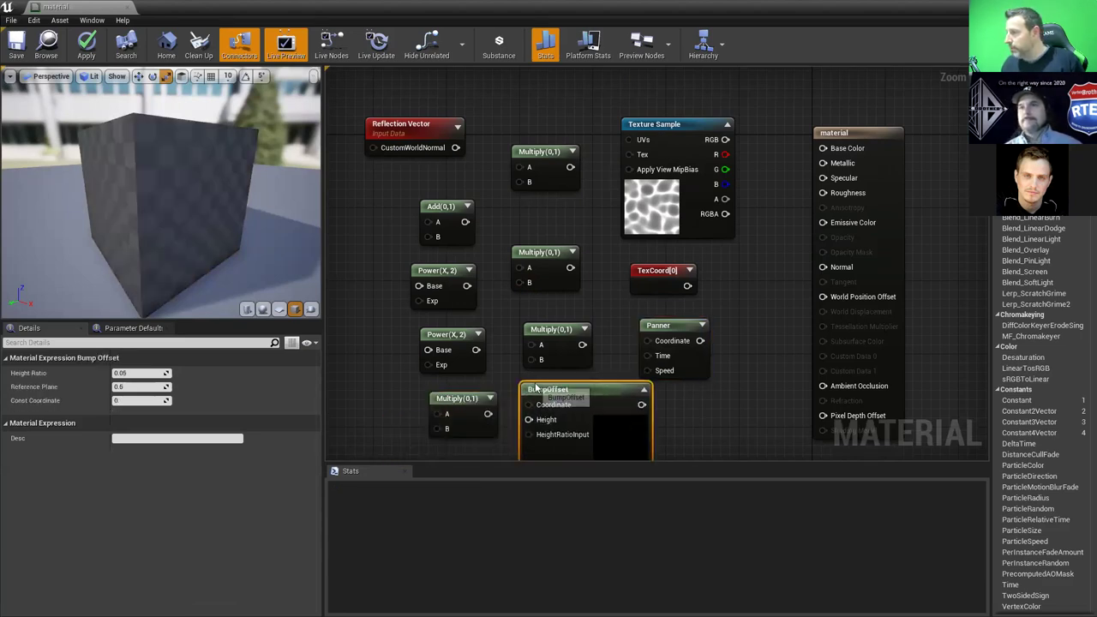
click(445, 400)
key(Delete)
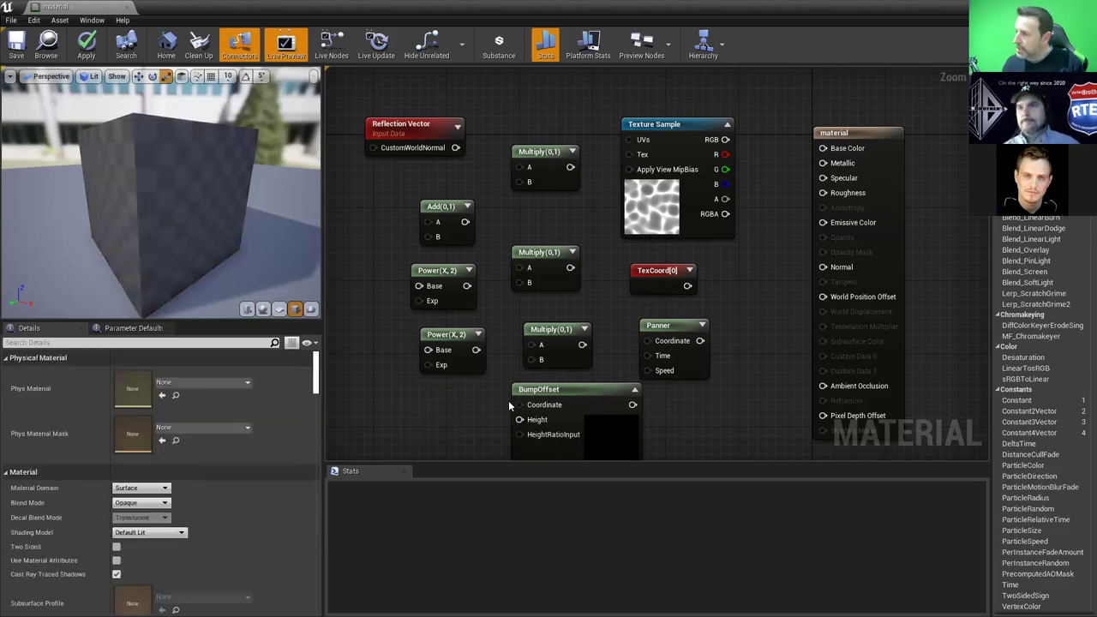
Move the BumpOffset left, paste and undo two copies, then delete the BumpOffset
click(512, 404)
scroll(477, 389, down, 2)
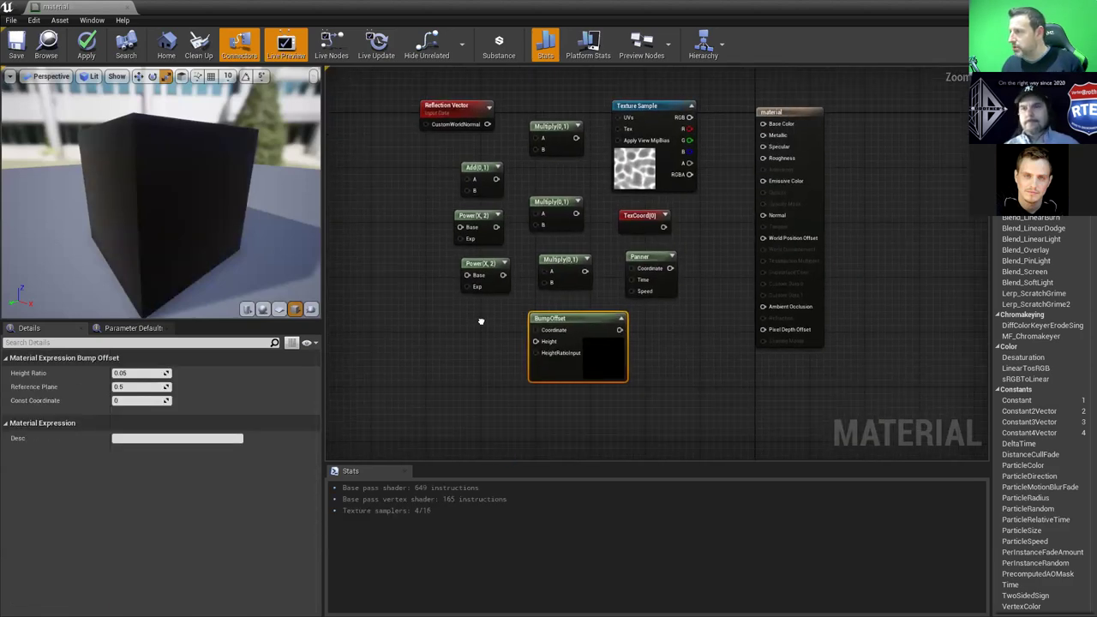
right_drag(481, 322, 484, 339)
drag(559, 334, 492, 352)
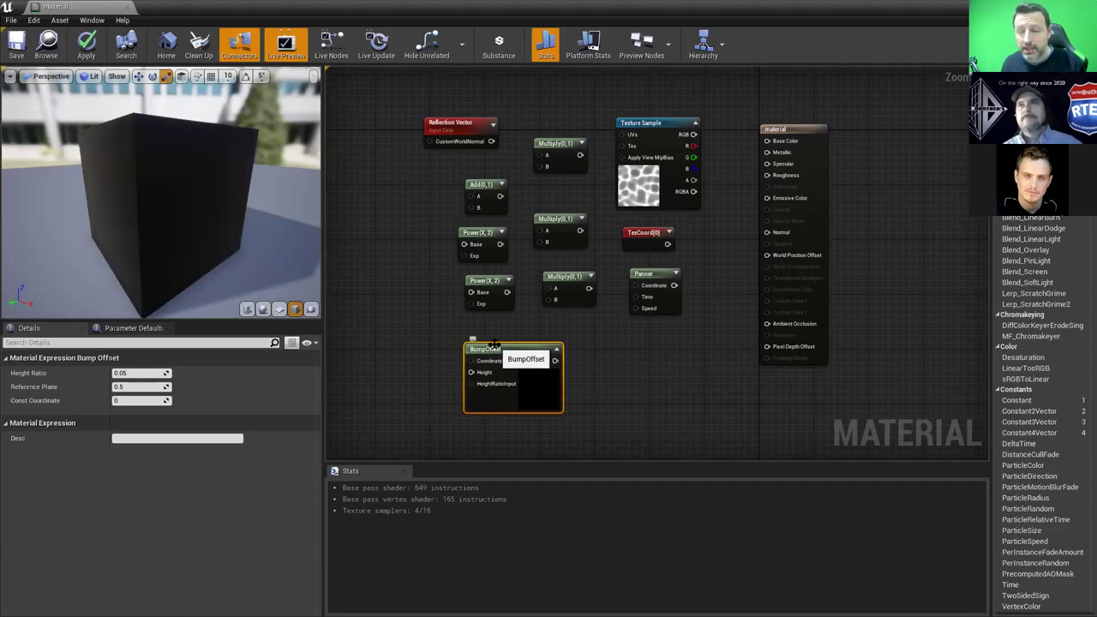
drag(516, 351, 475, 344)
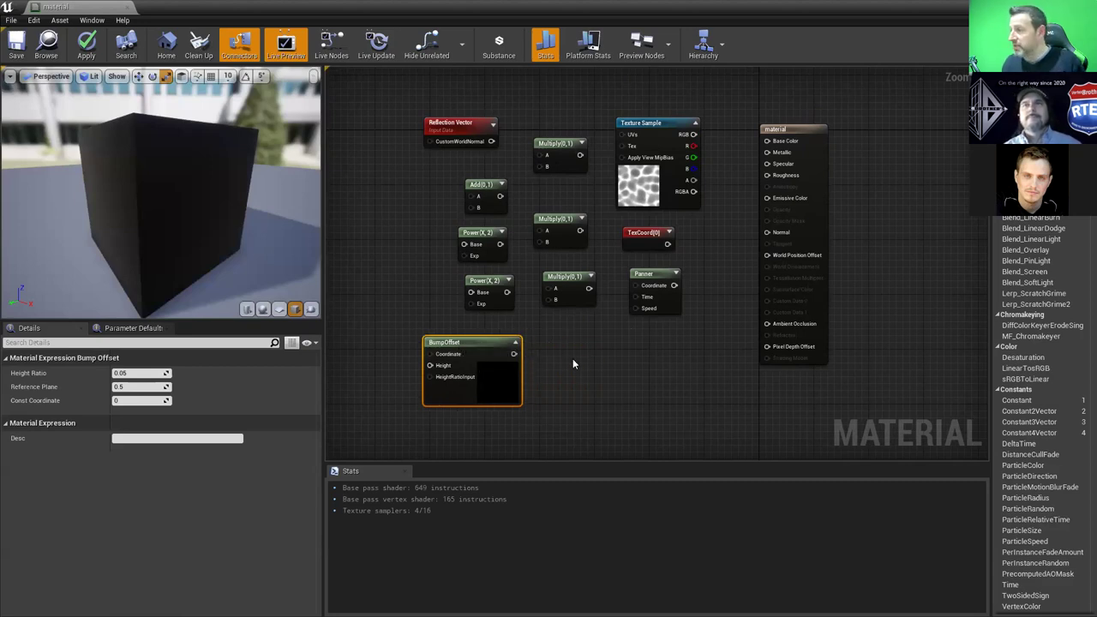
key(ctrl+v)
key(ctrl+v)
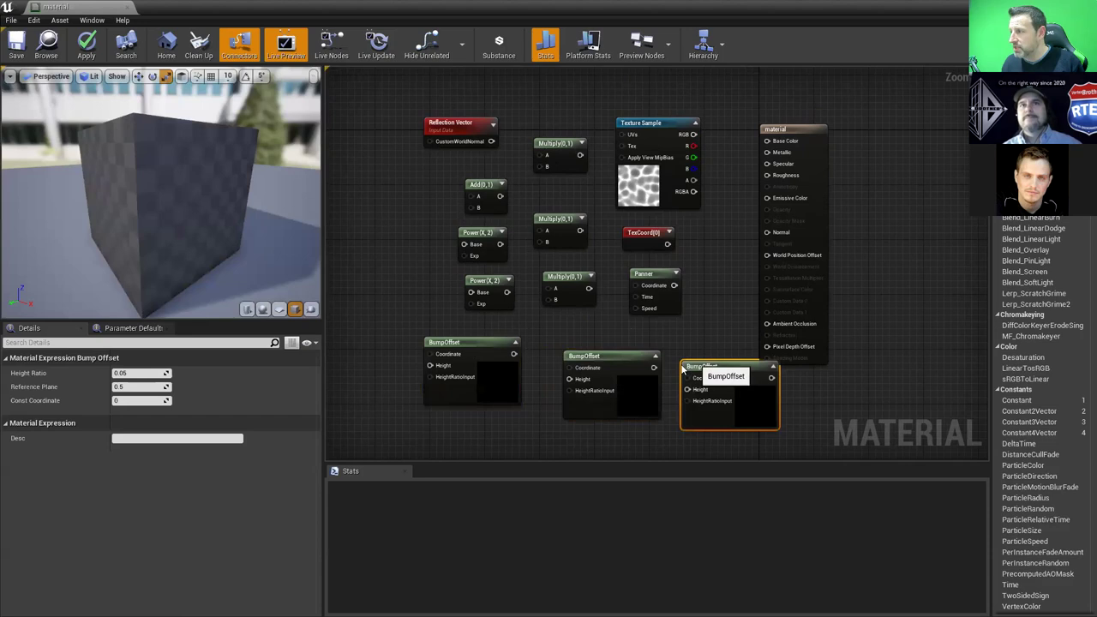
key(ctrl+z)
key(ctrl+z)
click(460, 342)
key(Delete)
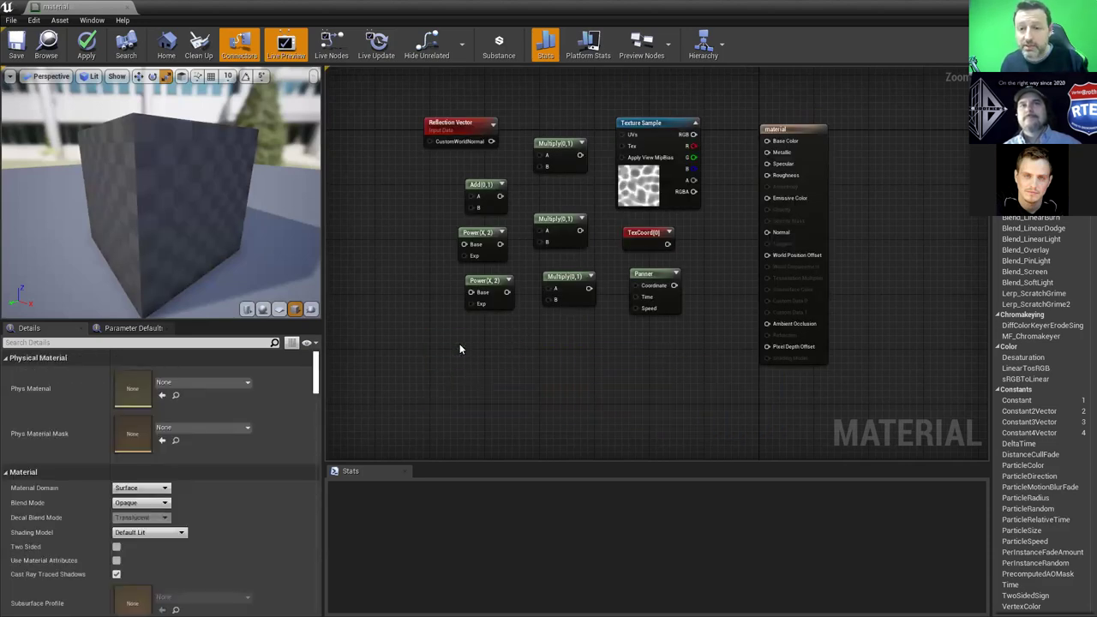
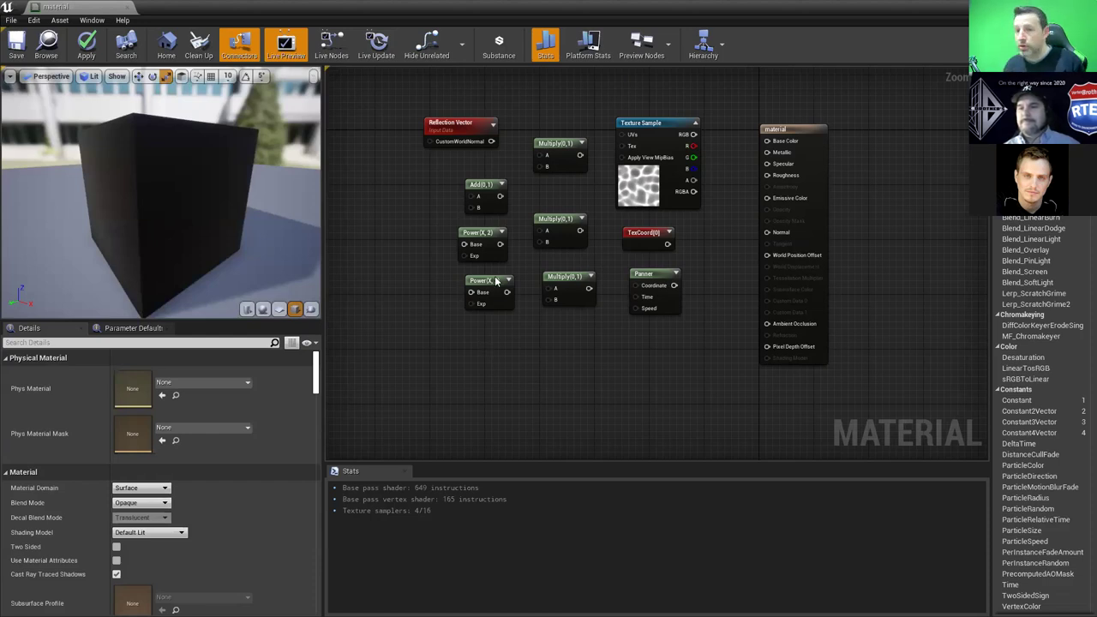
Search 'div' to place a Divide node (Const A 1.0, Const B 2.0) below the Power nodes
right_click(470, 347)
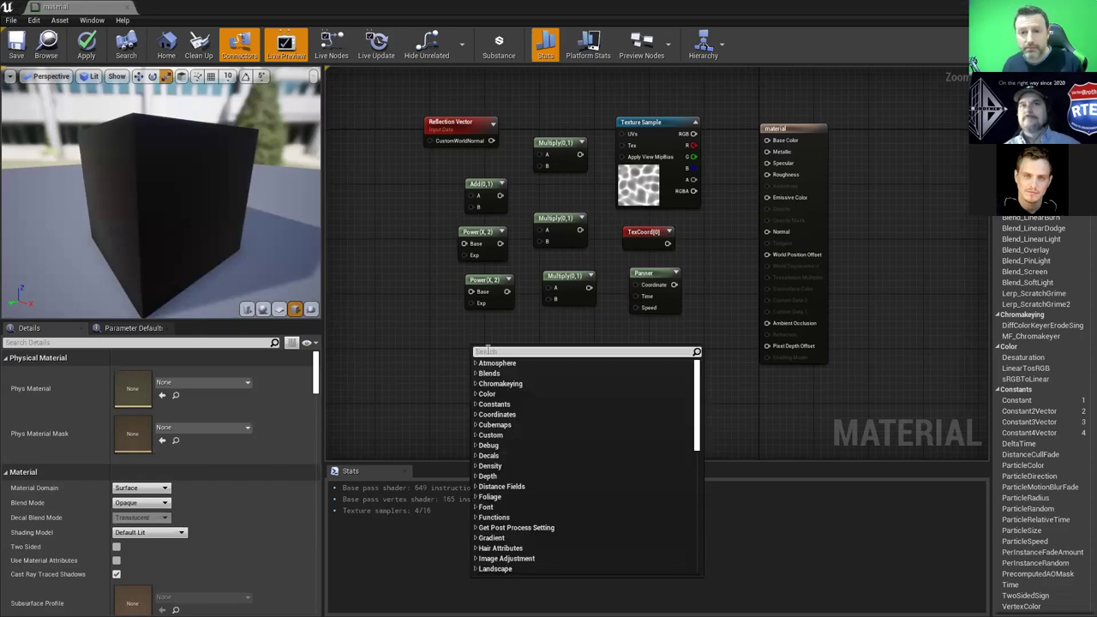
right_click(423, 339)
click(422, 314)
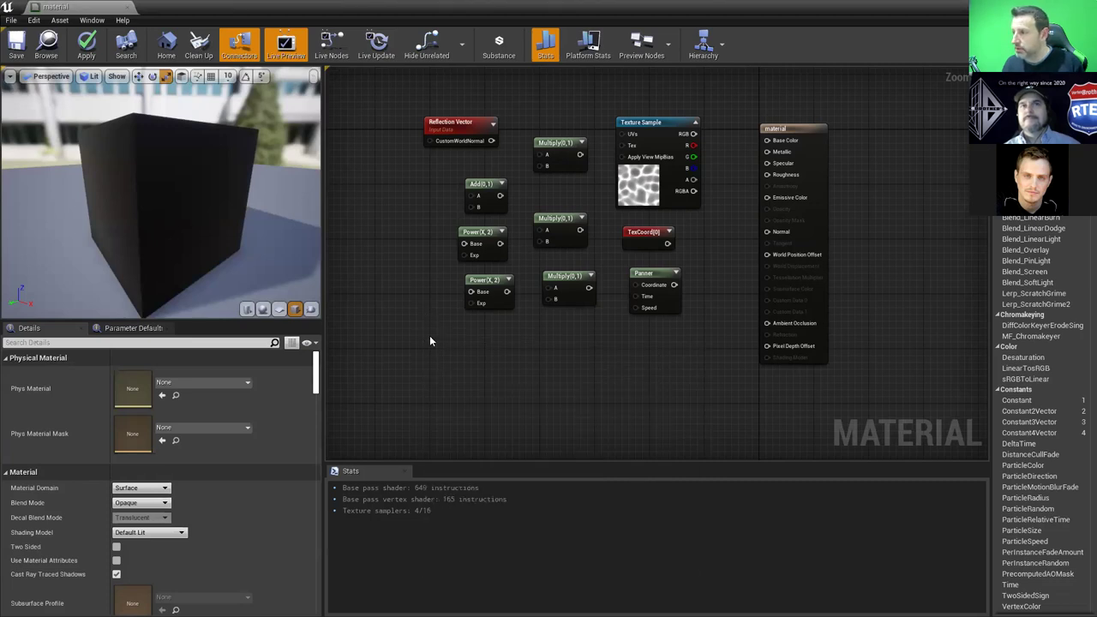
right_click(430, 337)
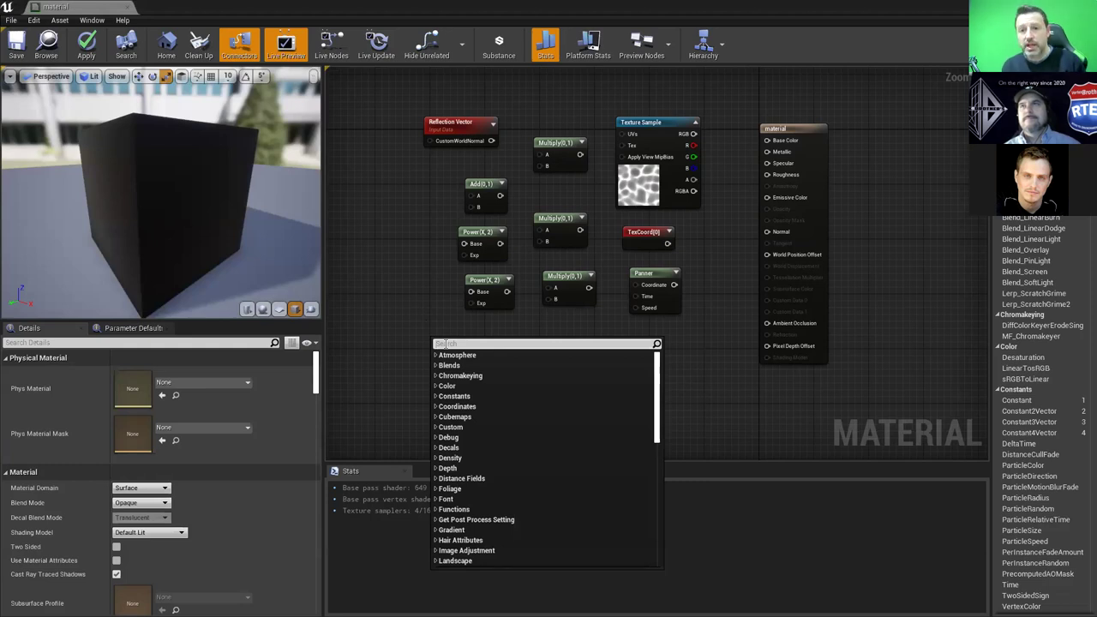
text(div)
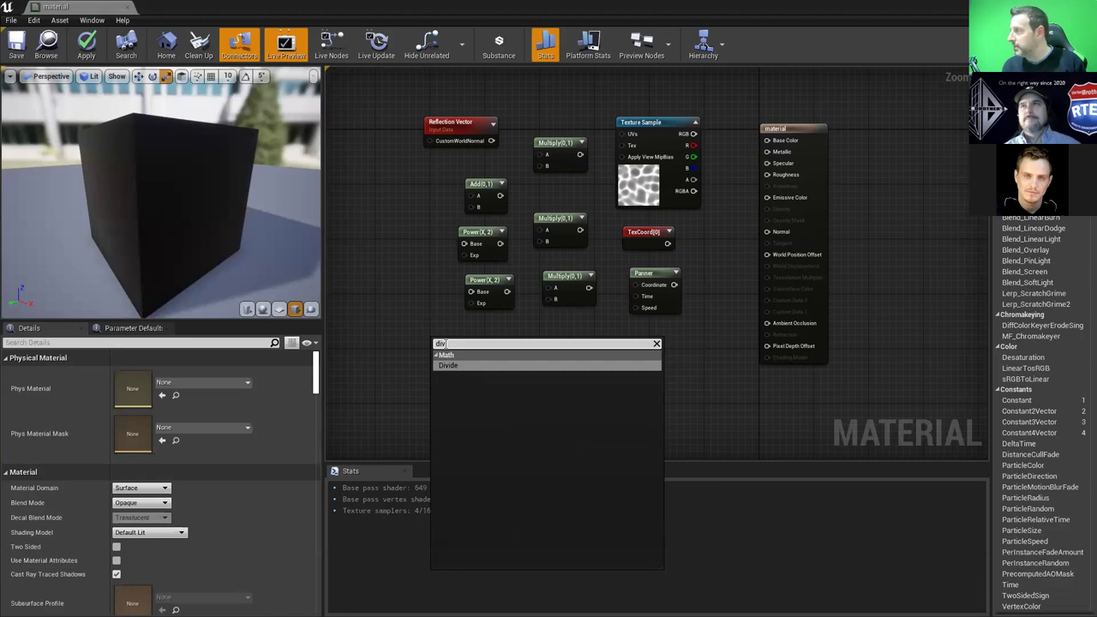
key(Return)
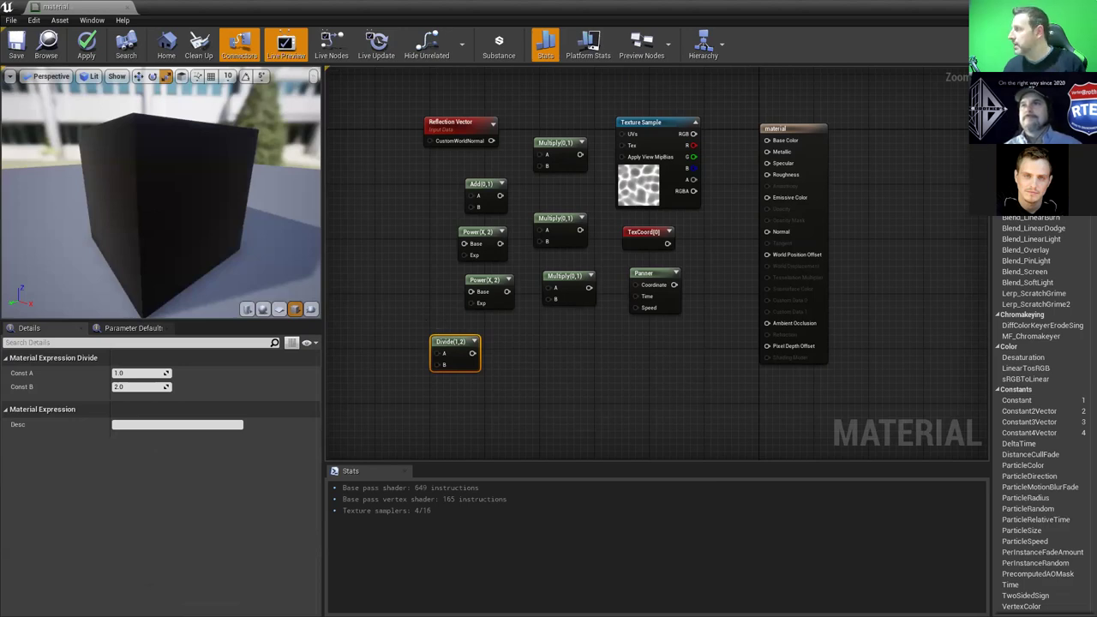
drag(990, 137, 952, 135)
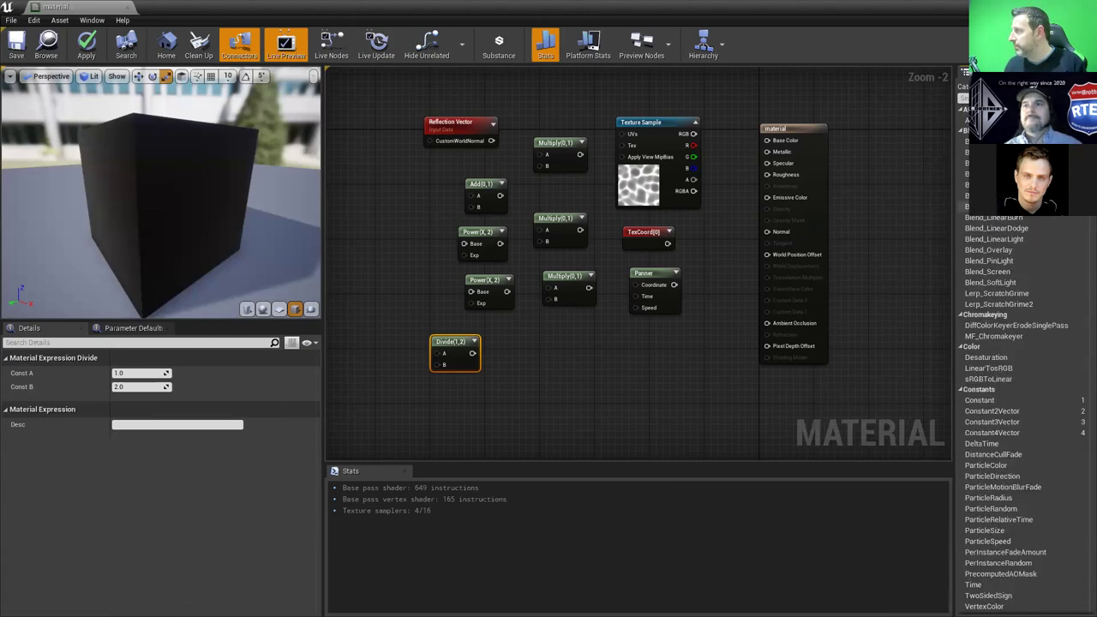
Scroll through the widened node Palette list and back
scroll(1078, 231, down, 20)
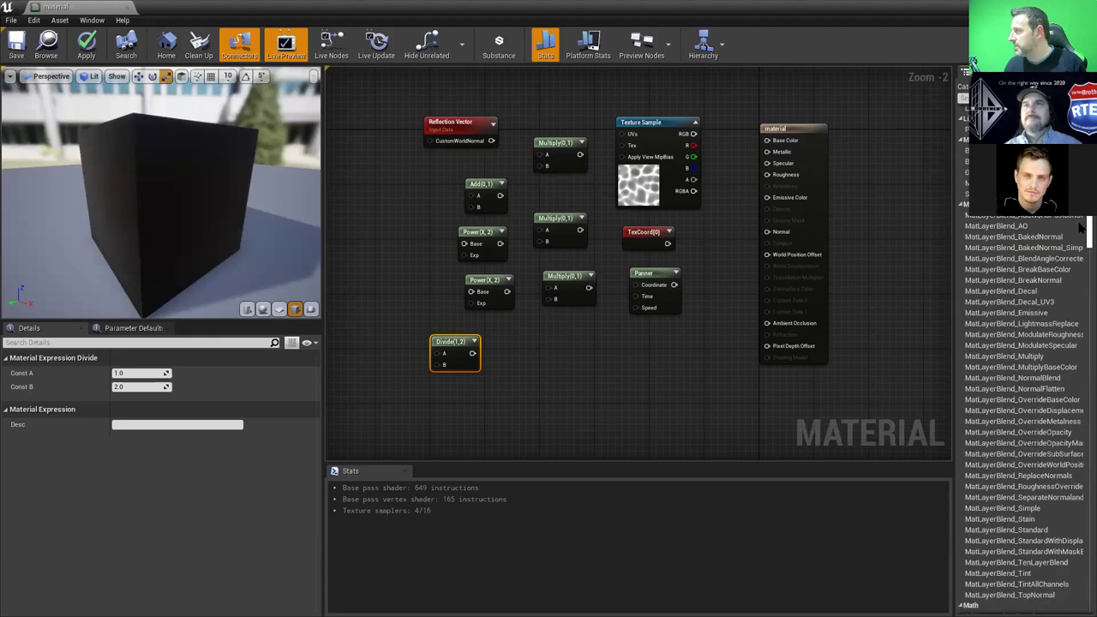
drag(1080, 231, 1081, 163)
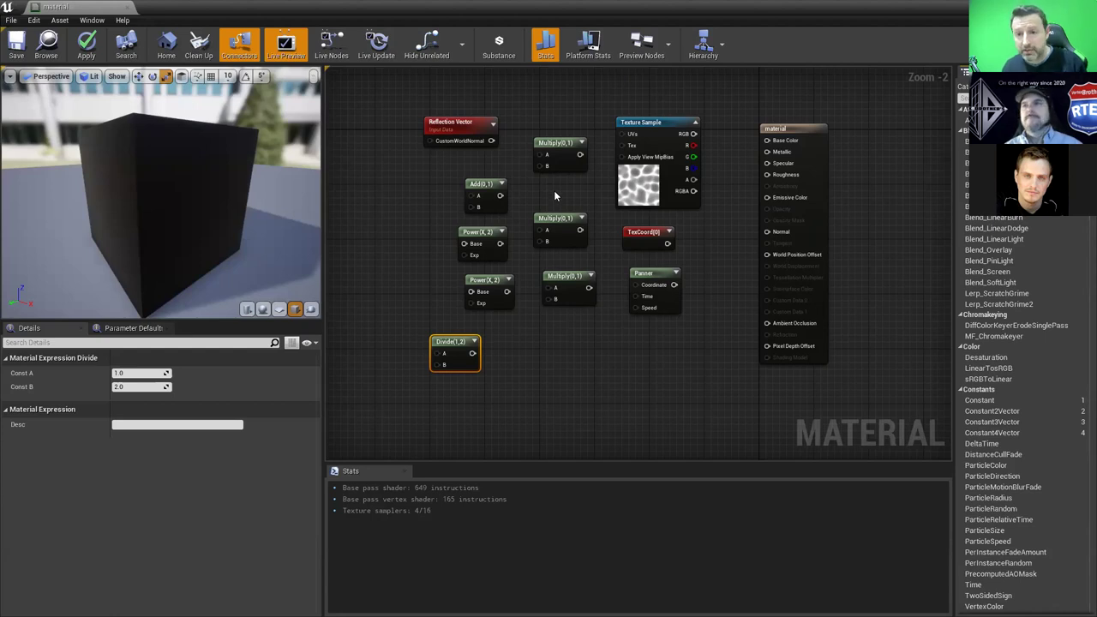
Browse the Font, Distance Fields, Depth, Density and Custom node categories in the graph menu
right_click(543, 329)
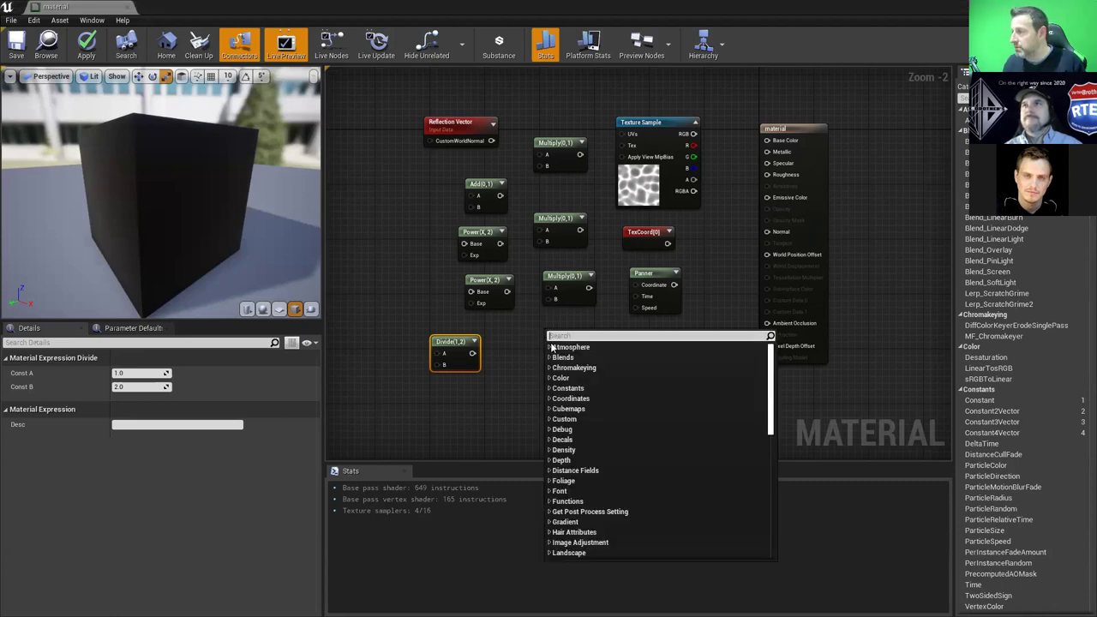
click(549, 492)
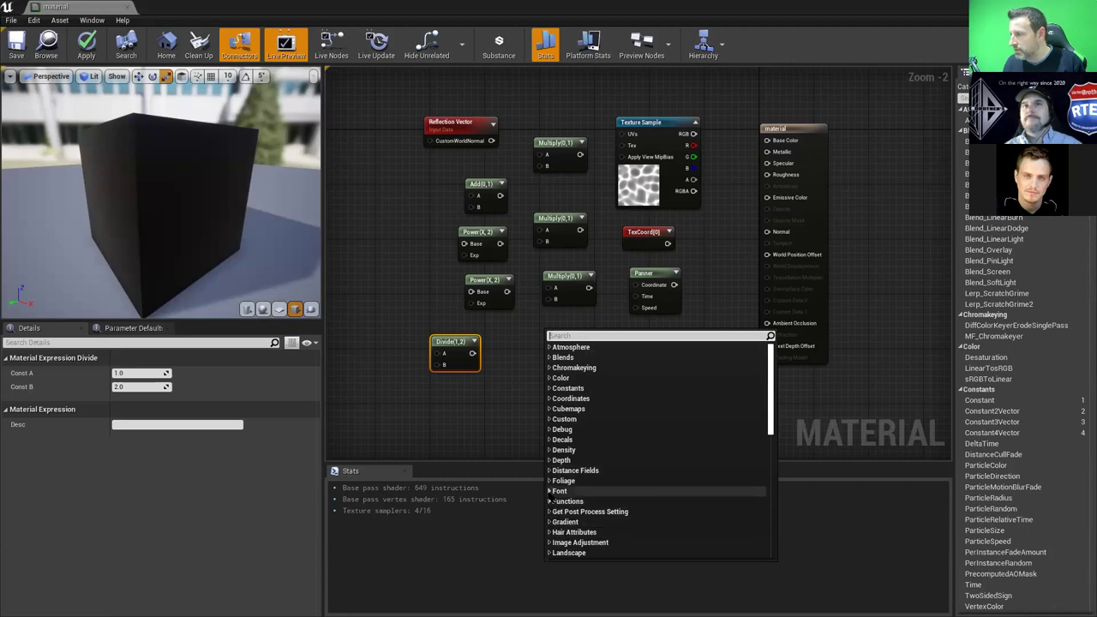
click(549, 492)
click(550, 470)
click(549, 470)
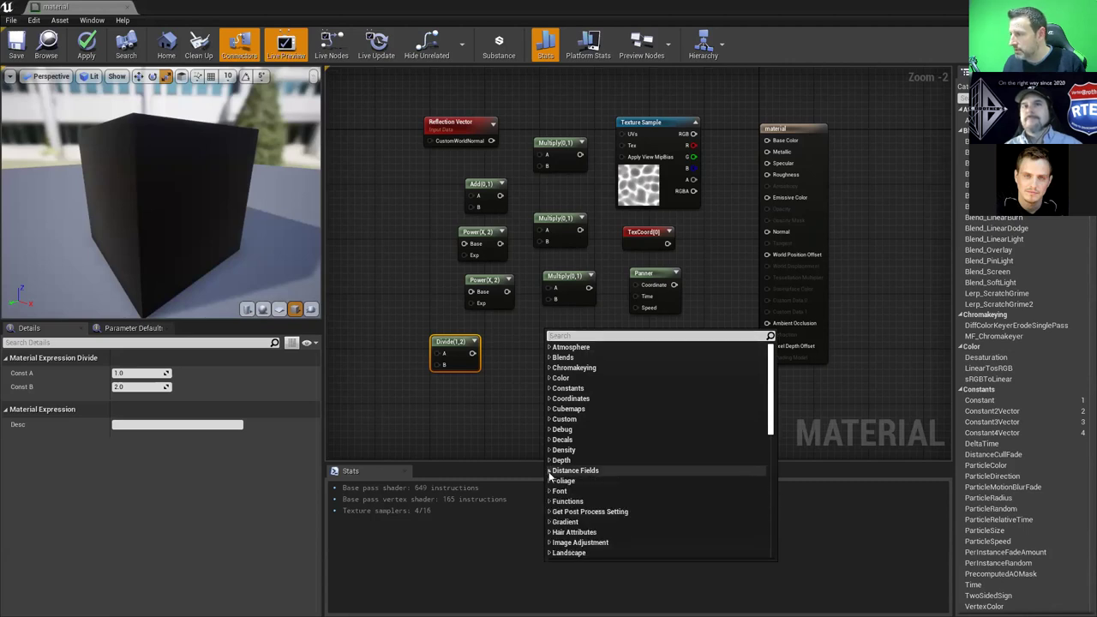
click(550, 461)
click(550, 461)
click(550, 450)
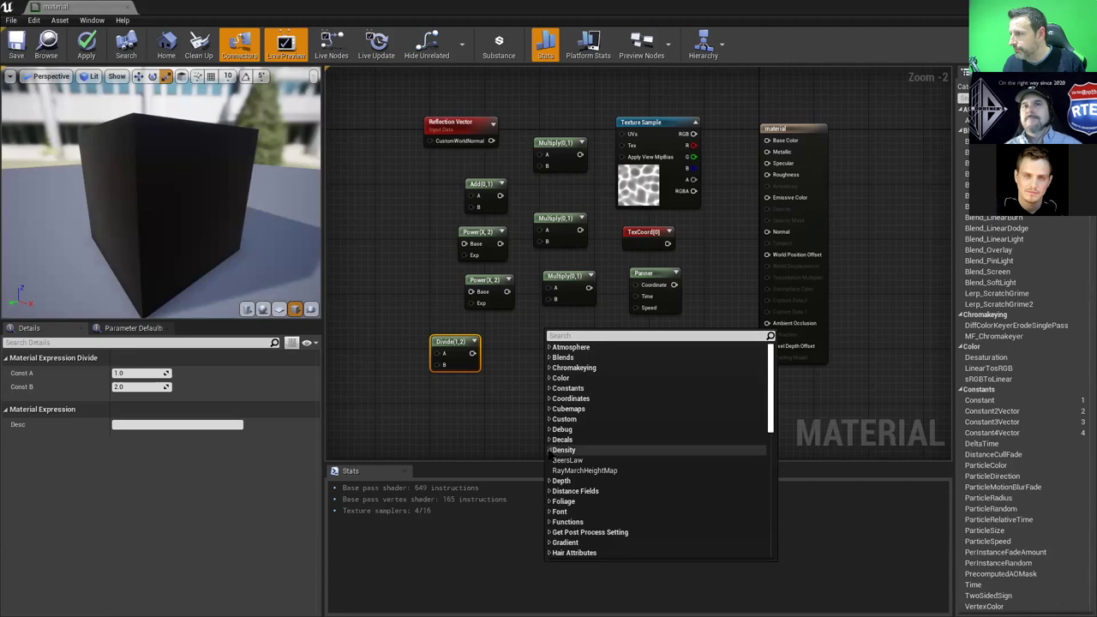
click(550, 449)
click(549, 421)
click(549, 420)
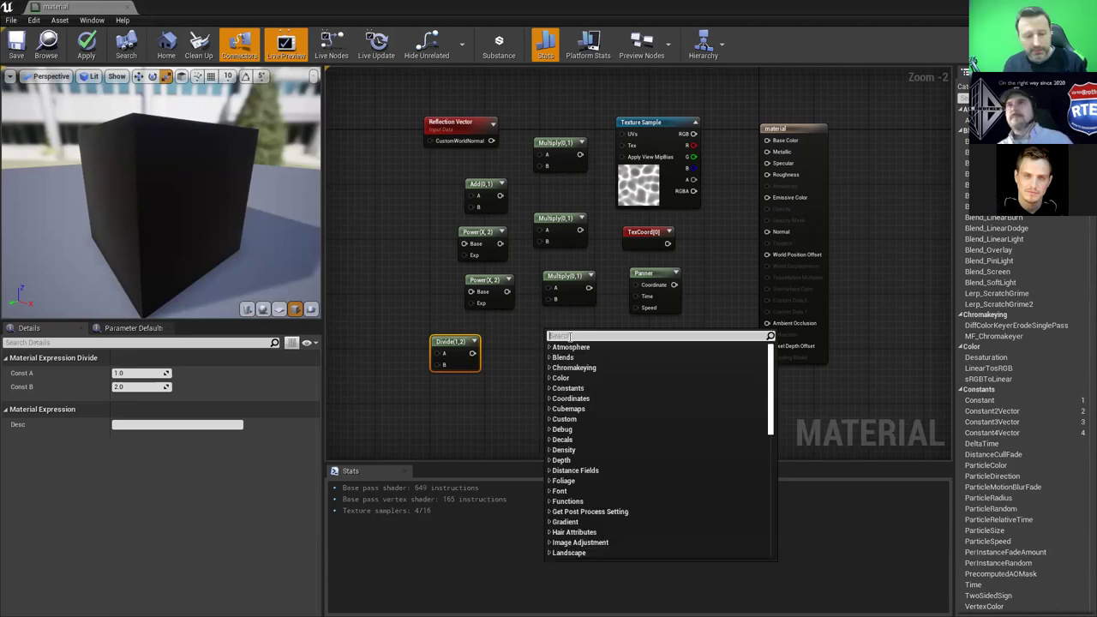
Search 'pan', then 'break', then 'mask' and add a ComponentMask node
text(pan)
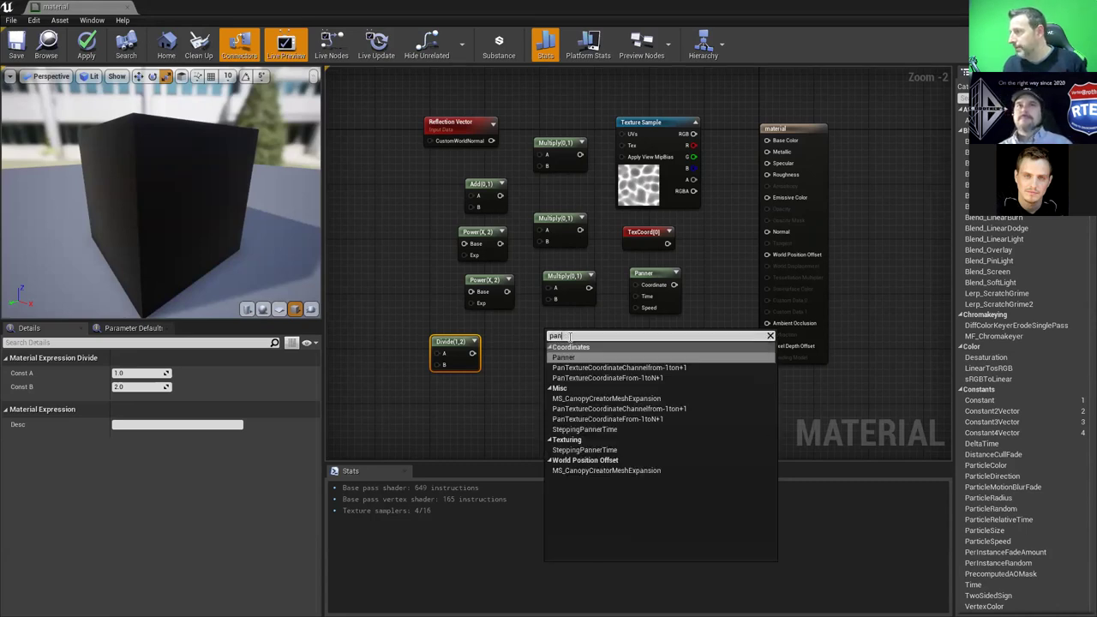
key(BackSpace)
key(BackSpace)
key(BackSpace)
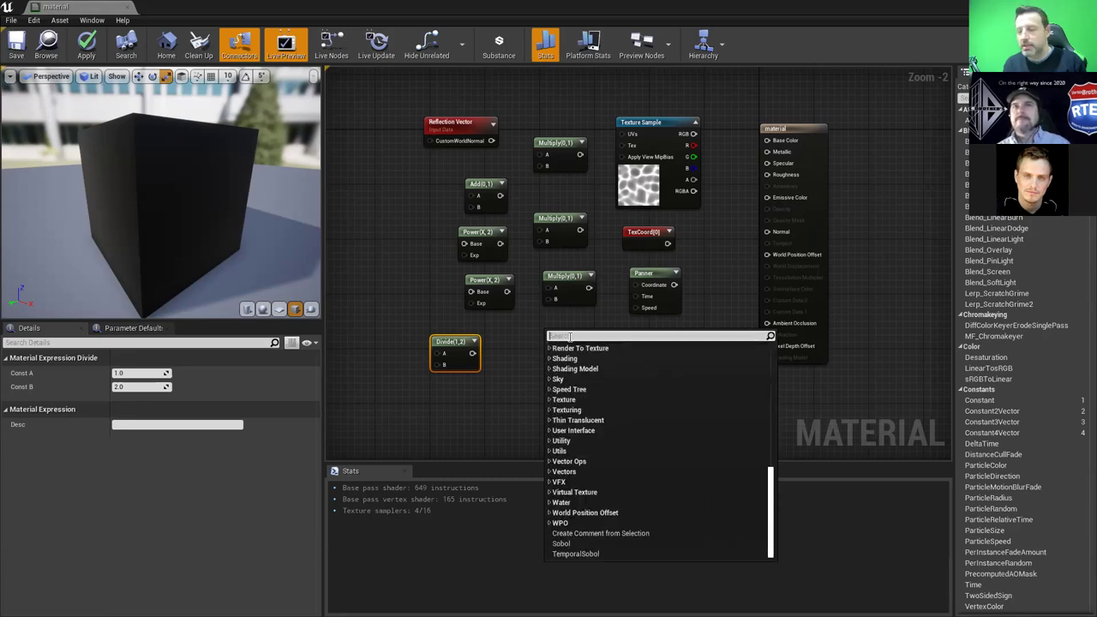
text(b)
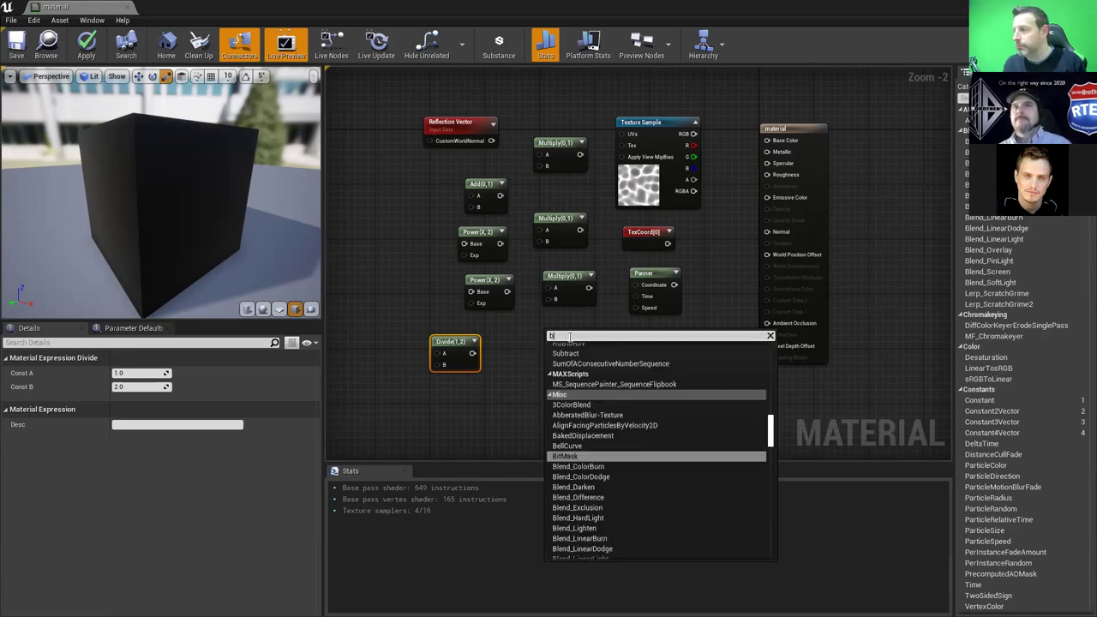
text(reak)
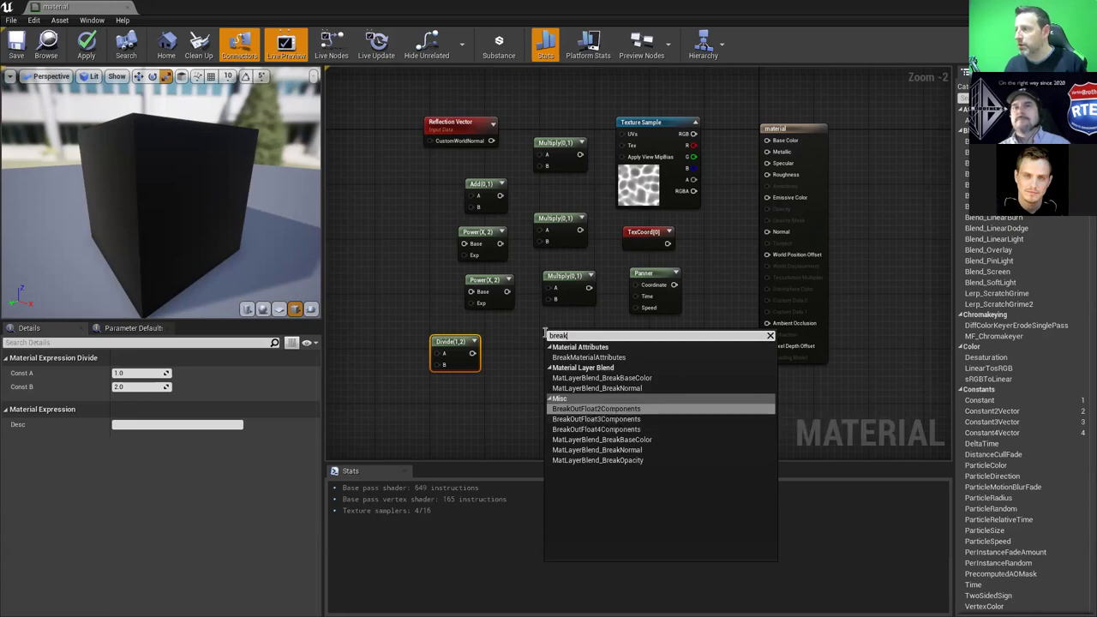
key(BackSpace)
key(BackSpace)
key(BackSpace)
key(BackSpace)
key(BackSpace)
text(mask)
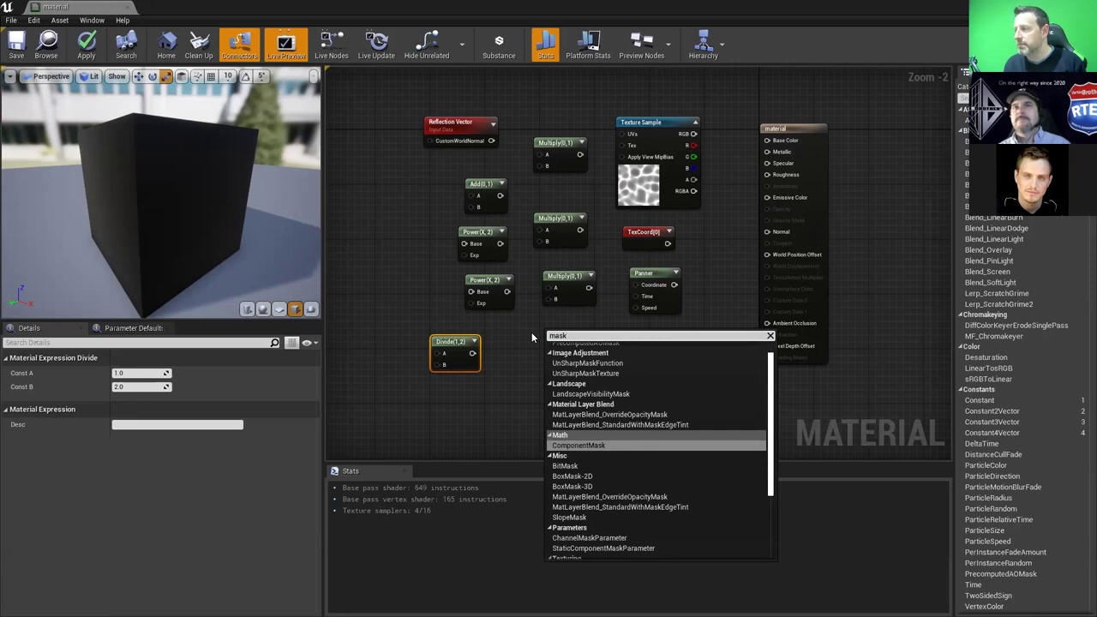
key(Return)
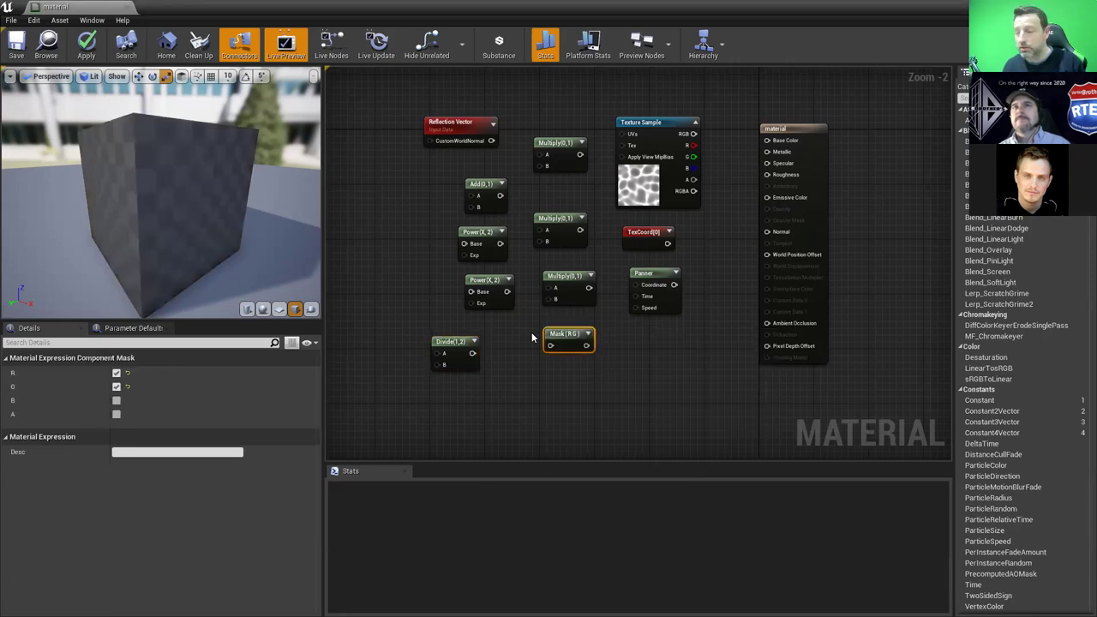
Marquee-select all the expression nodes in the graph
right_click(510, 360)
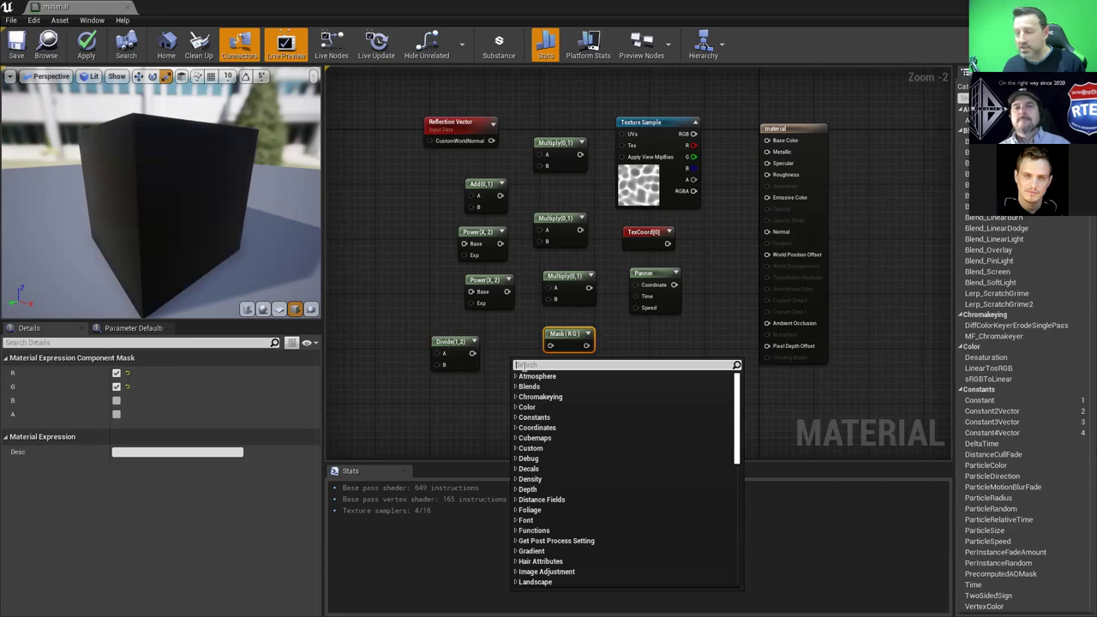
click(390, 170)
drag(373, 98, 704, 404)
Delete the selected nodes, then wire a 0.0 Constant into Roughness, aligned with the pin
key(Delete)
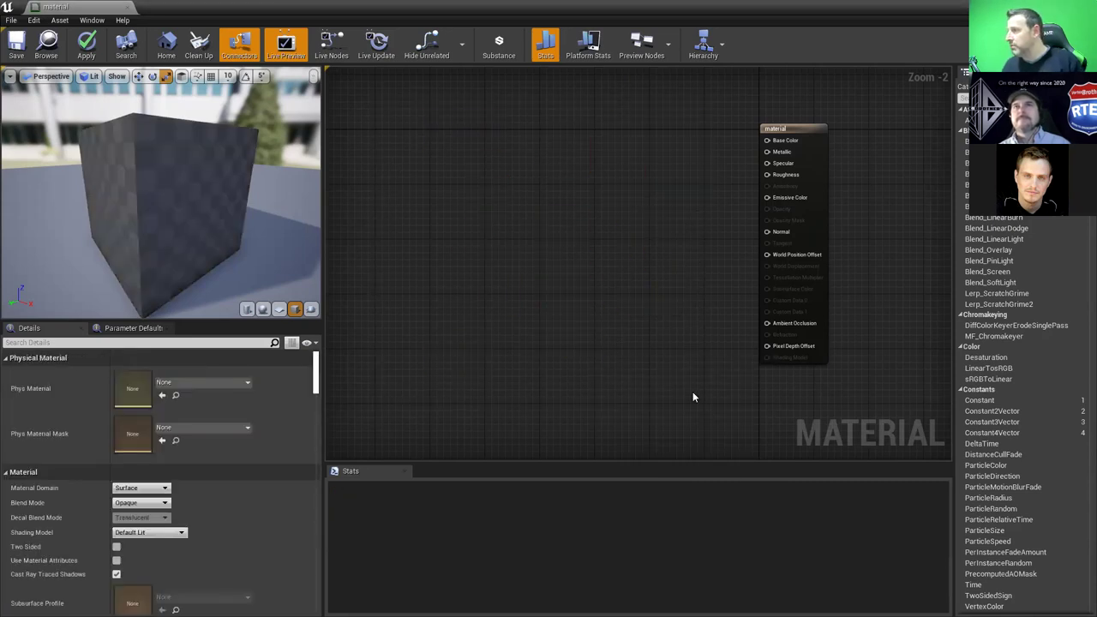
click(412, 138)
drag(433, 156, 766, 174)
drag(645, 197, 714, 194)
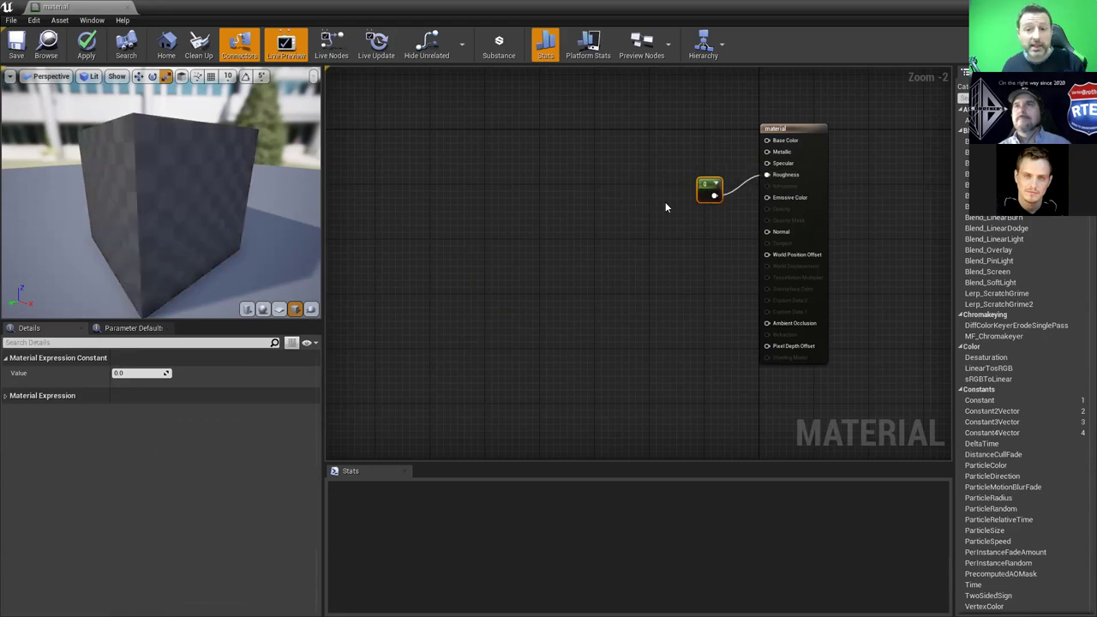
drag(137, 188, 231, 196)
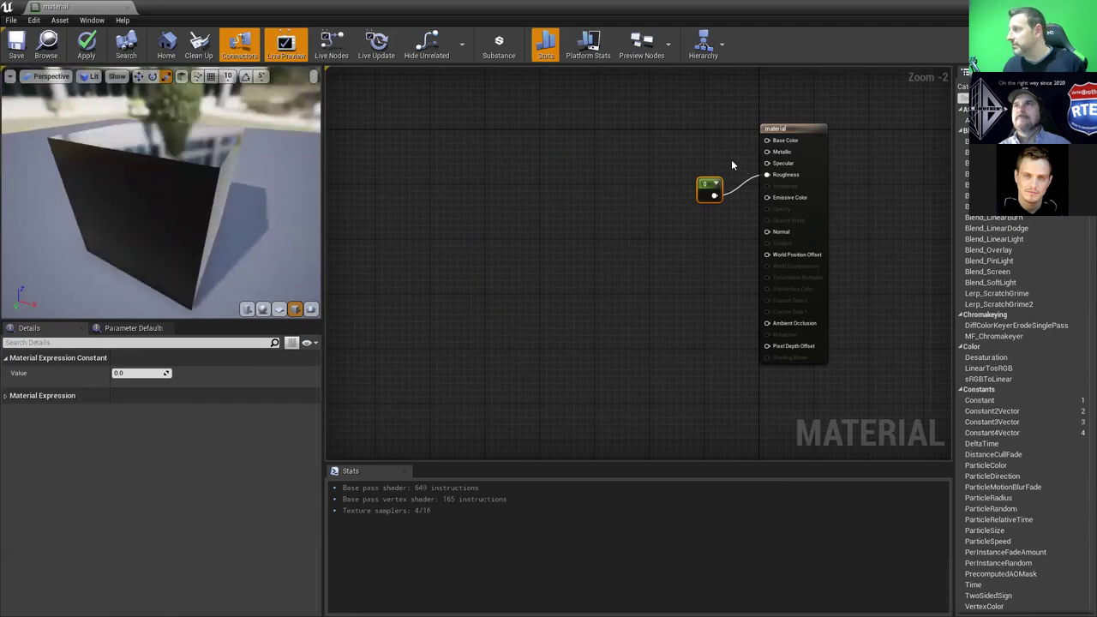
drag(709, 194, 710, 180)
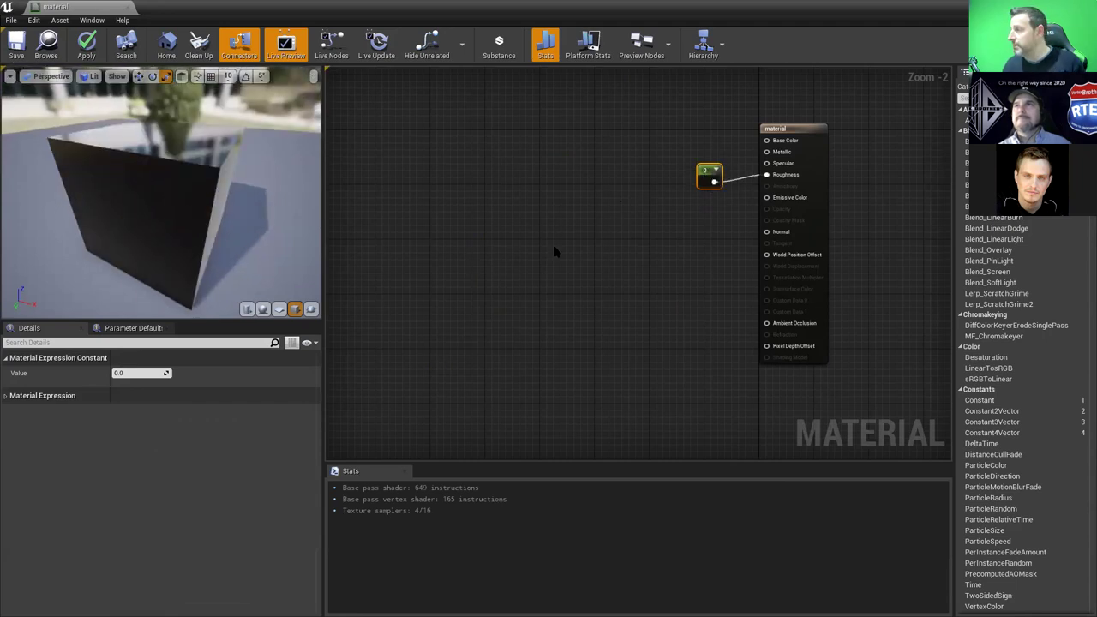
Place a Texture Sample node using the caust00 texture, lower left in the graph
click(562, 205)
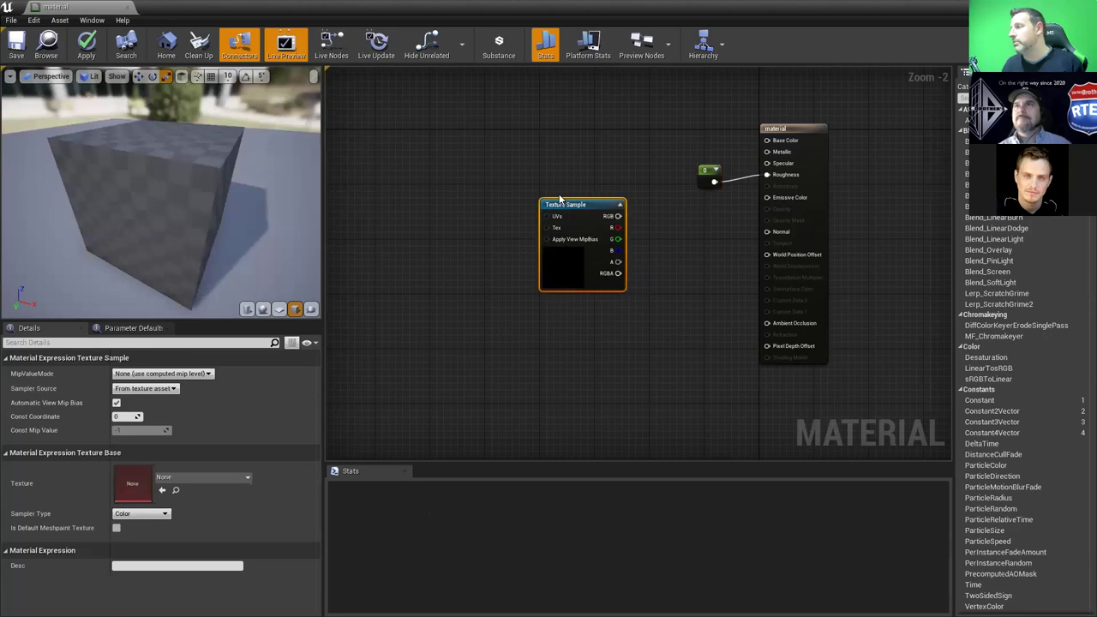
drag(564, 207, 588, 224)
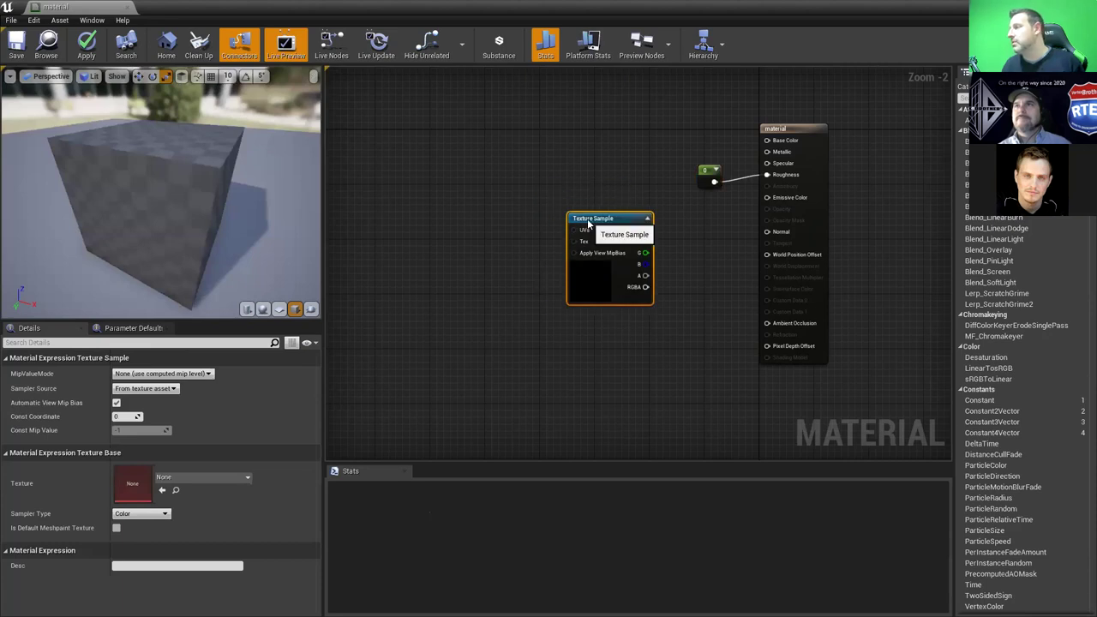
click(203, 477)
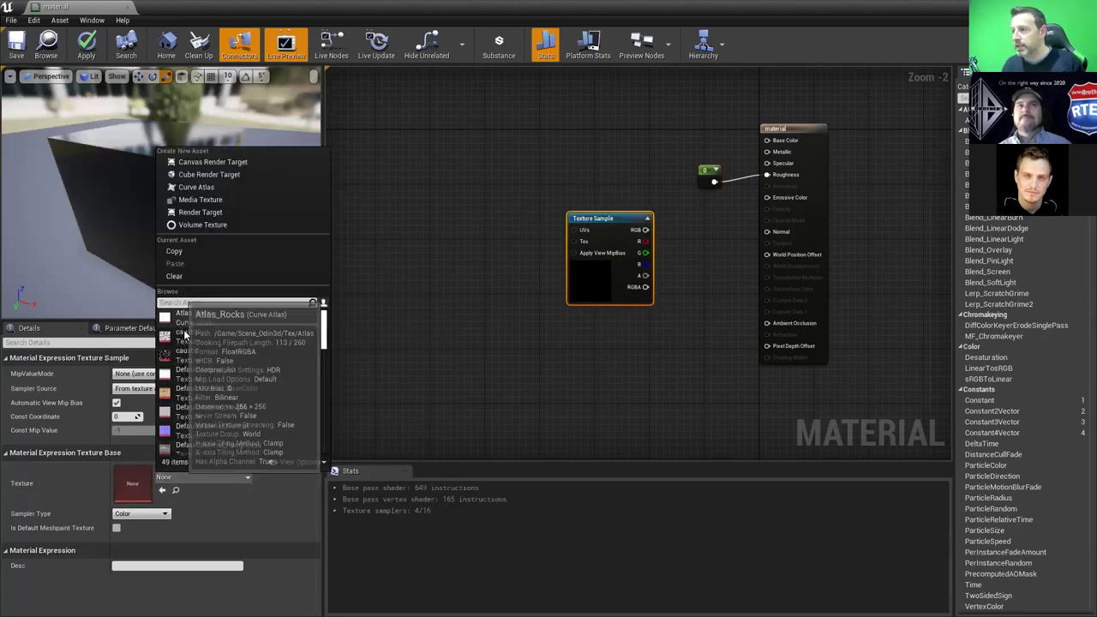
click(186, 336)
drag(614, 221, 539, 290)
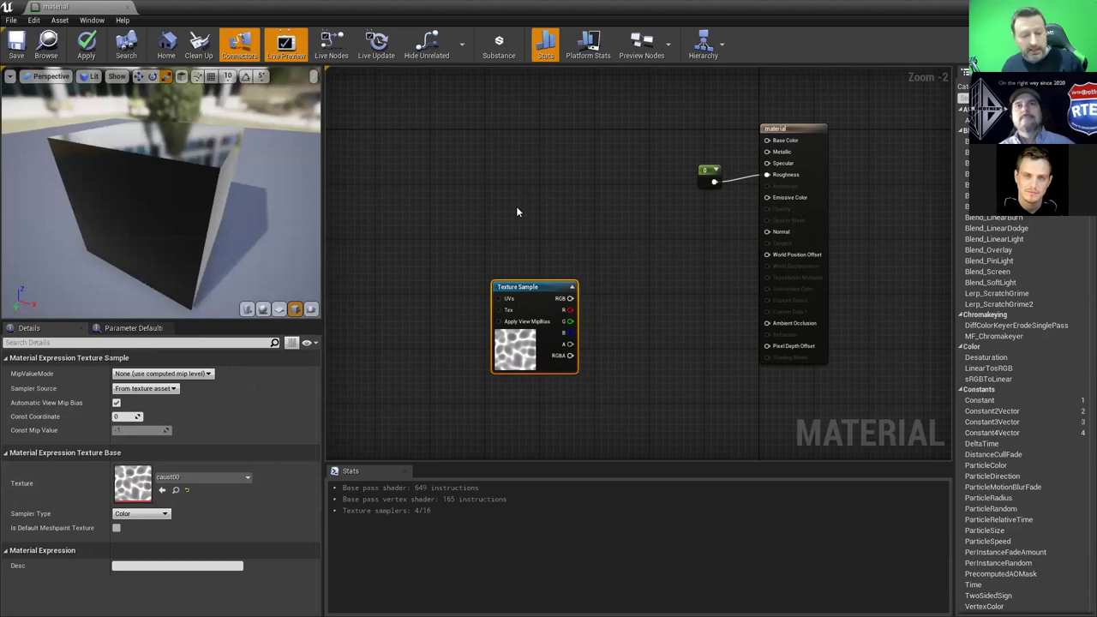
Add a Constant3Vector node above the Texture Sample and make room above
click(531, 229)
drag(545, 234, 516, 209)
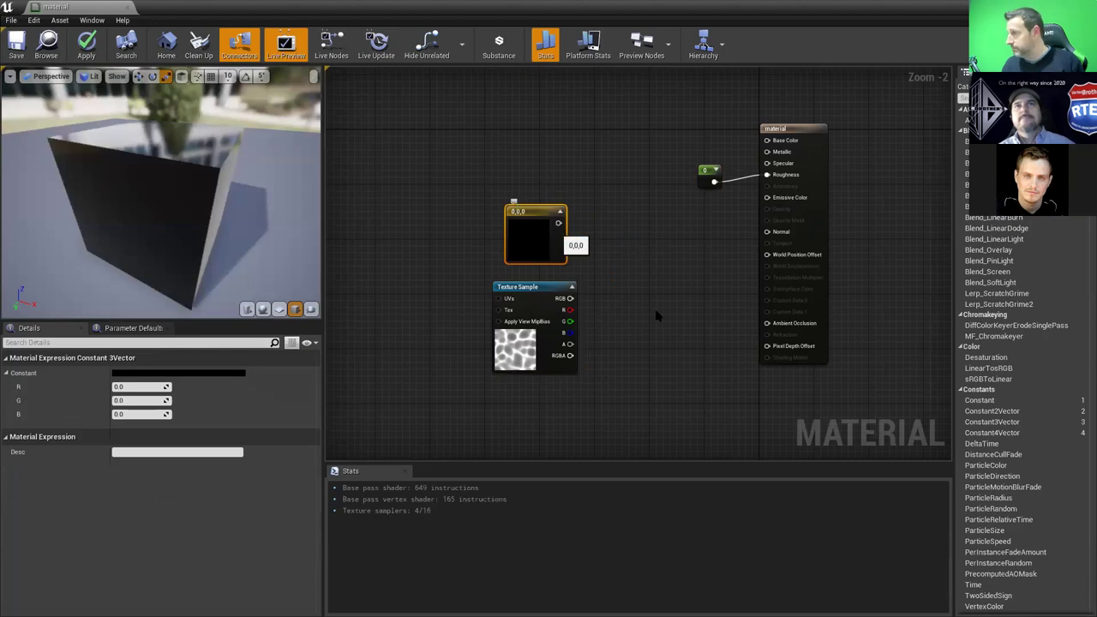
drag(545, 283, 515, 293)
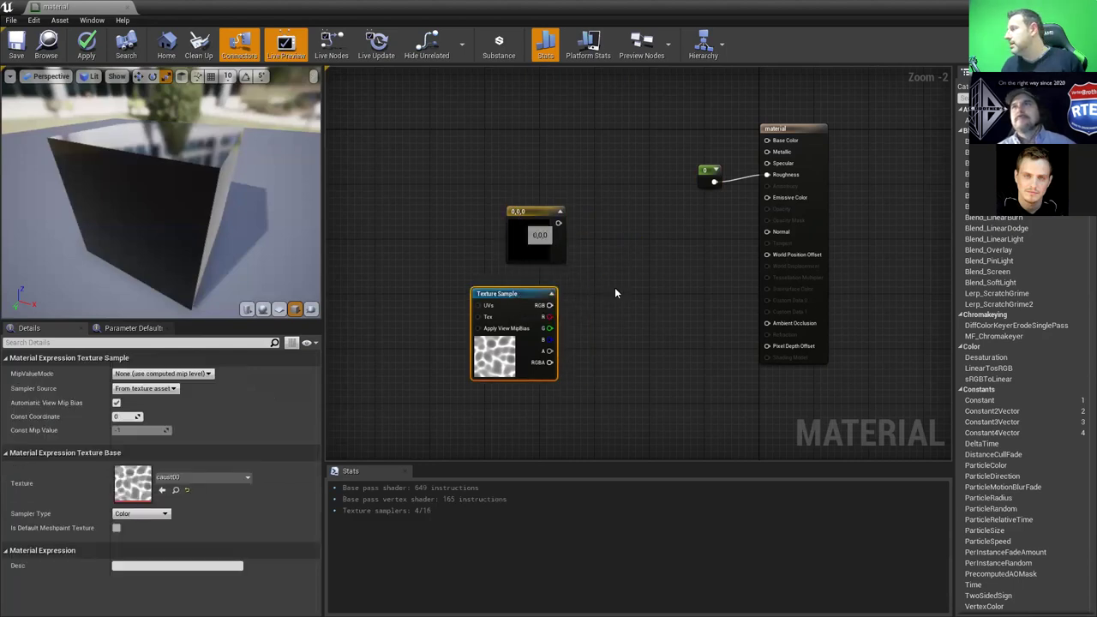
right_drag(559, 136, 521, 171)
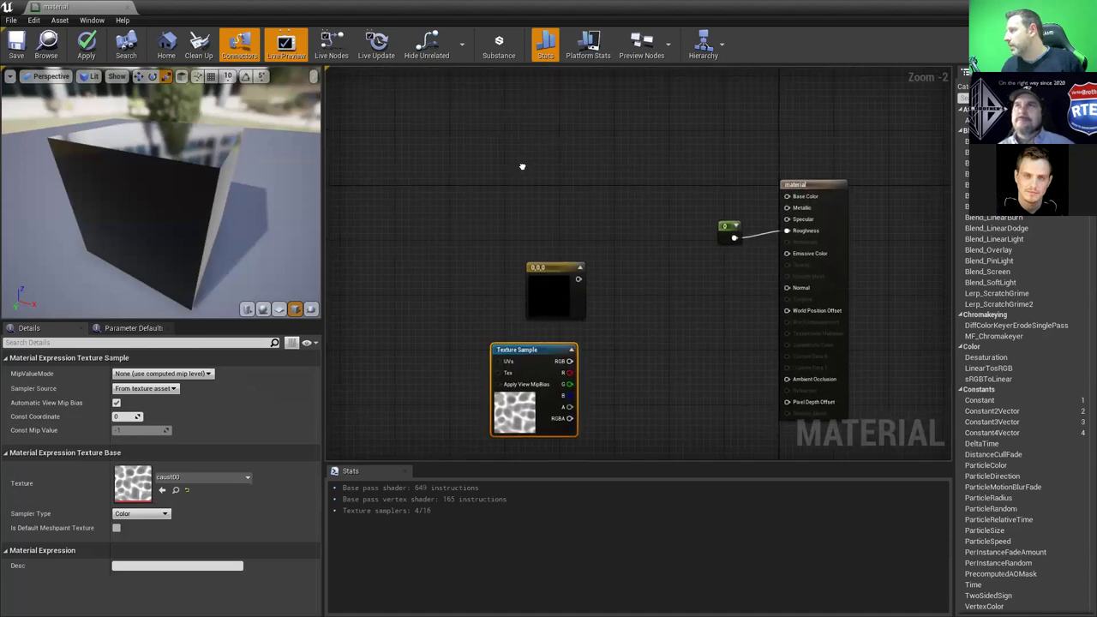
Add a trial Texture Sample using the Stylized_StoneLamp1_OcclusionRoughnessMetallic texture
click(520, 170)
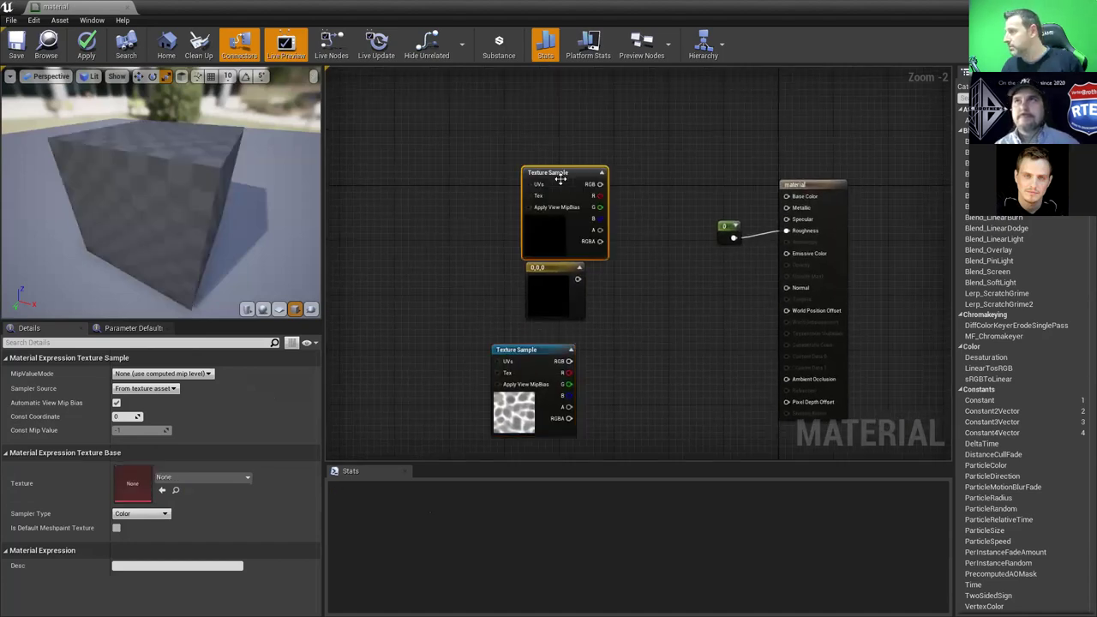
drag(548, 176, 510, 152)
click(183, 477)
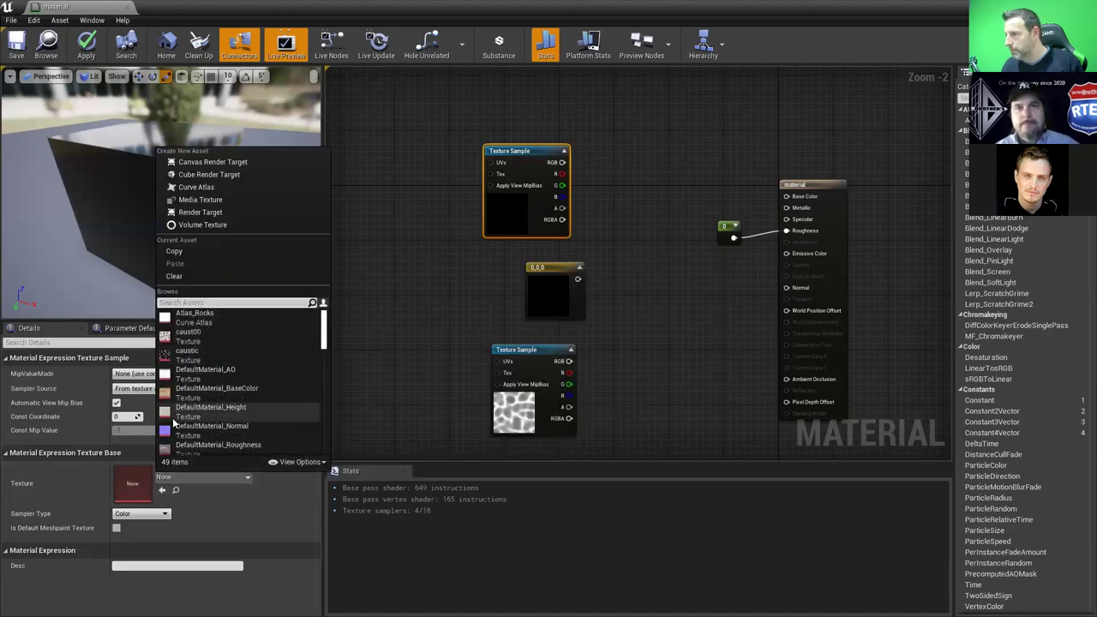
mouse_move(173, 420)
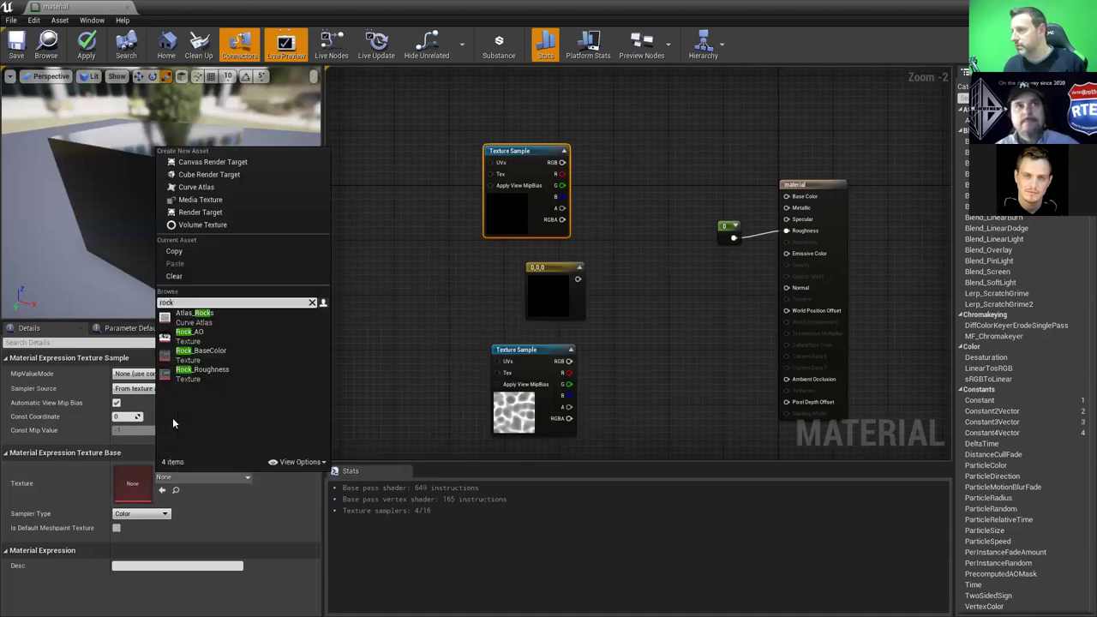
key(BackSpace)
key(BackSpace)
key(BackSpace)
key(BackSpace)
text(stone)
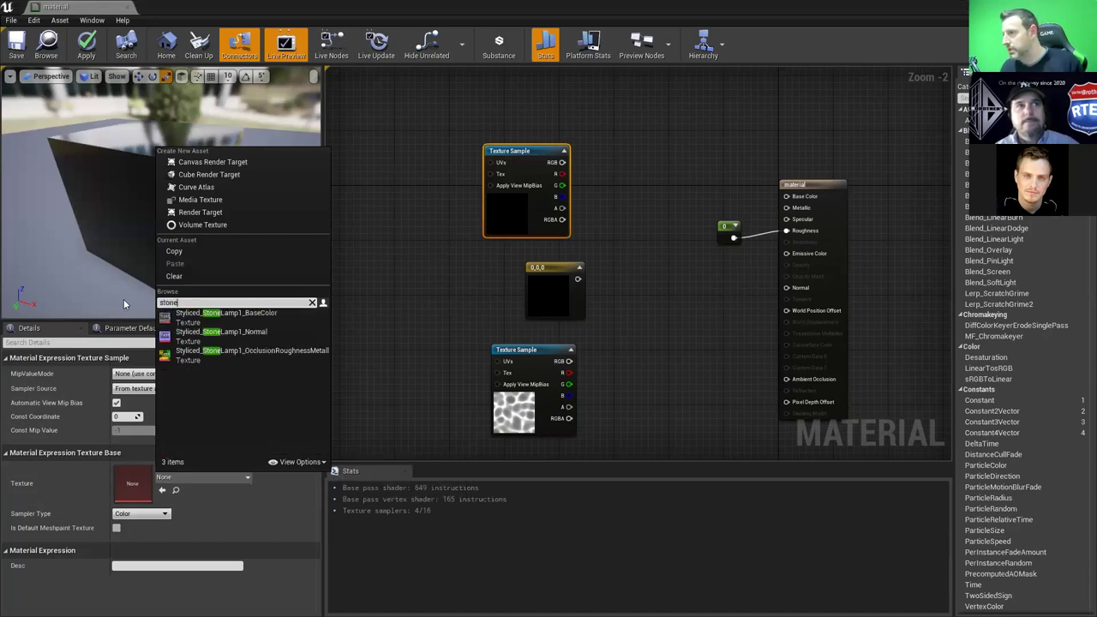
mouse_move(176, 332)
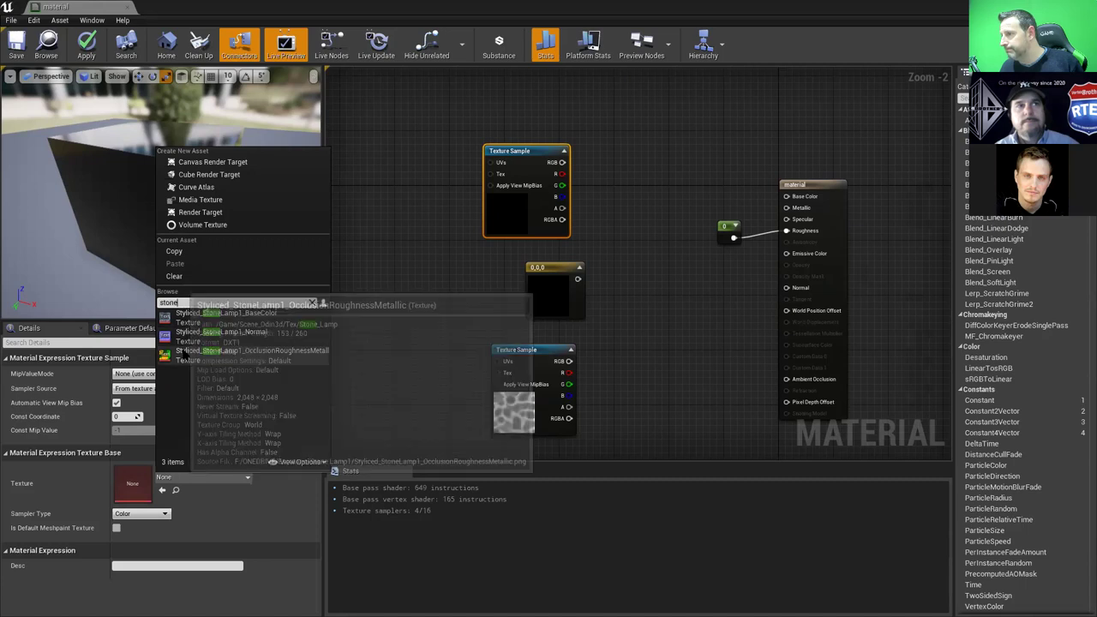
click(172, 351)
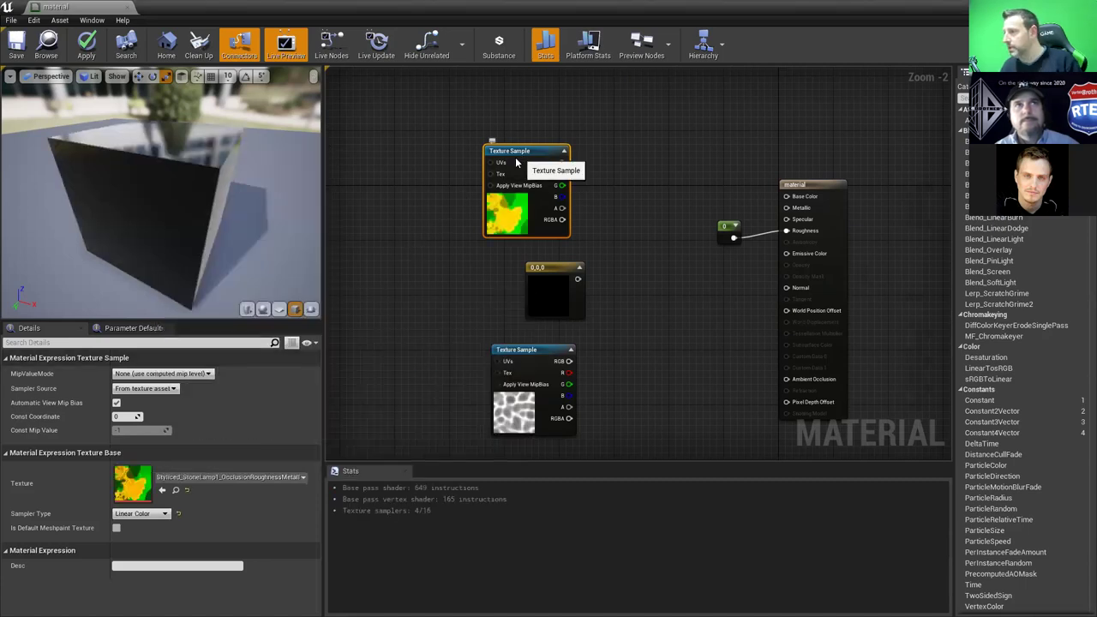
Delete the stone node, duplicate the caust00 Texture Sample, and place the black constant above it
key(Delete)
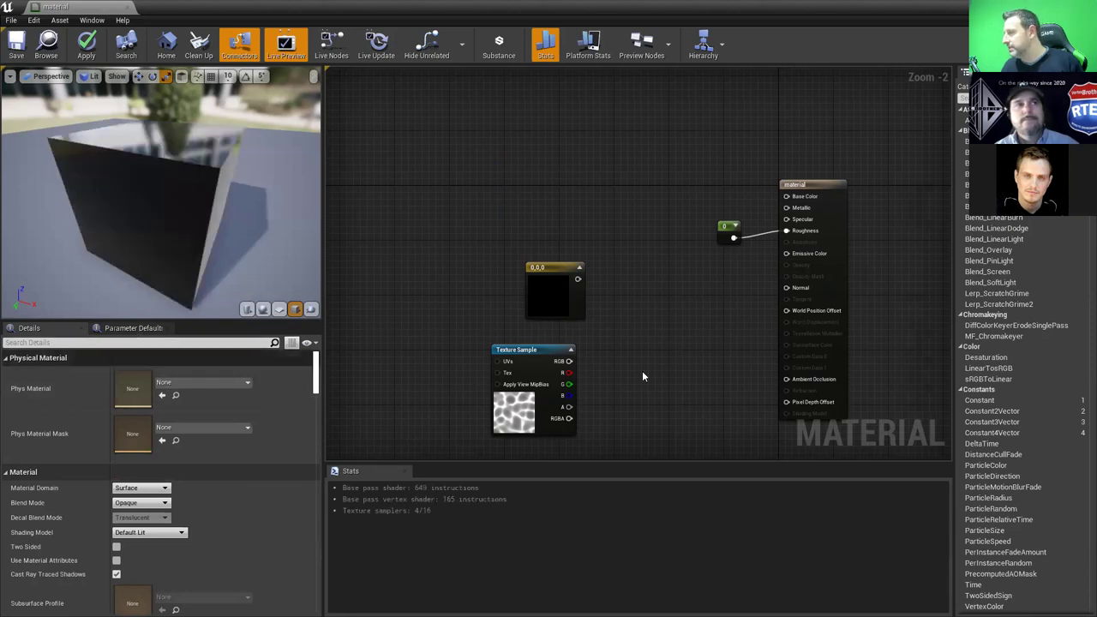
click(516, 350)
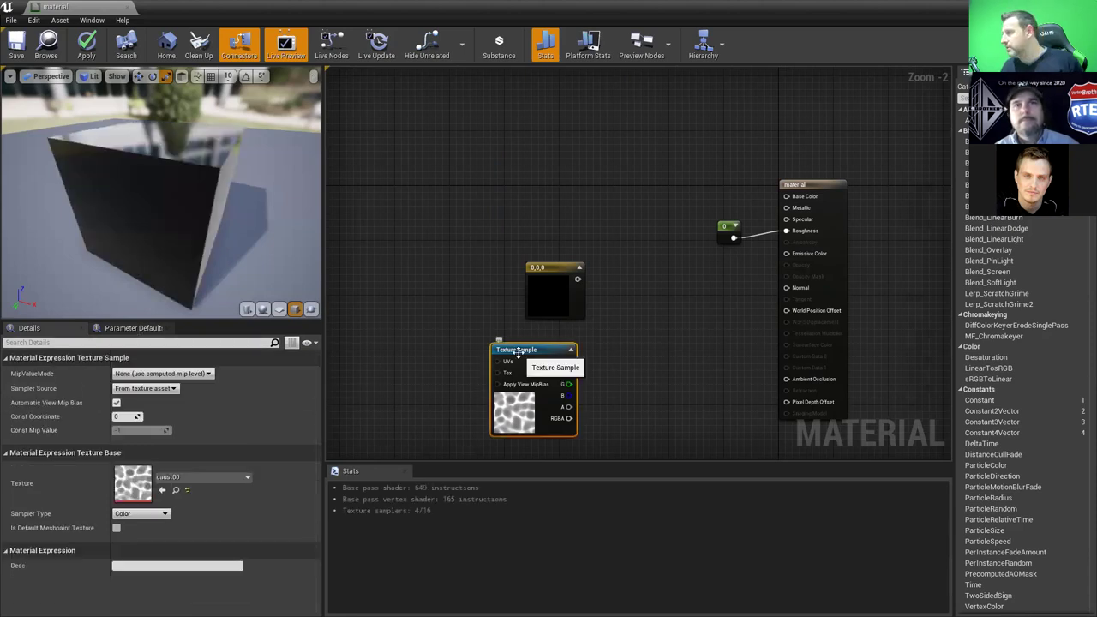
key(ctrl+w)
drag(517, 353, 492, 152)
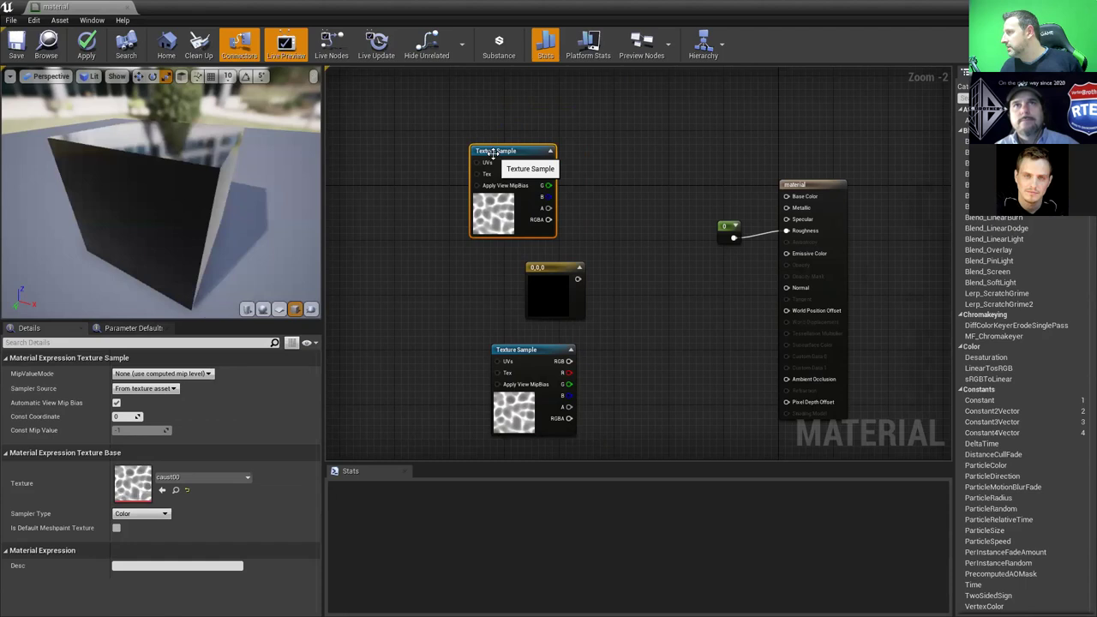
right_drag(493, 153, 473, 225)
drag(516, 338, 484, 147)
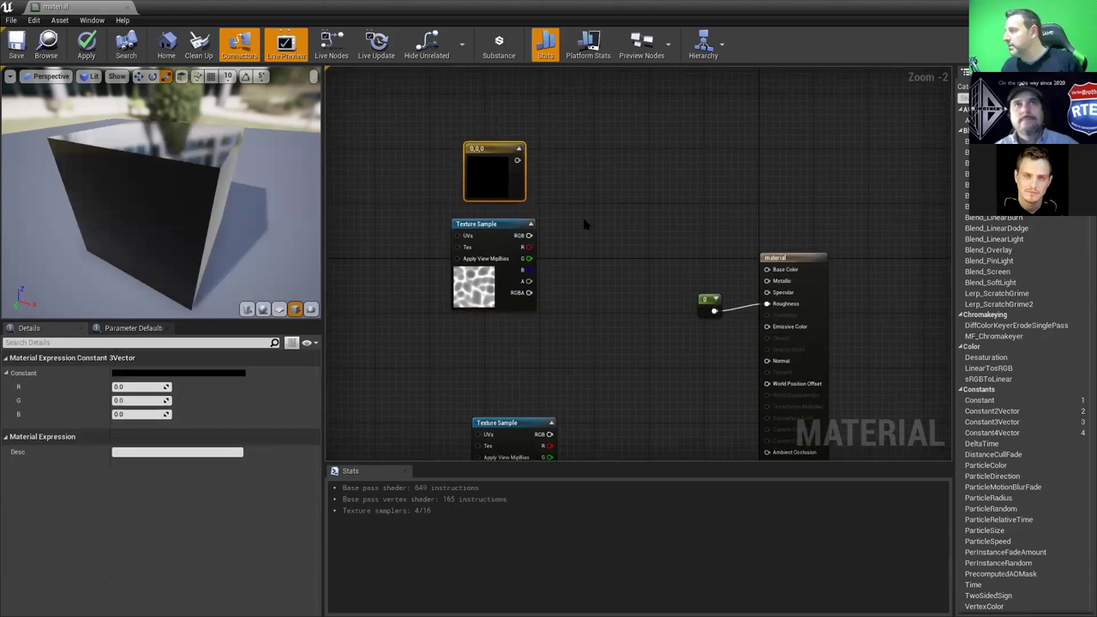
Add a Multiply node fed by the black constant into its A input
key(m)
click(617, 208)
drag(516, 160, 625, 224)
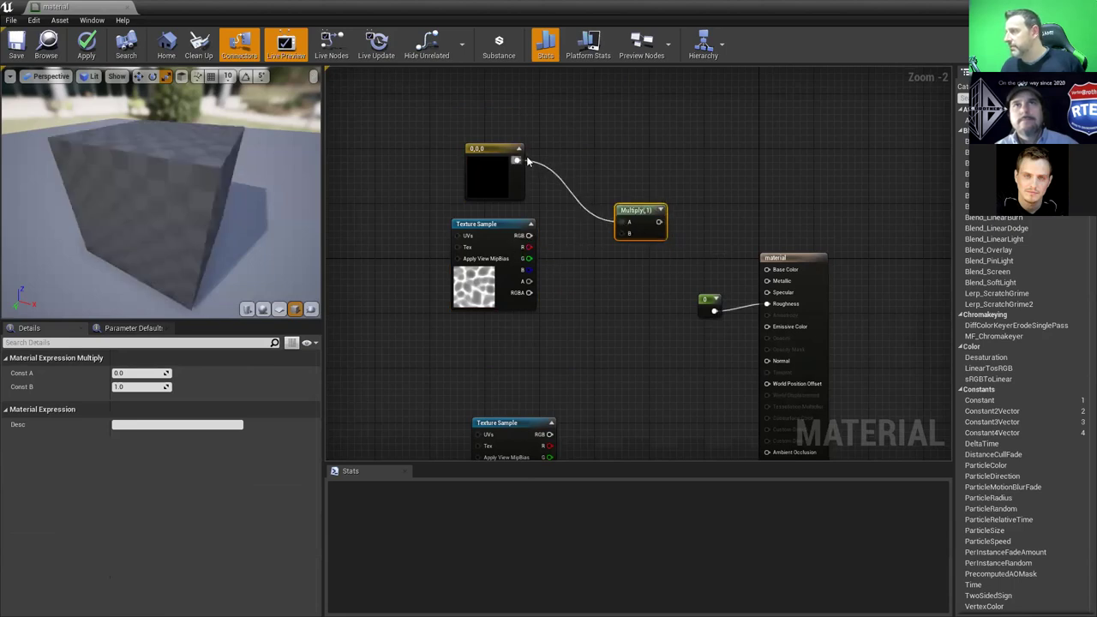
Rewire the constant so its output feeds Base Color, and reposition the node
click(551, 172)
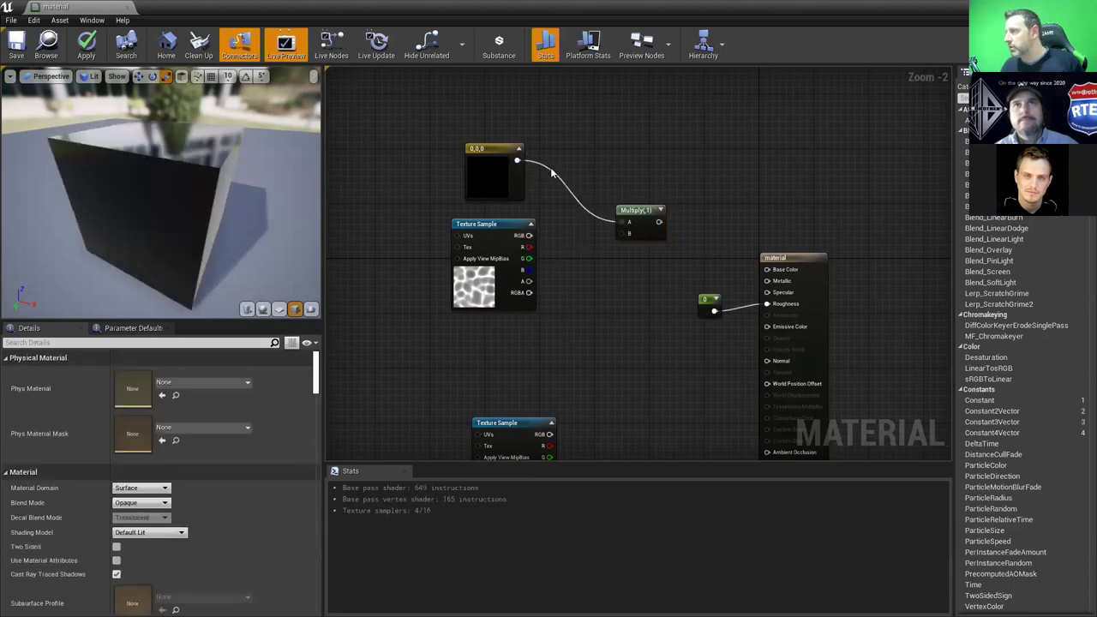
right_click(550, 168)
click(572, 151)
drag(617, 220, 517, 160)
ctrl+drag(608, 221, 767, 270)
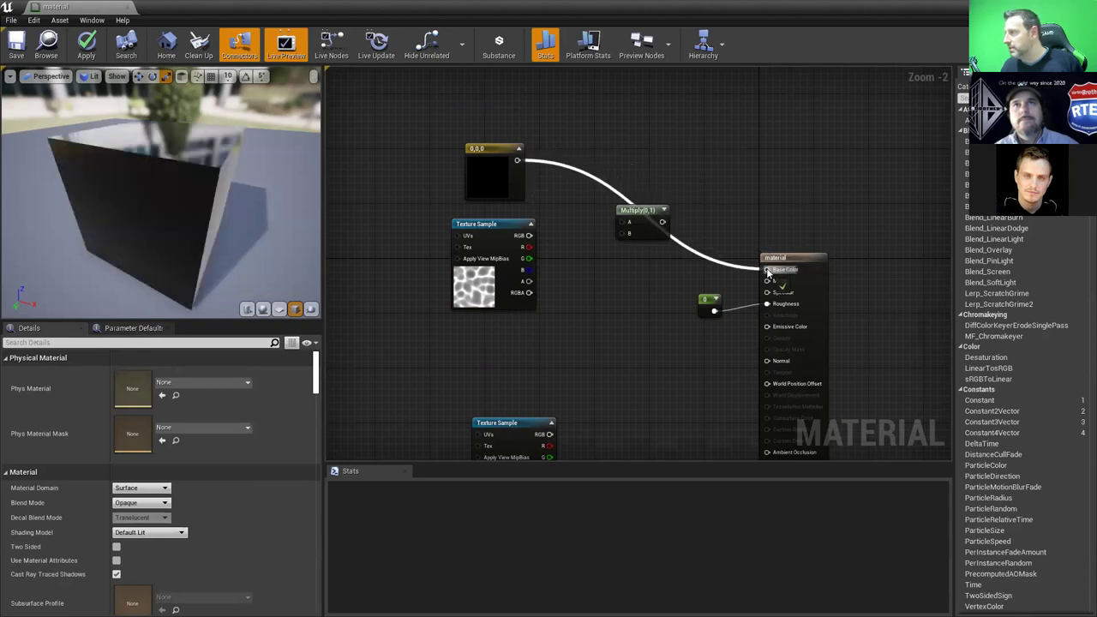
mouse_move(530, 150)
mouse_down()
mouse_move(595, 142)
mouse_move(553, 148)
mouse_move(522, 128)
mouse_move(532, 135)
mouse_up()
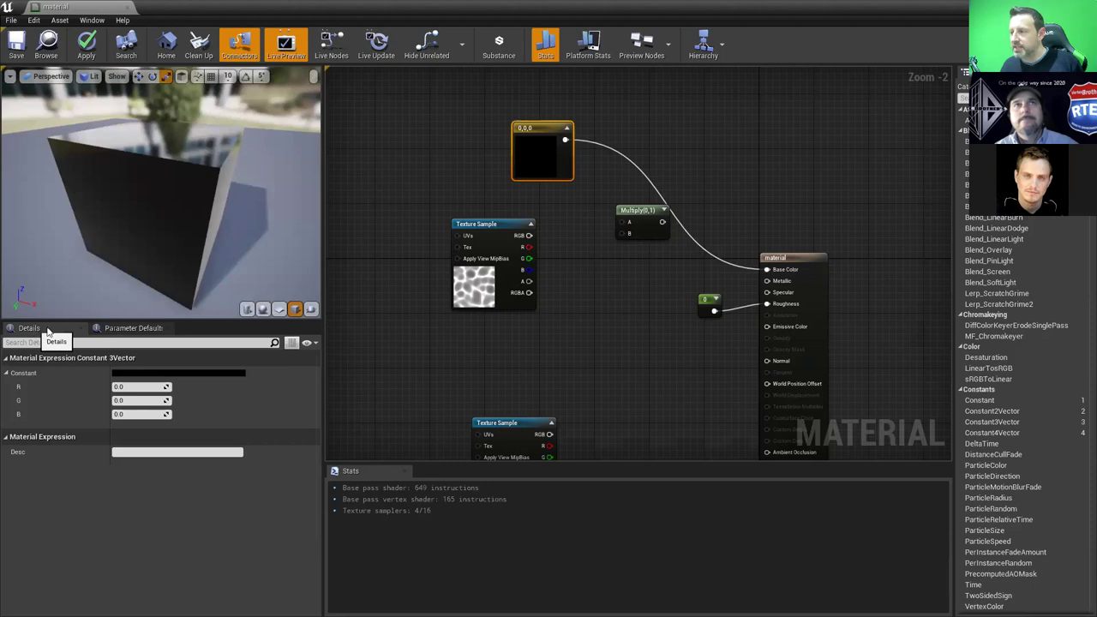
drag(531, 129, 505, 135)
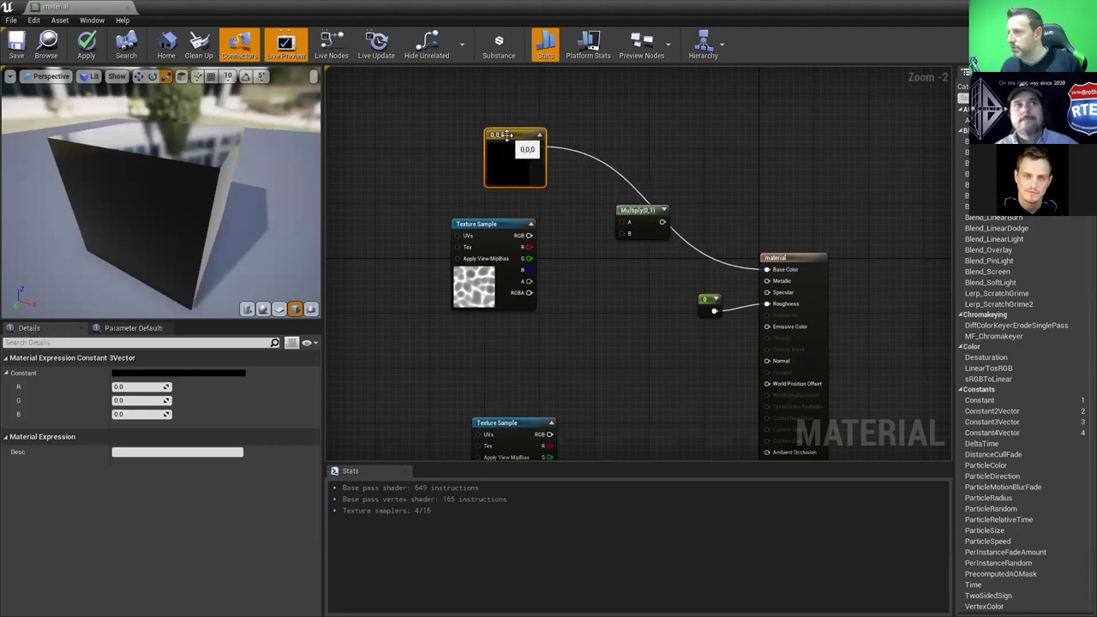
Set the constant colour to blue (0, 0.183, 1) and inspect the blue preview cube
click(188, 372)
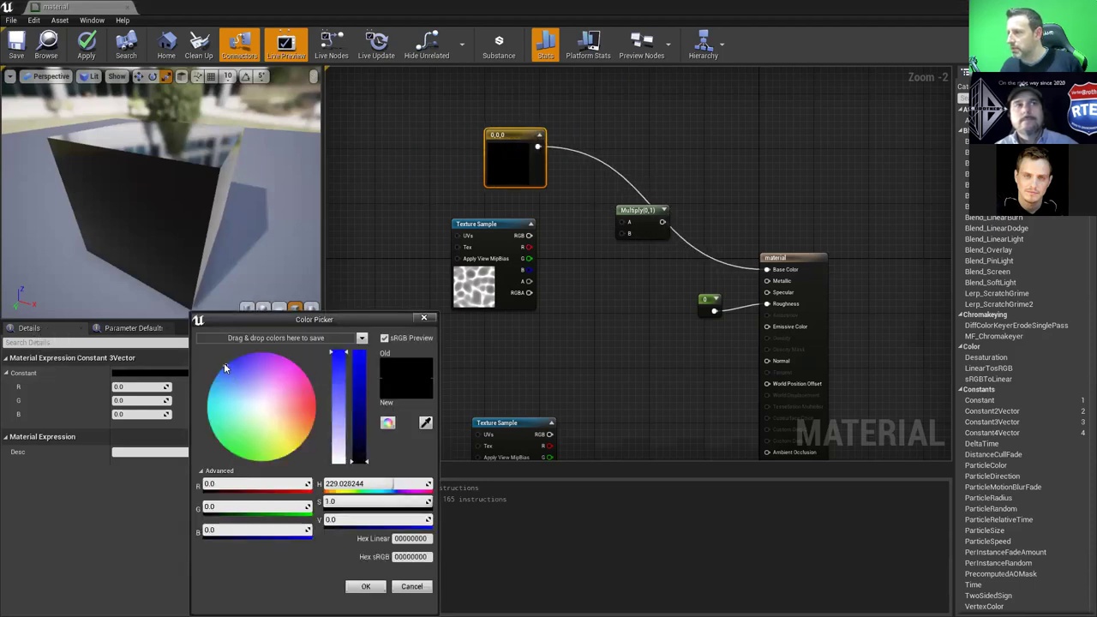
drag(360, 400, 360, 350)
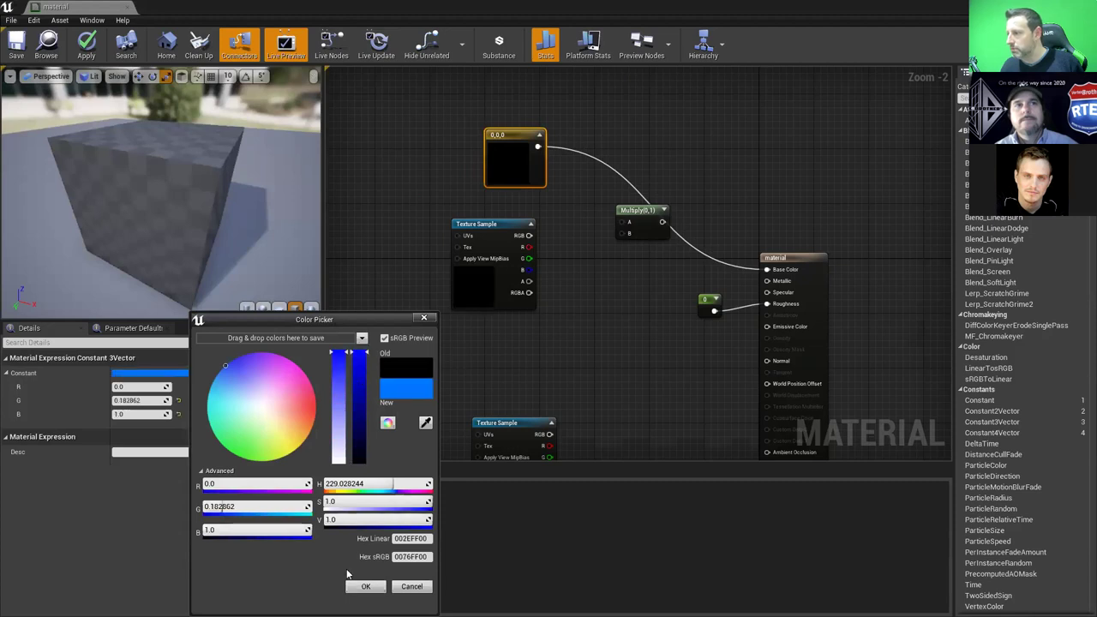
click(358, 589)
mouse_move(177, 217)
mouse_down()
mouse_move(162, 218)
mouse_move(142, 193)
mouse_move(163, 221)
mouse_up()
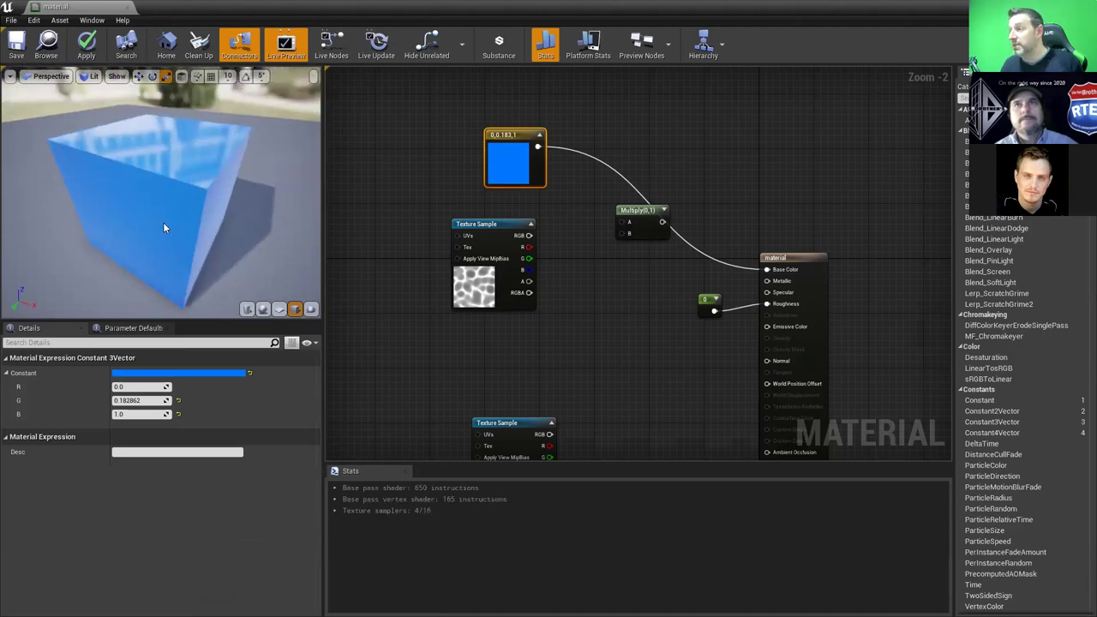
drag(169, 167, 168, 158)
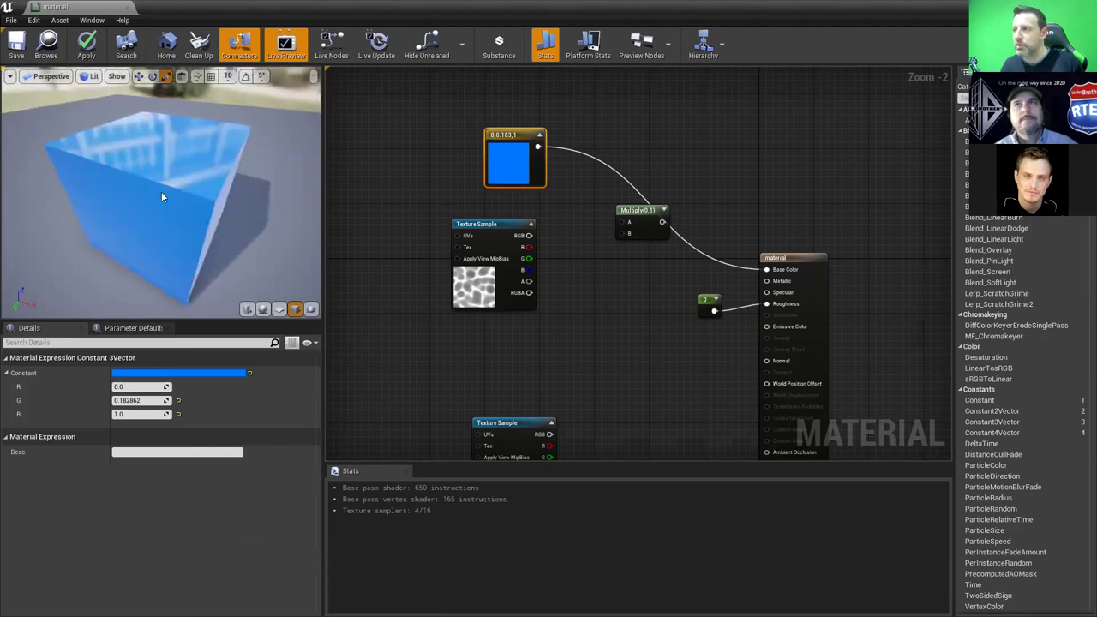
Rearrange the nodes and wire the caust00 texture's RGB into Multiply's B input
drag(152, 232, 153, 224)
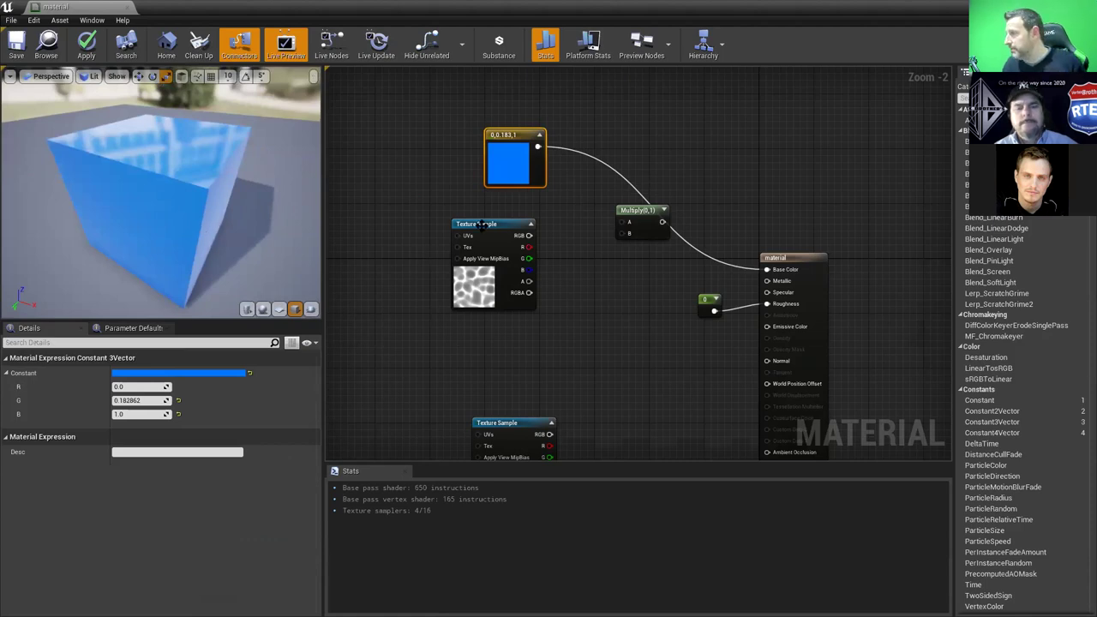
drag(485, 224, 485, 280)
right_drag(596, 246, 571, 218)
drag(612, 182, 588, 189)
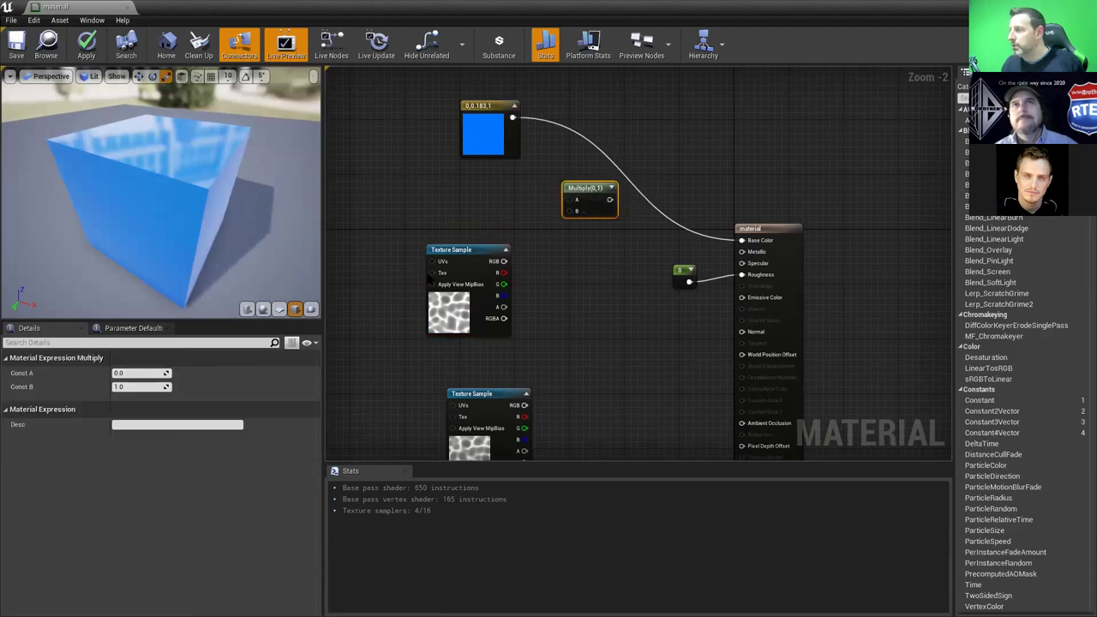
drag(451, 286, 444, 266)
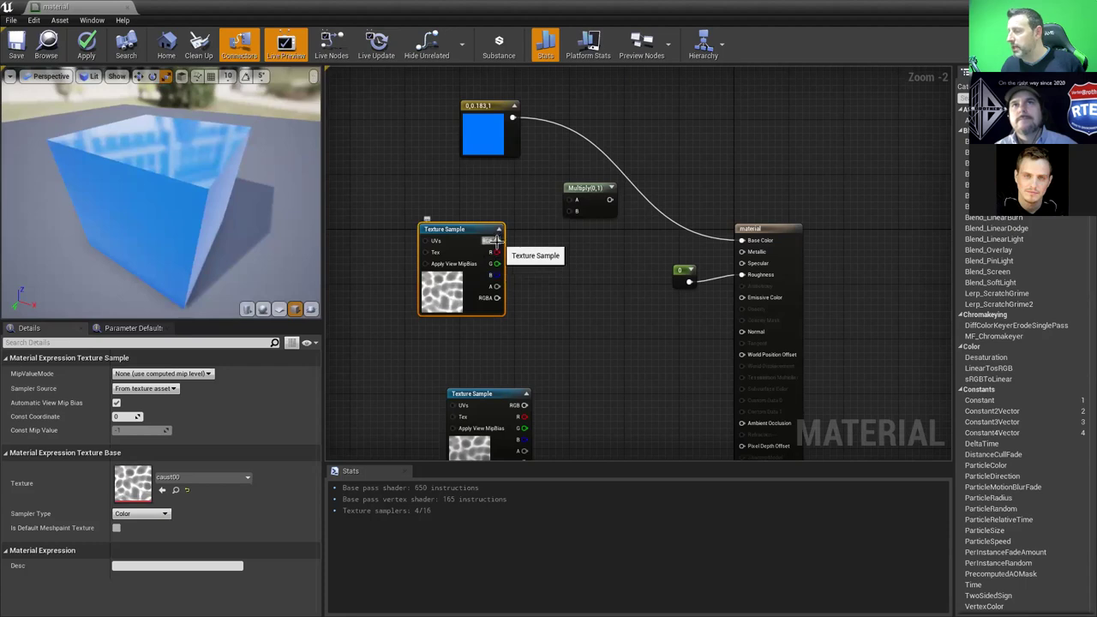
drag(497, 240, 576, 210)
drag(512, 118, 752, 242)
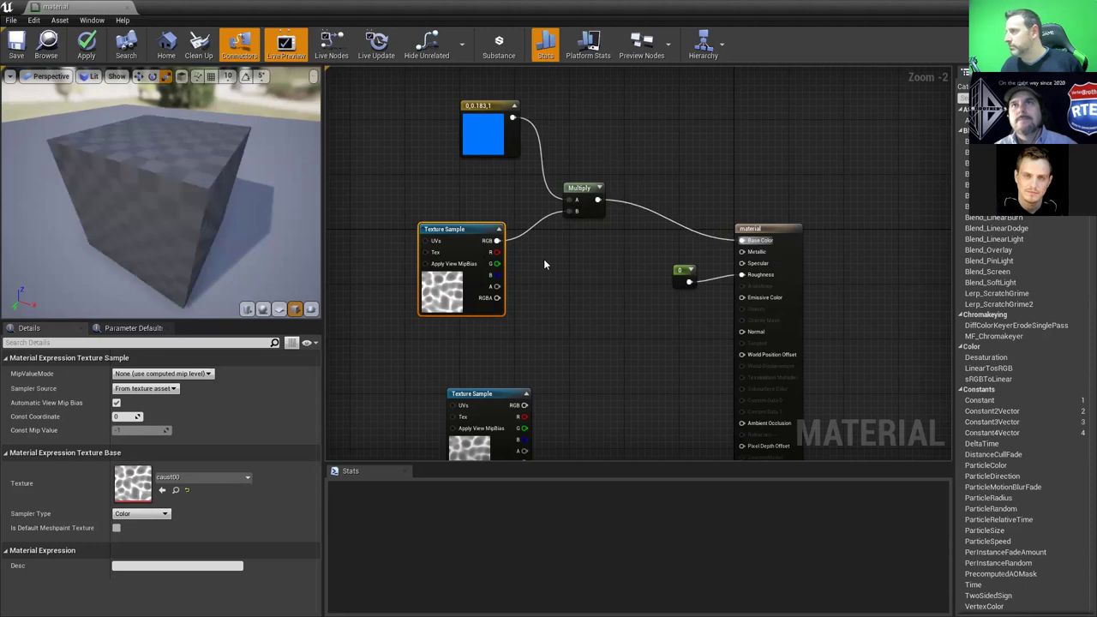
drag(168, 208, 263, 233)
Delete the spare lower Texture Sample node
right_drag(436, 342, 431, 279)
click(454, 331)
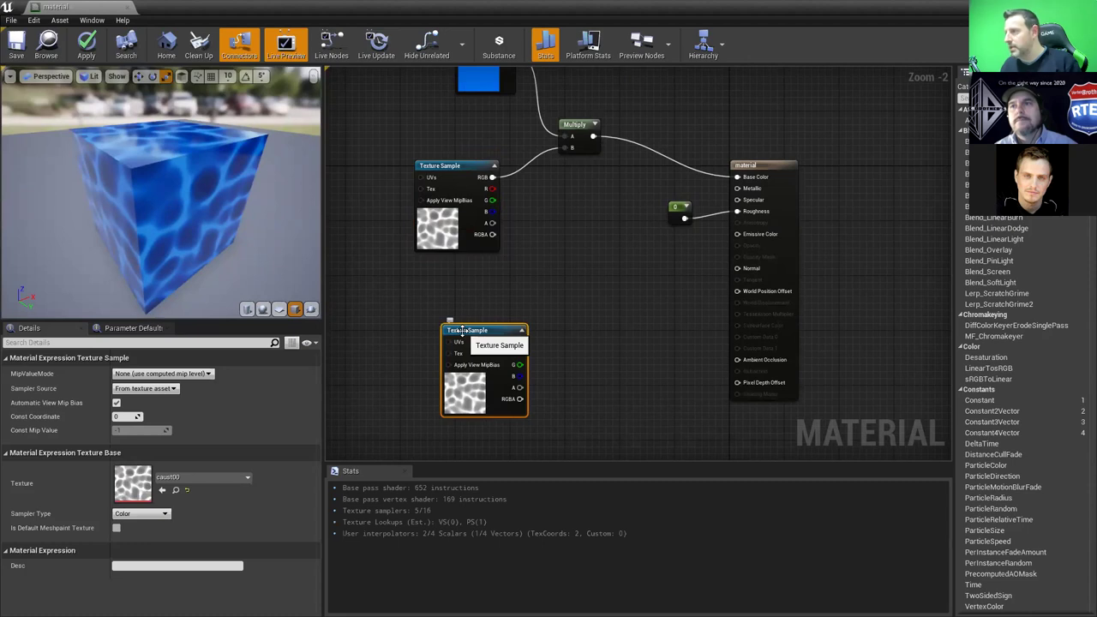
key(Delete)
Recentre the node network and place an Add node beside Multiply
scroll(539, 265, up, 1)
scroll(552, 291, down, 5)
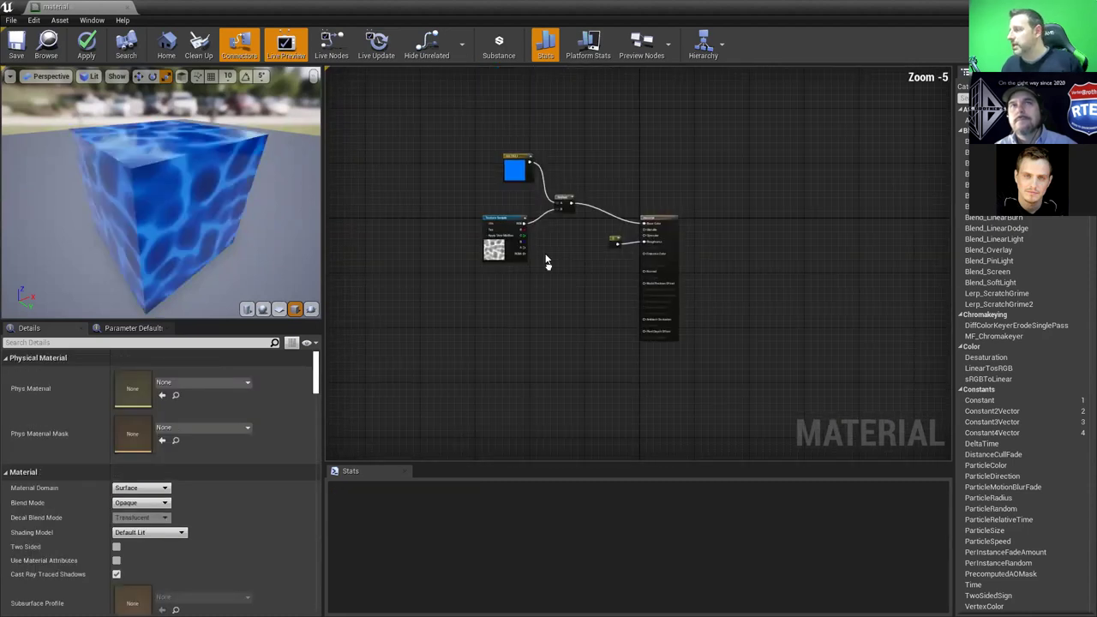
right_drag(444, 211, 448, 239)
scroll(462, 291, up, 4)
scroll(462, 290, down, 3)
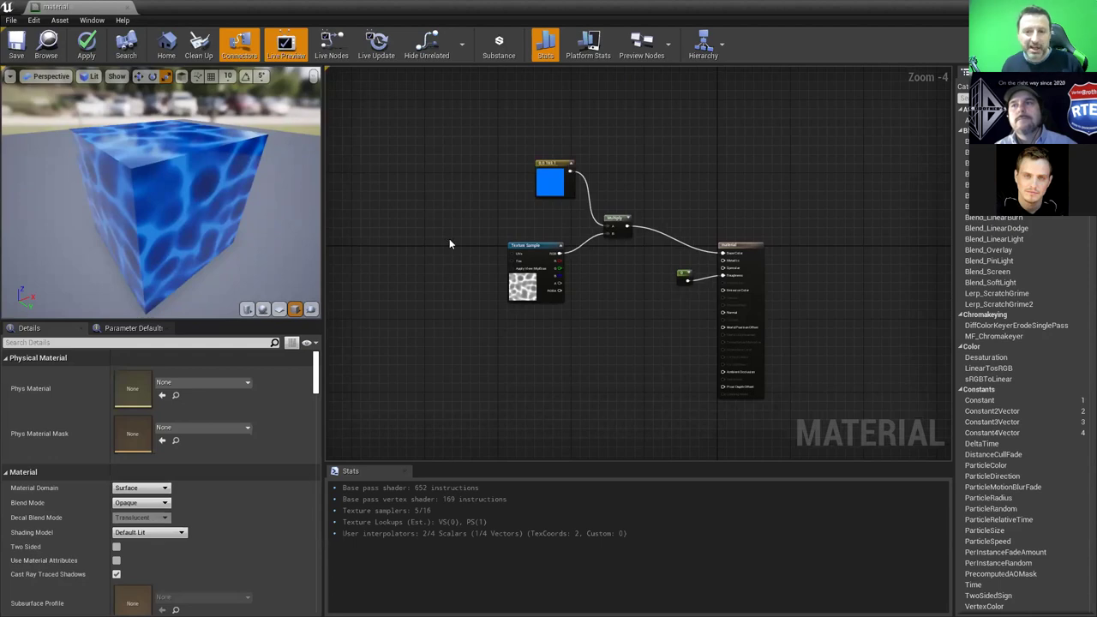
scroll(488, 198, up, 1)
right_drag(487, 198, 382, 206)
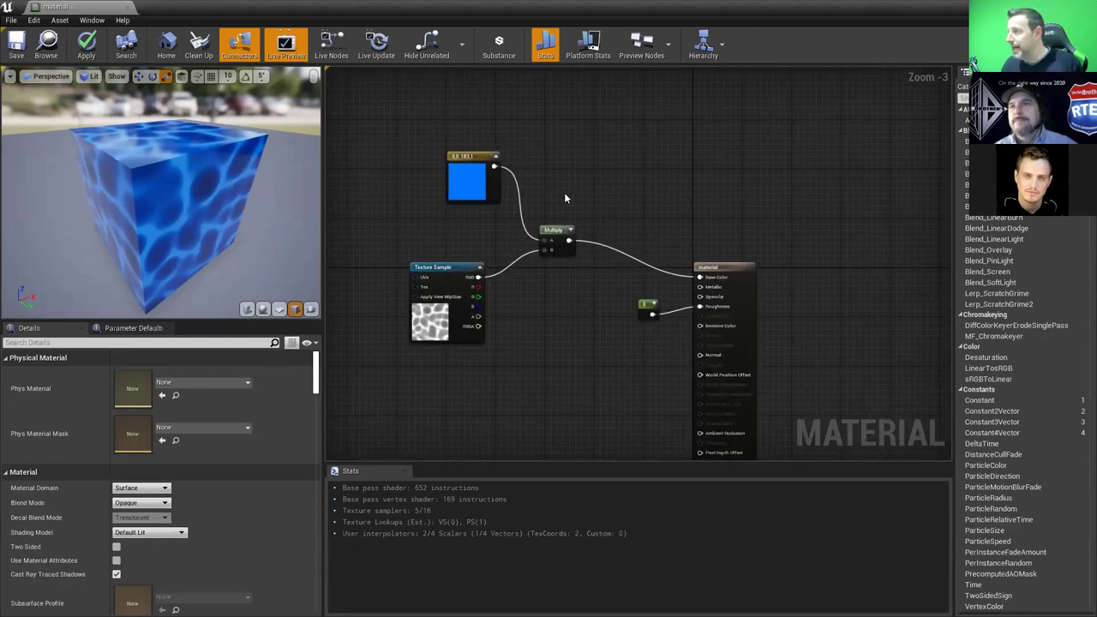
click(552, 189)
Wire the blue constant's output into the network and shift the constant slightly left
drag(494, 165, 701, 281)
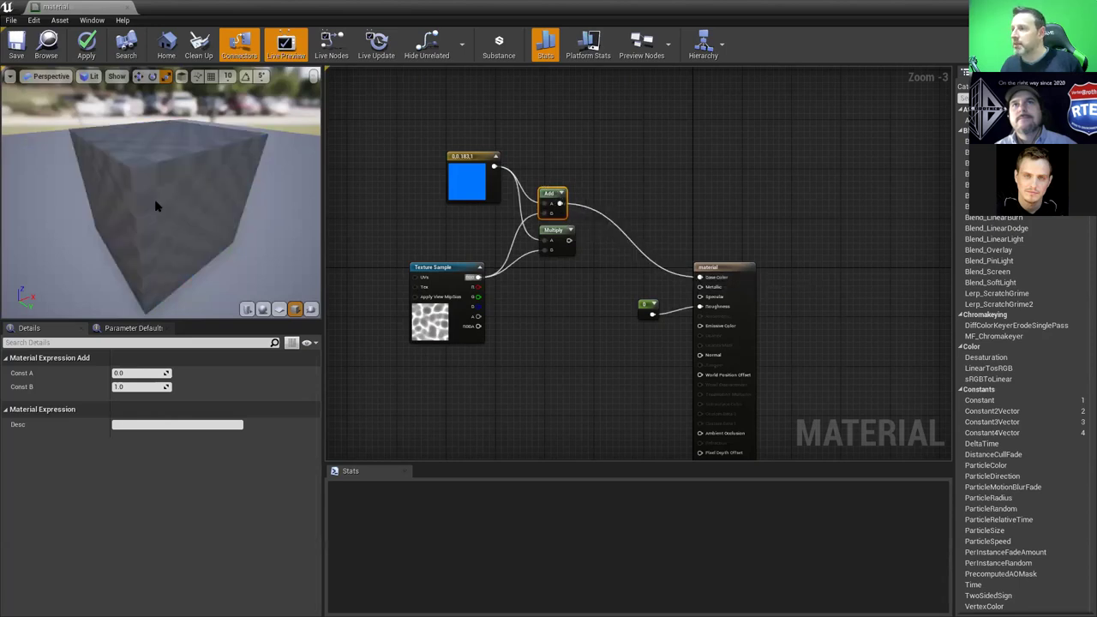
mouse_move(145, 220)
mouse_down()
mouse_move(214, 223)
mouse_move(148, 213)
mouse_up()
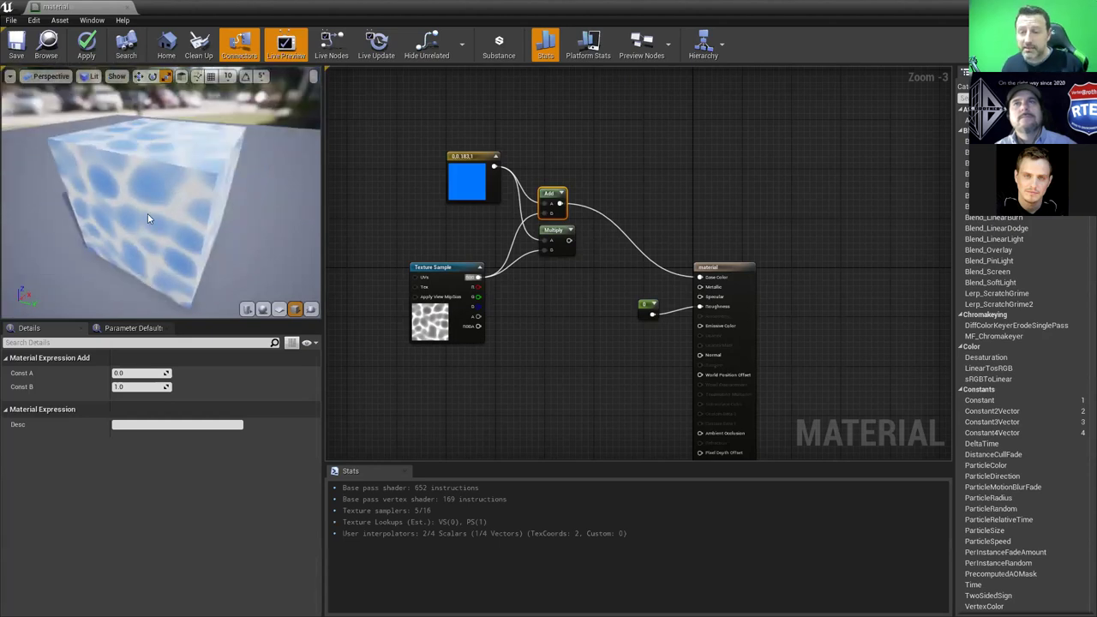
scroll(467, 166, up, 3)
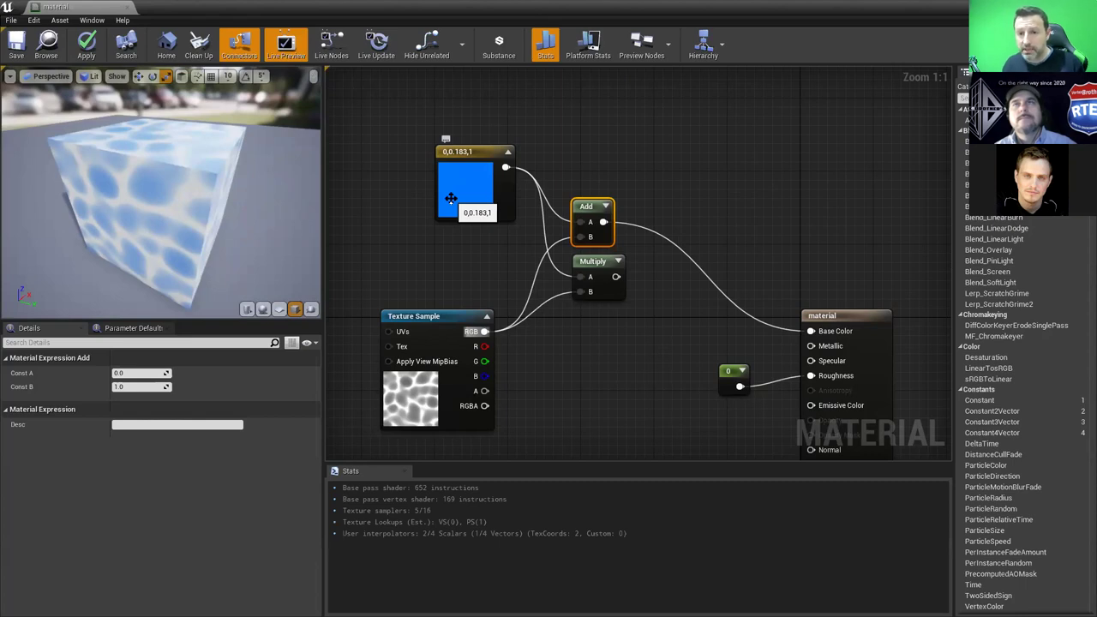
drag(469, 159, 449, 161)
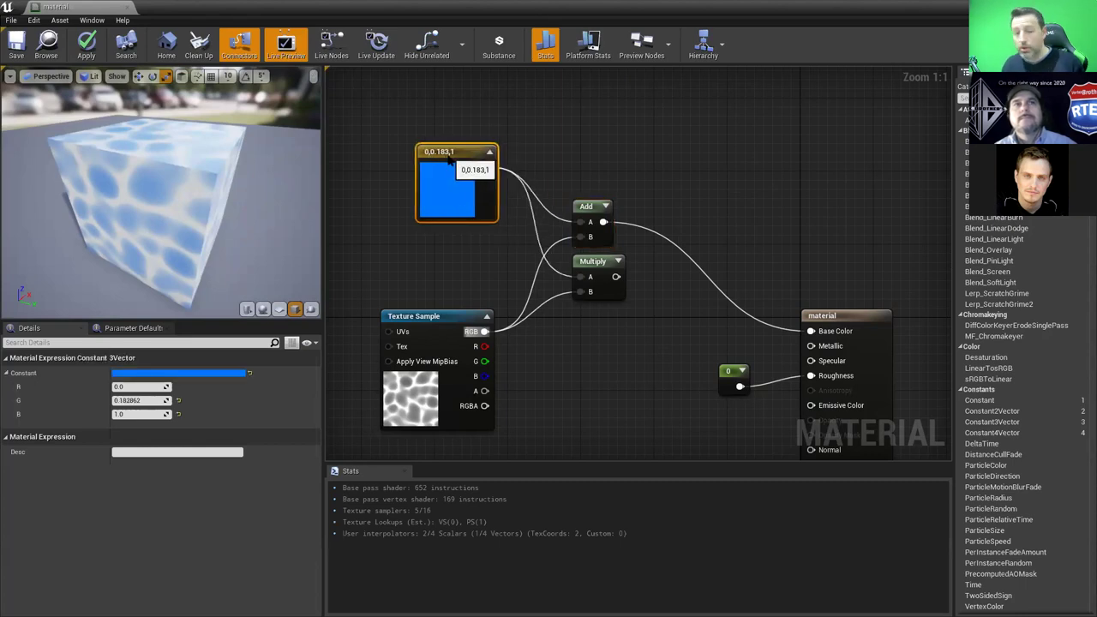
right_drag(477, 210, 460, 149)
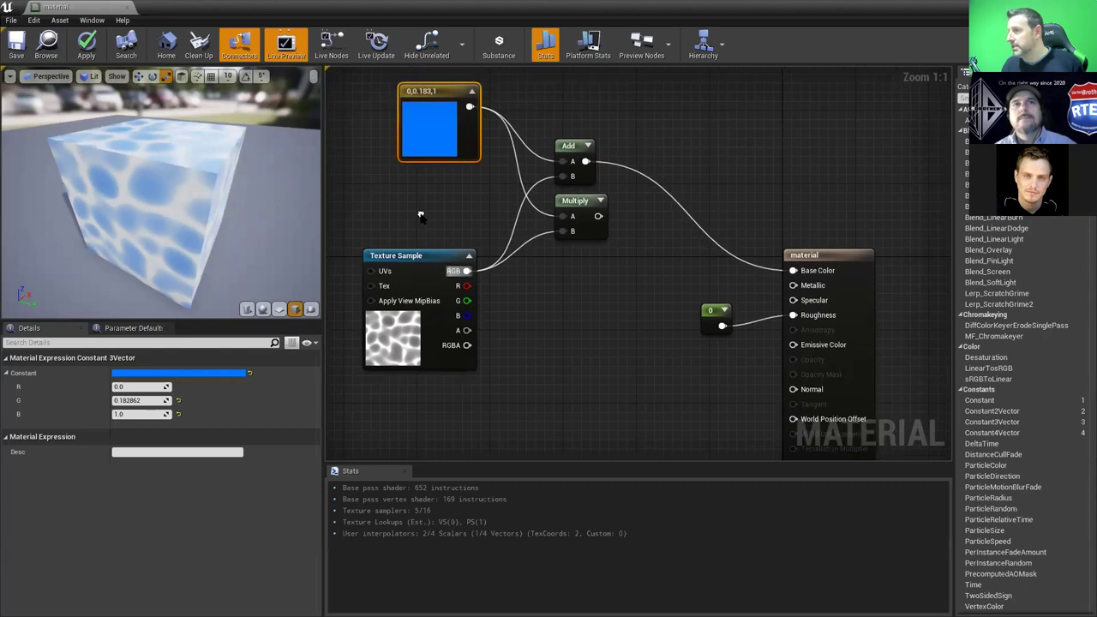
drag(171, 197, 300, 225)
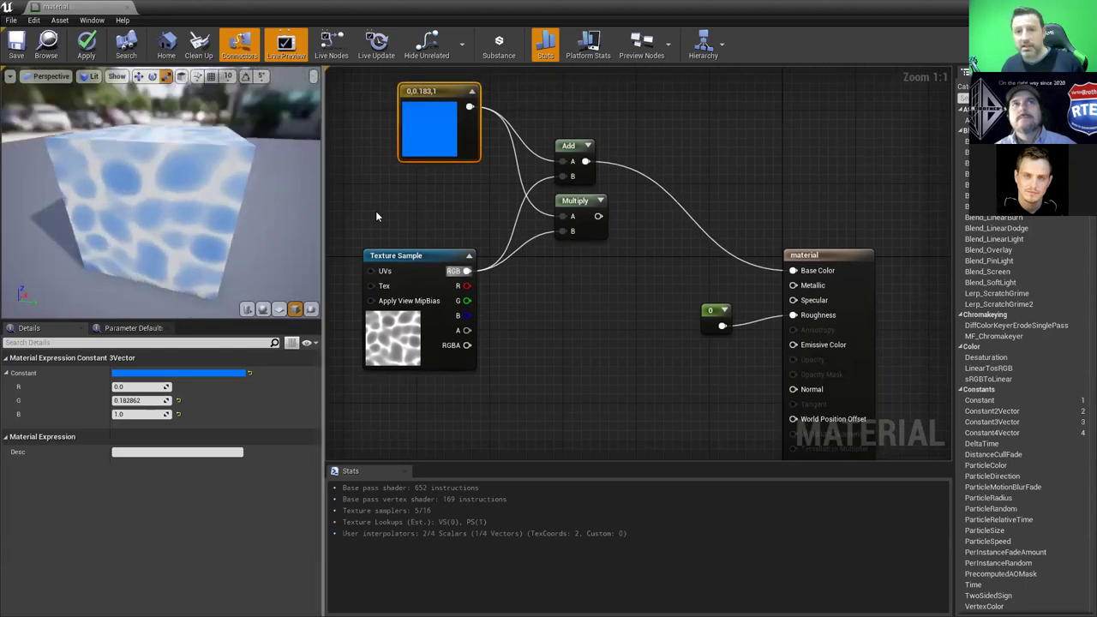
scroll(434, 218, down, 1)
Move the Texture Sample left, place a Power node (exponent 2.0), and detach the texture's wires
right_drag(568, 338, 584, 325)
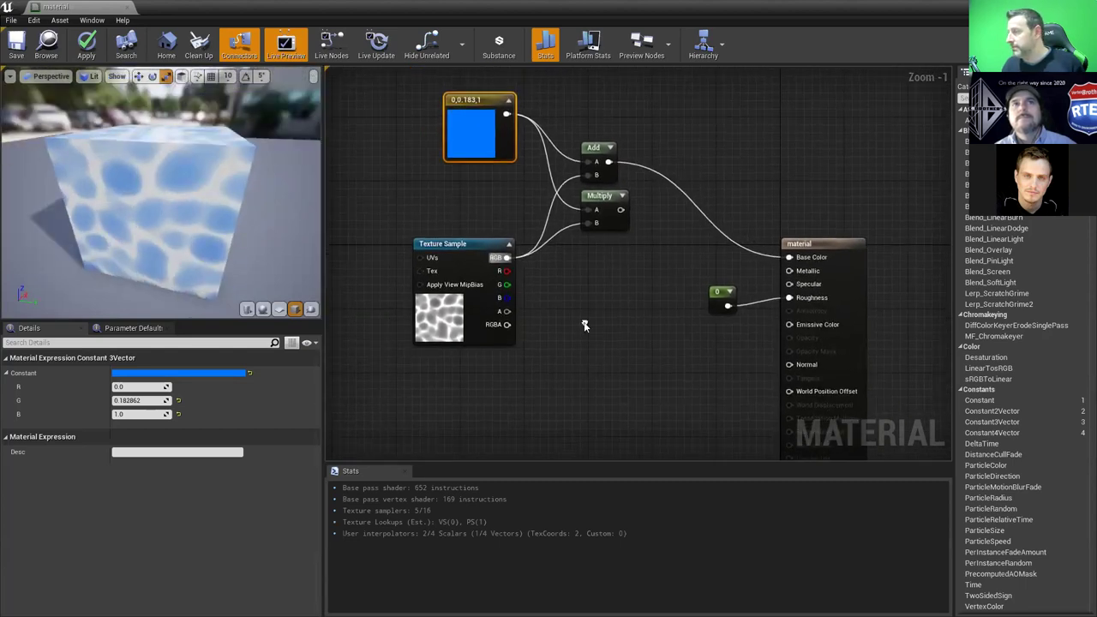
drag(463, 246, 384, 245)
right_drag(451, 299, 528, 291)
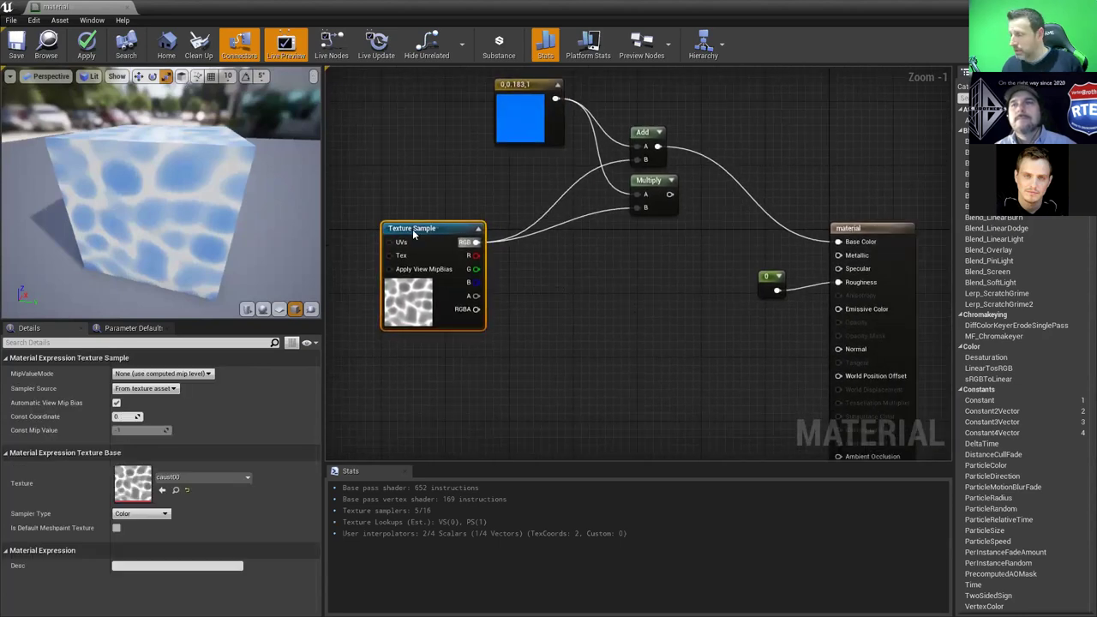
drag(412, 229, 388, 228)
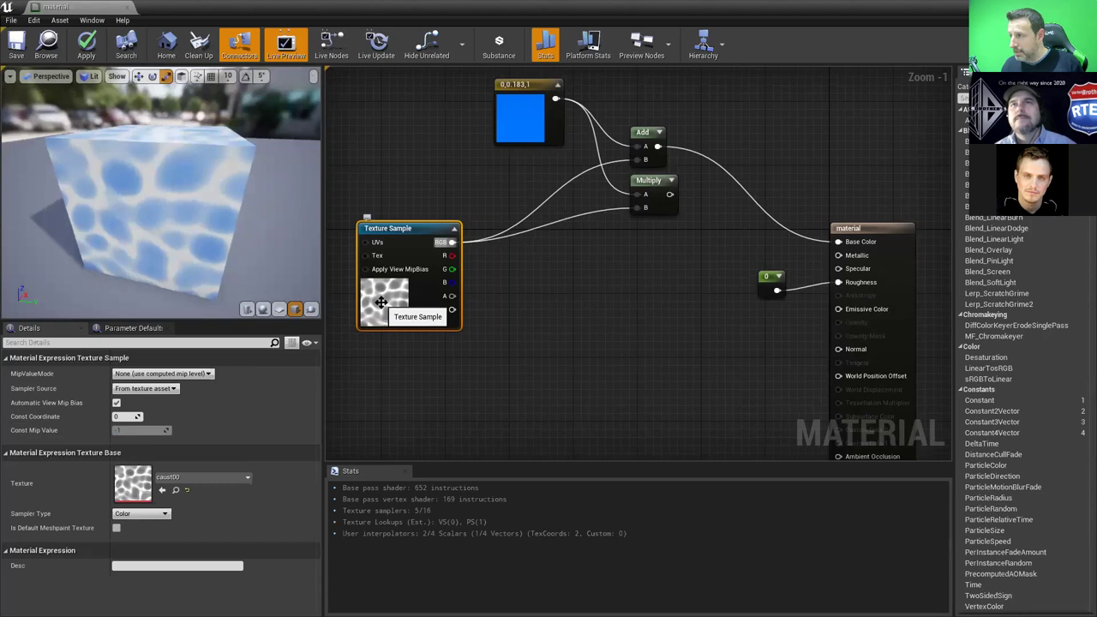
click(518, 294)
mouse_move(450, 244)
ctrl+mouse_down()
mouse_move(559, 264)
mouse_move(583, 296)
mouse_move(454, 244)
ctrl+mouse_up()
Connect the texture RGB to Power's Base and wire a new Constant into Exp
drag(387, 228, 372, 228)
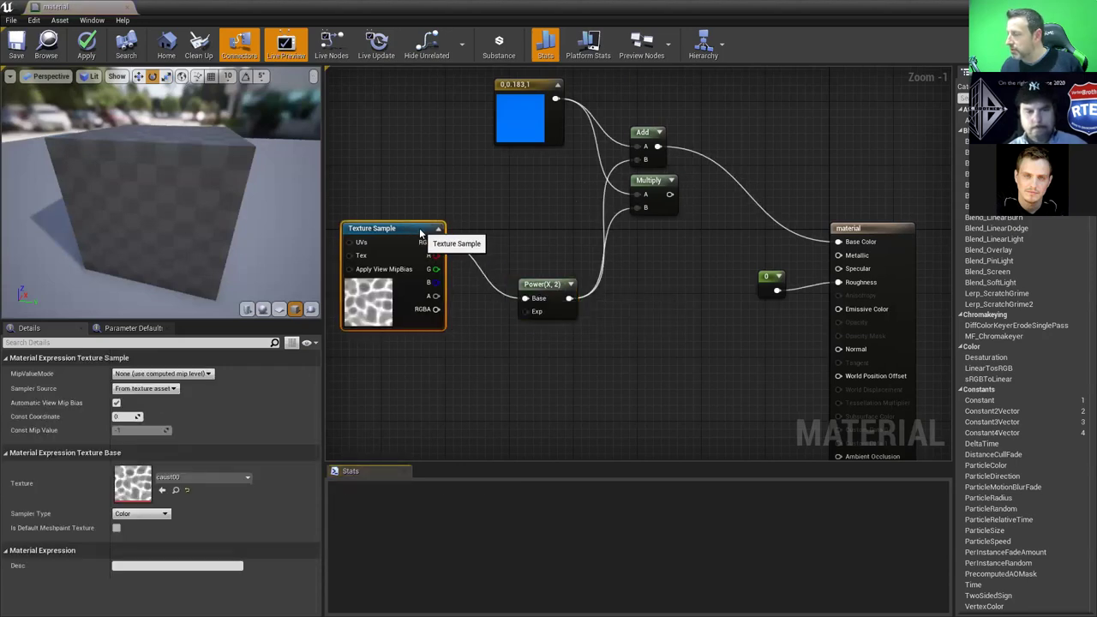
drag(544, 291, 561, 235)
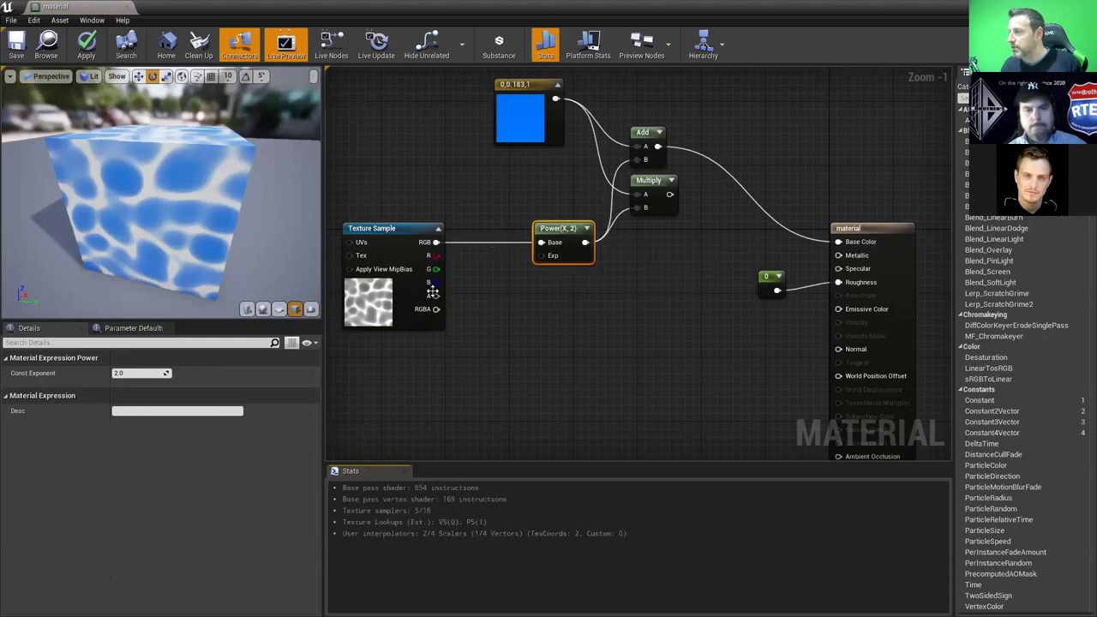
click(484, 342)
drag(502, 360, 473, 349)
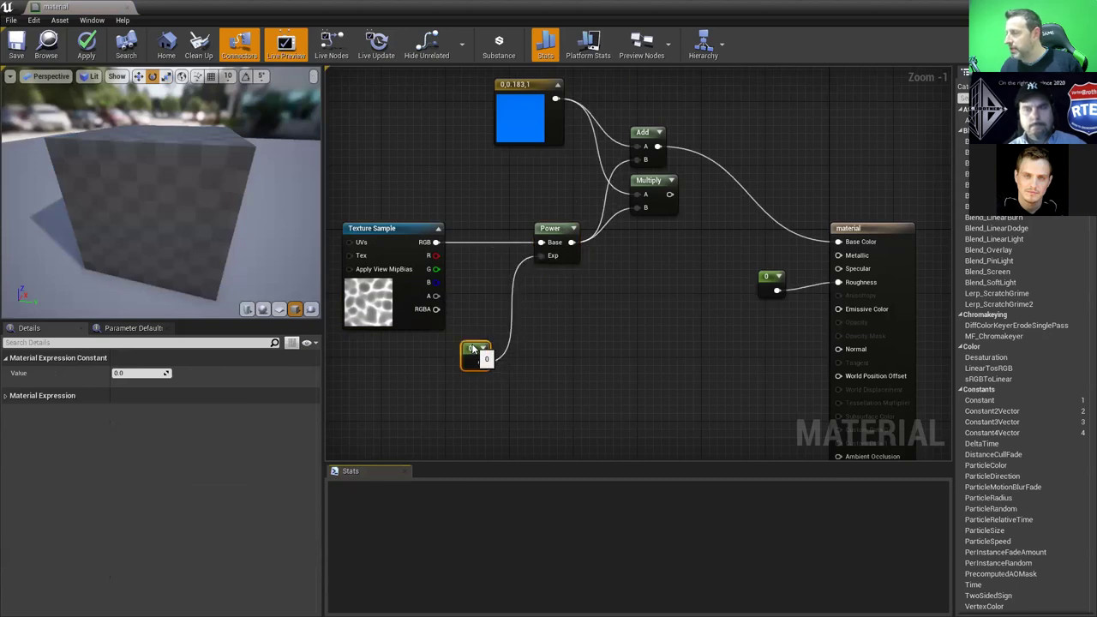
drag(349, 227, 357, 228)
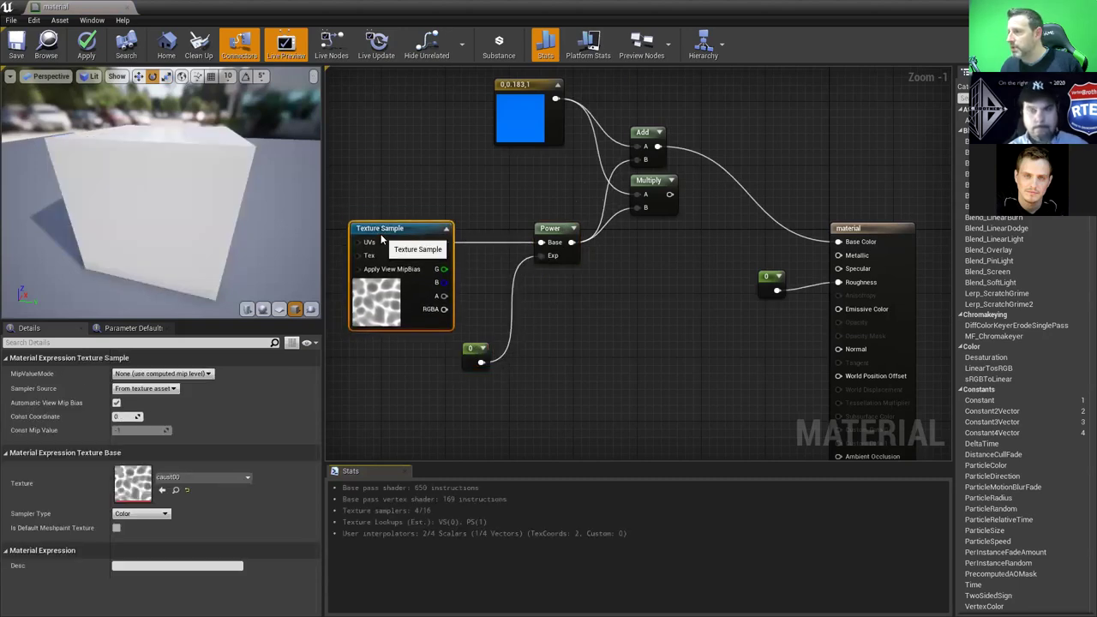
drag(126, 243, 193, 229)
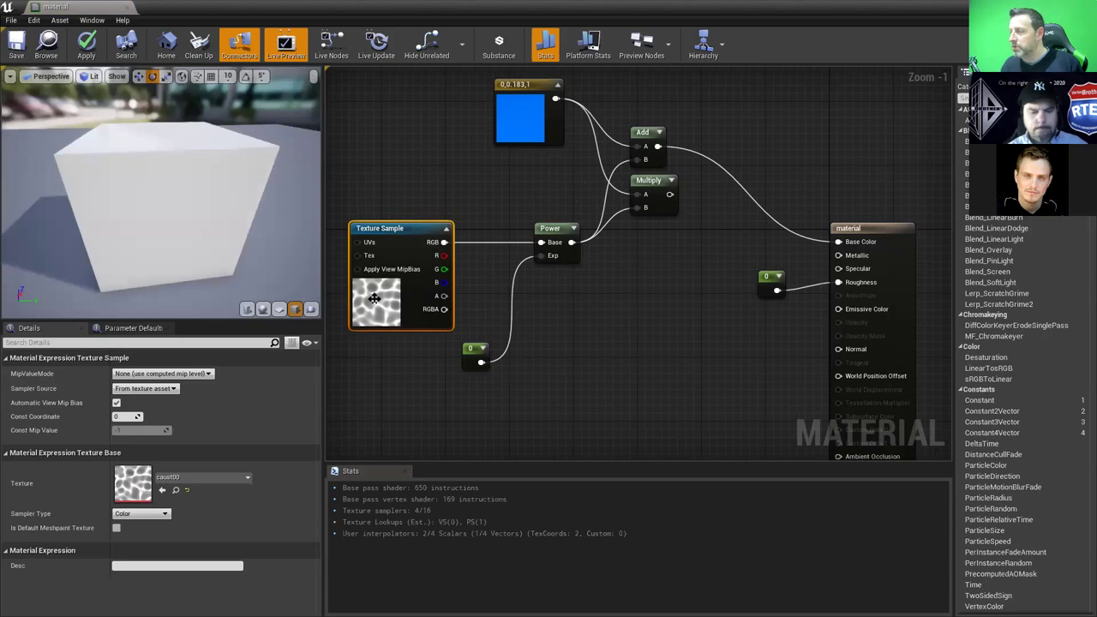
Set the exponent Constant's value to 1.273
click(476, 356)
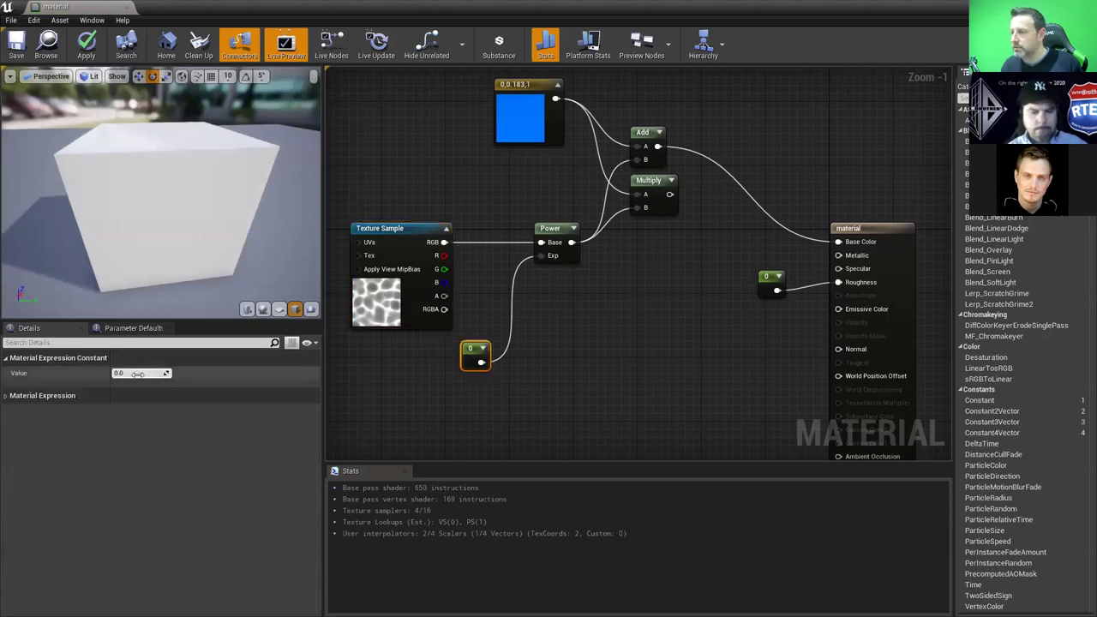
key(Return)
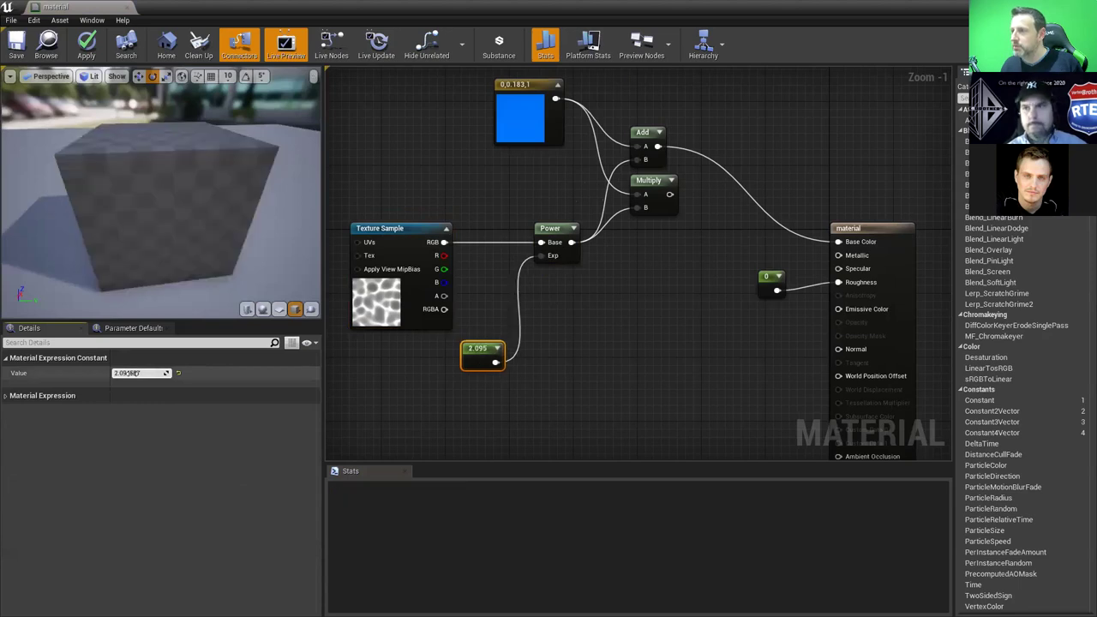
drag(129, 374, 120, 375)
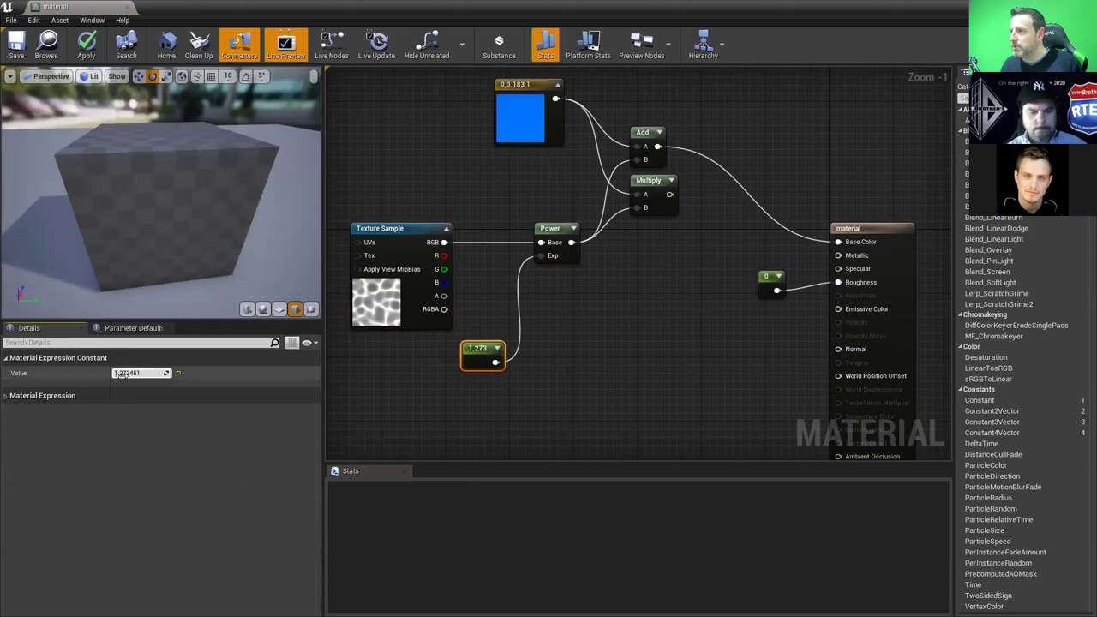
right_click(549, 232)
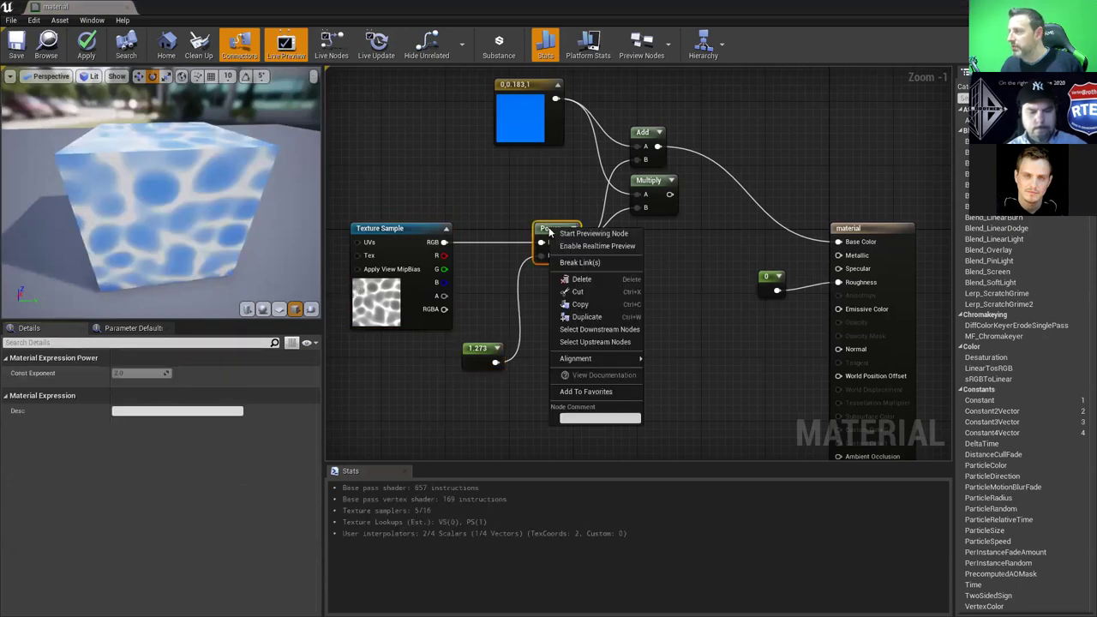
click(384, 197)
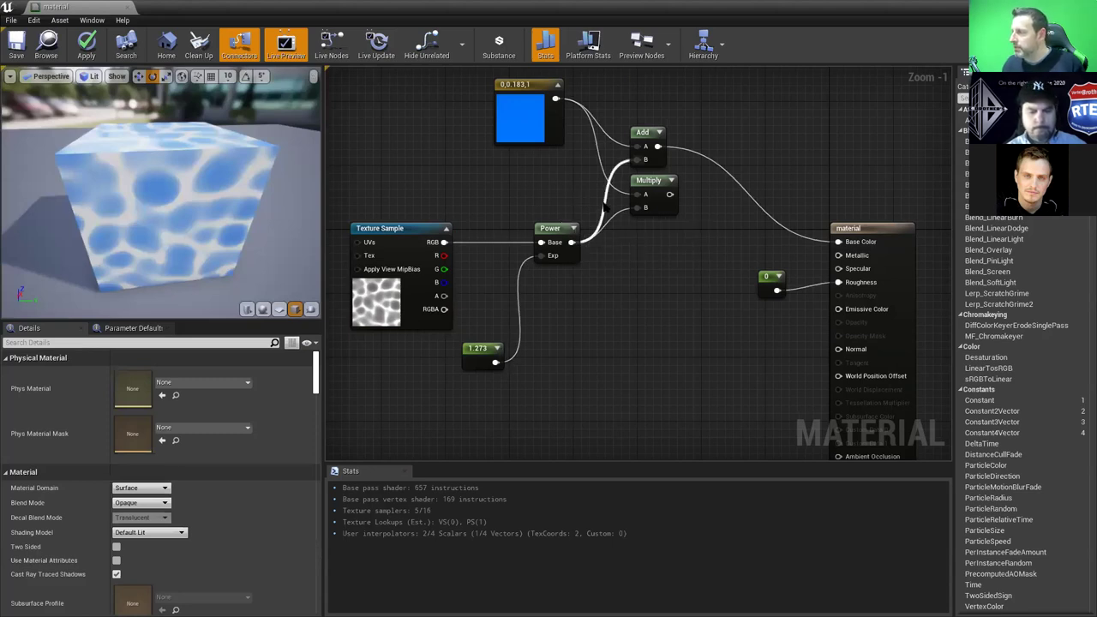
Unlink Multiply, wire Power's output into Add's B input, and delete Multiply
drag(640, 201, 679, 233)
alt+click(646, 225)
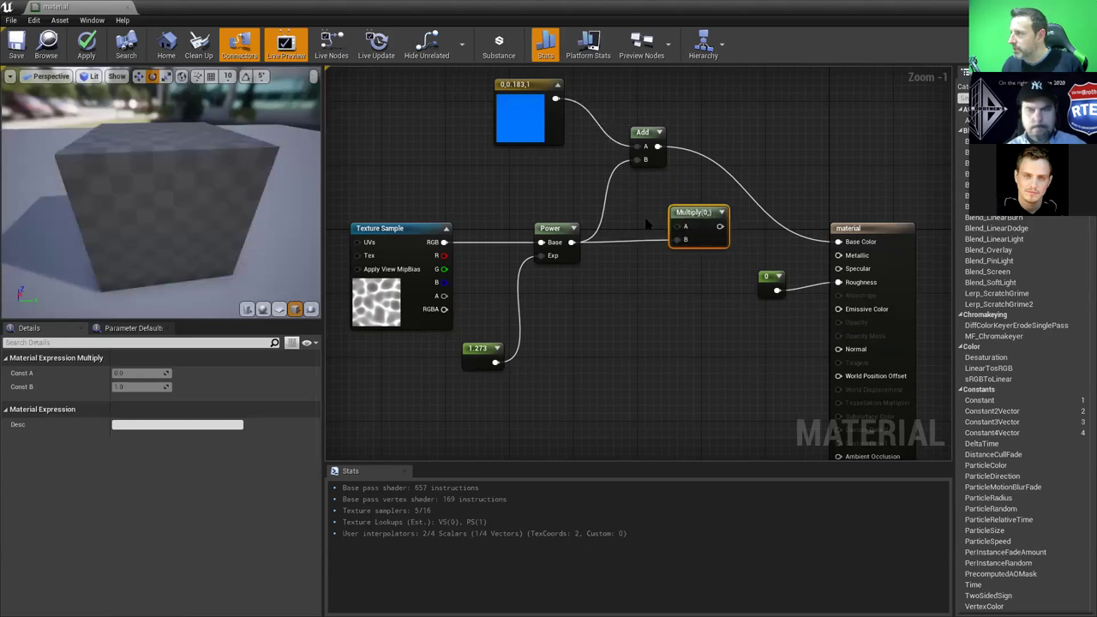
drag(643, 240, 642, 239)
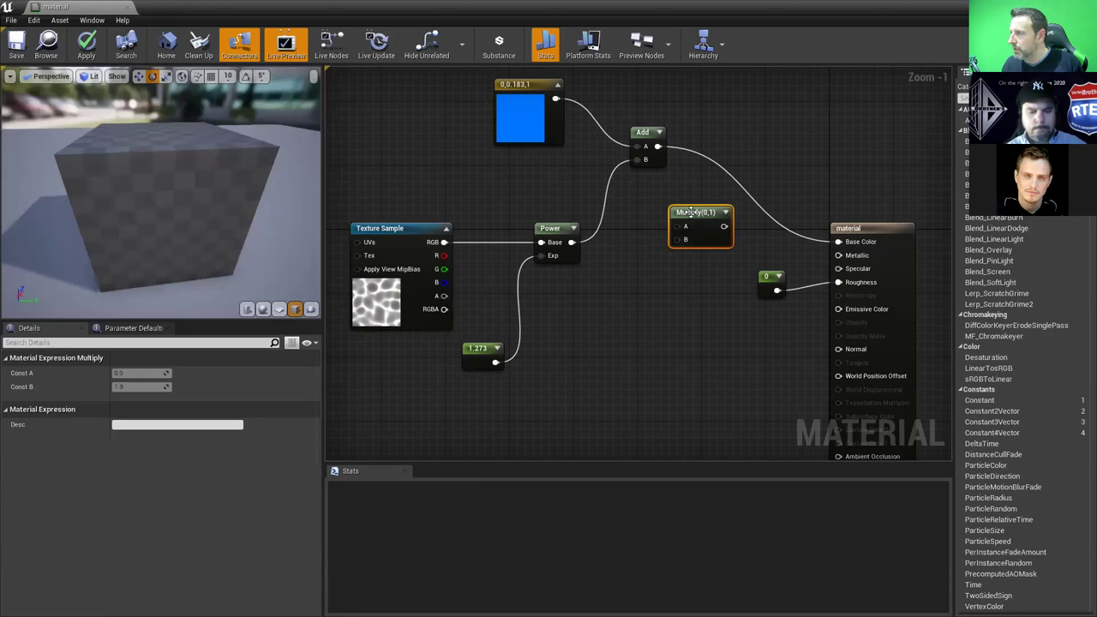
drag(691, 212, 669, 238)
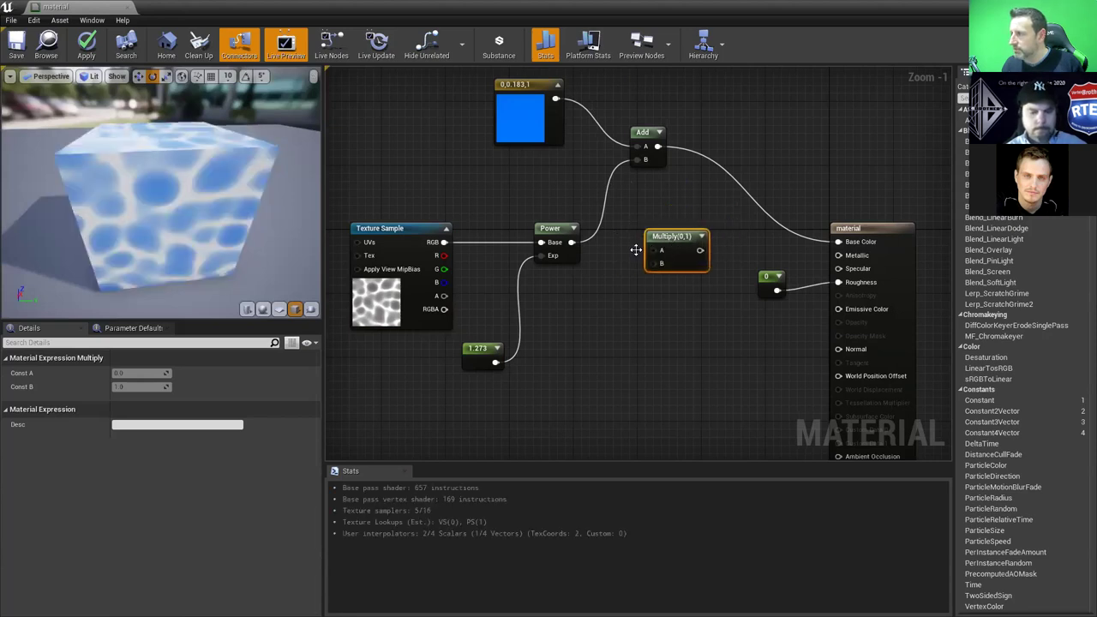
mouse_move(571, 243)
ctrl+mouse_down()
mouse_move(643, 208)
mouse_move(657, 235)
mouse_move(572, 242)
ctrl+mouse_up()
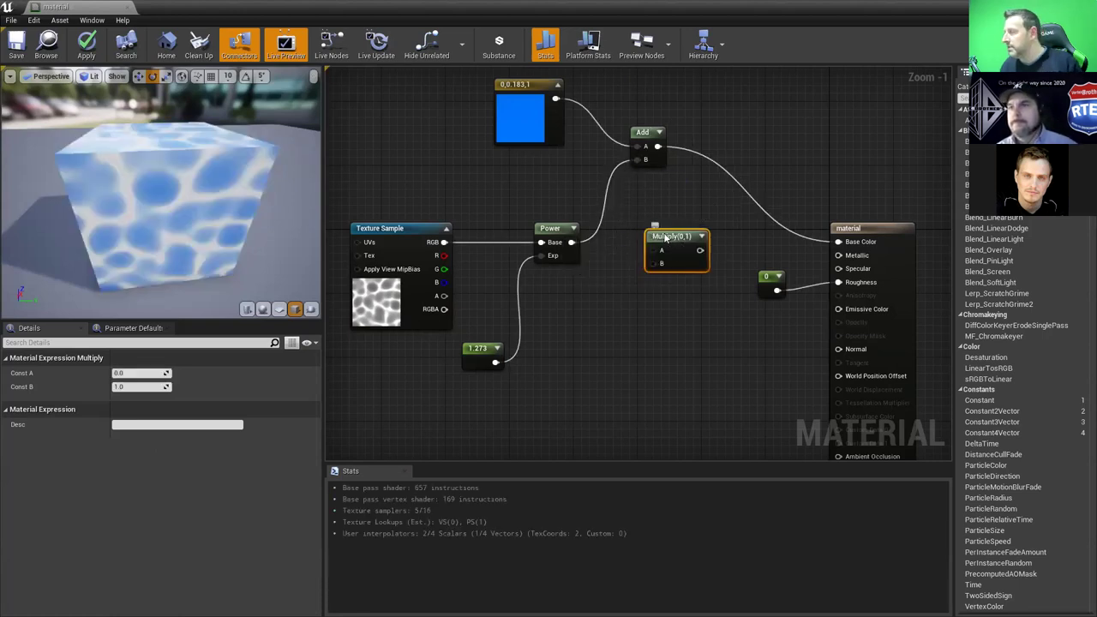
key(Delete)
Select the Power node, recentre the graph, and bring up Power's context menu
click(546, 230)
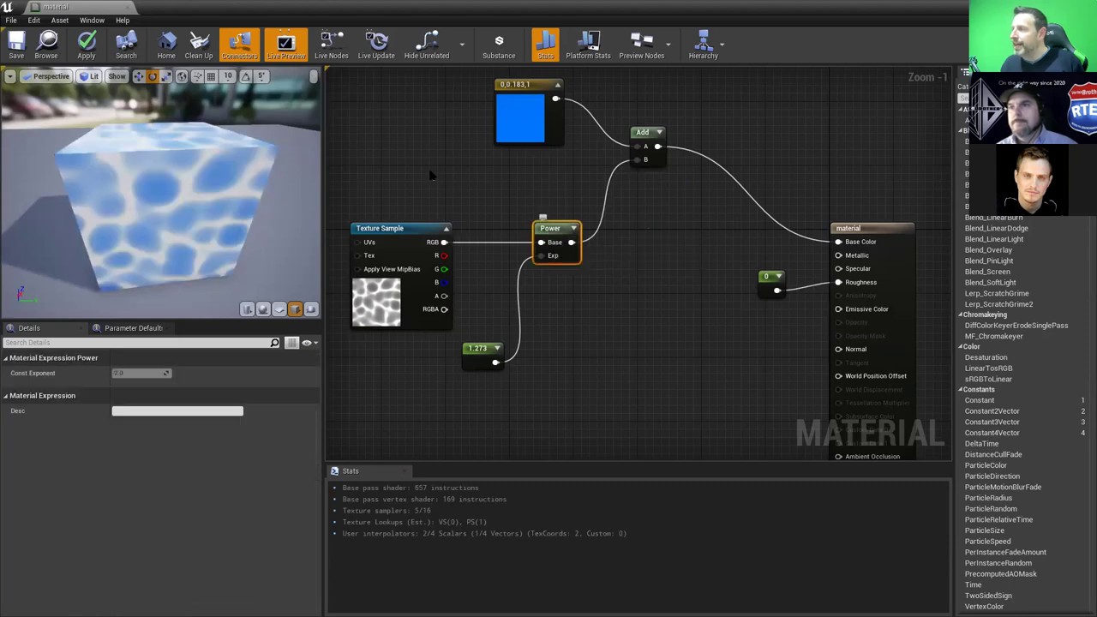
right_drag(424, 178, 447, 203)
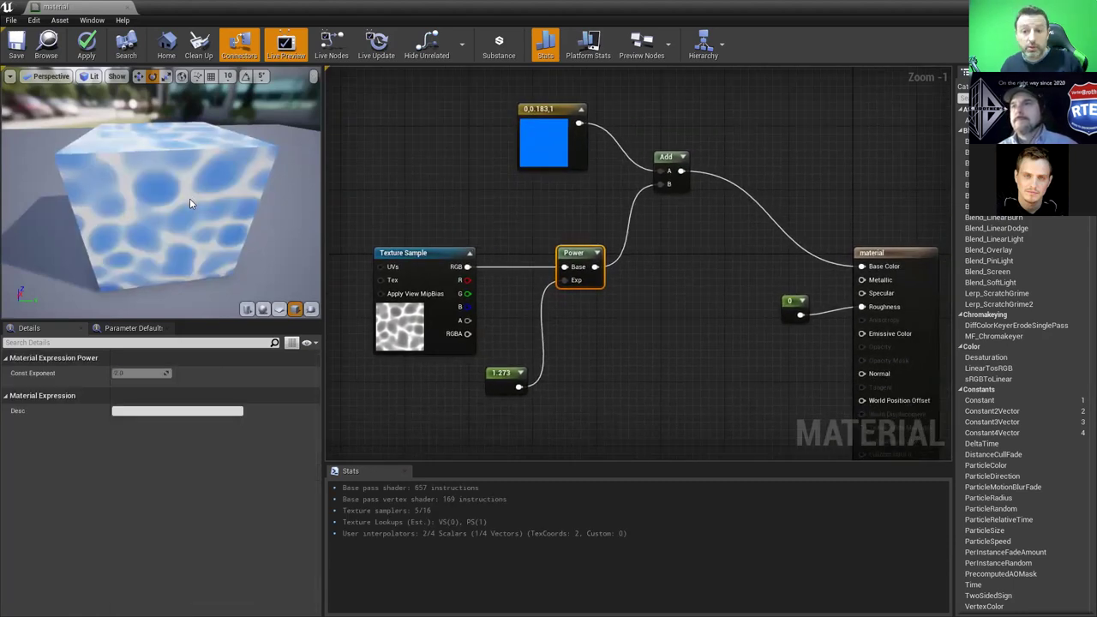
right_click(568, 252)
Tidy the Power and 1.273 constant nodes and bring up Power's context menu to preview it
key(Escape)
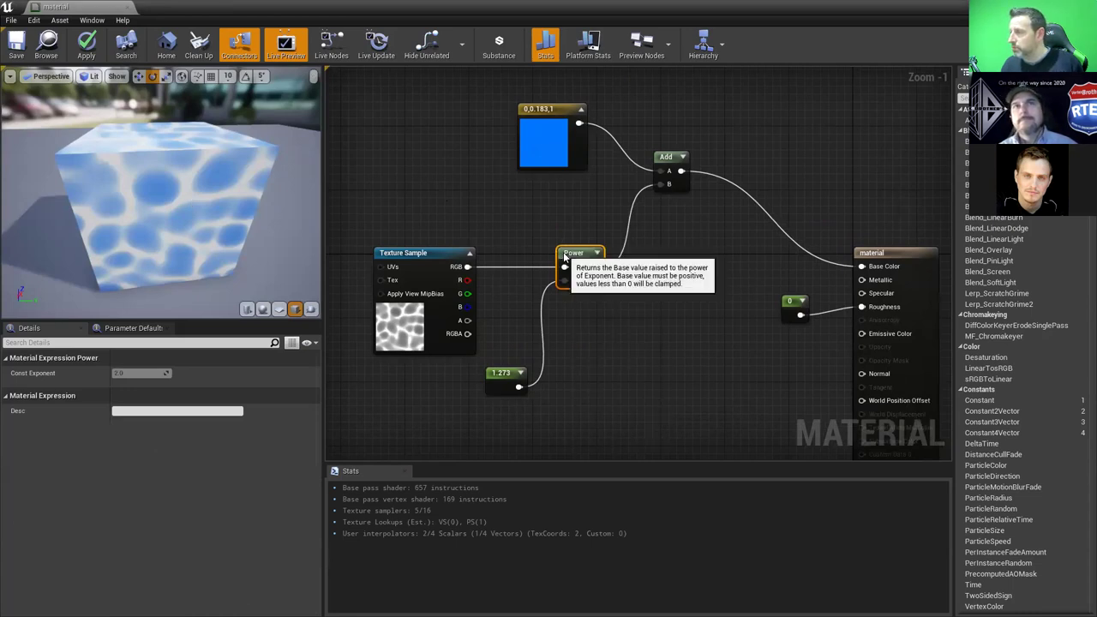
click(415, 256)
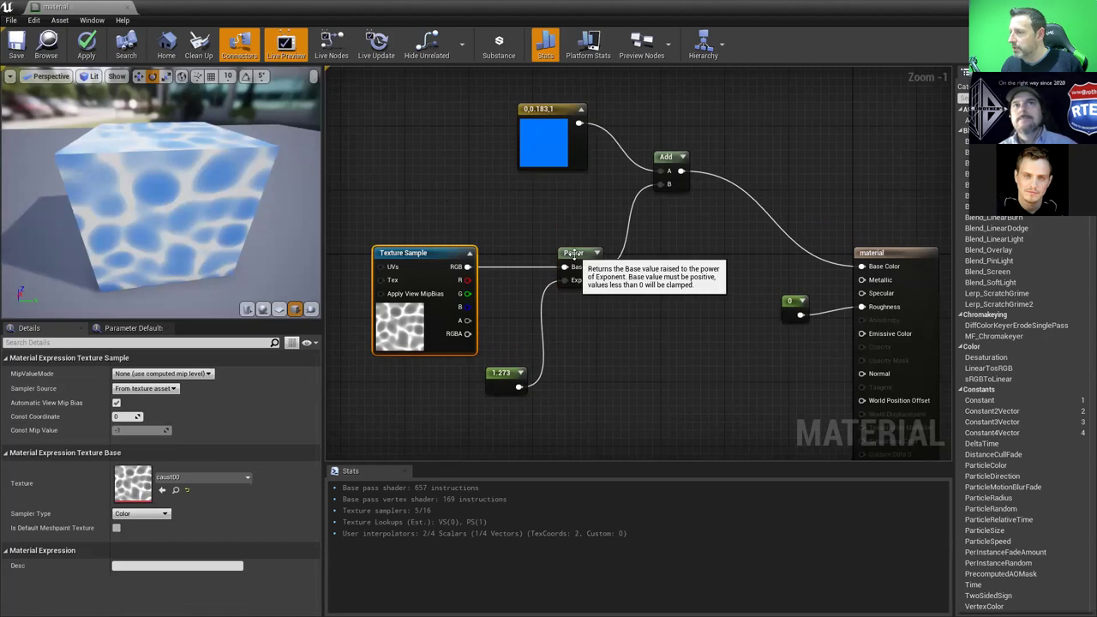
click(572, 254)
right_click(574, 255)
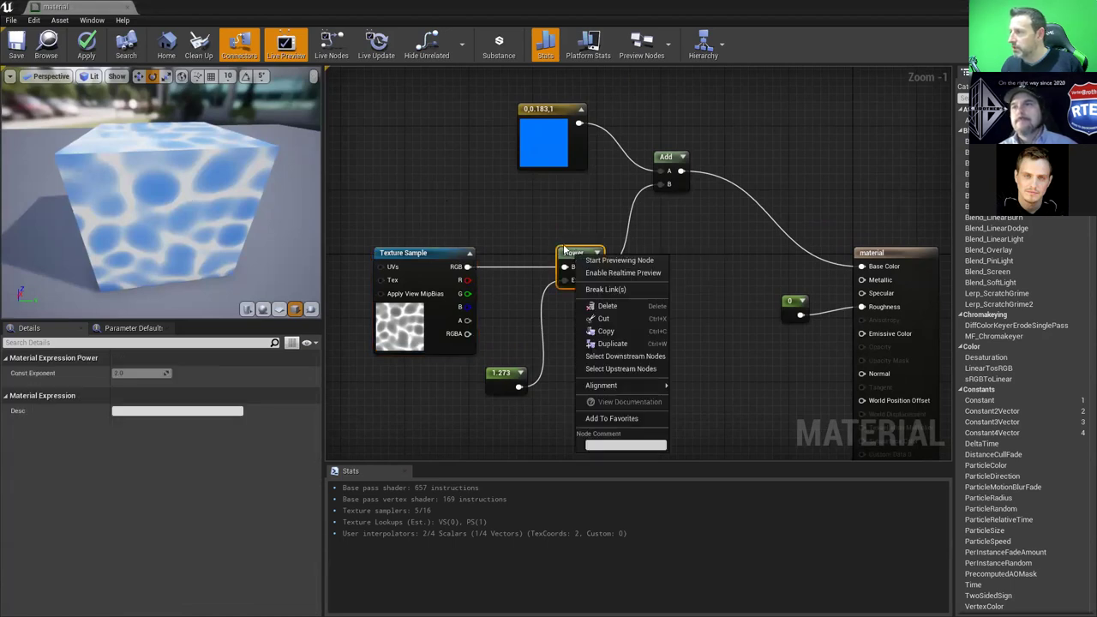
key(Escape)
drag(568, 253, 574, 262)
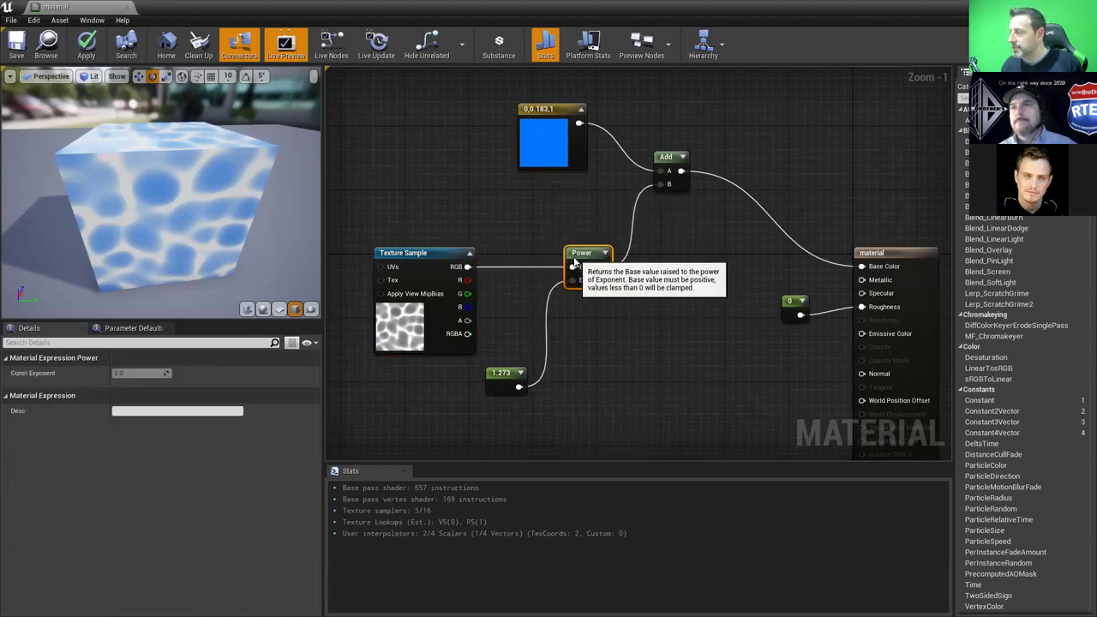
click(606, 331)
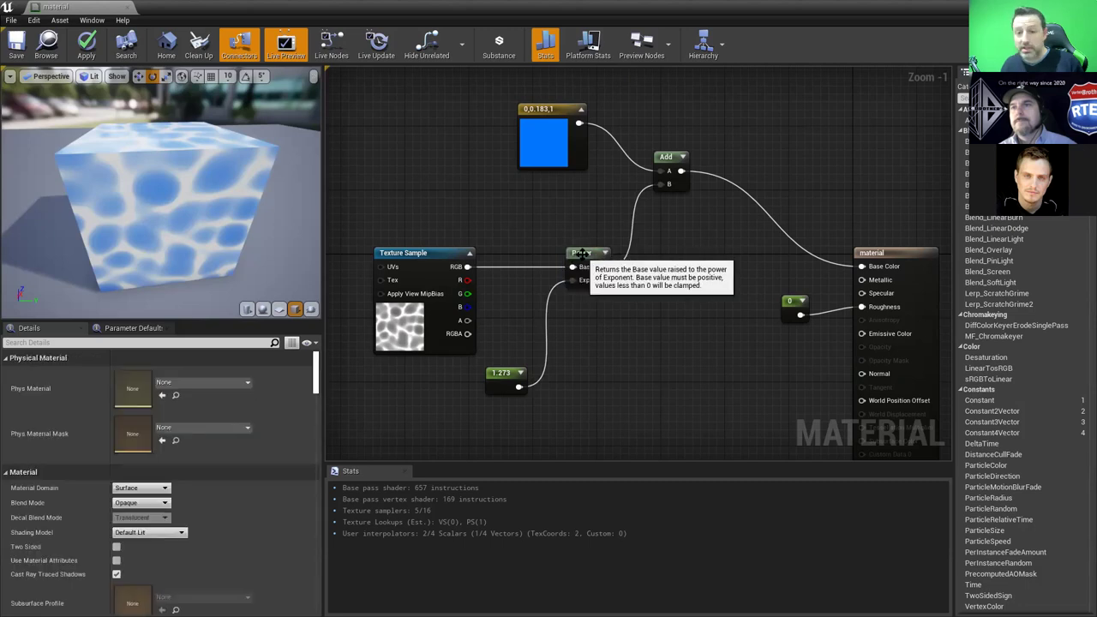
click(582, 255)
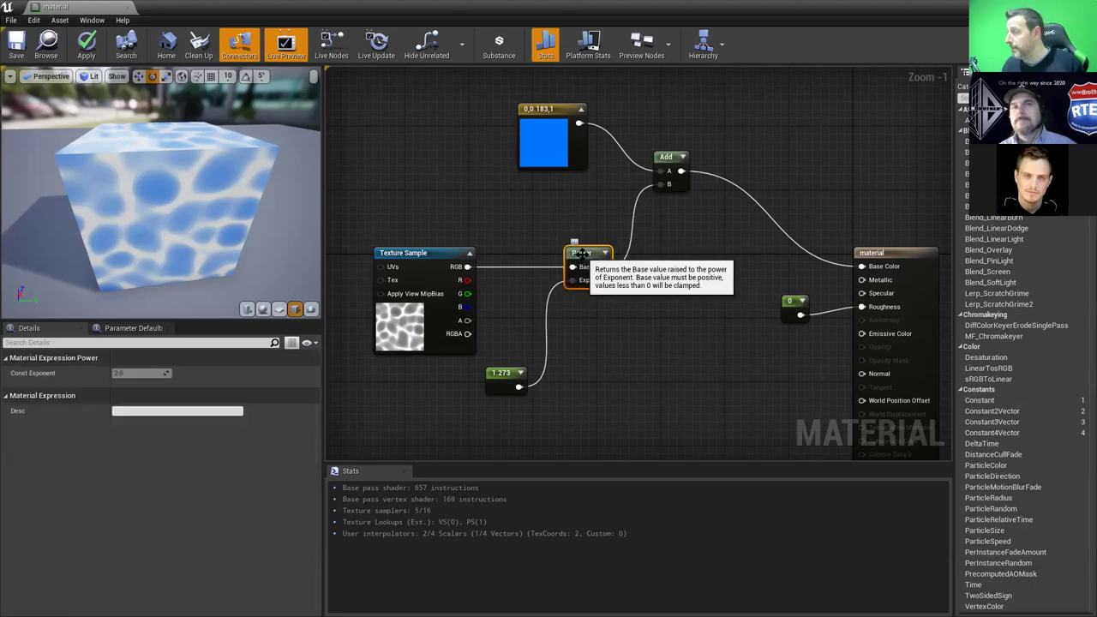
right_click(581, 255)
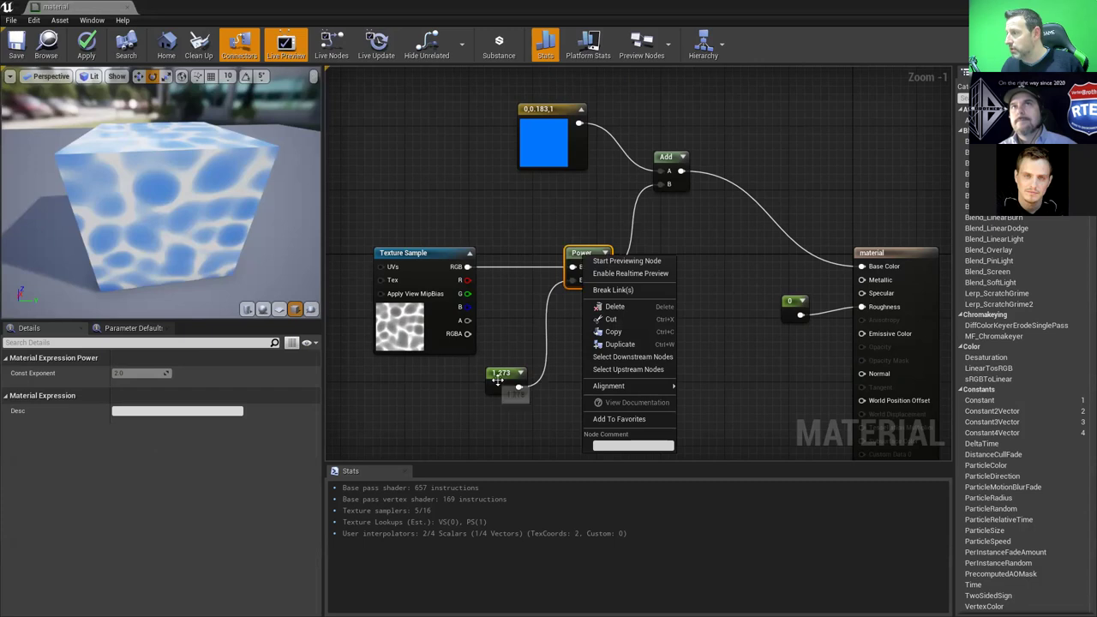
drag(497, 380, 514, 364)
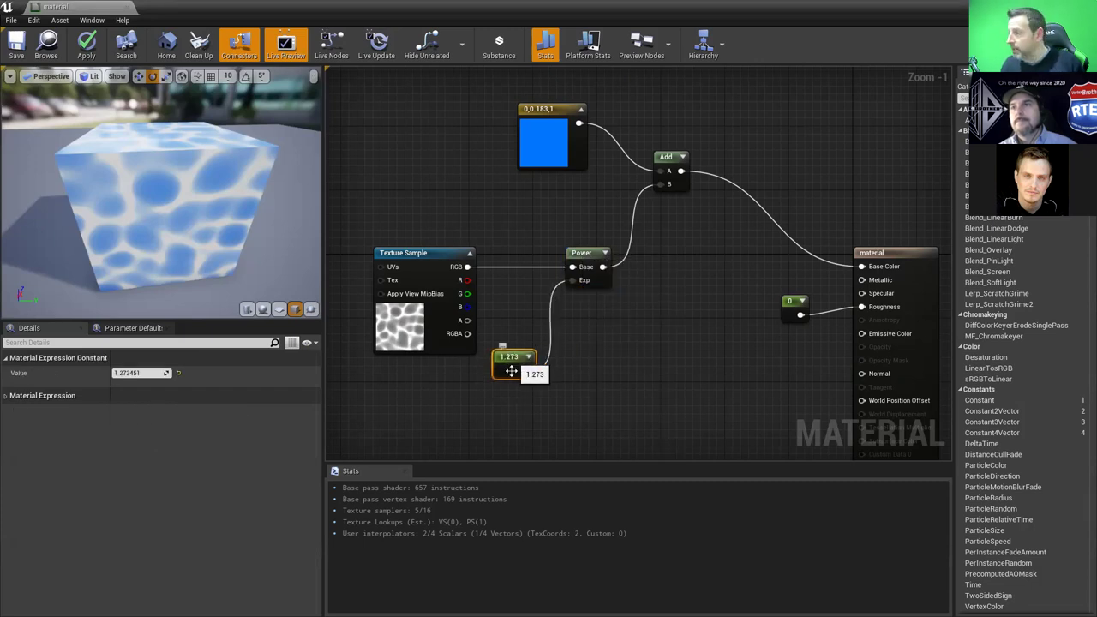
right_click(582, 254)
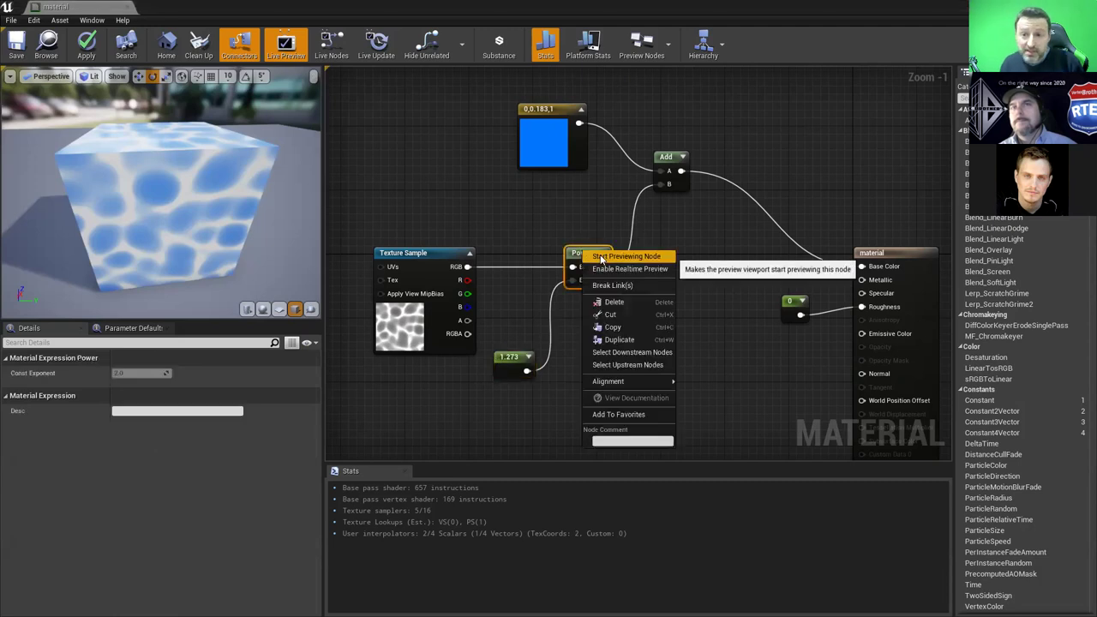
Preview the Power node alone and change its exponent constant from 1.273 to 3.267
click(626, 256)
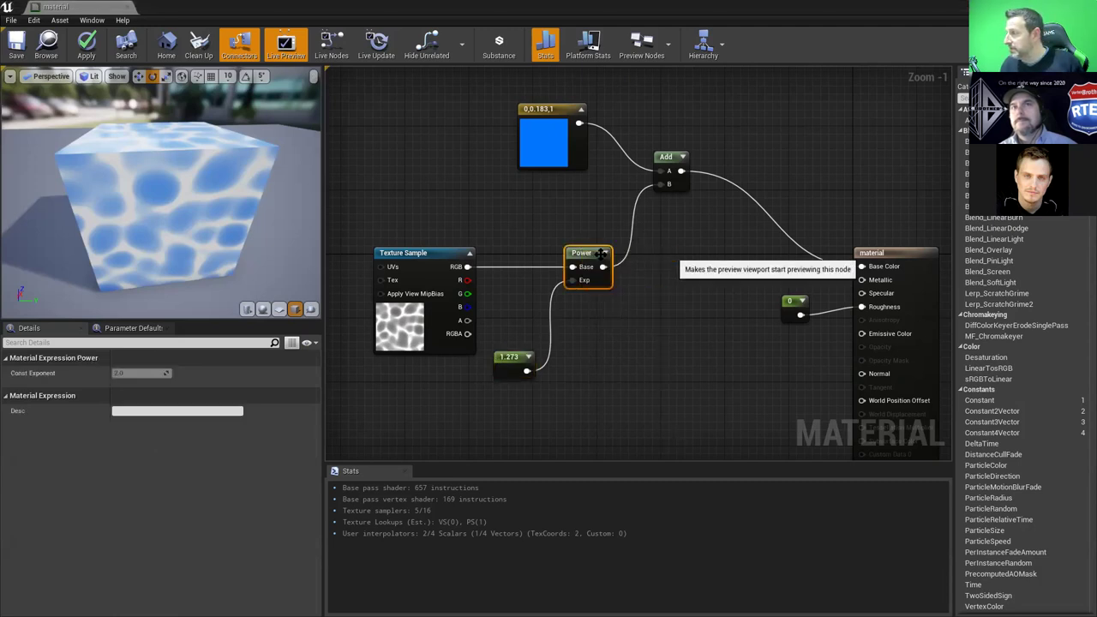
drag(603, 255, 595, 264)
drag(505, 354, 517, 370)
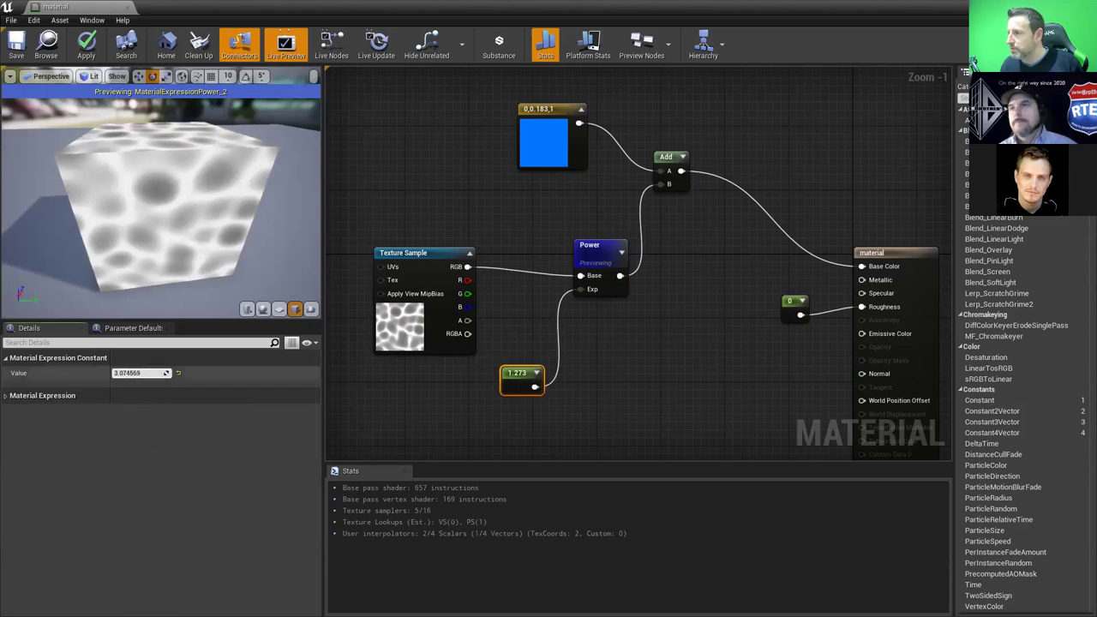
key(Return)
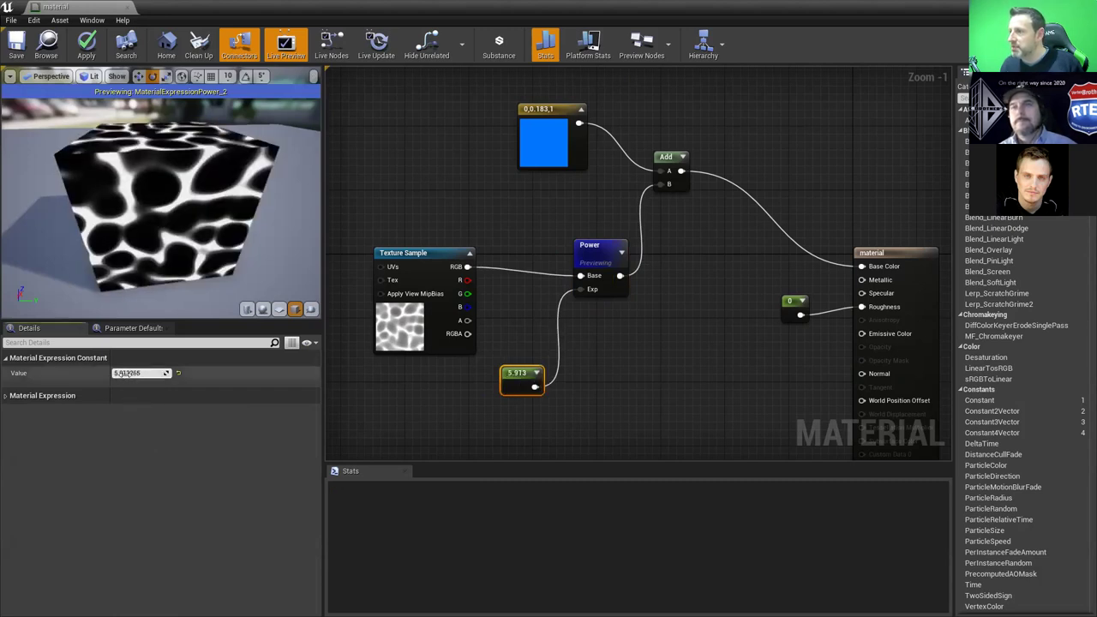
drag(142, 373, 118, 373)
drag(597, 254, 589, 249)
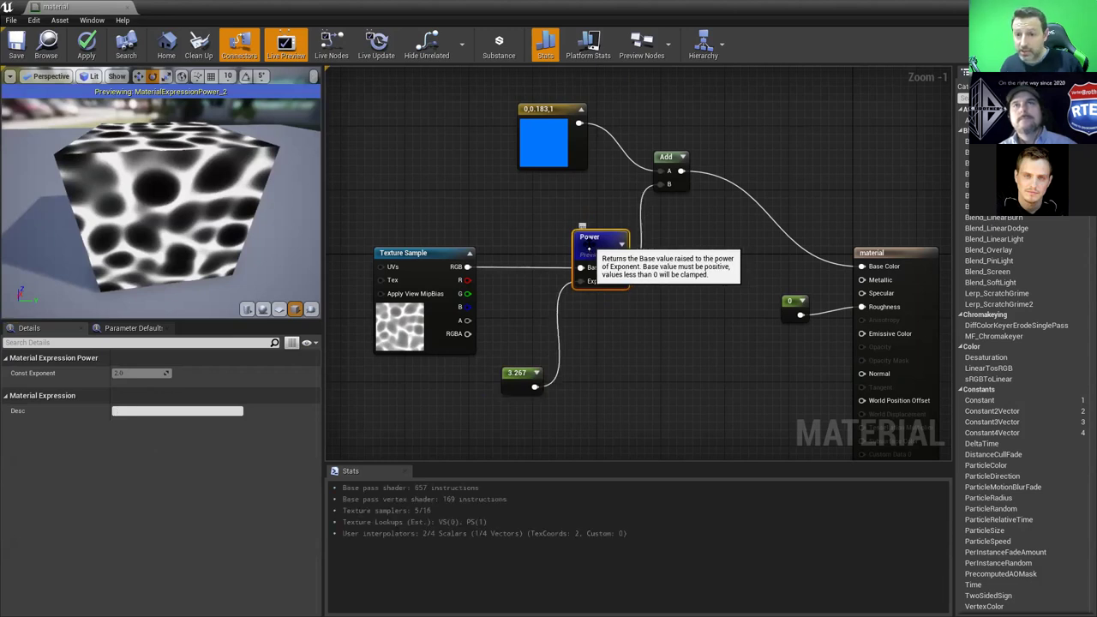
Preview the Add node's blue-tinted output on the cube and orbit to inspect it
right_click(675, 159)
click(683, 163)
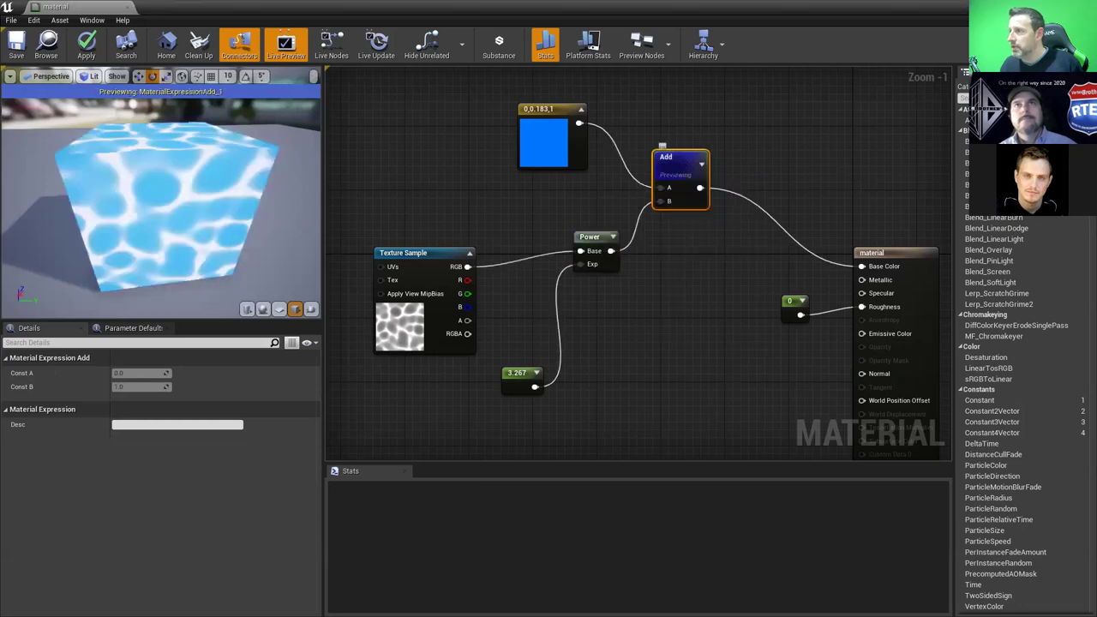
mouse_move(219, 231)
mouse_down()
mouse_move(197, 230)
mouse_move(219, 231)
mouse_up()
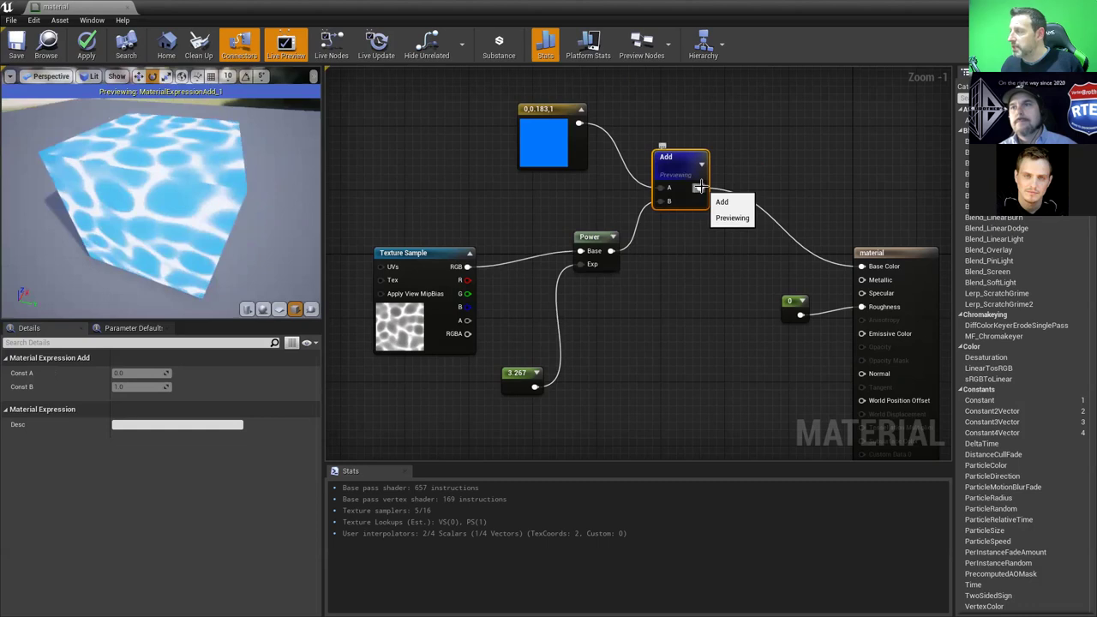
drag(670, 167, 678, 151)
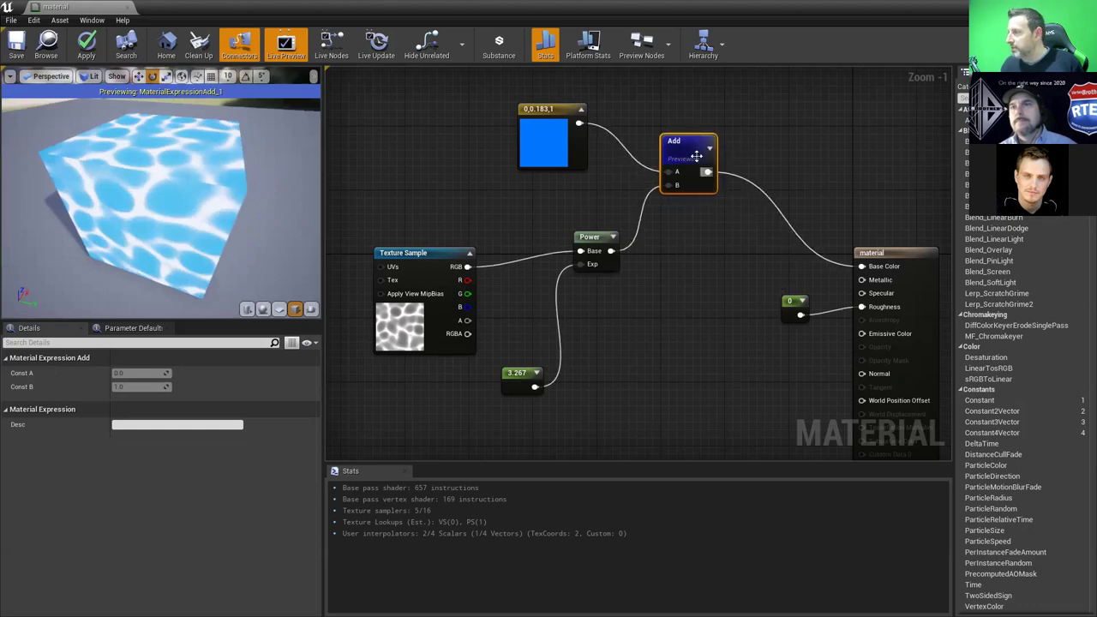
drag(170, 213, 182, 213)
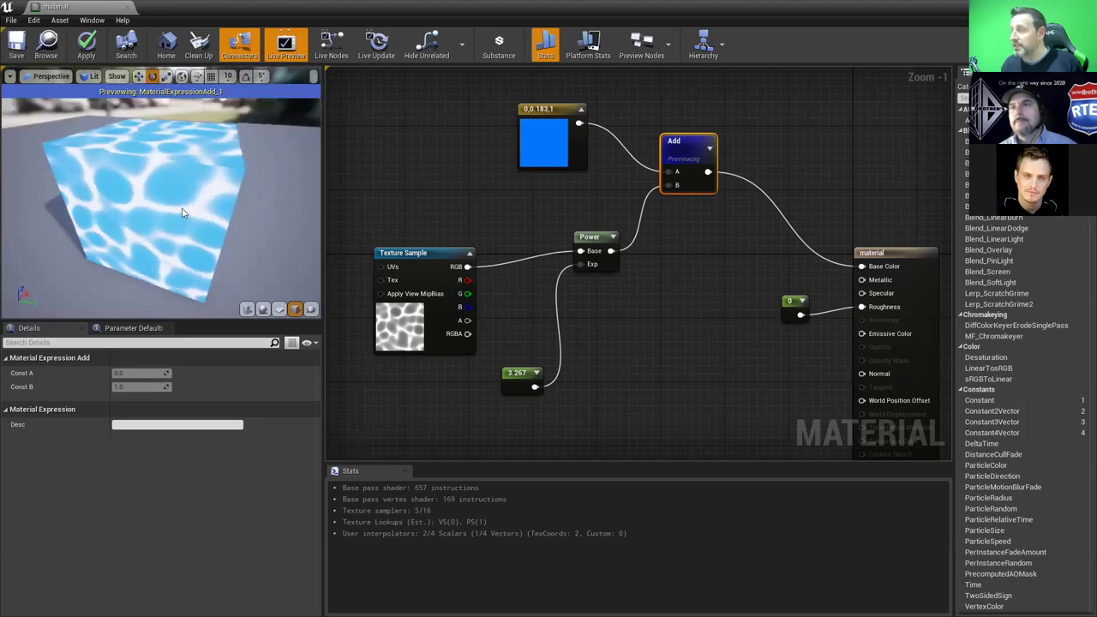
Stop previewing individual nodes so the cube shows the full material again
click(791, 302)
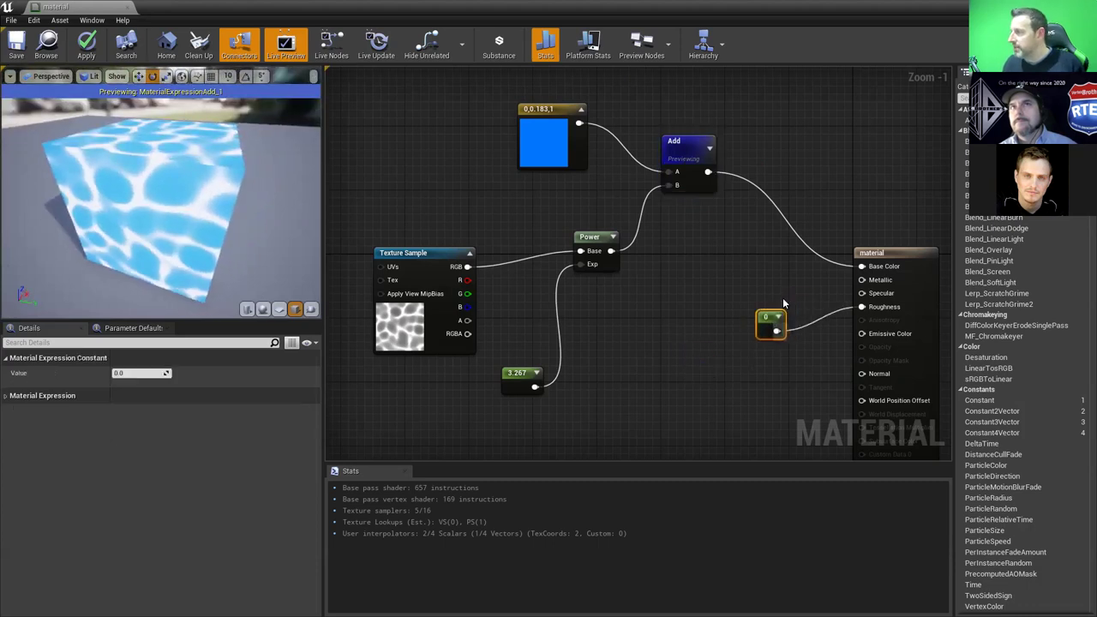
click(887, 262)
right_click(677, 144)
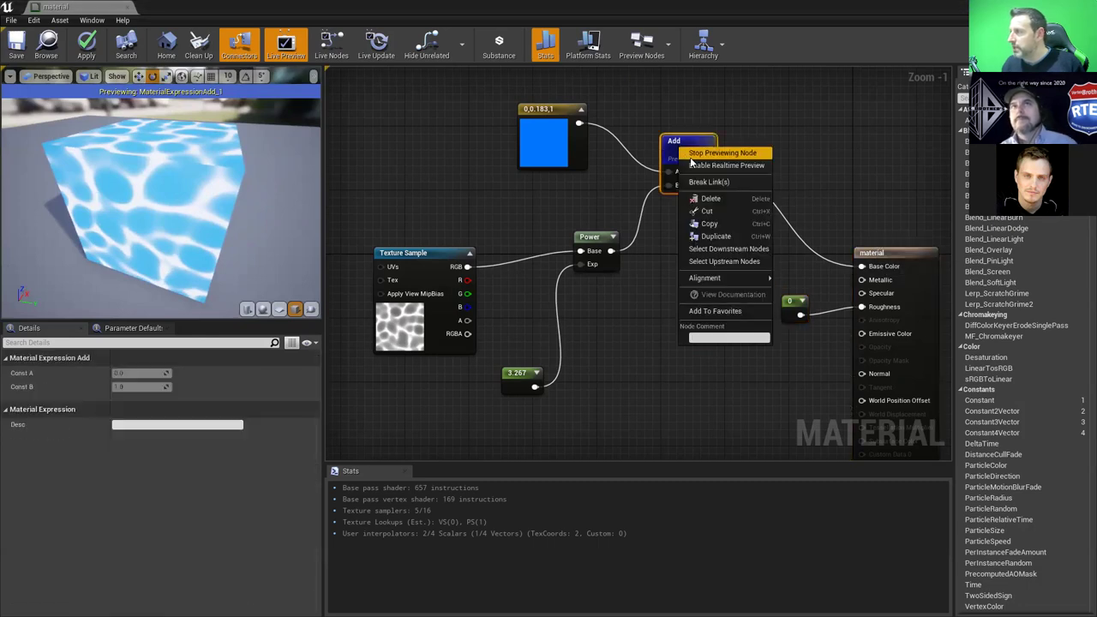
click(711, 151)
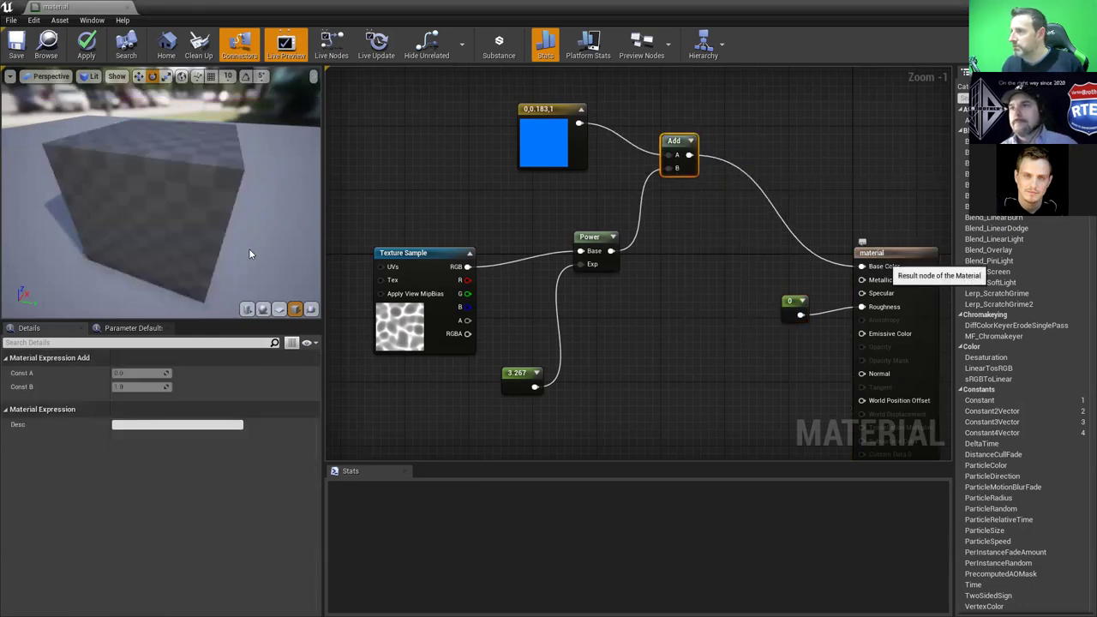
Apply the edited material to the original asset, then select Texture Sample and toggle Live Preview
mouse_move(179, 240)
mouse_down()
mouse_move(171, 266)
mouse_move(179, 240)
mouse_up()
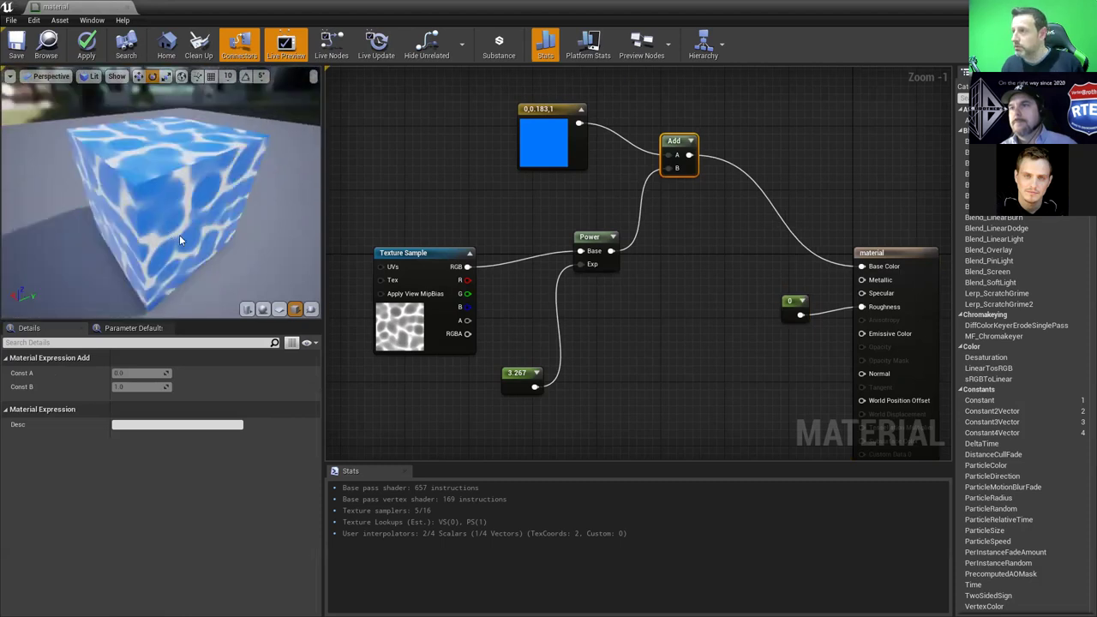
click(85, 47)
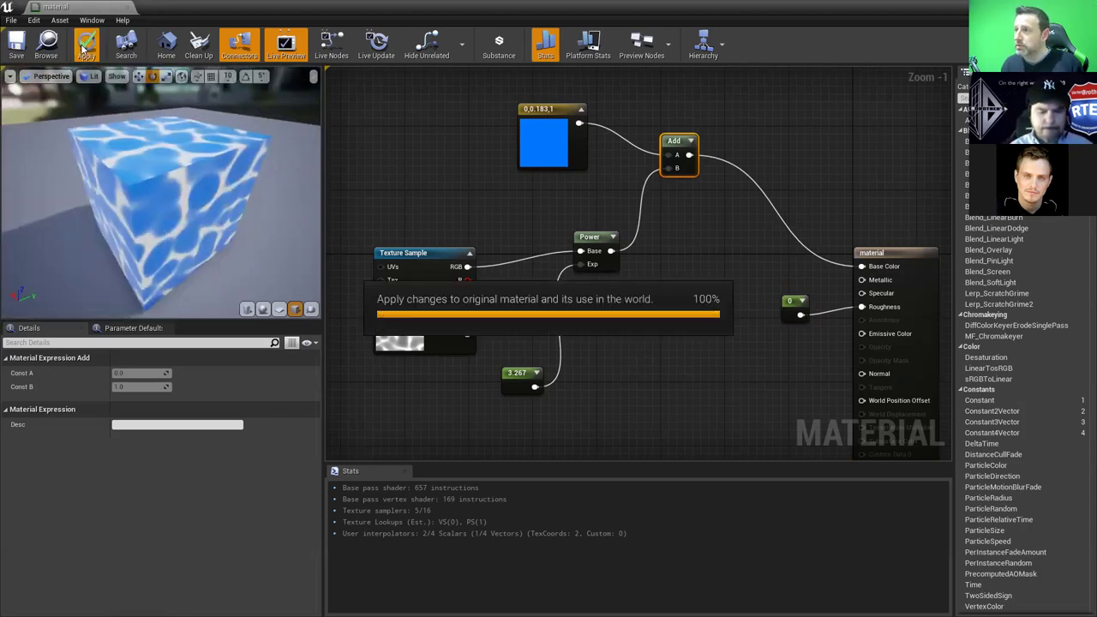
click(18, 47)
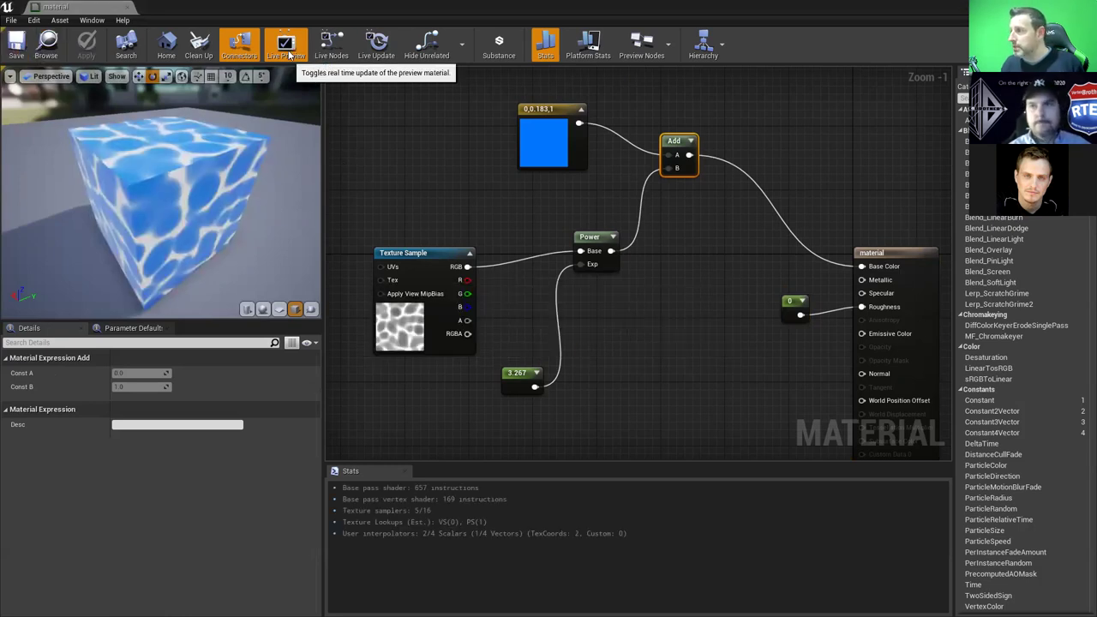
click(420, 257)
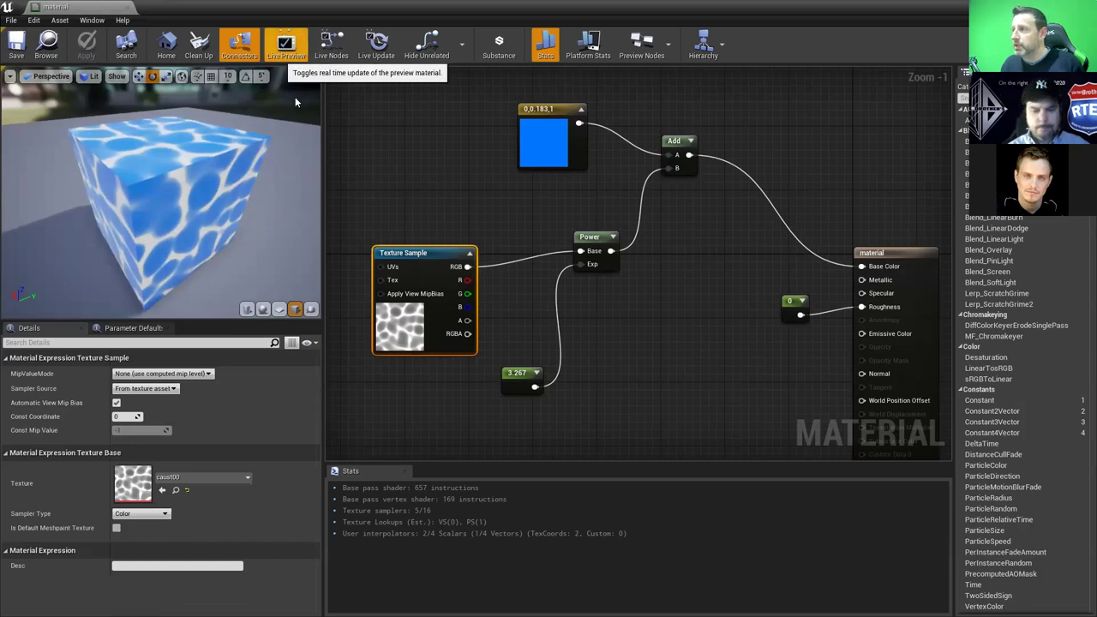
click(287, 49)
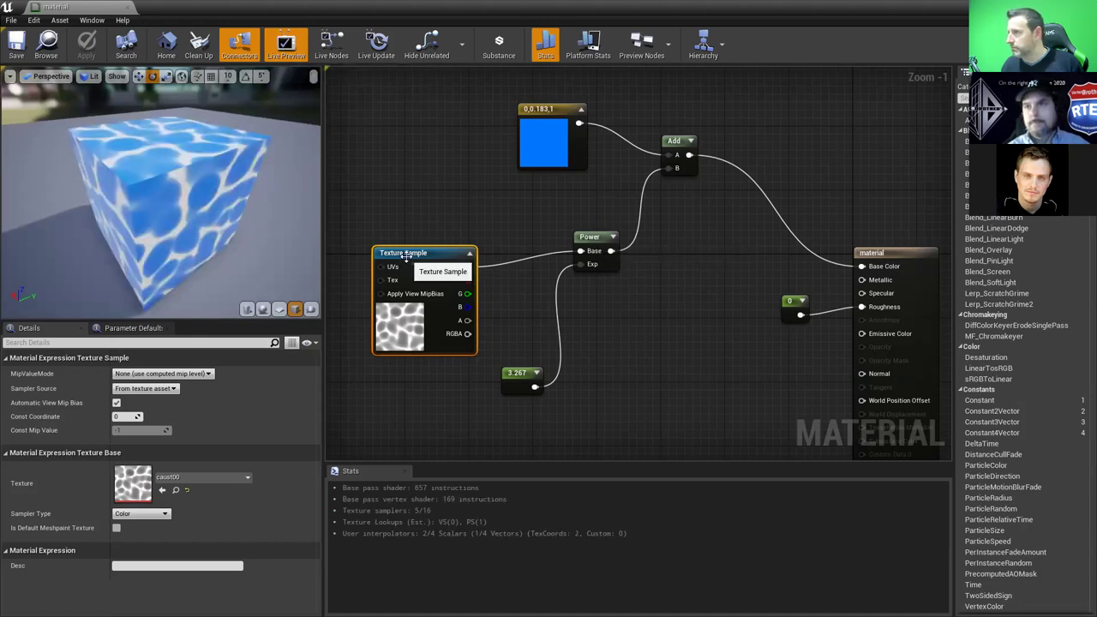
Hide unused pins, move the Texture Sample node up, re-enable Live Preview, and show pins again
click(241, 50)
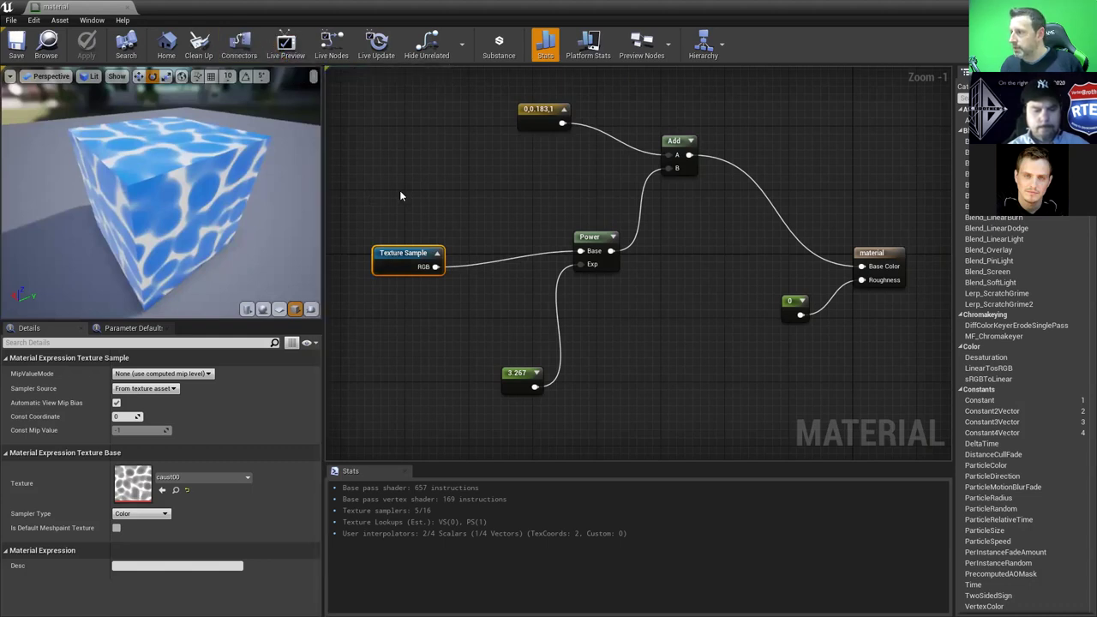
drag(391, 257, 400, 242)
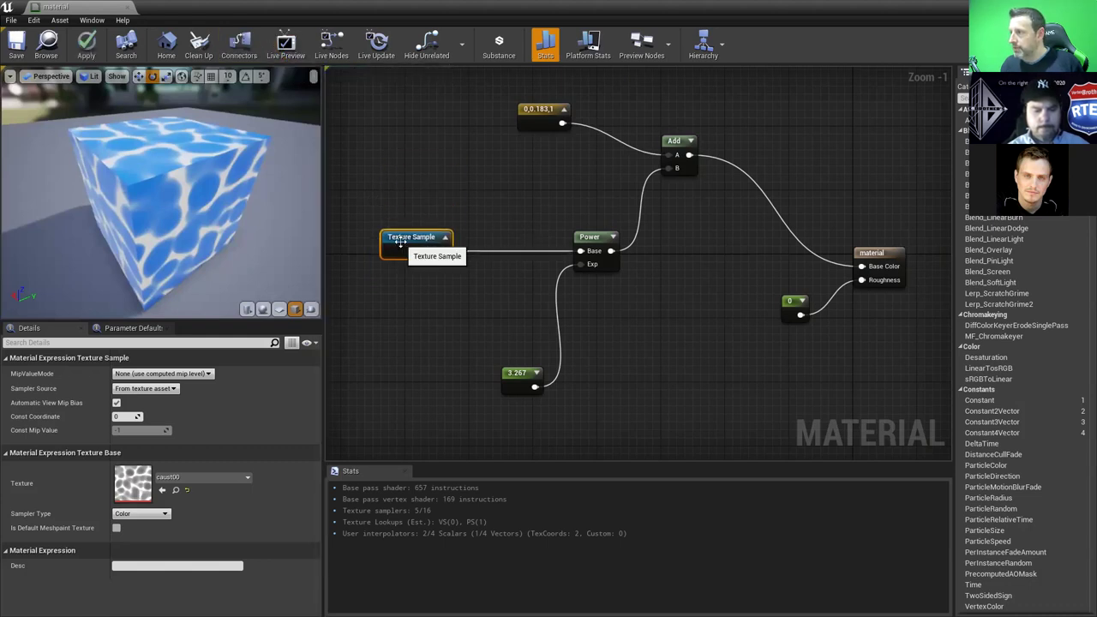
click(285, 45)
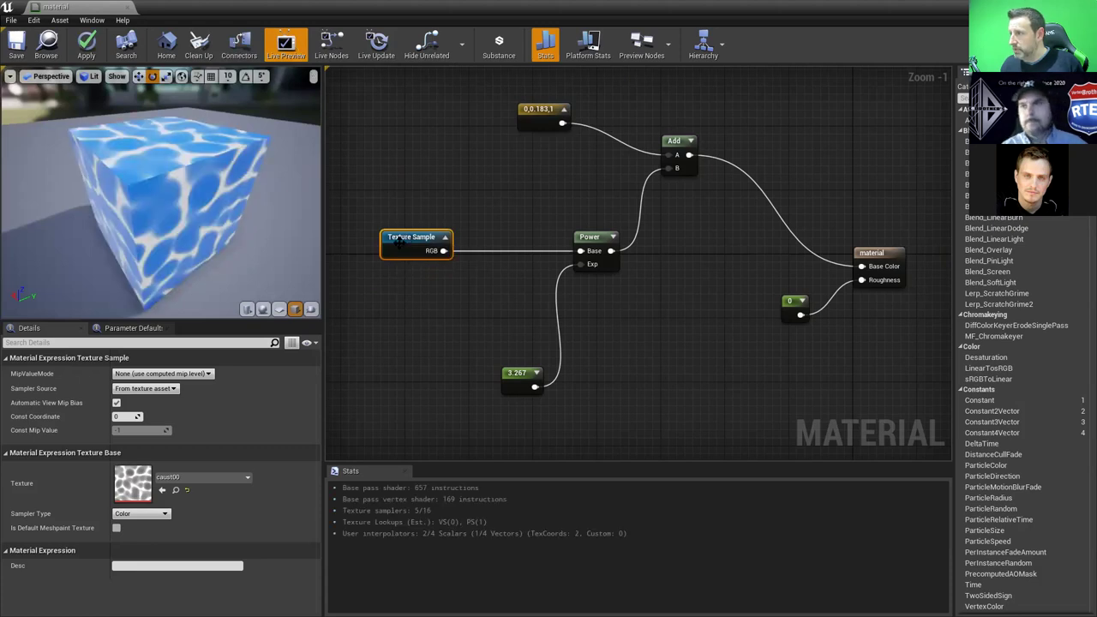
click(239, 44)
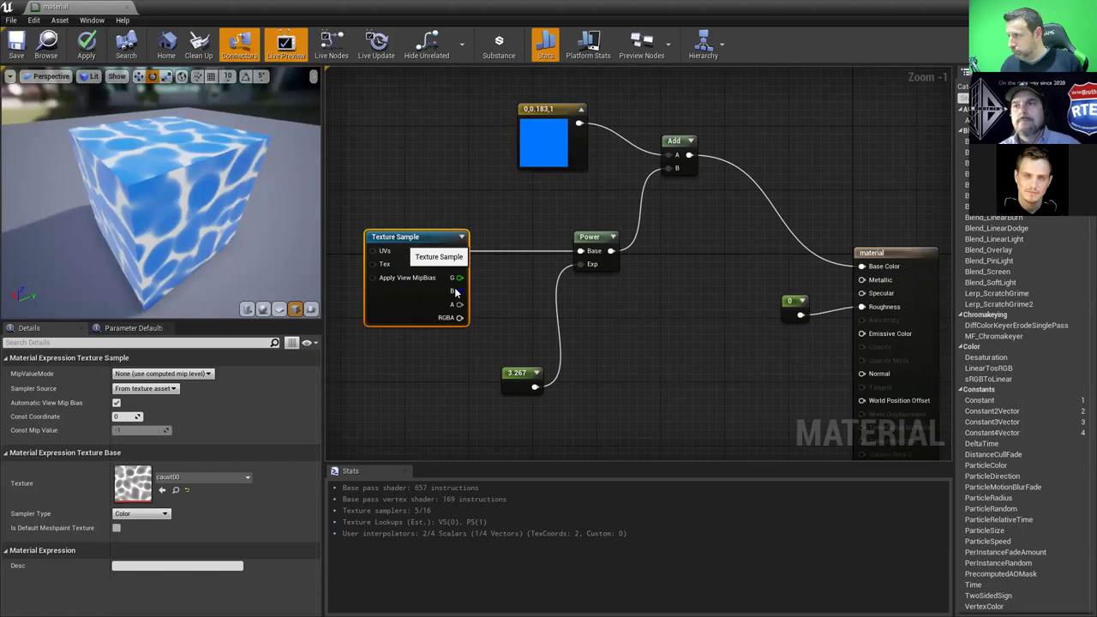
click(342, 165)
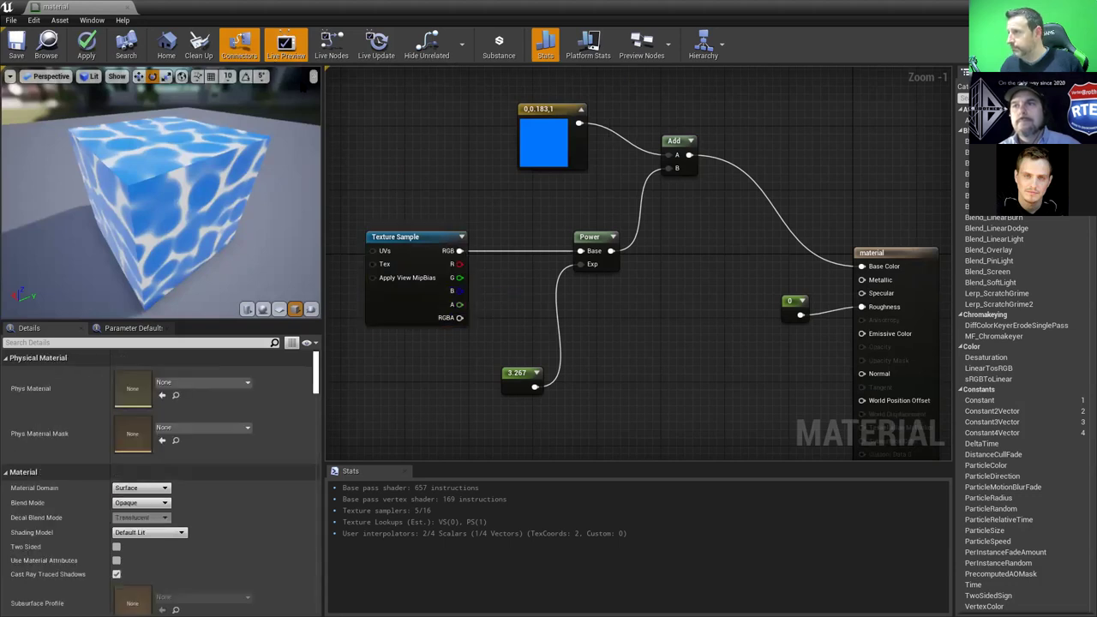
Toggle pin visibility until all pins show, cycle Live Preview, and apply to the original material
click(239, 45)
click(239, 45)
click(239, 45)
click(239, 44)
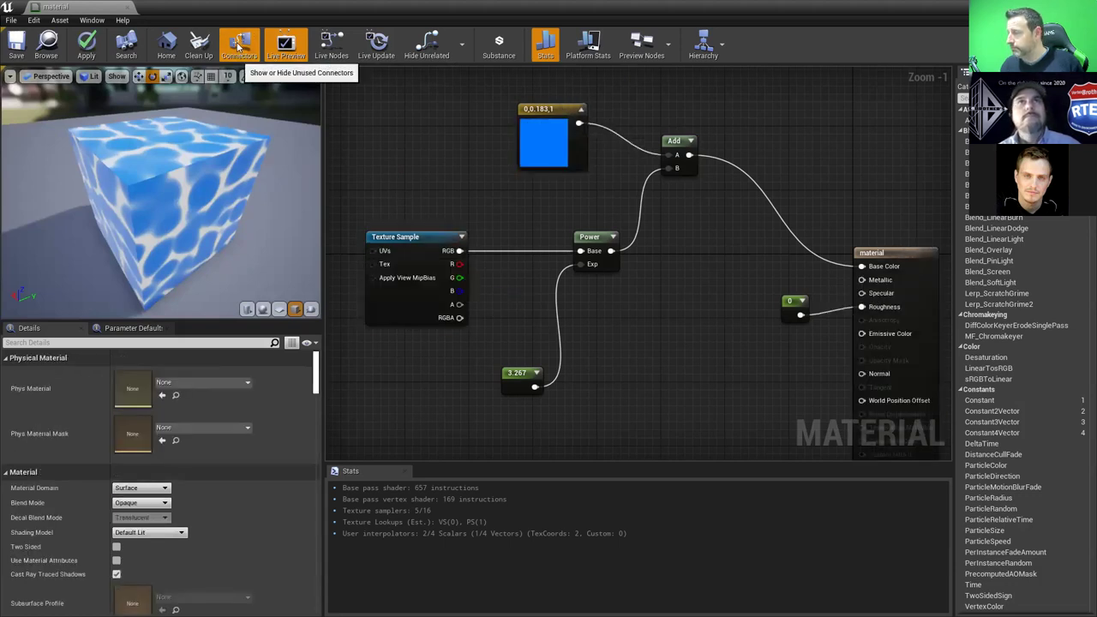
click(286, 45)
click(273, 49)
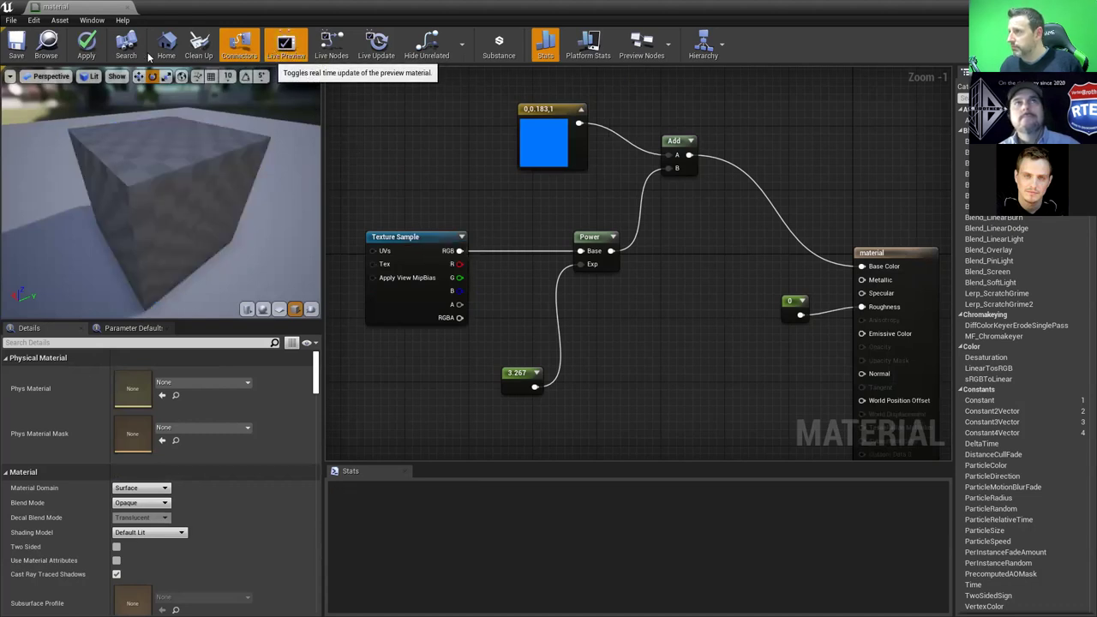
click(88, 44)
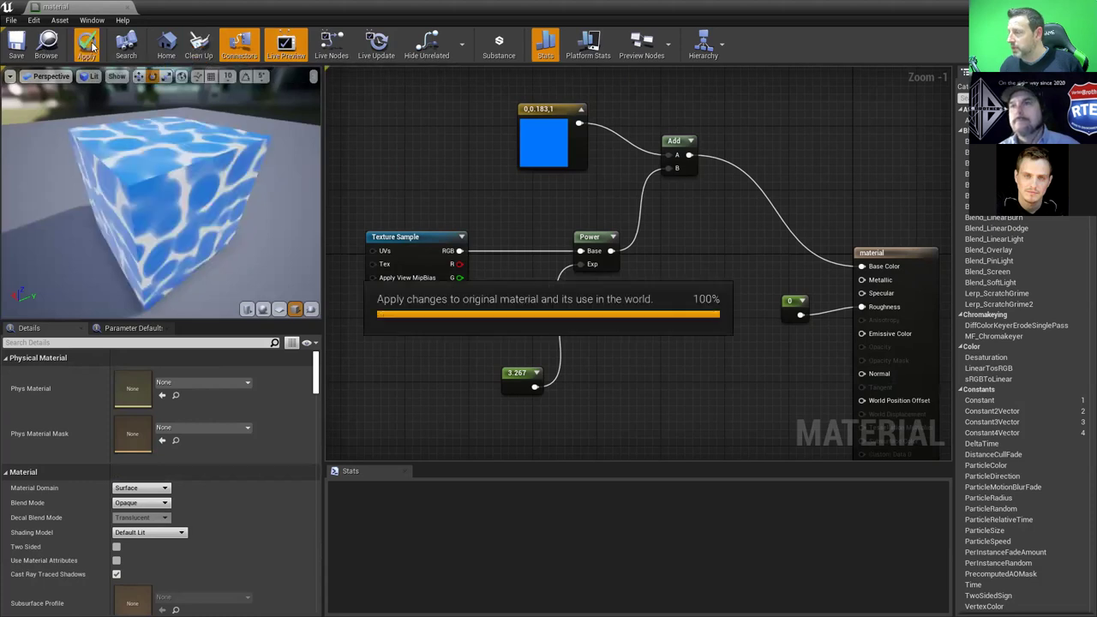
right_drag(407, 203, 529, 204)
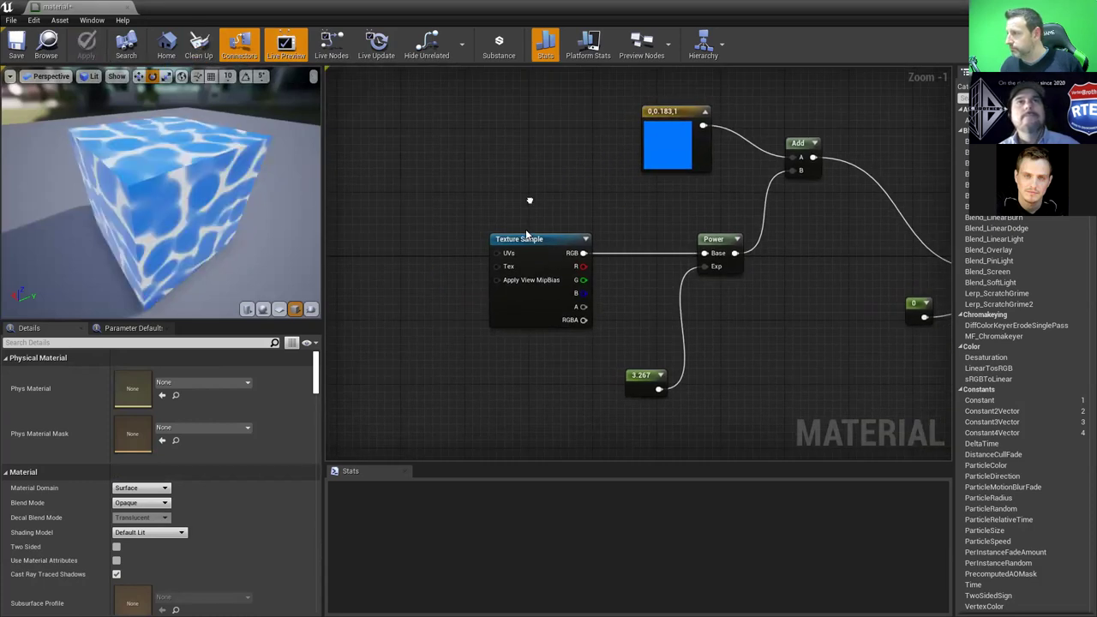
Expand the Texture Sample thumbnail and toggle Live Preview and in-node result previews
click(500, 251)
click(552, 238)
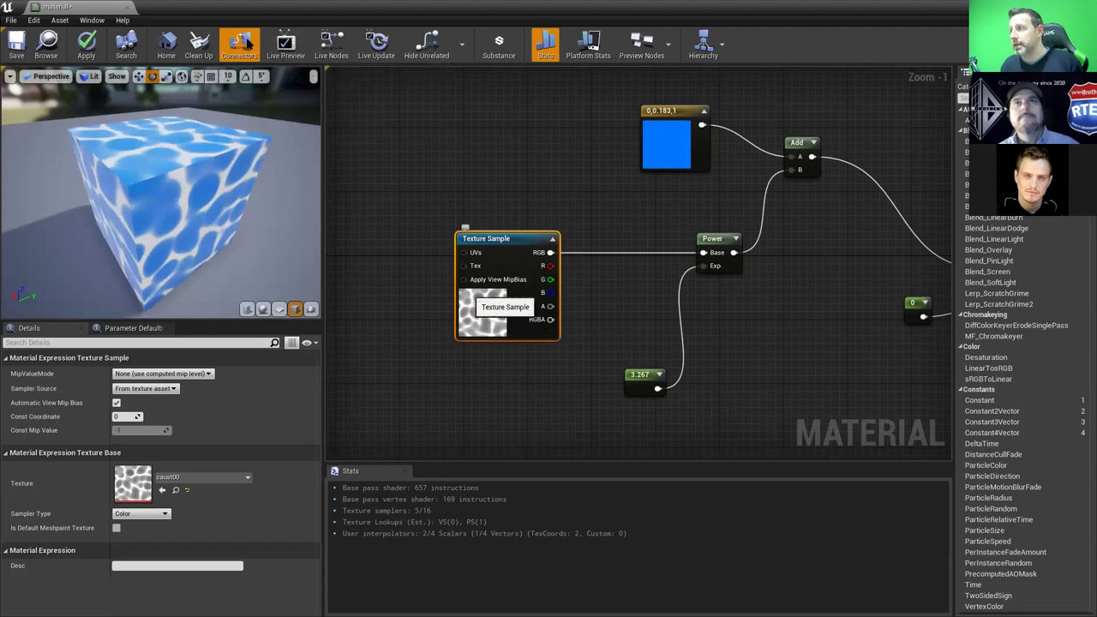
click(285, 43)
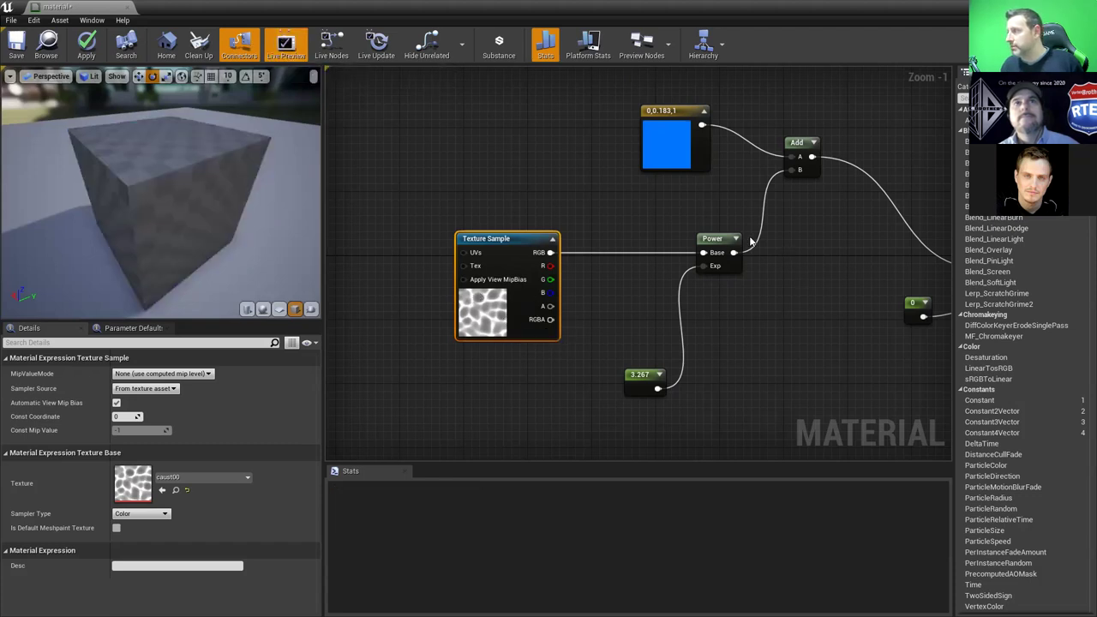
click(659, 375)
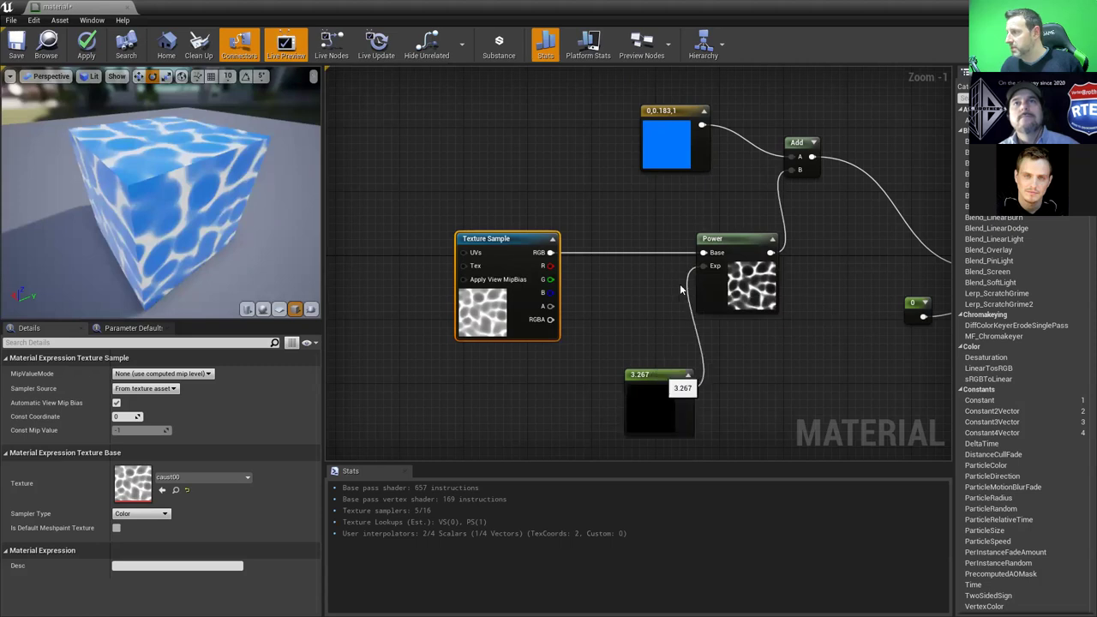
click(286, 45)
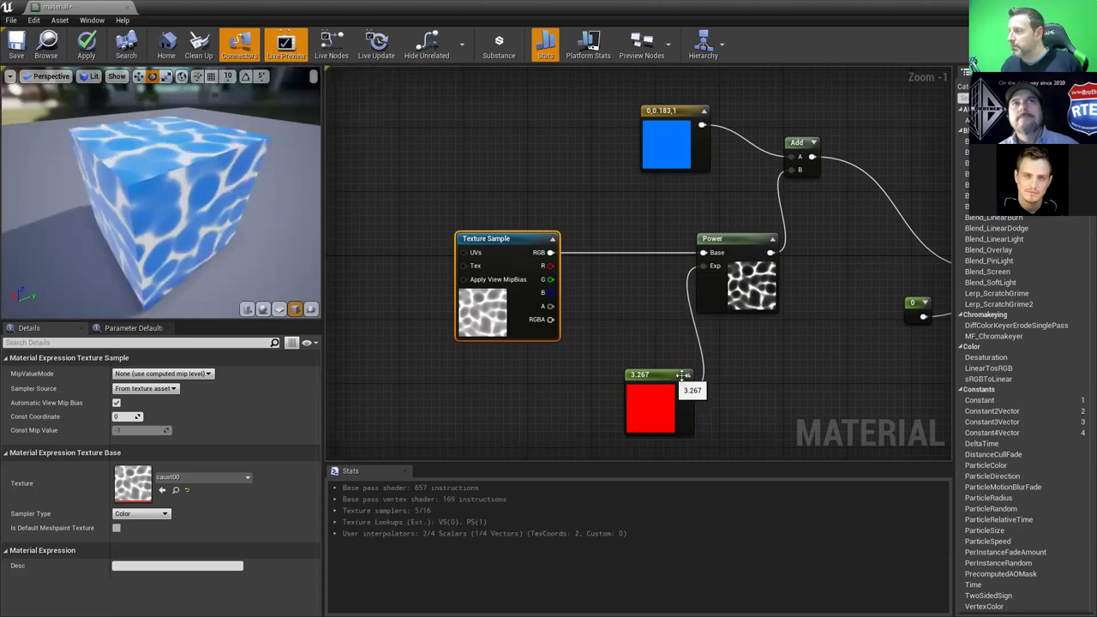
Move the exponent constant and raise its value from 3.267 to about 7.558
drag(623, 371, 599, 364)
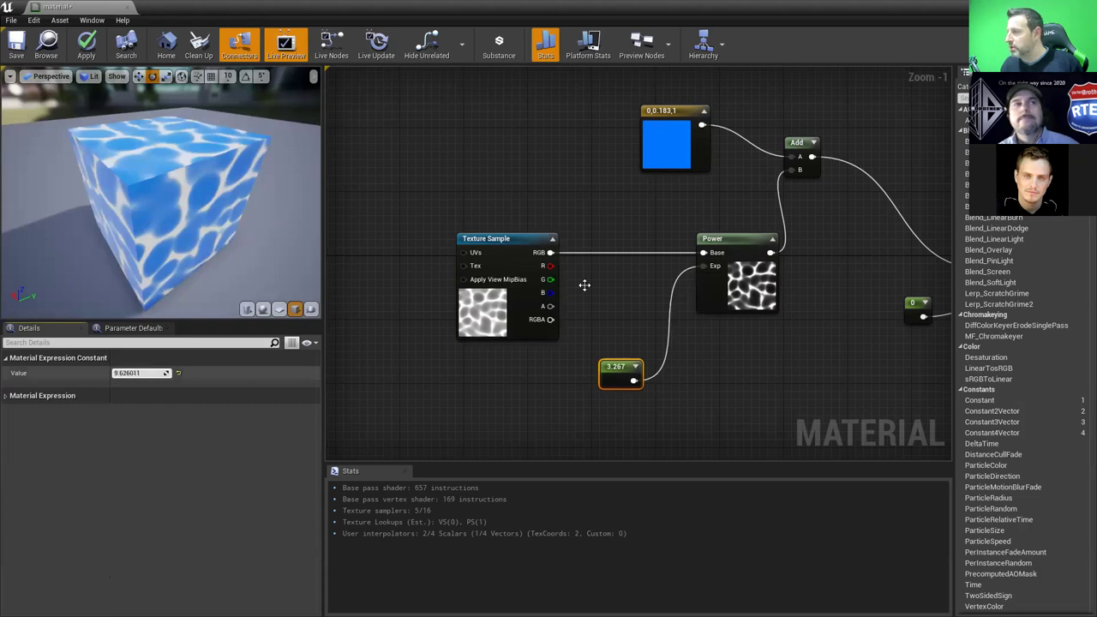
mouse_move(137, 372)
mouse_down()
mouse_move(107, 373)
mouse_move(129, 373)
mouse_up()
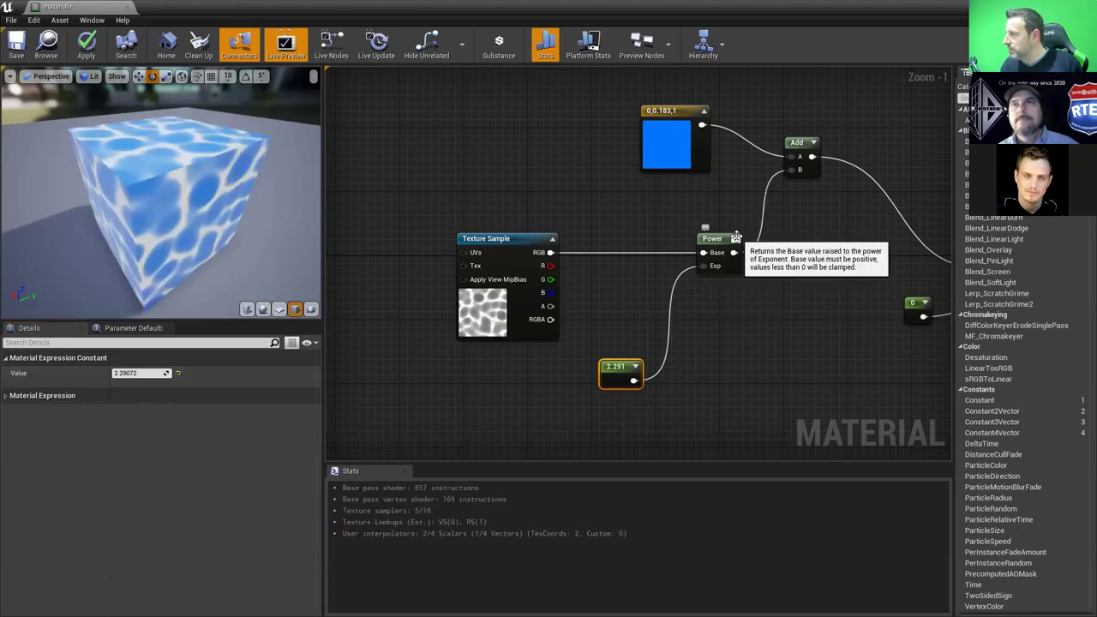
click(768, 239)
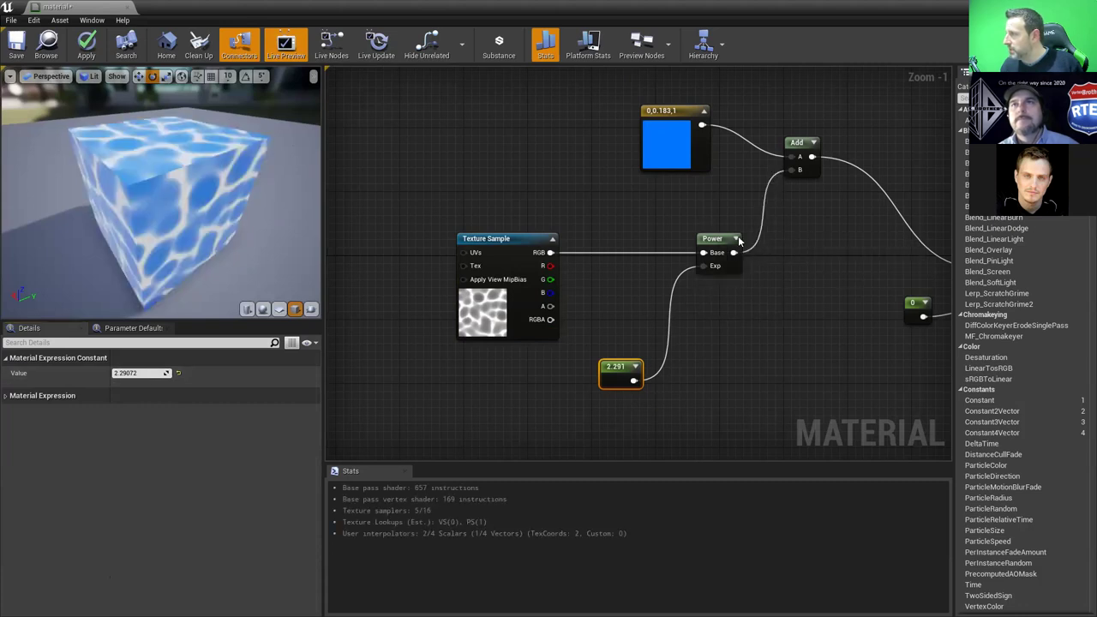
click(735, 238)
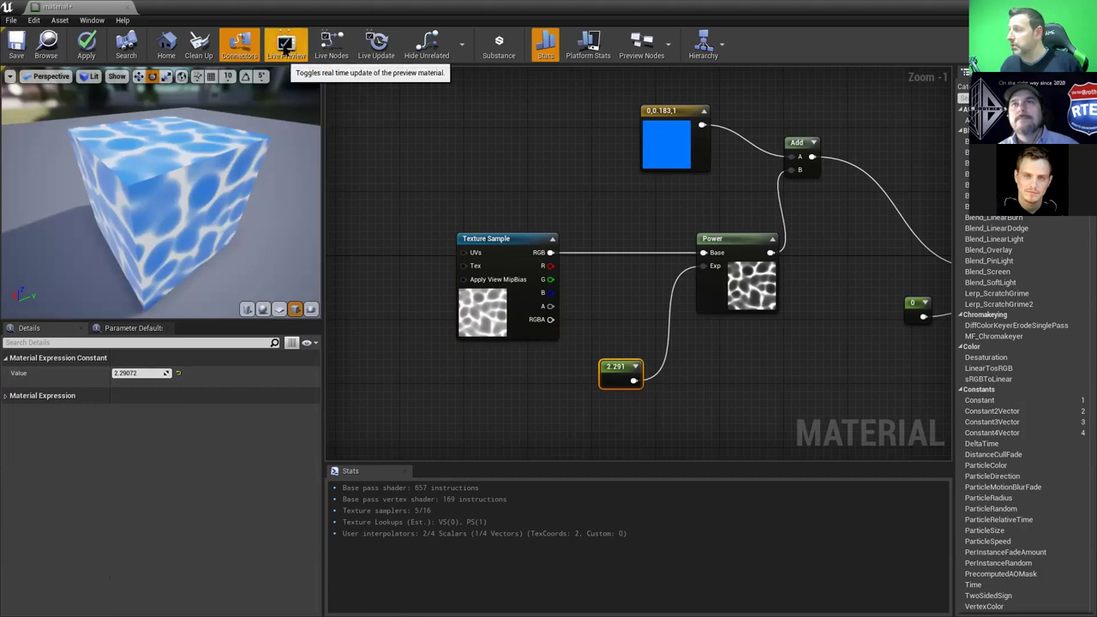
drag(141, 373, 802, 291)
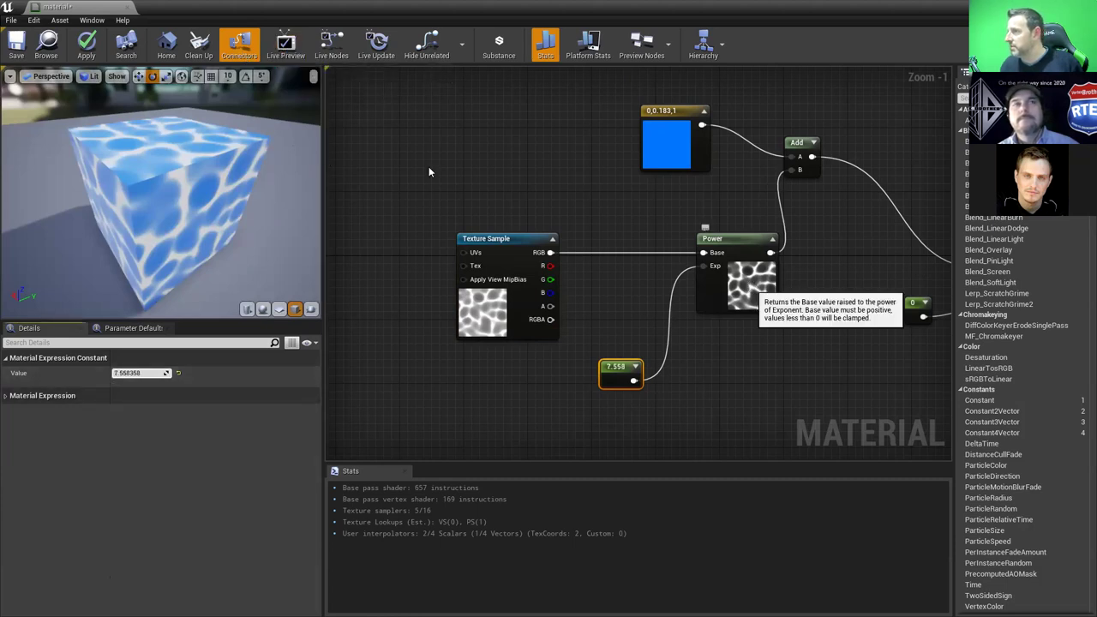
Turn on Live Preview and pan the graph to frame the nodes
click(285, 43)
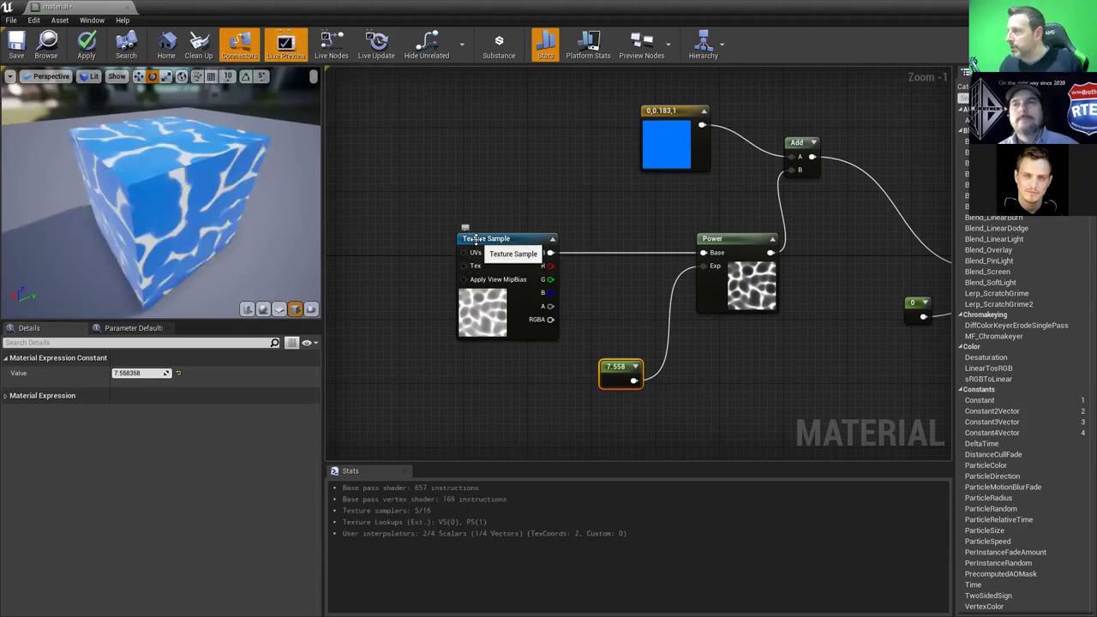
right_drag(531, 165, 543, 180)
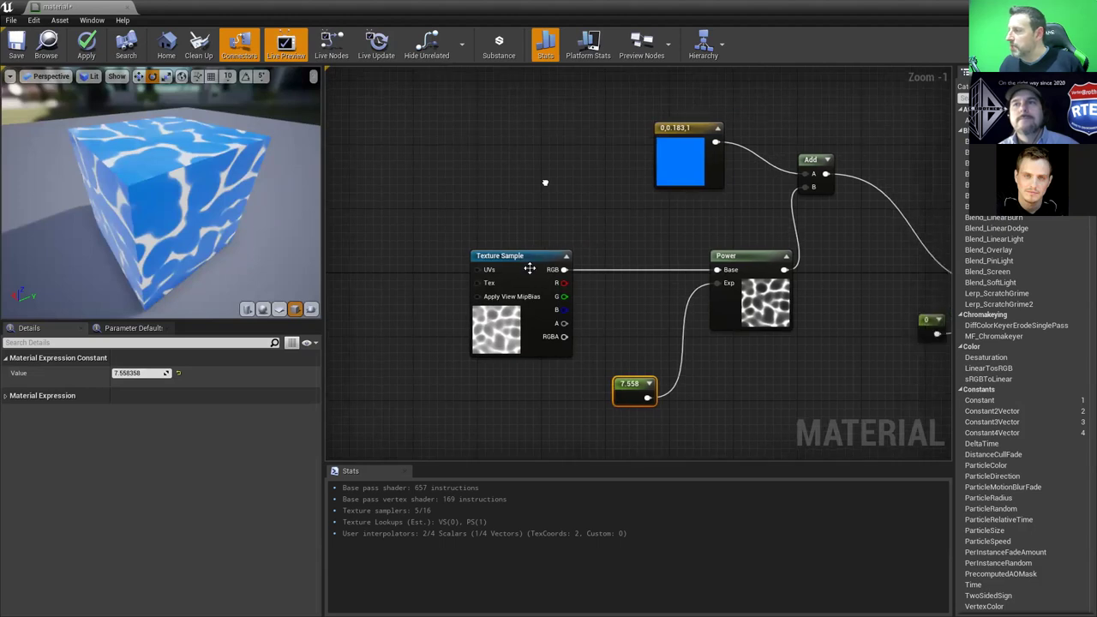
right_drag(650, 197, 606, 121)
right_drag(853, 221, 821, 257)
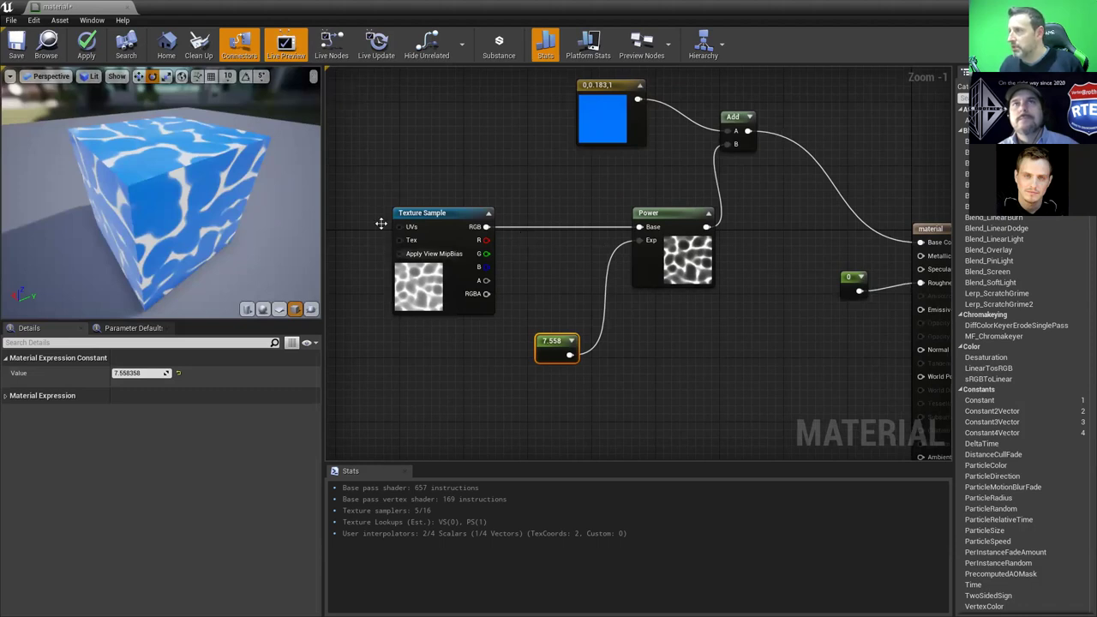
Hide unused pins while zooming around, show them again, and try Live Update on and off
click(240, 47)
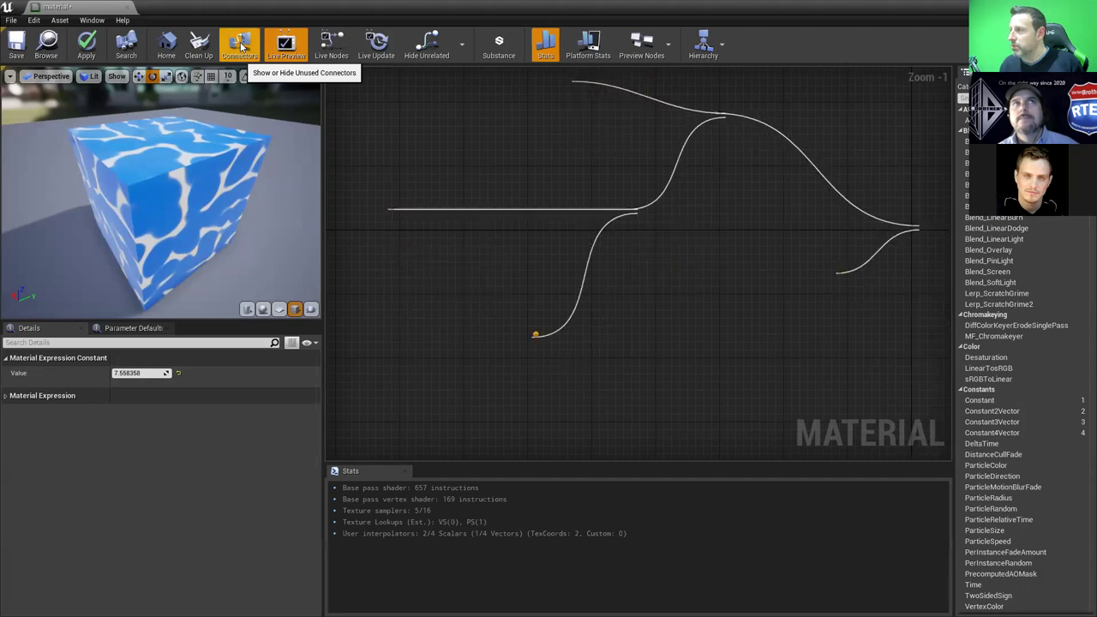
right_drag(435, 266, 438, 291)
scroll(473, 245, down, 5)
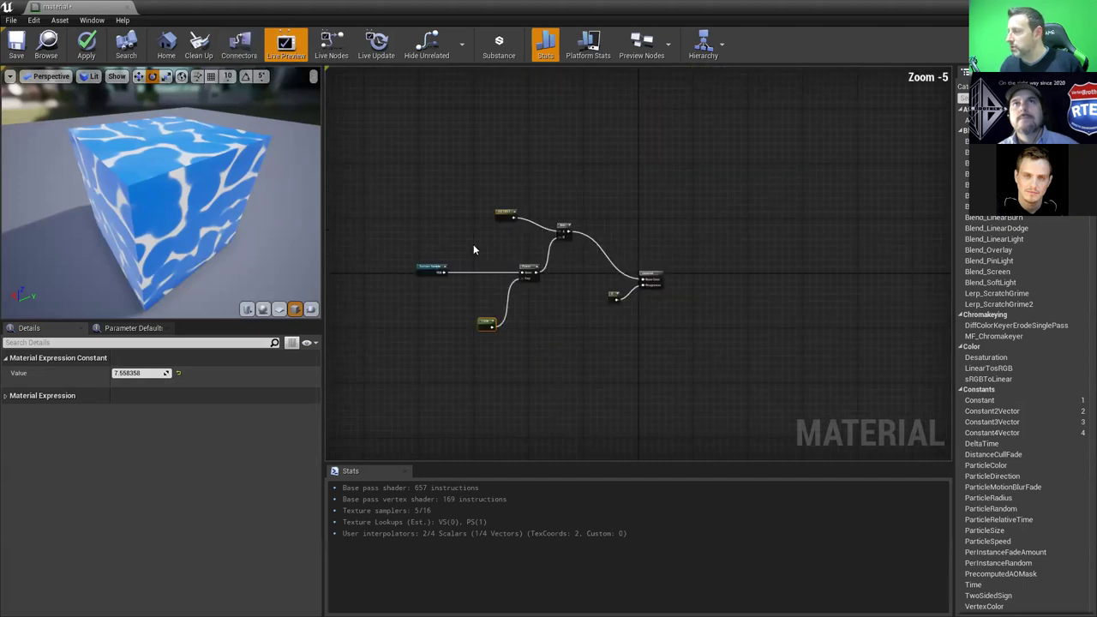
scroll(471, 242, up, 2)
right_drag(466, 244, 524, 232)
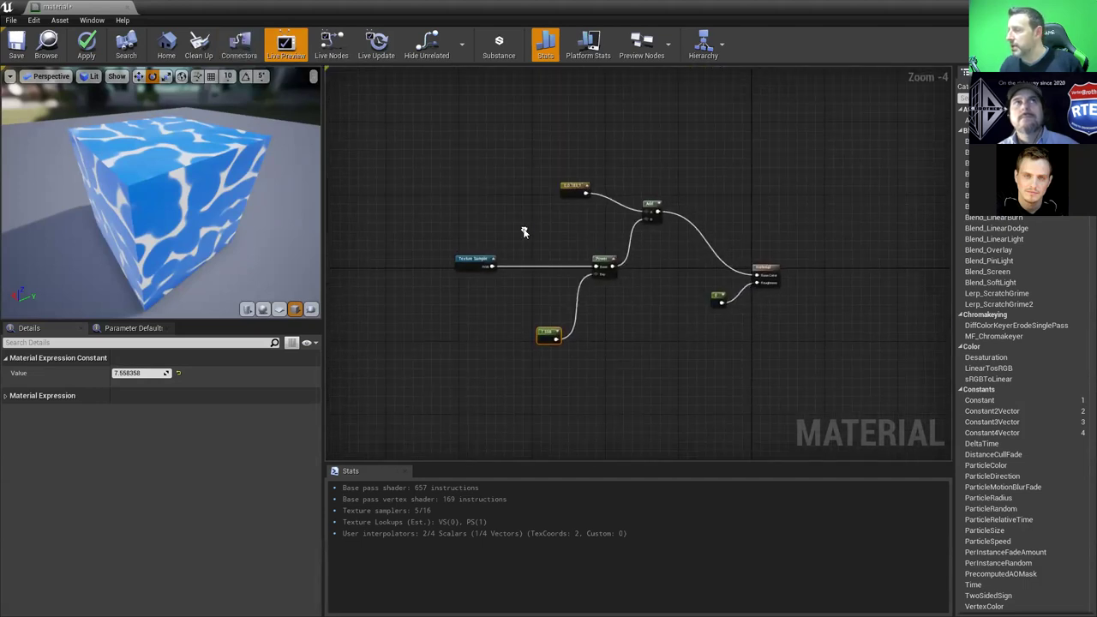
scroll(522, 232, up, 2)
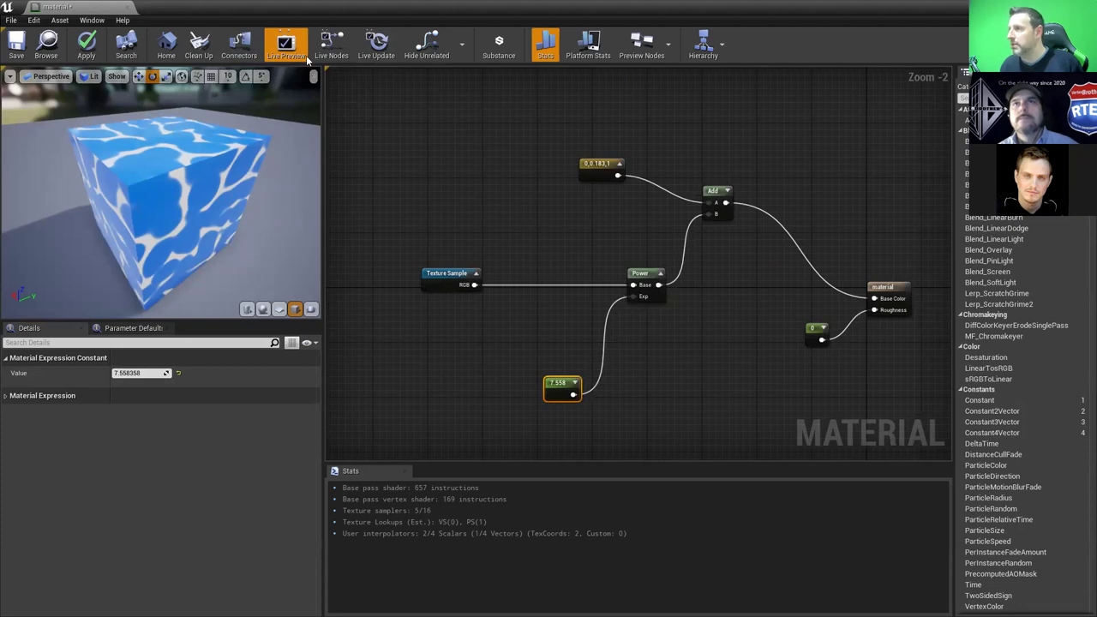
click(242, 49)
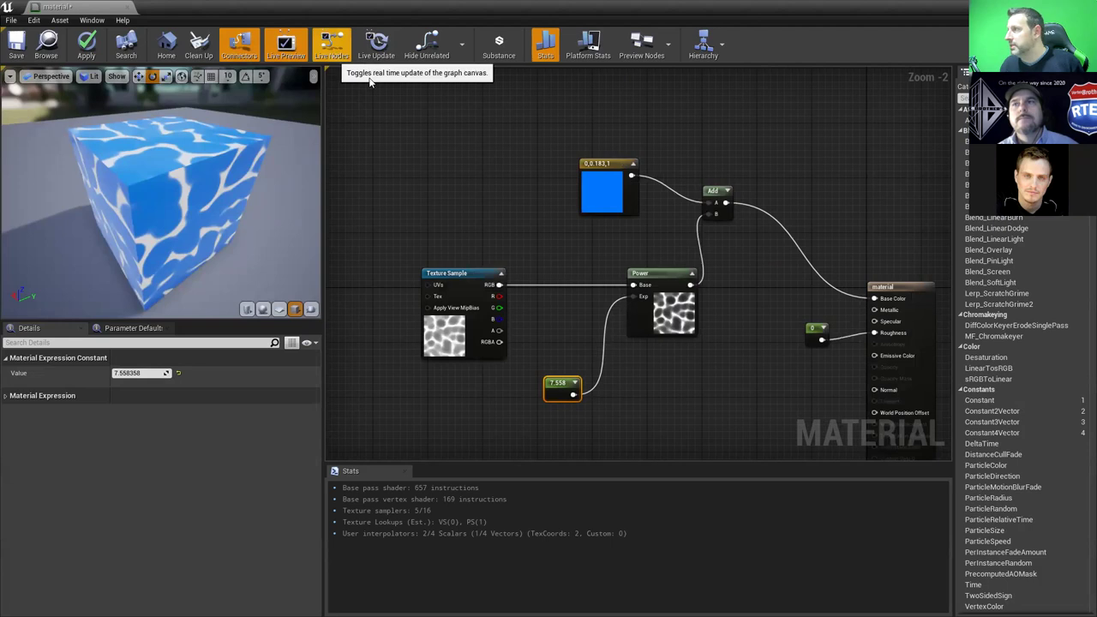
click(377, 44)
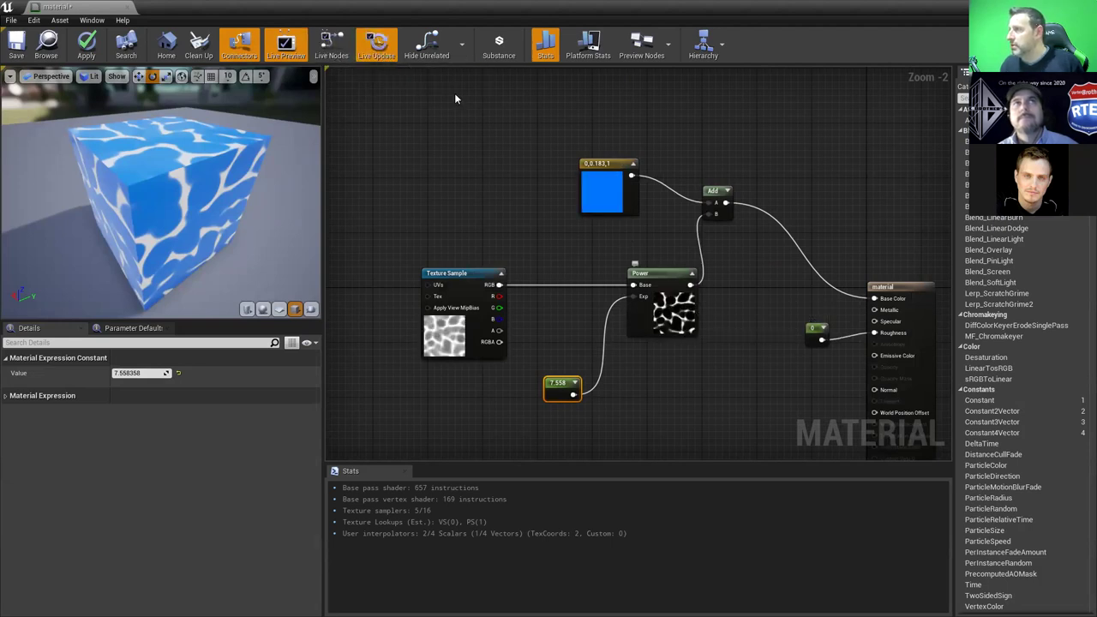
click(386, 47)
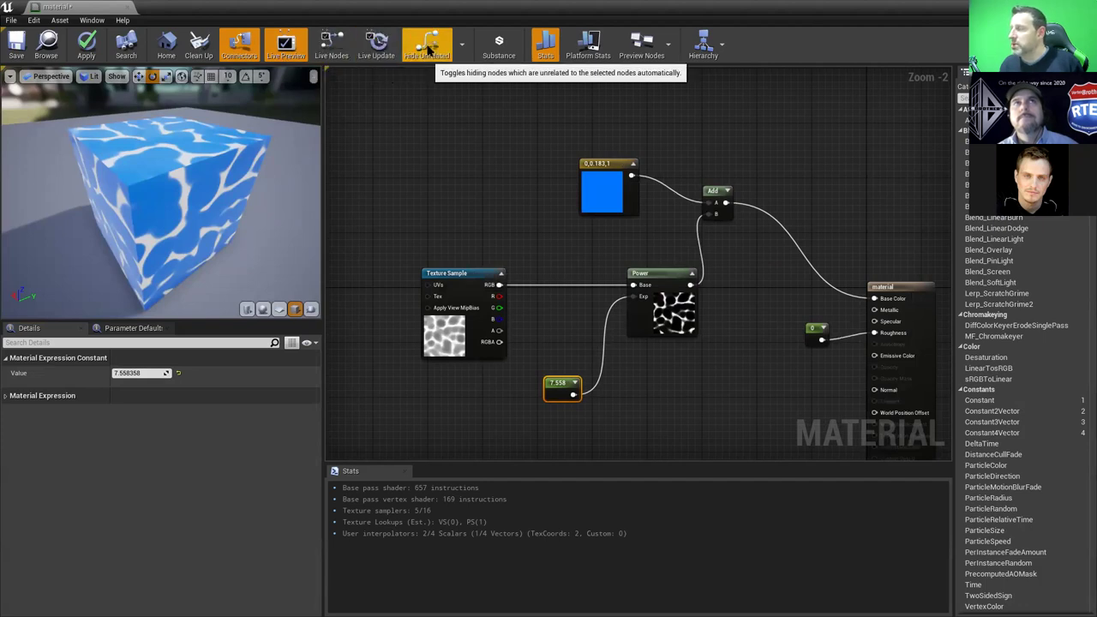
Enable Hide Unrelated and select the Texture Sample node to see other nodes dim
click(428, 47)
right_drag(558, 225, 514, 198)
scroll(511, 206, down, 3)
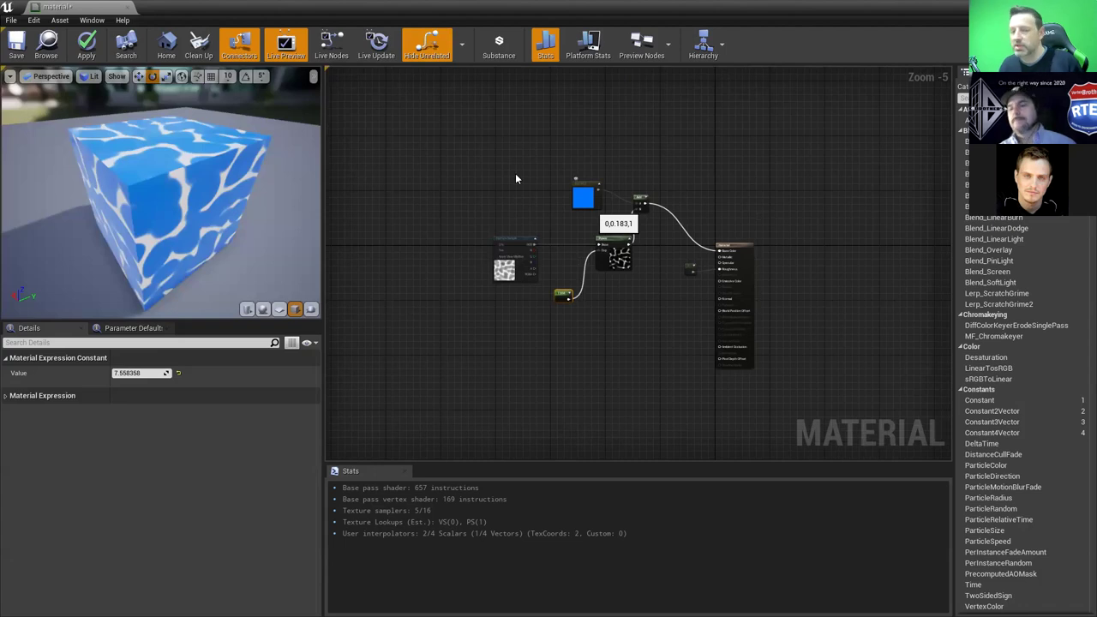
scroll(560, 211, up, 2)
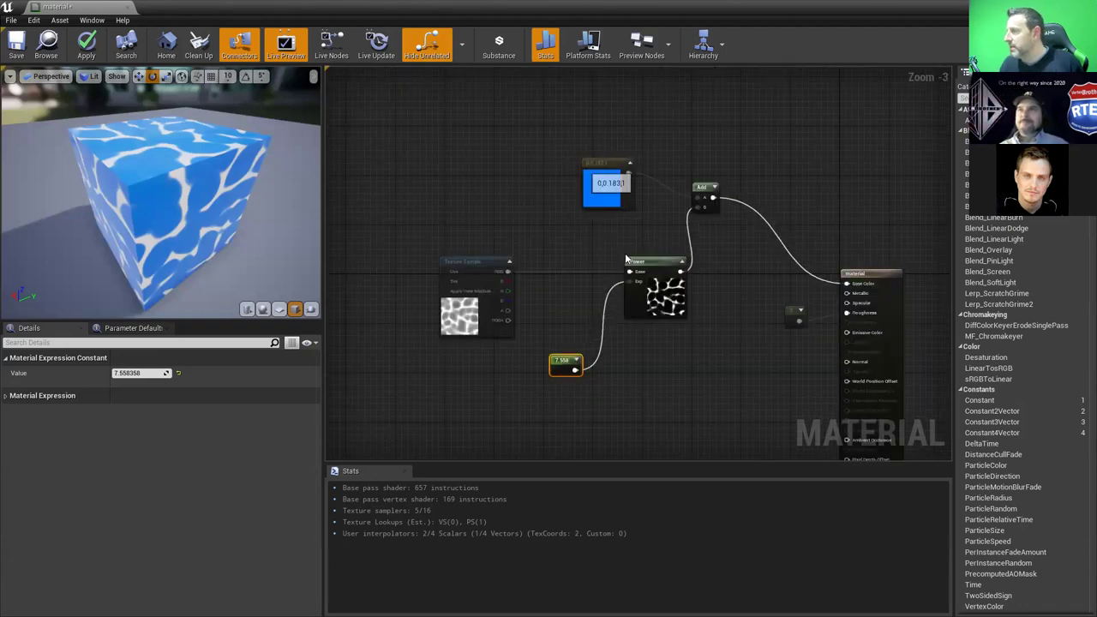
right_drag(655, 259, 539, 270)
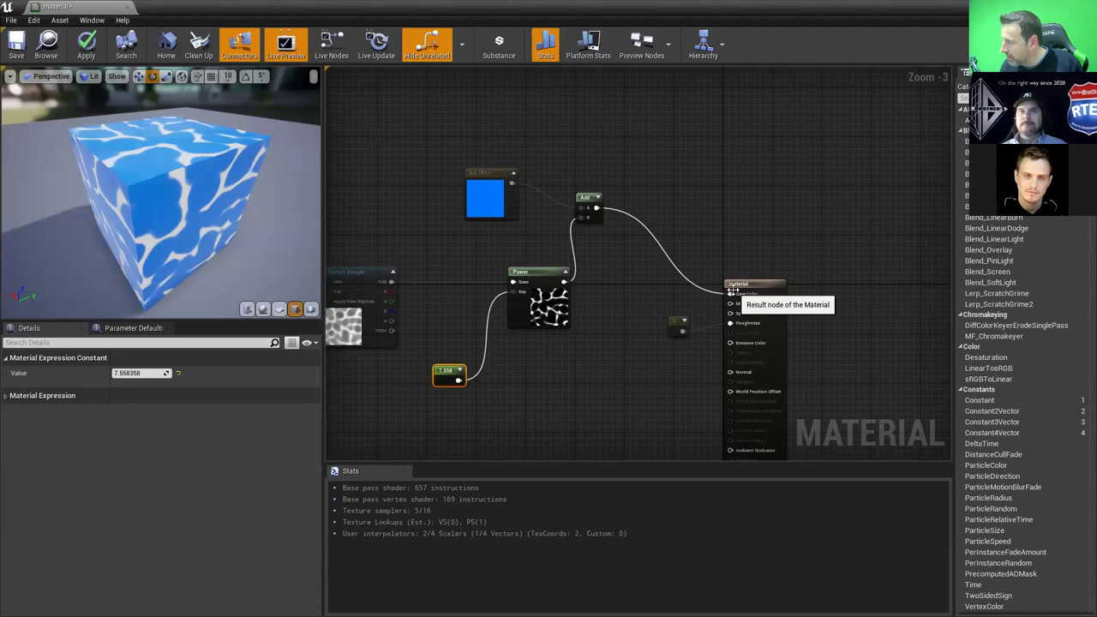
click(361, 275)
right_drag(360, 275, 478, 239)
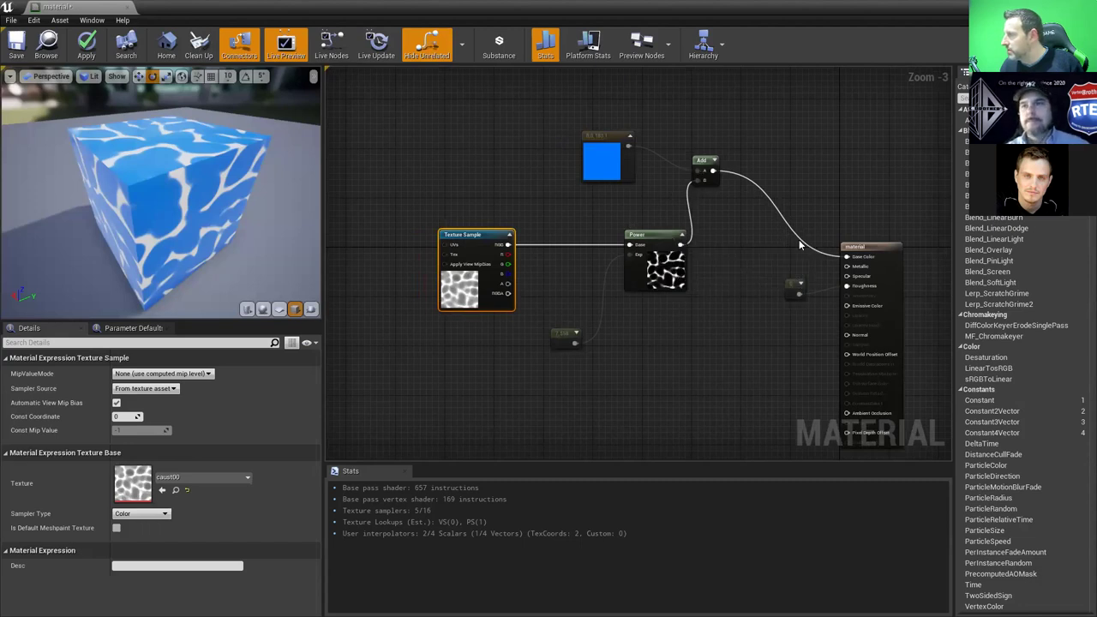
Select the blue constant, Power and Add nodes, then the 0 roughness constant to isolate its chain
click(608, 140)
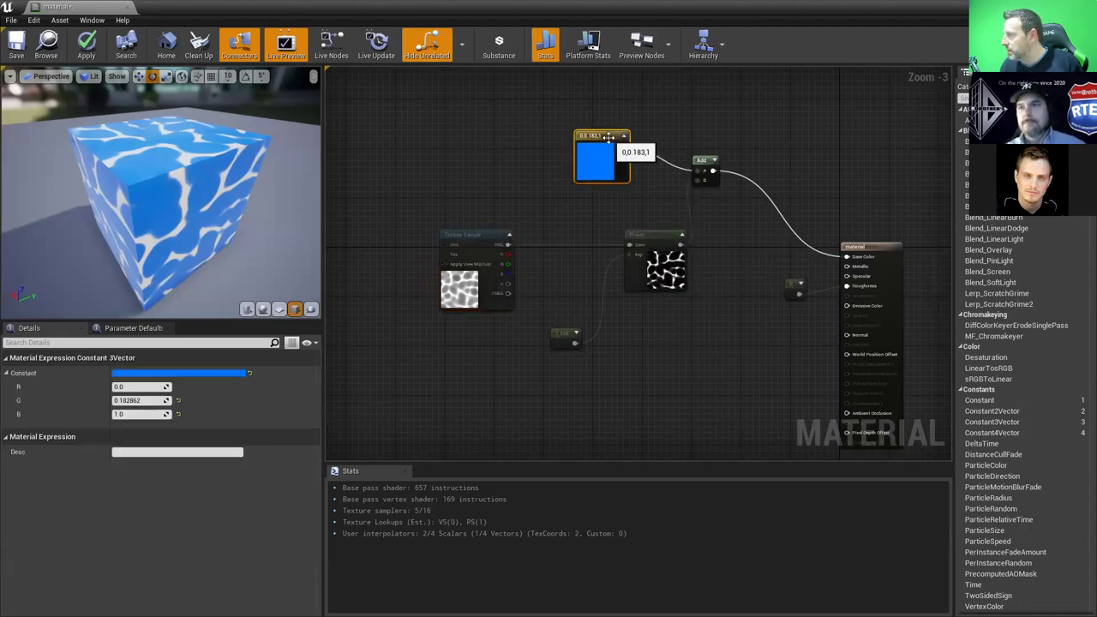
click(645, 237)
click(705, 163)
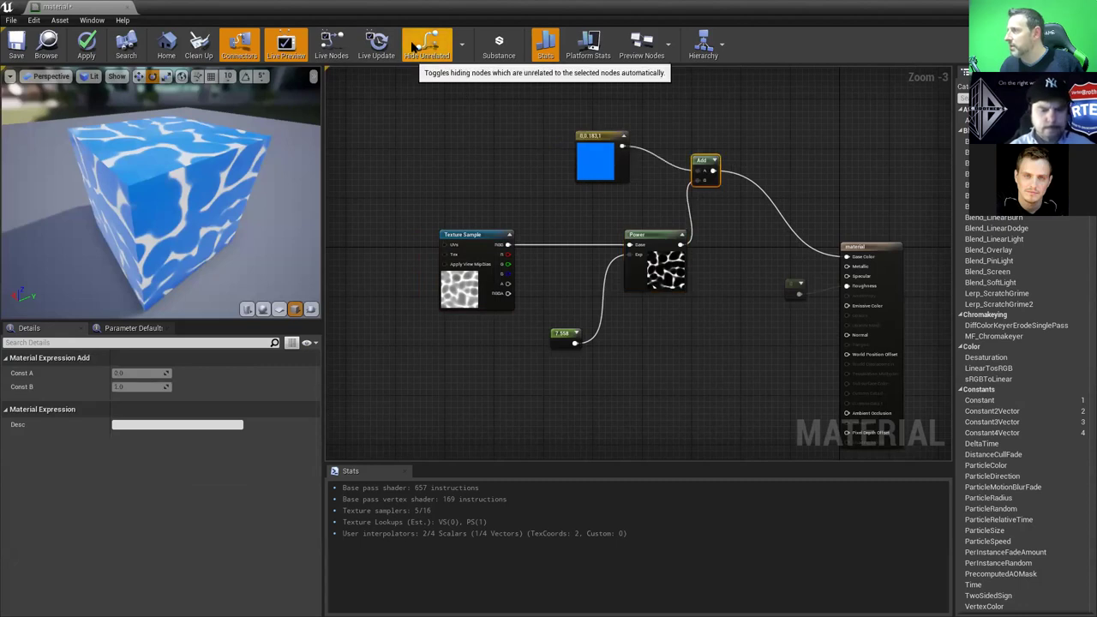
click(412, 47)
right_drag(696, 264, 653, 252)
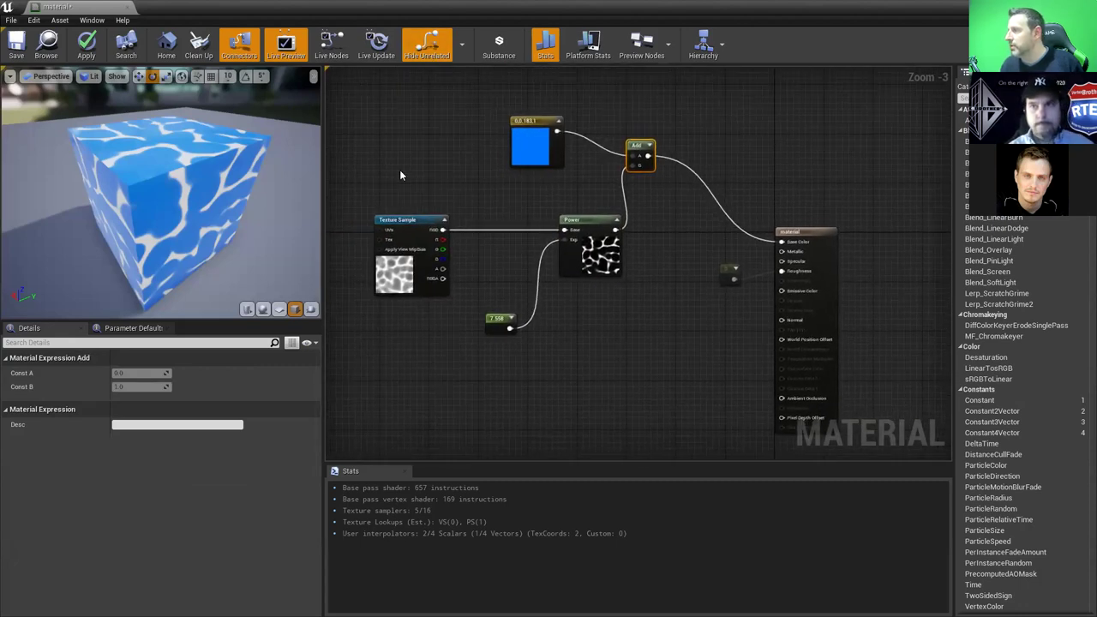
click(724, 276)
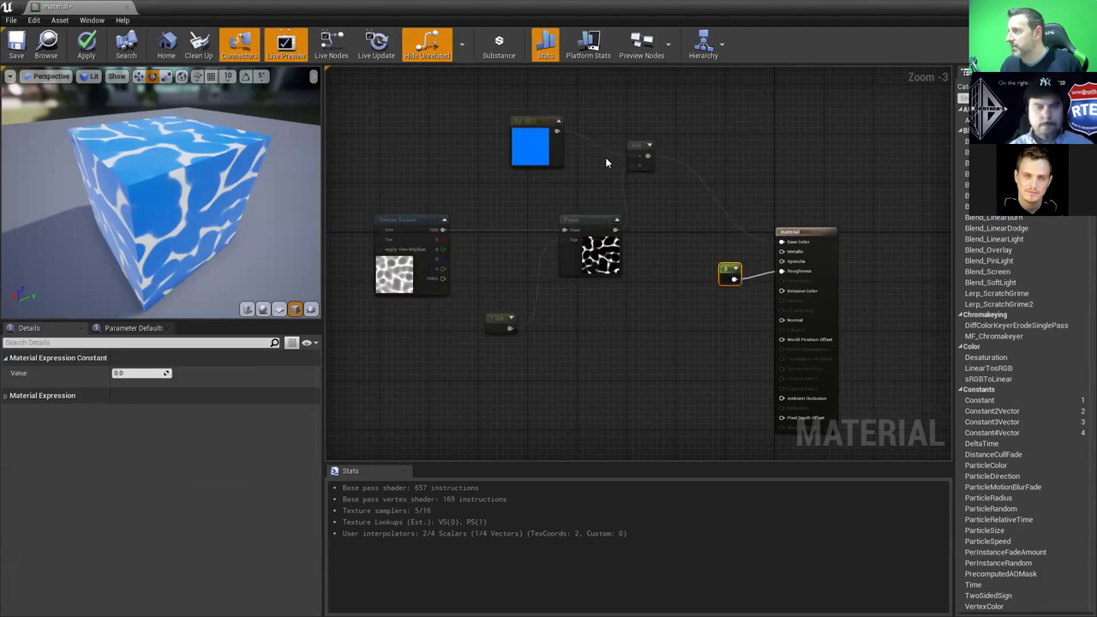
Set node previews to Low quality, then Feature Level ES3.1, and move the output node up-right
click(657, 53)
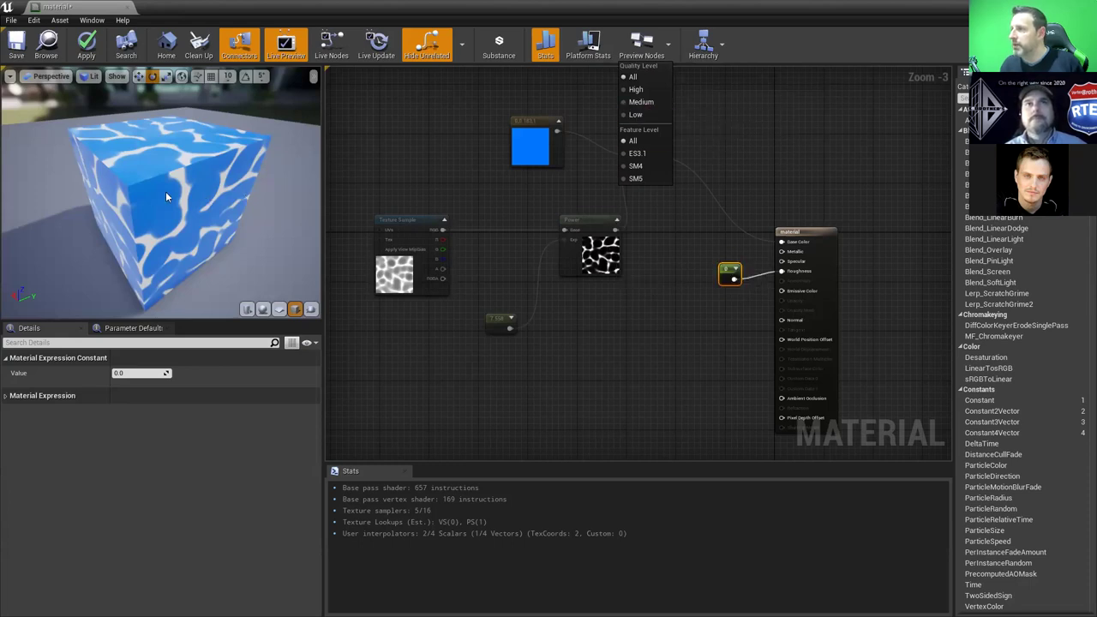
click(632, 114)
click(632, 47)
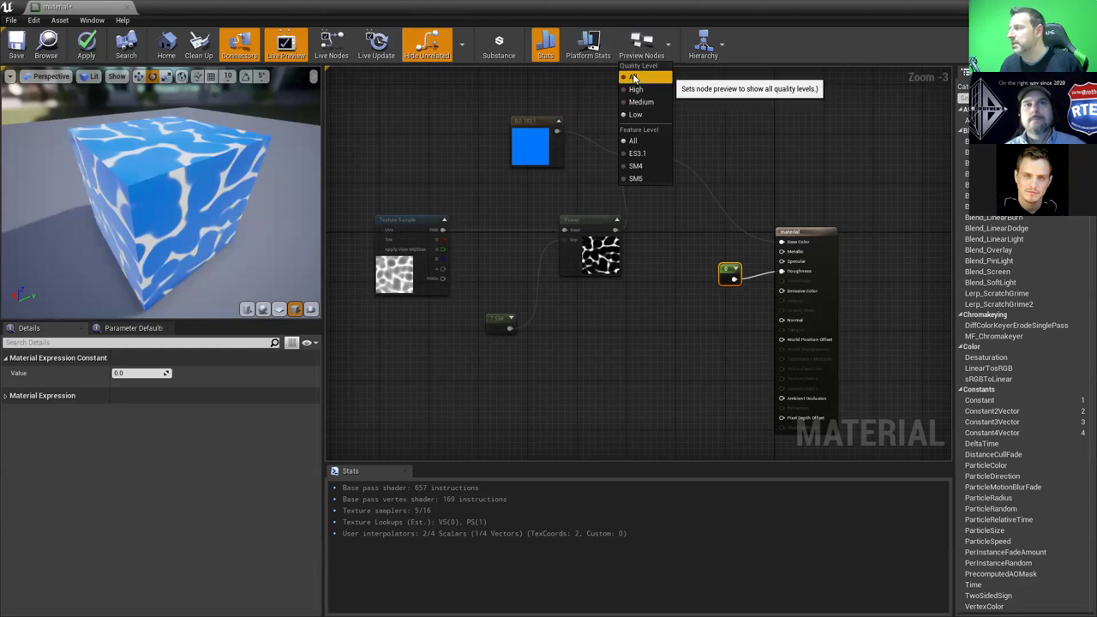
click(641, 76)
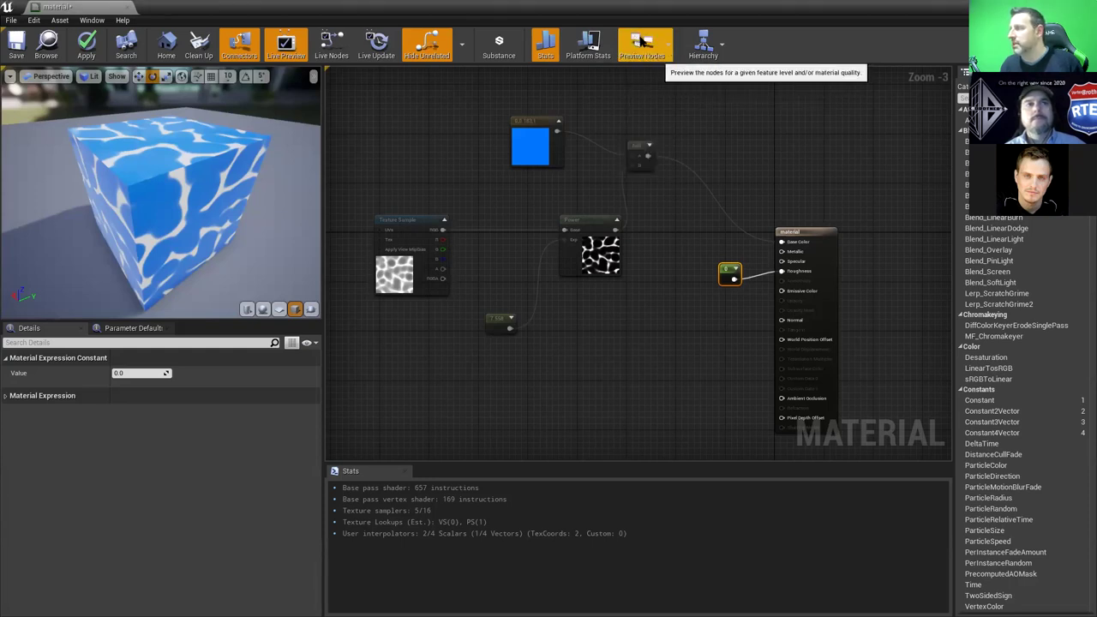
click(638, 43)
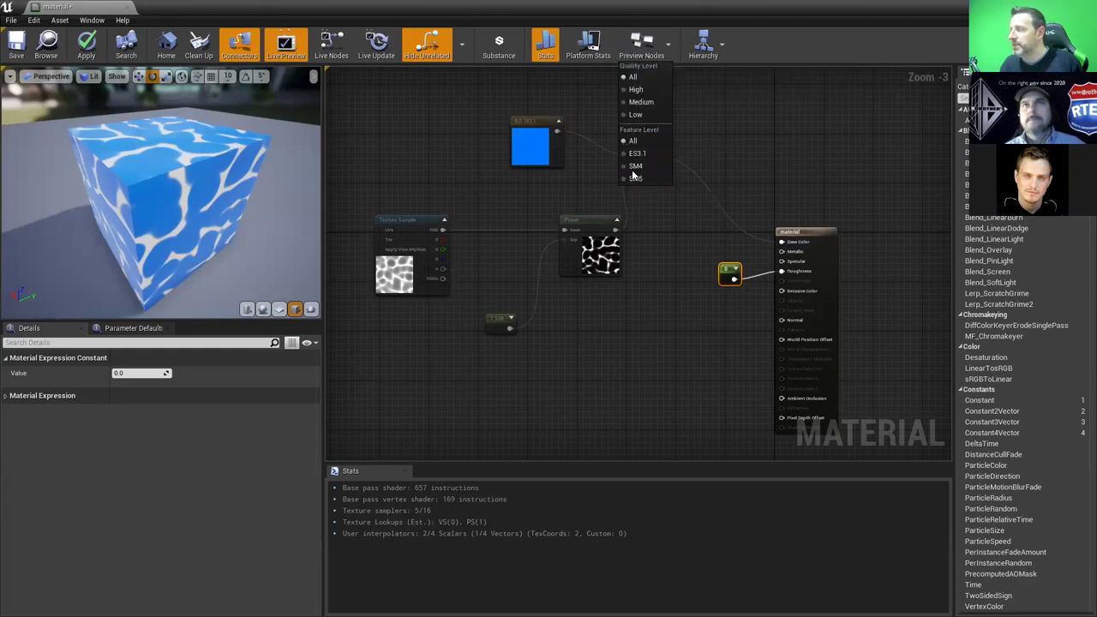
click(635, 153)
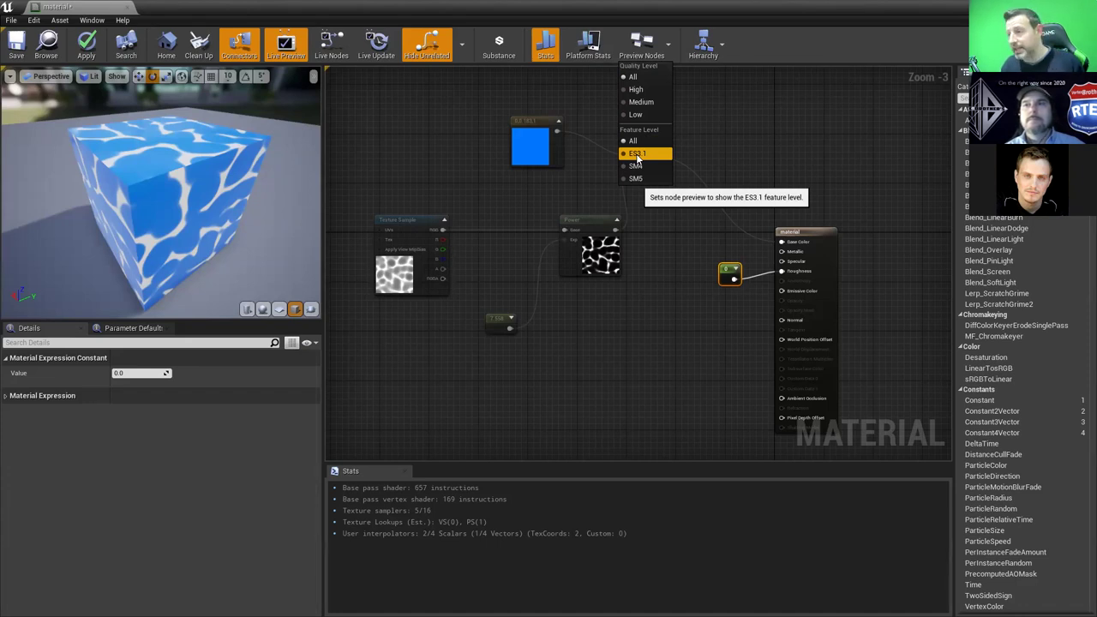
drag(792, 247, 822, 230)
Rearrange and recentre the material graph, check for material instances, then deselect the node
right_drag(707, 326, 599, 317)
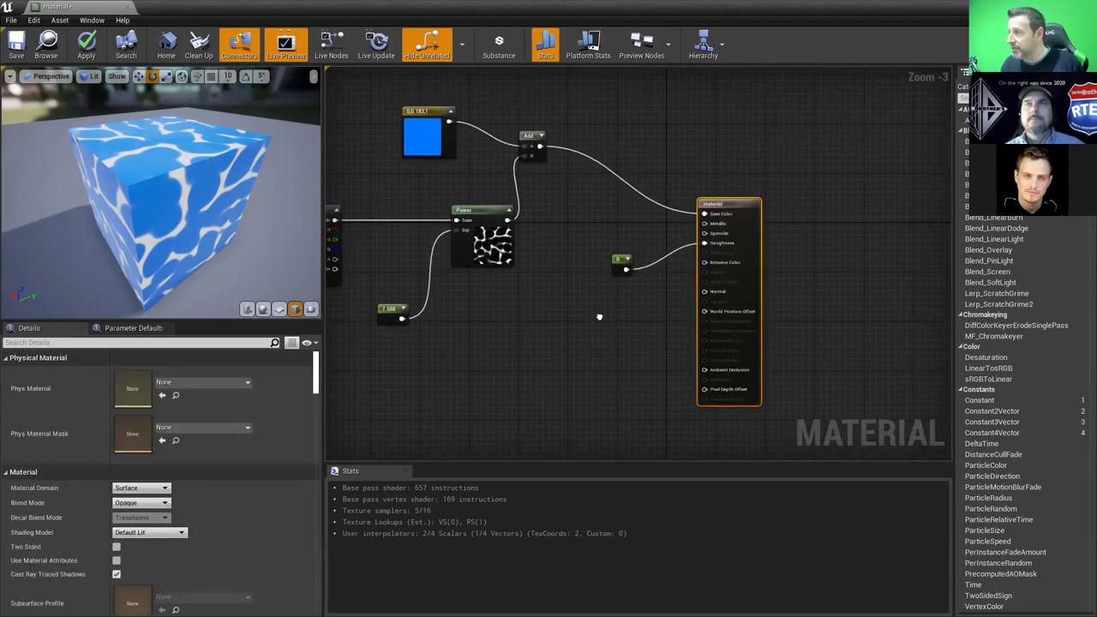
scroll(610, 315, up, 2)
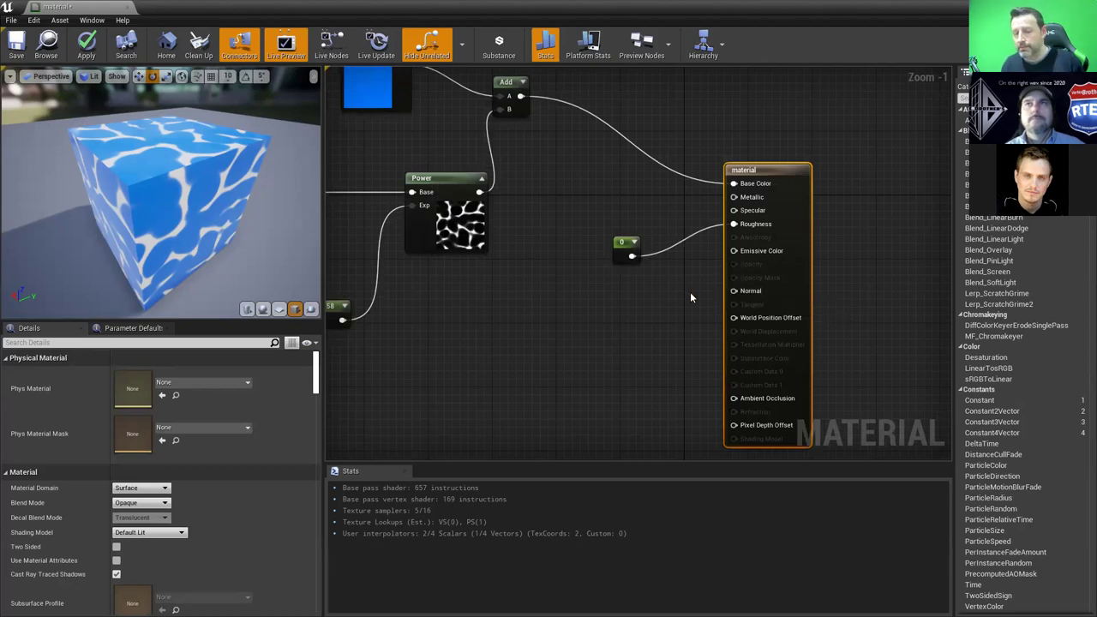
mouse_move(663, 297)
right_down()
mouse_move(643, 294)
mouse_move(659, 311)
right_up()
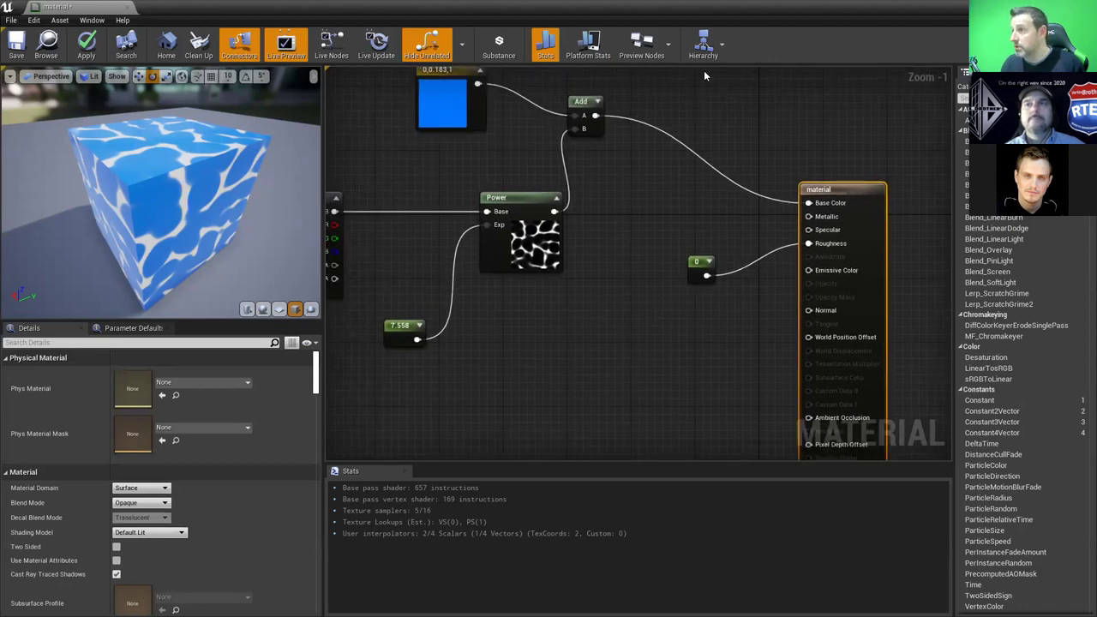
click(703, 38)
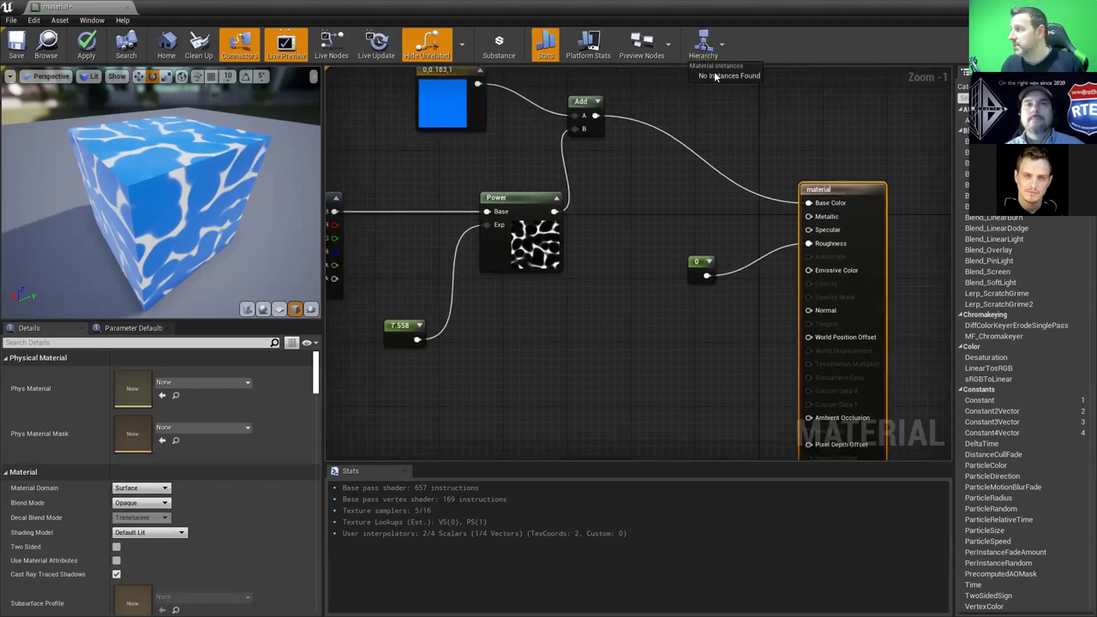
click(713, 121)
click(397, 117)
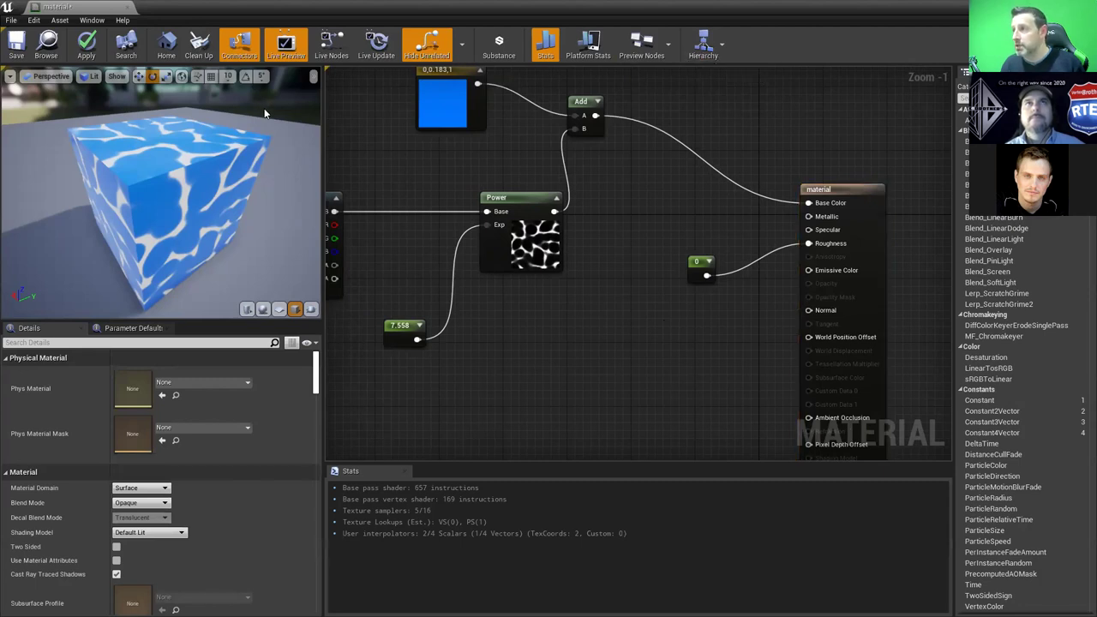
Unlink the 7.558 constant, run Clean Up, then undo twice to rewire it into Power
alt+click(455, 278)
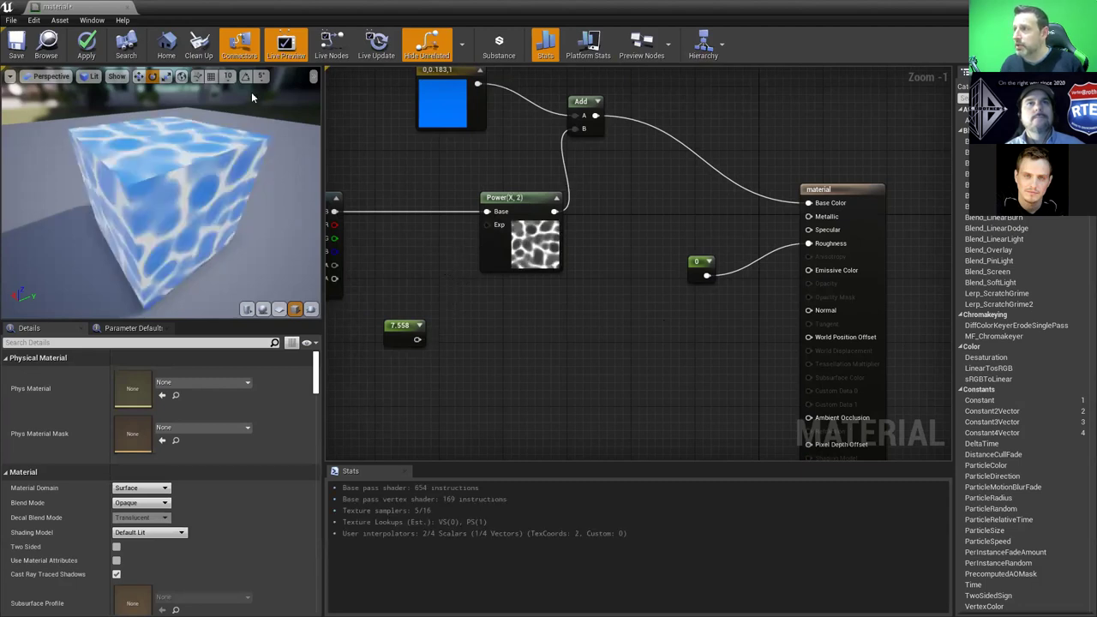
click(198, 47)
right_drag(411, 274, 499, 280)
key(ctrl+z)
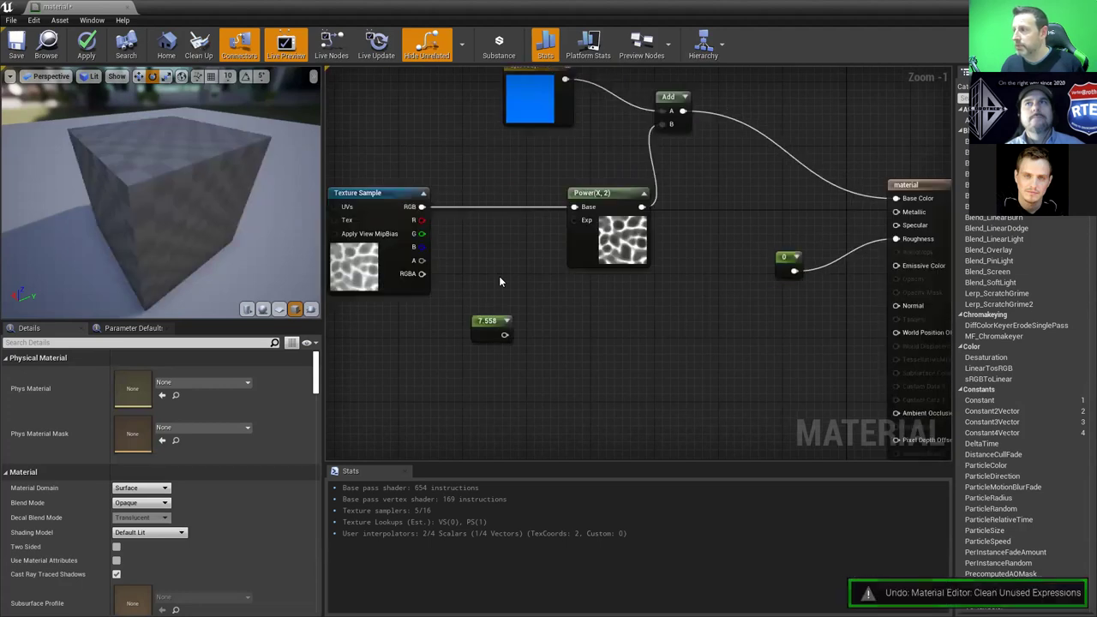
key(ctrl+z)
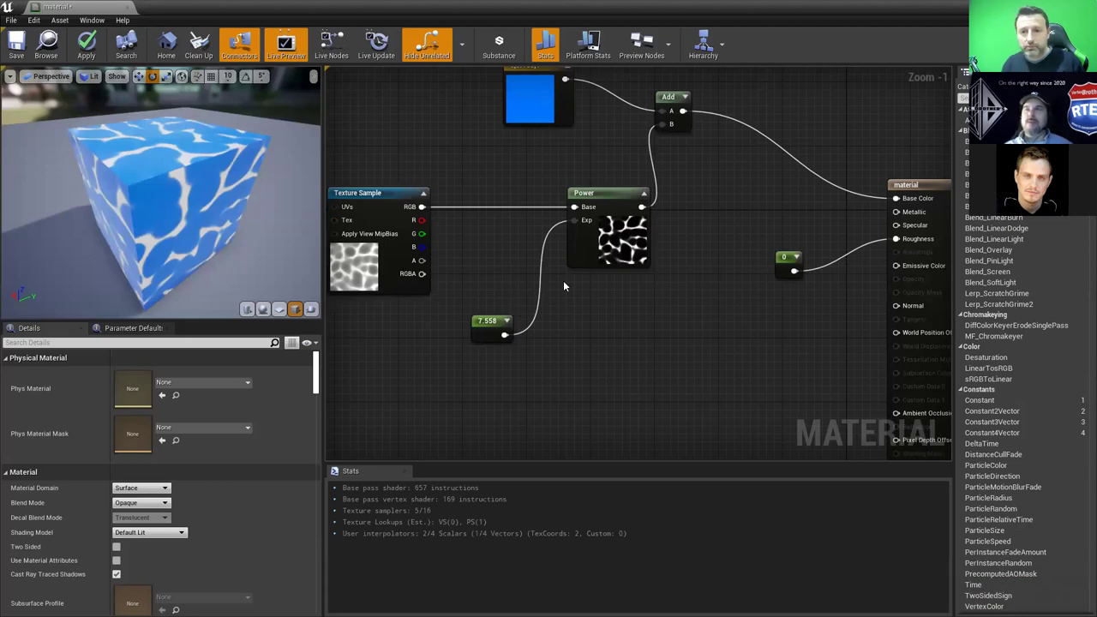
Apply and save the material, then close the Material Editor tab
click(86, 45)
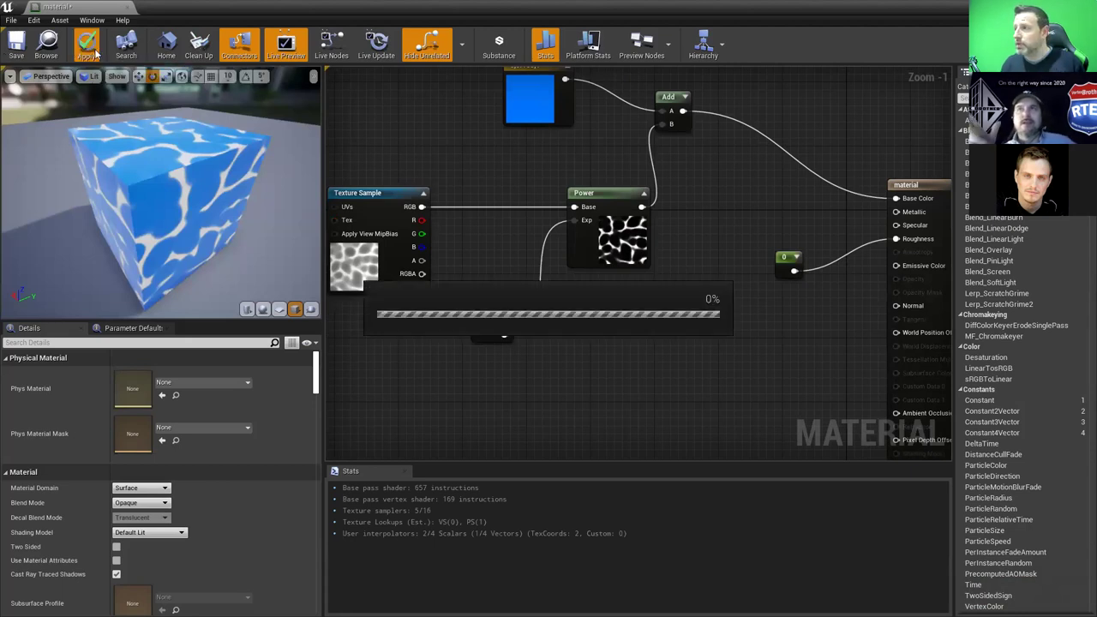
click(17, 43)
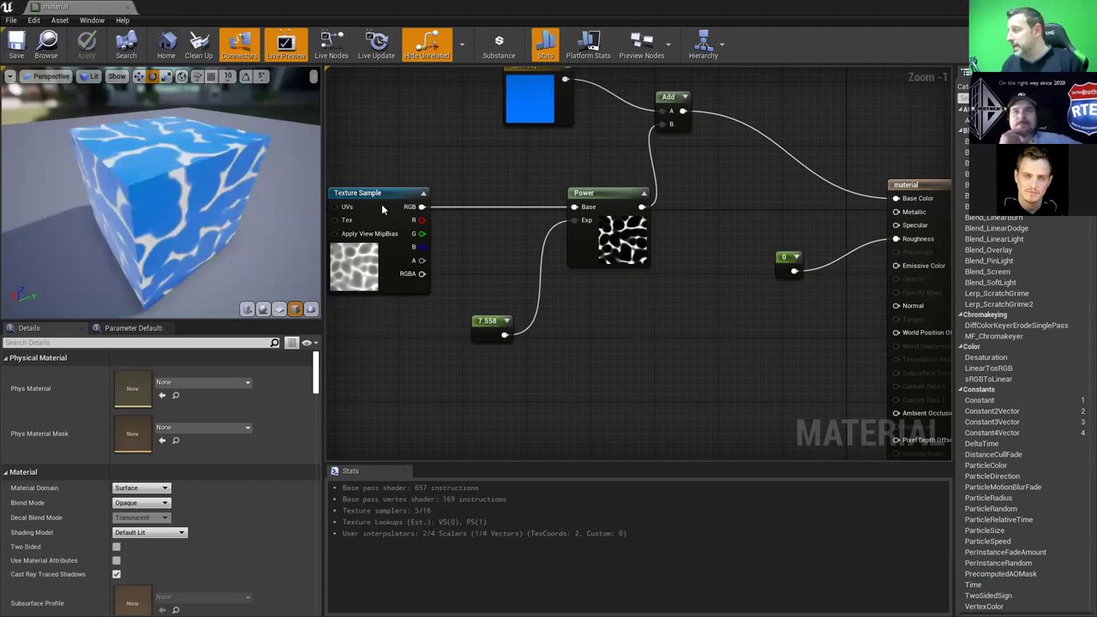
right_drag(457, 161, 521, 205)
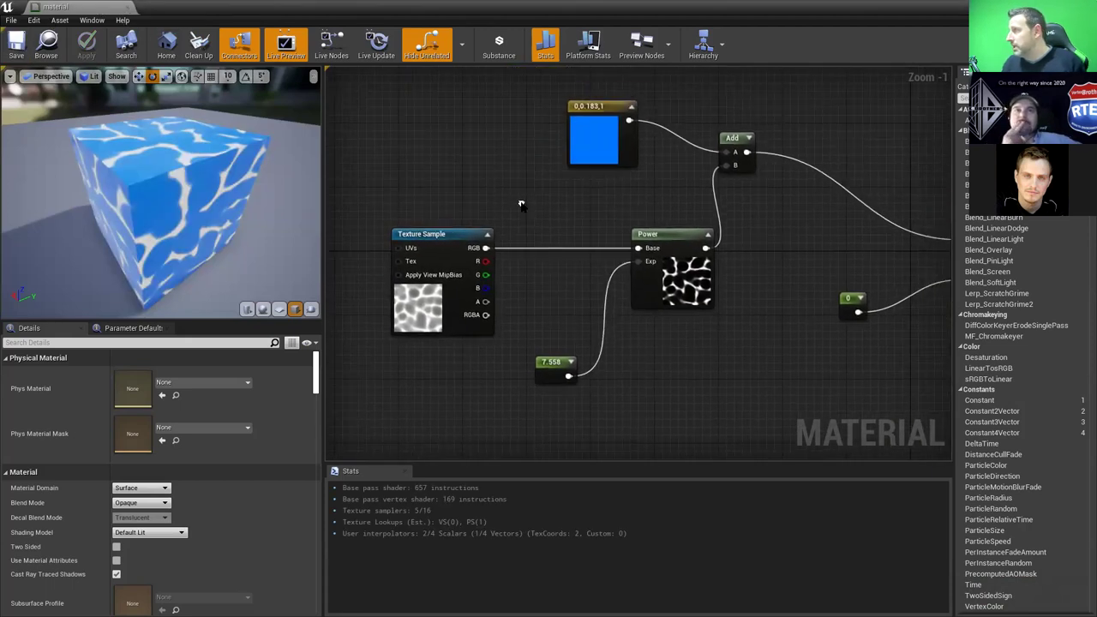
click(127, 7)
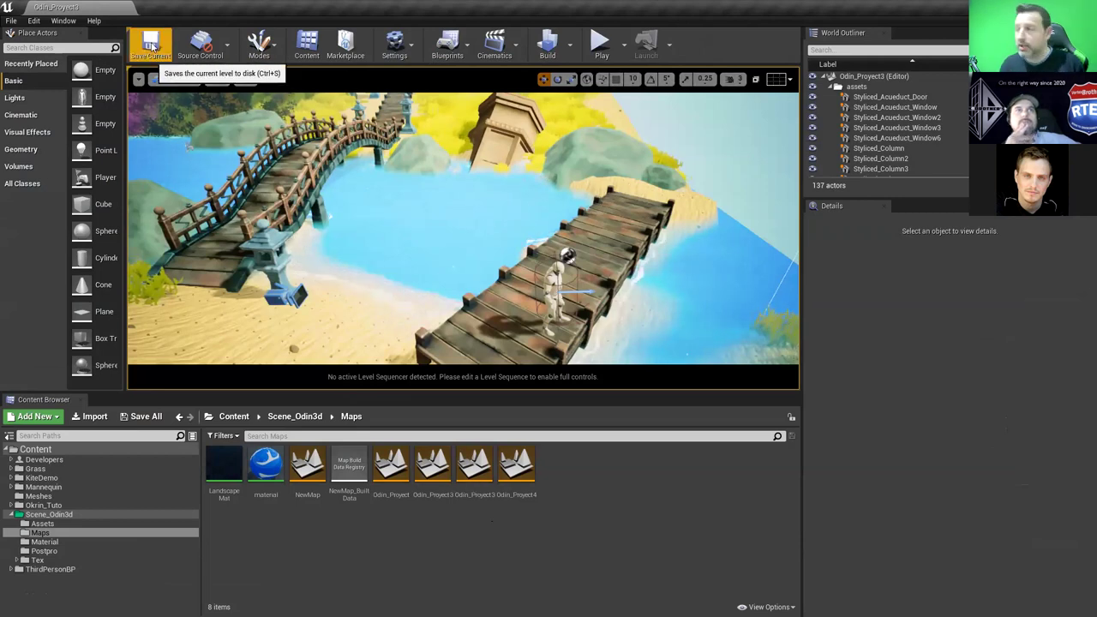
click(198, 44)
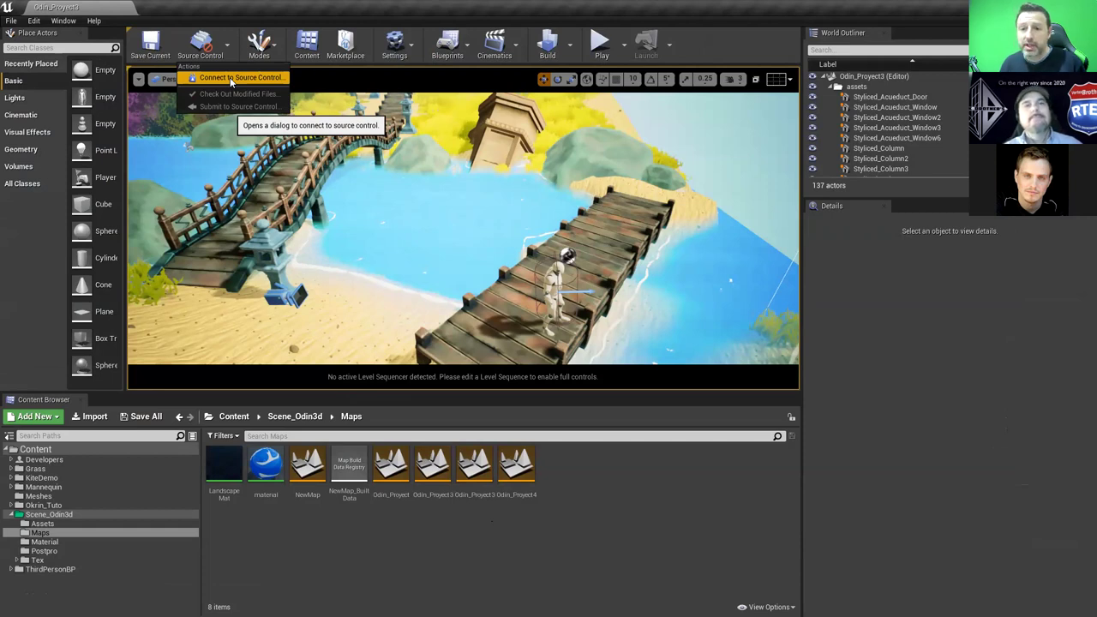
click(259, 45)
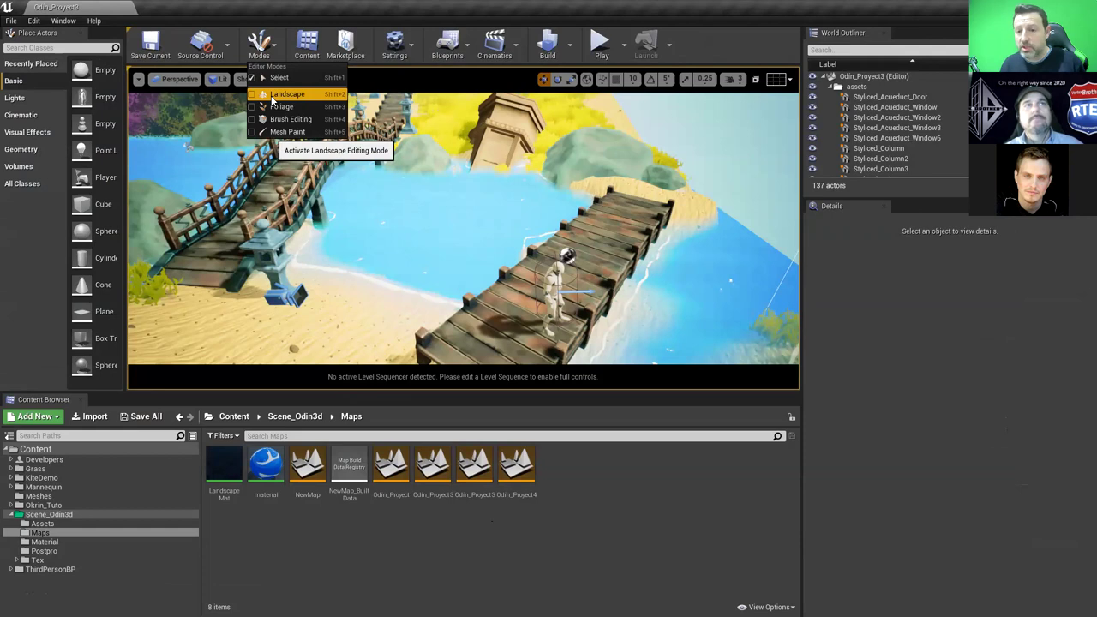
click(325, 172)
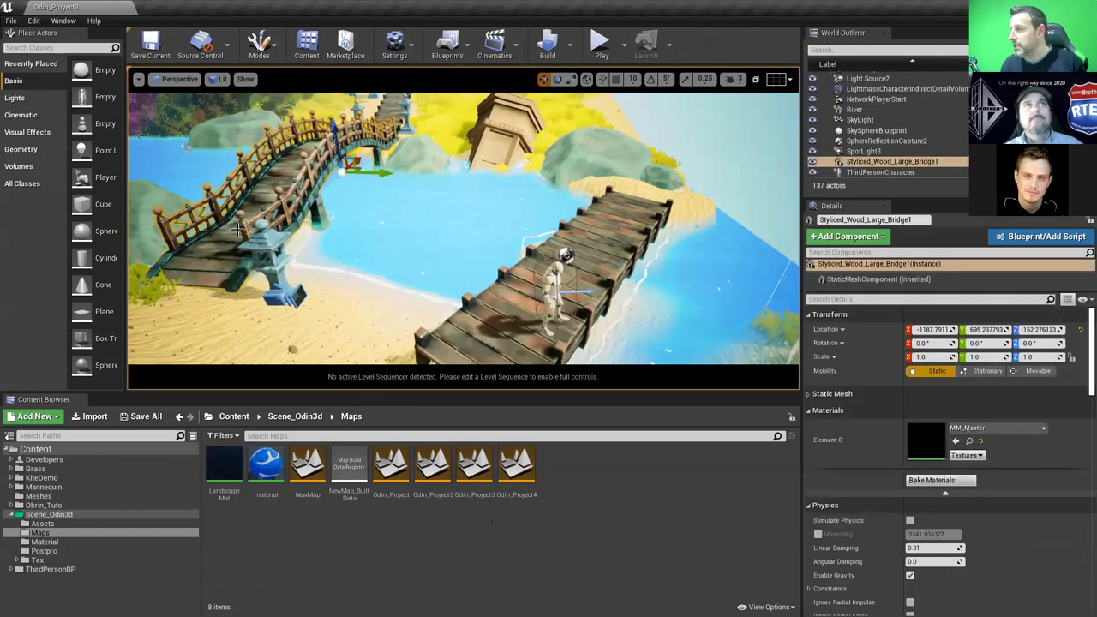
key(f)
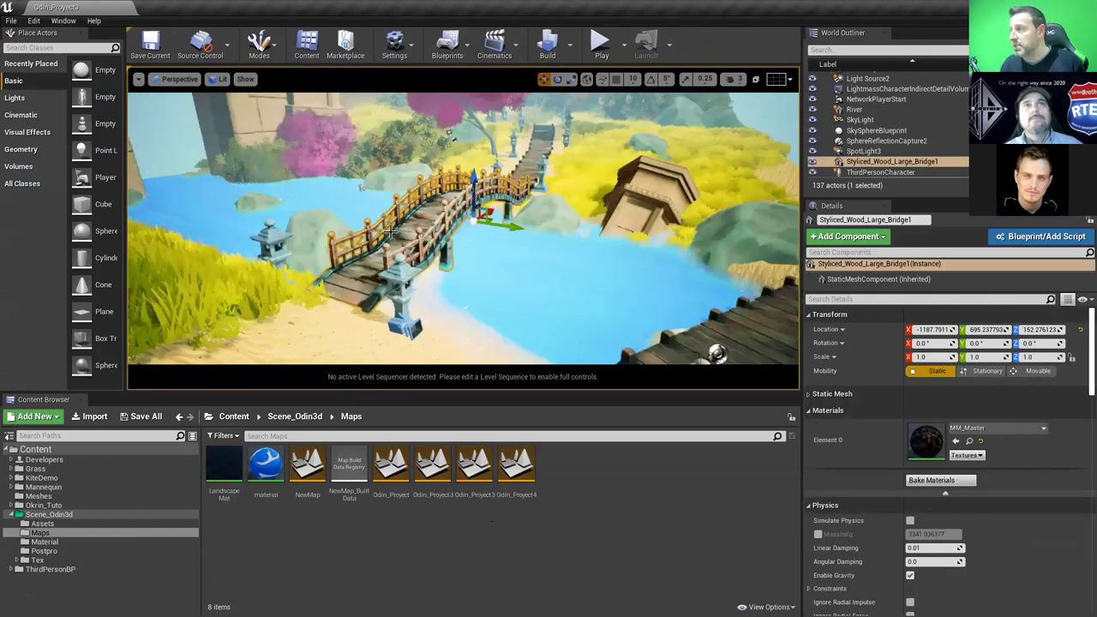
drag(473, 190, 482, 156)
key(ctrl+z)
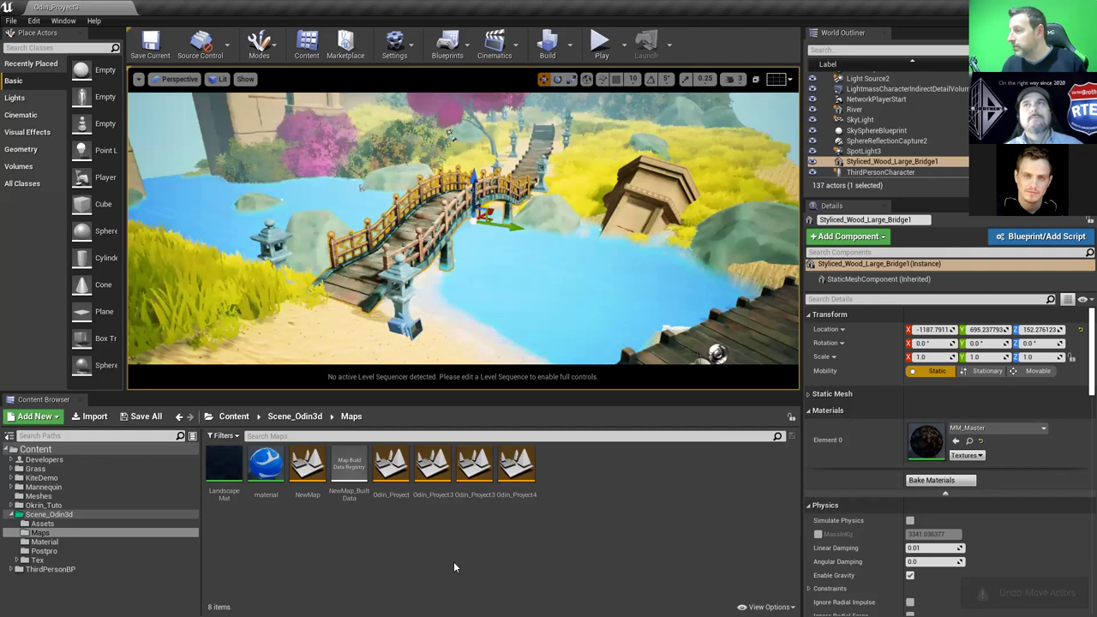
click(259, 45)
click(267, 96)
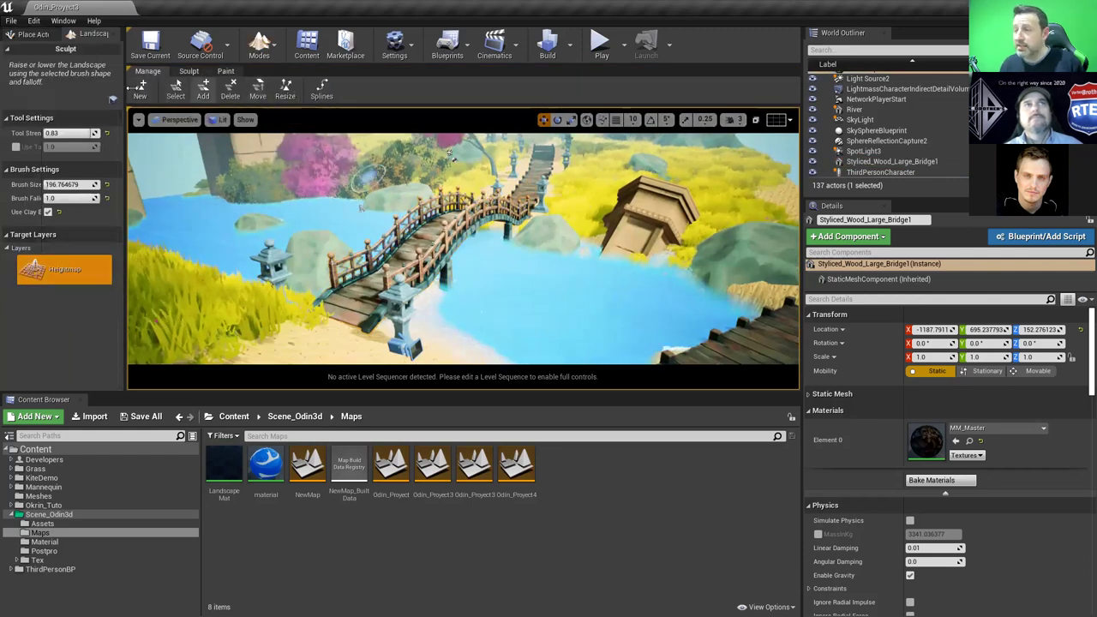
click(189, 71)
click(225, 71)
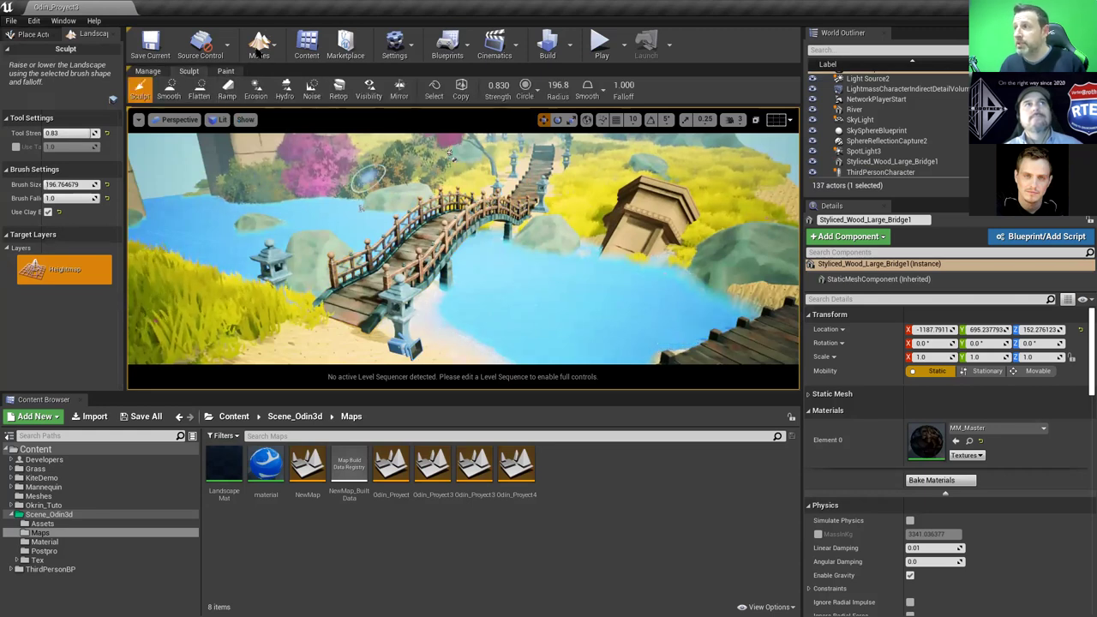
click(260, 49)
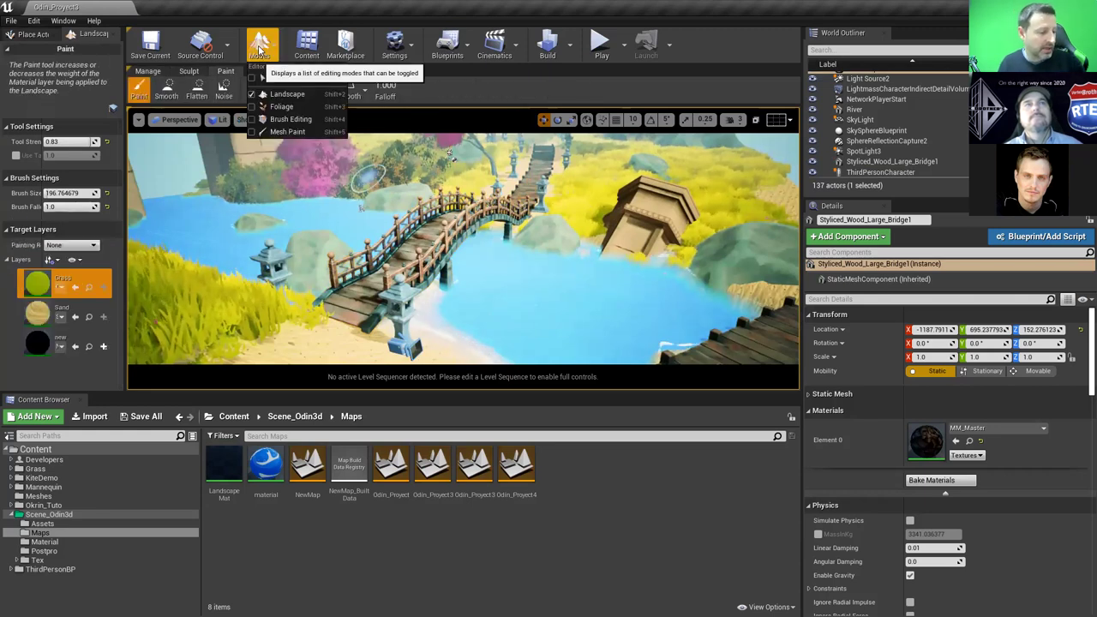
click(271, 106)
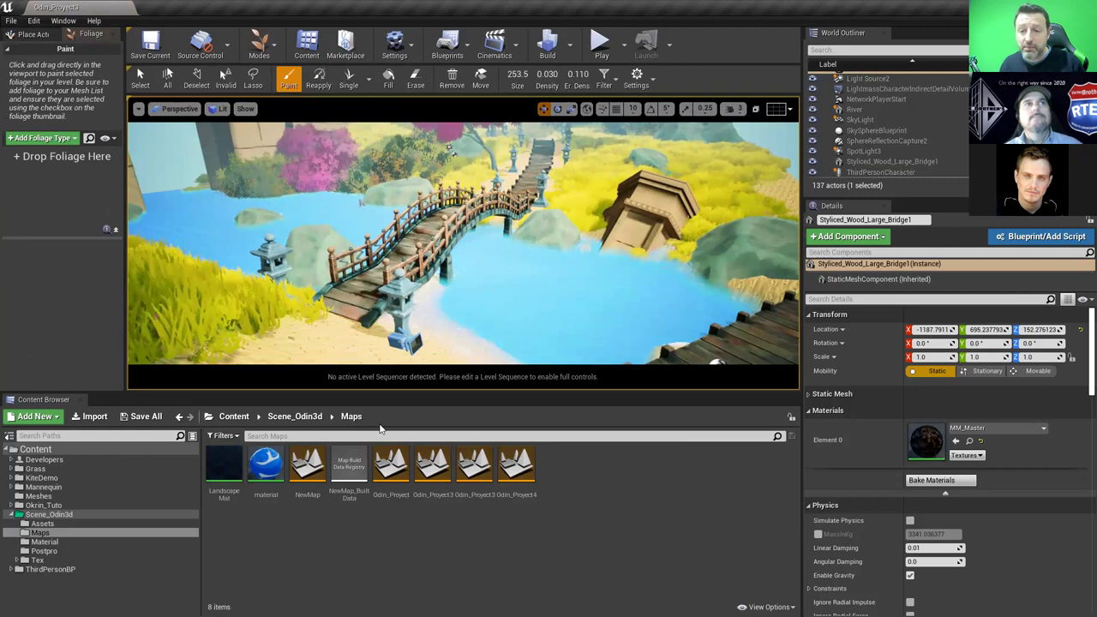
click(260, 49)
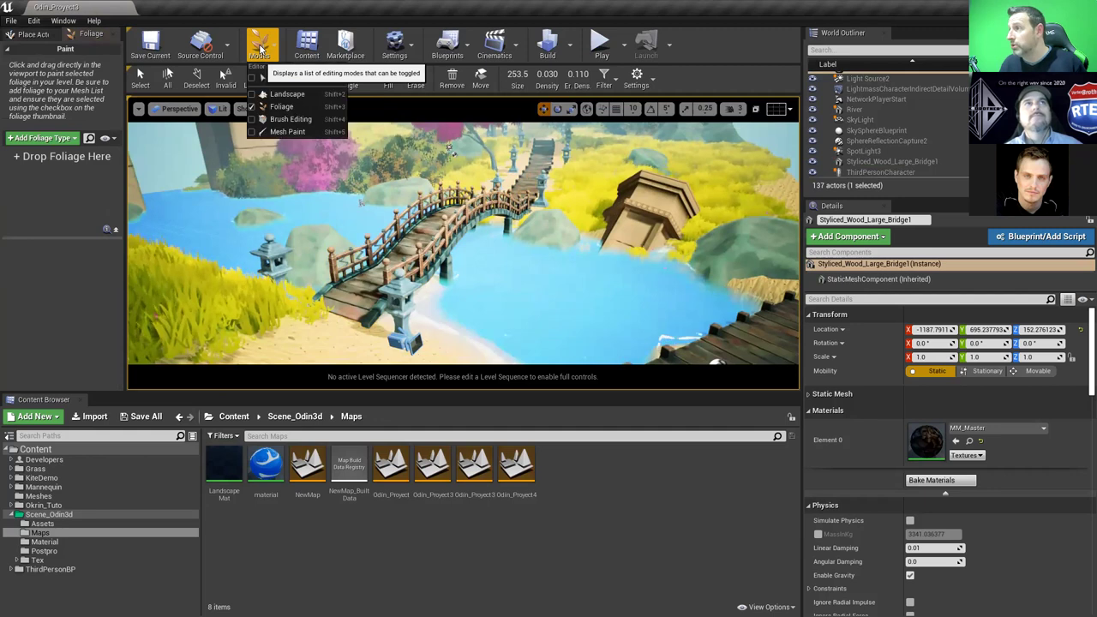
click(283, 119)
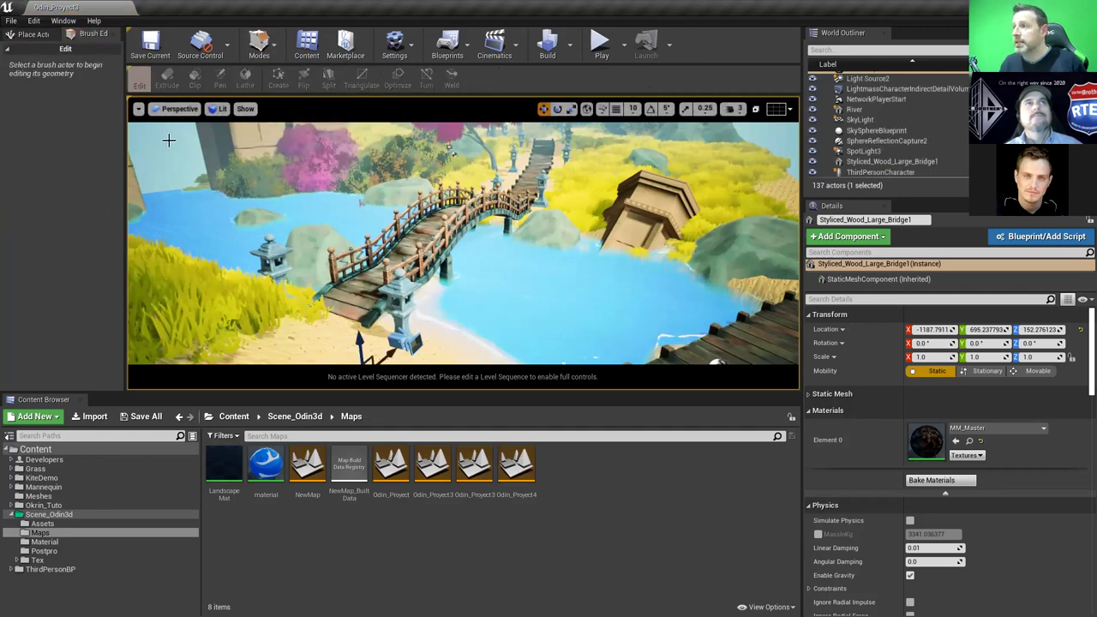
click(250, 51)
Place a Box geometry brush from the Place panel and raise it higher in the scene
click(277, 75)
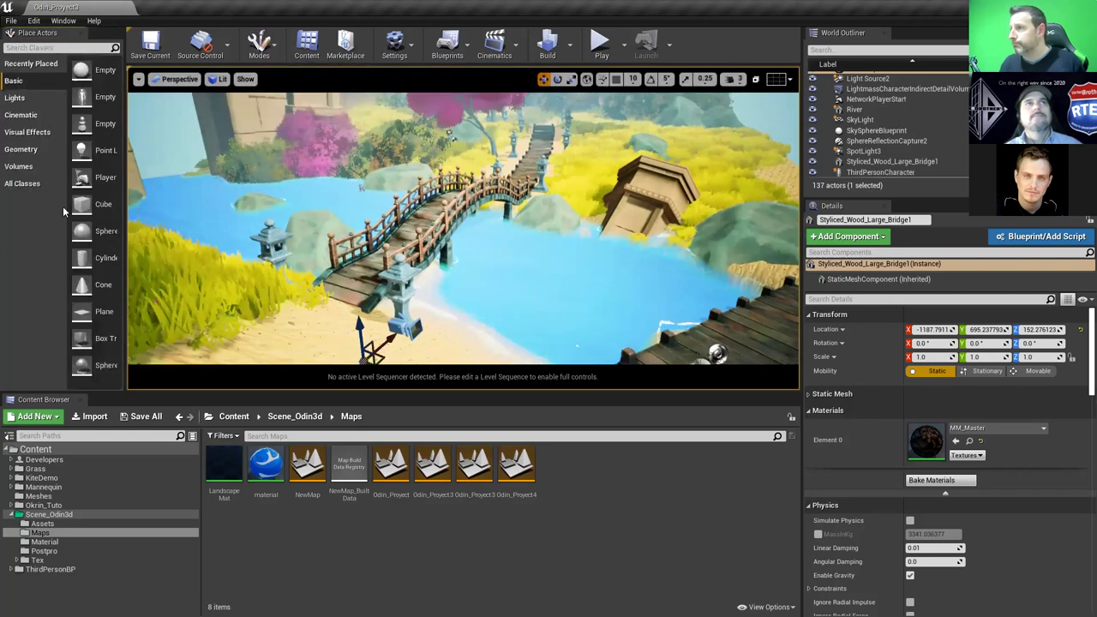
drag(126, 195, 203, 195)
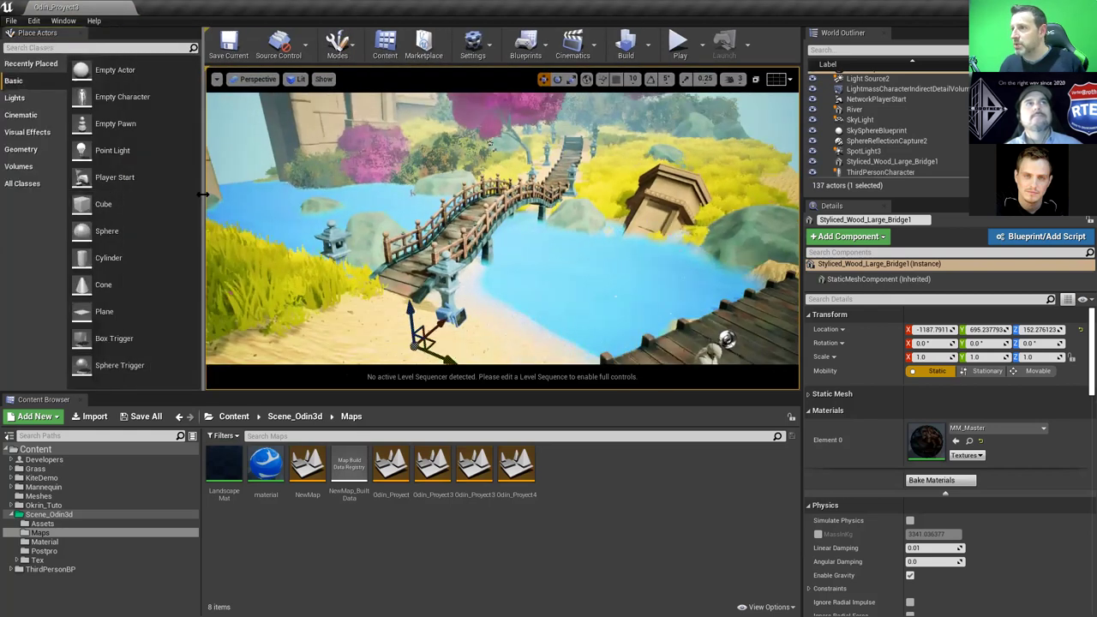
click(20, 149)
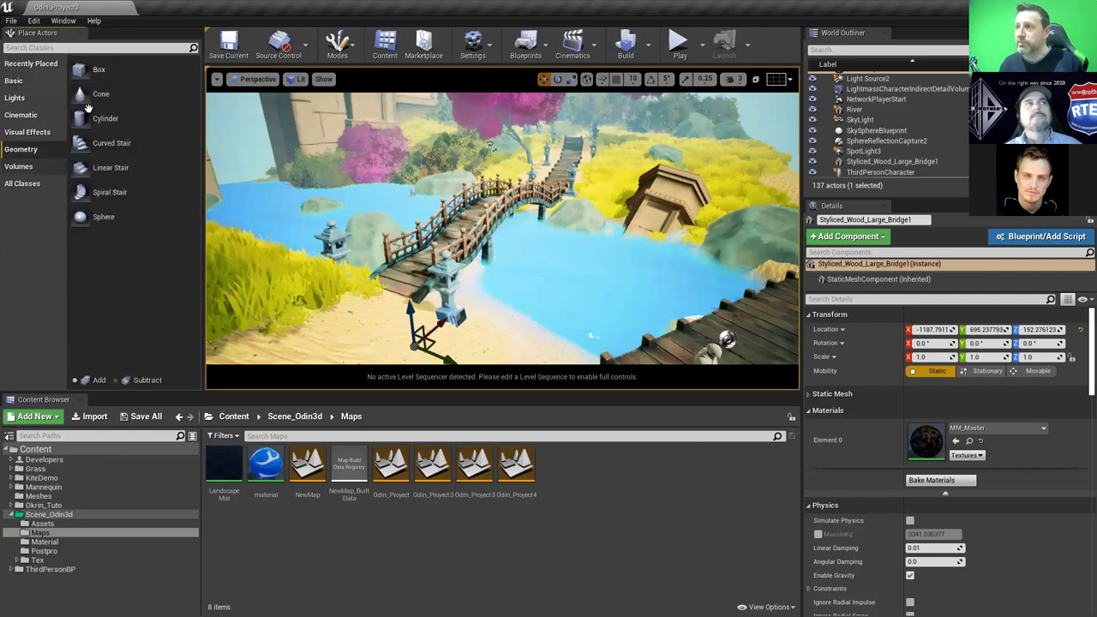
drag(96, 69, 363, 291)
mouse_move(350, 224)
mouse_down()
mouse_move(365, 193)
mouse_move(377, 226)
mouse_move(531, 257)
mouse_move(620, 296)
mouse_up()
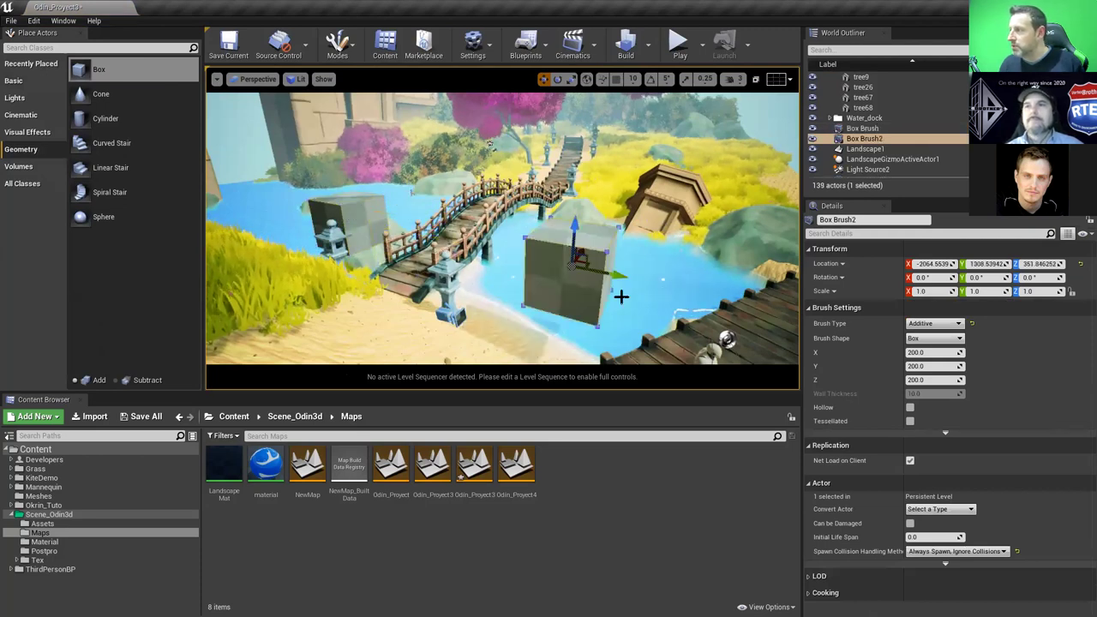
mouse_move(574, 230)
mouse_down()
mouse_move(573, 178)
mouse_move(571, 240)
mouse_up()
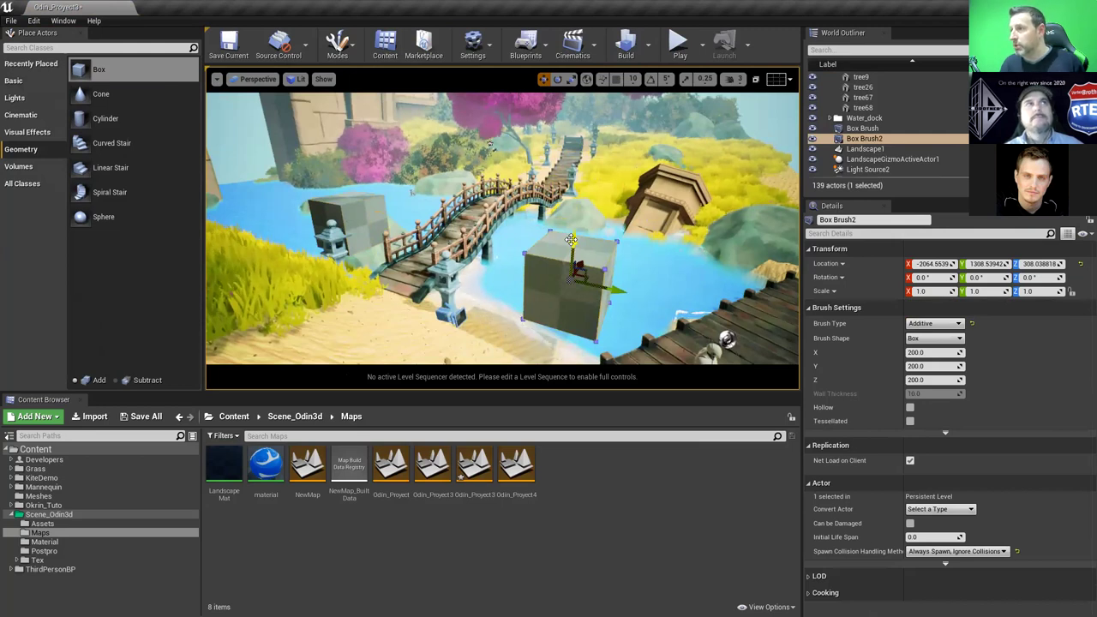
In Brush Editing mode, drag the box's top face upward into a tall block
click(337, 47)
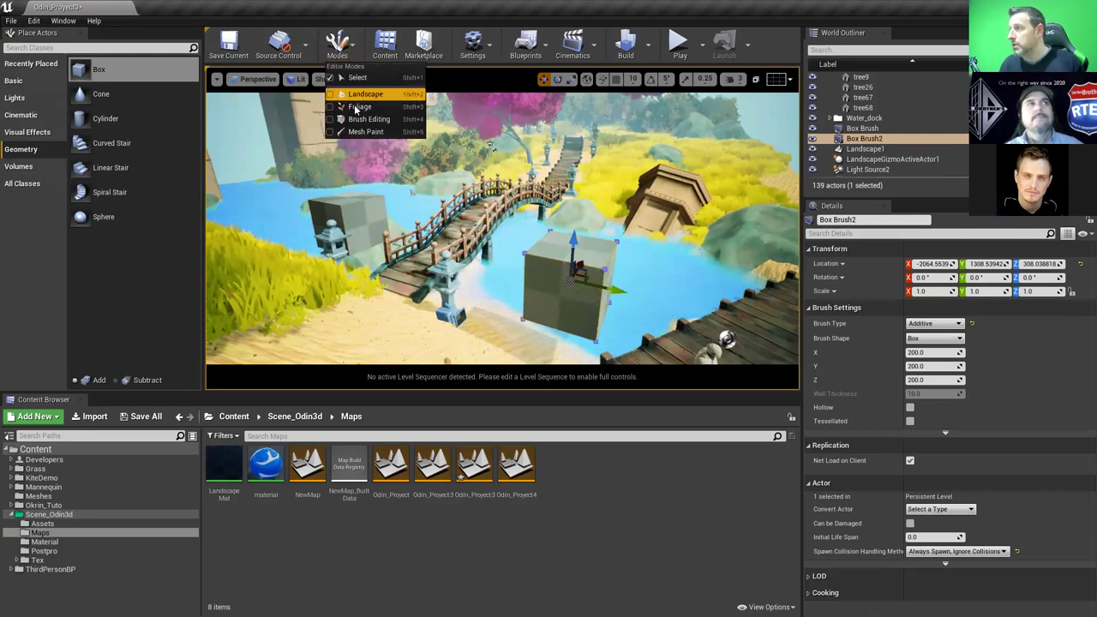
click(358, 119)
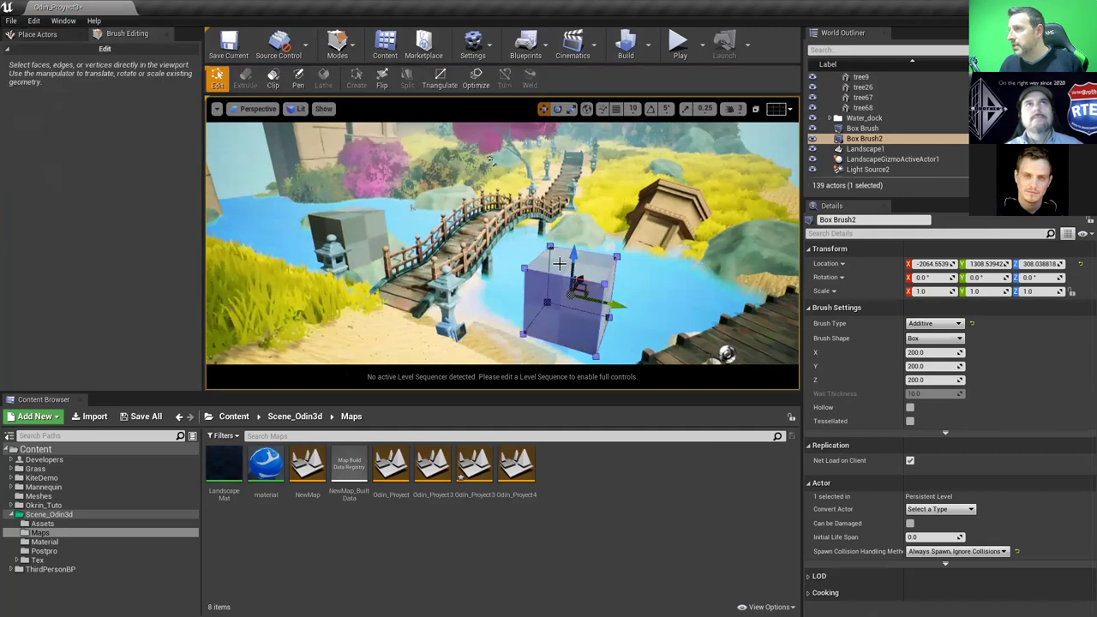
click(559, 262)
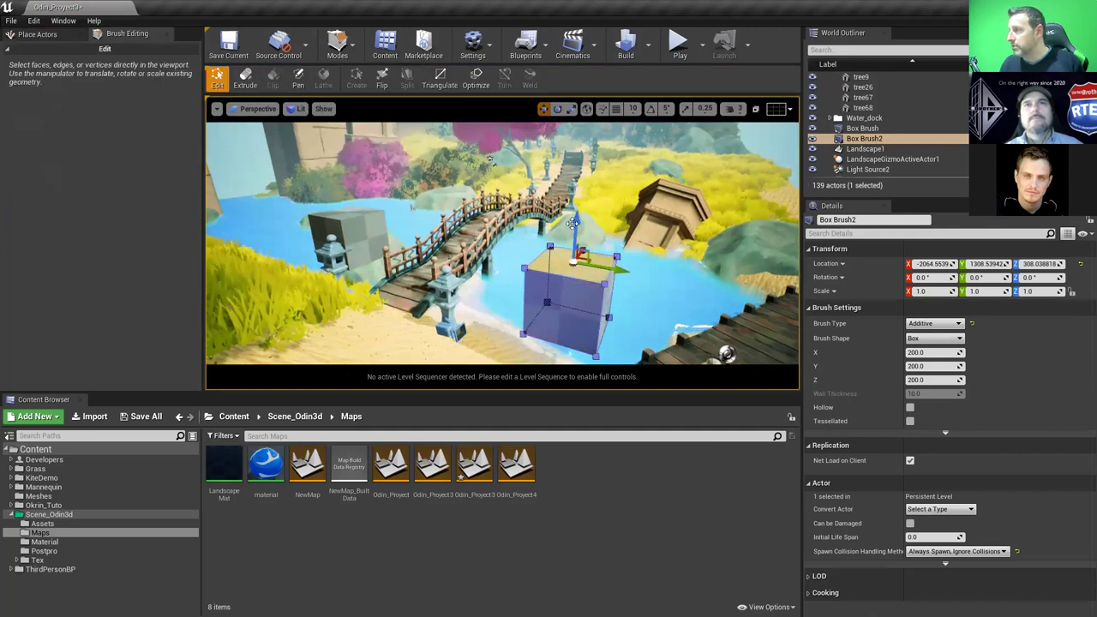
mouse_move(573, 223)
mouse_down()
mouse_move(570, 185)
mouse_move(566, 249)
mouse_up()
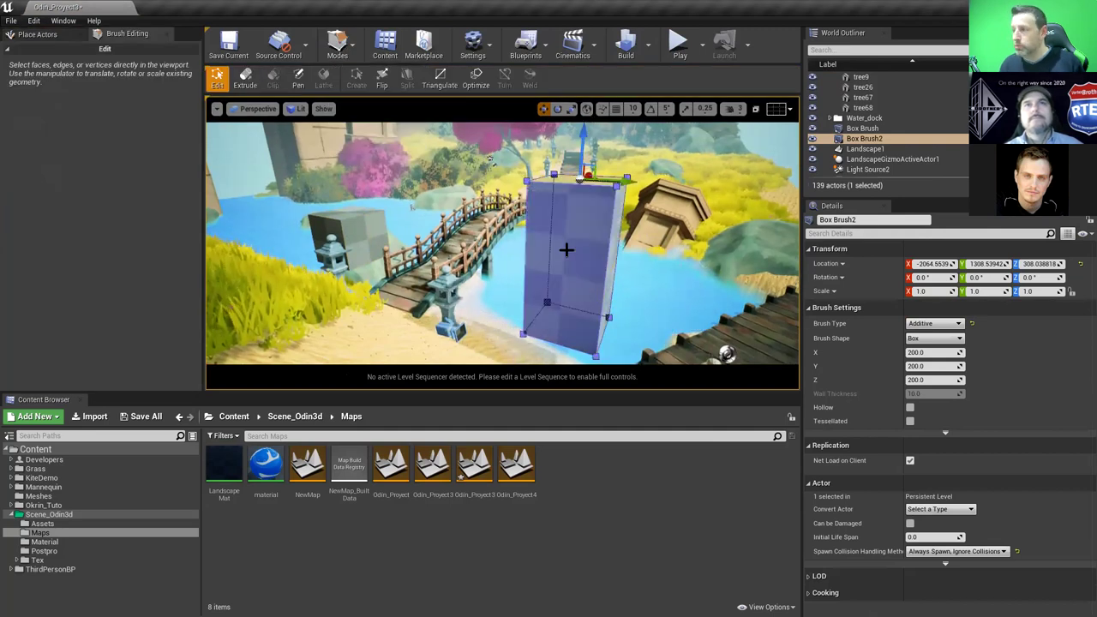
Return to Place mode and delete both box brushes from the level
click(335, 45)
click(345, 79)
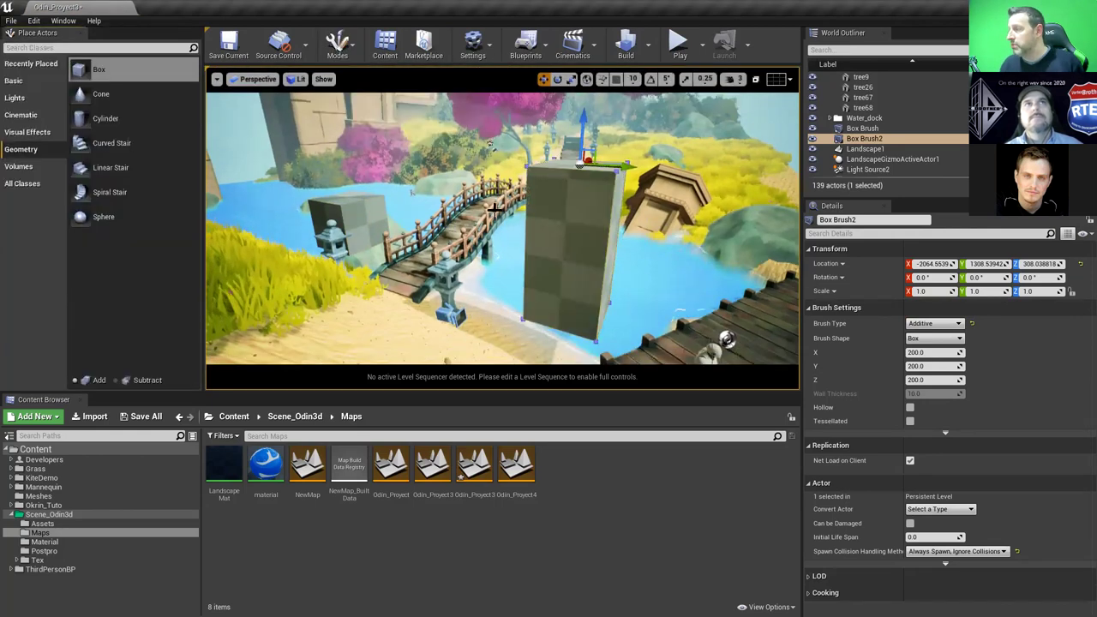
key(Delete)
click(362, 209)
key(Delete)
click(337, 43)
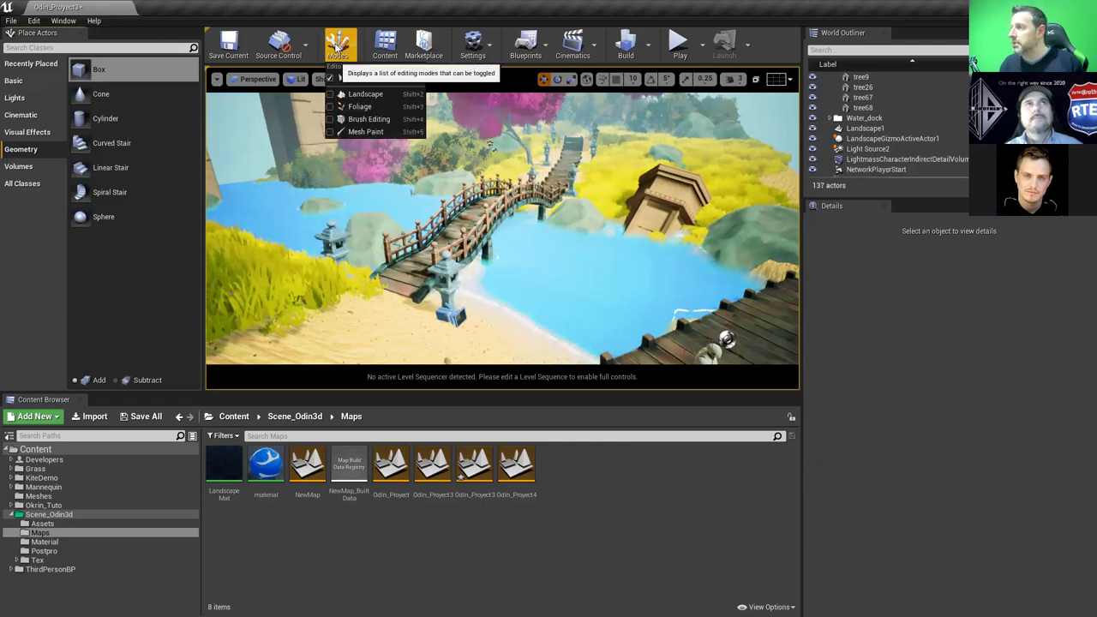
click(352, 132)
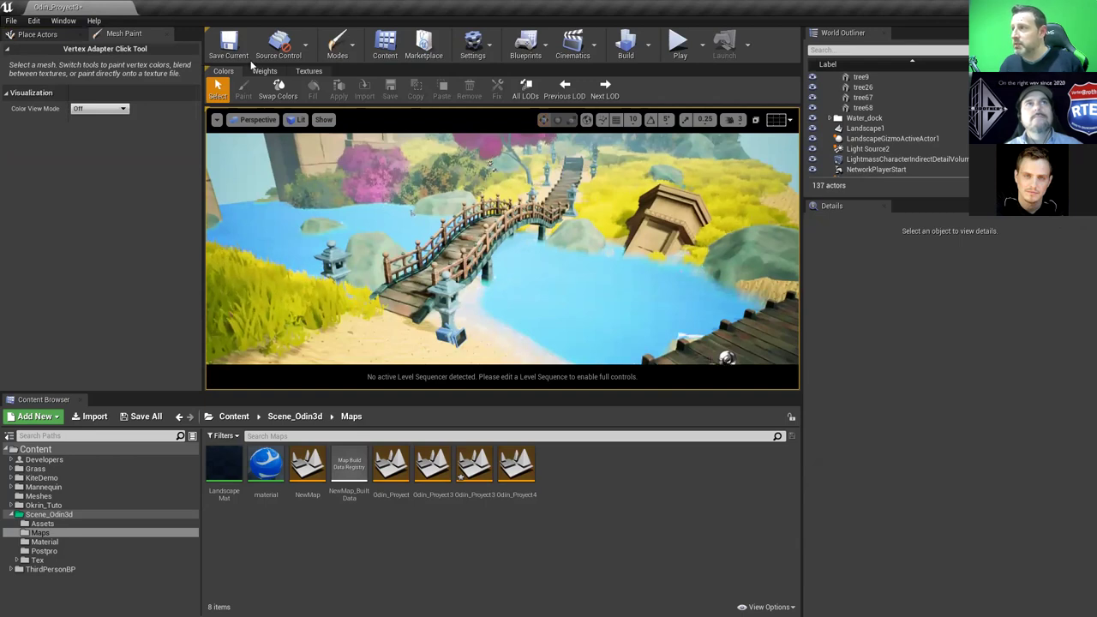
click(308, 71)
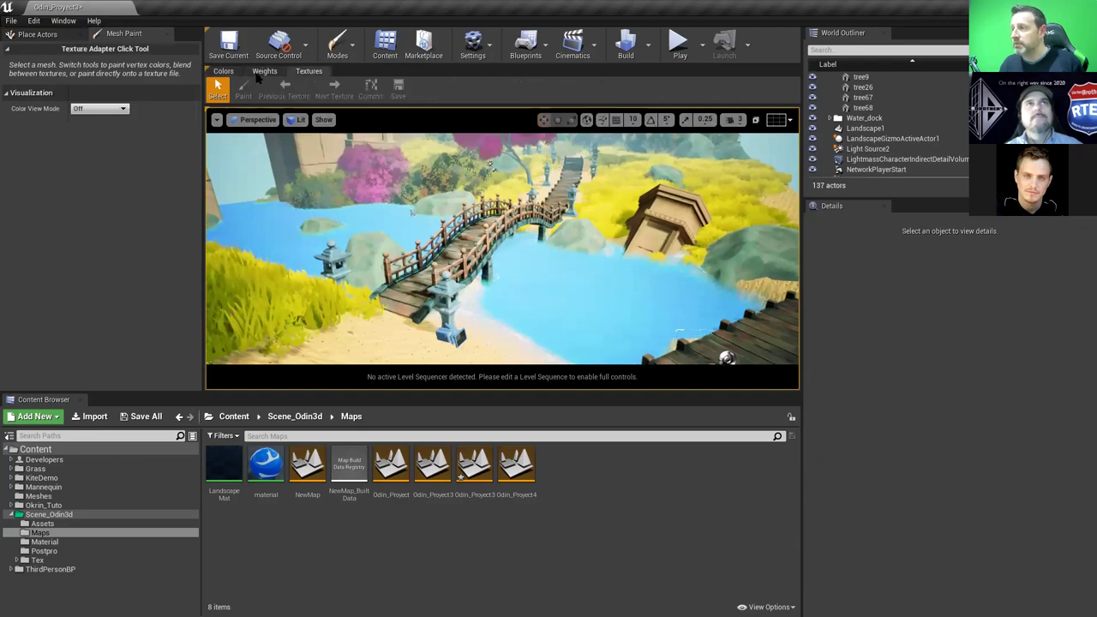
click(223, 71)
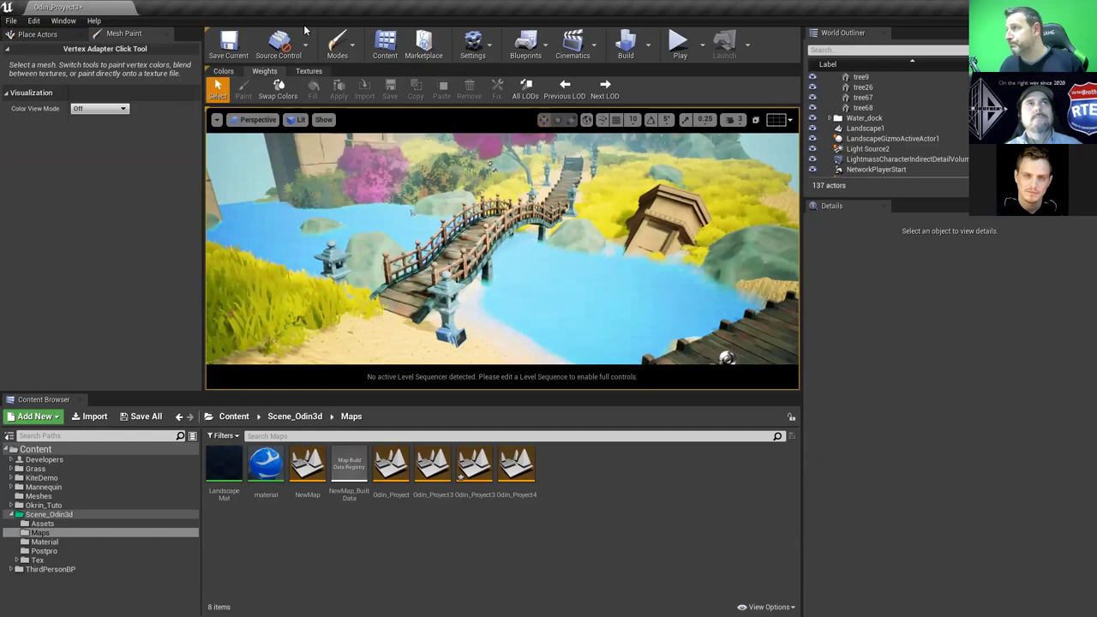
click(338, 44)
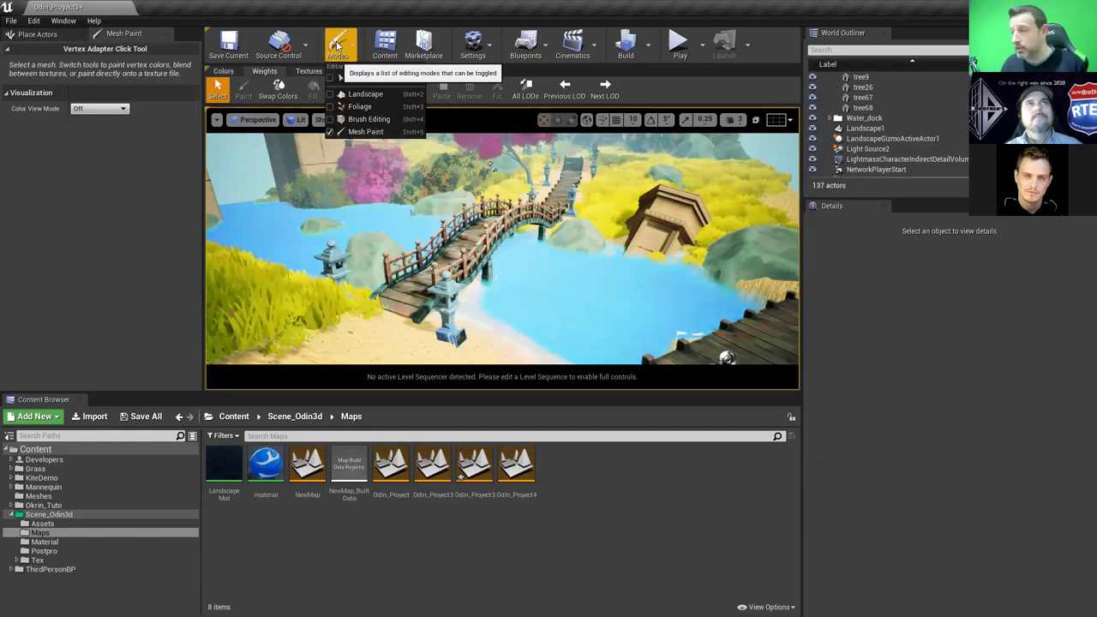
click(347, 77)
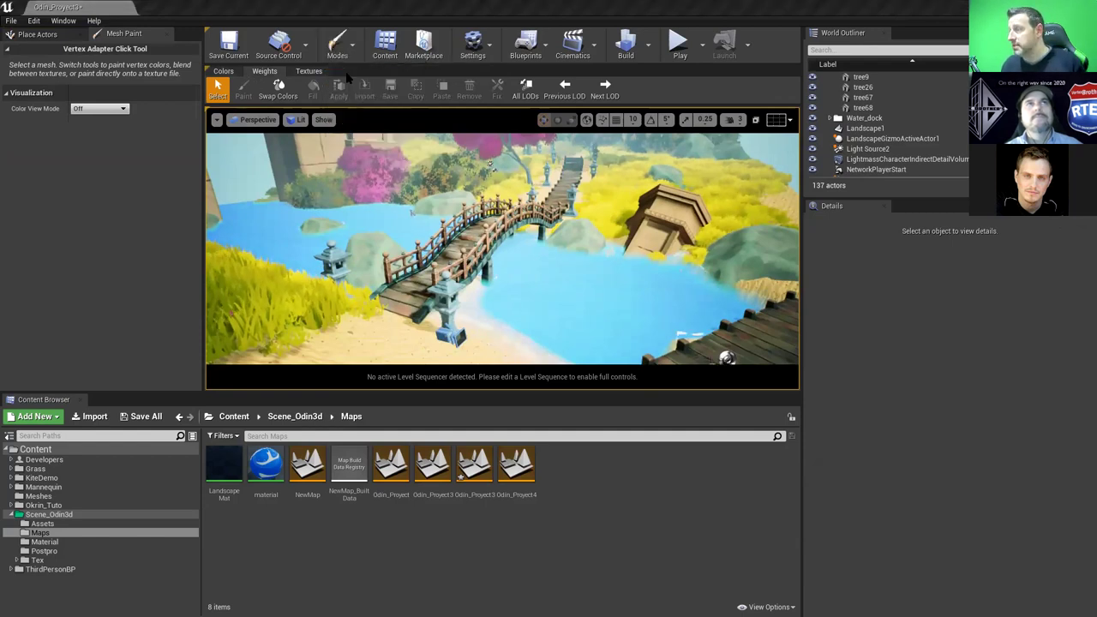
key(shift+1)
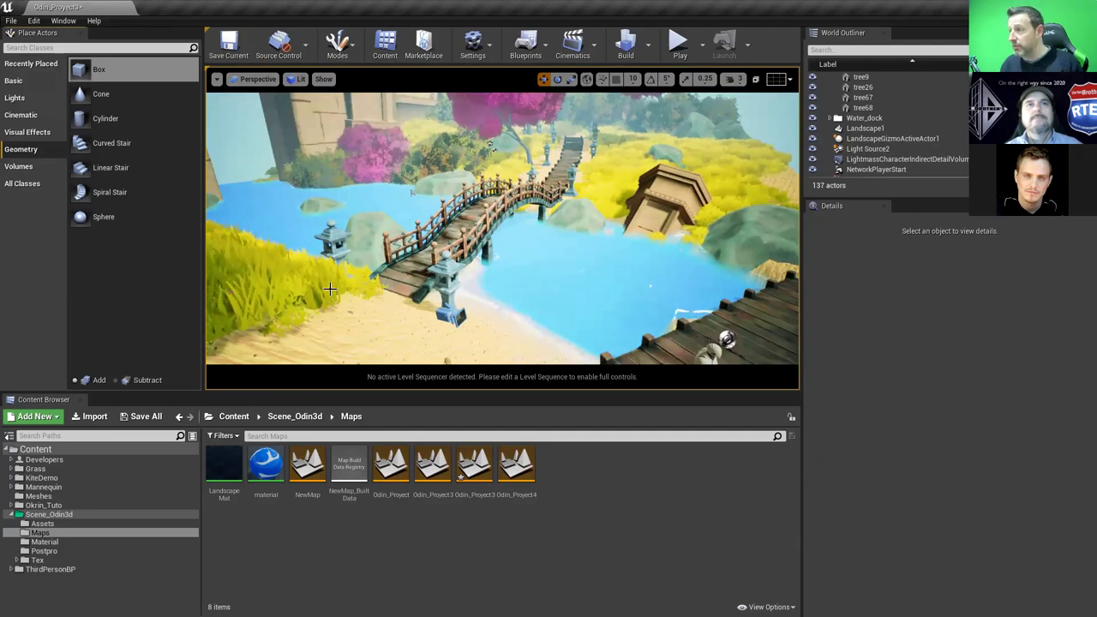
middle_drag(329, 288, 321, 266)
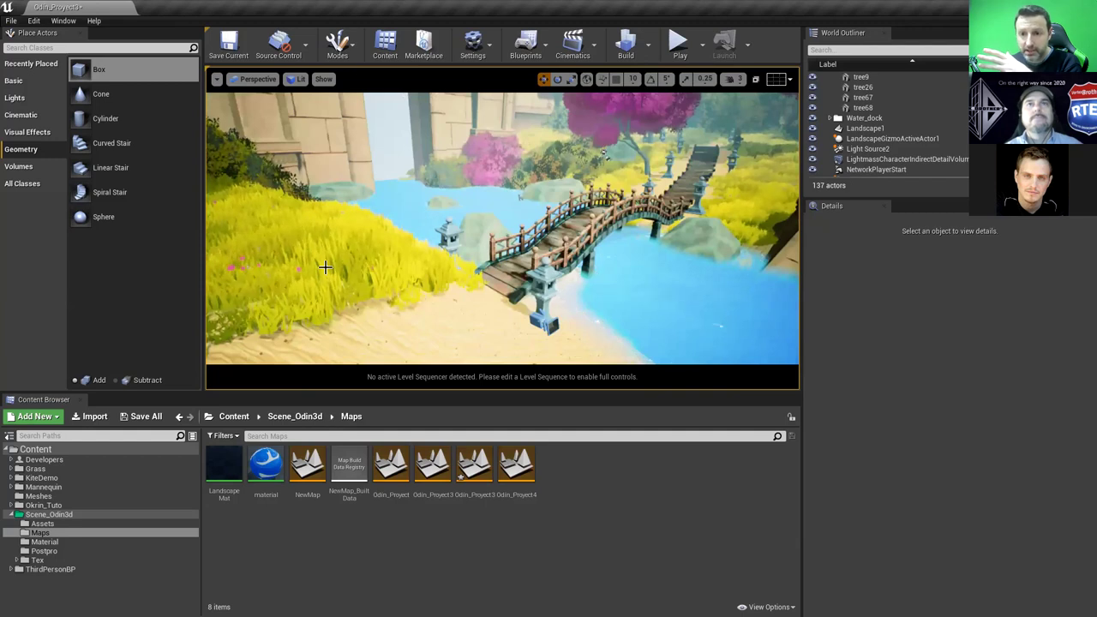
Open World Settings, then Project Settings at the Project – Description page
click(384, 46)
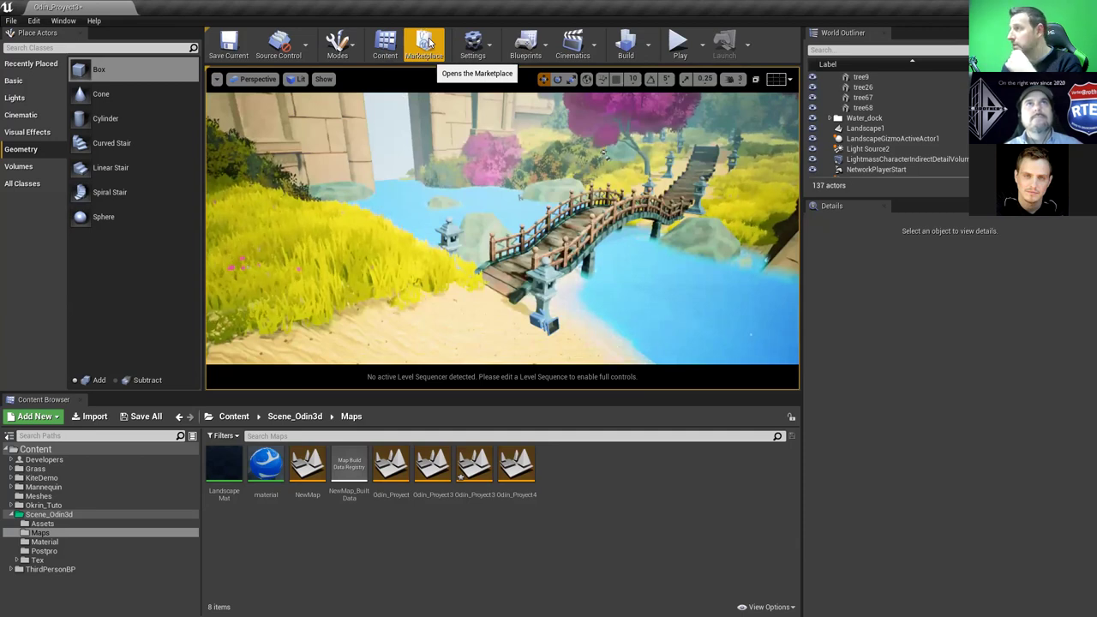
click(473, 45)
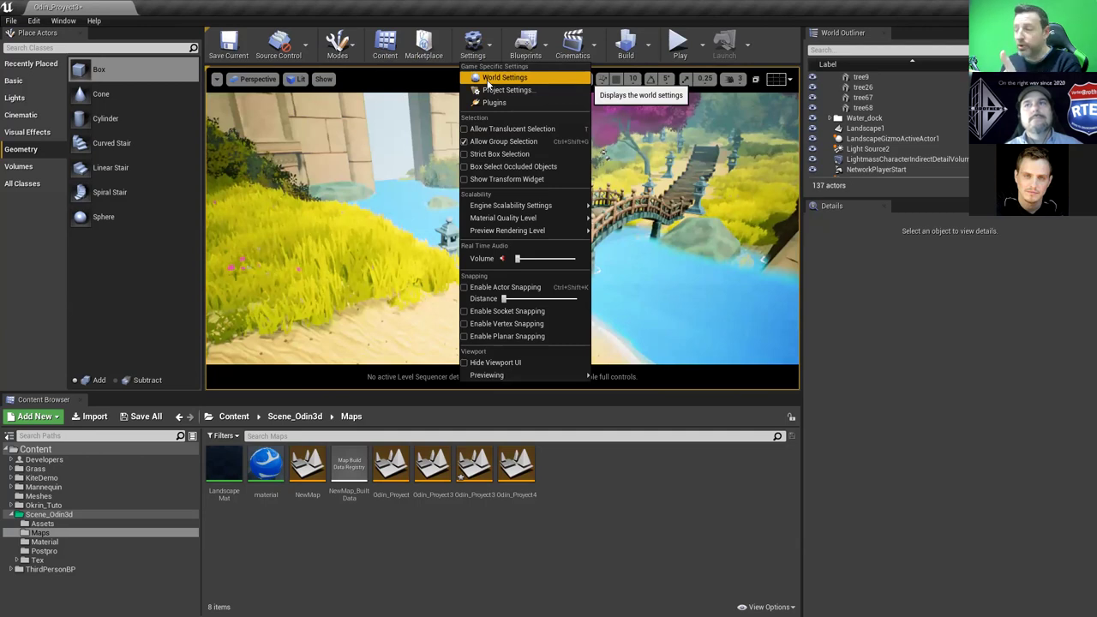
click(488, 79)
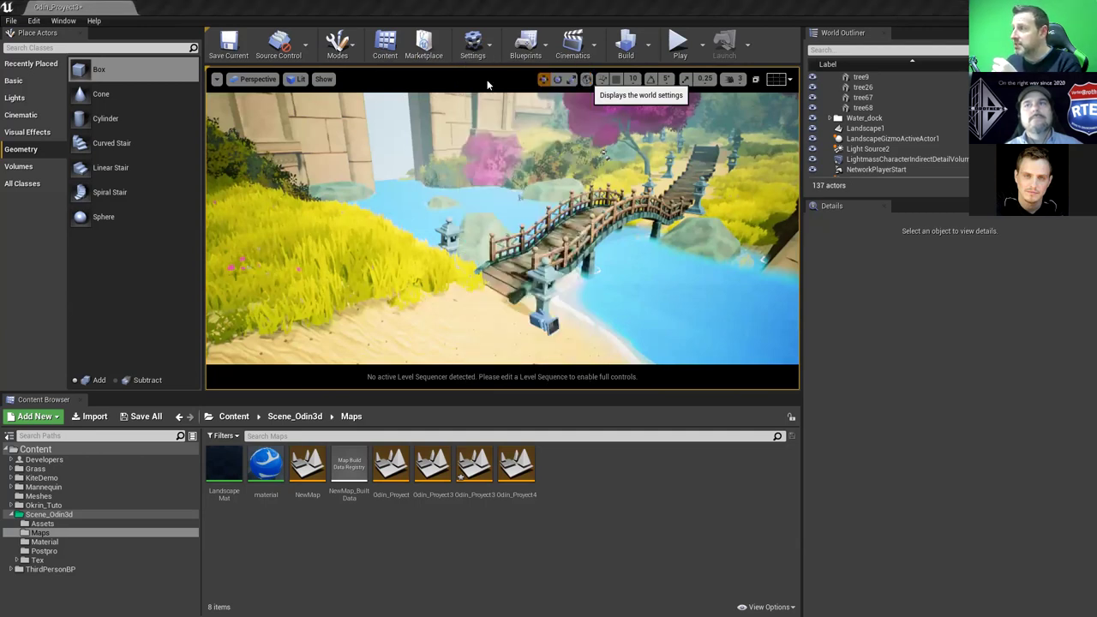
click(470, 41)
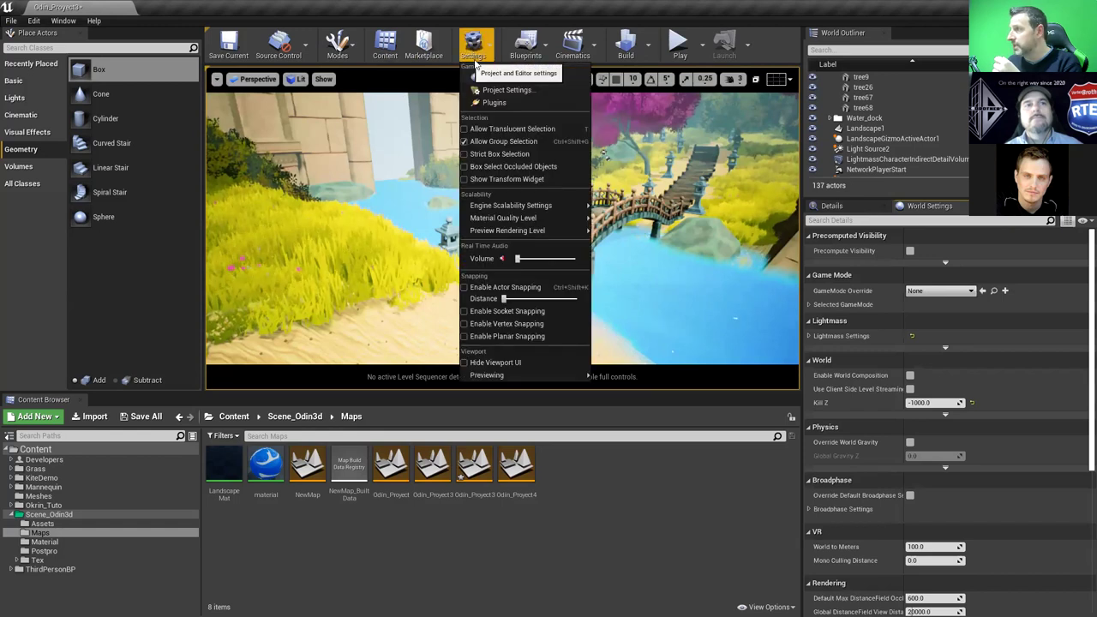
click(487, 93)
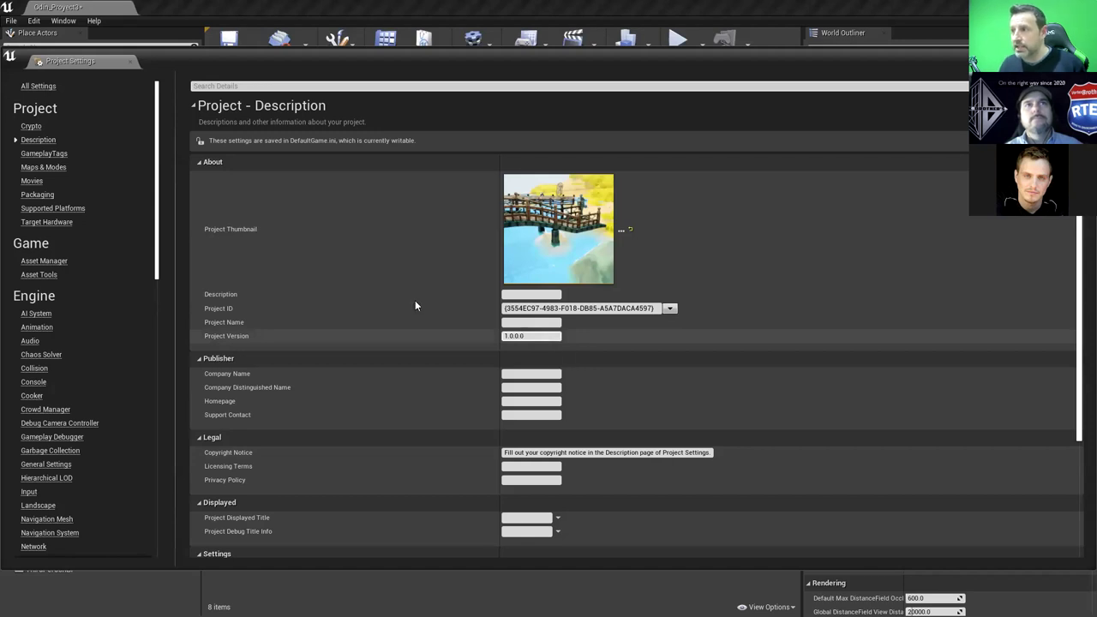
Search Project Settings for 'field', then replace the search term with 'autoex'
click(211, 88)
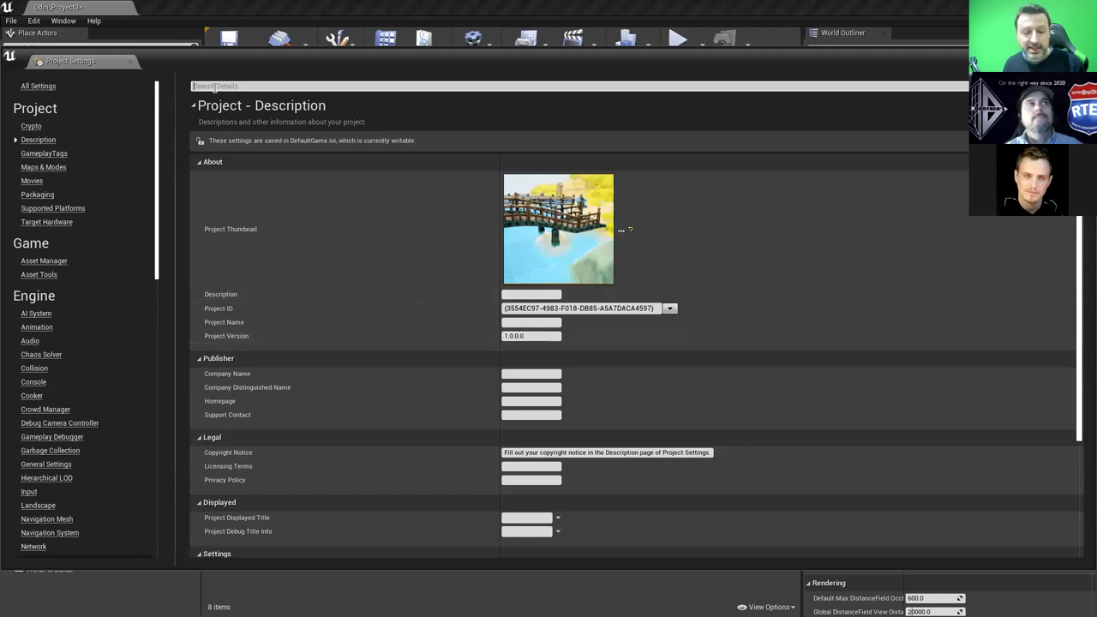
text(field)
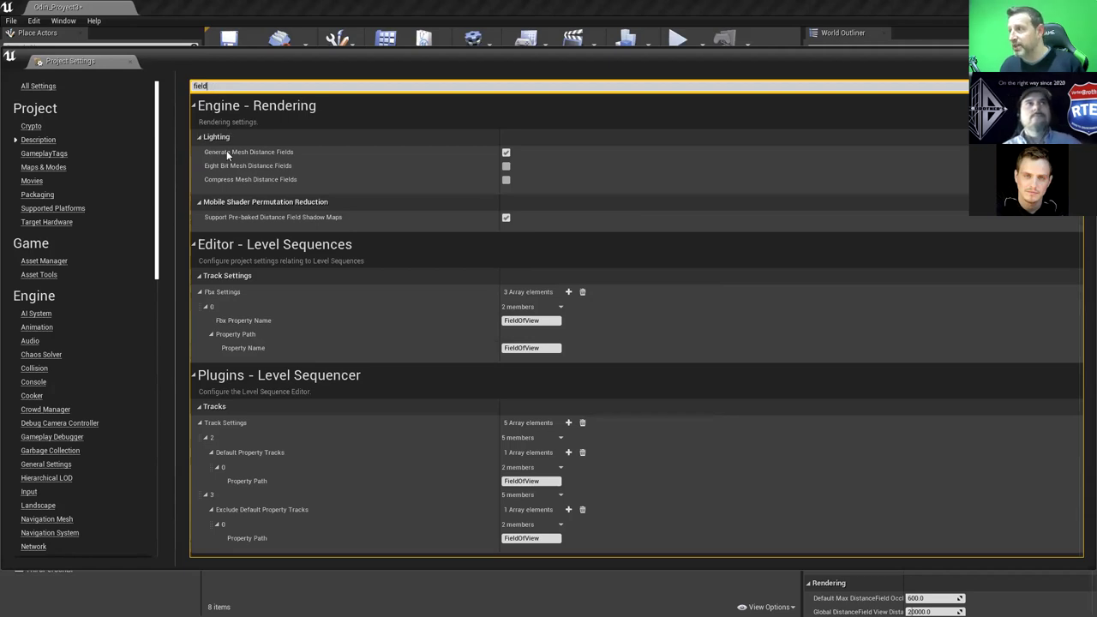
mouse_move(418, 160)
click(201, 86)
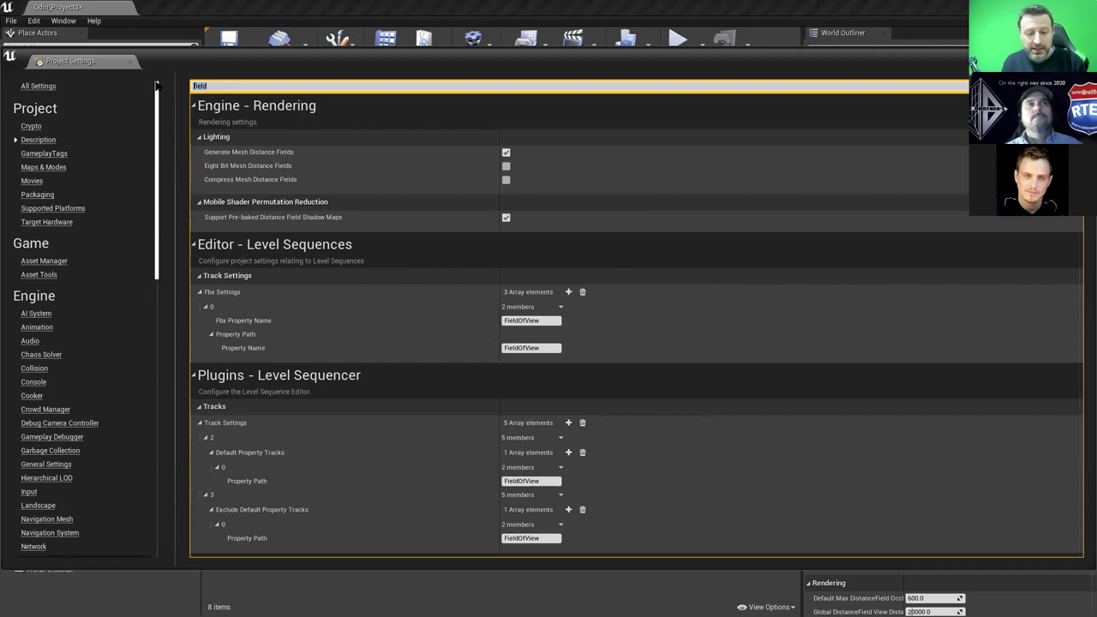
key(BackSpace)
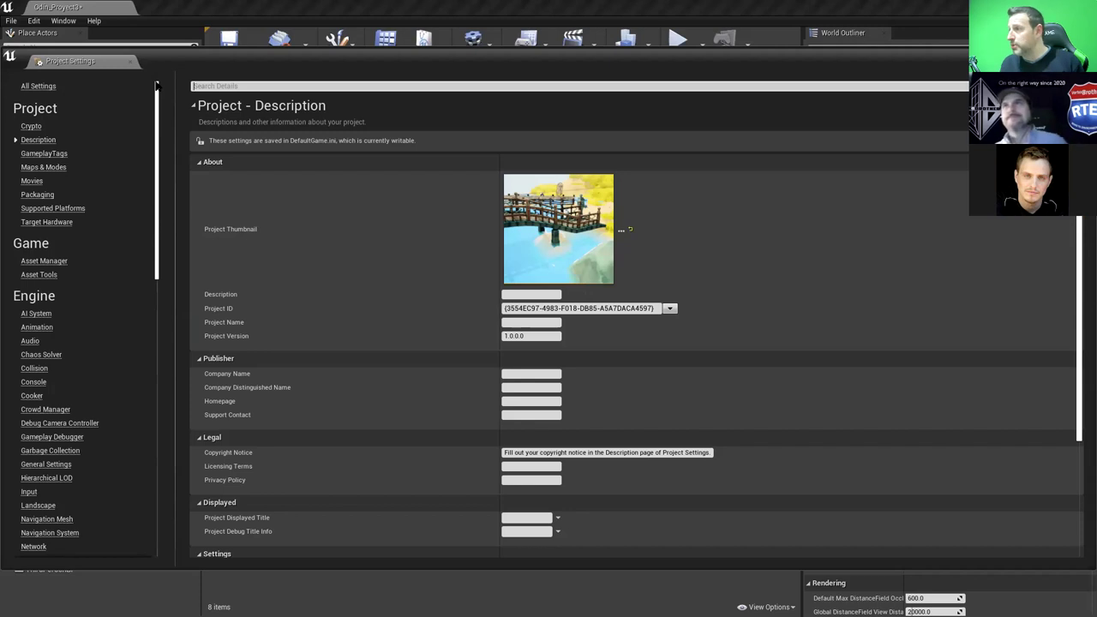
text(auto)
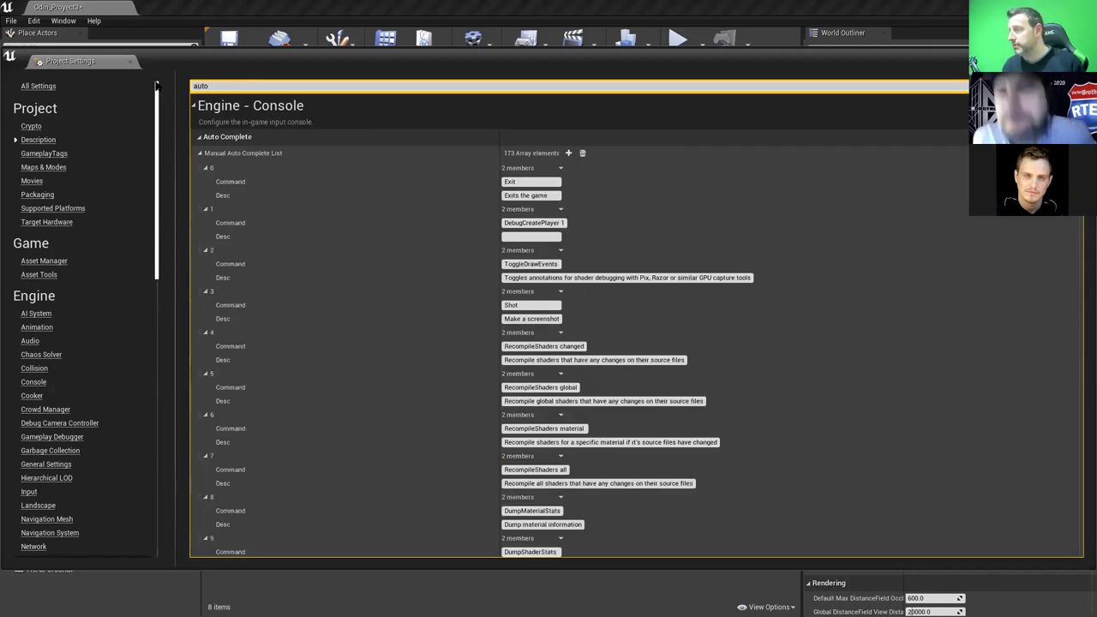
text(ex)
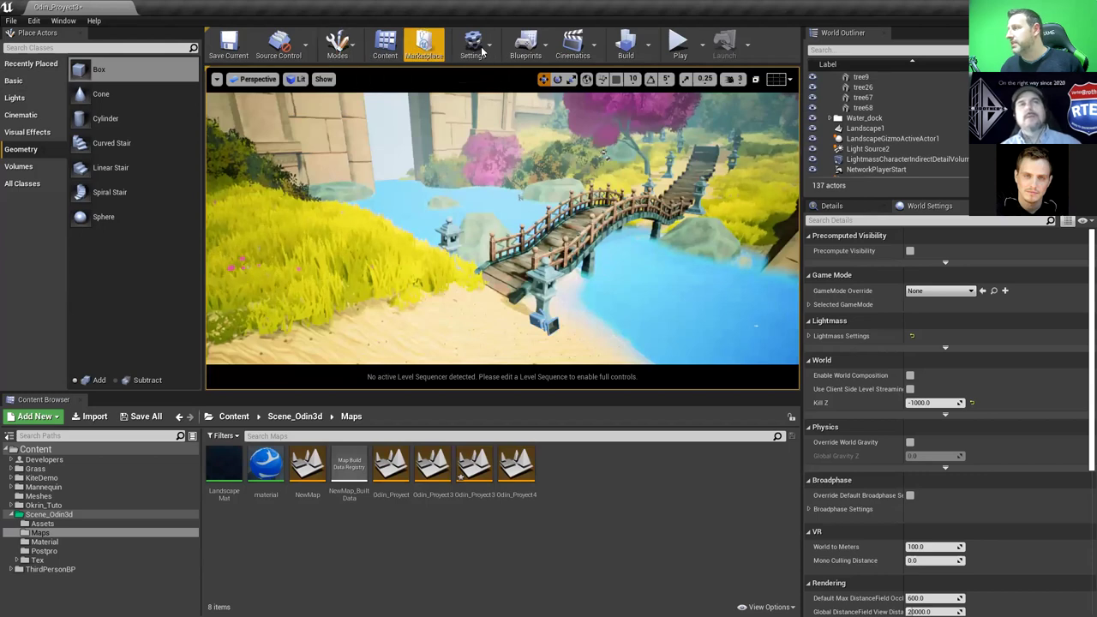
Browse the Blueprints dropdown and its GameMode submenu, then open the Cinematics dropdown
click(548, 50)
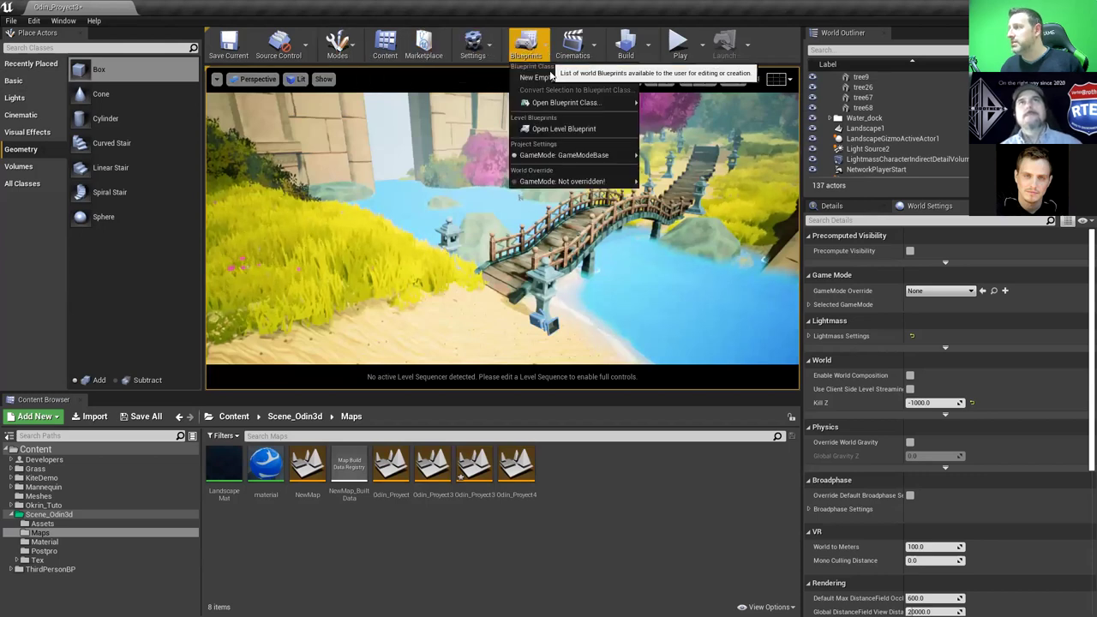
mouse_move(545, 104)
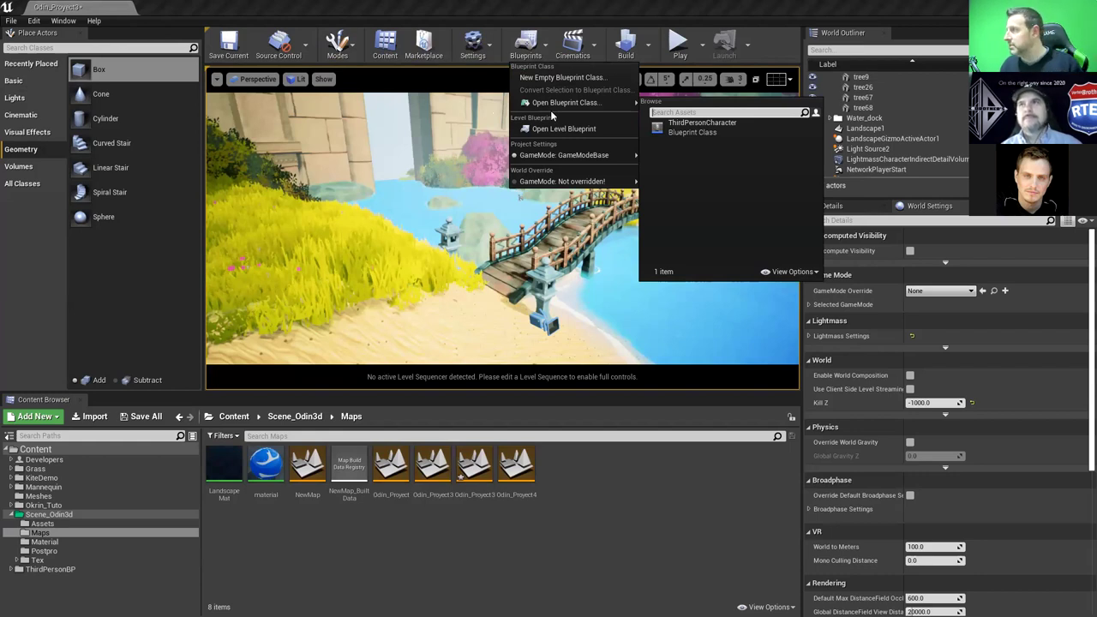
click(593, 49)
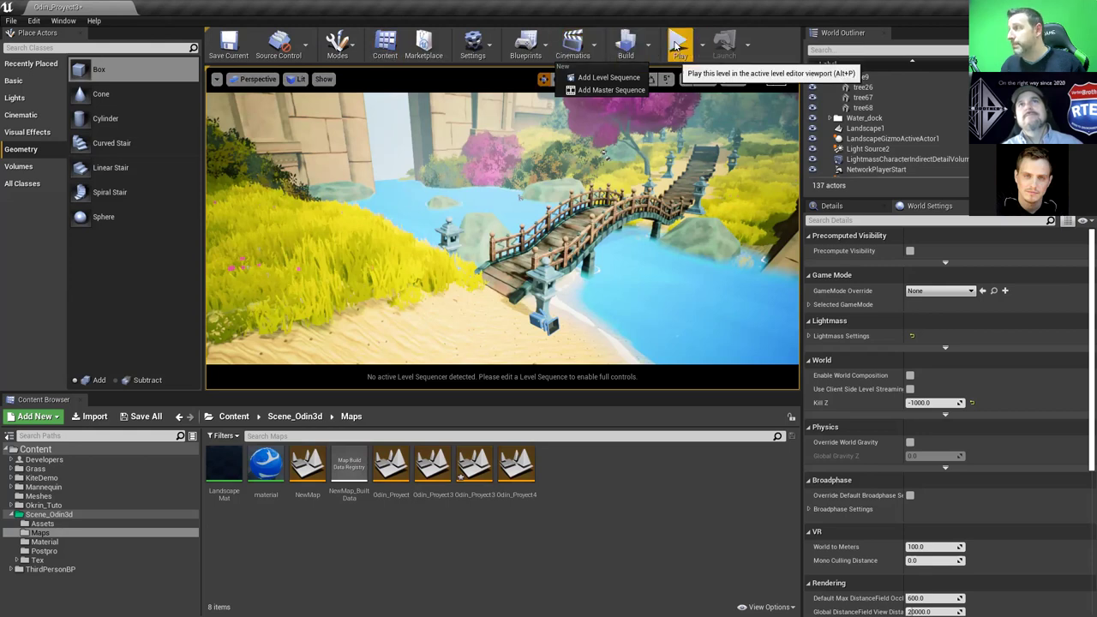
Play the level in the editor and run the character over the bridge and down the wooden path
click(702, 45)
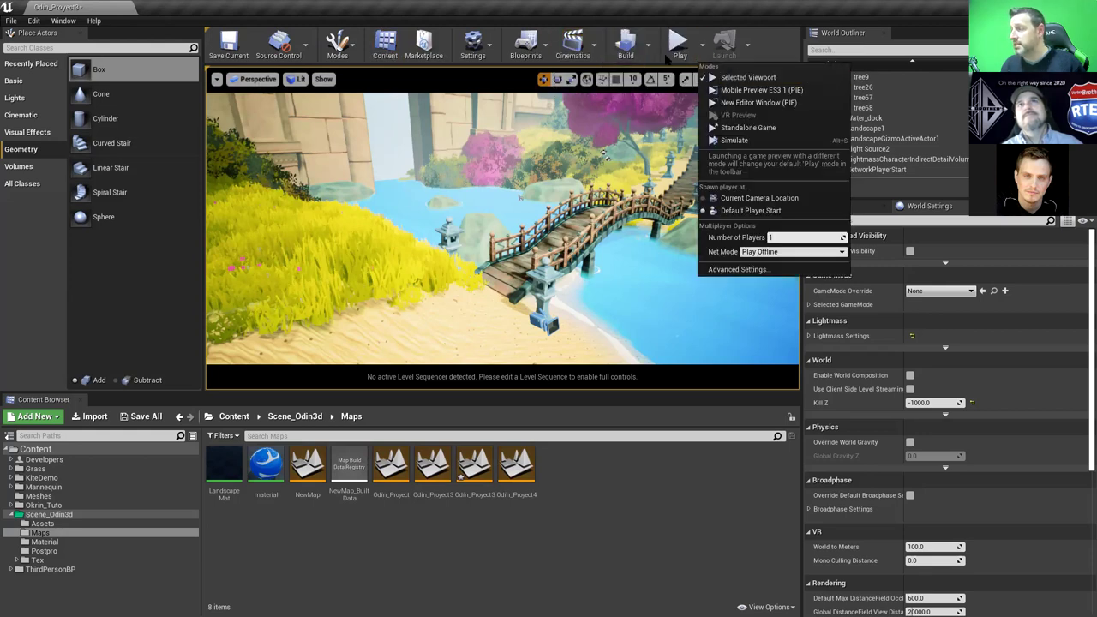
click(674, 40)
click(674, 40)
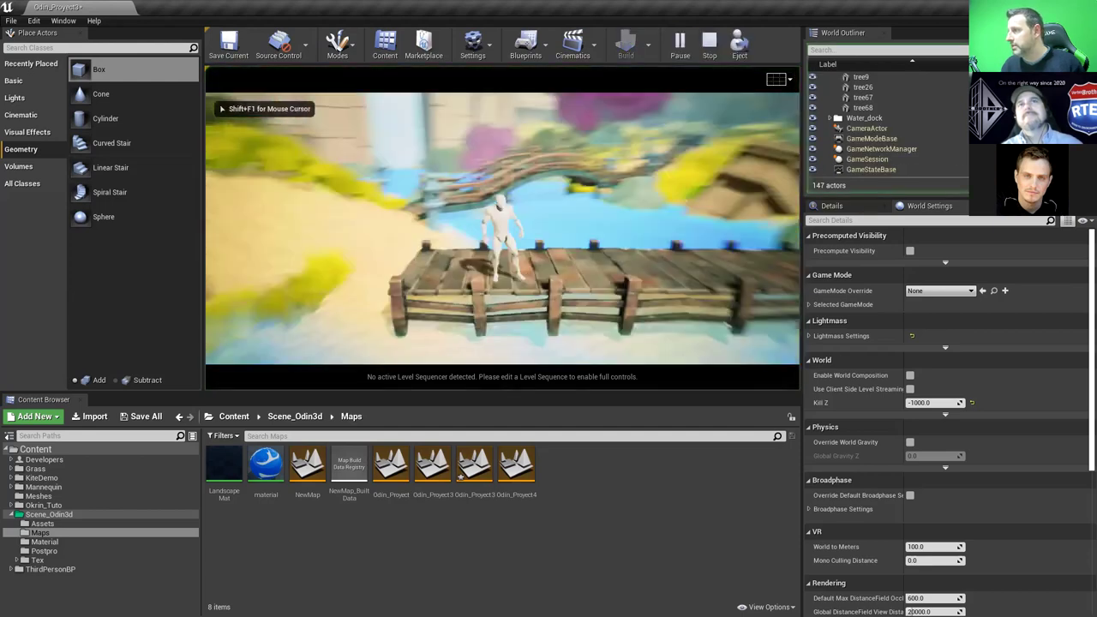
key(w)
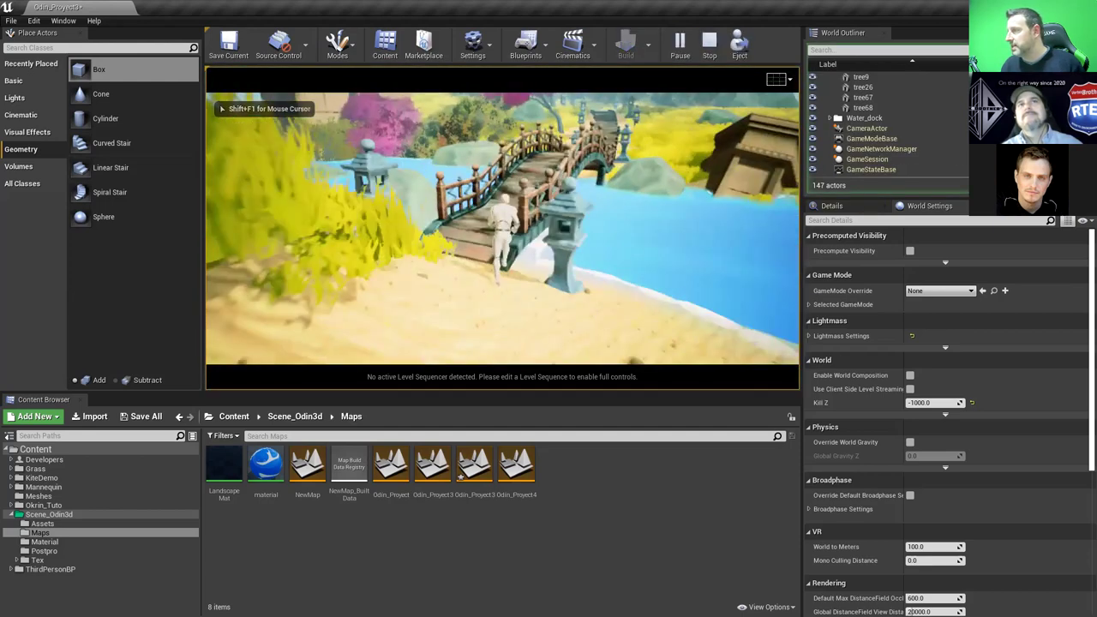
key(w)
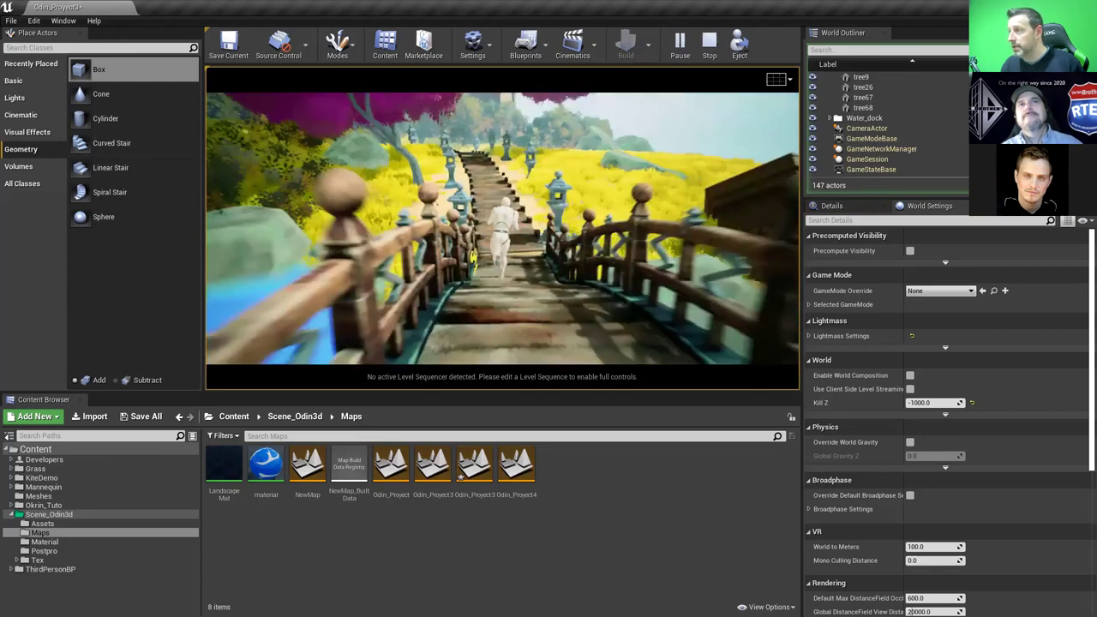
key(w)
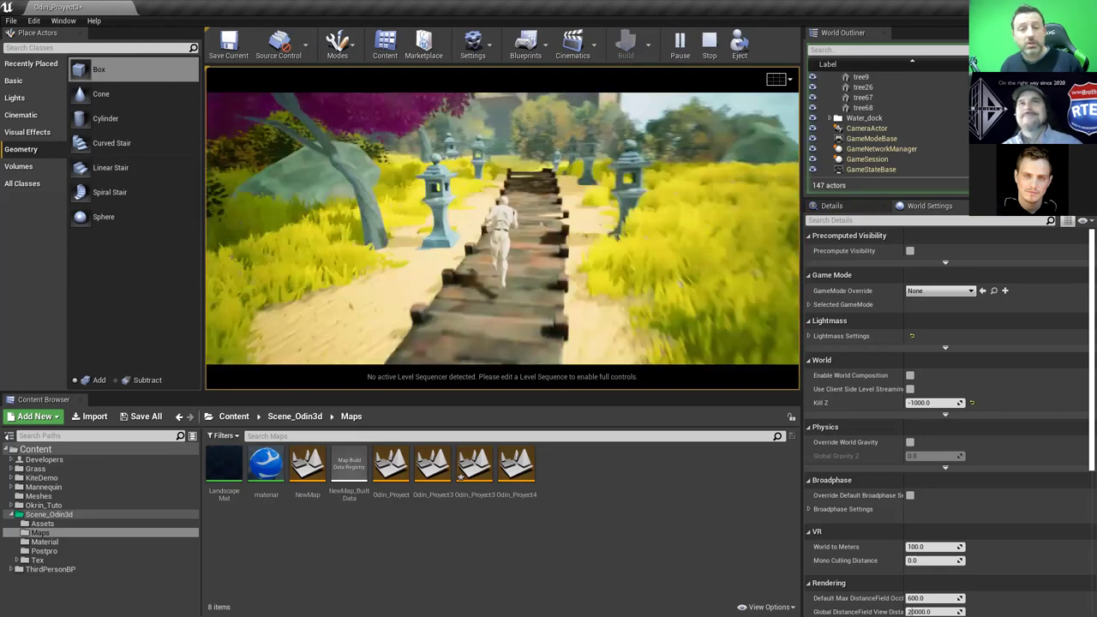
key(w)
Stop Play In Editor, open and close the Play options, then open Composition Overlays
click(708, 42)
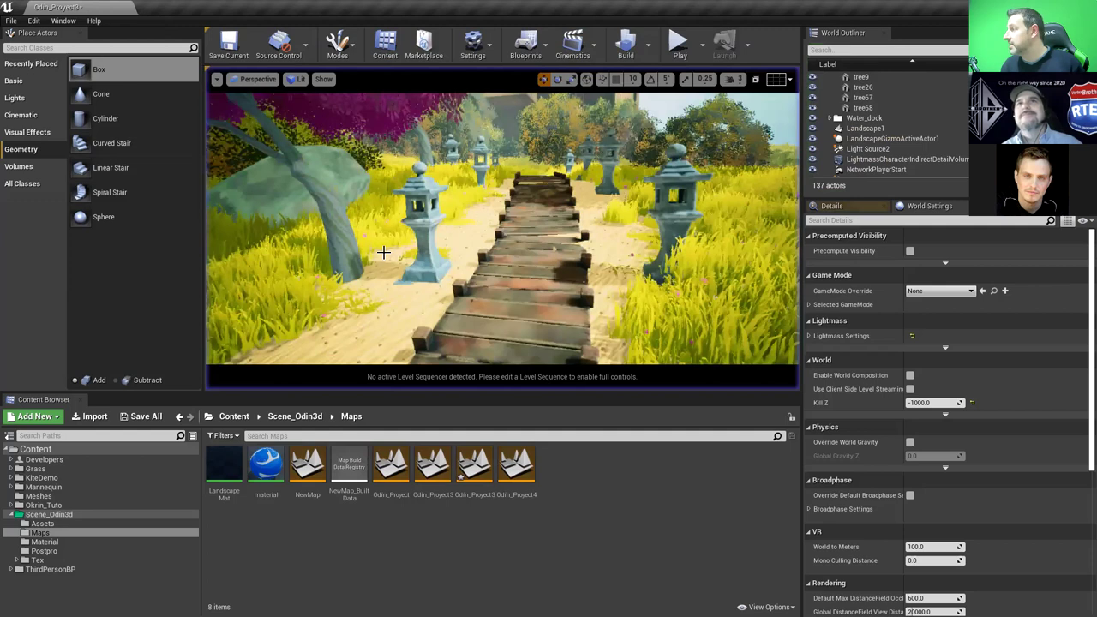
click(703, 47)
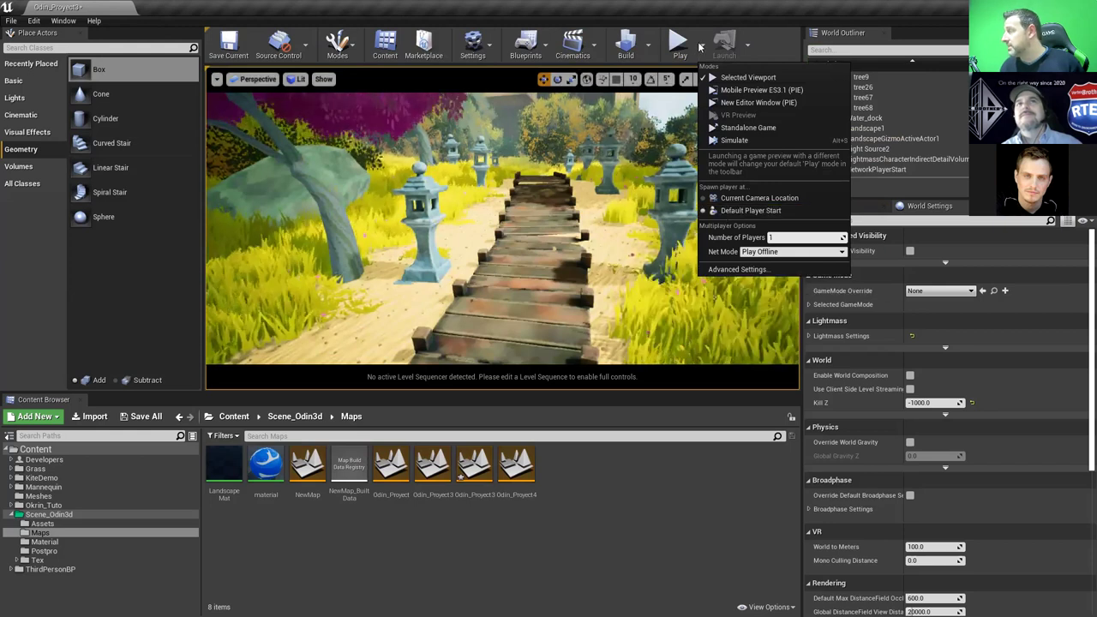
click(458, 71)
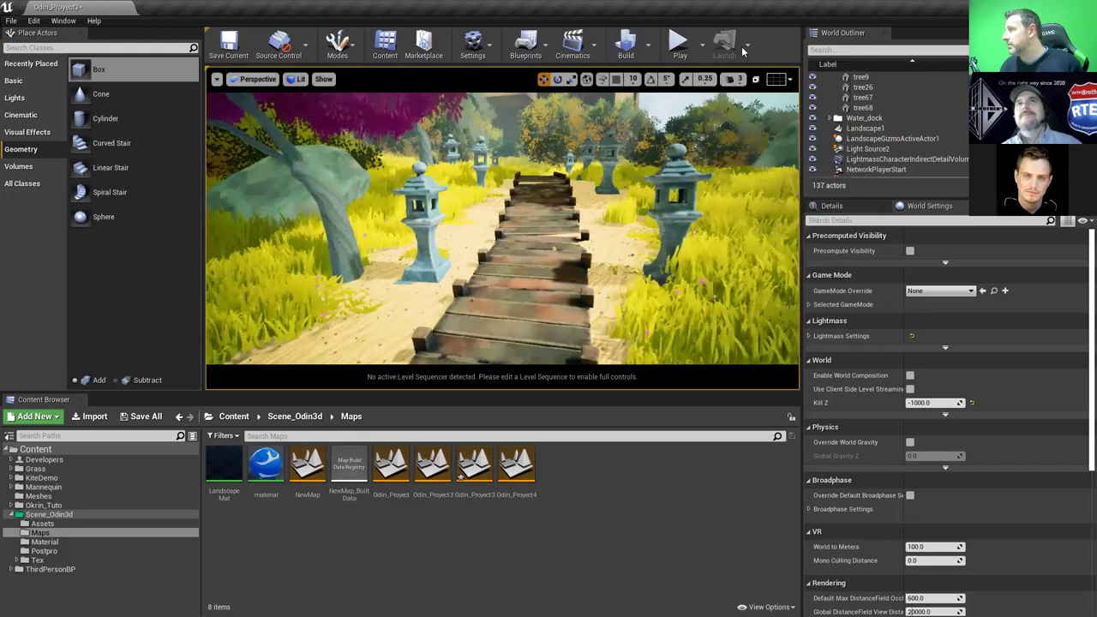
click(776, 80)
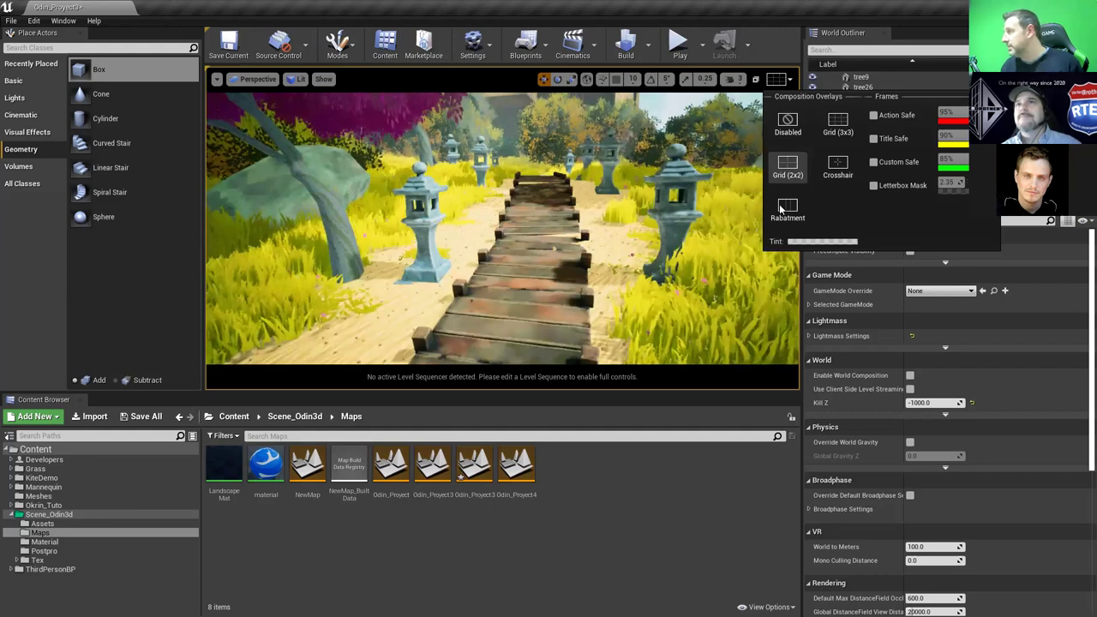
Apply the Grid (3x3) overlay and fly toward the pink trees and path
click(837, 126)
right_drag(514, 232, 514, 231)
right_drag(454, 199, 454, 199)
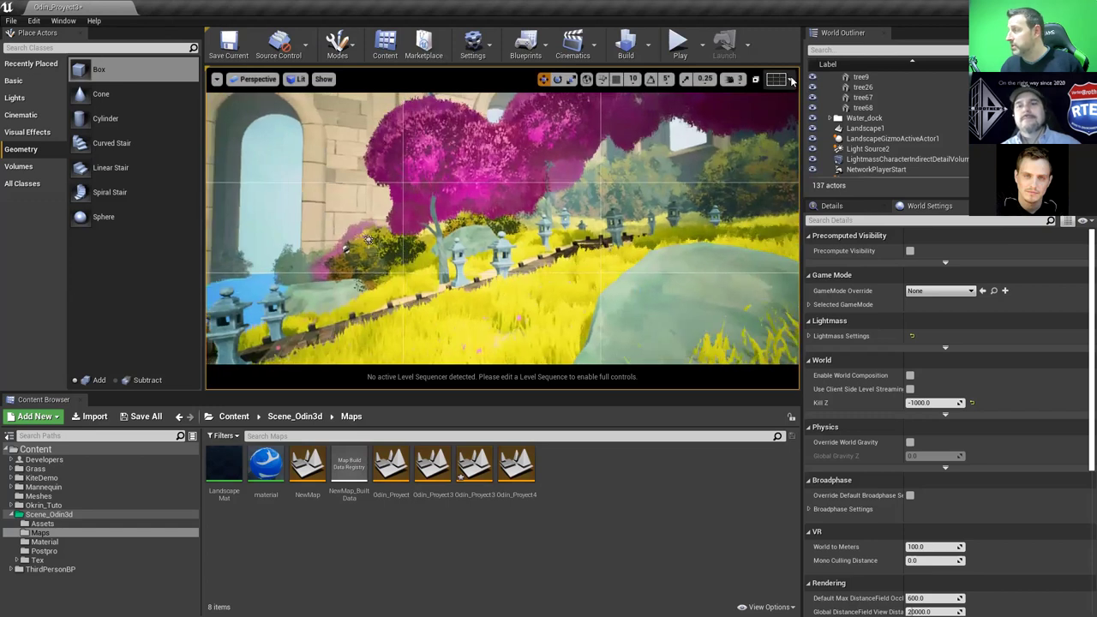
Switch to the Crosshair overlay and fly down the stone path toward the aqueduct
click(777, 79)
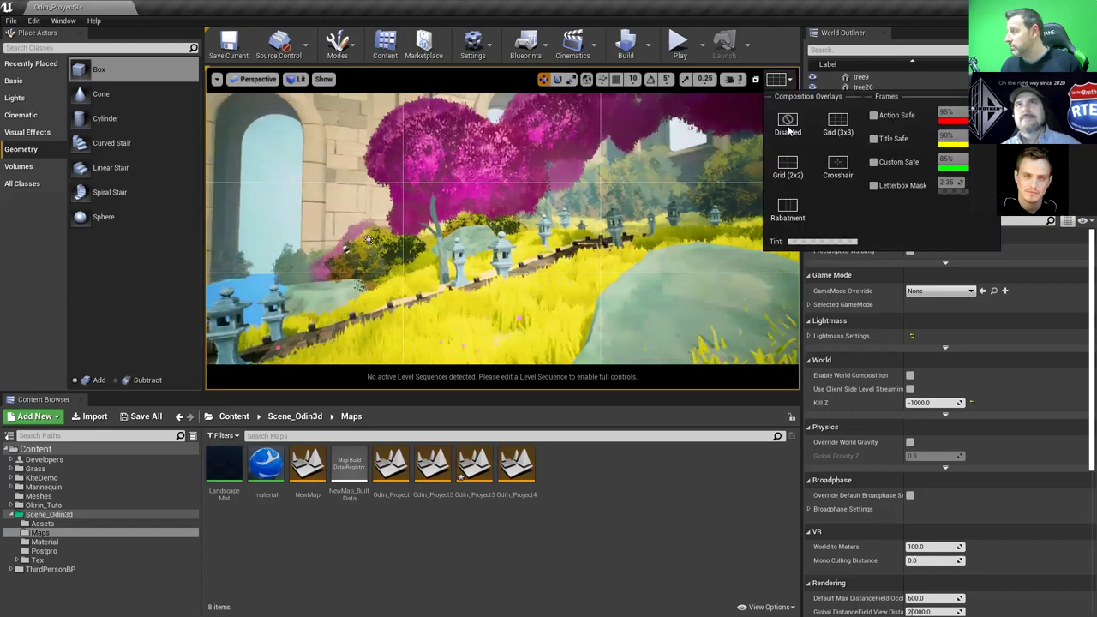
click(837, 165)
right_drag(532, 207, 532, 208)
right_drag(363, 240, 363, 239)
right_drag(338, 130, 337, 130)
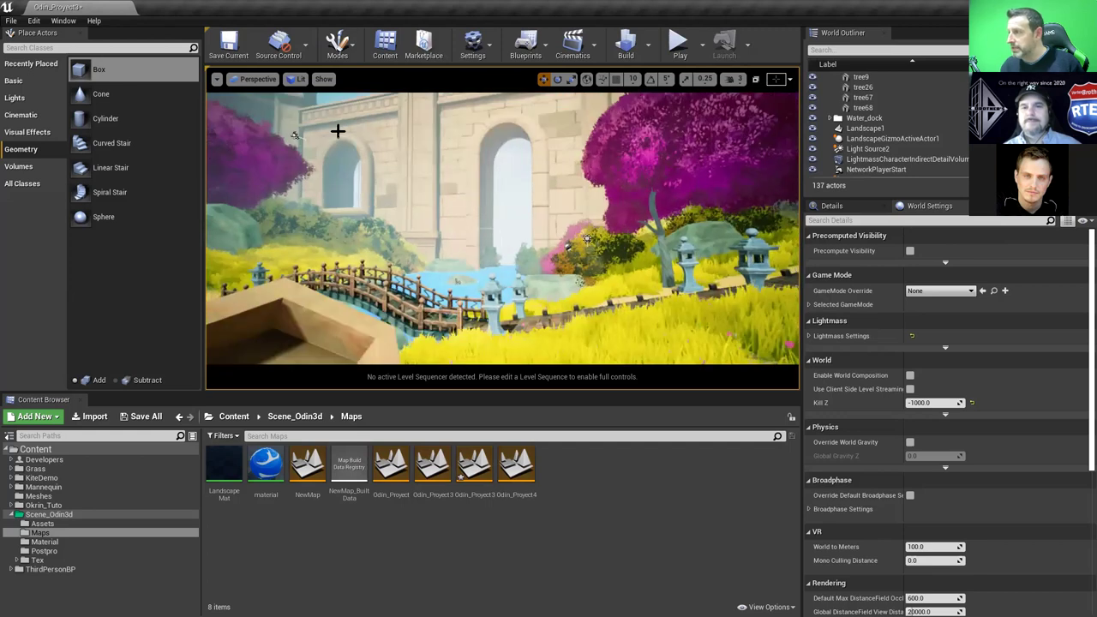
right_drag(451, 206, 452, 206)
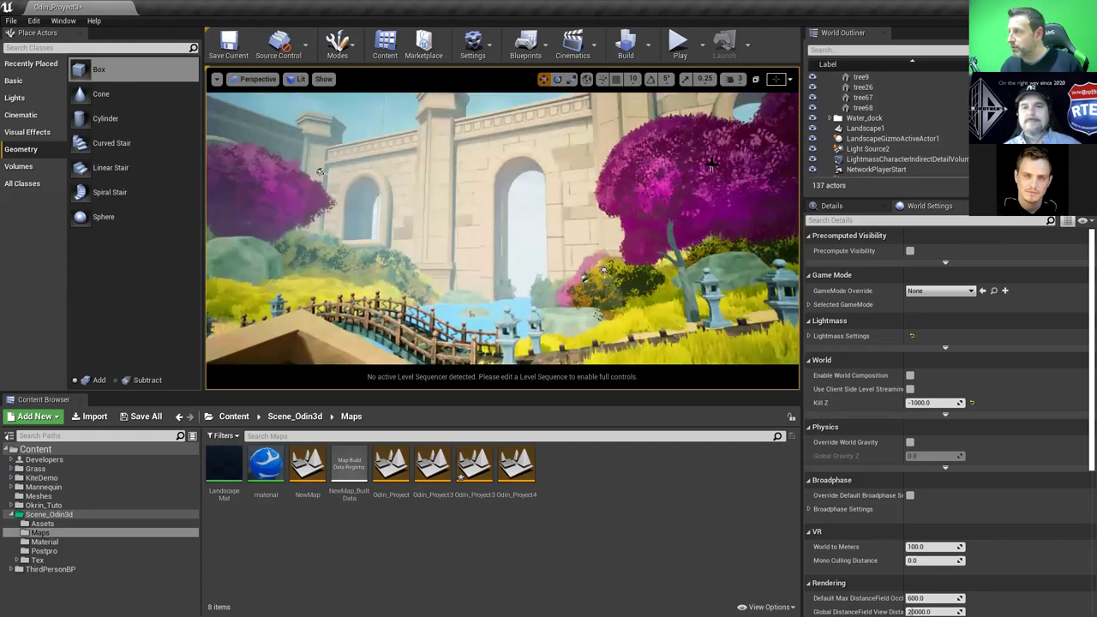
Choose the Rabatment overlay and reframe the view on the aqueduct arches
click(776, 79)
click(790, 204)
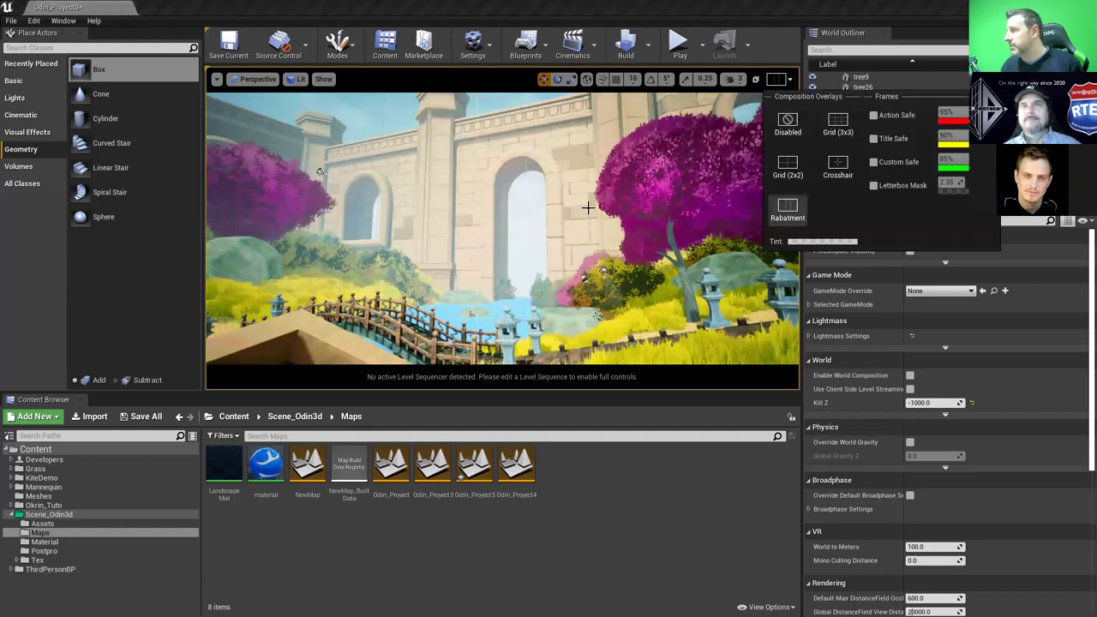
right_drag(530, 186, 530, 187)
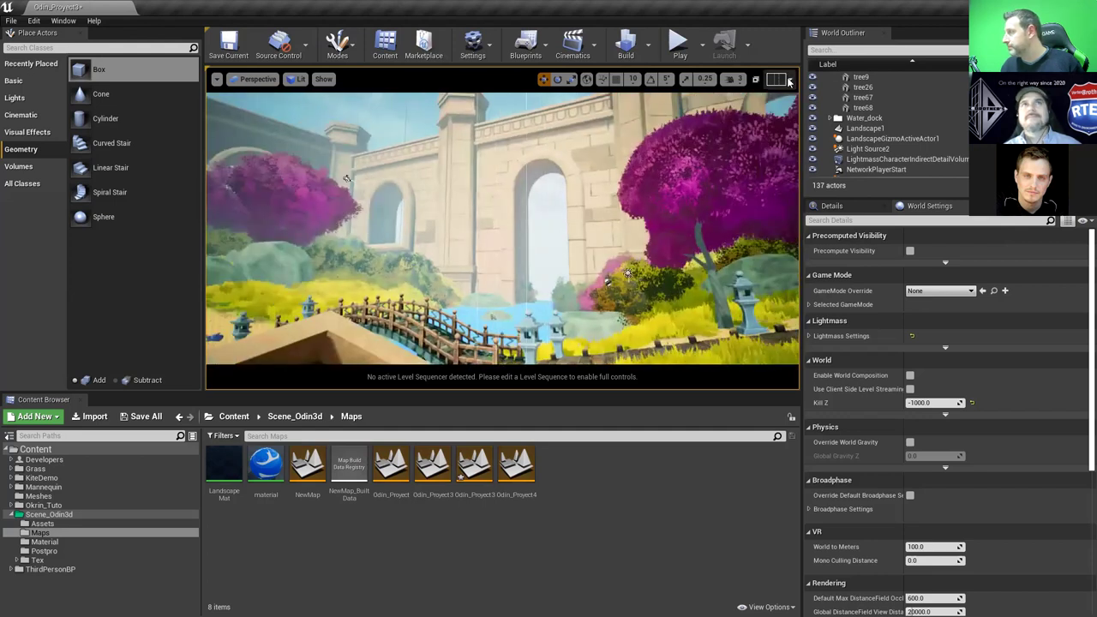
click(789, 79)
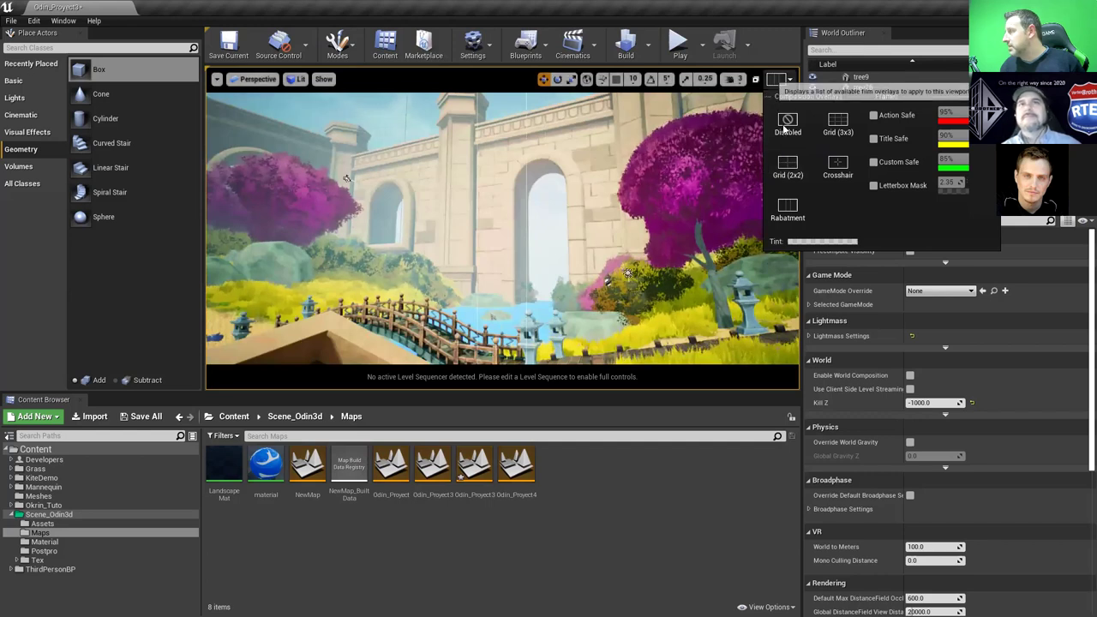
click(789, 79)
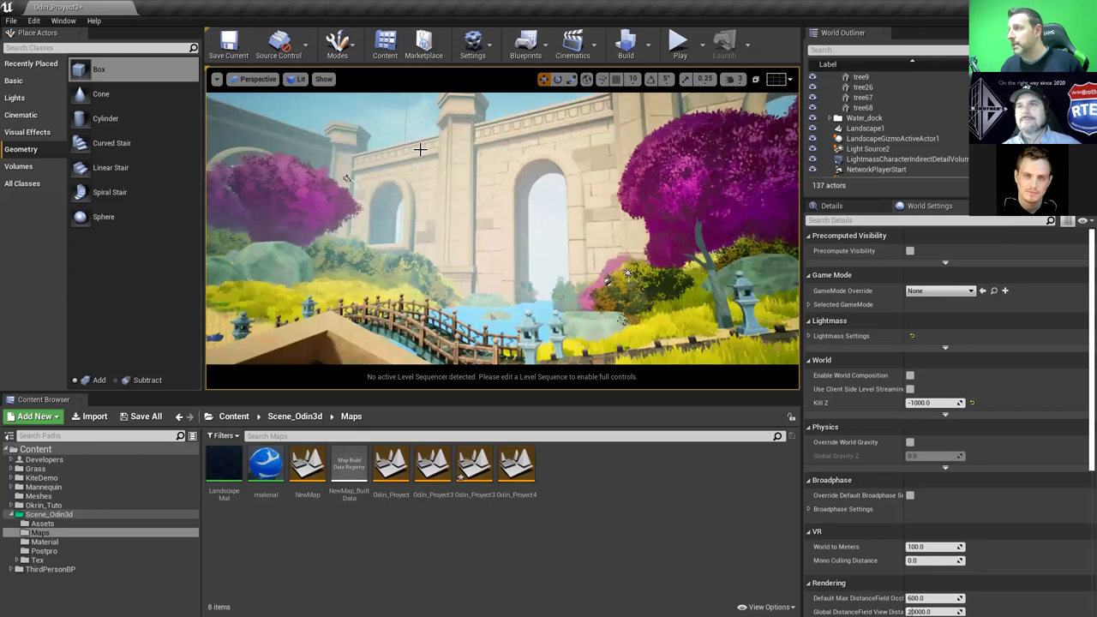
click(380, 50)
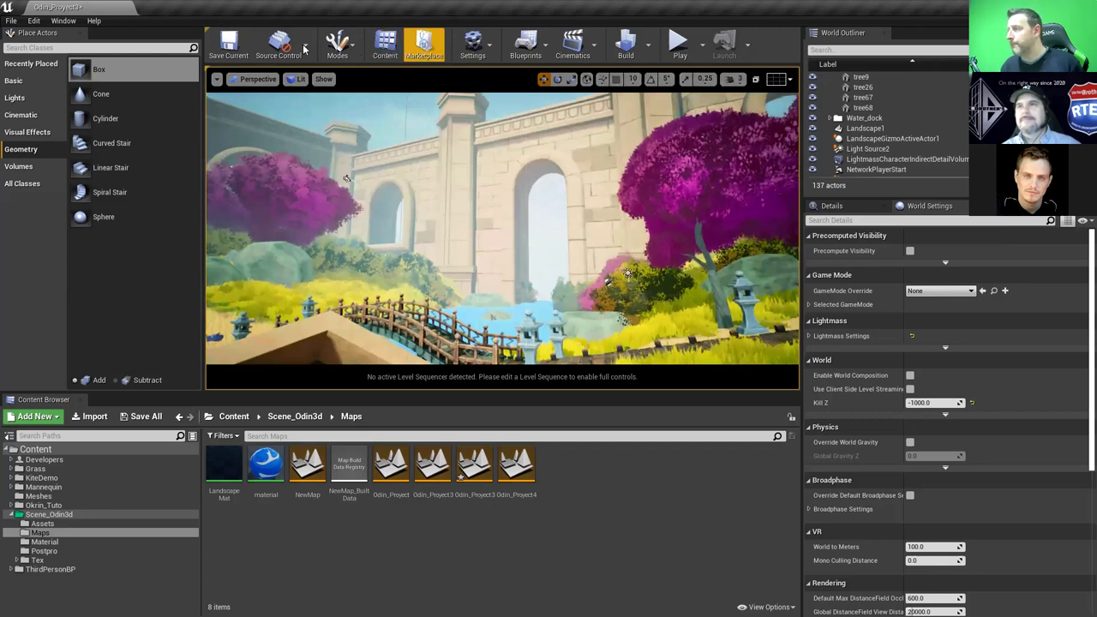
Pilot CineCameraActor5 from the viewport's Perspective menu under Placed Cameras
click(276, 47)
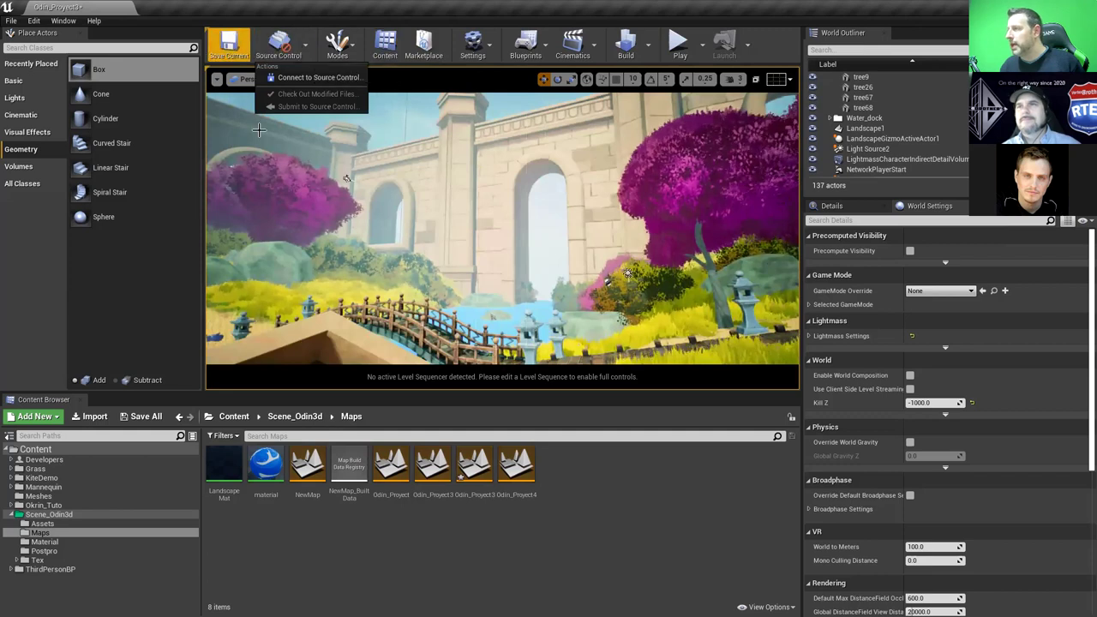
click(221, 86)
click(216, 90)
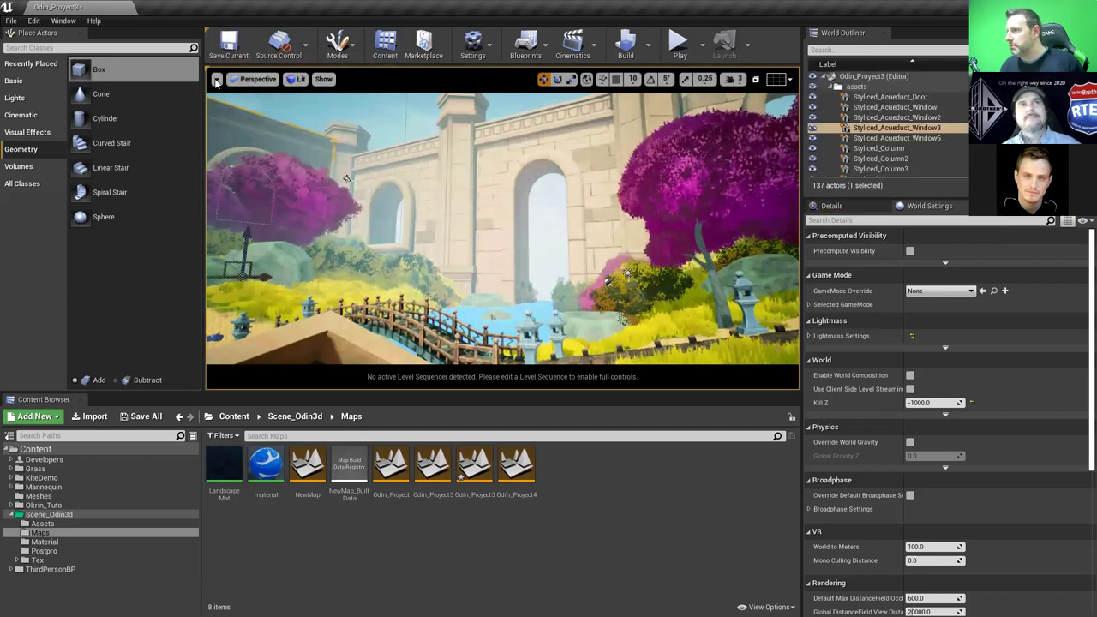
click(215, 78)
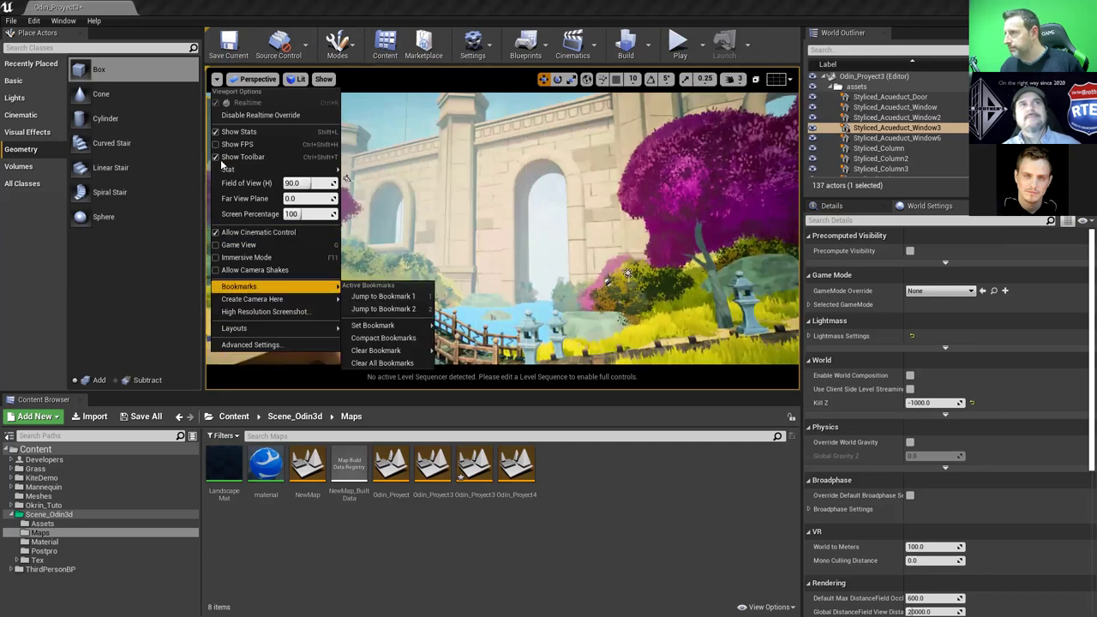
click(253, 79)
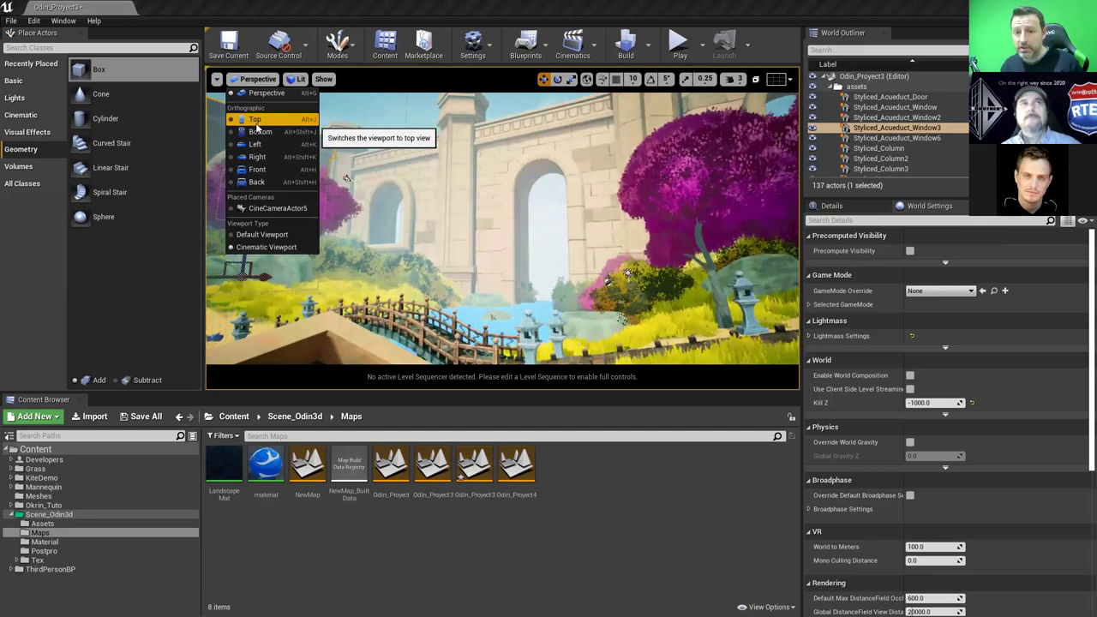
click(258, 210)
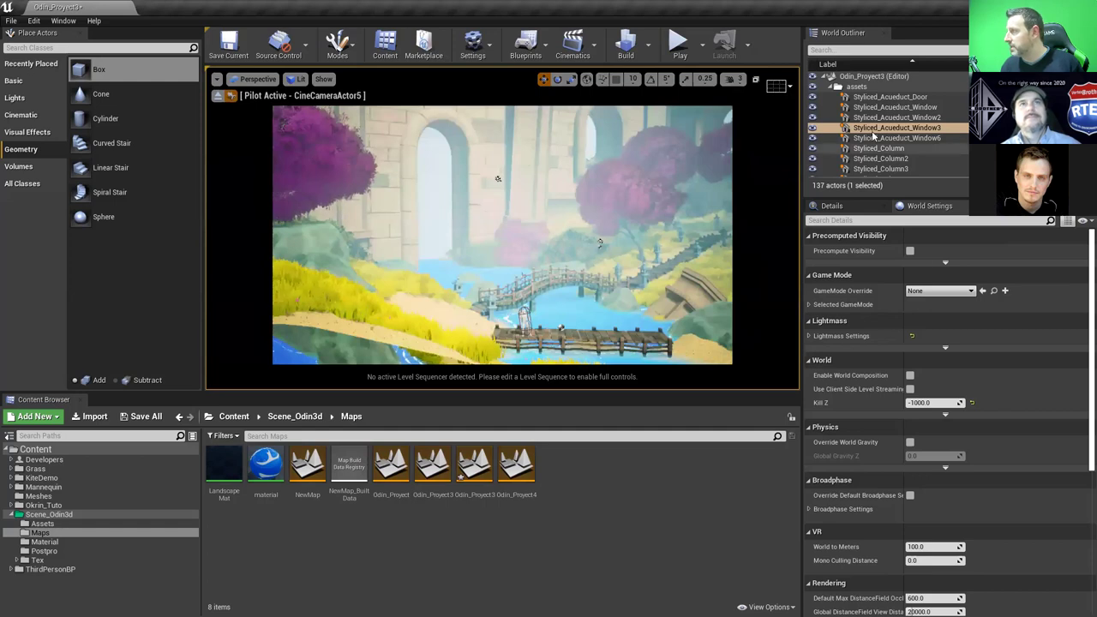
scroll(872, 136, down, 10)
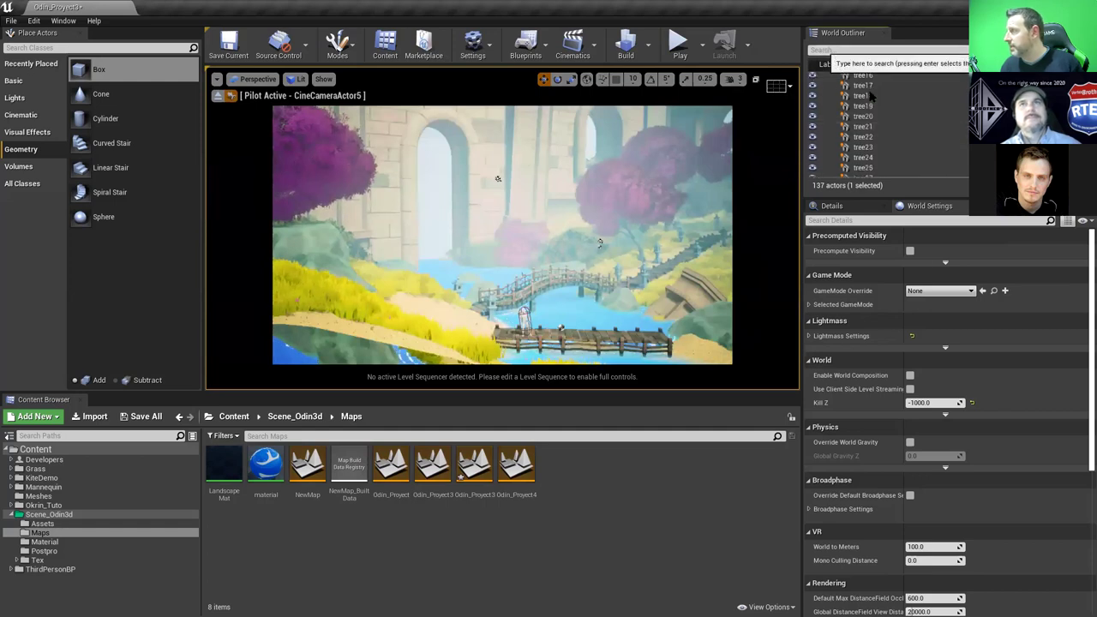
click(867, 50)
text(ca)
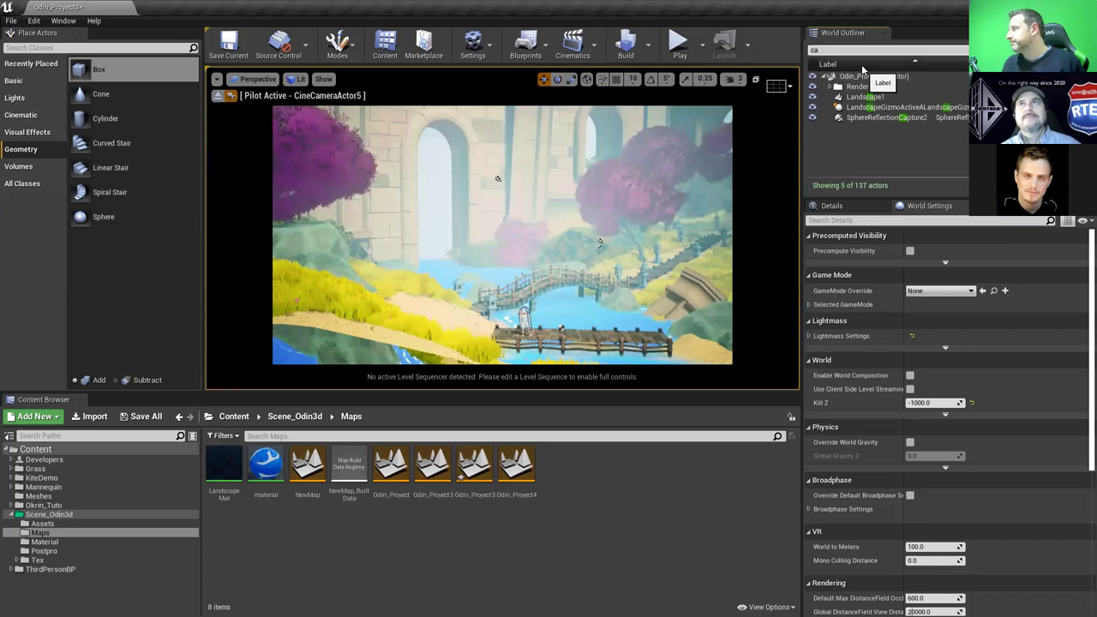
key(BackSpace)
key(BackSpace)
text(c)
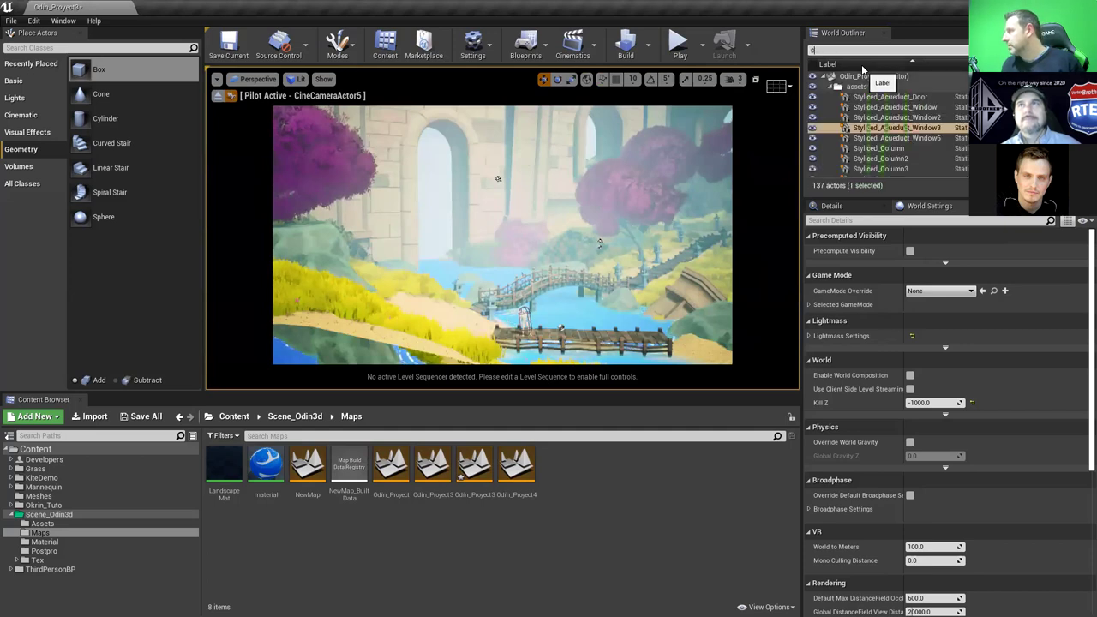
text(ame)
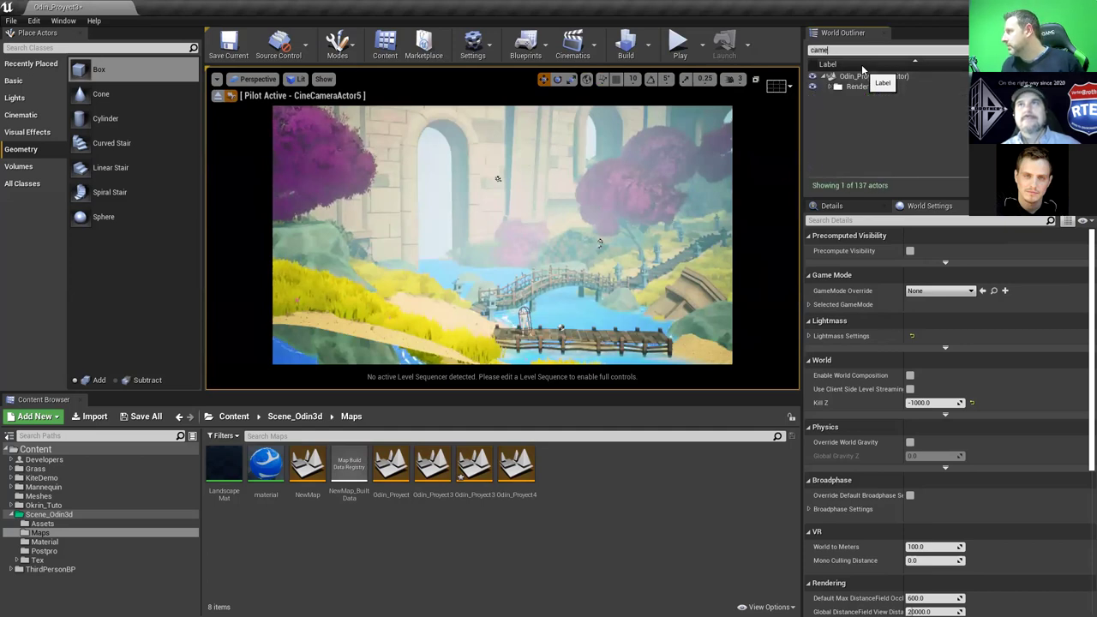
key(BackSpace)
key(BackSpace)
key(BackSpace)
key(BackSpace)
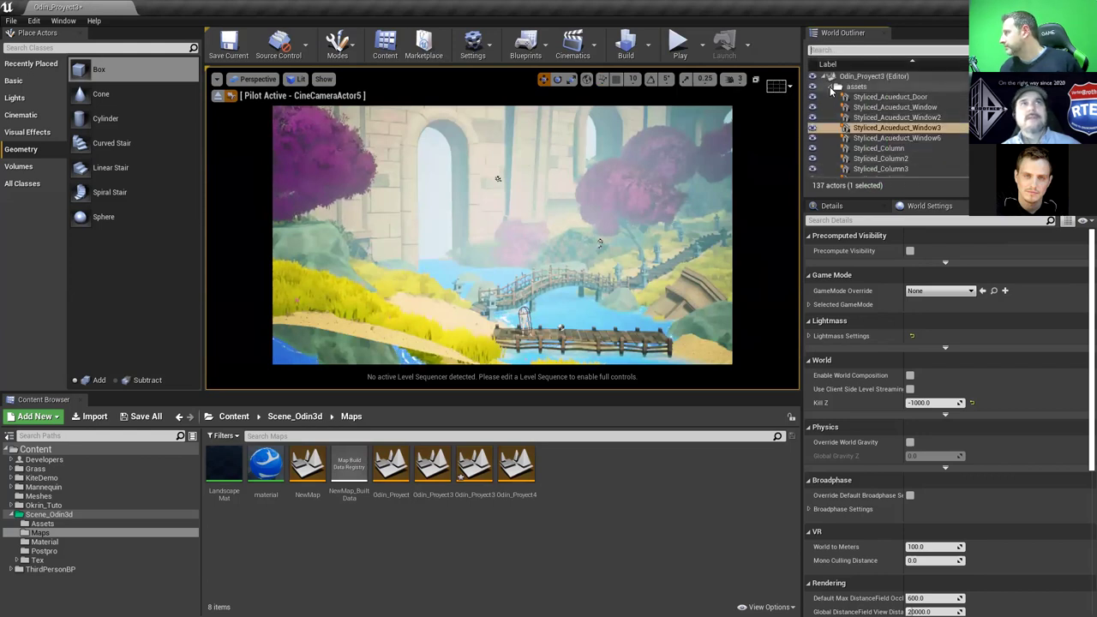
click(831, 88)
click(829, 108)
click(837, 51)
text(cine)
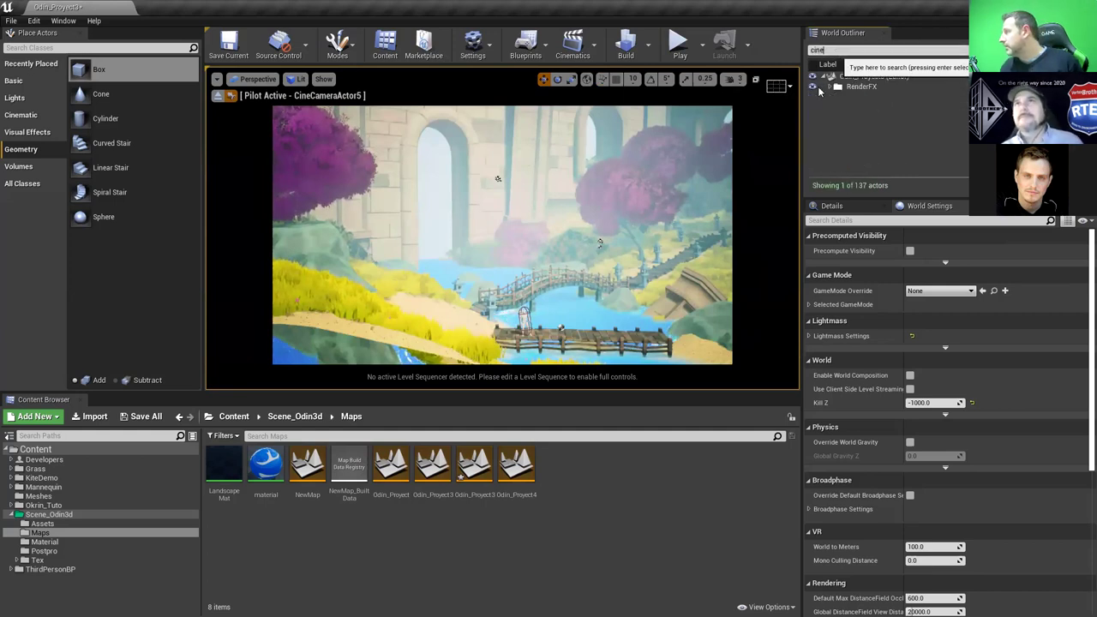
click(829, 87)
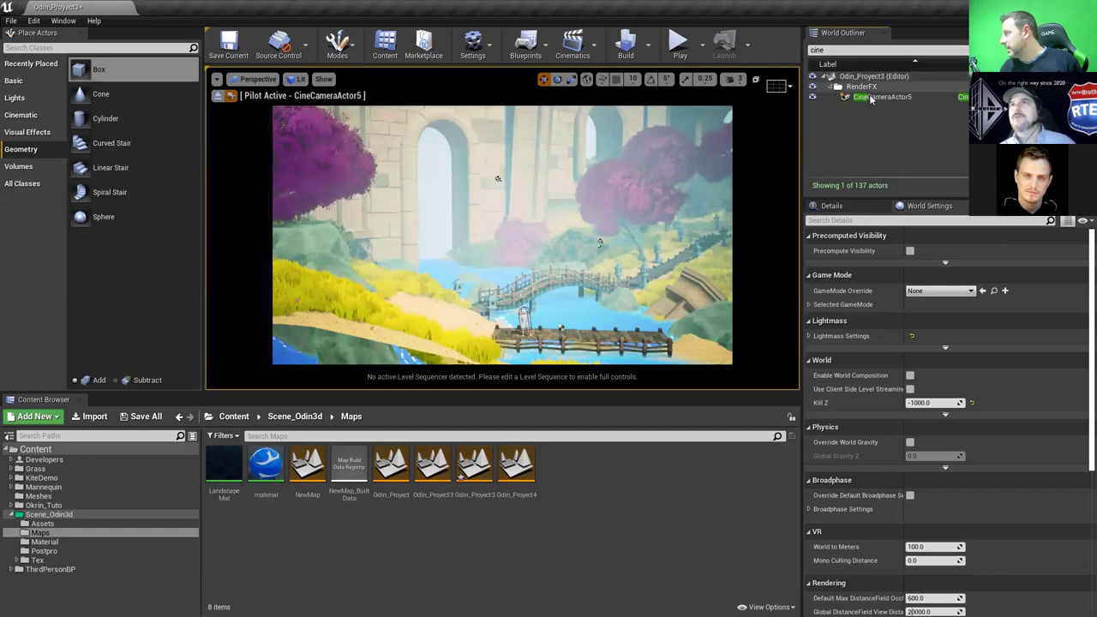
click(872, 98)
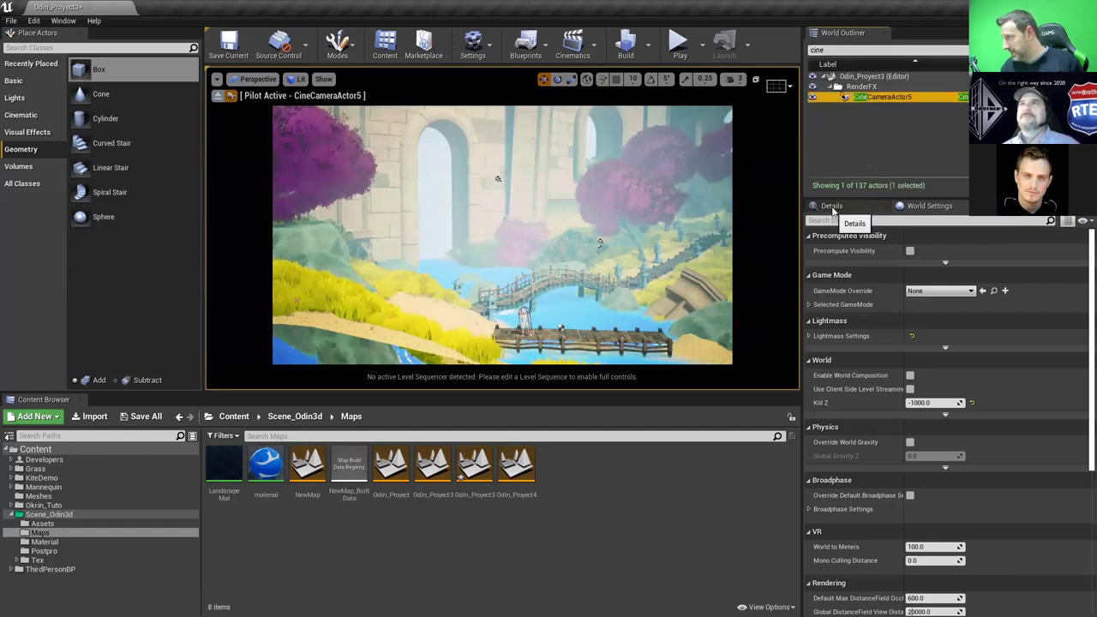
click(831, 207)
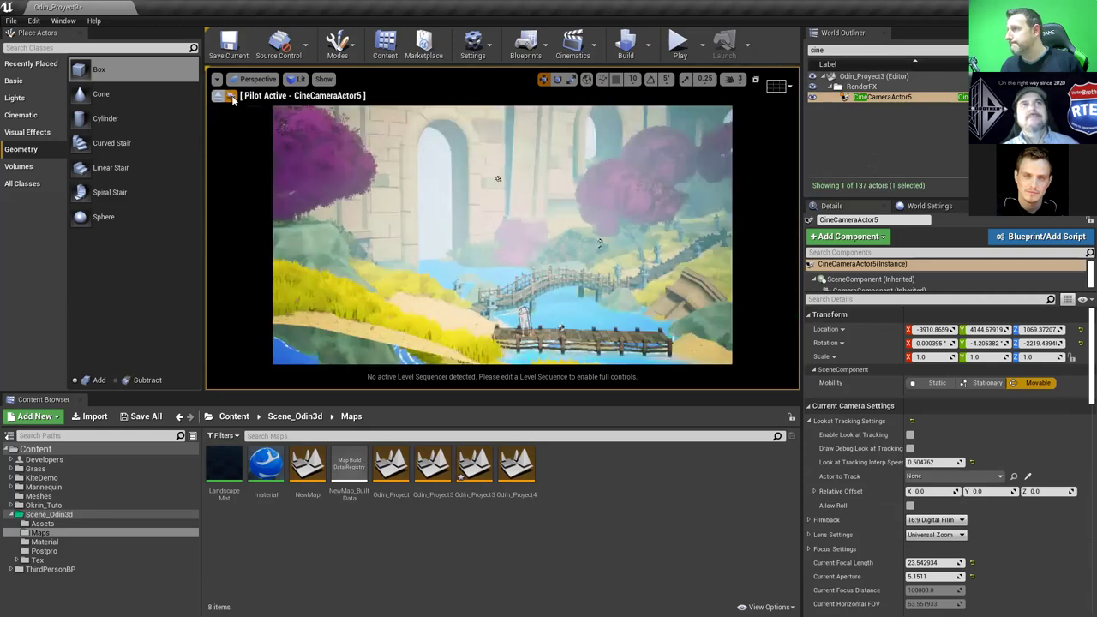
click(323, 79)
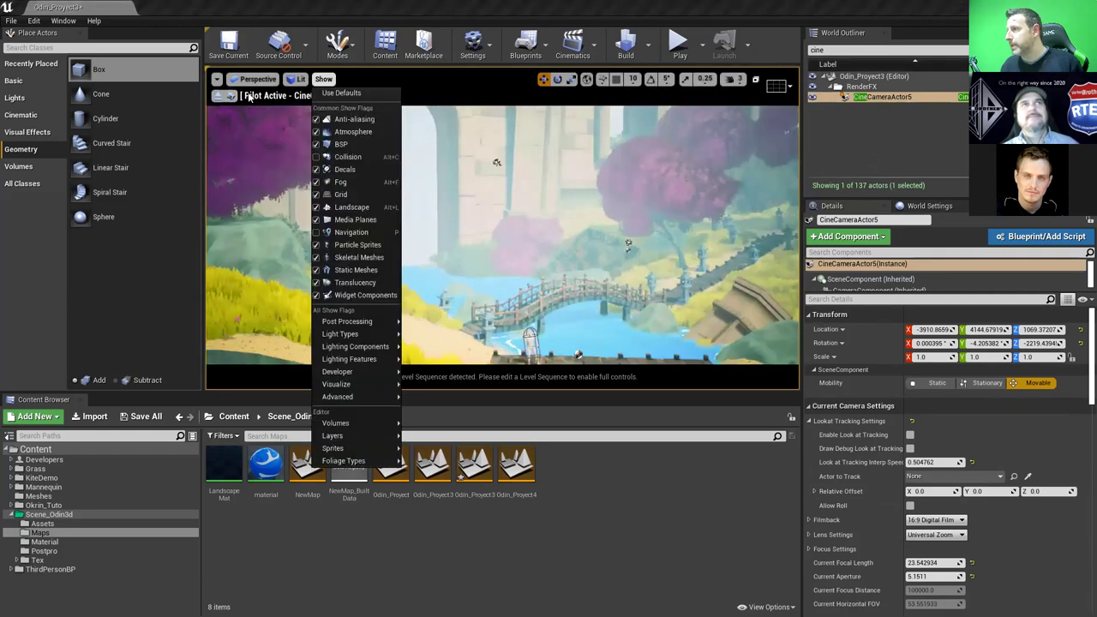
click(232, 95)
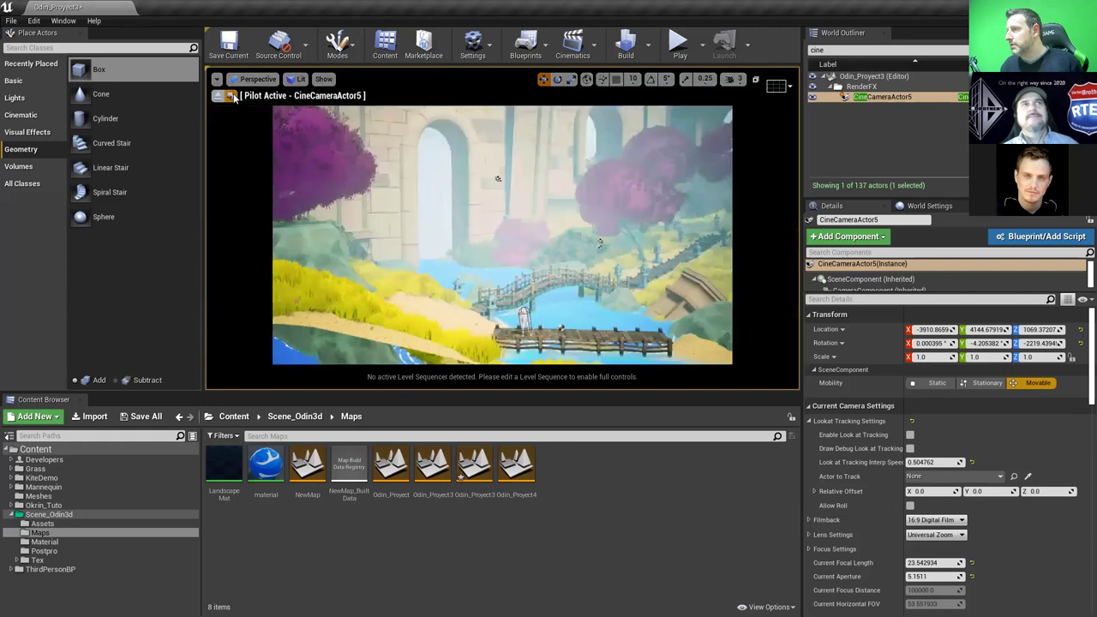
click(233, 96)
click(219, 96)
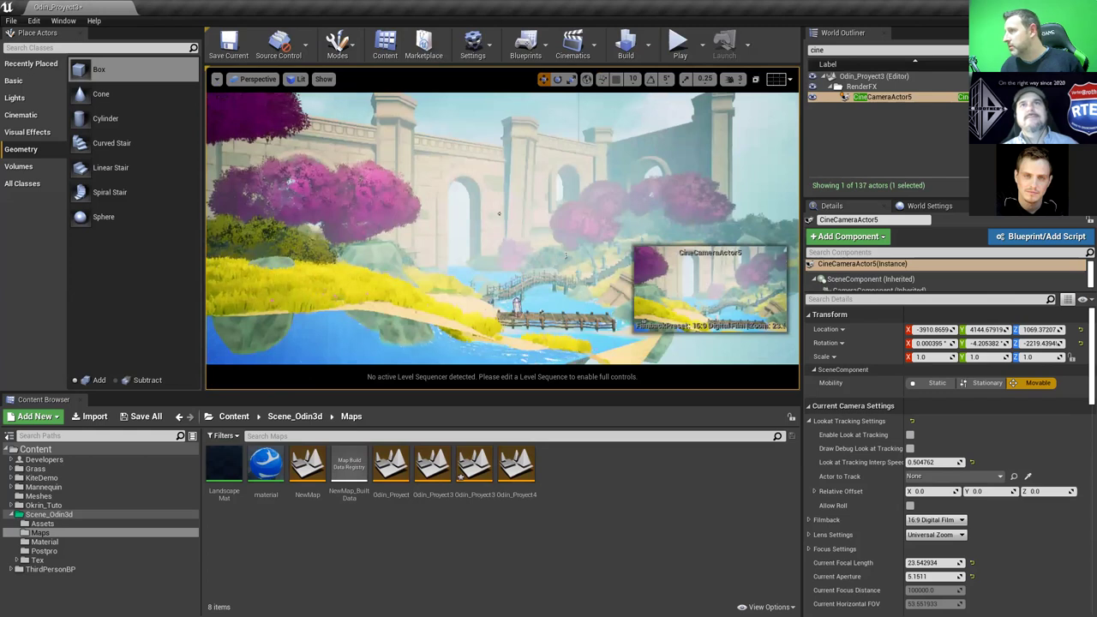
click(253, 79)
click(242, 236)
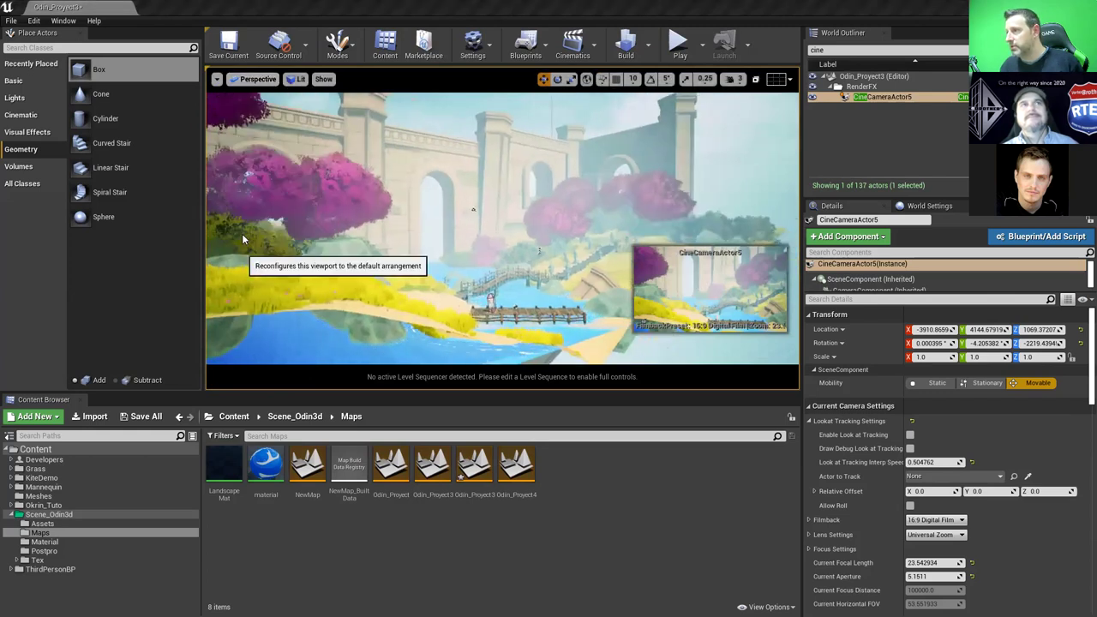
Fly the camera close to the stone wall, out over the river, then toward the bridge
right_drag(417, 245, 443, 271)
right_drag(507, 187, 430, 248)
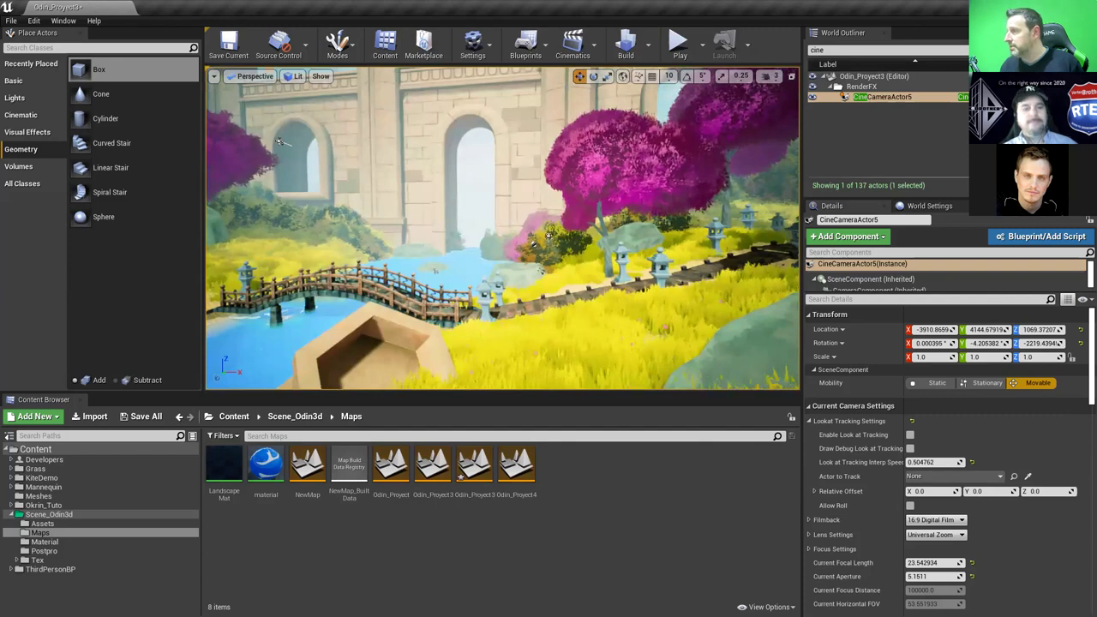
right_drag(278, 142, 420, 248)
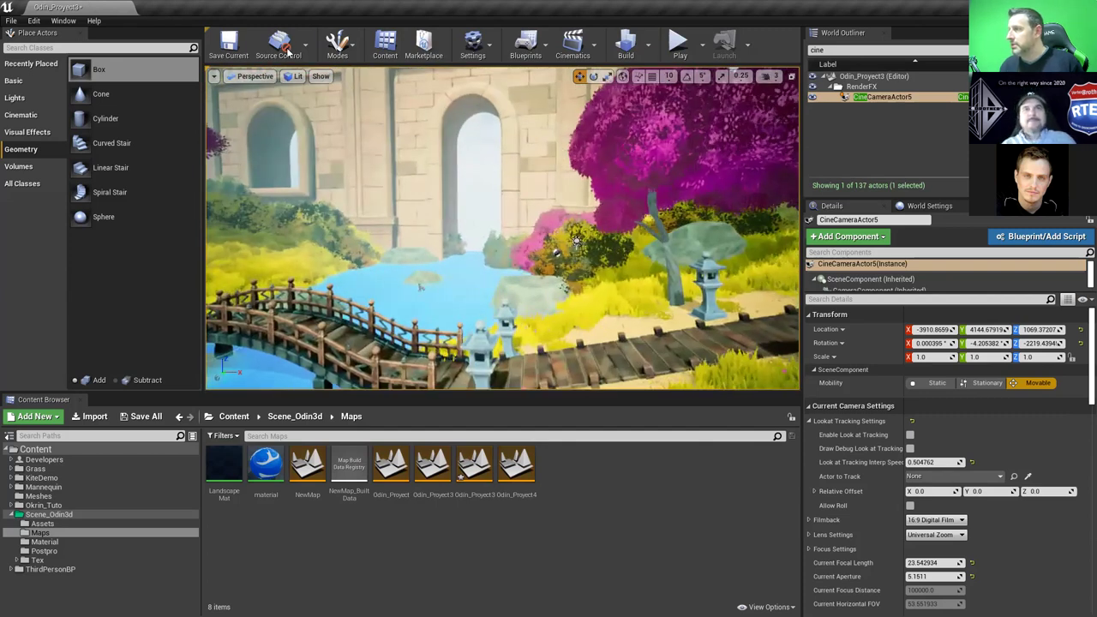
Open and close the Modes list, then browse the viewport's Show flag submenus
click(352, 46)
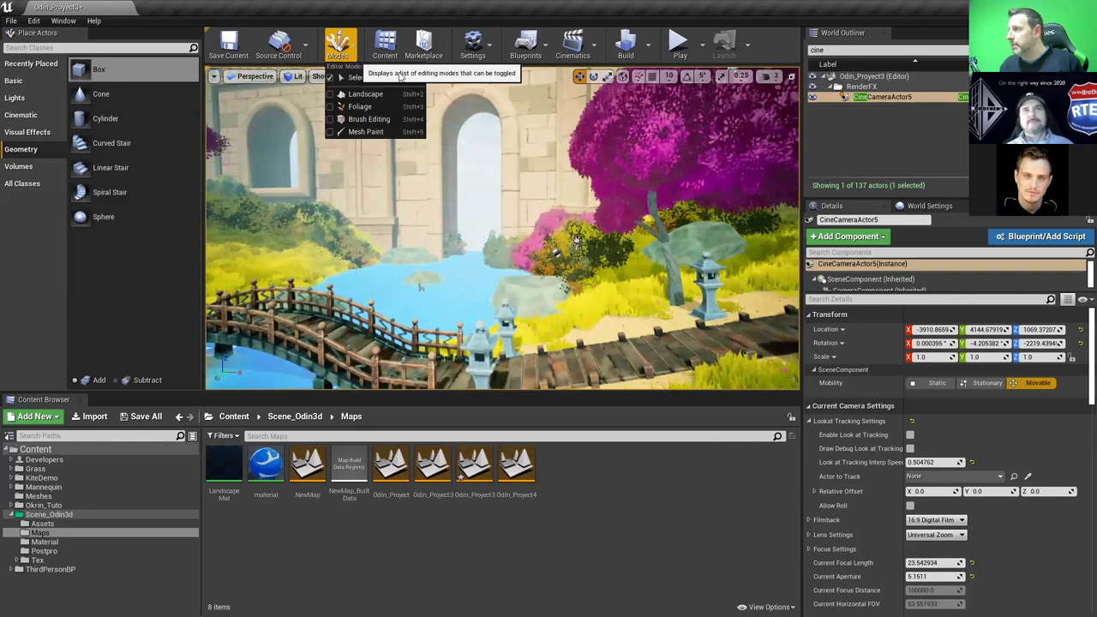
click(296, 77)
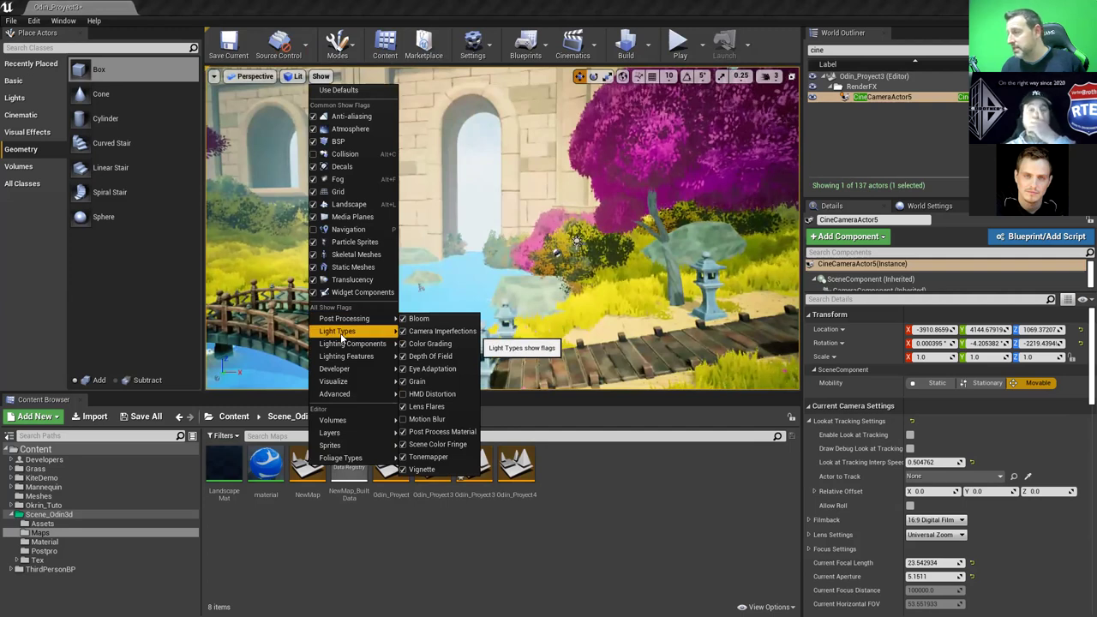
mouse_move(342, 345)
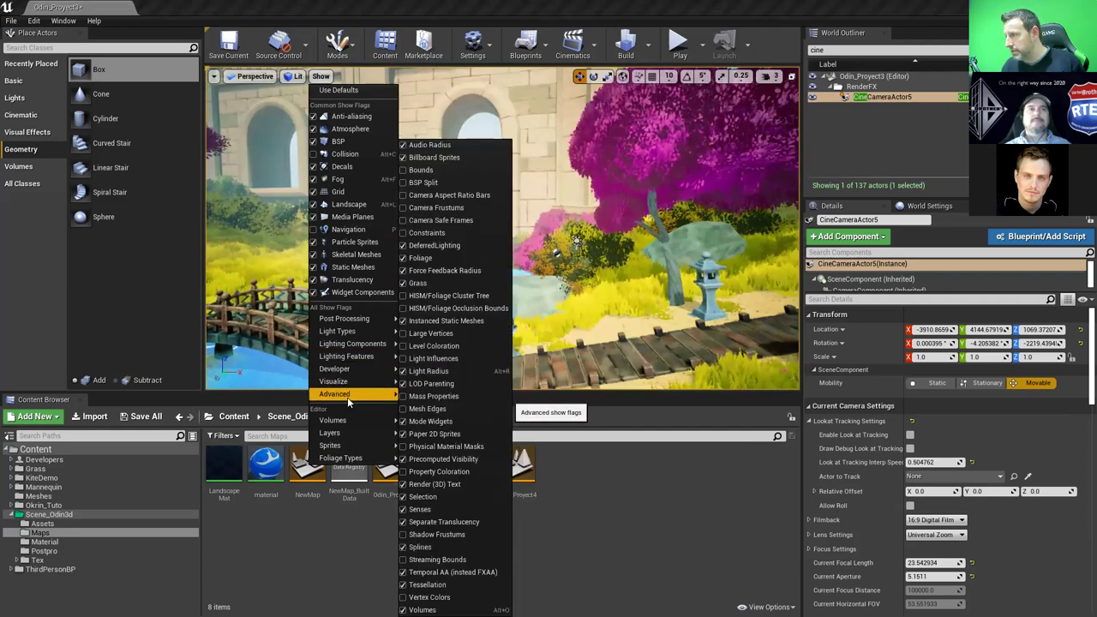
mouse_move(347, 421)
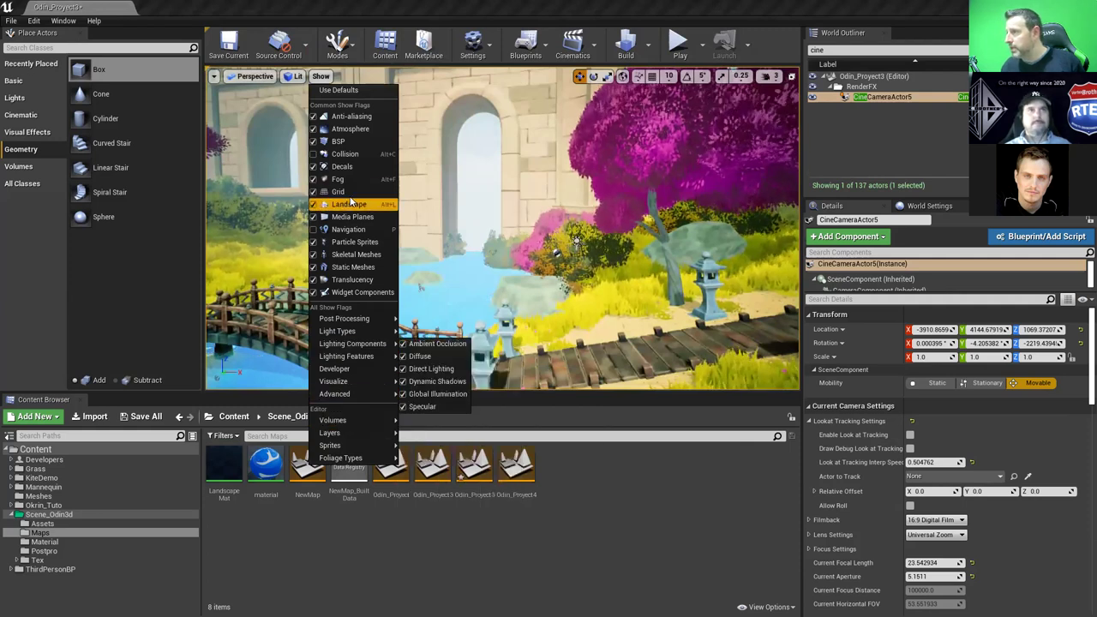
Switch the viewport to Shader Complexity under Optimization Viewmodes
click(293, 77)
click(292, 77)
mouse_move(315, 208)
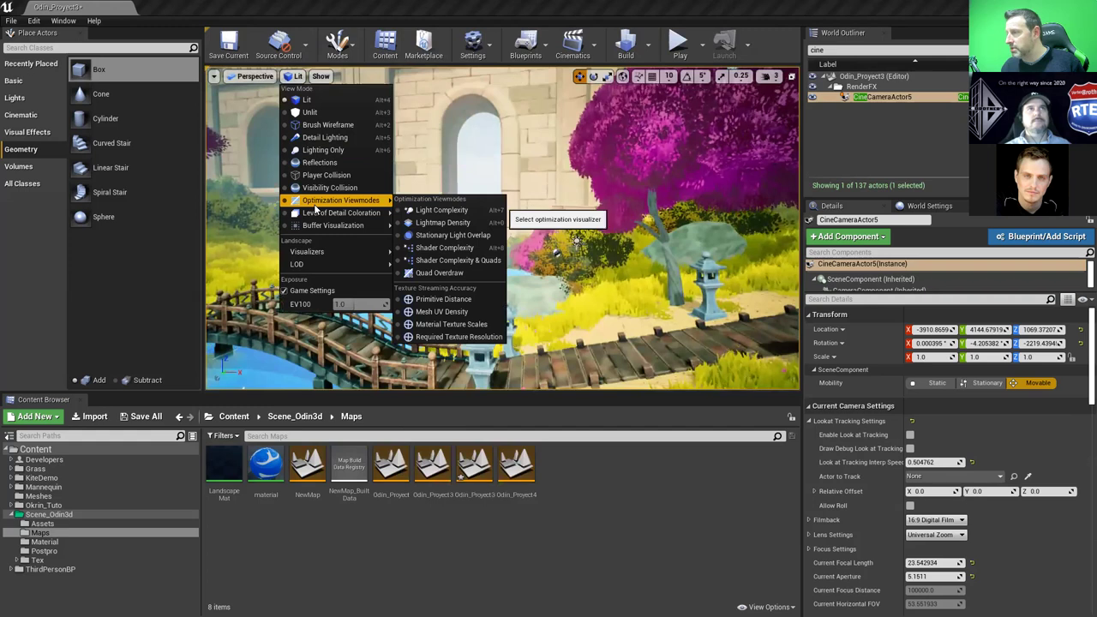
click(427, 248)
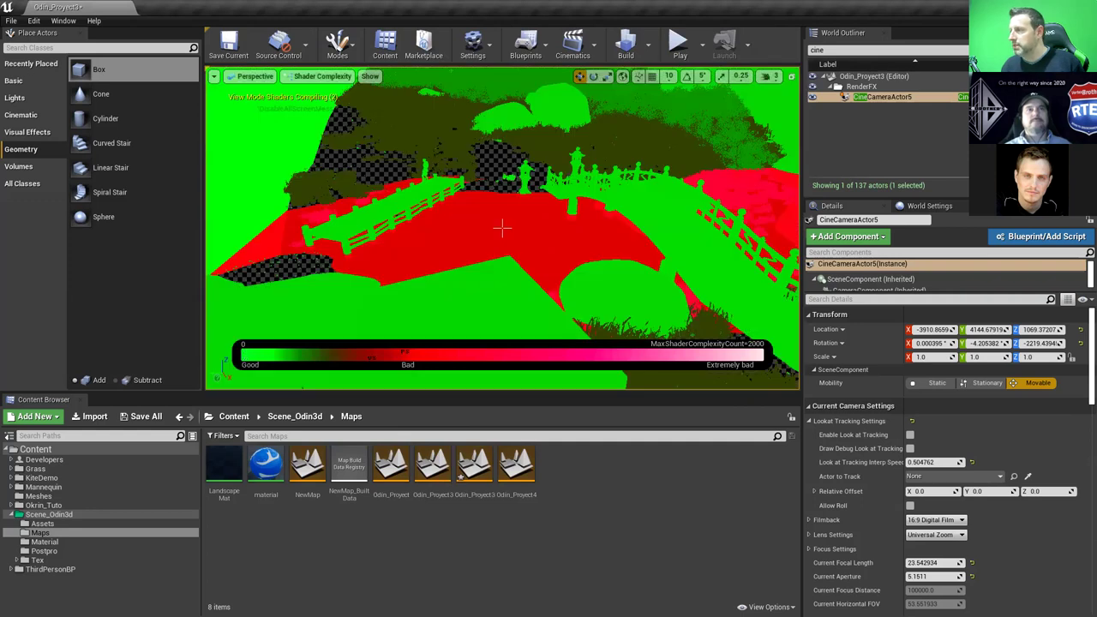
Select the landscape, open its material in the Material Editor, pan the graph, then close it
click(460, 233)
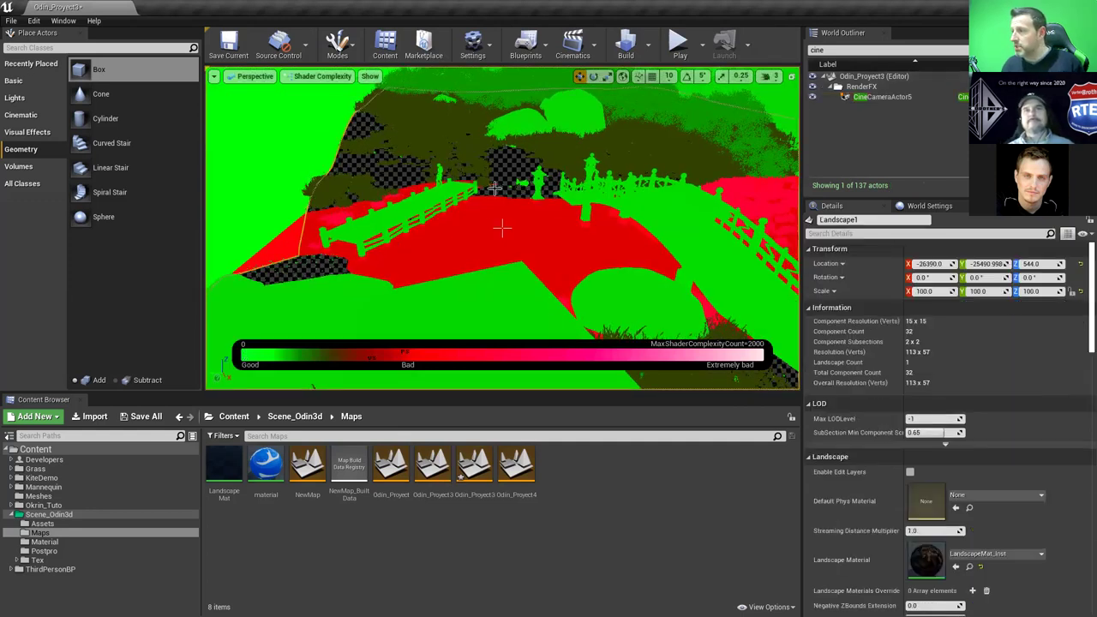
click(286, 245)
double_click(273, 467)
right_drag(341, 441, 910, 315)
right_drag(528, 265, 572, 382)
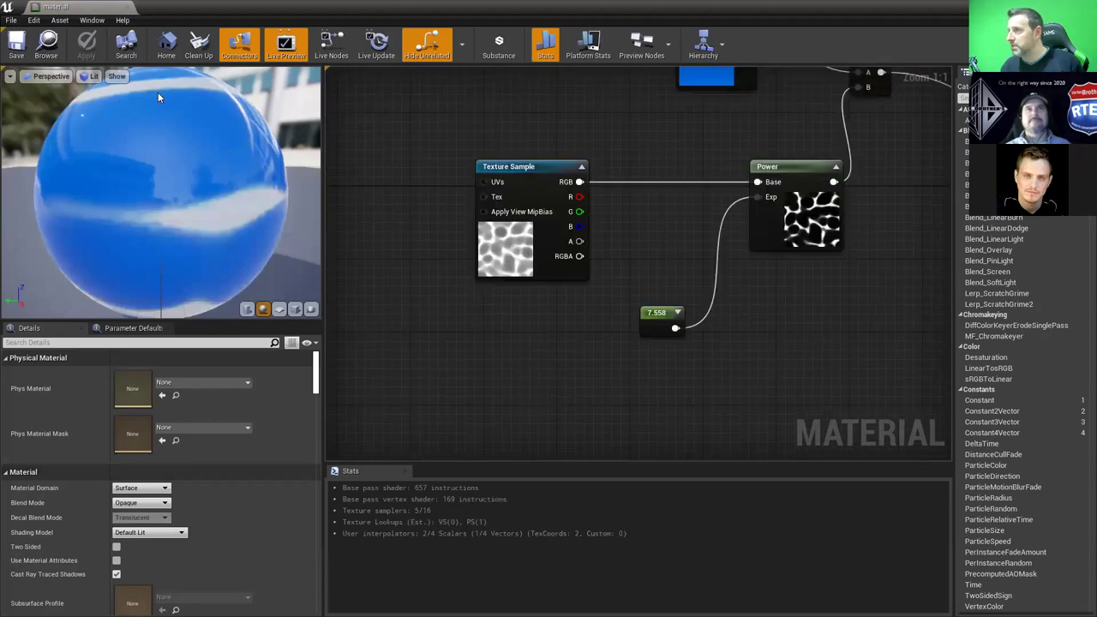
click(129, 8)
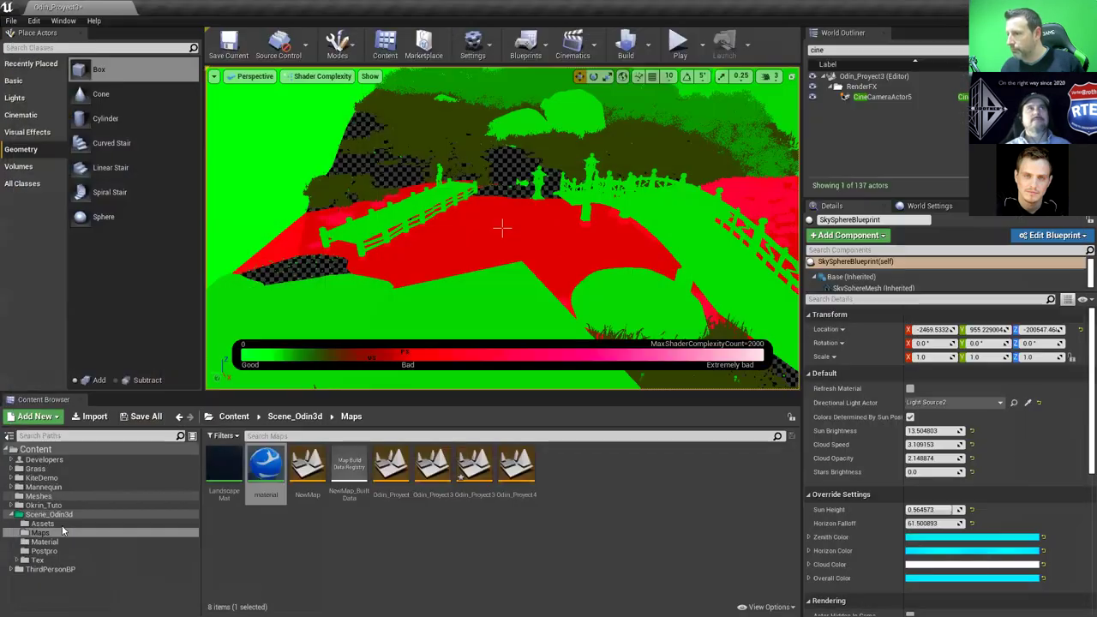
Open M_River from the Material folder, zoom out its graph, and make its editor a floating window
click(49, 514)
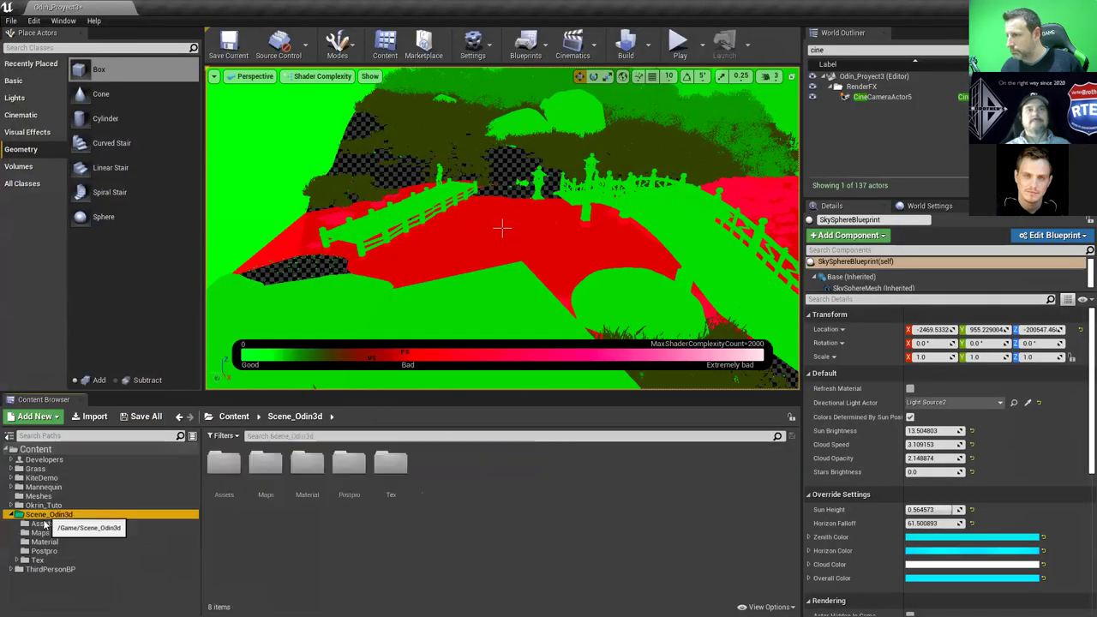
double_click(305, 466)
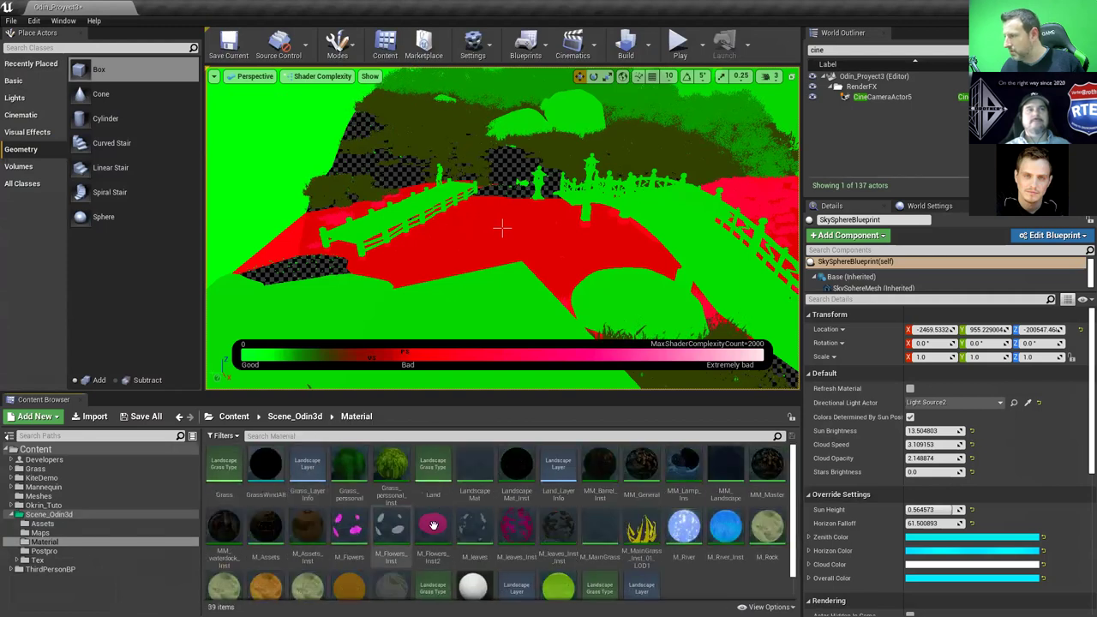
double_click(685, 531)
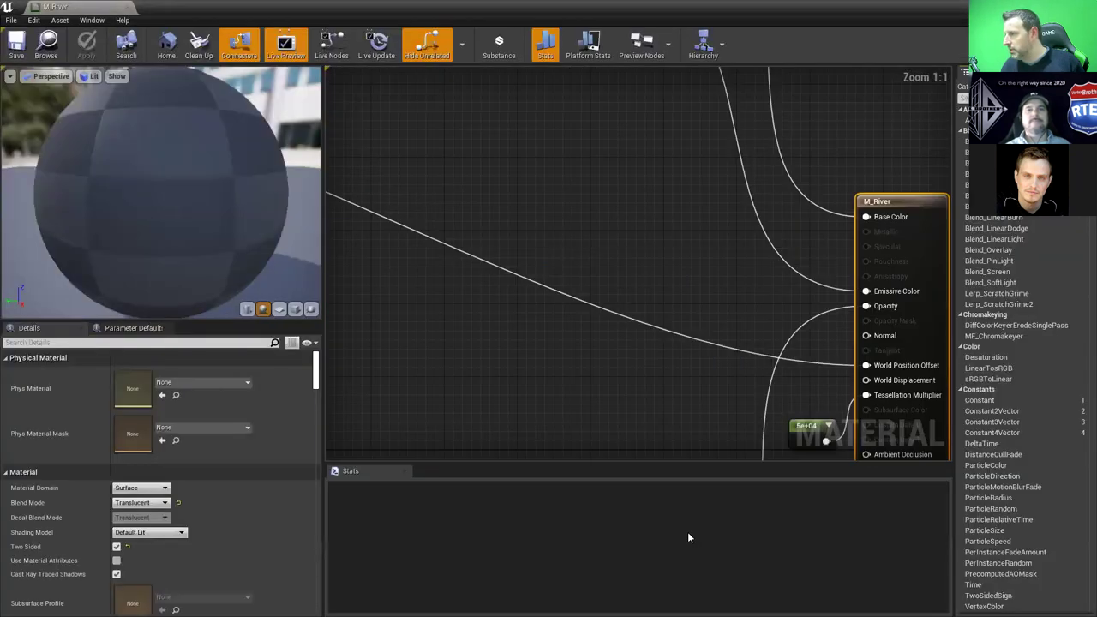
right_drag(779, 257, 939, 38)
scroll(758, 129, down, 7)
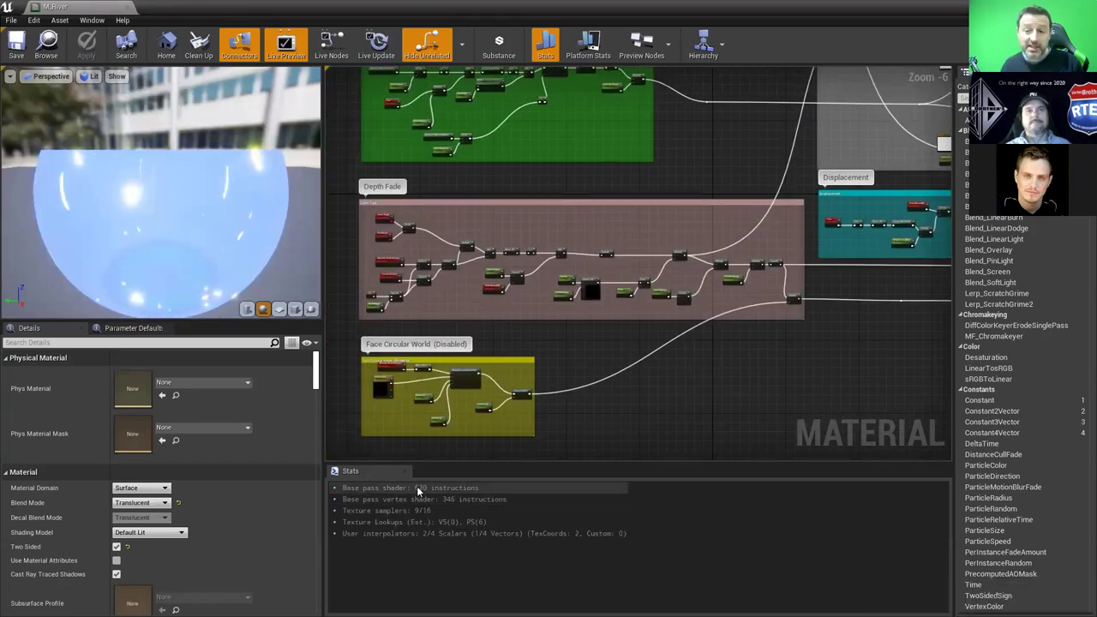
drag(78, 6, 550, 221)
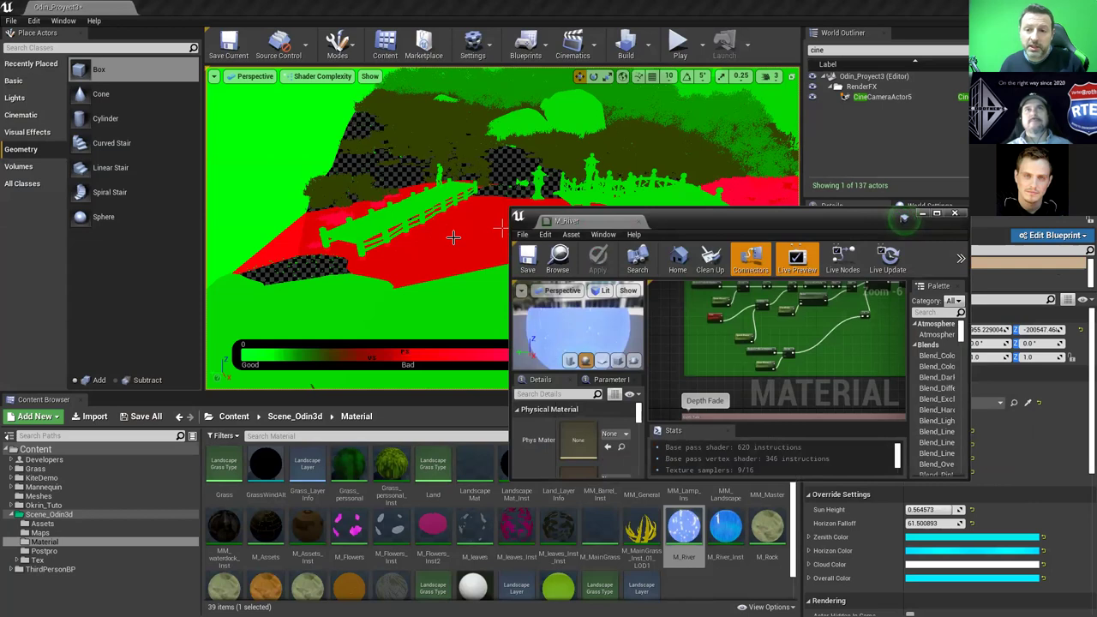
Turn on Show FPS in the viewport options and close the M_River material editor
click(214, 77)
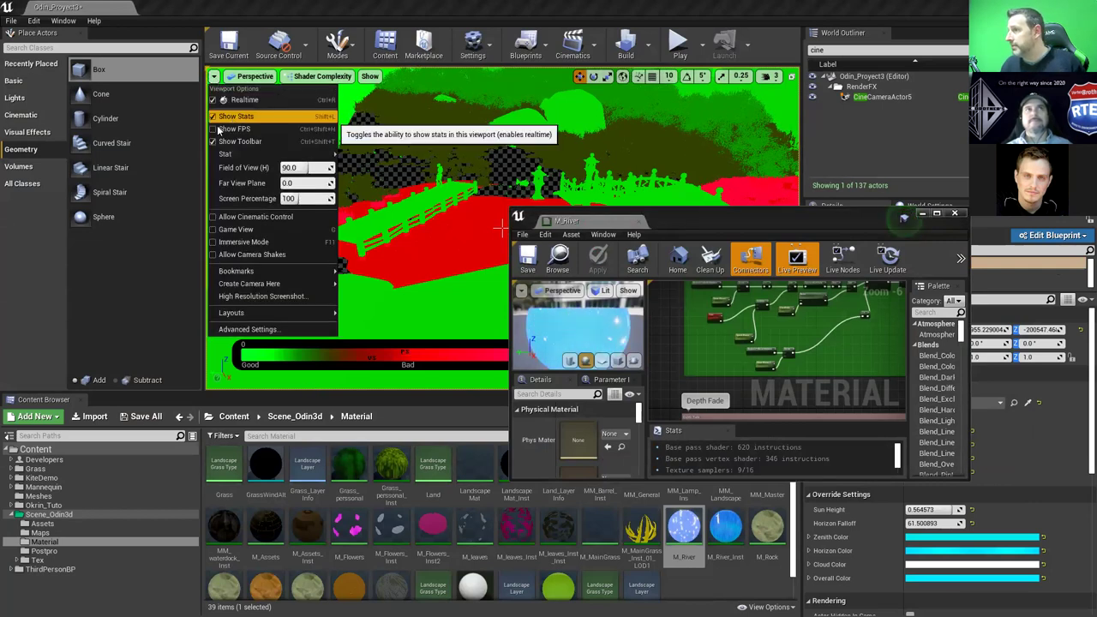
click(224, 129)
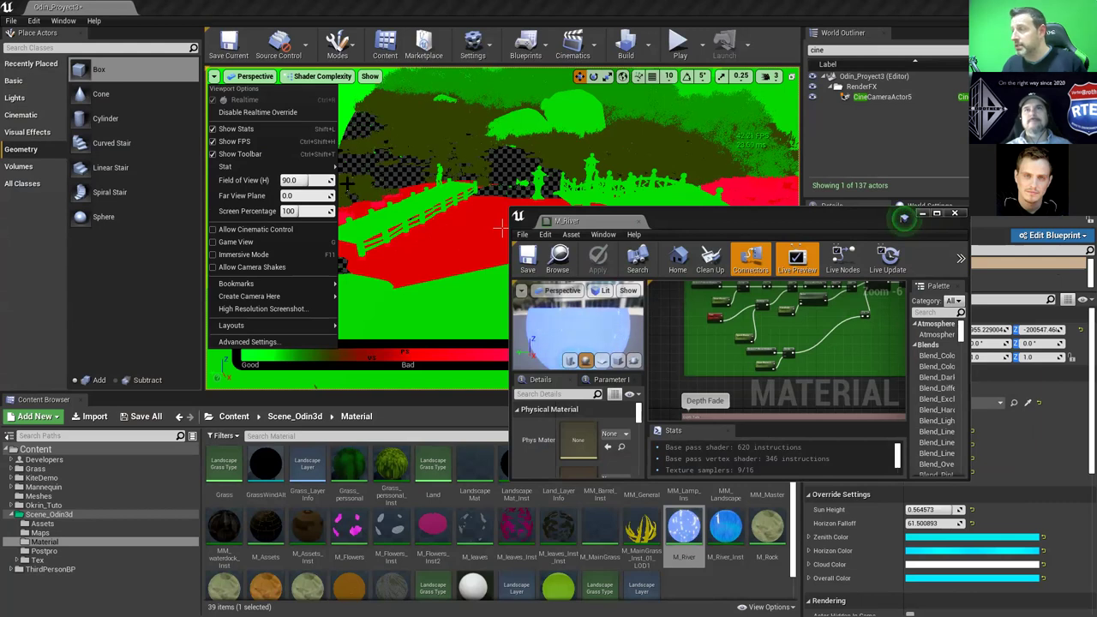
click(322, 76)
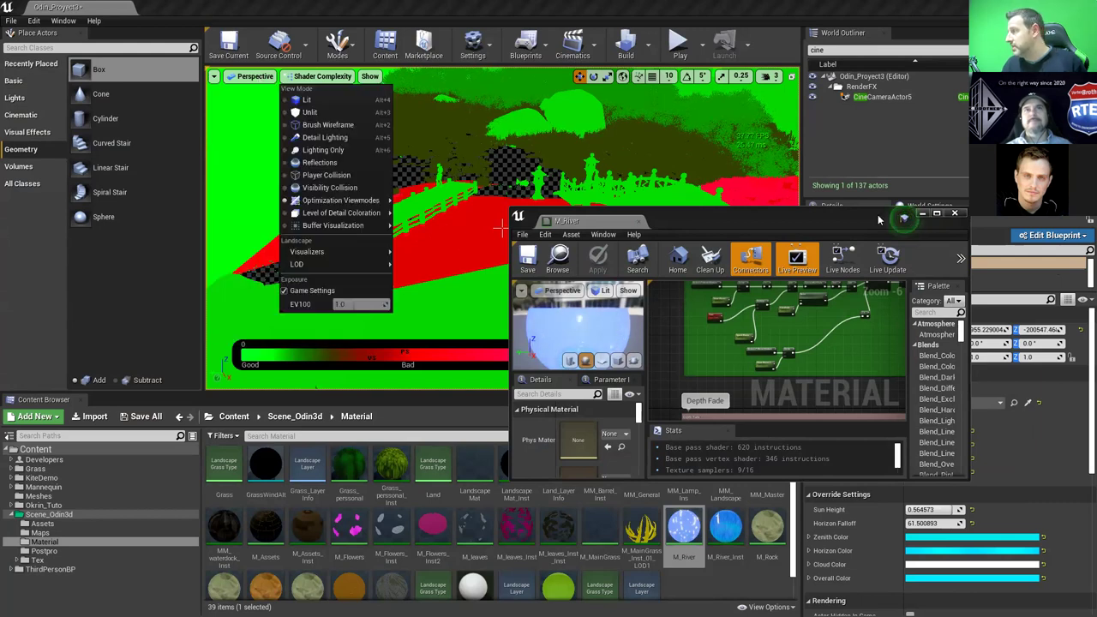
click(957, 213)
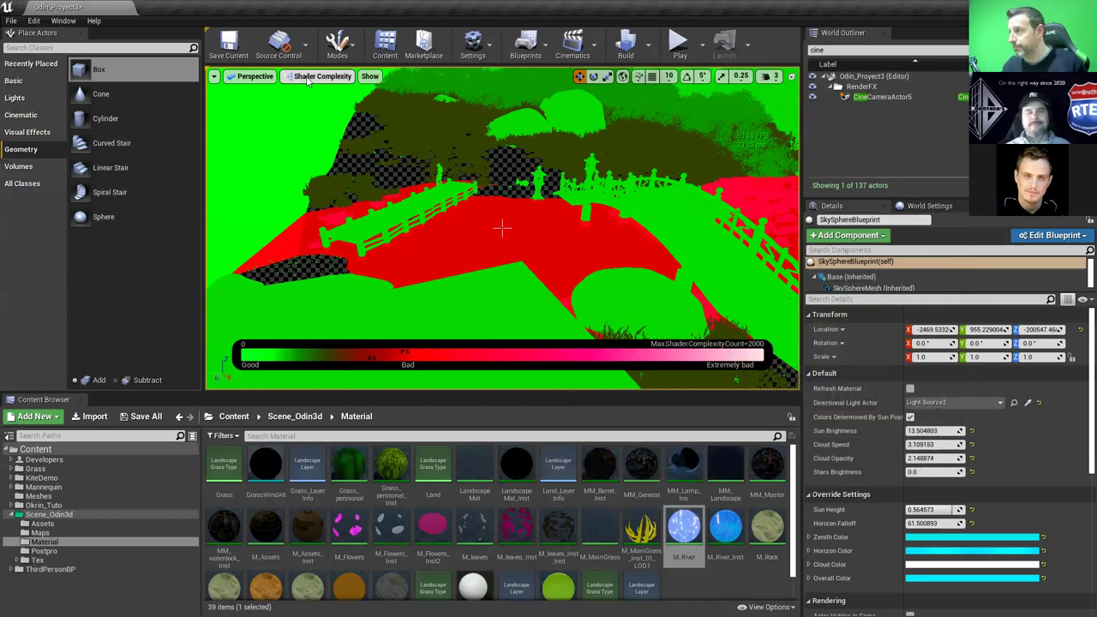
Fly the Shader Complexity camera along the bridge and up close to the fence
click(306, 78)
mouse_move(368, 201)
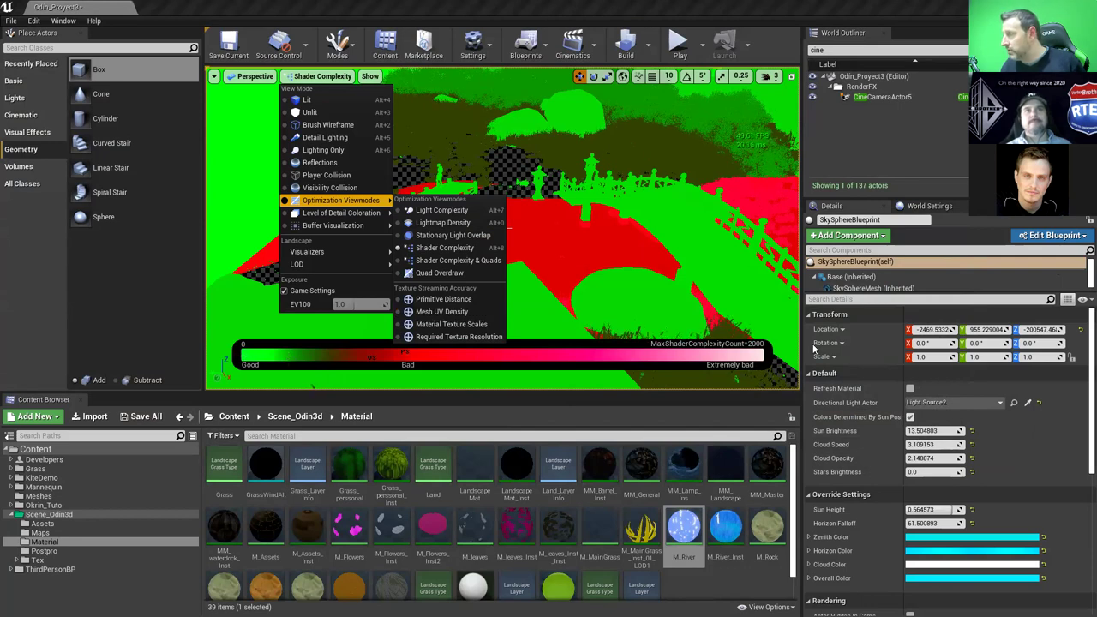
right_drag(502, 228, 502, 227)
right_drag(756, 367, 756, 367)
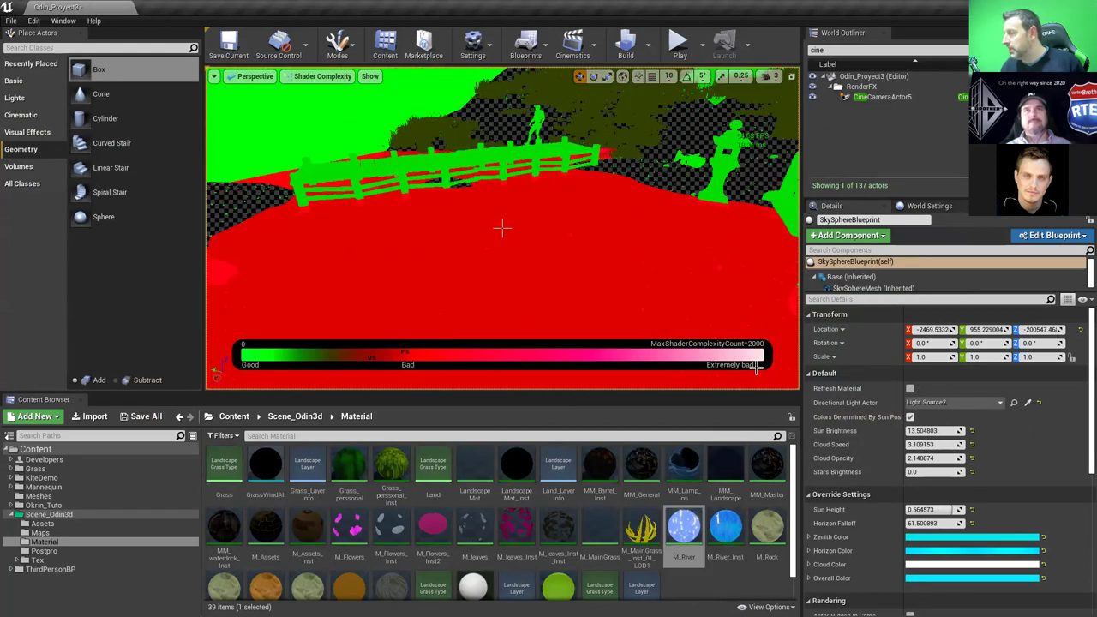
right_drag(411, 352, 411, 352)
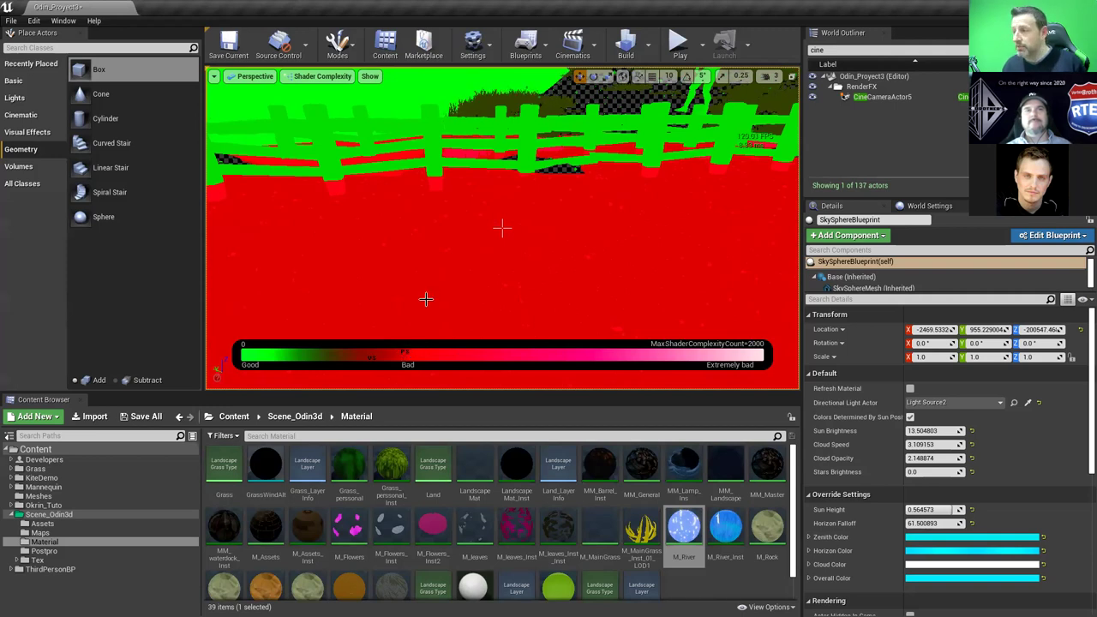
right_drag(440, 269, 449, 270)
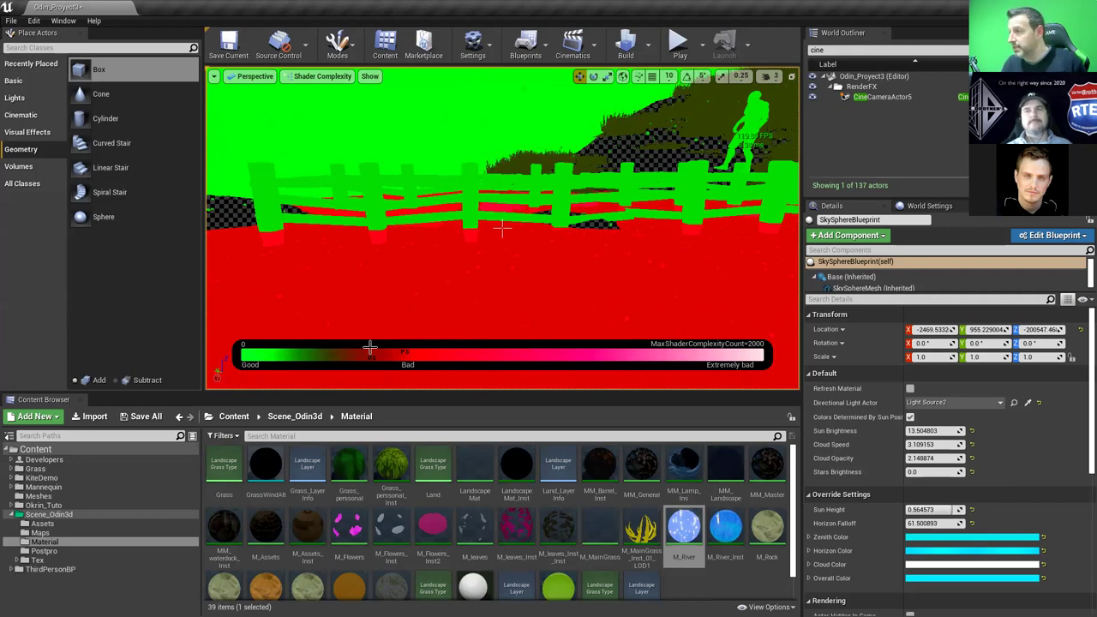
Continue across the fence and hillside, low through the grass, to the trees and rocks
right_drag(379, 337, 457, 249)
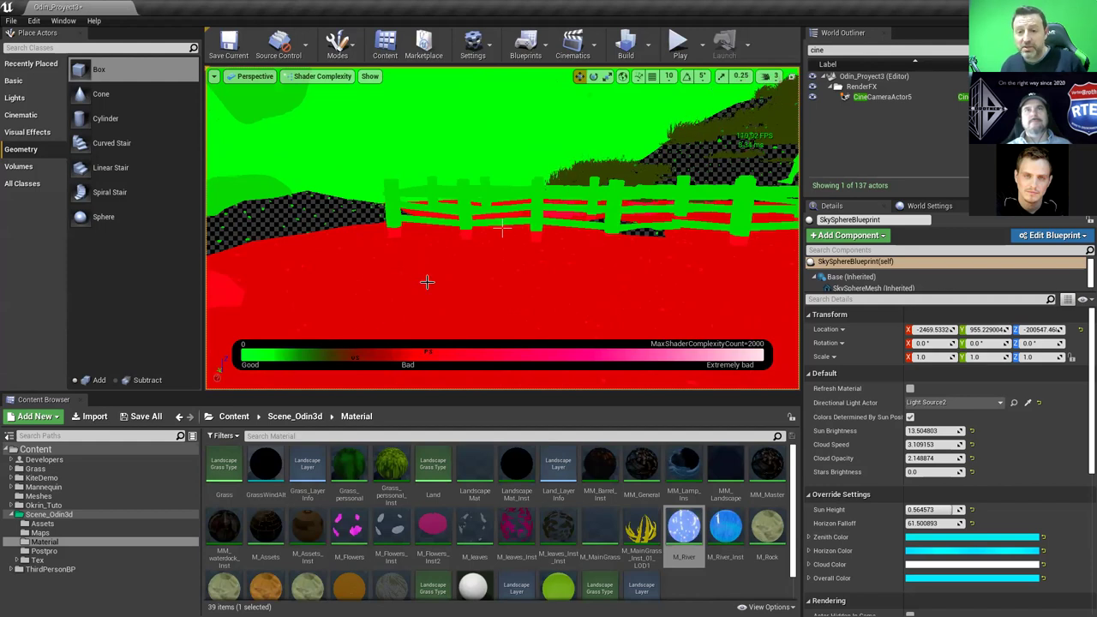
right_drag(428, 276, 403, 272)
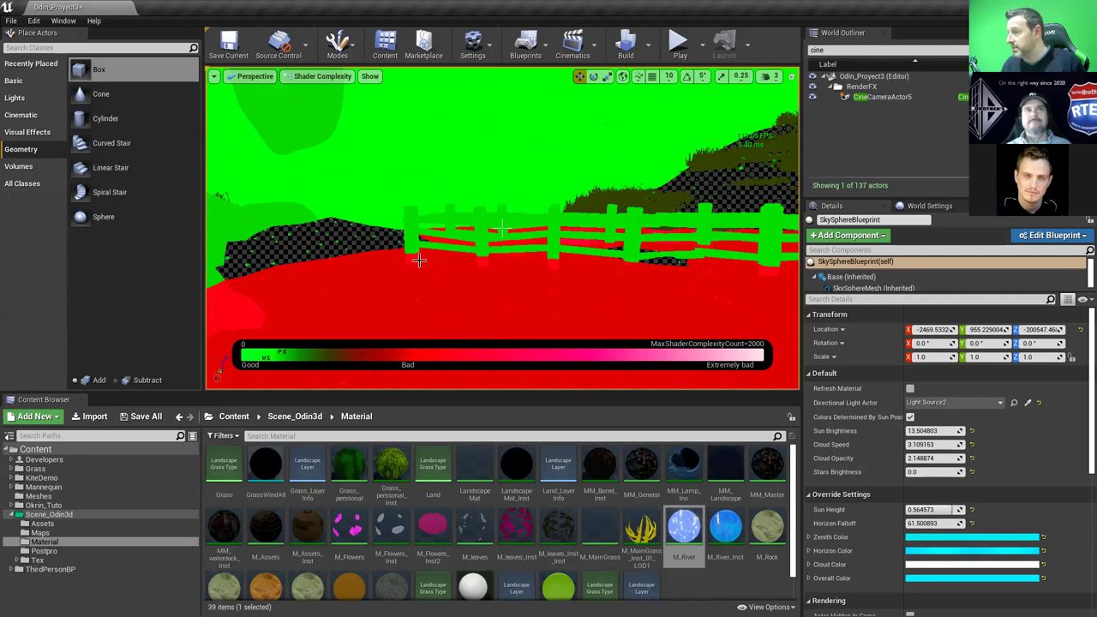
right_drag(379, 277, 379, 248)
right_drag(502, 227, 468, 227)
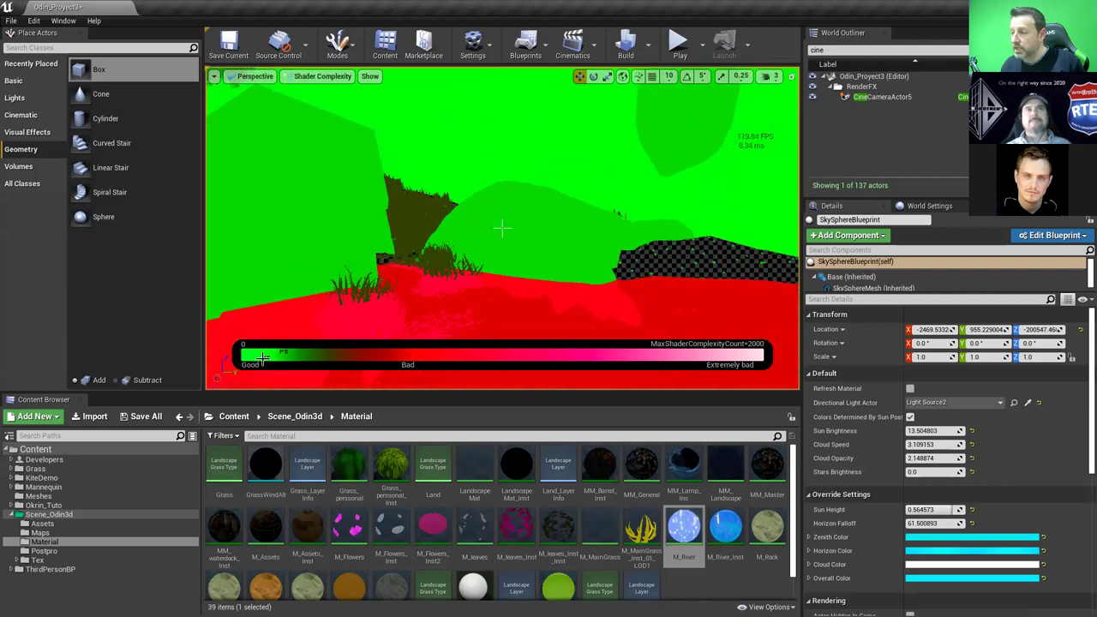
mouse_move(279, 351)
right_down()
mouse_move(274, 359)
mouse_move(283, 351)
right_up()
right_drag(502, 226, 506, 224)
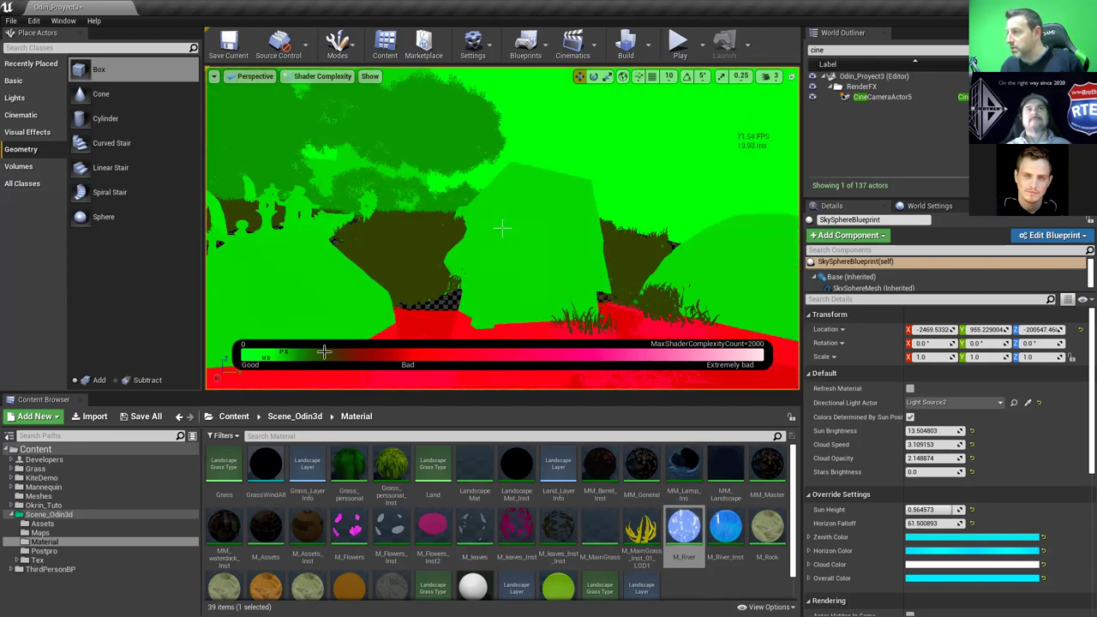
Switch the viewport to Player Collision view and fly through the rocks
click(322, 75)
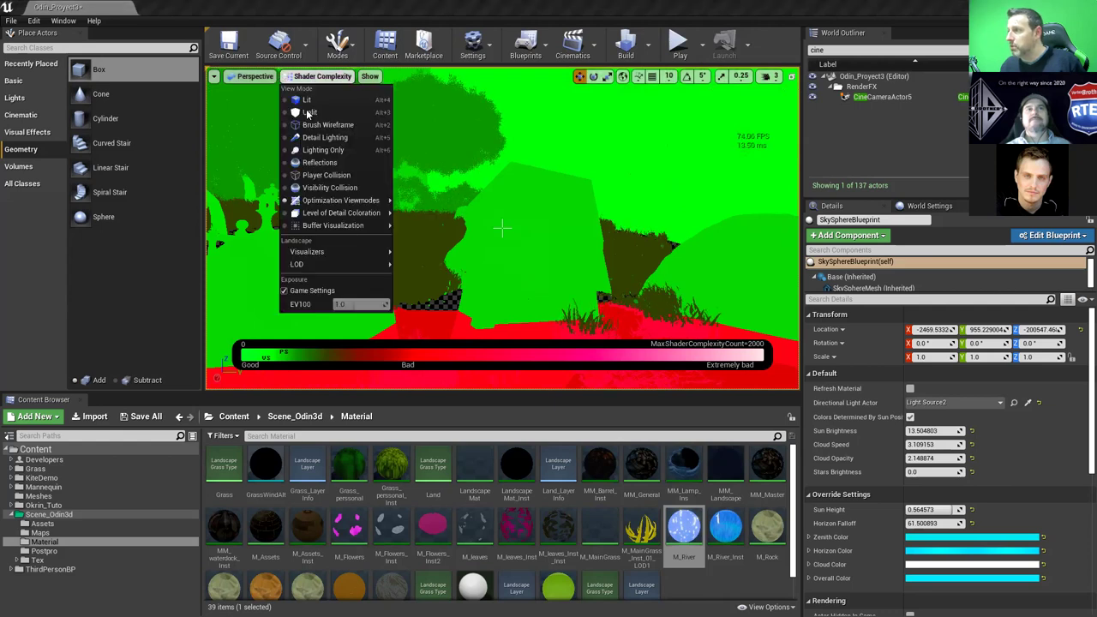
click(307, 175)
right_drag(497, 215, 620, 220)
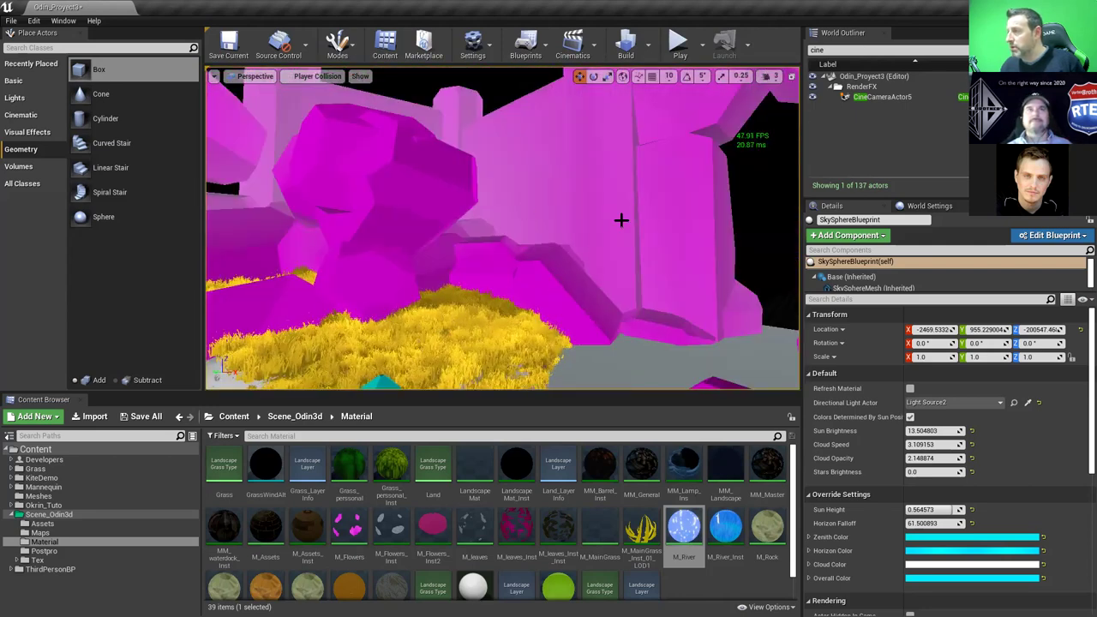
Switch to Reflections view, fly low along the dock, and browse the optimization view modes
click(314, 77)
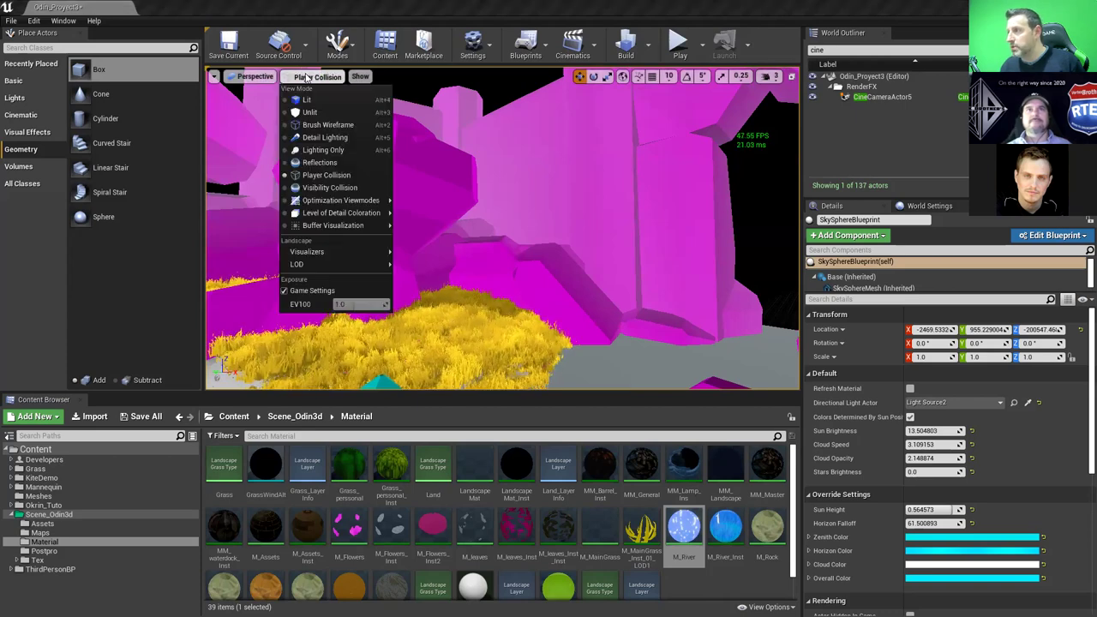
click(310, 163)
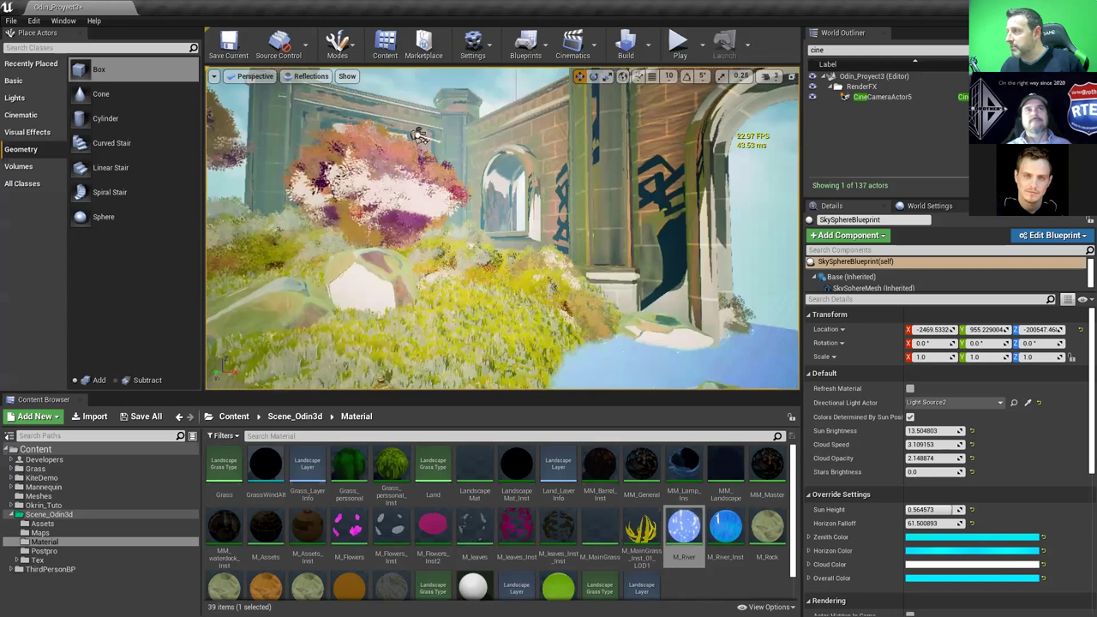
right_drag(347, 313, 347, 314)
right_drag(413, 207, 413, 208)
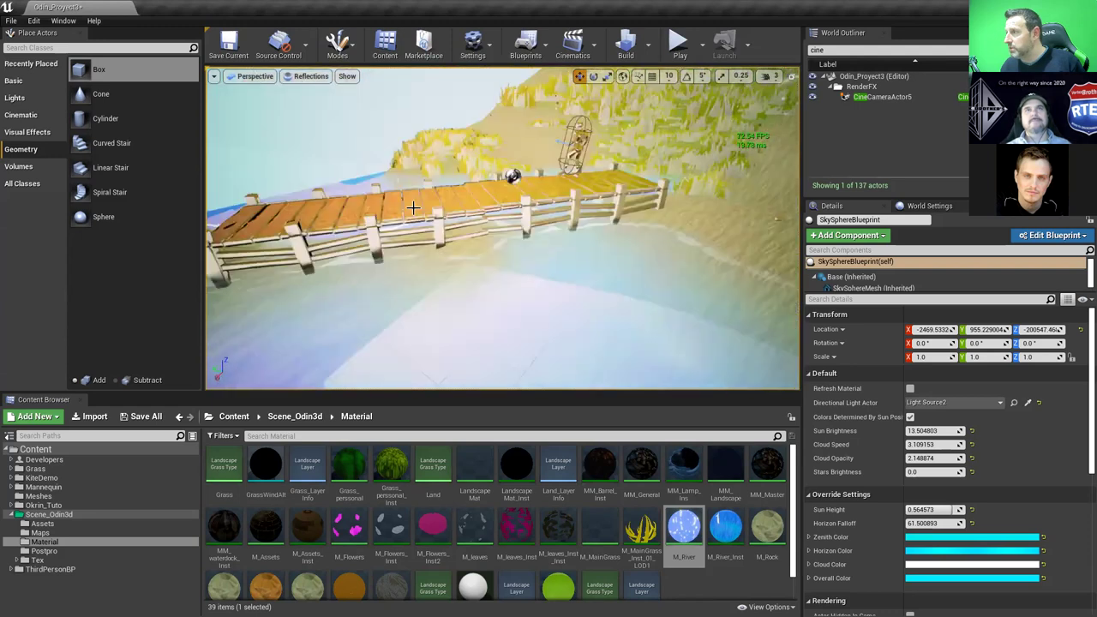
click(310, 76)
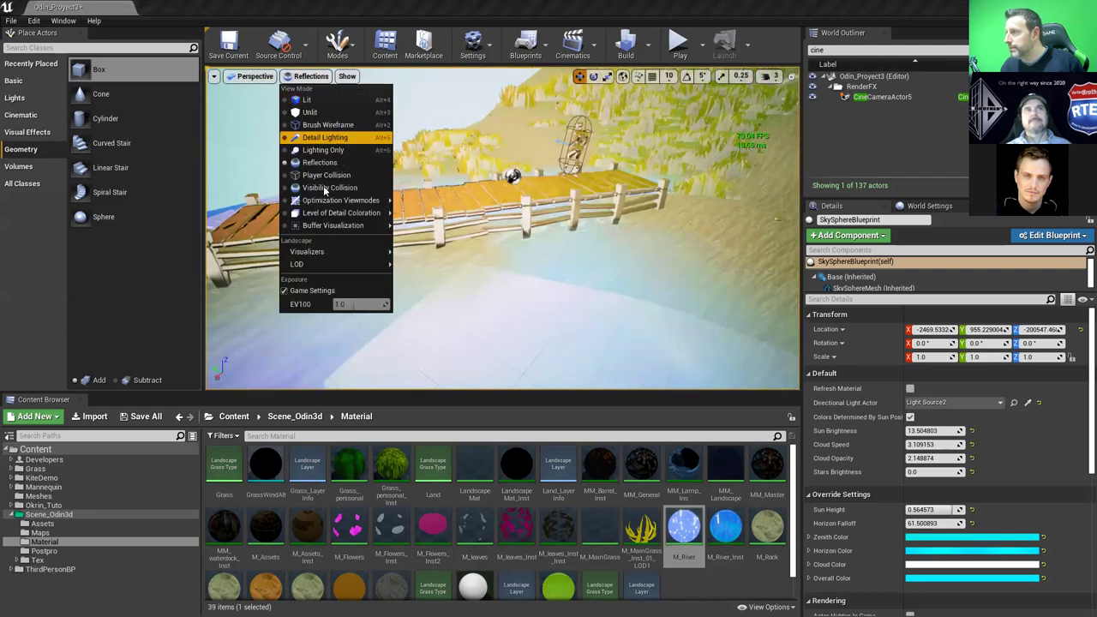
click(415, 172)
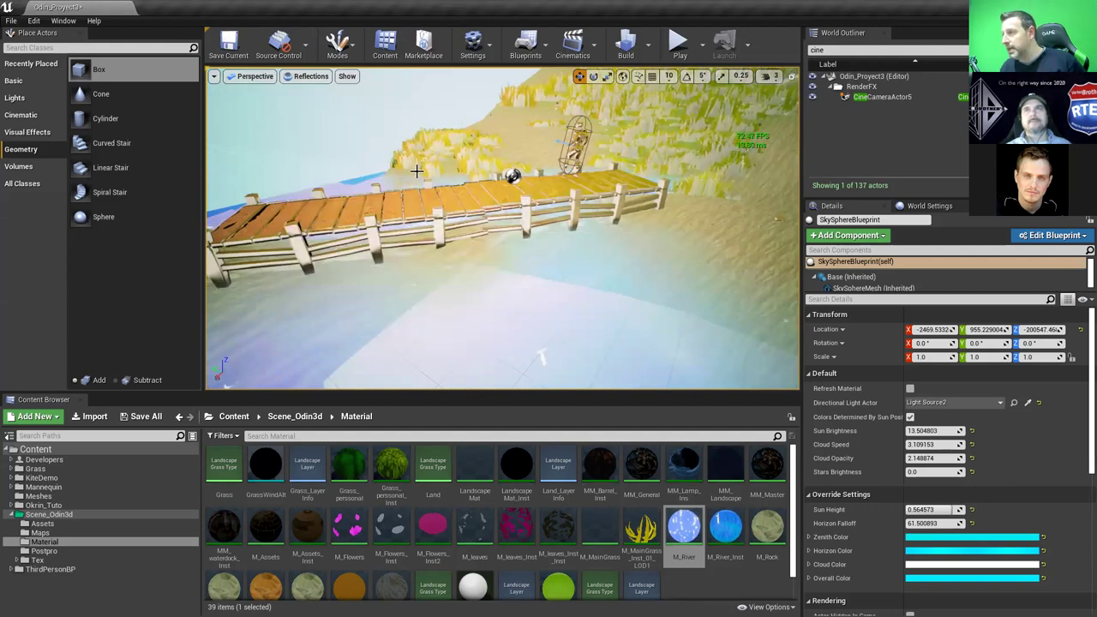
Cycle through brush wireframe, detail lighting, lighting only and shader complexity with Alt hotkeys
key(alt+1)
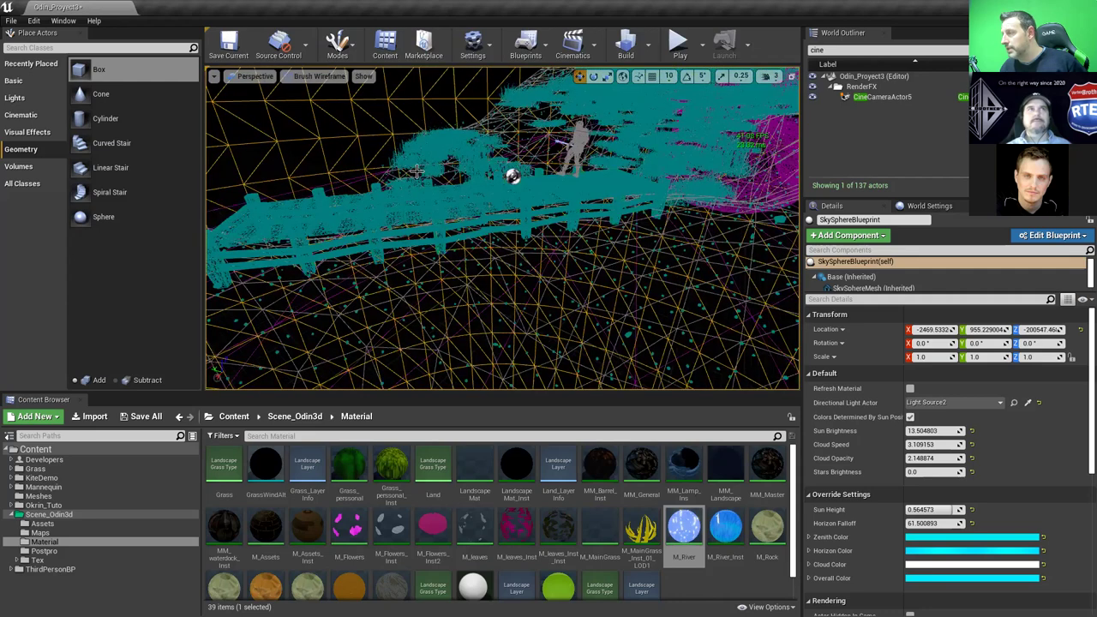
key(alt+3)
key(alt+4)
key(alt+5)
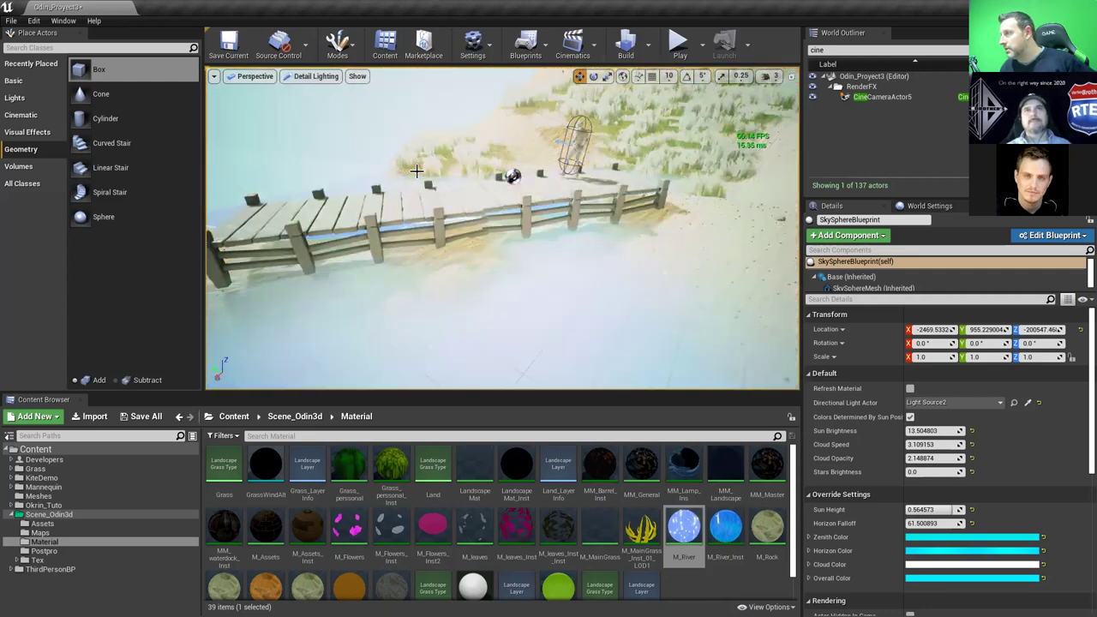
key(alt+6)
key(alt+8)
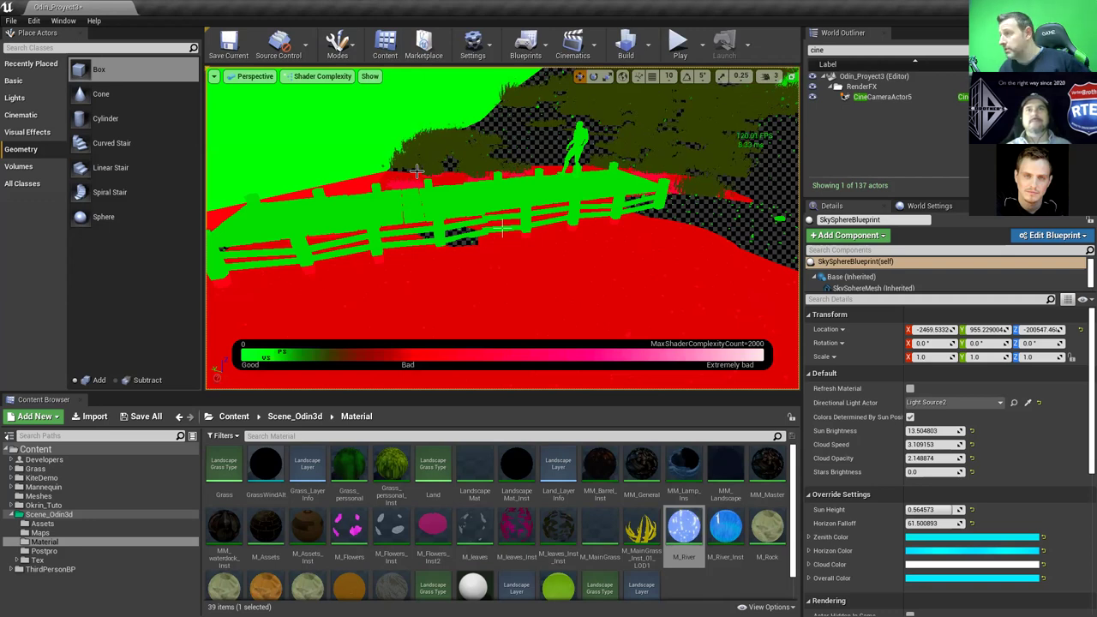
Toggle wireframe, lit and detail lighting views, end in Unlit, and reframe the dock and lake
key(alt+1)
key(alt+4)
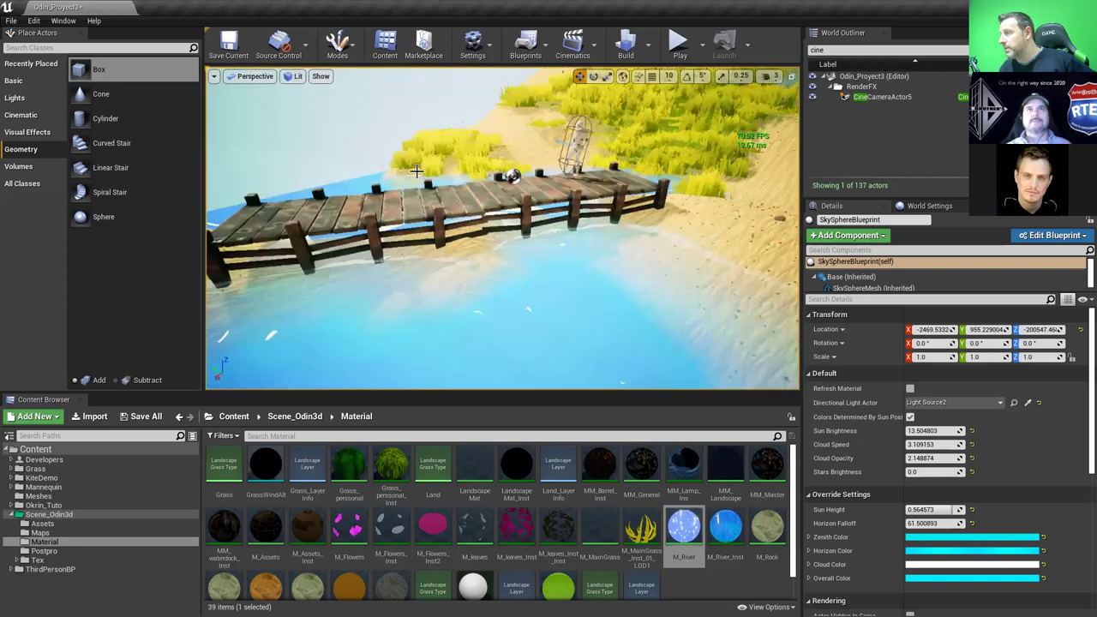
key(alt+5)
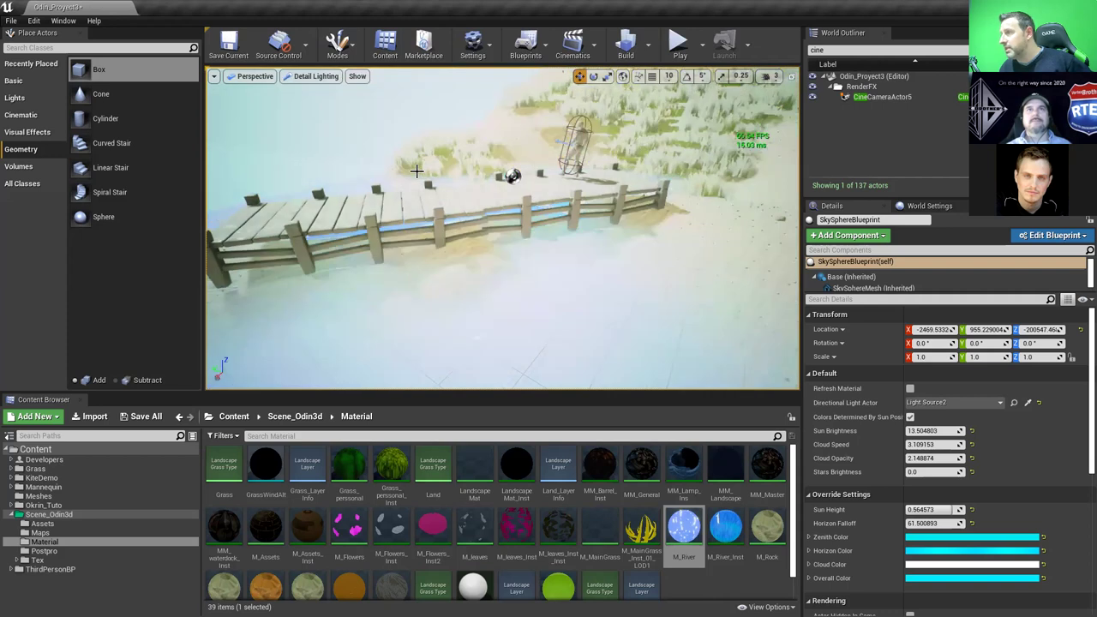
key(alt+4)
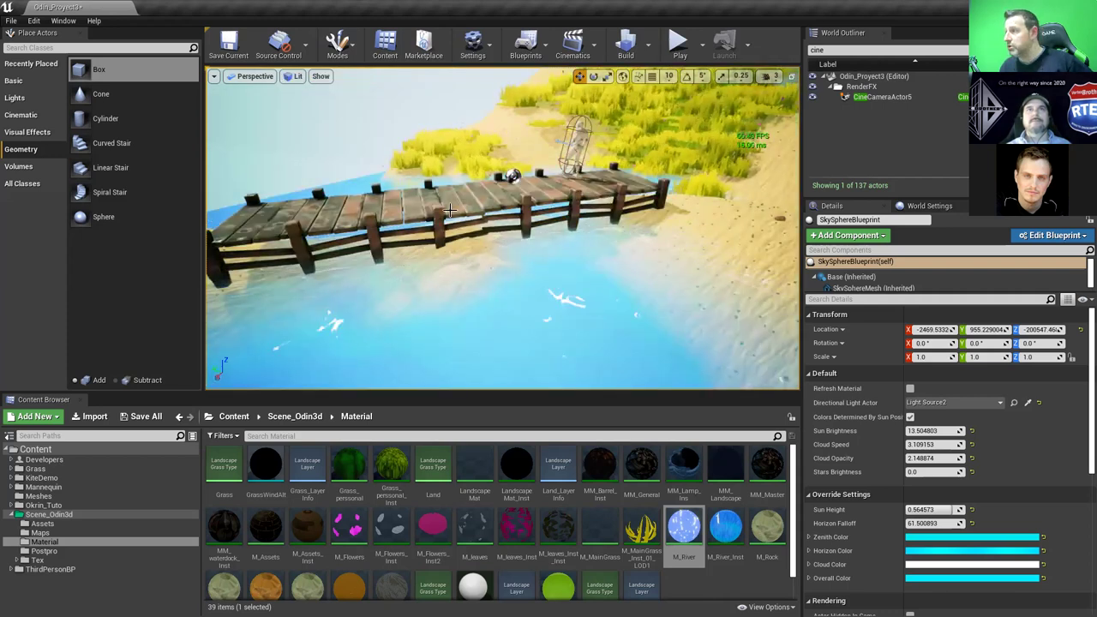
key(alt+5)
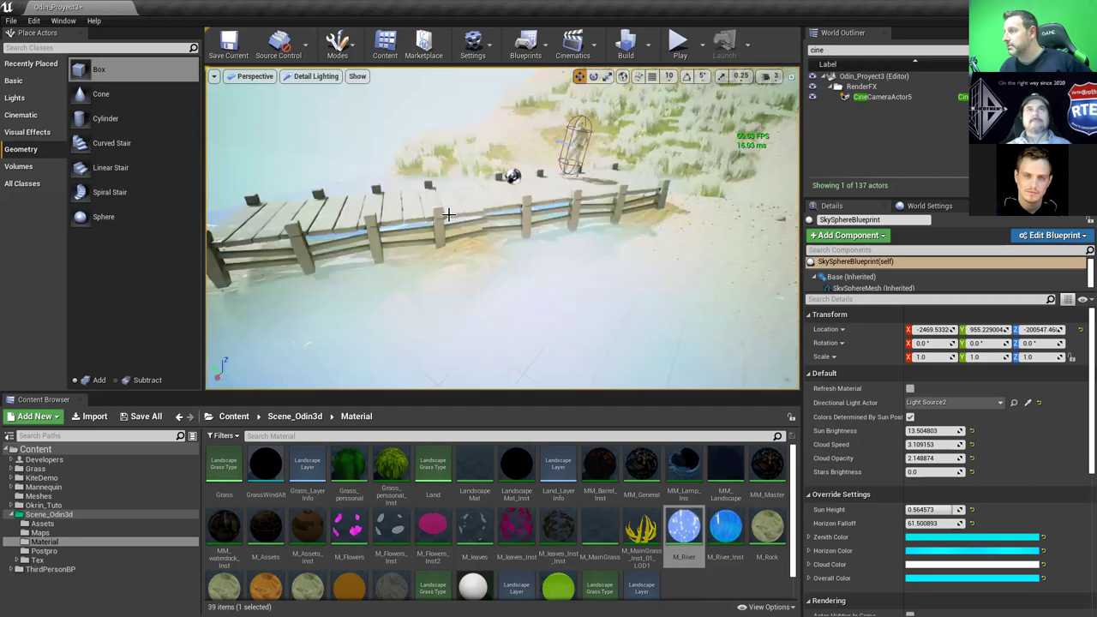
key(alt+3)
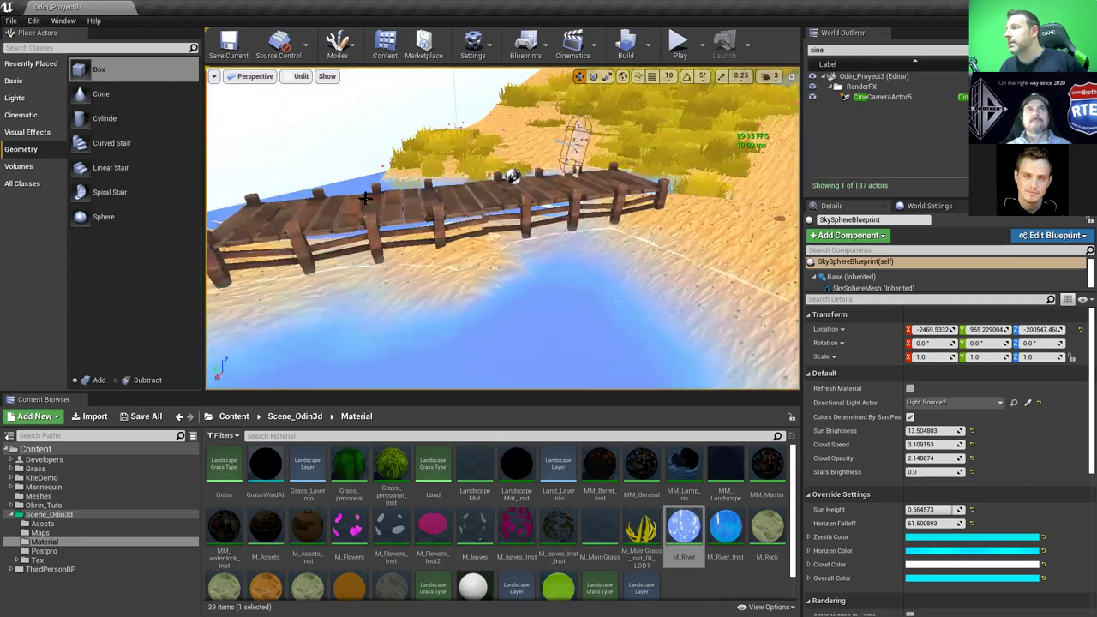
right_drag(444, 212, 244, 219)
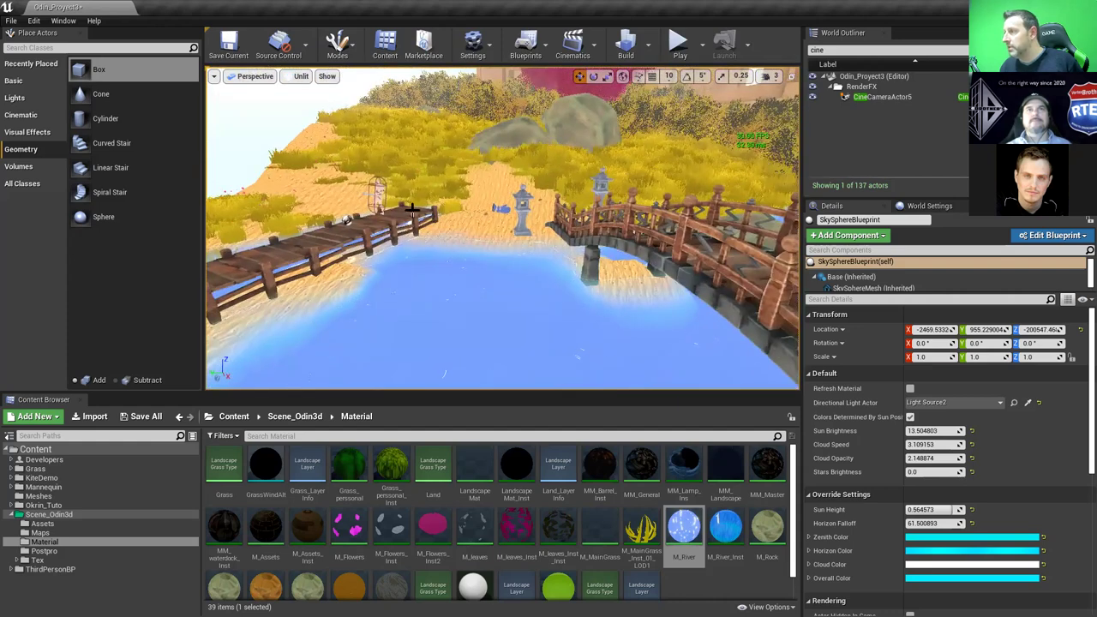
Select the water dock, undo an accidental duplicate, and focus the camera on it
click(347, 227)
alt+drag(346, 227, 377, 208)
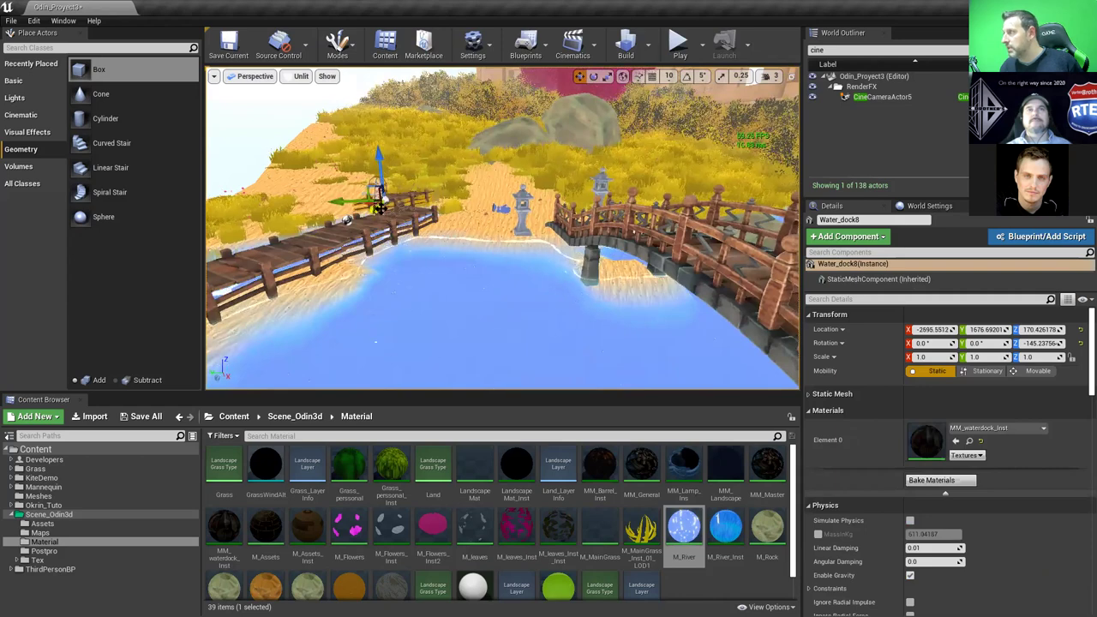
key(ctrl+z)
key(f)
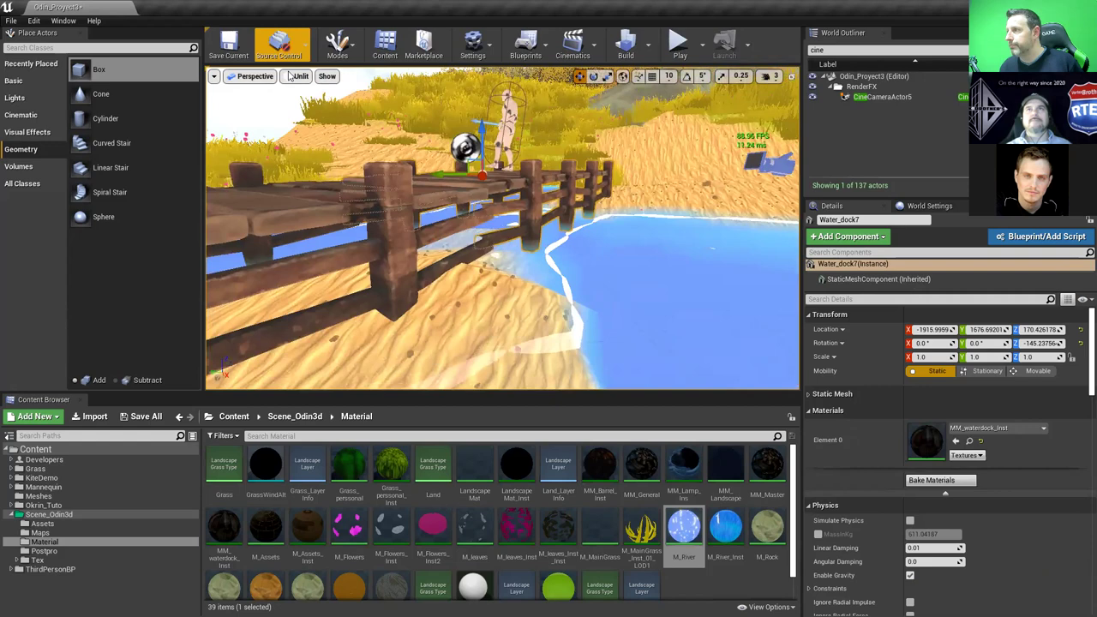
Browse the Level of Detail Coloration modes, then fly to and focus on the bridge and waterfall
click(301, 76)
mouse_move(308, 206)
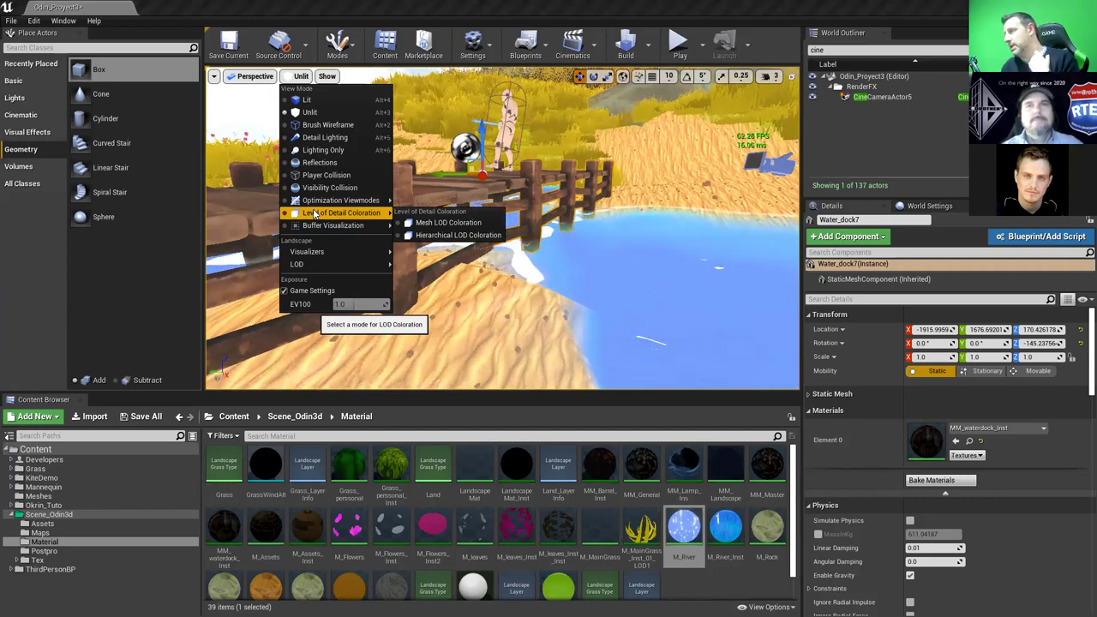
key(Escape)
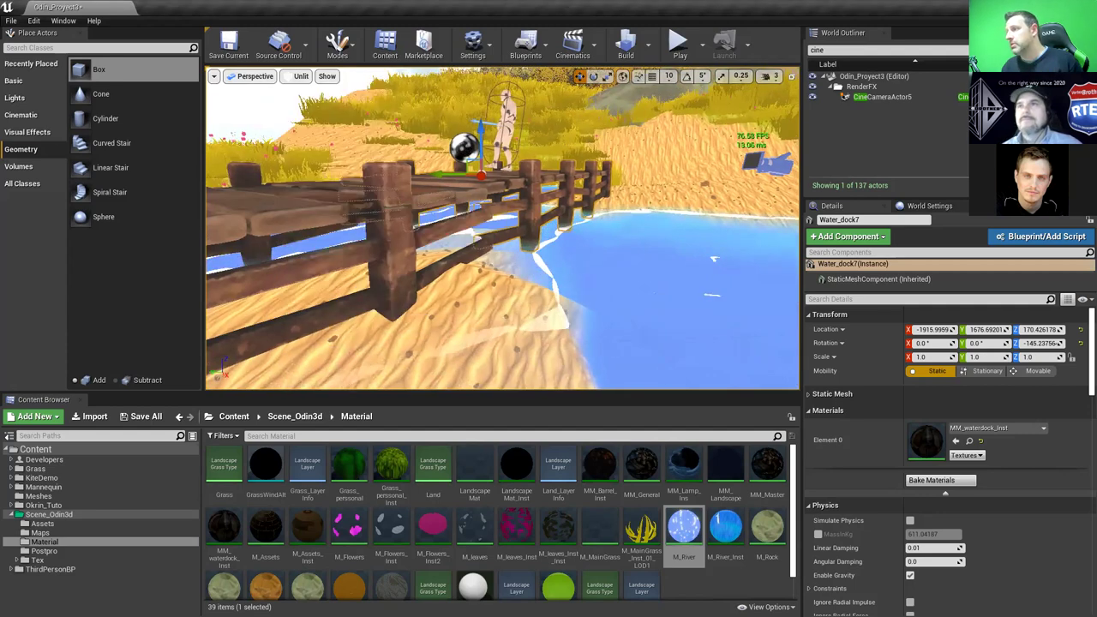
right_drag(634, 180, 644, 178)
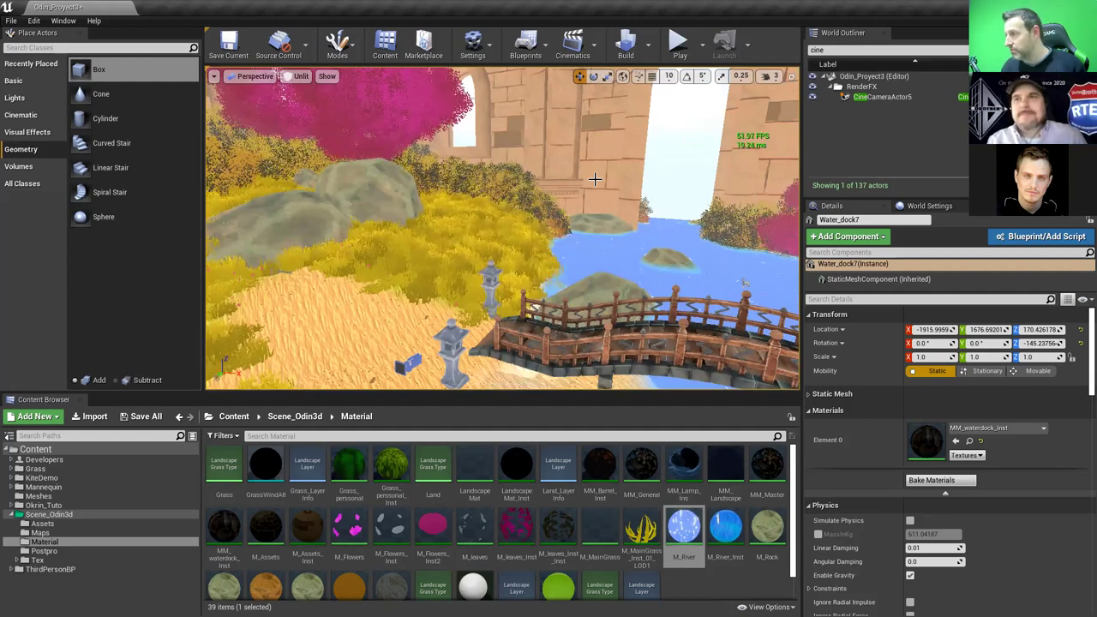
key(f)
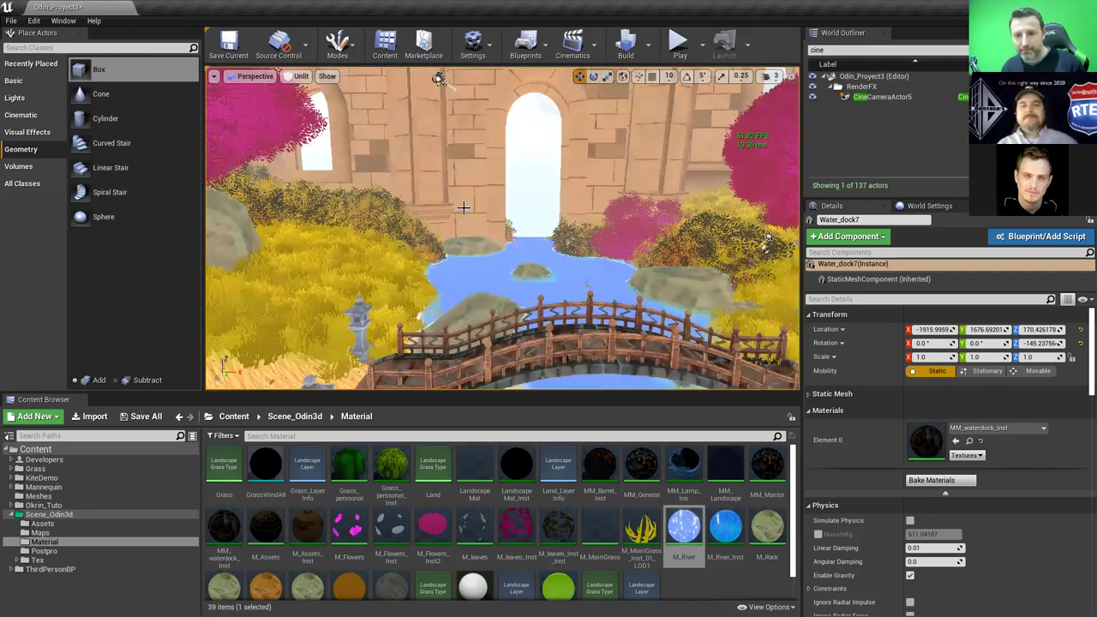
Restore the editor from full screen and reposition the smaller window on the desktop
double_click(531, 5)
drag(331, 12, 435, 32)
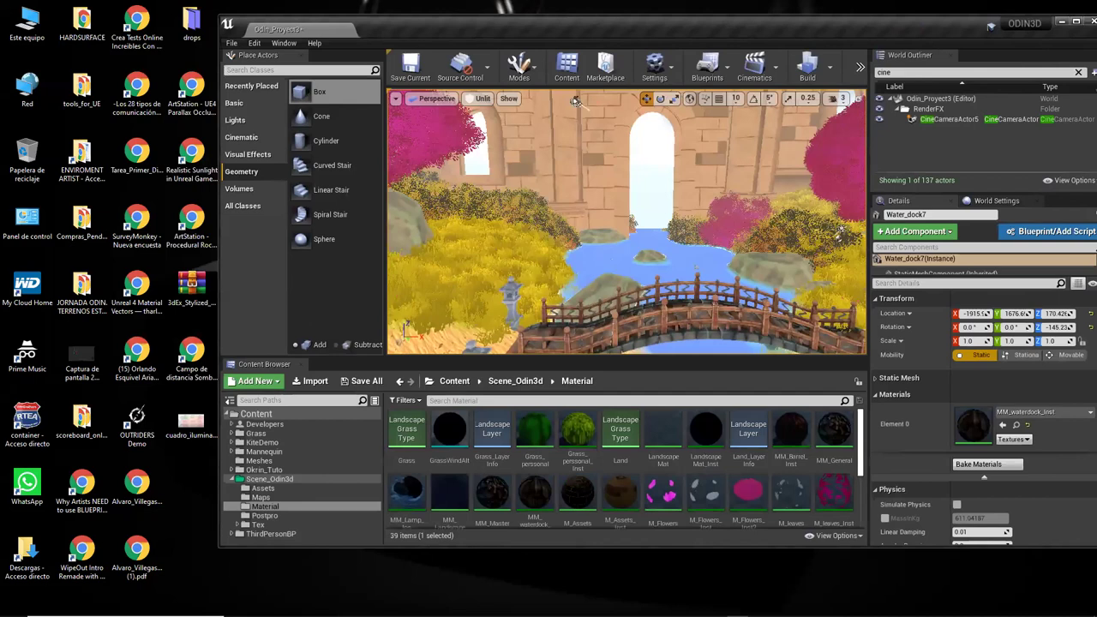
drag(576, 102, 509, 99)
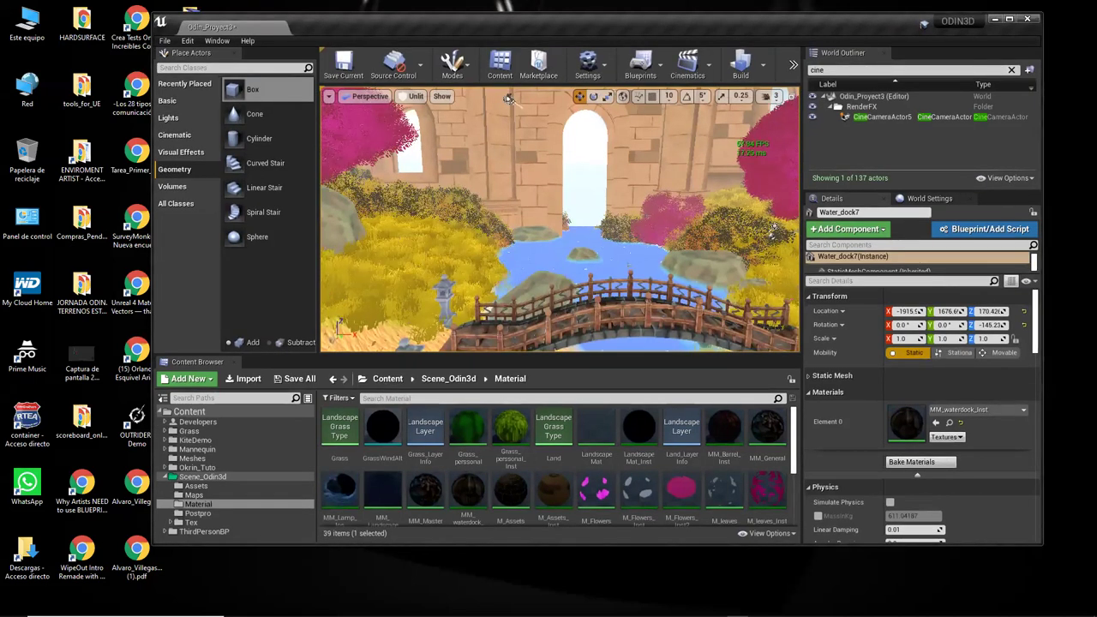
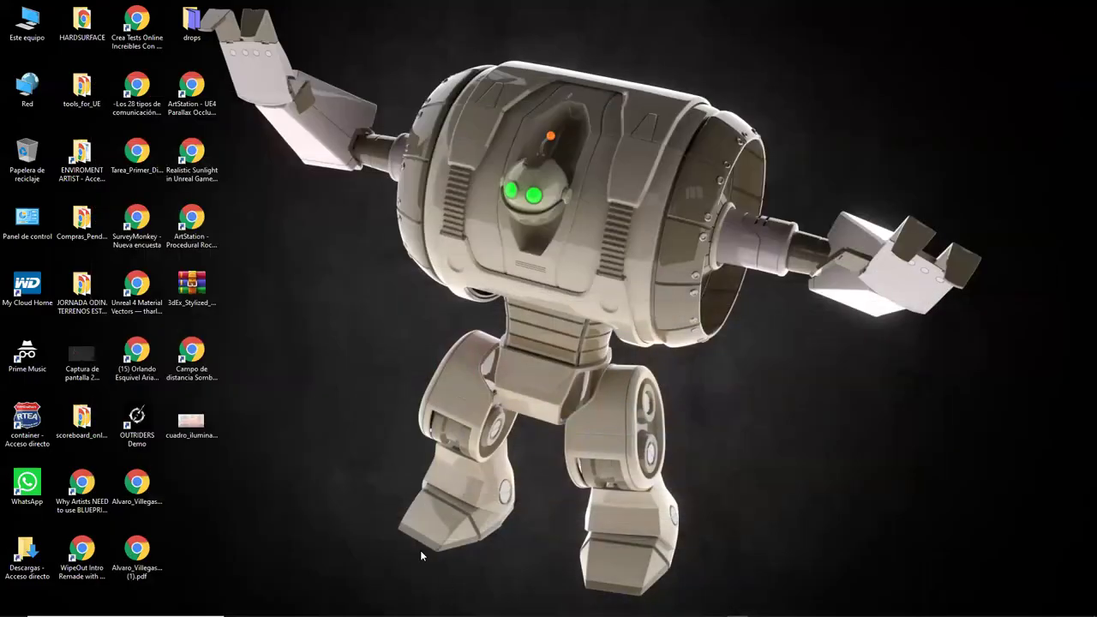
Restore the Chrome window showing the 'unidades de rejilla en unreal' Google results
mouse_move(548, 612)
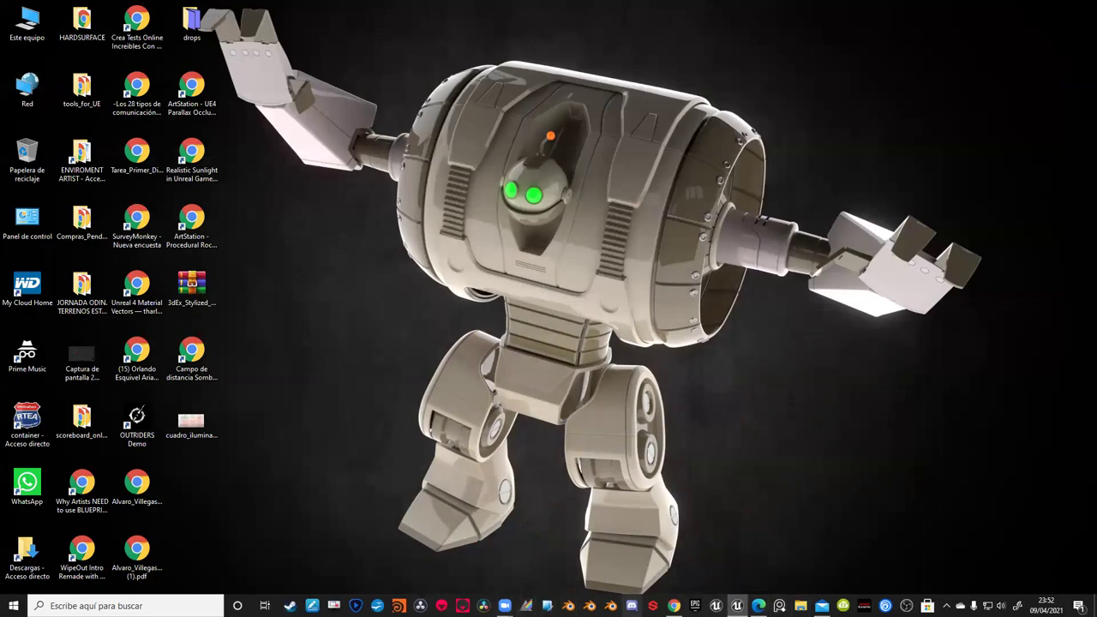
click(674, 605)
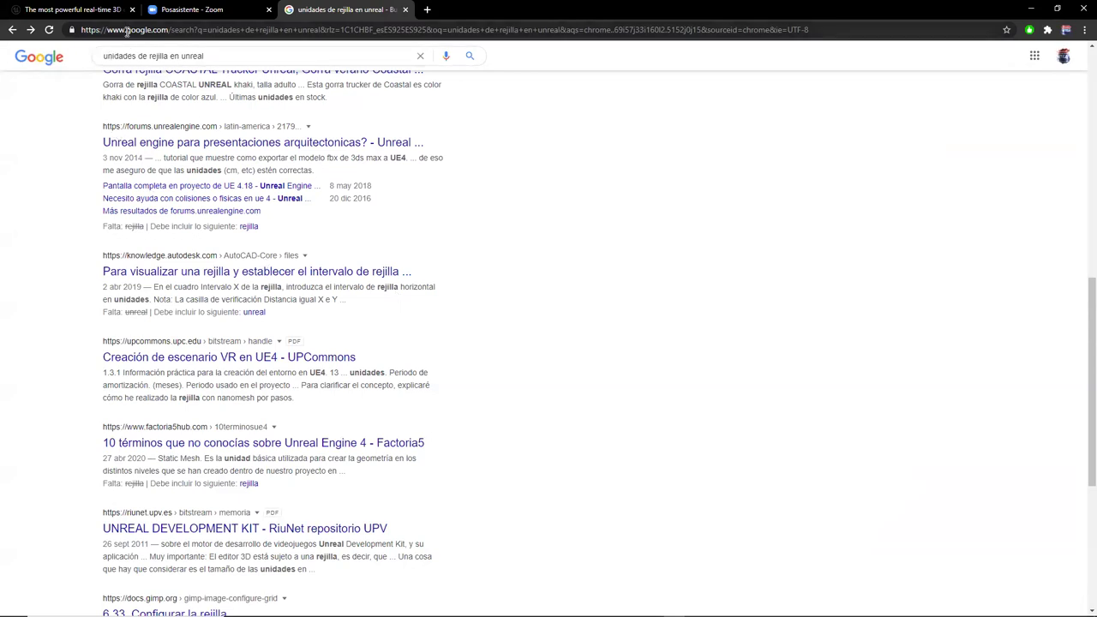
Look through the Zoom and Unreal Engine tabs, then return to the Google results
click(1083, 31)
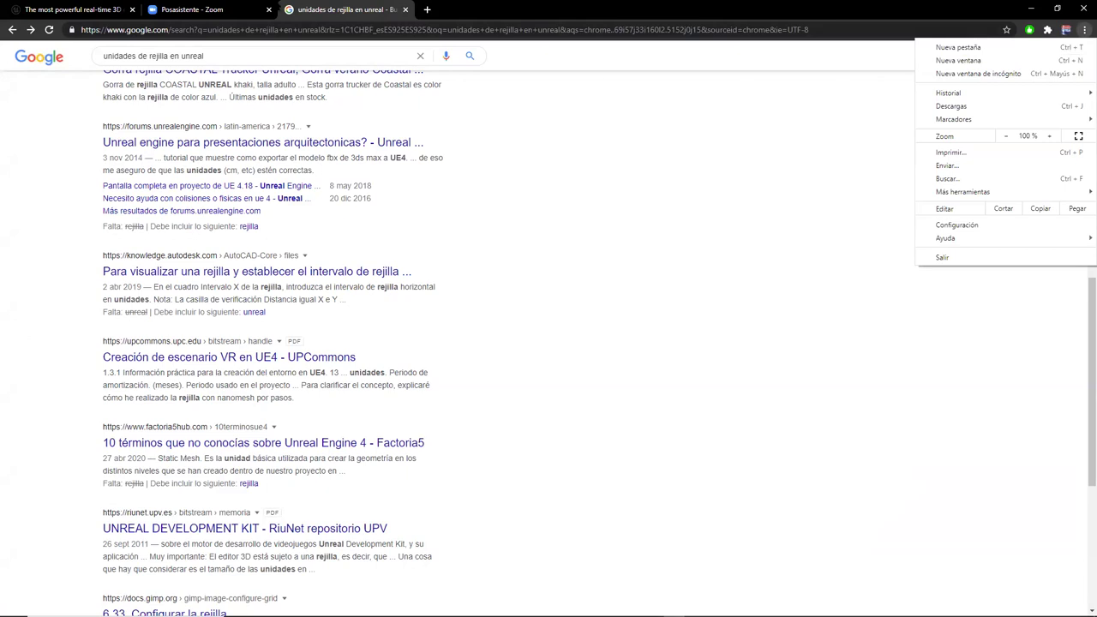
click(209, 11)
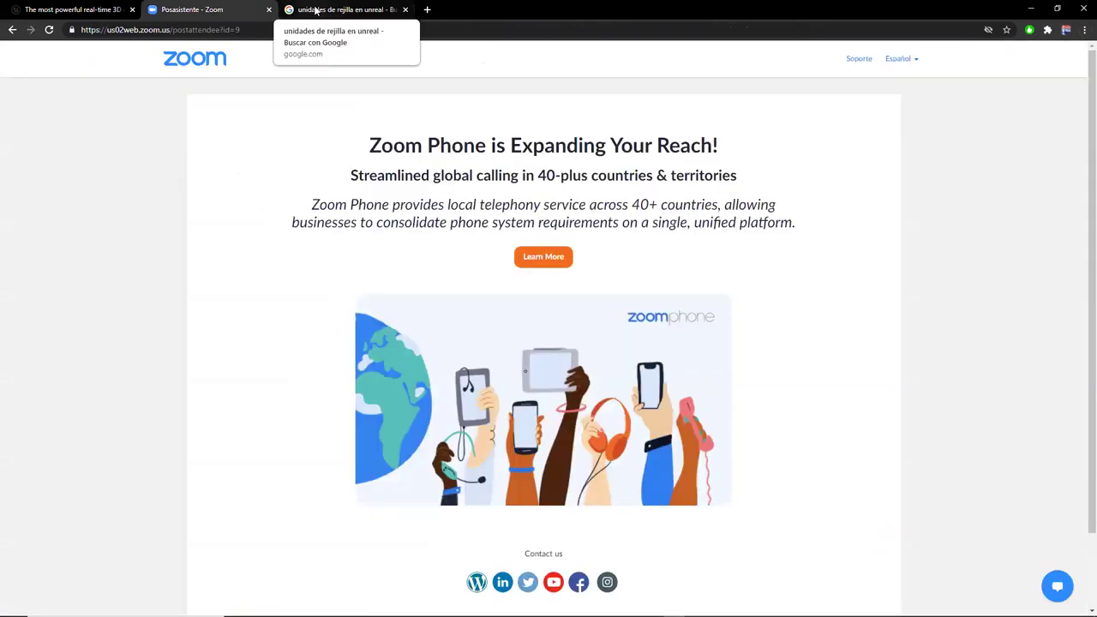
click(73, 10)
click(341, 10)
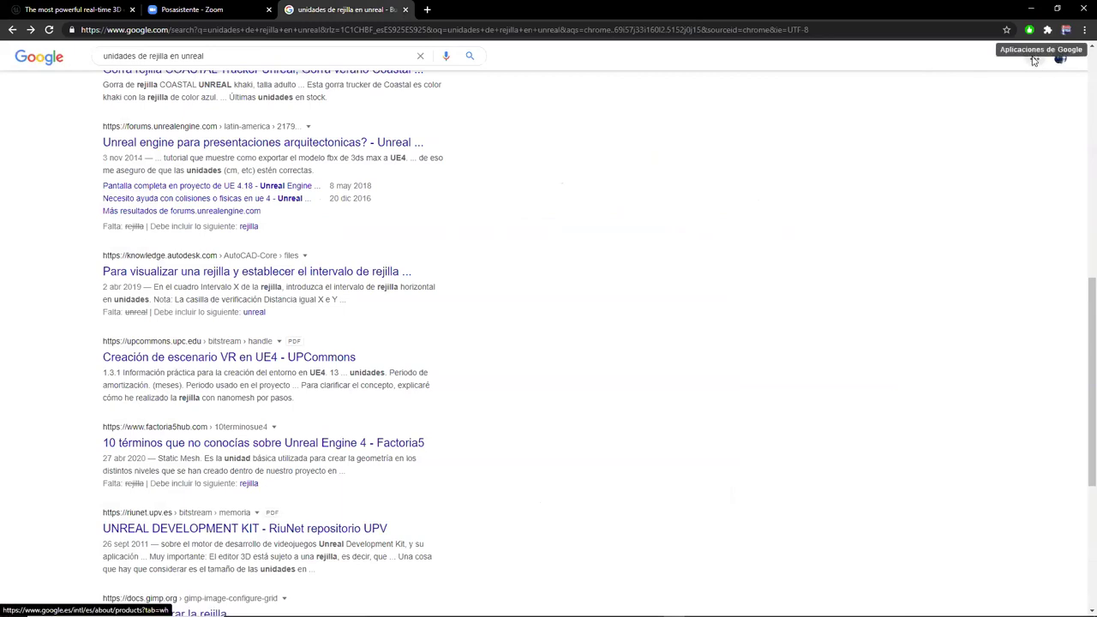
click(1084, 30)
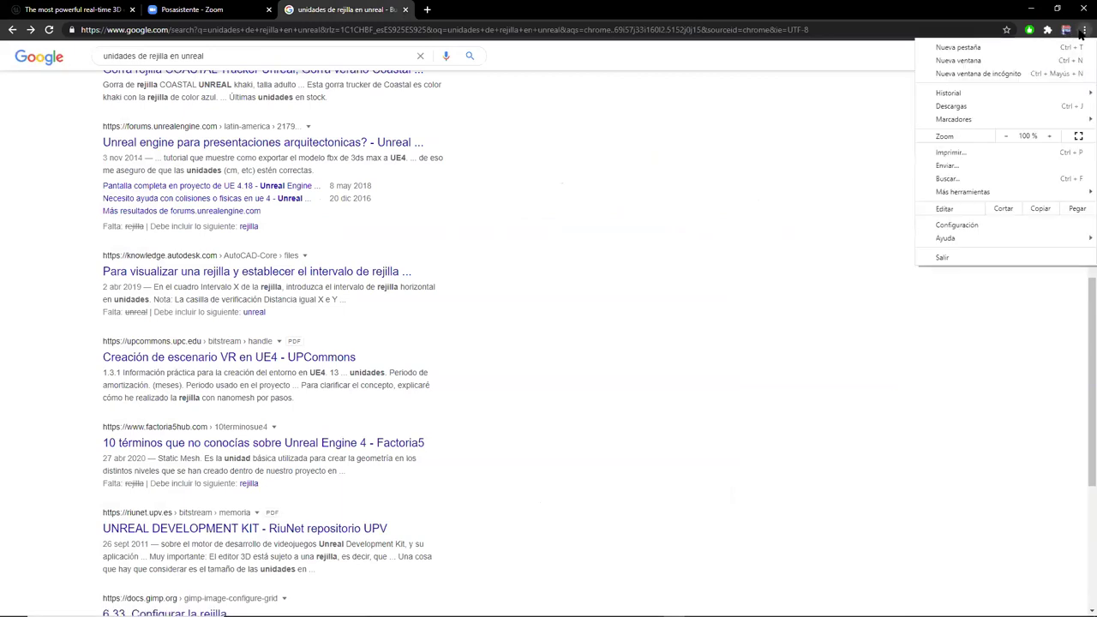
click(848, 120)
Launch Google Classroom from the Google apps grid
click(1034, 55)
scroll(963, 198, down, 3)
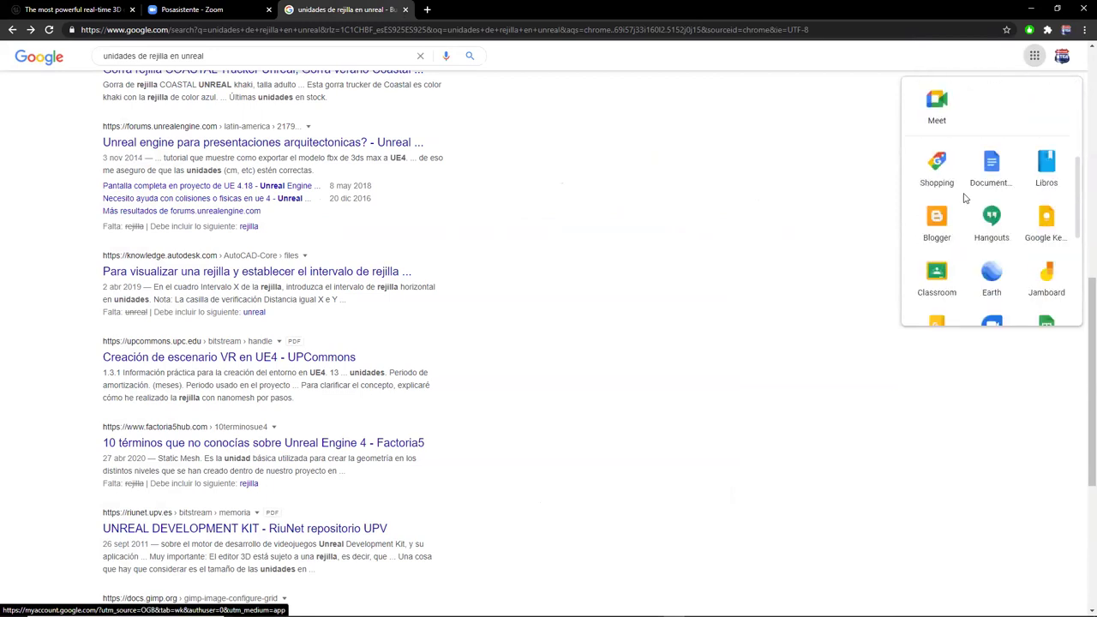
scroll(964, 199, down, 1)
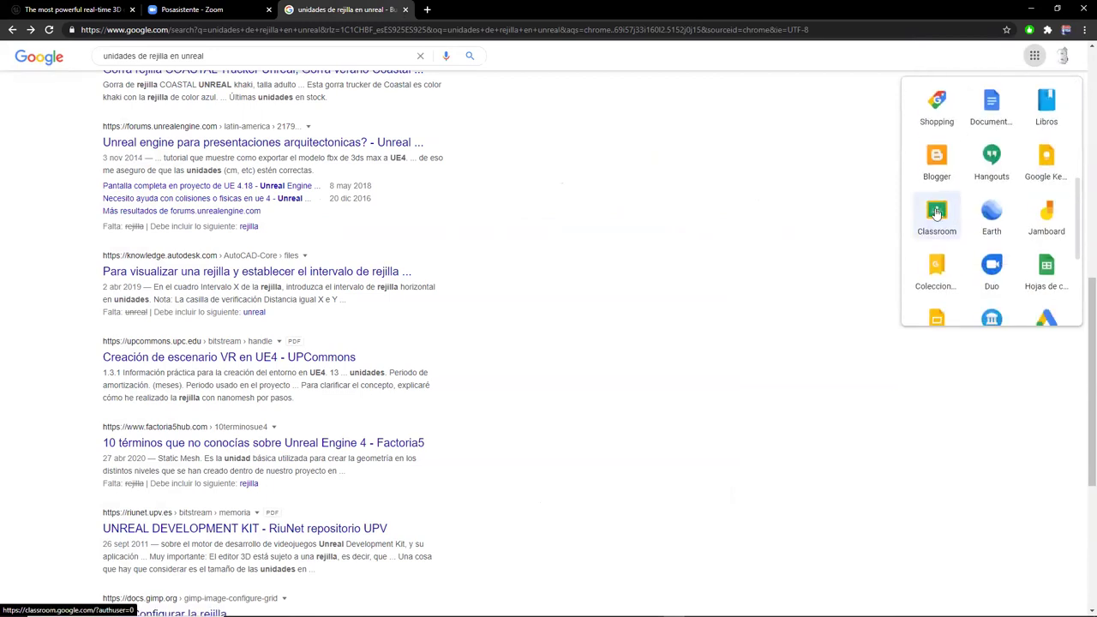
click(931, 213)
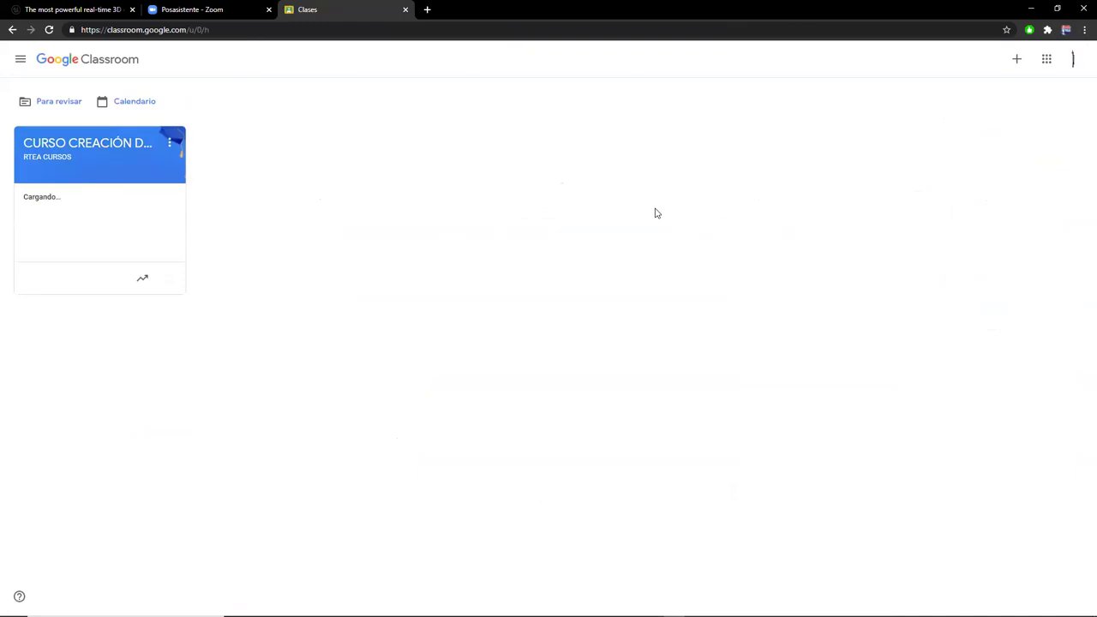
Open the CURSO CREACIÓN DE MATERIALES AVANZADO EN UE course and select the welcome post's comment box
click(99, 157)
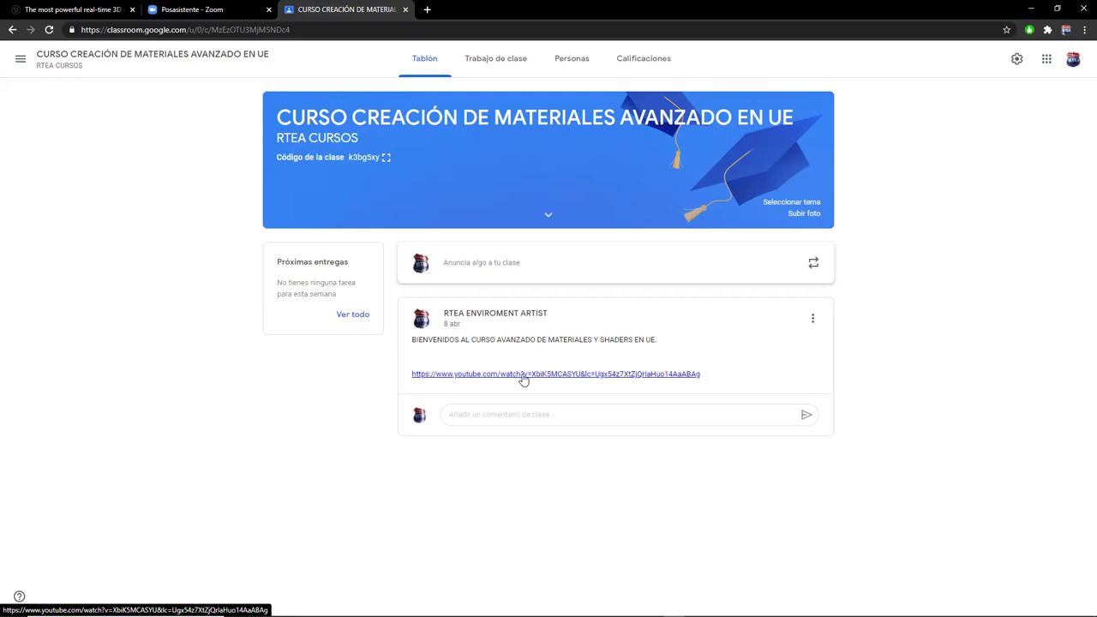
click(471, 416)
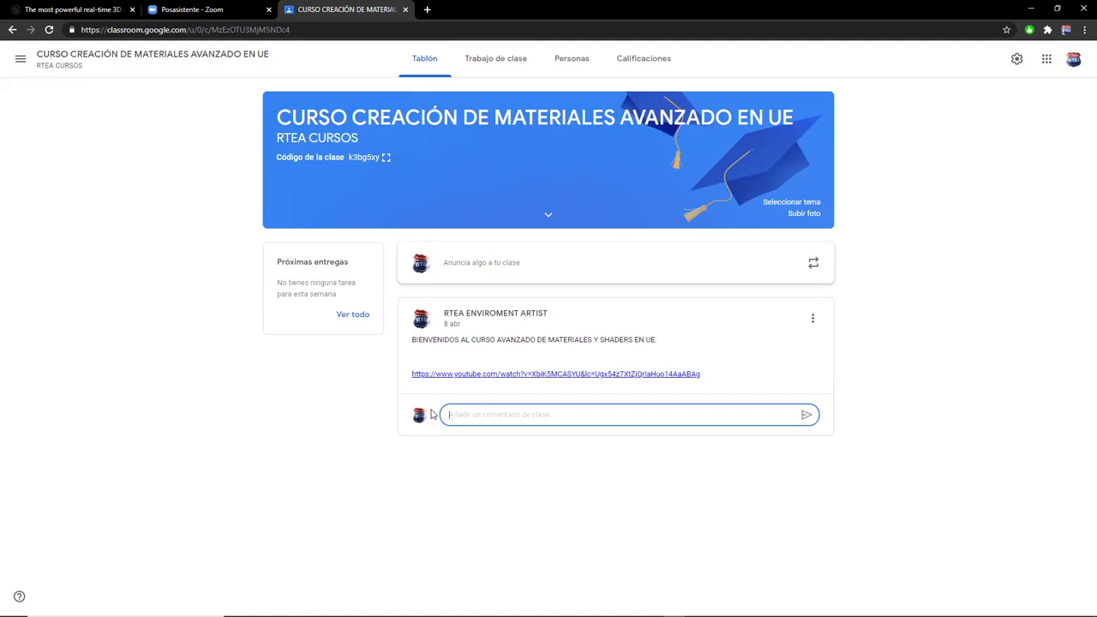
click(1056, 7)
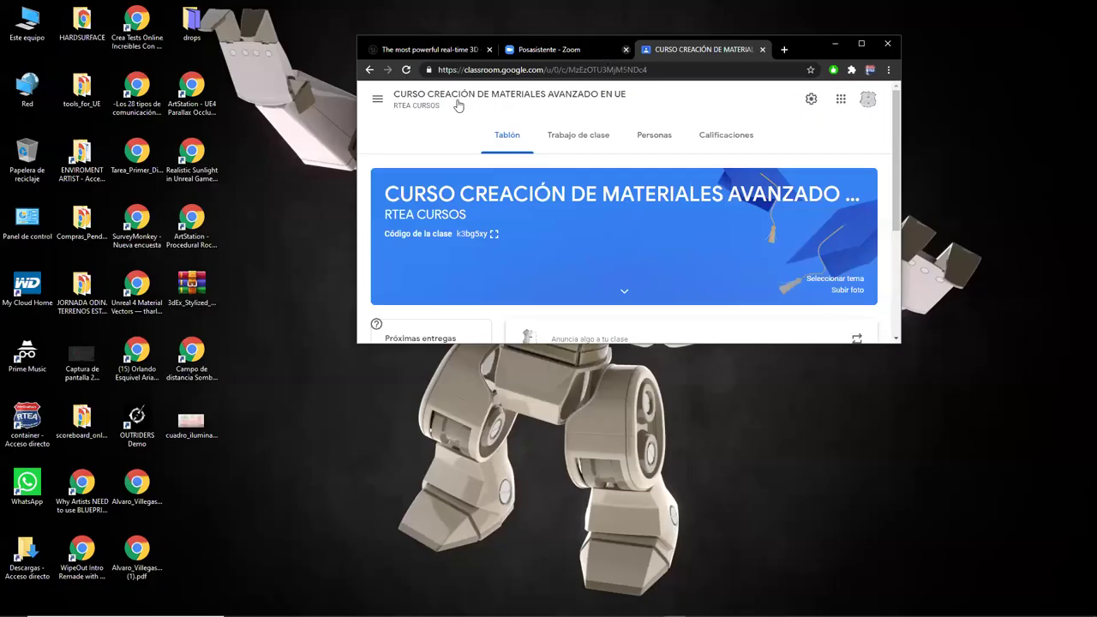
double_click(190, 423)
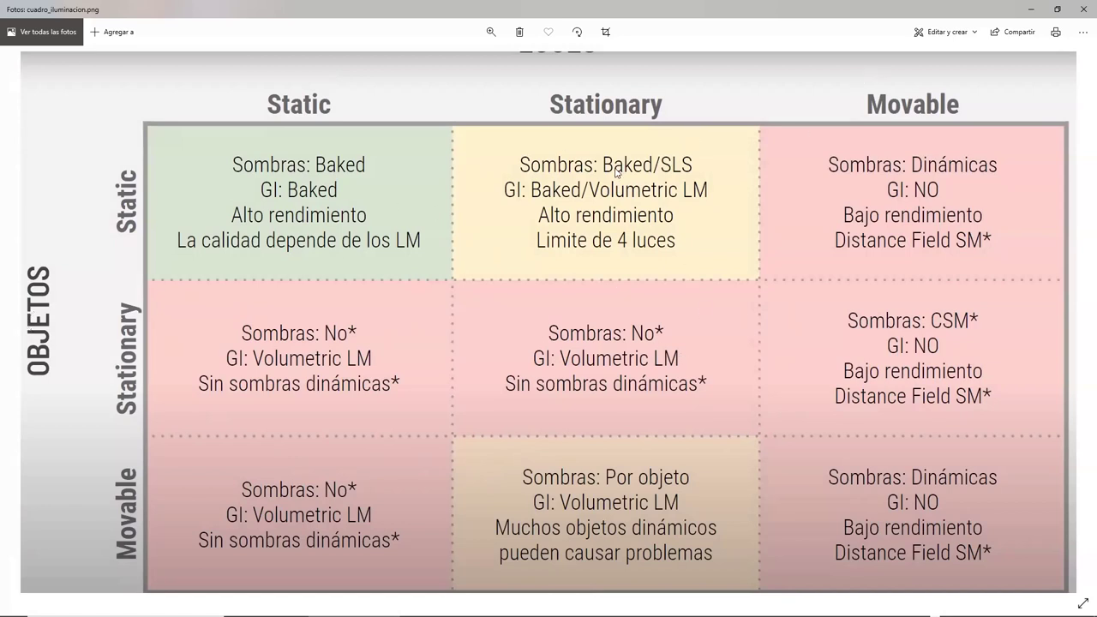
click(1081, 8)
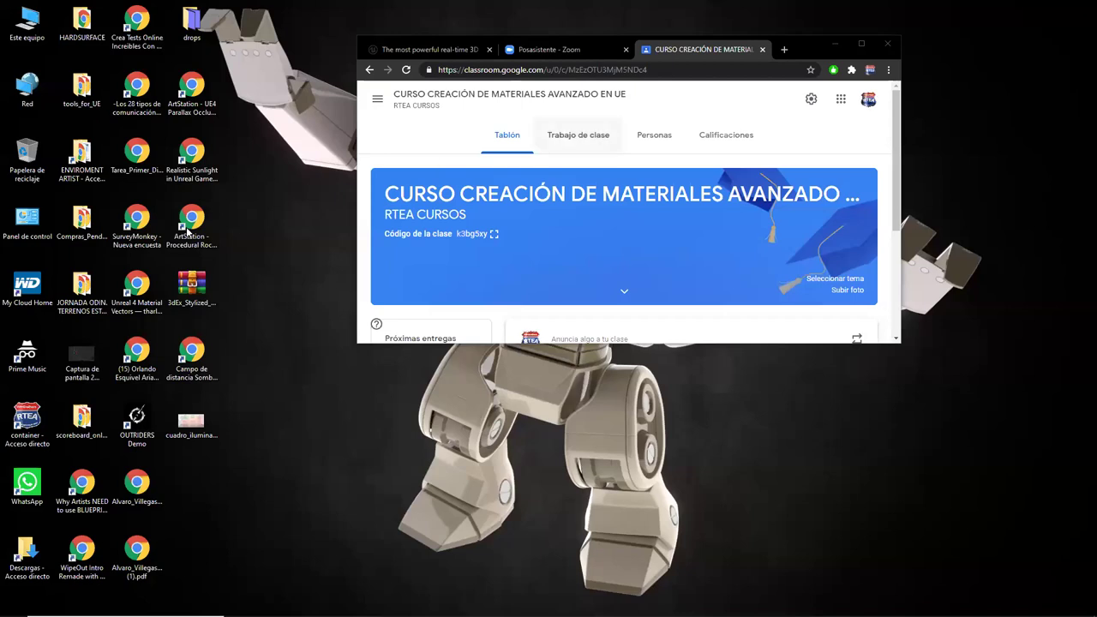
Maximize the Classroom window and start a new announcement for all students
click(858, 44)
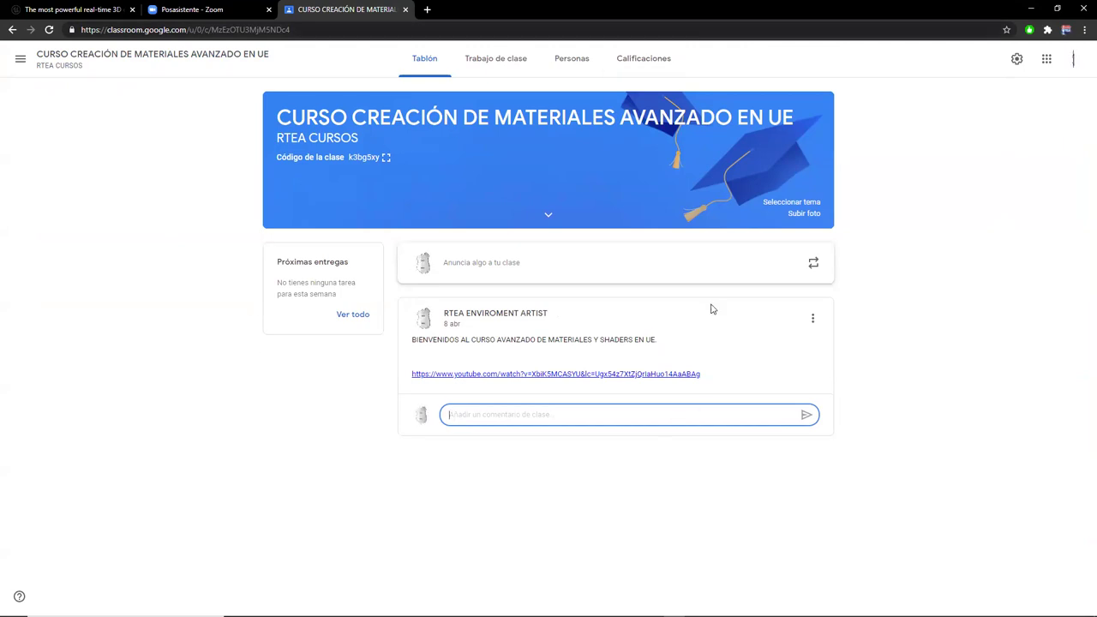
click(452, 264)
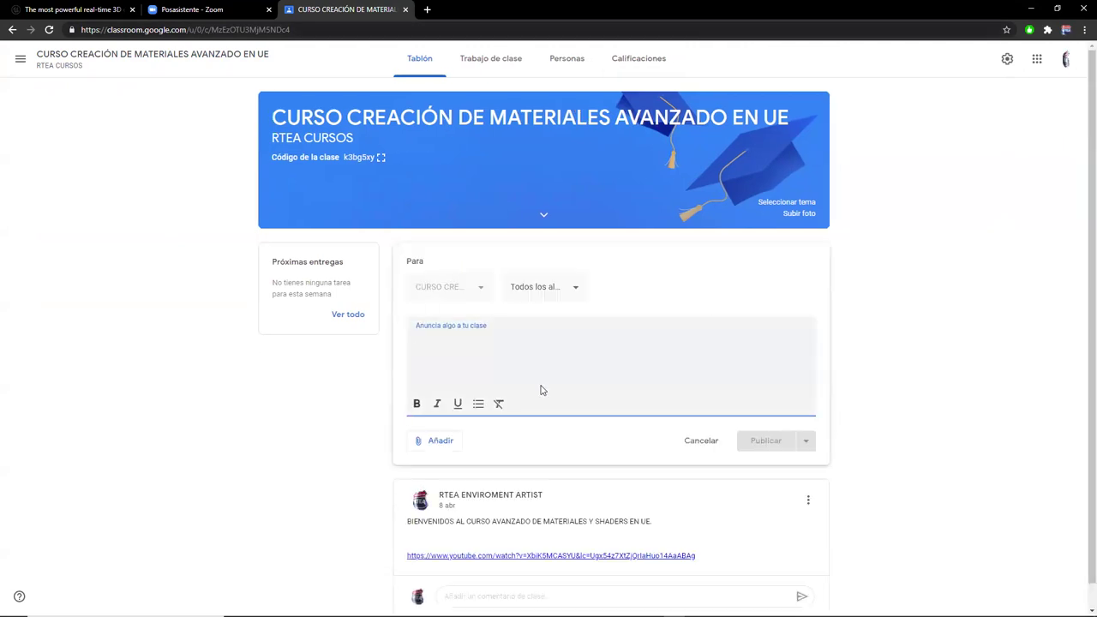
Cancel the empty announcement draft without posting it
click(701, 440)
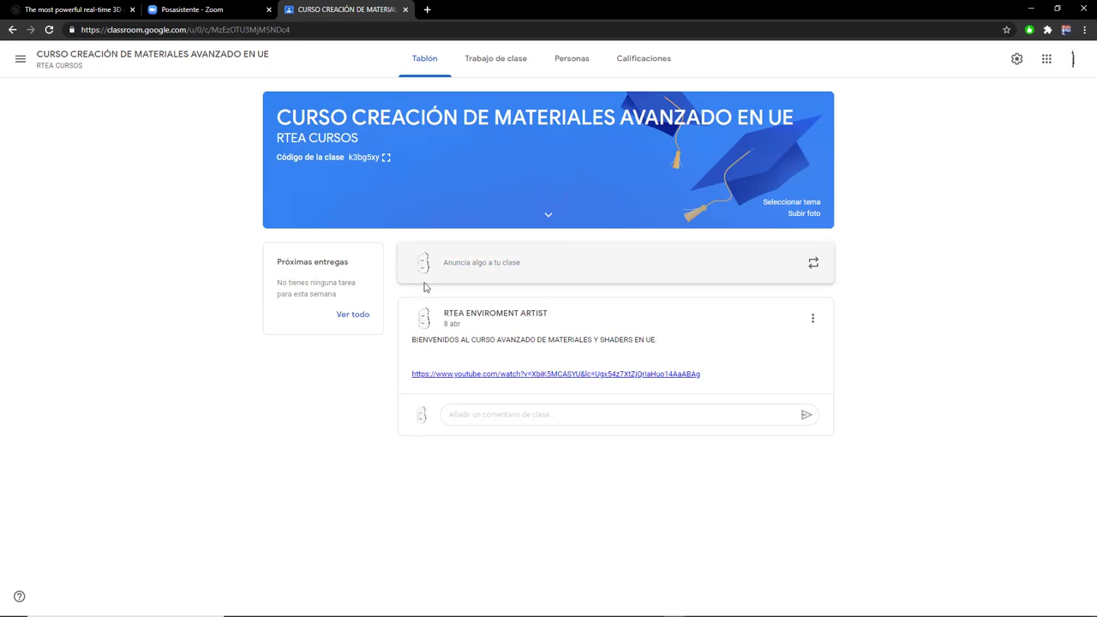
click(19, 60)
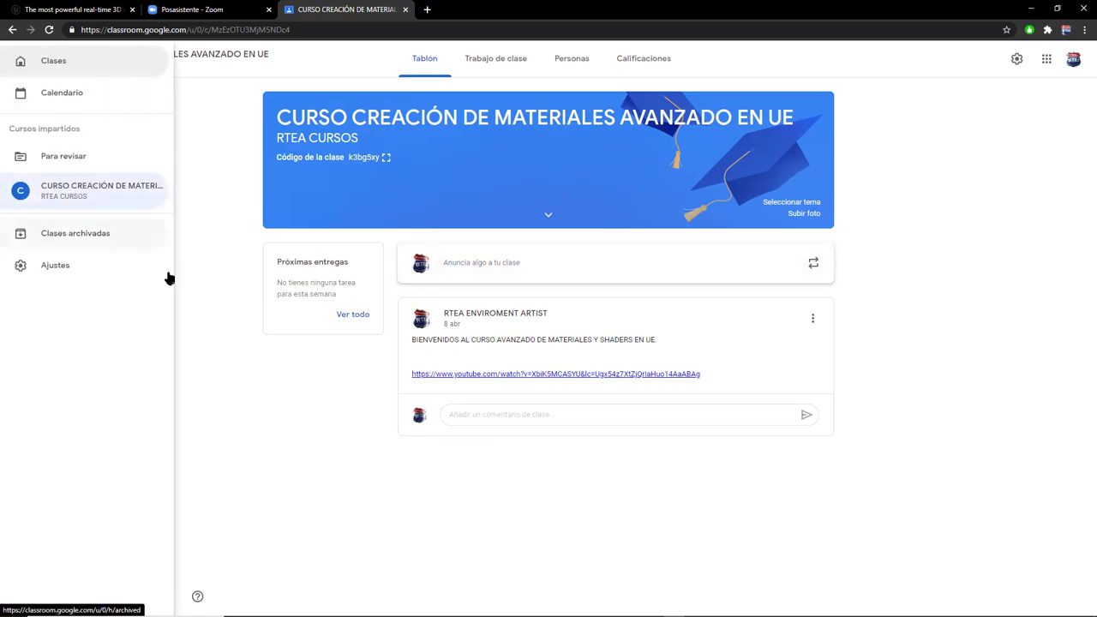
click(203, 316)
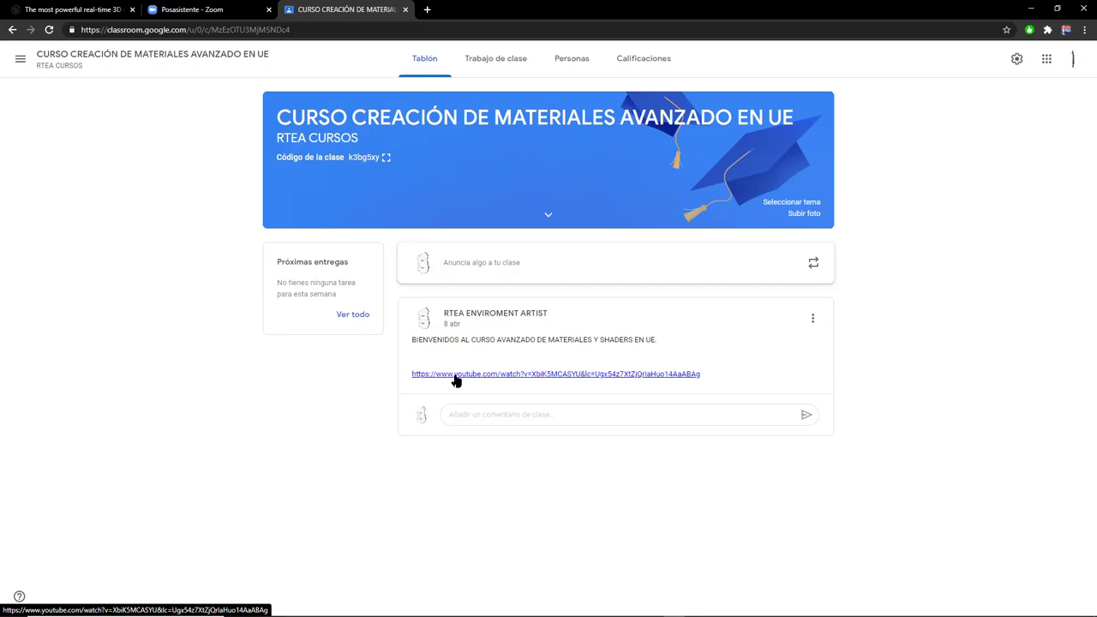
click(456, 413)
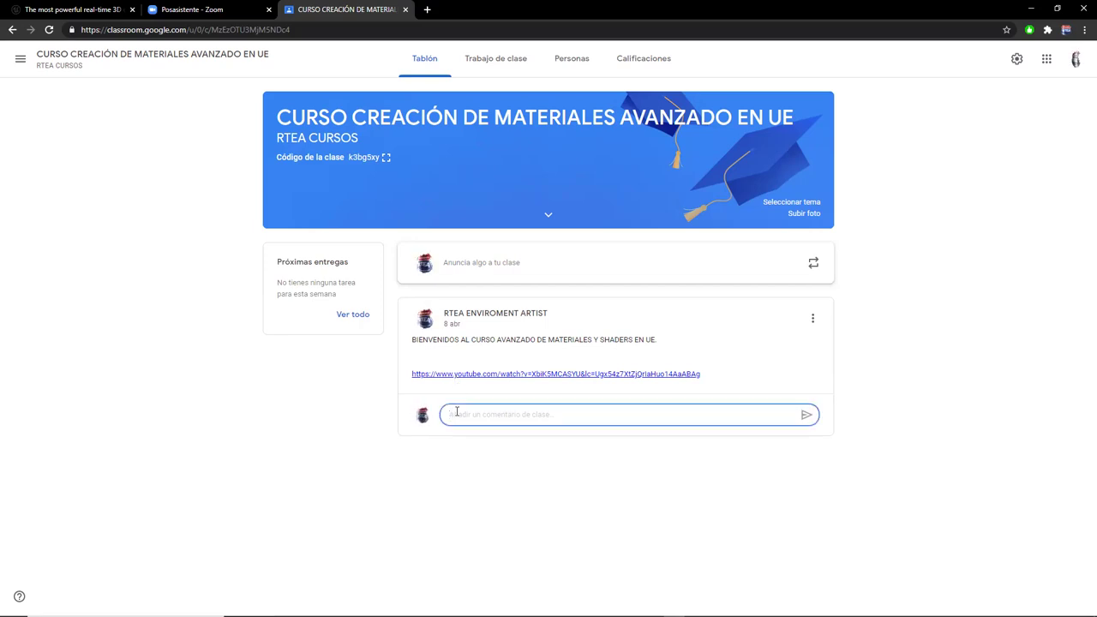